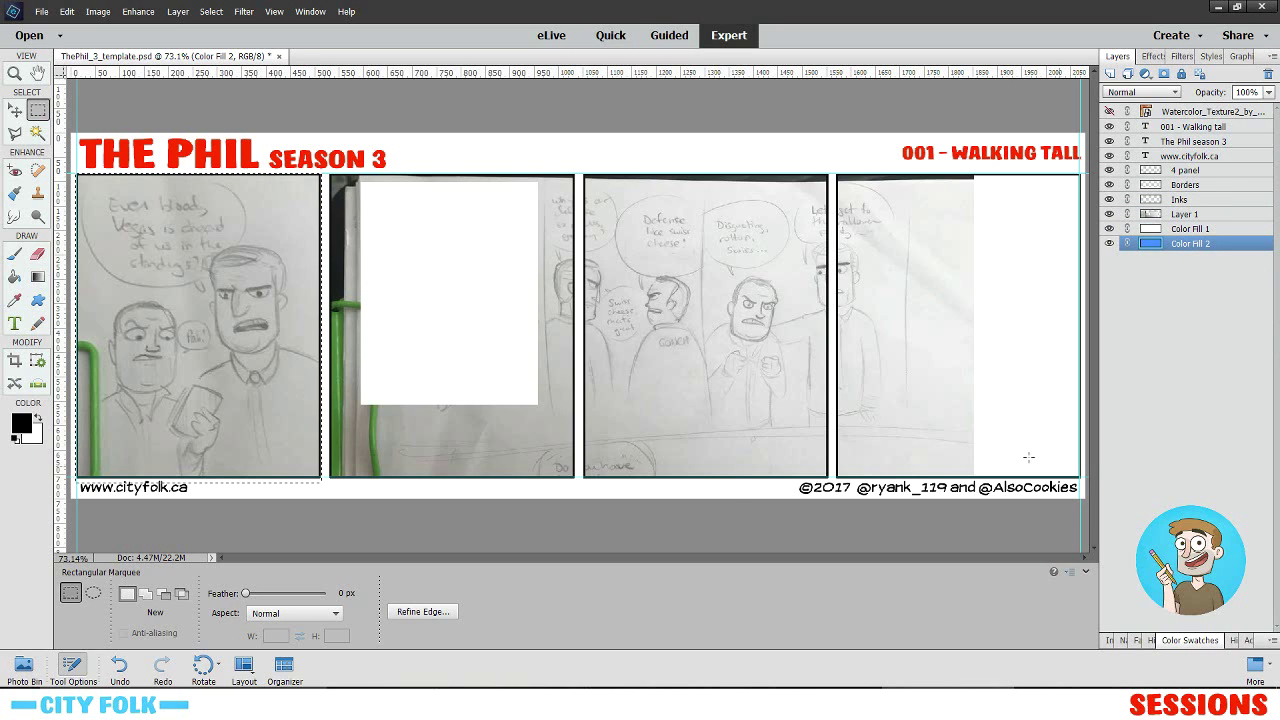
# - Move the second sketch on Layer 1 into the second comic panel and enlarge it to about 165% to fill the panel
pyautogui.hotkey('ctrl', 'd')
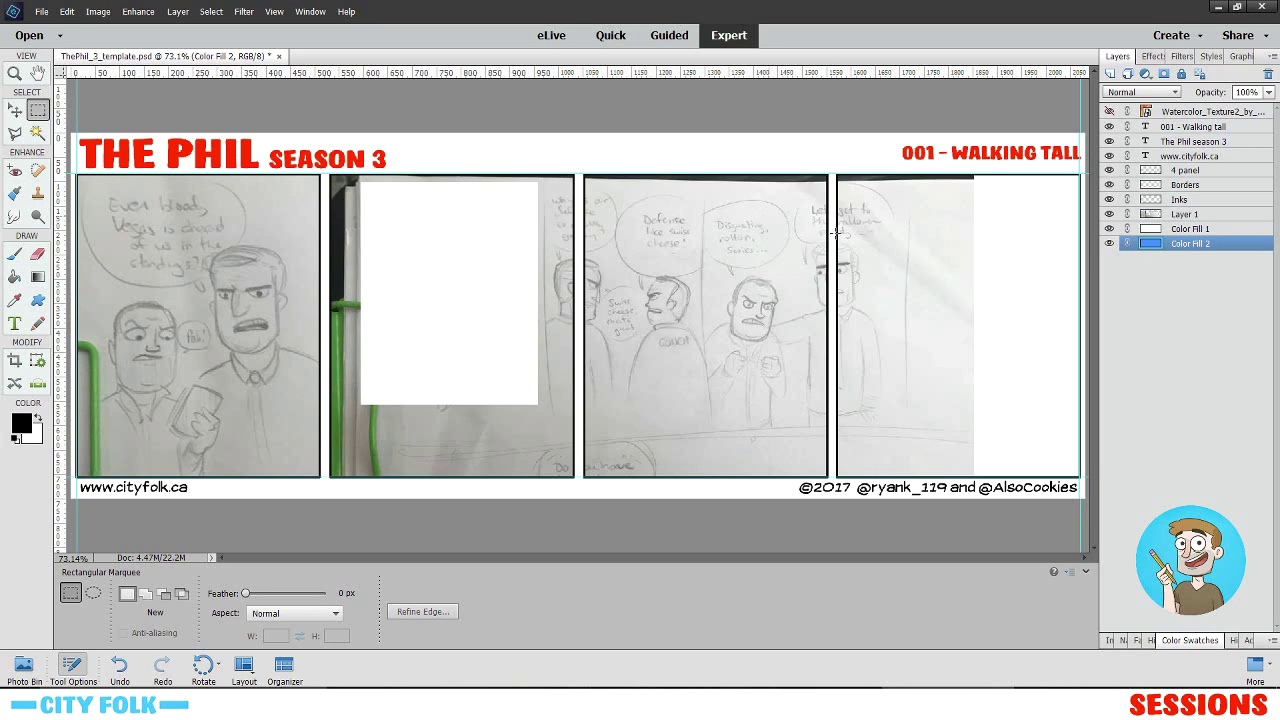
pyautogui.click(1195, 215)
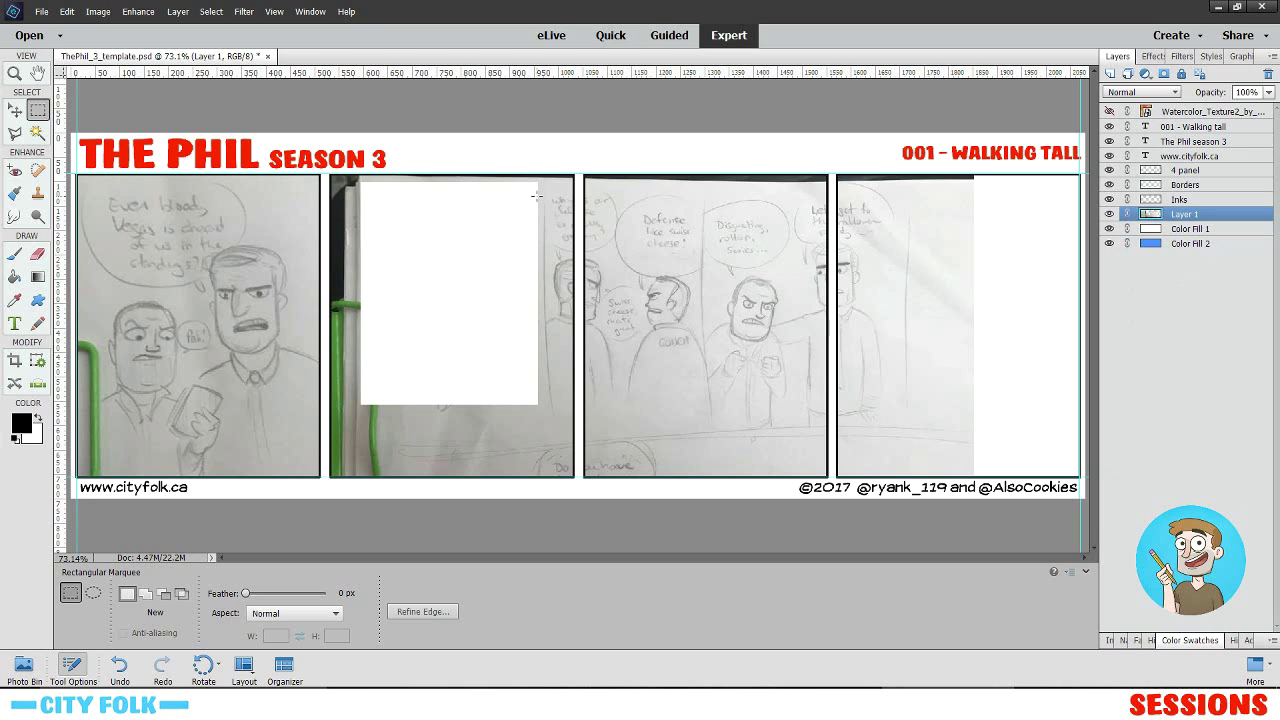
pyautogui.moveTo(540, 184); pyautogui.dragTo(702, 365)
pyautogui.rightClick(658, 275)
pyautogui.click(734, 418)
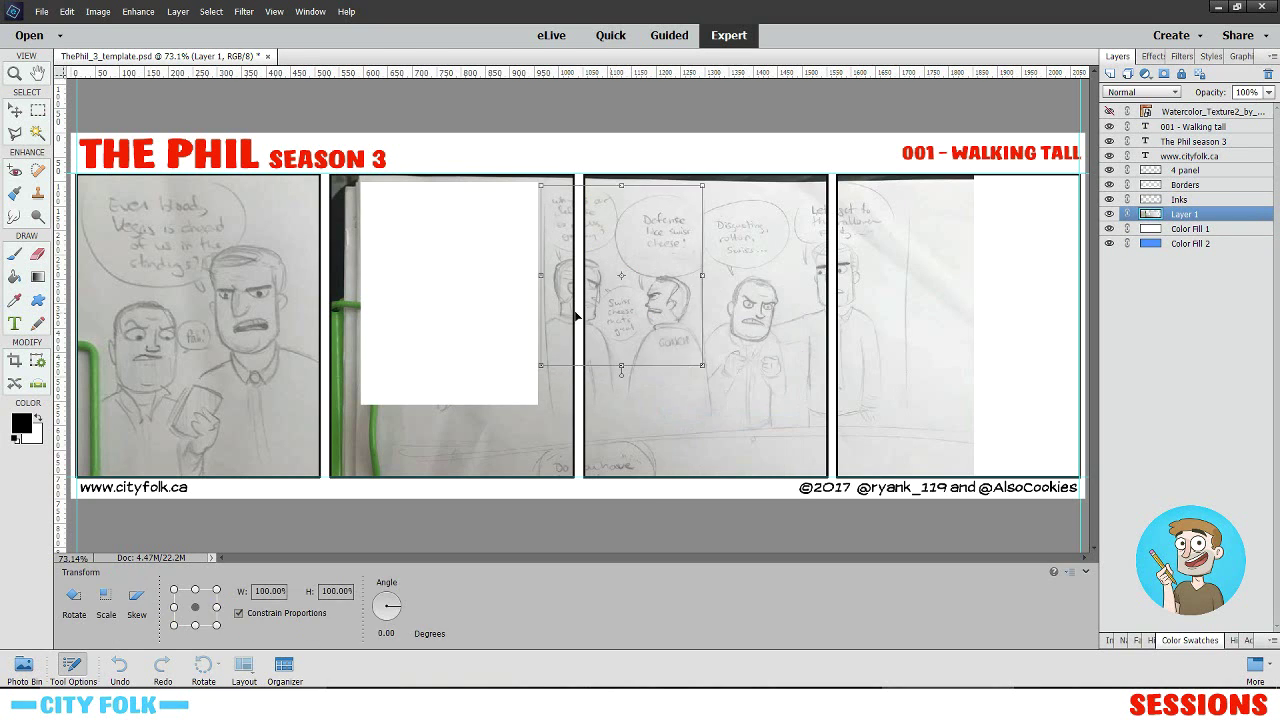
pyautogui.moveTo(578, 317); pyautogui.dragTo(362, 305)
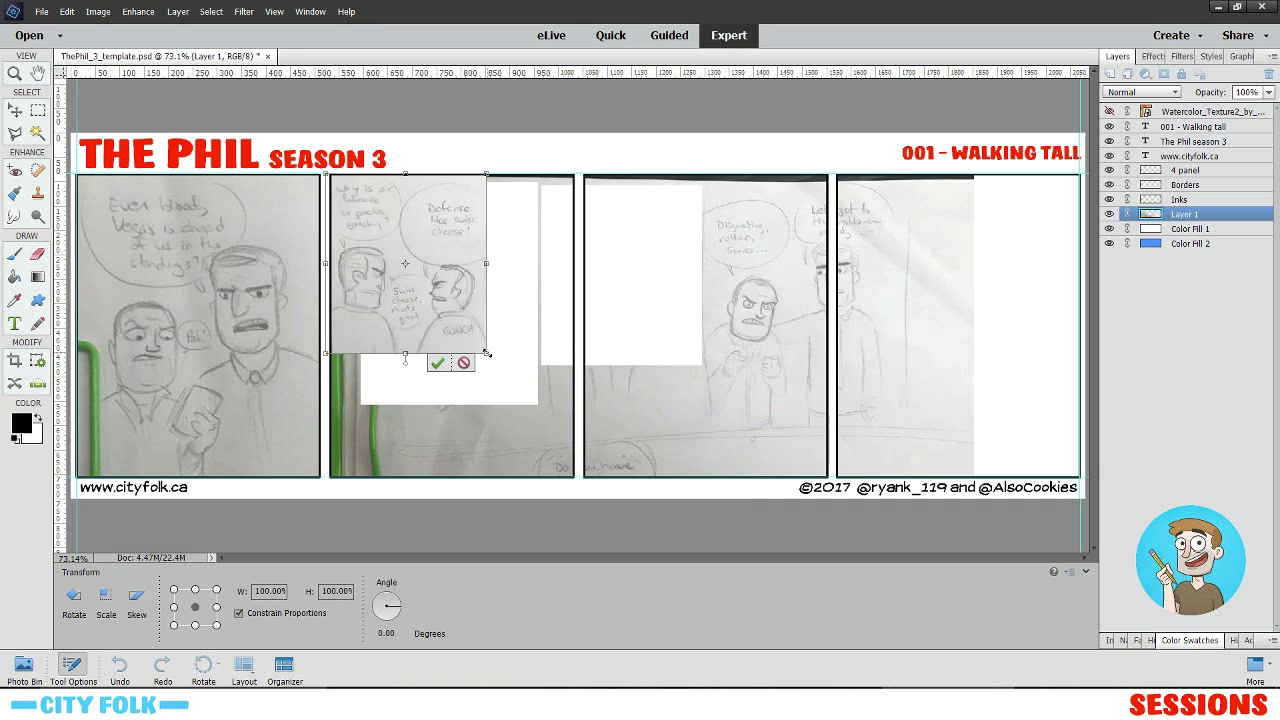
pyautogui.moveTo(486, 353); pyautogui.dragTo(574, 474)
pyautogui.moveTo(487, 407)
pyautogui.mouseDown()
pyautogui.moveTo(467, 415)
pyautogui.moveTo(474, 402)
pyautogui.mouseUp()
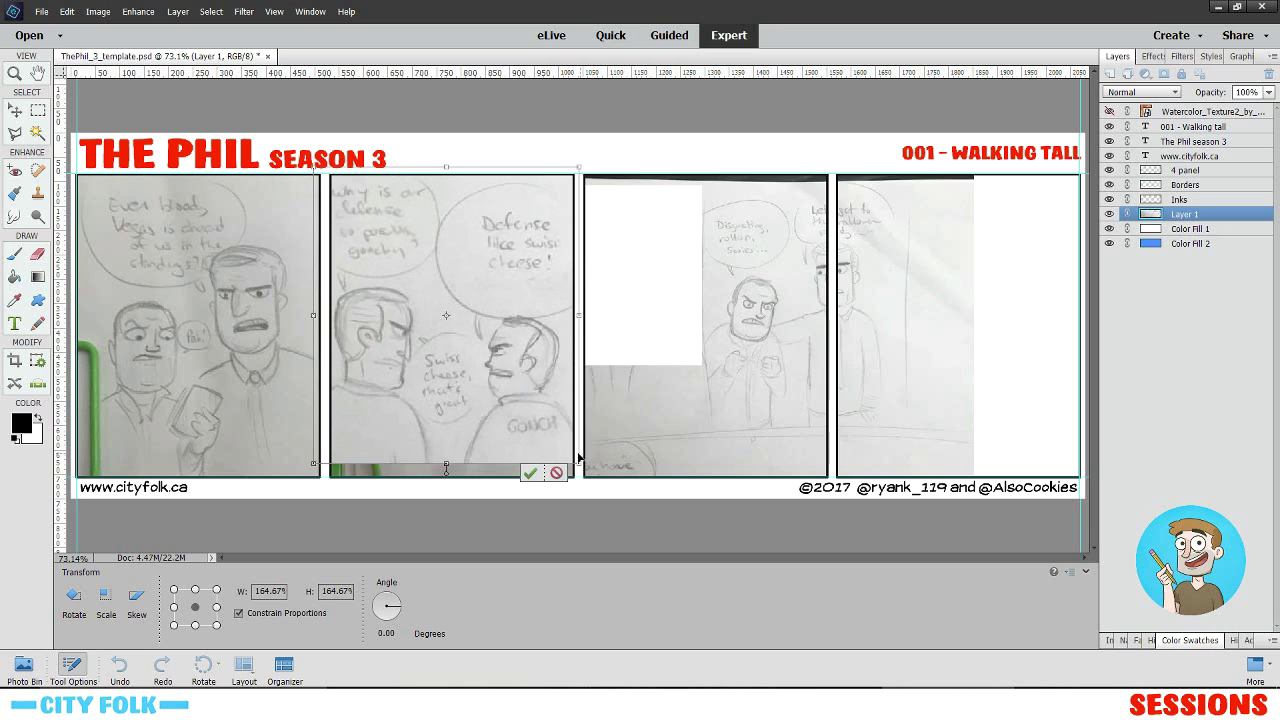
pyautogui.click(541, 471)
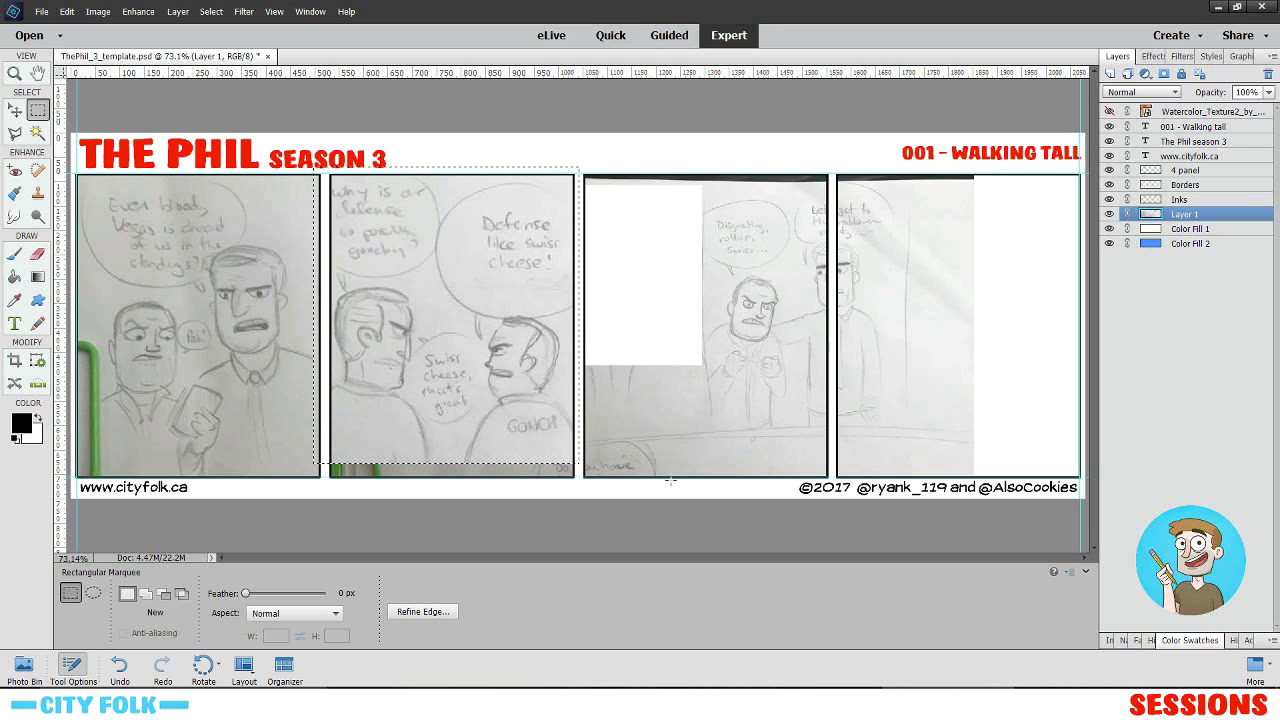
pyautogui.hotkey('ctrl', 'd')
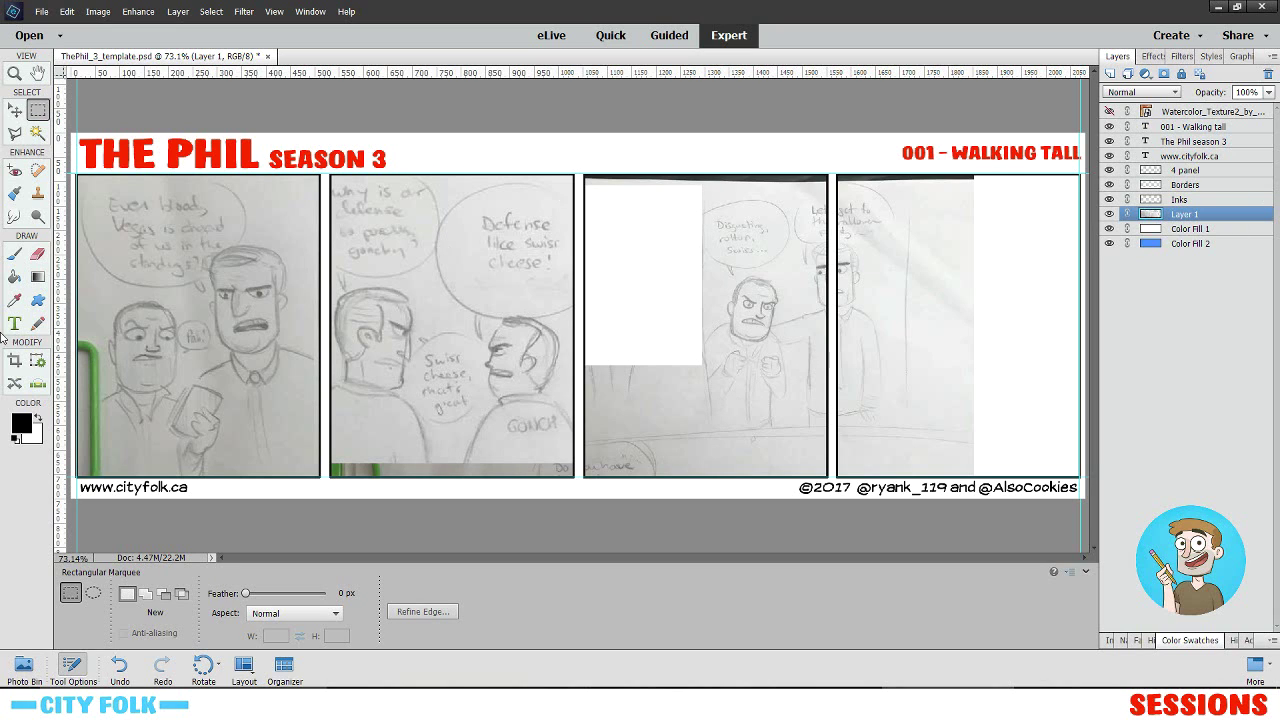
# - Cut the sketches in the first two panels from Layer 1 onto their own layer
pyautogui.moveTo(75, 178); pyautogui.dragTo(577, 466)
pyautogui.rightClick(408, 378)
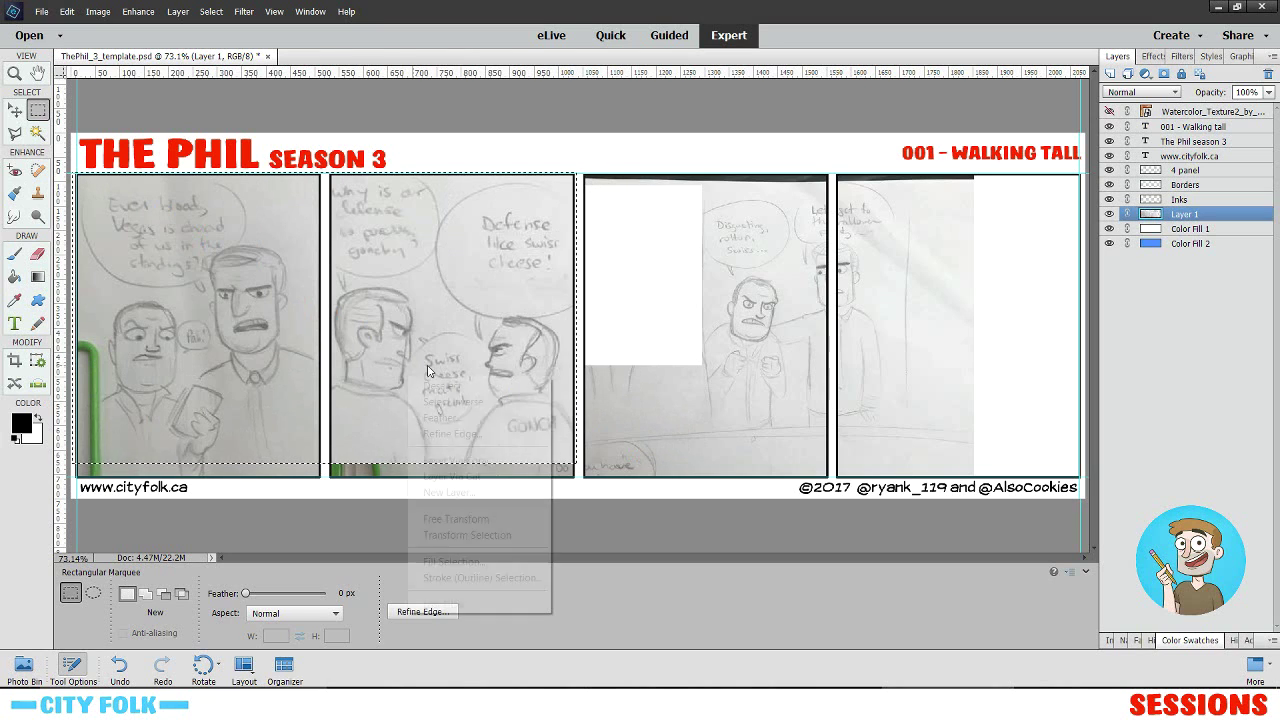
pyautogui.click(500, 479)
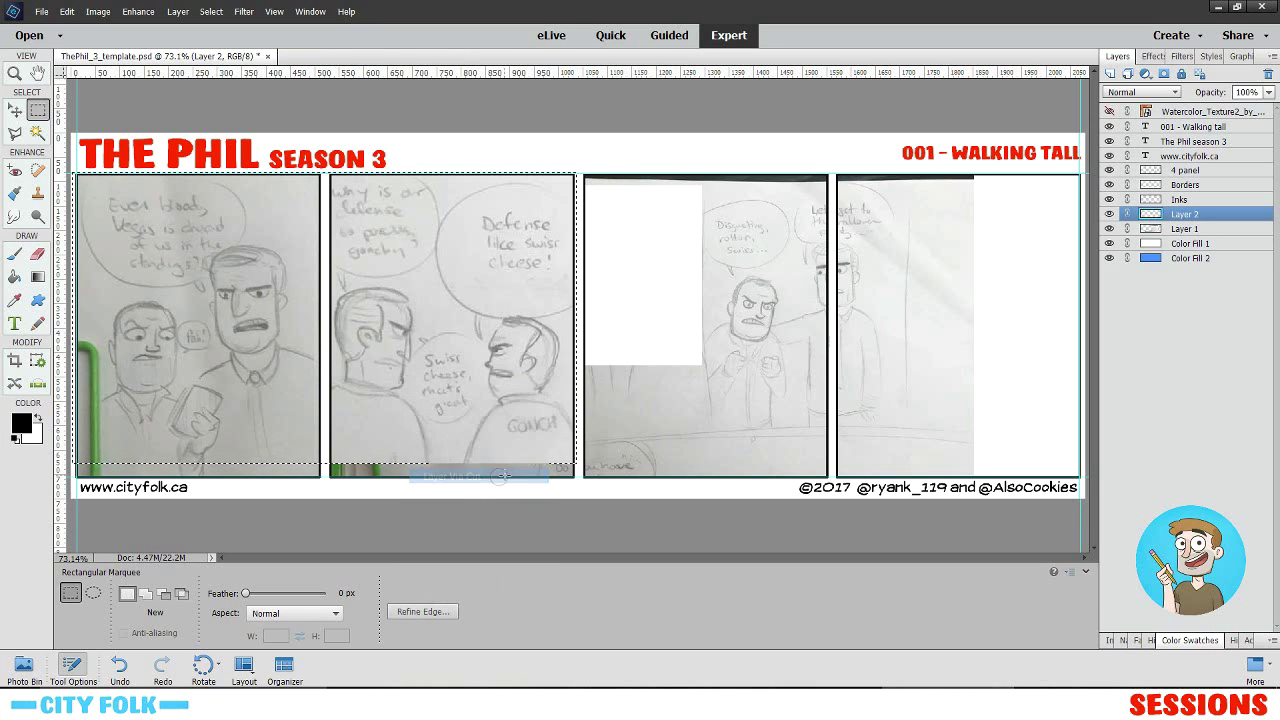
# - Shift Layer 1 so the third sketch sits in the third panel, and cut that sketch onto its own layer
pyautogui.click(16, 113)
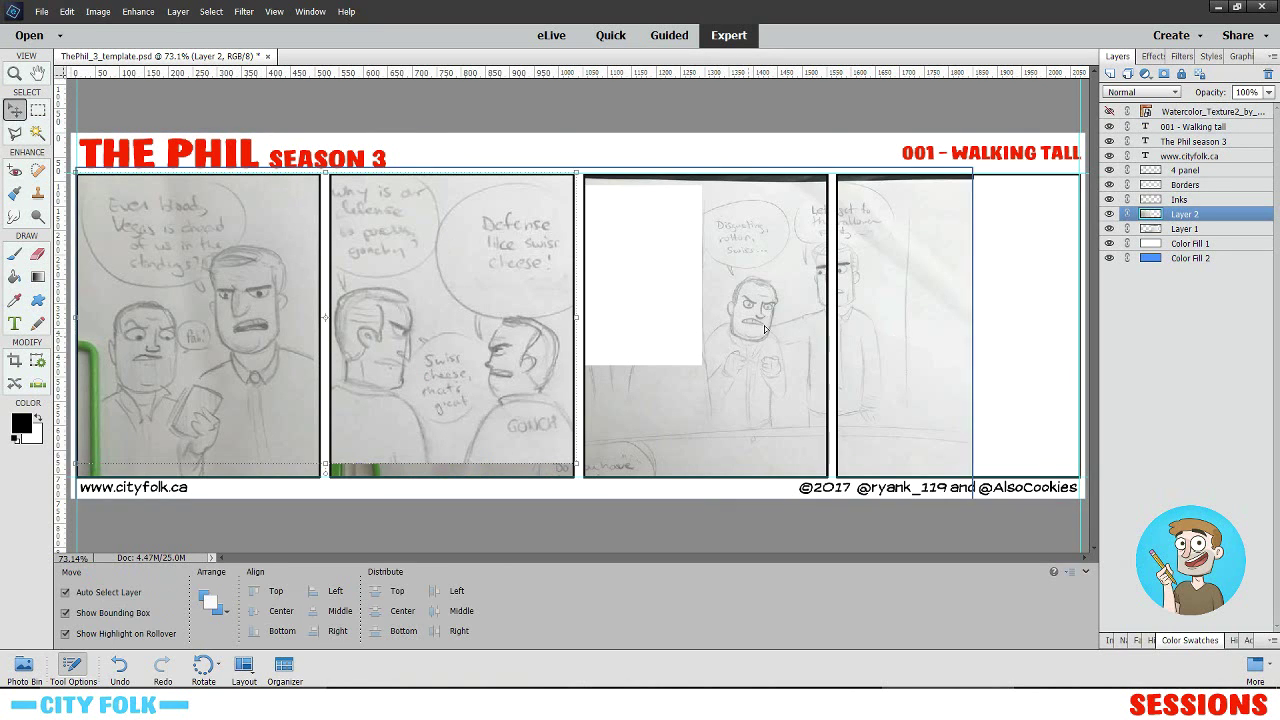
pyautogui.moveTo(697, 358); pyautogui.dragTo(623, 320)
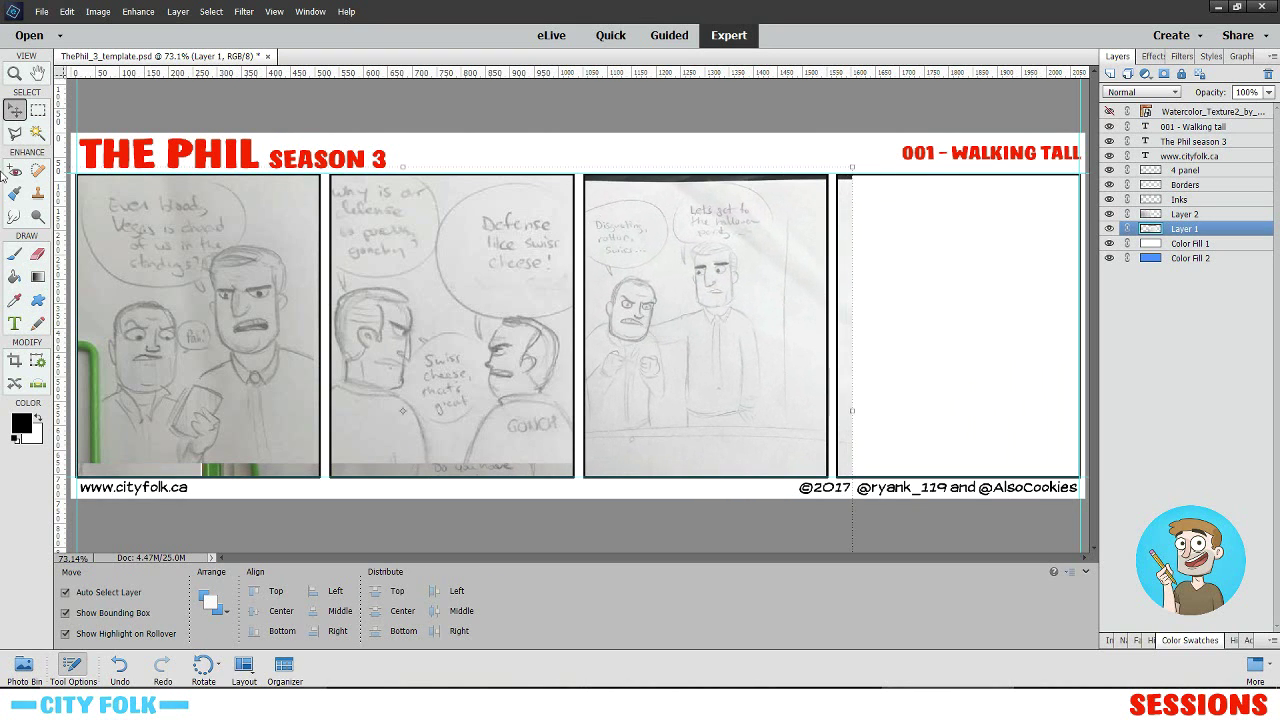
pyautogui.click(42, 113)
pyautogui.moveTo(584, 185); pyautogui.dragTo(782, 430)
pyautogui.rightClick(714, 341)
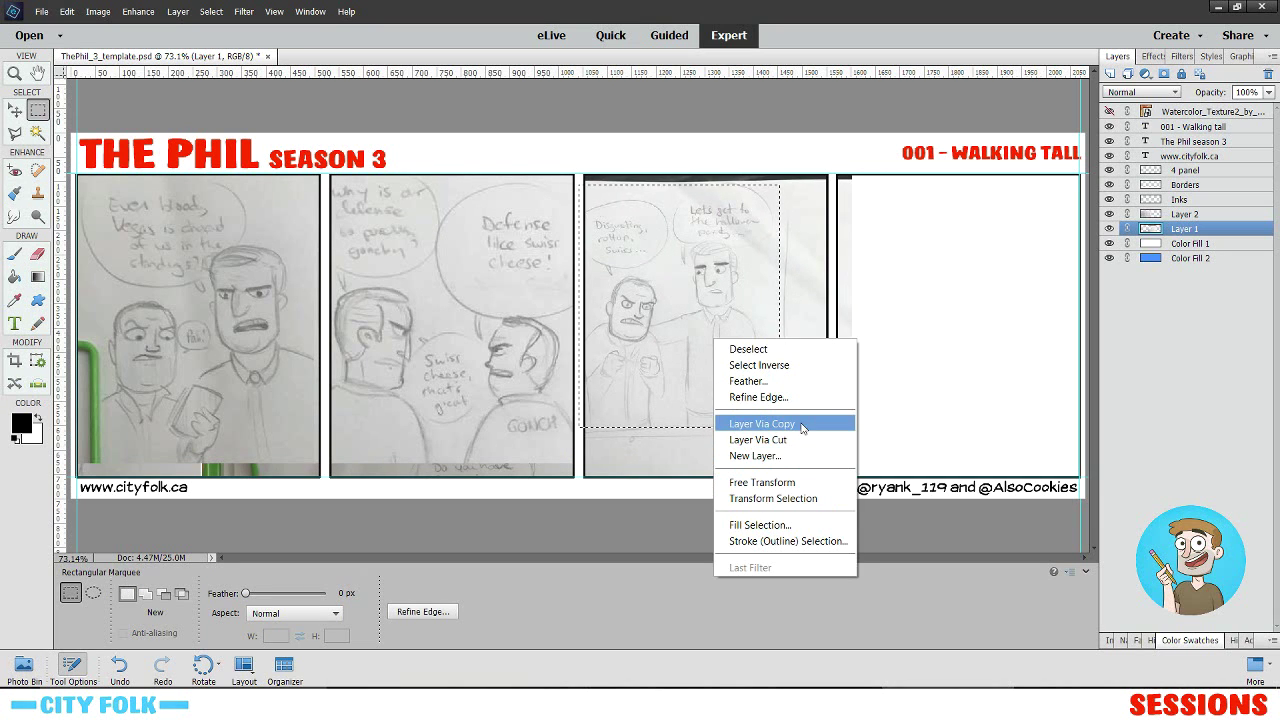
pyautogui.click(800, 439)
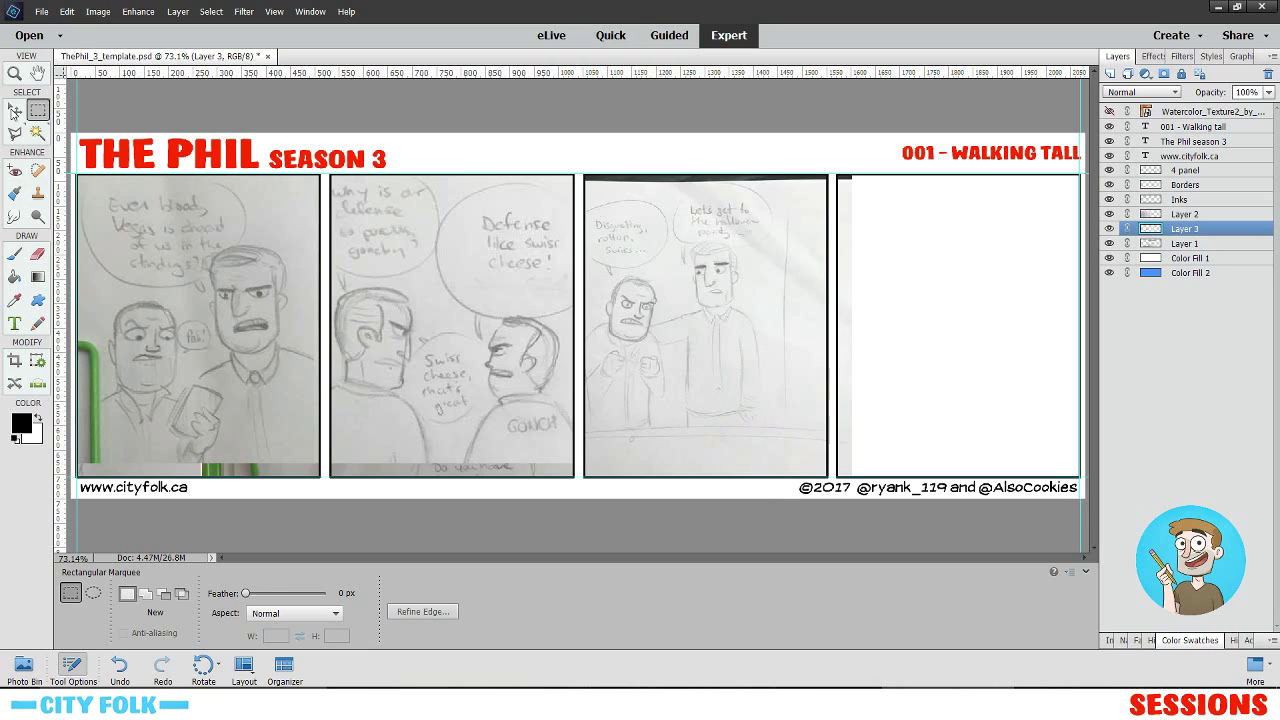
# - Move the remaining Layer 1 photo so its bottom sketch with the mask-holding man sits in the fourth panel
pyautogui.press('v')
pyautogui.click(786, 457)
pyautogui.moveTo(786, 457); pyautogui.dragTo(1211, 314)
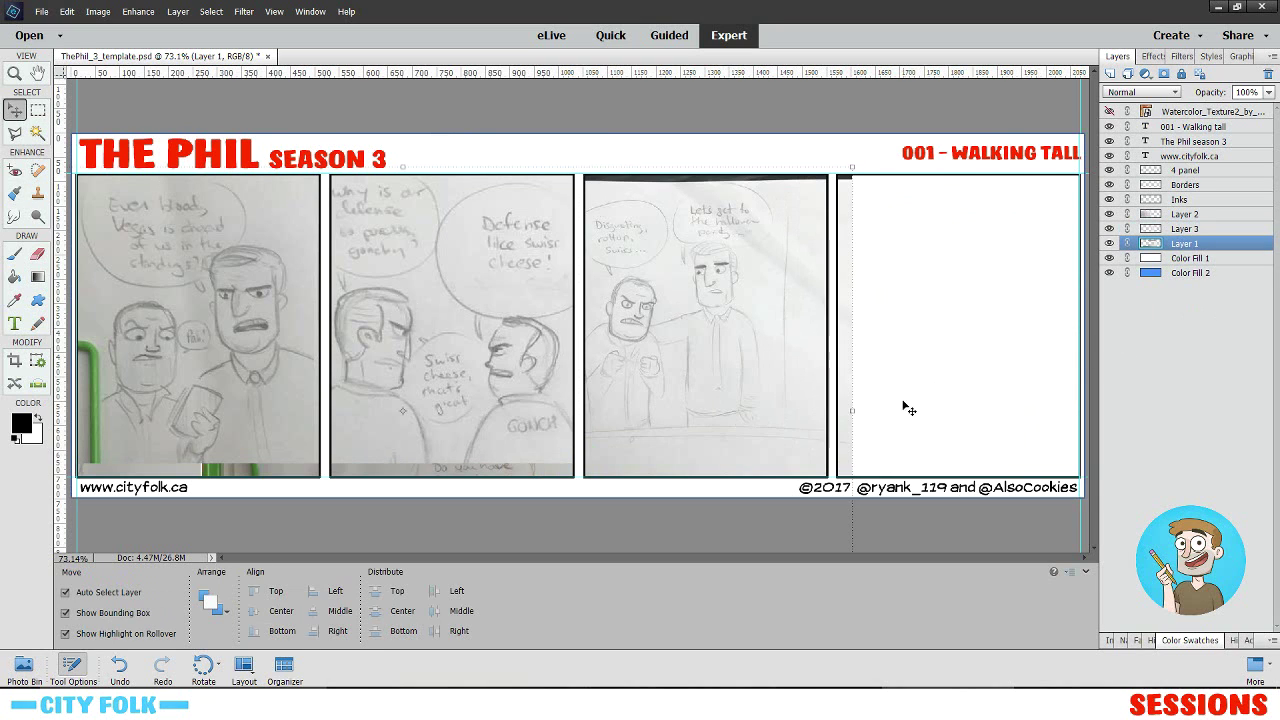
pyautogui.click(1109, 243)
pyautogui.click(1109, 243)
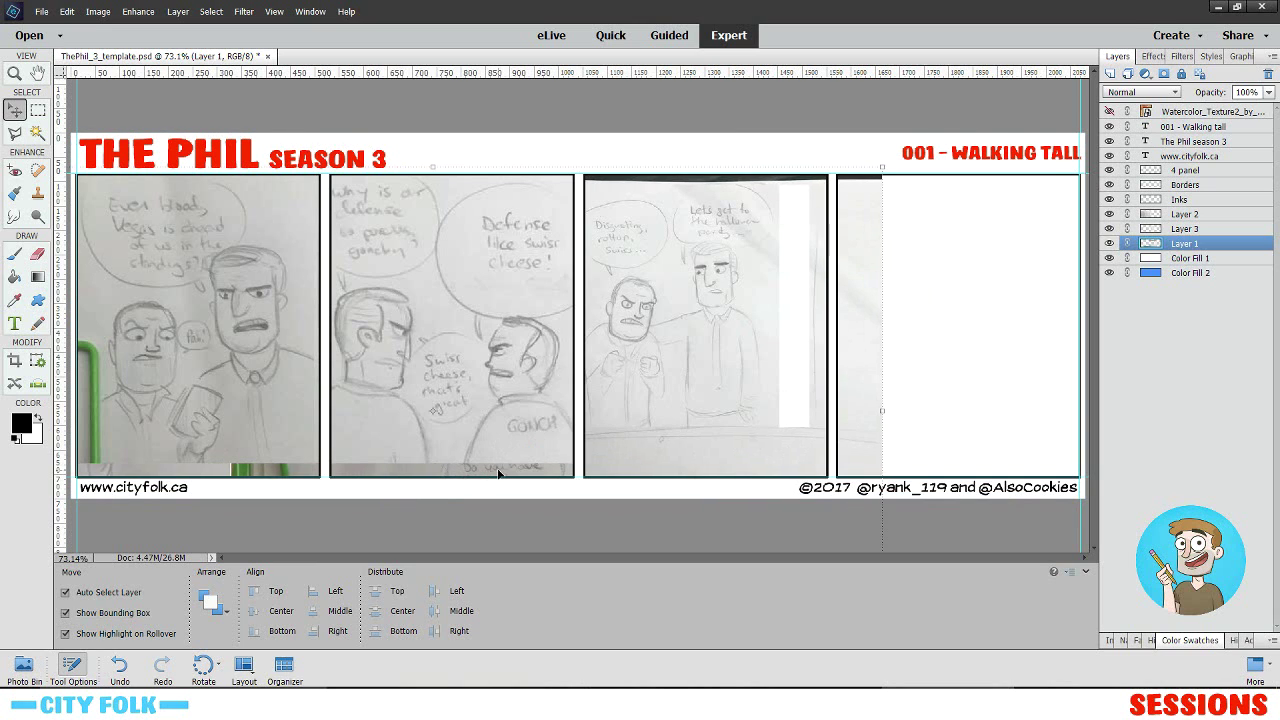
pyautogui.moveTo(508, 471)
pyautogui.mouseDown()
pyautogui.moveTo(675, 540)
pyautogui.moveTo(1036, 403)
pyautogui.moveTo(915, 290)
pyautogui.moveTo(880, 218)
pyautogui.mouseUp()
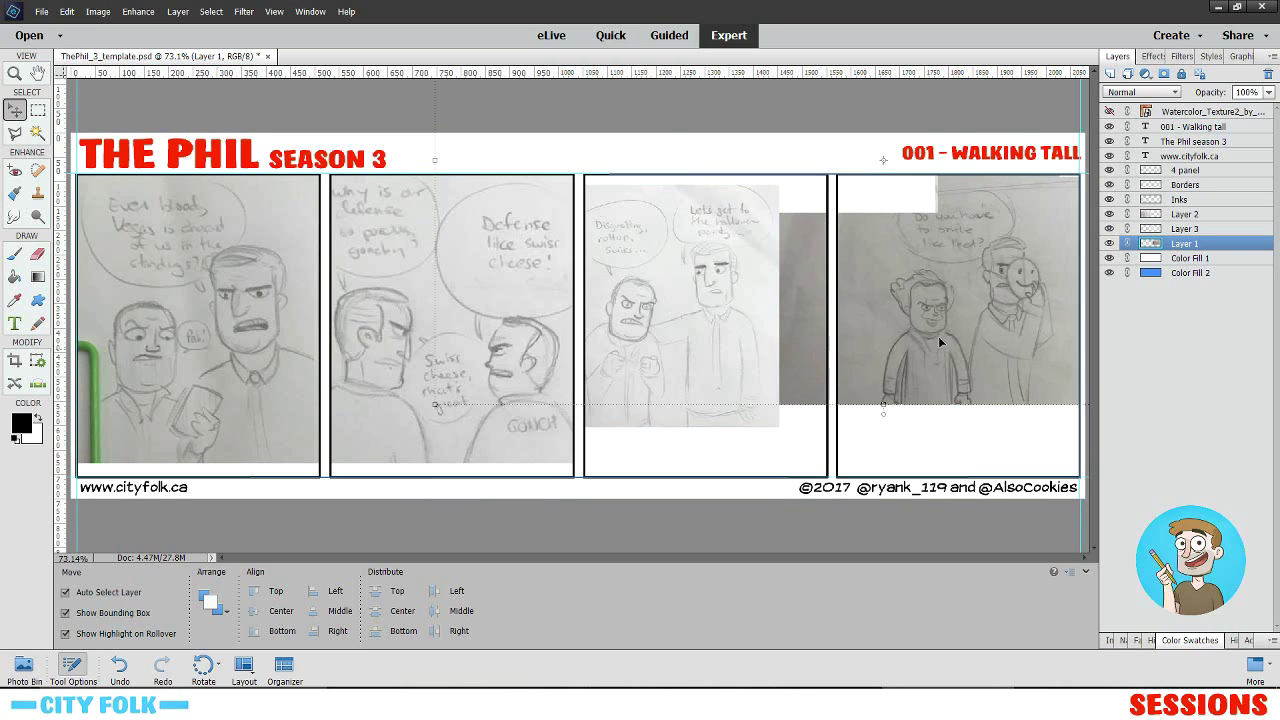
# - Raise Layer 1 above Layer 2 and enlarge it to about 117%, fitting the fourth sketch to its panel
pyautogui.moveTo(1196, 246); pyautogui.dragTo(1201, 213)
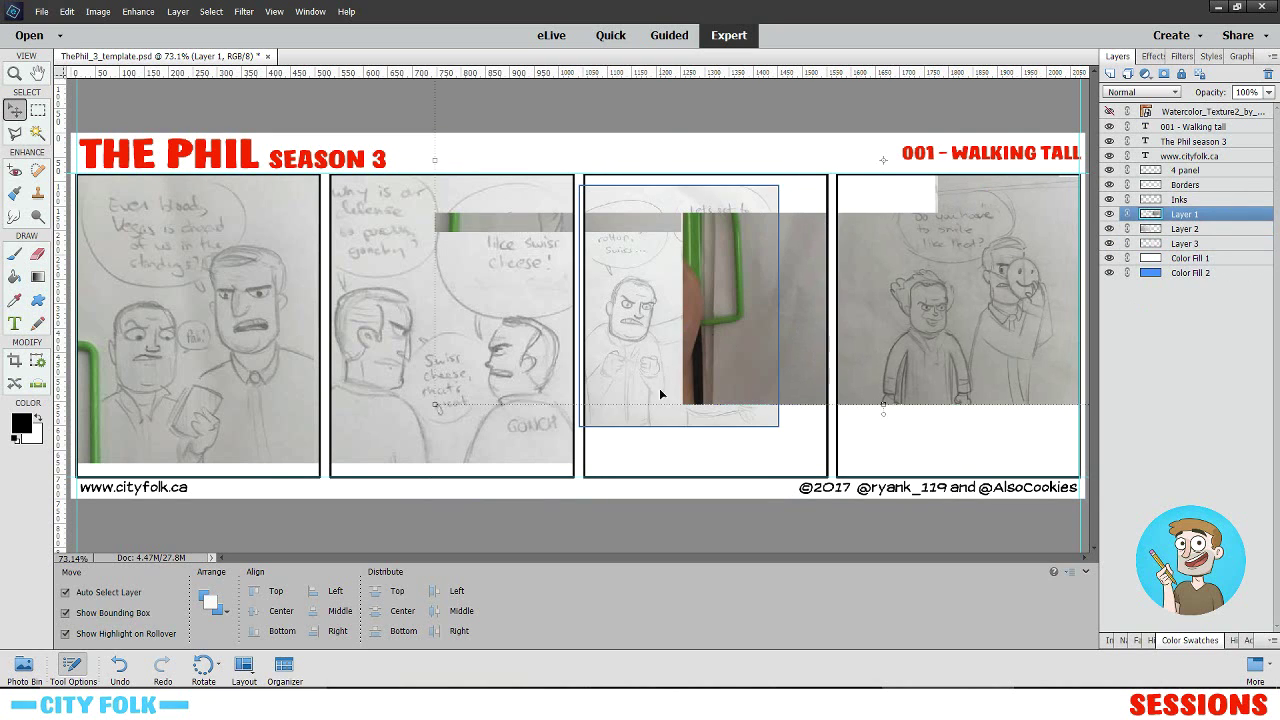
pyautogui.moveTo(433, 404); pyautogui.dragTo(272, 521)
pyautogui.moveTo(946, 398)
pyautogui.mouseDown()
pyautogui.moveTo(1018, 380)
pyautogui.moveTo(996, 376)
pyautogui.mouseUp()
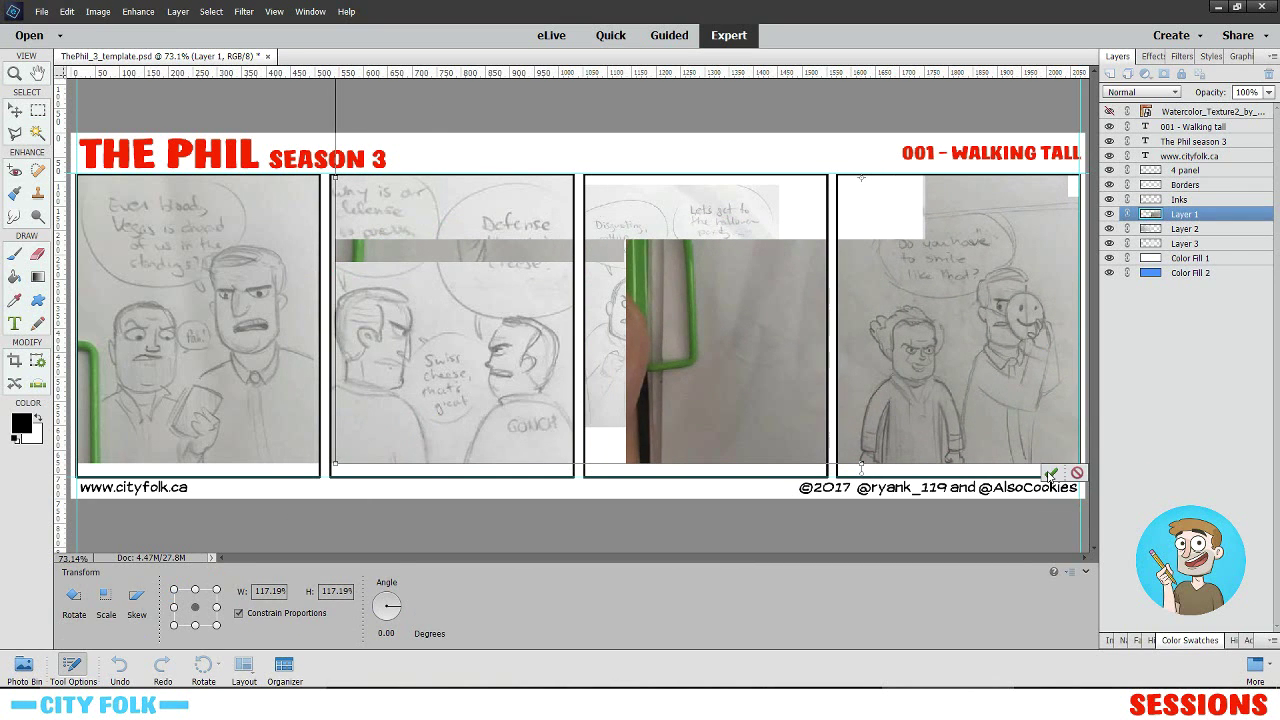
pyautogui.press('Return')
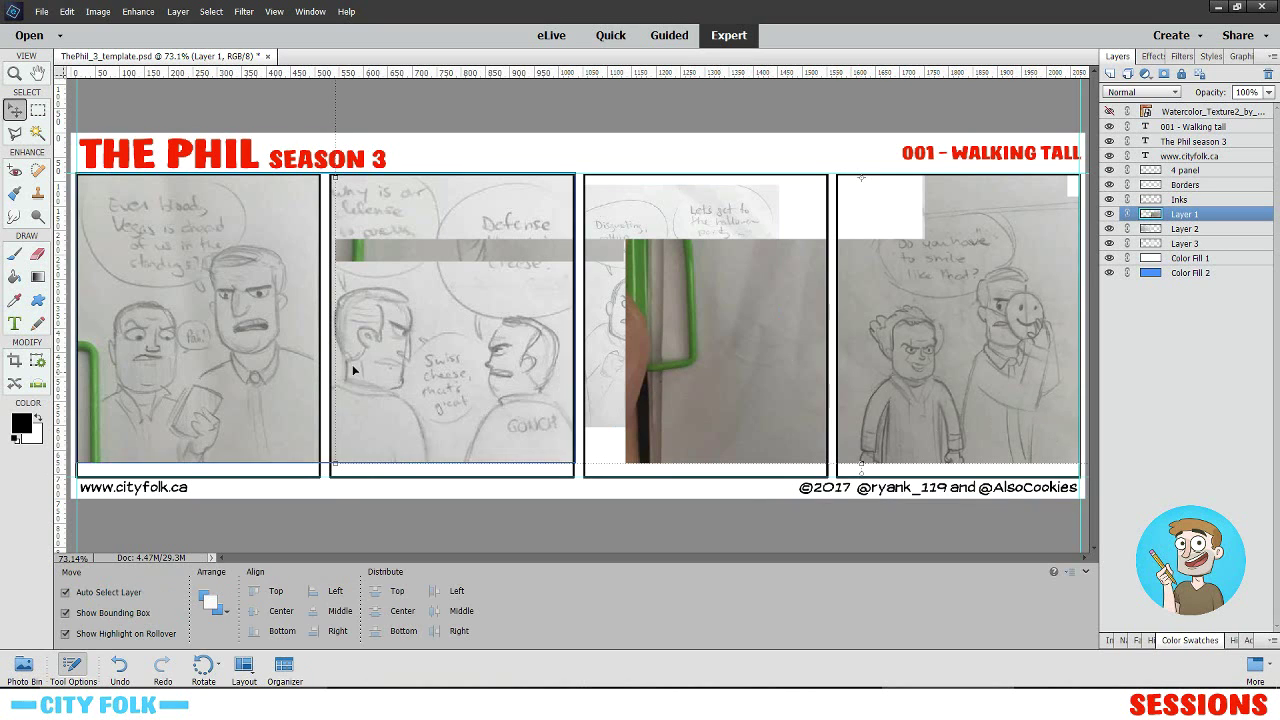
# - Delete the excess Layer 1 photo area covering the second and third panels, and clear the selection
pyautogui.press('m')
pyautogui.moveTo(301, 134); pyautogui.dragTo(850, 504)
pyautogui.press('Delete')
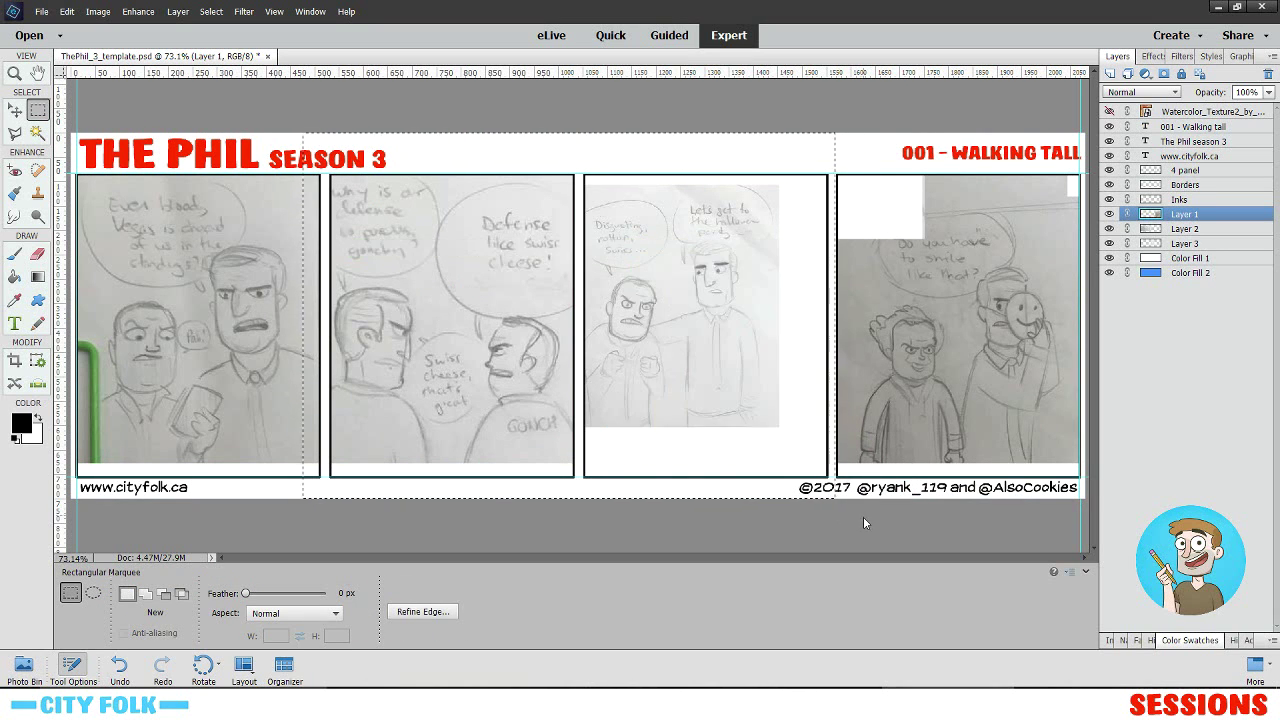
pyautogui.hotkey('ctrl', 'd')
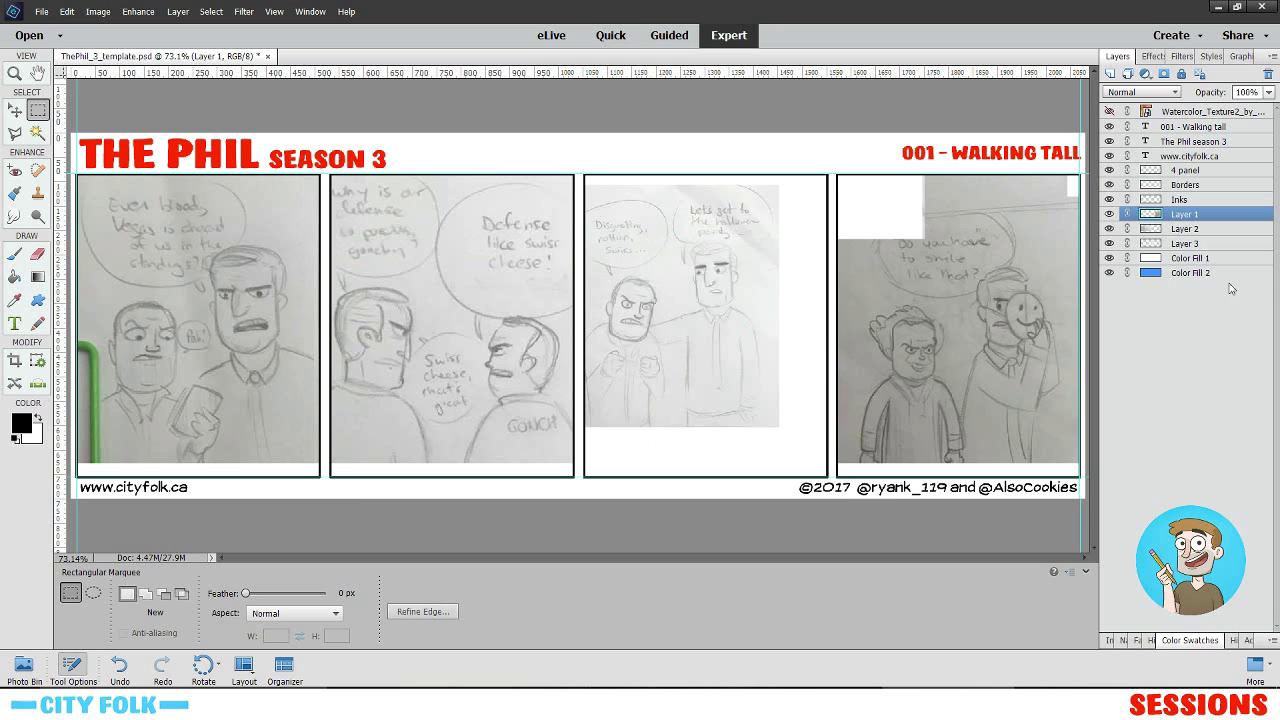
# - Enlarge the third-panel sketch on Layer 3 to about 123% and nudge it sideways to sit inside the panel
pyautogui.click(1109, 229)
pyautogui.click(1109, 232)
pyautogui.click(1109, 245)
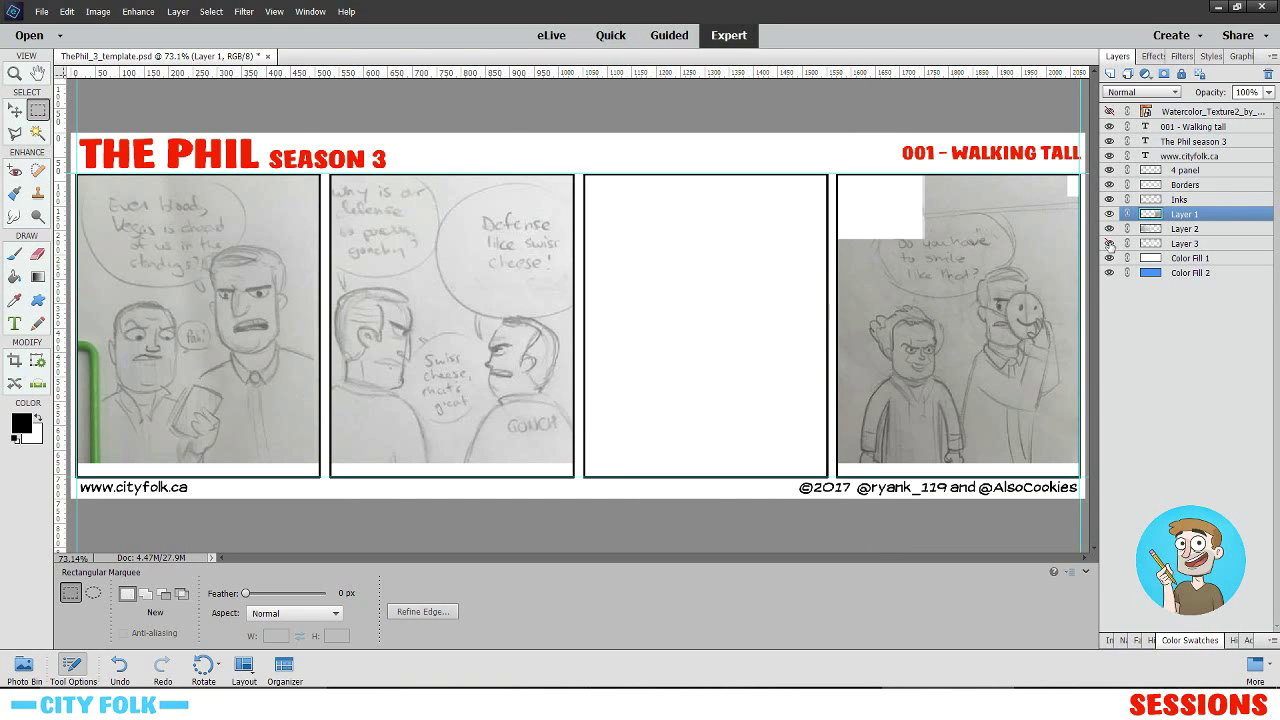
pyautogui.click(1109, 245)
pyautogui.click(1192, 246)
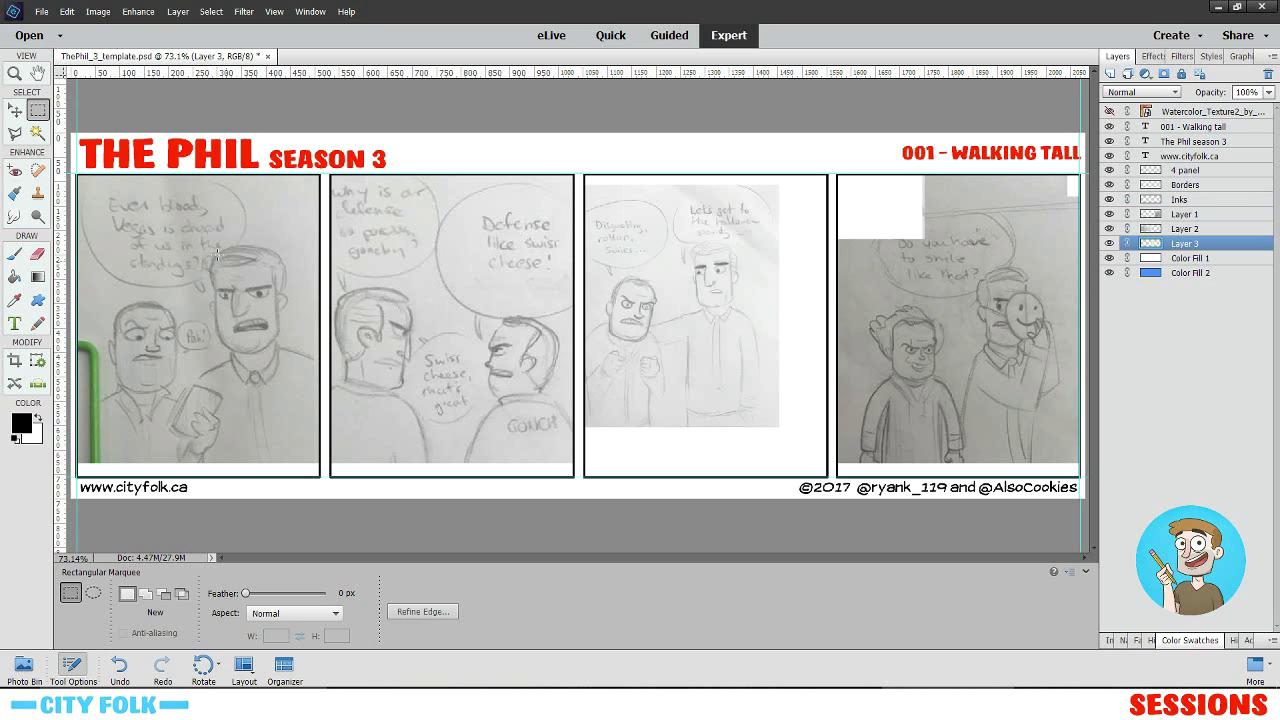
pyautogui.click(15, 112)
pyautogui.moveTo(730, 322)
pyautogui.mouseDown()
pyautogui.moveTo(760, 342)
pyautogui.moveTo(732, 338)
pyautogui.moveTo(730, 315)
pyautogui.mouseUp()
pyautogui.moveTo(780, 420); pyautogui.dragTo(826, 477)
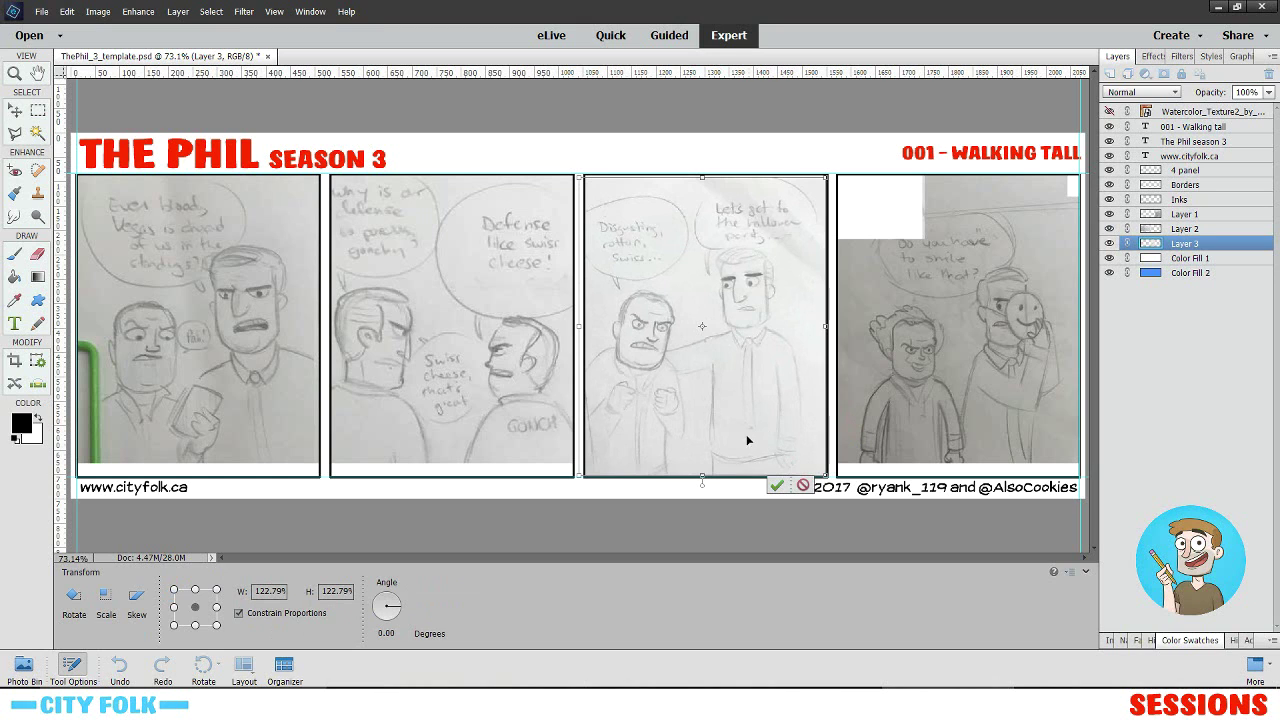
pyautogui.click(776, 486)
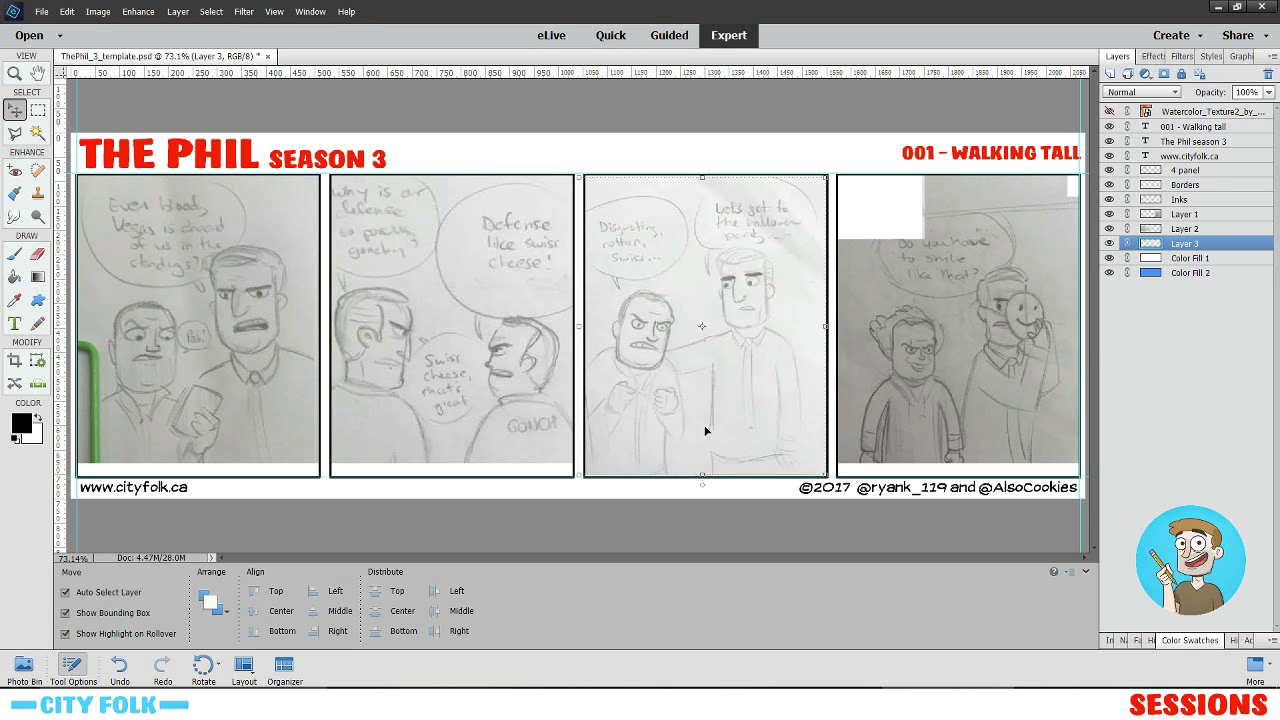
pyautogui.moveTo(704, 426); pyautogui.dragTo(713, 426)
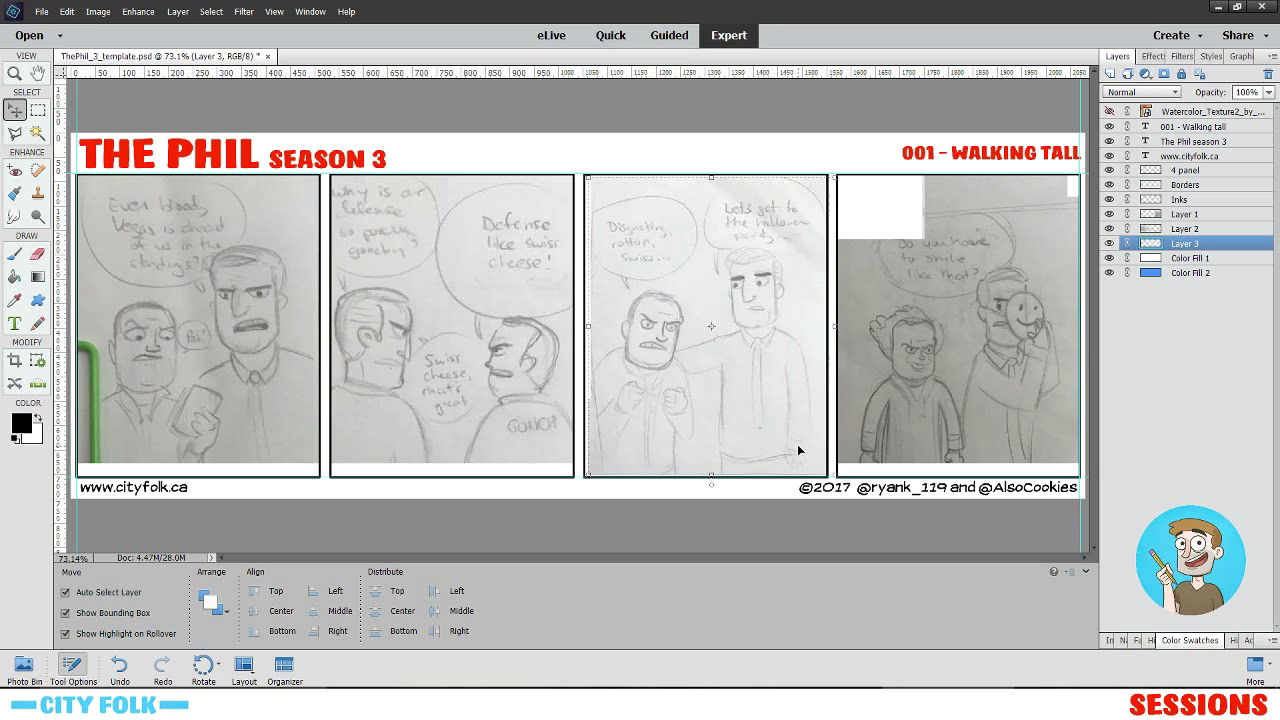
# - Merge Layer 1, Layer 2 and Layer 3 into one layer and rename it Sketch
pyautogui.keyDown('shift'); pyautogui.click(1186, 215); pyautogui.keyUp('shift')
pyautogui.rightClick(1160, 222)
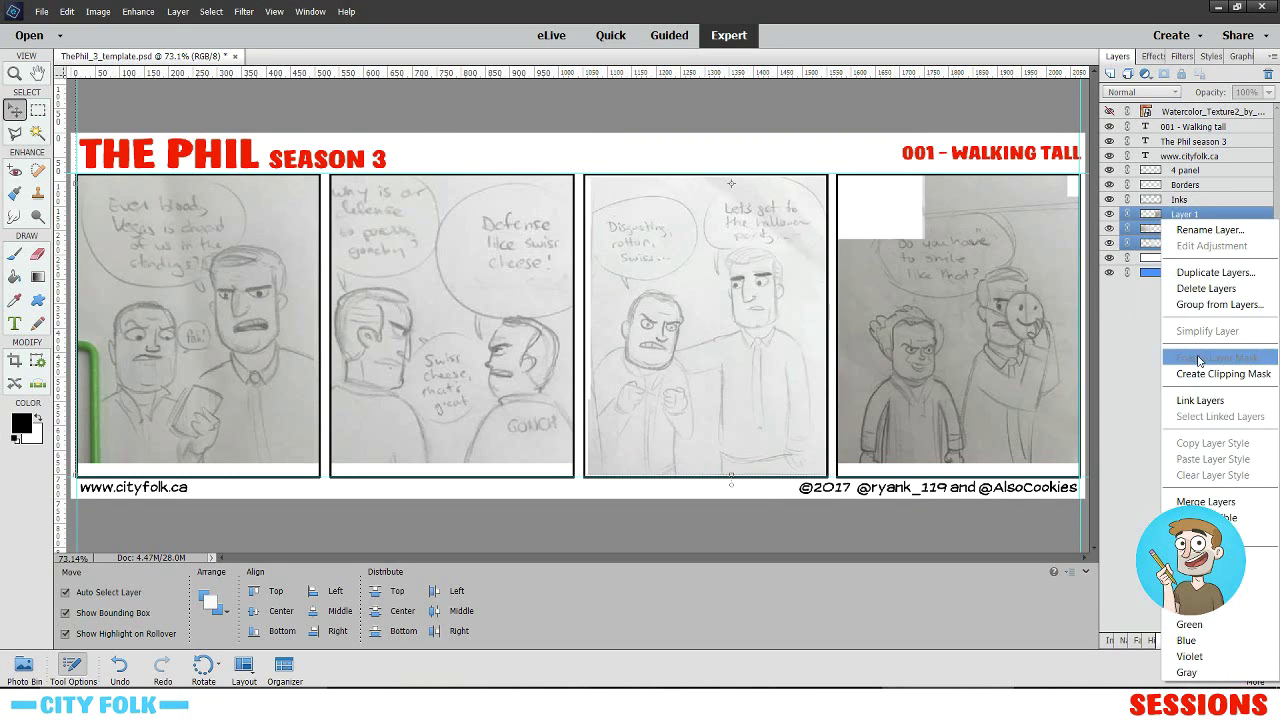
pyautogui.click(1200, 501)
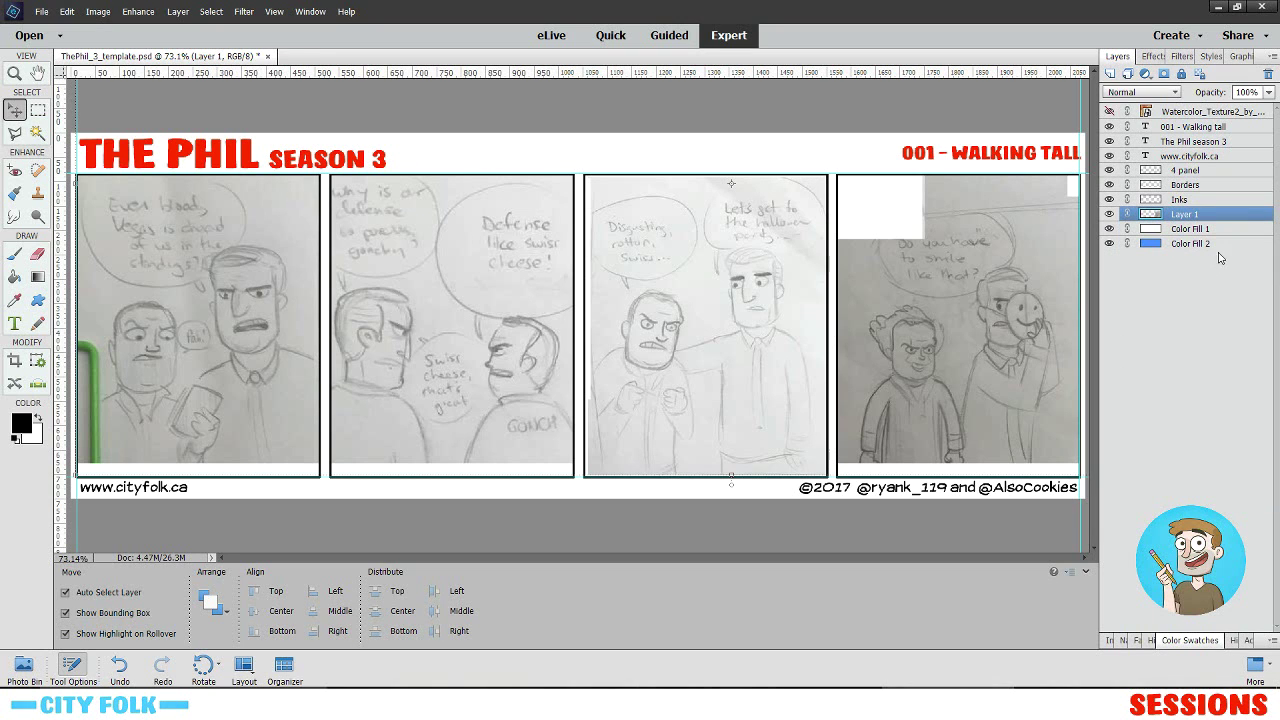
pyautogui.doubleClick(1186, 214)
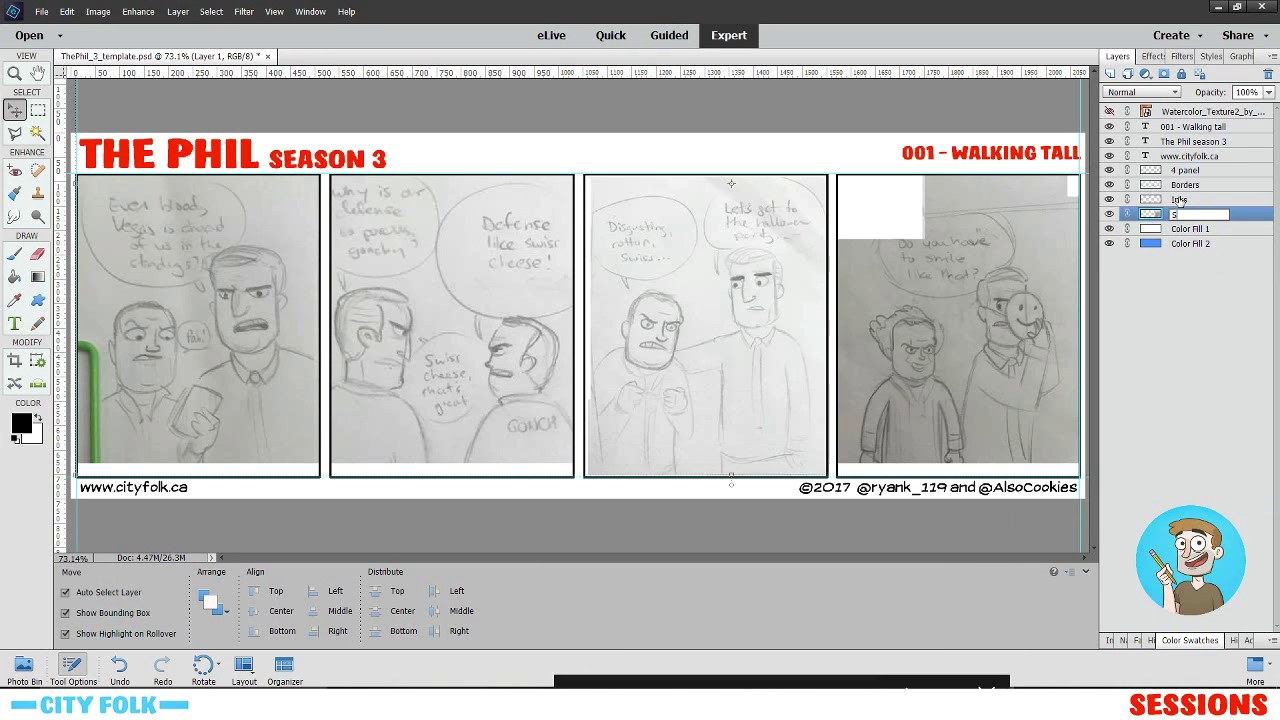
pyautogui.write('Sketch')
pyautogui.press('Return')
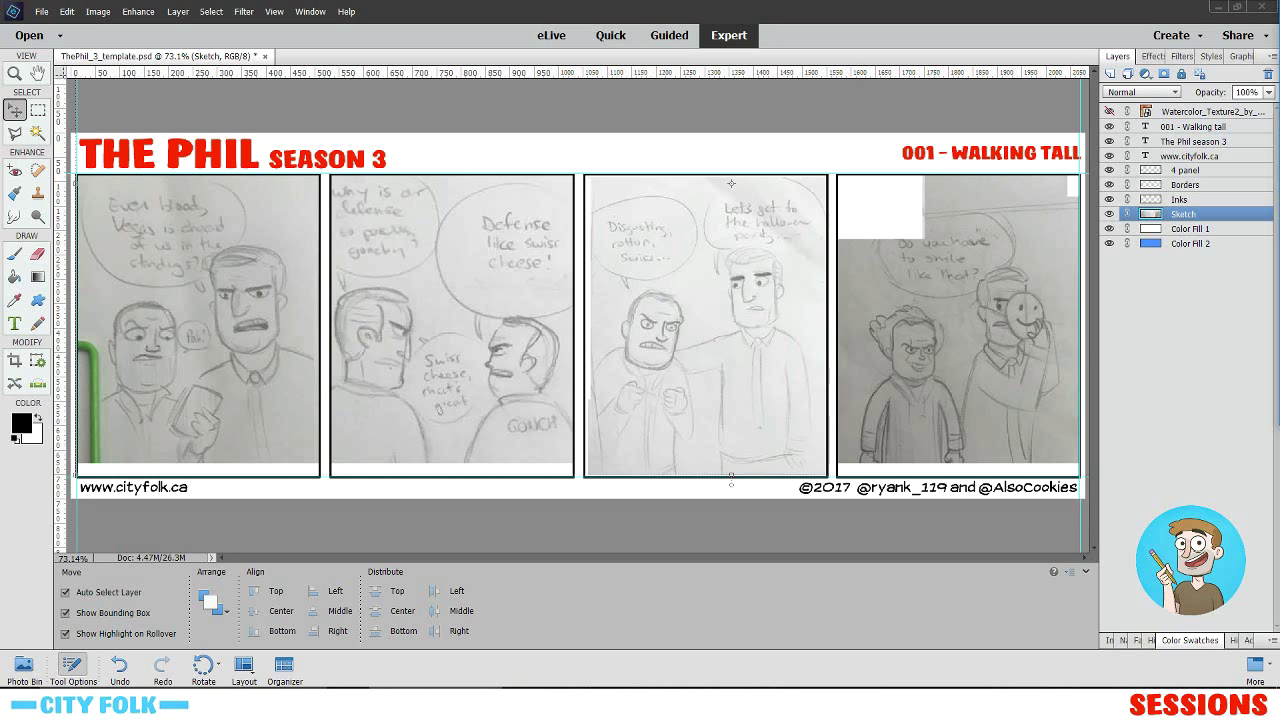
# - Adjust the Sketch layer's Levels with a shadow input of 57 and a midtone of 1.69
pyautogui.click(14, 256)
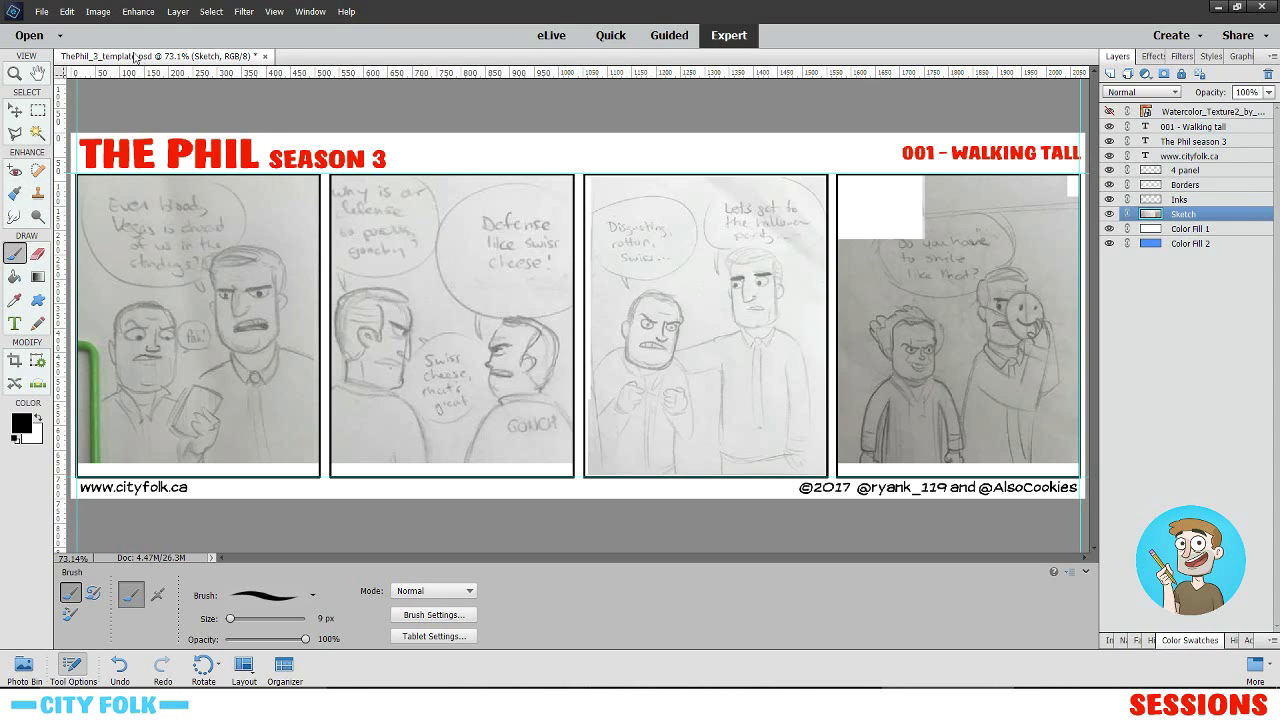
pyautogui.click(138, 11)
pyautogui.moveTo(218, 198)
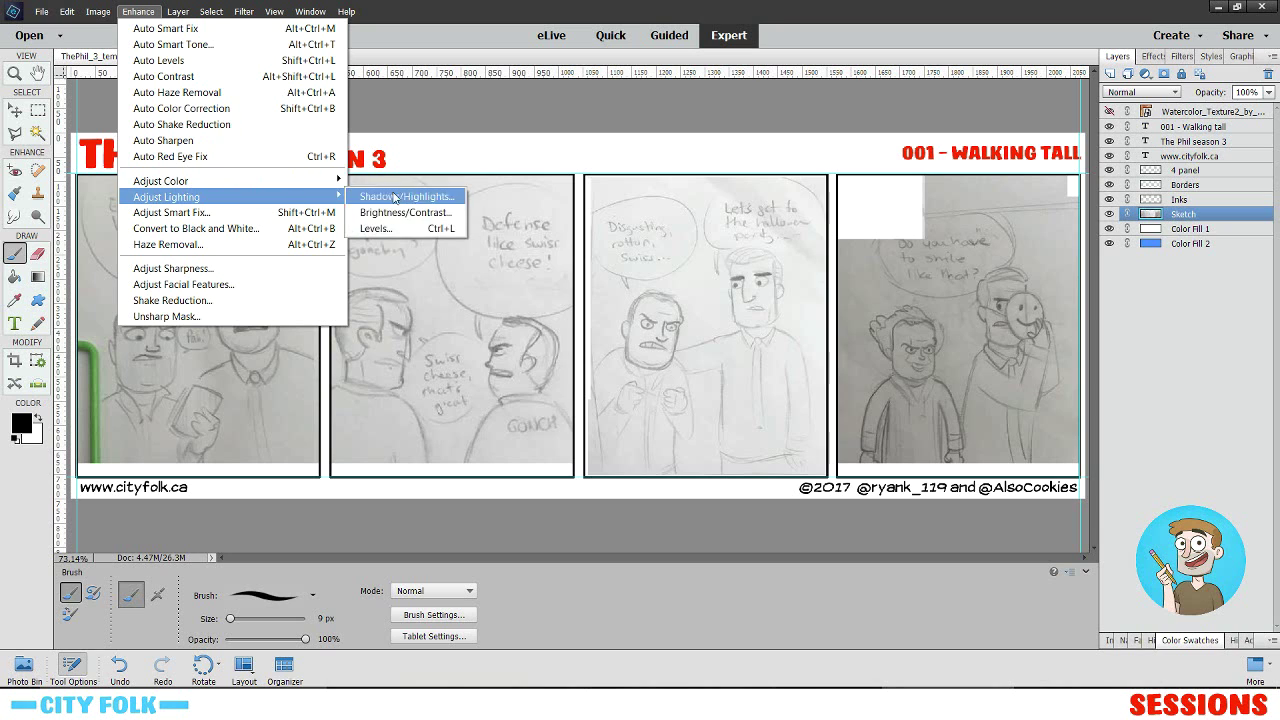
pyautogui.click(380, 229)
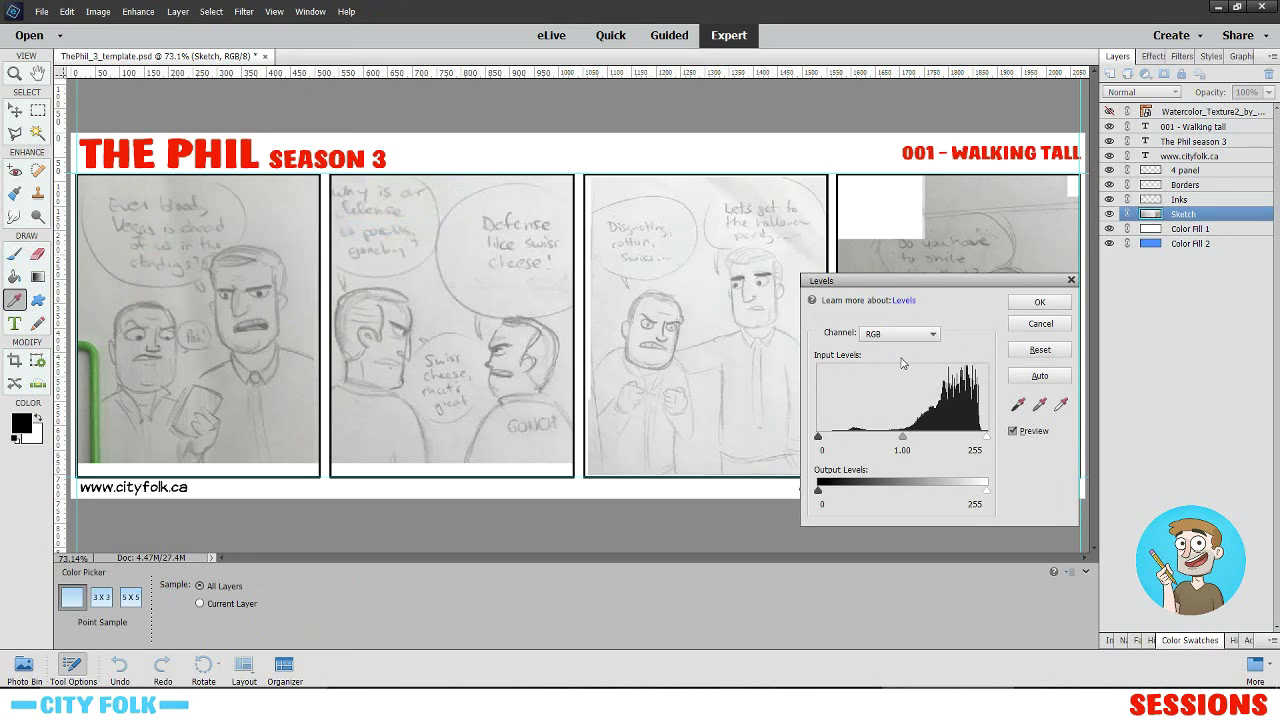
pyautogui.moveTo(818, 438); pyautogui.dragTo(897, 437)
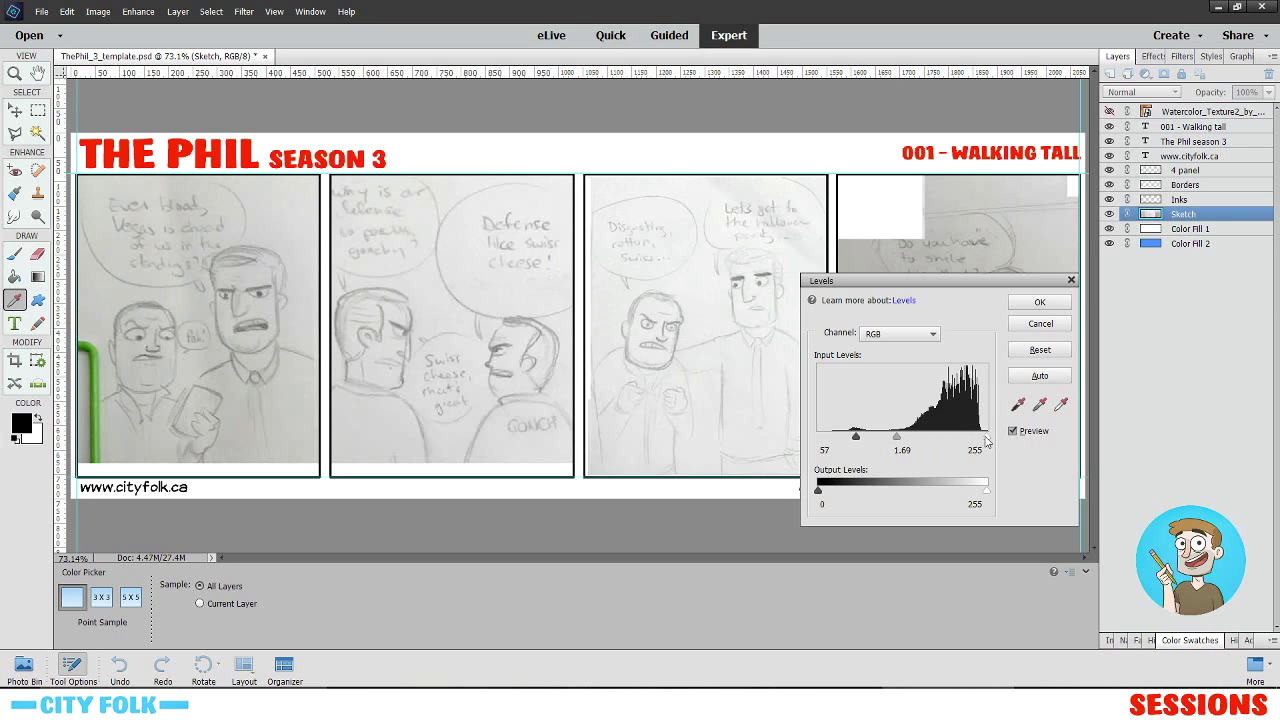
pyautogui.moveTo(987, 438)
pyautogui.mouseDown()
pyautogui.moveTo(944, 440)
pyautogui.moveTo(987, 441)
pyautogui.mouseUp()
pyautogui.click(1040, 302)
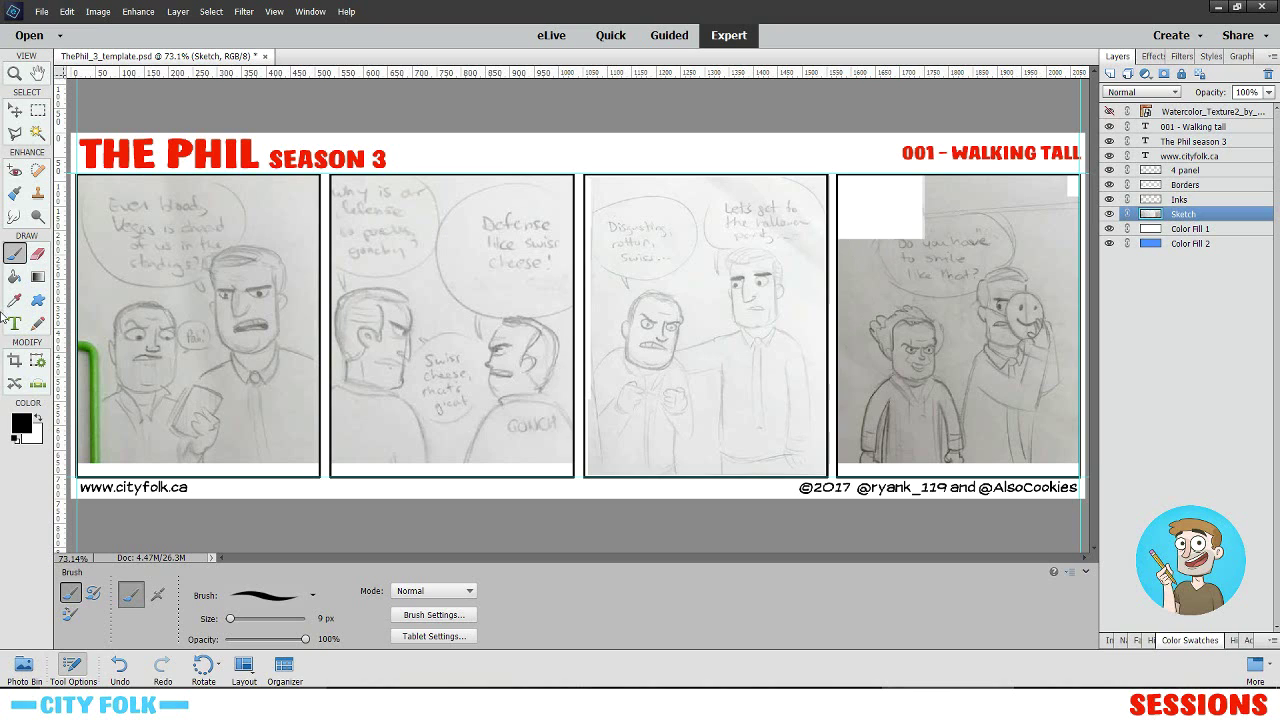
# - Make the Inks layer active and choose the hard 5 px brush from the Default Brushes set
pyautogui.click(1207, 201)
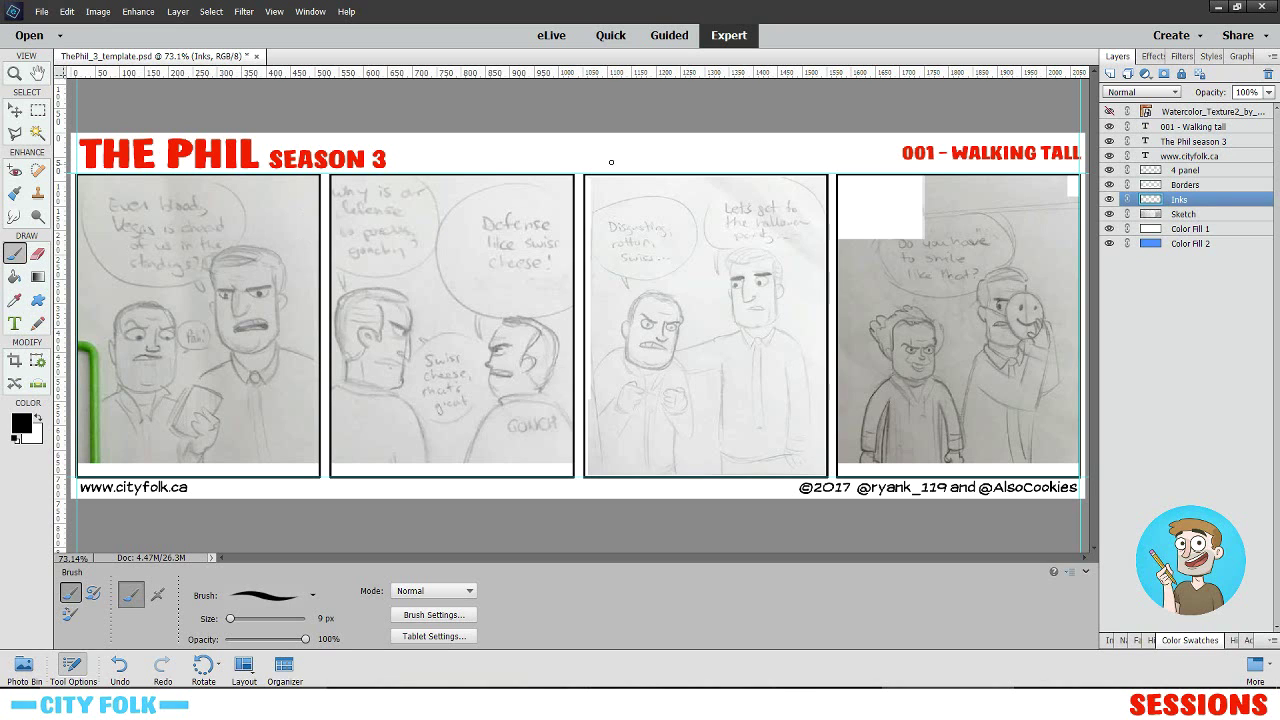
pyautogui.click(270, 595)
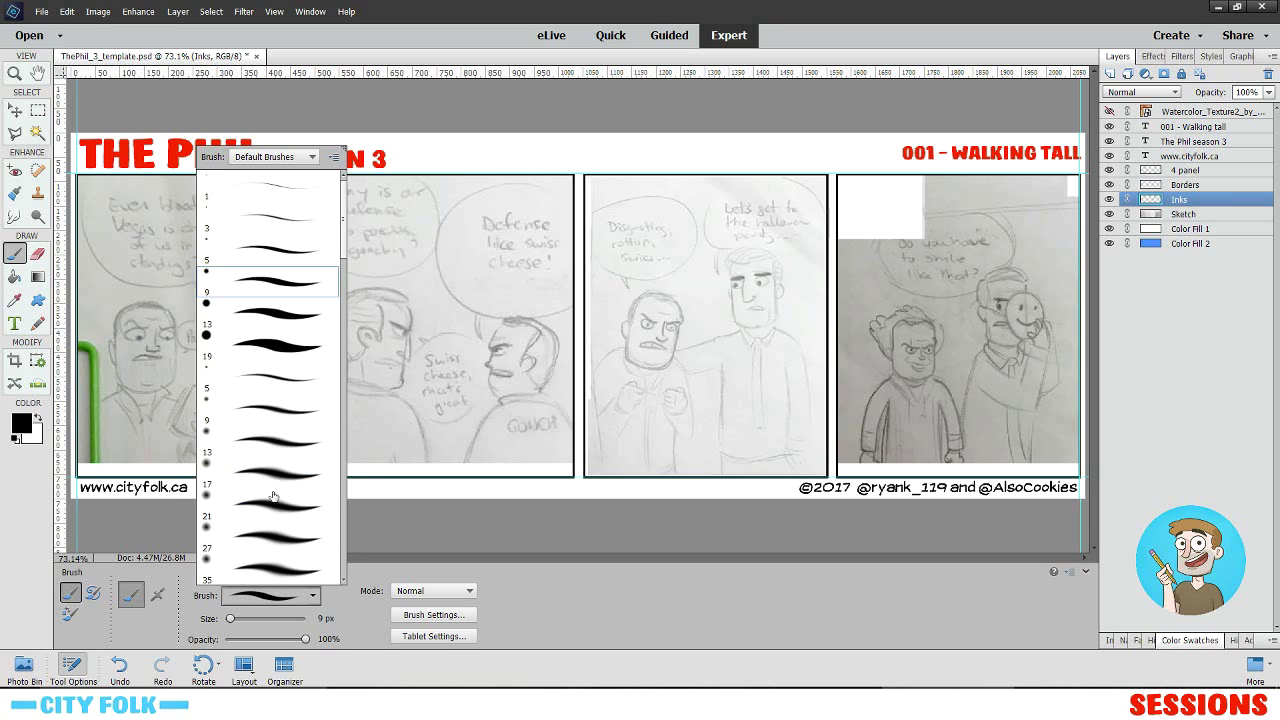
pyautogui.click(290, 250)
pyautogui.click(497, 161)
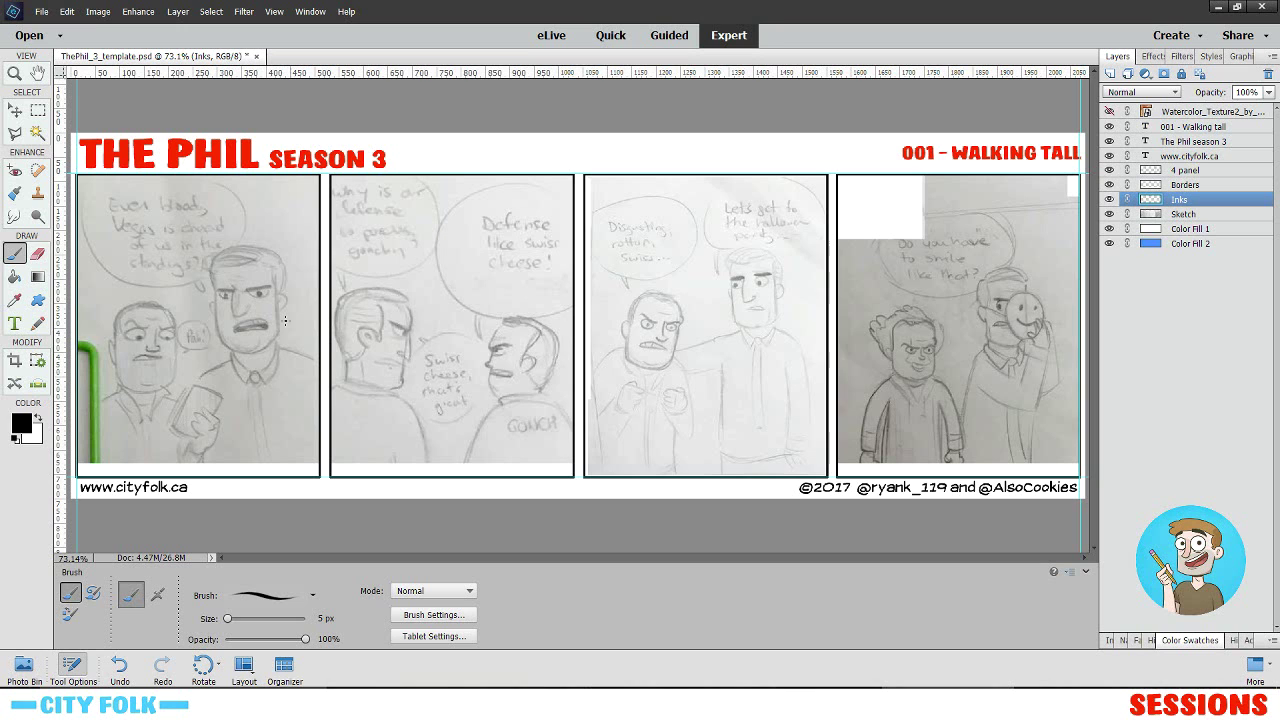
# - Try to ink the shorter man's face and jaw outline in the first panel with the 5 px brush
pyautogui.scroll(3, 380, 315)
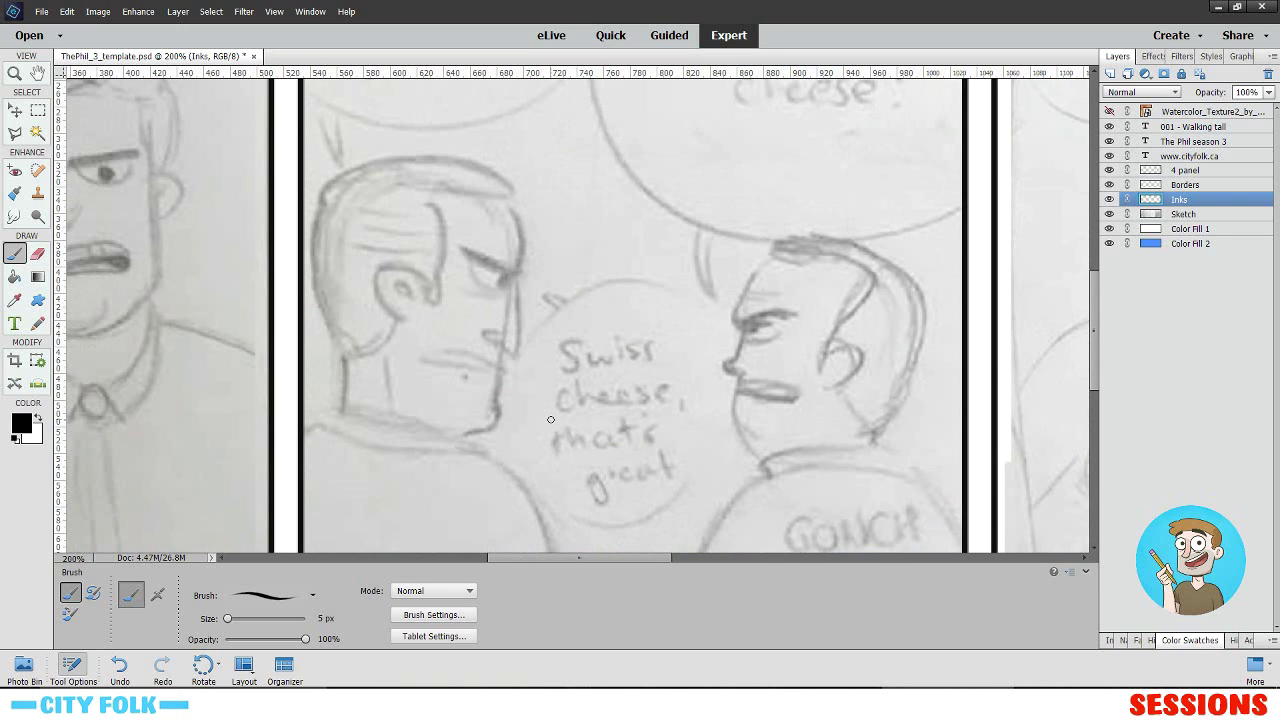
pyautogui.moveTo(602, 389); pyautogui.dragTo(574, 359)
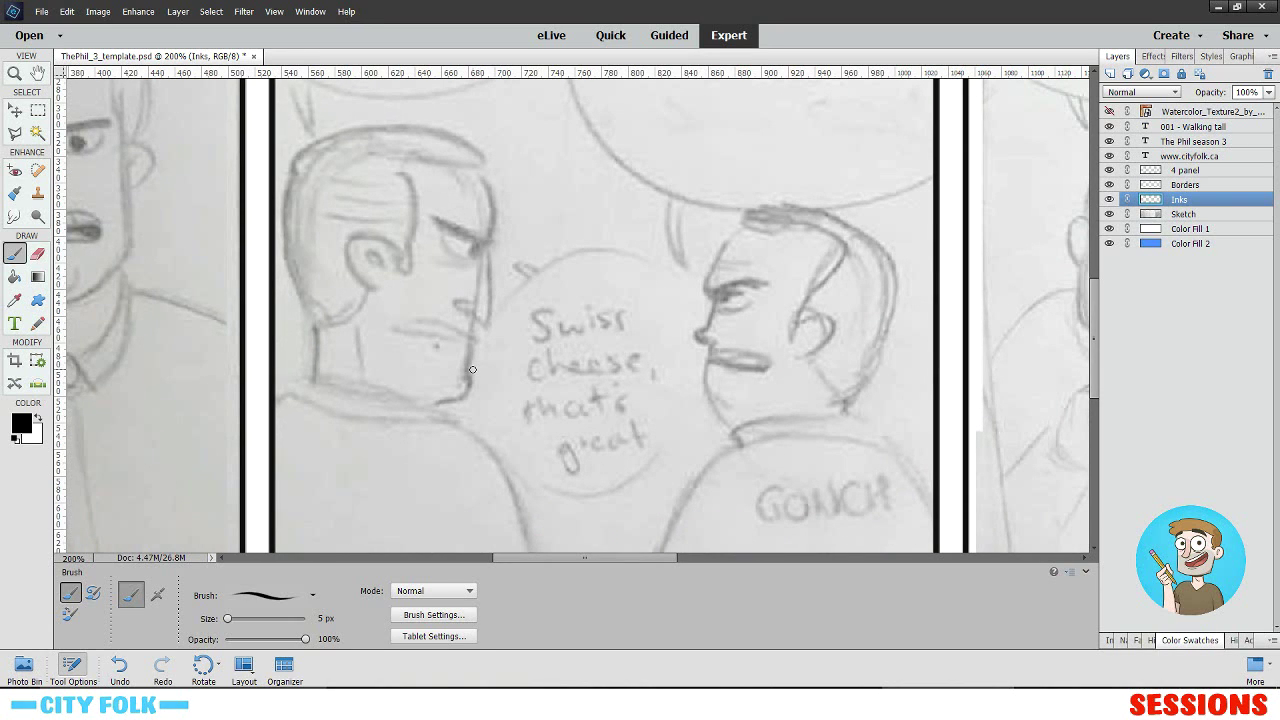
pyautogui.moveTo(238, 326)
pyautogui.mouseDown()
pyautogui.moveTo(457, 300)
pyautogui.moveTo(450, 369)
pyautogui.mouseUp()
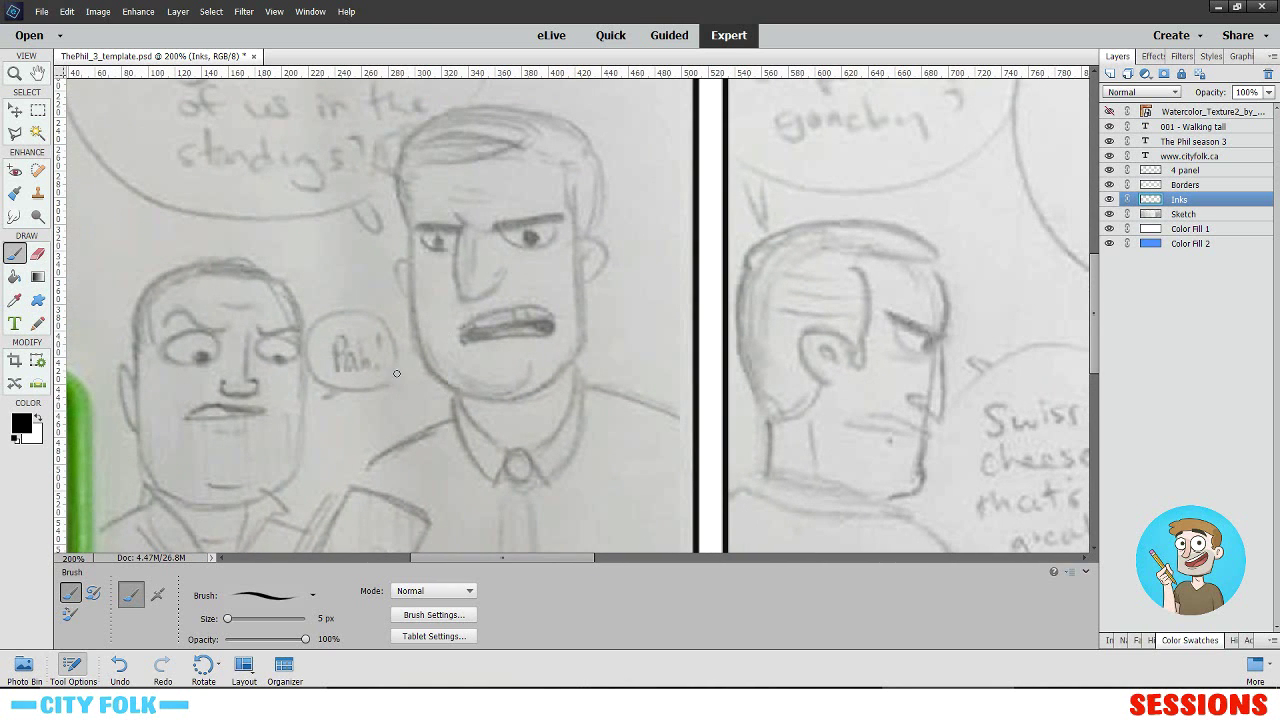
pyautogui.hotkey('ctrl', '=')
pyautogui.moveTo(402, 455); pyautogui.dragTo(836, 384)
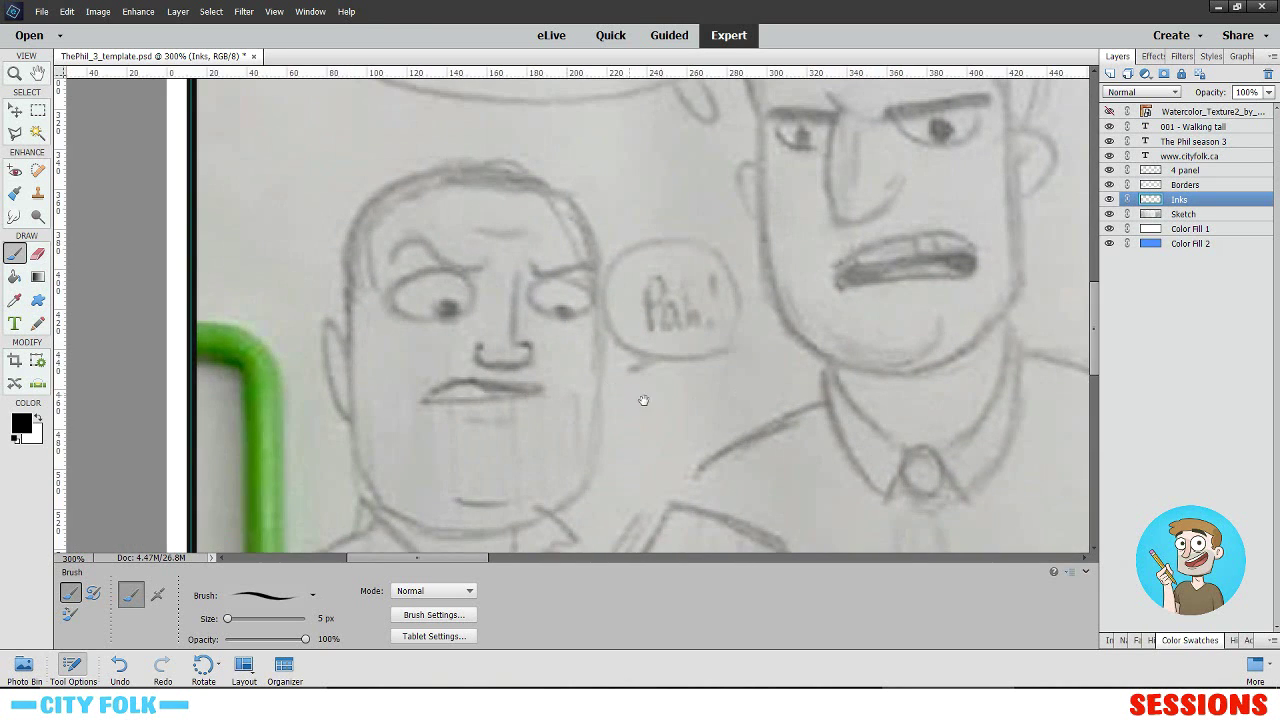
pyautogui.moveTo(643, 400); pyautogui.dragTo(512, 383)
pyautogui.moveTo(459, 219); pyautogui.dragTo(430, 498)
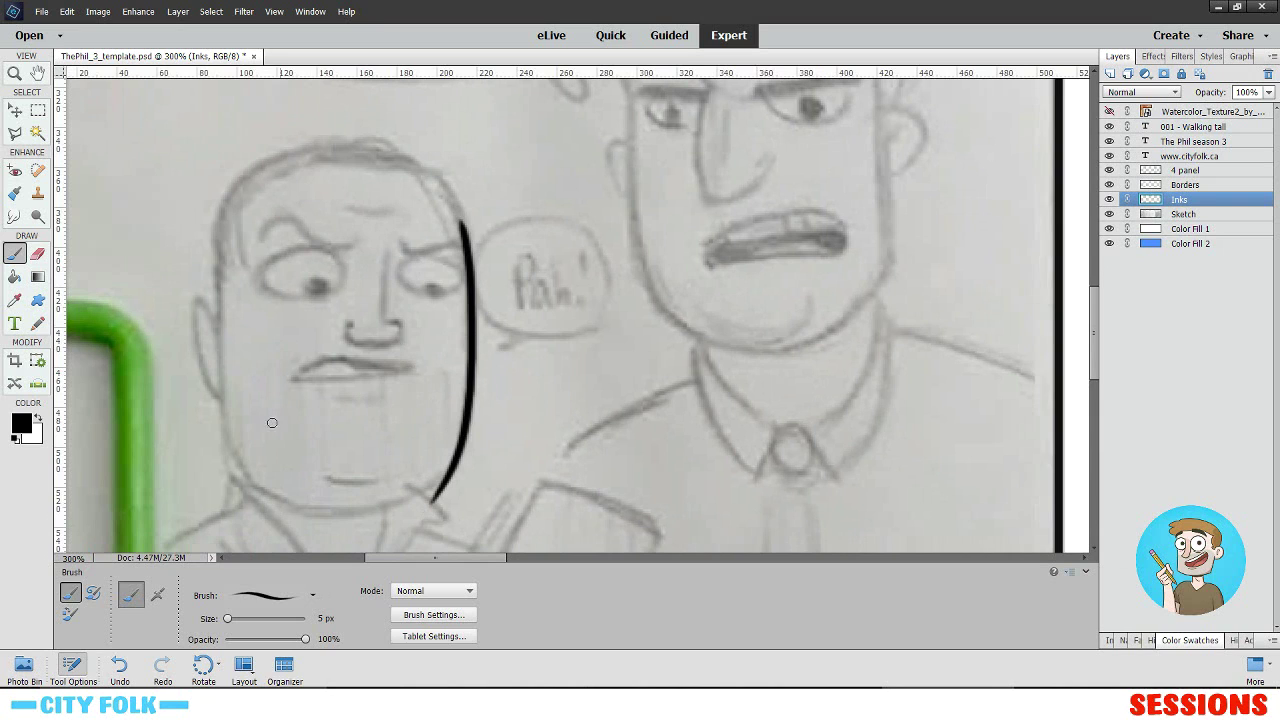
pyautogui.moveTo(209, 356); pyautogui.dragTo(234, 468)
pyautogui.hotkey('ctrl', 'z')
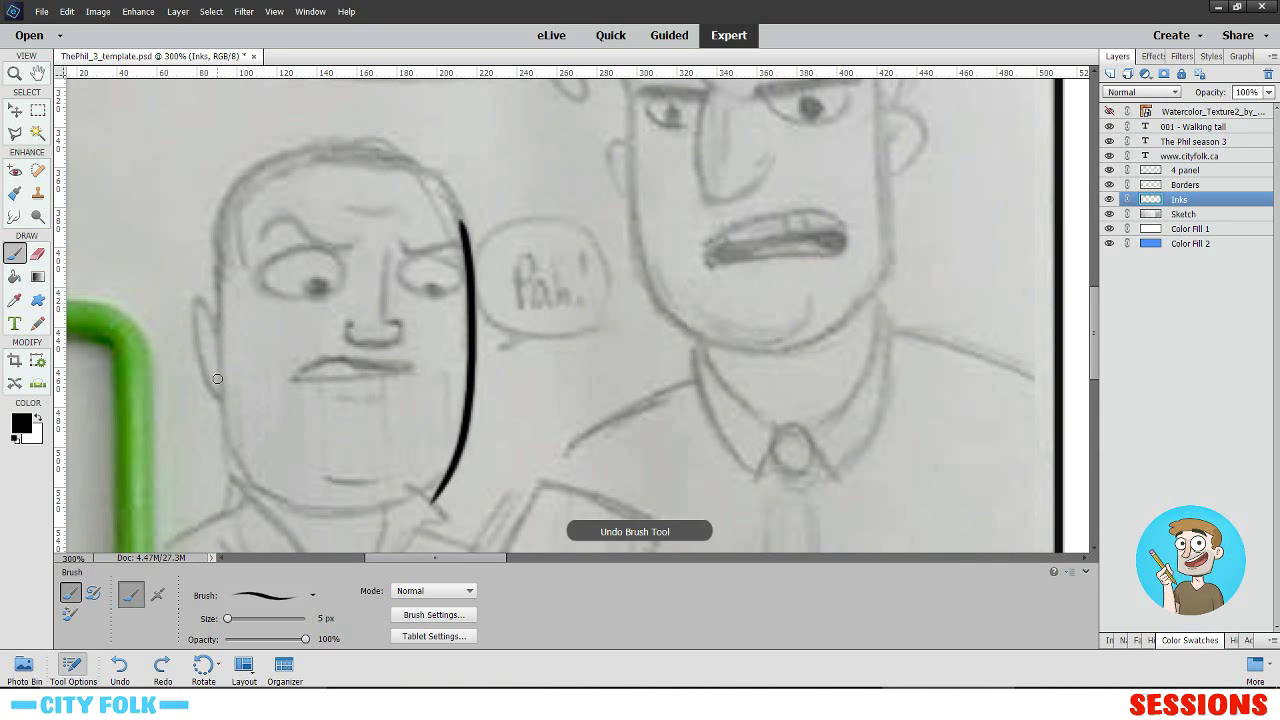
pyautogui.moveTo(218, 350); pyautogui.dragTo(236, 460)
pyautogui.hotkey('ctrl', 'z')
pyautogui.moveTo(219, 347)
pyautogui.mouseDown()
pyautogui.moveTo(242, 476)
pyautogui.moveTo(562, 510)
pyautogui.mouseUp()
pyautogui.hotkey('ctrl', 'z')
pyautogui.moveTo(215, 341); pyautogui.dragTo(583, 461)
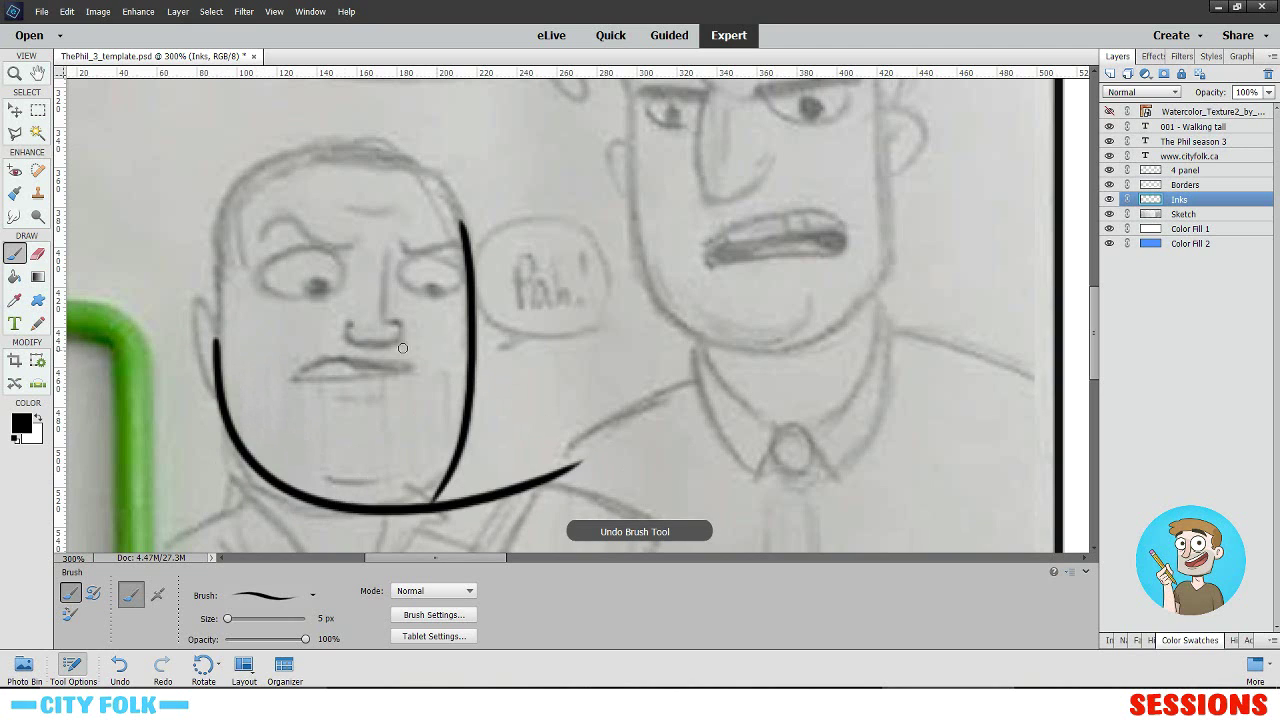
pyautogui.hotkey('ctrl', 'z')
pyautogui.moveTo(450, 472); pyautogui.dragTo(141, 374)
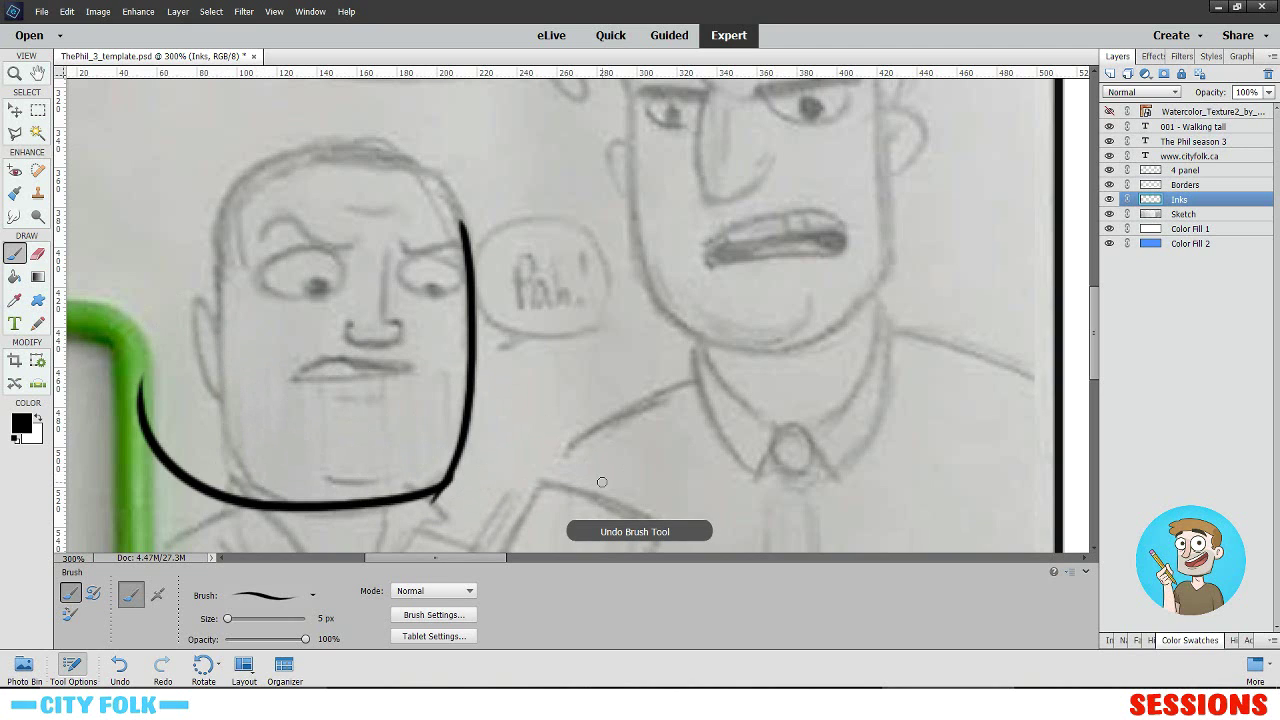
pyautogui.hotkey('ctrl', 'z')
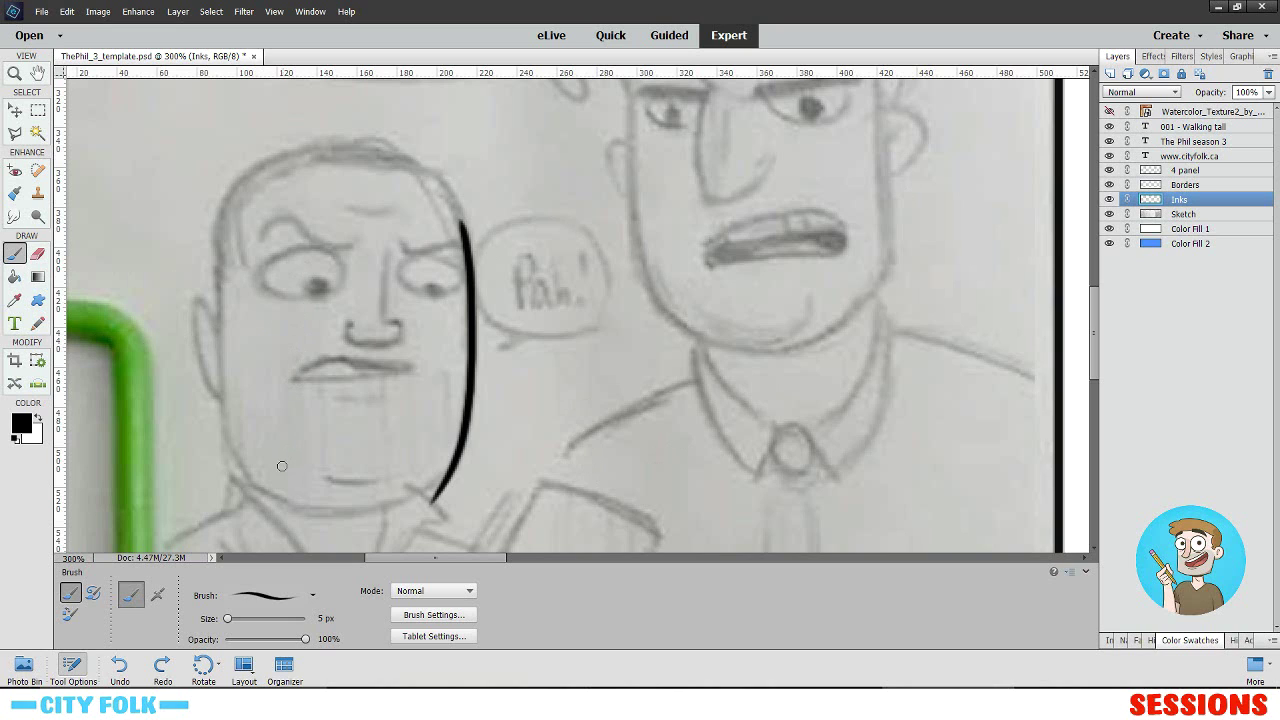
pyautogui.hotkey('ctrl', 'z')
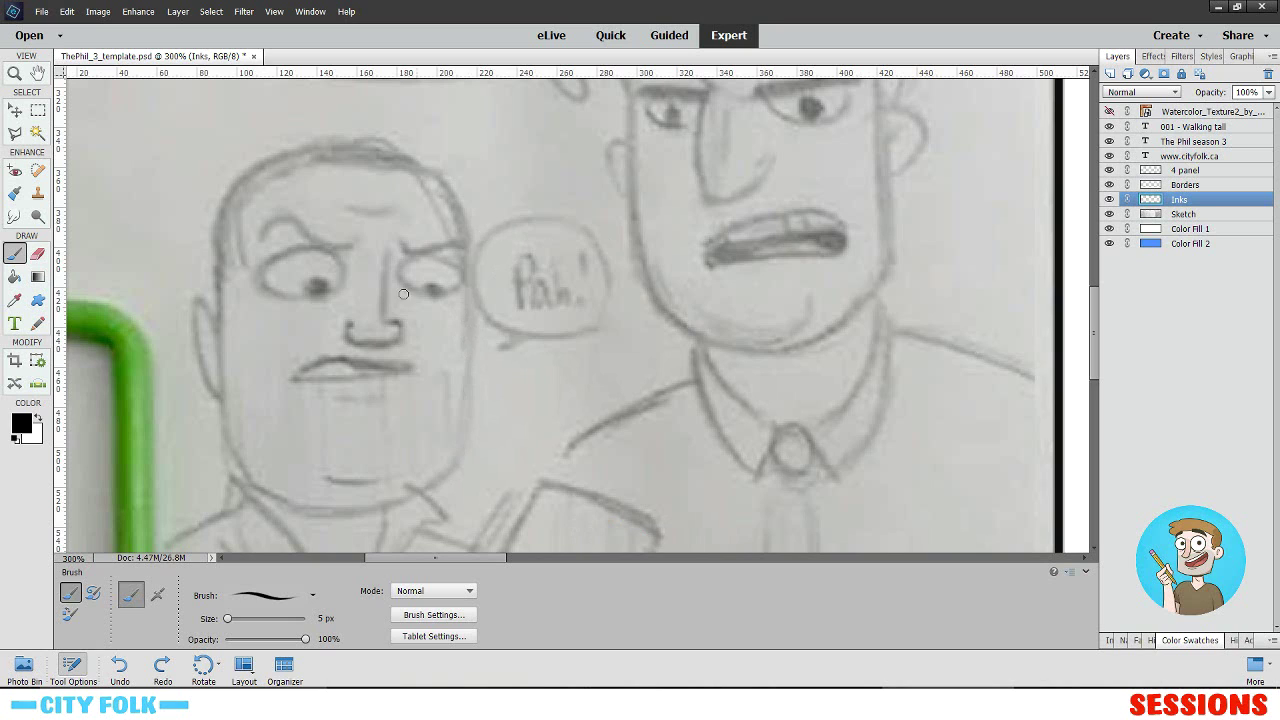
# - Try to ink the shorter man's nose in the first panel
pyautogui.moveTo(384, 243)
pyautogui.mouseDown()
pyautogui.moveTo(392, 312)
pyautogui.moveTo(351, 334)
pyautogui.mouseUp()
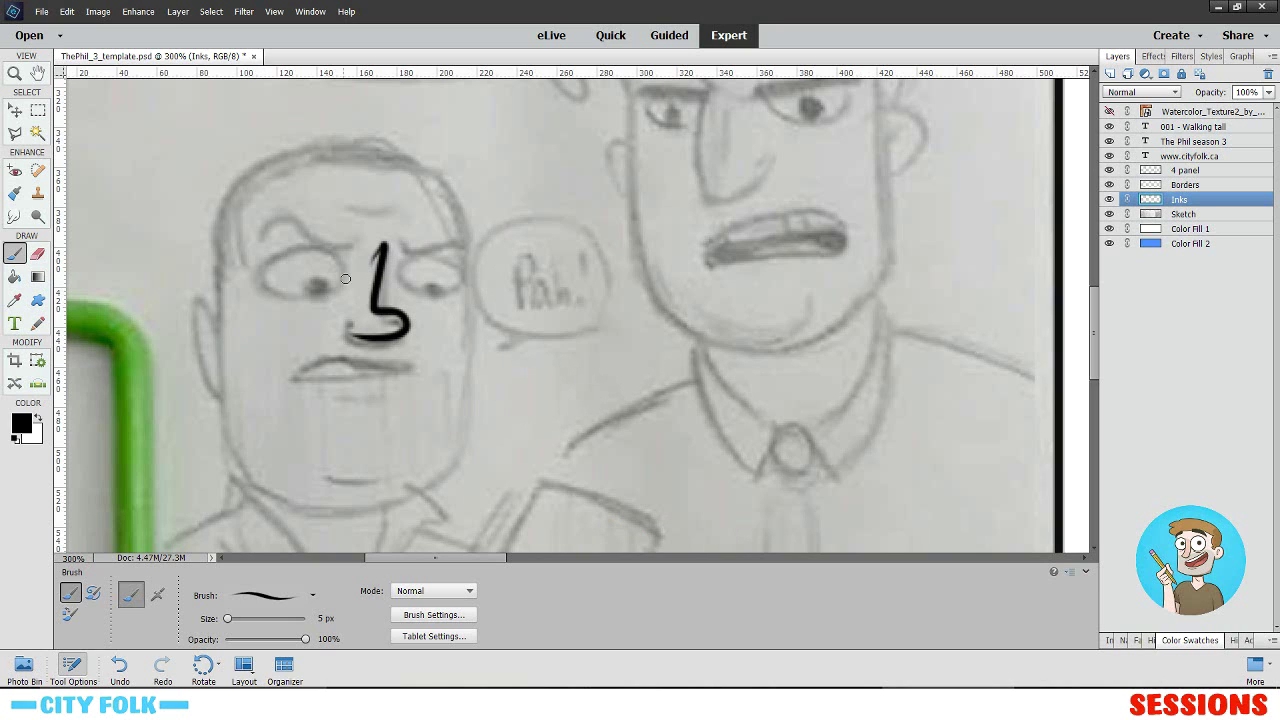
pyautogui.hotkey('ctrl', 'z')
pyautogui.hotkey('ctrl', 'z')
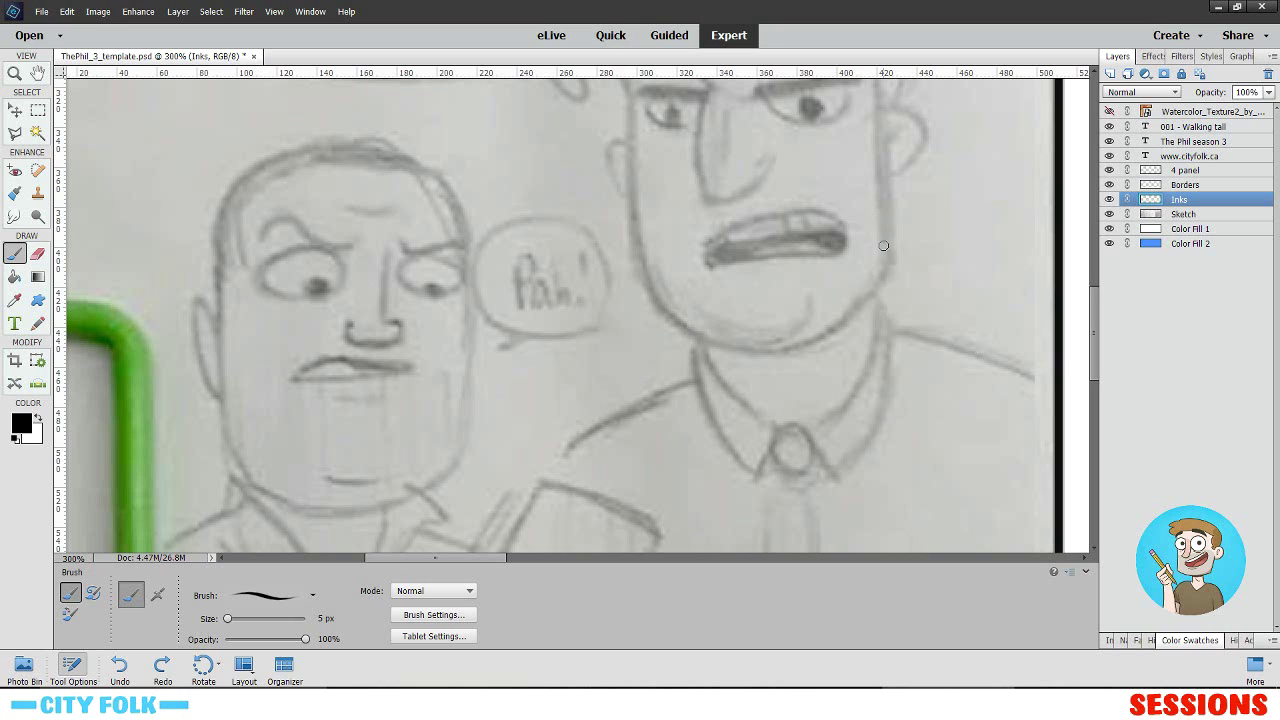
# - Ink the left side of the taller man's face in the first panel, from eye level down to the chin, redoing the stroke until clean
pyautogui.moveTo(737, 251); pyautogui.dragTo(701, 318)
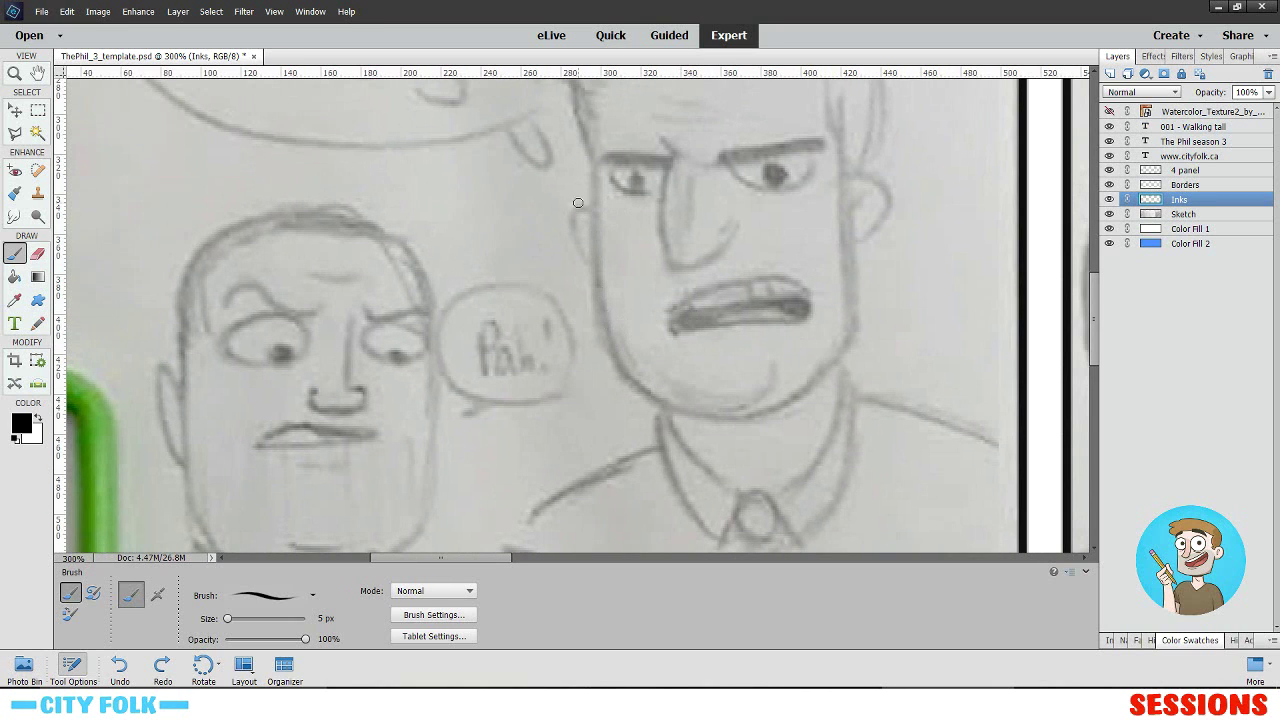
pyautogui.moveTo(591, 170); pyautogui.dragTo(644, 377)
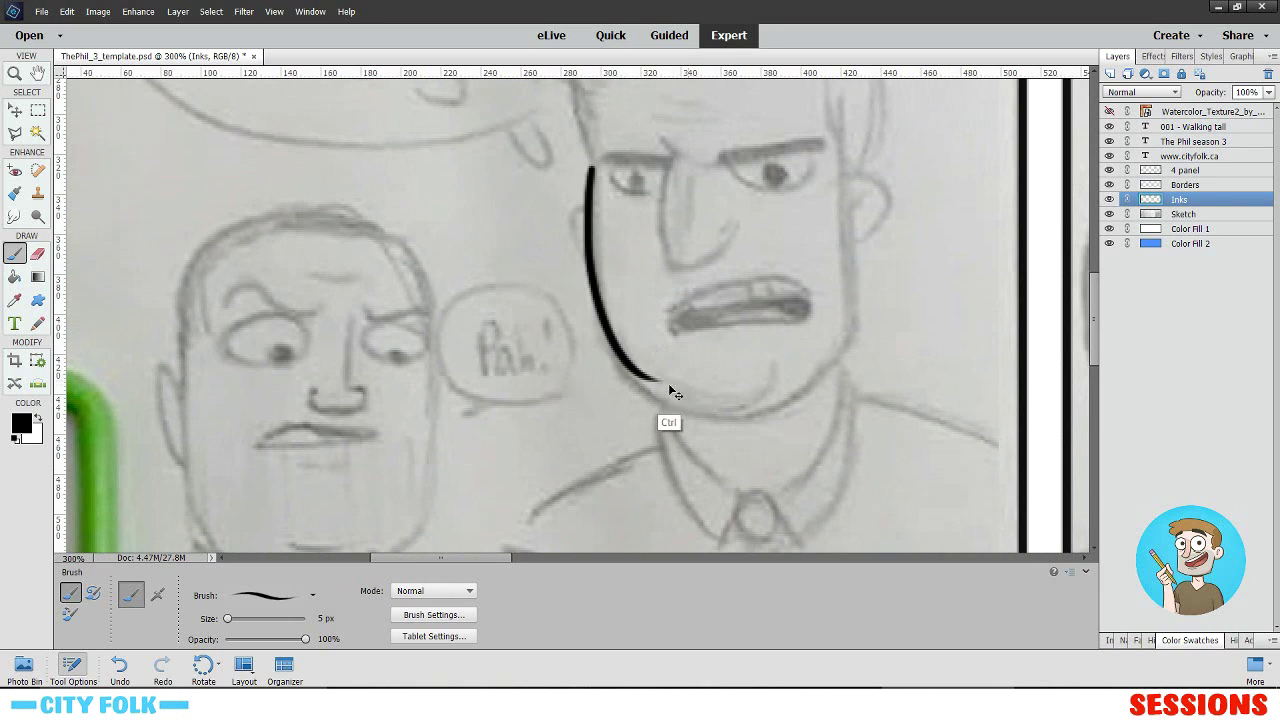
pyautogui.hotkey('ctrl', 'z')
pyautogui.moveTo(590, 175); pyautogui.dragTo(656, 358)
pyautogui.hotkey('ctrl', 'z')
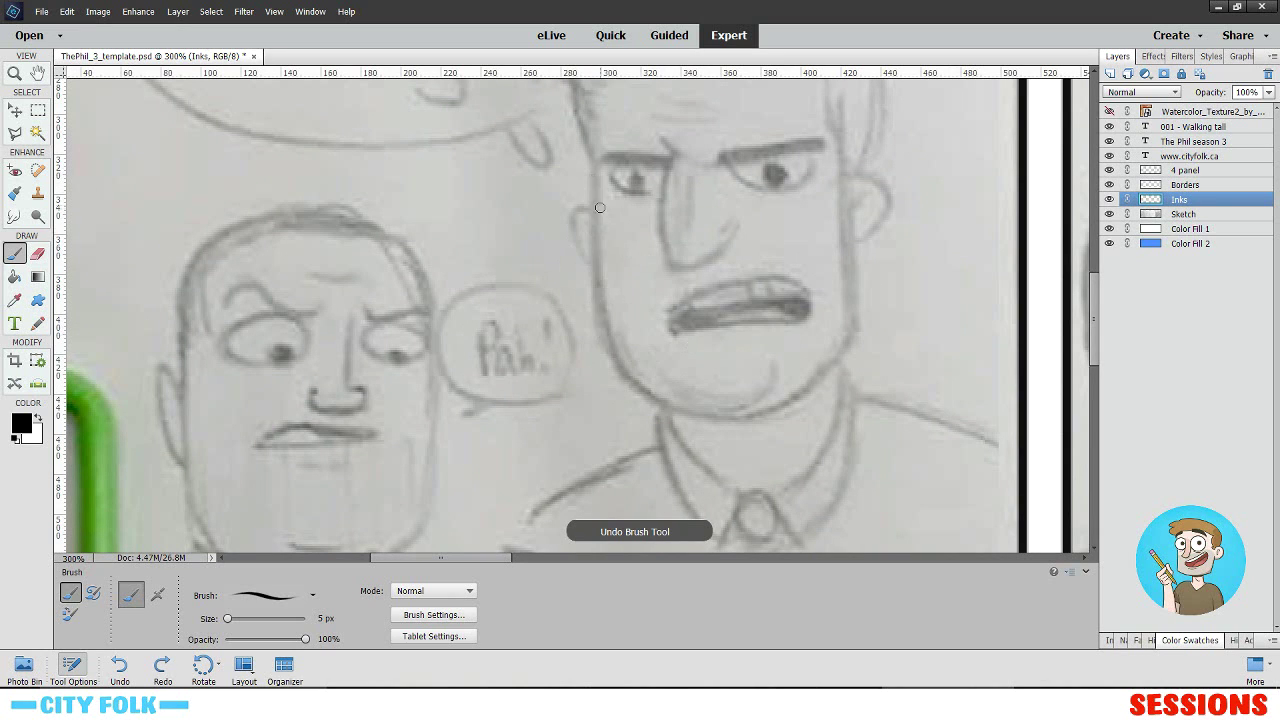
pyautogui.moveTo(593, 177); pyautogui.dragTo(682, 392)
pyautogui.hotkey('ctrl', 'z')
pyautogui.moveTo(594, 180); pyautogui.dragTo(700, 402)
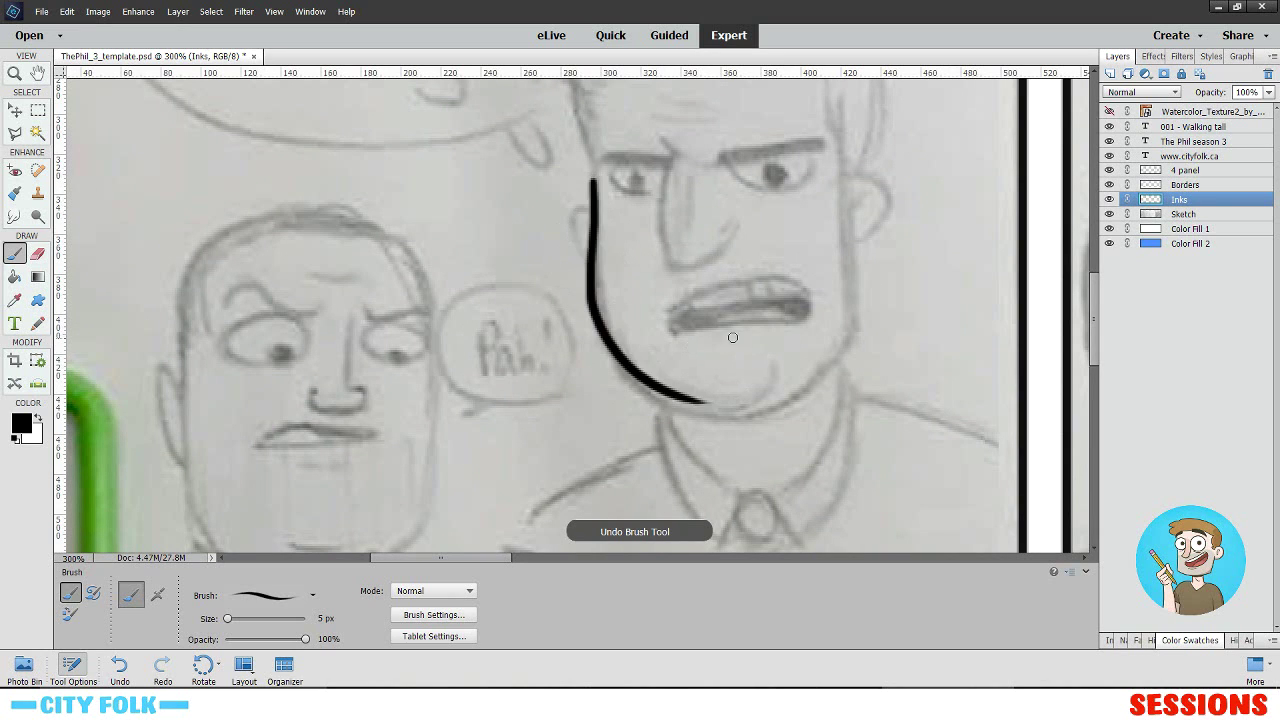
pyautogui.hotkey('ctrl', 'z')
pyautogui.moveTo(597, 180); pyautogui.dragTo(700, 402)
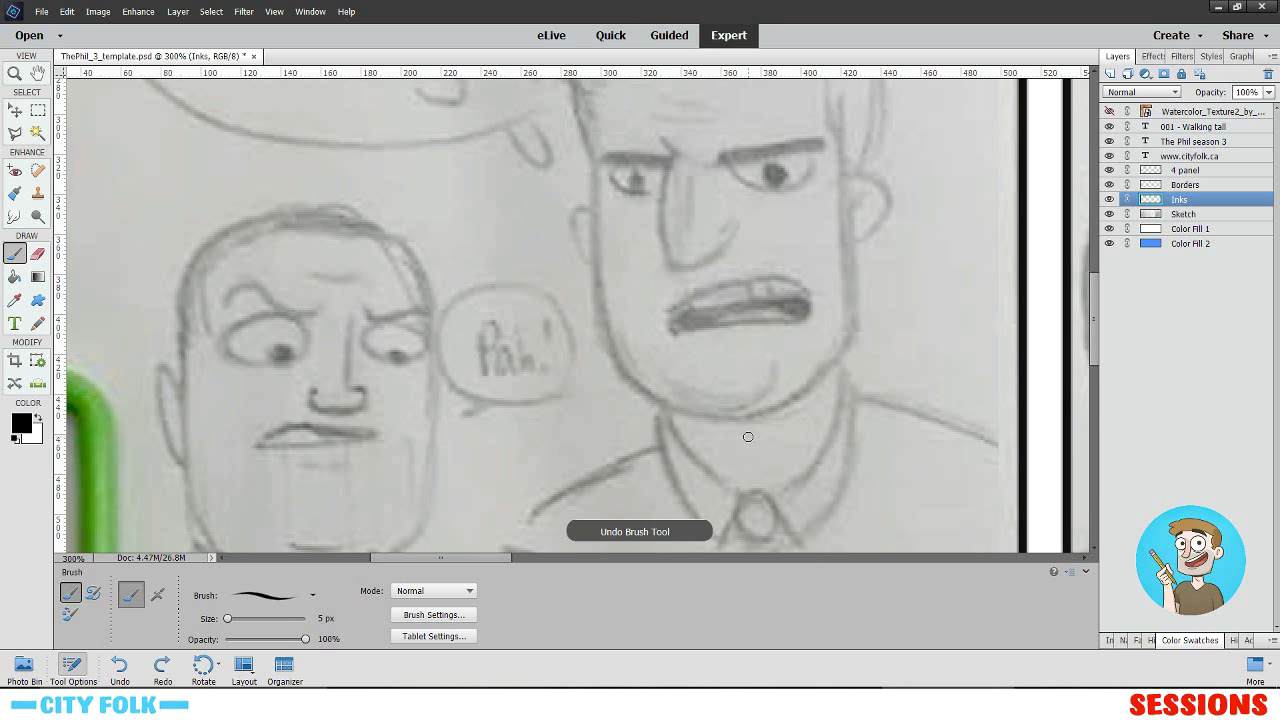
pyautogui.hotkey('ctrl', 'z')
pyautogui.moveTo(592, 178); pyautogui.dragTo(680, 428)
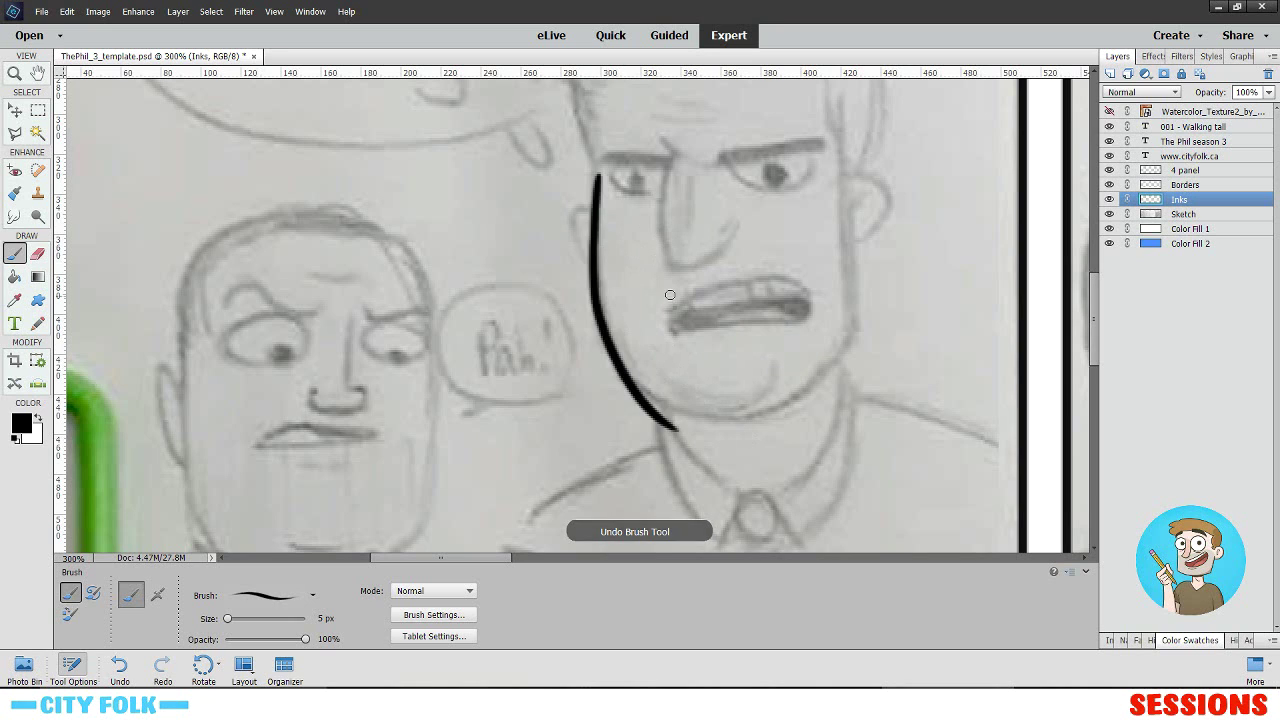
pyautogui.hotkey('ctrl', 'z')
pyautogui.moveTo(592, 178)
pyautogui.mouseDown()
pyautogui.moveTo(682, 414)
pyautogui.moveTo(740, 389)
pyautogui.moveTo(720, 412)
pyautogui.mouseUp()
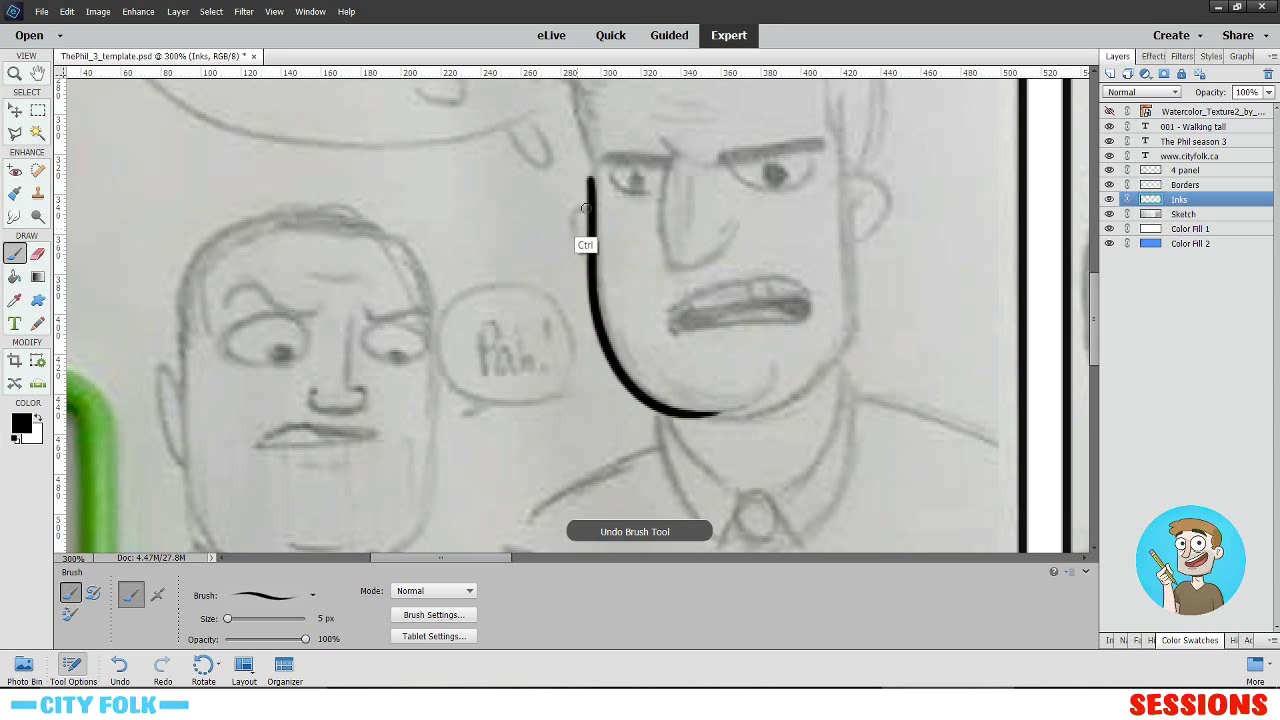
pyautogui.hotkey('ctrl', 'z')
pyautogui.moveTo(594, 177)
pyautogui.mouseDown()
pyautogui.moveTo(600, 300)
pyautogui.moveTo(716, 413)
pyautogui.mouseUp()
pyautogui.hotkey('ctrl', 'z')
pyautogui.moveTo(601, 168); pyautogui.dragTo(736, 410)
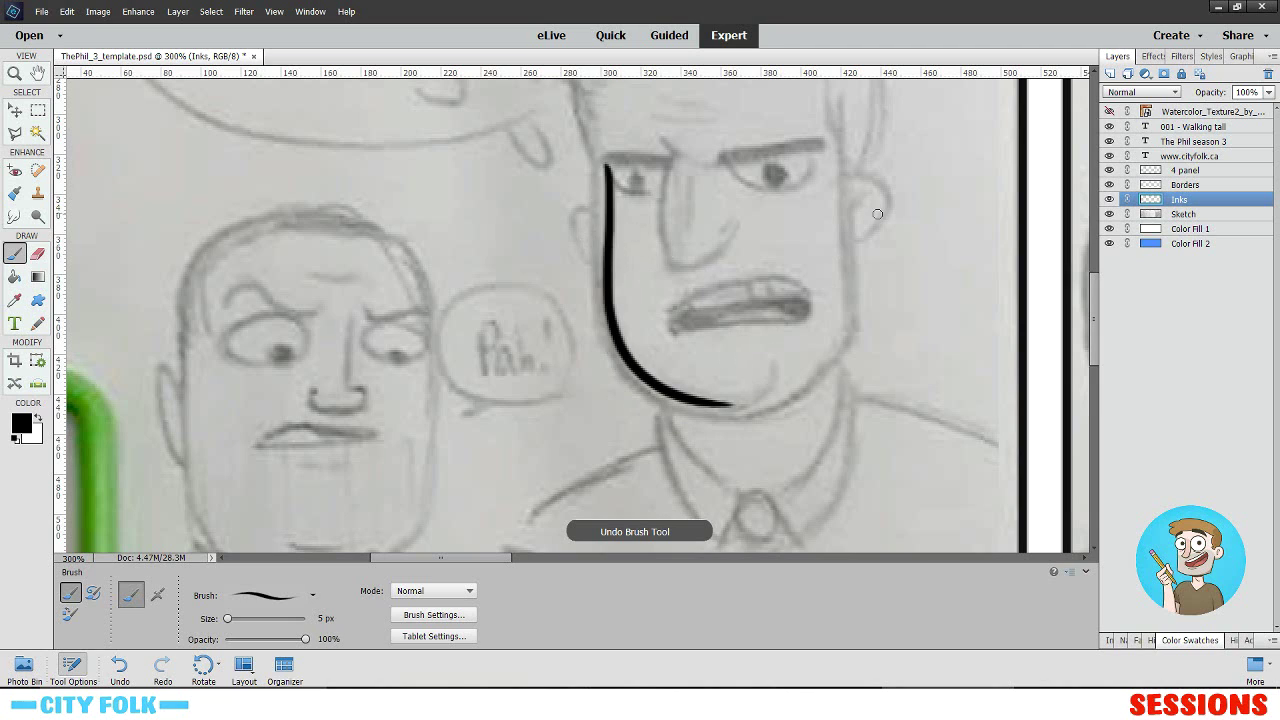
pyautogui.hotkey('ctrl', 'z')
pyautogui.moveTo(600, 168); pyautogui.dragTo(753, 415)
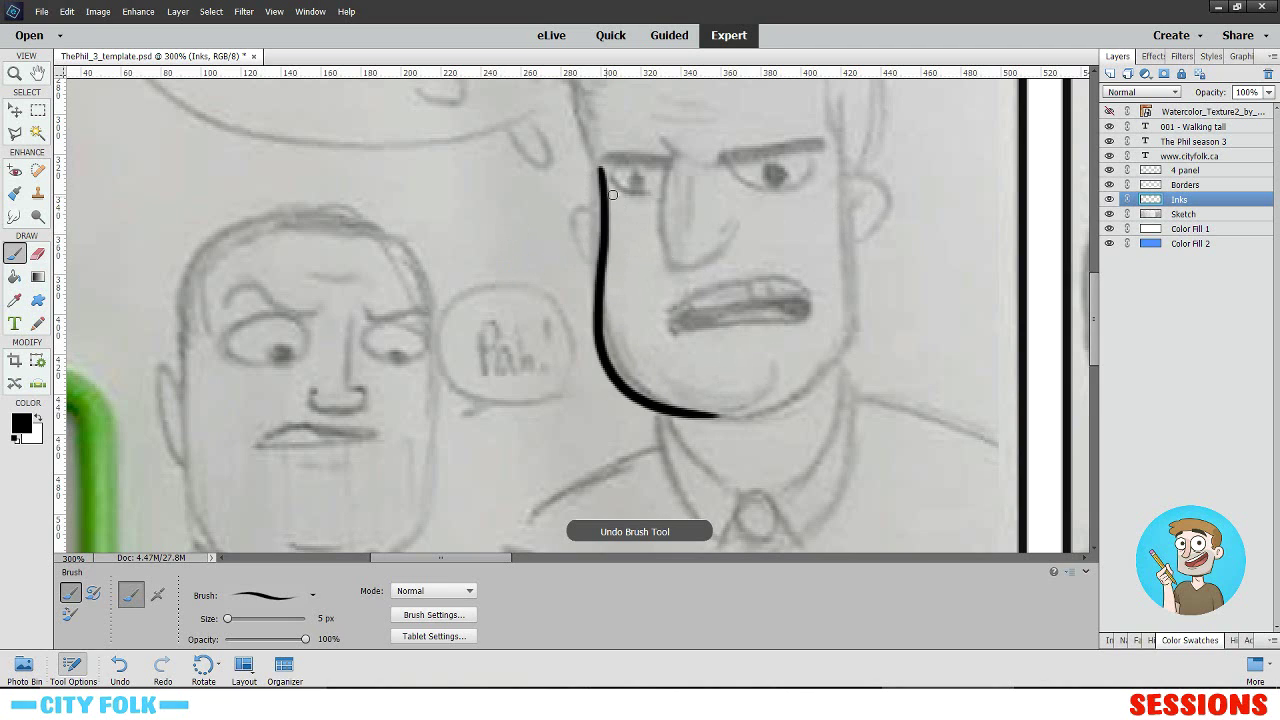
pyautogui.hotkey('ctrl', 'z')
pyautogui.moveTo(594, 175)
pyautogui.mouseDown()
pyautogui.moveTo(656, 392)
pyautogui.moveTo(718, 398)
pyautogui.mouseUp()
# - Ink the right side of the taller man's face and curve the jawline under the mouth to meet the chin stroke
pyautogui.moveTo(843, 145); pyautogui.dragTo(872, 312)
pyautogui.moveTo(846, 365); pyautogui.dragTo(818, 374)
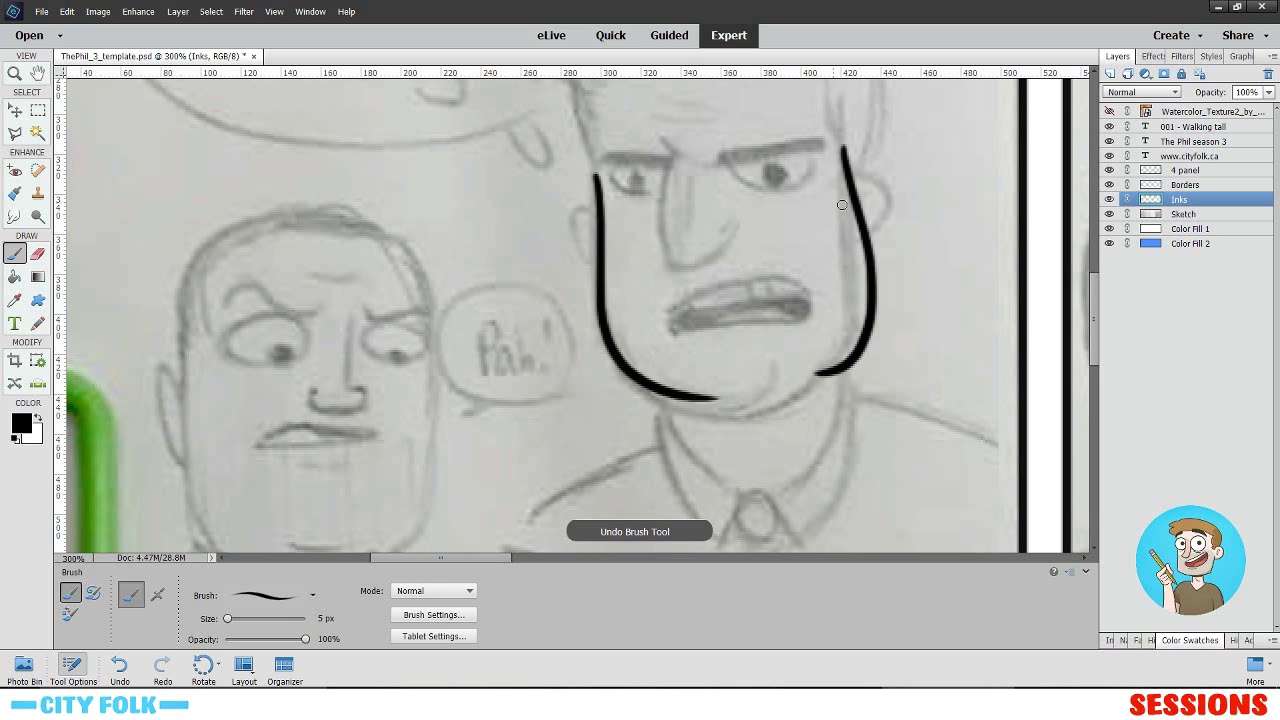
pyautogui.hotkey('ctrl', 'z')
pyautogui.moveTo(846, 154); pyautogui.dragTo(841, 376)
pyautogui.hotkey('ctrl', 'z')
pyautogui.moveTo(839, 151); pyautogui.dragTo(876, 364)
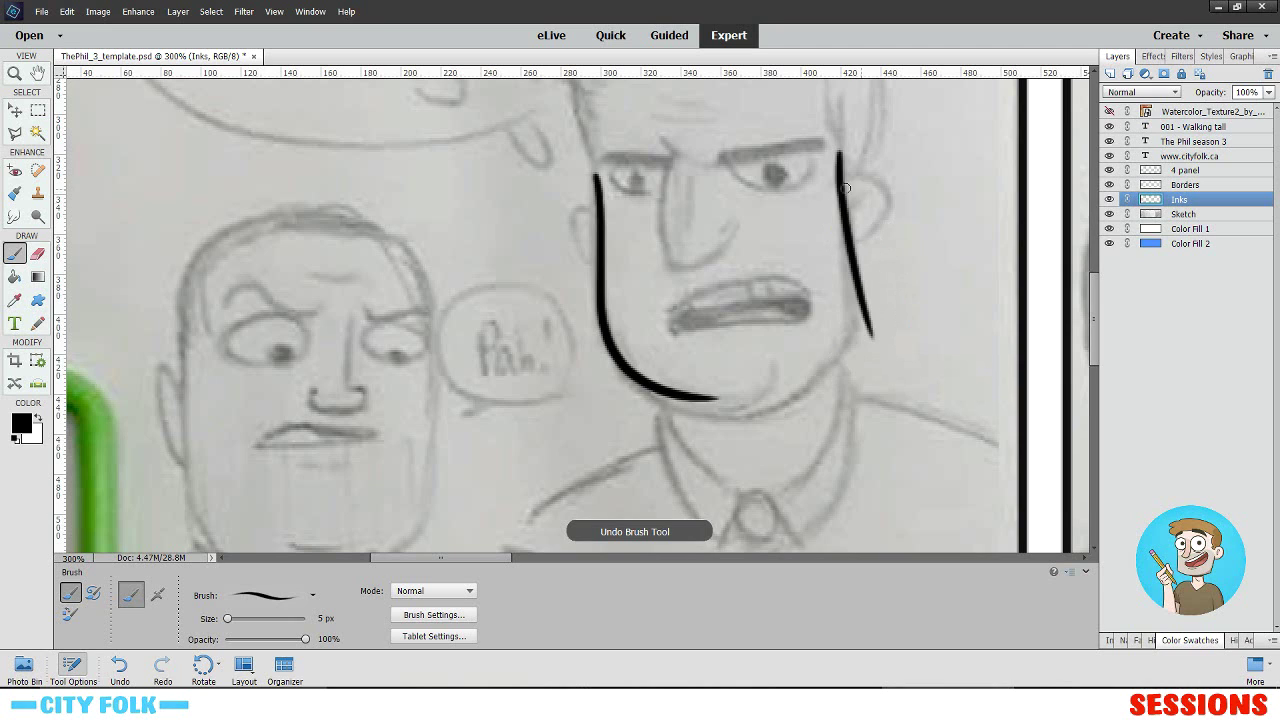
pyautogui.hotkey('ctrl', 'z')
pyautogui.moveTo(838, 152); pyautogui.dragTo(852, 340)
pyautogui.hotkey('ctrl', 'z')
pyautogui.moveTo(838, 162)
pyautogui.mouseDown()
pyautogui.moveTo(857, 358)
pyautogui.moveTo(694, 422)
pyautogui.mouseUp()
pyautogui.hotkey('ctrl', 'z')
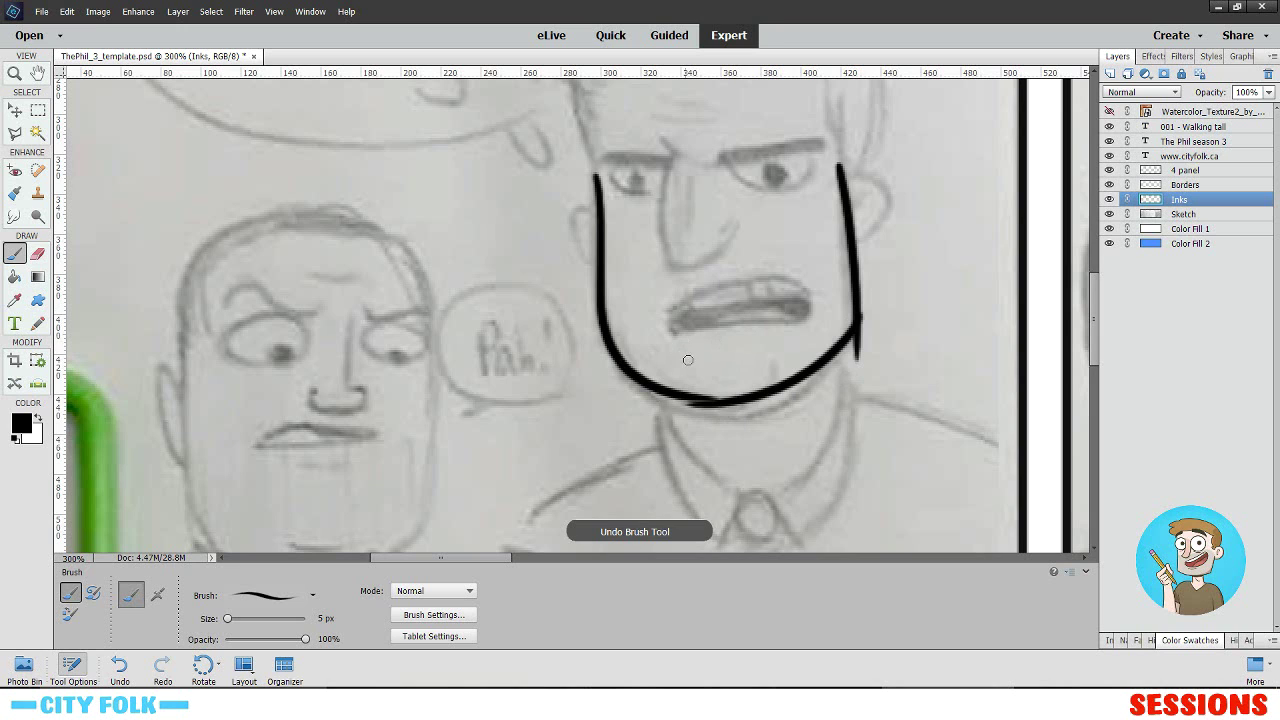
pyautogui.moveTo(663, 367)
pyautogui.mouseDown()
pyautogui.moveTo(772, 385)
pyautogui.moveTo(629, 383)
pyautogui.moveTo(627, 397)
pyautogui.mouseUp()
pyautogui.hotkey('ctrl', 'z')
# - Ink the taller man's nose from between the eyebrows down around the hooked nostril, redoing the line until it follows the sketch
pyautogui.scroll(3, 655, 341)
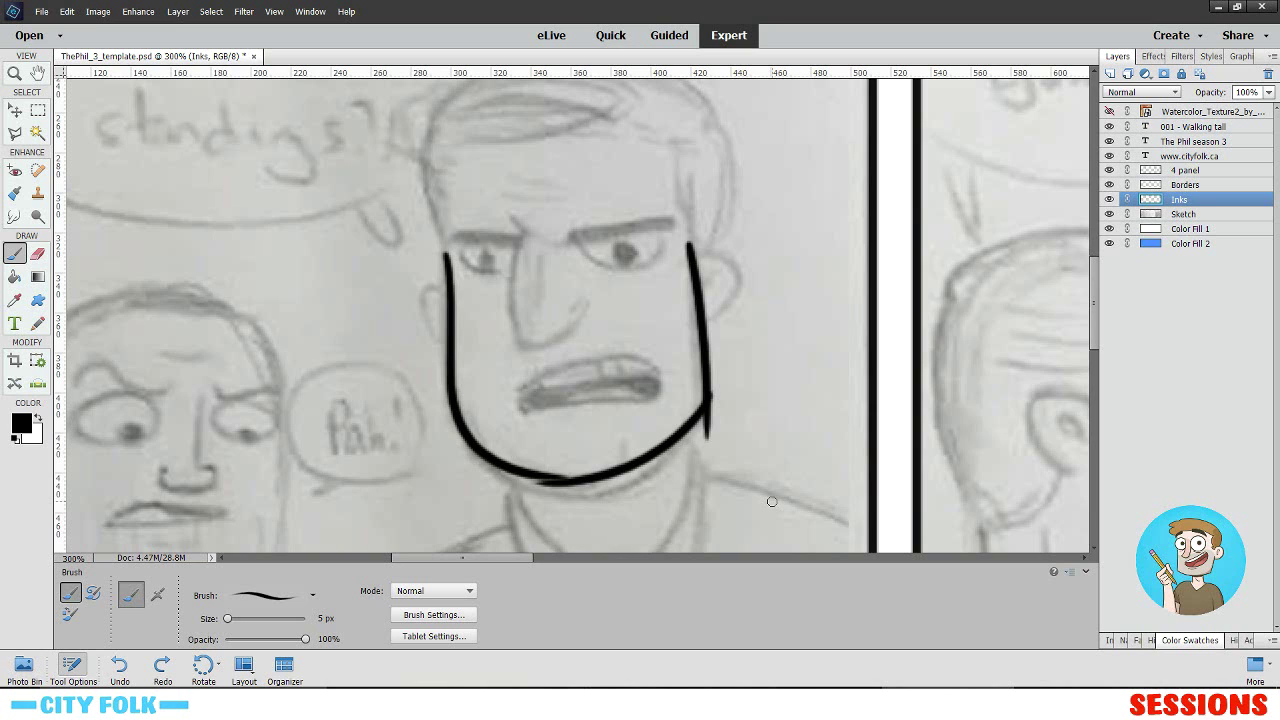
pyautogui.hotkey('ctrl', '=')
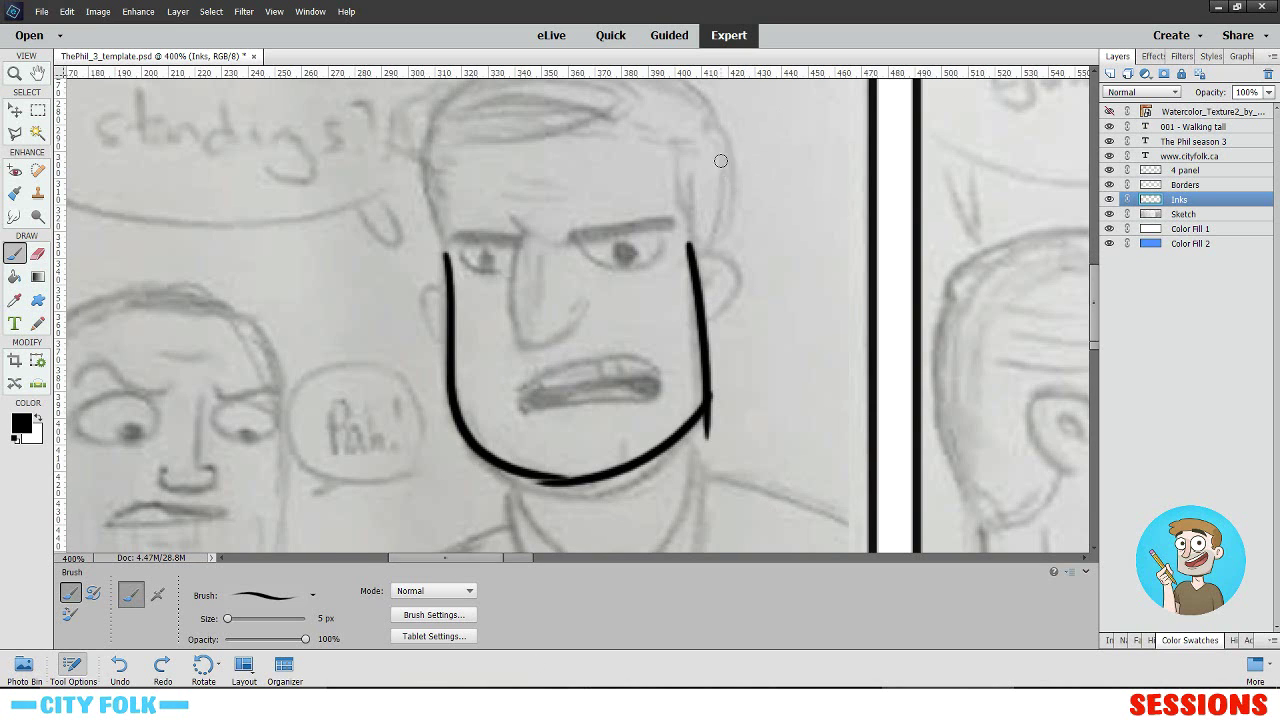
pyautogui.moveTo(625, 242); pyautogui.dragTo(739, 208)
pyautogui.moveTo(618, 170)
pyautogui.mouseDown()
pyautogui.moveTo(636, 344)
pyautogui.moveTo(699, 279)
pyautogui.moveTo(660, 282)
pyautogui.mouseUp()
pyautogui.hotkey('ctrl', 'z')
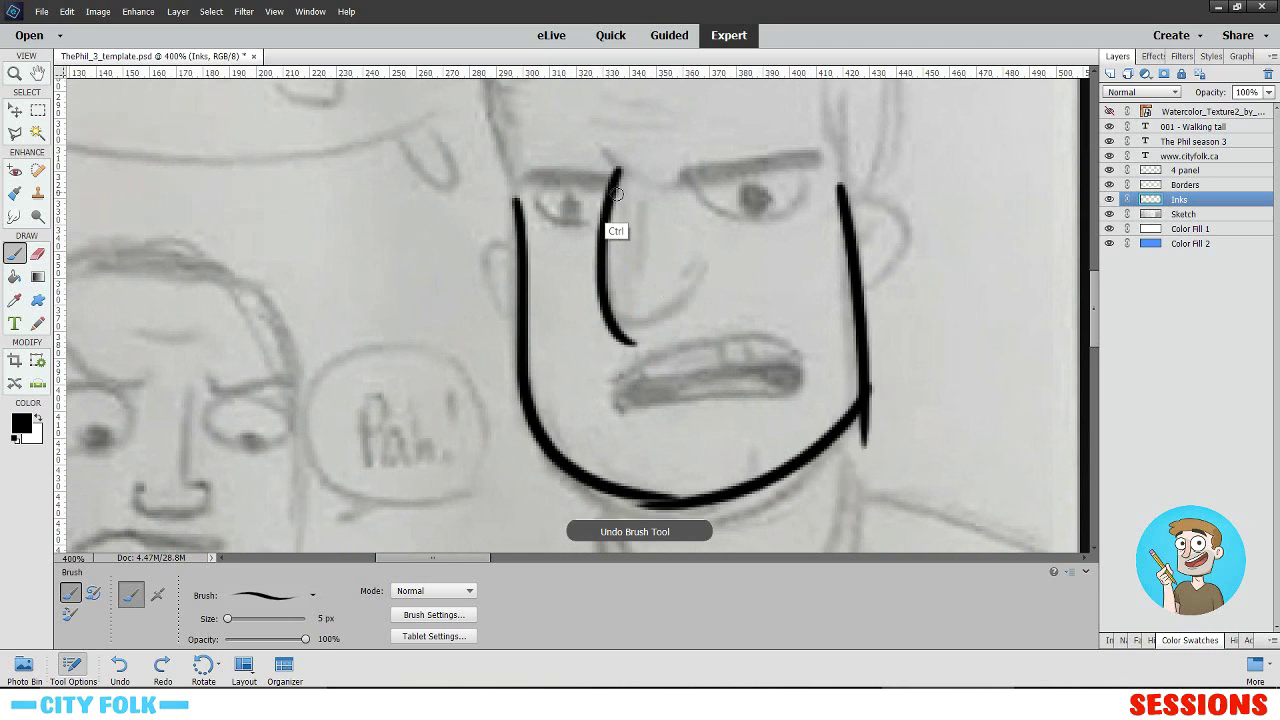
pyautogui.hotkey('ctrl', 'z')
pyautogui.moveTo(622, 168)
pyautogui.mouseDown()
pyautogui.moveTo(621, 339)
pyautogui.moveTo(683, 281)
pyautogui.mouseUp()
pyautogui.hotkey('ctrl', 'z')
pyautogui.moveTo(619, 168); pyautogui.dragTo(628, 305)
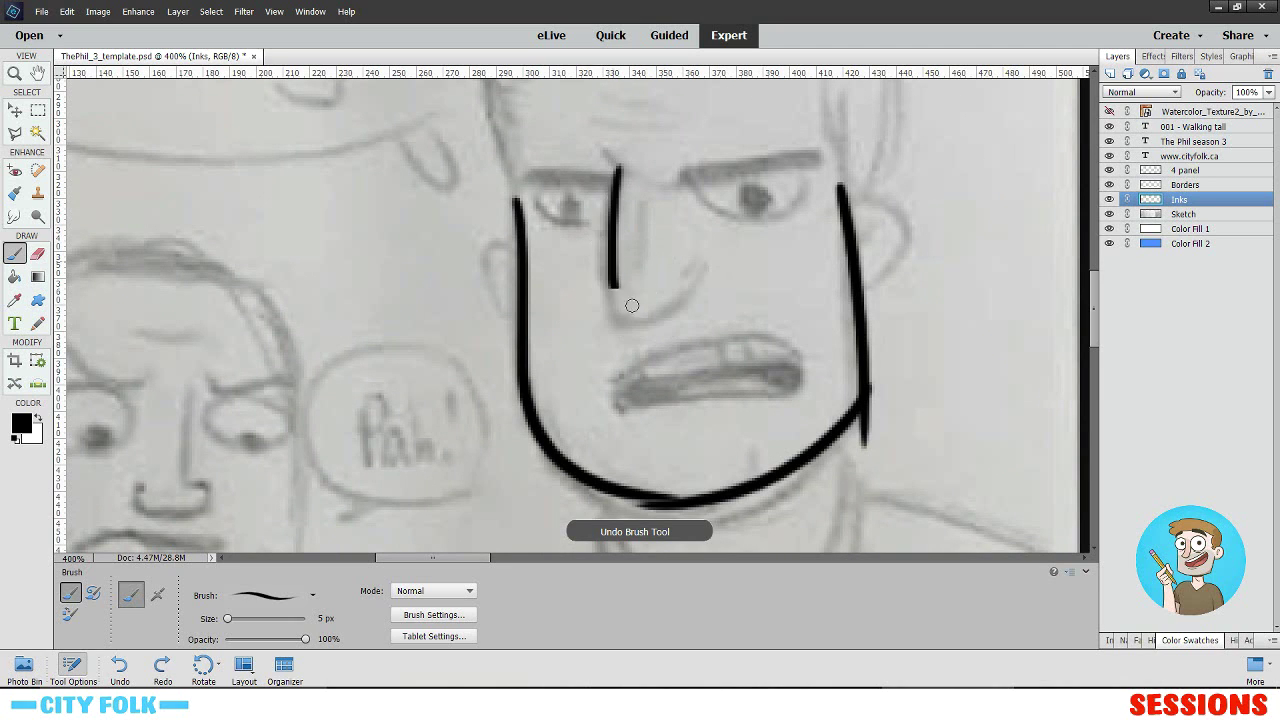
pyautogui.hotkey('ctrl', 'z')
pyautogui.moveTo(621, 168)
pyautogui.mouseDown()
pyautogui.moveTo(639, 307)
pyautogui.moveTo(611, 311)
pyautogui.moveTo(700, 280)
pyautogui.mouseUp()
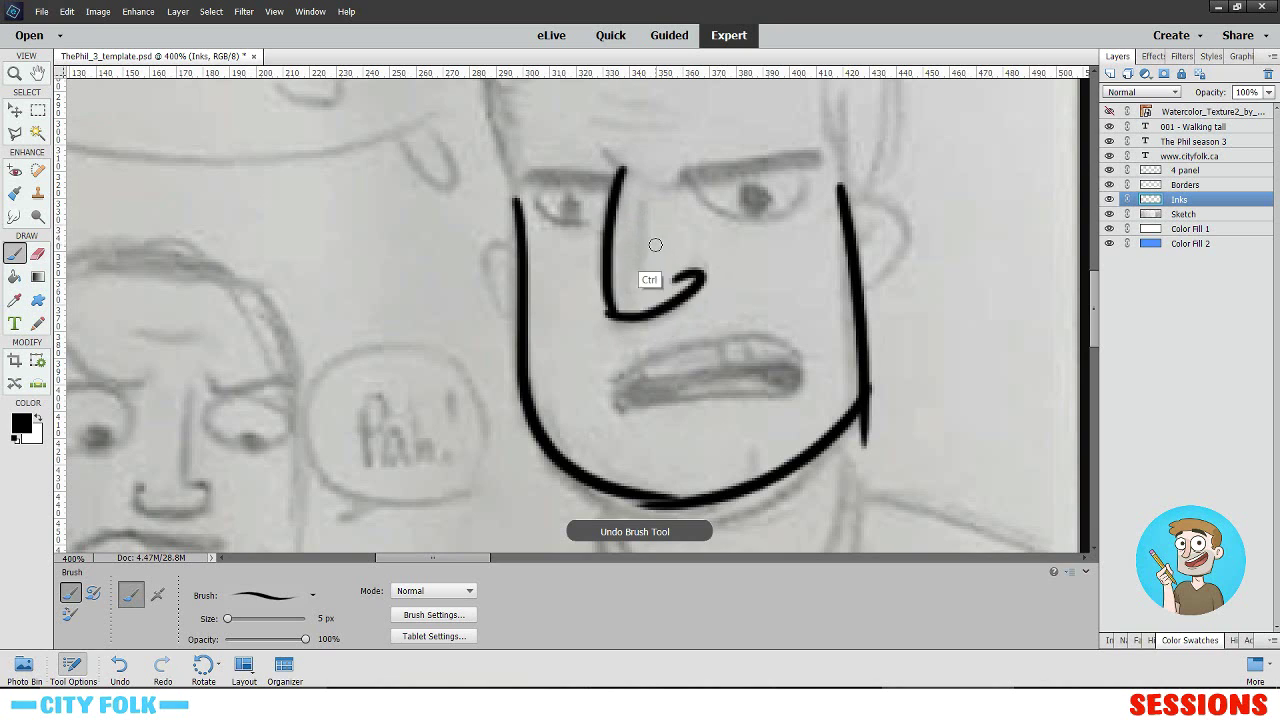
pyautogui.hotkey('ctrl', 'z')
pyautogui.hotkey('ctrl', 'z')
pyautogui.moveTo(611, 175)
pyautogui.mouseDown()
pyautogui.moveTo(603, 333)
pyautogui.moveTo(666, 277)
pyautogui.mouseUp()
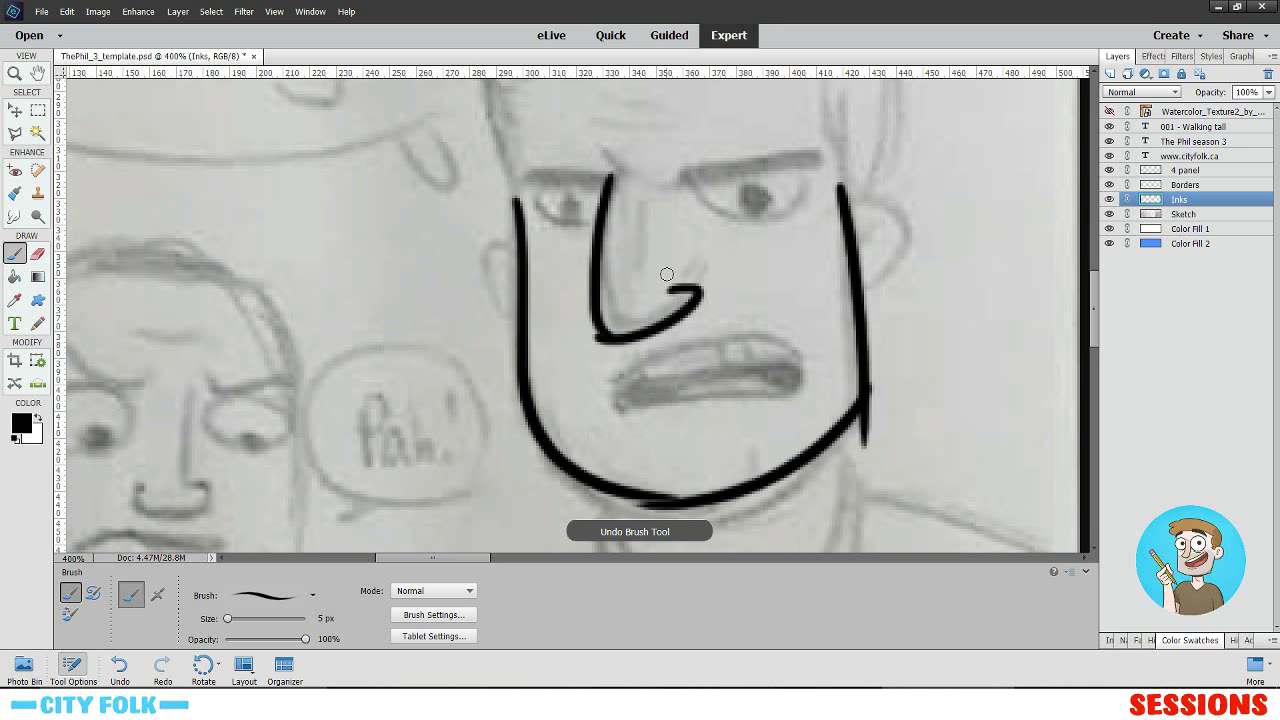
pyautogui.hotkey('ctrl', 'z')
pyautogui.hotkey('ctrl', 'z')
pyautogui.moveTo(615, 175)
pyautogui.mouseDown()
pyautogui.moveTo(665, 286)
pyautogui.moveTo(628, 324)
pyautogui.moveTo(671, 270)
pyautogui.mouseUp()
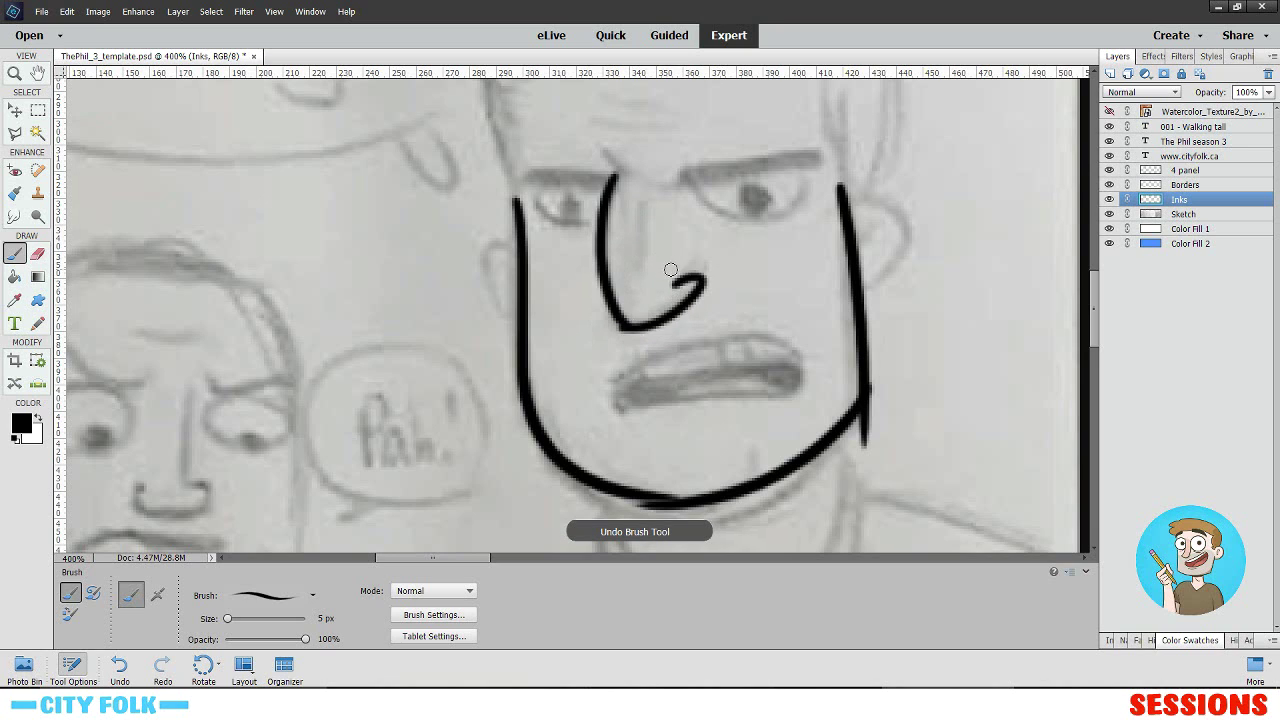
pyautogui.moveTo(709, 217); pyautogui.dragTo(733, 243)
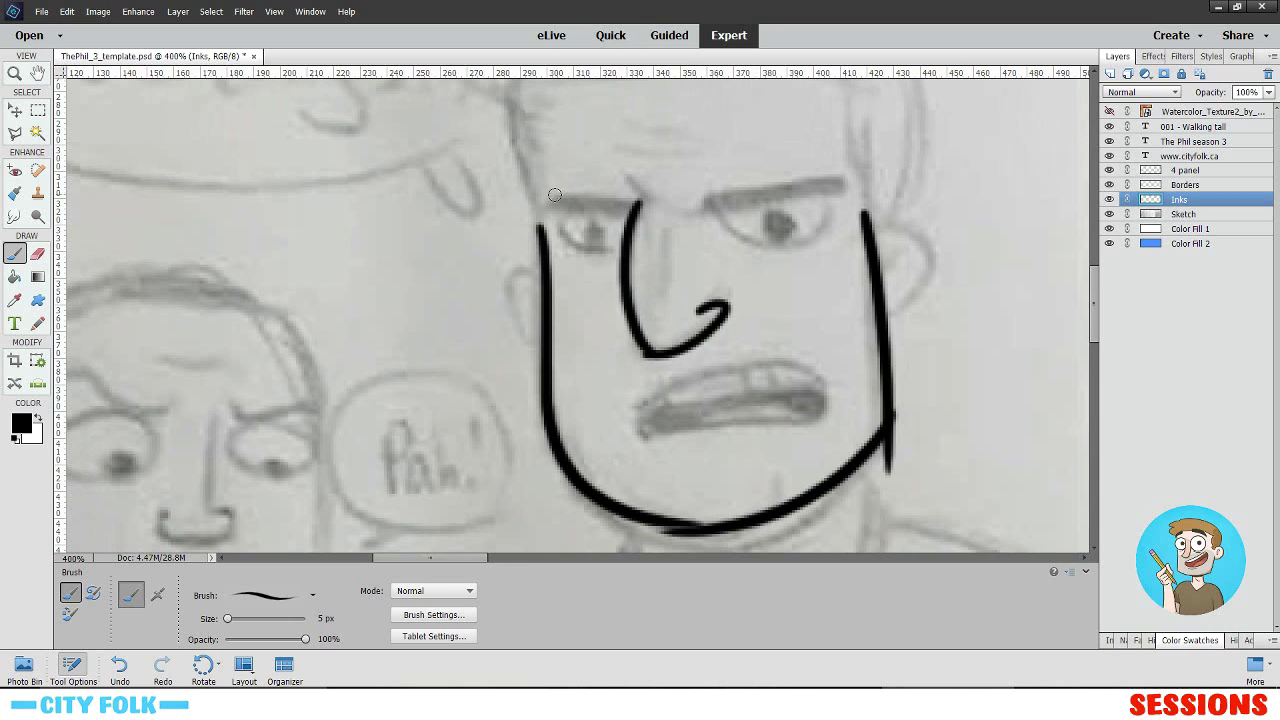
# - Ink the taller man's two thick angry eyebrows over the sketch, redoing the right brow until it is clean
pyautogui.moveTo(528, 200)
pyautogui.mouseDown()
pyautogui.moveTo(619, 178)
pyautogui.moveTo(873, 198)
pyautogui.moveTo(674, 209)
pyautogui.mouseUp()
pyautogui.hotkey('ctrl', 'z')
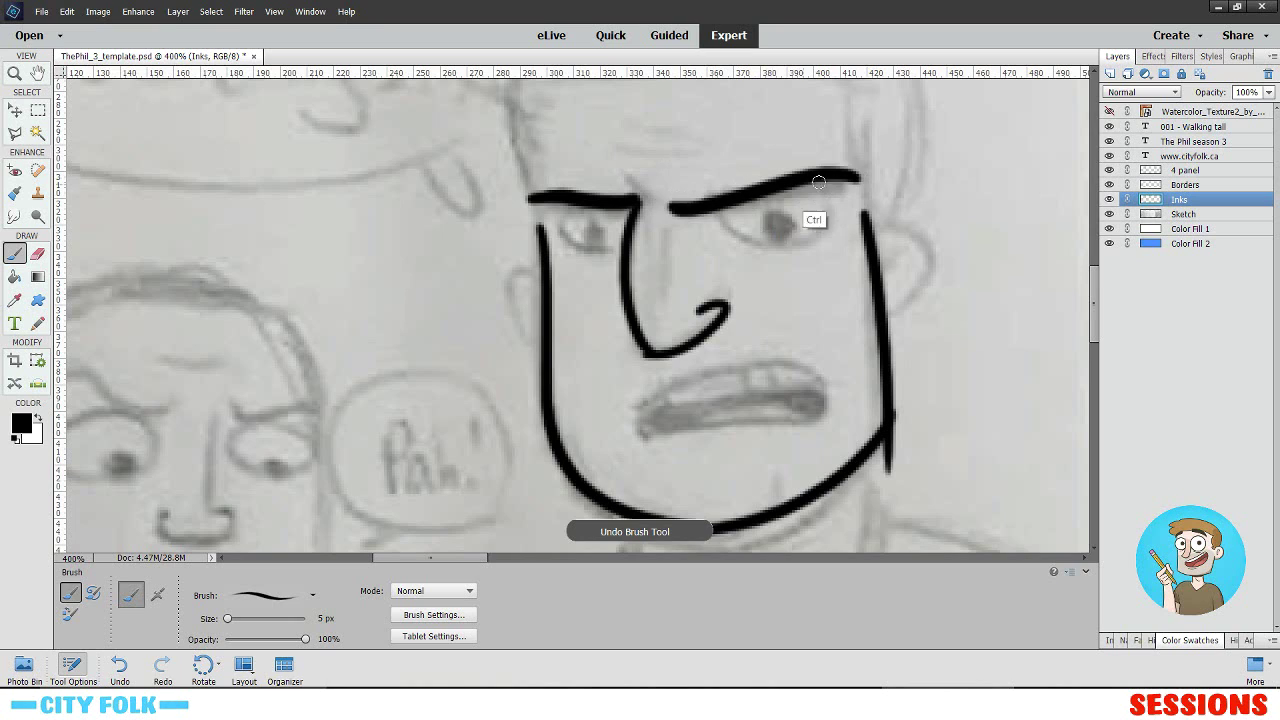
pyautogui.hotkey('ctrl', 'z')
pyautogui.moveTo(857, 184)
pyautogui.mouseDown()
pyautogui.moveTo(699, 202)
pyautogui.moveTo(775, 242)
pyautogui.moveTo(818, 194)
pyautogui.mouseUp()
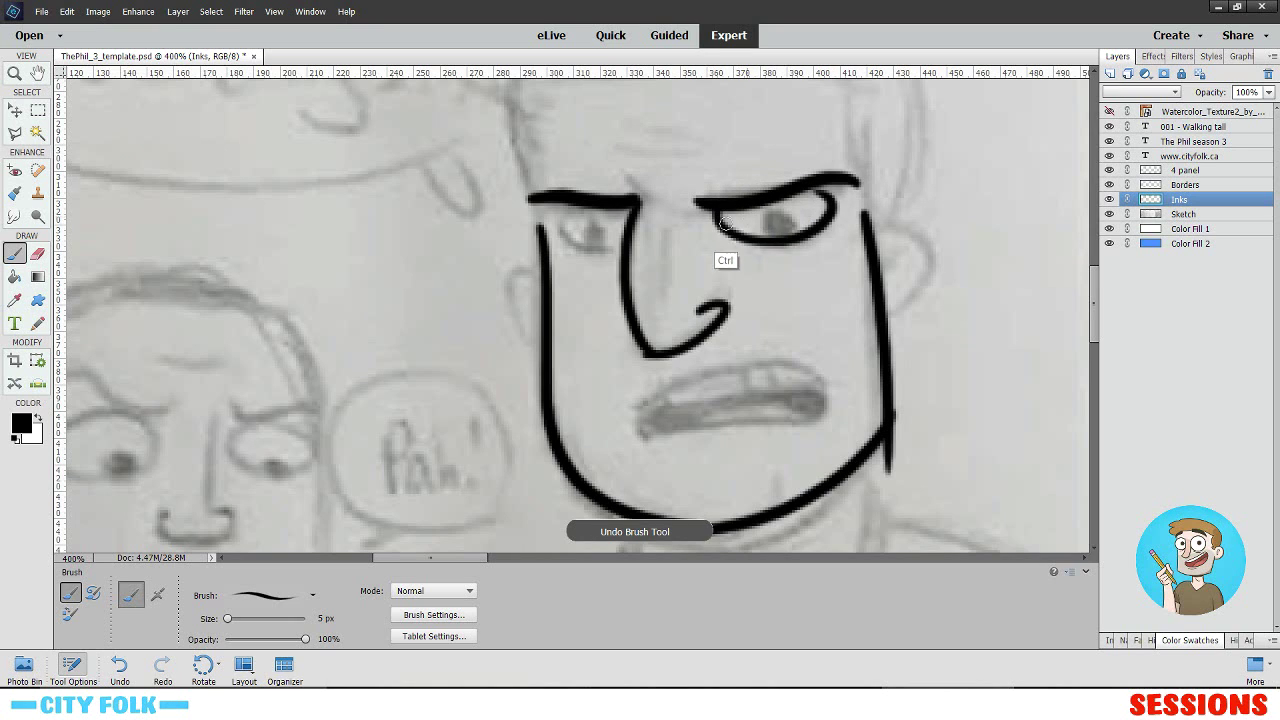
# - Ink the rounded outline of the taller man's right eye beneath the brow, redoing the curve until it follows the sketch
pyautogui.hotkey('ctrl', 'z')
pyautogui.moveTo(713, 210)
pyautogui.mouseDown()
pyautogui.moveTo(803, 191)
pyautogui.moveTo(786, 191)
pyautogui.mouseUp()
pyautogui.hotkey('ctrl', 'z')
pyautogui.hotkey('ctrl', 'z')
pyautogui.hotkey('ctrl', 'z')
pyautogui.moveTo(713, 212)
pyautogui.mouseDown()
pyautogui.moveTo(800, 191)
pyautogui.moveTo(776, 188)
pyautogui.mouseUp()
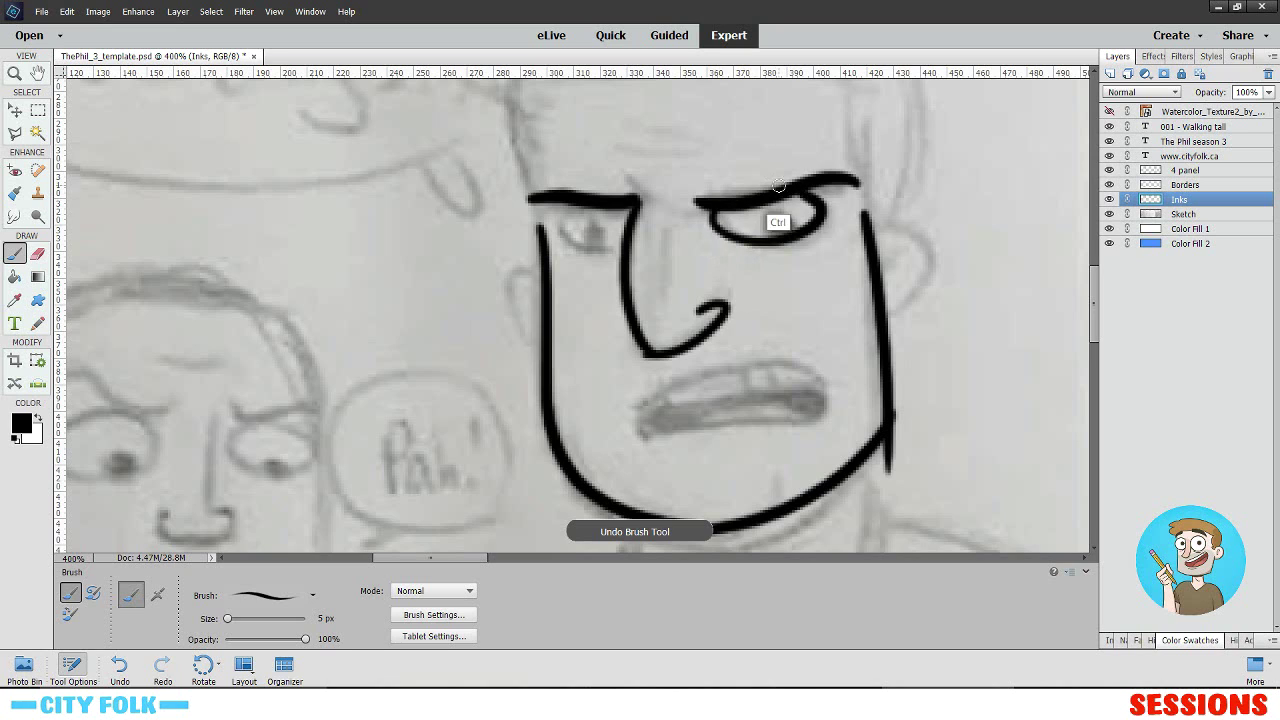
pyautogui.hotkey('ctrl', 'z')
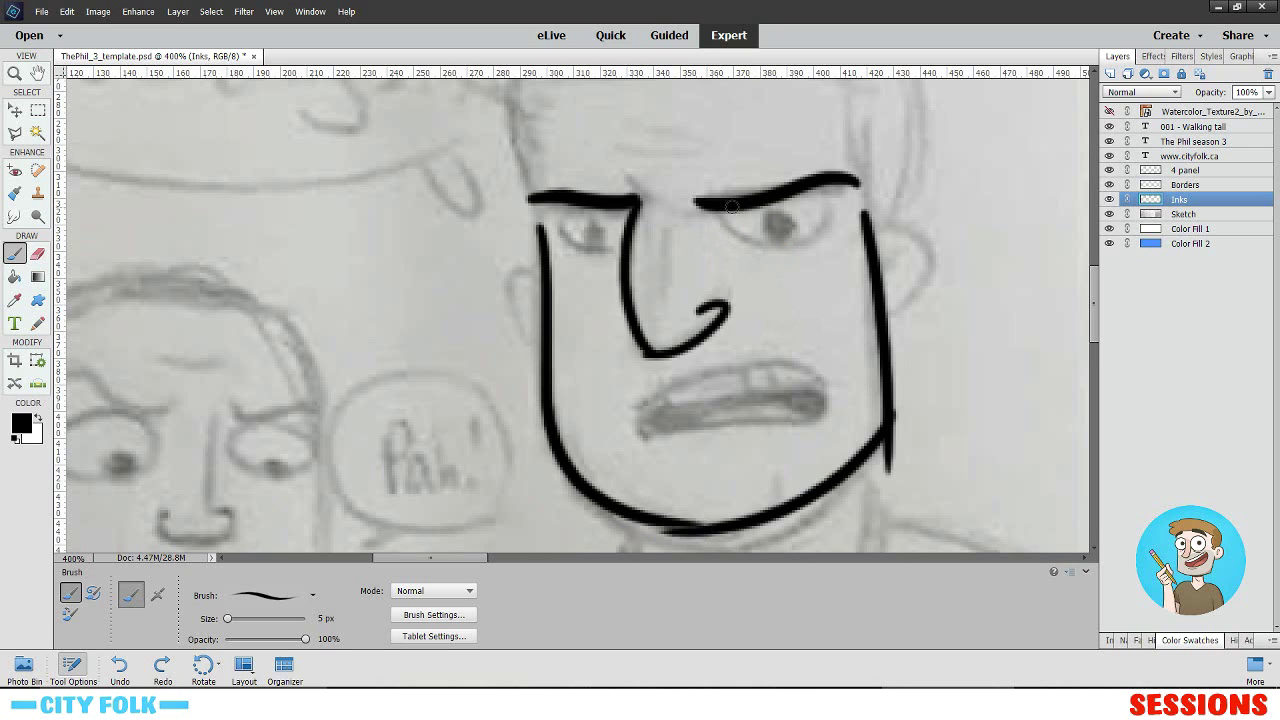
pyautogui.moveTo(724, 208); pyautogui.dragTo(792, 188)
pyautogui.hotkey('ctrl', 'z')
pyautogui.moveTo(718, 209)
pyautogui.mouseDown()
pyautogui.moveTo(775, 191)
pyautogui.moveTo(819, 226)
pyautogui.moveTo(798, 192)
pyautogui.mouseUp()
pyautogui.hotkey('ctrl', 'z')
pyautogui.hotkey('ctrl', 'z')
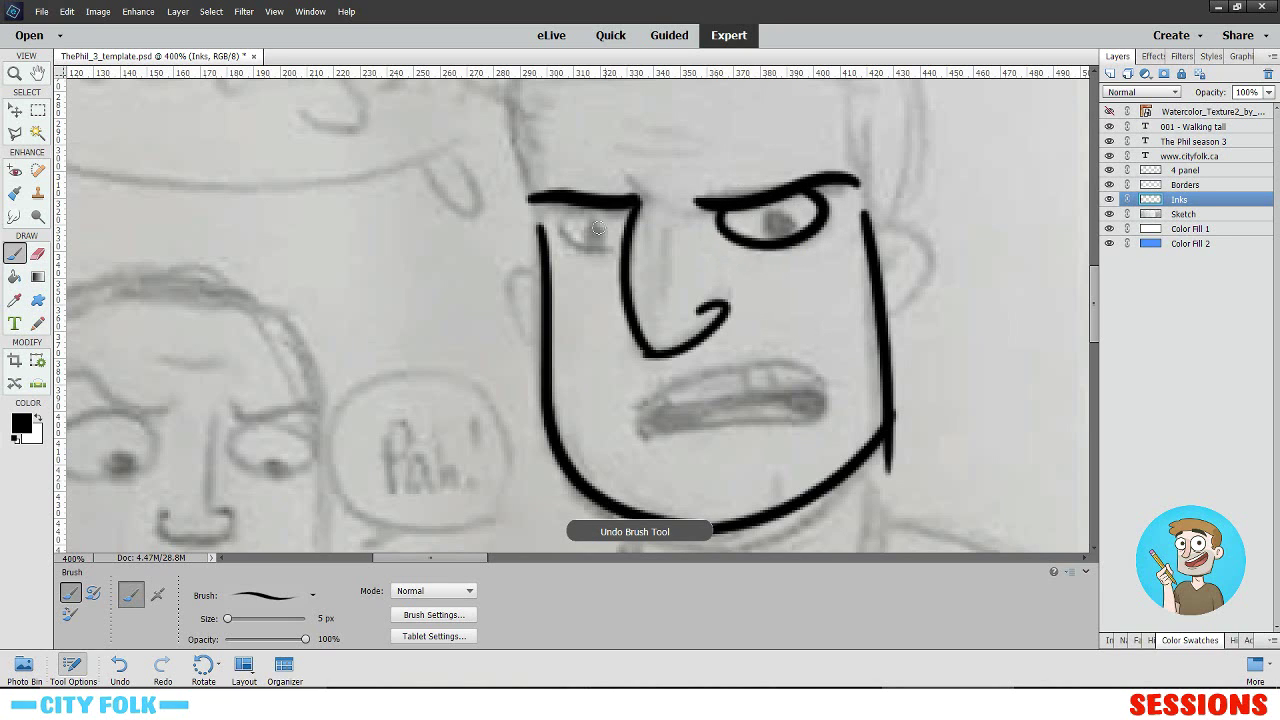
# - Ink the outline of the taller man's left eye against the nose and fill in black pupils in both eyes
pyautogui.moveTo(561, 217); pyautogui.dragTo(632, 232)
pyautogui.hotkey('ctrl', 'z')
pyautogui.moveTo(558, 207)
pyautogui.mouseDown()
pyautogui.moveTo(593, 204)
pyautogui.moveTo(580, 236)
pyautogui.mouseUp()
pyautogui.hotkey('ctrl', 'z')
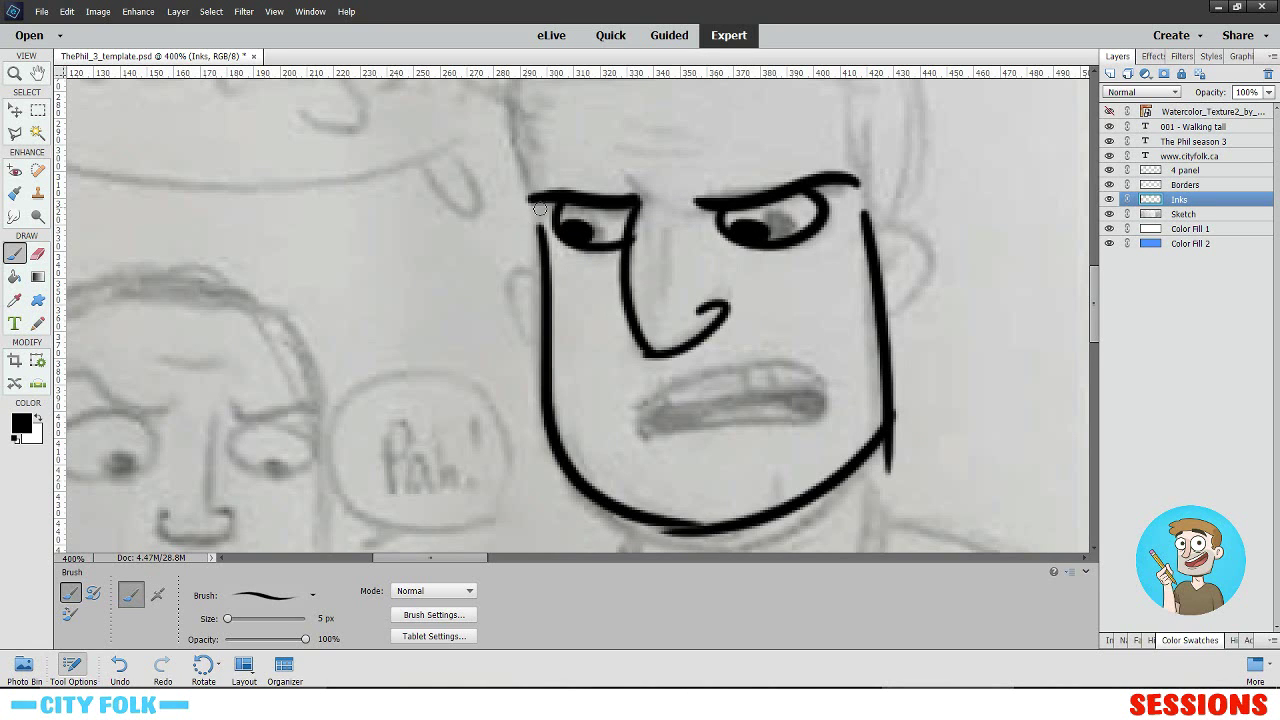
# - Ink the left edge of the taller man's forehead from beside the eye up to the hairline, redoing the stroke until smooth
pyautogui.moveTo(557, 193); pyautogui.dragTo(551, 298)
pyautogui.moveTo(532, 345); pyautogui.dragTo(518, 192)
pyautogui.hotkey('ctrl', 'z')
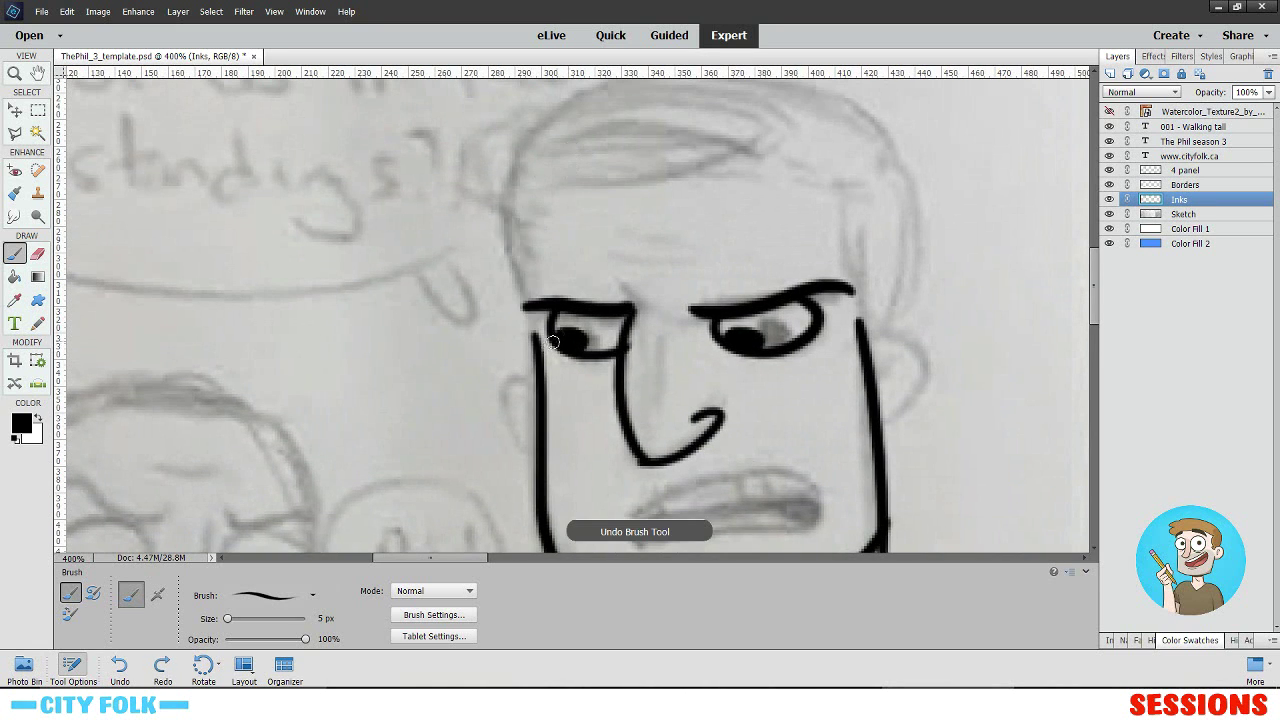
pyautogui.moveTo(532, 345); pyautogui.dragTo(518, 190)
pyautogui.hotkey('ctrl', 'z')
pyautogui.moveTo(538, 352); pyautogui.dragTo(566, 176)
pyautogui.hotkey('ctrl', 'z')
pyautogui.moveTo(537, 350); pyautogui.dragTo(558, 166)
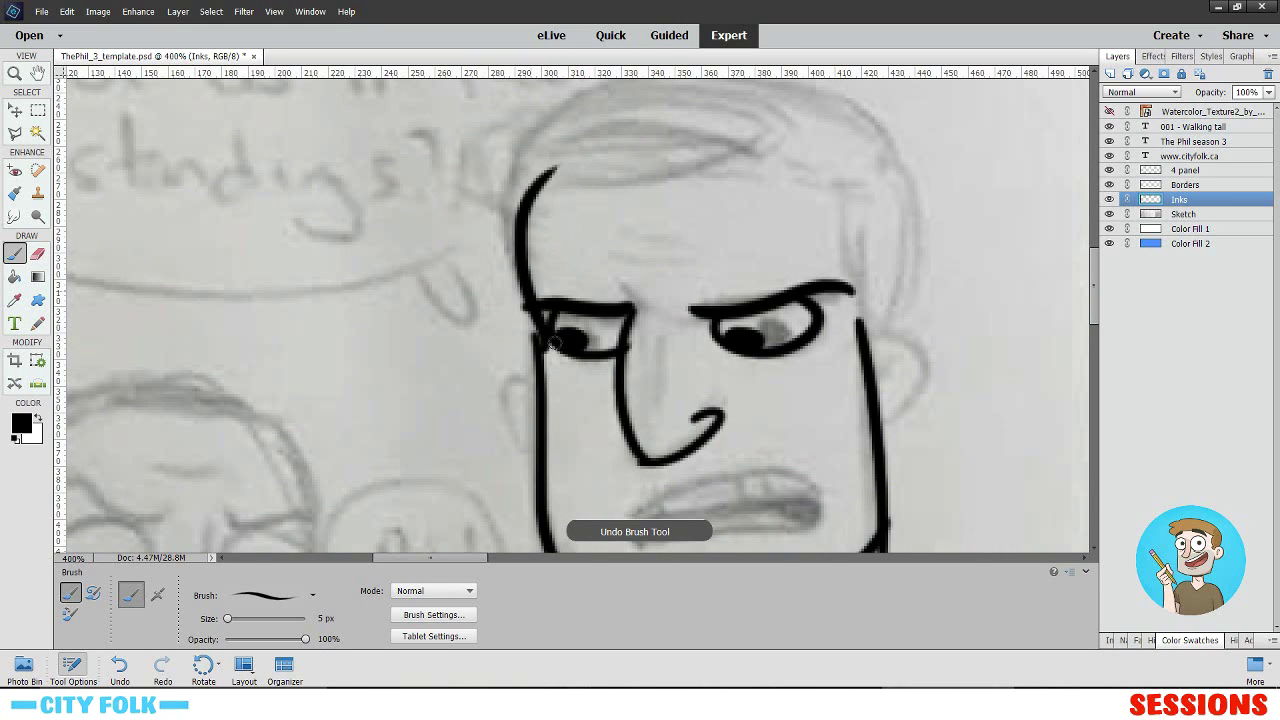
pyautogui.hotkey('ctrl', 'z')
pyautogui.moveTo(539, 352); pyautogui.dragTo(544, 144)
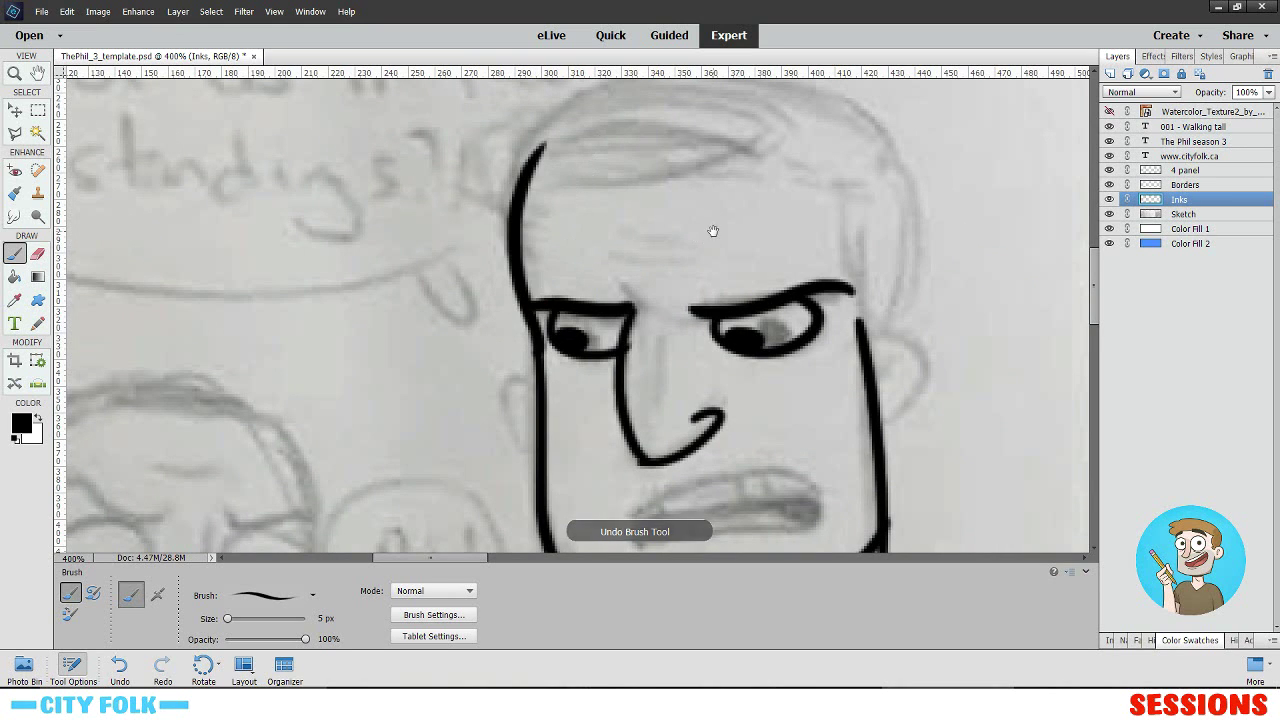
# - Ink the taller man's fringe and the crown of his hair as one continuous curve around the front tip
pyautogui.moveTo(711, 231); pyautogui.dragTo(712, 274)
pyautogui.moveTo(674, 203); pyautogui.dragTo(717, 236)
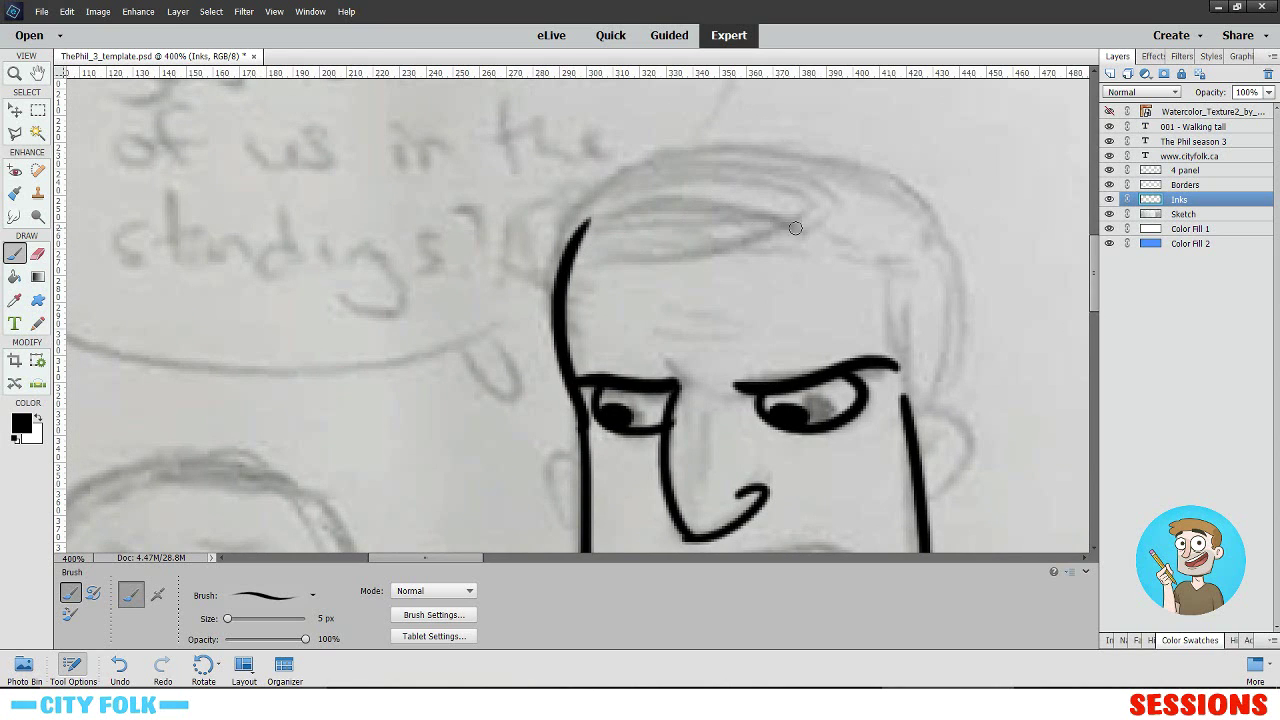
pyautogui.moveTo(800, 228); pyautogui.dragTo(940, 180)
pyautogui.hotkey('ctrl', 'z')
pyautogui.moveTo(800, 228)
pyautogui.mouseDown()
pyautogui.moveTo(766, 143)
pyautogui.moveTo(940, 180)
pyautogui.mouseUp()
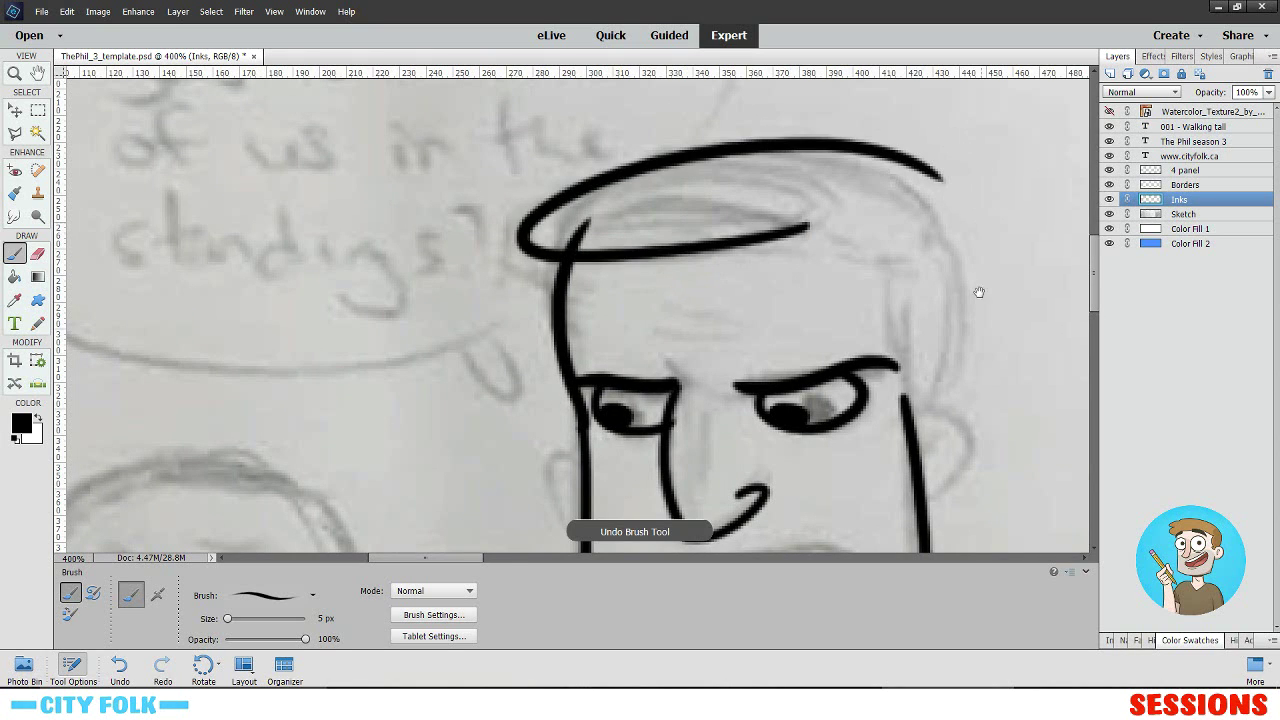
# - Ink the back of the taller man's head down to the ear and extend the fringe line toward the right temple
pyautogui.moveTo(979, 292); pyautogui.dragTo(709, 236)
pyautogui.moveTo(666, 126); pyautogui.dragTo(673, 340)
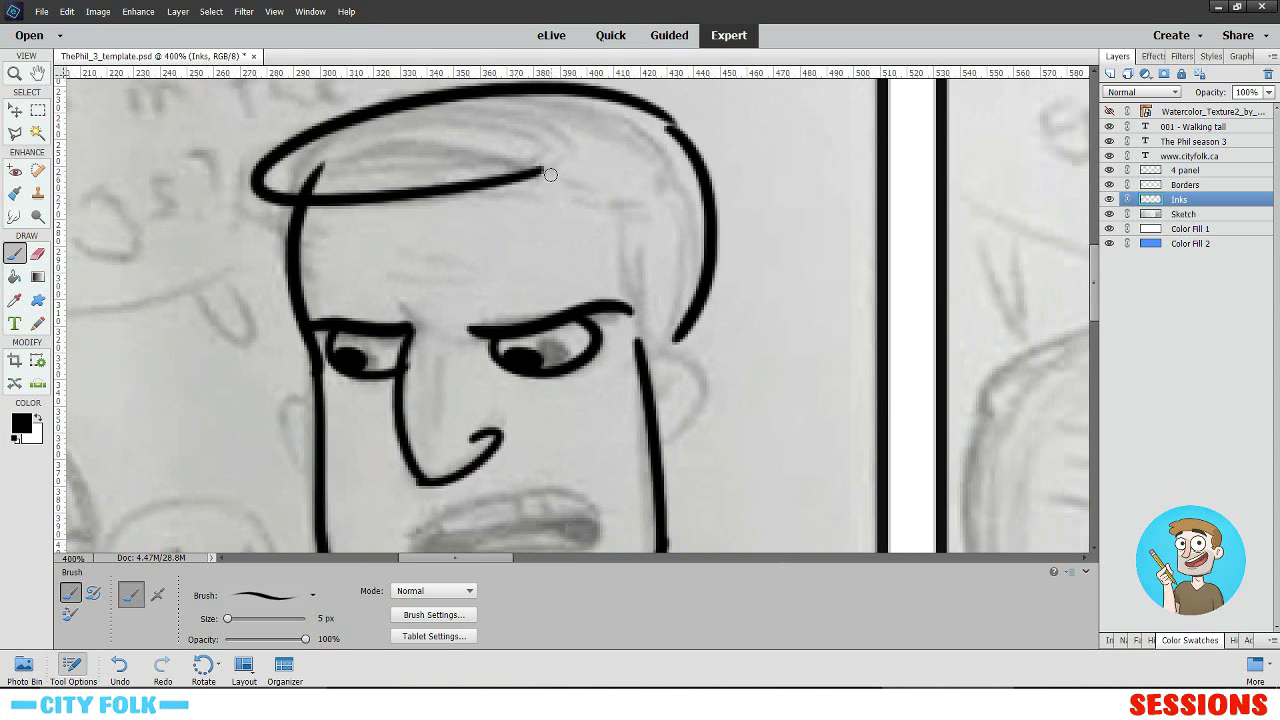
pyautogui.moveTo(550, 174)
pyautogui.mouseDown()
pyautogui.moveTo(630, 145)
pyautogui.moveTo(560, 172)
pyautogui.moveTo(652, 195)
pyautogui.moveTo(642, 332)
pyautogui.mouseUp()
pyautogui.hotkey('ctrl', 'z')
pyautogui.moveTo(668, 242); pyautogui.dragTo(632, 143)
pyautogui.hotkey('ctrl', 'z')
pyautogui.moveTo(591, 90); pyautogui.dragTo(602, 292)
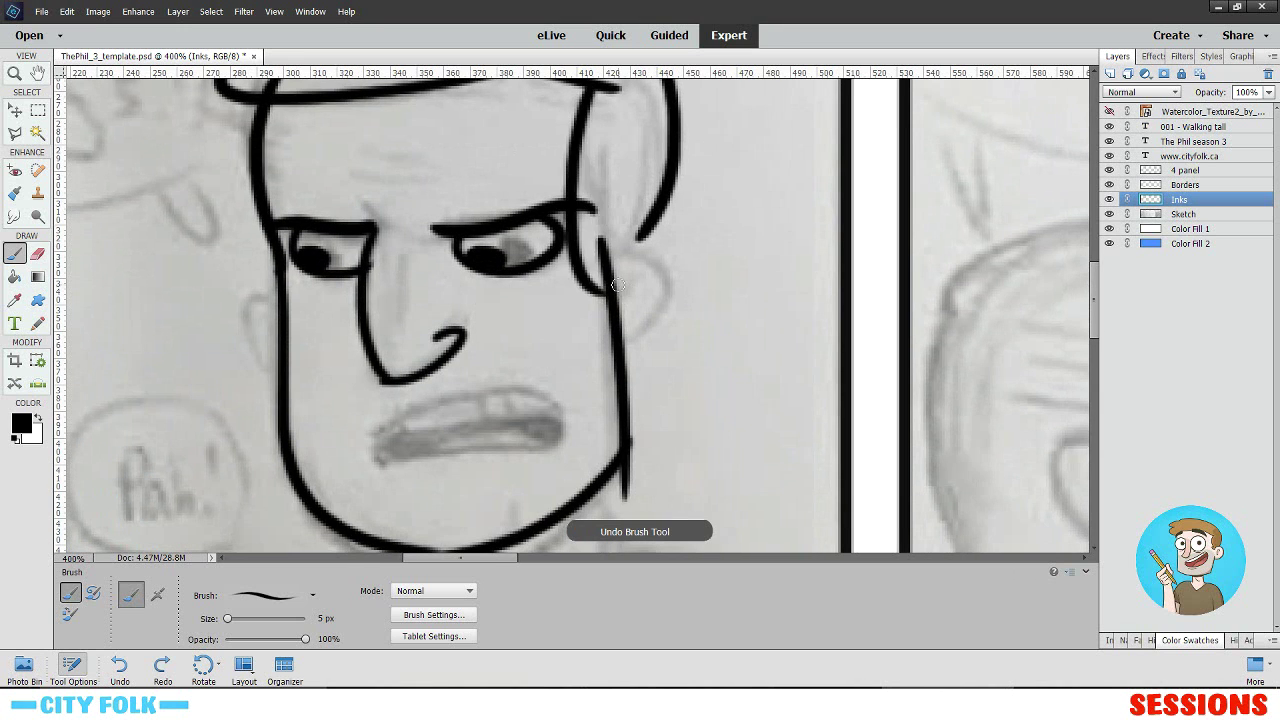
pyautogui.hotkey('ctrl', 'z')
# - Erase the outer tip of the taller man's right eyebrow with the 9 px eraser
pyautogui.scroll(2, 251, 268)
pyautogui.click(37, 253)
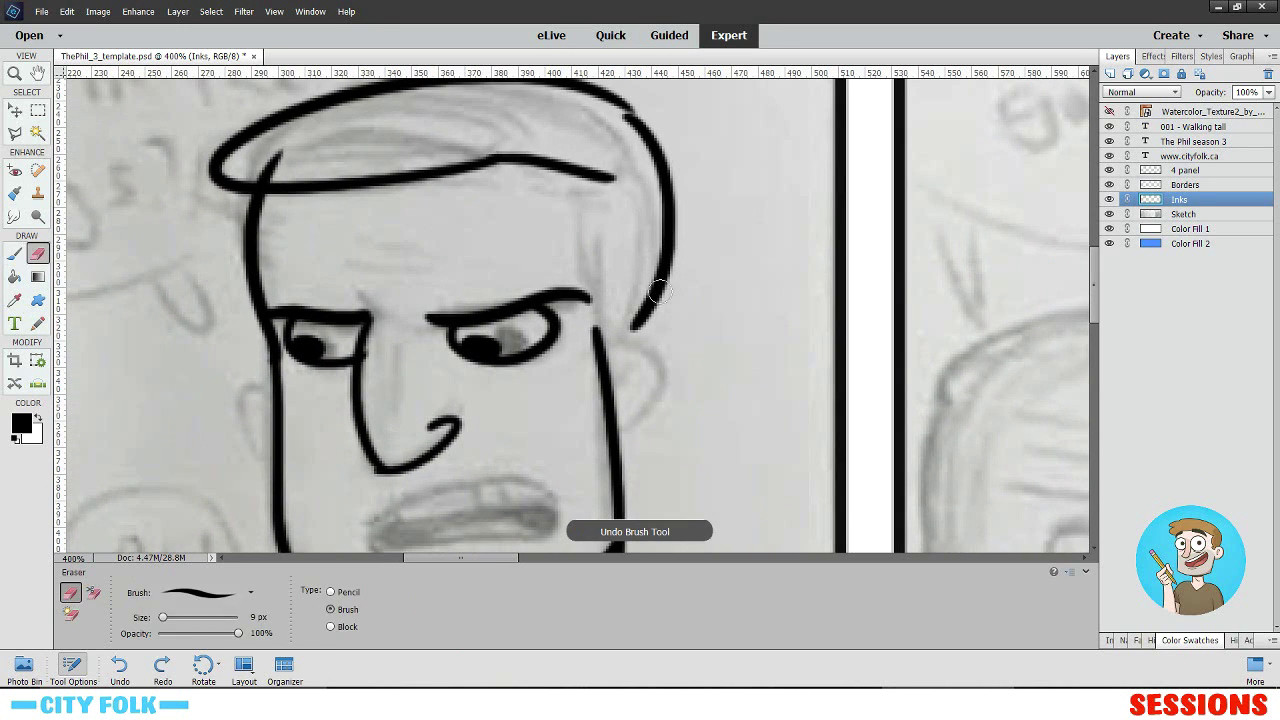
pyautogui.moveTo(592, 298)
pyautogui.mouseDown()
pyautogui.moveTo(572, 281)
pyautogui.moveTo(576, 298)
pyautogui.mouseUp()
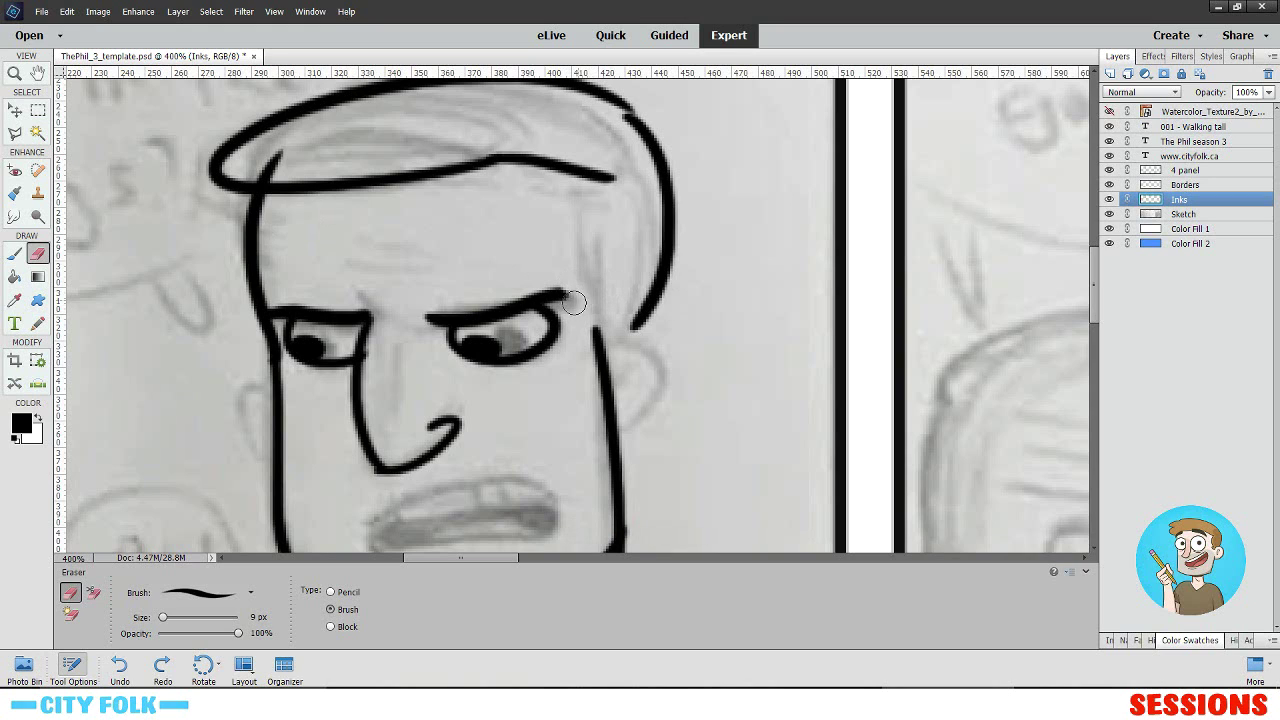
# - Ink the taller man's sideburn with the 5 px brush, from the fringe down to the edge of the face
pyautogui.click(15, 254)
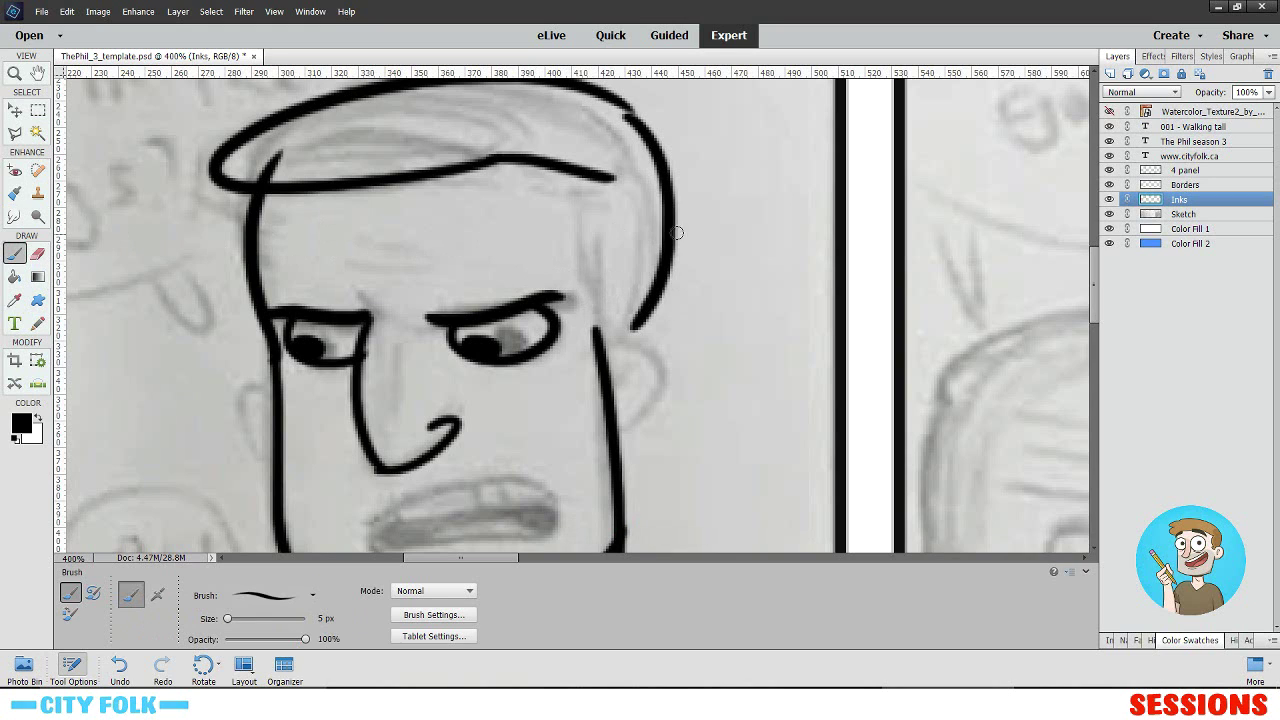
pyautogui.moveTo(583, 178); pyautogui.dragTo(632, 330)
pyautogui.hotkey('ctrl', 'z')
pyautogui.moveTo(583, 178); pyautogui.dragTo(615, 424)
# - Ink the taller man's right ear with its short inner fold line
pyautogui.moveTo(618, 320)
pyautogui.mouseDown()
pyautogui.moveTo(683, 226)
pyautogui.moveTo(682, 322)
pyautogui.mouseUp()
pyautogui.hotkey('ctrl', 'z')
pyautogui.moveTo(704, 266); pyautogui.dragTo(676, 277)
# - Ink two short creases on the taller man's forehead and a small vertical line beside the bridge of his nose
pyautogui.moveTo(480, 200)
pyautogui.mouseDown()
pyautogui.moveTo(686, 157)
pyautogui.moveTo(653, 275)
pyautogui.mouseUp()
pyautogui.moveTo(553, 228)
pyautogui.mouseDown()
pyautogui.moveTo(693, 235)
pyautogui.moveTo(687, 244)
pyautogui.mouseUp()
pyautogui.hotkey('ctrl', 'z')
pyautogui.moveTo(609, 229); pyautogui.dragTo(641, 232)
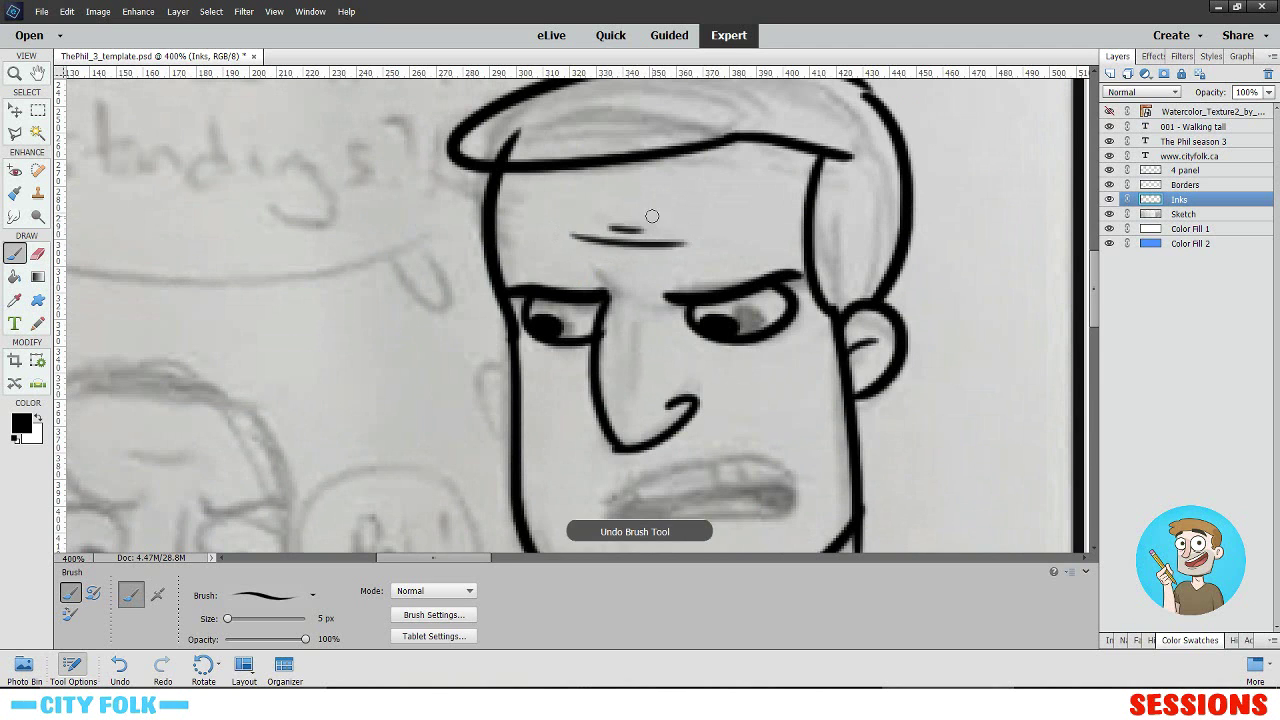
pyautogui.moveTo(719, 346); pyautogui.dragTo(632, 230)
pyautogui.moveTo(552, 219); pyautogui.dragTo(552, 256)
# - Ink the outline of the taller man's open mouth over the sketch, redoing the lip strokes until they look right
pyautogui.moveTo(665, 223)
pyautogui.mouseDown()
pyautogui.moveTo(657, 177)
pyautogui.moveTo(634, 183)
pyautogui.mouseUp()
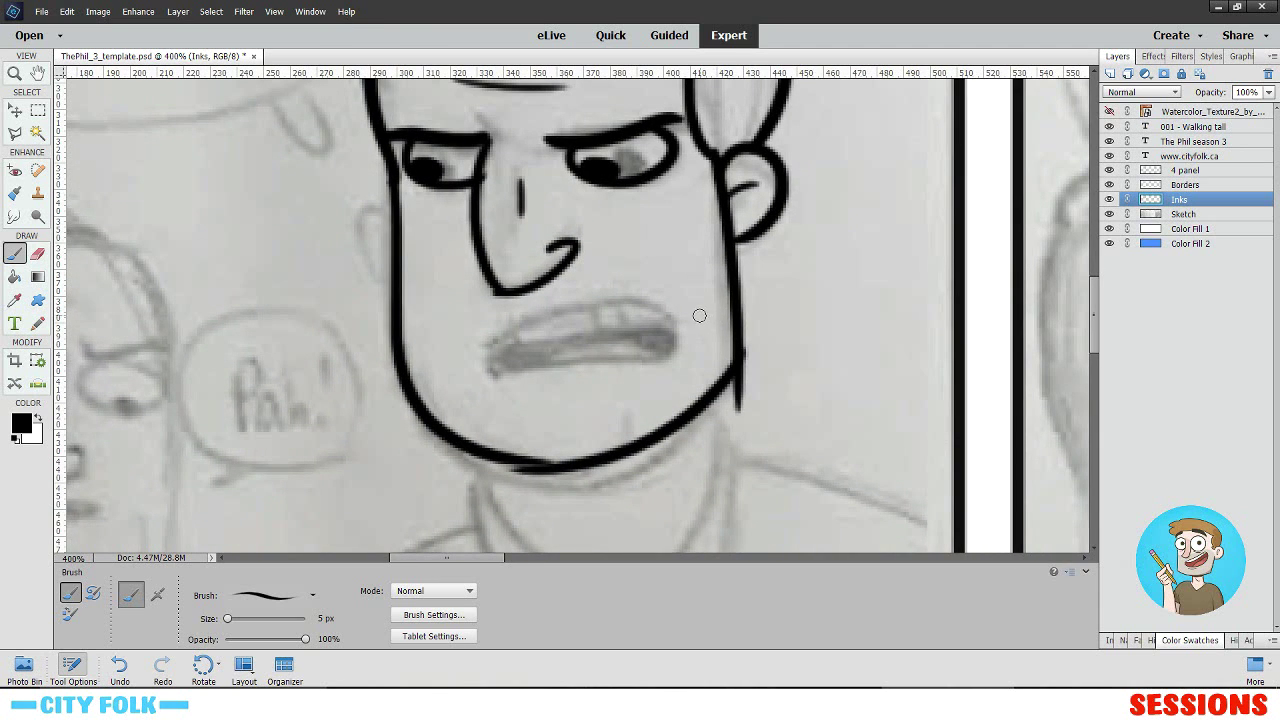
pyautogui.hotkey('ctrl', '+')
pyautogui.moveTo(689, 305); pyautogui.dragTo(745, 299)
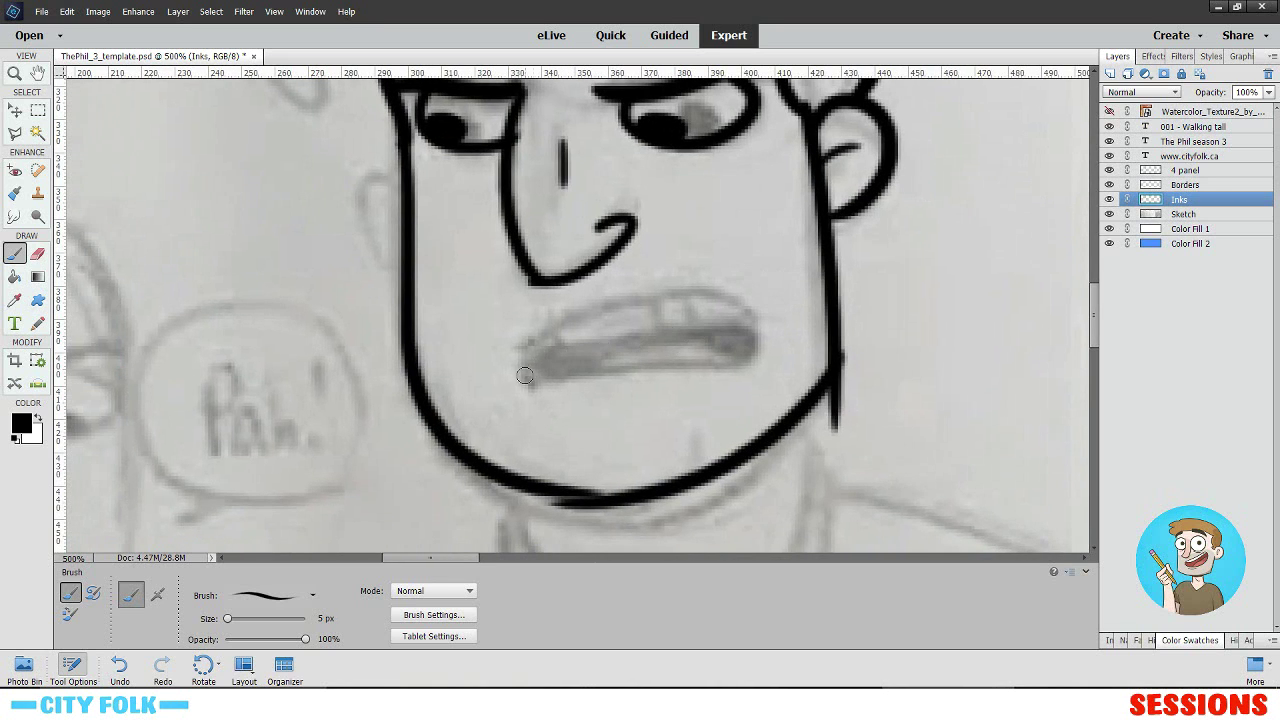
pyautogui.moveTo(524, 375)
pyautogui.mouseDown()
pyautogui.moveTo(746, 313)
pyautogui.moveTo(770, 340)
pyautogui.mouseUp()
pyautogui.hotkey('ctrl', 'z')
pyautogui.moveTo(494, 369)
pyautogui.mouseDown()
pyautogui.moveTo(775, 338)
pyautogui.moveTo(497, 386)
pyautogui.moveTo(789, 335)
pyautogui.moveTo(518, 377)
pyautogui.mouseUp()
pyautogui.hotkey('ctrl', 'z')
pyautogui.hotkey('ctrl', 'z')
pyautogui.hotkey('ctrl', 'z')
# - Ink the lower edge of the taller man's upper teeth across the mouth and add the short lines separating the teeth
pyautogui.moveTo(632, 252)
pyautogui.mouseDown()
pyautogui.moveTo(586, 374)
pyautogui.moveTo(466, 277)
pyautogui.mouseUp()
pyautogui.moveTo(376, 364)
pyautogui.mouseDown()
pyautogui.moveTo(573, 366)
pyautogui.moveTo(648, 338)
pyautogui.mouseUp()
pyautogui.hotkey('ctrl', 'z')
pyautogui.hotkey('ctrl', 'z')
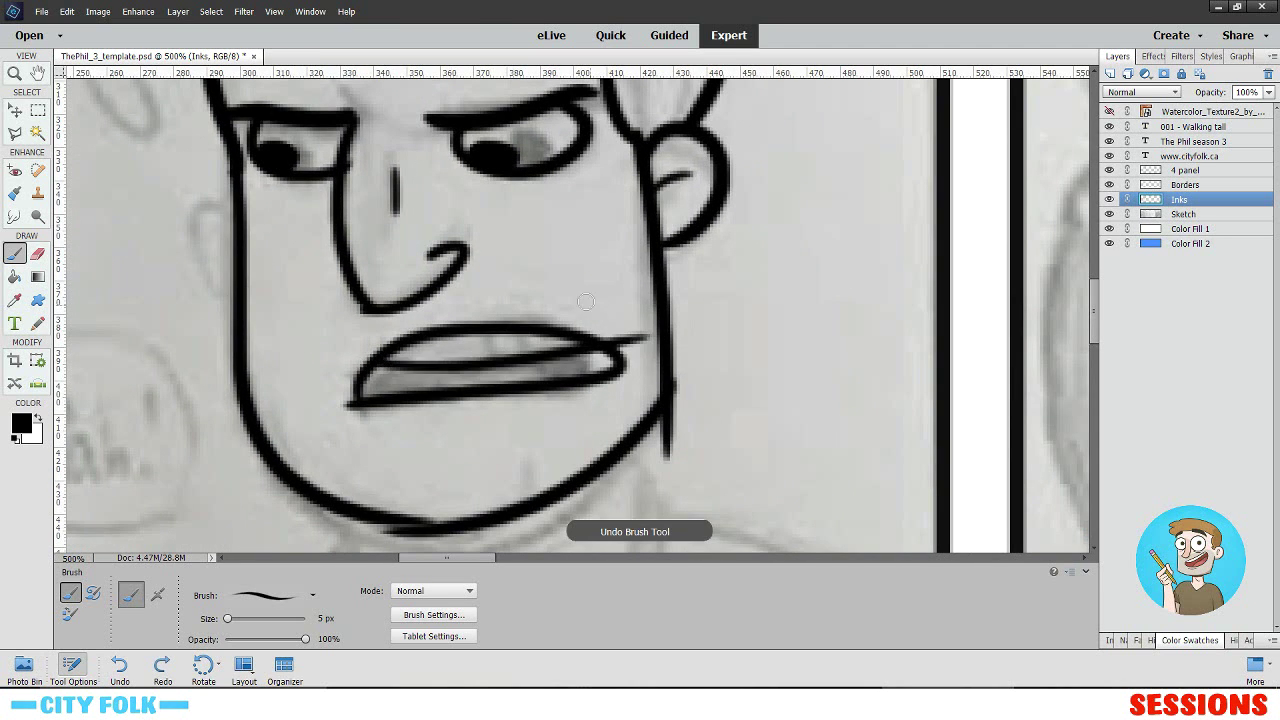
pyautogui.hotkey('ctrl', 'z')
pyautogui.moveTo(382, 358); pyautogui.dragTo(614, 336)
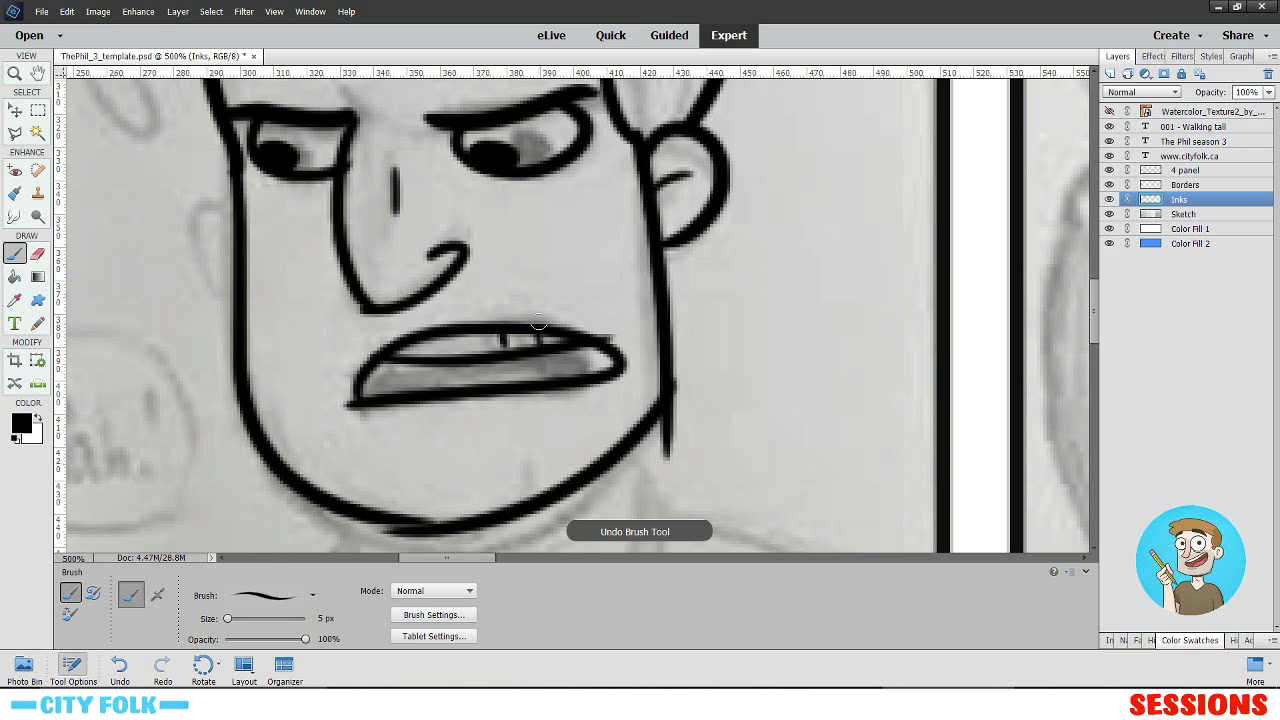
# - Ink the curved tongue line inside the taller man's mouth and fill the gap between teeth and tongue with black
pyautogui.moveTo(392, 396); pyautogui.dragTo(616, 358)
pyautogui.hotkey('ctrl', 'z')
pyautogui.moveTo(392, 397); pyautogui.dragTo(636, 376)
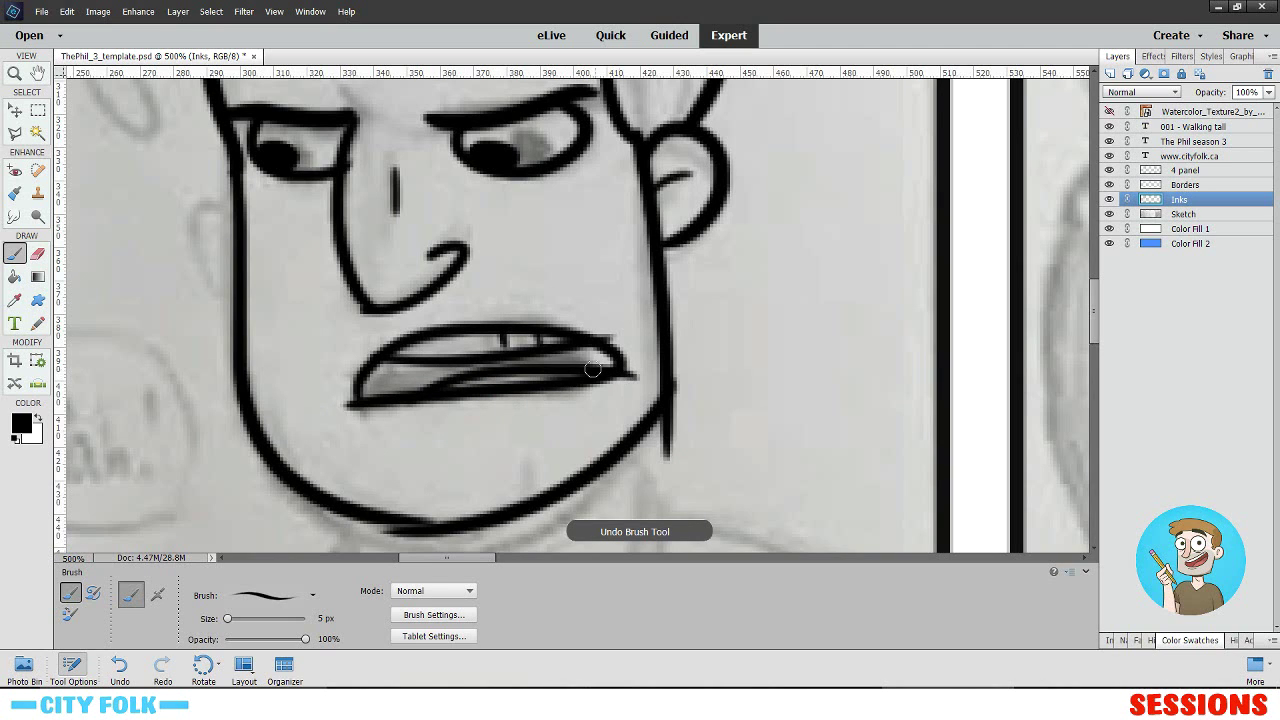
pyautogui.hotkey('ctrl', 'z')
pyautogui.moveTo(406, 398); pyautogui.dragTo(648, 378)
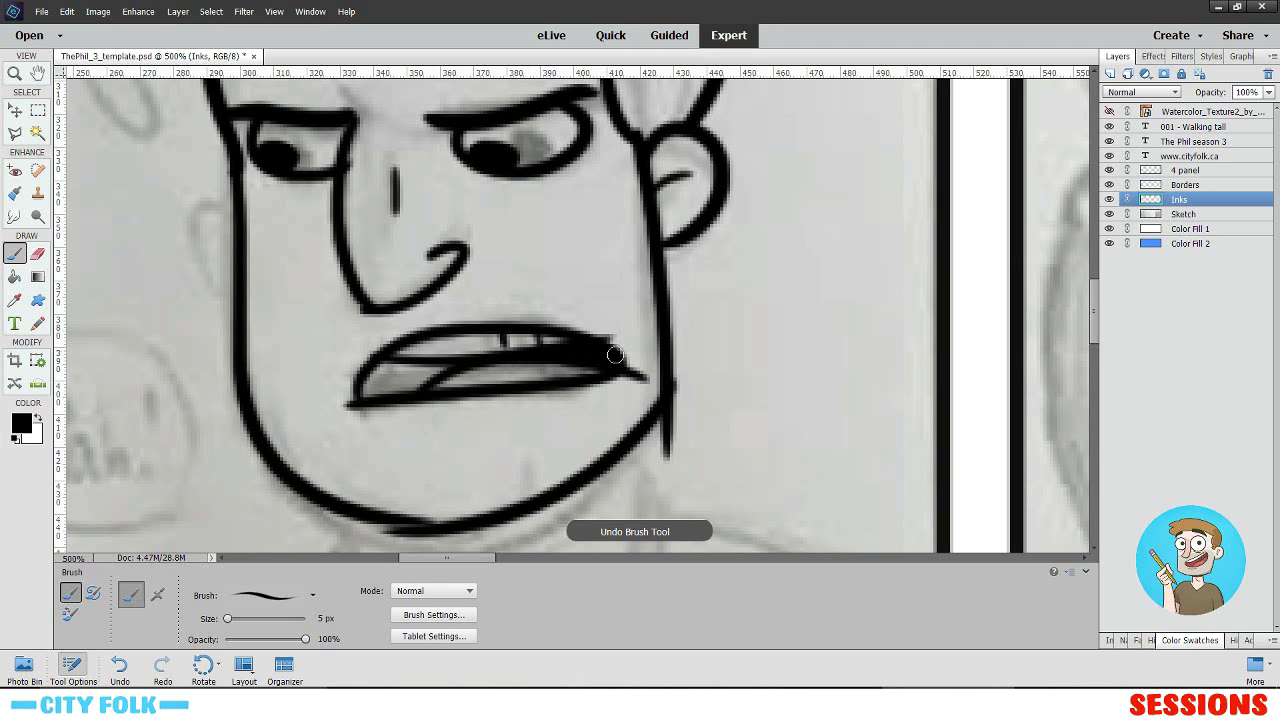
pyautogui.moveTo(461, 366)
pyautogui.mouseDown()
pyautogui.moveTo(370, 367)
pyautogui.moveTo(380, 393)
pyautogui.mouseUp()
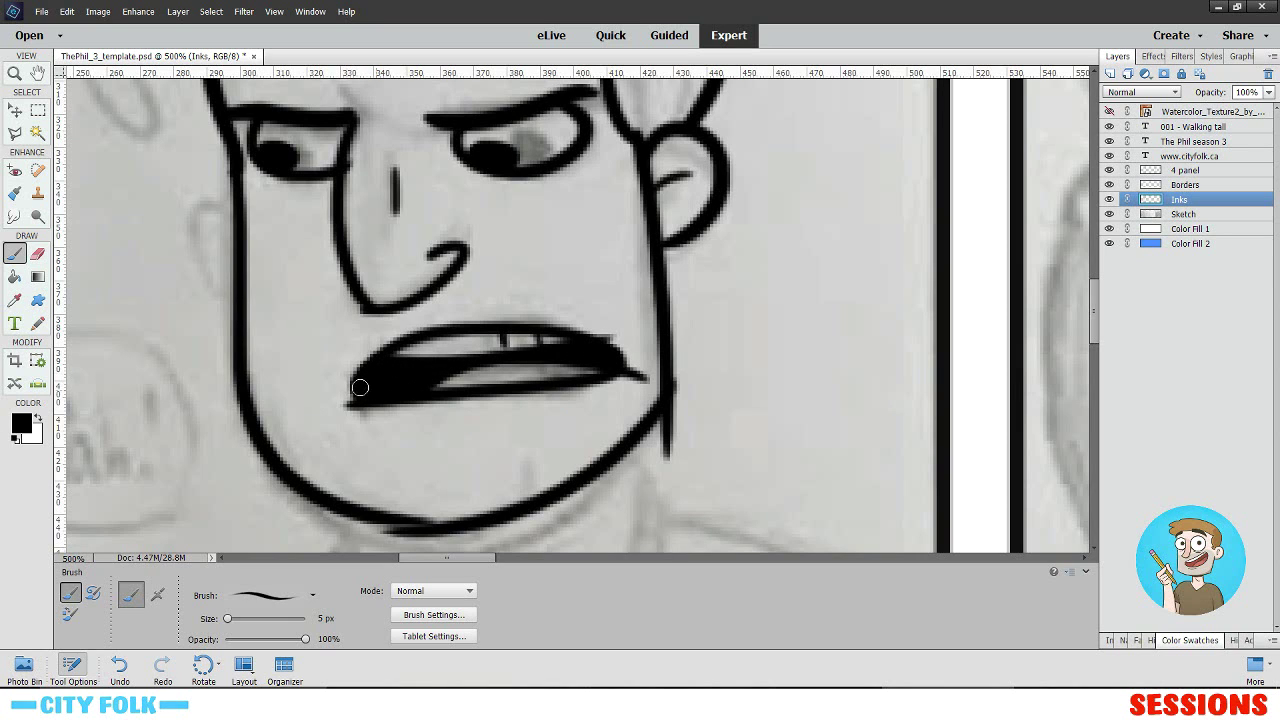
# - Erase the stray line ends at the taller man's mouth corners and the stroke overshooting the right side of his jaw
pyautogui.click(38, 255)
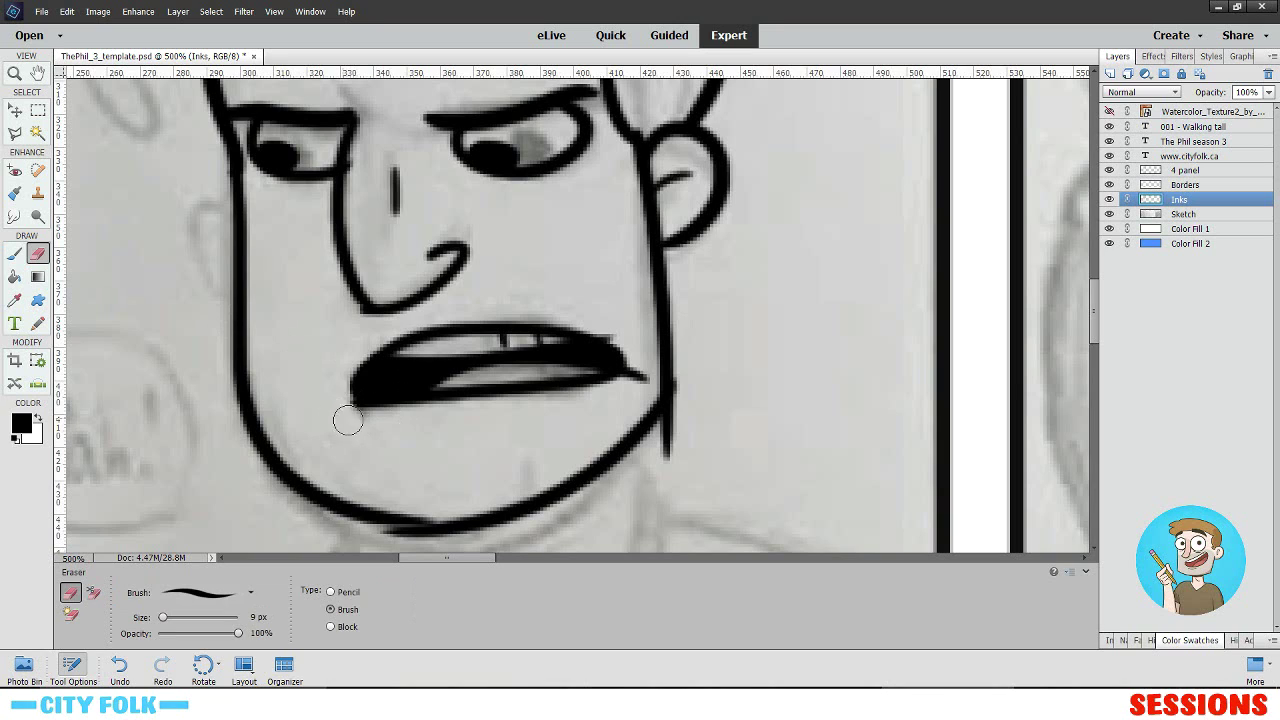
pyautogui.moveTo(645, 388); pyautogui.dragTo(628, 383)
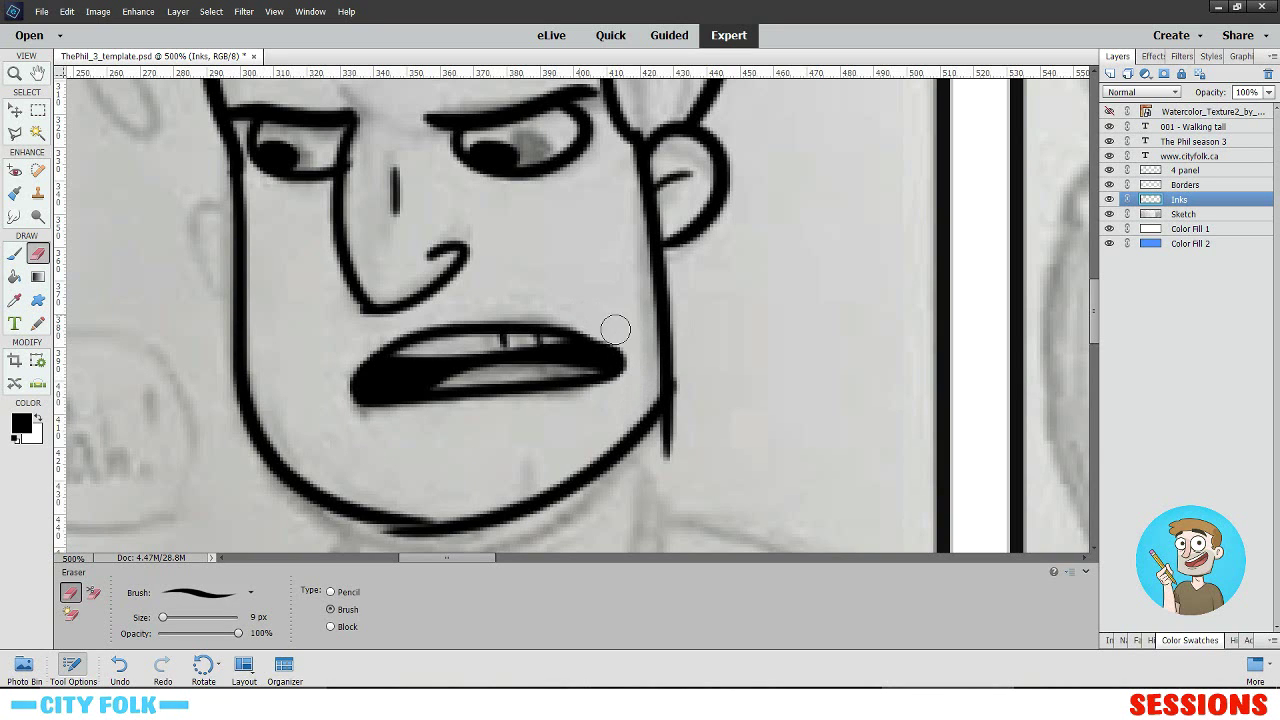
pyautogui.moveTo(606, 331)
pyautogui.mouseDown()
pyautogui.moveTo(629, 357)
pyautogui.moveTo(602, 383)
pyautogui.mouseUp()
pyautogui.hotkey('ctrl', 'z')
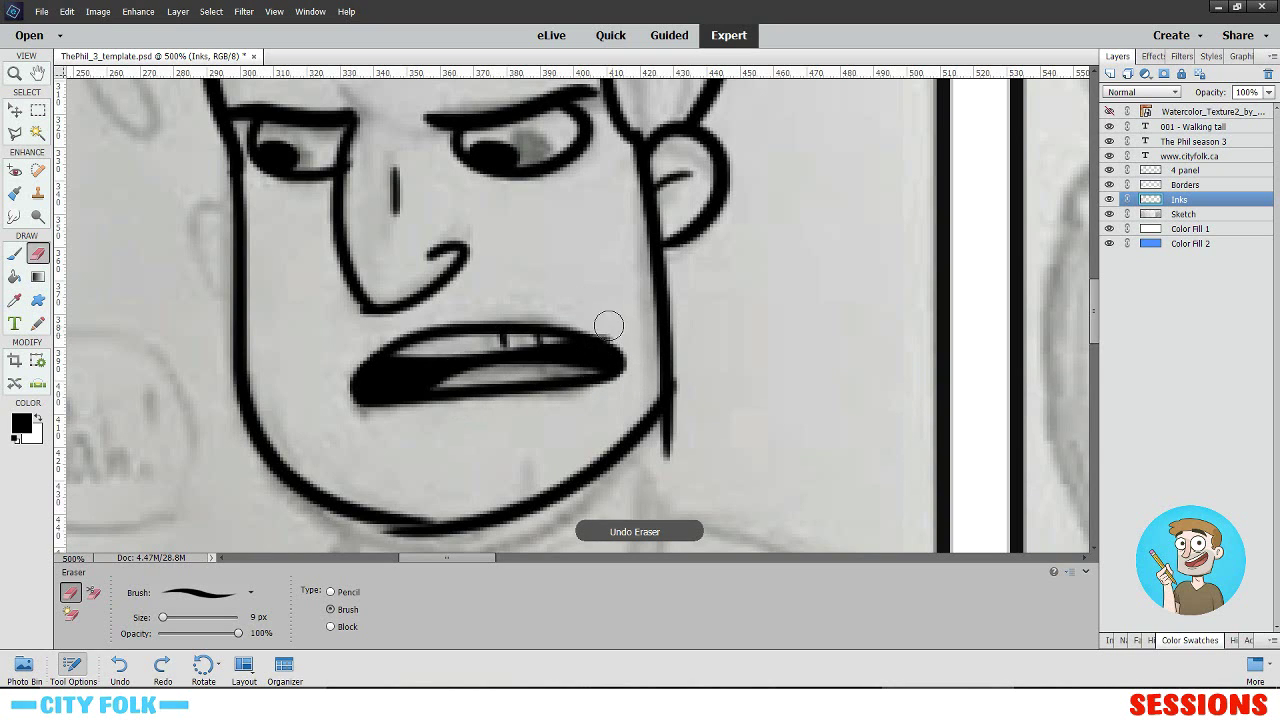
pyautogui.moveTo(690, 375); pyautogui.dragTo(662, 440)
# - Erase the face line in front of the taller man's right ear, between the sideburn and the earlobe
pyautogui.moveTo(584, 272); pyautogui.dragTo(608, 312)
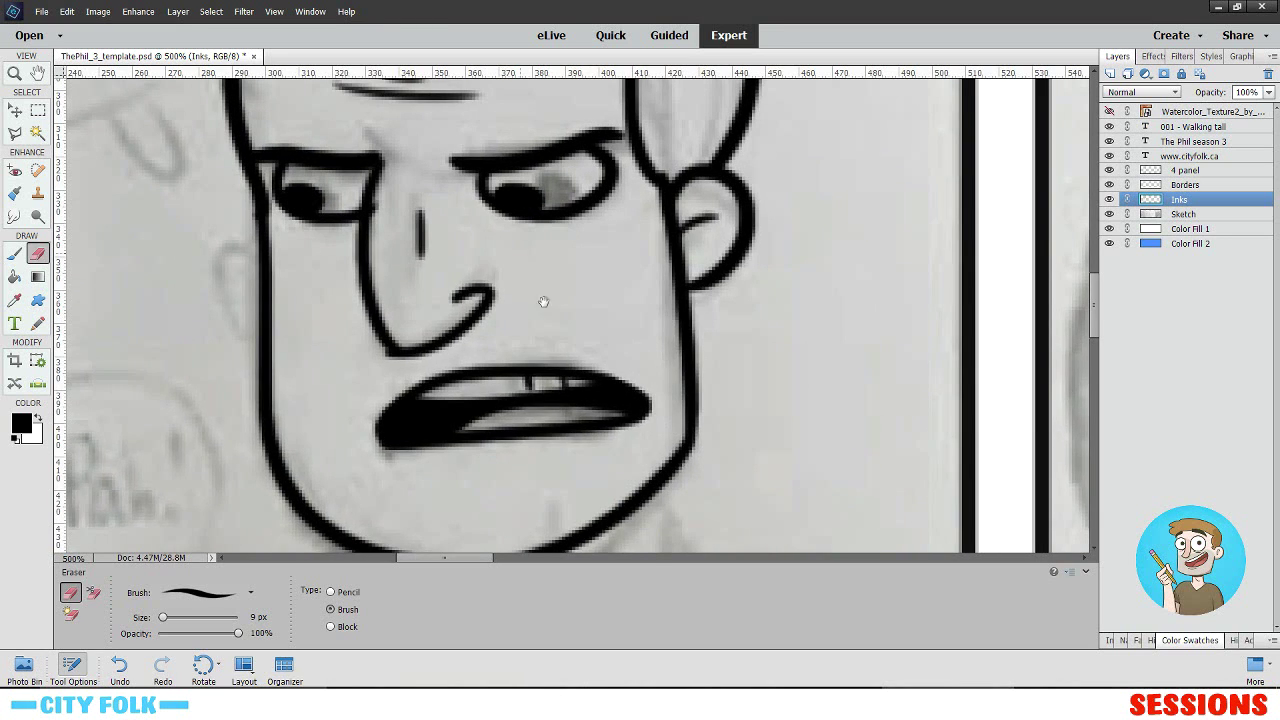
pyautogui.moveTo(508, 238); pyautogui.dragTo(558, 348)
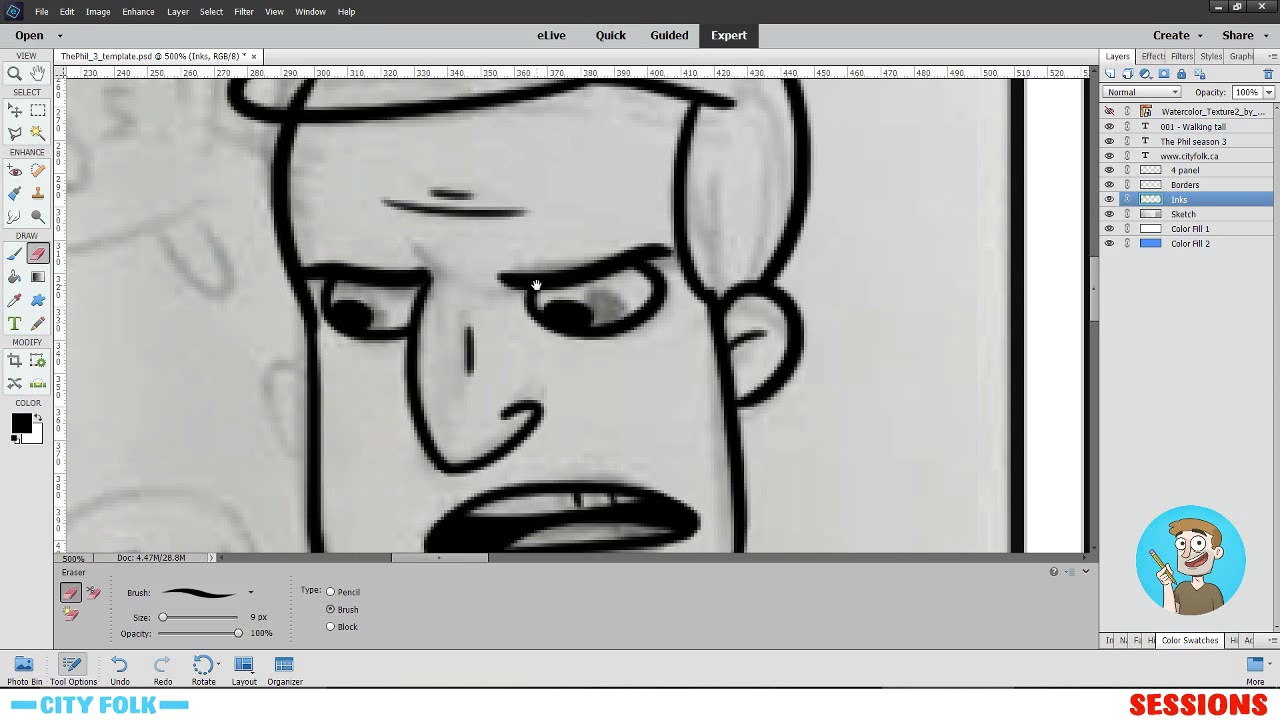
pyautogui.scroll(2, 520, 350)
pyautogui.hscroll(1, 520, 350)
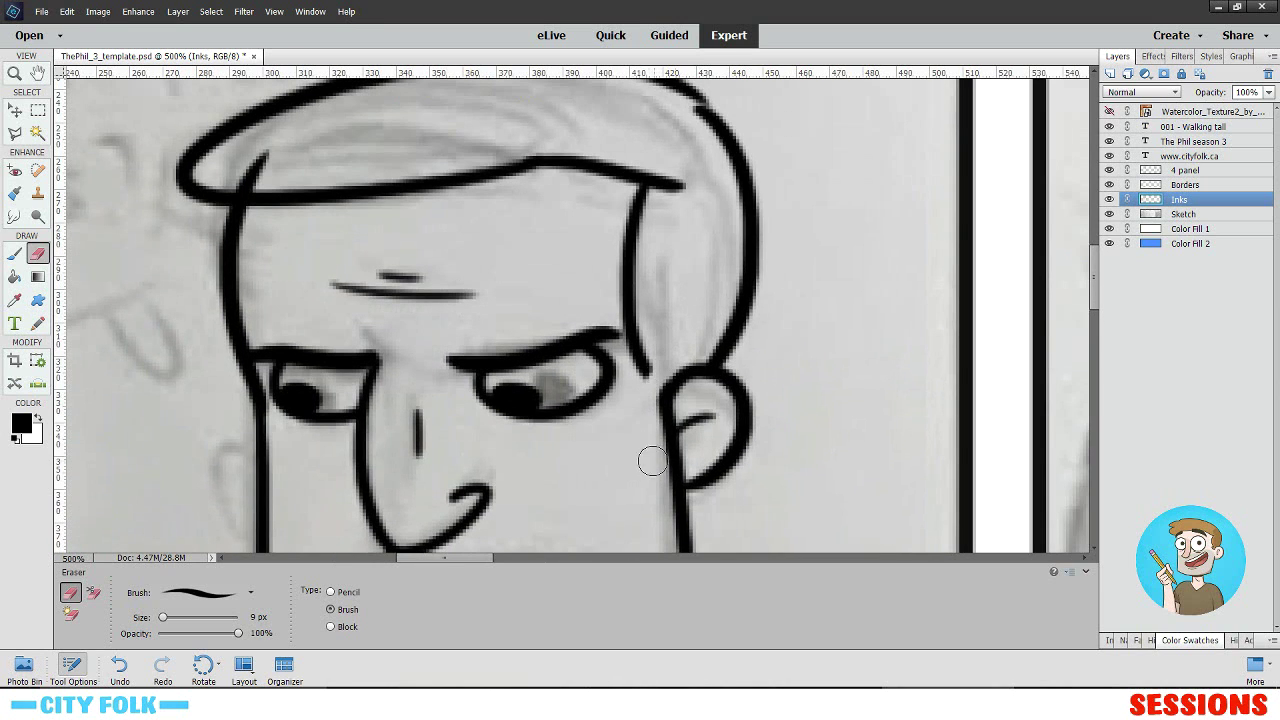
pyautogui.scroll(-2, 653, 461)
pyautogui.hscroll(1, 653, 461)
pyautogui.moveTo(627, 341); pyautogui.dragTo(630, 378)
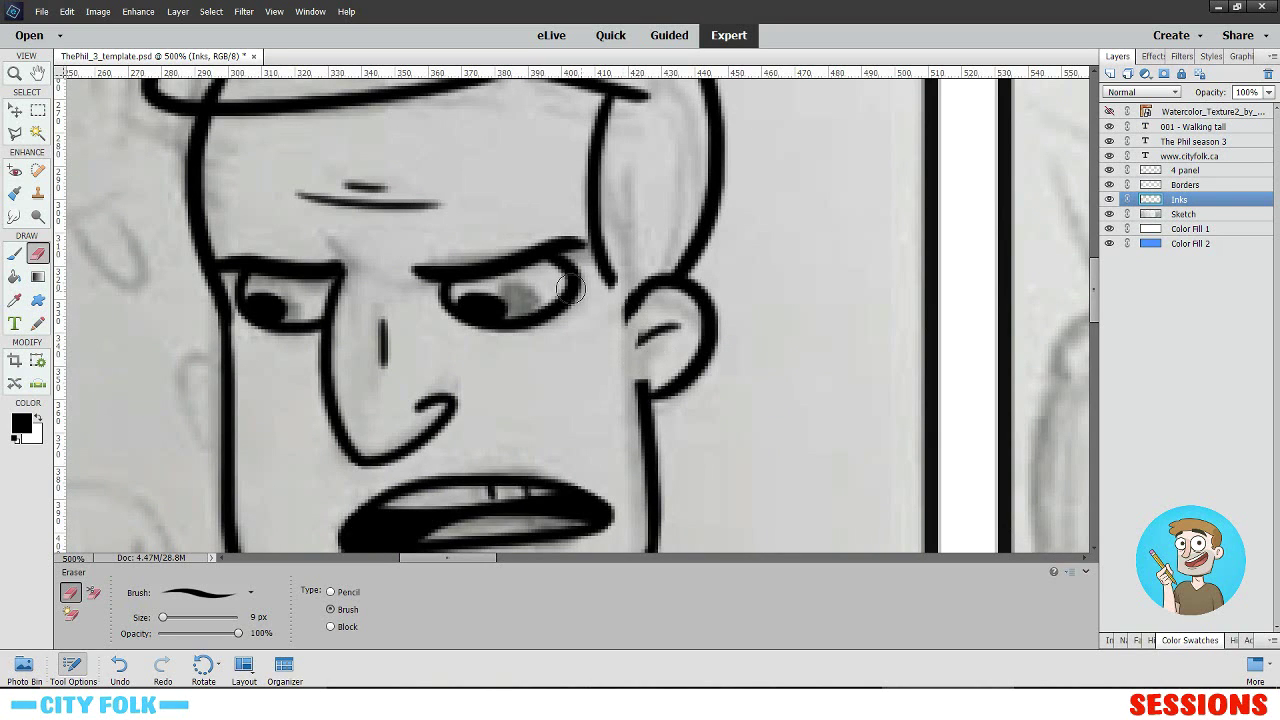
# - Ink a curved stroke joining the front of the taller man's ear to the bottom of his sideburn
pyautogui.click(15, 254)
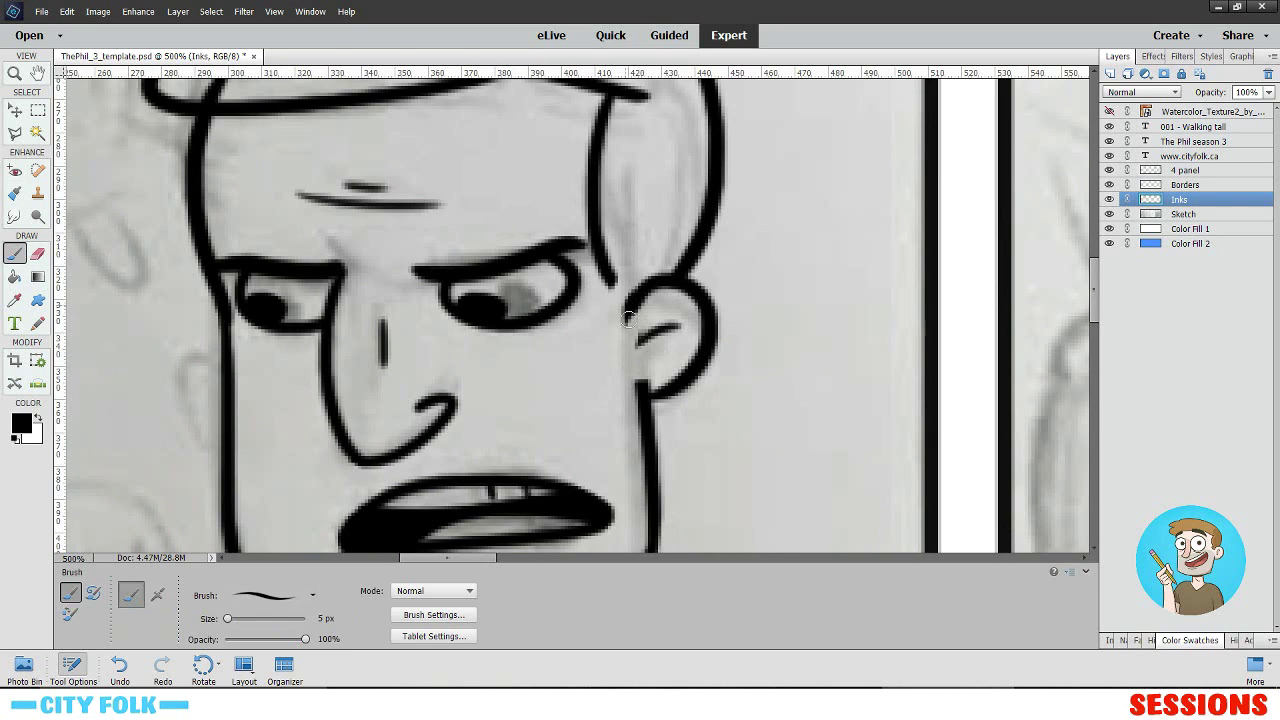
pyautogui.moveTo(628, 319)
pyautogui.mouseDown()
pyautogui.moveTo(611, 256)
pyautogui.moveTo(575, 318)
pyautogui.mouseUp()
pyautogui.hotkey('ctrl', 'z')
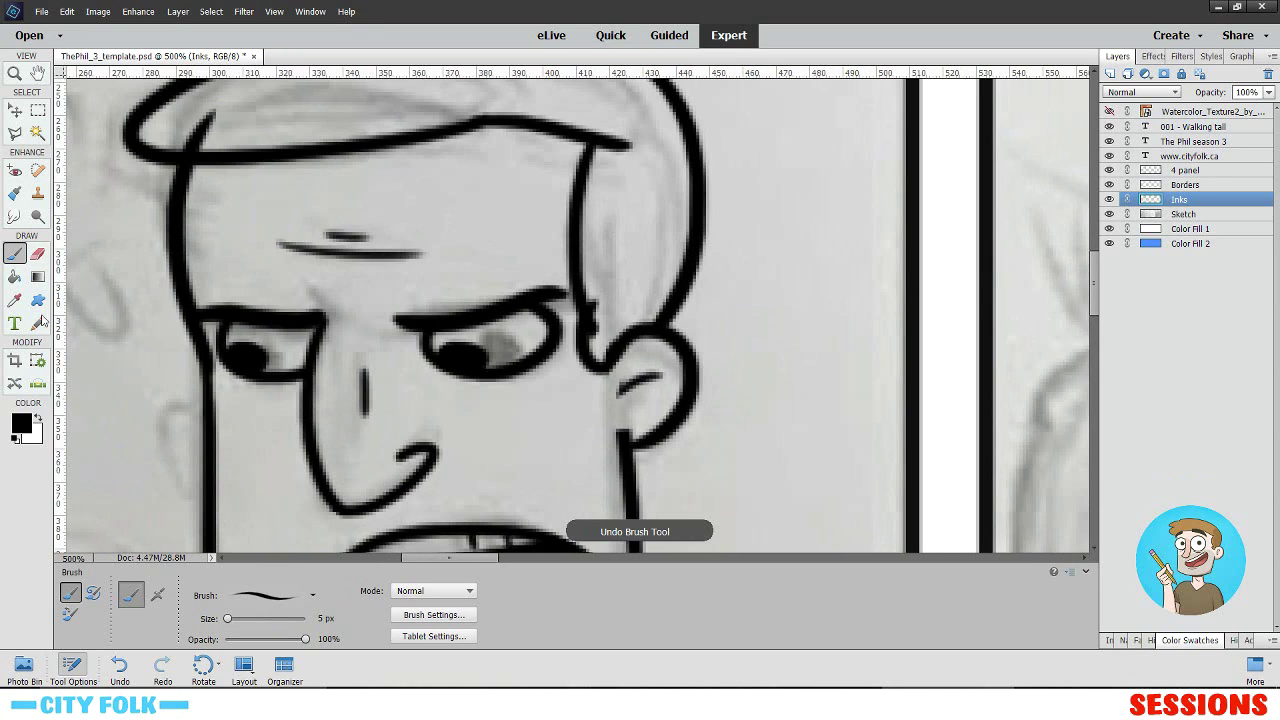
# - With a 5 px eraser, remove the rough bump inside the taller man's sideburn and the forehead line end crossing into his hair
pyautogui.click(38, 255)
pyautogui.scroll(1, 620, 272)
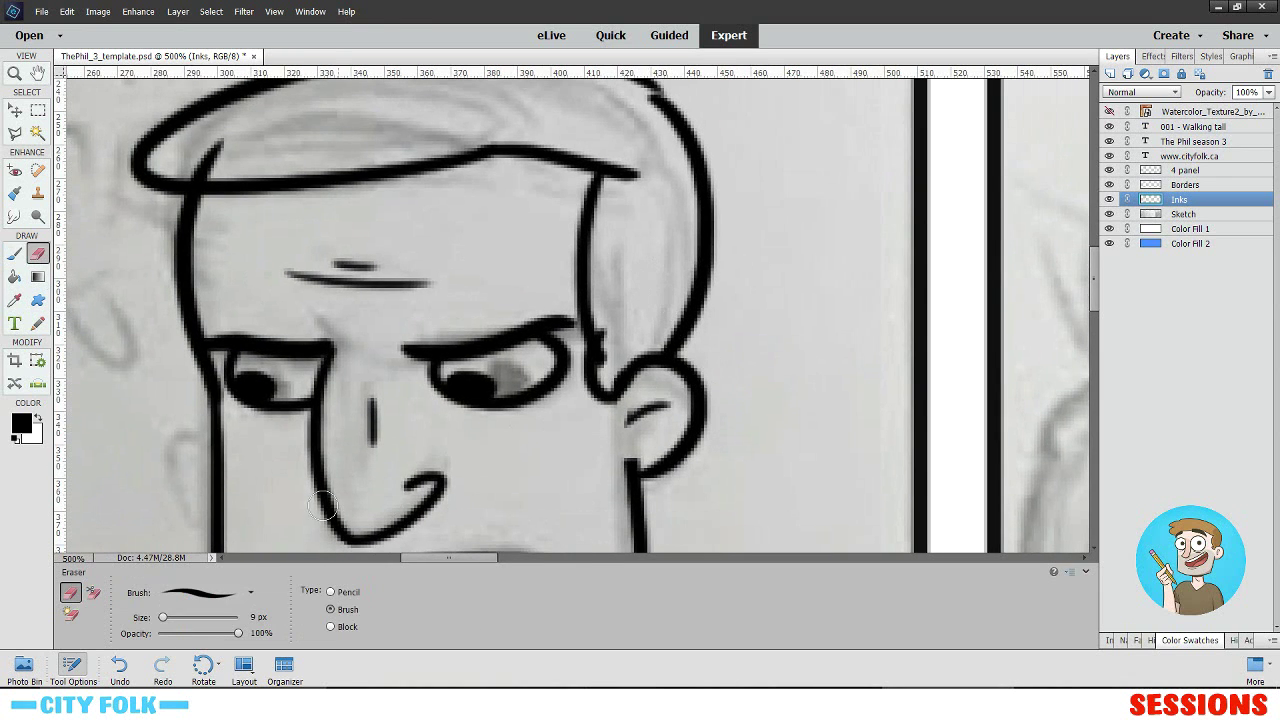
pyautogui.click(235, 594)
pyautogui.click(194, 250)
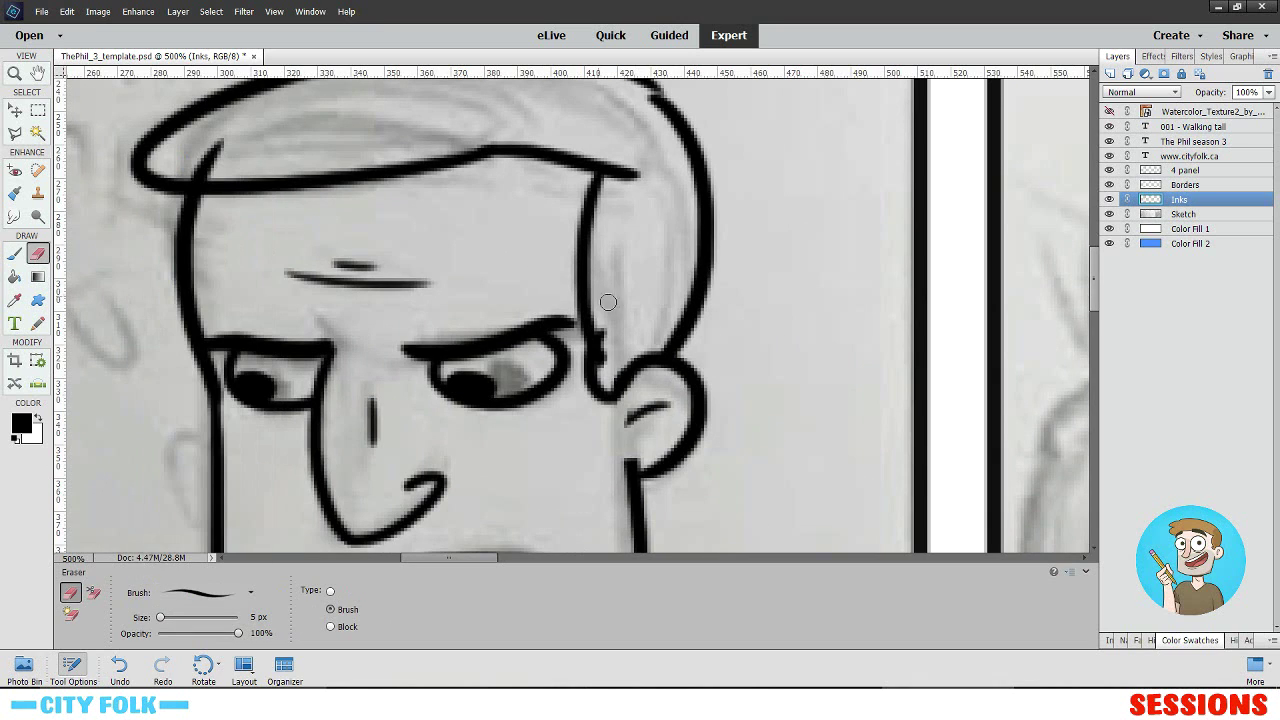
pyautogui.moveTo(605, 371); pyautogui.dragTo(608, 350)
pyautogui.hotkey('ctrl', 'z')
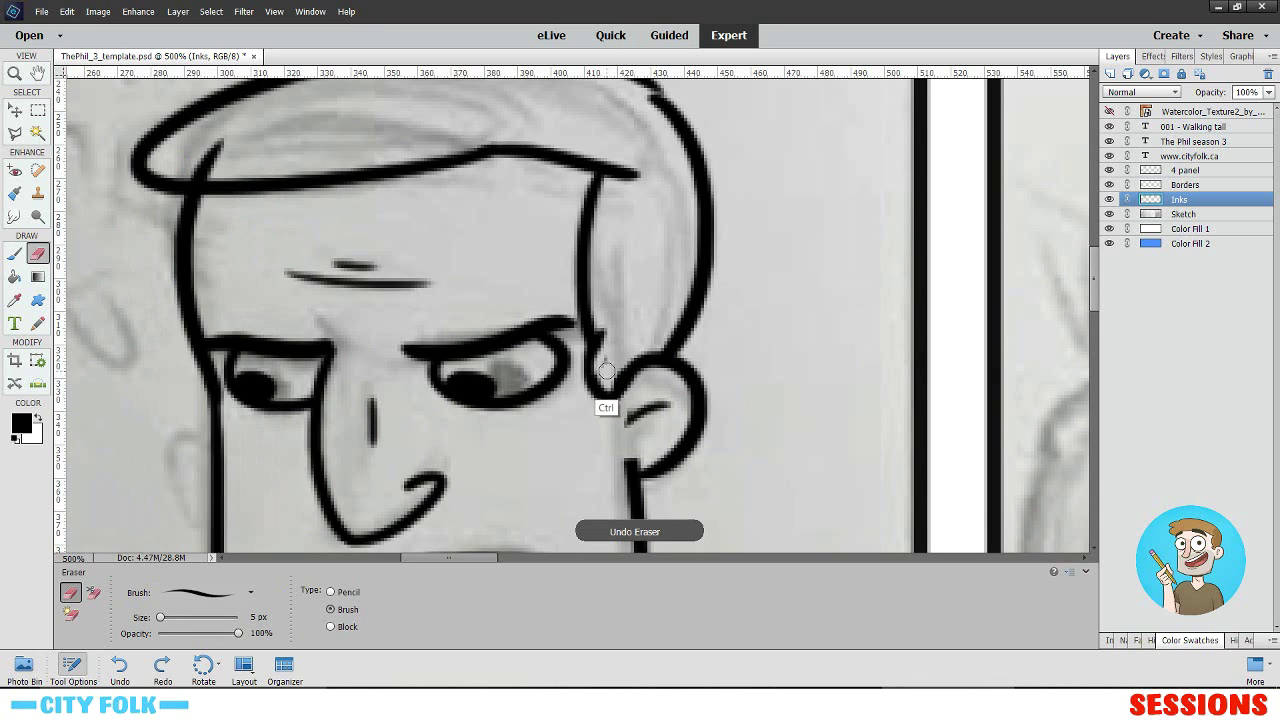
pyautogui.moveTo(592, 268); pyautogui.dragTo(774, 350)
pyautogui.moveTo(409, 228); pyautogui.dragTo(370, 243)
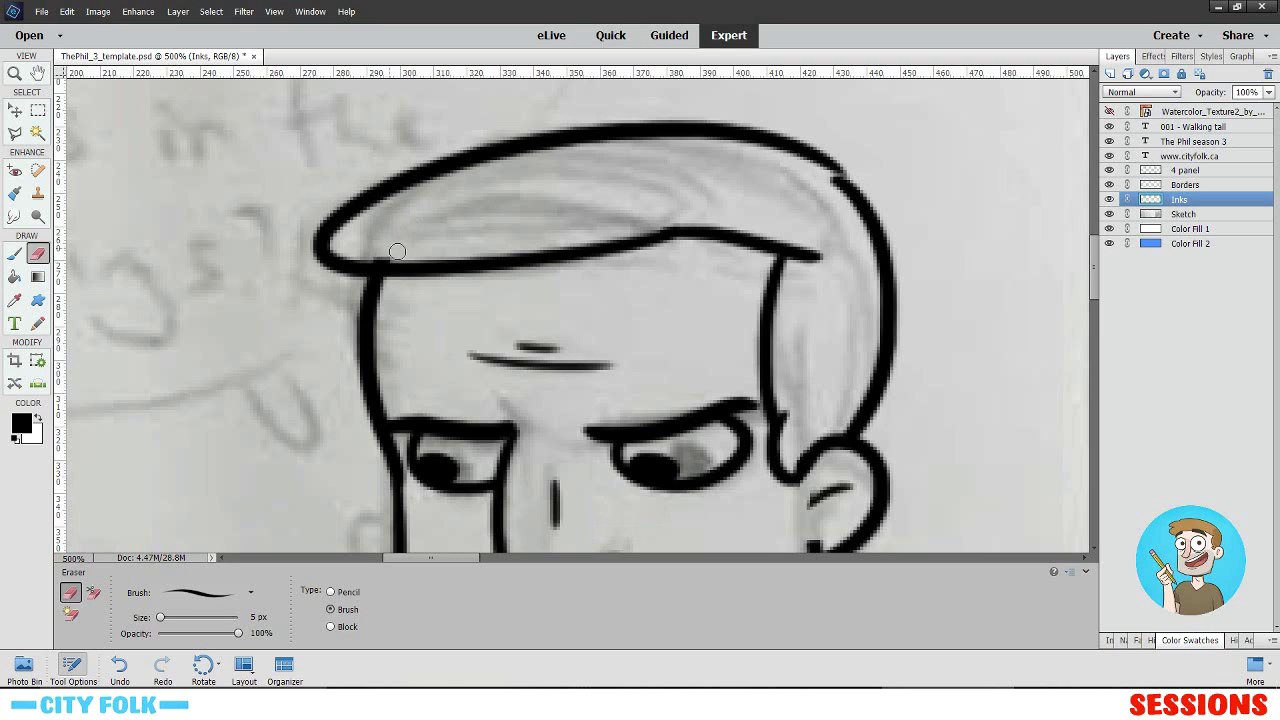
# - Ink over the break in the outline at the upper back of the taller man's hair so the curve runs smoothly
pyautogui.scroll(1, 684, 272)
pyautogui.hscroll(7, 684, 272)
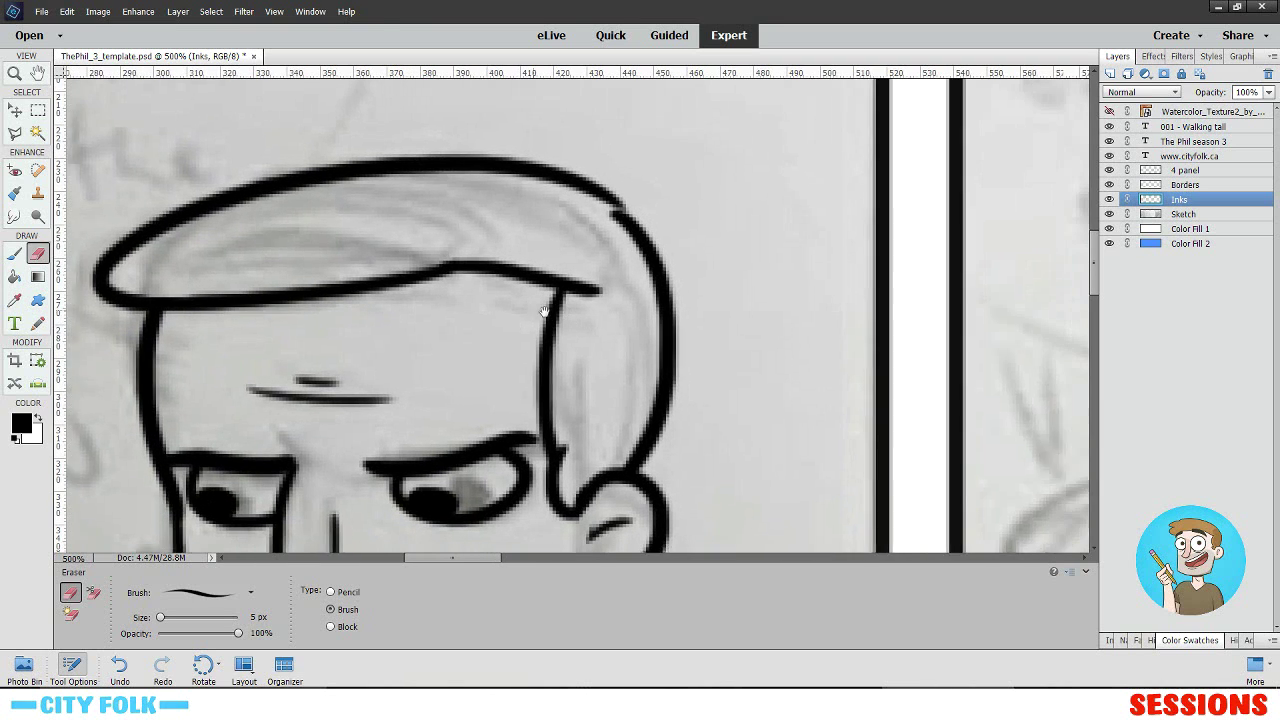
pyautogui.click(14, 253)
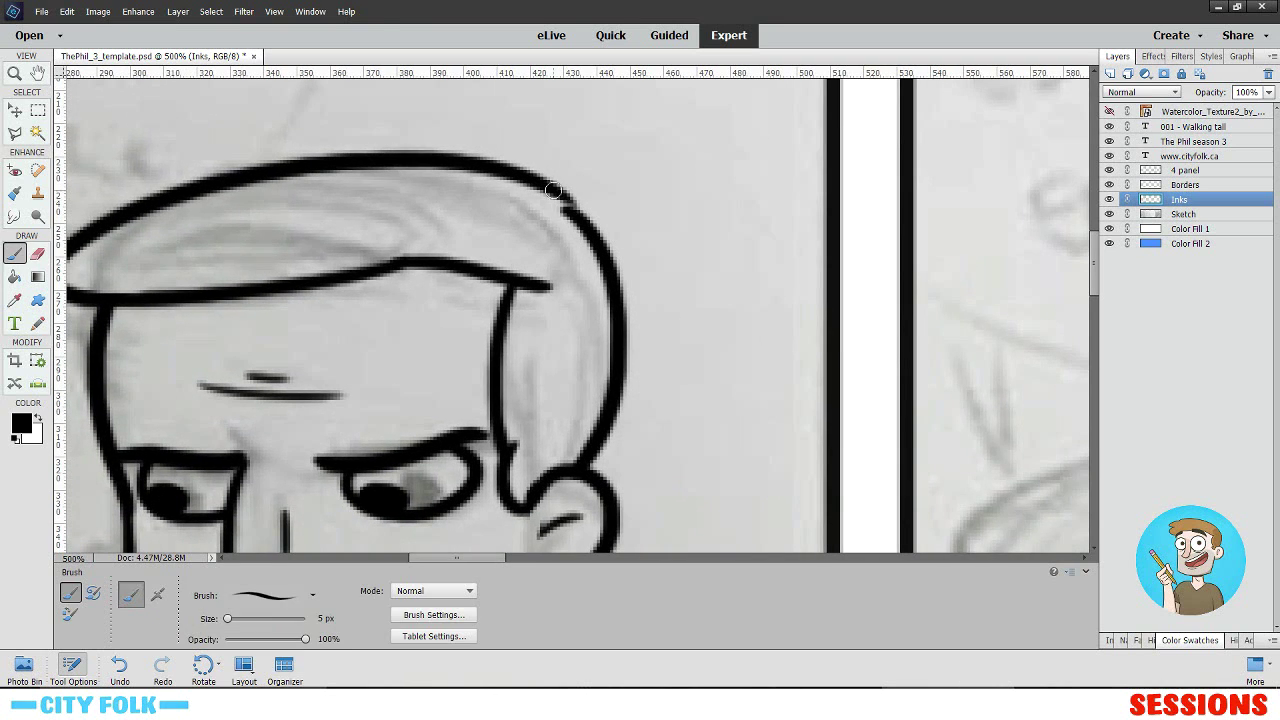
pyautogui.moveTo(548, 188); pyautogui.dragTo(592, 231)
pyautogui.moveTo(547, 191); pyautogui.dragTo(568, 211)
pyautogui.moveTo(658, 247); pyautogui.dragTo(592, 237)
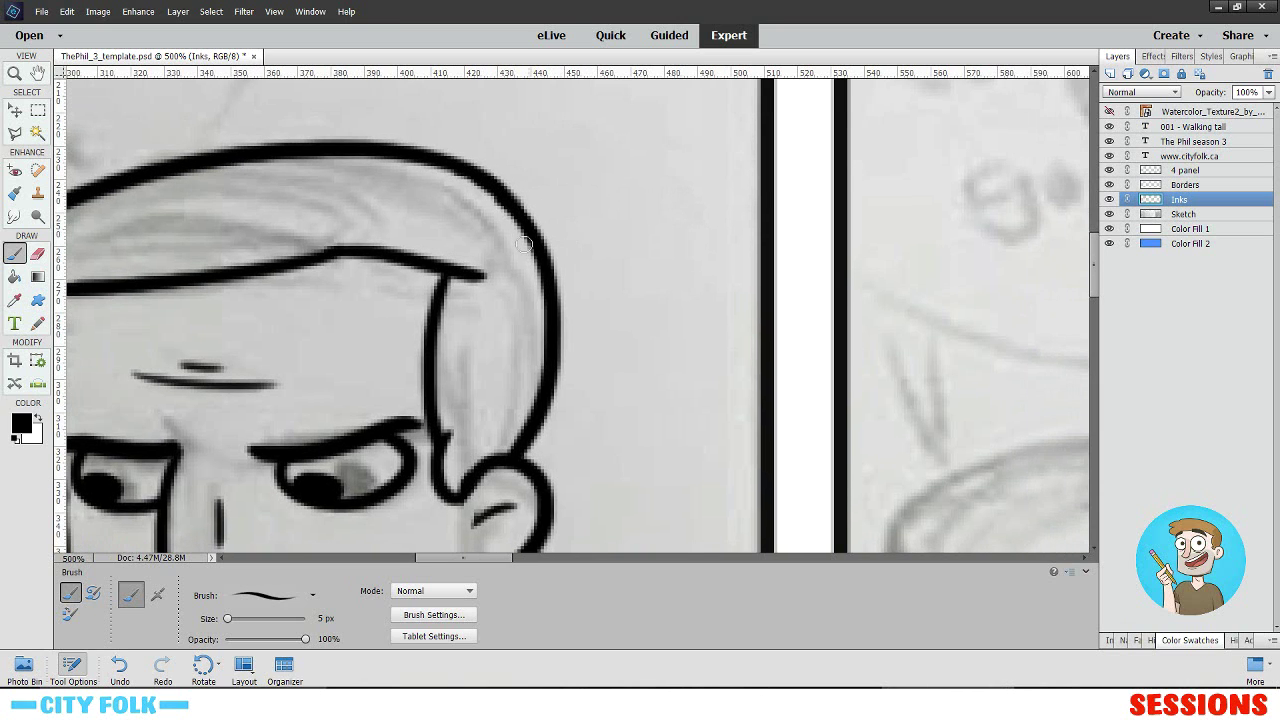
# - Trim the hairline's end where it overshoots the top of the taller man's sideburn
pyautogui.click(39, 256)
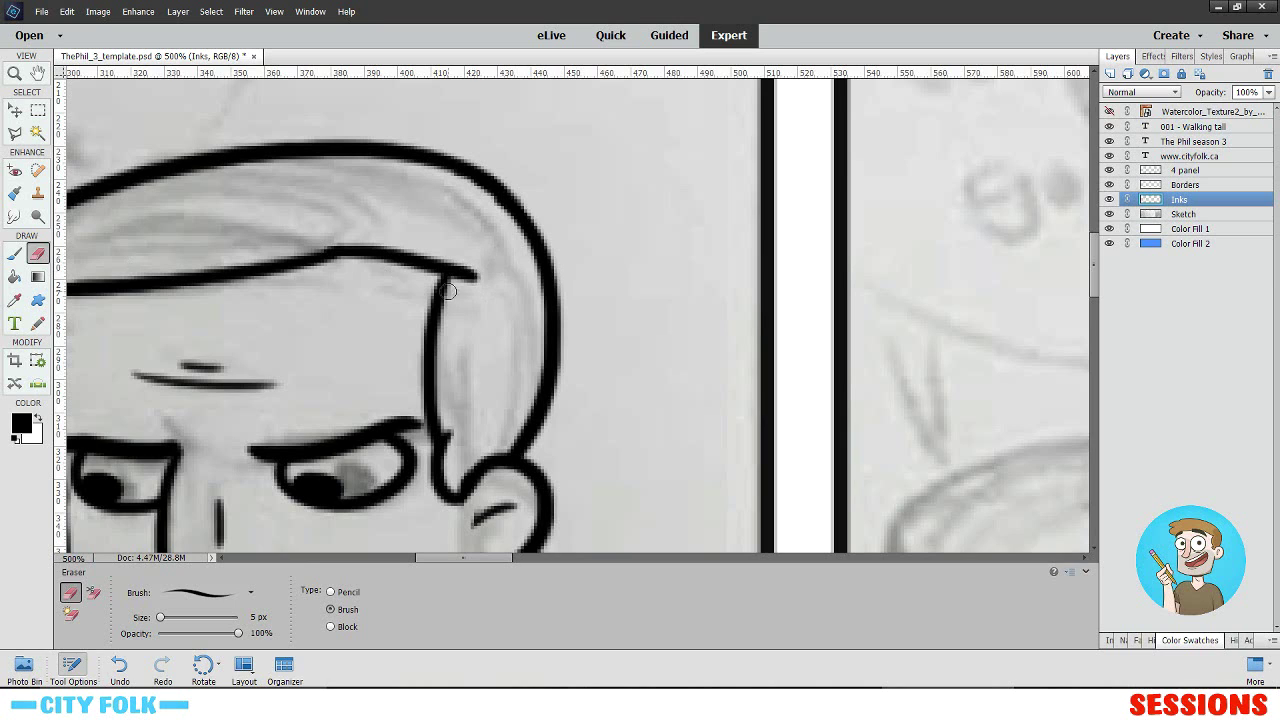
pyautogui.moveTo(475, 330); pyautogui.dragTo(492, 325)
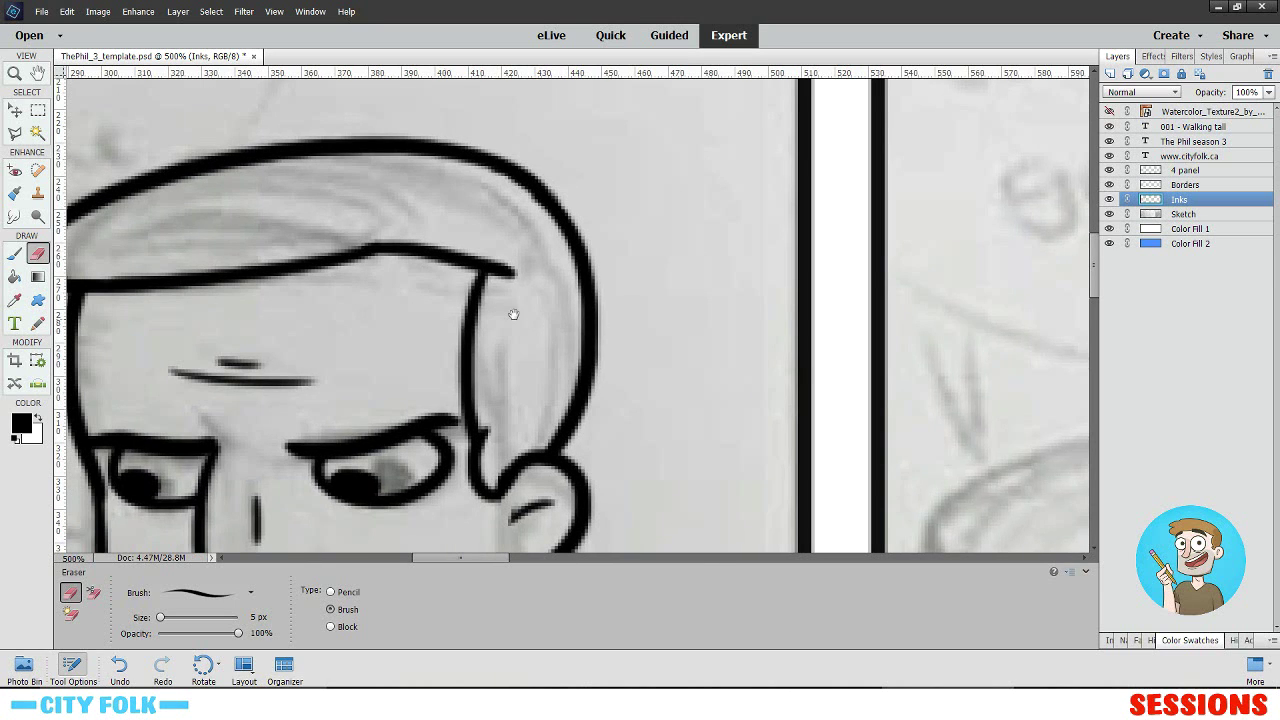
pyautogui.moveTo(513, 314); pyautogui.dragTo(856, 232)
# - Try to ink a strand line inside the front of the taller man's hair
pyautogui.click(14, 256)
pyautogui.moveTo(689, 257); pyautogui.dragTo(550, 337)
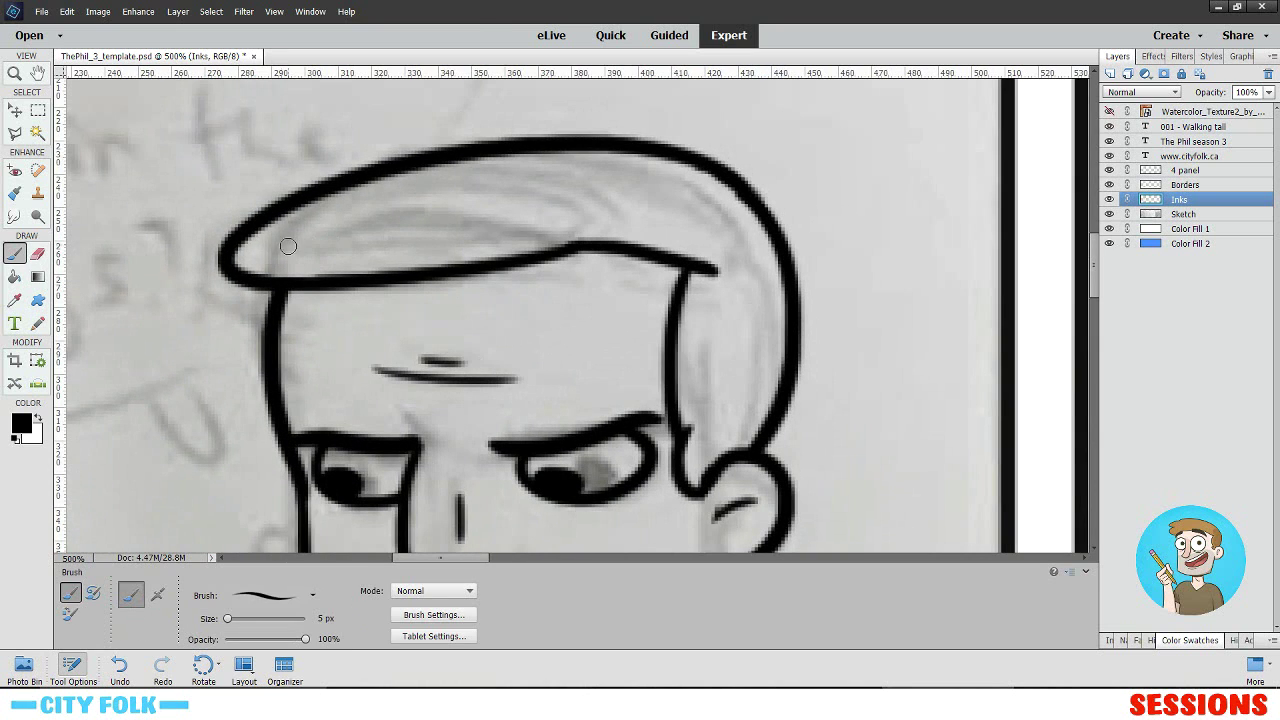
pyautogui.moveTo(292, 246); pyautogui.dragTo(534, 236)
pyautogui.hotkey('ctrl', 'z')
pyautogui.moveTo(582, 393)
pyautogui.mouseDown()
pyautogui.moveTo(666, 226)
pyautogui.moveTo(387, 341)
pyautogui.mouseUp()
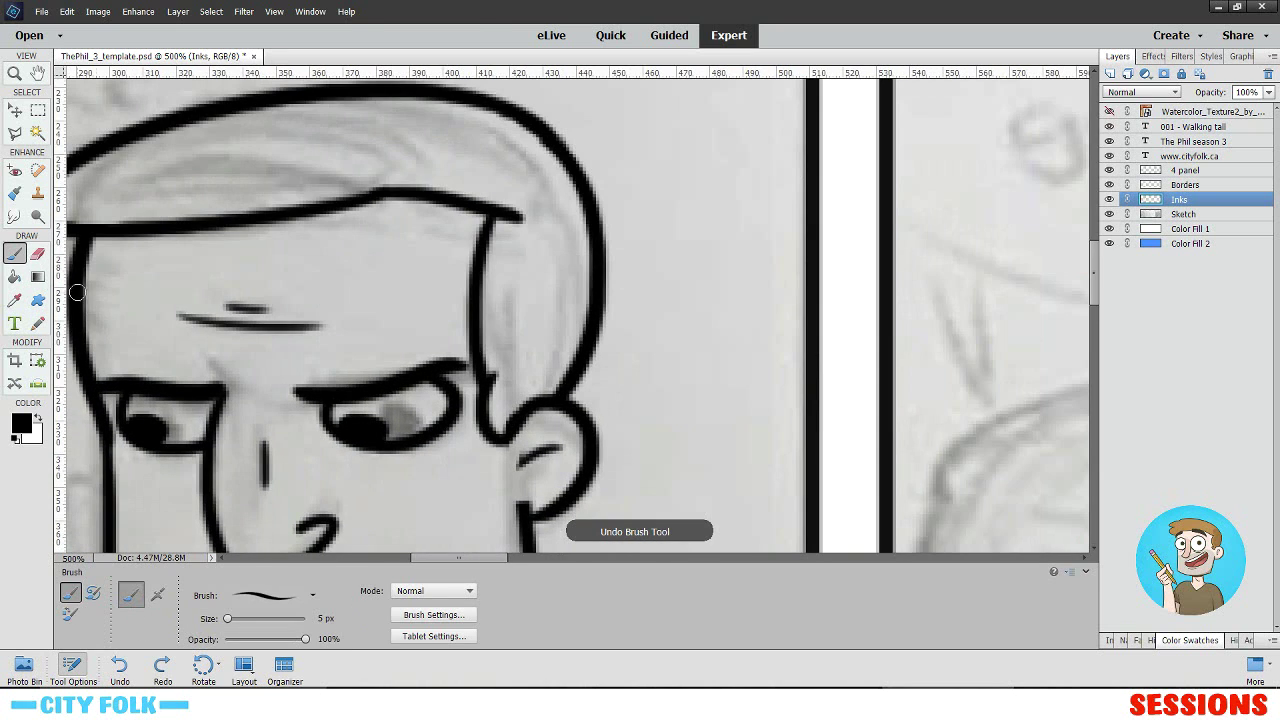
# - Examine the taller man's inked head at full-strip size and up close around the chin
pyautogui.click(38, 255)
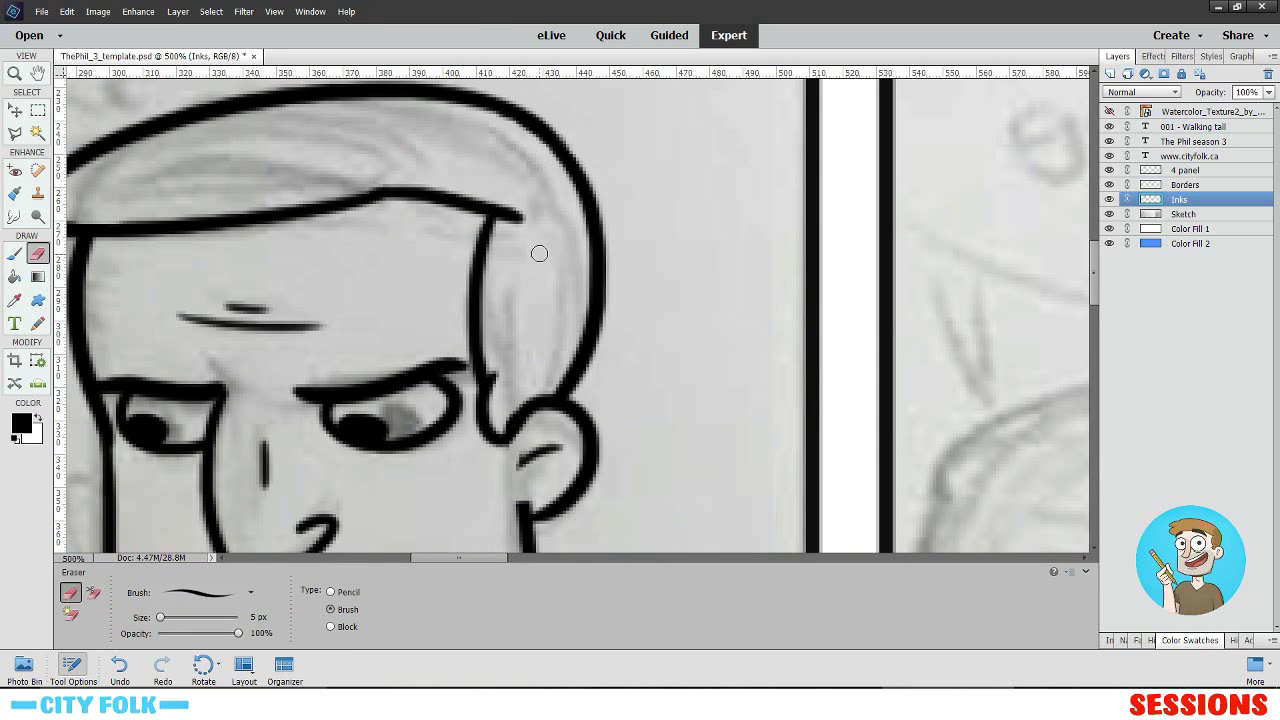
pyautogui.scroll(-6, 535, 268)
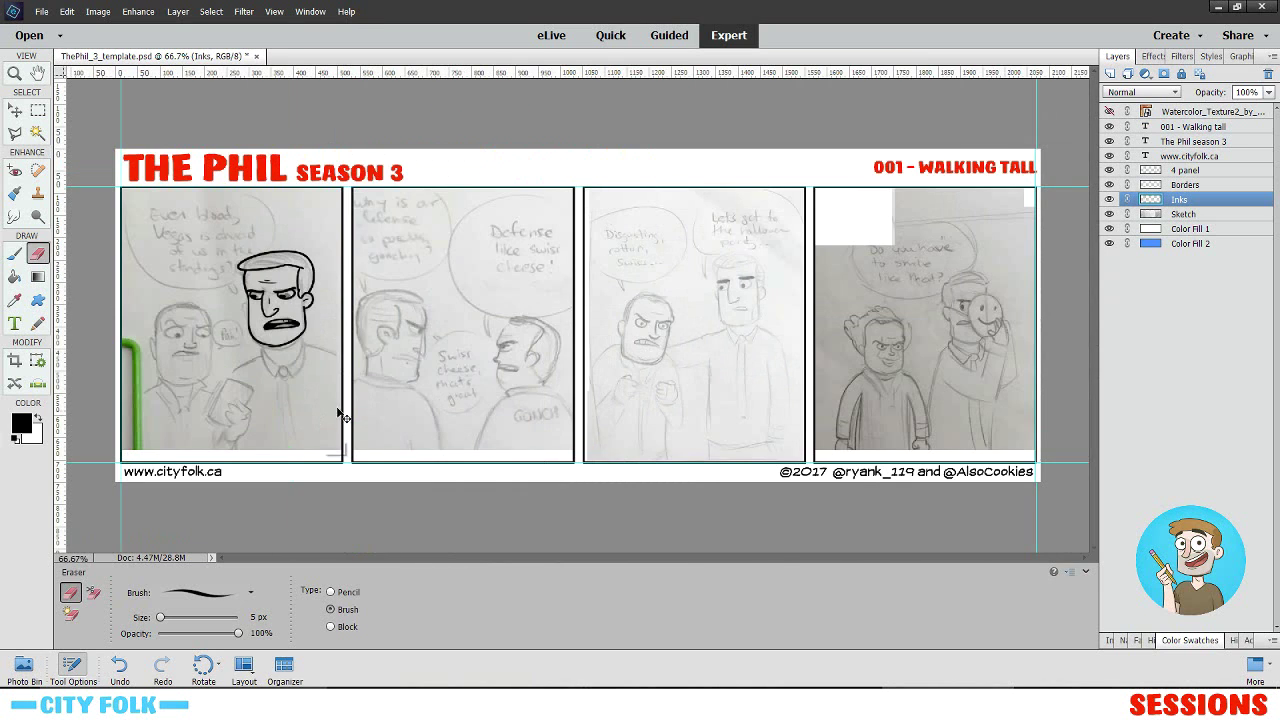
pyautogui.hotkey('ctrl', '+')
pyautogui.moveTo(324, 391); pyautogui.dragTo(712, 325)
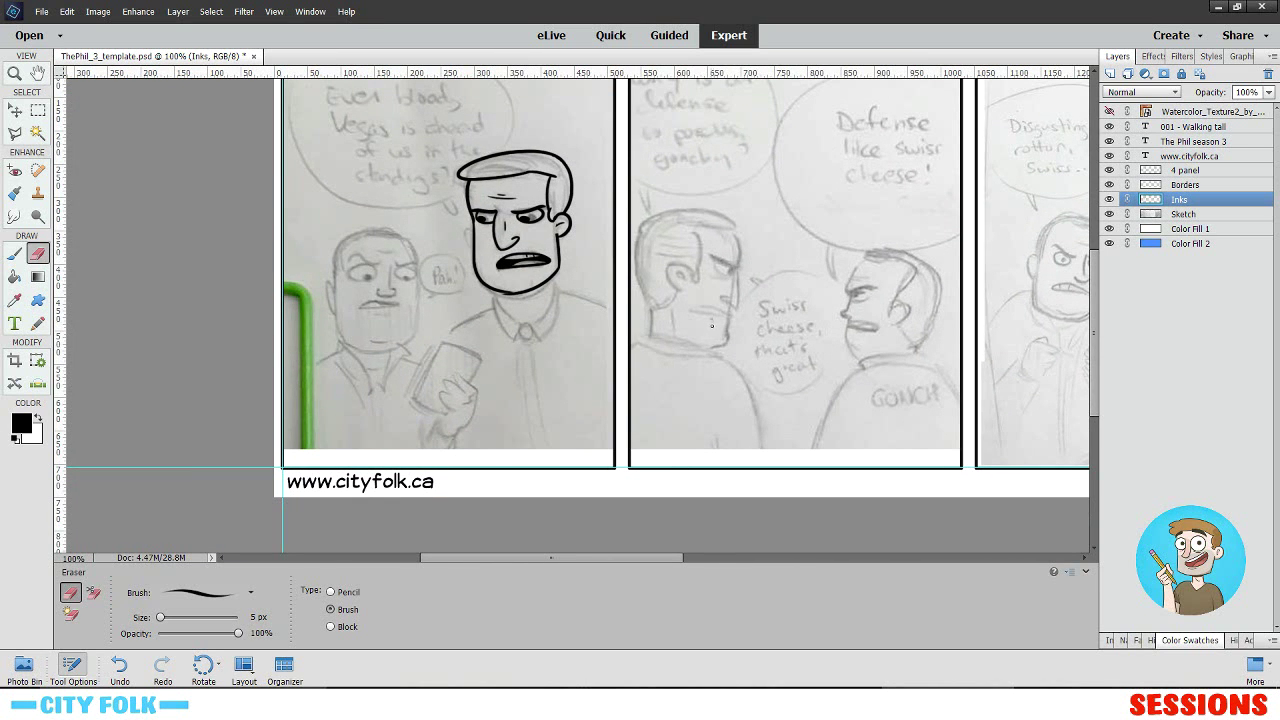
pyautogui.moveTo(652, 277); pyautogui.dragTo(676, 350)
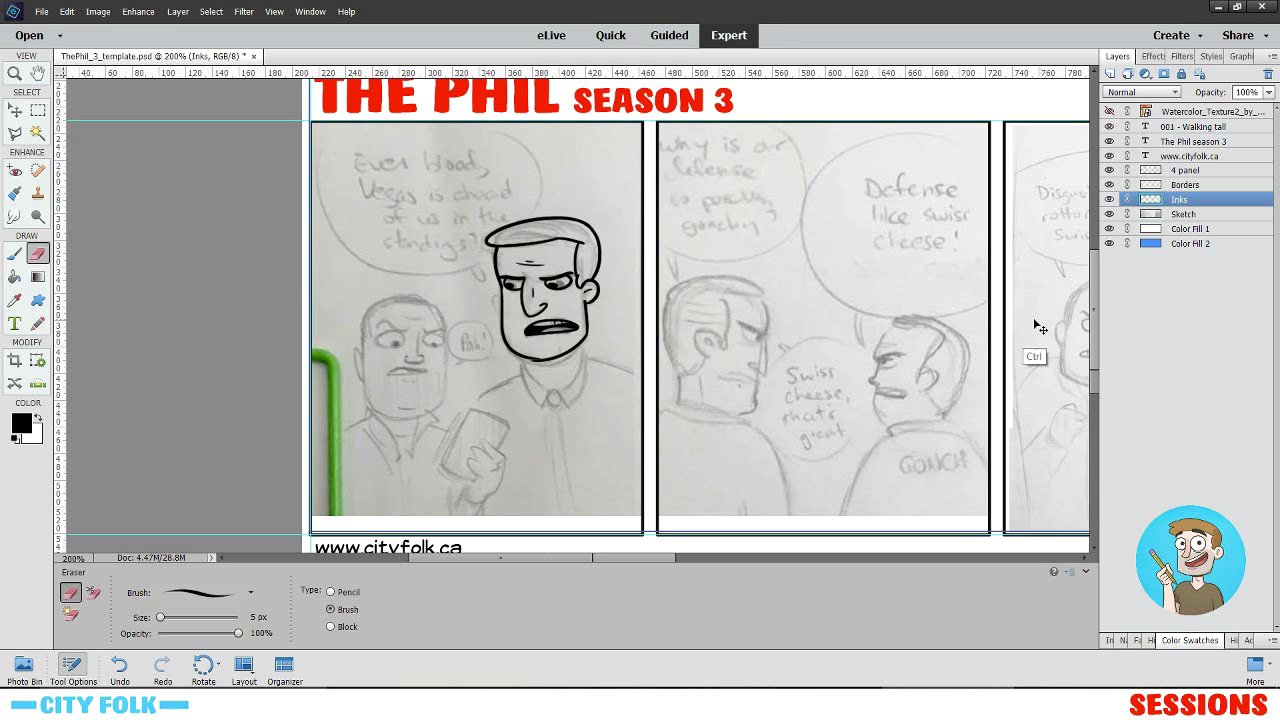
pyautogui.hotkey('ctrl', '+')
pyautogui.moveTo(614, 401); pyautogui.dragTo(720, 337)
pyautogui.hotkey('ctrl', '+')
pyautogui.scroll(3, 722, 339)
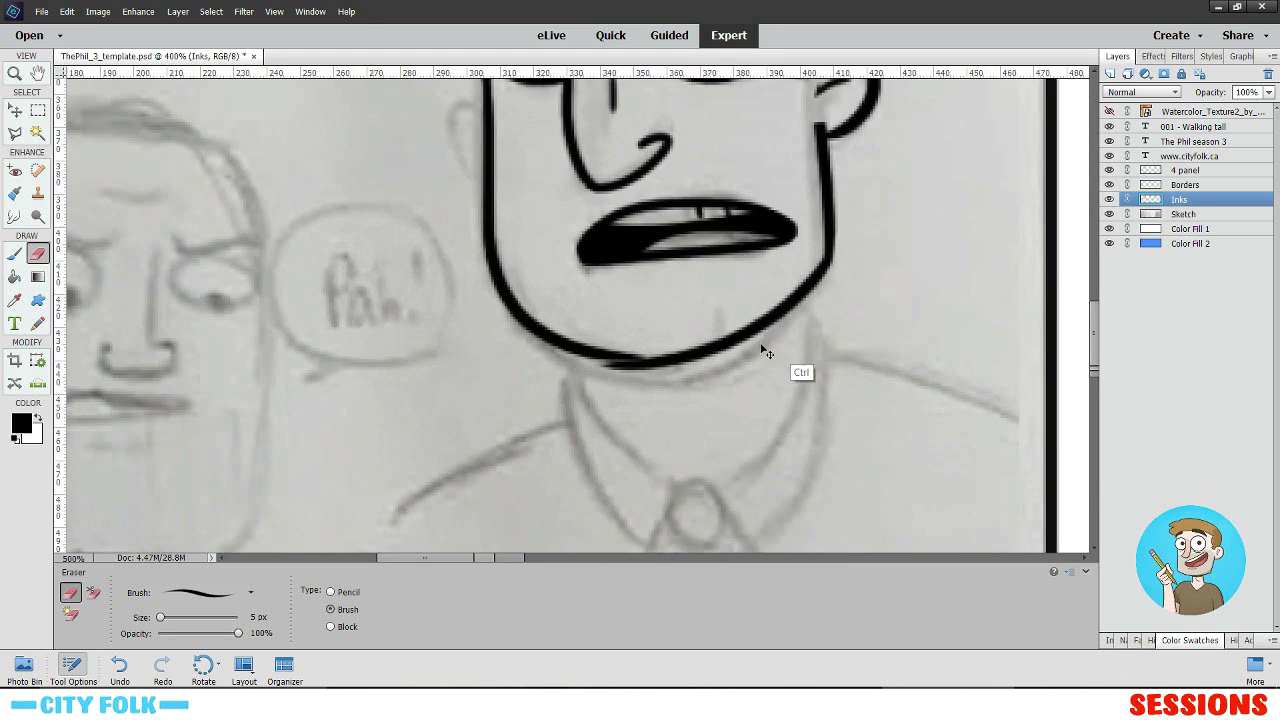
# - Ink a curved chin crease below the taller man's mouth and erase the doubled line along the bottom of his jaw
pyautogui.click(14, 255)
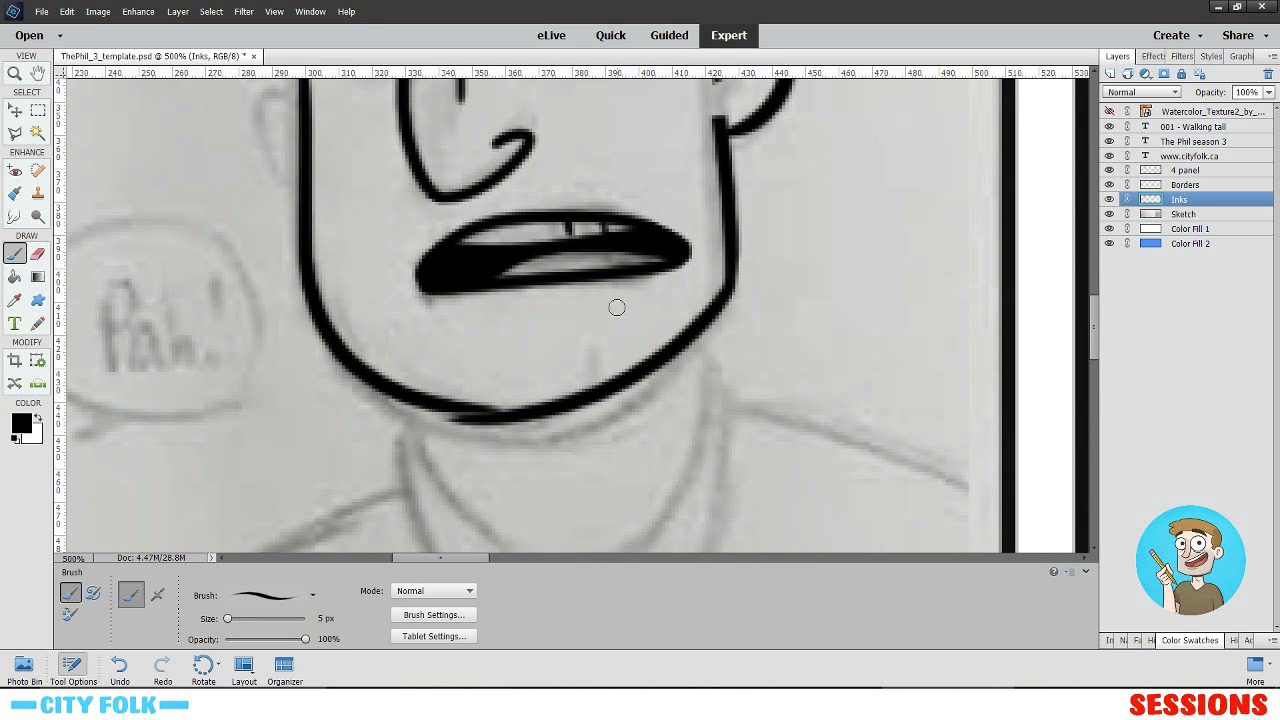
pyautogui.moveTo(404, 352)
pyautogui.mouseDown()
pyautogui.moveTo(515, 408)
pyautogui.moveTo(612, 384)
pyautogui.mouseUp()
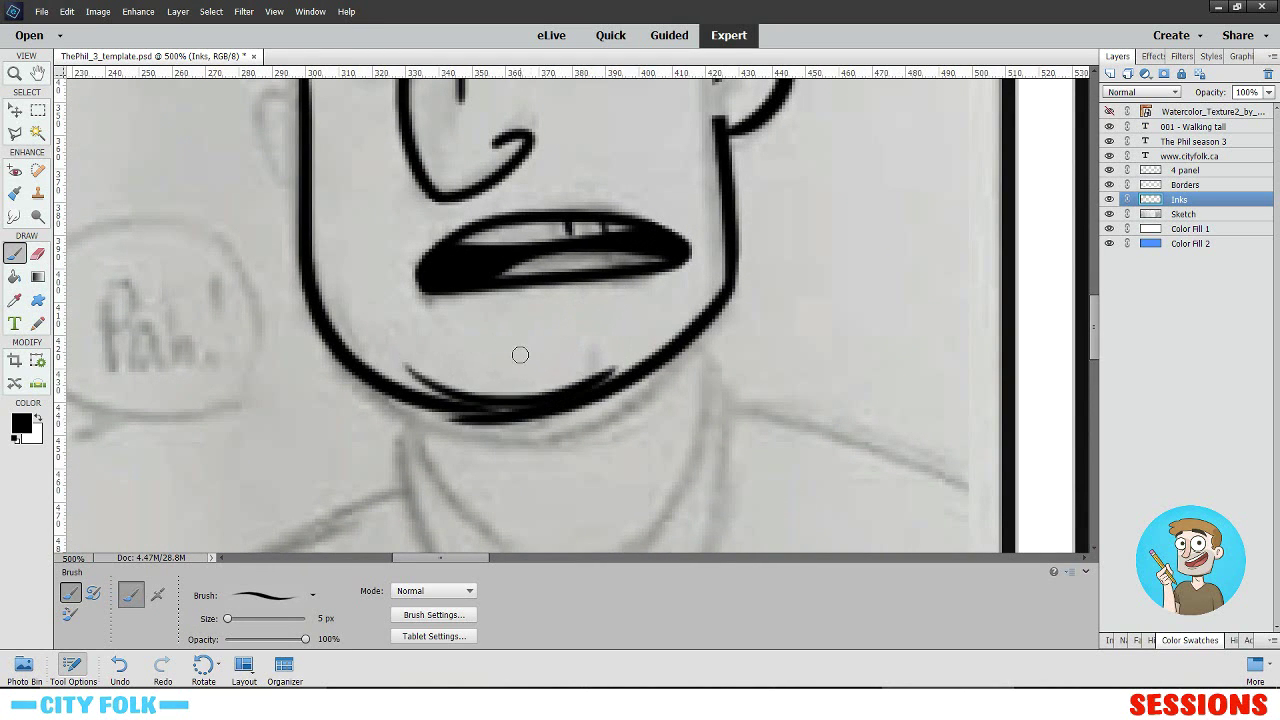
pyautogui.hotkey('ctrl', 'z')
pyautogui.moveTo(412, 352); pyautogui.dragTo(692, 320)
pyautogui.hotkey('ctrl', 'z')
pyautogui.moveTo(405, 352); pyautogui.dragTo(624, 348)
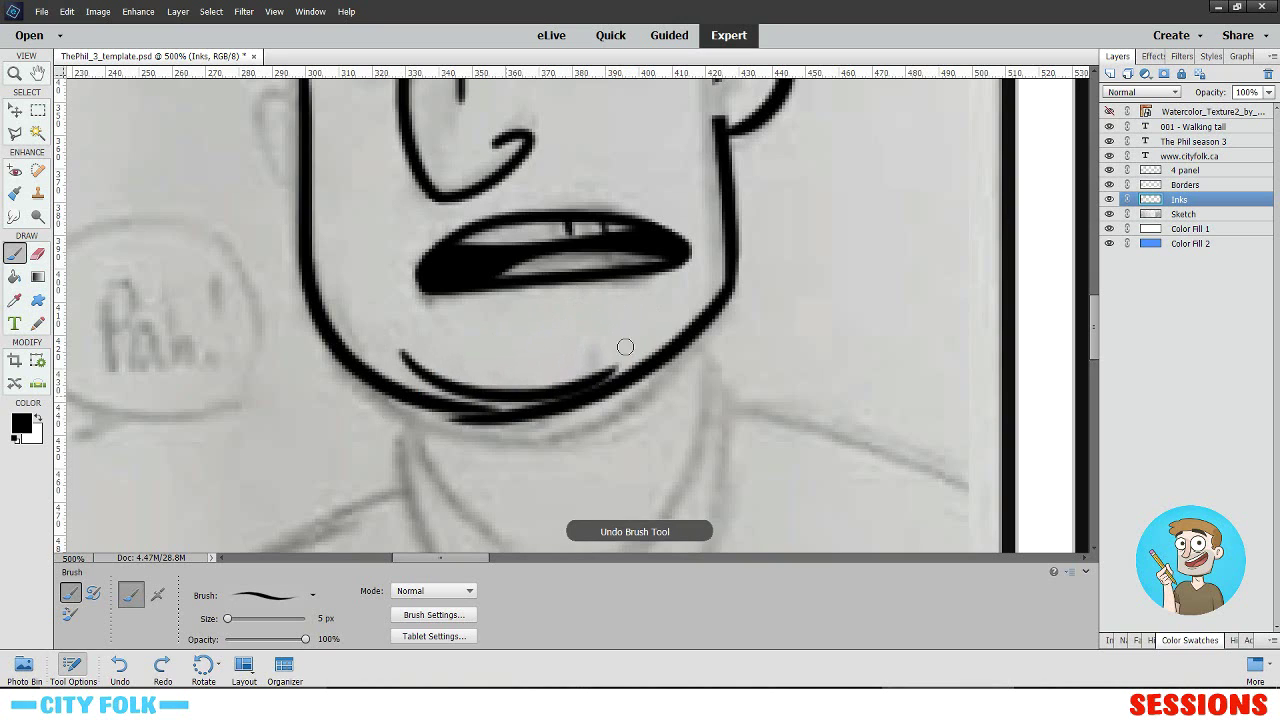
pyautogui.hotkey('ctrl', 'z')
pyautogui.moveTo(409, 353); pyautogui.dragTo(601, 365)
pyautogui.click(37, 255)
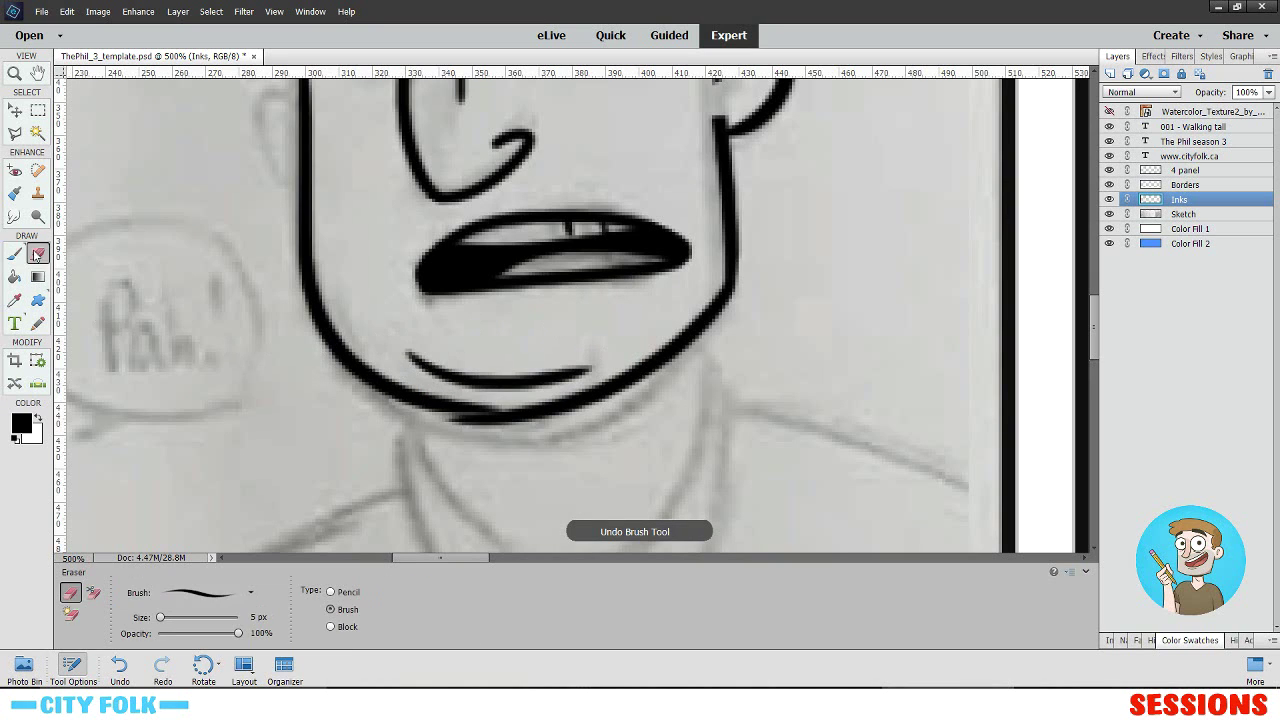
pyautogui.moveTo(455, 427); pyautogui.dragTo(560, 428)
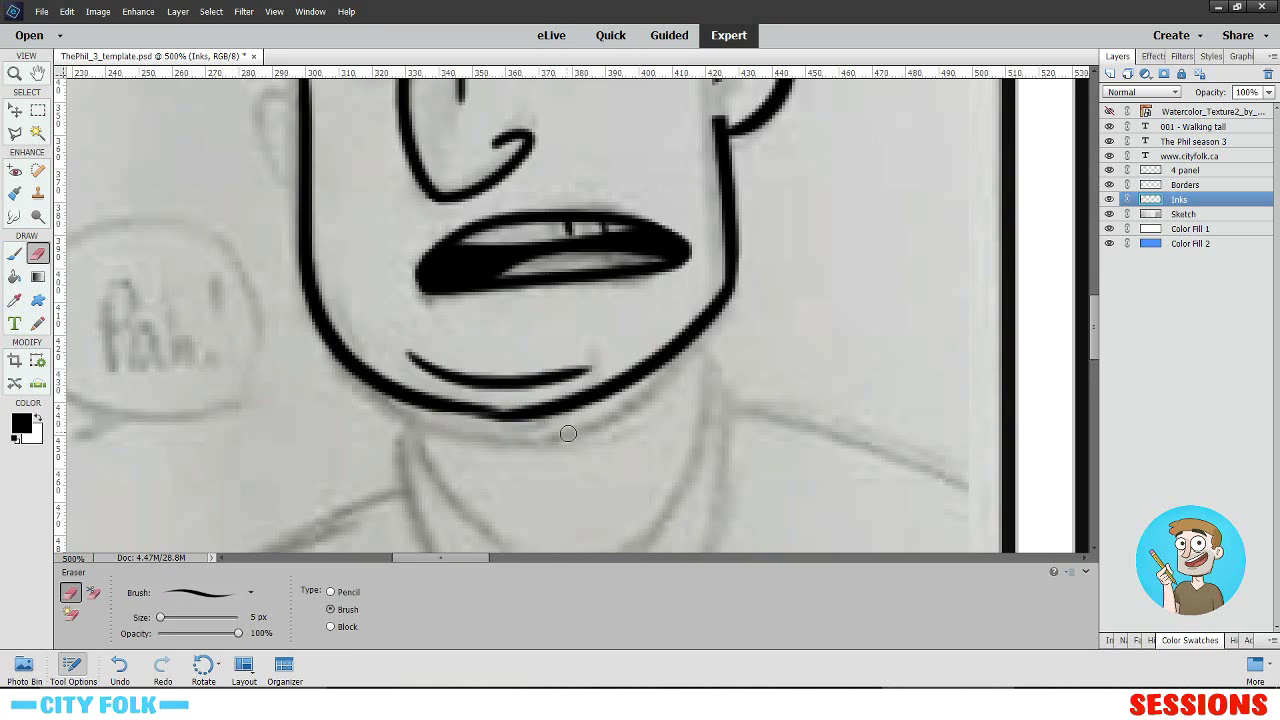
# - Look over the inked head alongside the uninked sketches in the second and third panels
pyautogui.hotkey('ctrl', '-')
pyautogui.hotkey('ctrl', '-')
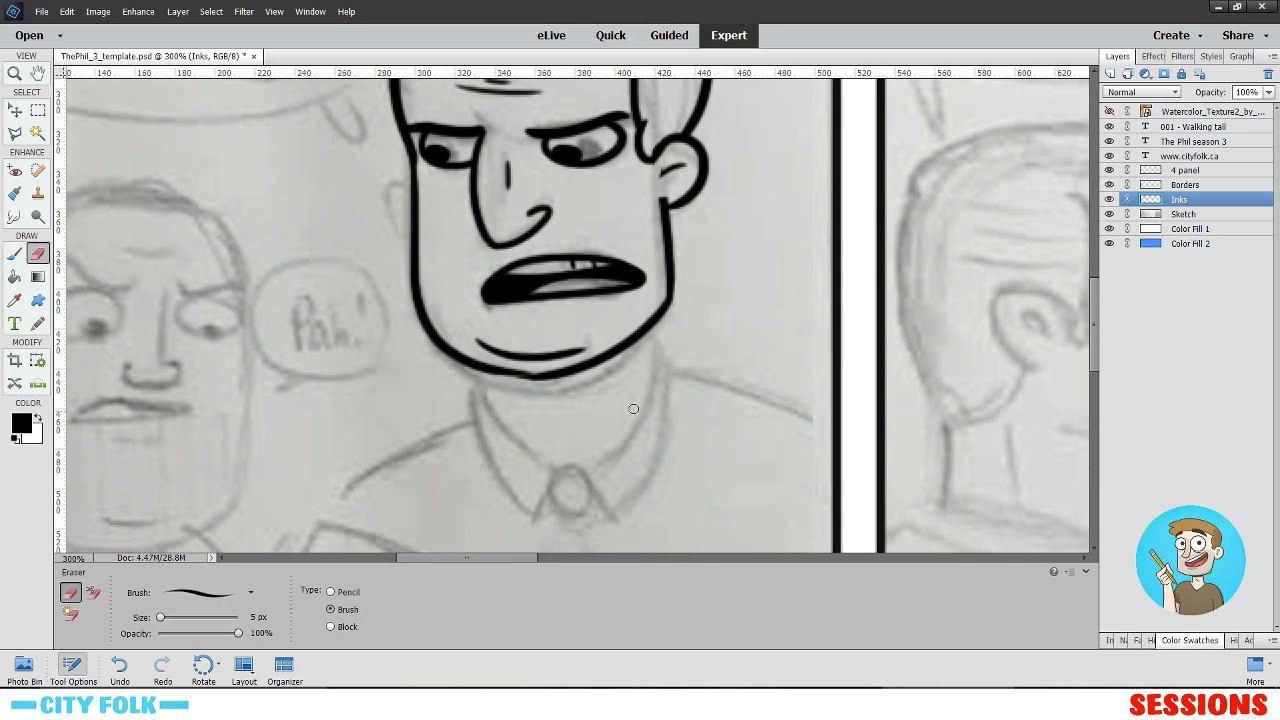
pyautogui.moveTo(945, 328)
pyautogui.mouseDown()
pyautogui.moveTo(520, 352)
pyautogui.moveTo(402, 276)
pyautogui.mouseUp()
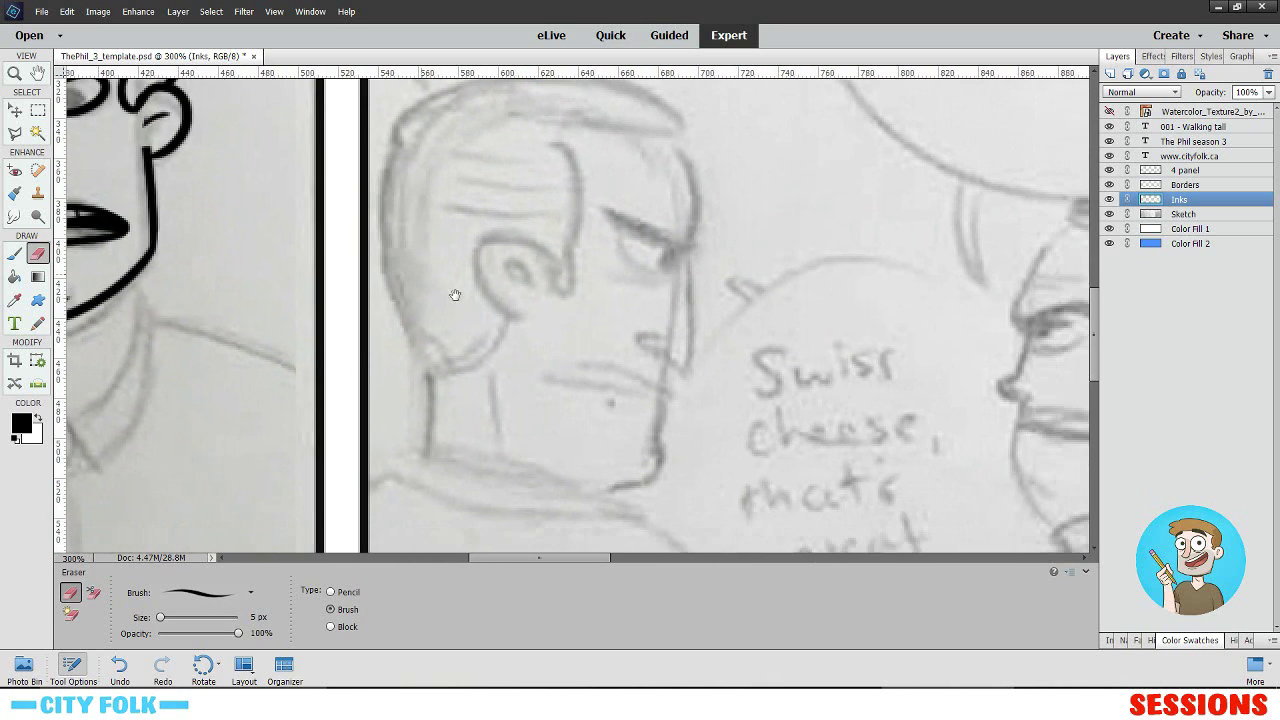
pyautogui.moveTo(908, 358)
pyautogui.mouseDown()
pyautogui.moveTo(668, 240)
pyautogui.moveTo(438, 257)
pyautogui.mouseUp()
pyautogui.moveTo(674, 289); pyautogui.dragTo(556, 291)
pyautogui.hotkey('ctrl', '-')
pyautogui.hotkey('ctrl', '-')
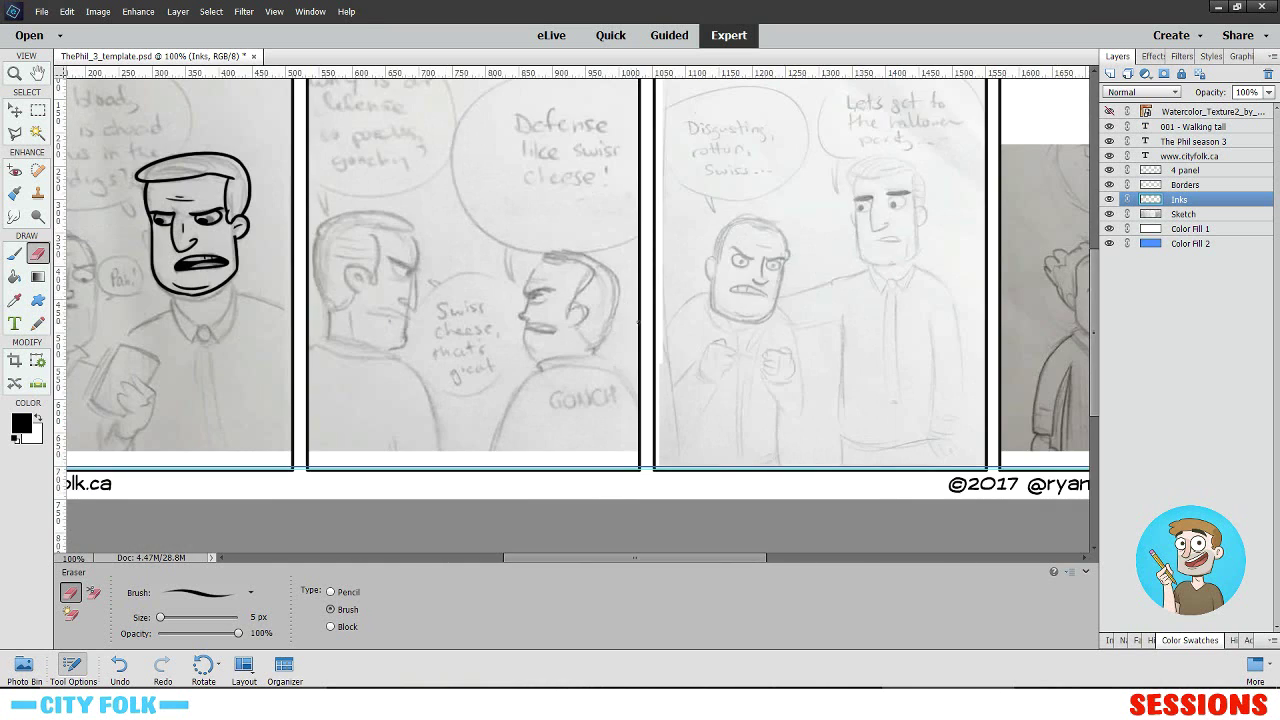
pyautogui.moveTo(466, 289)
pyautogui.mouseDown()
pyautogui.moveTo(522, 297)
pyautogui.moveTo(734, 274)
pyautogui.mouseUp()
pyautogui.moveTo(443, 308); pyautogui.dragTo(808, 316)
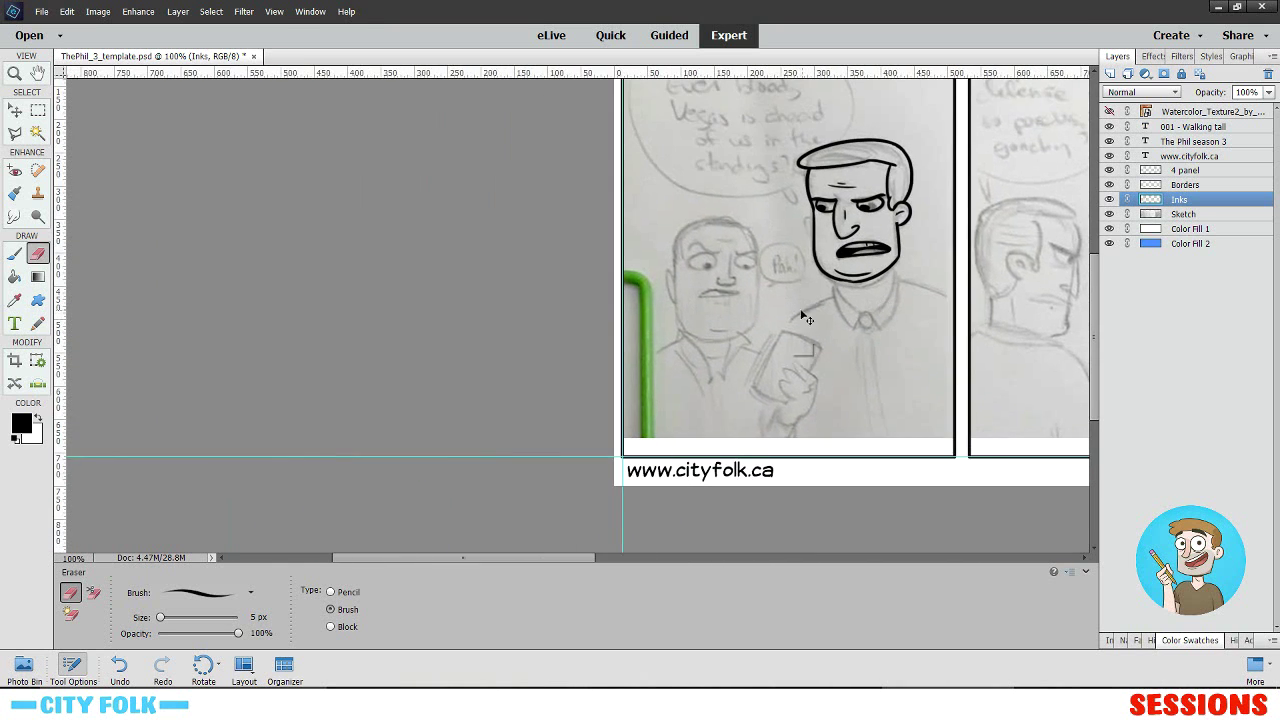
# - Ink the shorter man's nose in the first panel with a long bridge line curving into a rounded, hooked tip
pyautogui.hotkey('ctrl', '+')
pyautogui.hotkey('ctrl', '+')
pyautogui.moveTo(897, 286); pyautogui.dragTo(423, 354)
pyautogui.hotkey('ctrl', '+')
pyautogui.press('b')
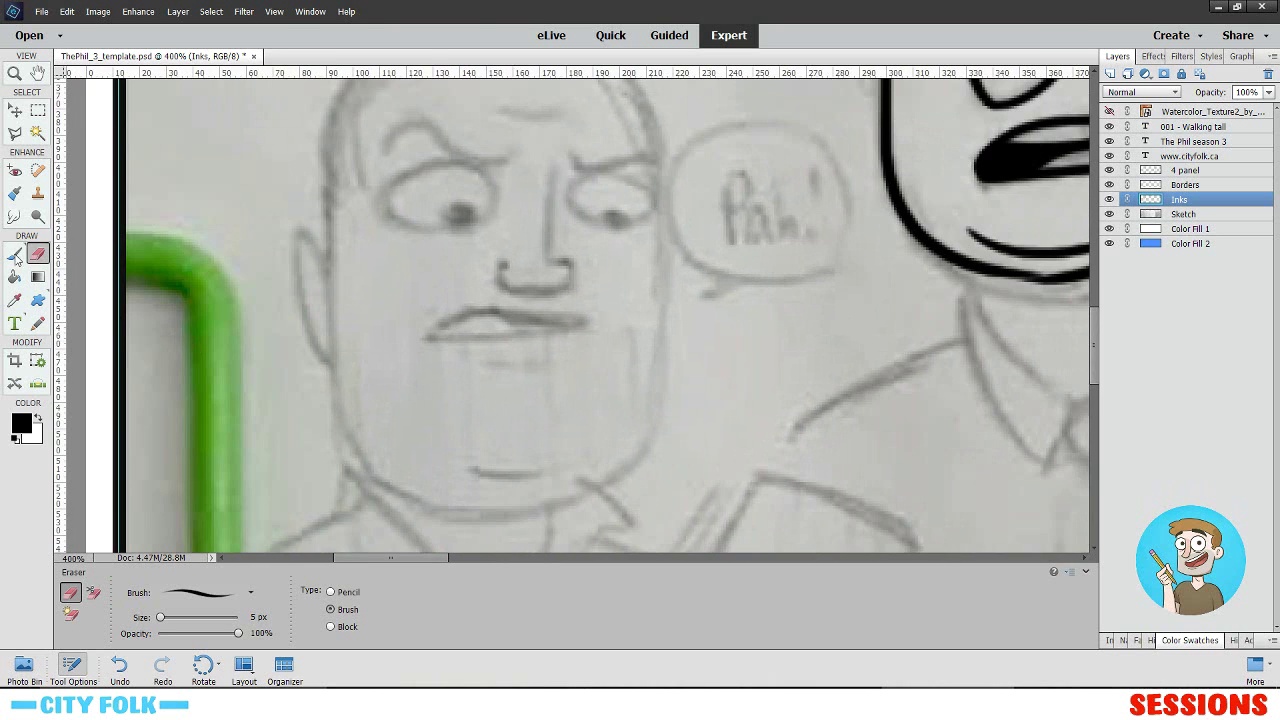
pyautogui.scroll(2, 586, 223)
pyautogui.moveTo(561, 229); pyautogui.dragTo(566, 309)
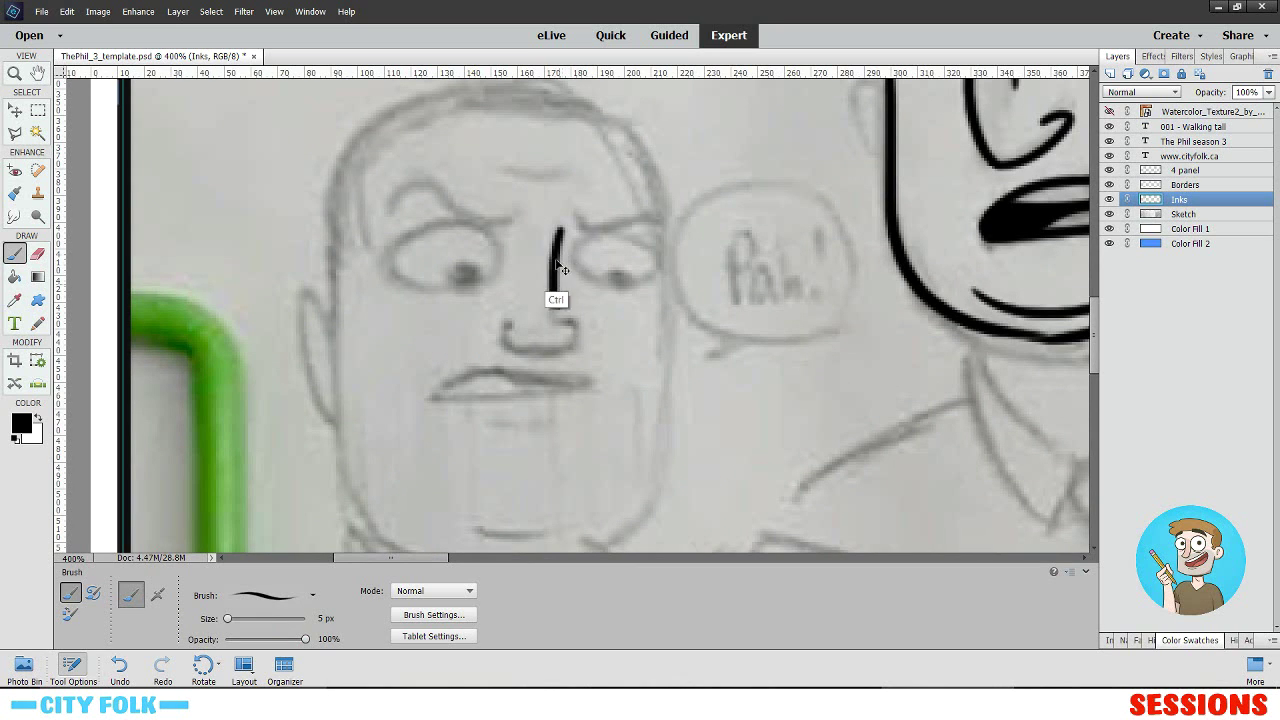
pyautogui.hotkey('ctrl', 'z')
pyautogui.moveTo(566, 236)
pyautogui.mouseDown()
pyautogui.moveTo(484, 320)
pyautogui.moveTo(523, 340)
pyautogui.moveTo(557, 318)
pyautogui.moveTo(530, 348)
pyautogui.moveTo(551, 318)
pyautogui.moveTo(514, 341)
pyautogui.moveTo(529, 326)
pyautogui.moveTo(442, 308)
pyautogui.moveTo(488, 348)
pyautogui.moveTo(523, 309)
pyautogui.moveTo(501, 340)
pyautogui.moveTo(520, 378)
pyautogui.mouseUp()
pyautogui.hotkey('ctrl', 'z')
pyautogui.hotkey('ctrl', 'z')
# - Ink oval outlines for both of the shorter man's eyes and fill a black pupil low in each one
pyautogui.hotkey('ctrl', 'z')
pyautogui.hotkey('ctrl', 'z')
pyautogui.hotkey('ctrl', 'z')
pyautogui.hotkey('ctrl', 'z')
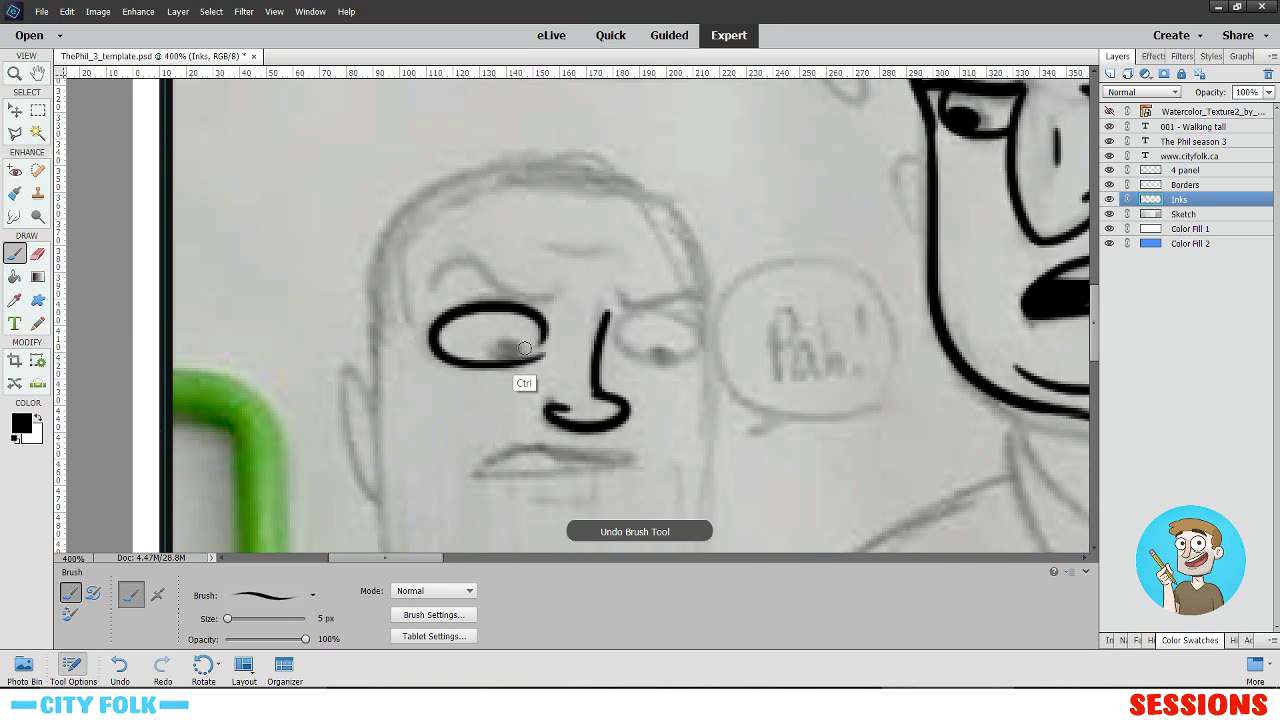
pyautogui.hotkey('ctrl', 'z')
pyautogui.moveTo(545, 335)
pyautogui.mouseDown()
pyautogui.moveTo(440, 316)
pyautogui.moveTo(511, 323)
pyautogui.mouseUp()
pyautogui.moveTo(677, 356); pyautogui.dragTo(659, 334)
pyautogui.hotkey('ctrl', 'z')
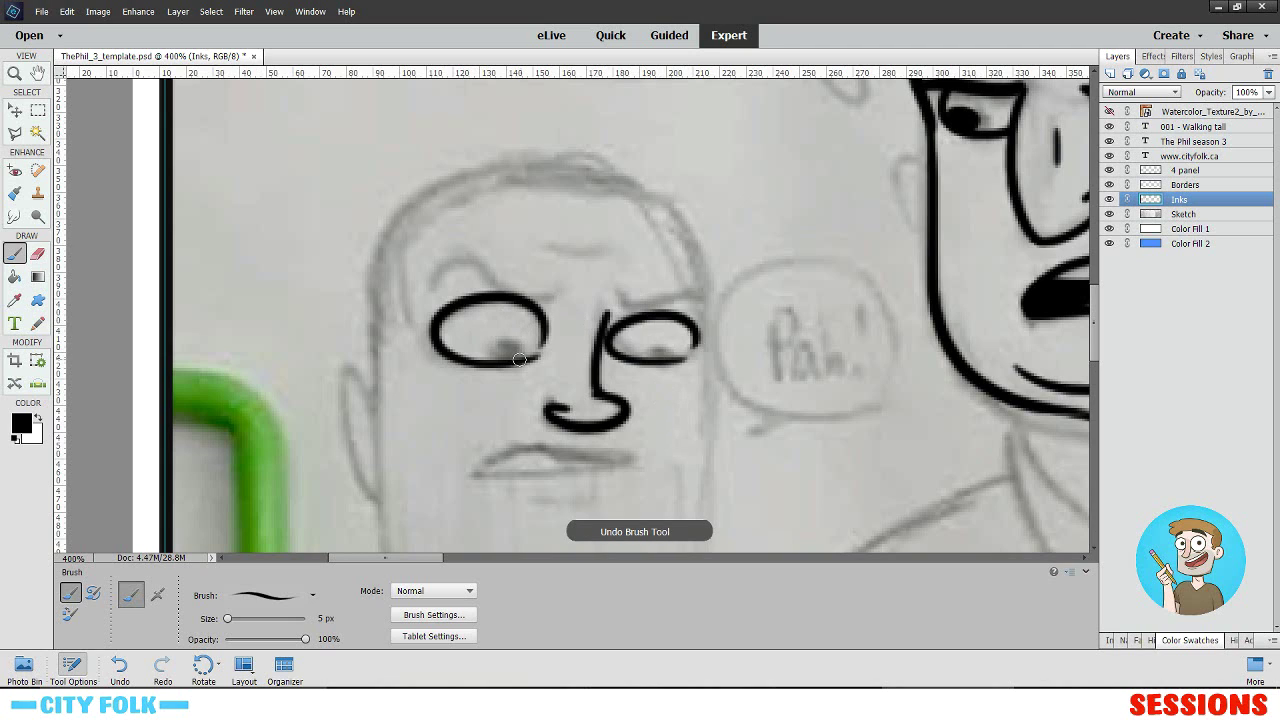
pyautogui.moveTo(519, 359); pyautogui.dragTo(518, 354)
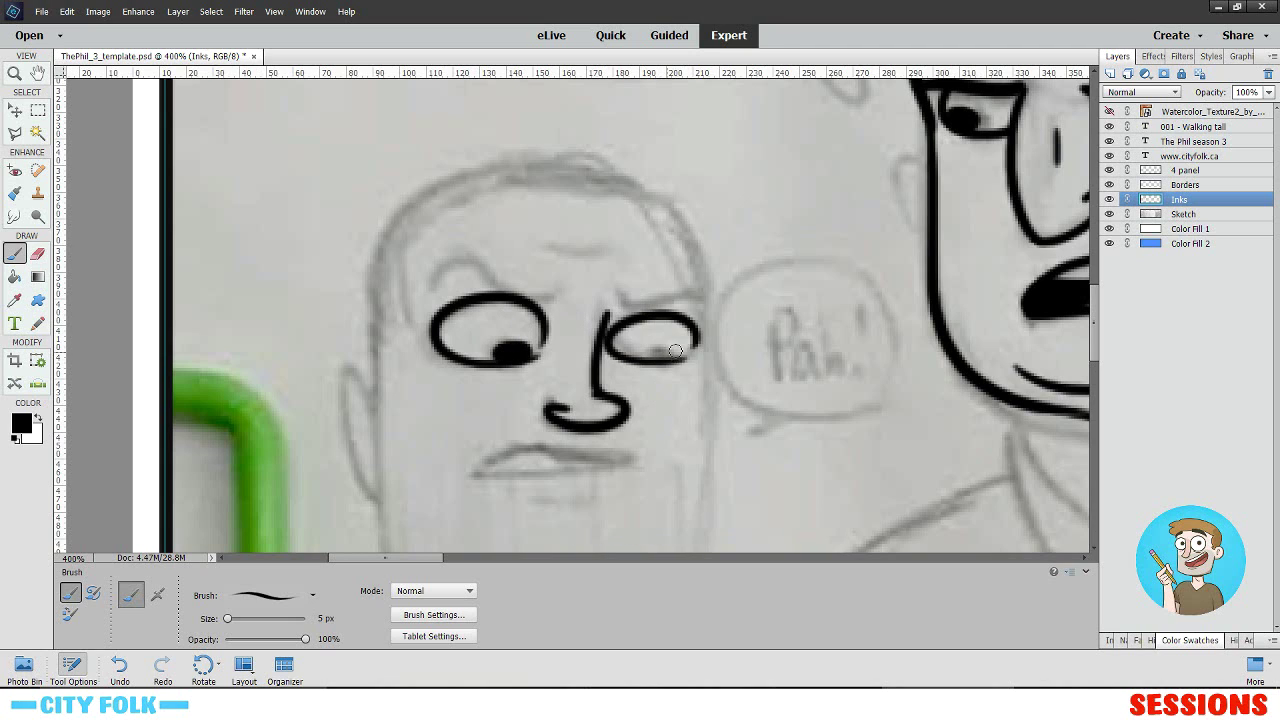
pyautogui.moveTo(676, 351); pyautogui.dragTo(665, 352)
# - Ink the shorter man's mouth as a flat line under an arched upper lip, with a short crease line beneath it
pyautogui.moveTo(687, 415); pyautogui.dragTo(605, 253)
pyautogui.moveTo(560, 297)
pyautogui.mouseDown()
pyautogui.moveTo(358, 291)
pyautogui.moveTo(390, 302)
pyautogui.mouseUp()
pyautogui.hotkey('ctrl', 'z')
pyautogui.hotkey('ctrl', 'z')
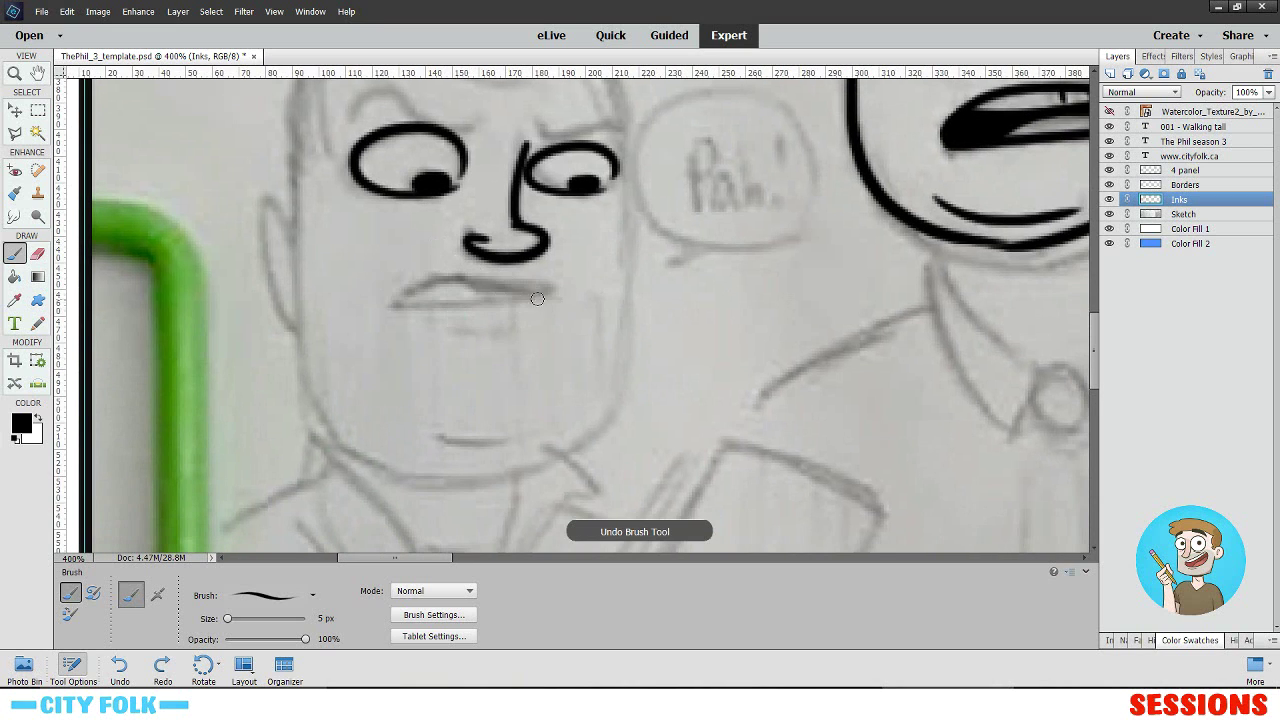
pyautogui.moveTo(565, 306); pyautogui.dragTo(370, 309)
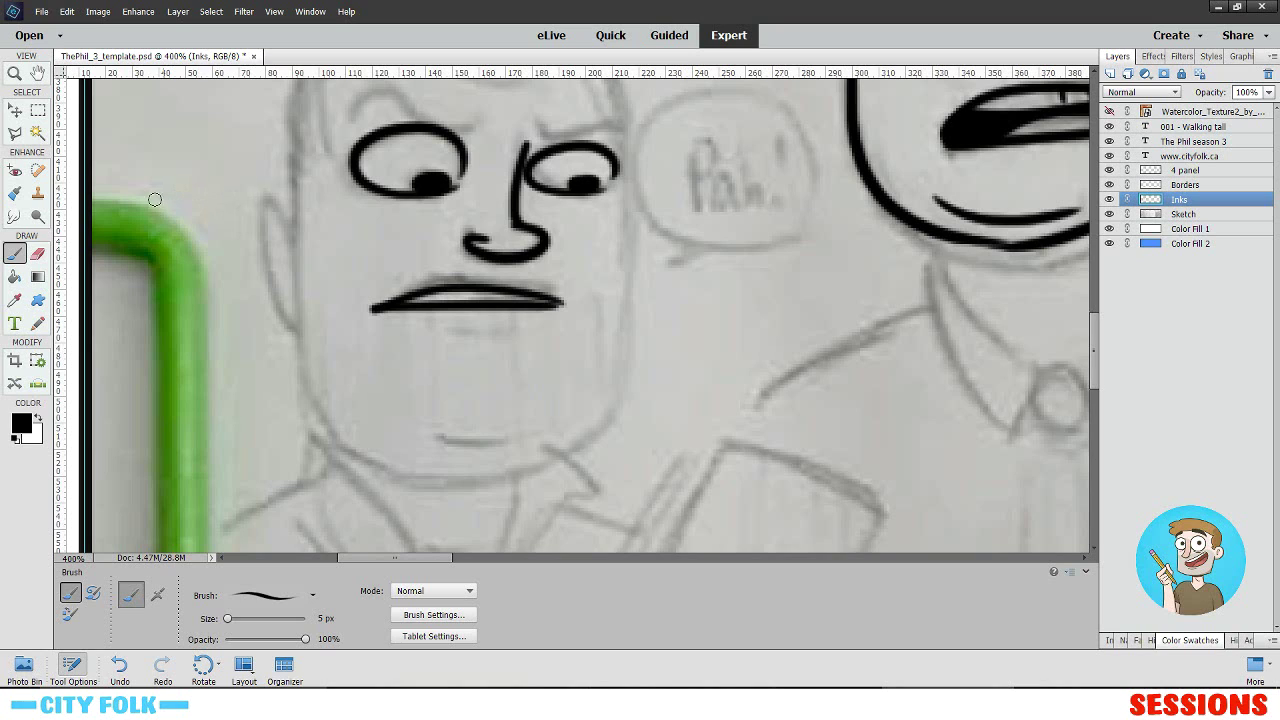
pyautogui.moveTo(451, 336); pyautogui.dragTo(533, 334)
# - Ink the shorter man's eyebrows, one arched high over the larger eye and one slanting down toward the nose bridge
pyautogui.scroll(3, 620, 300)
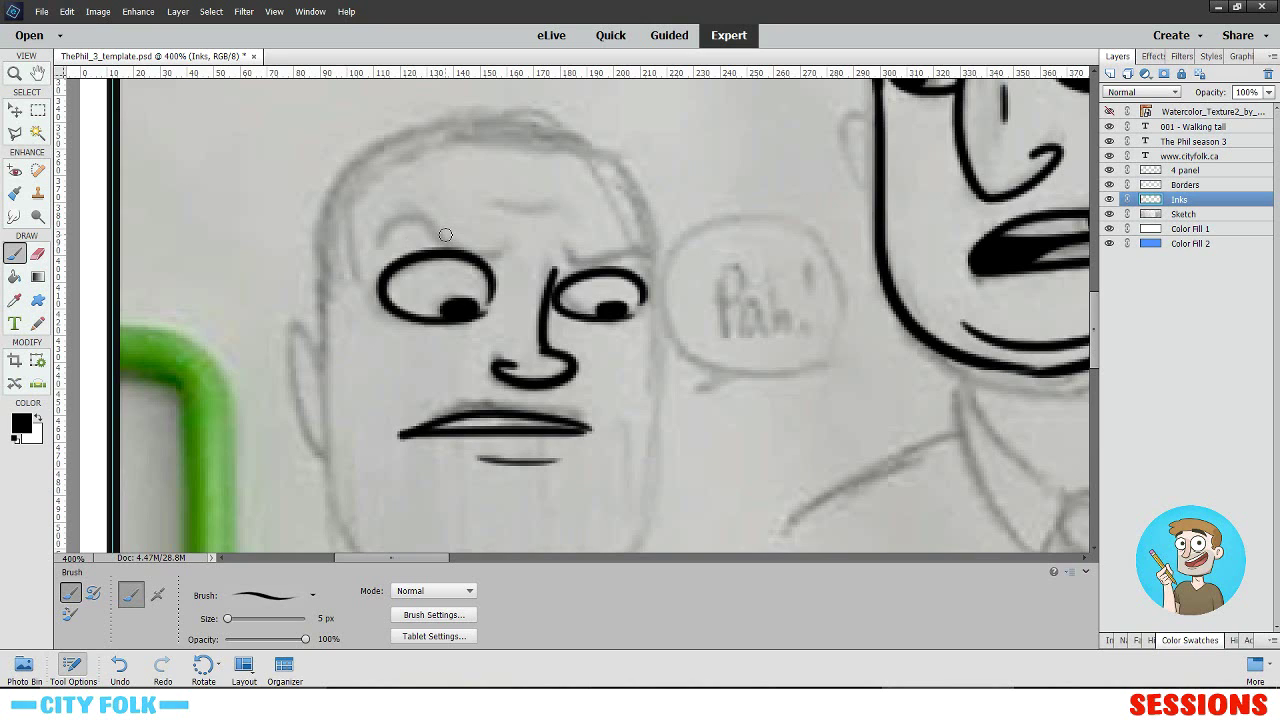
pyautogui.moveTo(372, 211); pyautogui.dragTo(515, 257)
pyautogui.hotkey('ctrl', 'z')
pyautogui.hotkey('ctrl', 'y')
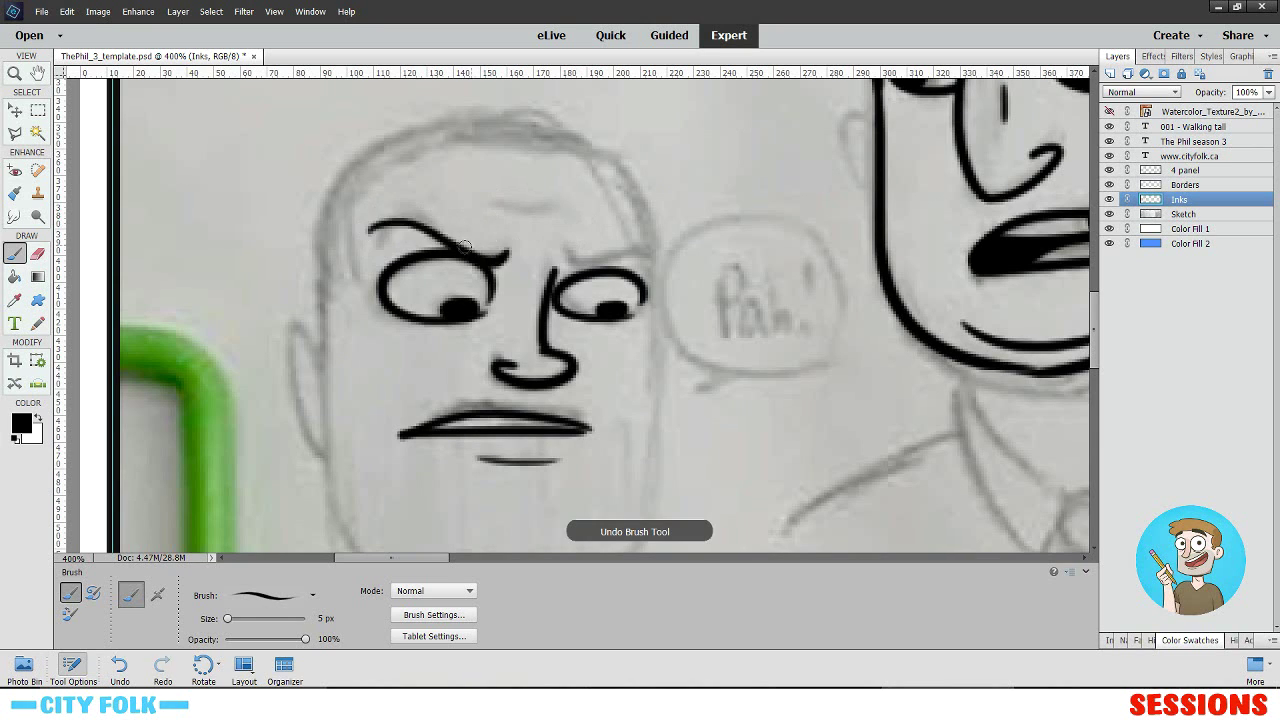
pyautogui.hotkey('ctrl', 'z')
pyautogui.moveTo(367, 230); pyautogui.dragTo(500, 250)
pyautogui.moveTo(655, 253)
pyautogui.mouseDown()
pyautogui.moveTo(605, 260)
pyautogui.moveTo(554, 264)
pyautogui.mouseUp()
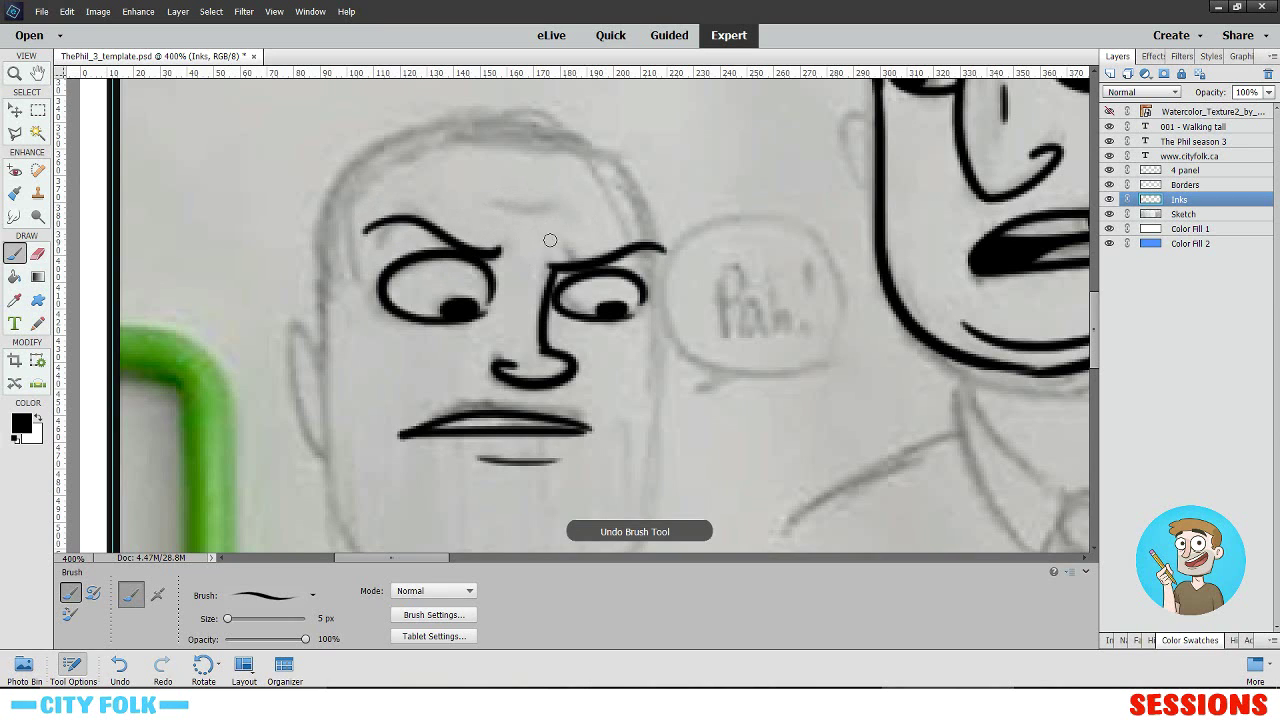
# - Redraw the shorter man's eyebrow over the smaller eye, sweeping from an upturned outer end down to the nose bridge
pyautogui.hotkey('ctrl', 'z')
pyautogui.moveTo(651, 250); pyautogui.dragTo(558, 262)
pyautogui.hotkey('ctrl', 'z')
pyautogui.moveTo(657, 251); pyautogui.dragTo(557, 266)
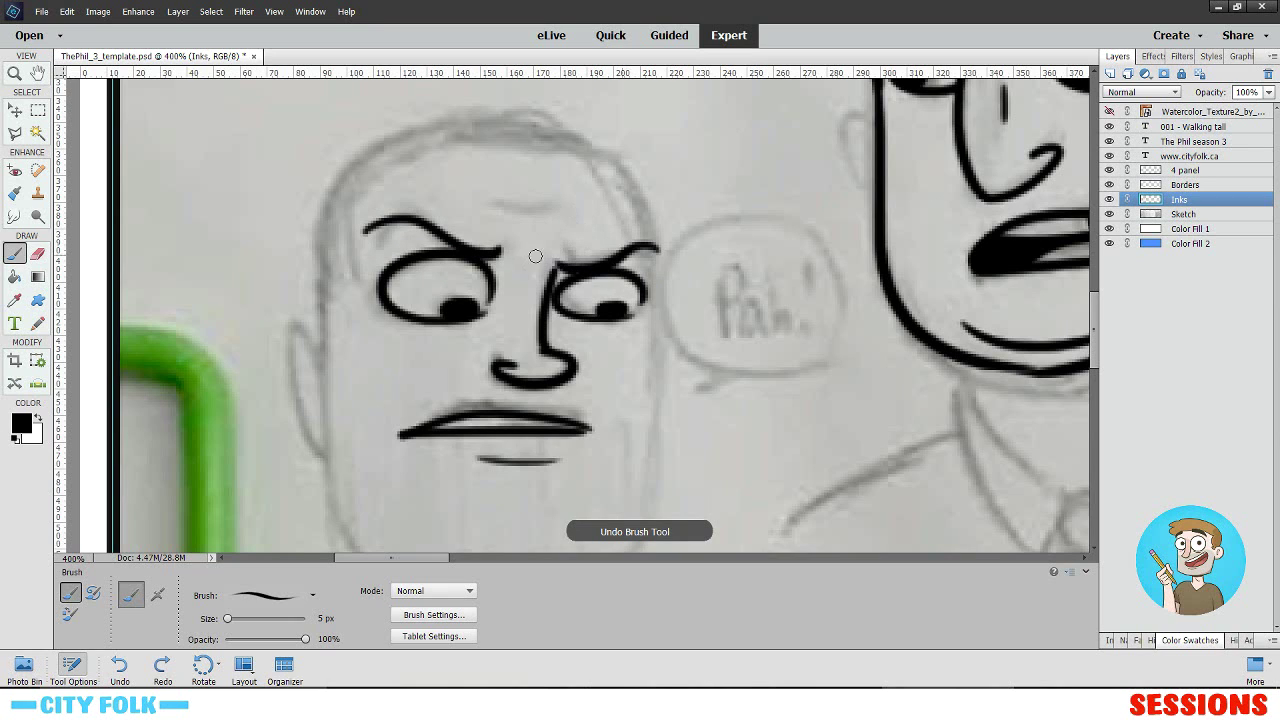
pyautogui.moveTo(510, 231)
pyautogui.mouseDown()
pyautogui.moveTo(500, 277)
pyautogui.moveTo(493, 214)
pyautogui.mouseUp()
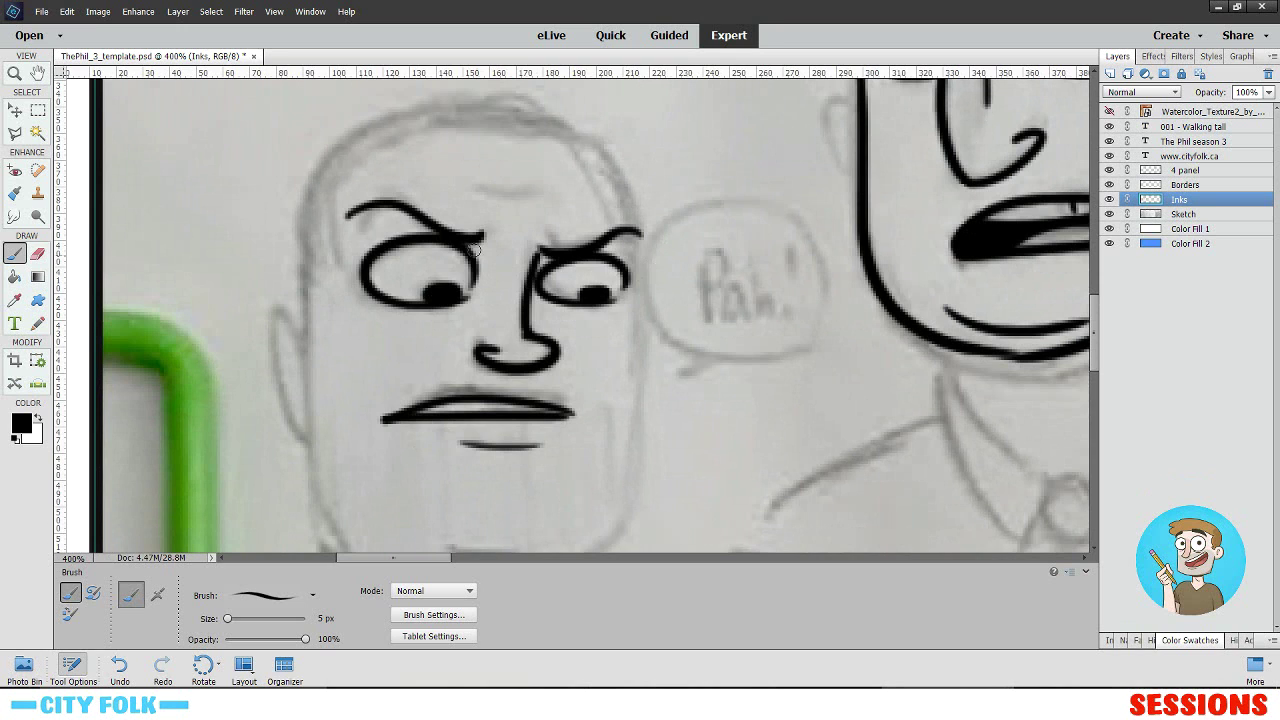
# - Ink the ear side of the shorter man's face as a long line curving inward at the jaw
pyautogui.hscroll(-1, 463, 288)
pyautogui.scroll(-3, 463, 288)
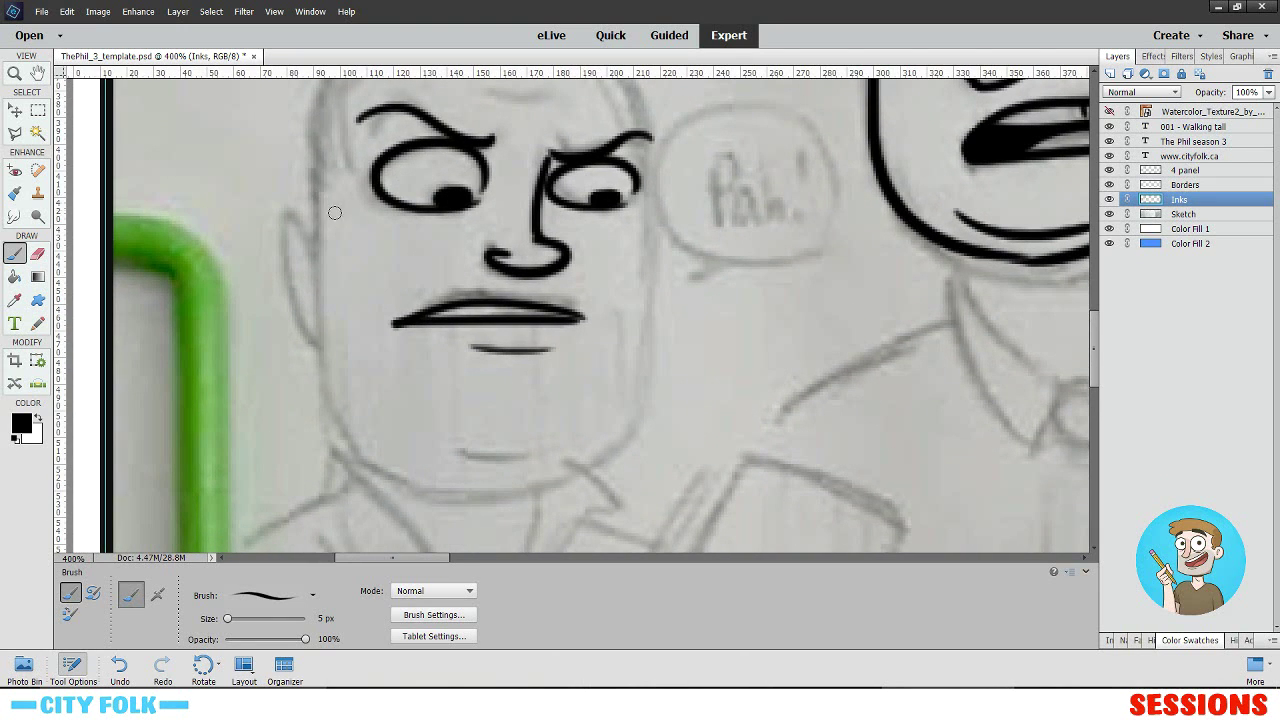
pyautogui.moveTo(318, 178); pyautogui.dragTo(338, 432)
pyautogui.hotkey('ctrl', 'z')
pyautogui.moveTo(325, 195); pyautogui.dragTo(346, 432)
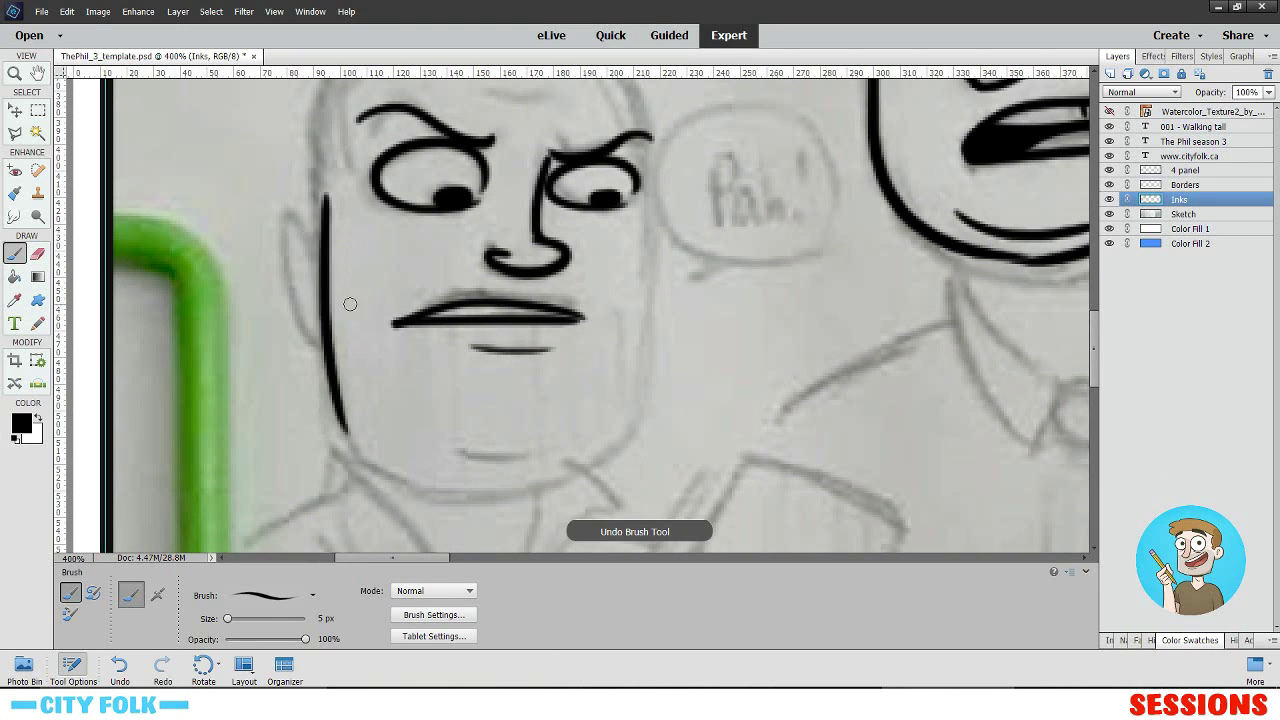
pyautogui.hotkey('ctrl', 'z')
pyautogui.moveTo(330, 180); pyautogui.dragTo(318, 420)
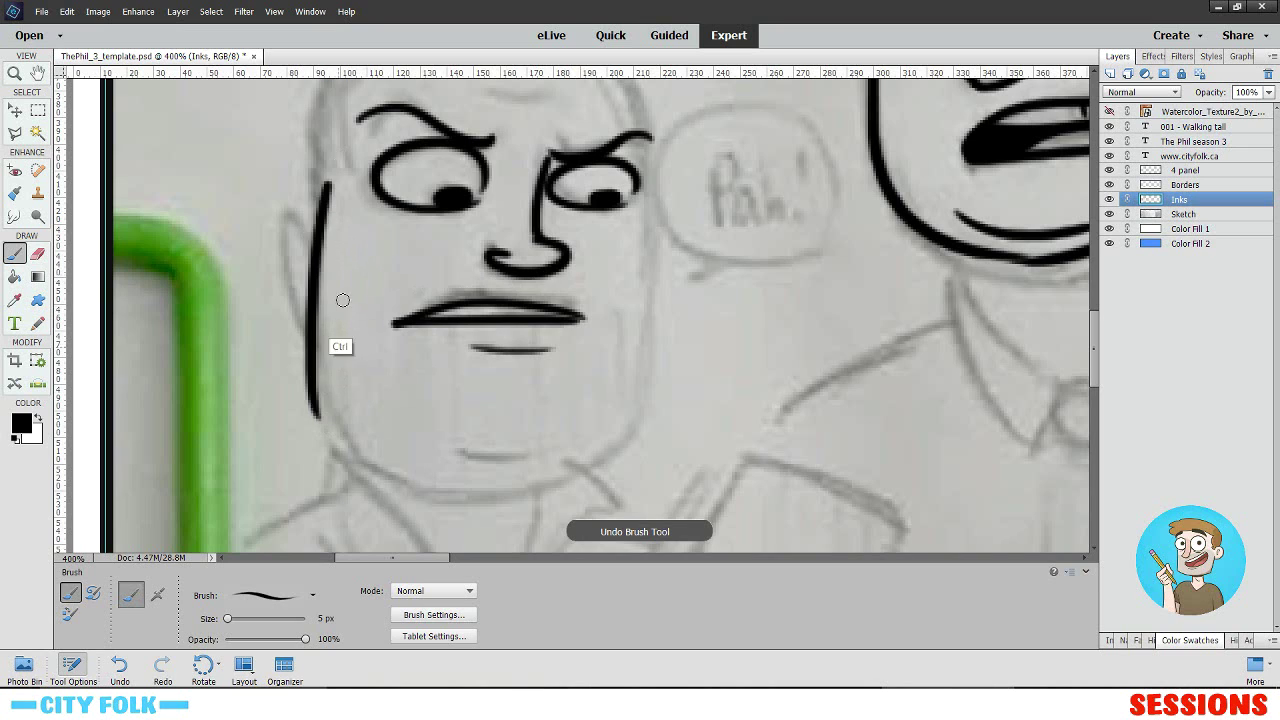
pyautogui.hotkey('ctrl', 'z')
pyautogui.moveTo(318, 212); pyautogui.dragTo(348, 440)
pyautogui.hotkey('ctrl', 'z')
pyautogui.moveTo(318, 212)
pyautogui.mouseDown()
pyautogui.moveTo(314, 314)
pyautogui.moveTo(360, 393)
pyautogui.moveTo(335, 420)
pyautogui.moveTo(345, 430)
pyautogui.moveTo(726, 396)
pyautogui.mouseUp()
pyautogui.hotkey('ctrl', 'z')
# - Ink the shorter man's chin as a shallow curve running from the inked jaw corner across to the opposite side
pyautogui.moveTo(338, 442); pyautogui.dragTo(664, 435)
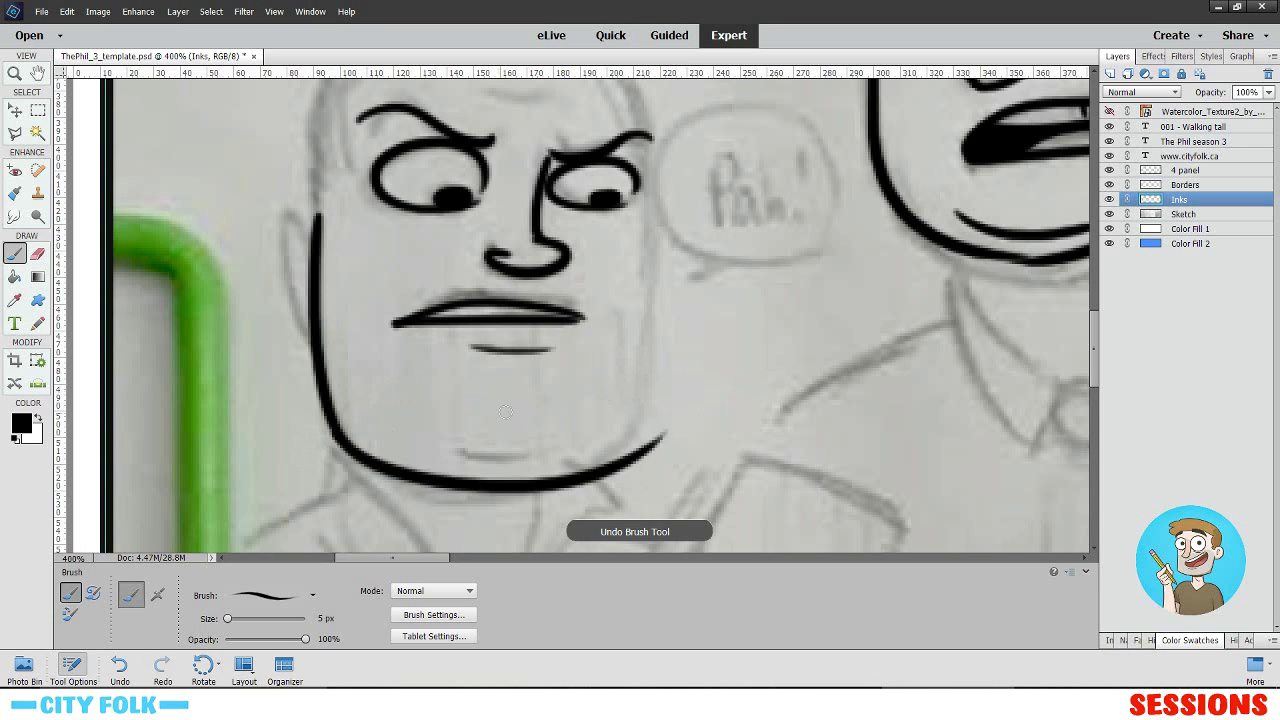
pyautogui.hotkey('ctrl', 'z')
pyautogui.moveTo(340, 438); pyautogui.dragTo(657, 421)
pyautogui.hotkey('ctrl', 'z')
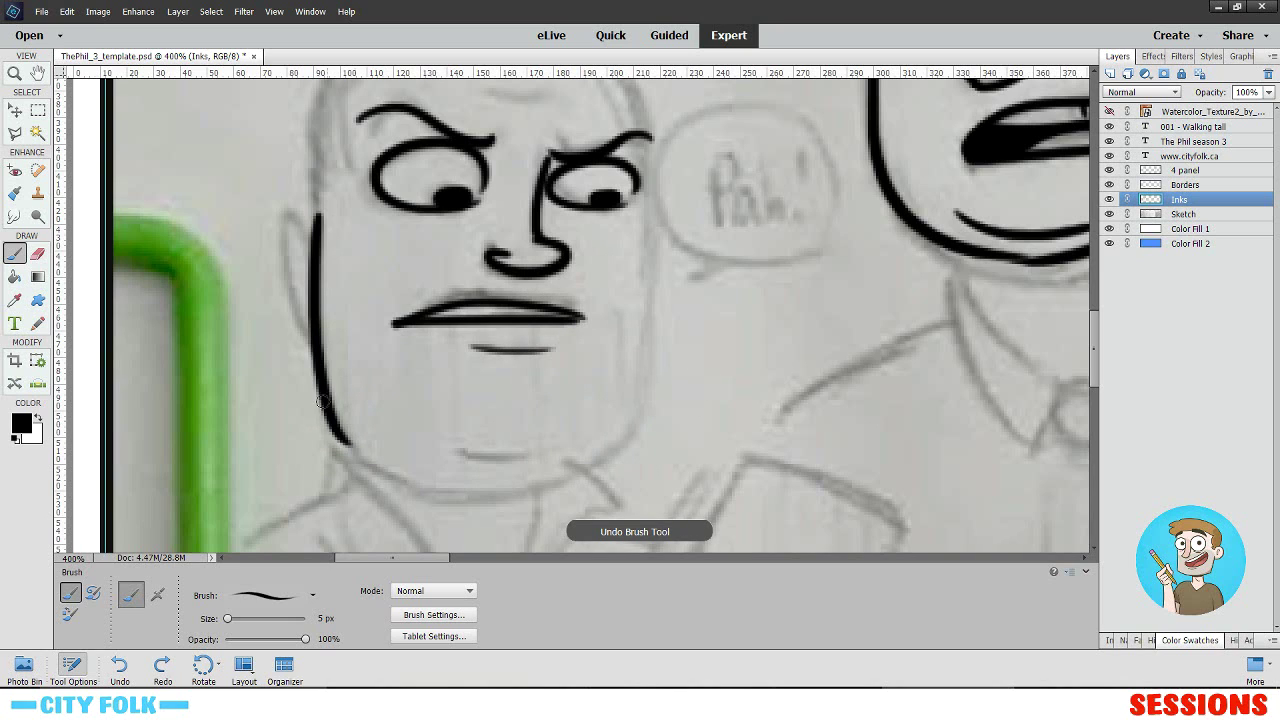
pyautogui.moveTo(340, 432); pyautogui.dragTo(670, 416)
# - Ink the far side of the shorter man's face from the eyebrow's outer end down past the chin line
pyautogui.moveTo(648, 205); pyautogui.dragTo(549, 492)
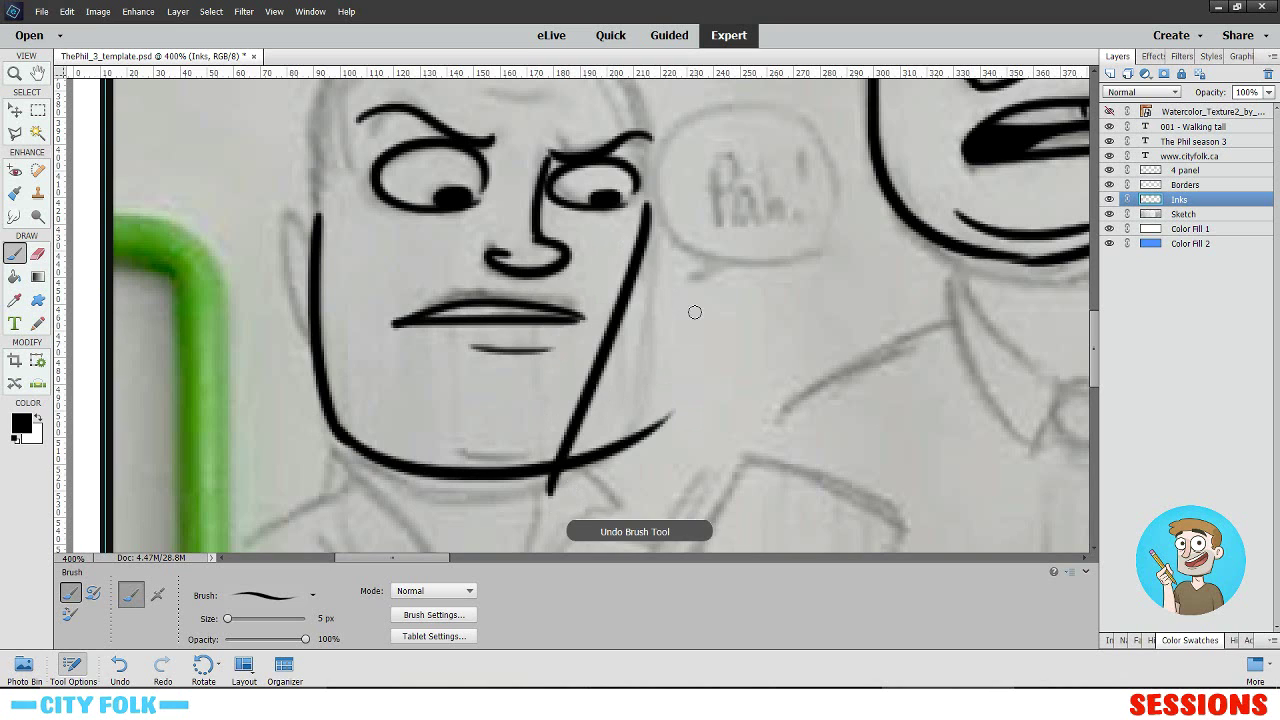
pyautogui.hotkey('ctrl', 'z')
pyautogui.moveTo(645, 208); pyautogui.dragTo(644, 515)
pyautogui.hotkey('ctrl', 'z')
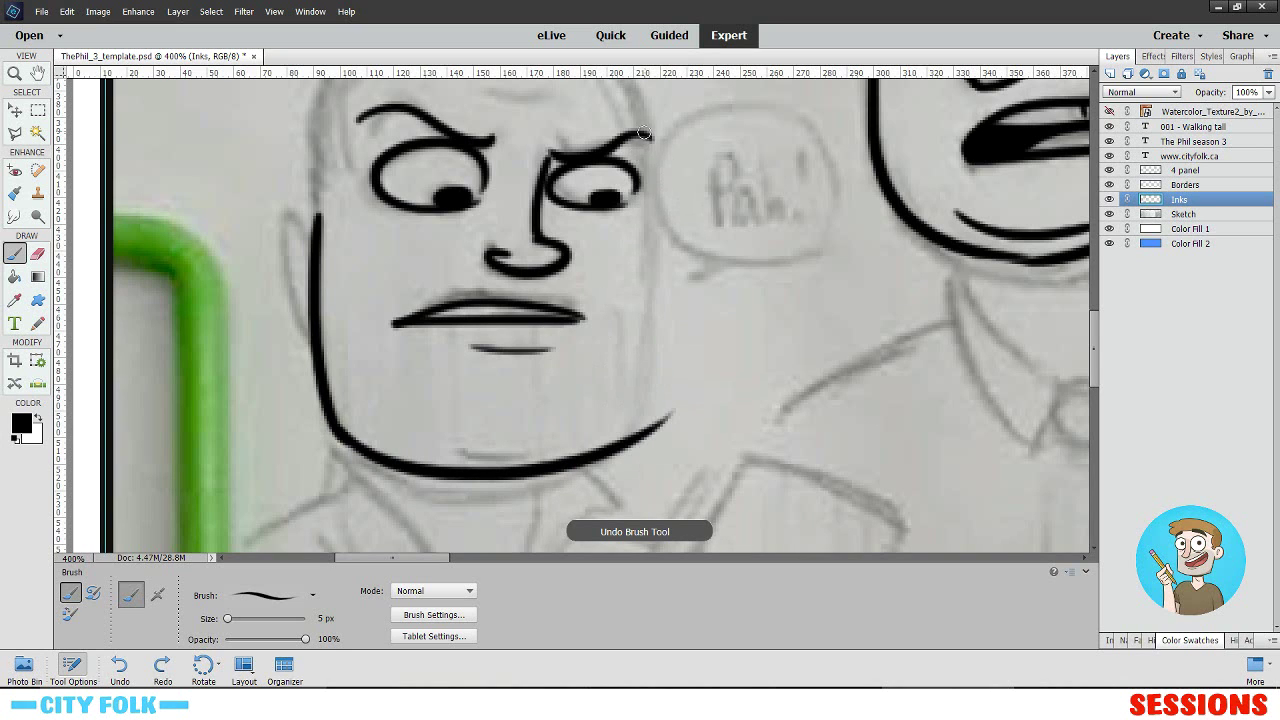
pyautogui.moveTo(648, 135); pyautogui.dragTo(606, 518)
# - Ink the top of the shorter man's head as one rounded arc joining both sides of his face
pyautogui.moveTo(523, 212); pyautogui.dragTo(535, 373)
pyautogui.moveTo(663, 312)
pyautogui.mouseDown()
pyautogui.moveTo(260, 252)
pyautogui.moveTo(223, 294)
pyautogui.mouseUp()
pyautogui.hotkey('ctrl', 'z')
pyautogui.moveTo(332, 387); pyautogui.dragTo(727, 342)
pyautogui.hotkey('ctrl', 'z')
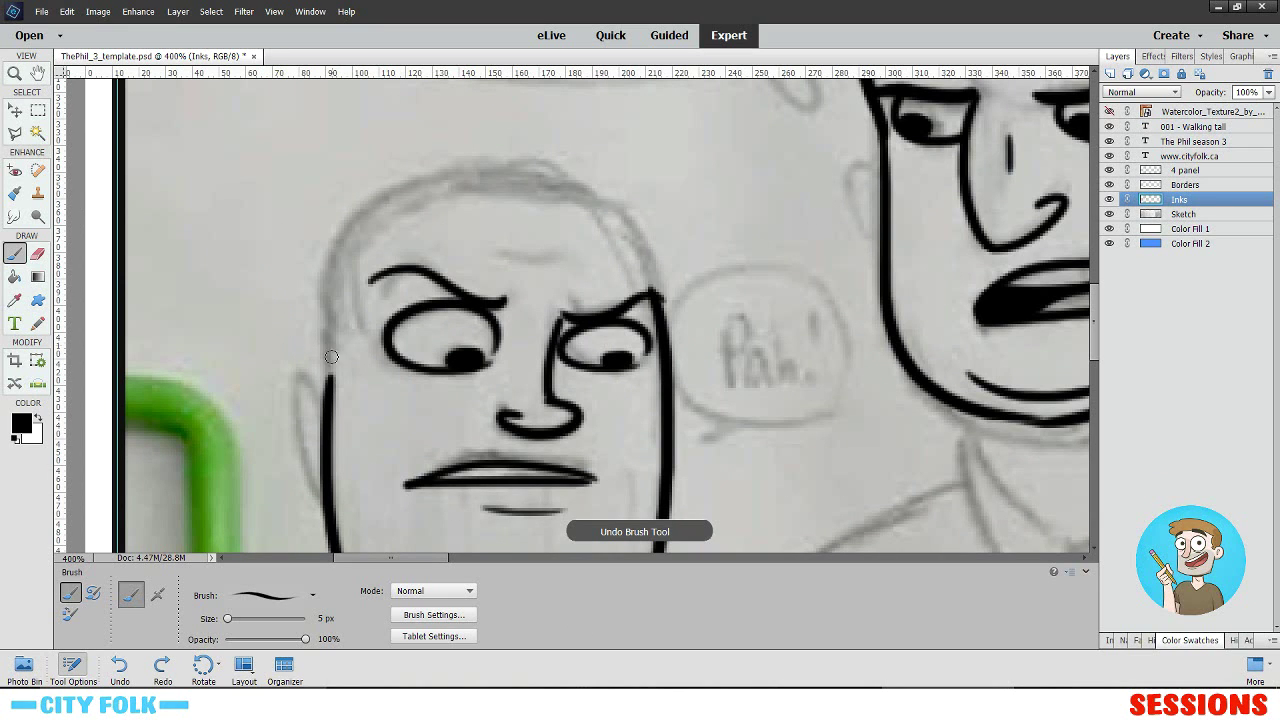
pyautogui.moveTo(327, 385)
pyautogui.mouseDown()
pyautogui.moveTo(326, 268)
pyautogui.moveTo(672, 328)
pyautogui.mouseUp()
pyautogui.hotkey('ctrl', 'z')
pyautogui.moveTo(328, 381); pyautogui.dragTo(685, 331)
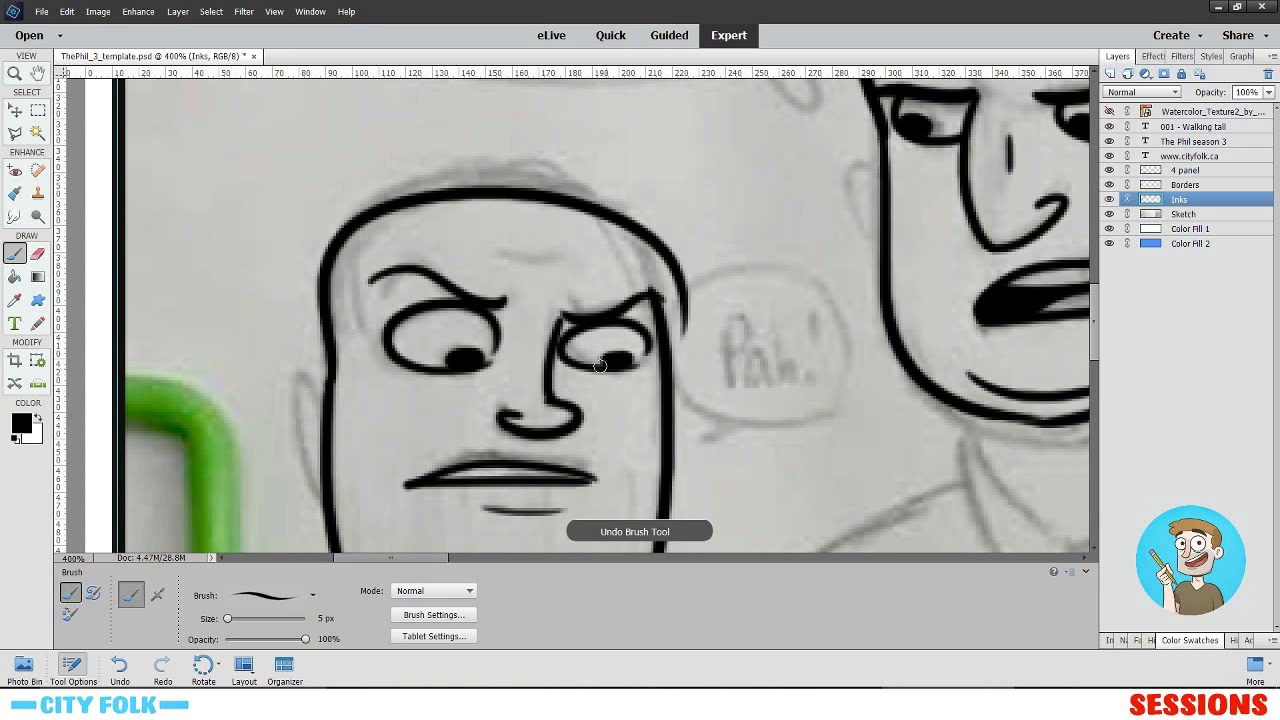
pyautogui.hotkey('ctrl', 'z')
pyautogui.moveTo(322, 388)
pyautogui.mouseDown()
pyautogui.moveTo(478, 192)
pyautogui.moveTo(672, 345)
pyautogui.mouseUp()
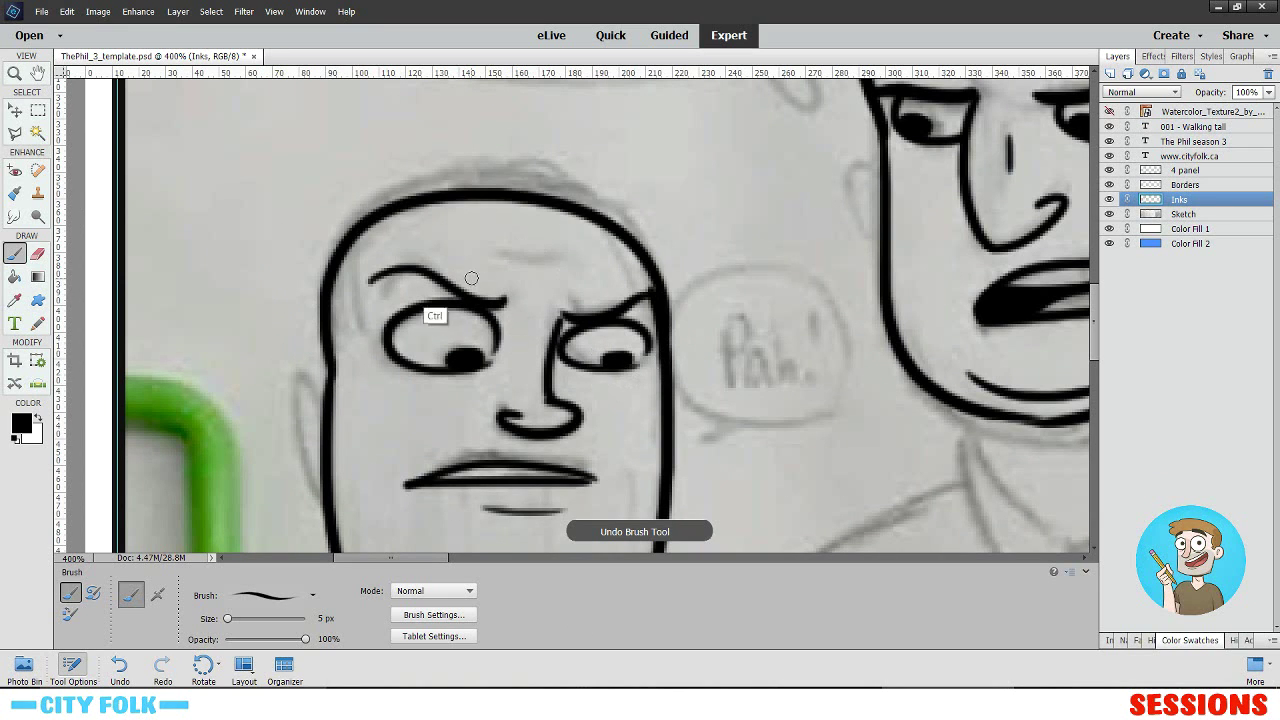
pyautogui.hotkey('ctrl', 'z')
pyautogui.moveTo(324, 388); pyautogui.dragTo(672, 345)
pyautogui.hotkey('ctrl', 'z')
pyautogui.moveTo(324, 385)
pyautogui.mouseDown()
pyautogui.moveTo(527, 178)
pyautogui.moveTo(672, 345)
pyautogui.mouseUp()
pyautogui.hotkey('ctrl', 'z')
pyautogui.moveTo(324, 370)
pyautogui.mouseDown()
pyautogui.moveTo(521, 176)
pyautogui.moveTo(672, 345)
pyautogui.mouseUp()
pyautogui.hotkey('ctrl', 'z')
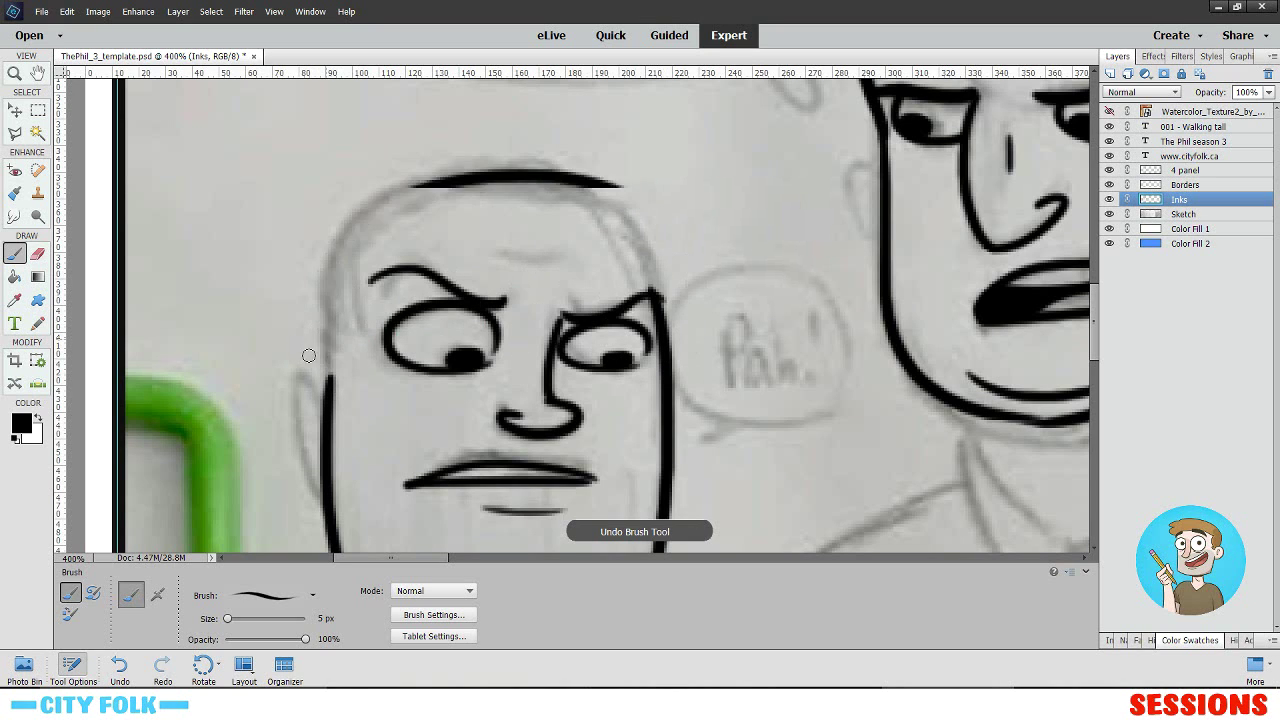
pyautogui.moveTo(330, 376)
pyautogui.mouseDown()
pyautogui.moveTo(385, 212)
pyautogui.moveTo(646, 383)
pyautogui.moveTo(670, 350)
pyautogui.mouseUp()
# - Erase the overlap where the shorter man's eyebrow and smaller eye meet the far edge of his face
pyautogui.moveTo(547, 296)
pyautogui.mouseDown()
pyautogui.moveTo(462, 249)
pyautogui.moveTo(297, 203)
pyautogui.mouseUp()
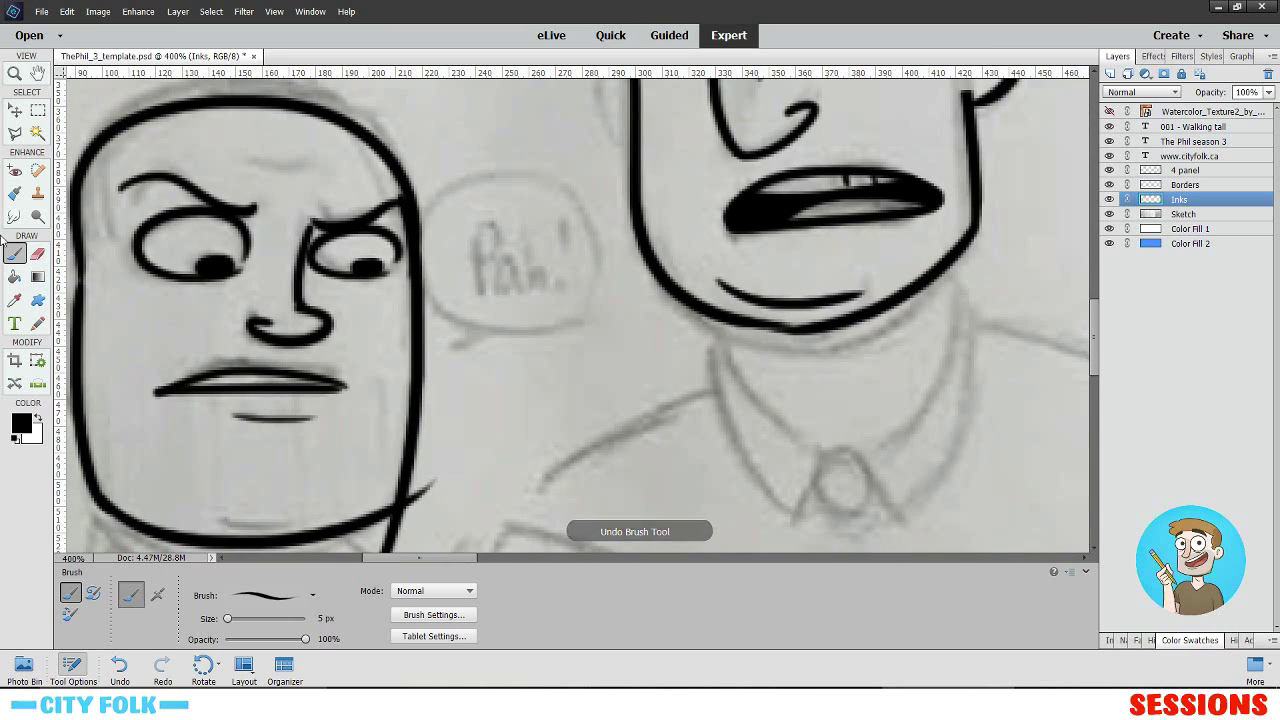
pyautogui.click(37, 253)
pyautogui.moveTo(405, 286)
pyautogui.mouseDown()
pyautogui.moveTo(395, 193)
pyautogui.moveTo(404, 284)
pyautogui.mouseUp()
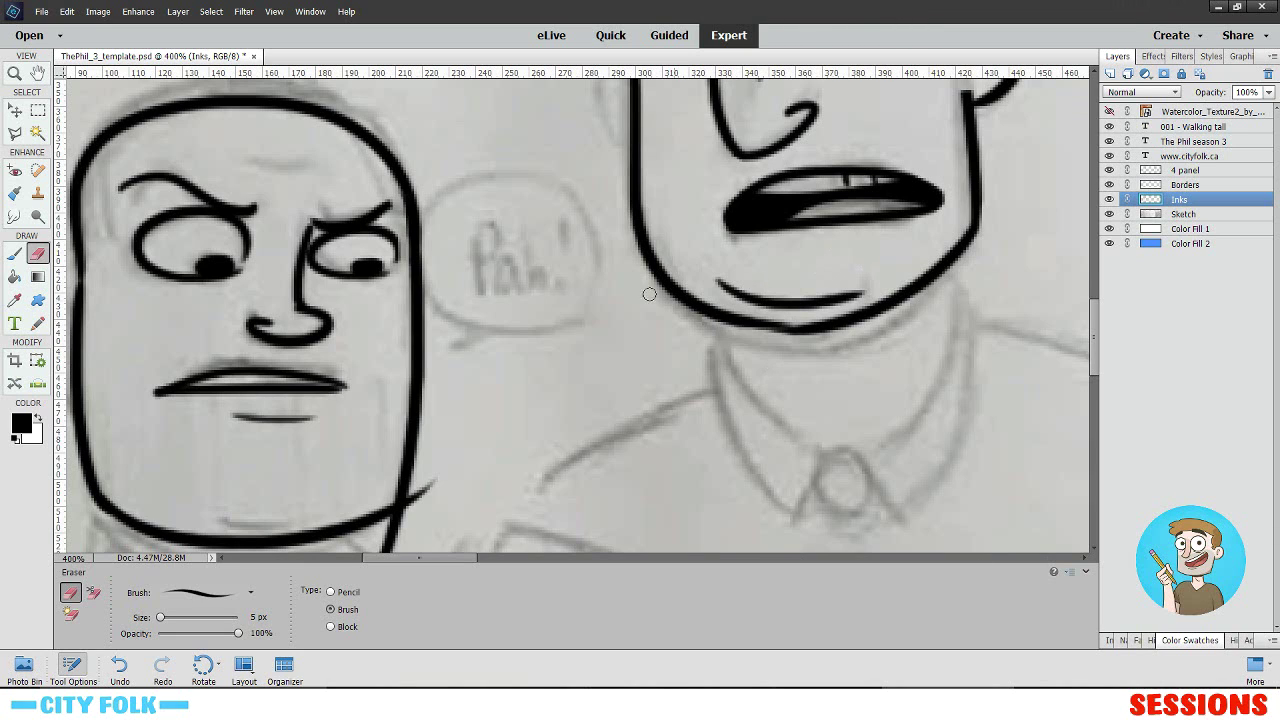
pyautogui.moveTo(216, 346); pyautogui.dragTo(404, 296)
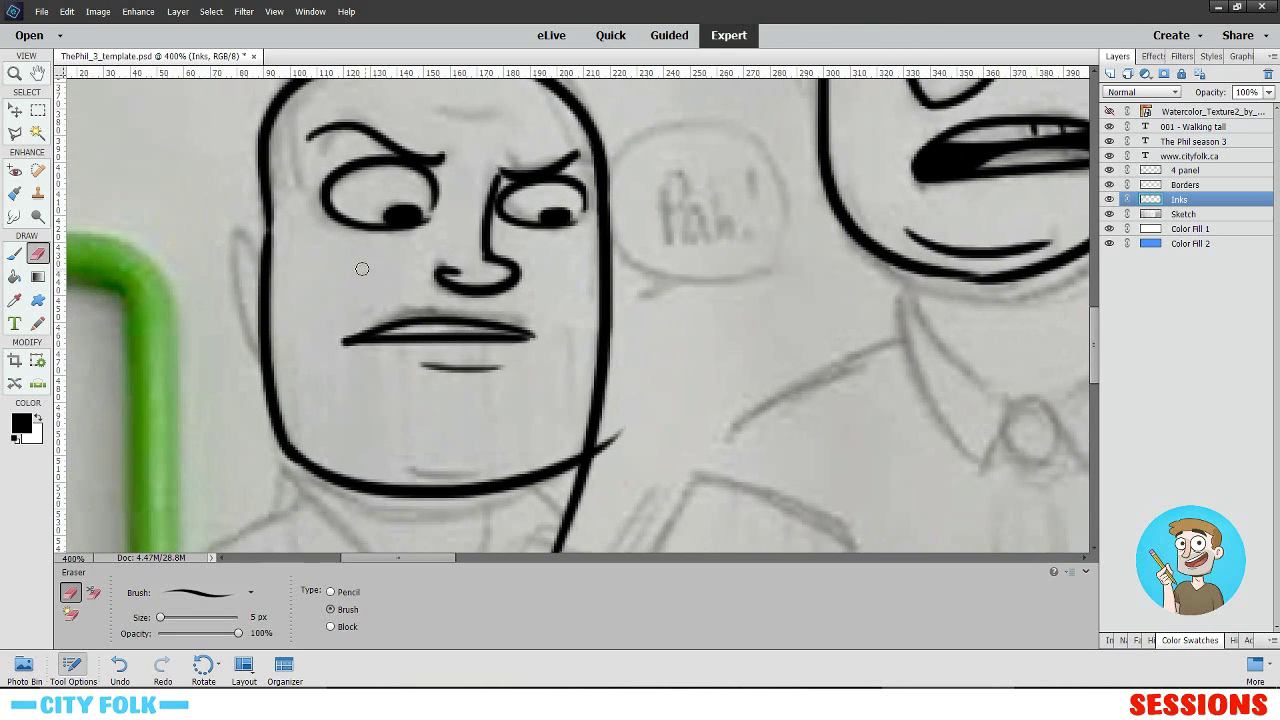
# - Ink the shorter man's ear as a narrow loop attached to the side of his face
pyautogui.click(16, 260)
pyautogui.moveTo(262, 317)
pyautogui.mouseDown()
pyautogui.moveTo(218, 216)
pyautogui.moveTo(260, 260)
pyautogui.moveTo(250, 219)
pyautogui.moveTo(266, 238)
pyautogui.mouseUp()
pyautogui.hotkey('ctrl', 'z')
pyautogui.moveTo(275, 226)
pyautogui.mouseDown()
pyautogui.moveTo(271, 294)
pyautogui.moveTo(250, 334)
pyautogui.moveTo(263, 222)
pyautogui.mouseUp()
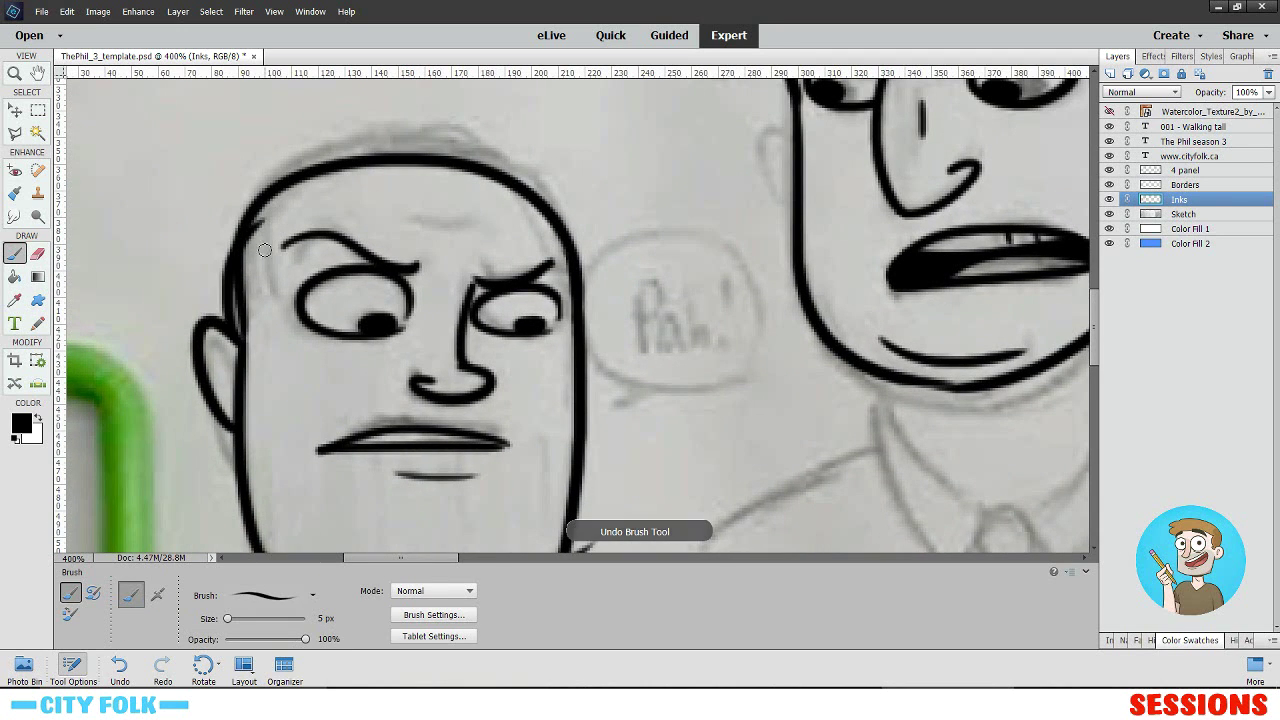
pyautogui.hotkey('ctrl', 'z')
pyautogui.hotkey('ctrl', 'z')
pyautogui.moveTo(246, 338); pyautogui.dragTo(258, 220)
pyautogui.hotkey('ctrl', 'z')
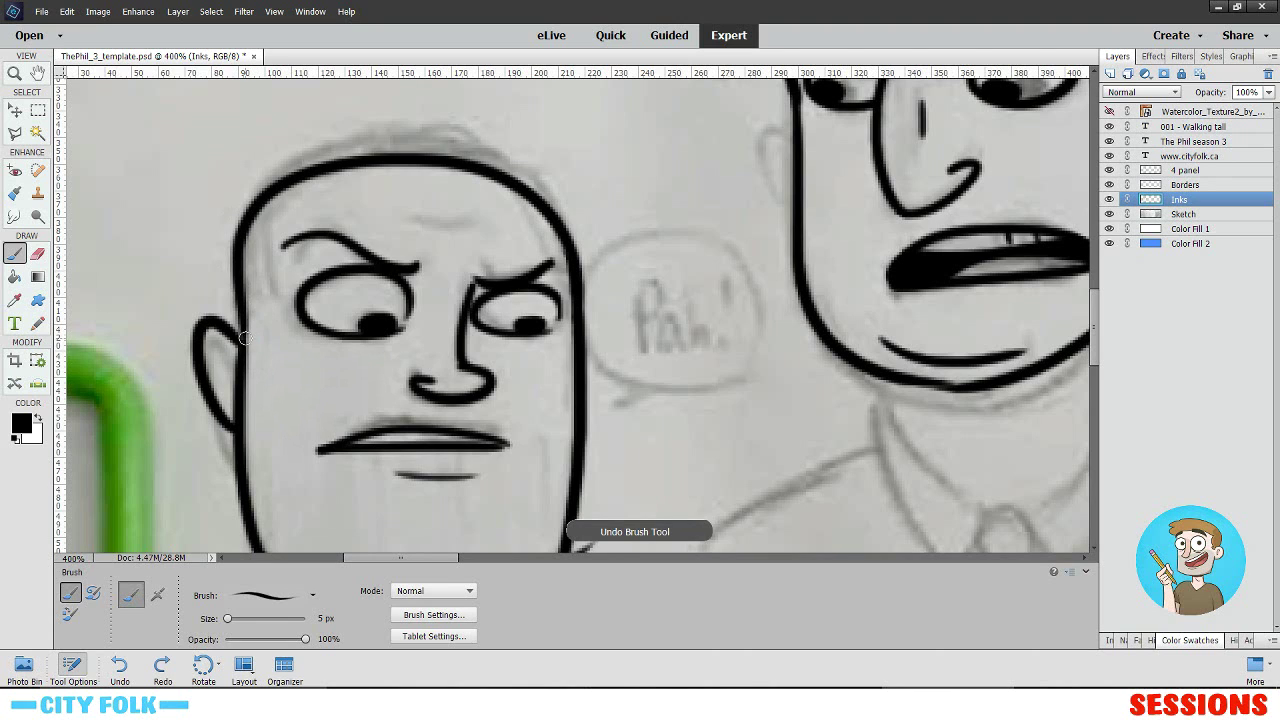
pyautogui.moveTo(246, 339); pyautogui.dragTo(283, 190)
pyautogui.hotkey('ctrl', 'z')
# - Ink a short, shallow crease across the shorter man's forehead above the eyebrows
pyautogui.moveTo(663, 283); pyautogui.dragTo(660, 257)
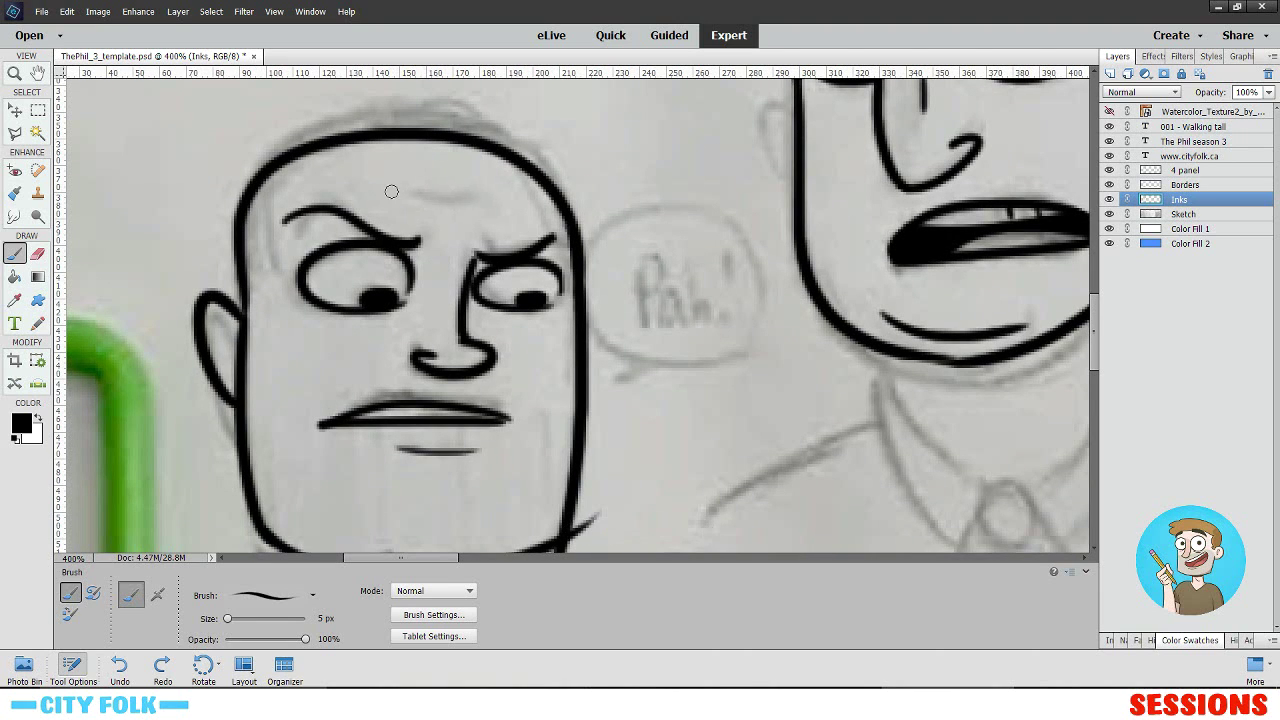
pyautogui.moveTo(398, 186); pyautogui.dragTo(521, 205)
pyautogui.hotkey('ctrl', 'z')
pyautogui.moveTo(400, 186); pyautogui.dragTo(498, 198)
pyautogui.moveTo(391, 263); pyautogui.dragTo(568, 230)
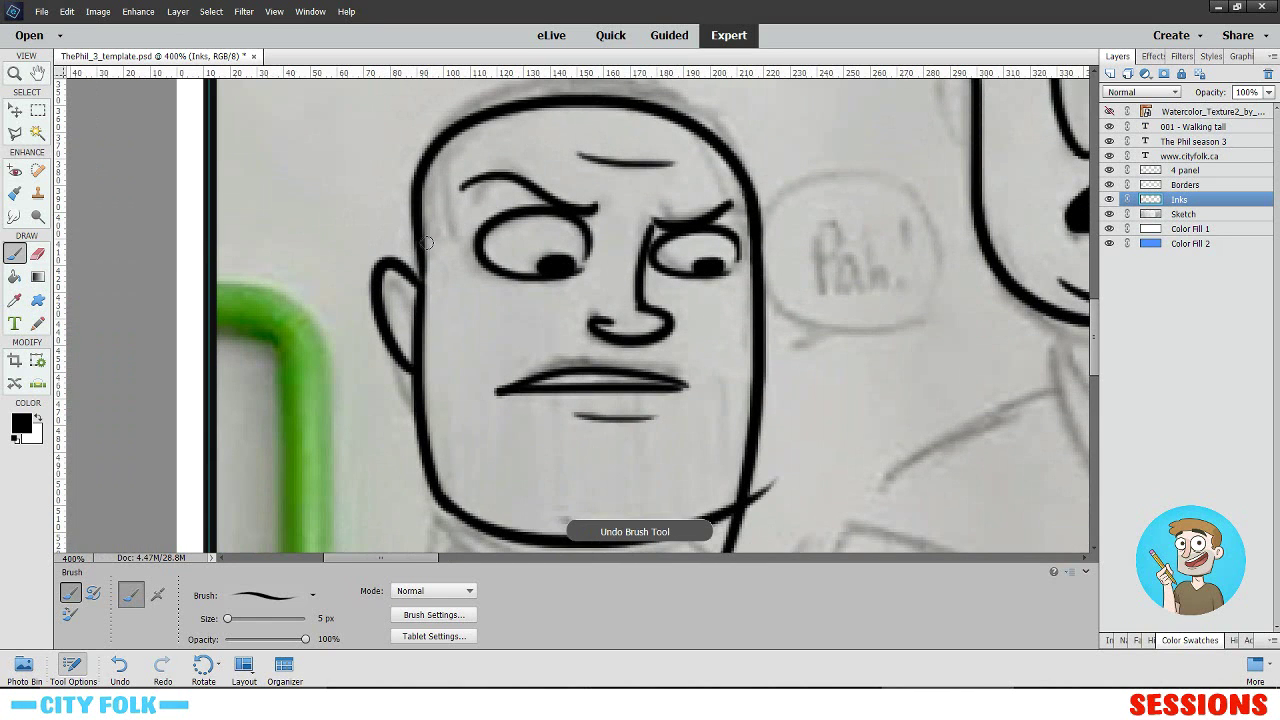
pyautogui.moveTo(403, 268); pyautogui.dragTo(417, 168)
pyautogui.hotkey('ctrl', 'z')
pyautogui.moveTo(399, 262)
pyautogui.mouseDown()
pyautogui.moveTo(422, 161)
pyautogui.moveTo(437, 250)
pyautogui.mouseUp()
pyautogui.hotkey('ctrl', 'z')
pyautogui.moveTo(350, 325); pyautogui.dragTo(440, 166)
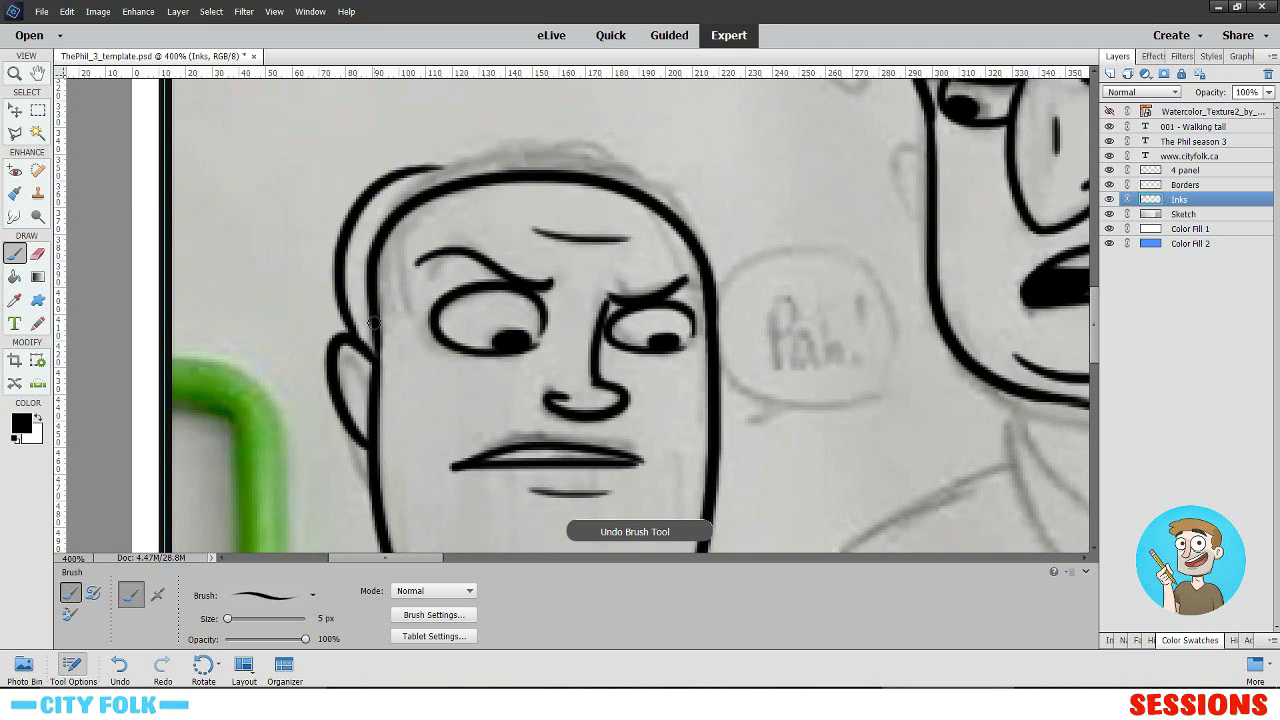
pyautogui.hotkey('ctrl', 'z')
pyautogui.moveTo(354, 336)
pyautogui.mouseDown()
pyautogui.moveTo(380, 220)
pyautogui.moveTo(608, 178)
pyautogui.mouseUp()
pyautogui.hotkey('ctrl', 'z')
pyautogui.moveTo(357, 338); pyautogui.dragTo(427, 187)
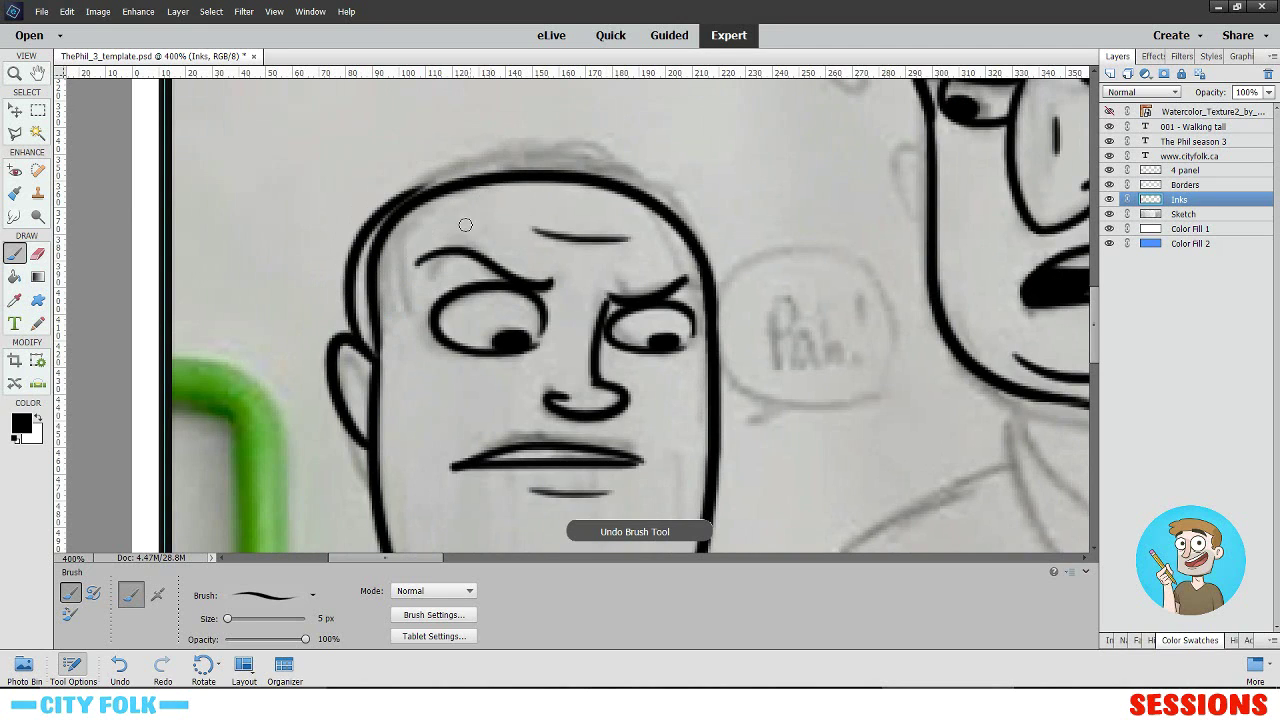
pyautogui.hotkey('ctrl', 'z')
pyautogui.moveTo(346, 344); pyautogui.dragTo(478, 170)
pyautogui.hotkey('ctrl', 'z')
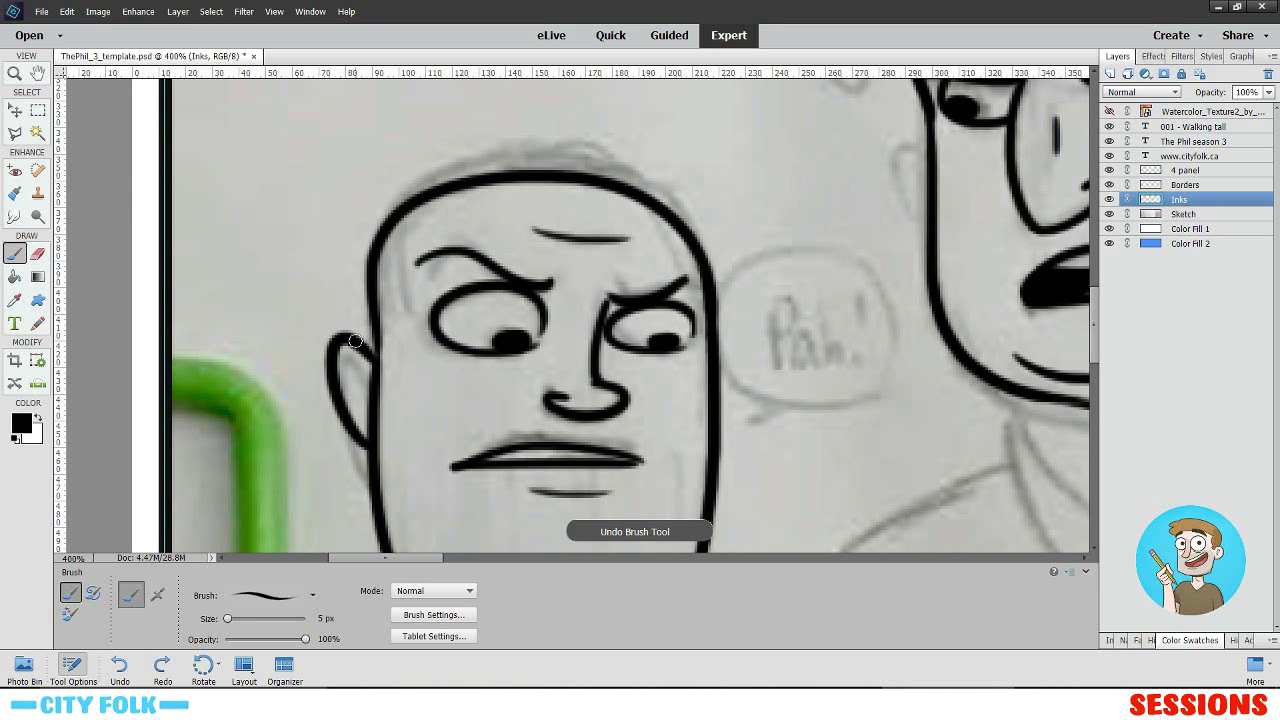
pyautogui.moveTo(355, 341); pyautogui.dragTo(476, 140)
pyautogui.hotkey('ctrl', 'z')
# - Ink the shorter man's hair outline from the ear over the crown to a jagged front tuft and down to the face's far edge
pyautogui.moveTo(757, 257); pyautogui.dragTo(687, 311)
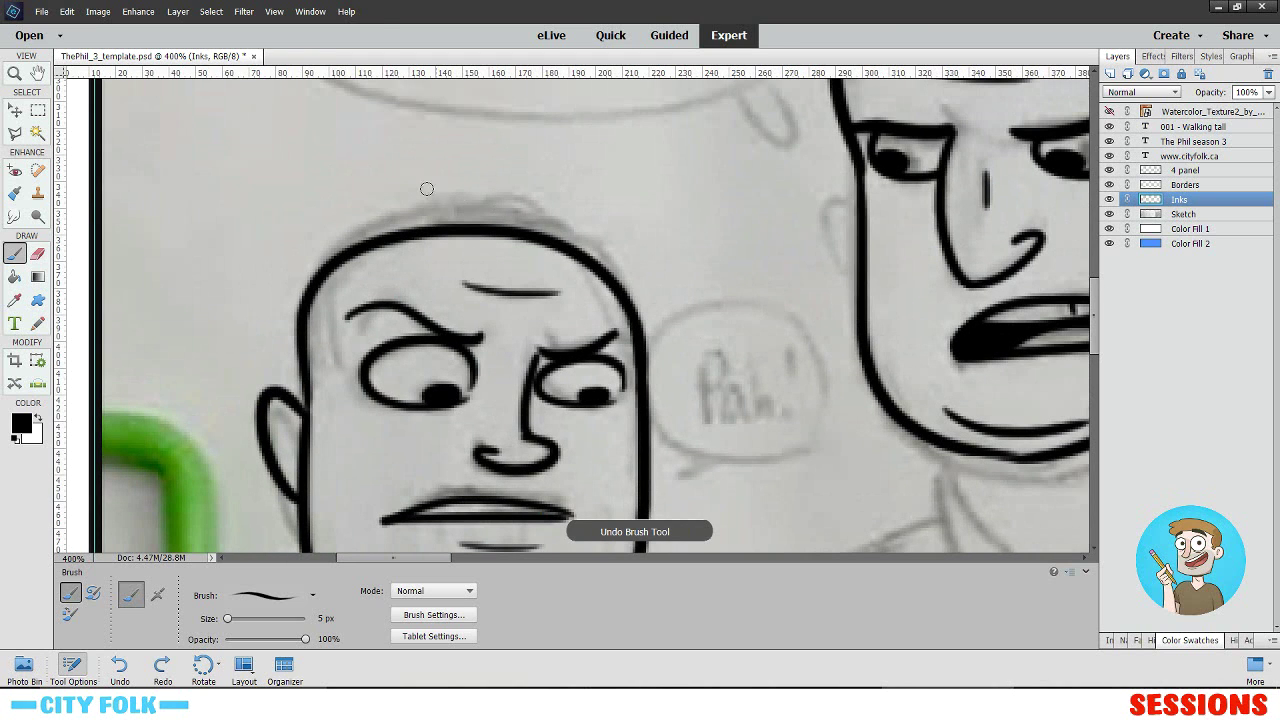
pyautogui.moveTo(294, 388)
pyautogui.mouseDown()
pyautogui.moveTo(417, 218)
pyautogui.moveTo(614, 213)
pyautogui.moveTo(668, 320)
pyautogui.moveTo(651, 356)
pyautogui.mouseUp()
pyautogui.moveTo(666, 318); pyautogui.dragTo(646, 120)
pyautogui.moveTo(676, 162); pyautogui.dragTo(665, 312)
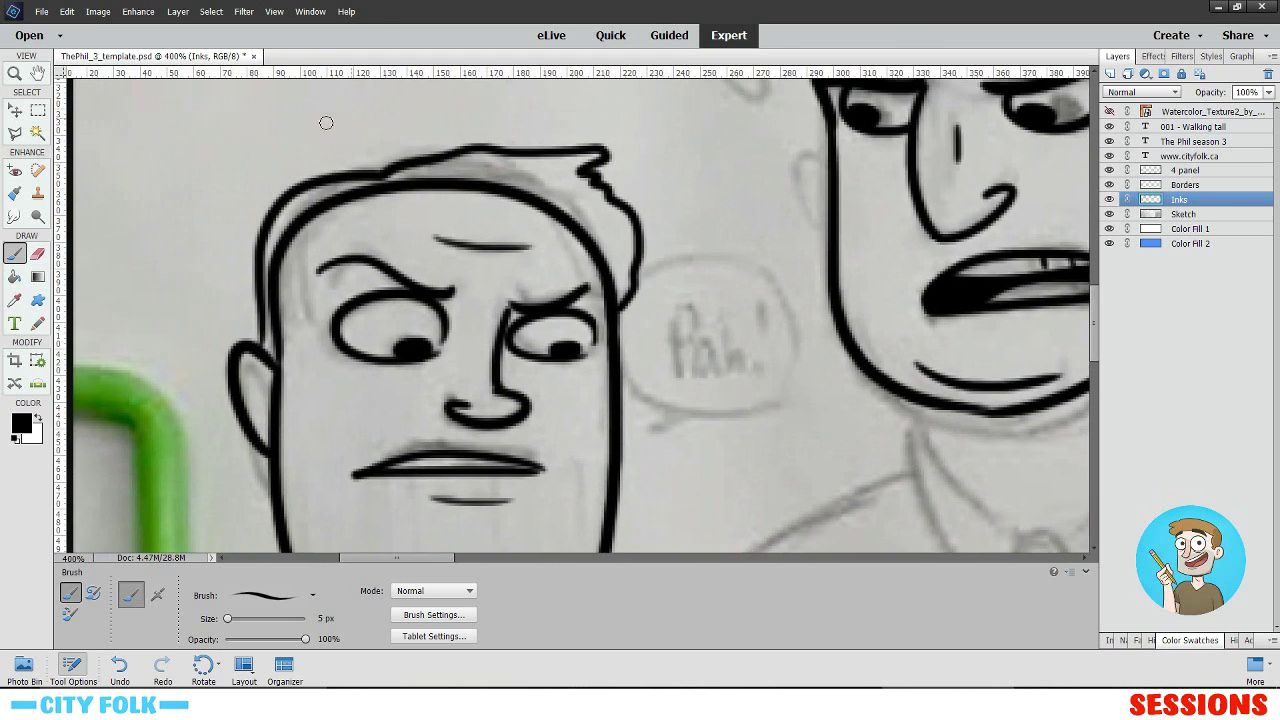
pyautogui.hotkey('ctrl', 'z')
pyautogui.moveTo(592, 366); pyautogui.dragTo(618, 236)
# - Ink a curved crease above the shorter man's chin line and short crease lines beneath his eyes
pyautogui.moveTo(559, 334)
pyautogui.mouseDown()
pyautogui.moveTo(563, 229)
pyautogui.moveTo(589, 274)
pyautogui.mouseUp()
pyautogui.moveTo(448, 401); pyautogui.dragTo(600, 380)
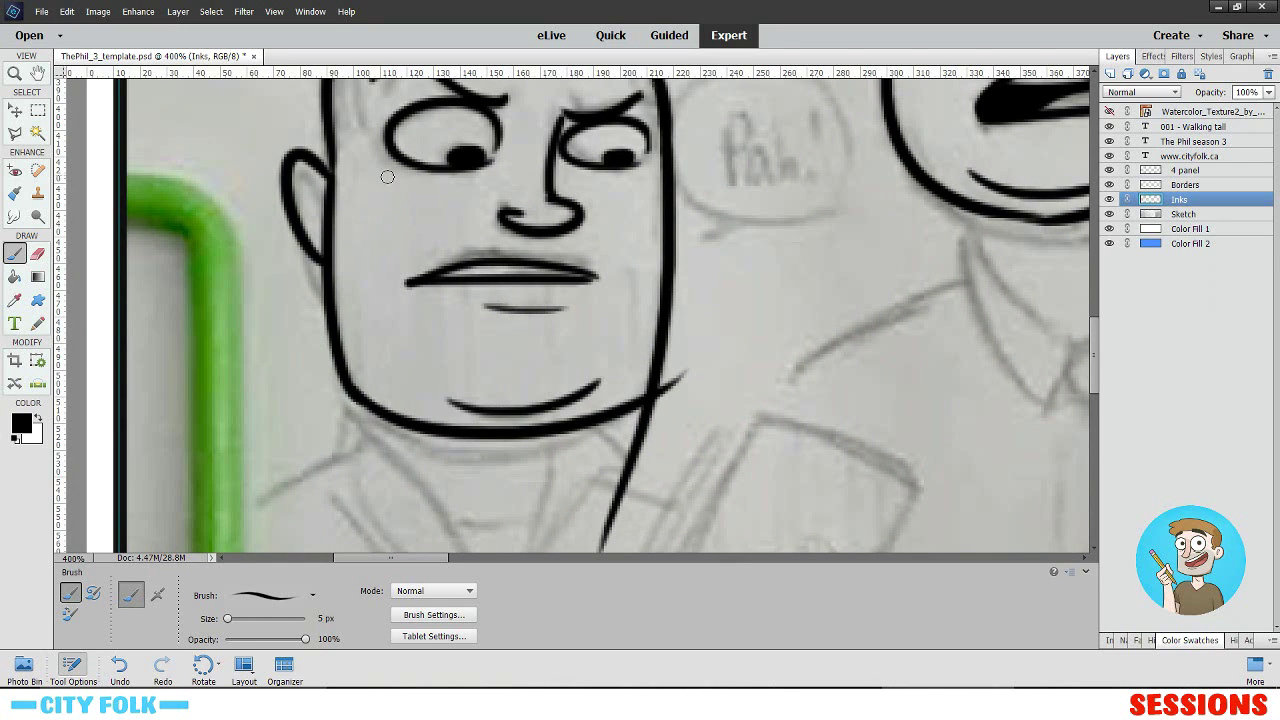
pyautogui.moveTo(398, 181); pyautogui.dragTo(484, 184)
pyautogui.moveTo(567, 176)
pyautogui.mouseDown()
pyautogui.moveTo(633, 171)
pyautogui.moveTo(652, 294)
pyautogui.moveTo(309, 220)
pyautogui.mouseUp()
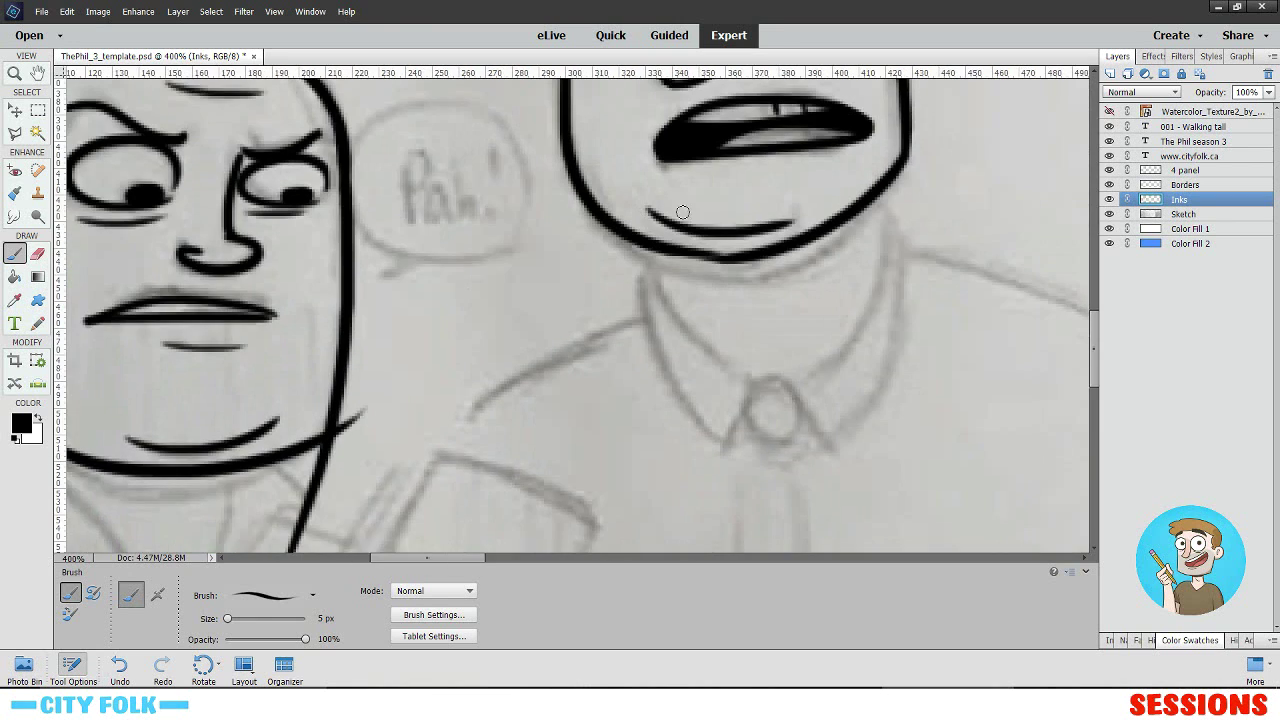
# - Erase the overshooting lines where the shorter man's cheek and chin cross, and touch up the jaw corner with the brush
pyautogui.moveTo(683, 175); pyautogui.dragTo(868, 188)
pyautogui.click(37, 253)
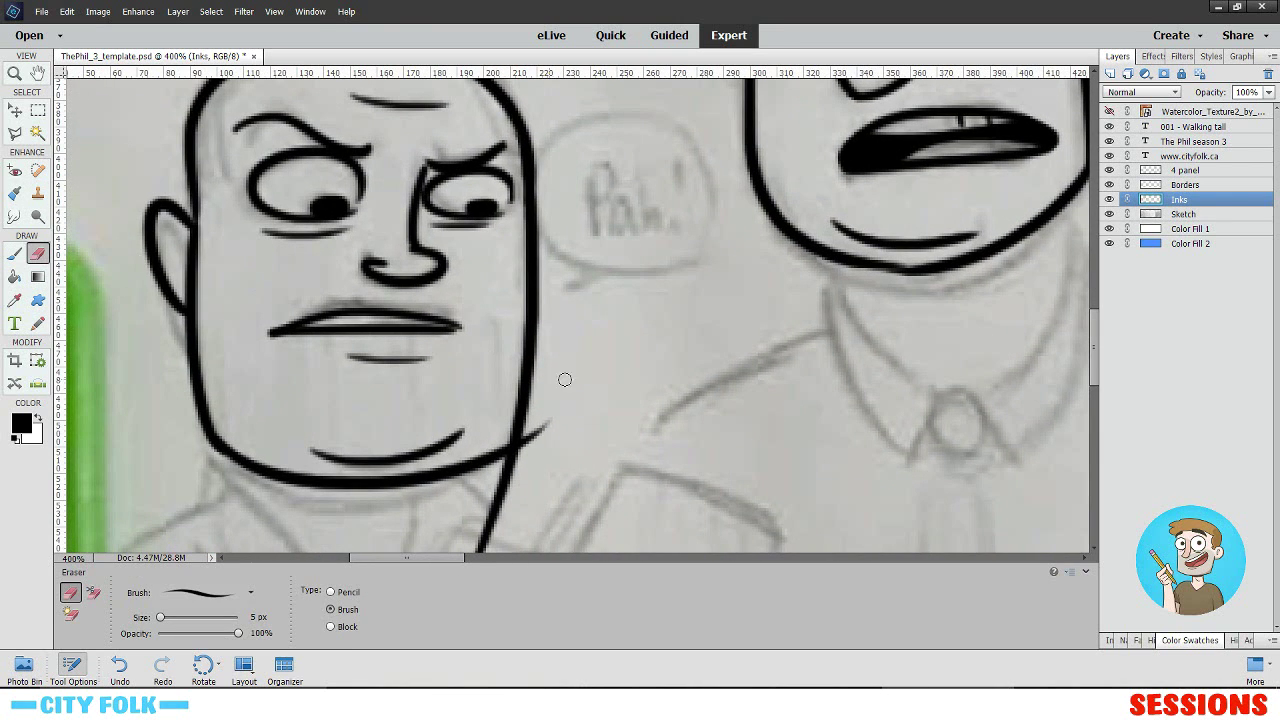
pyautogui.moveTo(552, 430)
pyautogui.mouseDown()
pyautogui.moveTo(514, 450)
pyautogui.moveTo(655, 330)
pyautogui.moveTo(649, 317)
pyautogui.moveTo(638, 314)
pyautogui.moveTo(592, 413)
pyautogui.mouseUp()
pyautogui.click(14, 254)
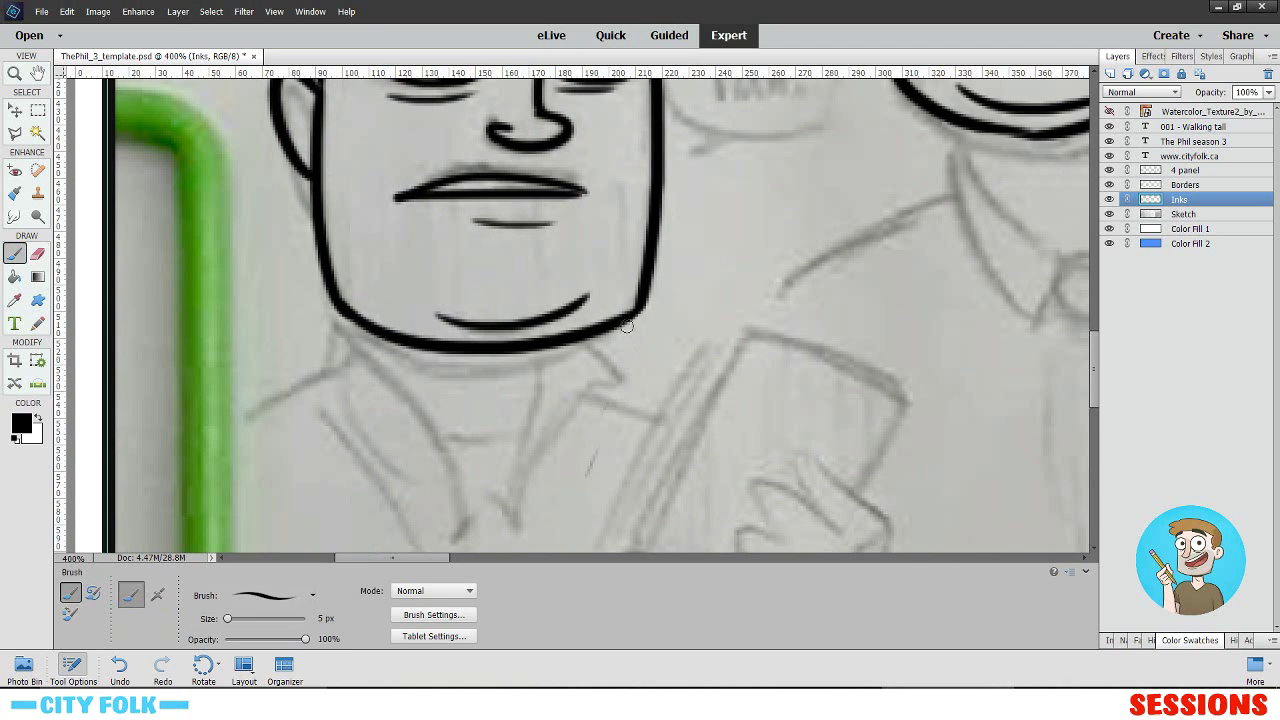
pyautogui.moveTo(633, 317)
pyautogui.mouseDown()
pyautogui.moveTo(622, 322)
pyautogui.moveTo(643, 292)
pyautogui.mouseUp()
# - Thicken the taller man's chin line and ink the sides of his neck as short vertical lines below the jaw
pyautogui.press('space')
pyautogui.moveTo(541, 234)
pyautogui.mouseDown()
pyautogui.moveTo(634, 246)
pyautogui.moveTo(586, 217)
pyautogui.moveTo(491, 289)
pyautogui.moveTo(620, 321)
pyautogui.moveTo(491, 334)
pyautogui.moveTo(505, 368)
pyautogui.mouseUp()
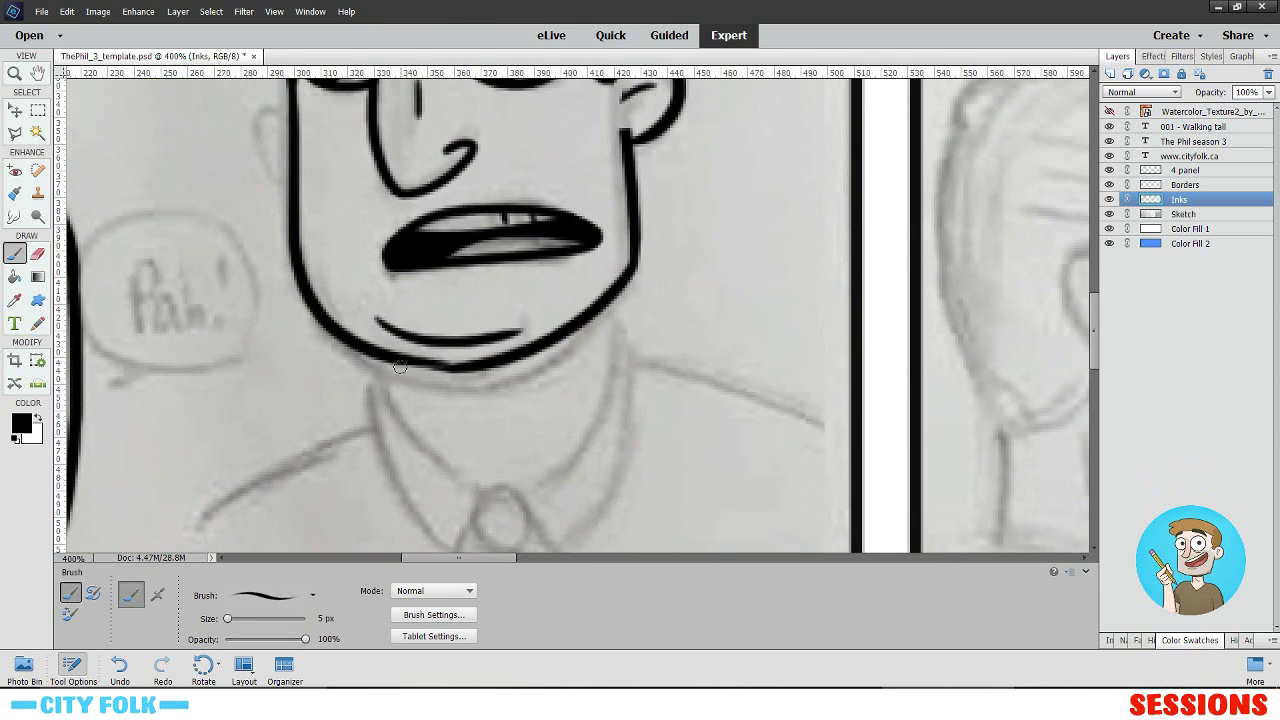
pyautogui.moveTo(399, 367); pyautogui.dragTo(454, 368)
pyautogui.moveTo(614, 302); pyautogui.dragTo(609, 398)
pyautogui.moveTo(372, 357); pyautogui.dragTo(374, 404)
pyautogui.hotkey('ctrl', 'z')
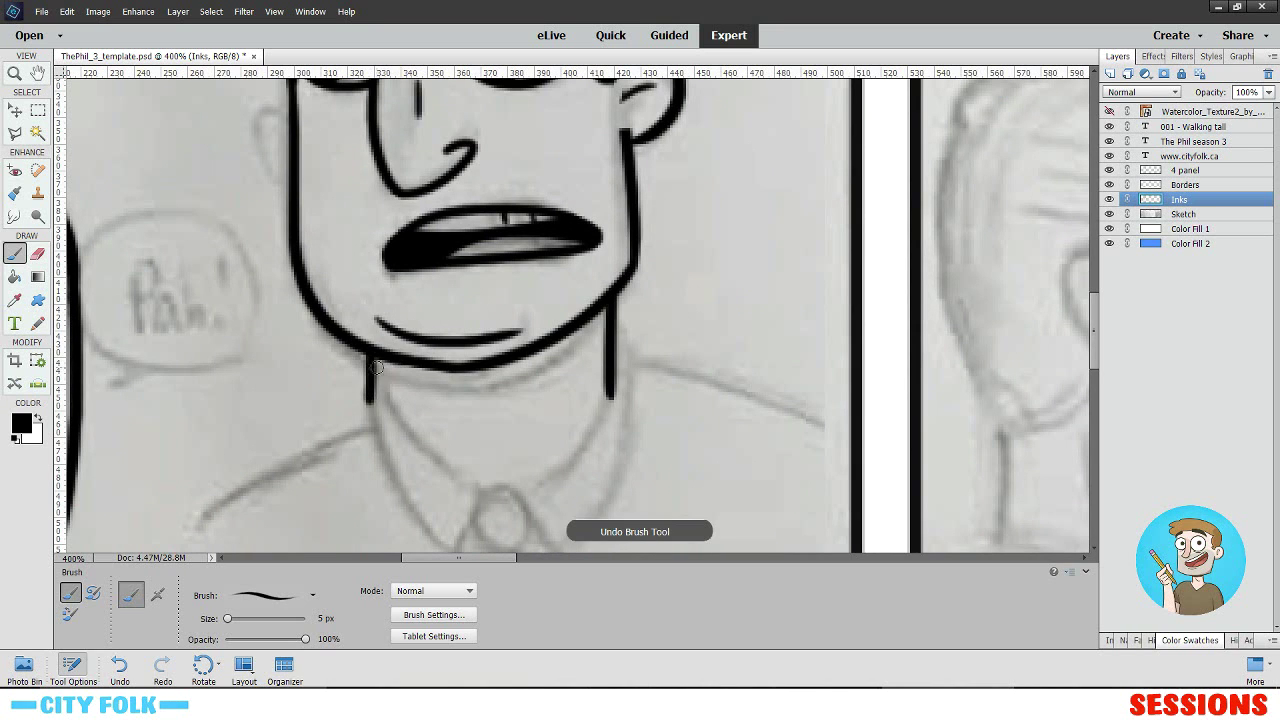
# - Ink the inner edges of the taller man's collar as two curves running from the neck sides toward the tie knot
pyautogui.moveTo(366, 352)
pyautogui.mouseDown()
pyautogui.moveTo(374, 388)
pyautogui.moveTo(570, 488)
pyautogui.mouseUp()
pyautogui.hotkey('ctrl', 'z')
pyautogui.moveTo(360, 373); pyautogui.dragTo(535, 478)
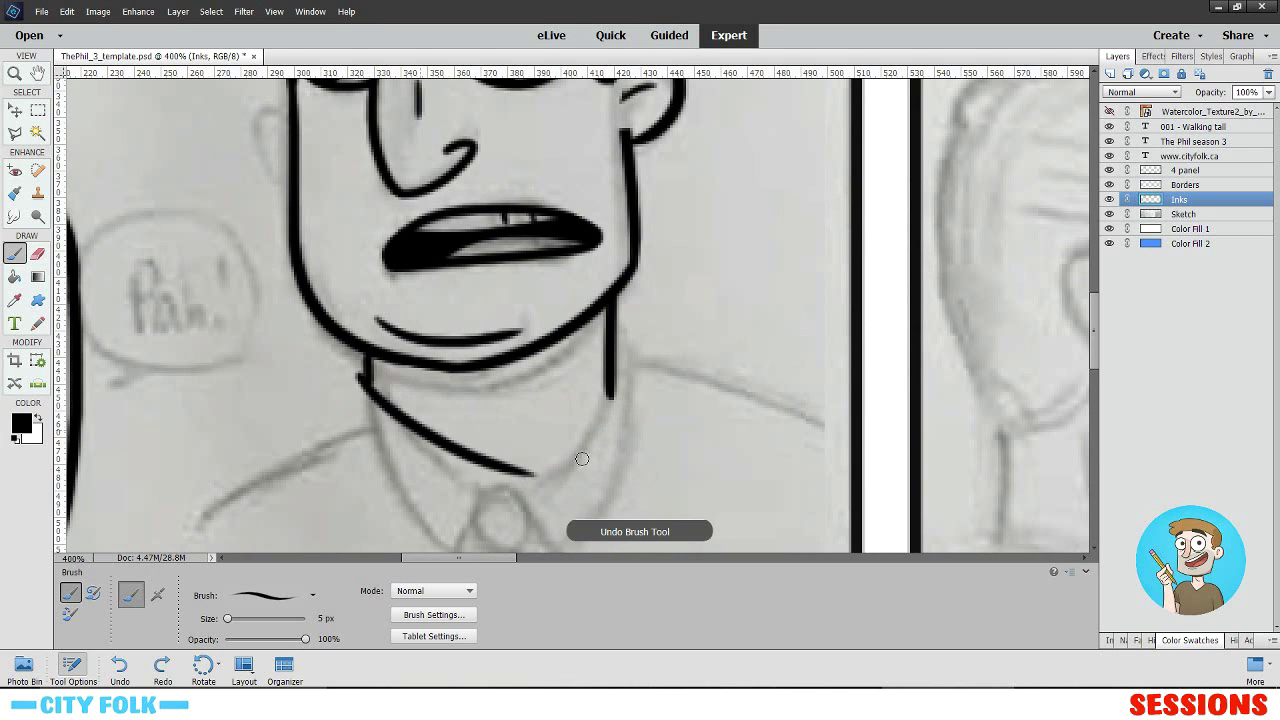
pyautogui.moveTo(610, 396); pyautogui.dragTo(442, 478)
# - Ink a short crease line beneath the taller man's eye nearest his inked ear
pyautogui.moveTo(574, 322); pyautogui.dragTo(691, 506)
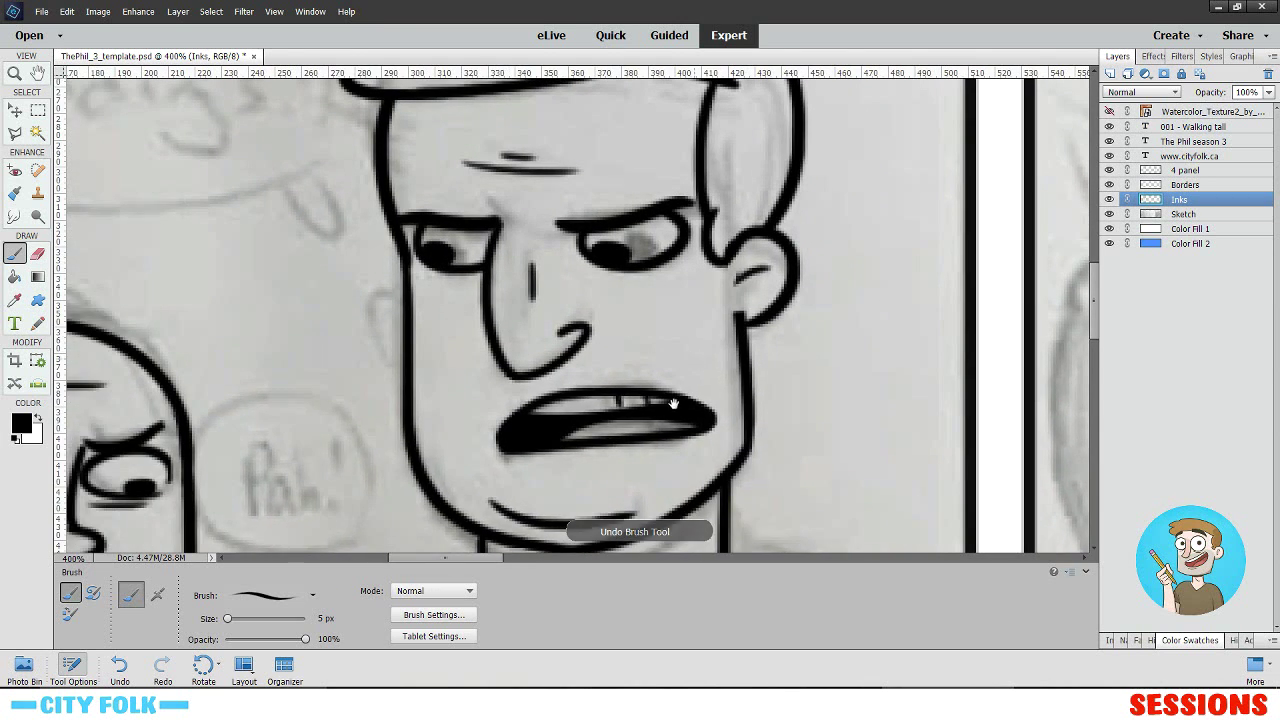
pyautogui.moveTo(674, 403); pyautogui.dragTo(614, 450)
pyautogui.hotkey('ctrl', 'z')
pyautogui.moveTo(552, 326); pyautogui.dragTo(628, 326)
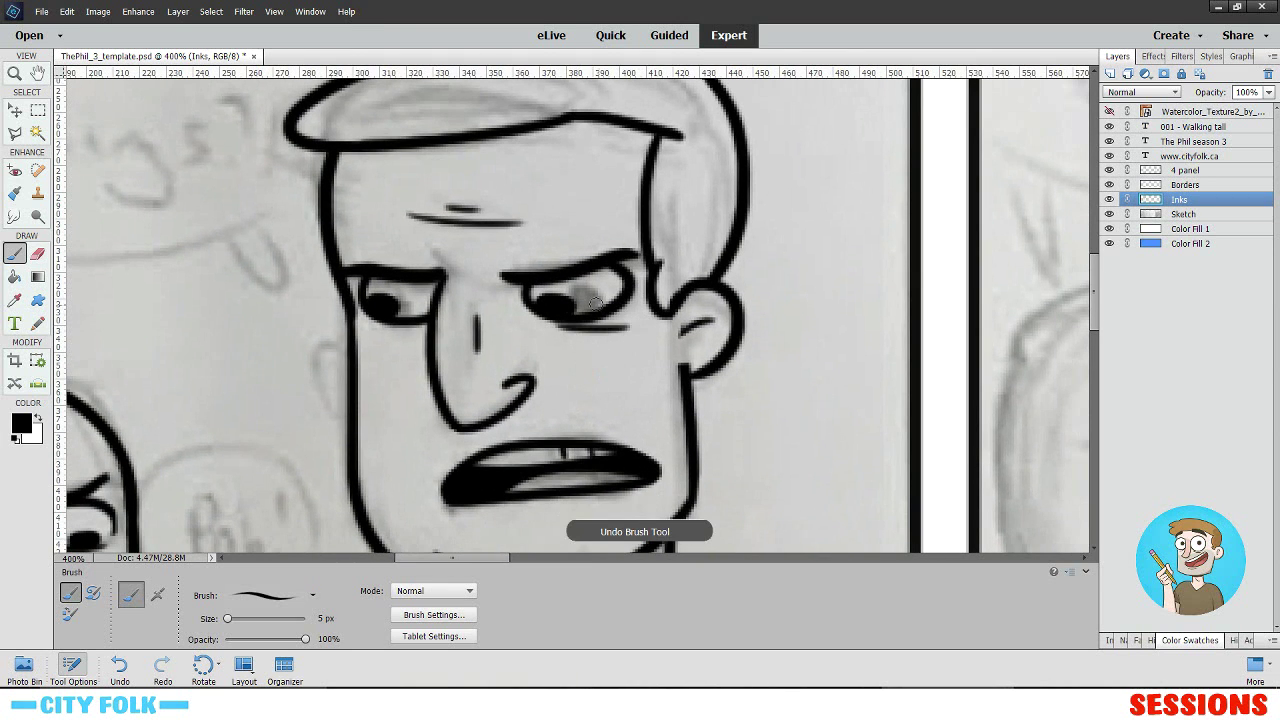
pyautogui.moveTo(543, 374); pyautogui.dragTo(551, 249)
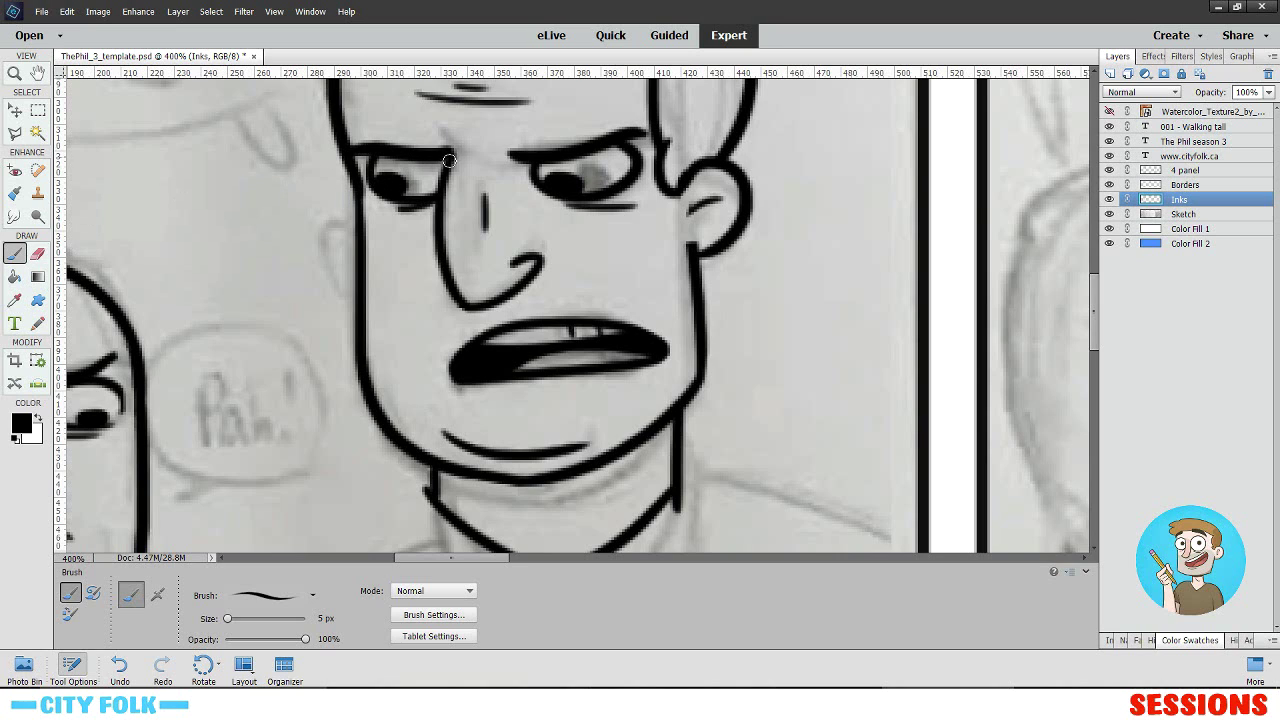
# - Extend the taller man's nose line up to the inner end of his brow and erase the stroke's uneven edge
pyautogui.moveTo(446, 160); pyautogui.dragTo(459, 143)
pyautogui.click(37, 253)
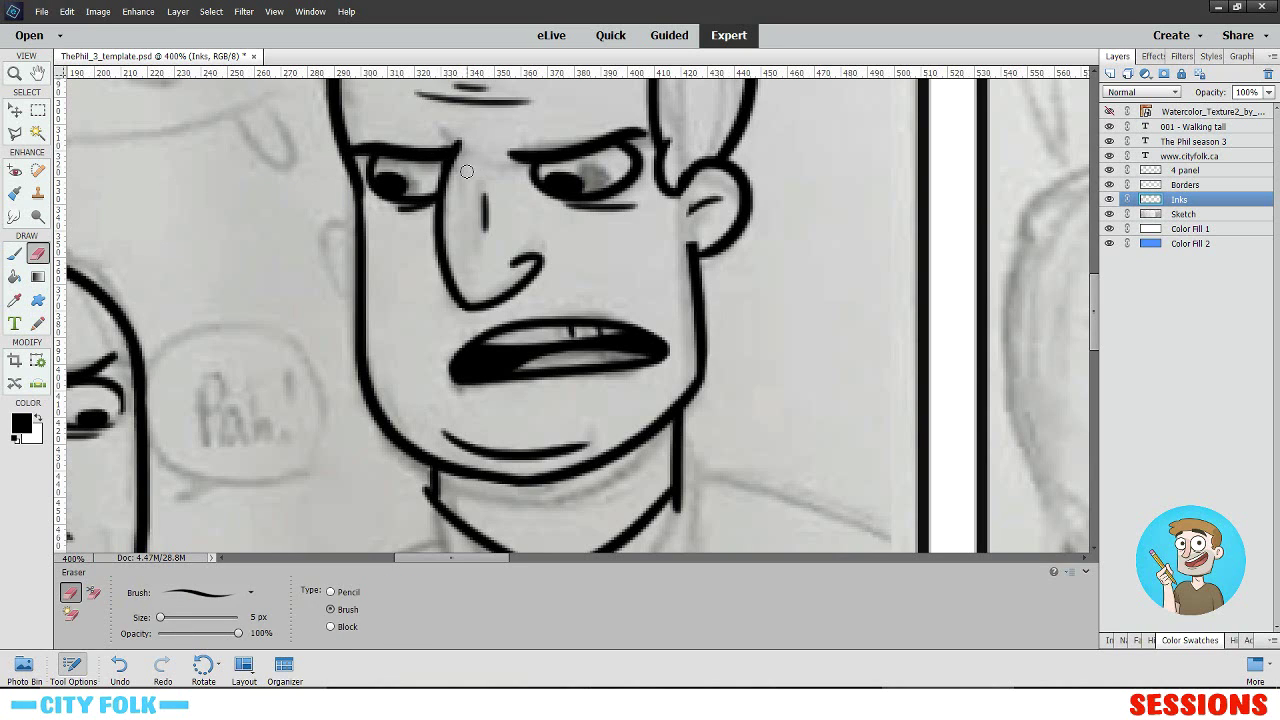
pyautogui.moveTo(458, 174); pyautogui.dragTo(467, 142)
pyautogui.moveTo(612, 300); pyautogui.dragTo(534, 495)
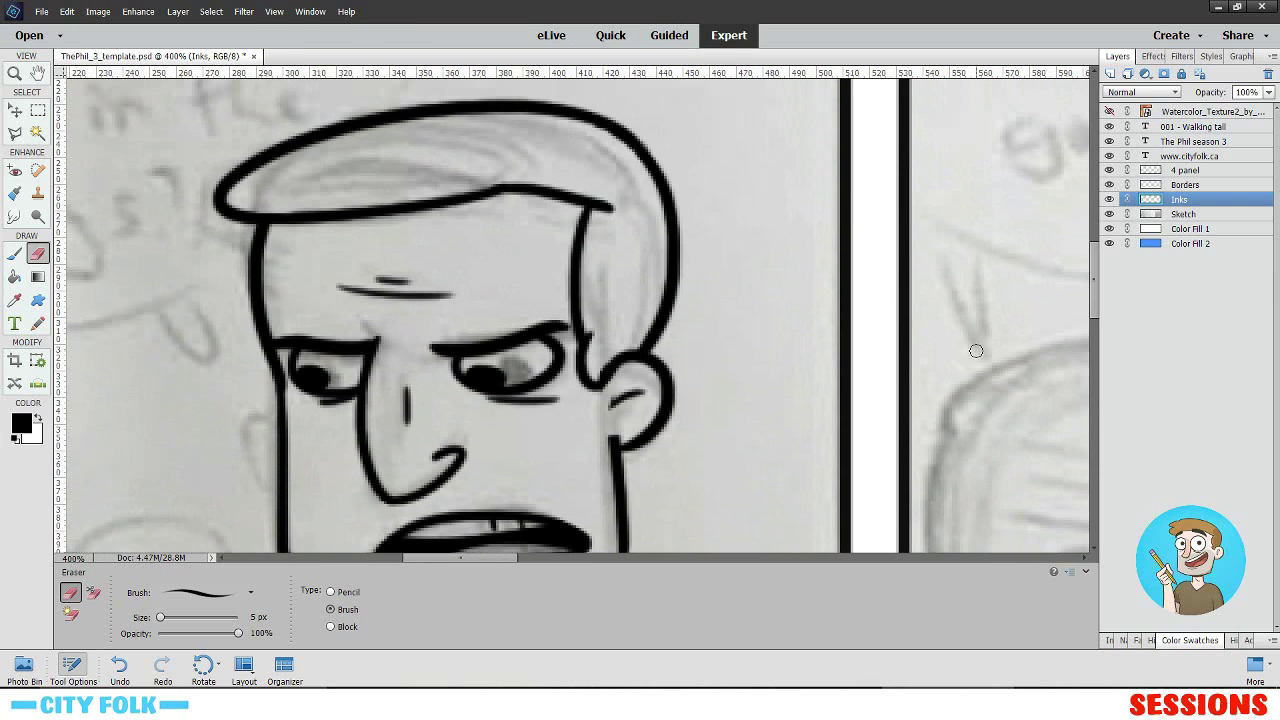
pyautogui.hotkey('ctrl', '-')
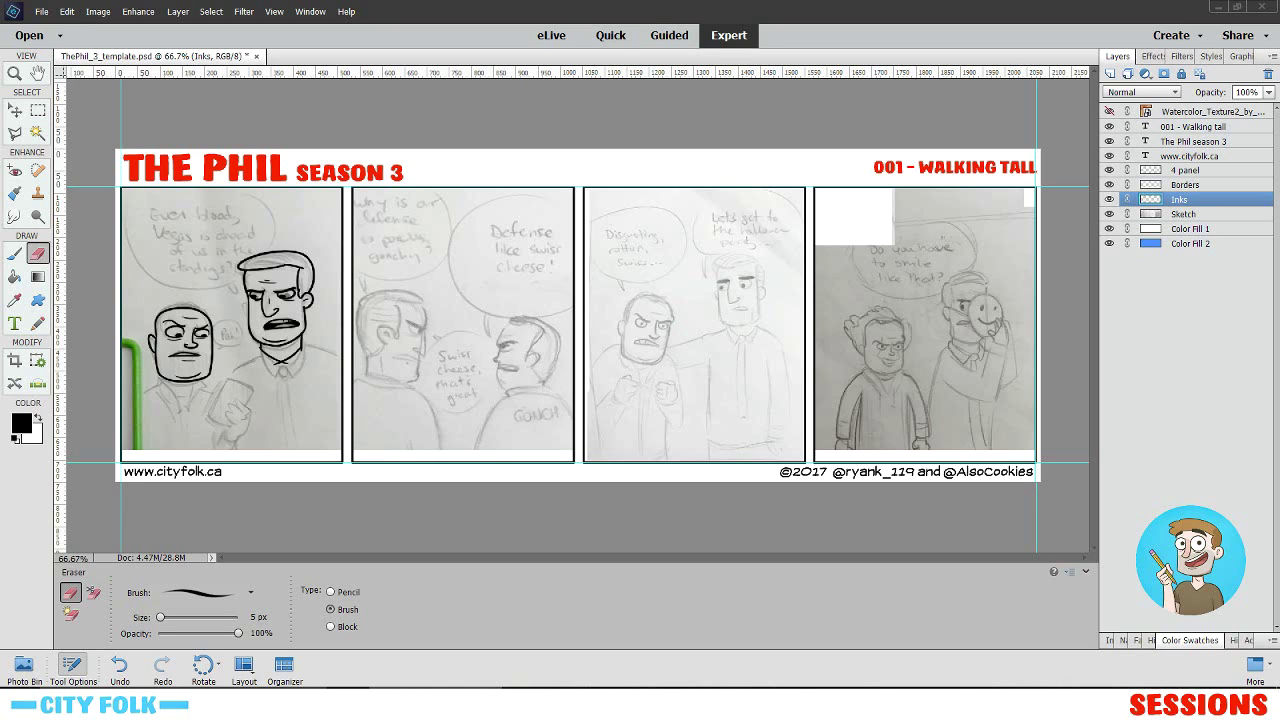
# - Switch to the Brush and zoom in to 400% on the face of the right-facing man in the second panel
pyautogui.click(14, 256)
pyautogui.hotkey('ctrl', '+')
pyautogui.hotkey('ctrl', '+')
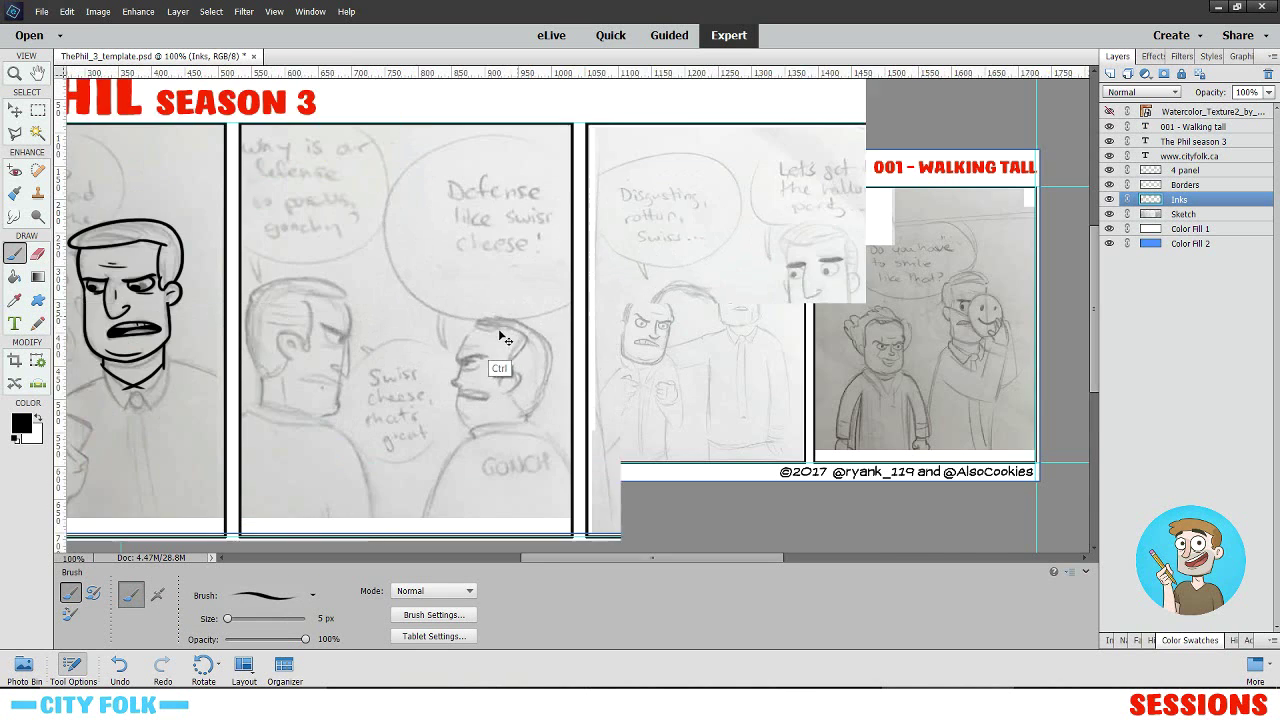
pyautogui.moveTo(313, 343); pyautogui.dragTo(778, 245)
pyautogui.hotkey('ctrl', '=')
pyautogui.hotkey('ctrl', '=')
pyautogui.moveTo(614, 277); pyautogui.dragTo(506, 300)
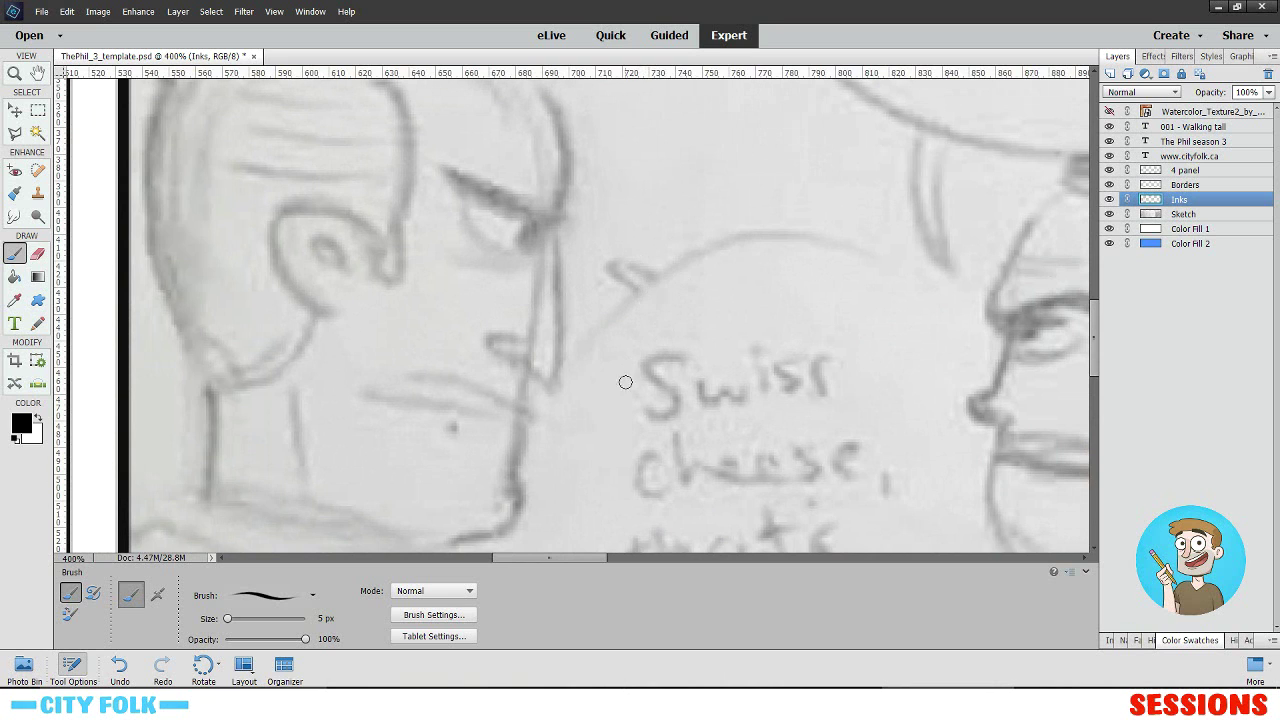
pyautogui.moveTo(566, 227)
pyautogui.mouseDown()
pyautogui.moveTo(609, 229)
pyautogui.moveTo(551, 194)
pyautogui.moveTo(548, 358)
pyautogui.moveTo(478, 298)
pyautogui.mouseUp()
pyautogui.hotkey('ctrl', 'z')
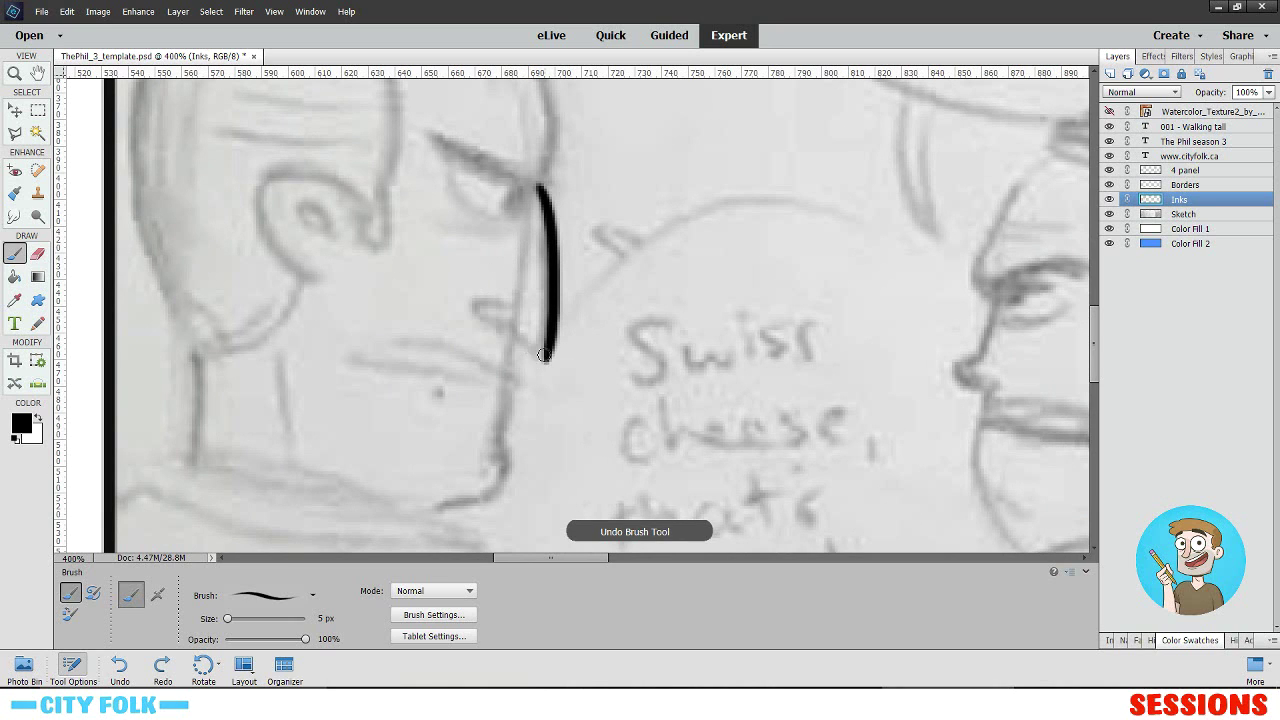
pyautogui.moveTo(552, 362)
pyautogui.mouseDown()
pyautogui.moveTo(500, 335)
pyautogui.moveTo(500, 300)
pyautogui.mouseUp()
pyautogui.hotkey('ctrl', 'z')
pyautogui.moveTo(552, 362)
pyautogui.mouseDown()
pyautogui.moveTo(478, 332)
pyautogui.moveTo(498, 310)
pyautogui.mouseUp()
pyautogui.hotkey('ctrl', 'z')
pyautogui.moveTo(552, 362)
pyautogui.mouseDown()
pyautogui.moveTo(503, 337)
pyautogui.moveTo(495, 303)
pyautogui.mouseUp()
pyautogui.hotkey('ctrl', 'z')
pyautogui.moveTo(550, 362)
pyautogui.mouseDown()
pyautogui.moveTo(520, 339)
pyautogui.moveTo(505, 300)
pyautogui.mouseUp()
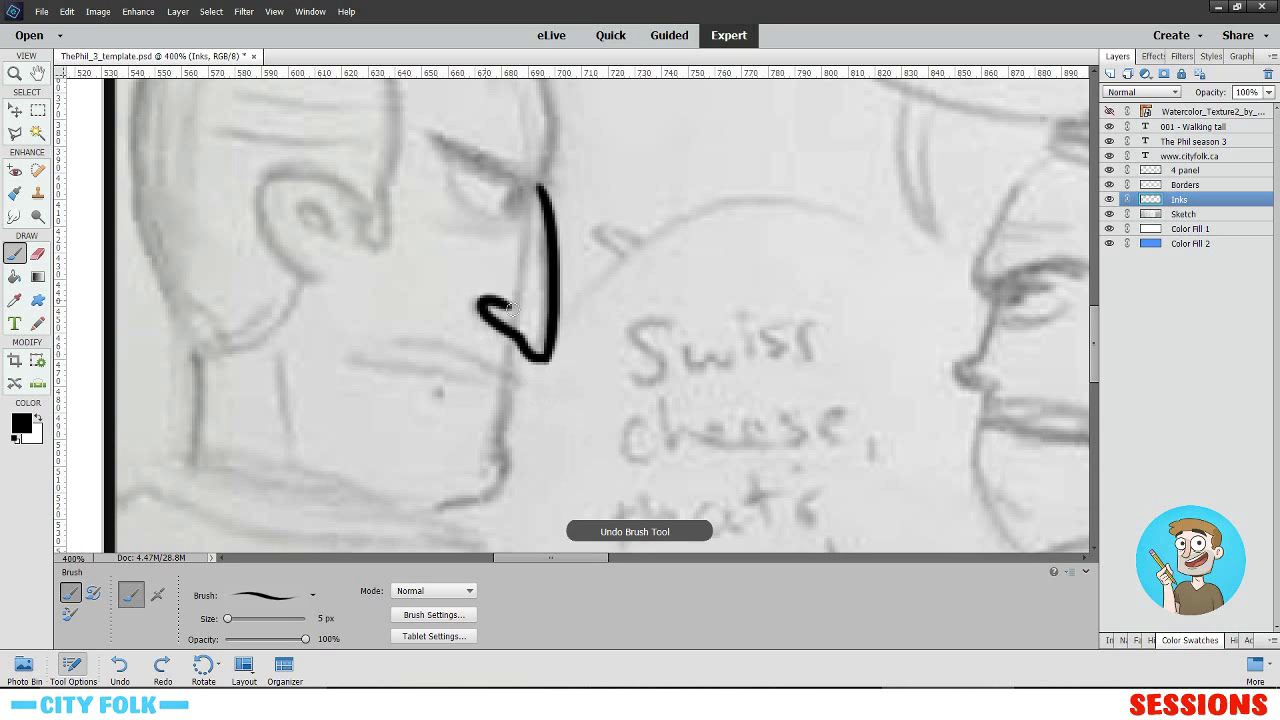
pyautogui.hotkey('ctrl', 'z')
pyautogui.hotkey('ctrl', 'z')
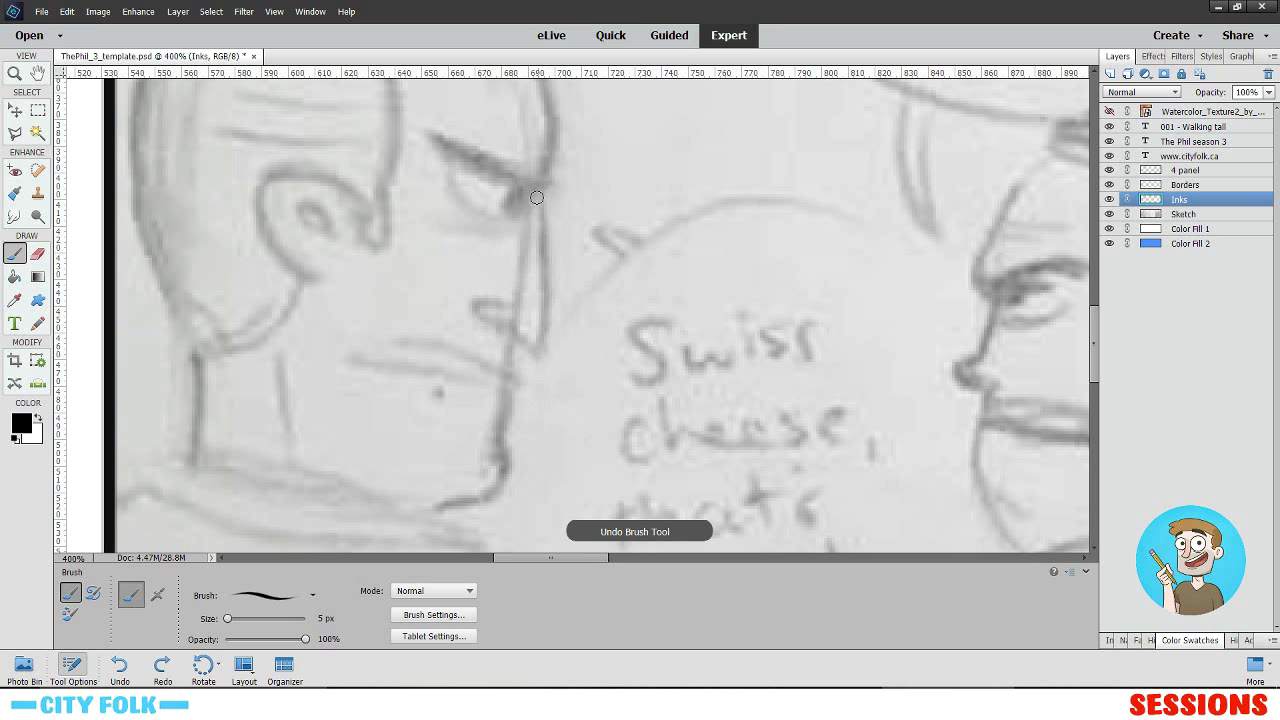
# - Ink the right-facing man's nose as a curved bridge that turns at the tip and ends in a hooked nostril
pyautogui.moveTo(537, 190); pyautogui.dragTo(549, 325)
pyautogui.hotkey('ctrl', 'z')
pyautogui.moveTo(536, 190); pyautogui.dragTo(560, 342)
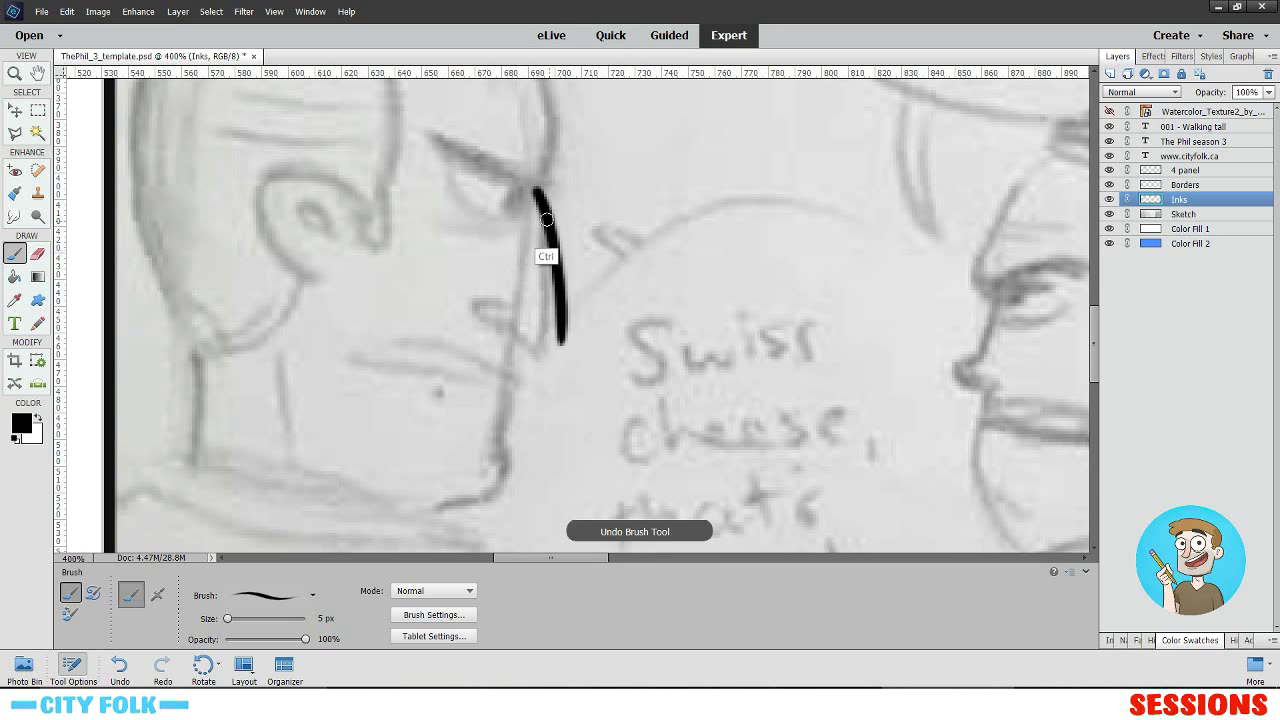
pyautogui.hotkey('ctrl', 'z')
pyautogui.moveTo(538, 190); pyautogui.dragTo(538, 344)
pyautogui.hotkey('ctrl', 'z')
pyautogui.moveTo(540, 199)
pyautogui.mouseDown()
pyautogui.moveTo(552, 328)
pyautogui.moveTo(480, 308)
pyautogui.mouseUp()
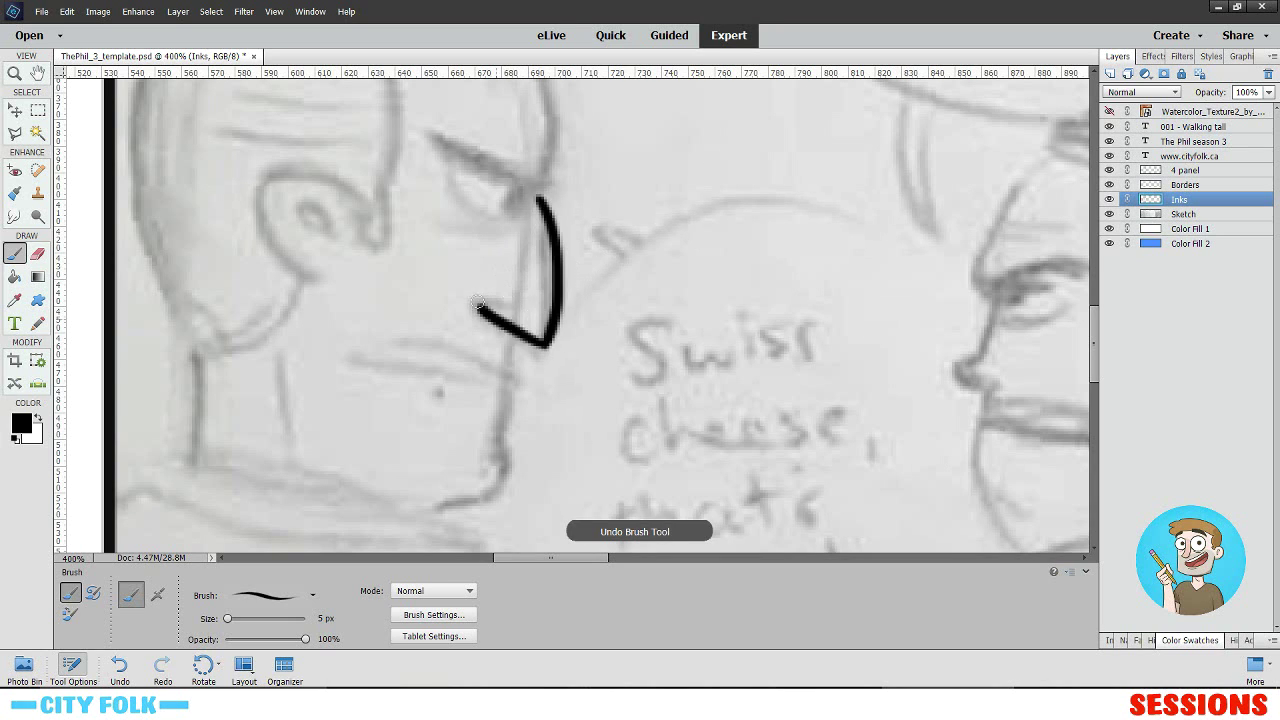
pyautogui.hotkey('ctrl', 'z')
pyautogui.moveTo(546, 344); pyautogui.dragTo(502, 287)
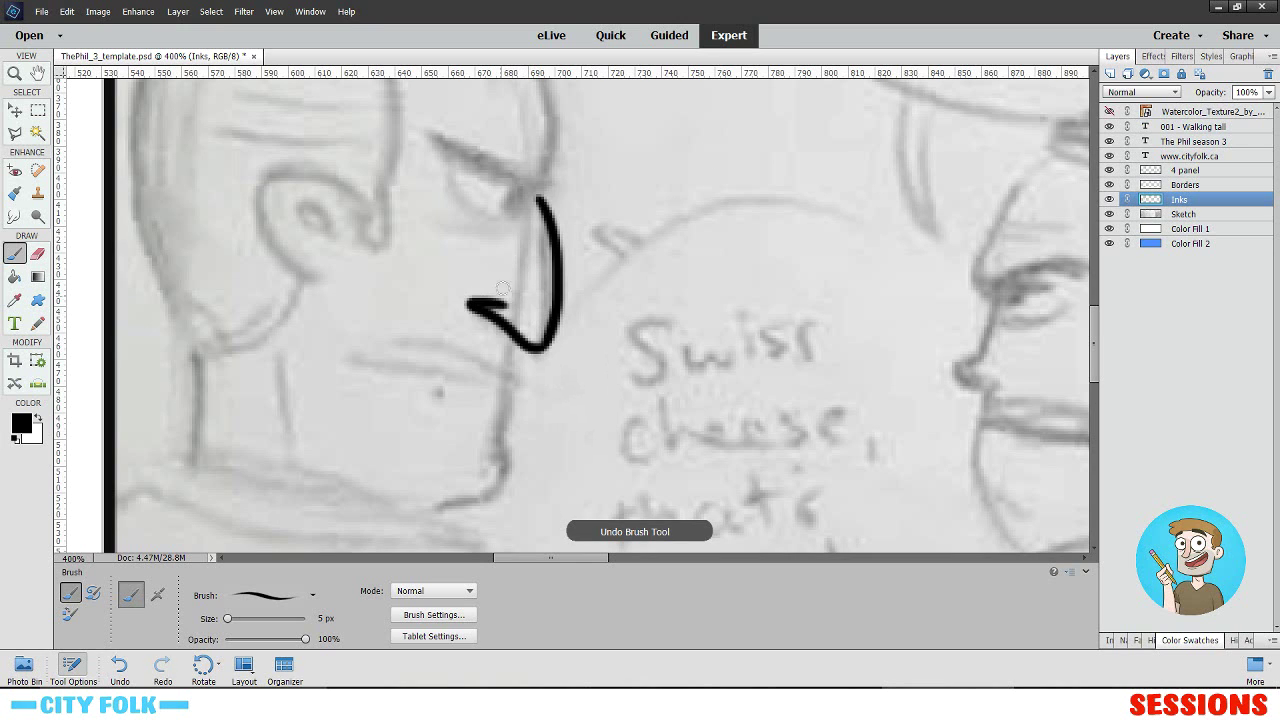
# - Ink his forehead profile from the top of the nose over the brow bump up to the hairline
pyautogui.moveTo(574, 309); pyautogui.dragTo(605, 370)
pyautogui.moveTo(569, 260)
pyautogui.mouseDown()
pyautogui.moveTo(580, 174)
pyautogui.moveTo(575, 324)
pyautogui.moveTo(581, 283)
pyautogui.moveTo(543, 187)
pyautogui.mouseUp()
pyautogui.hotkey('ctrl', 'z')
pyautogui.moveTo(549, 231)
pyautogui.mouseDown()
pyautogui.moveTo(658, 150)
pyautogui.moveTo(602, 200)
pyautogui.mouseUp()
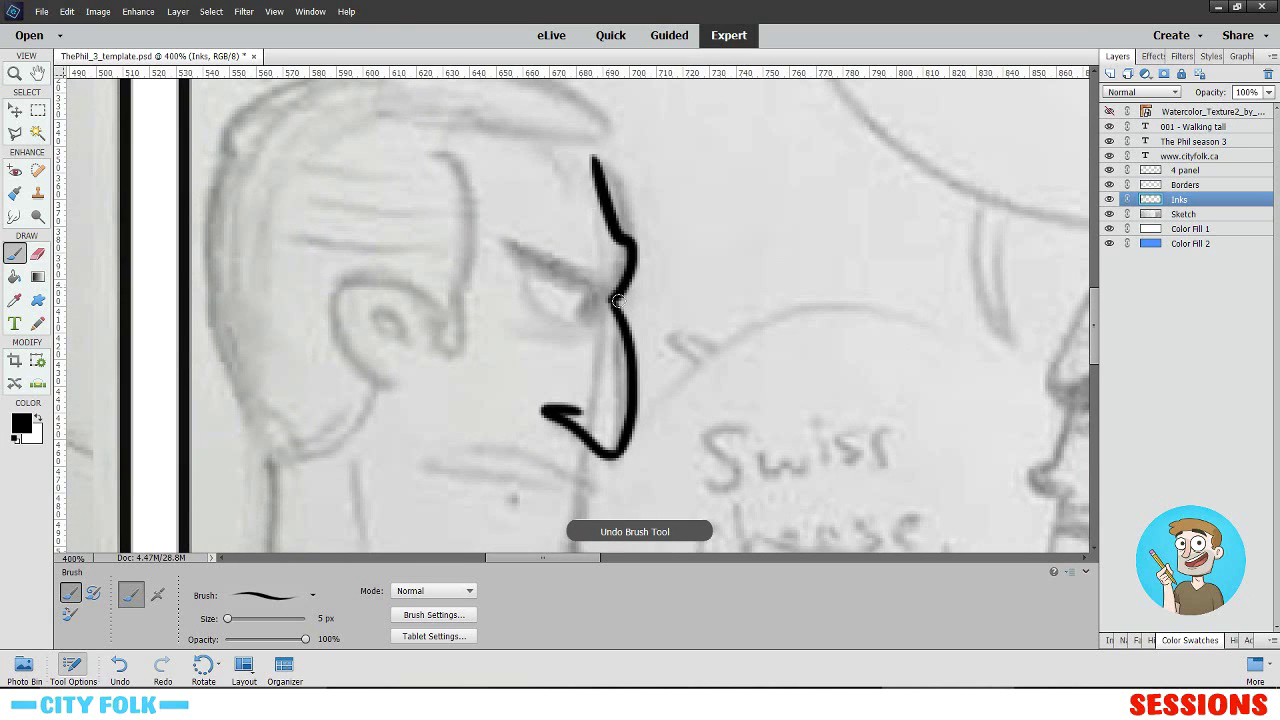
pyautogui.hotkey('ctrl', 'z')
pyautogui.moveTo(615, 303)
pyautogui.mouseDown()
pyautogui.moveTo(629, 273)
pyautogui.moveTo(590, 126)
pyautogui.mouseUp()
# - Ink the flat front hairline and the curved top of his hair, from above the forehead to the rear of the head
pyautogui.moveTo(570, 215); pyautogui.dragTo(747, 229)
pyautogui.moveTo(681, 149); pyautogui.dragTo(655, 229)
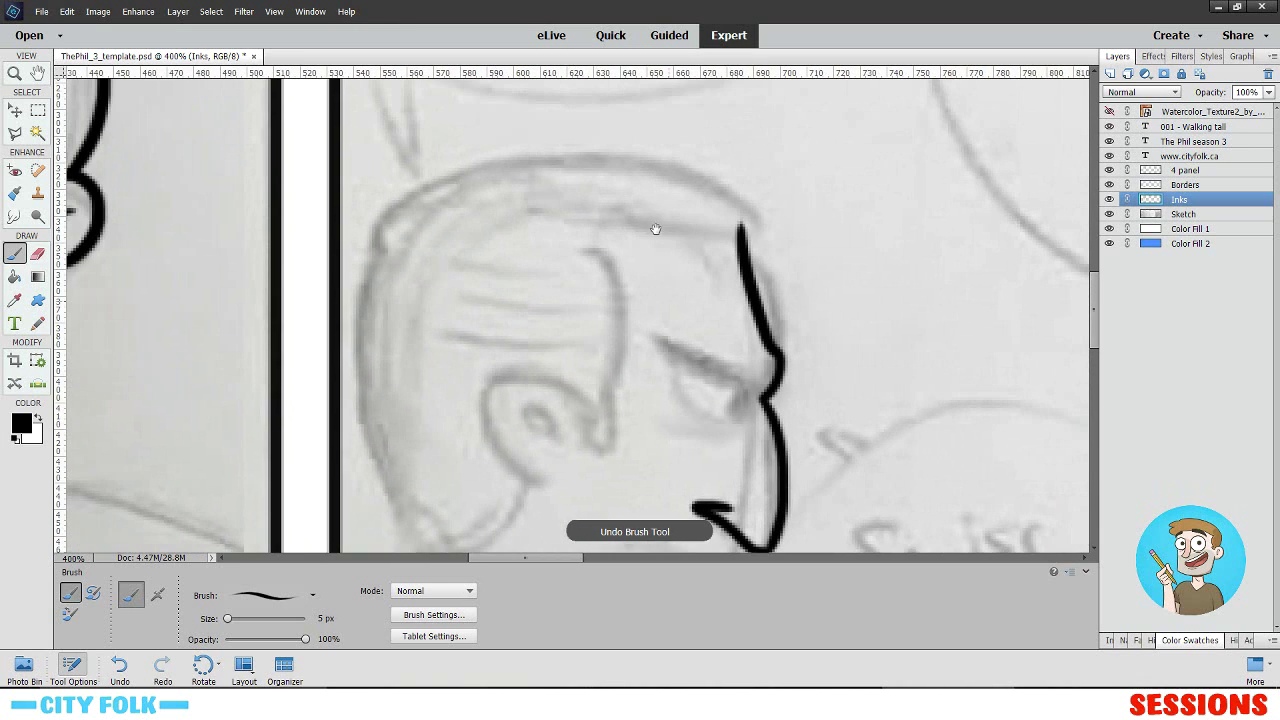
pyautogui.moveTo(560, 217); pyautogui.dragTo(714, 211)
pyautogui.hotkey('ctrl', 'z')
pyautogui.moveTo(562, 215); pyautogui.dragTo(340, 225)
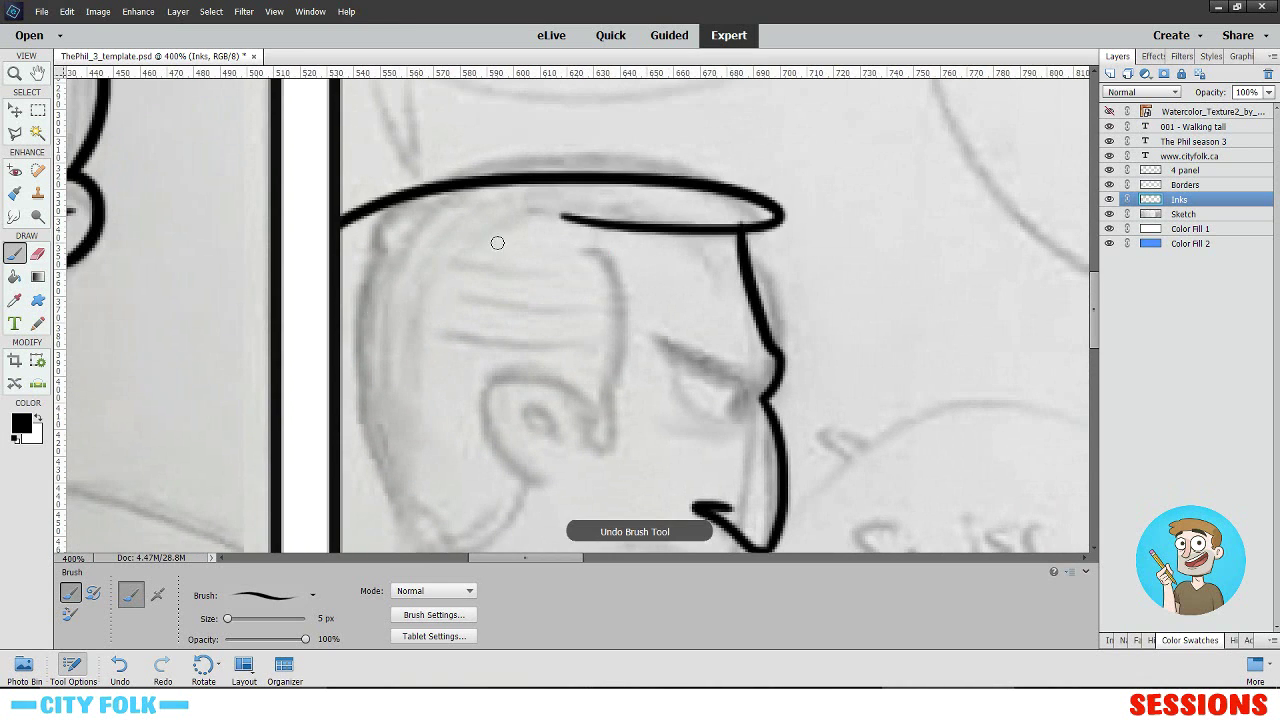
pyautogui.hotkey('ctrl', 'z')
pyautogui.moveTo(606, 220); pyautogui.dragTo(345, 225)
pyautogui.hotkey('ctrl', 'z')
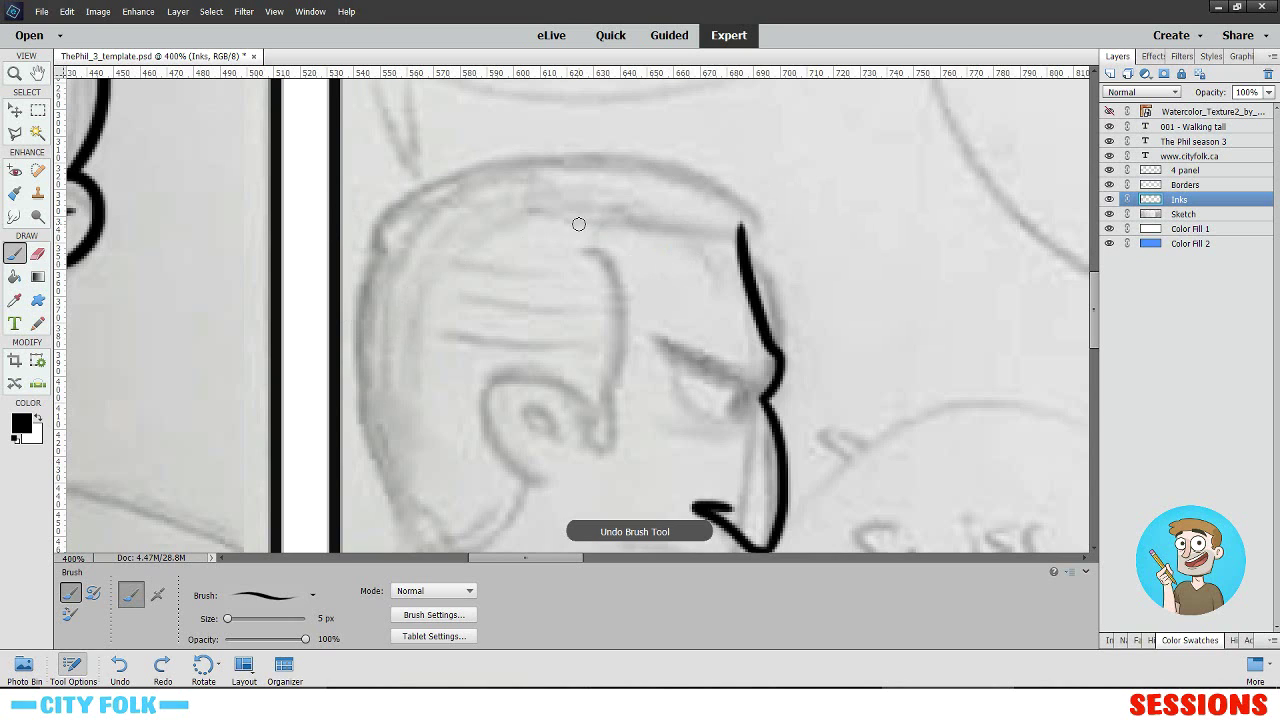
pyautogui.moveTo(562, 229); pyautogui.dragTo(764, 210)
pyautogui.hotkey('ctrl', 'z')
pyautogui.moveTo(562, 230)
pyautogui.mouseDown()
pyautogui.moveTo(781, 219)
pyautogui.moveTo(728, 182)
pyautogui.moveTo(376, 213)
pyautogui.moveTo(370, 235)
pyautogui.mouseUp()
# - Ink the back of his head as one long curve from the rear of the hair down to the nape
pyautogui.moveTo(424, 285)
pyautogui.mouseDown()
pyautogui.moveTo(427, 163)
pyautogui.moveTo(441, 263)
pyautogui.mouseUp()
pyautogui.hotkey('ctrl', 'z')
pyautogui.moveTo(378, 184)
pyautogui.mouseDown()
pyautogui.moveTo(353, 240)
pyautogui.moveTo(495, 465)
pyautogui.mouseUp()
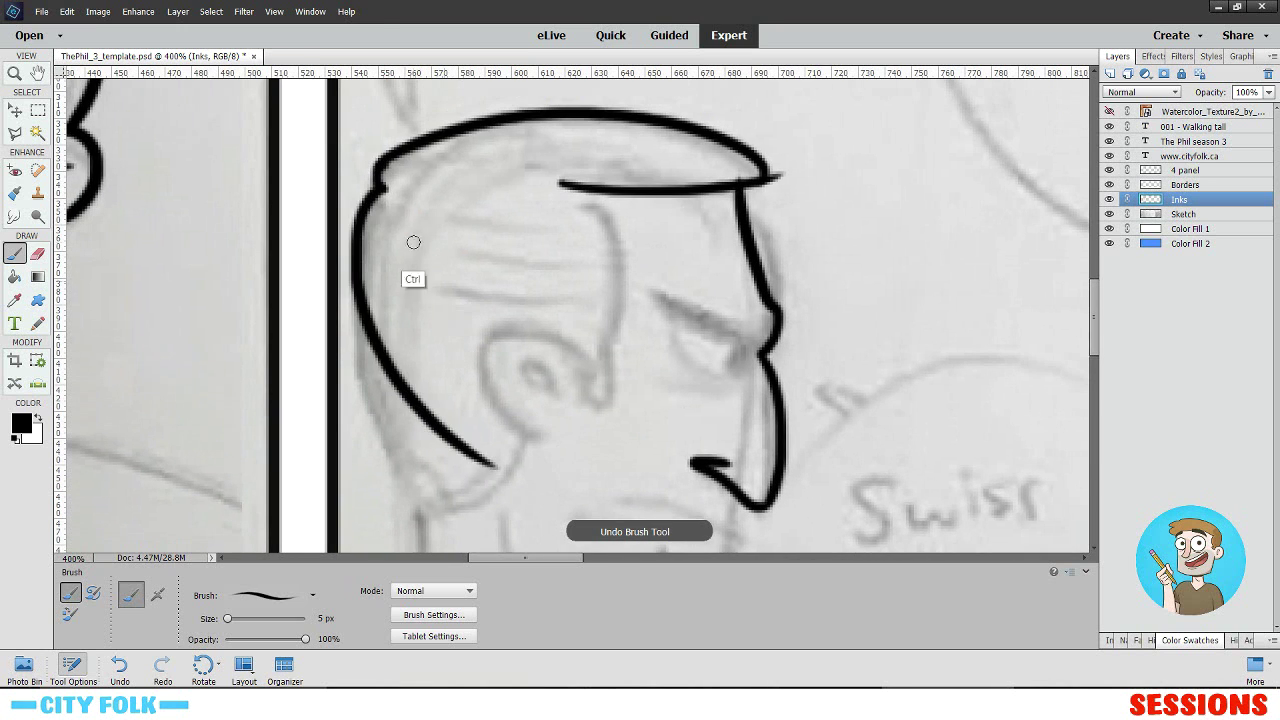
pyautogui.hotkey('ctrl', 'z')
pyautogui.moveTo(382, 187); pyautogui.dragTo(457, 529)
# - Ink the outer curve of his ear as an open loop over the sketched ear
pyautogui.moveTo(537, 407)
pyautogui.mouseDown()
pyautogui.moveTo(498, 267)
pyautogui.moveTo(557, 275)
pyautogui.mouseUp()
pyautogui.hotkey('ctrl', 'z')
pyautogui.moveTo(498, 303); pyautogui.dragTo(545, 260)
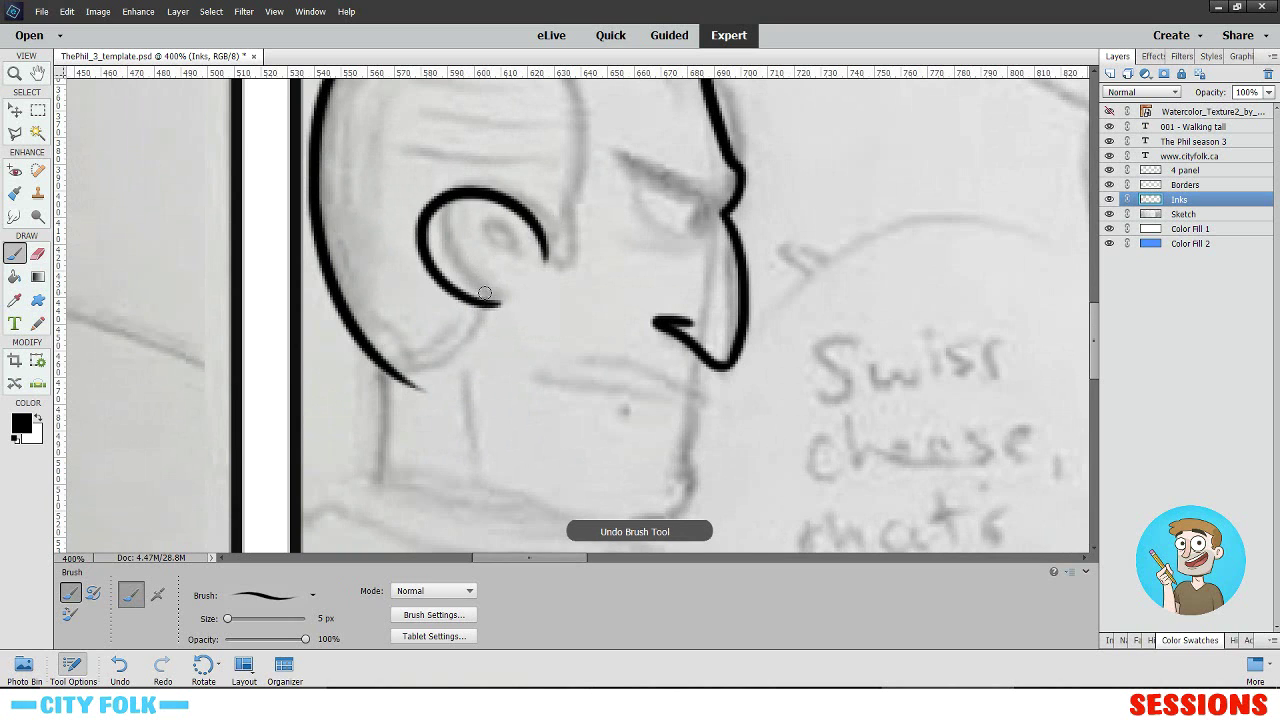
pyautogui.hotkey('ctrl', 'z')
pyautogui.moveTo(496, 301)
pyautogui.mouseDown()
pyautogui.moveTo(515, 233)
pyautogui.moveTo(565, 235)
pyautogui.moveTo(571, 302)
pyautogui.mouseUp()
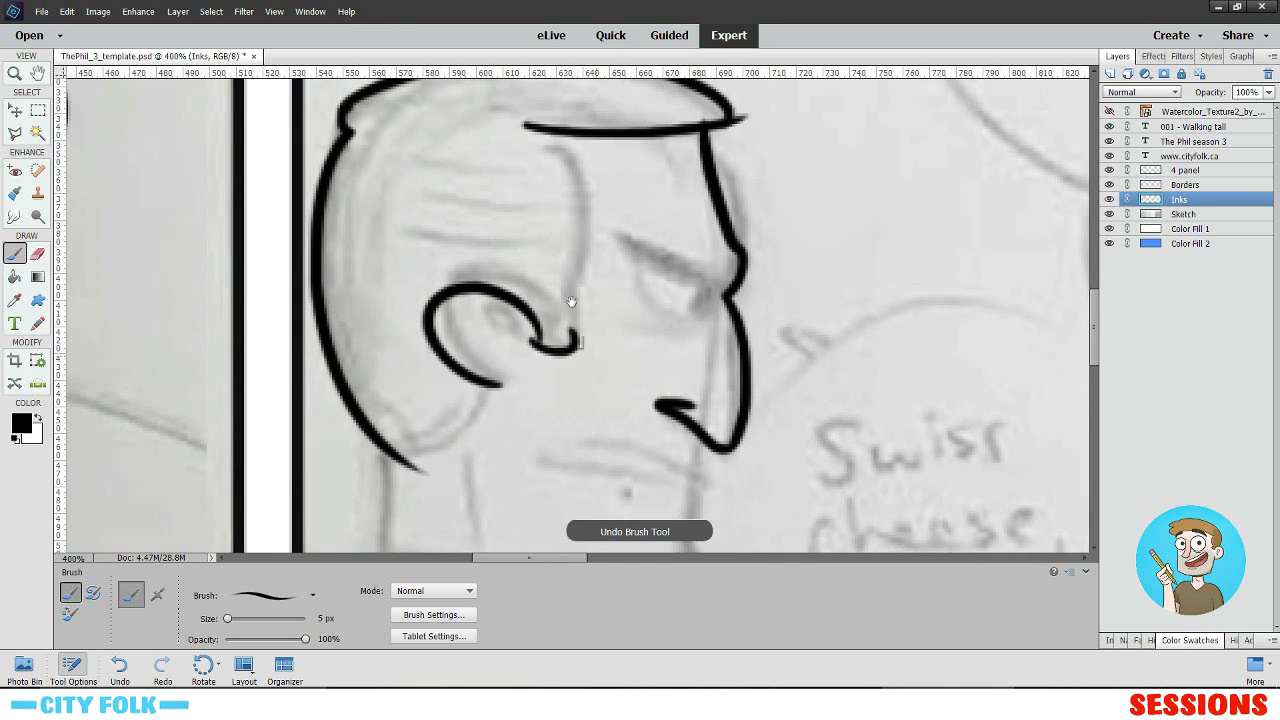
# - Ink the sideburn edge from the front hairline down to the ear, ending in a small hook at the ear's front
pyautogui.hotkey('ctrl', 'z')
pyautogui.moveTo(532, 341)
pyautogui.mouseDown()
pyautogui.moveTo(566, 323)
pyautogui.moveTo(581, 211)
pyautogui.moveTo(525, 193)
pyautogui.moveTo(538, 282)
pyautogui.mouseUp()
pyautogui.hotkey('ctrl', 'z')
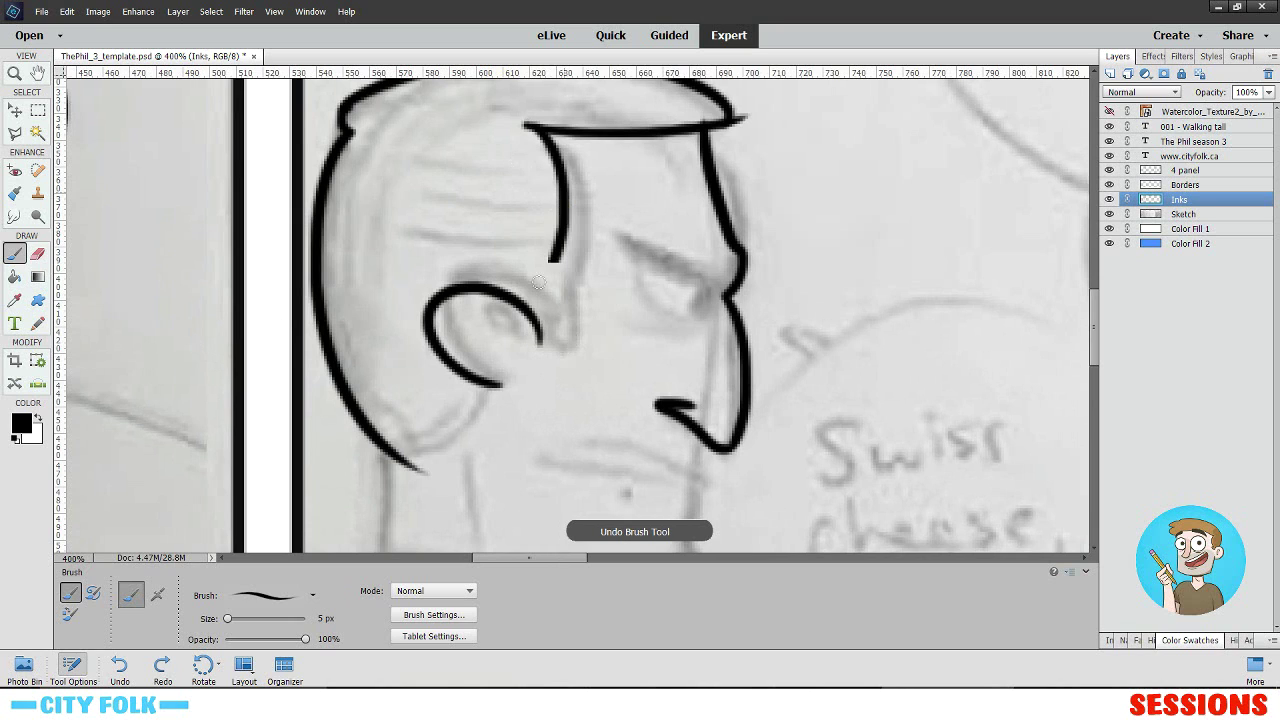
pyautogui.hotkey('ctrl', 'z')
pyautogui.moveTo(527, 127); pyautogui.dragTo(530, 296)
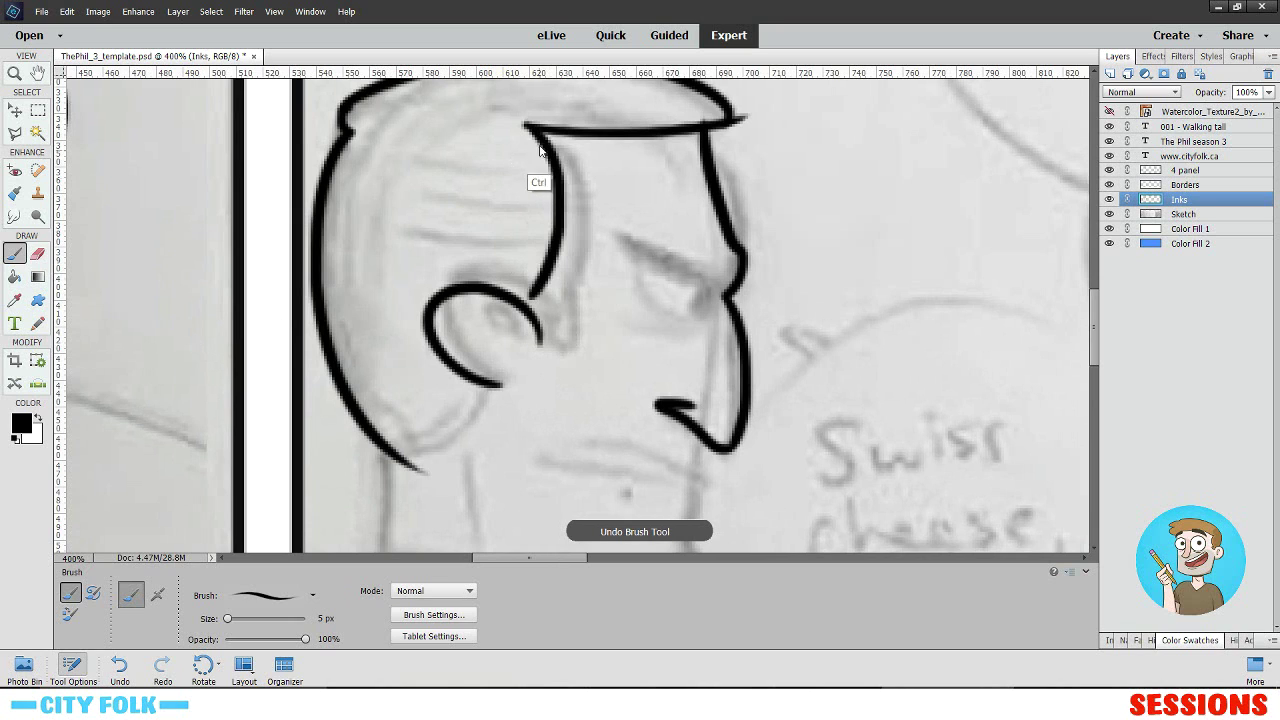
pyautogui.hotkey('ctrl', 'z')
pyautogui.moveTo(527, 127)
pyautogui.mouseDown()
pyautogui.moveTo(550, 300)
pyautogui.moveTo(527, 342)
pyautogui.moveTo(541, 311)
pyautogui.mouseUp()
pyautogui.hotkey('ctrl', 'z')
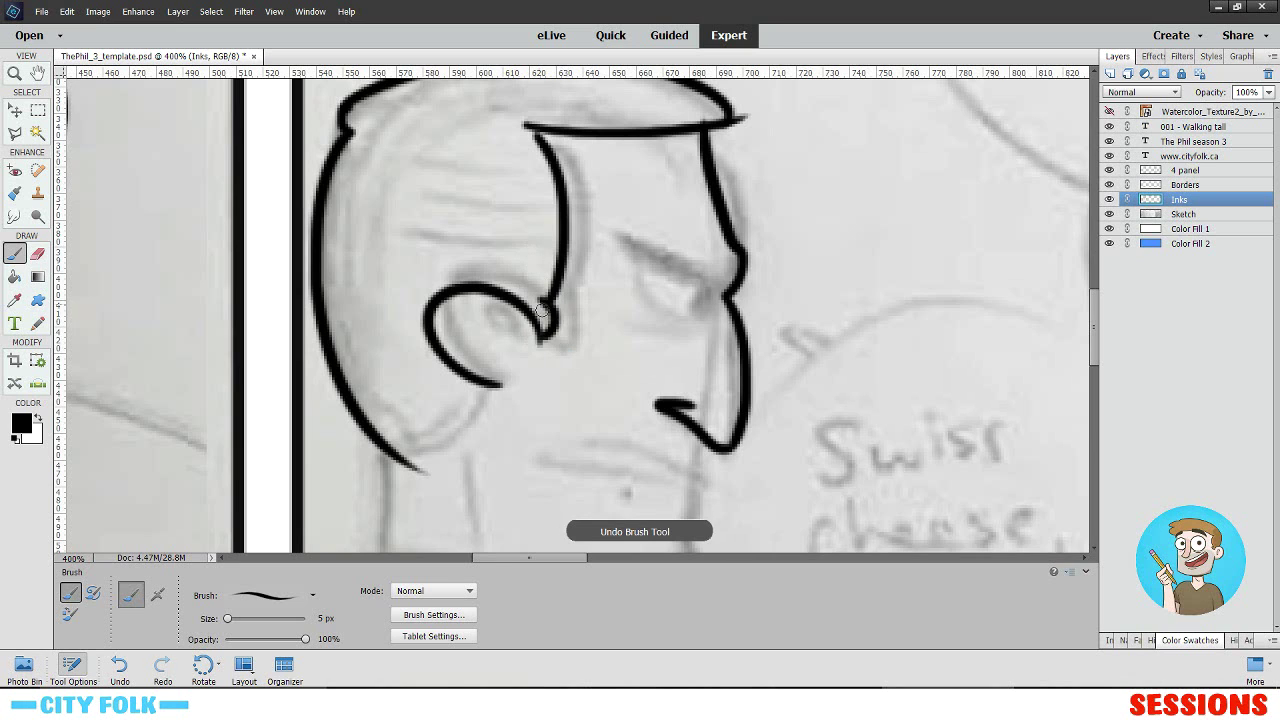
# - Ink his lowered eyebrow as a thick line reaching the nose bridge, and the eye beneath it with a solid black pupil
pyautogui.moveTo(625, 258)
pyautogui.mouseDown()
pyautogui.moveTo(438, 283)
pyautogui.moveTo(556, 294)
pyautogui.mouseUp()
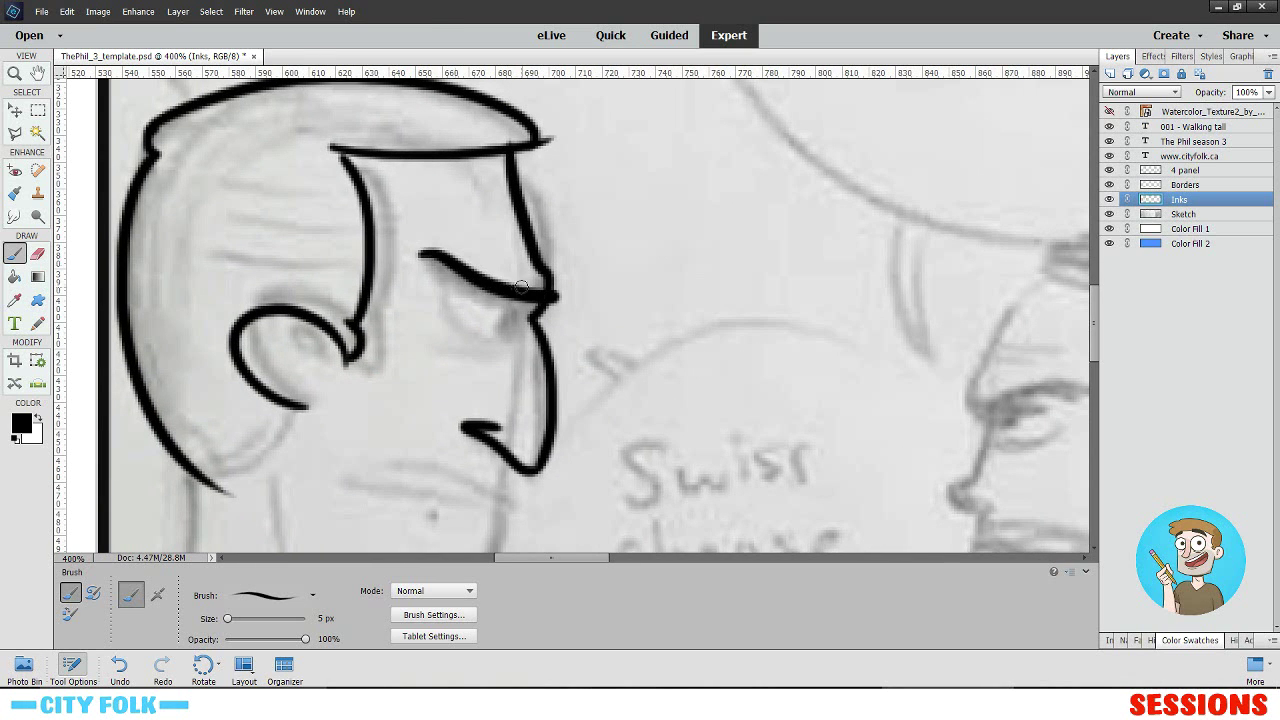
pyautogui.hotkey('ctrl', 'z')
pyautogui.moveTo(420, 252); pyautogui.dragTo(556, 292)
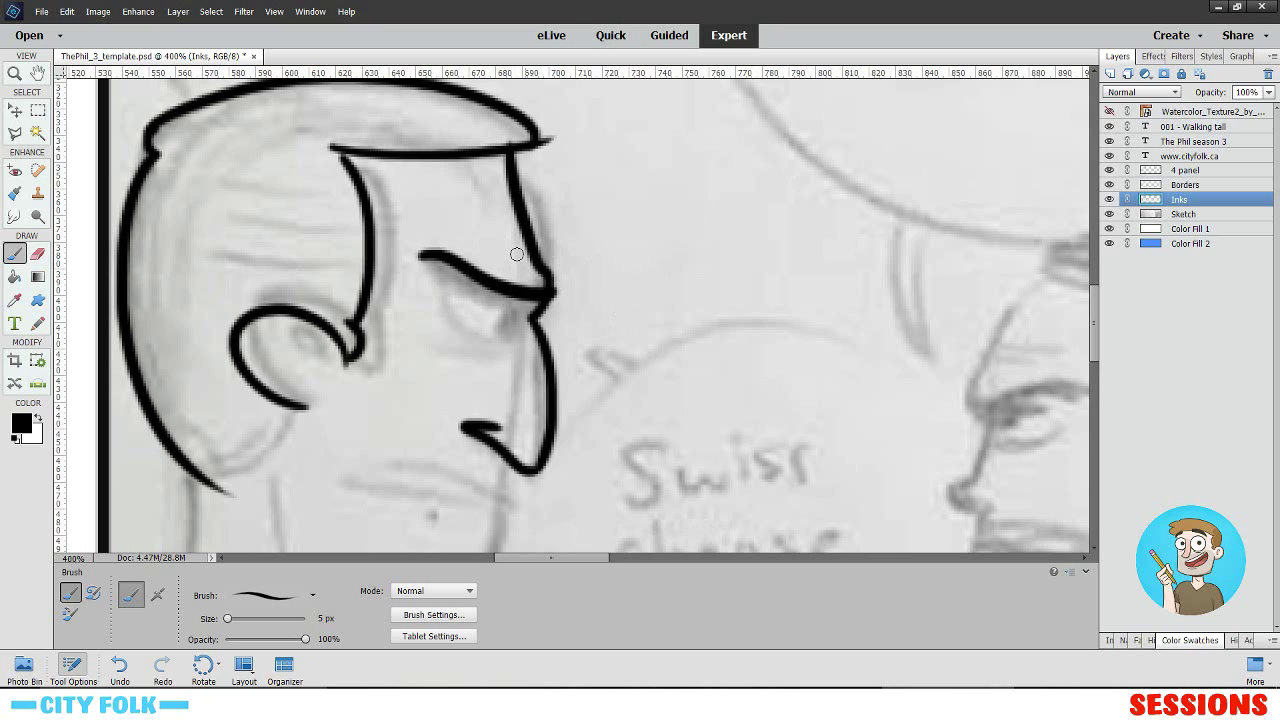
pyautogui.moveTo(440, 268); pyautogui.dragTo(508, 300)
pyautogui.hotkey('ctrl', 'z')
pyautogui.moveTo(440, 268)
pyautogui.mouseDown()
pyautogui.moveTo(500, 314)
pyautogui.moveTo(506, 305)
pyautogui.moveTo(498, 312)
pyautogui.mouseUp()
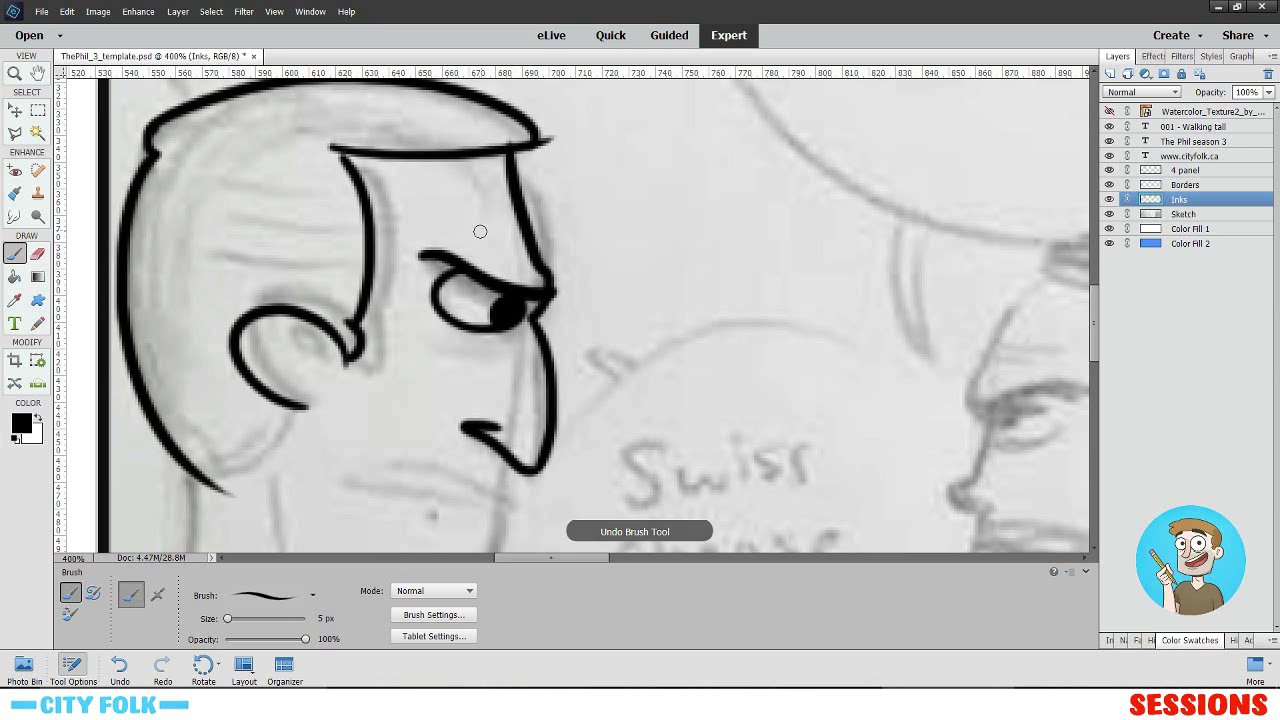
# - Ink two wrinkle lines on his forehead above the eyebrow and a crease line beneath the eye
pyautogui.moveTo(444, 216); pyautogui.dragTo(528, 230)
pyautogui.hotkey('ctrl', 'z')
pyautogui.moveTo(440, 213); pyautogui.dragTo(555, 234)
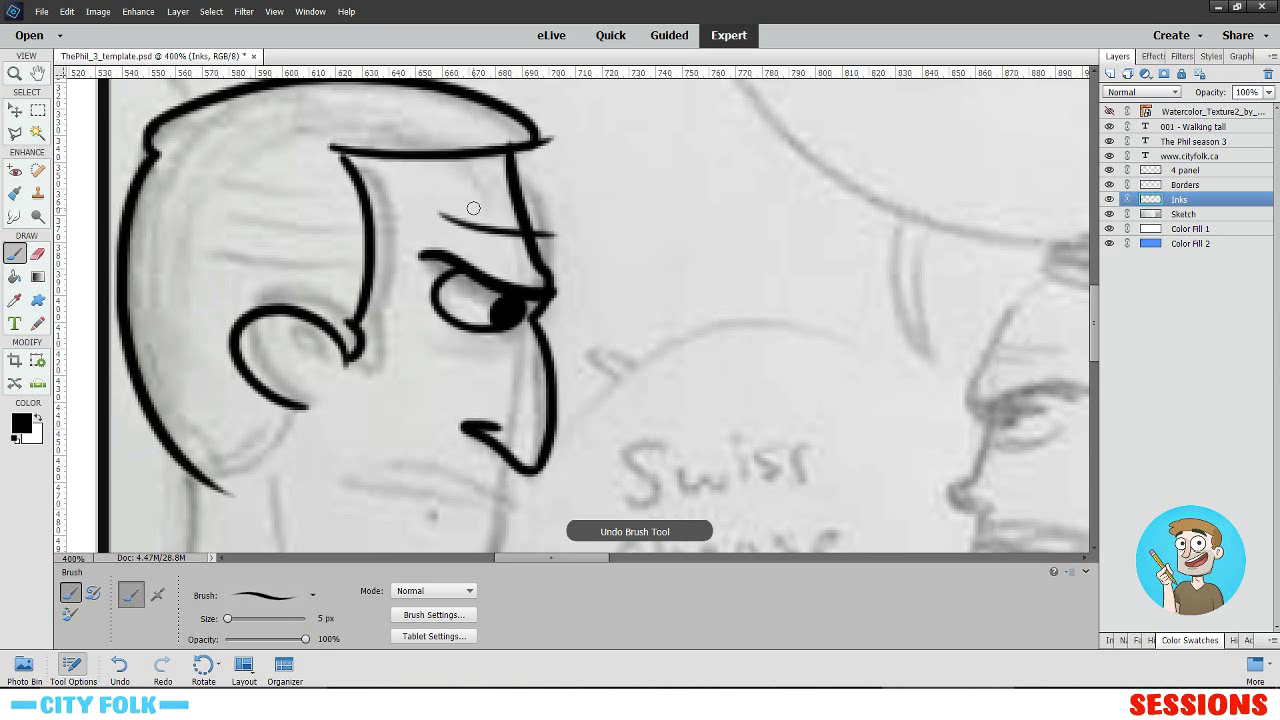
pyautogui.moveTo(473, 208)
pyautogui.mouseDown()
pyautogui.moveTo(538, 220)
pyautogui.moveTo(584, 96)
pyautogui.mouseUp()
pyautogui.moveTo(447, 239); pyautogui.dragTo(518, 244)
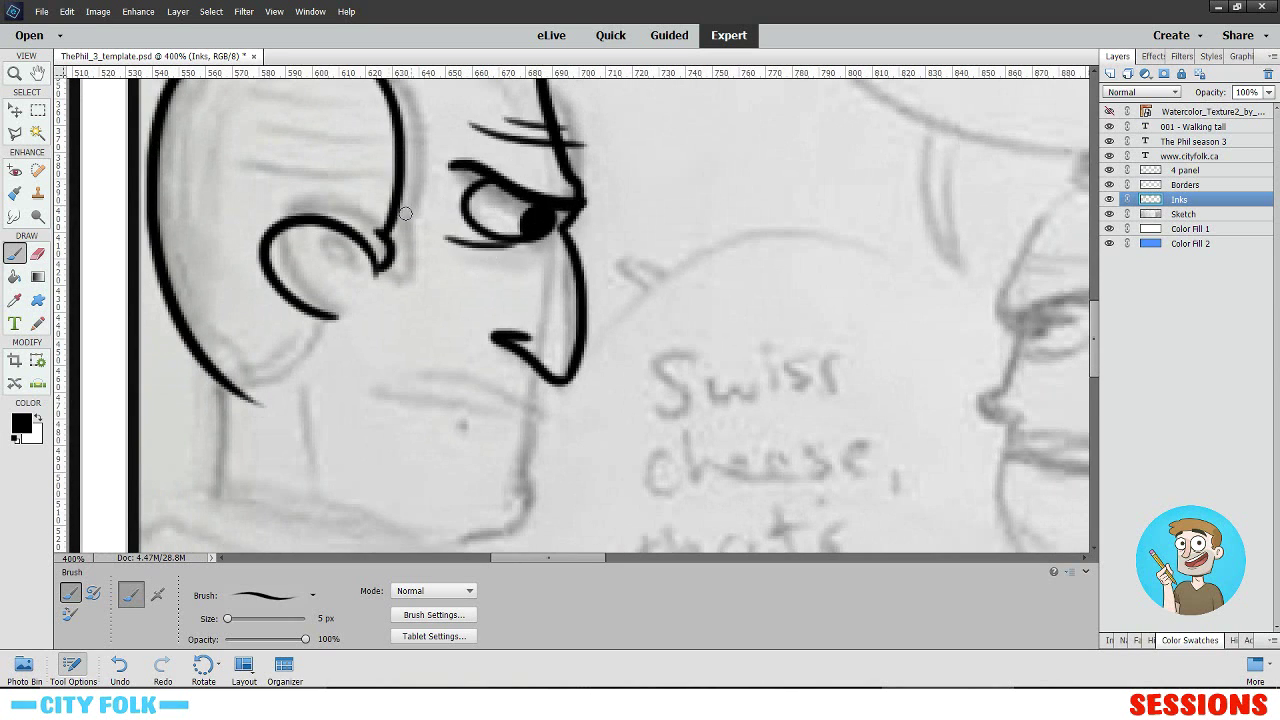
# - Ink the inner fold of his ear and the lower hairline running from the ear to the nape
pyautogui.moveTo(302, 258); pyautogui.dragTo(350, 276)
pyautogui.moveTo(266, 347)
pyautogui.mouseDown()
pyautogui.moveTo(404, 297)
pyautogui.moveTo(354, 327)
pyautogui.mouseUp()
pyautogui.moveTo(623, 254); pyautogui.dragTo(561, 151)
# - Erase the overshooting end of the head's back curve at the nape and ink the back of the neck below it
pyautogui.click(40, 258)
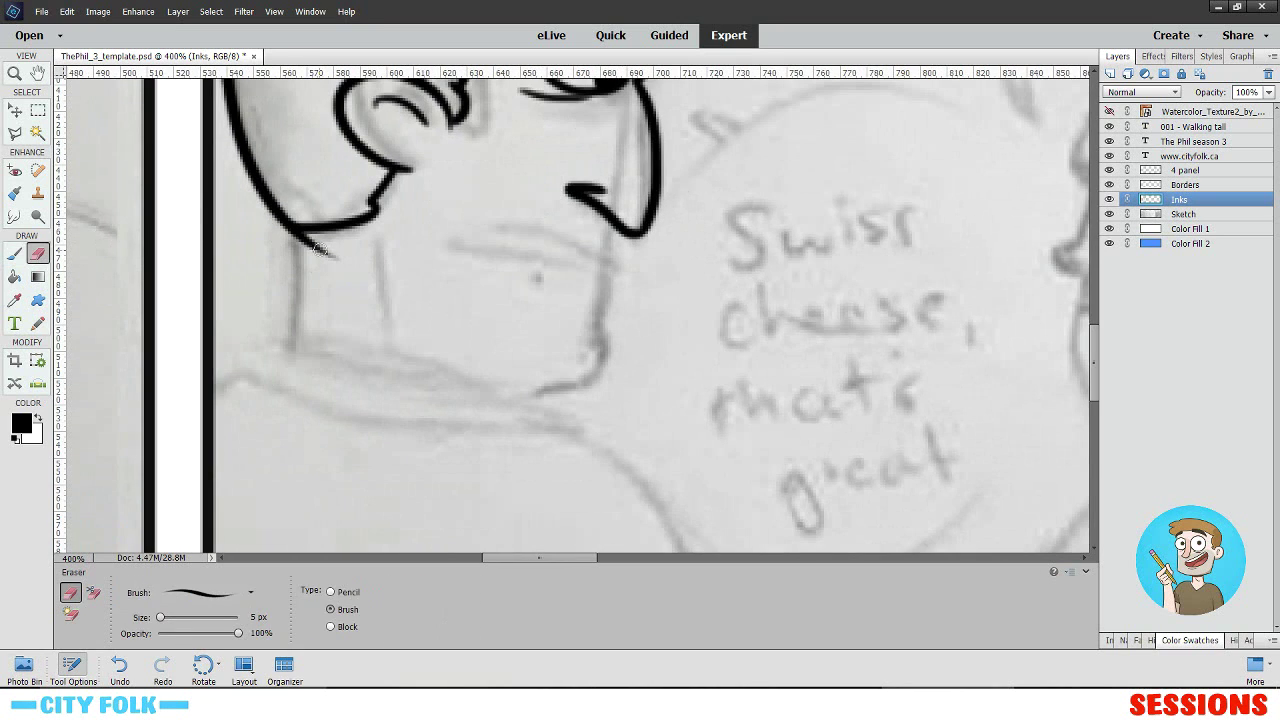
pyautogui.moveTo(320, 250); pyautogui.dragTo(300, 242)
pyautogui.click(15, 255)
pyautogui.moveTo(298, 235); pyautogui.dragTo(278, 365)
# - Ink a short upper-lip line dropping from the underside of his nose
pyautogui.hscroll(2, 451, 208)
pyautogui.scroll(-1, 535, 173)
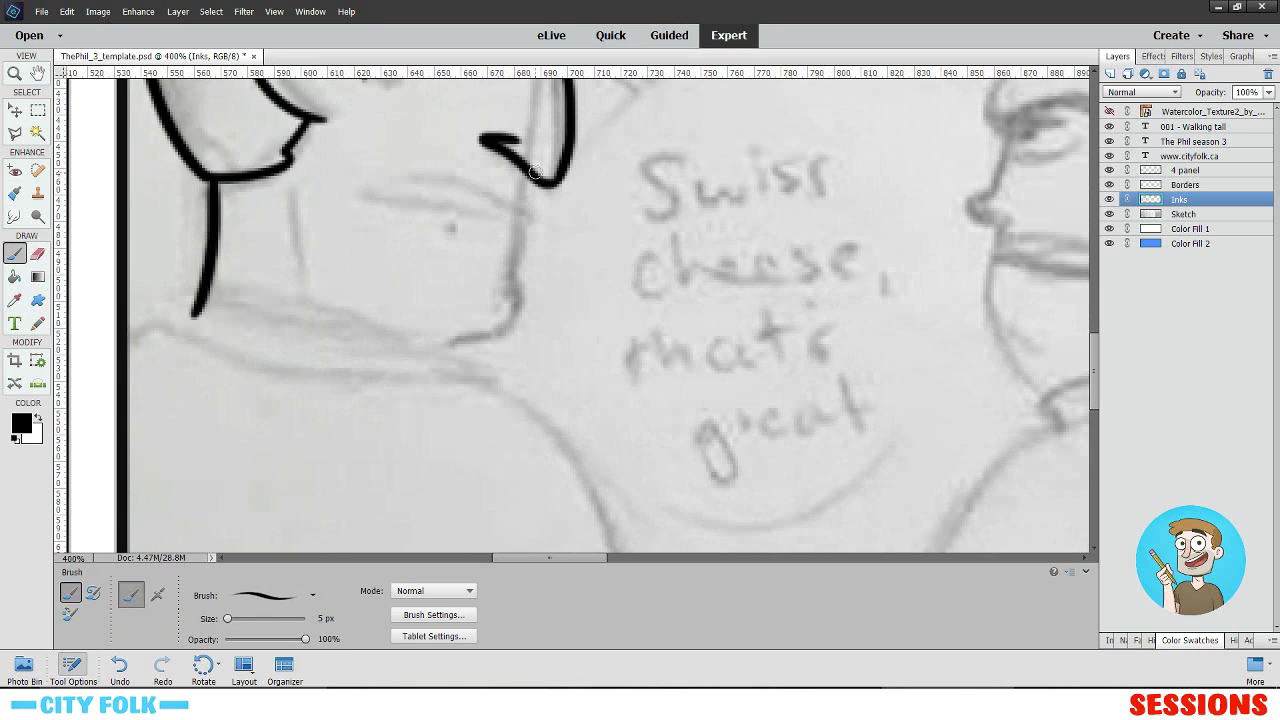
pyautogui.moveTo(535, 173); pyautogui.dragTo(540, 208)
pyautogui.moveTo(366, 190); pyautogui.dragTo(530, 205)
pyautogui.scroll(3, 505, 215)
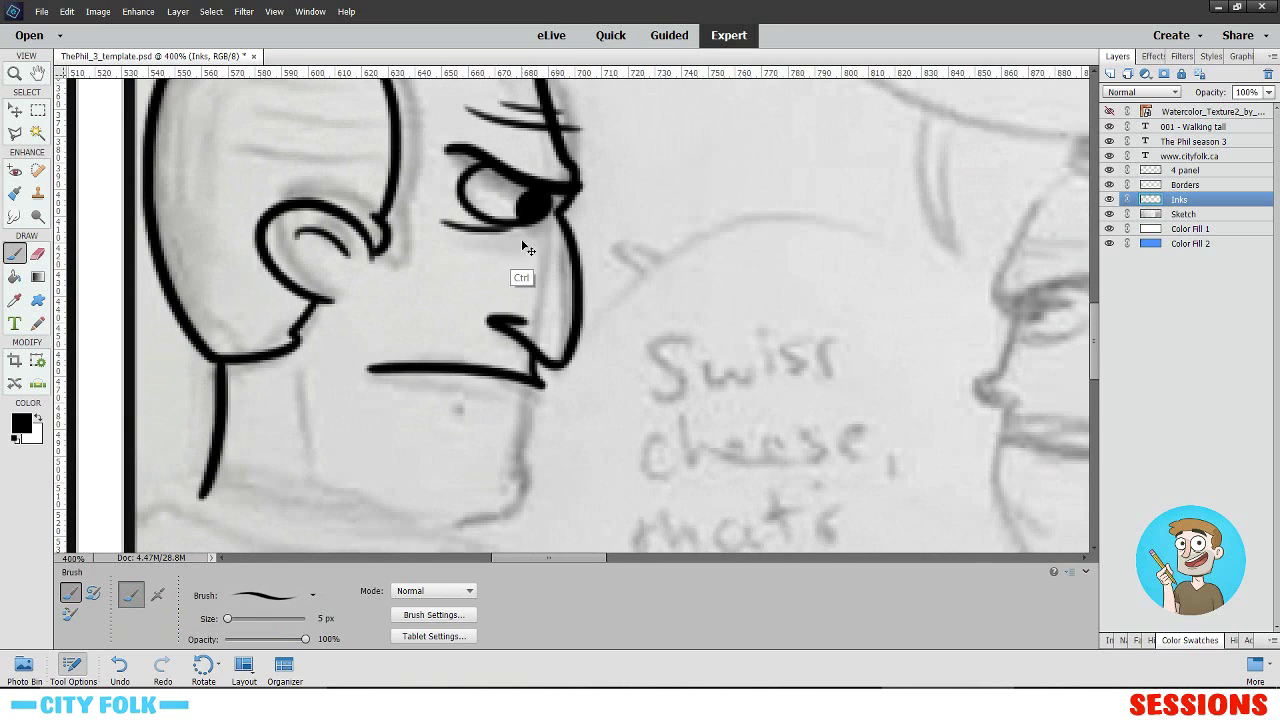
pyautogui.hotkey('ctrl', 'z')
pyautogui.hscroll(-2, 669, 235)
pyautogui.scroll(-2, 669, 235)
pyautogui.moveTo(674, 227)
pyautogui.mouseDown()
pyautogui.moveTo(666, 304)
pyautogui.moveTo(598, 377)
pyautogui.mouseUp()
pyautogui.hotkey('ctrl', 'z')
pyautogui.moveTo(674, 226)
pyautogui.mouseDown()
pyautogui.moveTo(674, 297)
pyautogui.moveTo(674, 250)
pyautogui.moveTo(674, 263)
pyautogui.mouseUp()
pyautogui.hotkey('ctrl', 'z')
pyautogui.hotkey('ctrl', 'z')
pyautogui.moveTo(678, 217)
pyautogui.mouseDown()
pyautogui.moveTo(675, 258)
pyautogui.moveTo(500, 232)
pyautogui.mouseUp()
pyautogui.hotkey('ctrl', 'z')
pyautogui.hotkey('ctrl', 'z')
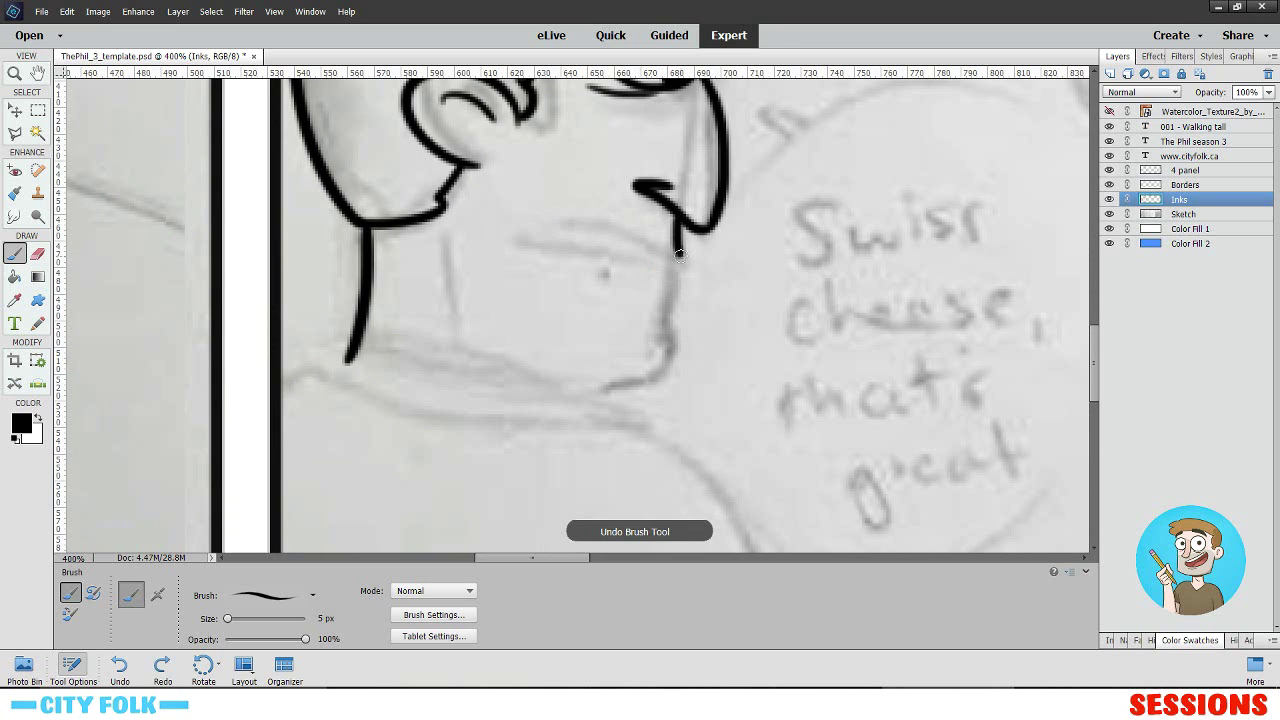
# - Ink his closed mouth as a thick, downturned line from the upper lip back across the cheek
pyautogui.moveTo(680, 251); pyautogui.dragTo(666, 251)
pyautogui.moveTo(644, 134)
pyautogui.mouseDown()
pyautogui.moveTo(614, 277)
pyautogui.moveTo(598, 237)
pyautogui.mouseUp()
pyautogui.hotkey('ctrl', 'z')
pyautogui.moveTo(636, 358); pyautogui.dragTo(472, 321)
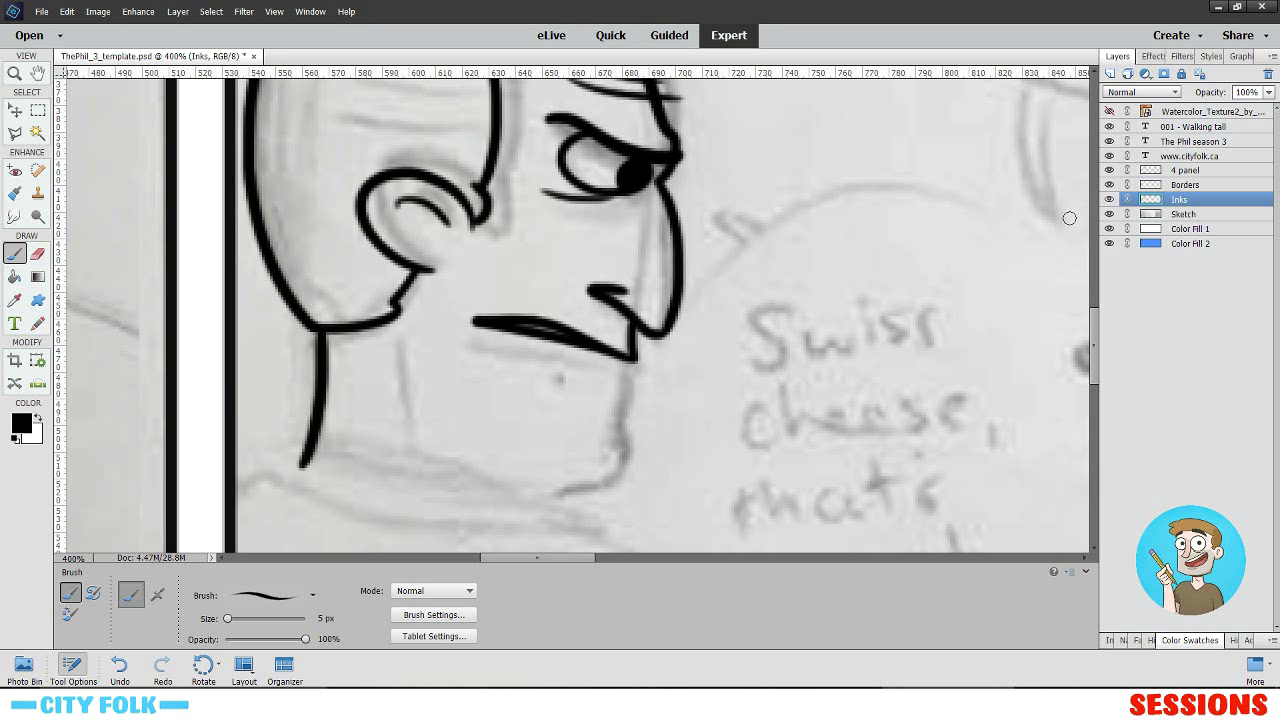
# - Ink the small lower-lip notch beneath his mouth and the front of the chin sloping outward below it
pyautogui.moveTo(669, 312); pyautogui.dragTo(710, 252)
pyautogui.moveTo(665, 303)
pyautogui.mouseDown()
pyautogui.moveTo(629, 410)
pyautogui.moveTo(508, 427)
pyautogui.mouseUp()
pyautogui.moveTo(580, 331)
pyautogui.mouseDown()
pyautogui.moveTo(528, 350)
pyautogui.moveTo(549, 415)
pyautogui.moveTo(424, 416)
pyautogui.mouseUp()
pyautogui.hotkey('ctrl', 'z')
pyautogui.hotkey('ctrl', 'z')
pyautogui.moveTo(540, 323)
pyautogui.mouseDown()
pyautogui.moveTo(530, 301)
pyautogui.moveTo(594, 390)
pyautogui.mouseUp()
pyautogui.hotkey('ctrl', 'z')
pyautogui.moveTo(596, 318)
pyautogui.mouseDown()
pyautogui.moveTo(611, 385)
pyautogui.moveTo(438, 440)
pyautogui.mouseUp()
pyautogui.moveTo(582, 276)
pyautogui.mouseDown()
pyautogui.moveTo(548, 416)
pyautogui.moveTo(526, 303)
pyautogui.moveTo(567, 287)
pyautogui.mouseUp()
pyautogui.hotkey('ctrl', 'z')
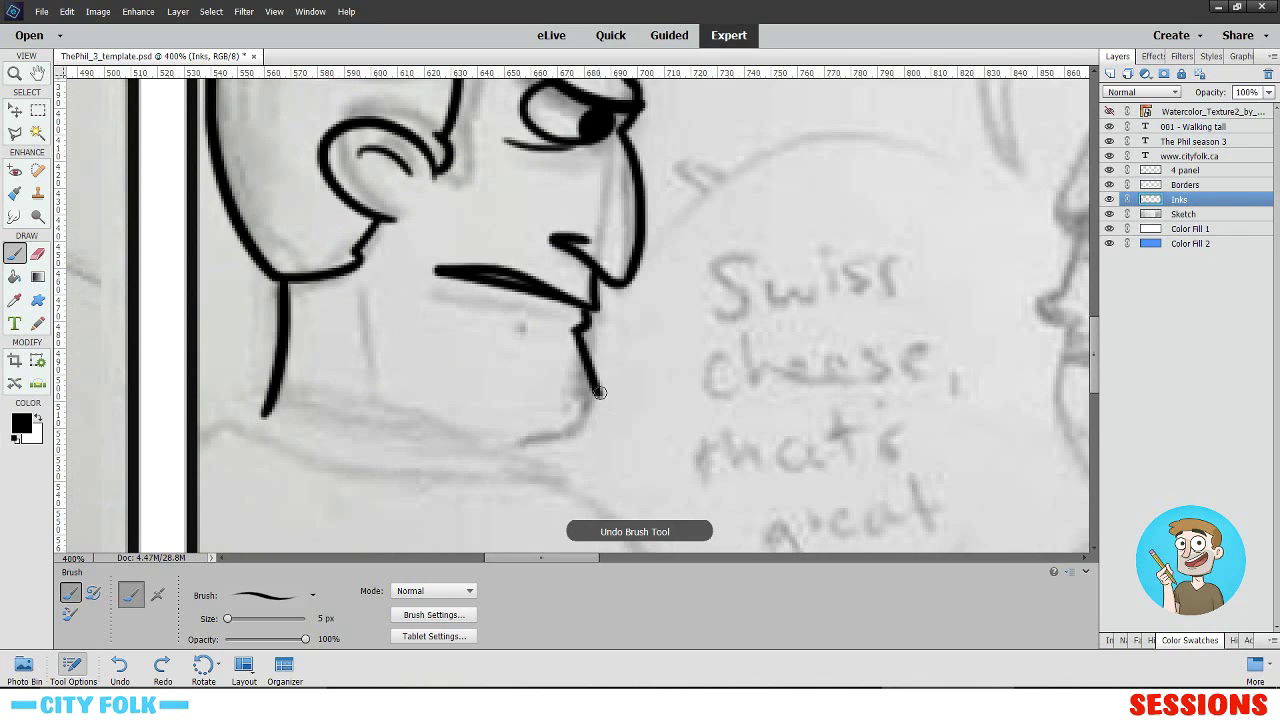
# - Ink the underside of his jaw curving from the chin back toward the neck, and a vertical line below the ear
pyautogui.moveTo(600, 396); pyautogui.dragTo(415, 438)
pyautogui.hotkey('ctrl', 'z')
pyautogui.moveTo(605, 399); pyautogui.dragTo(405, 436)
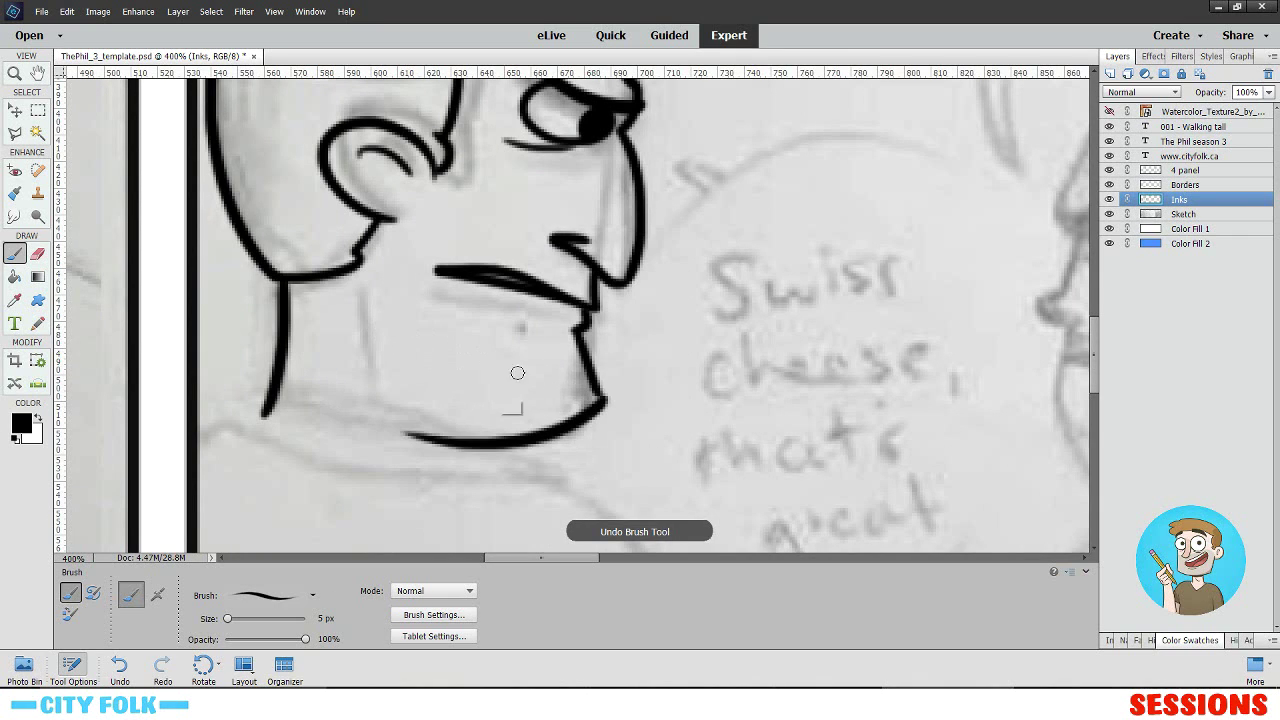
pyautogui.hotkey('ctrl', 'z')
pyautogui.moveTo(604, 399); pyautogui.dragTo(407, 410)
pyautogui.hotkey('ctrl', 'z')
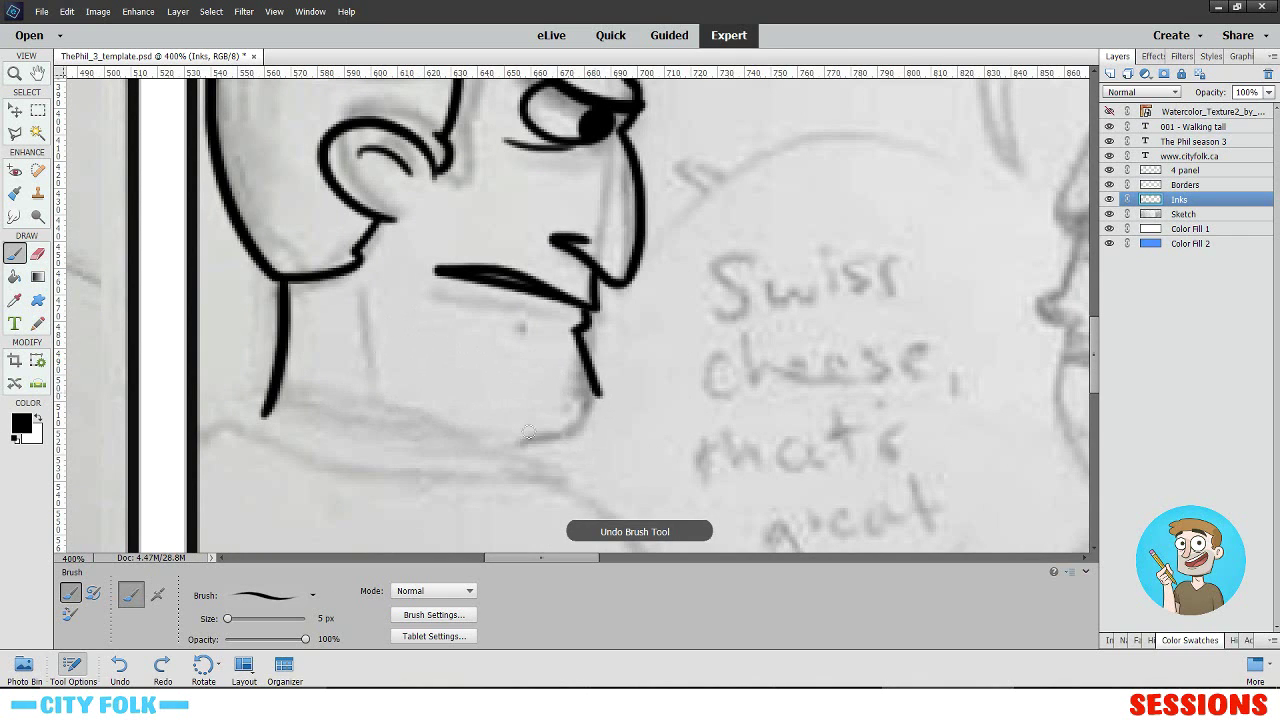
pyautogui.moveTo(600, 396); pyautogui.dragTo(366, 412)
pyautogui.moveTo(357, 282); pyautogui.dragTo(358, 362)
pyautogui.moveTo(475, 132); pyautogui.dragTo(473, 367)
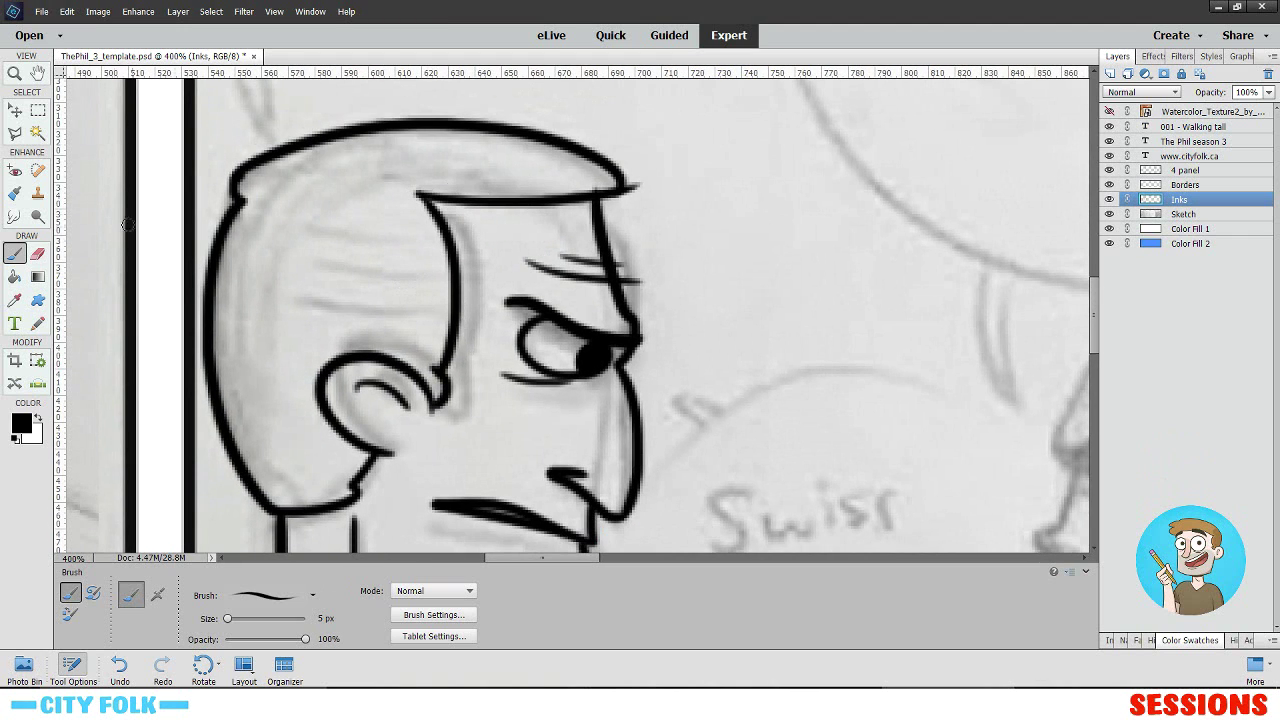
# - Erase the stray line ends overshooting the front of the hair and the forehead wrinkles on the man's profile
pyautogui.click(36, 254)
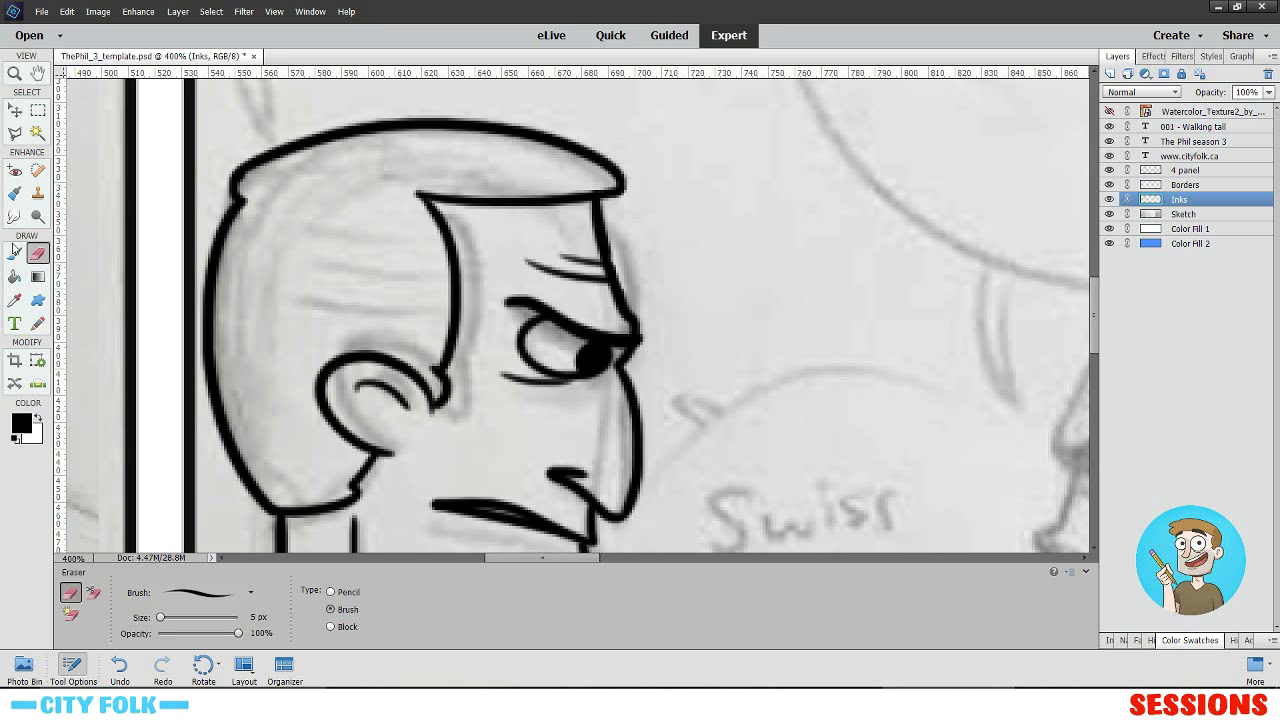
pyautogui.click(15, 252)
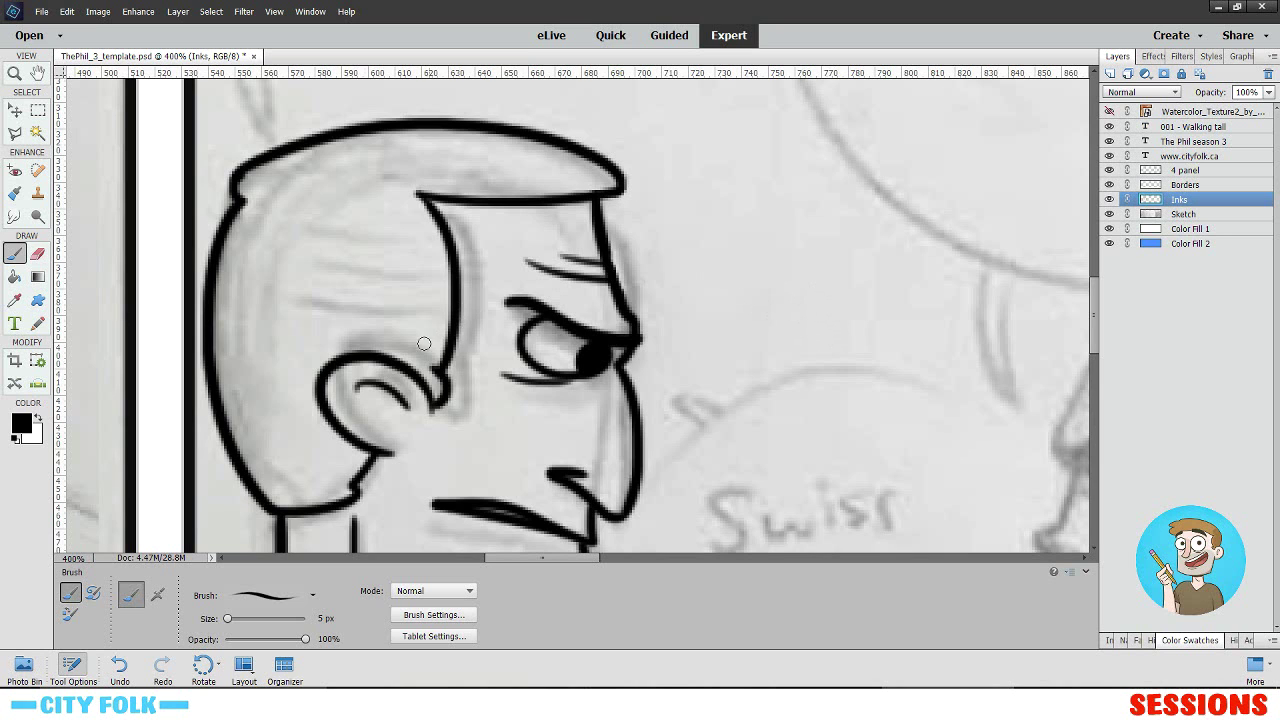
# - Examine the inked profile at several magnifications to judge its proportions against the sketch
pyautogui.moveTo(392, 299); pyautogui.dragTo(405, 189)
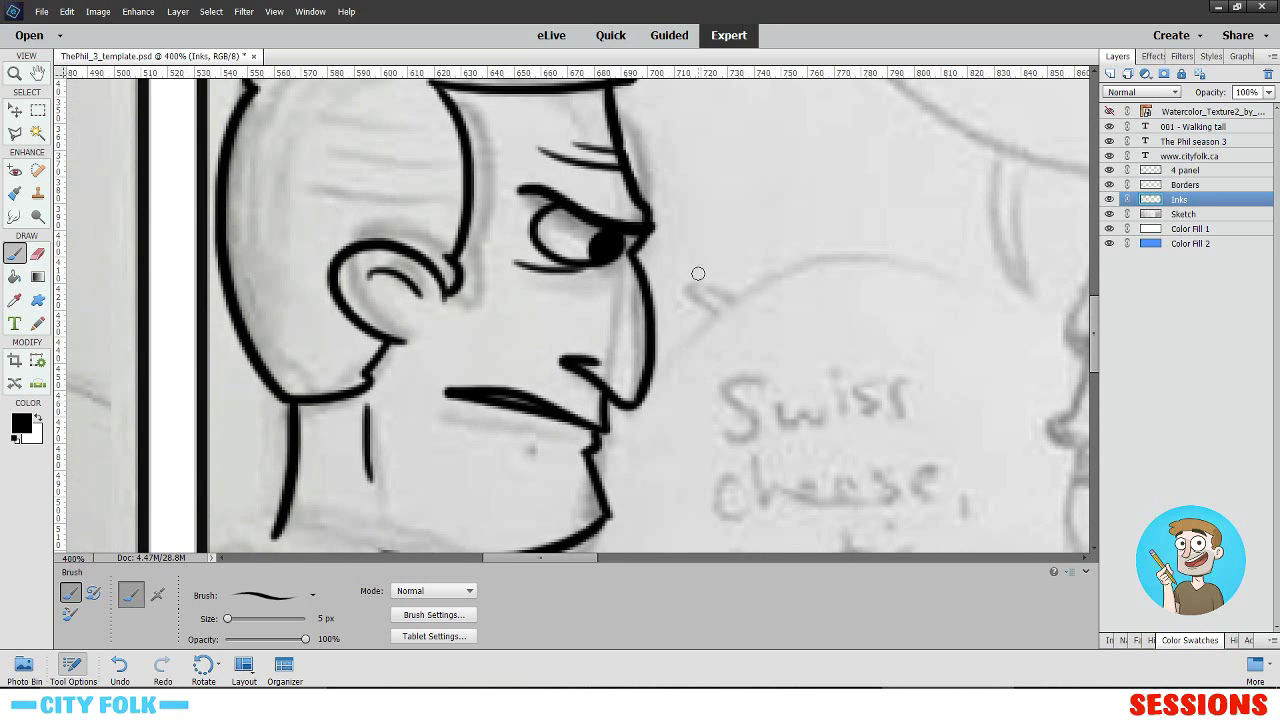
pyautogui.hotkey('ctrl', '-')
pyautogui.hotkey('ctrl', '-')
pyautogui.hotkey('ctrl', '-')
pyautogui.hotkey('ctrl', '+')
pyautogui.hotkey('ctrl', '+')
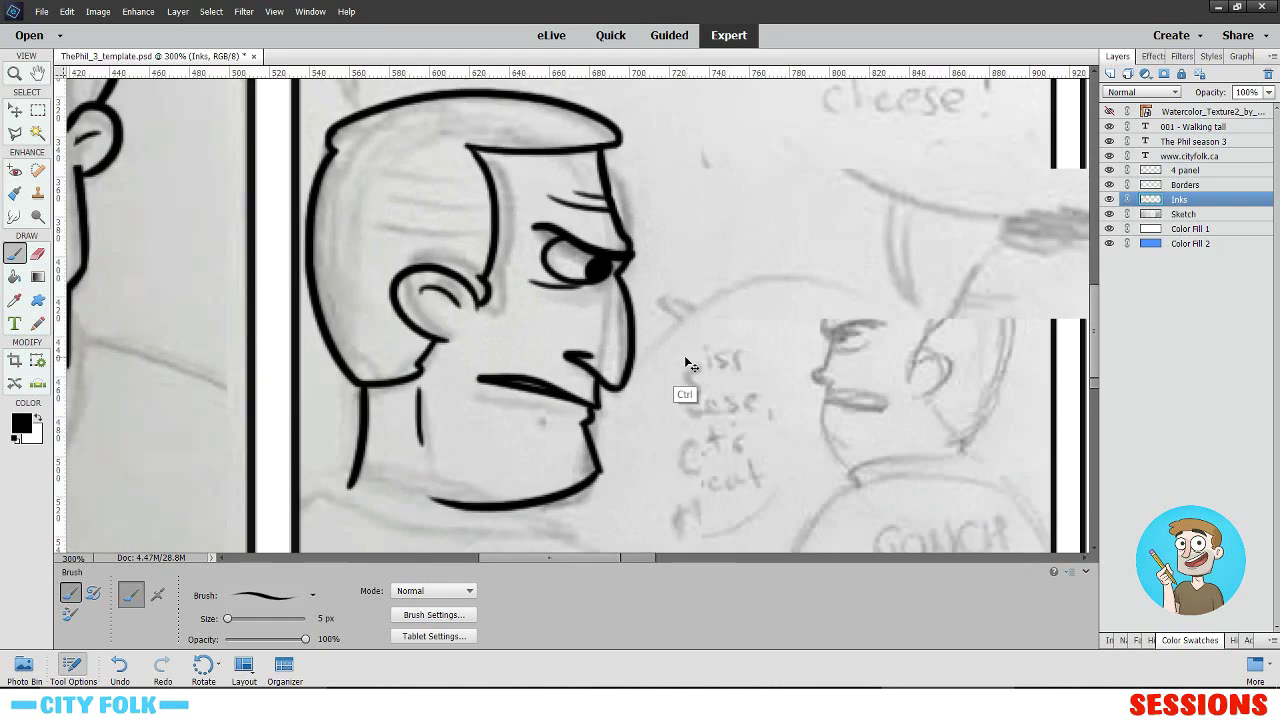
pyautogui.hotkey('ctrl', '+')
pyautogui.hotkey('ctrl', '-')
pyautogui.hotkey('ctrl', '-')
pyautogui.hotkey('ctrl', '-')
pyautogui.hotkey('ctrl', '=')
pyautogui.hotkey('ctrl', '=')
pyautogui.hotkey('ctrl', '=')
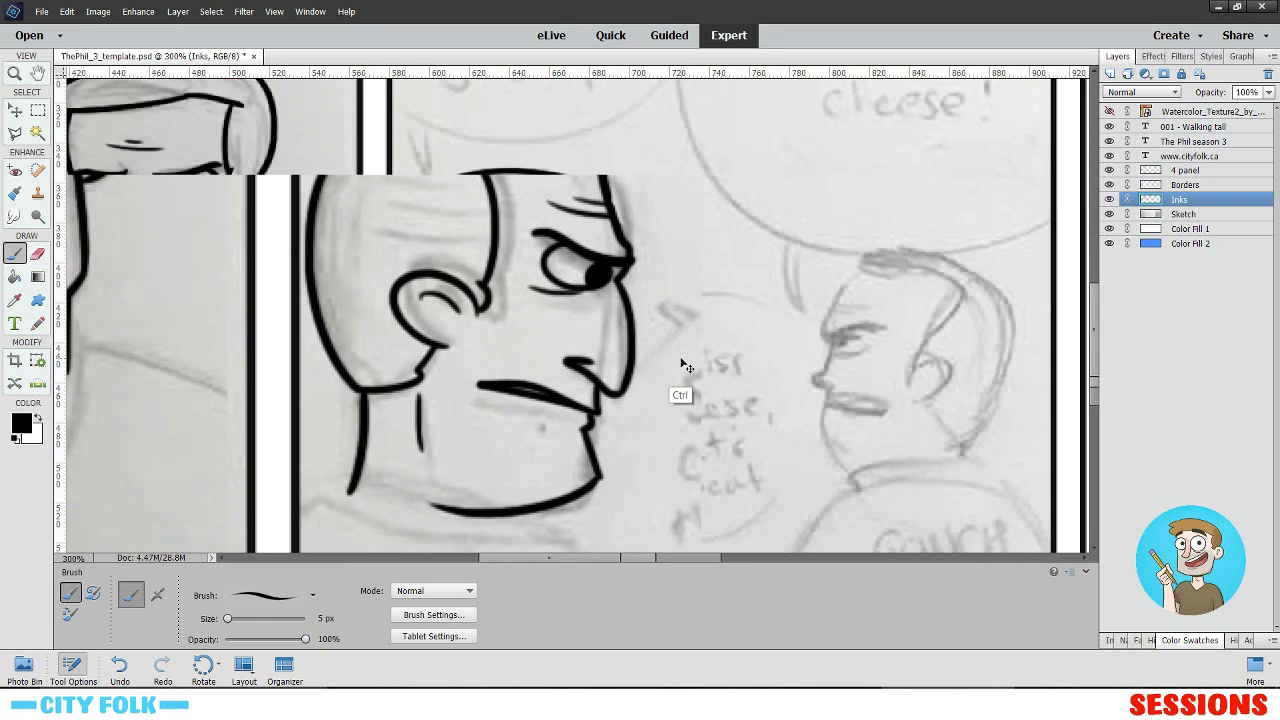
# - Erase the man's inked nose from the bridge down to the tip, underside and nostril
pyautogui.click(38, 258)
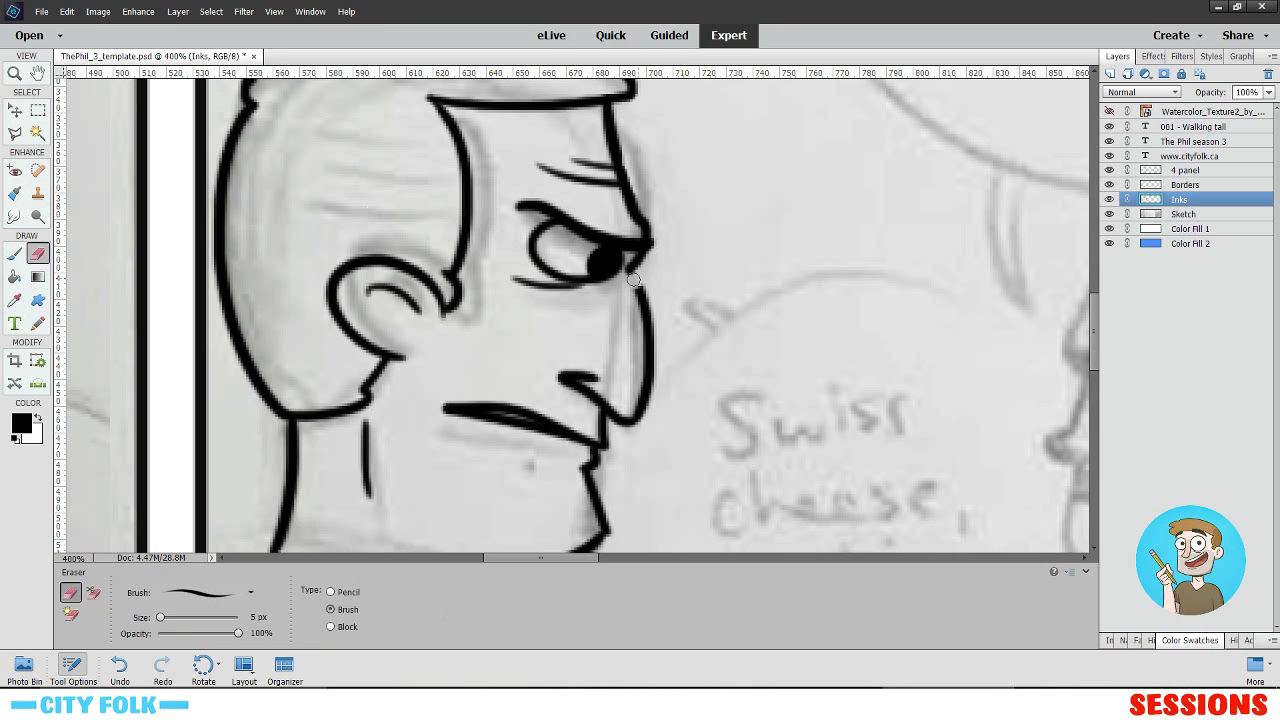
pyautogui.moveTo(641, 275)
pyautogui.mouseDown()
pyautogui.moveTo(658, 310)
pyautogui.moveTo(634, 294)
pyautogui.moveTo(639, 357)
pyautogui.mouseUp()
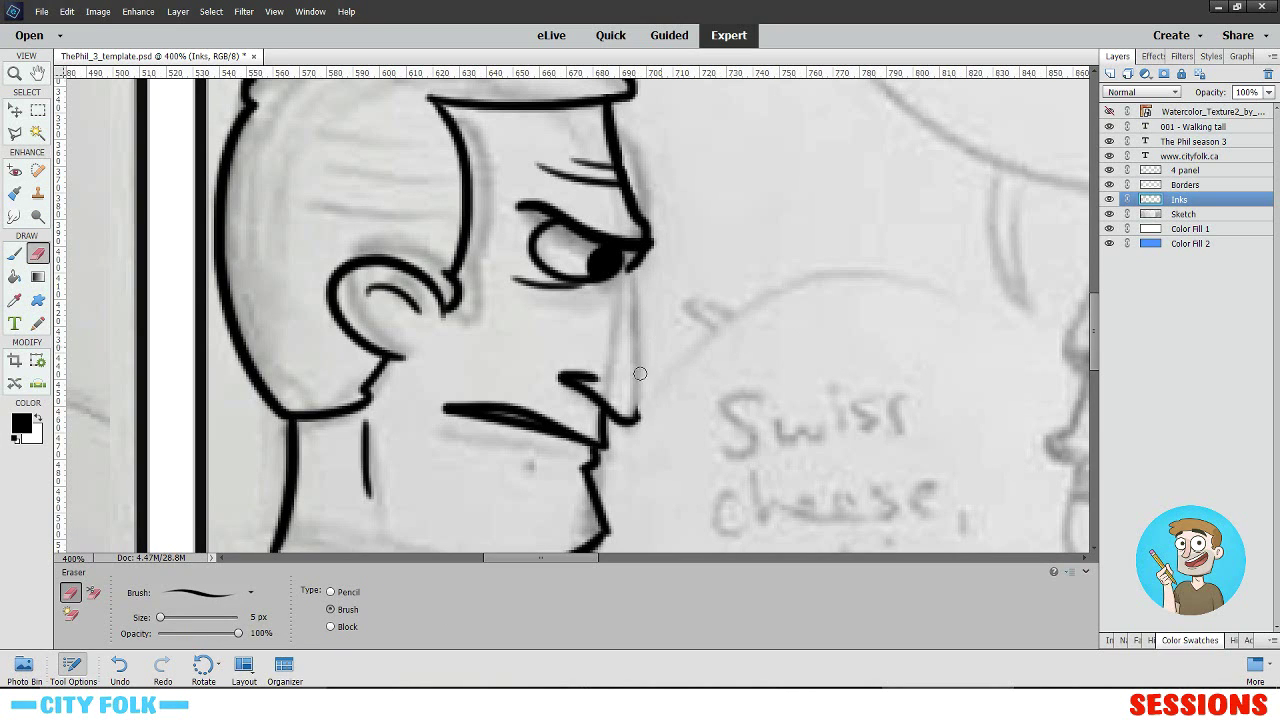
pyautogui.moveTo(633, 424)
pyautogui.mouseDown()
pyautogui.moveTo(563, 388)
pyautogui.moveTo(631, 414)
pyautogui.moveTo(559, 370)
pyautogui.mouseUp()
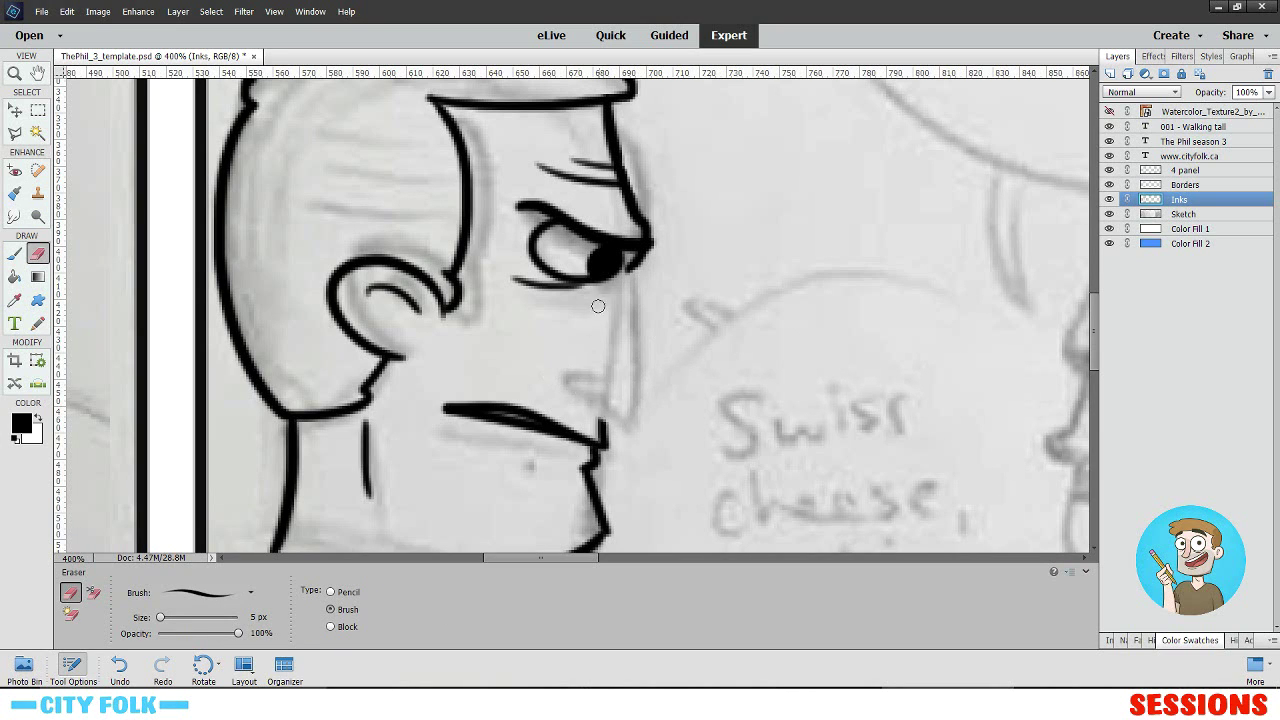
# - Re-ink the nose bridge as a nearly straight line running from below the brow to a pointed tip
pyautogui.click(14, 257)
pyautogui.moveTo(738, 314); pyautogui.dragTo(610, 260)
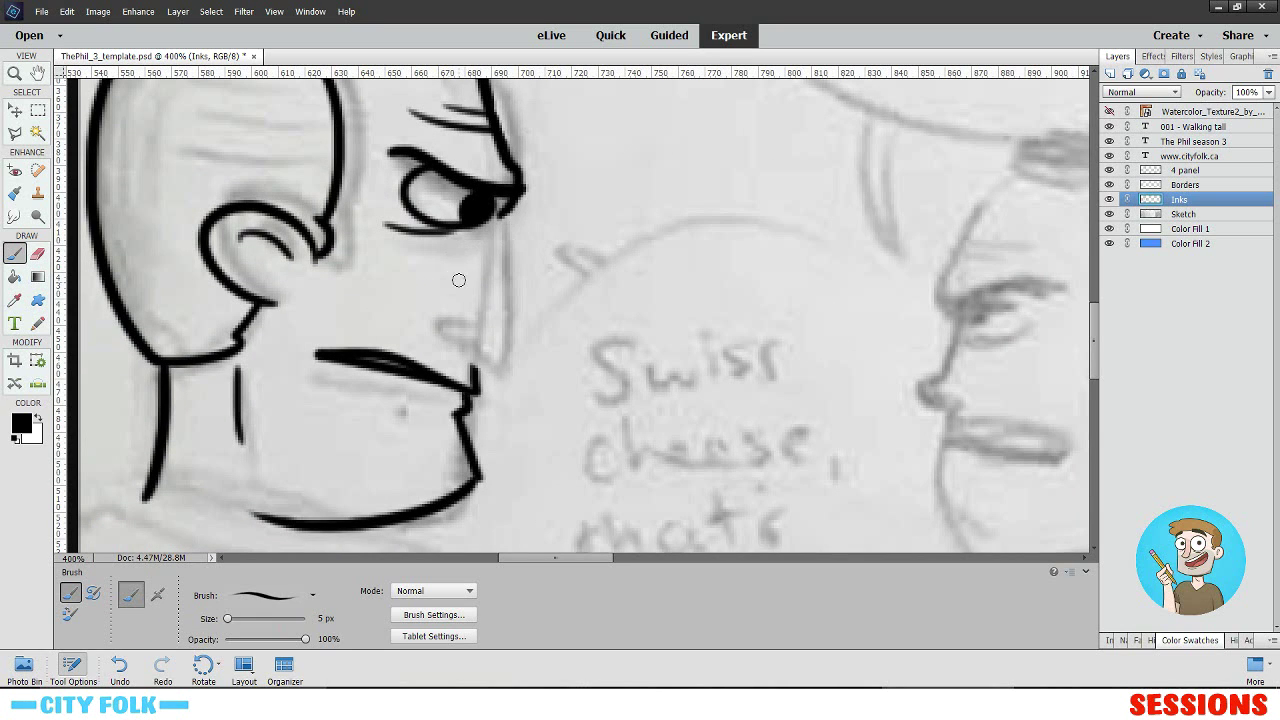
pyautogui.moveTo(507, 219)
pyautogui.mouseDown()
pyautogui.moveTo(580, 348)
pyautogui.moveTo(450, 340)
pyautogui.mouseUp()
pyautogui.hotkey('ctrl', 'z')
pyautogui.moveTo(505, 212)
pyautogui.mouseDown()
pyautogui.moveTo(531, 368)
pyautogui.moveTo(412, 318)
pyautogui.mouseUp()
pyautogui.hotkey('ctrl', 'z')
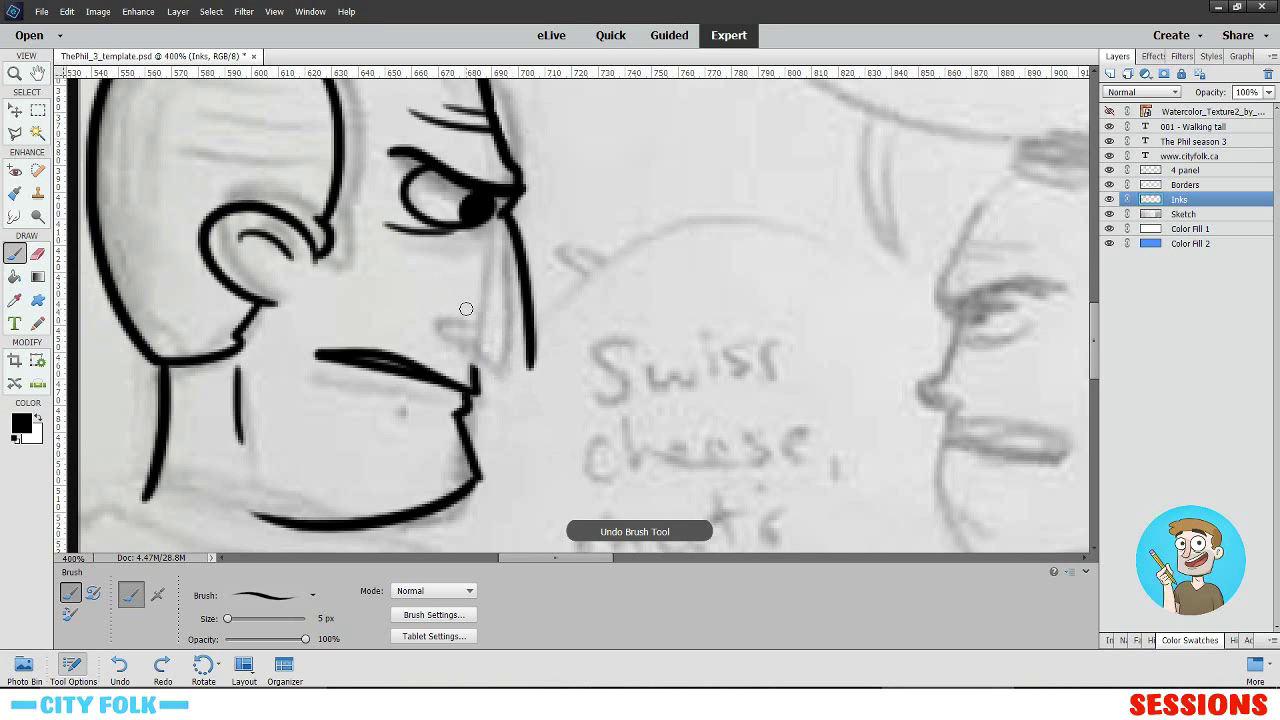
pyautogui.hotkey('ctrl', 'z')
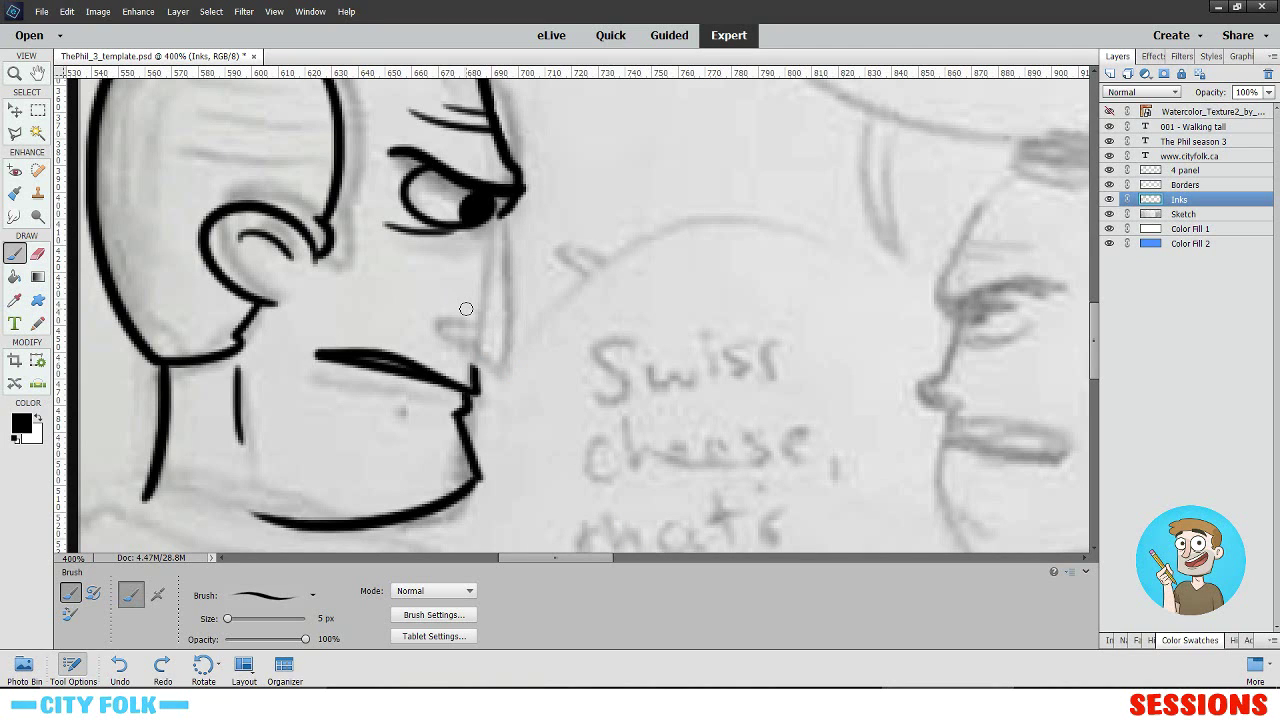
pyautogui.moveTo(504, 218); pyautogui.dragTo(536, 354)
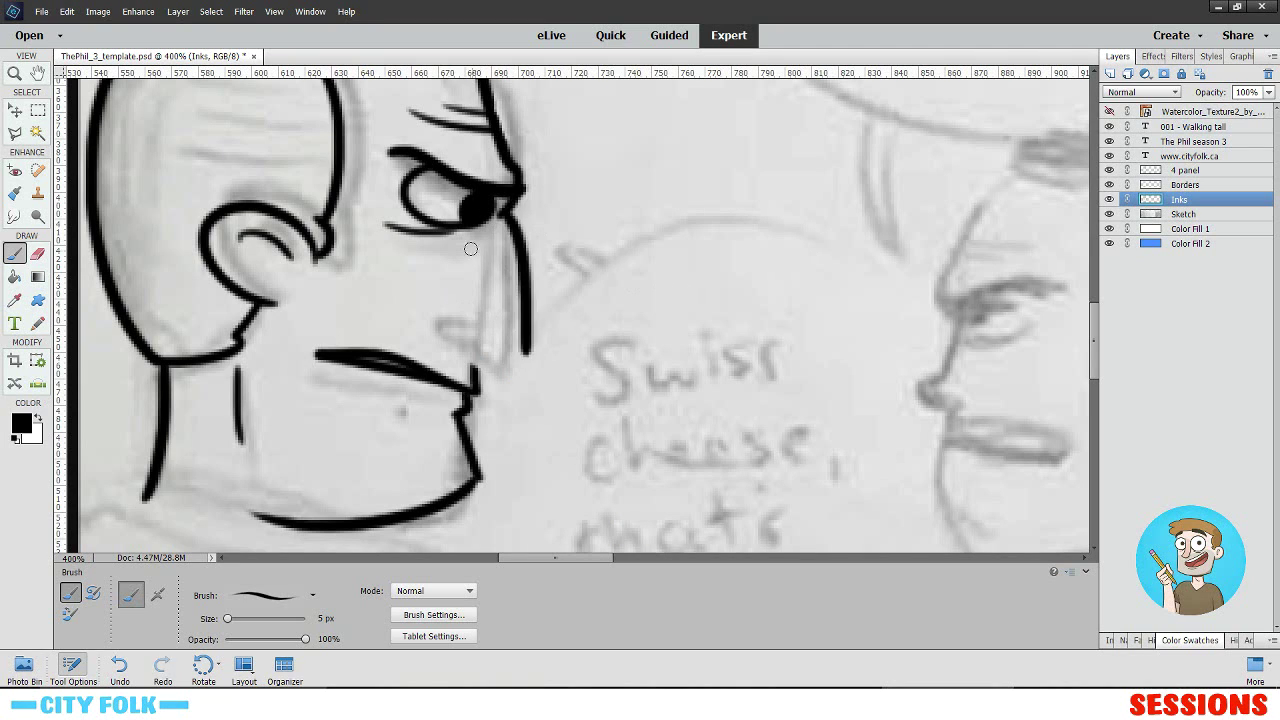
pyautogui.hotkey('ctrl', 'z')
pyautogui.moveTo(505, 208)
pyautogui.mouseDown()
pyautogui.moveTo(540, 354)
pyautogui.moveTo(444, 336)
pyautogui.mouseUp()
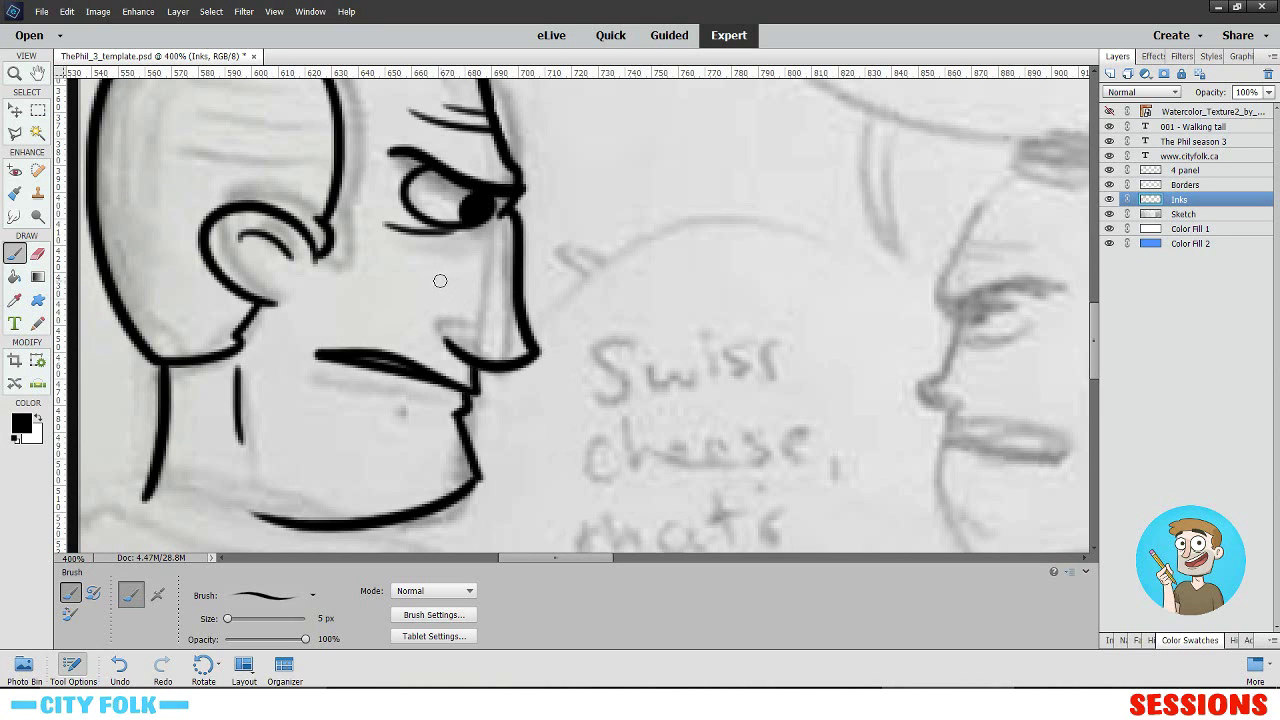
pyautogui.hotkey('ctrl', 'z')
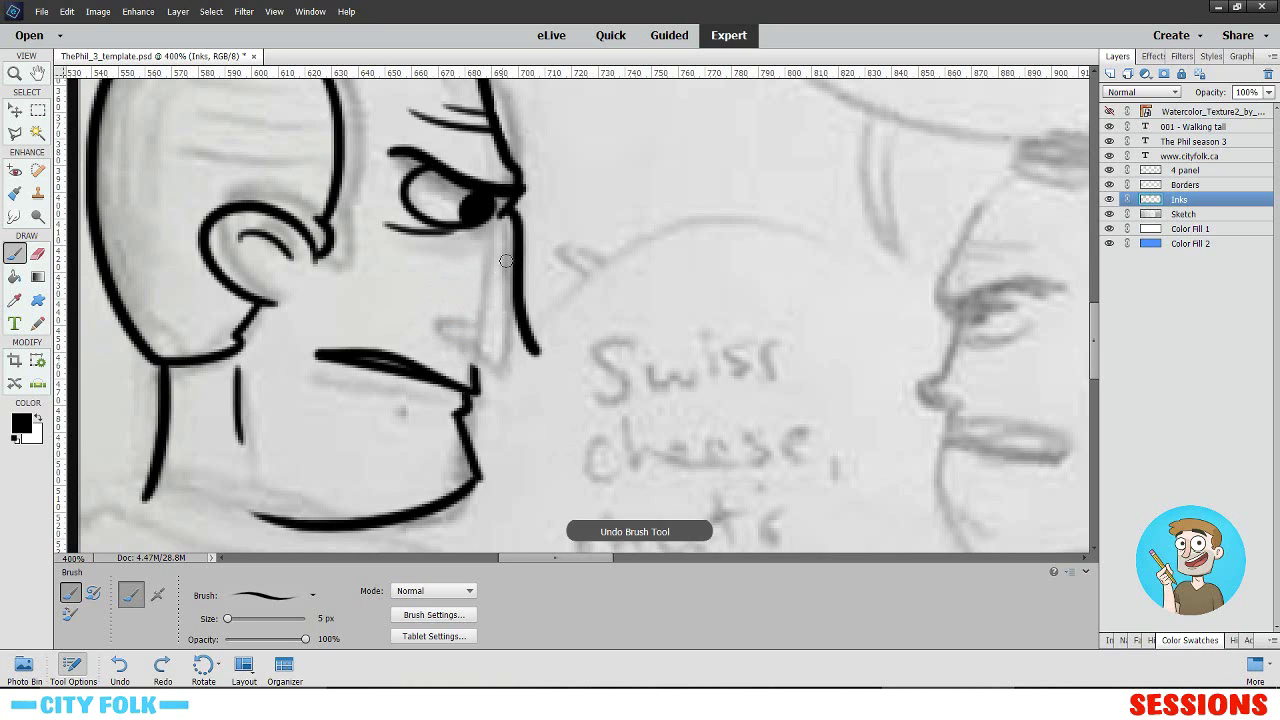
# - Ink the underside of the nose curving back from the tip into a curled nostril
pyautogui.moveTo(535, 350); pyautogui.dragTo(450, 322)
pyautogui.hotkey('ctrl', 'z')
pyautogui.moveTo(535, 352)
pyautogui.mouseDown()
pyautogui.moveTo(448, 333)
pyautogui.moveTo(463, 323)
pyautogui.mouseUp()
pyautogui.moveTo(463, 260); pyautogui.dragTo(571, 239)
# - Select the inked mouth, chin and jaw line with a polygonal lasso outline
pyautogui.click(15, 133)
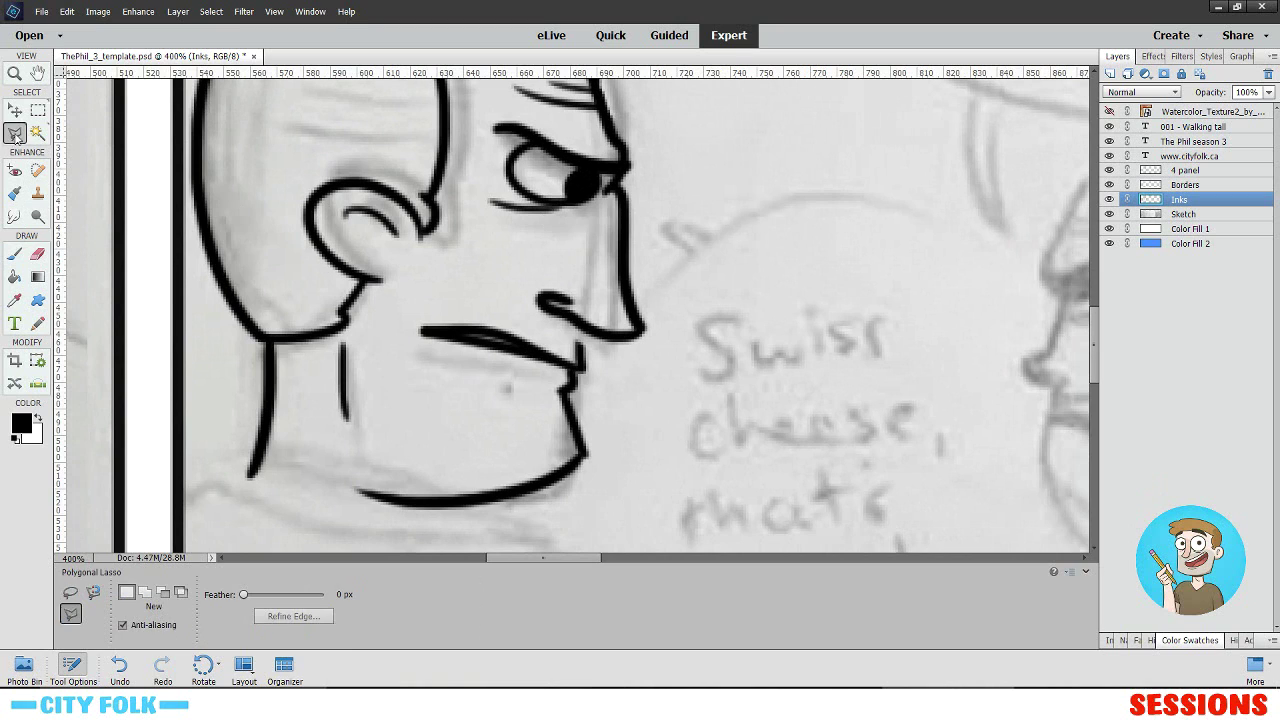
pyautogui.click(387, 319)
pyautogui.click(435, 292)
pyautogui.click(519, 536)
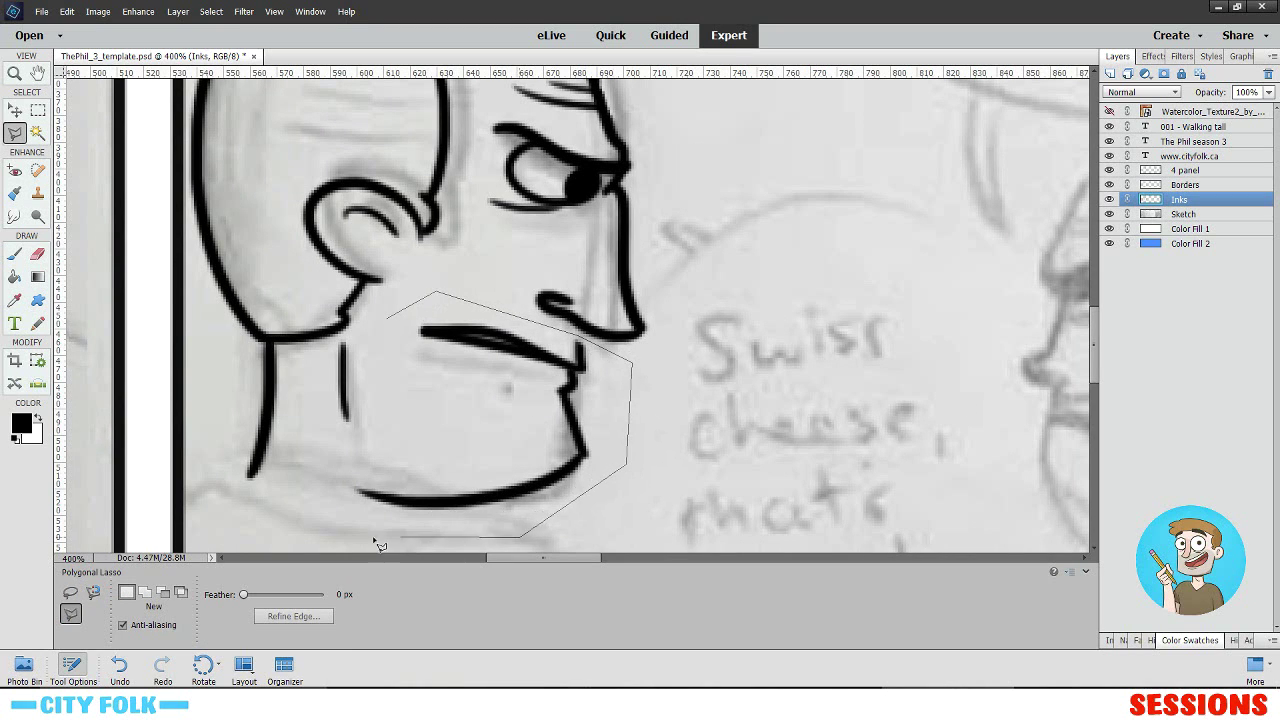
pyautogui.click(323, 530)
pyautogui.click(305, 472)
pyautogui.click(390, 436)
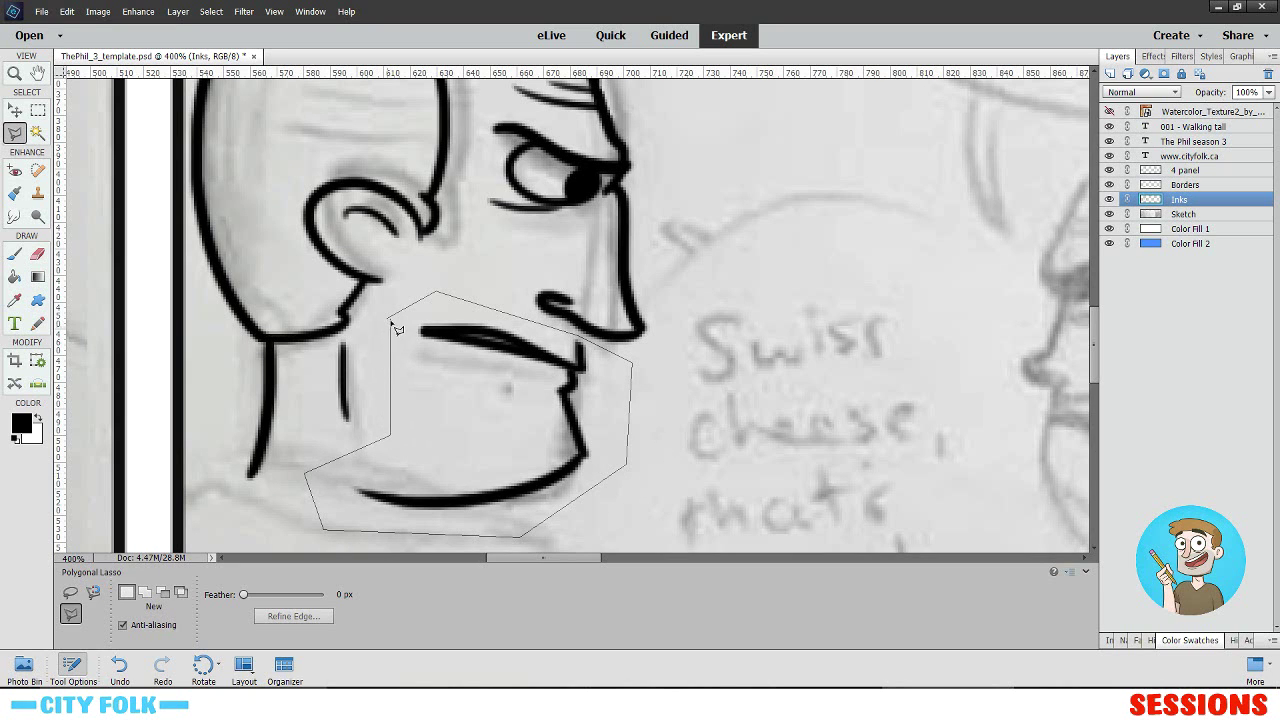
pyautogui.click(390, 322)
# - Free-transform the selected mouth and jaw, rotating them about 4 degrees counterclockwise and fitting them beneath the nose, and clear the selection
pyautogui.rightClick(476, 390)
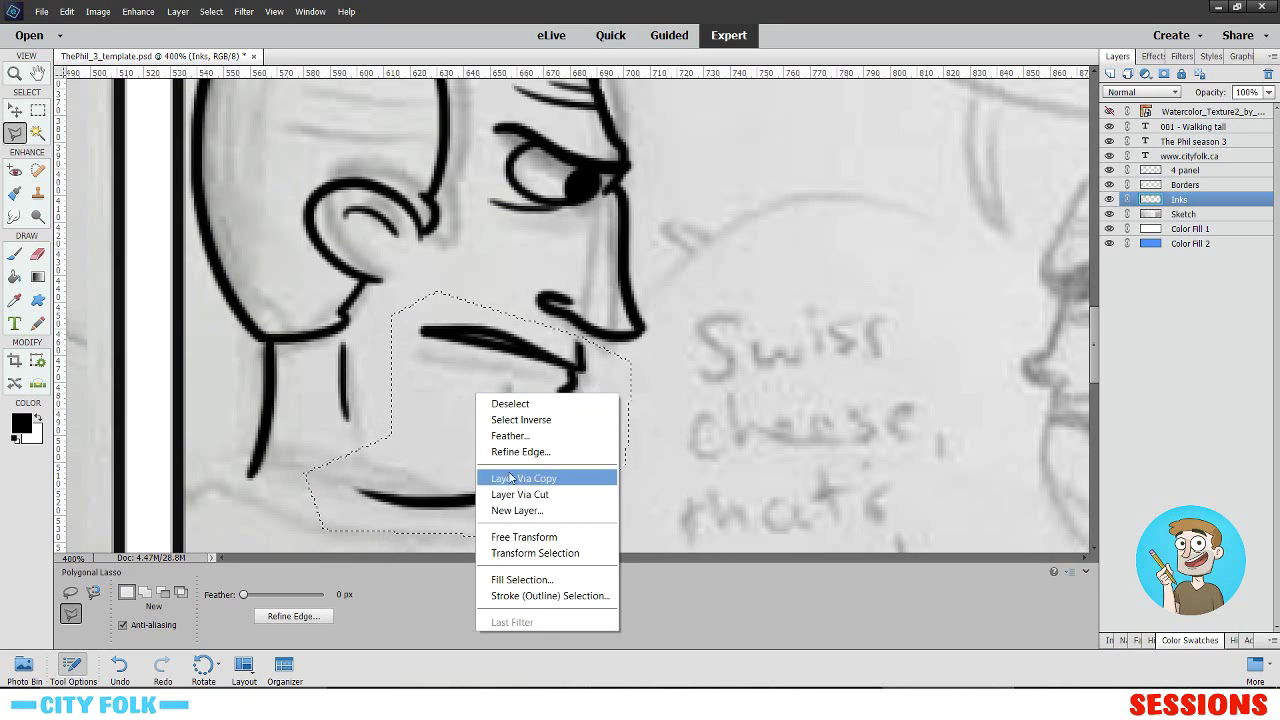
pyautogui.click(497, 531)
pyautogui.moveTo(522, 360); pyautogui.dragTo(547, 362)
pyautogui.hotkey('ctrl', '-')
pyautogui.moveTo(630, 393)
pyautogui.mouseDown()
pyautogui.moveTo(661, 363)
pyautogui.moveTo(660, 404)
pyautogui.moveTo(660, 385)
pyautogui.mouseUp()
pyautogui.moveTo(561, 441); pyautogui.dragTo(575, 442)
pyautogui.moveTo(666, 398); pyautogui.dragTo(665, 384)
pyautogui.moveTo(564, 420)
pyautogui.mouseDown()
pyautogui.moveTo(544, 434)
pyautogui.moveTo(550, 415)
pyautogui.mouseUp()
pyautogui.press('Left')
pyautogui.press('Down')
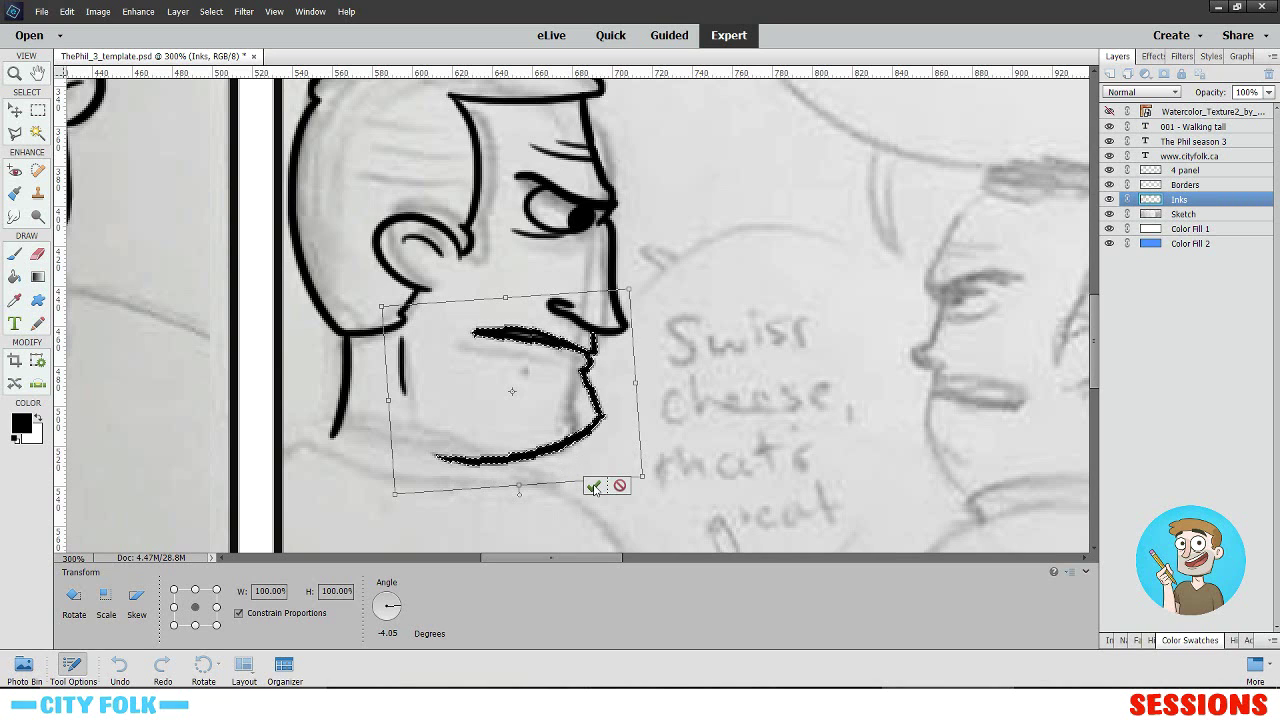
pyautogui.click(593, 485)
pyautogui.click(38, 110)
pyautogui.click(114, 162)
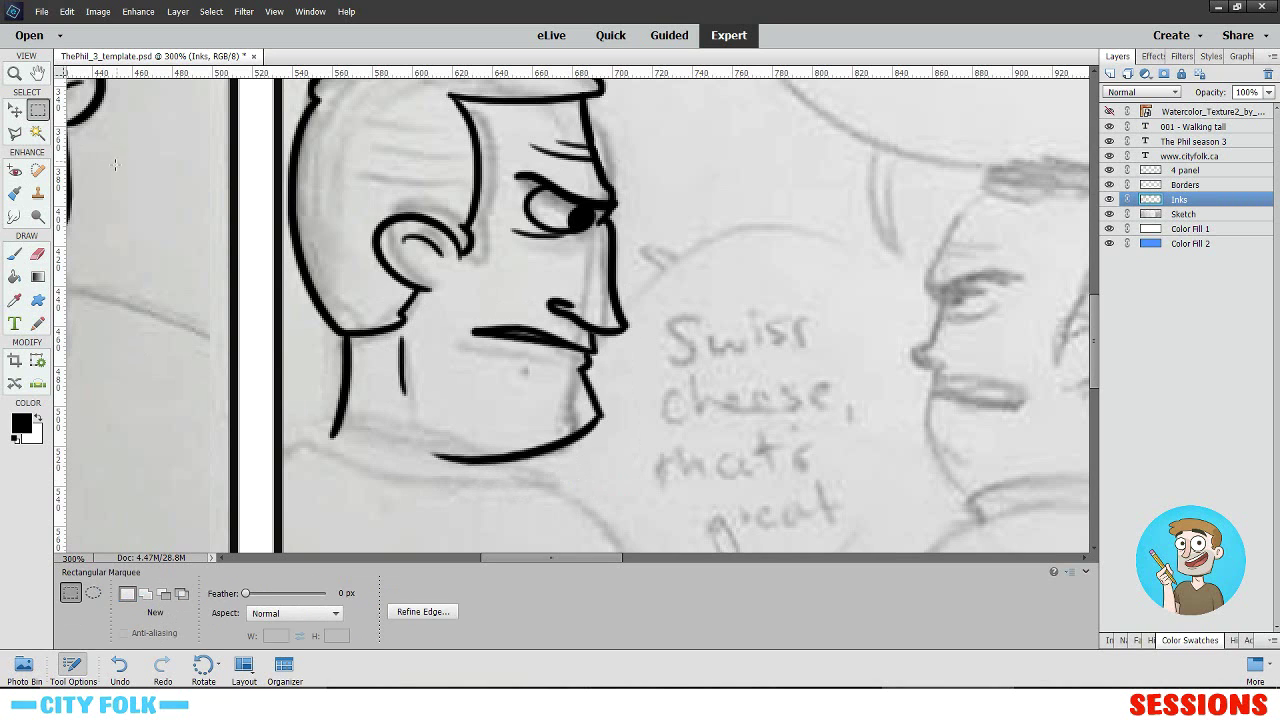
# - Ink the nose of the left-facing man in the same panel, from the bridge around the small rounded tip to its underside
pyautogui.click(14, 253)
pyautogui.moveTo(376, 300)
pyautogui.mouseDown()
pyautogui.moveTo(426, 180)
pyautogui.moveTo(405, 313)
pyautogui.mouseUp()
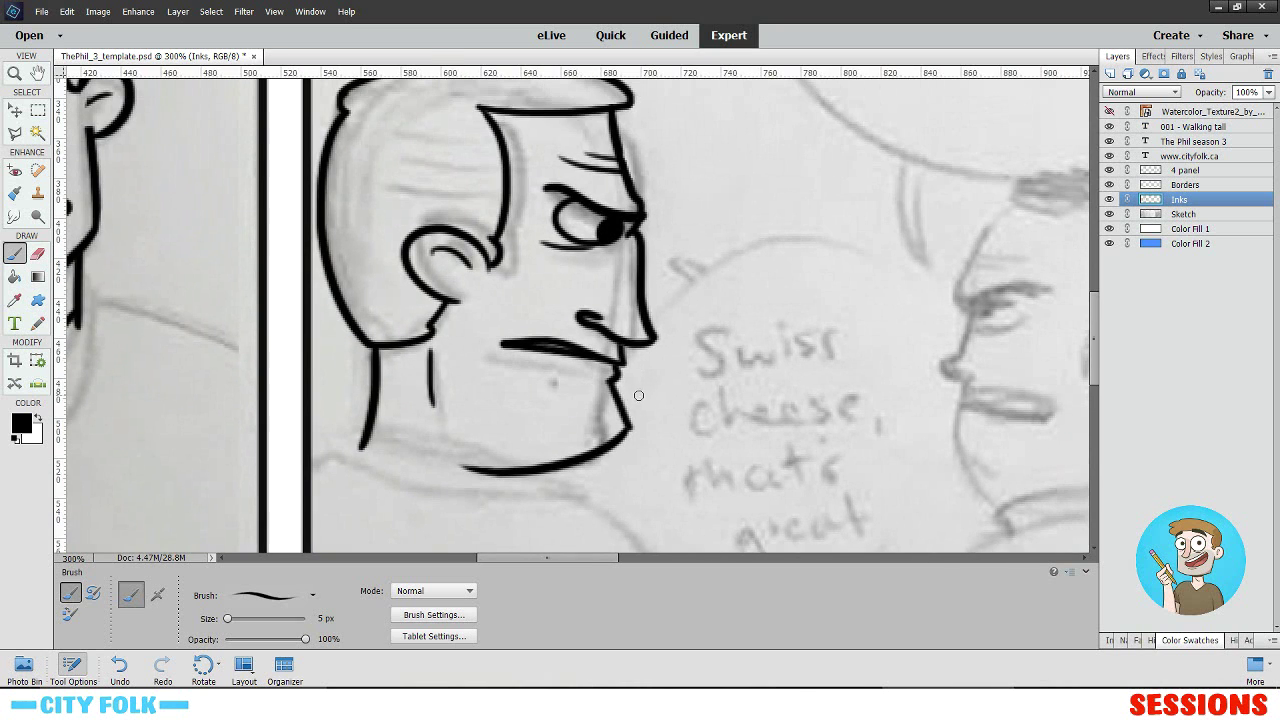
pyautogui.moveTo(891, 345); pyautogui.dragTo(454, 332)
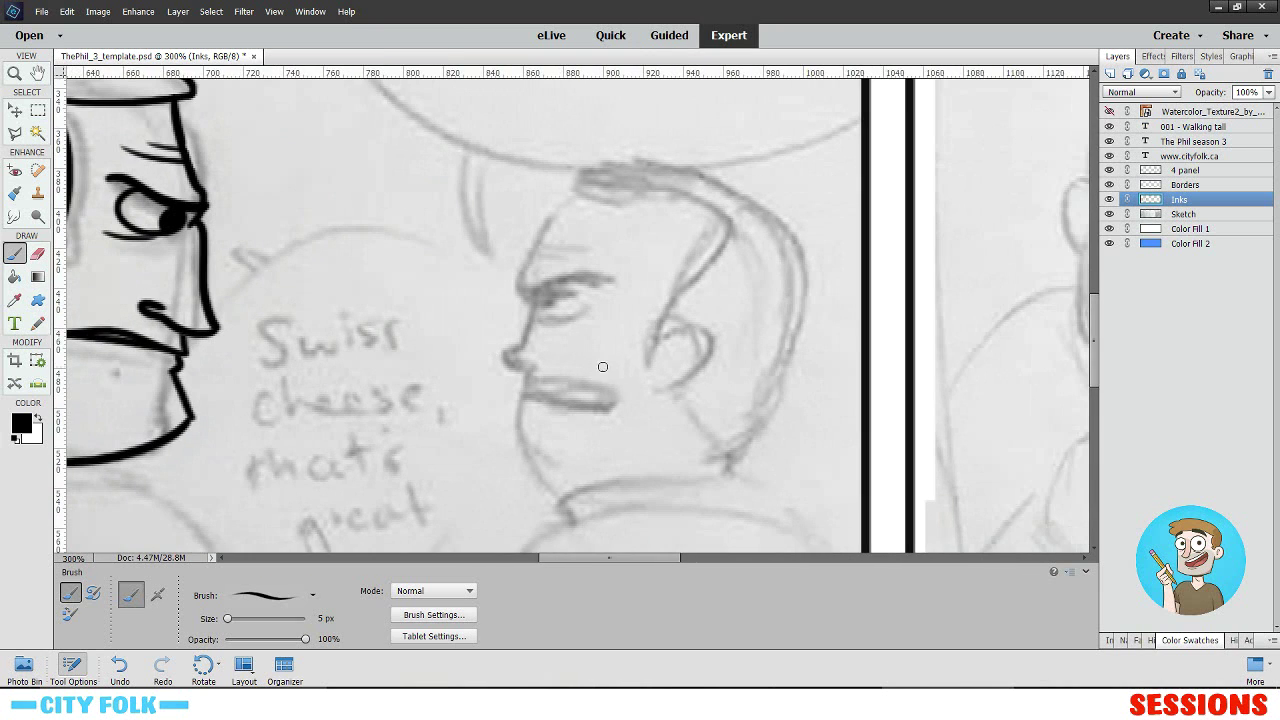
pyautogui.hotkey('ctrl', '=')
pyautogui.hotkey('ctrl', '=')
pyautogui.hotkey('ctrl', '=')
pyautogui.moveTo(557, 346)
pyautogui.mouseDown()
pyautogui.moveTo(513, 302)
pyautogui.moveTo(478, 302)
pyautogui.mouseUp()
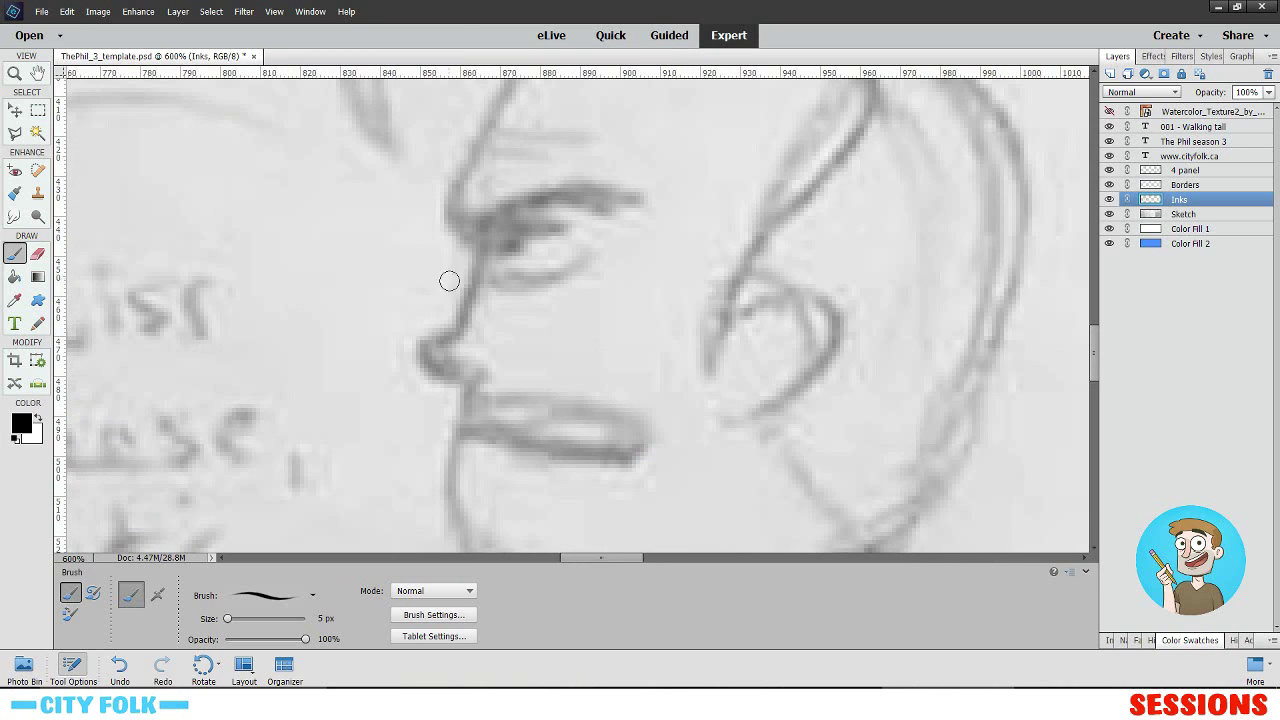
pyautogui.moveTo(468, 238); pyautogui.dragTo(476, 356)
pyautogui.hotkey('ctrl', 'z')
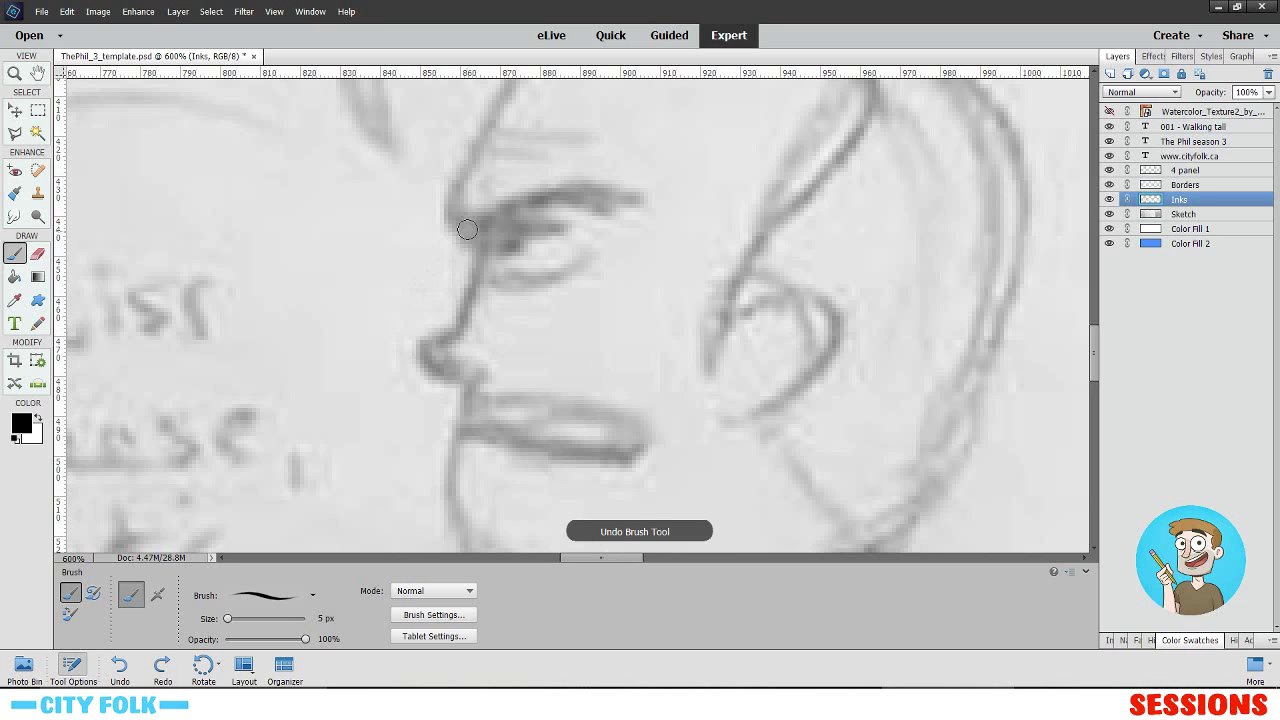
pyautogui.moveTo(468, 228)
pyautogui.mouseDown()
pyautogui.moveTo(439, 346)
pyautogui.moveTo(492, 370)
pyautogui.mouseUp()
pyautogui.hotkey('ctrl', 'z')
pyautogui.moveTo(470, 232)
pyautogui.mouseDown()
pyautogui.moveTo(432, 345)
pyautogui.moveTo(495, 385)
pyautogui.moveTo(489, 279)
pyautogui.moveTo(496, 324)
pyautogui.mouseUp()
pyautogui.hotkey('ctrl', 'z')
pyautogui.moveTo(465, 200); pyautogui.dragTo(492, 345)
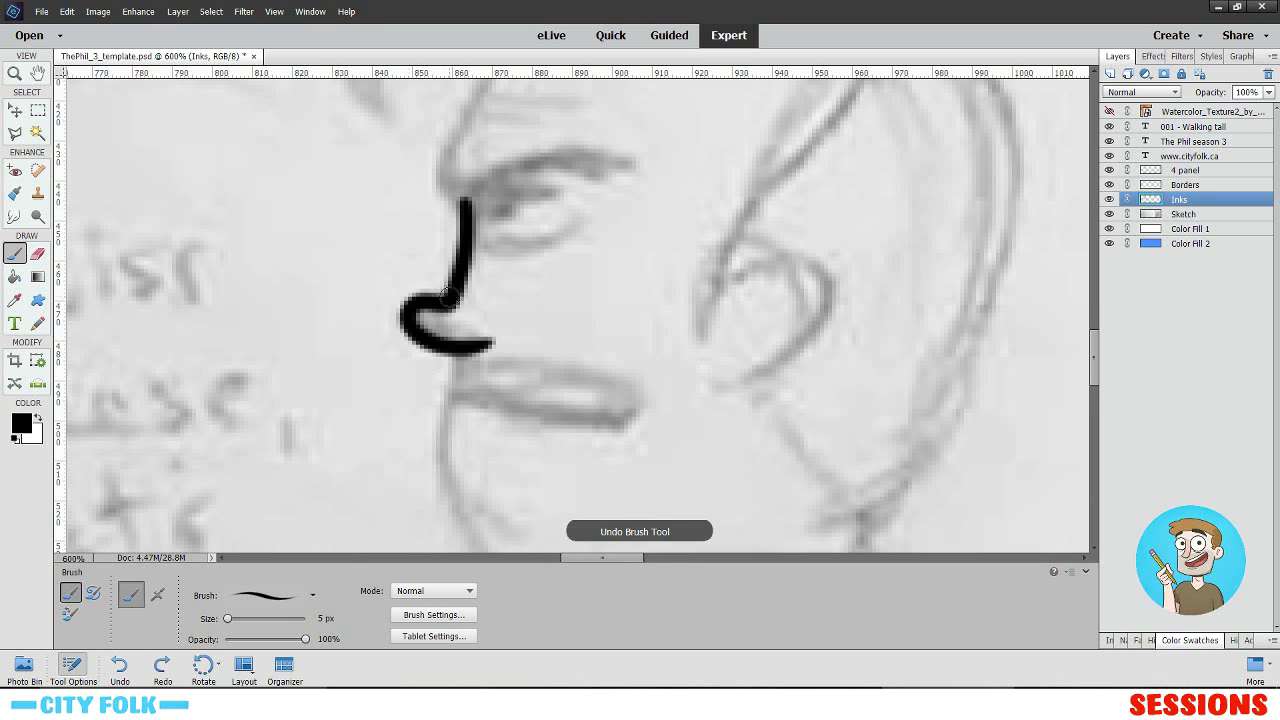
pyautogui.moveTo(548, 248); pyautogui.dragTo(526, 220)
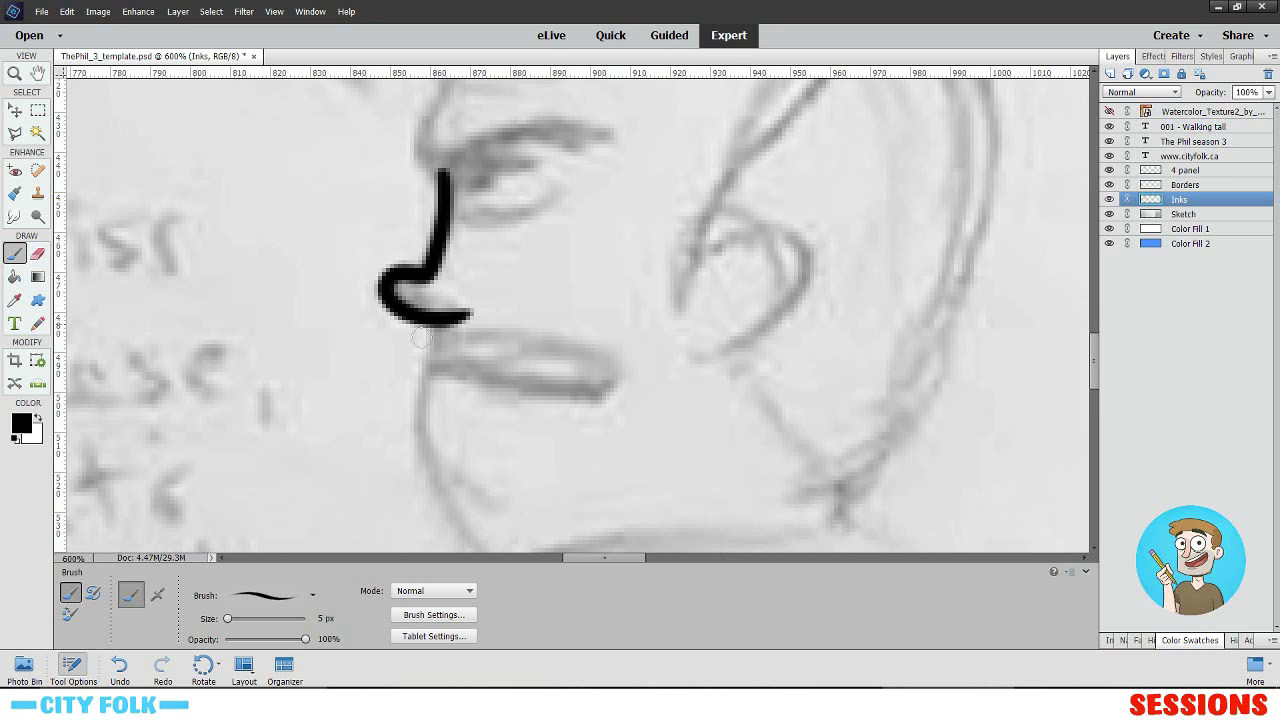
pyautogui.moveTo(402, 348); pyautogui.dragTo(636, 356)
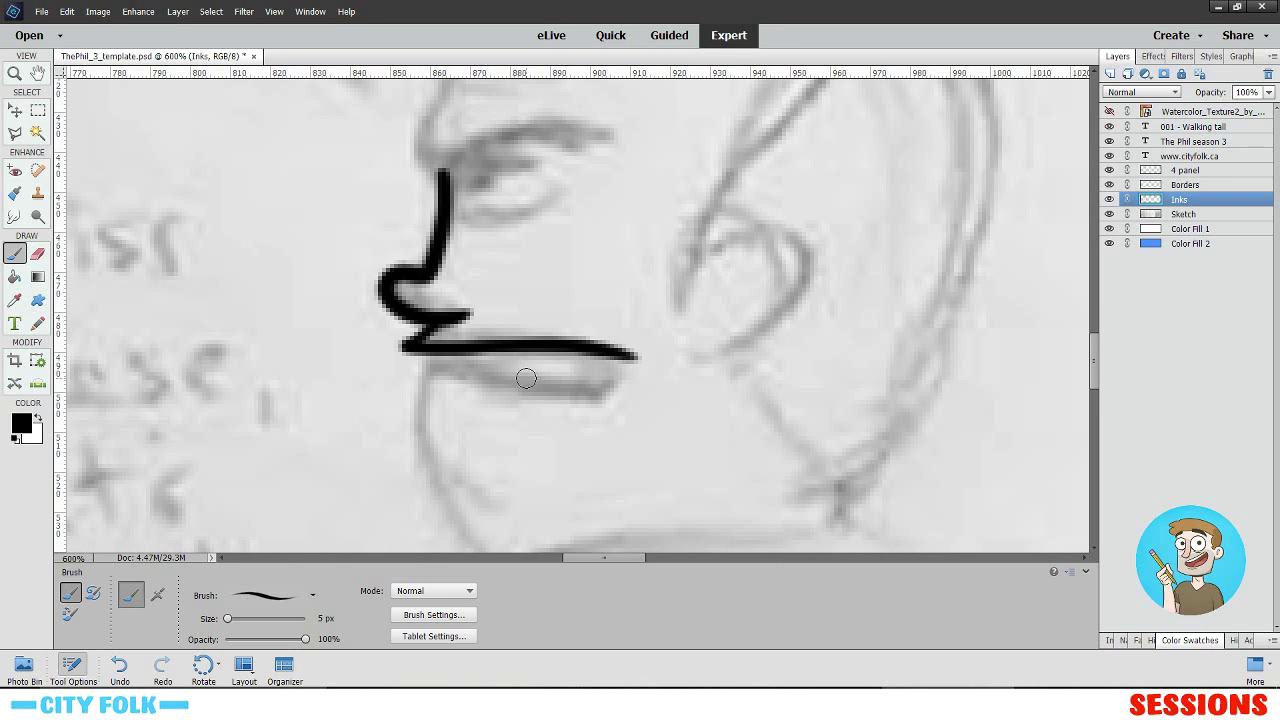
pyautogui.scroll(-2, 524, 377)
pyautogui.scroll(-1, 586, 257)
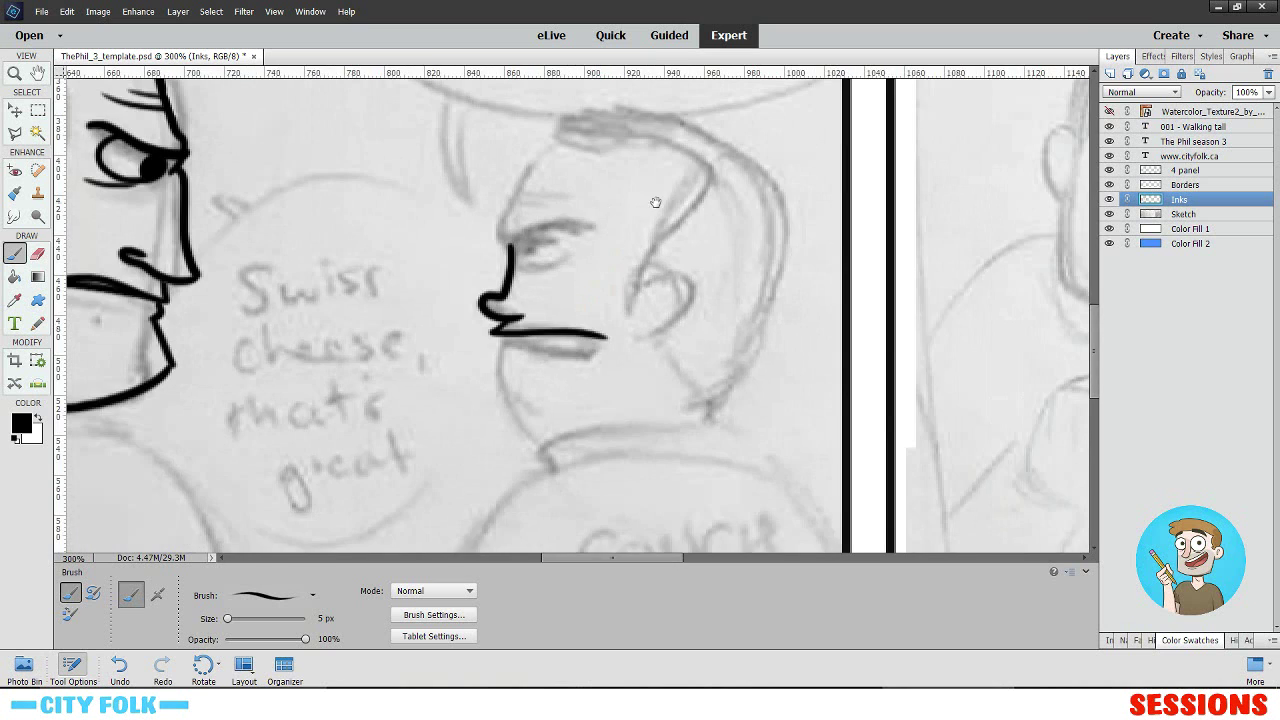
pyautogui.moveTo(655, 202); pyautogui.dragTo(695, 201)
pyautogui.hotkey('ctrl', '+')
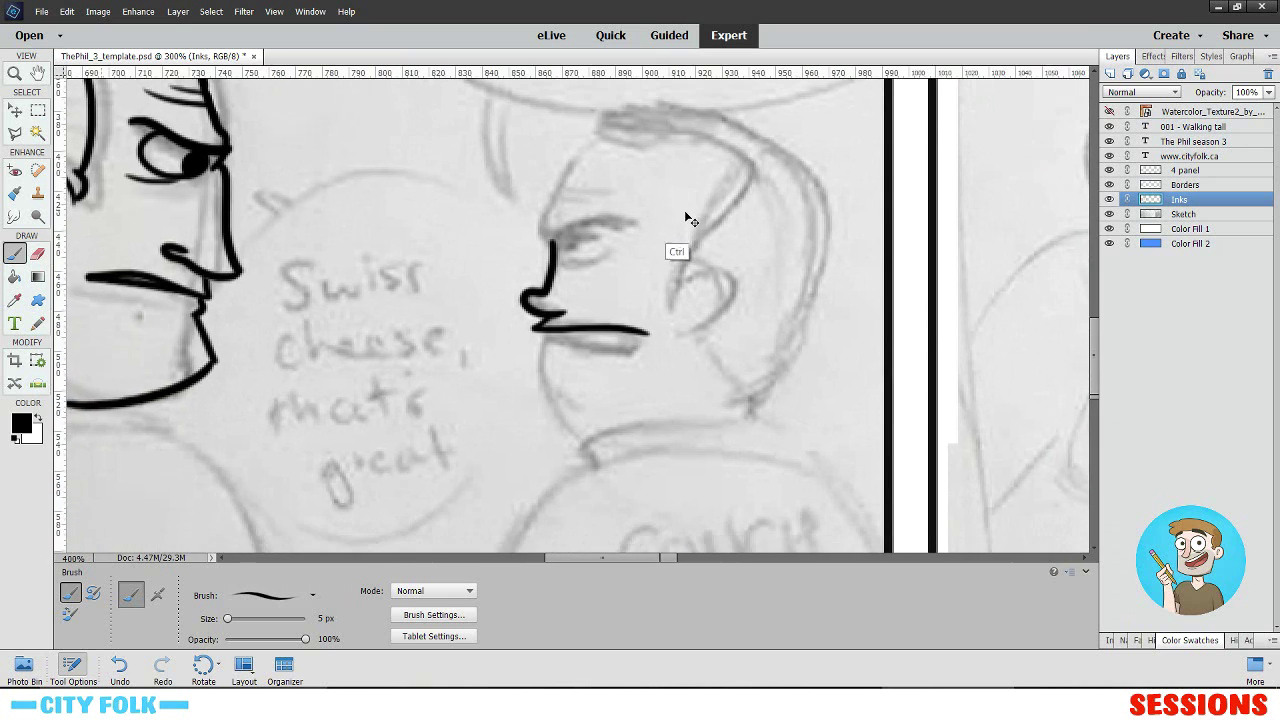
pyautogui.scroll(2, 684, 210)
pyautogui.hotkey('ctrl', 'z')
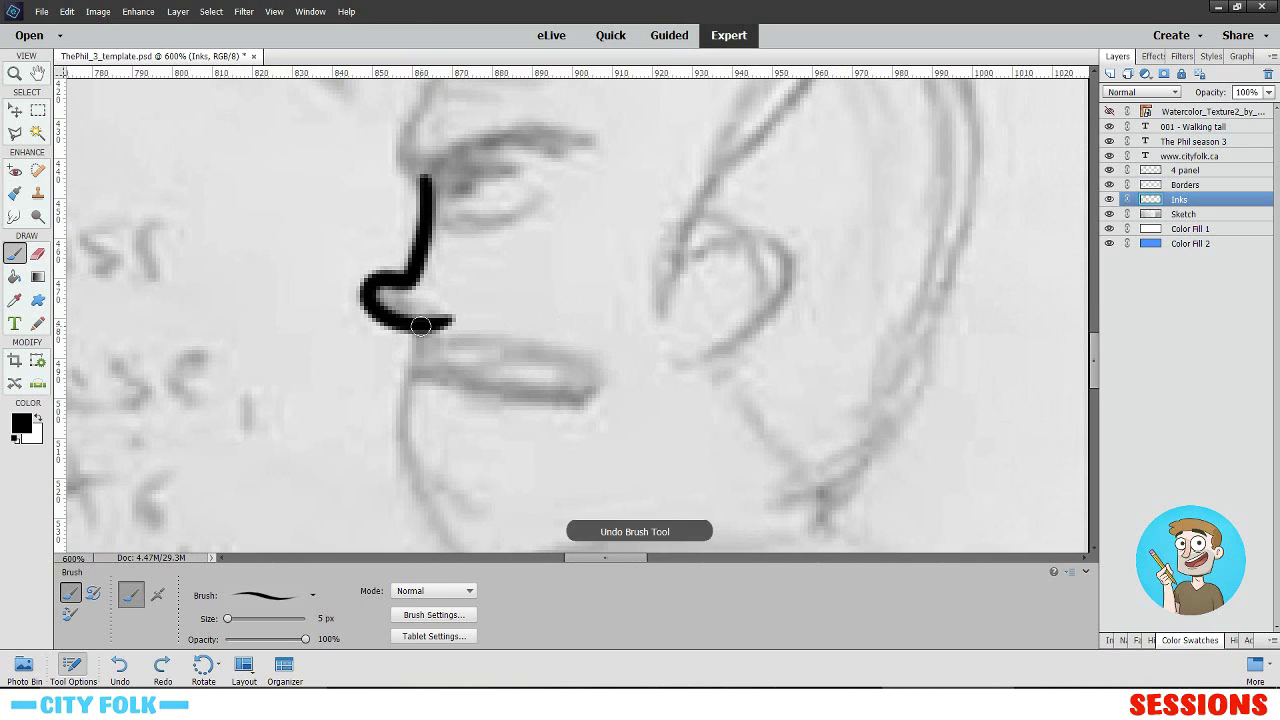
# - Ink the left-facing man's upper lip below the nose and his mouth as a long, narrow closed shape
pyautogui.moveTo(421, 326)
pyautogui.mouseDown()
pyautogui.moveTo(438, 363)
pyautogui.moveTo(631, 392)
pyautogui.moveTo(407, 381)
pyautogui.mouseUp()
pyautogui.moveTo(443, 422); pyautogui.dragTo(391, 320)
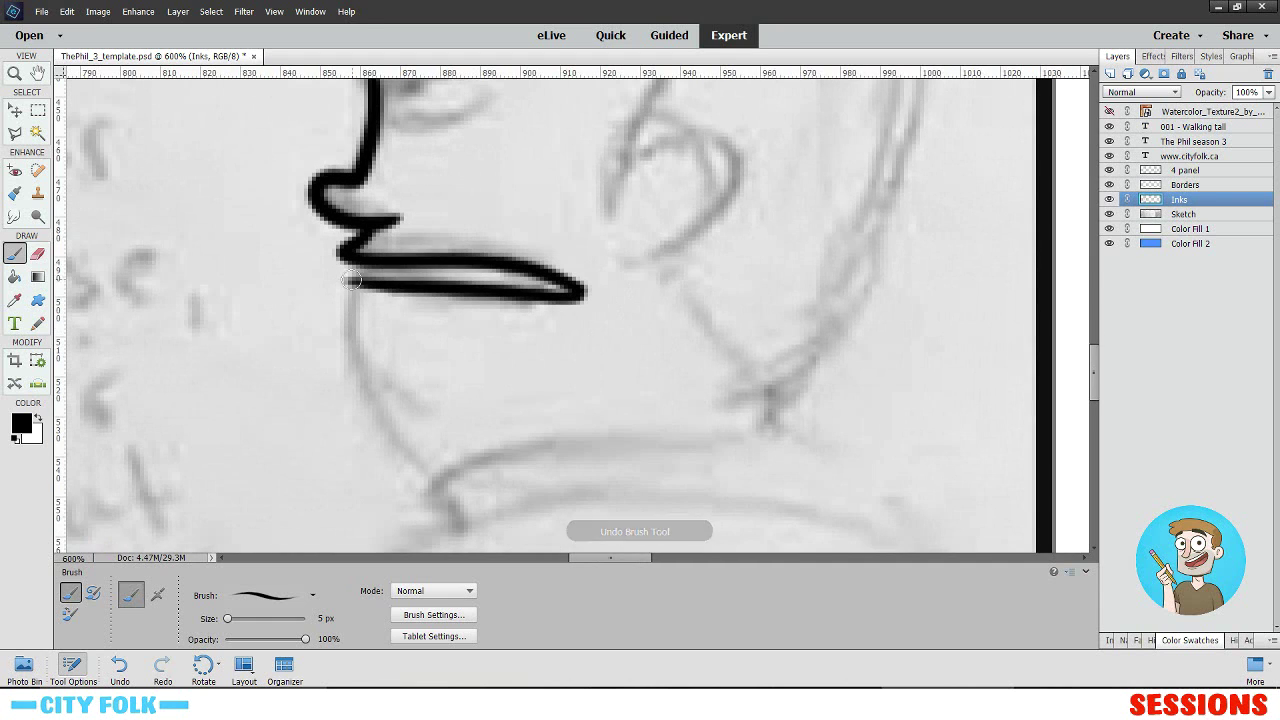
# - Ink the small notch under his lower lip and the rounded chin curving down into the jaw
pyautogui.moveTo(351, 281)
pyautogui.mouseDown()
pyautogui.moveTo(359, 267)
pyautogui.moveTo(536, 462)
pyautogui.mouseUp()
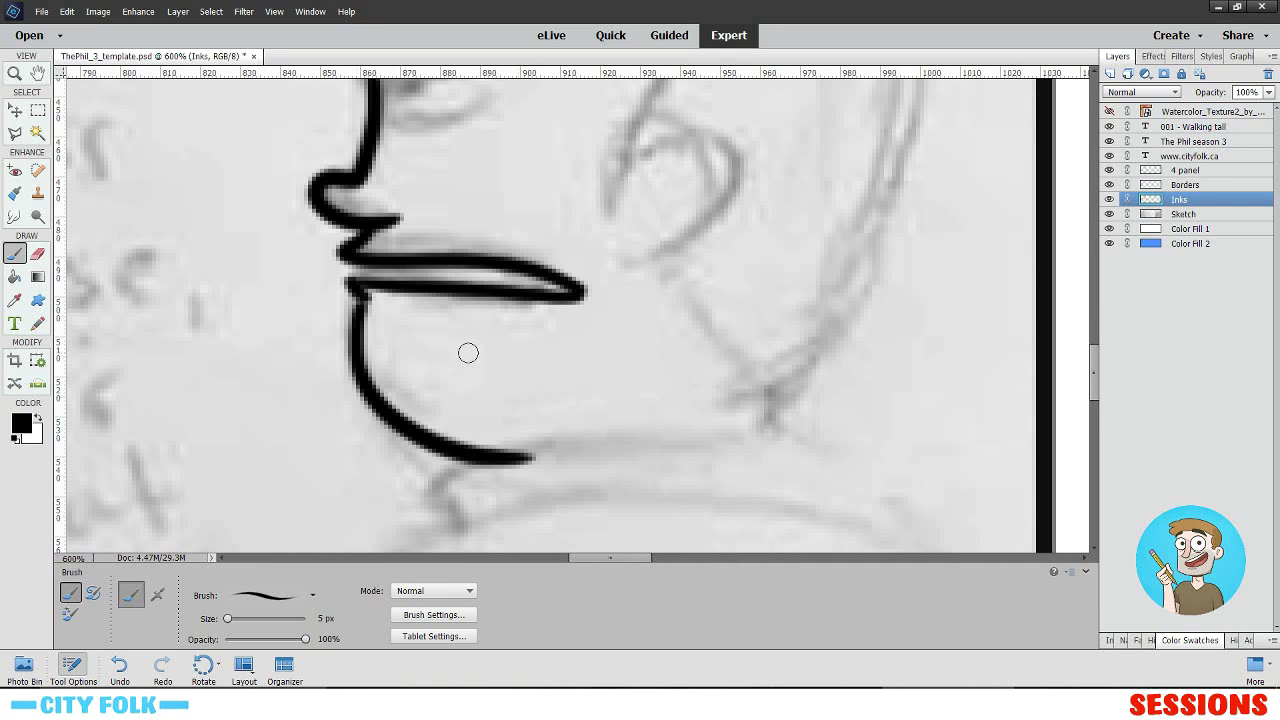
pyautogui.hotkey('ctrl', 'z')
pyautogui.moveTo(349, 300); pyautogui.dragTo(555, 508)
pyautogui.moveTo(548, 272)
pyautogui.mouseDown()
pyautogui.moveTo(560, 390)
pyautogui.moveTo(538, 340)
pyautogui.mouseUp()
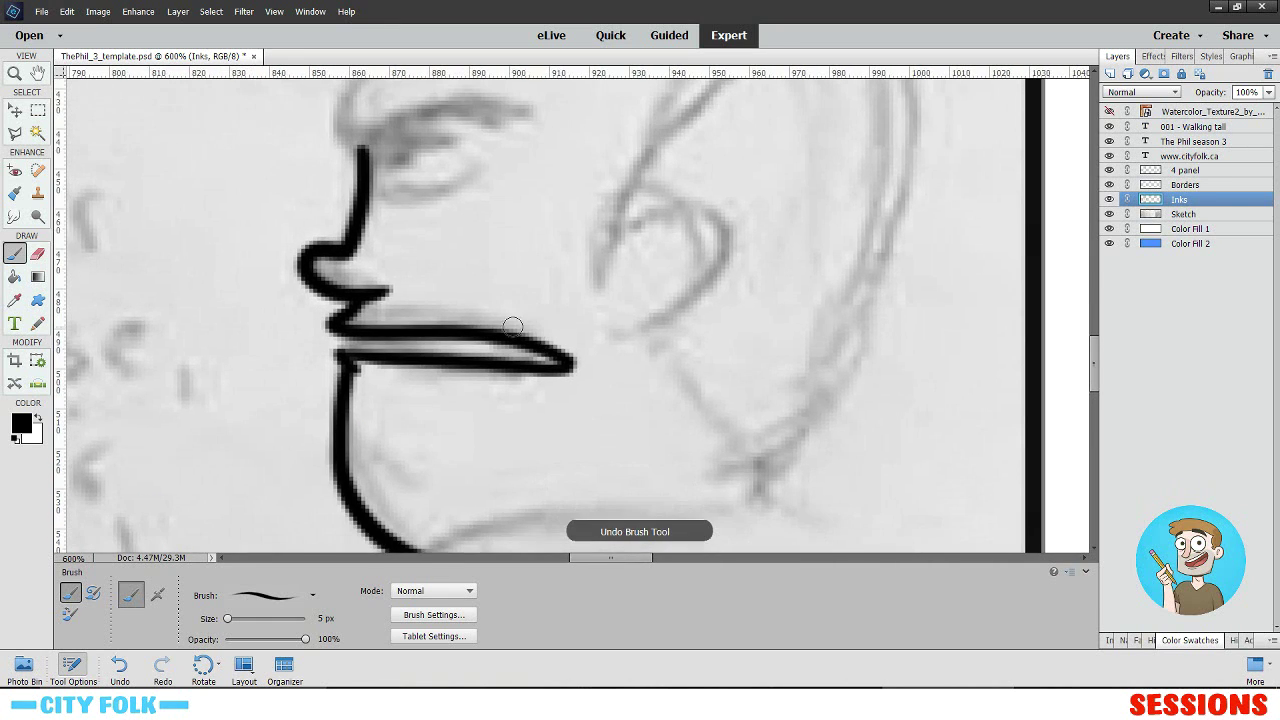
pyautogui.hotkey('ctrl', 'z')
pyautogui.moveTo(349, 379); pyautogui.dragTo(536, 550)
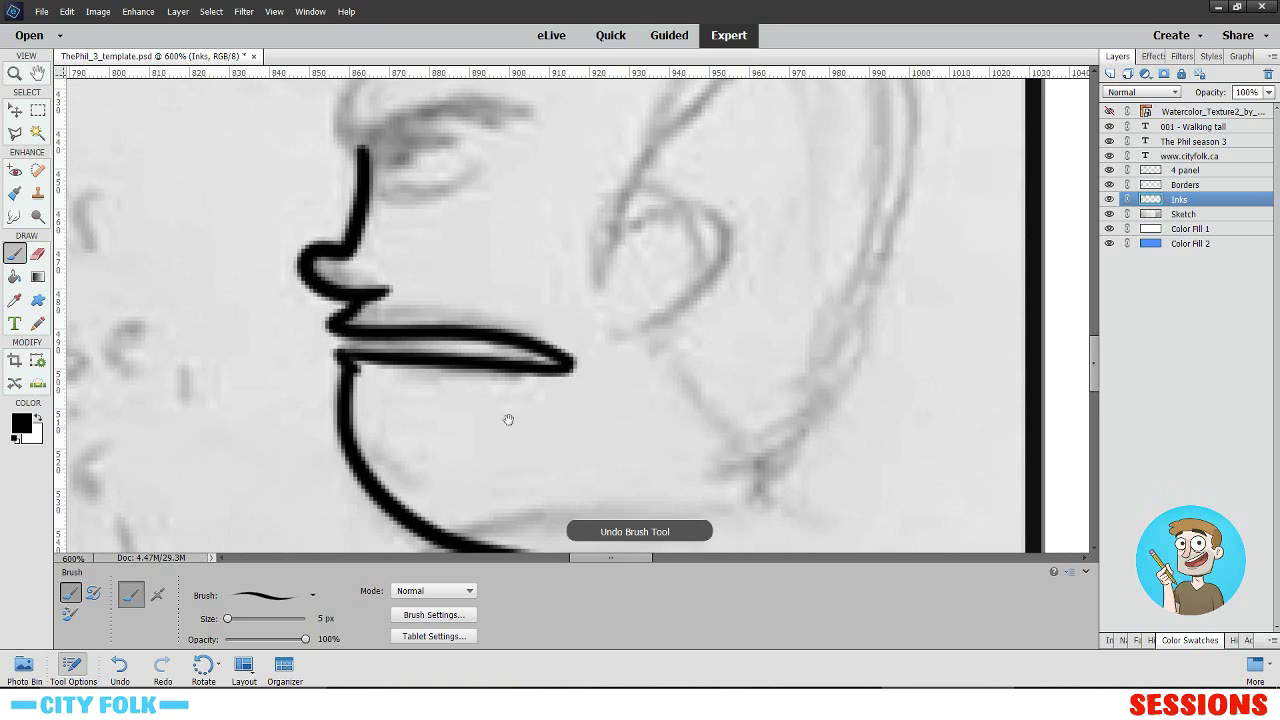
pyautogui.moveTo(526, 340); pyautogui.dragTo(516, 475)
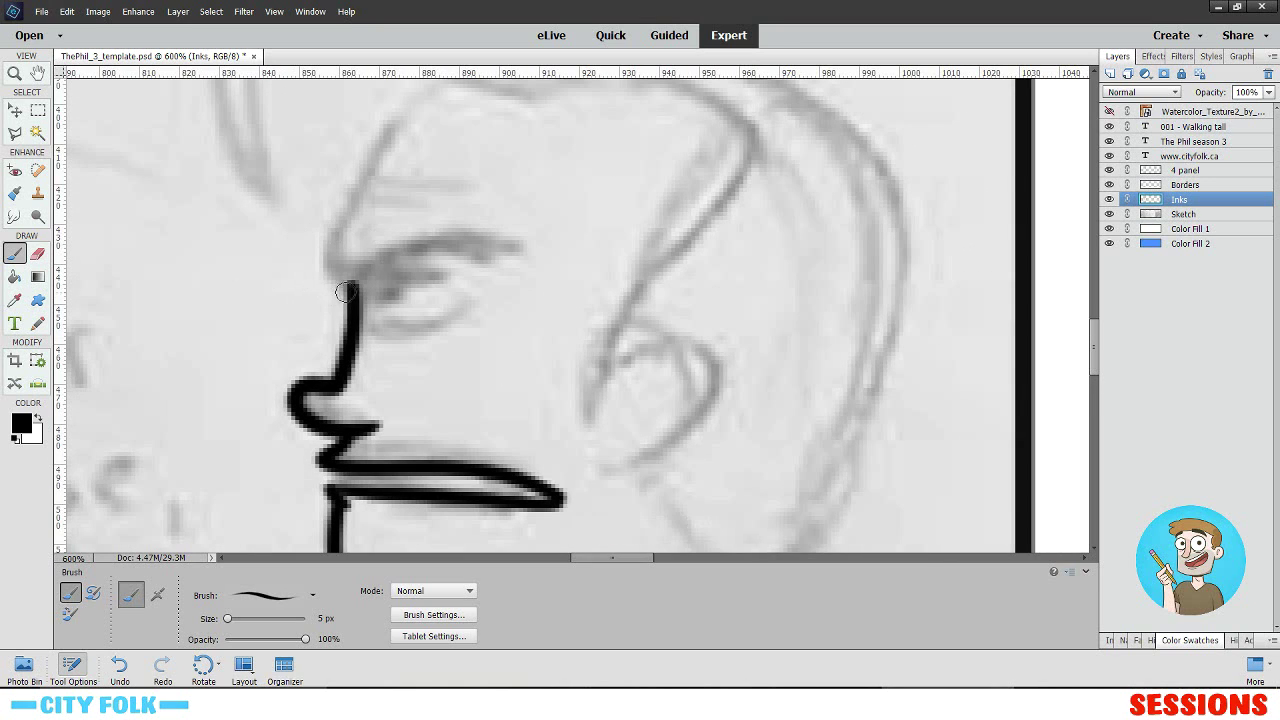
# - Ink the left-facing man's forehead from the bridge of the nose over the bulging brow and up to the hairline
pyautogui.moveTo(350, 284)
pyautogui.mouseDown()
pyautogui.moveTo(452, 99)
pyautogui.moveTo(428, 113)
pyautogui.mouseUp()
pyautogui.hotkey('ctrl', 'z')
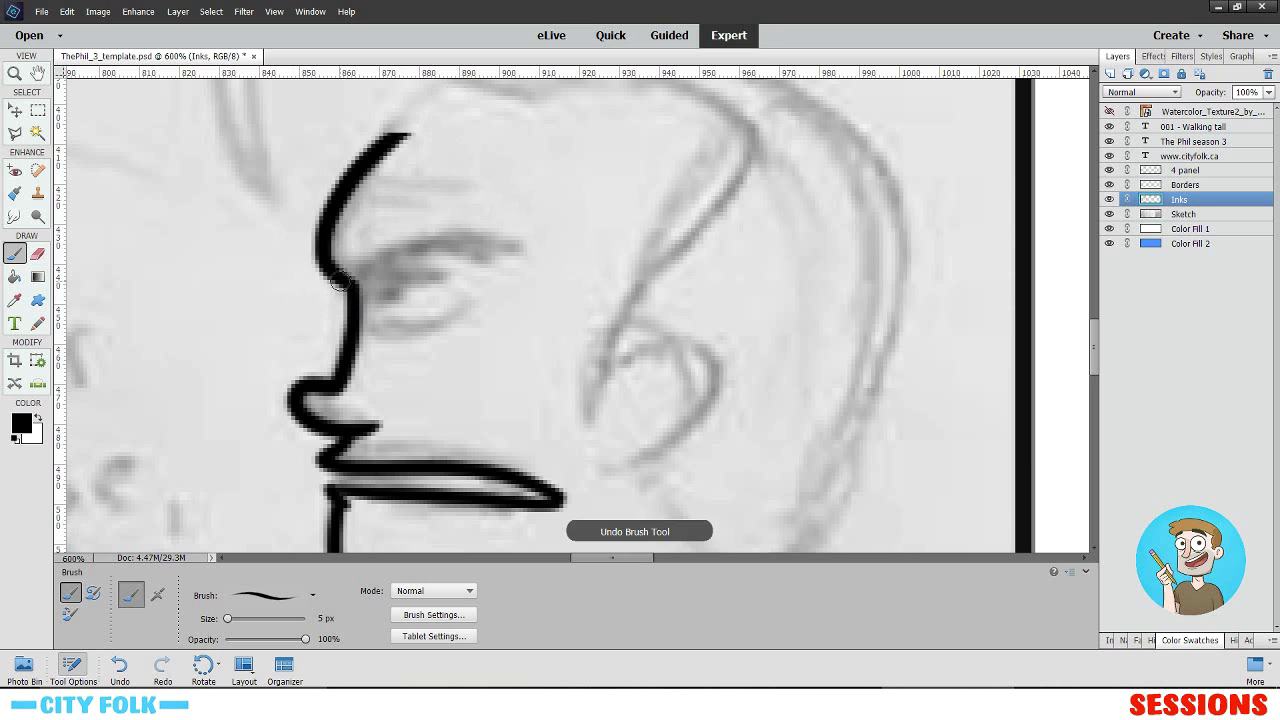
pyautogui.moveTo(351, 290)
pyautogui.mouseDown()
pyautogui.moveTo(326, 231)
pyautogui.moveTo(430, 94)
pyautogui.mouseUp()
pyautogui.moveTo(440, 180); pyautogui.dragTo(420, 259)
pyautogui.moveTo(371, 203); pyautogui.dragTo(459, 147)
pyautogui.moveTo(577, 191); pyautogui.dragTo(545, 229)
pyautogui.hotkey('ctrl', 'z')
pyautogui.moveTo(340, 239); pyautogui.dragTo(422, 193)
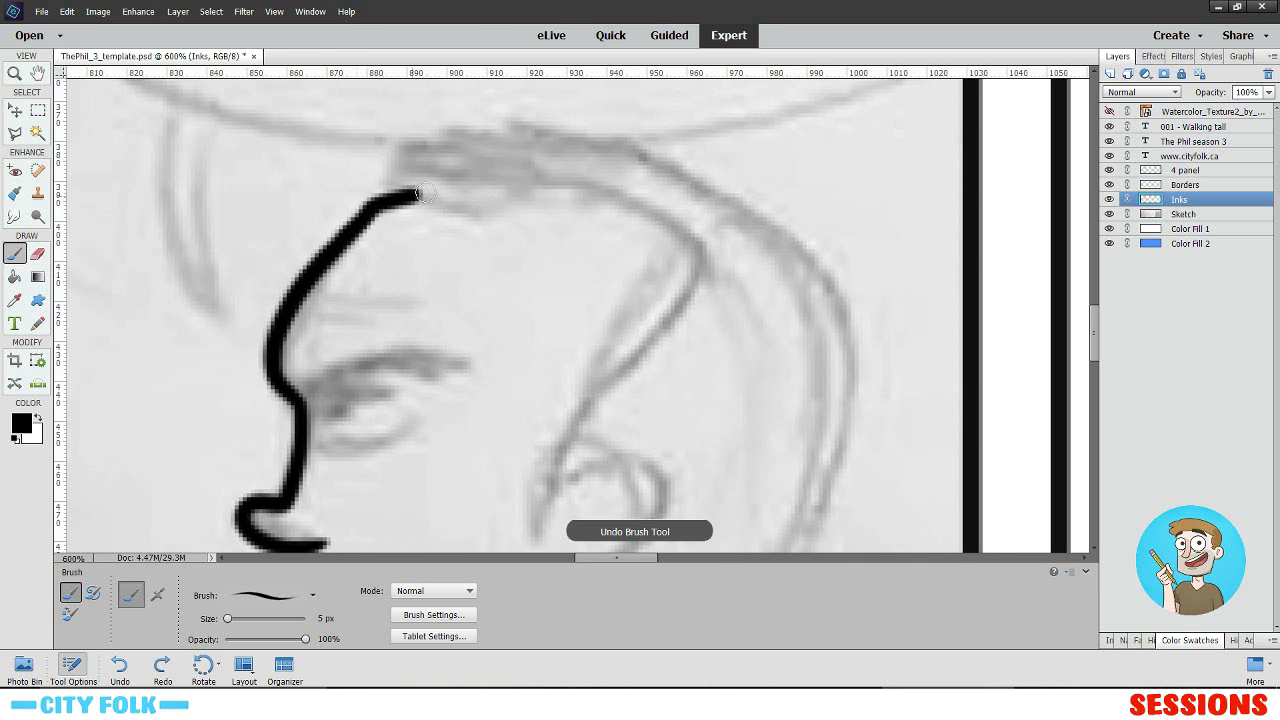
# - Ink the outer curve of his ear, from its front edge over the top and down to the lobe
pyautogui.moveTo(571, 280); pyautogui.dragTo(484, 125)
pyautogui.moveTo(486, 328); pyautogui.dragTo(534, 398)
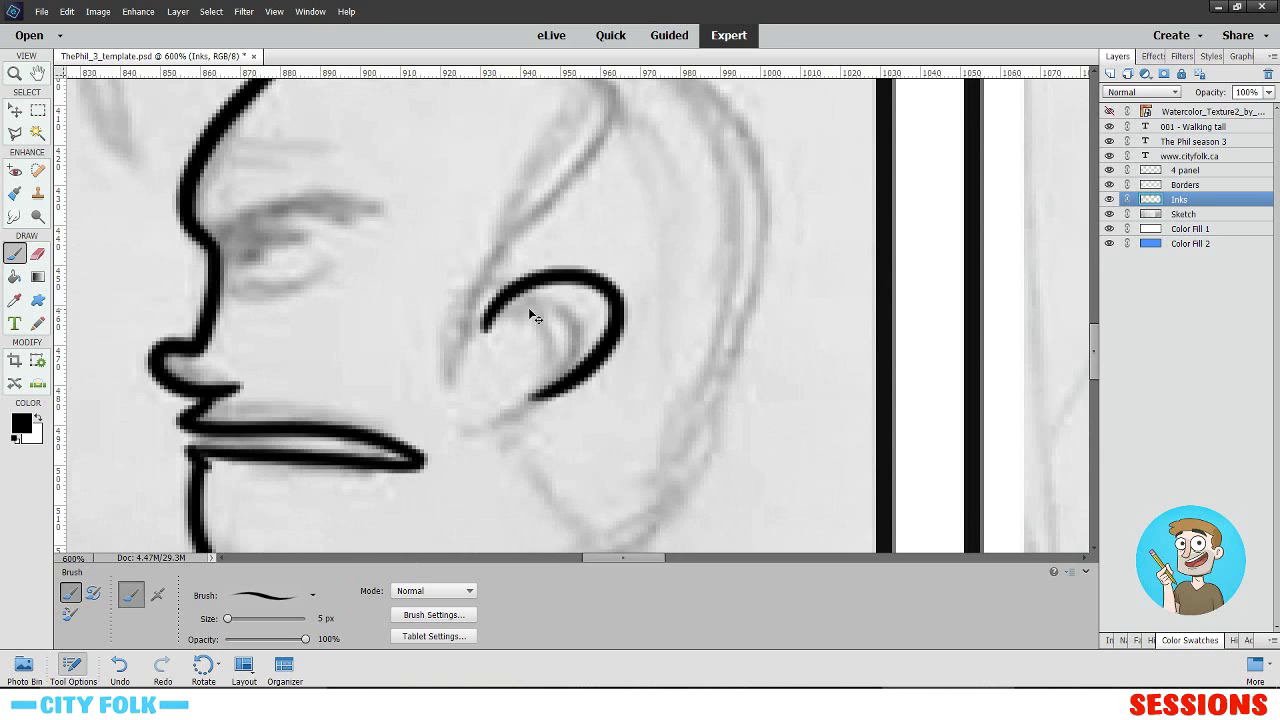
pyautogui.hotkey('ctrl', 'z')
pyautogui.moveTo(480, 331); pyautogui.dragTo(528, 420)
# - Ink his eyebrow as a thick line sweeping from the nose bridge to a small upward curl
pyautogui.hscroll(-3, 550, 320)
pyautogui.scroll(1, 550, 320)
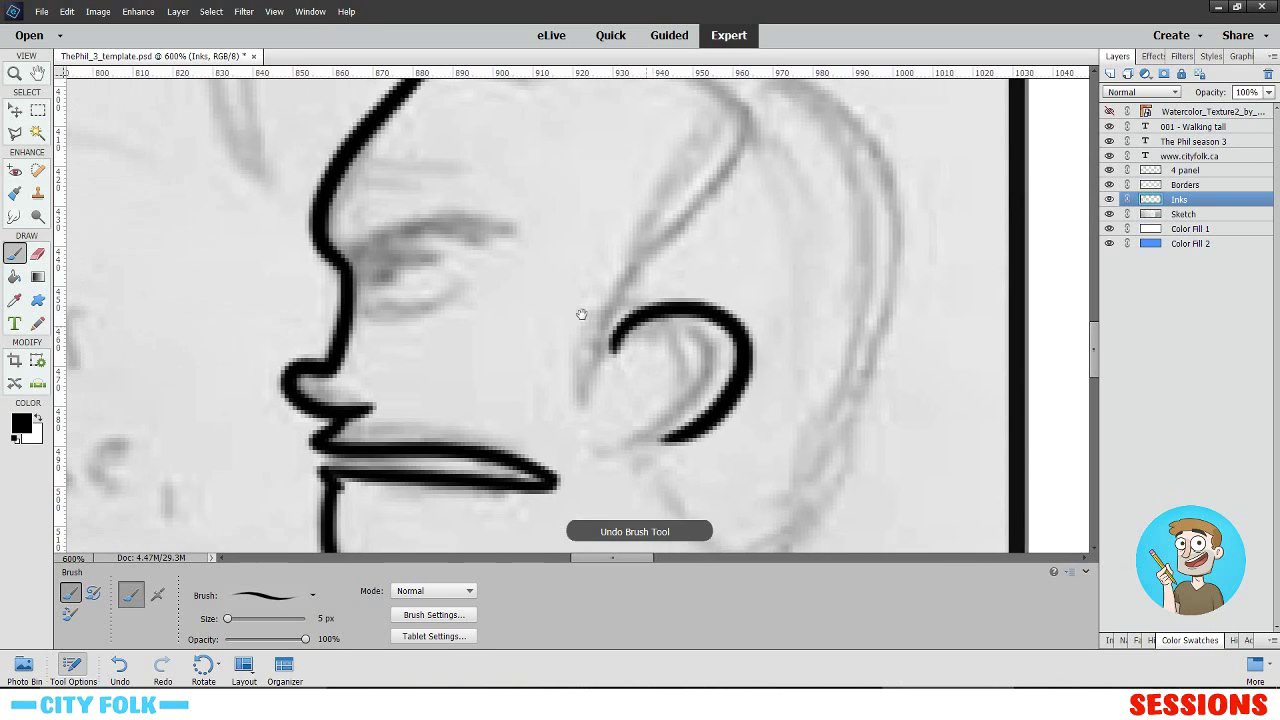
pyautogui.moveTo(510, 228)
pyautogui.mouseDown()
pyautogui.moveTo(457, 212)
pyautogui.moveTo(297, 238)
pyautogui.mouseUp()
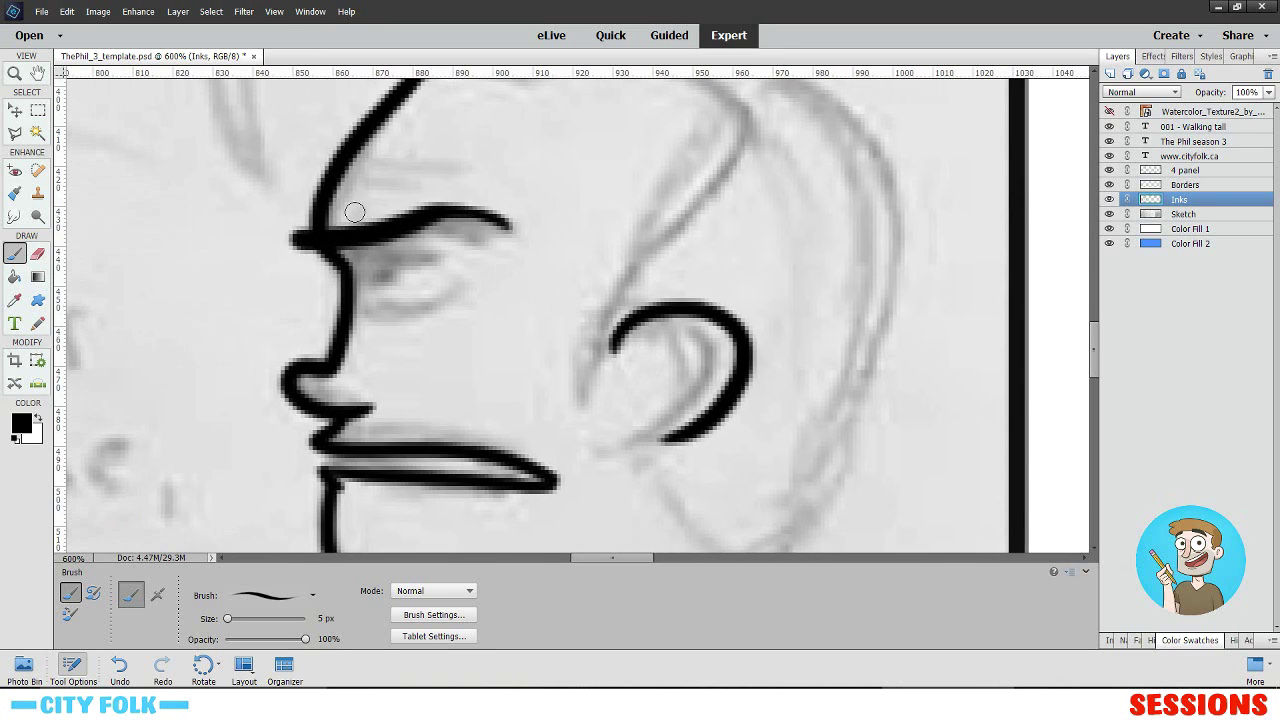
pyautogui.hotkey('ctrl', 'z')
pyautogui.moveTo(515, 210); pyautogui.dragTo(325, 258)
pyautogui.hotkey('ctrl', 'z')
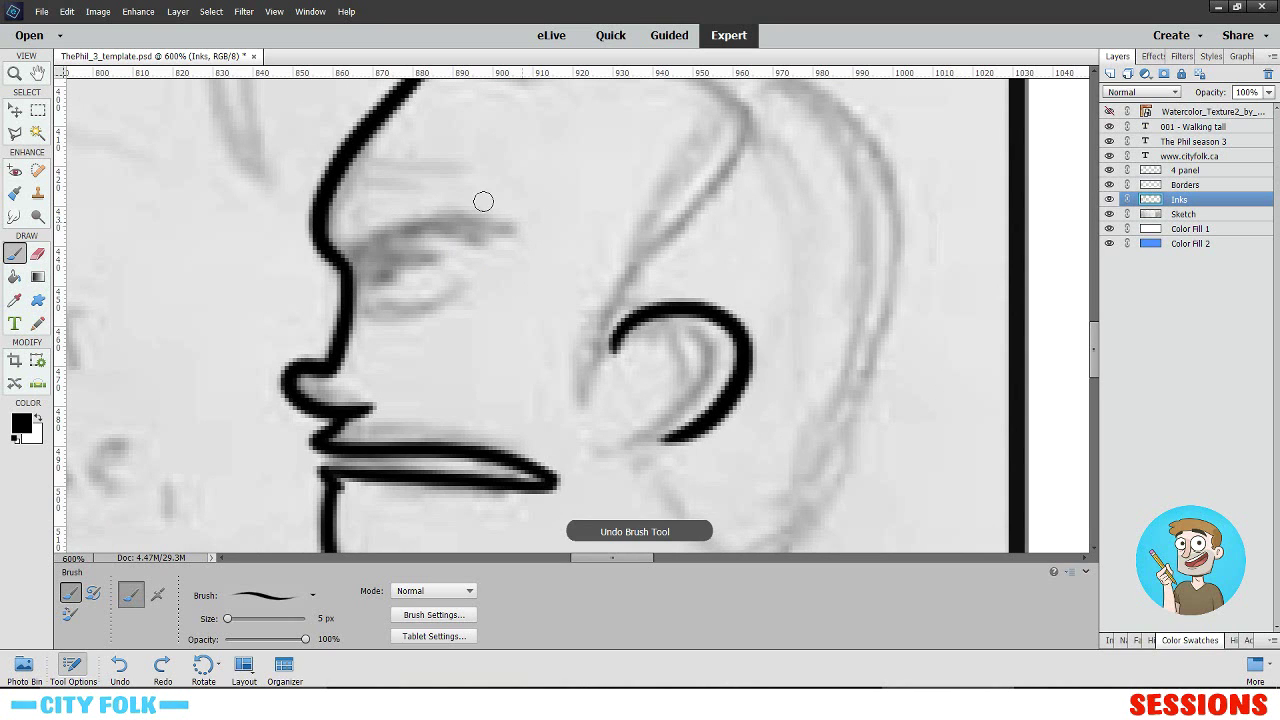
pyautogui.moveTo(520, 210)
pyautogui.mouseDown()
pyautogui.moveTo(318, 242)
pyautogui.moveTo(390, 259)
pyautogui.moveTo(382, 247)
pyautogui.moveTo(456, 300)
pyautogui.moveTo(372, 262)
pyautogui.mouseUp()
# - Ink the rounded outline of his eye beneath the eyebrow, joined to the nose bridge
pyautogui.hotkey('ctrl', 'z')
pyautogui.hotkey('ctrl', 'z')
pyautogui.hotkey('ctrl', 'z')
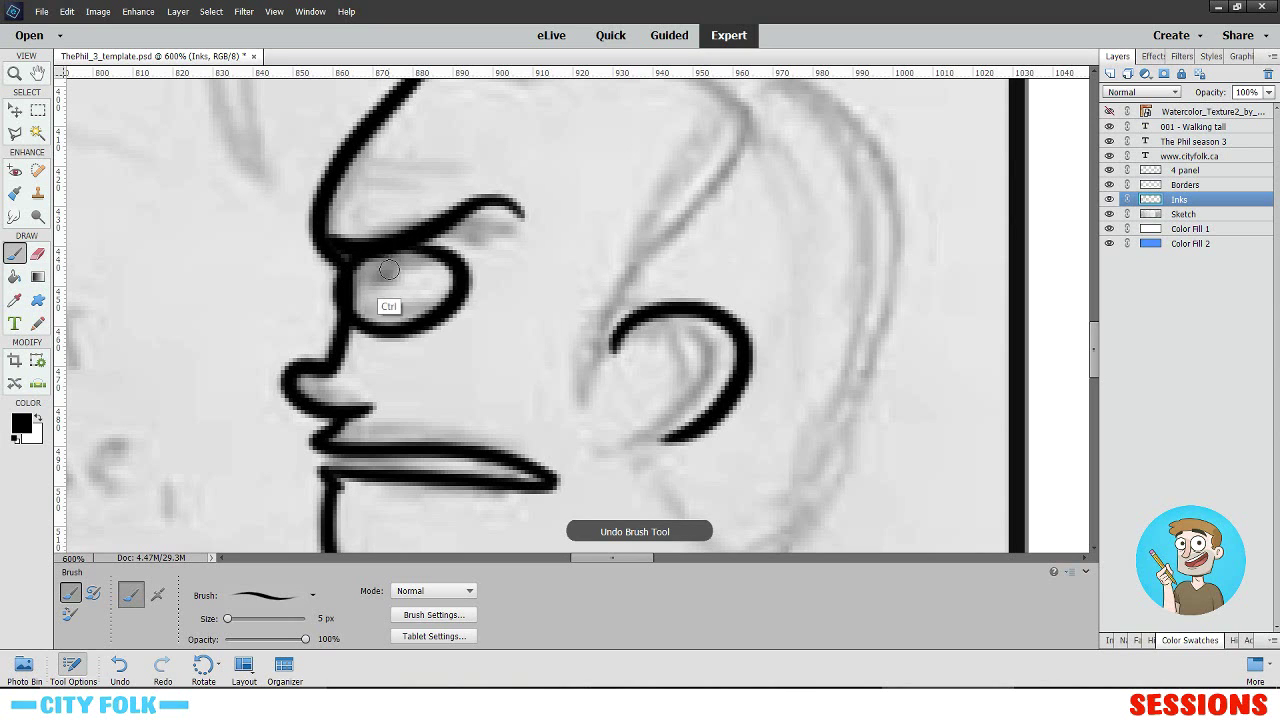
pyautogui.hotkey('ctrl', 'z')
pyautogui.moveTo(404, 330)
pyautogui.mouseDown()
pyautogui.moveTo(376, 266)
pyautogui.moveTo(402, 253)
pyautogui.mouseUp()
pyautogui.hotkey('ctrl', 'z')
pyautogui.moveTo(374, 298)
pyautogui.mouseDown()
pyautogui.moveTo(602, 144)
pyautogui.moveTo(558, 227)
pyautogui.moveTo(650, 196)
pyautogui.moveTo(592, 181)
pyautogui.mouseUp()
pyautogui.hotkey('ctrl', 'z')
pyautogui.hotkey('ctrl', 'z')
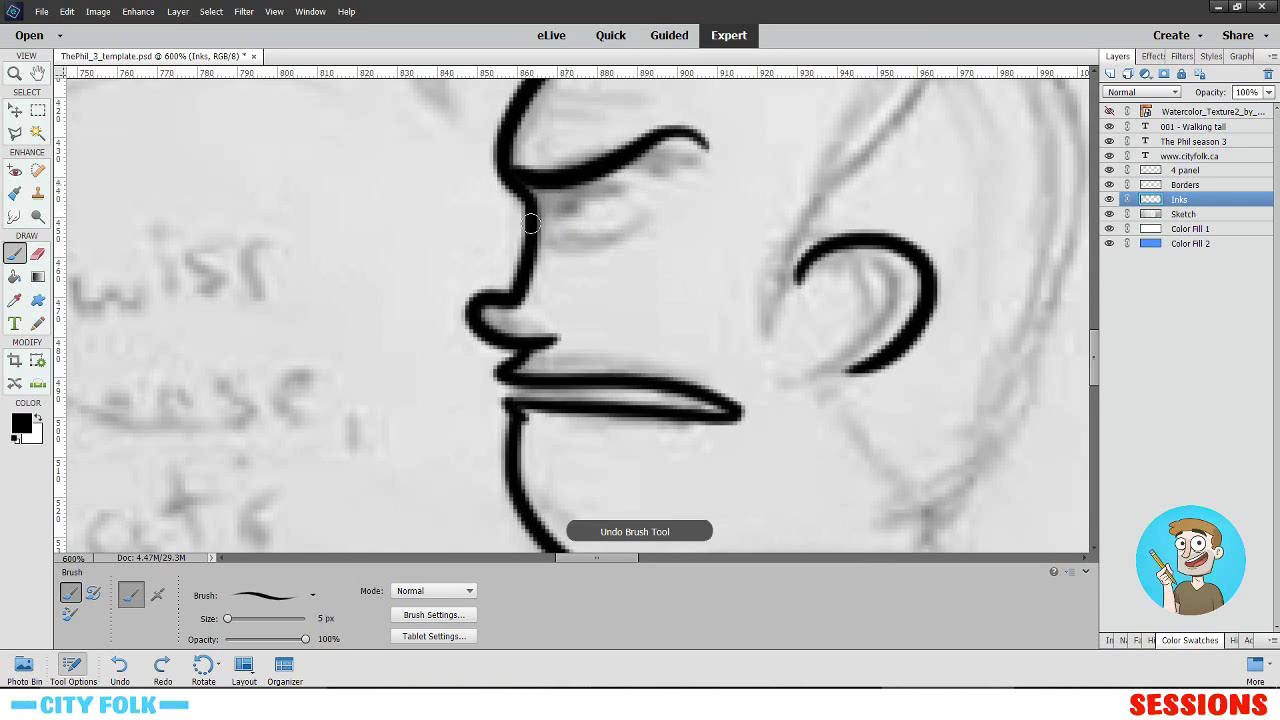
pyautogui.moveTo(531, 224); pyautogui.dragTo(589, 179)
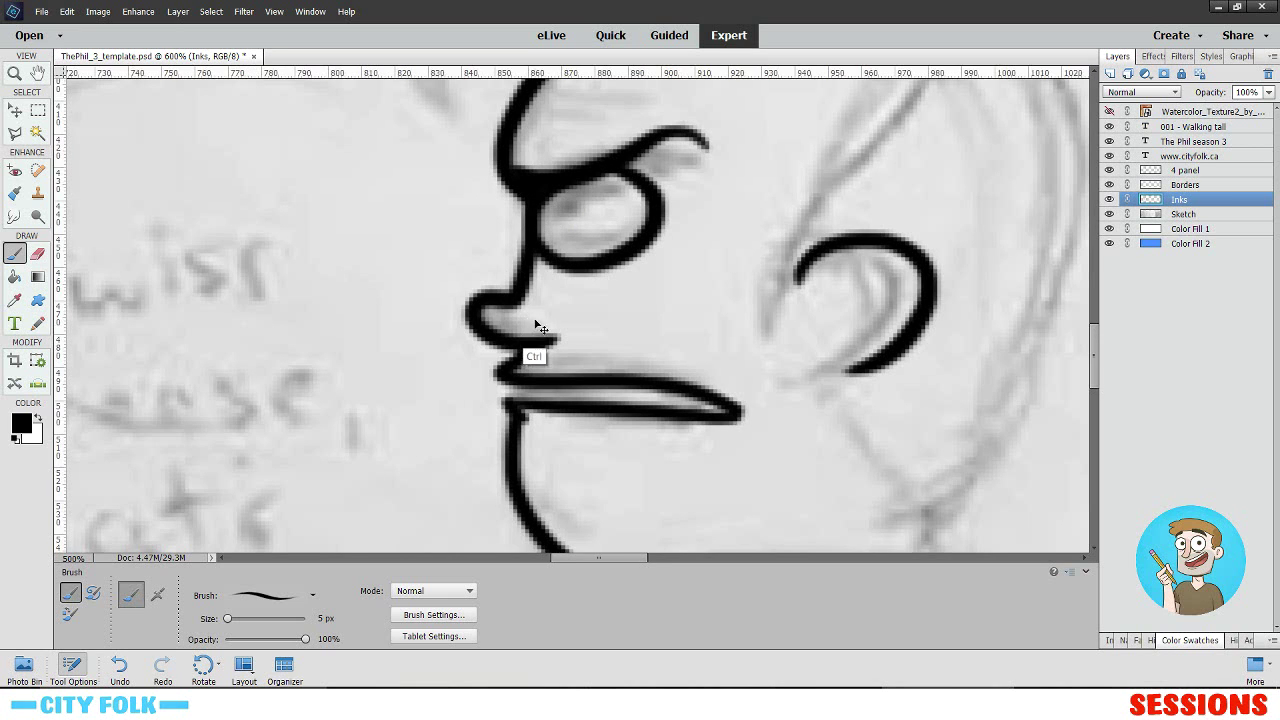
# - Fill in a black pupil at the front of the eye and ink the lower eyelid line
pyautogui.hotkey('ctrl', '-')
pyautogui.hotkey('ctrl', '-')
pyautogui.moveTo(531, 225); pyautogui.dragTo(704, 250)
pyautogui.hotkey('ctrl', '+')
pyautogui.hotkey('ctrl', '+')
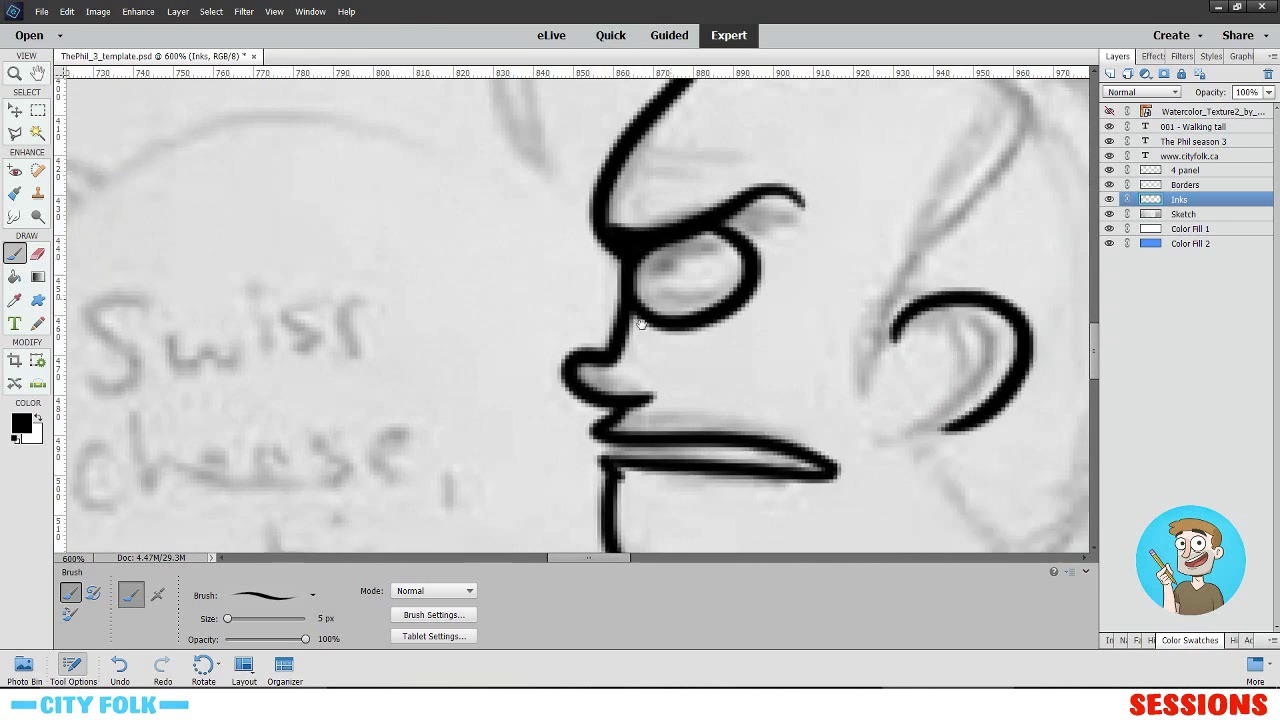
pyautogui.moveTo(538, 305)
pyautogui.mouseDown()
pyautogui.moveTo(530, 290)
pyautogui.moveTo(548, 290)
pyautogui.mouseUp()
pyautogui.moveTo(898, 330); pyautogui.dragTo(720, 264)
pyautogui.moveTo(324, 276); pyautogui.dragTo(428, 263)
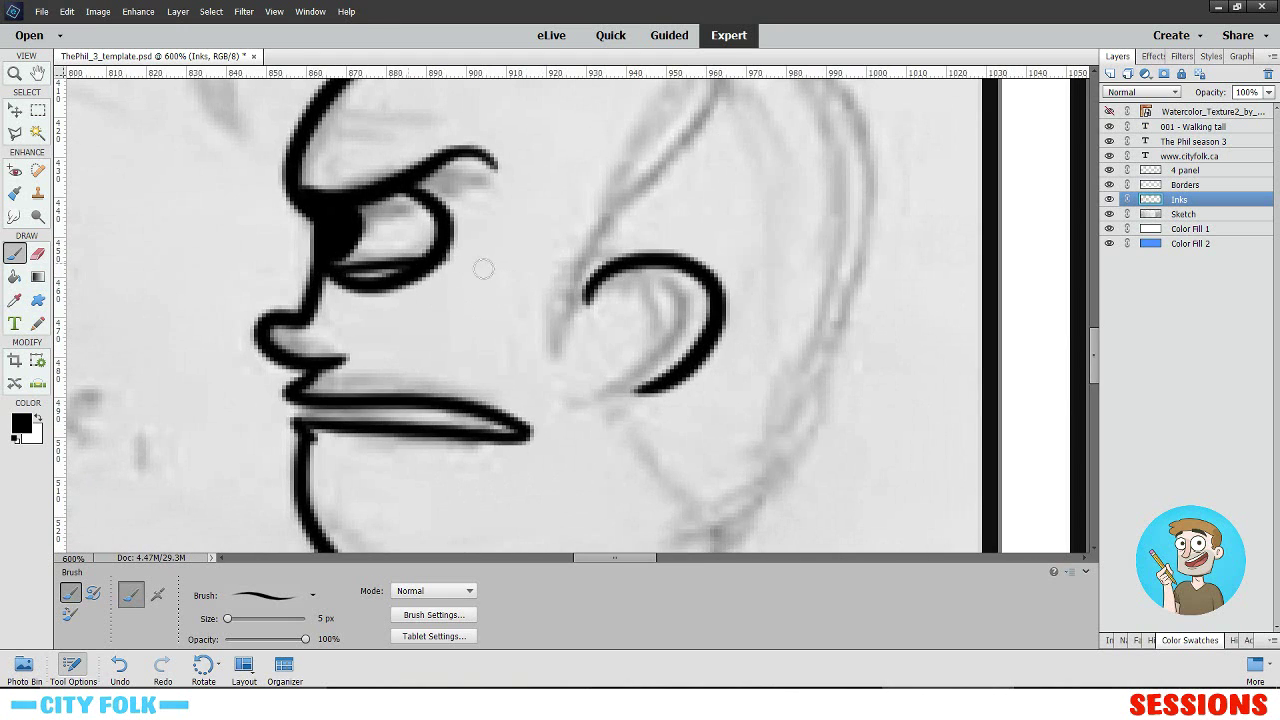
# - Ink the small curled fold and hook inside the ear
pyautogui.moveTo(714, 261); pyautogui.dragTo(697, 141)
pyautogui.moveTo(643, 183); pyautogui.dragTo(620, 196)
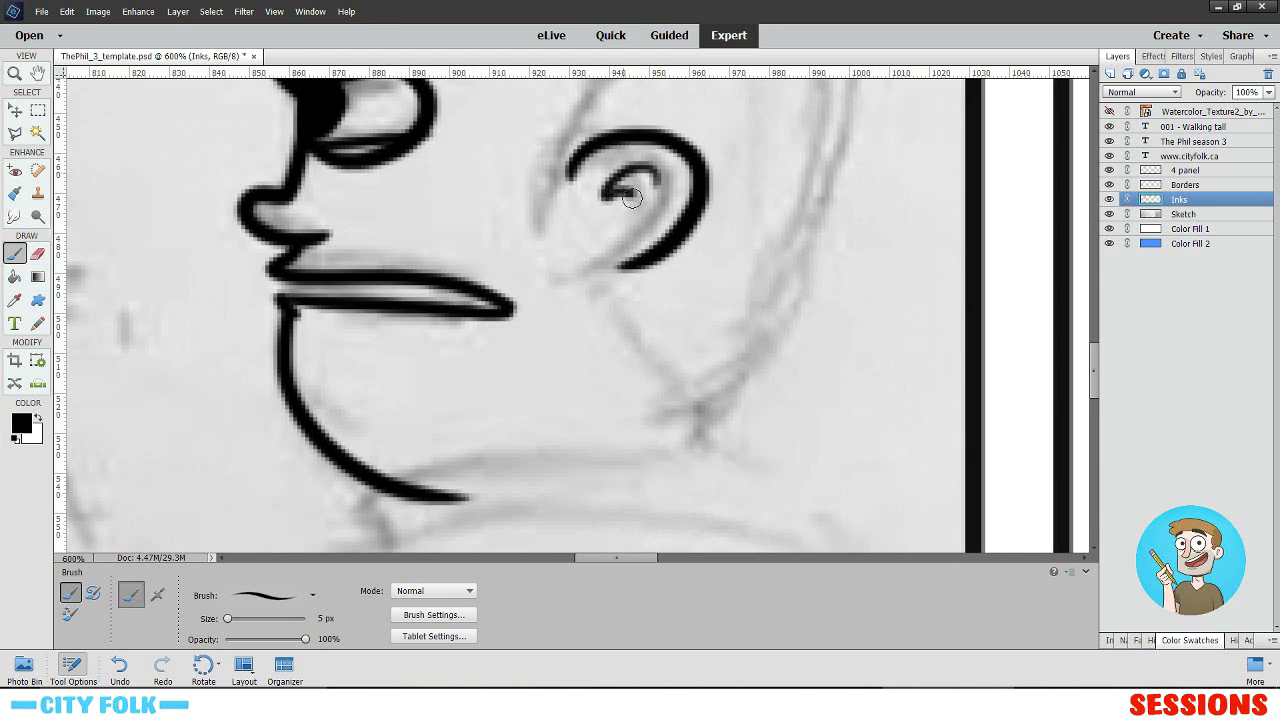
pyautogui.moveTo(634, 148); pyautogui.dragTo(636, 298)
pyautogui.moveTo(598, 237); pyautogui.dragTo(614, 280)
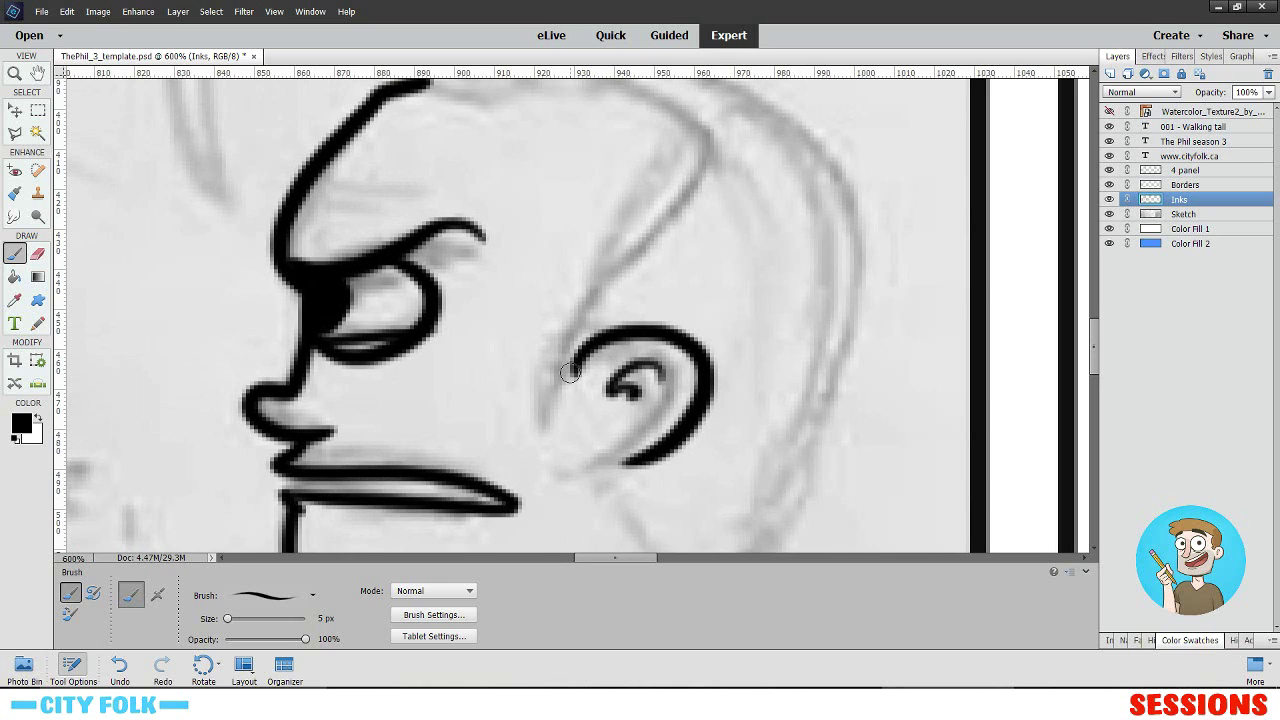
# - Ink the sideburn hook at the front of the ear and the hairline curving up toward the temple
pyautogui.moveTo(564, 387); pyautogui.dragTo(641, 279)
pyautogui.hotkey('ctrl', 'z')
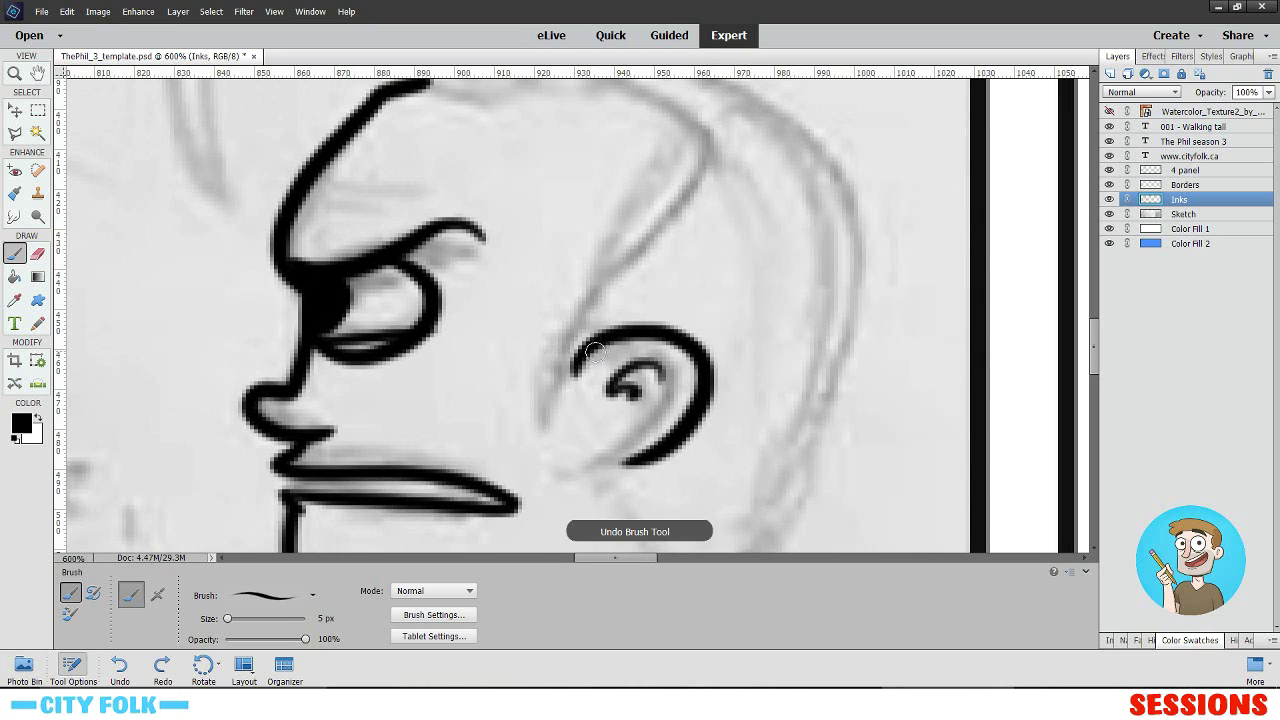
pyautogui.moveTo(593, 351); pyautogui.dragTo(598, 298)
pyautogui.hotkey('ctrl', 'z')
pyautogui.moveTo(572, 374); pyautogui.dragTo(587, 318)
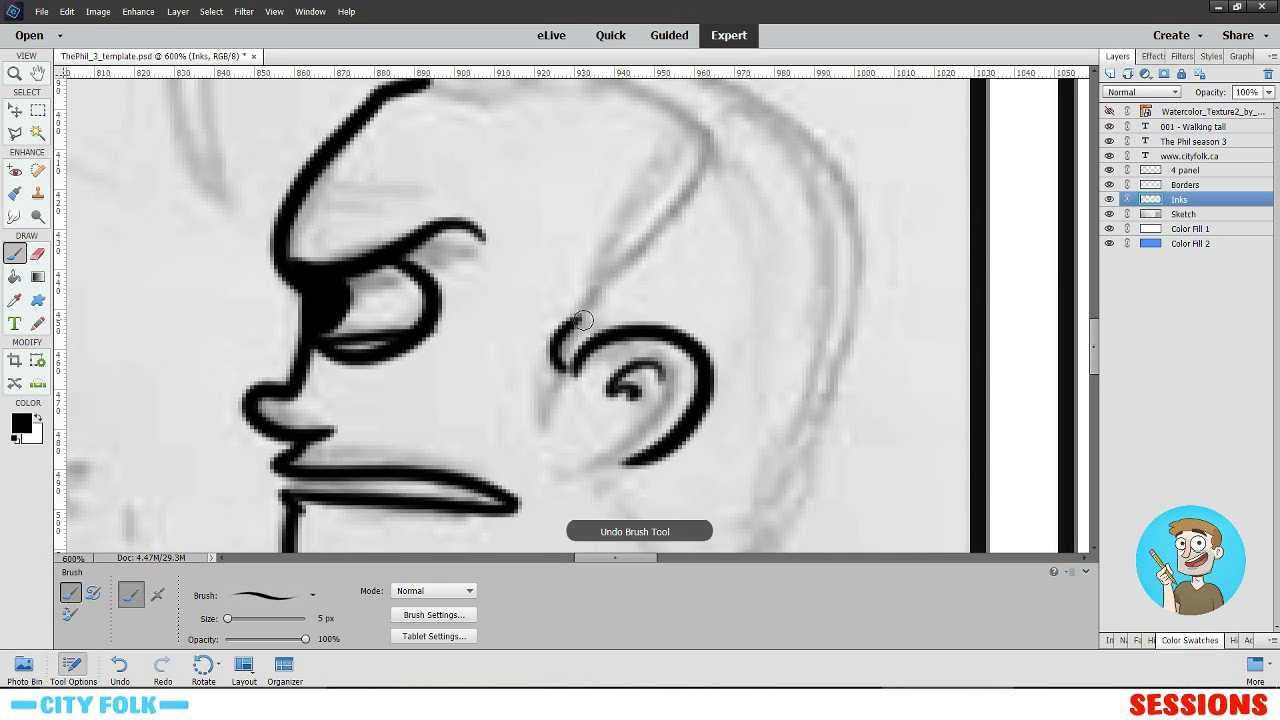
pyautogui.hotkey('ctrl', 'z')
pyautogui.moveTo(572, 373)
pyautogui.mouseDown()
pyautogui.moveTo(598, 321)
pyautogui.moveTo(586, 282)
pyautogui.moveTo(716, 167)
pyautogui.moveTo(652, 268)
pyautogui.mouseUp()
pyautogui.hotkey('ctrl', 'z')
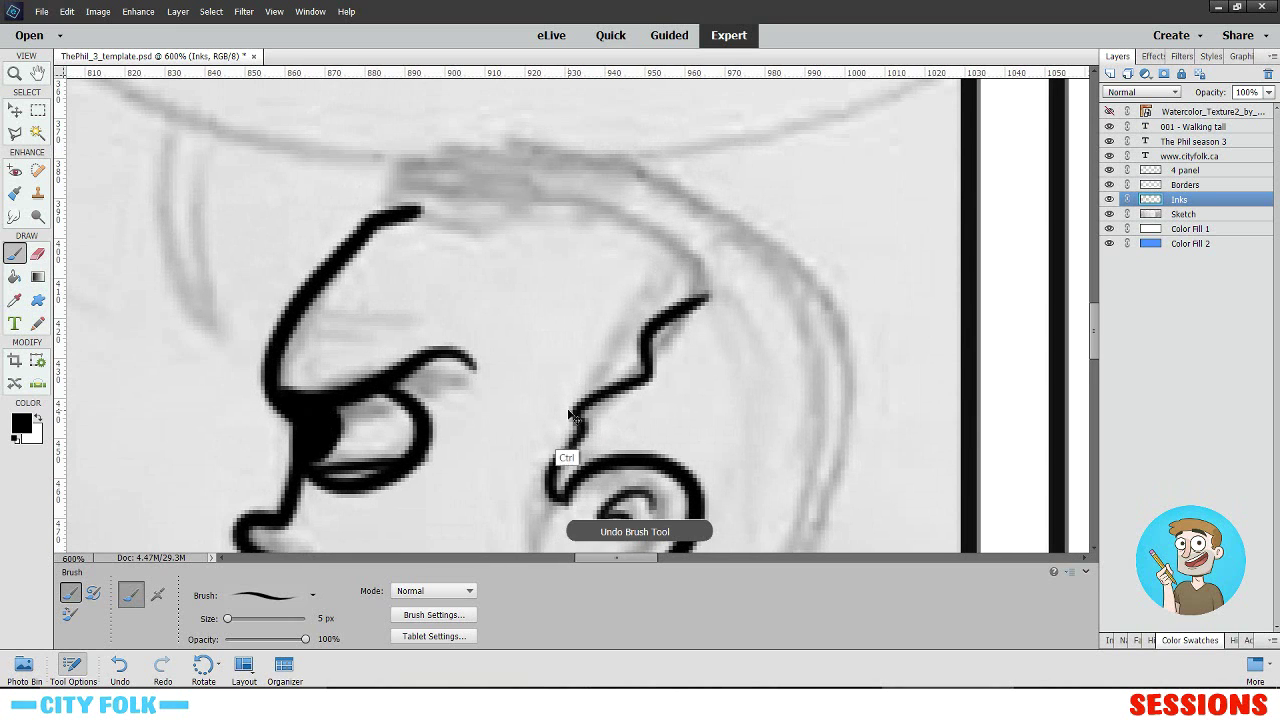
pyautogui.hotkey('ctrl', 'z')
pyautogui.moveTo(576, 432); pyautogui.dragTo(695, 300)
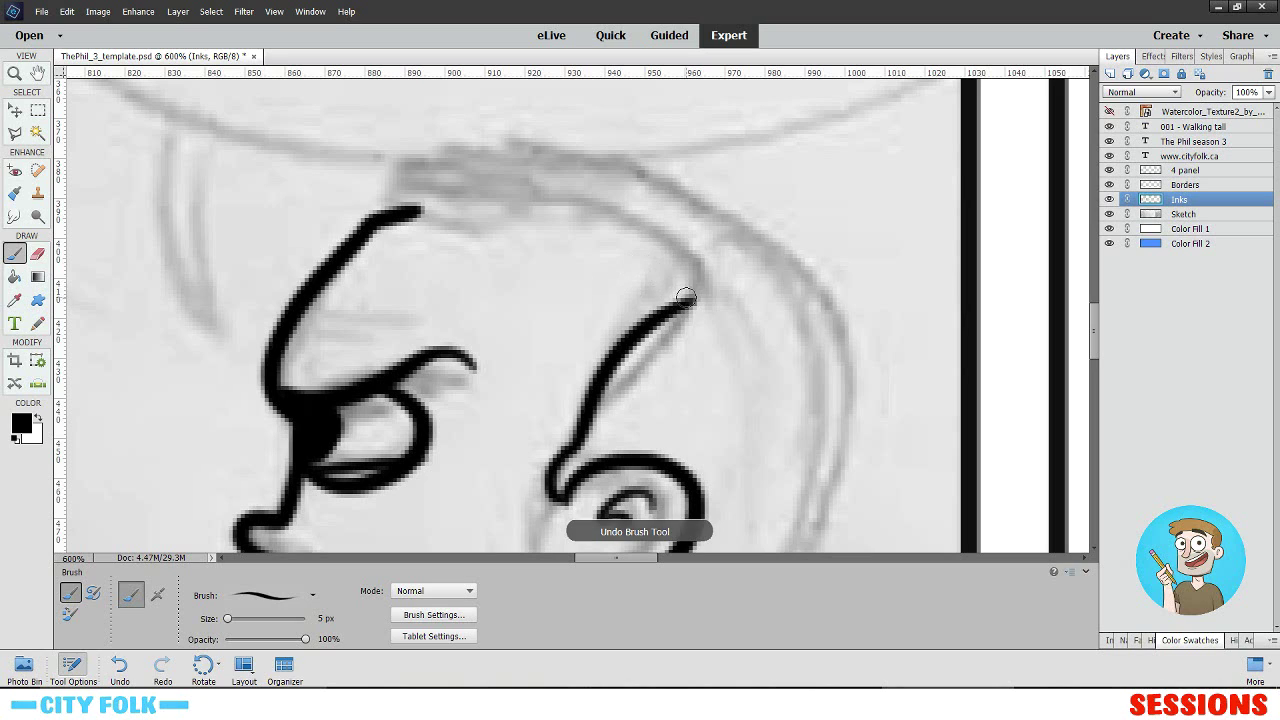
# - Ink the hairline arching over the forehead to the temple and join it to the sideburn line in a sharp corner
pyautogui.moveTo(688, 298); pyautogui.dragTo(489, 248)
pyautogui.hotkey('ctrl', 'z')
pyautogui.moveTo(408, 216); pyautogui.dragTo(710, 292)
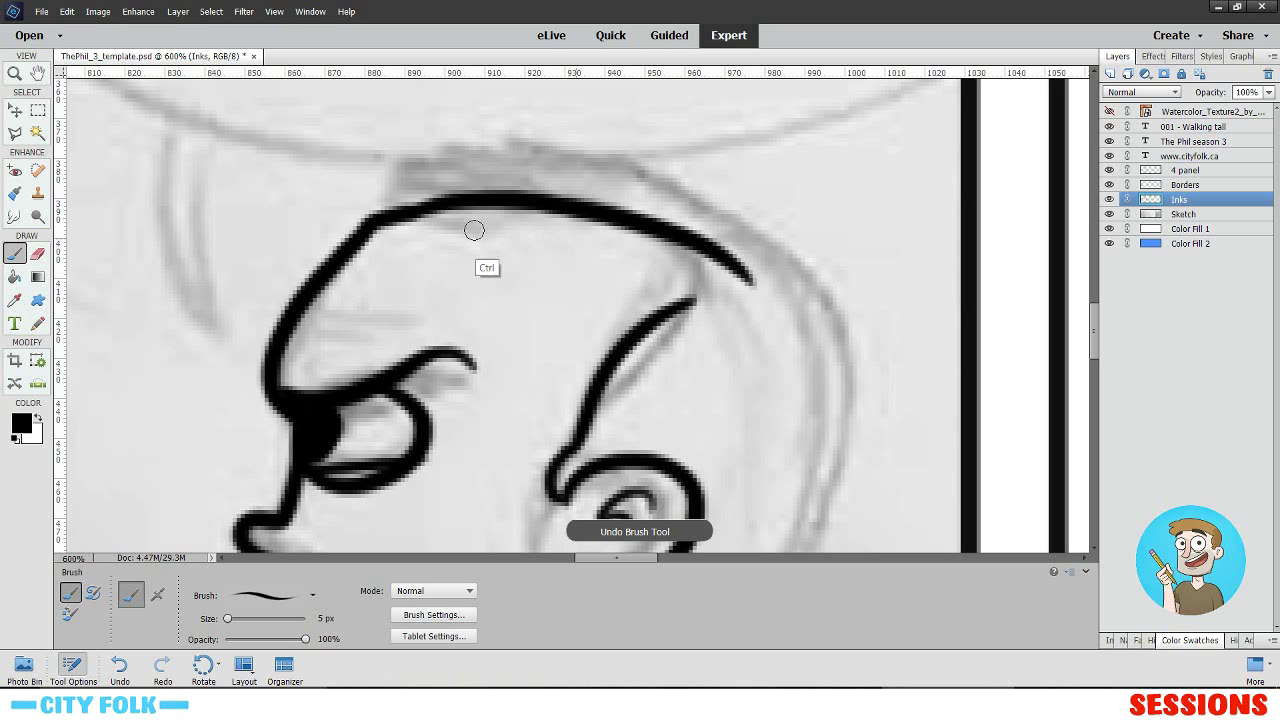
pyautogui.hotkey('ctrl', 'z')
pyautogui.moveTo(420, 212); pyautogui.dragTo(710, 295)
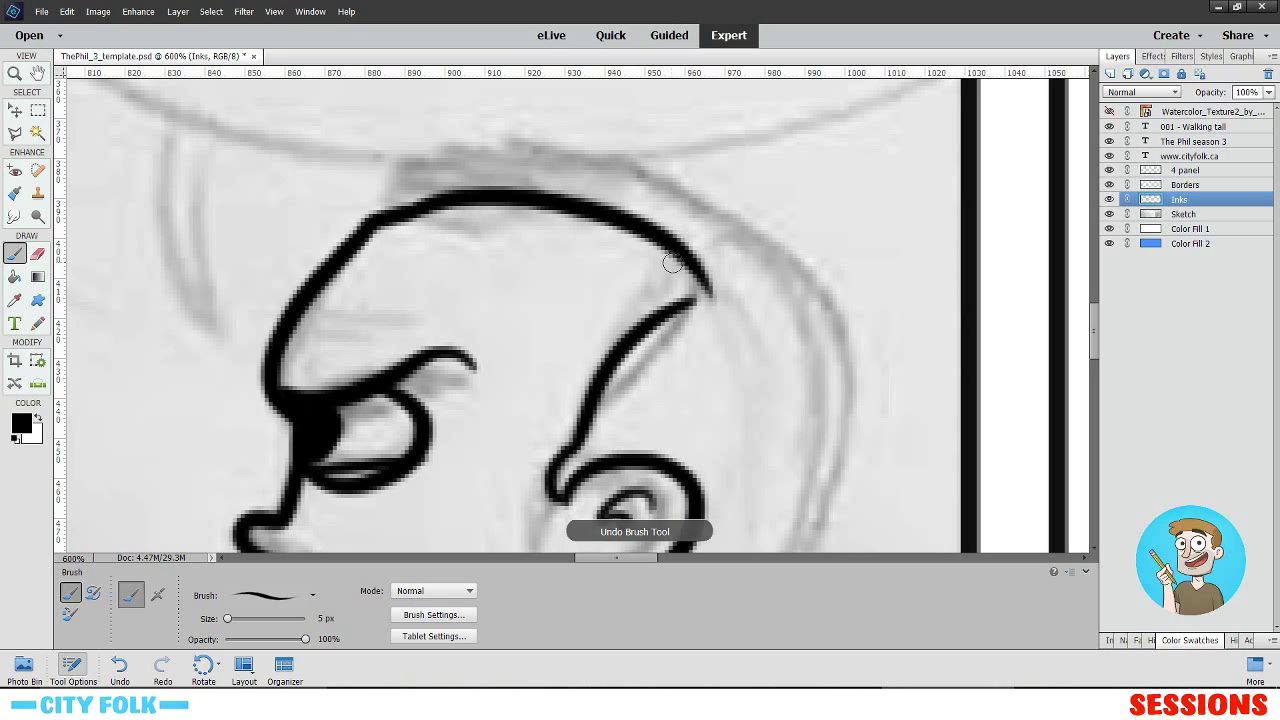
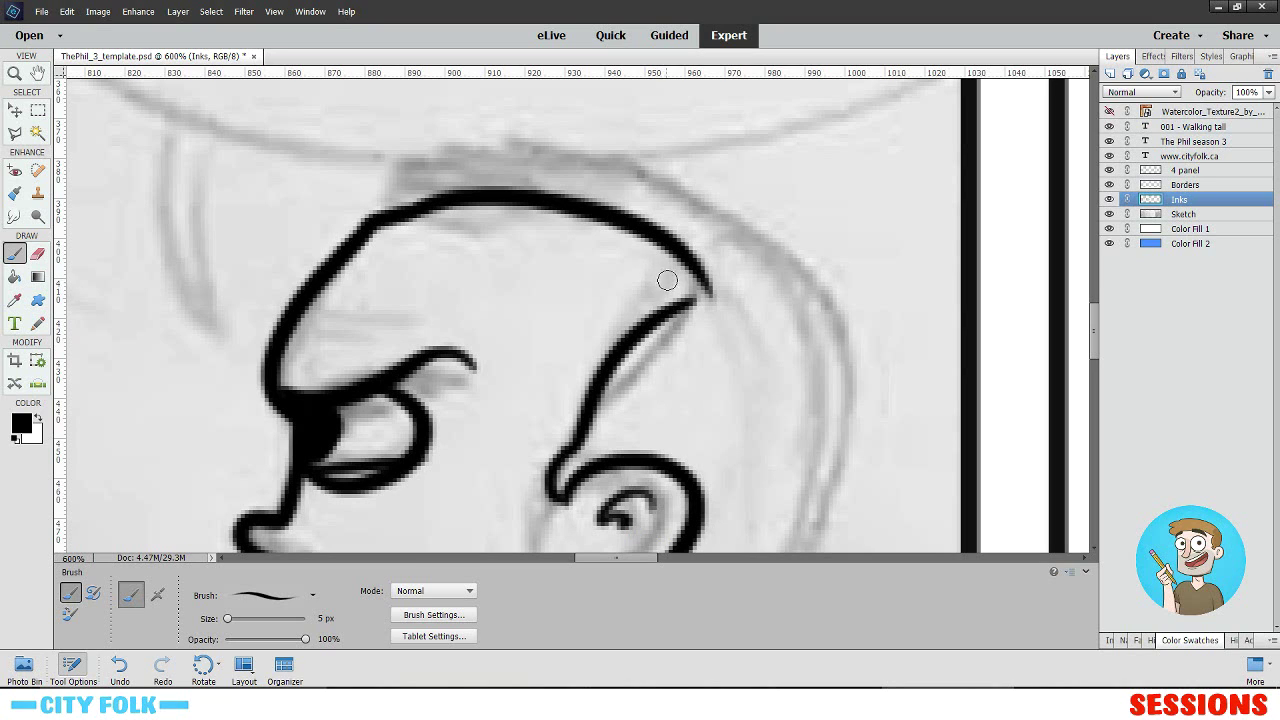
pyautogui.moveTo(706, 289); pyautogui.dragTo(674, 309)
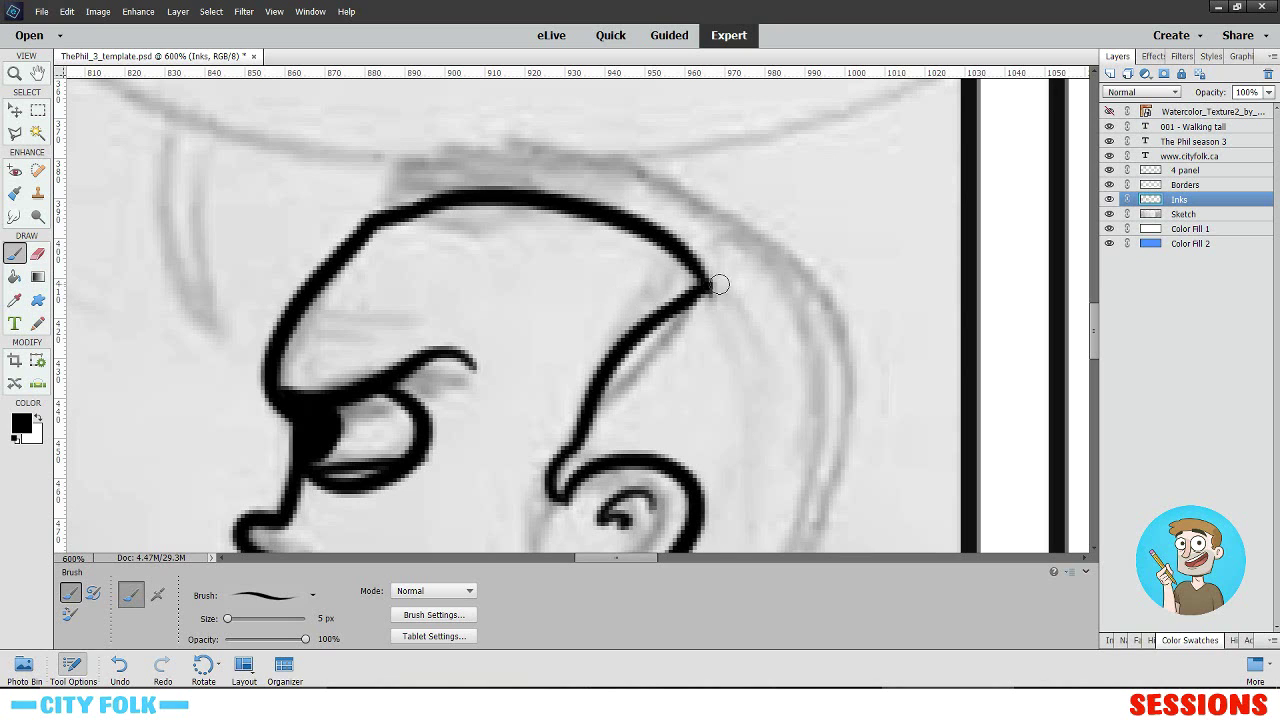
# - Ink the stepped tuft at the front of his hair and the outer hair contour over the crown
pyautogui.moveTo(382, 186)
pyautogui.mouseDown()
pyautogui.moveTo(418, 194)
pyautogui.moveTo(412, 182)
pyautogui.moveTo(450, 162)
pyautogui.moveTo(712, 167)
pyautogui.mouseUp()
pyautogui.hotkey('ctrl', 'z')
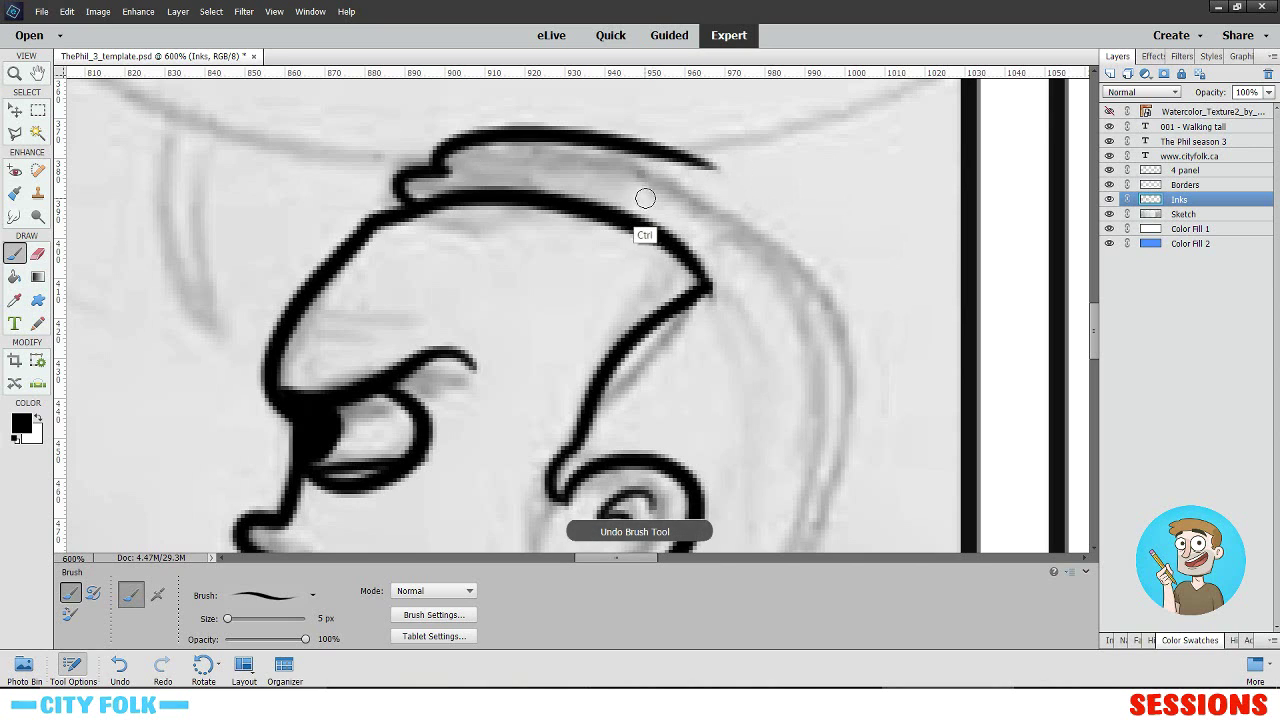
pyautogui.hotkey('ctrl', 'z')
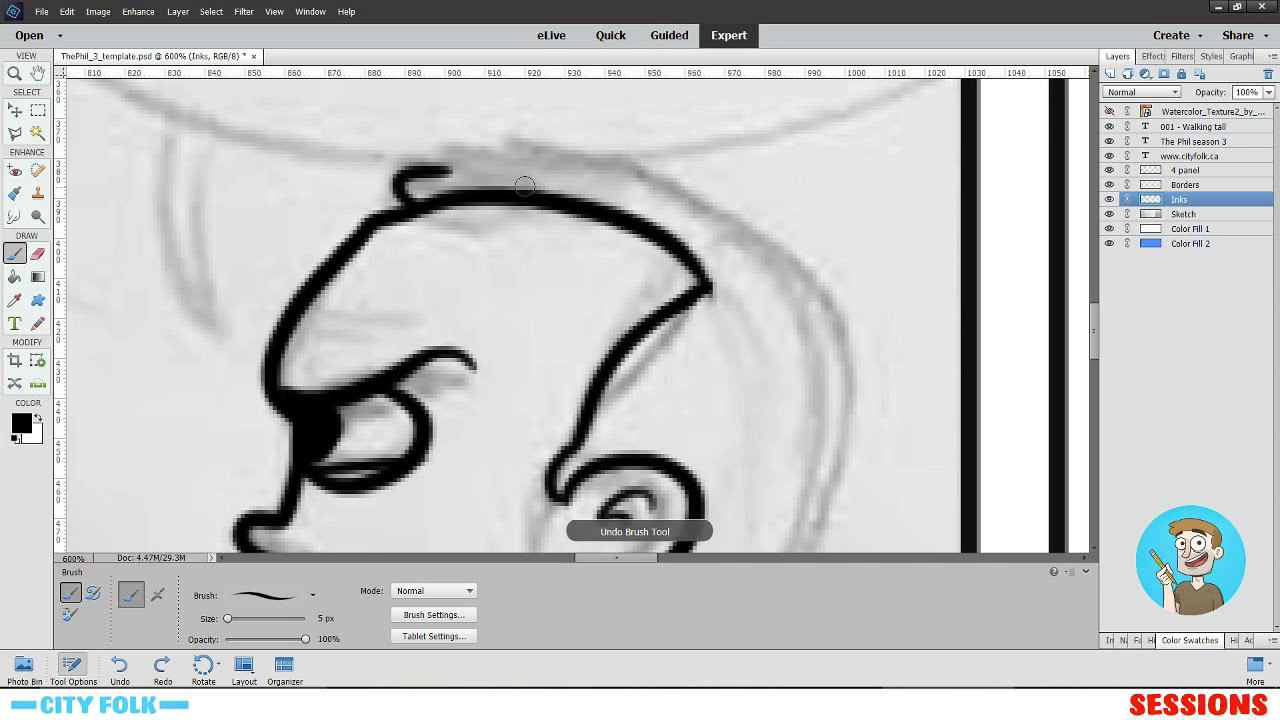
pyautogui.moveTo(440, 162); pyautogui.dragTo(880, 300)
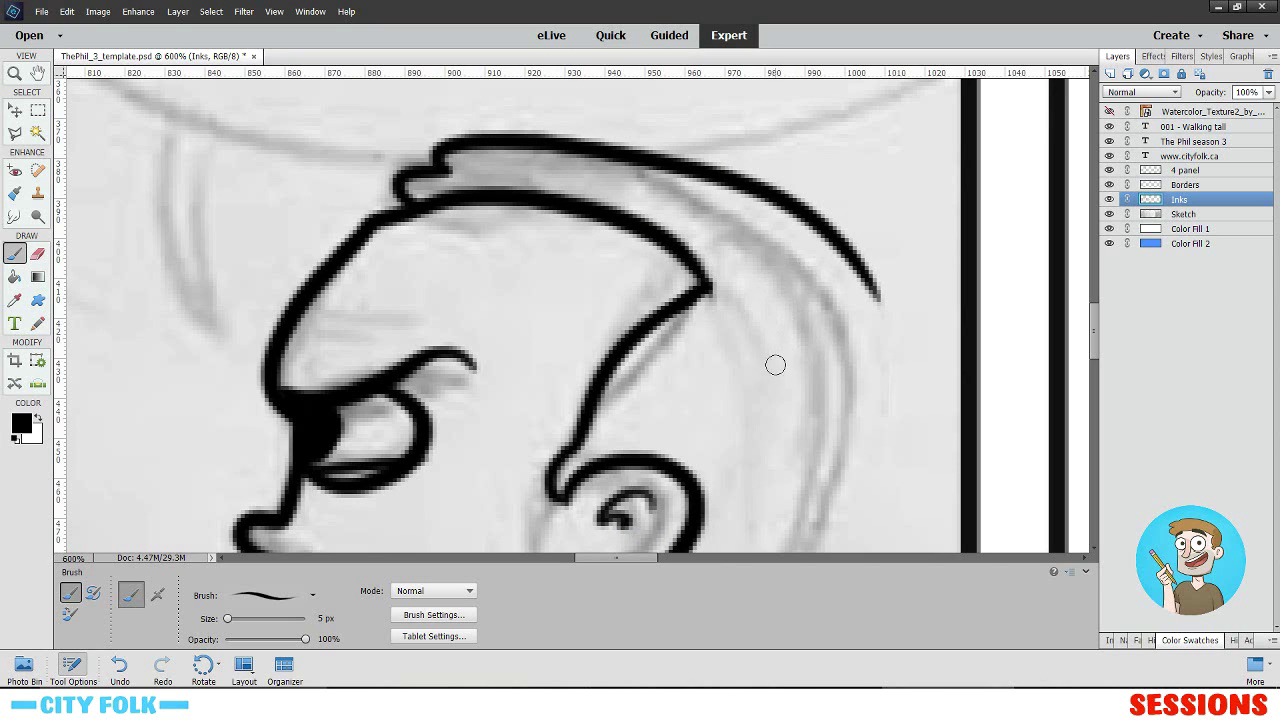
pyautogui.hotkey('ctrl', 'z')
pyautogui.moveTo(434, 168)
pyautogui.mouseDown()
pyautogui.moveTo(852, 272)
pyautogui.moveTo(839, 344)
pyautogui.moveTo(880, 362)
pyautogui.mouseUp()
pyautogui.hotkey('ctrl', 'z')
pyautogui.moveTo(436, 170); pyautogui.dragTo(830, 382)
pyautogui.moveTo(733, 400); pyautogui.dragTo(673, 271)
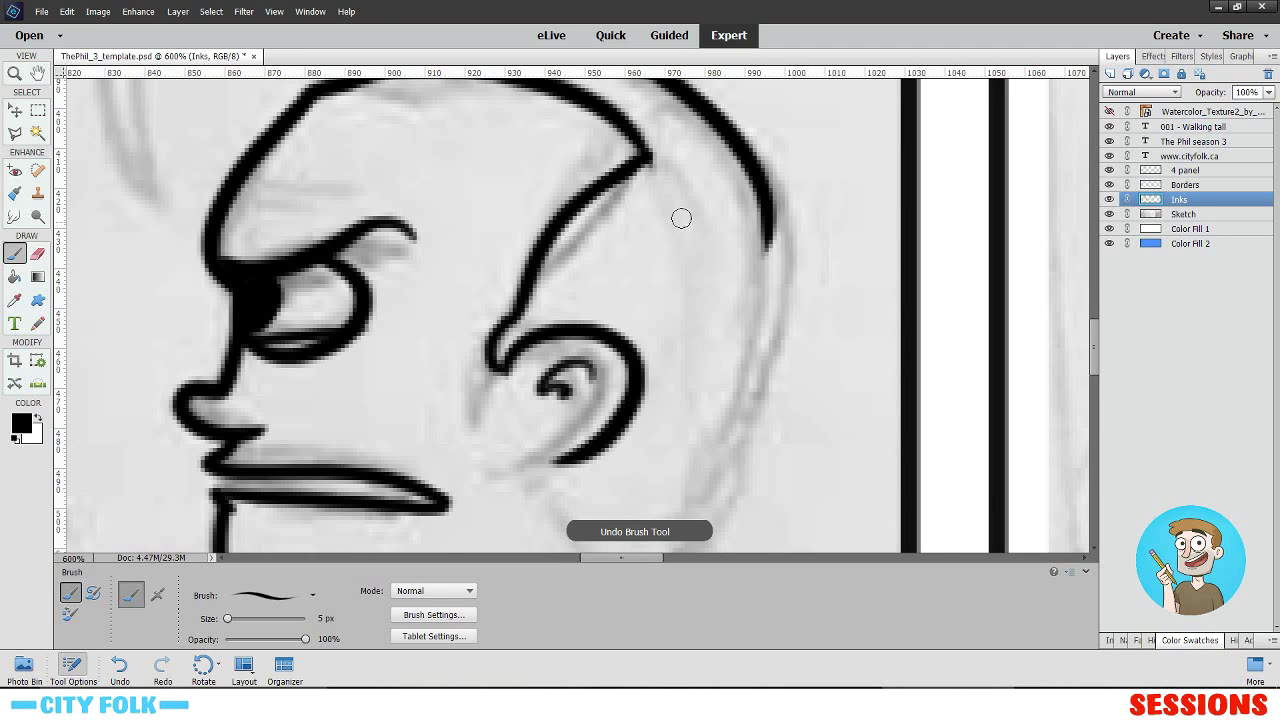
# - Continue the outer hair contour down the back of the head, curving in toward the nape
pyautogui.moveTo(770, 236)
pyautogui.mouseDown()
pyautogui.moveTo(777, 266)
pyautogui.moveTo(557, 505)
pyautogui.mouseUp()
pyautogui.moveTo(665, 380); pyautogui.dragTo(663, 268)
pyautogui.hotkey('ctrl', 'z')
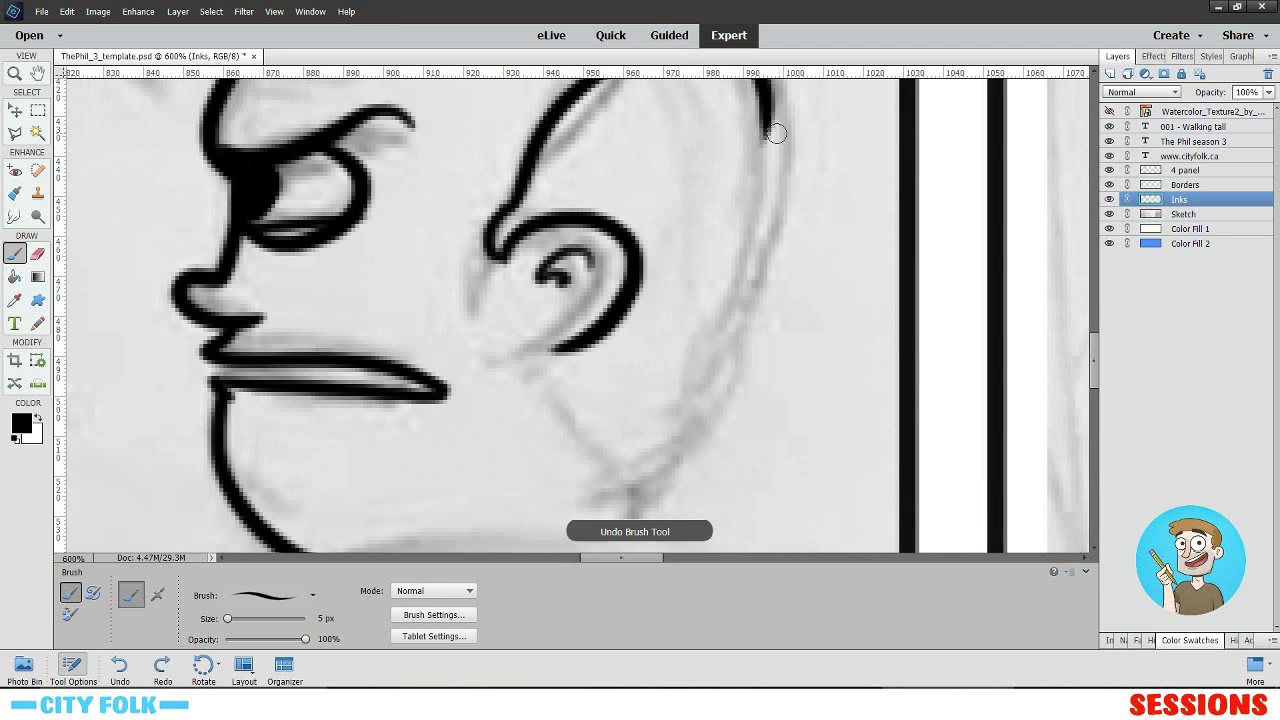
pyautogui.moveTo(769, 132); pyautogui.dragTo(582, 482)
pyautogui.hotkey('ctrl', 'z')
pyautogui.moveTo(772, 112); pyautogui.dragTo(607, 449)
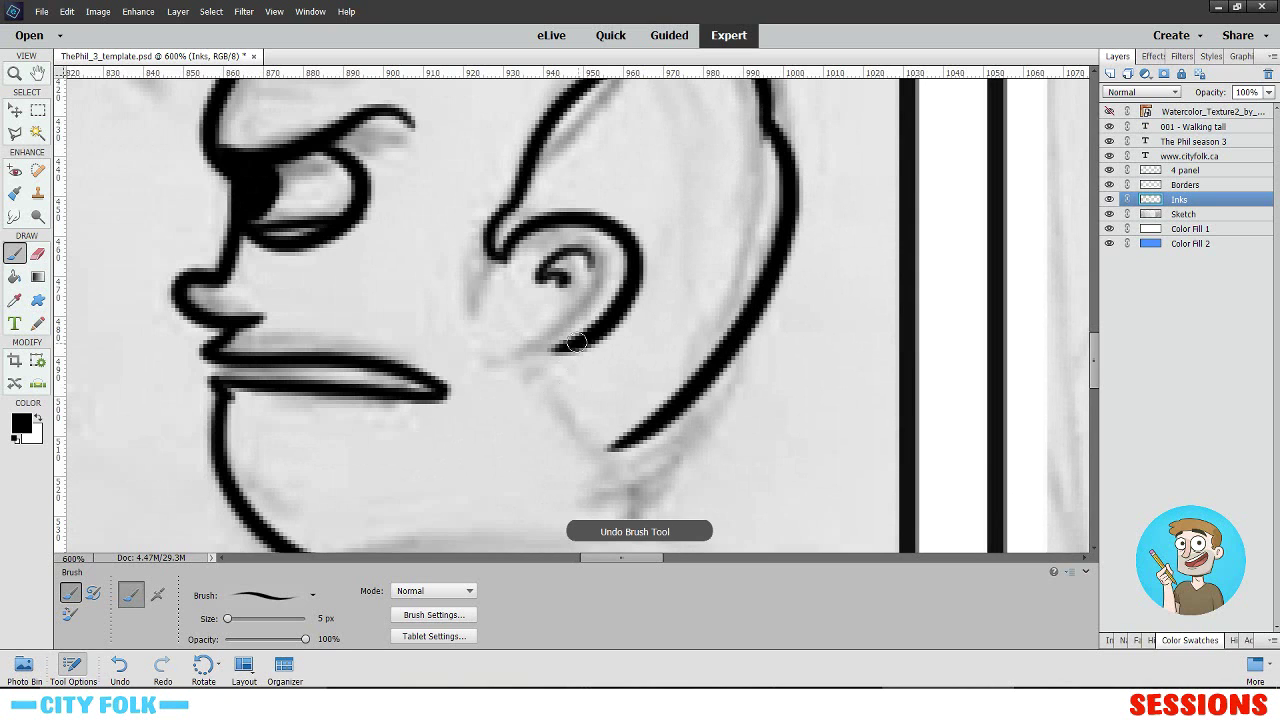
# - Ink the wavy hairline behind the ear down to the nape and the short line at the back of the neck
pyautogui.moveTo(571, 351); pyautogui.dragTo(612, 442)
pyautogui.moveTo(599, 369)
pyautogui.mouseDown()
pyautogui.moveTo(585, 249)
pyautogui.moveTo(605, 328)
pyautogui.moveTo(636, 272)
pyautogui.mouseUp()
pyautogui.hotkey('ctrl', 'z')
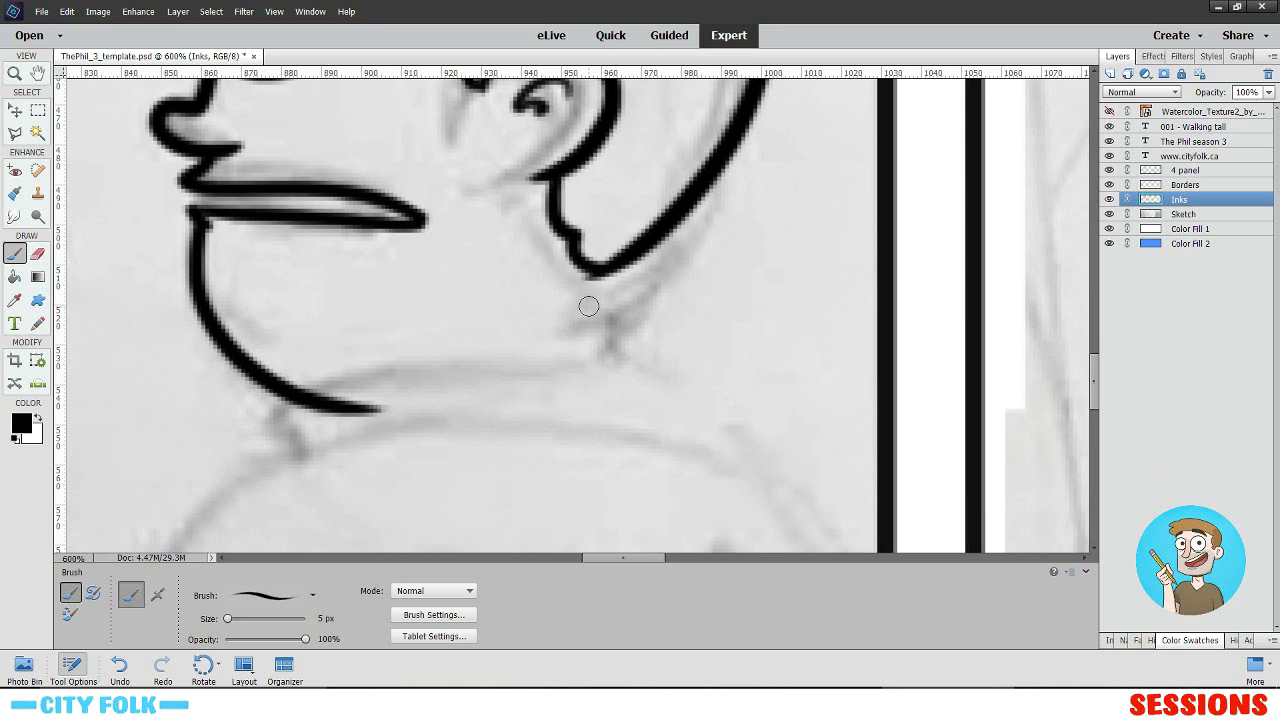
pyautogui.moveTo(580, 277); pyautogui.dragTo(610, 368)
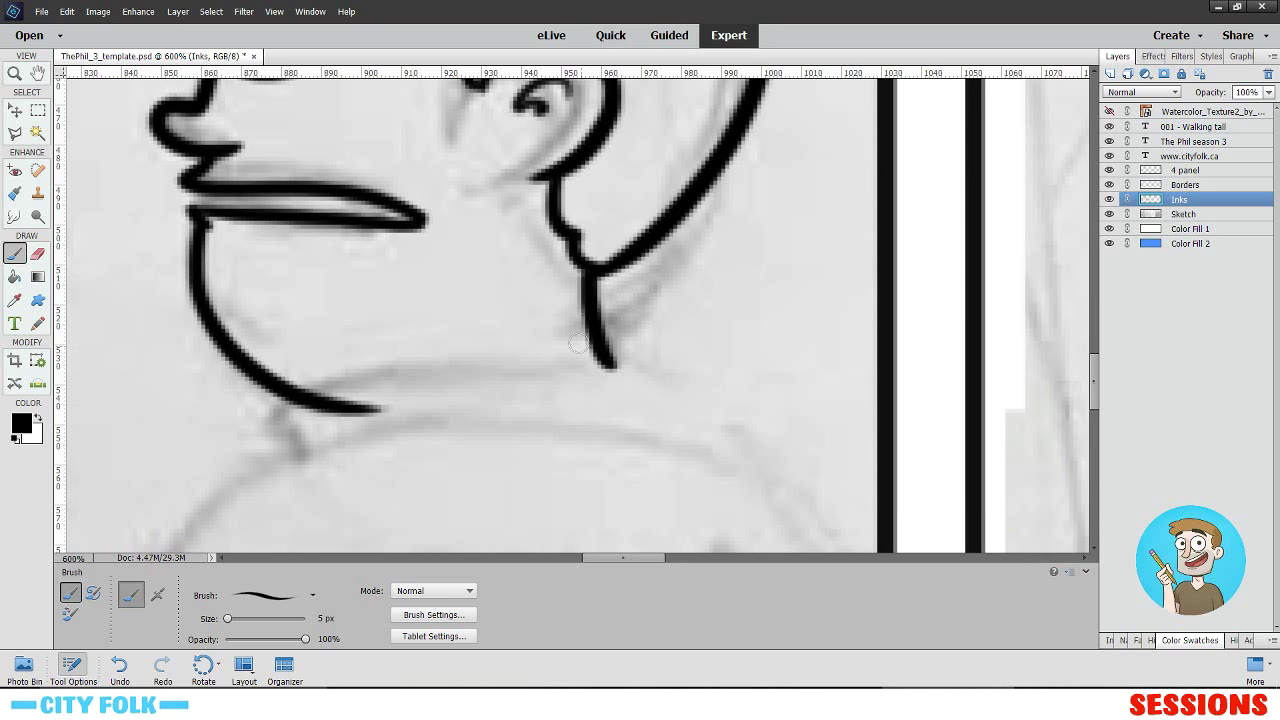
pyautogui.hotkey('ctrl', 'z')
pyautogui.moveTo(587, 271); pyautogui.dragTo(612, 328)
# - Ink the collar line rising from under the chin to the back of the neck, with a short tick at its rear end
pyautogui.moveTo(469, 377); pyautogui.dragTo(688, 230)
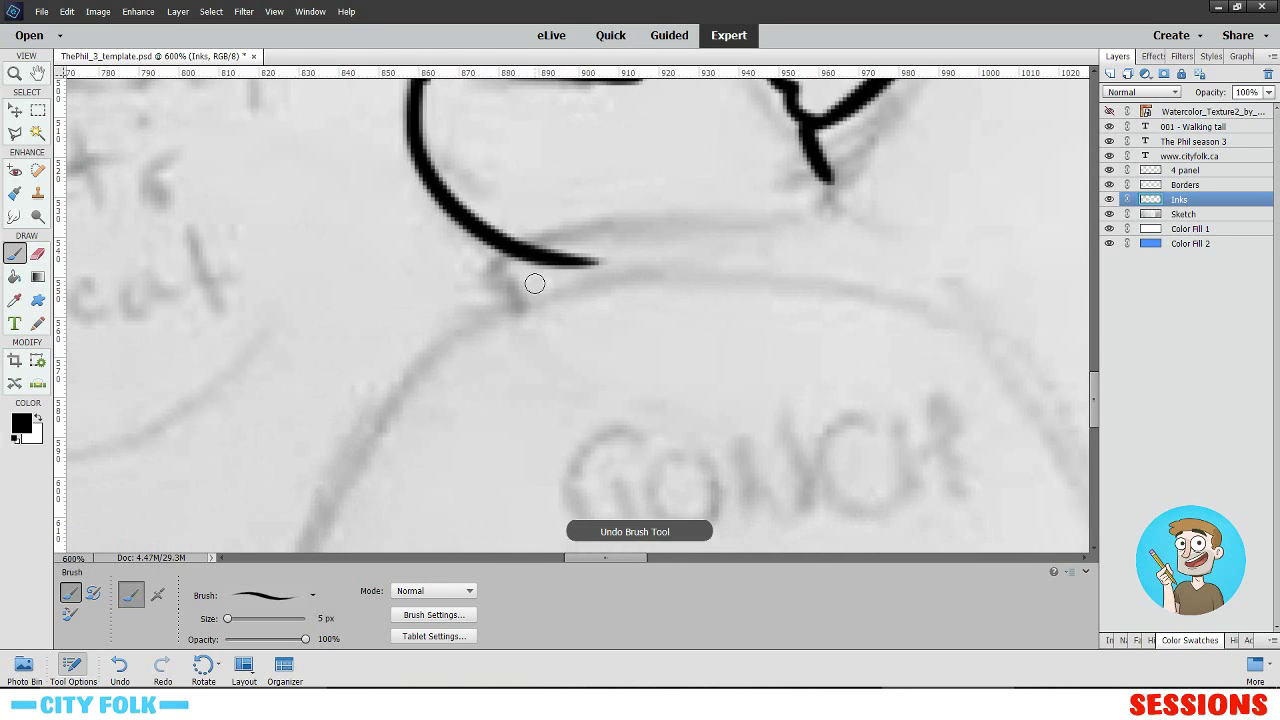
pyautogui.moveTo(537, 286); pyautogui.dragTo(917, 177)
pyautogui.hotkey('ctrl', 'z')
pyautogui.moveTo(501, 284); pyautogui.dragTo(910, 184)
pyautogui.scroll(2, 740, 318)
pyautogui.hscroll(3, 740, 318)
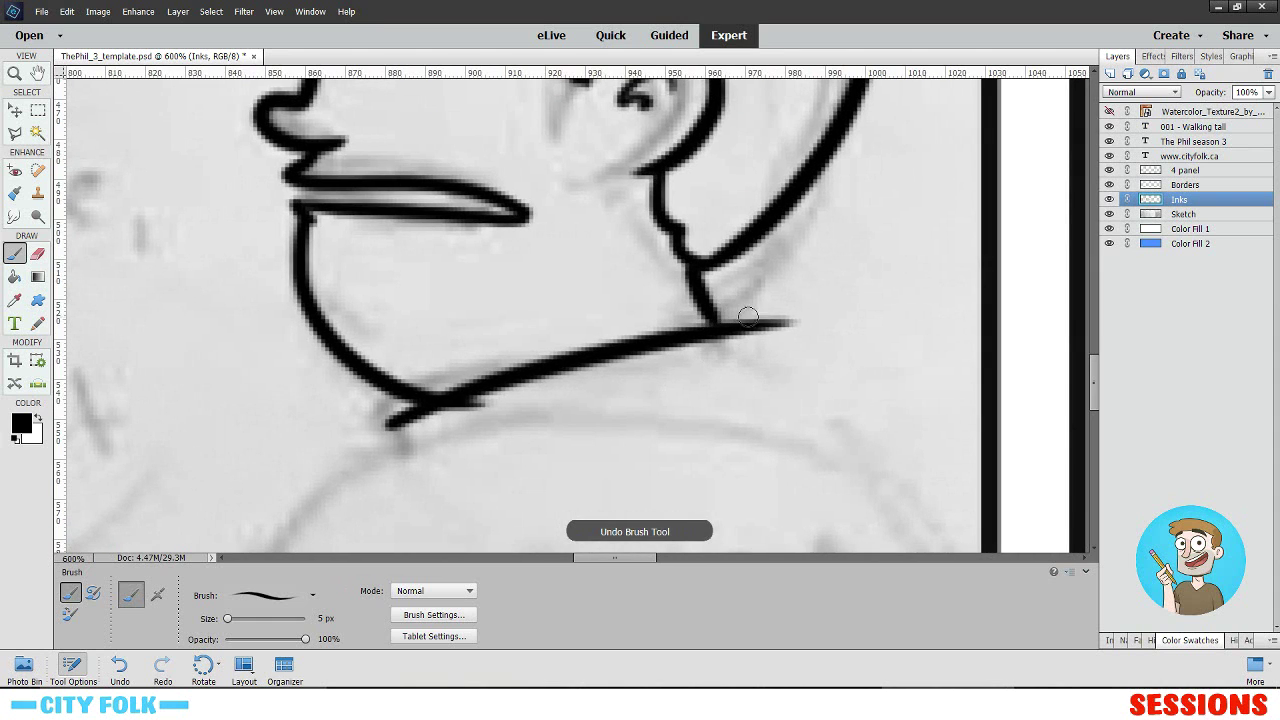
pyautogui.moveTo(743, 326); pyautogui.dragTo(762, 358)
pyautogui.moveTo(714, 322); pyautogui.dragTo(688, 268)
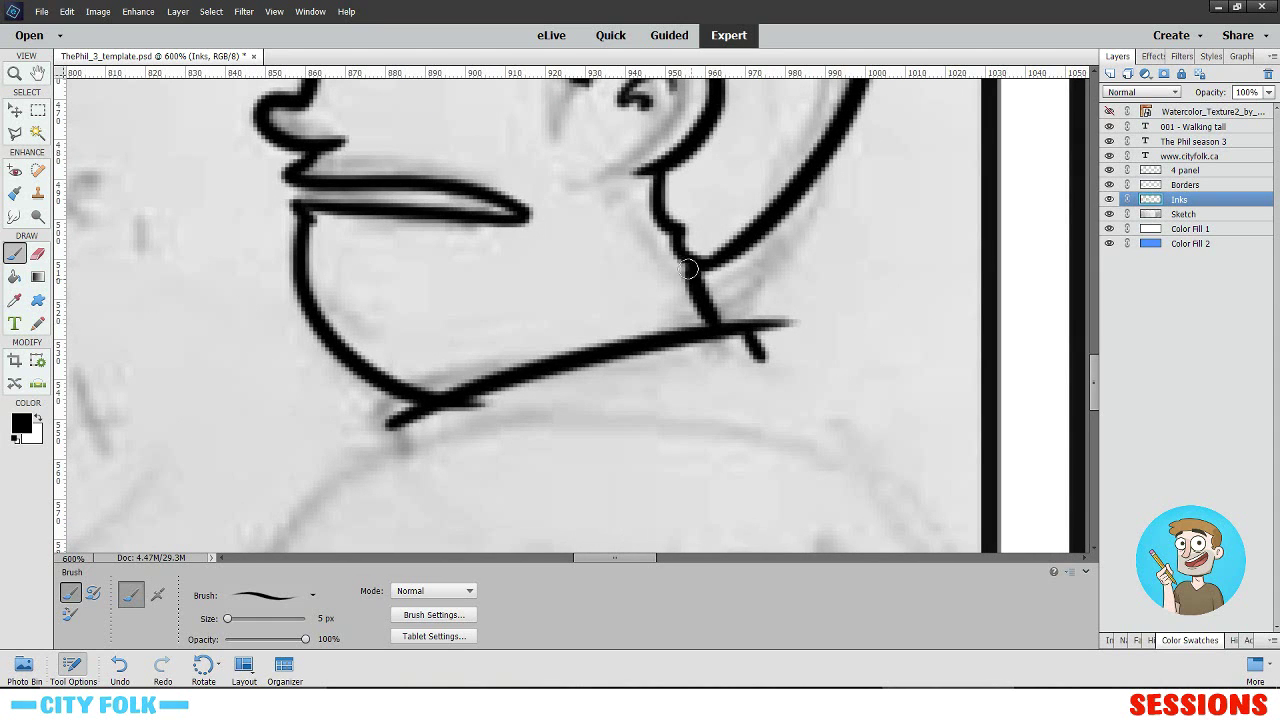
# - Ink the small collar fold under the right-hand character's chin and the curved front of his torso down to the lower panel border
pyautogui.moveTo(699, 328); pyautogui.dragTo(764, 202)
pyautogui.moveTo(549, 329); pyautogui.dragTo(700, 338)
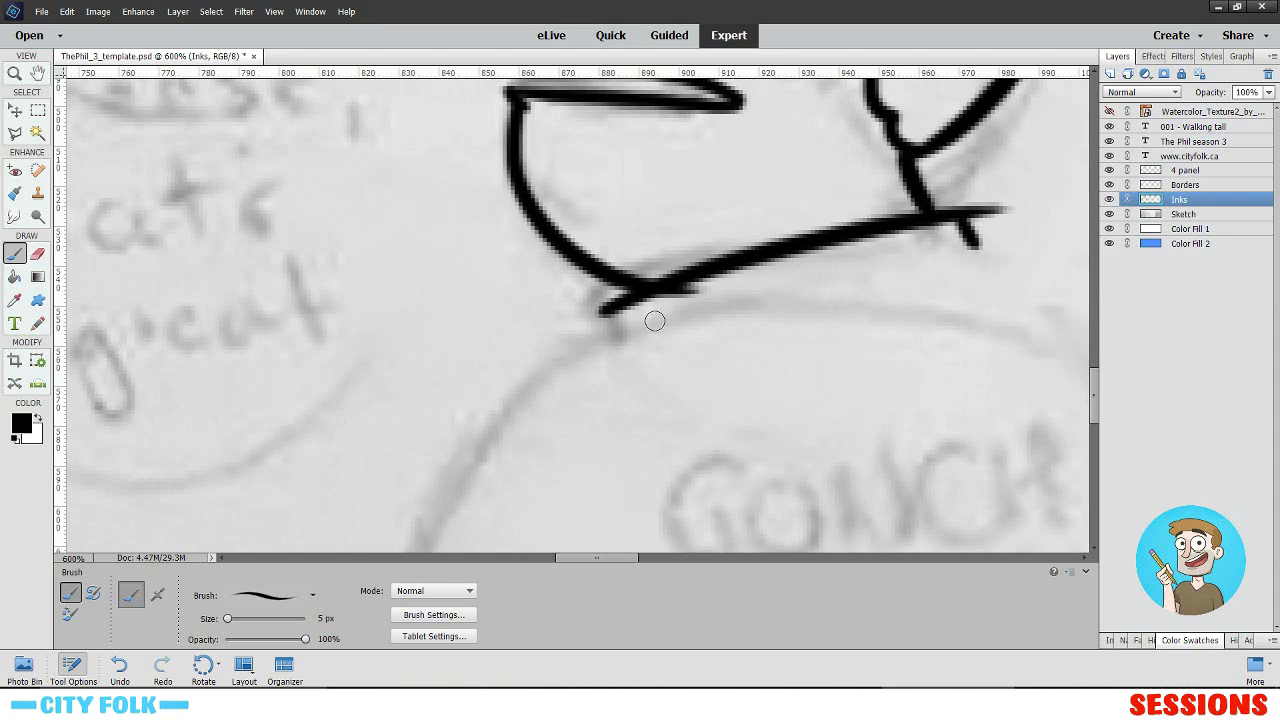
pyautogui.hotkey('ctrl', '-')
pyautogui.hotkey('ctrl', '-')
pyautogui.hotkey('ctrl', '-')
pyautogui.moveTo(923, 366); pyautogui.dragTo(812, 335)
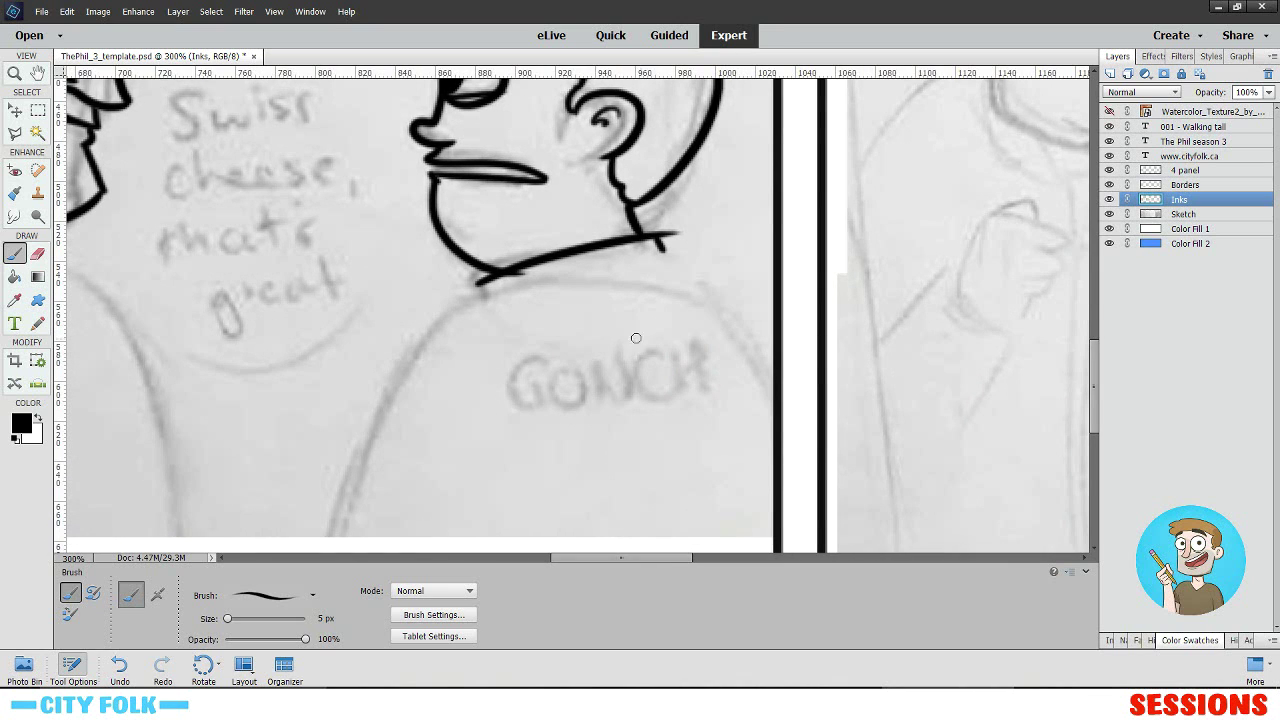
pyautogui.moveTo(685, 317); pyautogui.dragTo(751, 265)
pyautogui.moveTo(547, 235)
pyautogui.mouseDown()
pyautogui.moveTo(563, 245)
pyautogui.moveTo(446, 538)
pyautogui.mouseUp()
pyautogui.hotkey('ctrl', 'z')
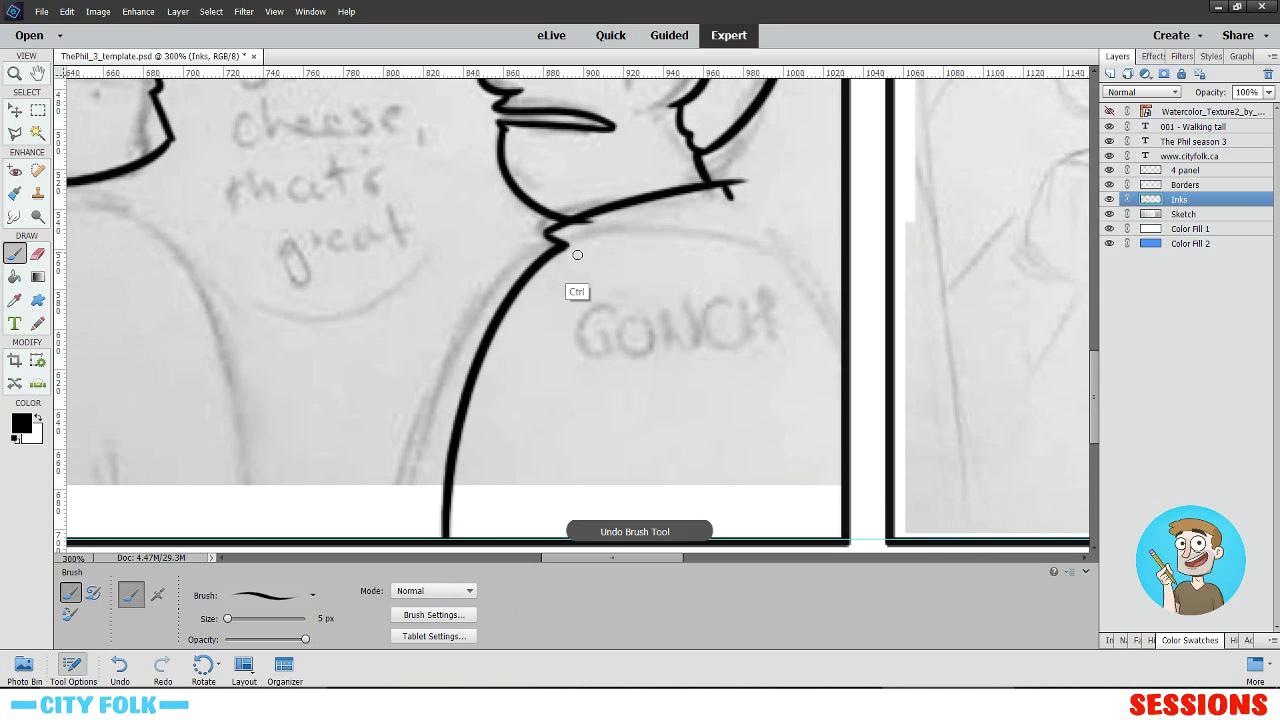
pyautogui.hotkey('ctrl', 'z')
pyautogui.moveTo(565, 245)
pyautogui.mouseDown()
pyautogui.moveTo(523, 293)
pyautogui.moveTo(456, 538)
pyautogui.mouseUp()
# - Ink the shoulder line from the back of the collar to the panel edge and a short vertical arm line above the lower border
pyautogui.moveTo(579, 423); pyautogui.dragTo(500, 389)
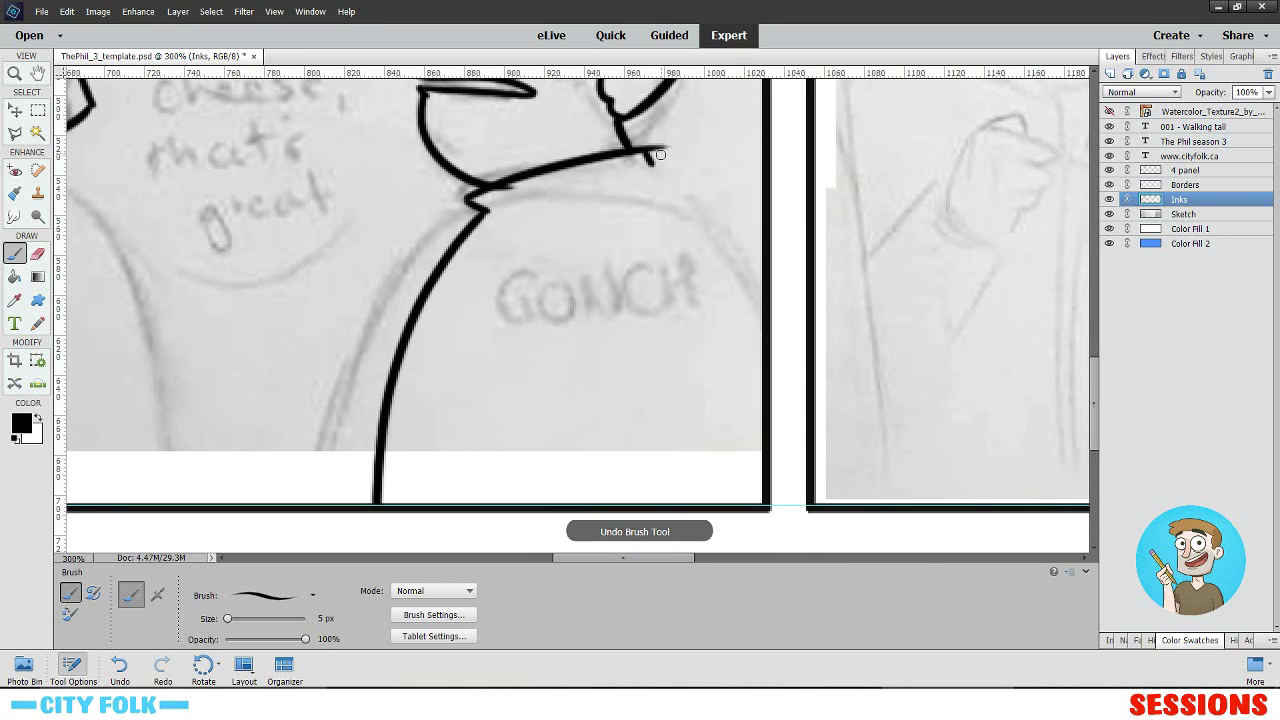
pyautogui.moveTo(645, 158)
pyautogui.mouseDown()
pyautogui.moveTo(740, 239)
pyautogui.moveTo(760, 524)
pyautogui.mouseUp()
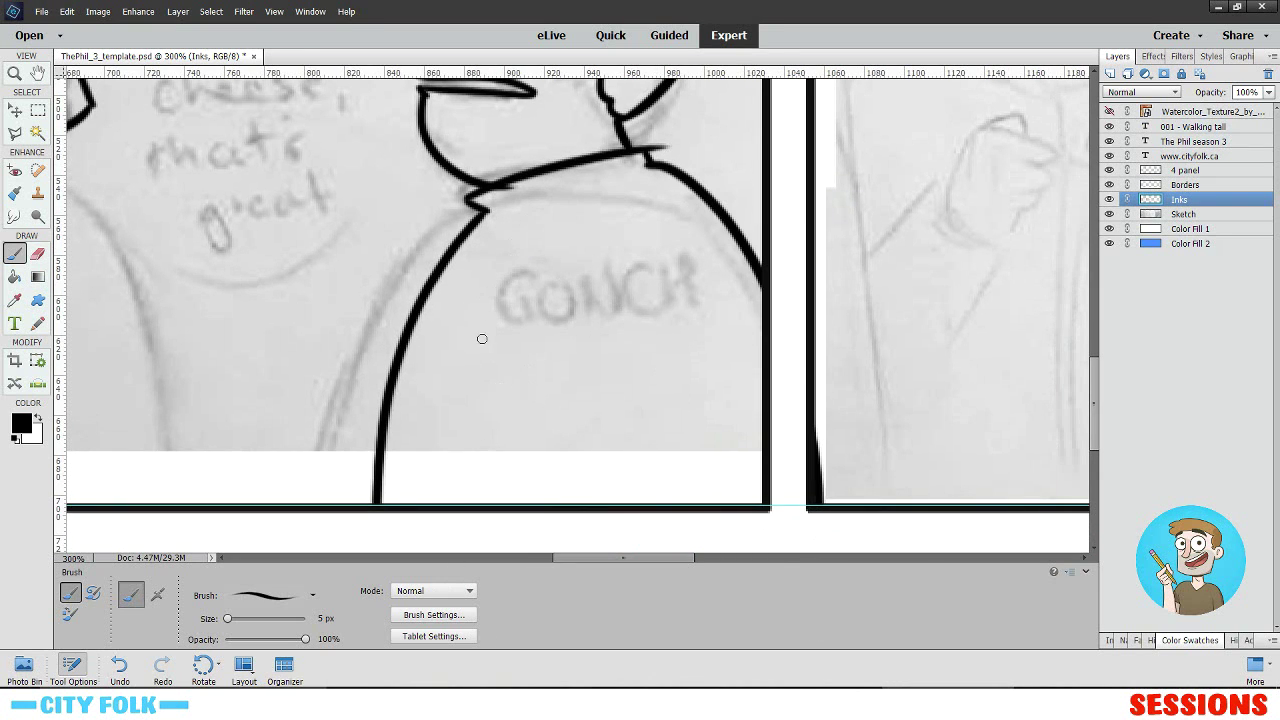
pyautogui.moveTo(497, 370); pyautogui.dragTo(493, 505)
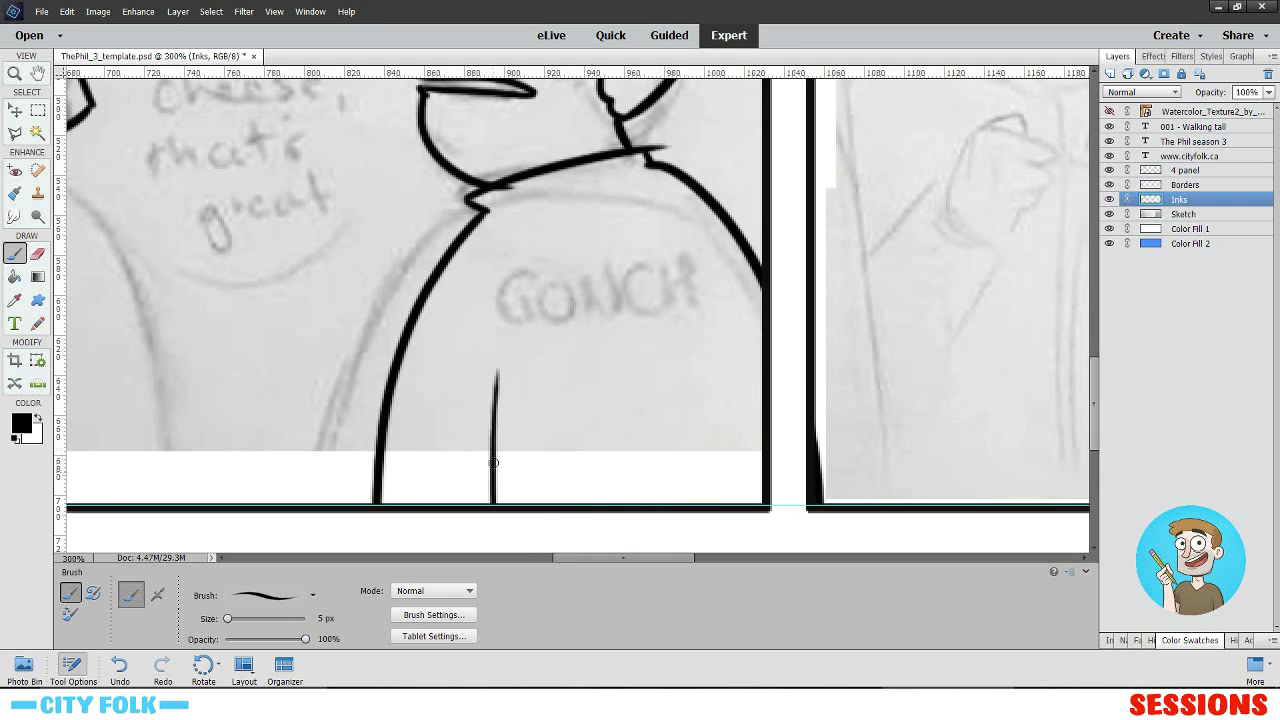
# - Erase the overhanging line ends where the chin meets the collar and at the collar's rear end
pyautogui.click(37, 255)
pyautogui.hotkey('ctrl', '=')
pyautogui.hotkey('ctrl', '=')
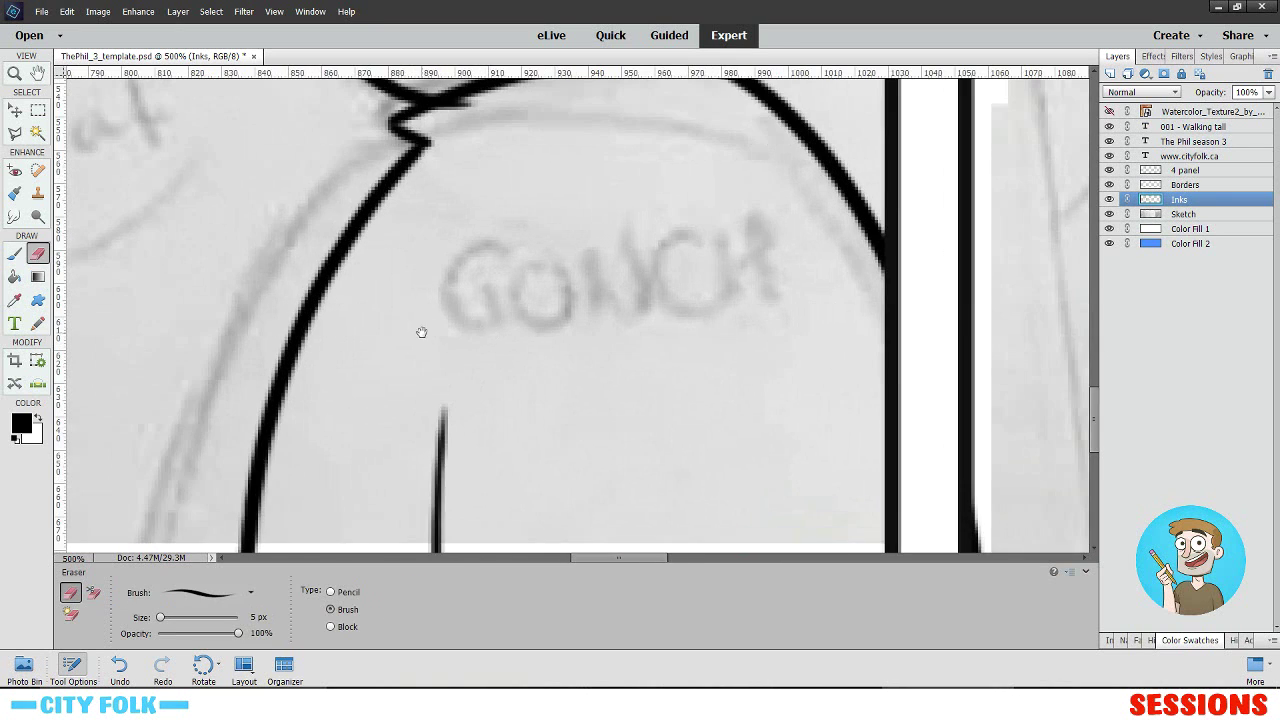
pyautogui.moveTo(711, 283); pyautogui.dragTo(597, 459)
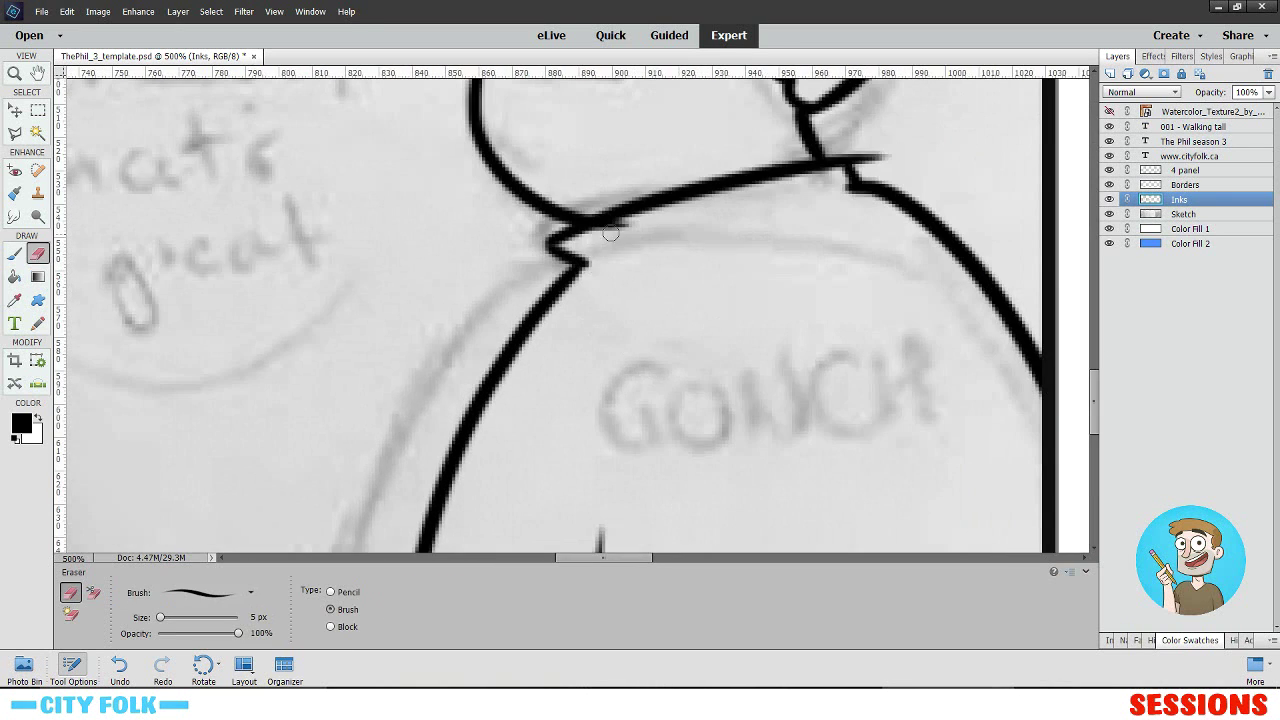
pyautogui.moveTo(611, 233)
pyautogui.mouseDown()
pyautogui.moveTo(597, 237)
pyautogui.moveTo(627, 232)
pyautogui.mouseUp()
pyautogui.scroll(2, 817, 254)
pyautogui.hscroll(3, 817, 254)
pyautogui.moveTo(585, 279); pyautogui.dragTo(558, 263)
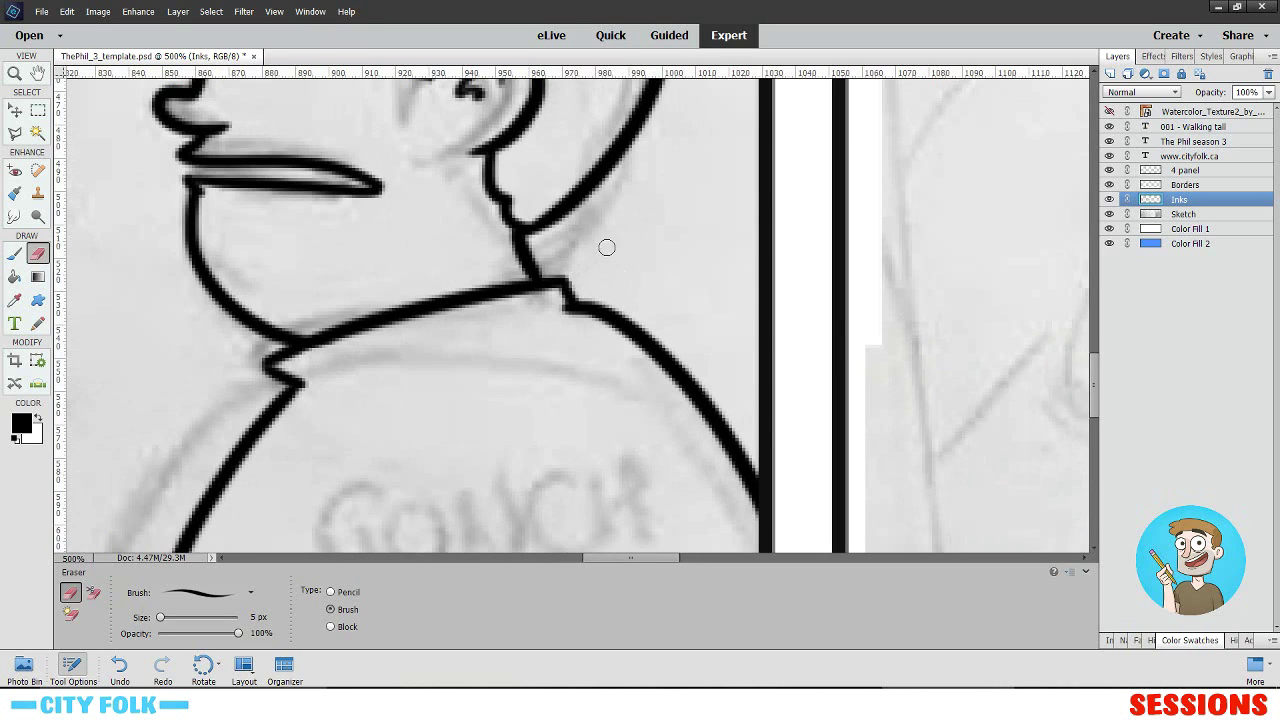
# - Ink a short crease beside the corner of his mouth and a curved crease across the chin
pyautogui.click(15, 258)
pyautogui.scroll(2, 366, 234)
pyautogui.hscroll(-2, 366, 234)
pyautogui.moveTo(590, 312); pyautogui.dragTo(579, 332)
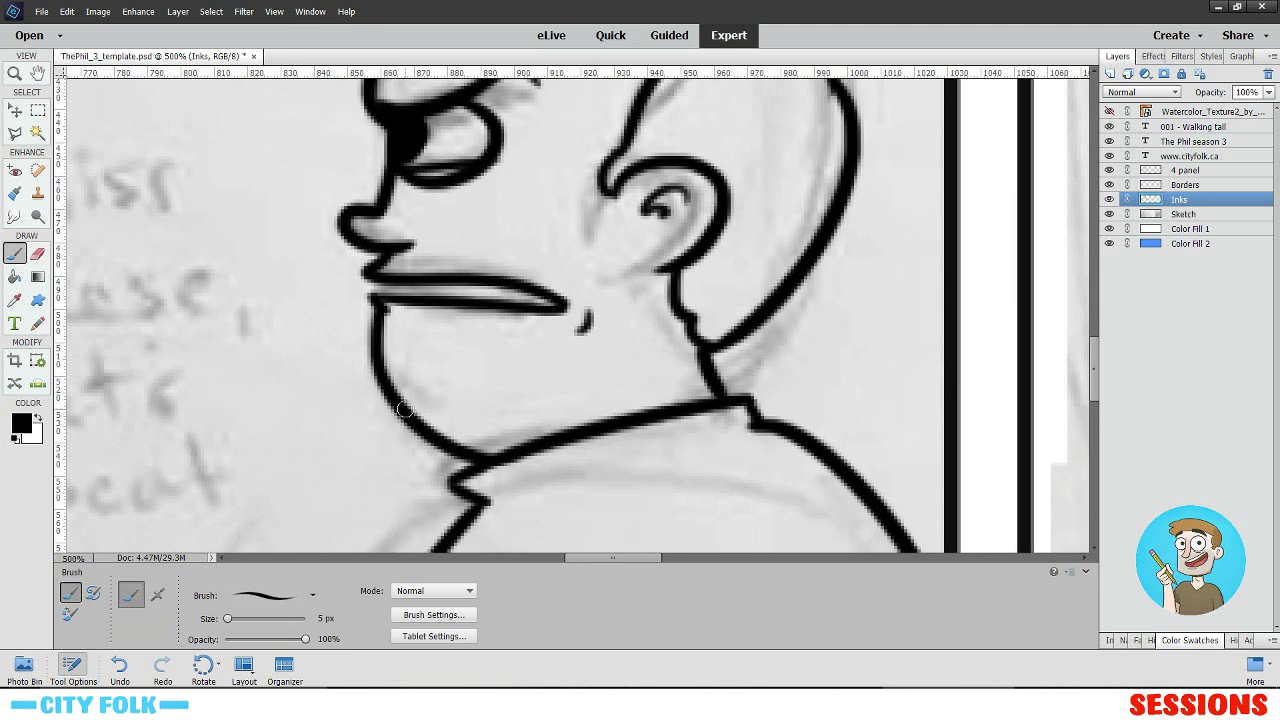
pyautogui.moveTo(404, 410); pyautogui.dragTo(500, 414)
# - Divide his narrow open mouth into teeth with short, thin vertical lines
pyautogui.scroll(1, 501, 363)
pyautogui.moveTo(487, 360); pyautogui.dragTo(488, 375)
pyautogui.moveTo(520, 362); pyautogui.dragTo(521, 377)
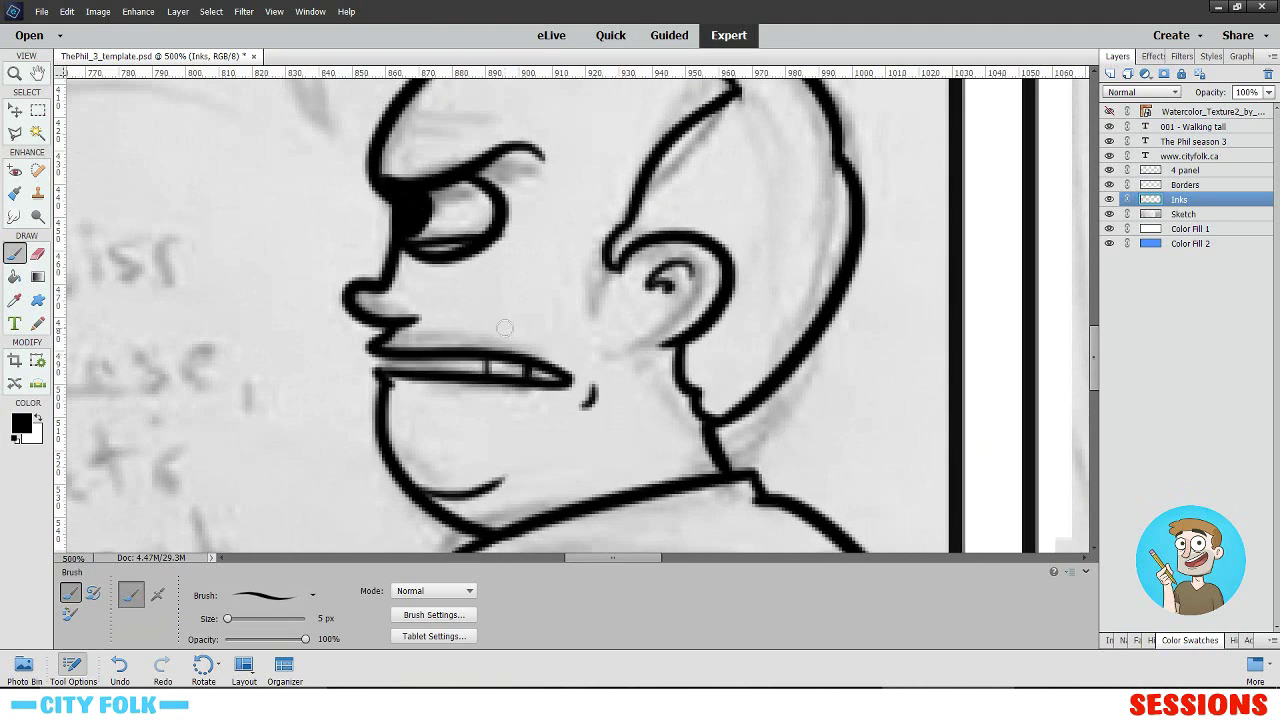
pyautogui.moveTo(431, 373)
pyautogui.mouseDown()
pyautogui.moveTo(431, 358)
pyautogui.moveTo(382, 372)
pyautogui.mouseUp()
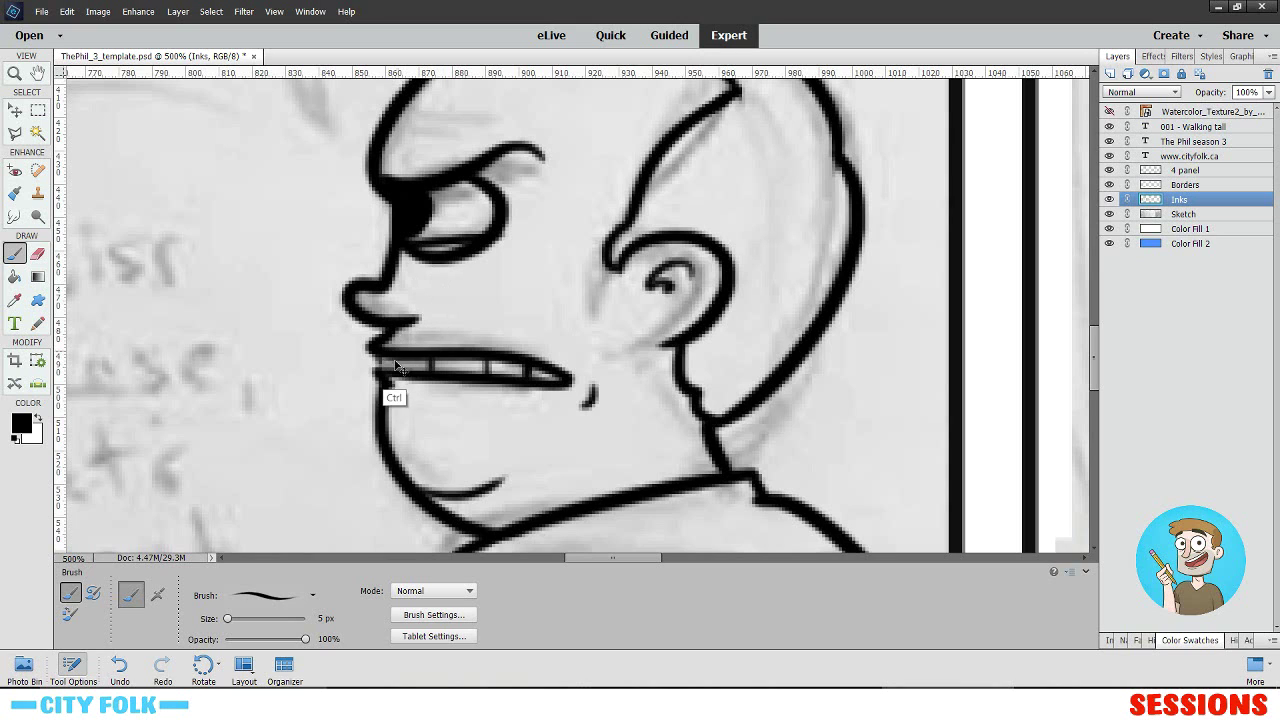
pyautogui.hotkey('ctrl', 'z')
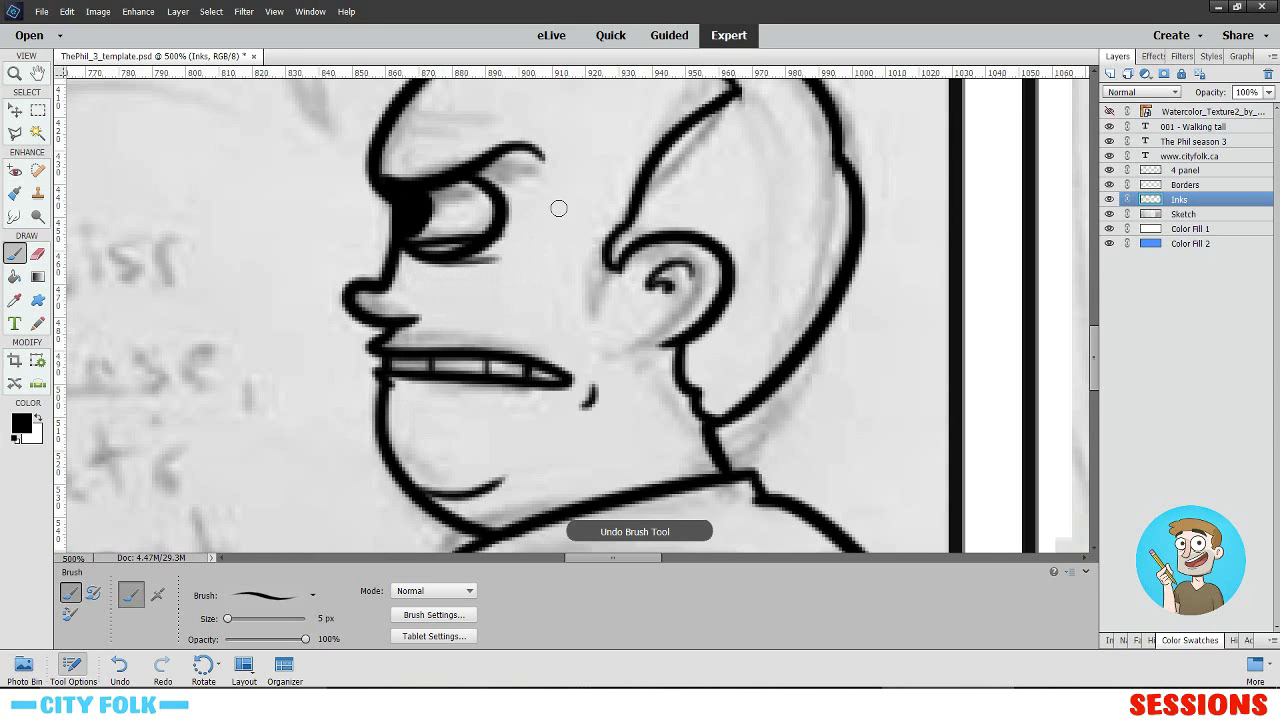
# - Ink a thin crease under his eye and a wrinkle line across the forehead
pyautogui.scroll(2, 434, 207)
pyautogui.moveTo(374, 210); pyautogui.dragTo(516, 201)
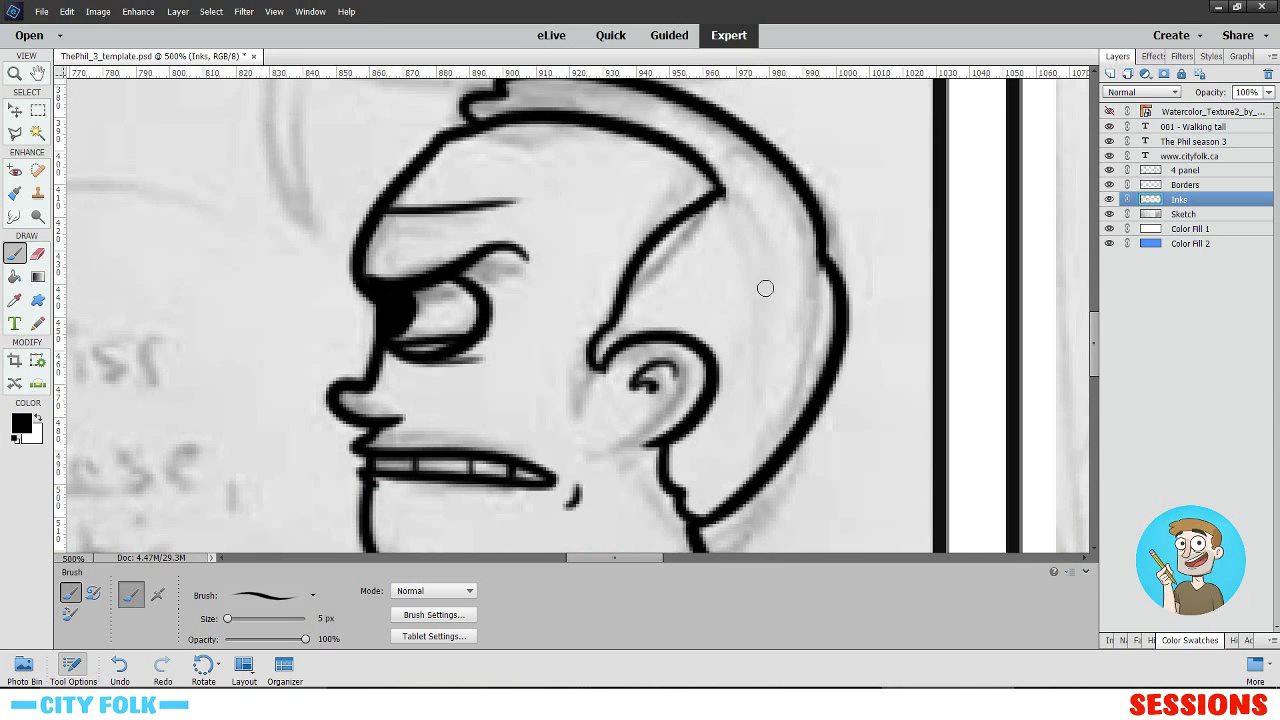
# - Ink three thin horizontal lines of decreasing length on the left-hand character's hair above the ear
pyautogui.hscroll(-10, 538, 293)
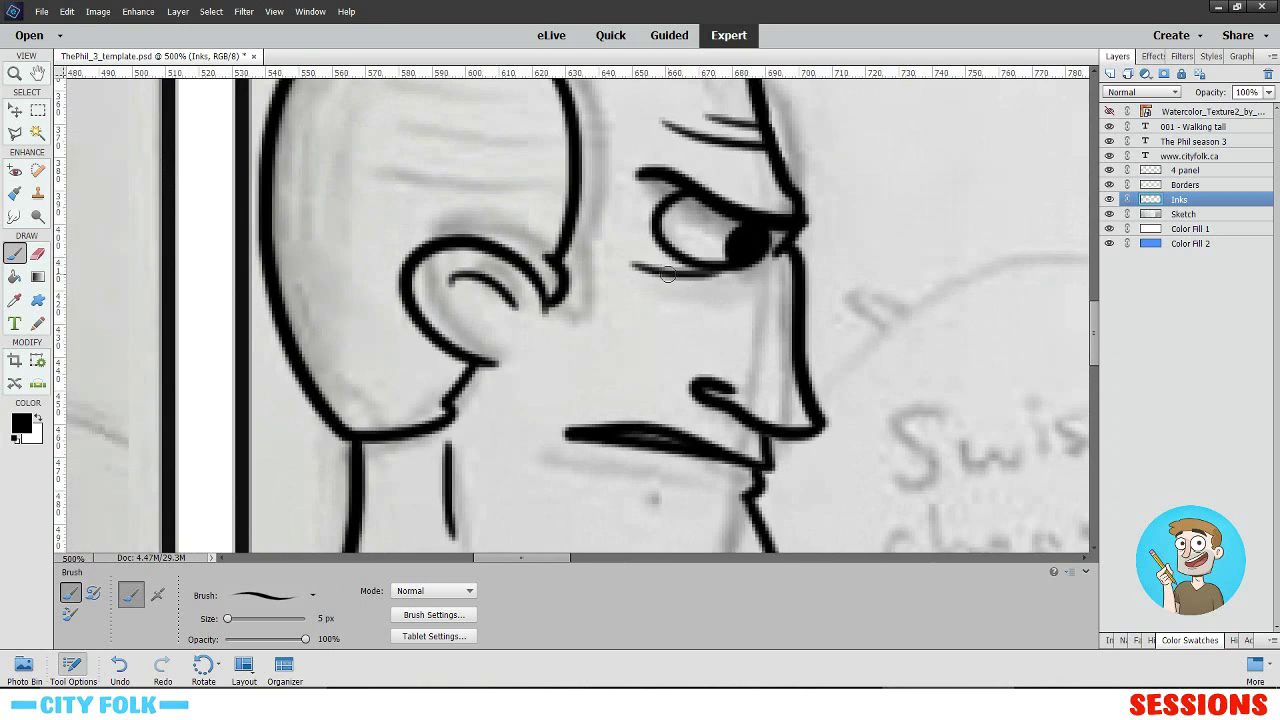
pyautogui.scroll(2, 668, 275)
pyautogui.hscroll(-1, 668, 275)
pyautogui.moveTo(376, 294); pyautogui.dragTo(606, 299)
pyautogui.moveTo(430, 259); pyautogui.dragTo(548, 266)
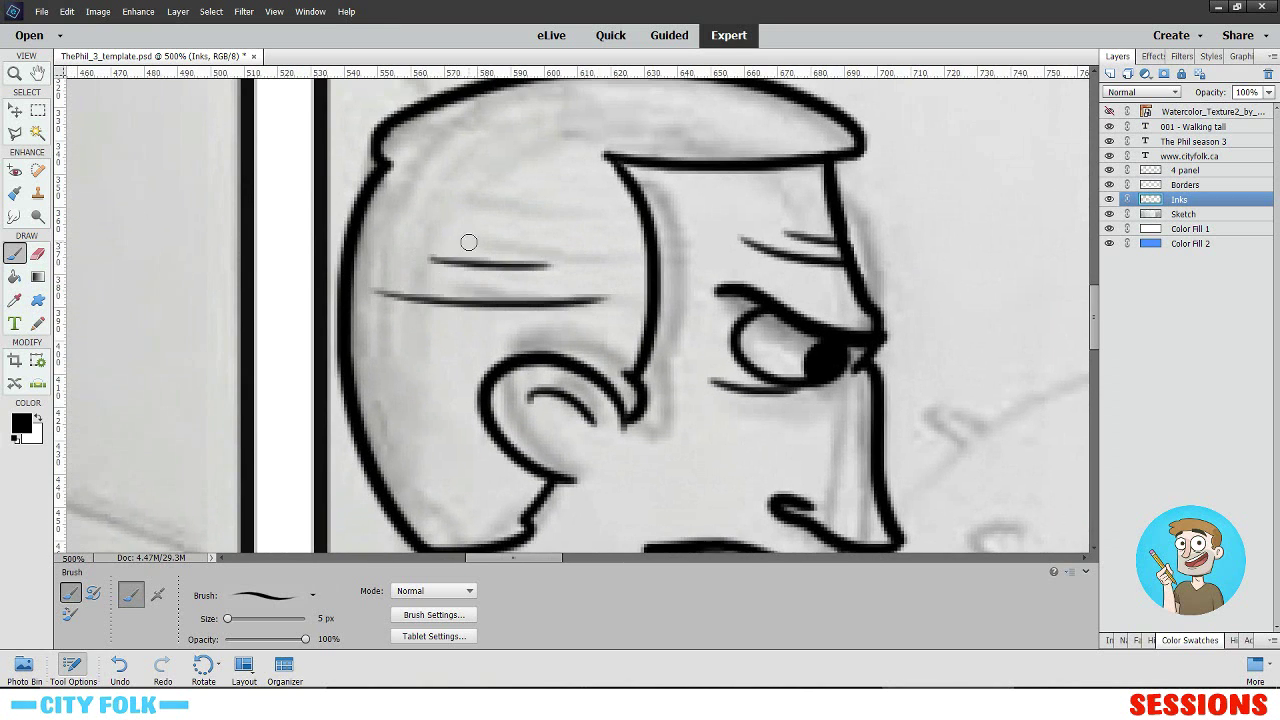
pyautogui.moveTo(474, 235); pyautogui.dragTo(520, 239)
pyautogui.moveTo(884, 349); pyautogui.dragTo(748, 234)
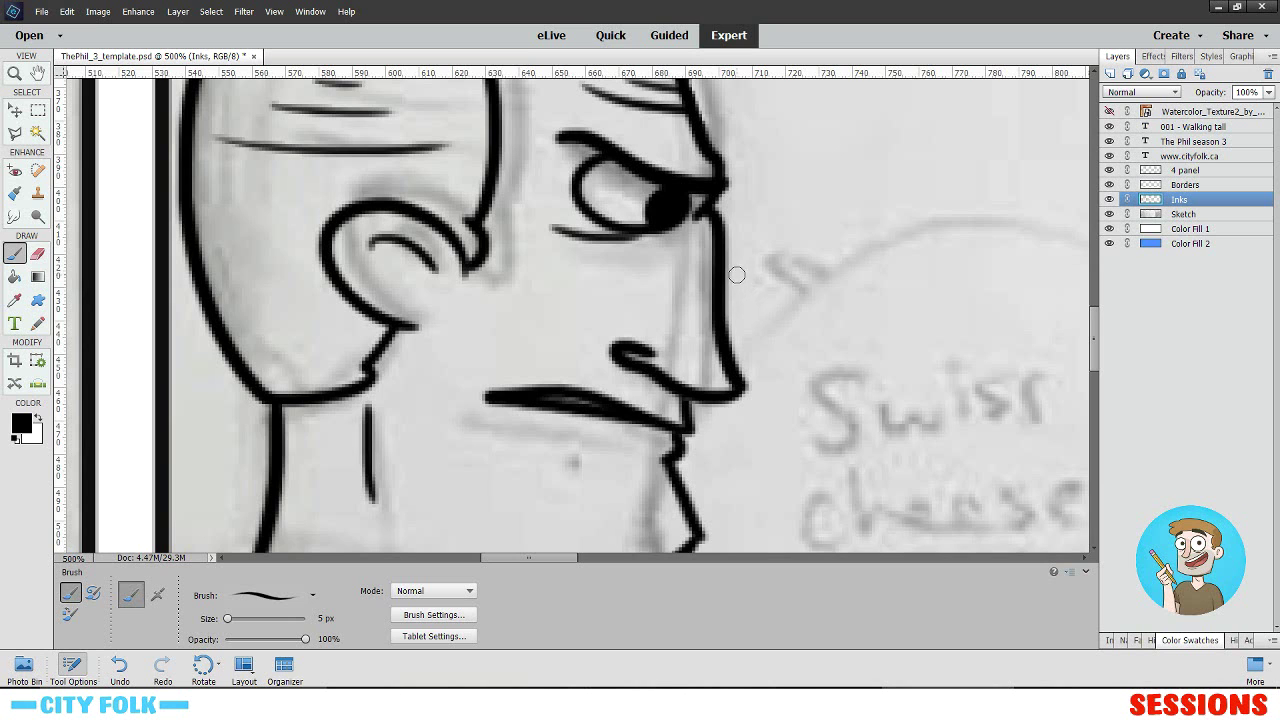
pyautogui.scroll(-2, 663, 280)
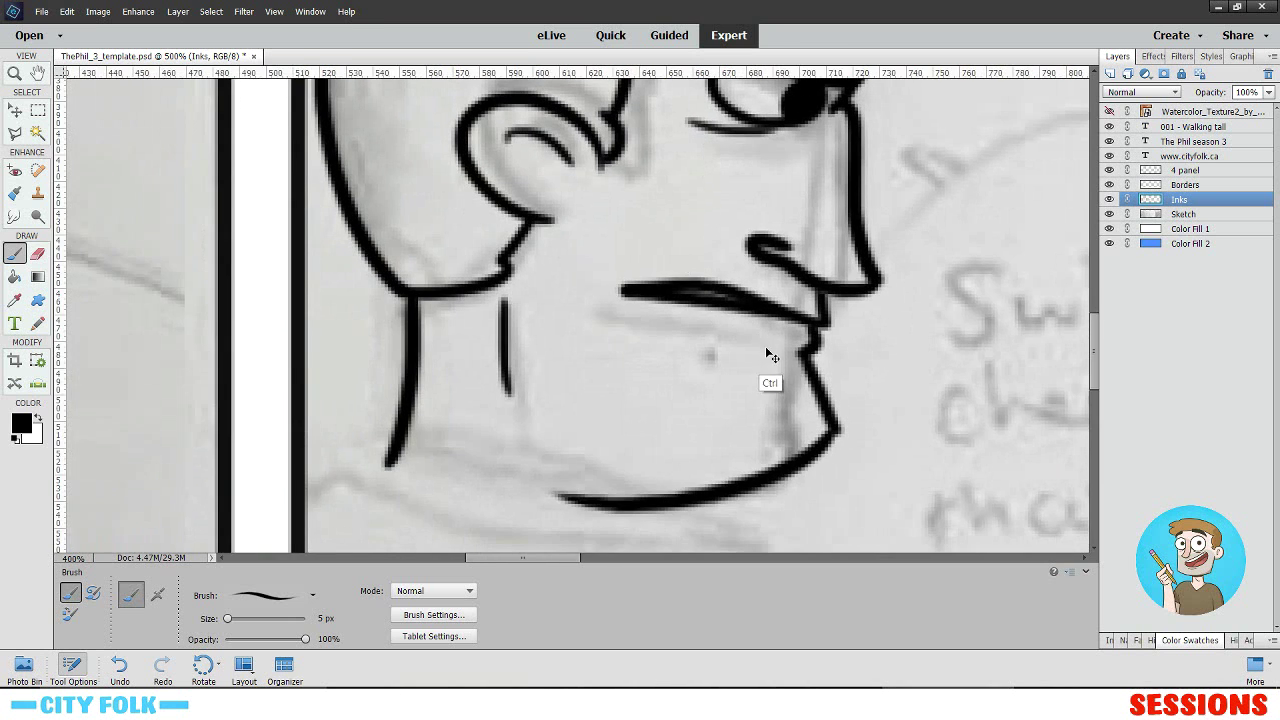
# - Ink the top edge of the collar under the chin and neck of the balding man in the second panel
pyautogui.moveTo(909, 398); pyautogui.dragTo(776, 279)
pyautogui.scroll(1, 589, 314)
pyautogui.moveTo(589, 314); pyautogui.dragTo(736, 345)
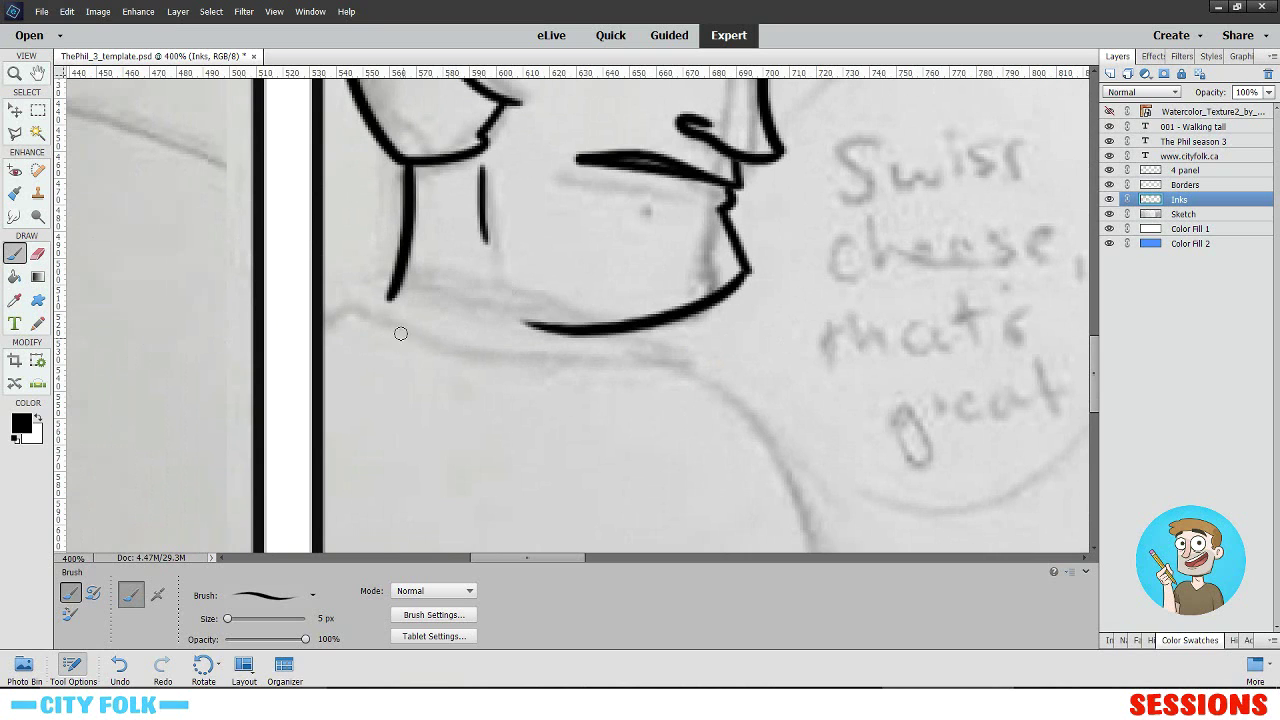
pyautogui.scroll(-1, 452, 321)
pyautogui.hscroll(1, 452, 321)
pyautogui.moveTo(342, 246); pyautogui.dragTo(632, 302)
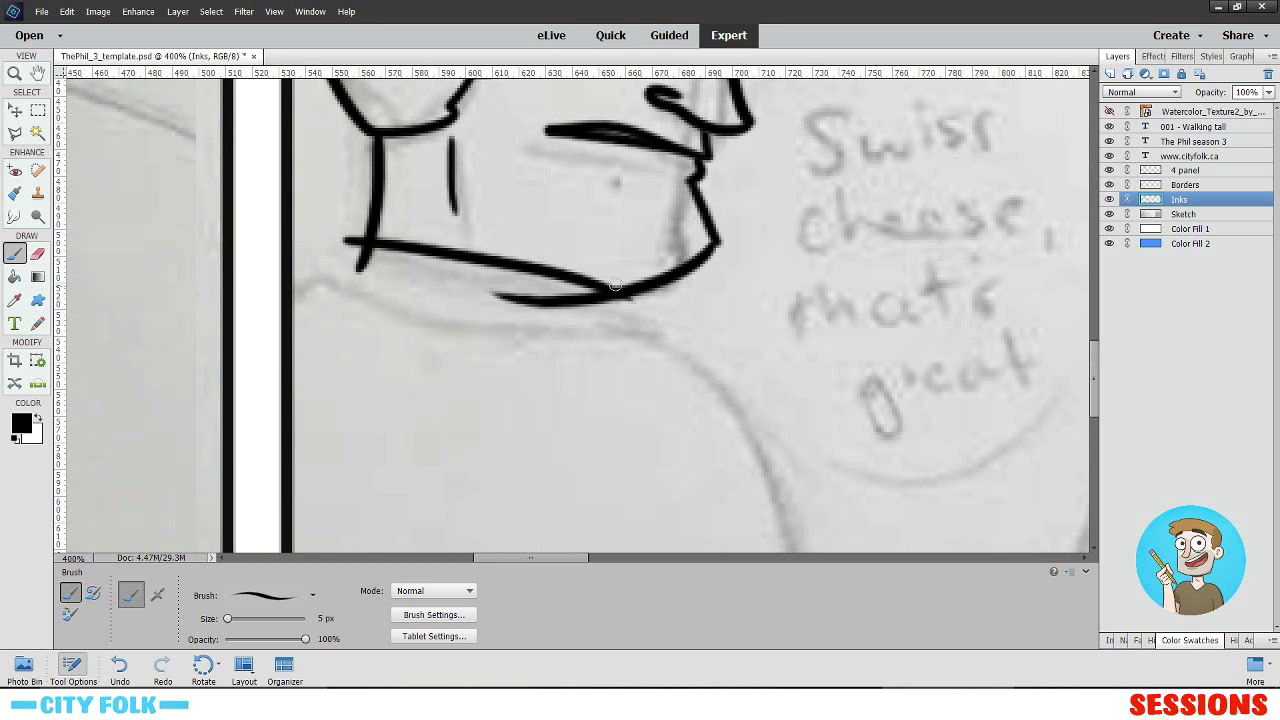
pyautogui.hotkey('ctrl', 'z')
pyautogui.moveTo(342, 247); pyautogui.dragTo(636, 322)
pyautogui.moveTo(340, 248)
pyautogui.mouseDown()
pyautogui.moveTo(339, 270)
pyautogui.moveTo(560, 320)
pyautogui.moveTo(708, 404)
pyautogui.mouseUp()
pyautogui.hotkey('ctrl', 'z')
# - Erase the neck line and jaw line ends that overshoot the balding man's collar
pyautogui.press('e')
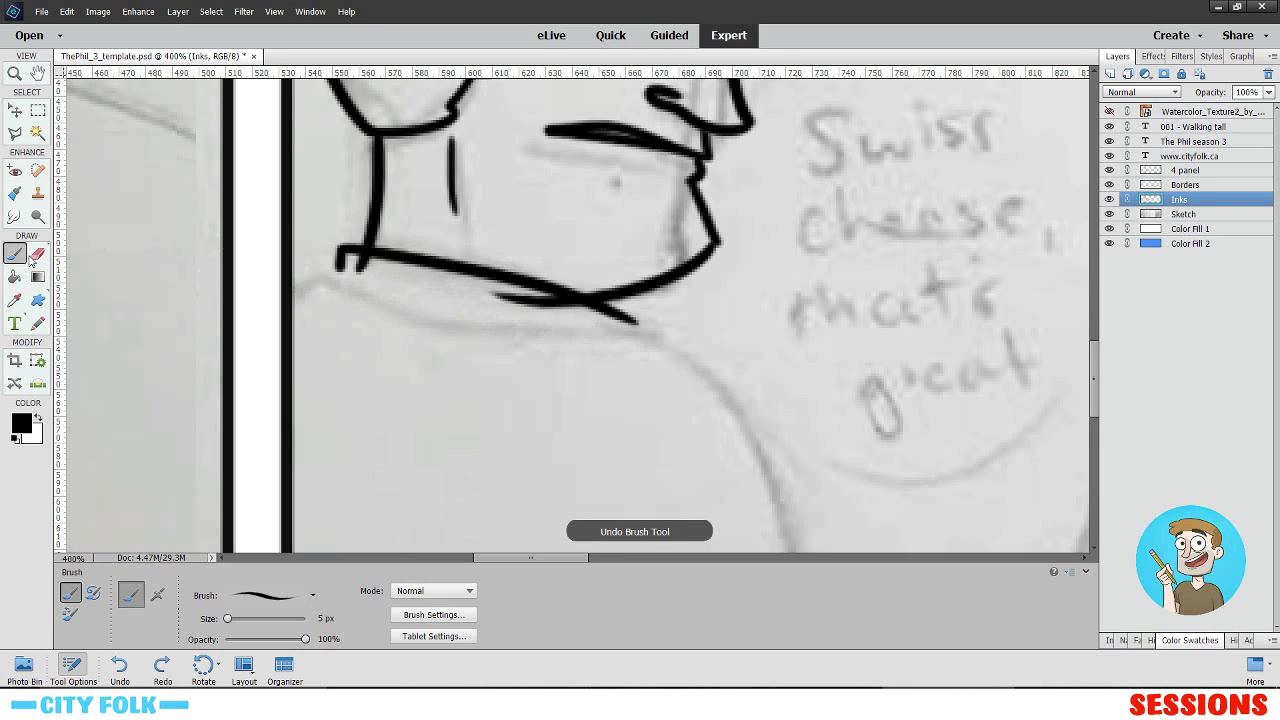
pyautogui.moveTo(372, 272); pyautogui.dragTo(362, 264)
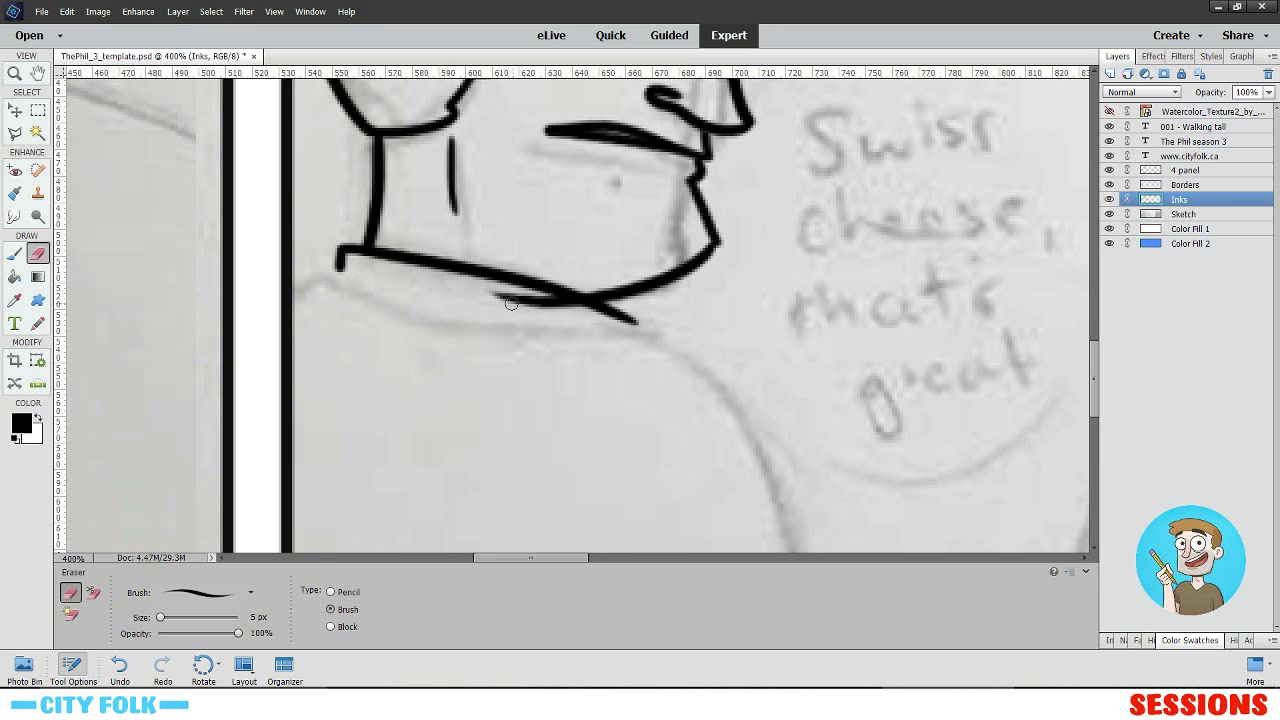
pyautogui.moveTo(562, 300)
pyautogui.mouseDown()
pyautogui.moveTo(514, 297)
pyautogui.moveTo(543, 304)
pyautogui.mouseUp()
pyautogui.click(15, 257)
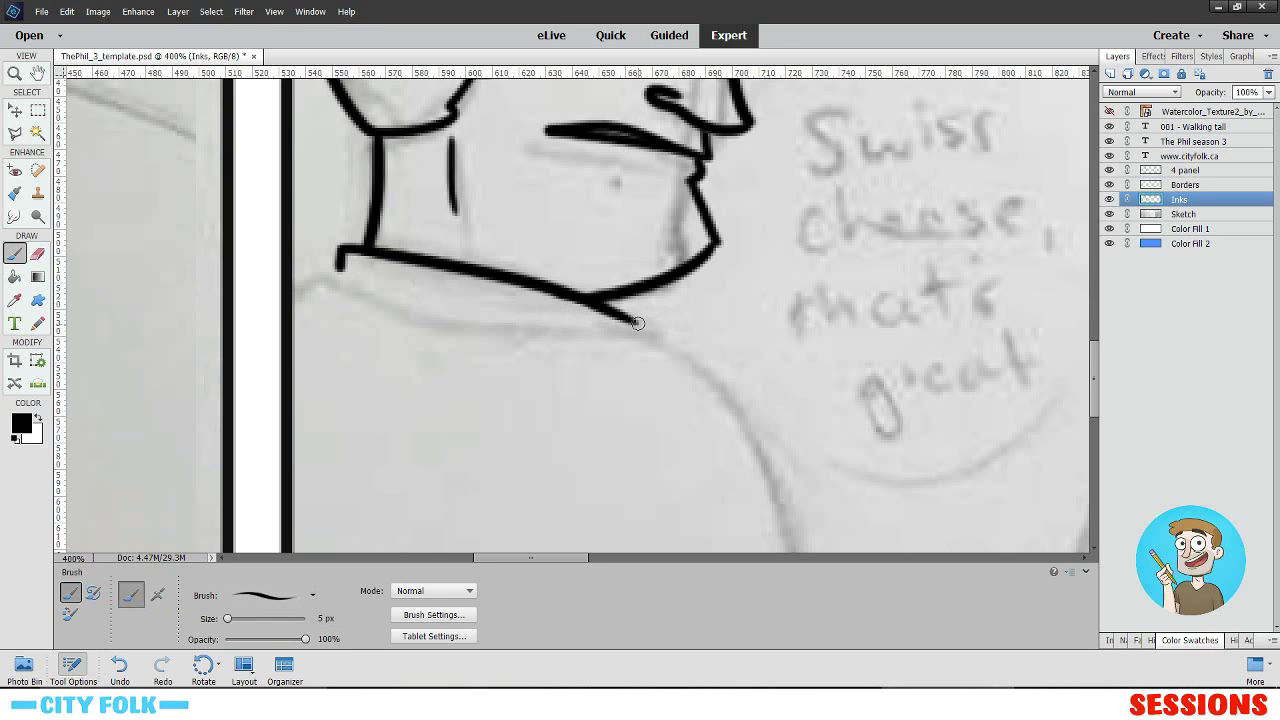
# - Ink the front corner of the collar, the chest contour down to the panel border, and the rear shoulder
pyautogui.moveTo(637, 323); pyautogui.dragTo(631, 332)
pyautogui.moveTo(741, 309); pyautogui.dragTo(671, 188)
pyautogui.moveTo(536, 208); pyautogui.dragTo(717, 551)
pyautogui.hotkey('ctrl', '-')
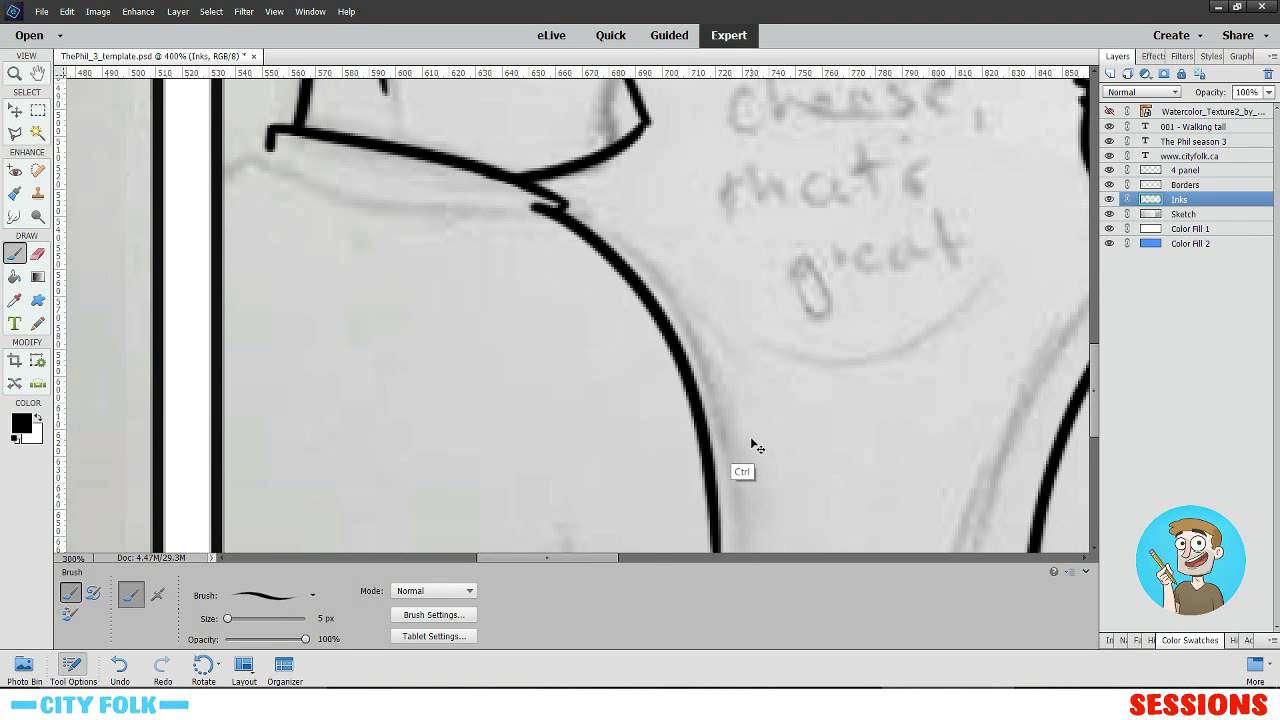
pyautogui.hotkey('ctrl', '-')
pyautogui.hotkey('ctrl', 'z')
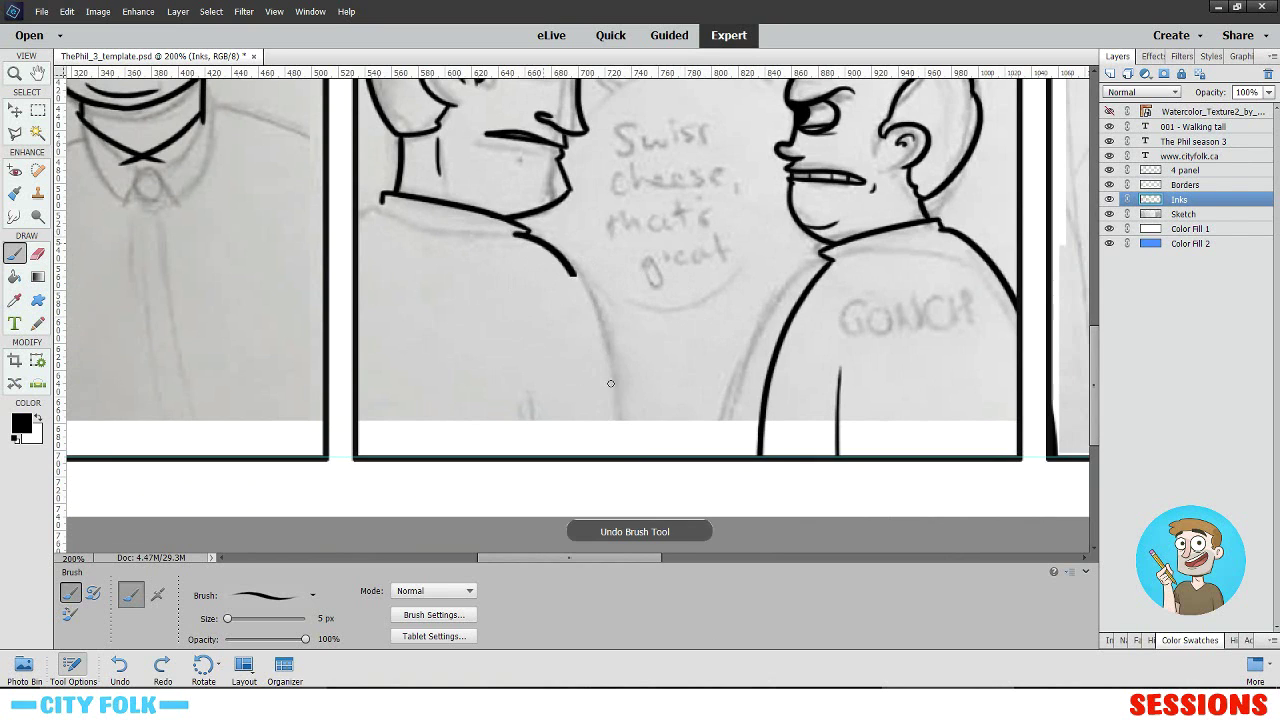
pyautogui.moveTo(573, 273); pyautogui.dragTo(632, 455)
pyautogui.moveTo(385, 202); pyautogui.dragTo(358, 213)
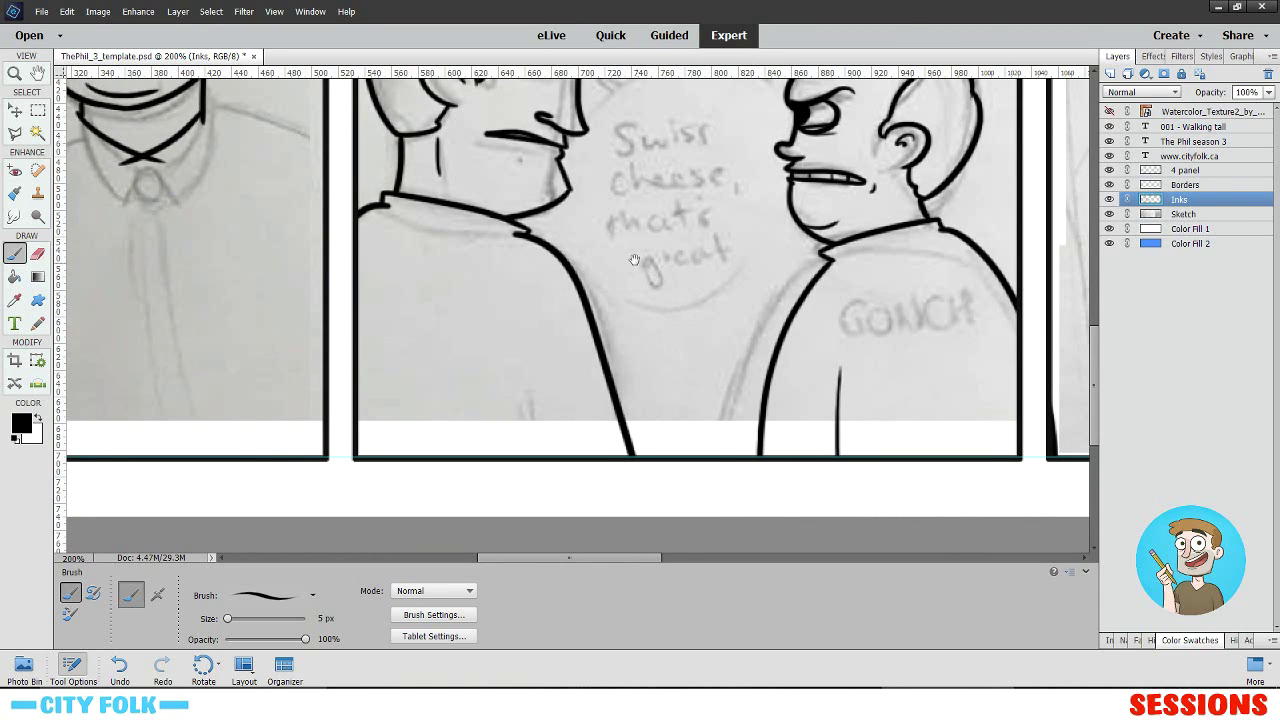
# - Ink the short arm line on the lower part of the balding man's shirt in the second panel
pyautogui.moveTo(634, 260)
pyautogui.mouseDown()
pyautogui.moveTo(724, 274)
pyautogui.moveTo(638, 144)
pyautogui.mouseUp()
pyautogui.hotkey('ctrl', '+')
pyautogui.moveTo(562, 257); pyautogui.dragTo(598, 400)
# - Round off the tip of the balding man's chin with small eraser and brush touch-ups
pyautogui.moveTo(779, 214)
pyautogui.mouseDown()
pyautogui.moveTo(751, 388)
pyautogui.moveTo(670, 477)
pyautogui.mouseUp()
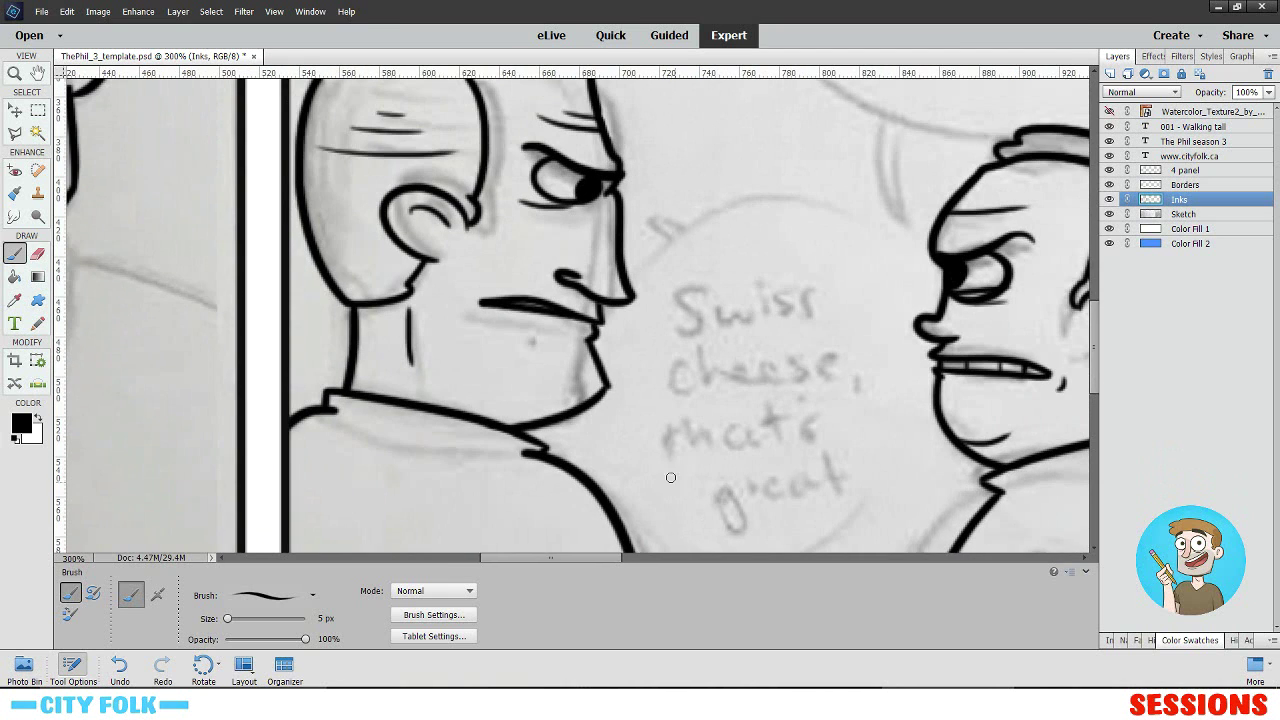
pyautogui.click(36, 256)
pyautogui.scroll(2, 532, 314)
pyautogui.moveTo(587, 387); pyautogui.dragTo(577, 386)
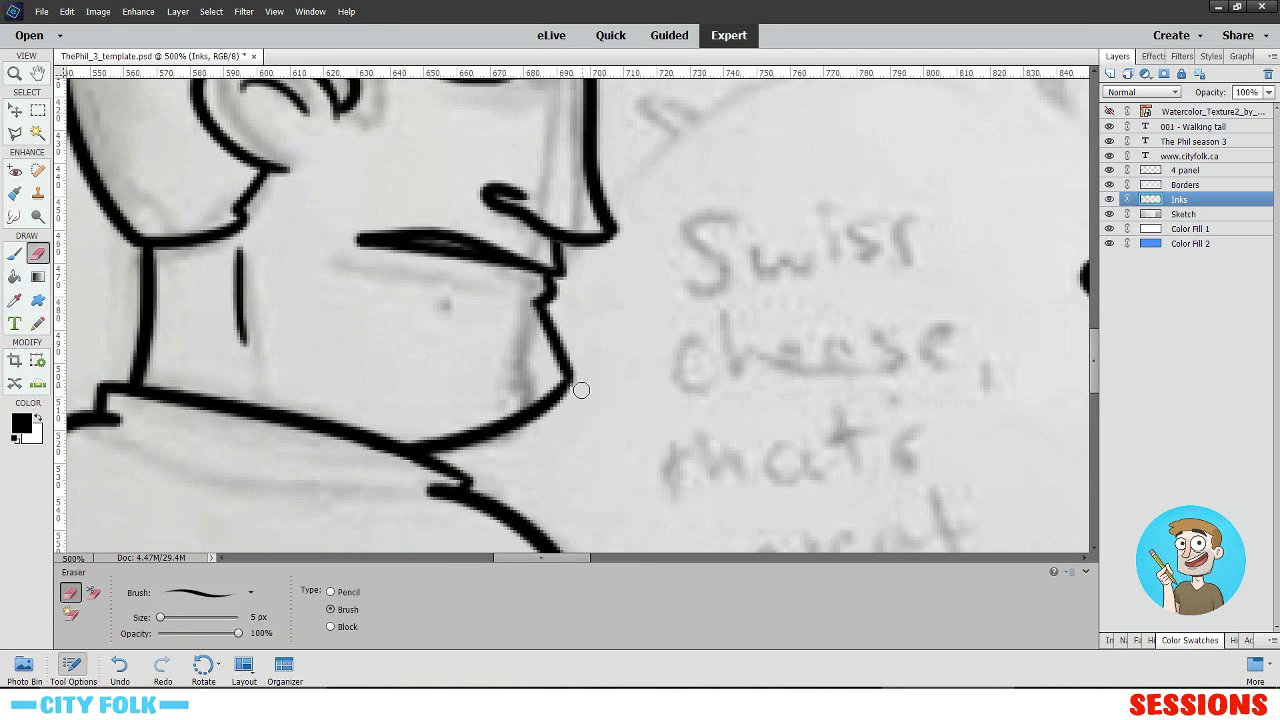
pyautogui.click(15, 254)
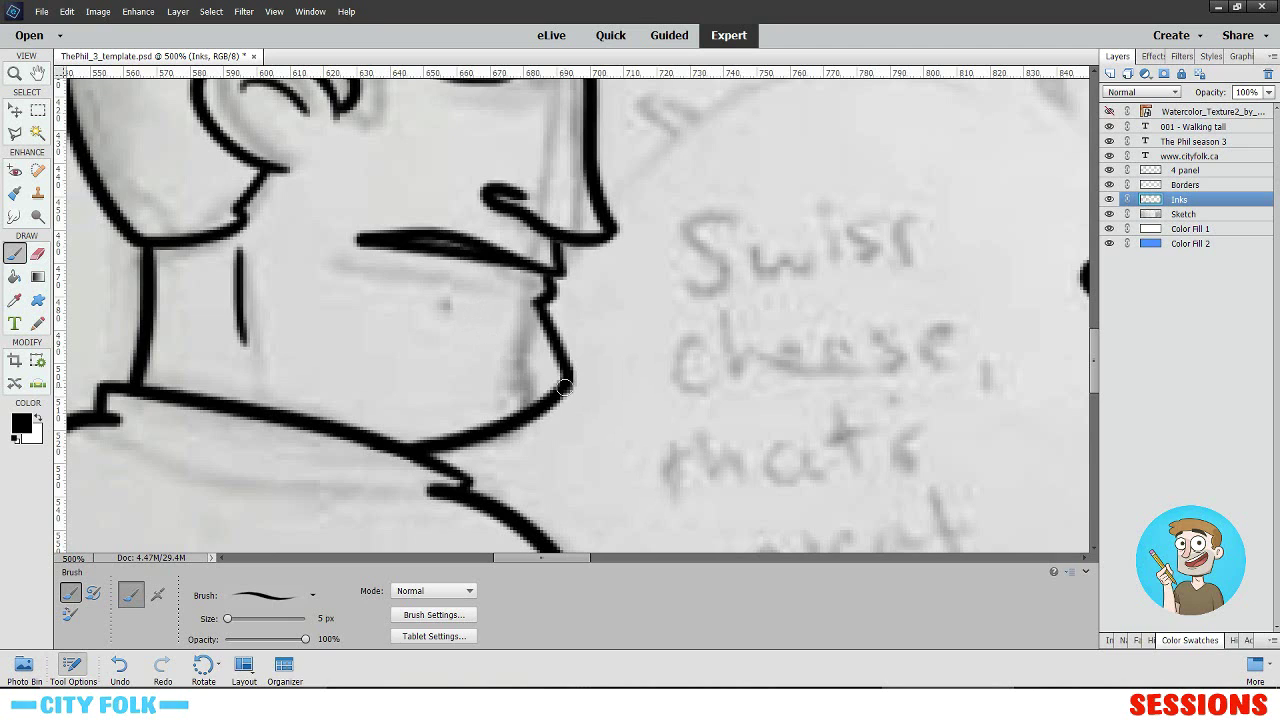
pyautogui.click(37, 254)
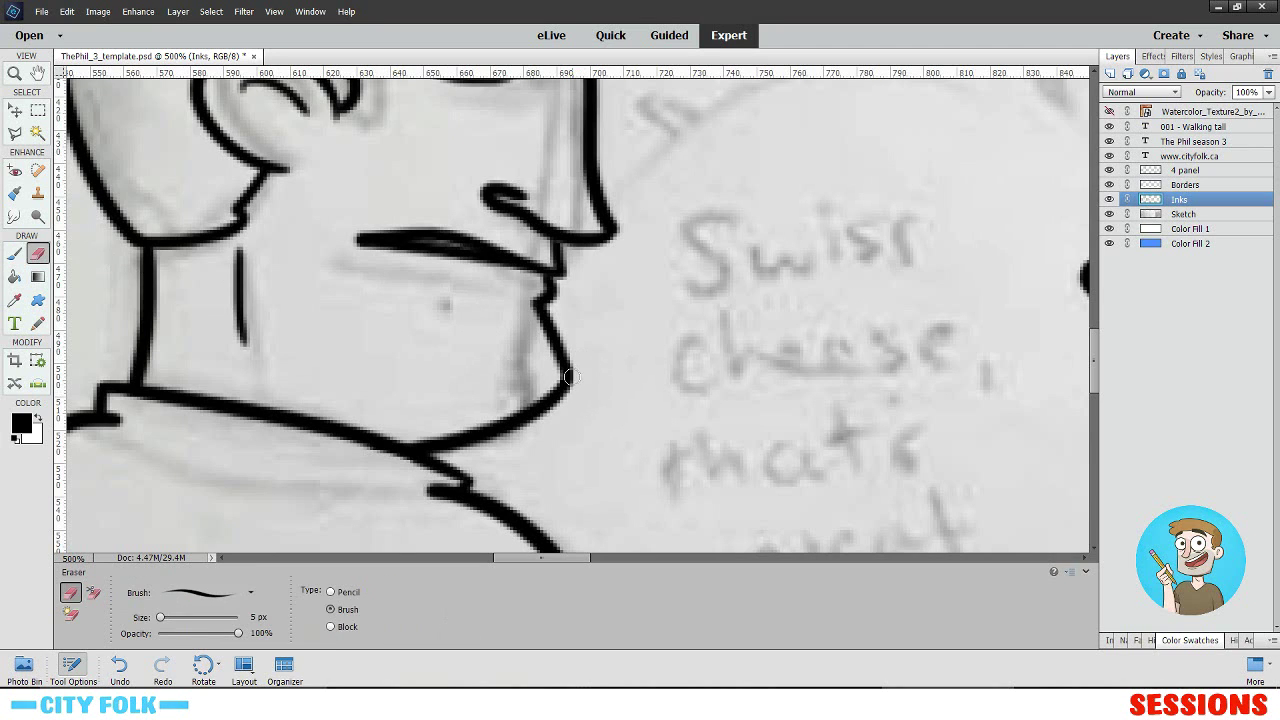
pyautogui.click(14, 254)
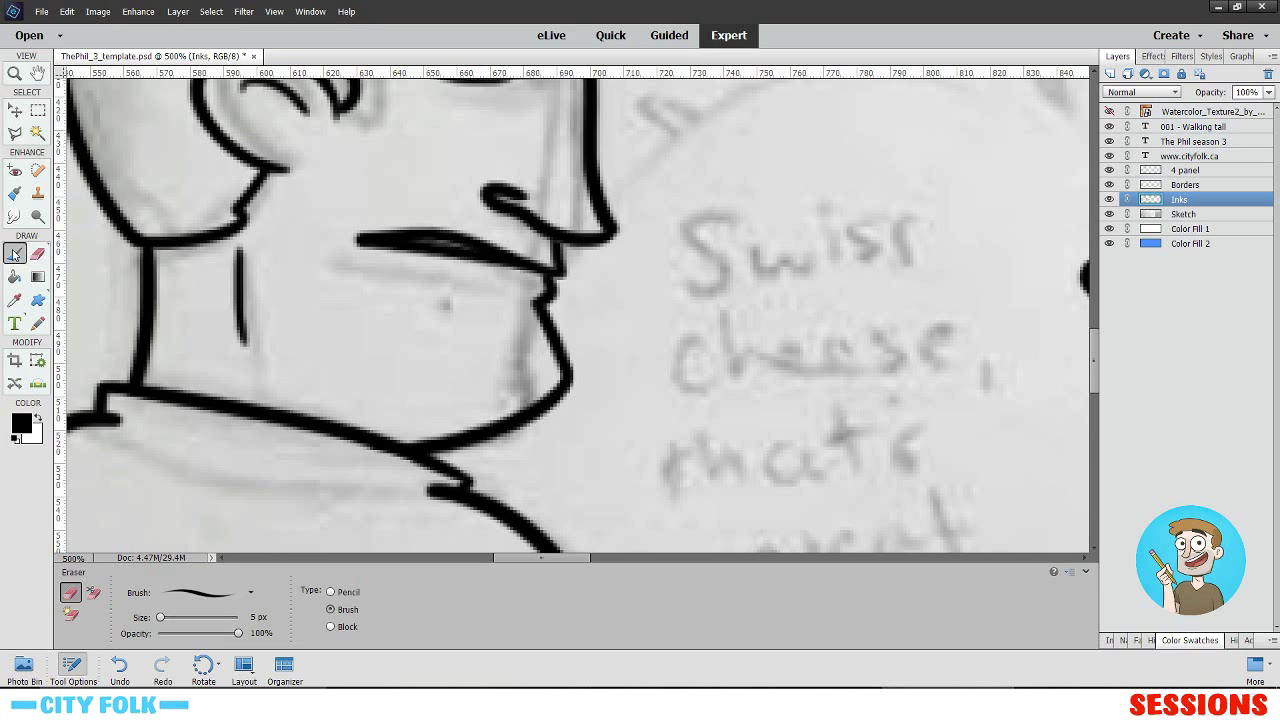
# - Thicken the balding man's eyebrow and darken its tip at the bridge of the nose
pyautogui.moveTo(555, 318); pyautogui.dragTo(762, 482)
pyautogui.moveTo(850, 298); pyautogui.dragTo(780, 363)
pyautogui.moveTo(572, 212)
pyautogui.mouseDown()
pyautogui.moveTo(731, 251)
pyautogui.moveTo(712, 247)
pyautogui.mouseUp()
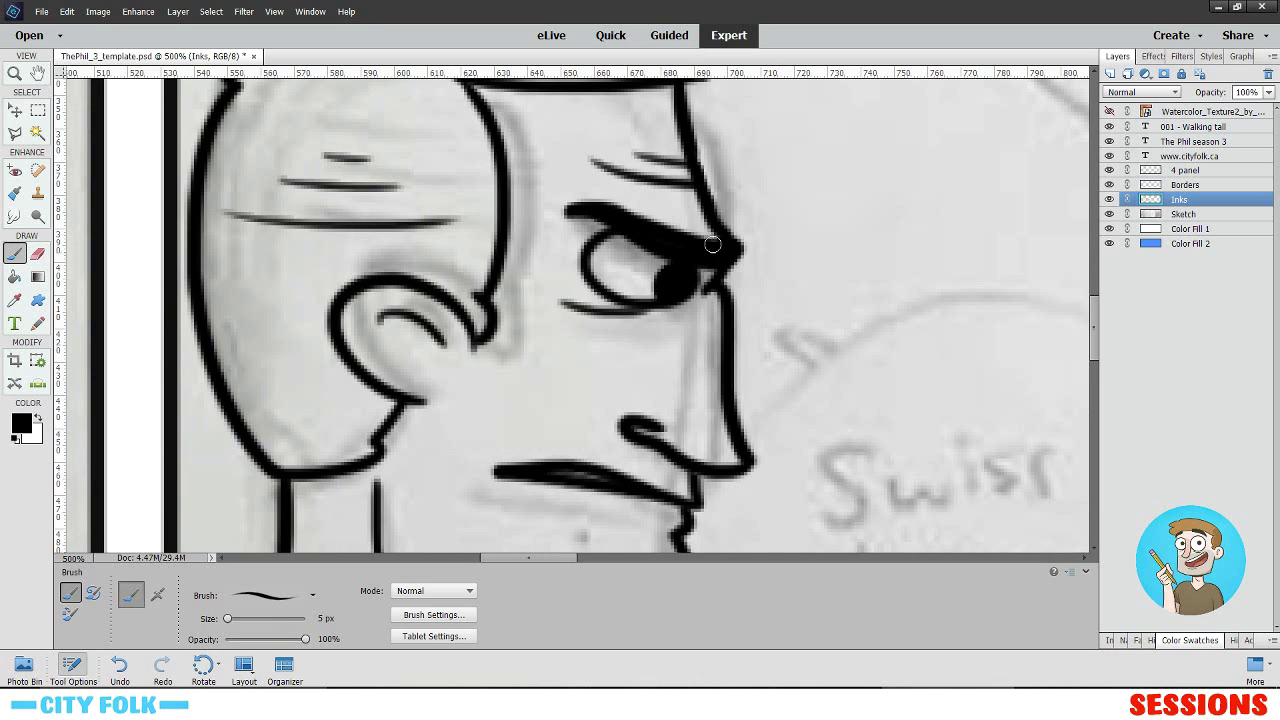
pyautogui.moveTo(748, 203)
pyautogui.mouseDown()
pyautogui.moveTo(708, 263)
pyautogui.moveTo(676, 245)
pyautogui.mouseUp()
pyautogui.moveTo(753, 290); pyautogui.dragTo(733, 272)
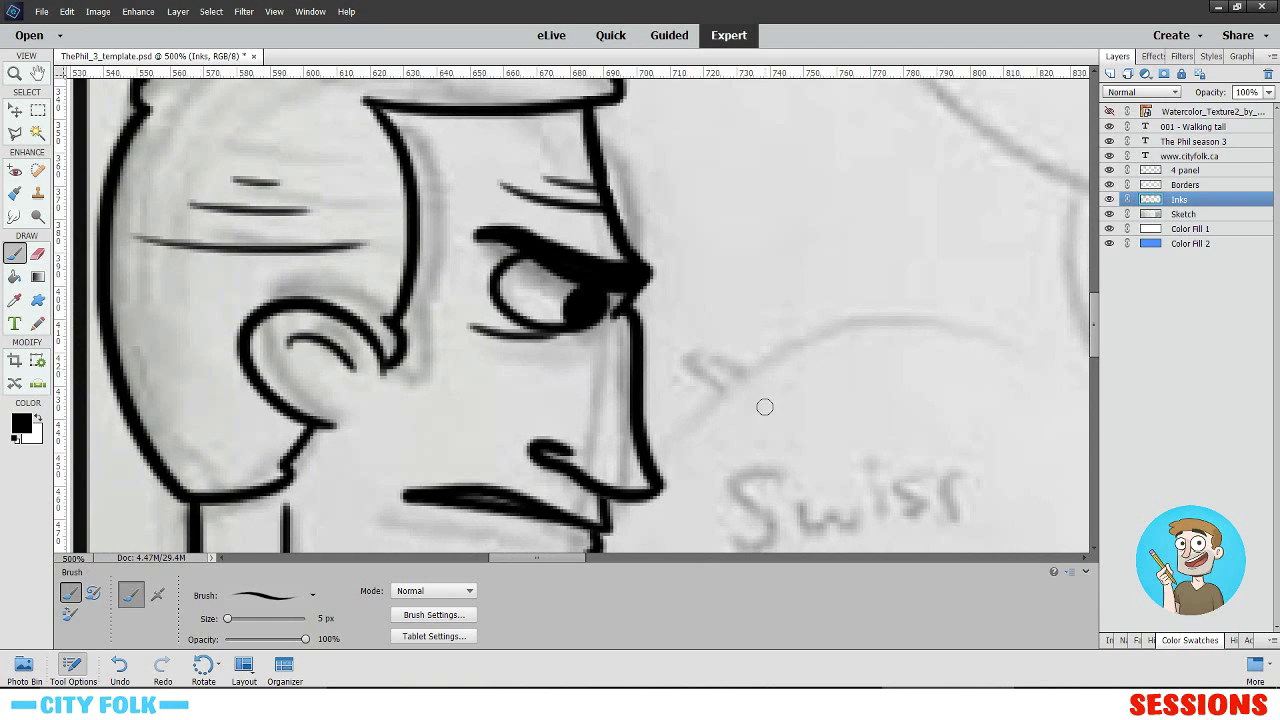
# - Look over the sketches in the third and fourth panels and return to the figures in the first panel
pyautogui.scroll(-5, 765, 370)
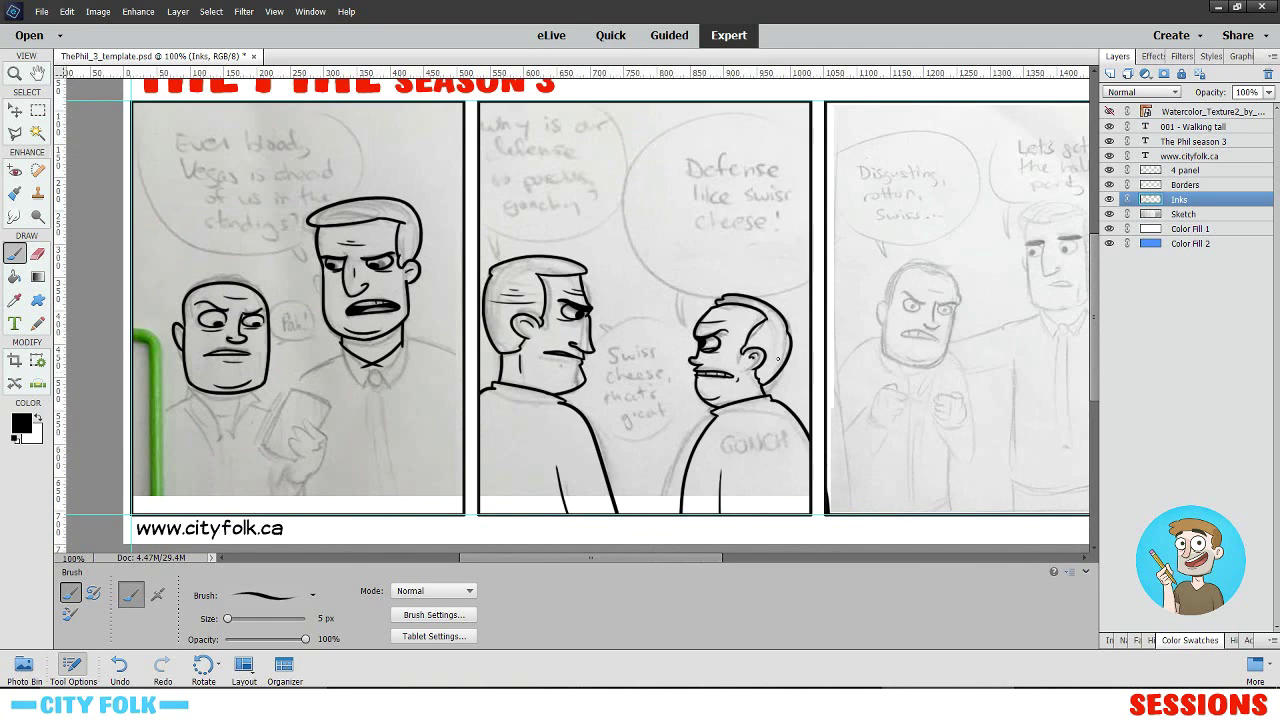
pyautogui.moveTo(901, 333); pyautogui.dragTo(716, 265)
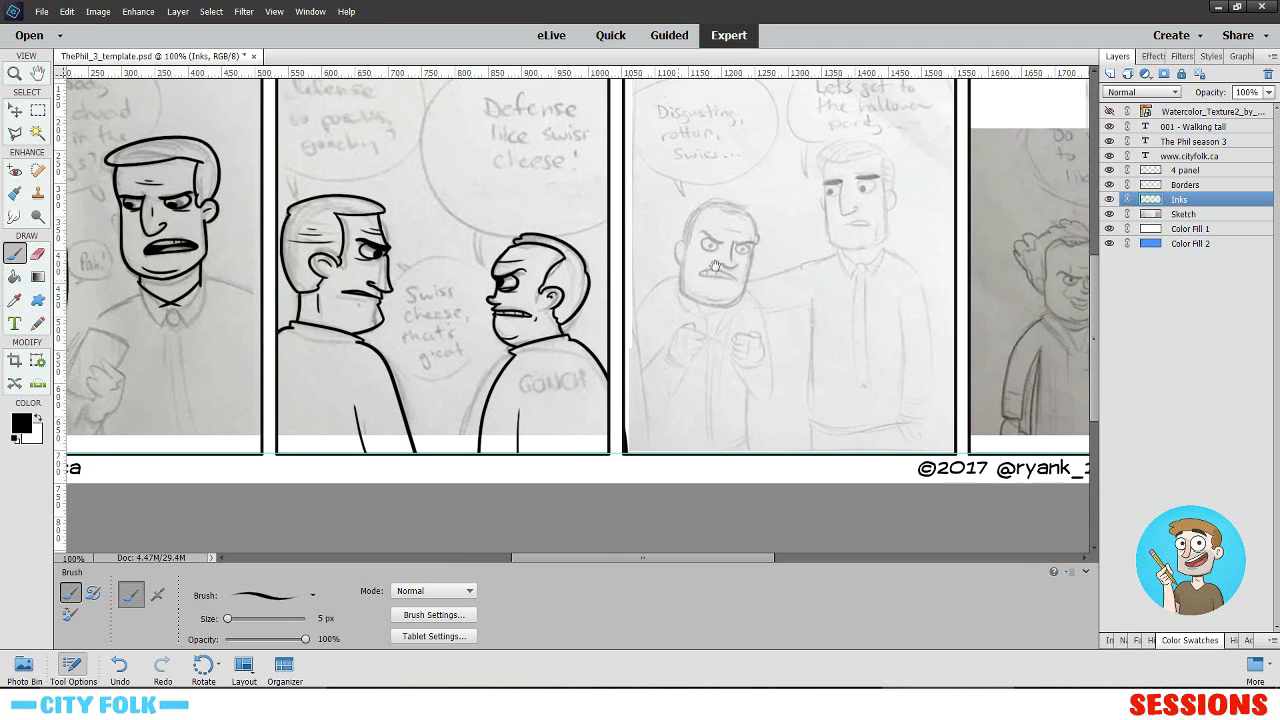
pyautogui.moveTo(804, 317); pyautogui.dragTo(551, 340)
pyautogui.moveTo(868, 360); pyautogui.dragTo(744, 359)
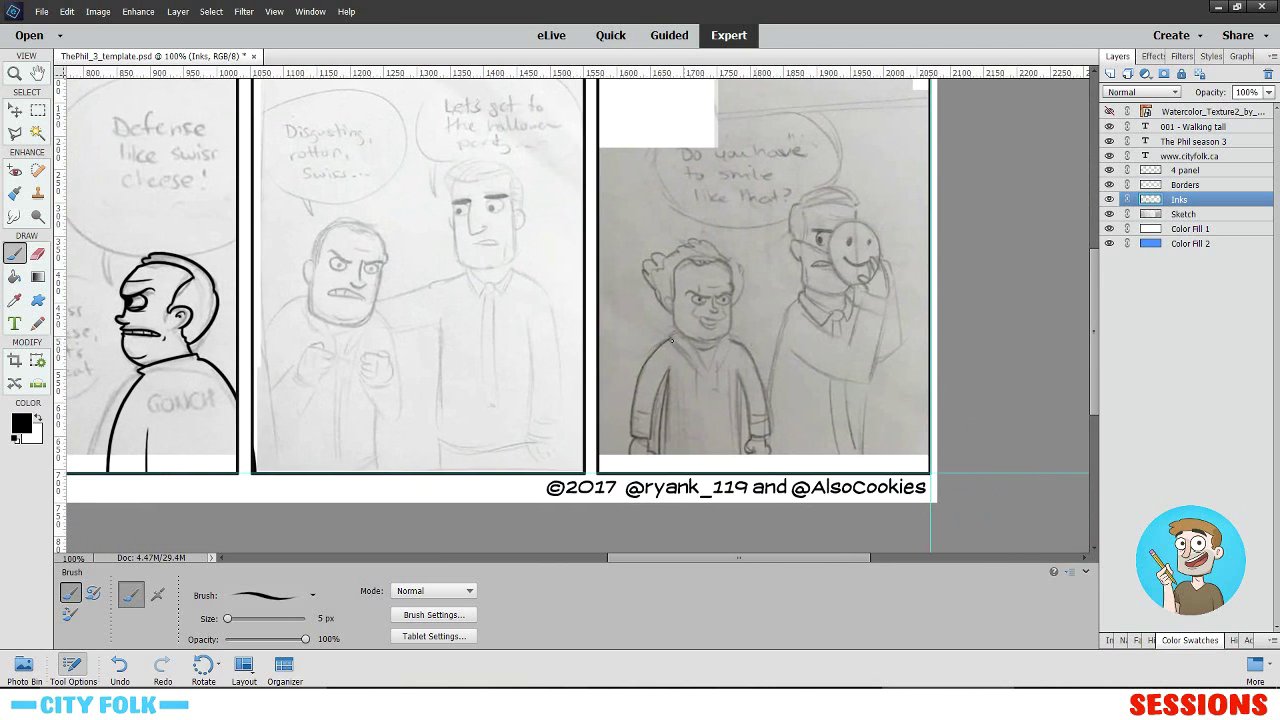
pyautogui.moveTo(408, 352); pyautogui.dragTo(882, 337)
pyautogui.moveTo(482, 326); pyautogui.dragTo(784, 303)
pyautogui.hotkey('ctrl', '+')
pyautogui.hotkey('ctrl', '+')
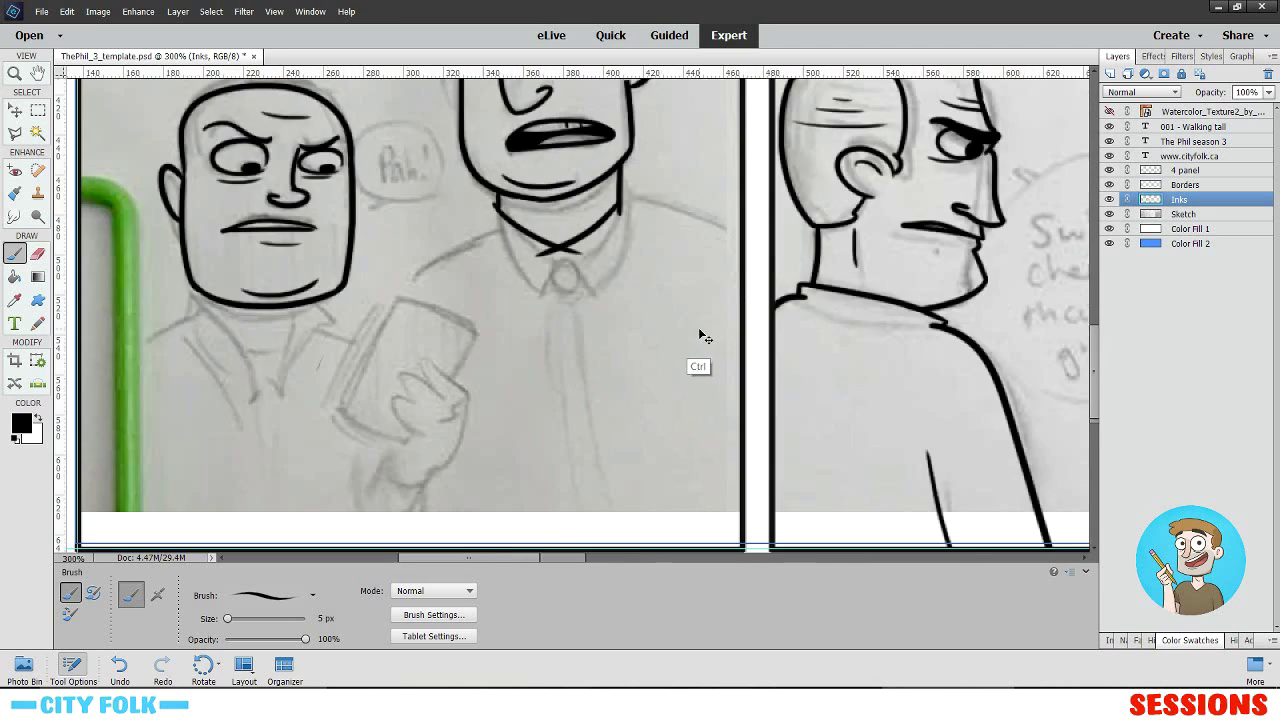
# - Erase the crossed line ends at the neckline point and the overshooting neck line on the tall man in the first panel
pyautogui.moveTo(550, 306); pyautogui.dragTo(629, 380)
pyautogui.hotkey('ctrl', '+')
pyautogui.moveTo(569, 259); pyautogui.dragTo(627, 327)
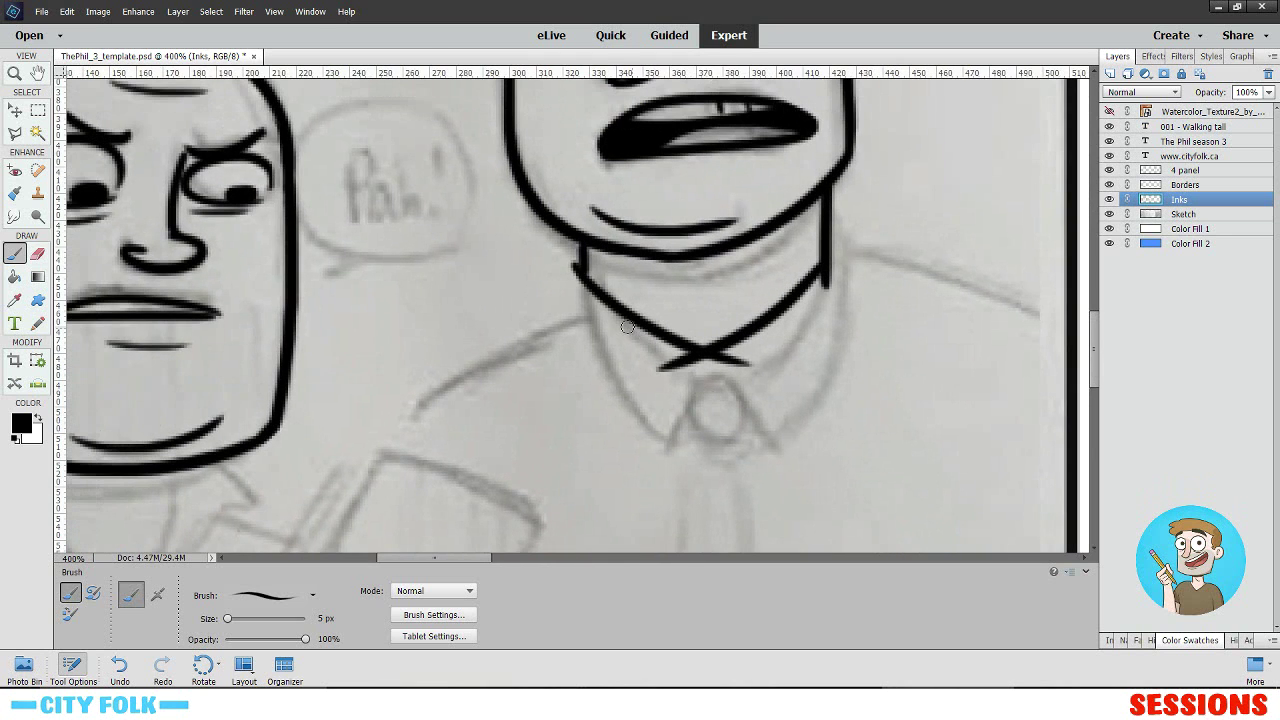
pyautogui.moveTo(570, 270)
pyautogui.mouseDown()
pyautogui.moveTo(567, 297)
pyautogui.moveTo(666, 396)
pyautogui.moveTo(690, 366)
pyautogui.moveTo(740, 364)
pyautogui.moveTo(700, 367)
pyautogui.mouseUp()
pyautogui.hotkey('ctrl', 'z')
pyautogui.press('e')
pyautogui.click(750, 362)
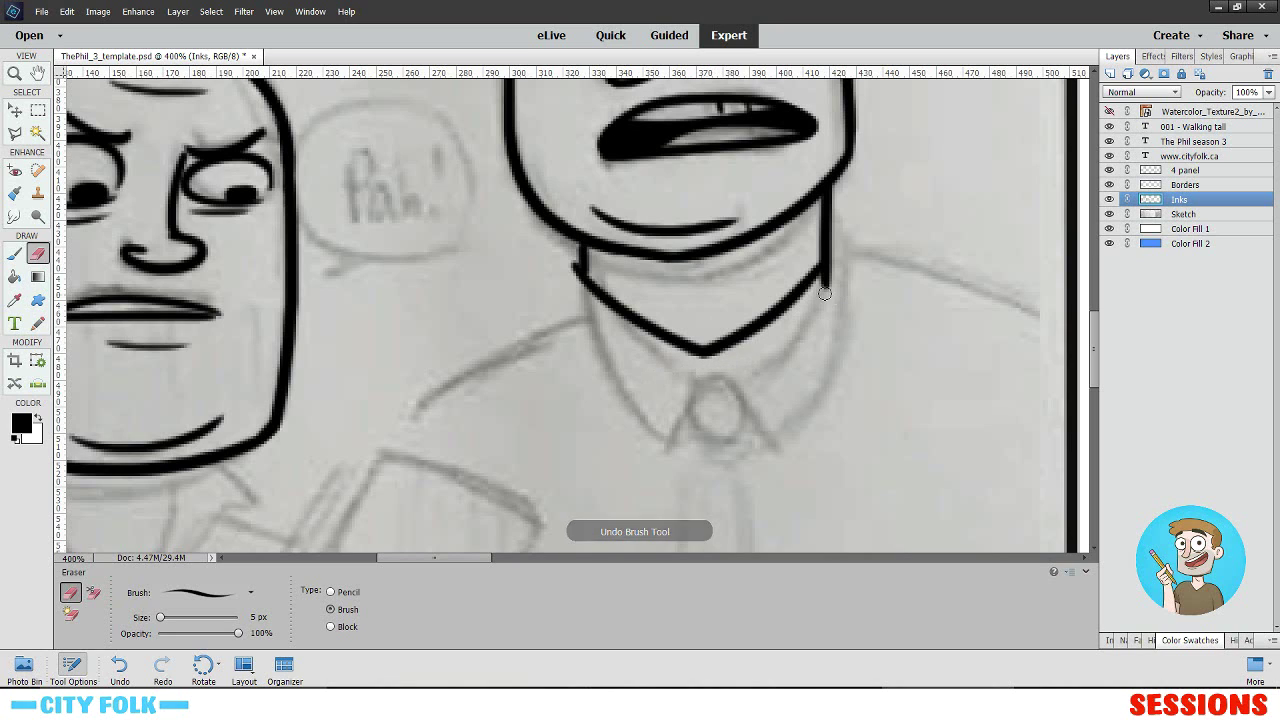
pyautogui.moveTo(825, 294)
pyautogui.mouseDown()
pyautogui.moveTo(834, 271)
pyautogui.moveTo(815, 300)
pyautogui.mouseUp()
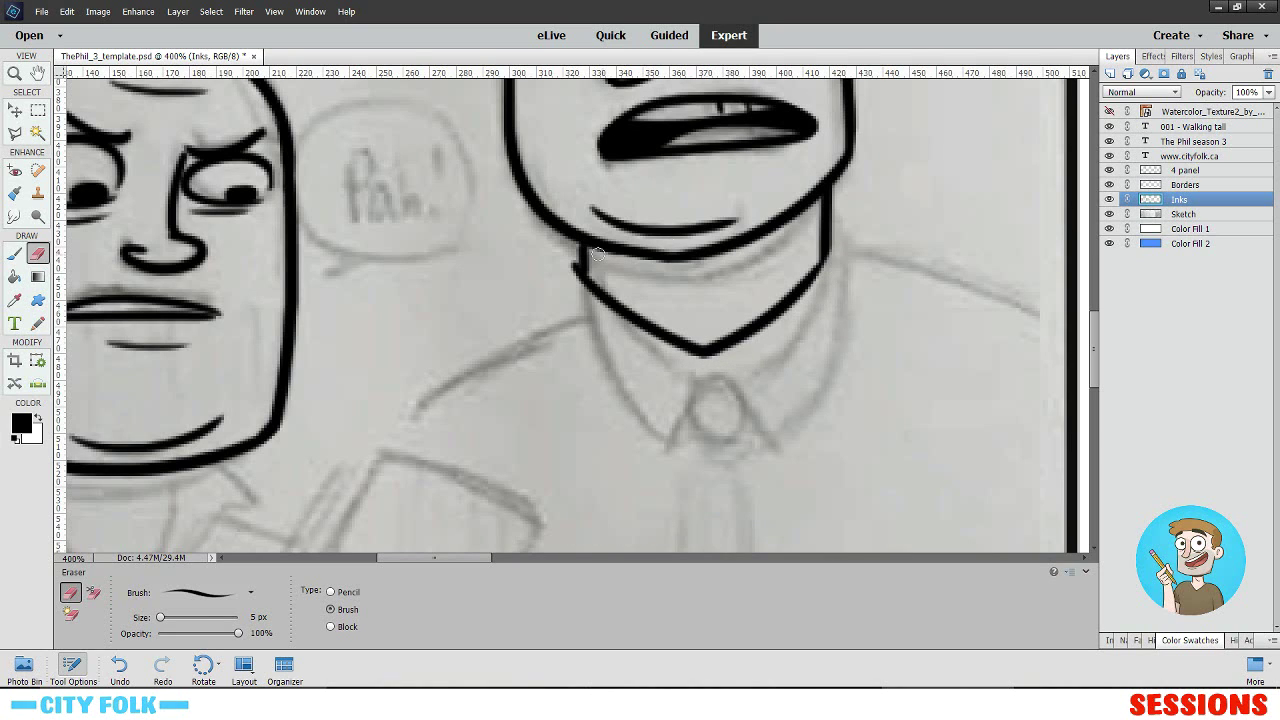
# - Touch up the tall man's neckline corner and erase the stub sticking out on the other side of his neck
pyautogui.click(17, 255)
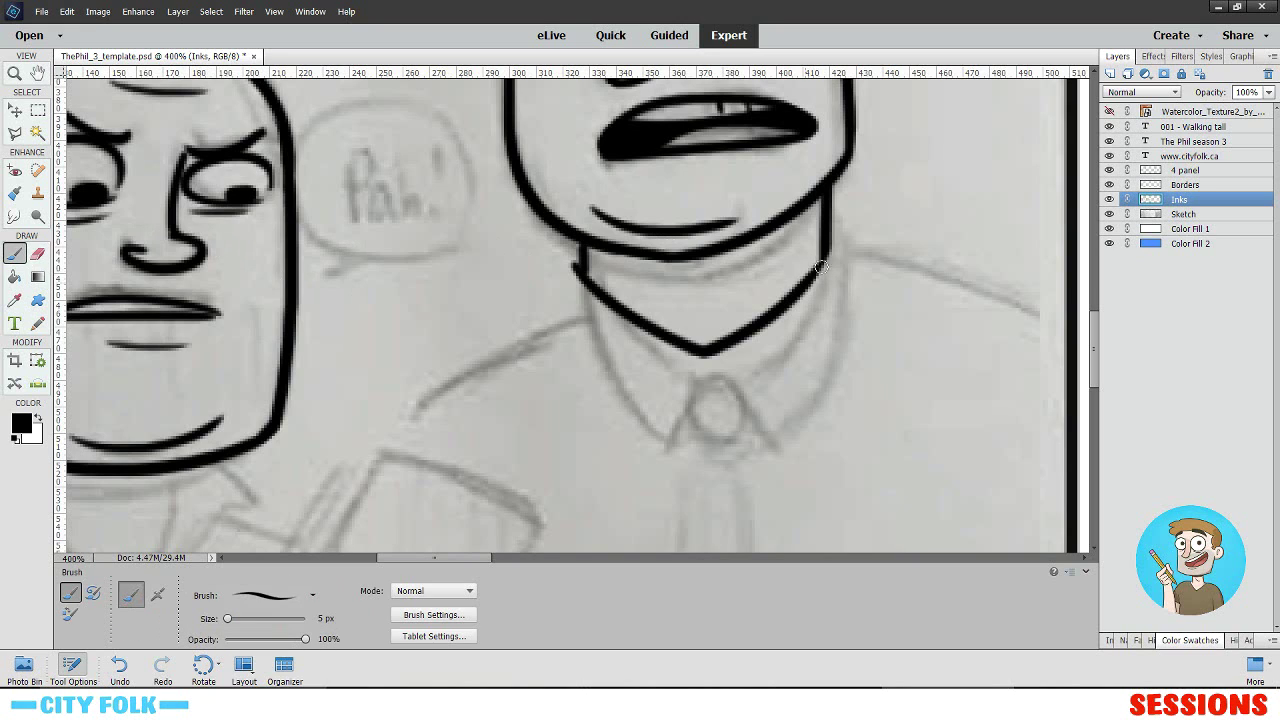
pyautogui.moveTo(820, 267); pyautogui.dragTo(805, 282)
pyautogui.moveTo(577, 264); pyautogui.dragTo(571, 316)
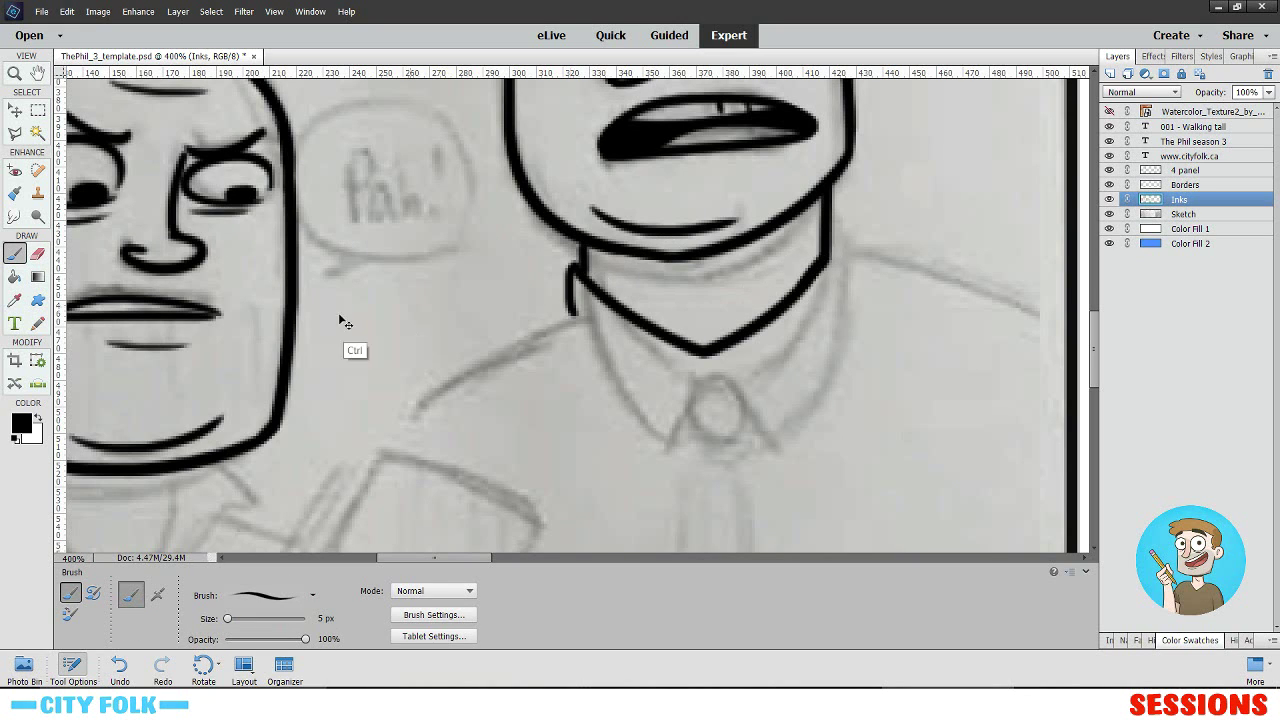
pyautogui.hotkey('ctrl', 'z')
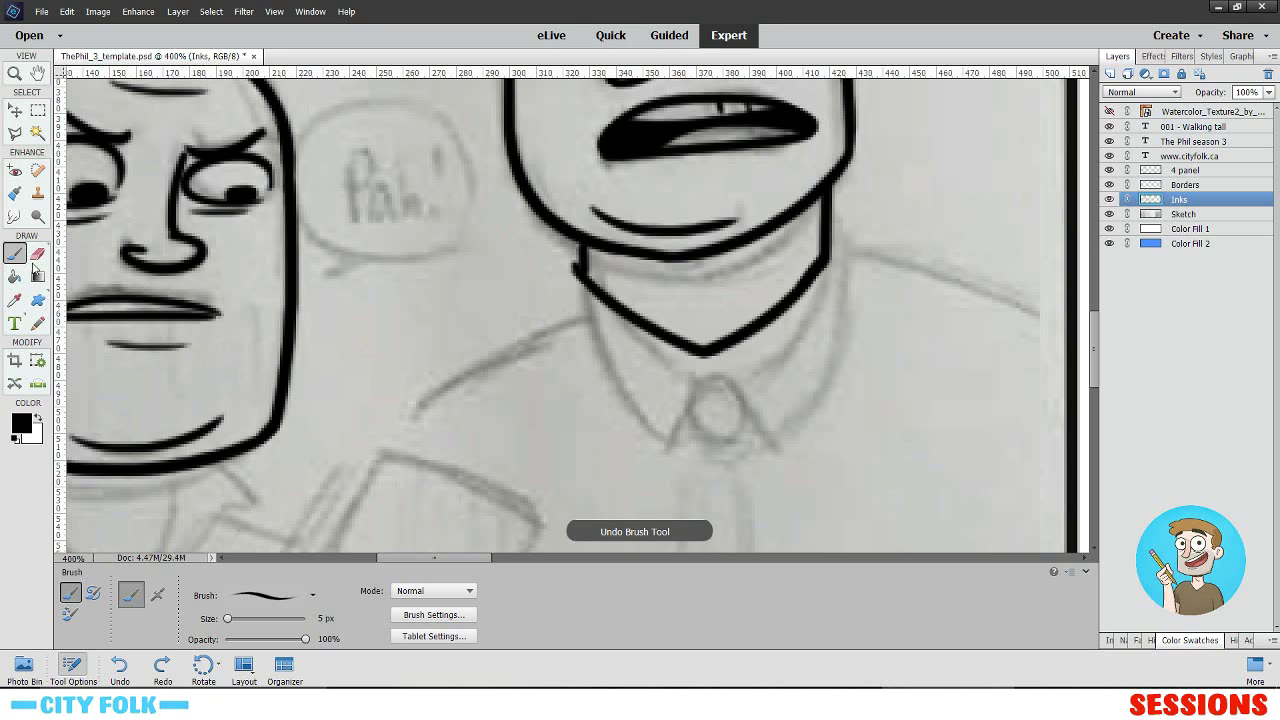
pyautogui.click(37, 256)
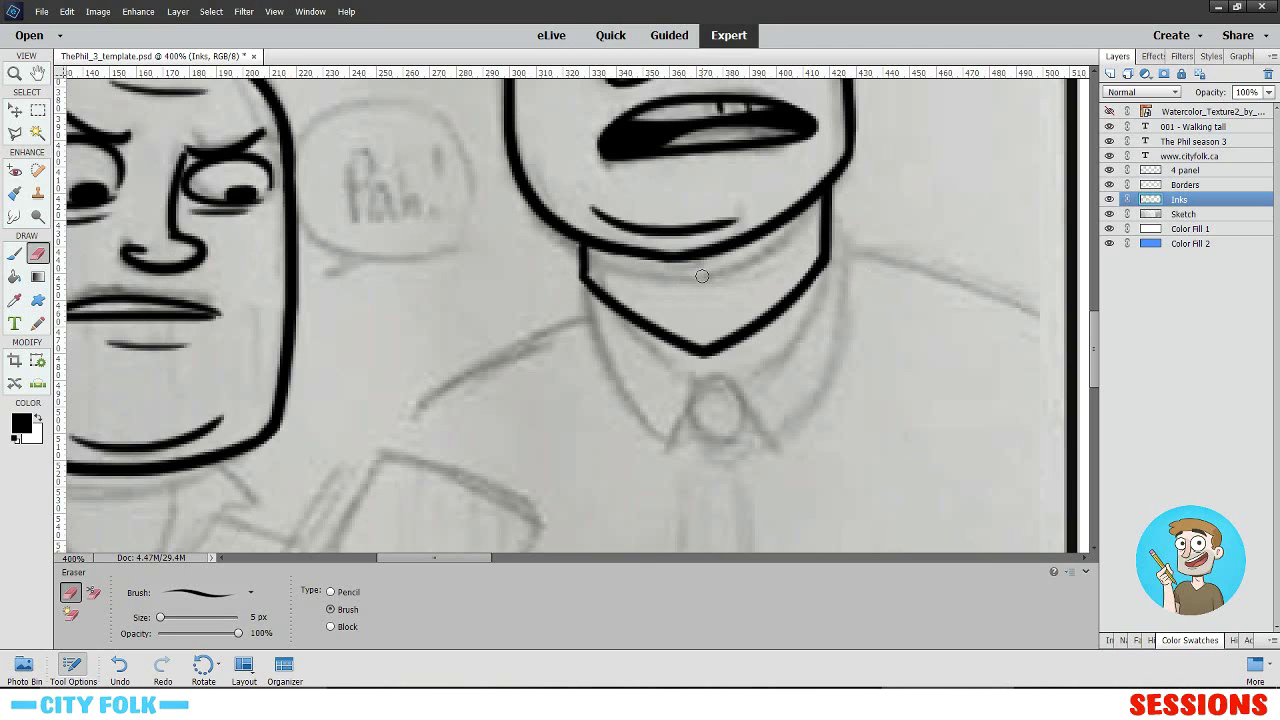
# - Ink both flaps of the tall man's shirt collar and erase the overshoot at their tips
pyautogui.press('b')
pyautogui.moveTo(582, 268)
pyautogui.mouseDown()
pyautogui.moveTo(566, 264)
pyautogui.moveTo(565, 320)
pyautogui.moveTo(686, 441)
pyautogui.mouseUp()
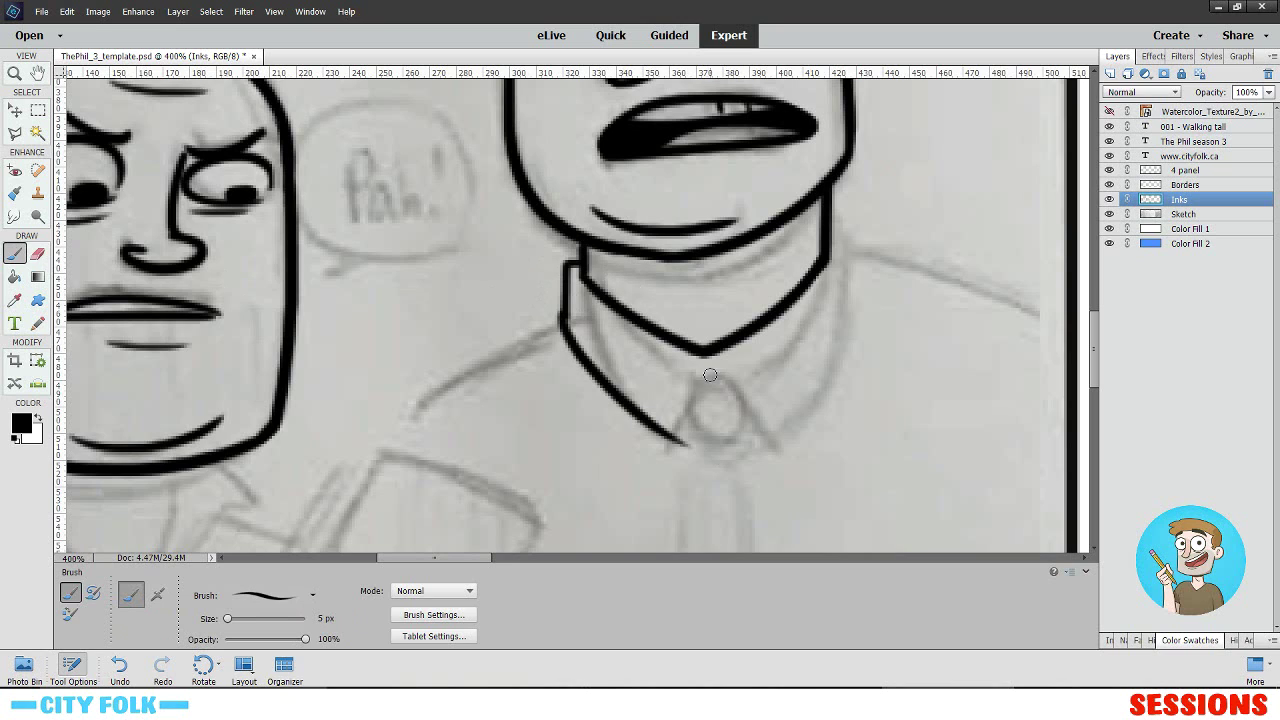
pyautogui.moveTo(702, 352)
pyautogui.mouseDown()
pyautogui.moveTo(664, 428)
pyautogui.moveTo(770, 437)
pyautogui.mouseUp()
pyautogui.moveTo(830, 246)
pyautogui.mouseDown()
pyautogui.moveTo(853, 269)
pyautogui.moveTo(758, 417)
pyautogui.mouseUp()
pyautogui.hotkey('ctrl', 'z')
pyautogui.moveTo(853, 268)
pyautogui.mouseDown()
pyautogui.moveTo(736, 432)
pyautogui.moveTo(674, 437)
pyautogui.moveTo(768, 427)
pyautogui.mouseUp()
pyautogui.click(37, 254)
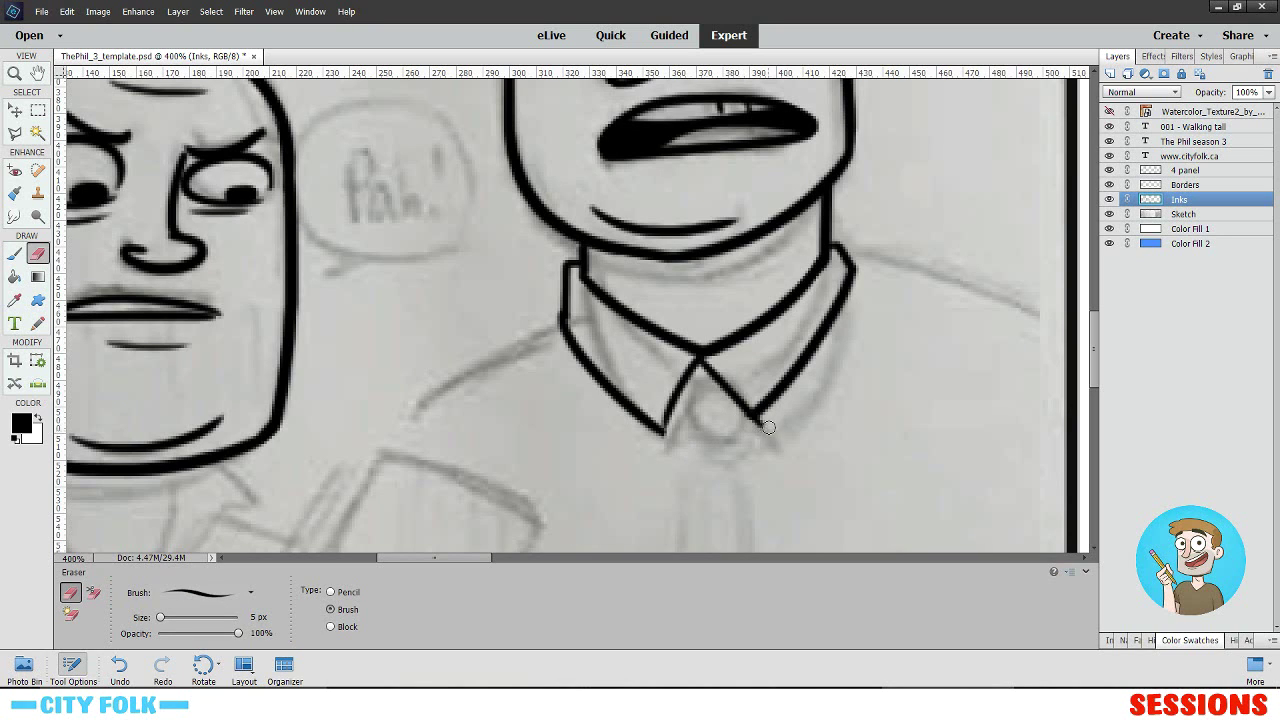
pyautogui.moveTo(672, 406); pyautogui.dragTo(568, 368)
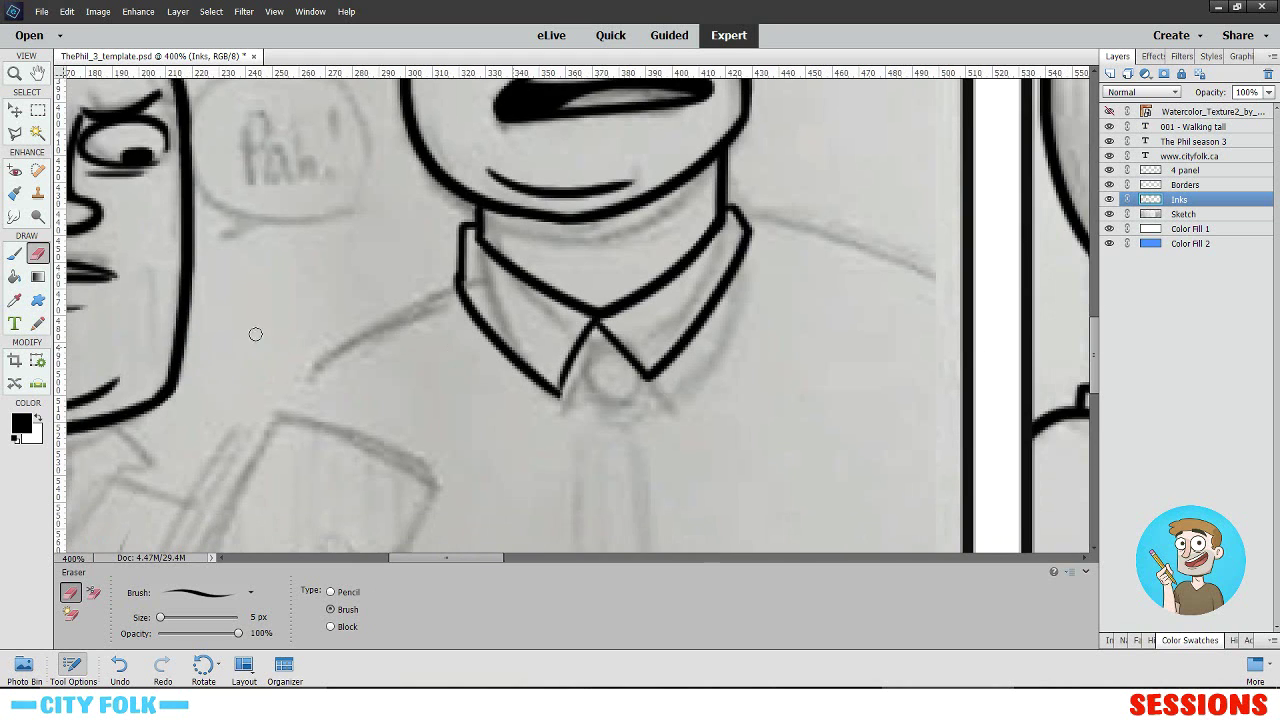
# - Ink both shoulder lines of the tall man outward from his collar, curving one down into the upper arm
pyautogui.click(16, 255)
pyautogui.moveTo(827, 373); pyautogui.dragTo(649, 333)
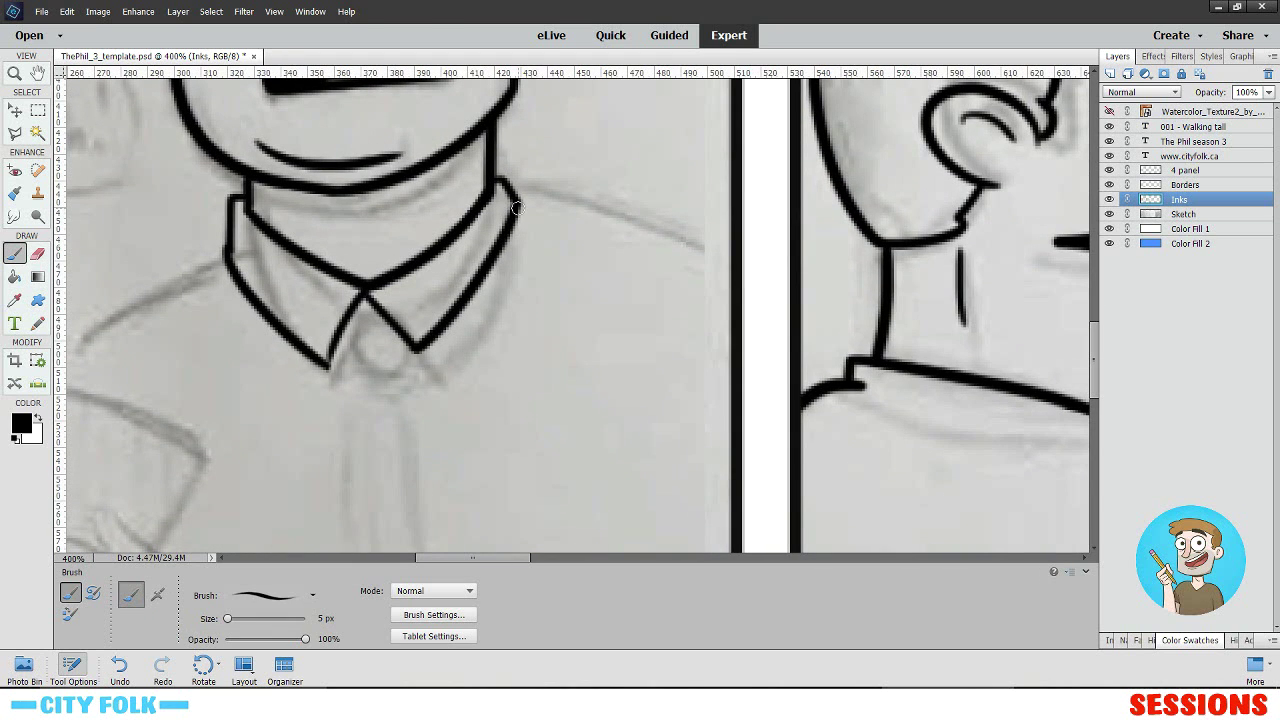
pyautogui.moveTo(517, 207); pyautogui.dragTo(730, 290)
pyautogui.moveTo(288, 314); pyautogui.dragTo(667, 244)
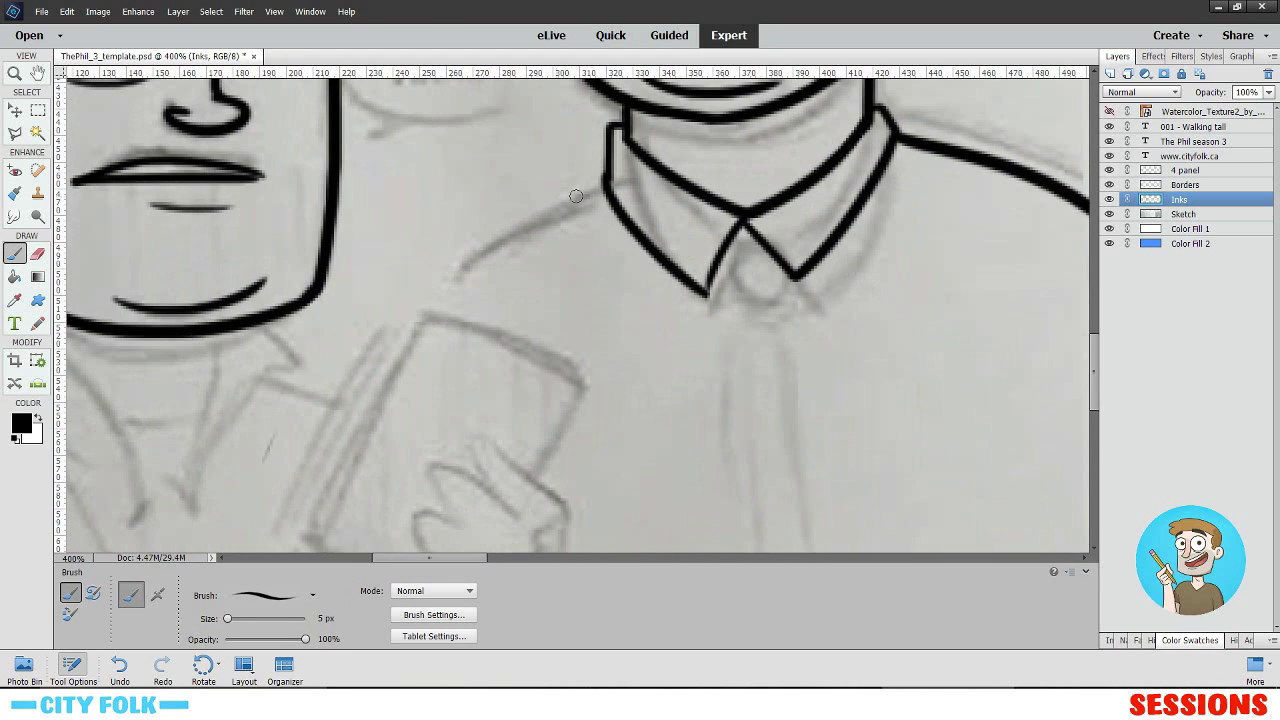
pyautogui.moveTo(605, 181); pyautogui.dragTo(288, 377)
pyautogui.hotkey('ctrl', 'z')
pyautogui.moveTo(605, 182); pyautogui.dragTo(291, 480)
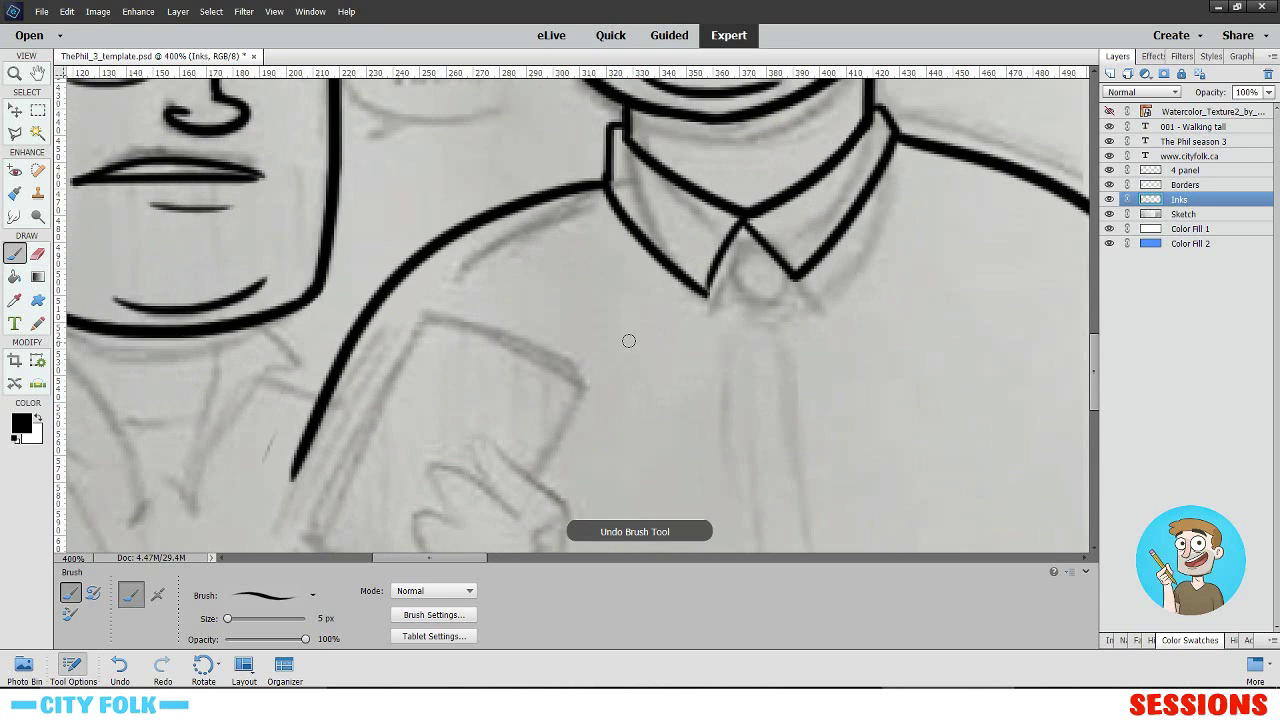
# - Ink the tall man's tie in the first panel, with a curved knot between the collar flaps and two long edges reaching the lower border
pyautogui.moveTo(704, 389); pyautogui.dragTo(669, 339)
pyautogui.moveTo(530, 229); pyautogui.dragTo(589, 221)
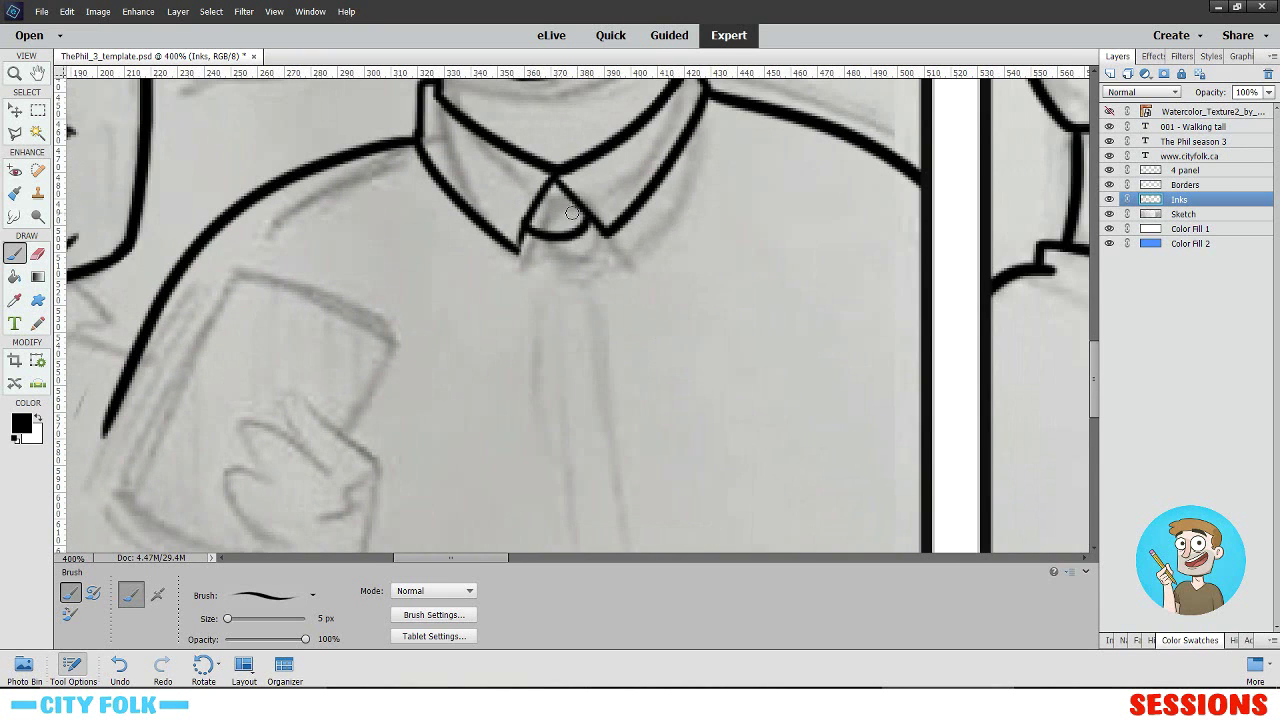
pyautogui.hotkey('ctrl', '-')
pyautogui.moveTo(621, 334); pyautogui.dragTo(579, 229)
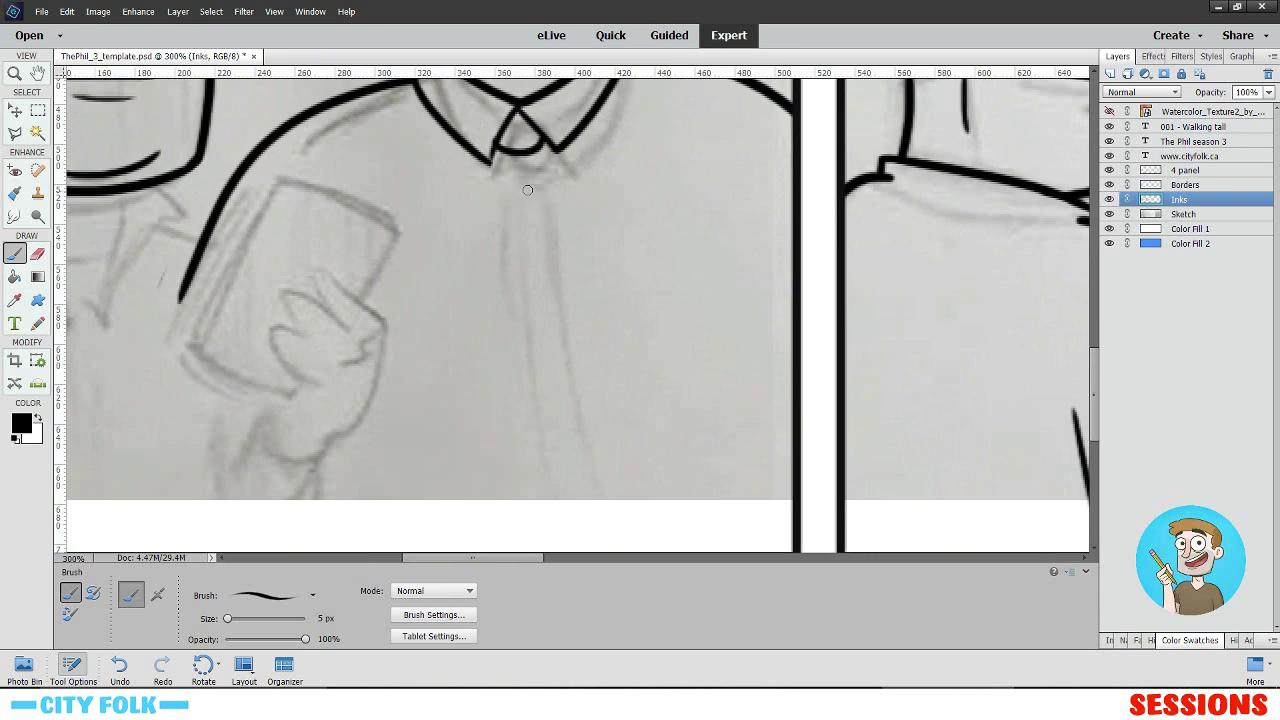
pyautogui.moveTo(528, 190)
pyautogui.mouseDown()
pyautogui.moveTo(503, 168)
pyautogui.moveTo(495, 525)
pyautogui.mouseUp()
pyautogui.hotkey('ctrl', 'z')
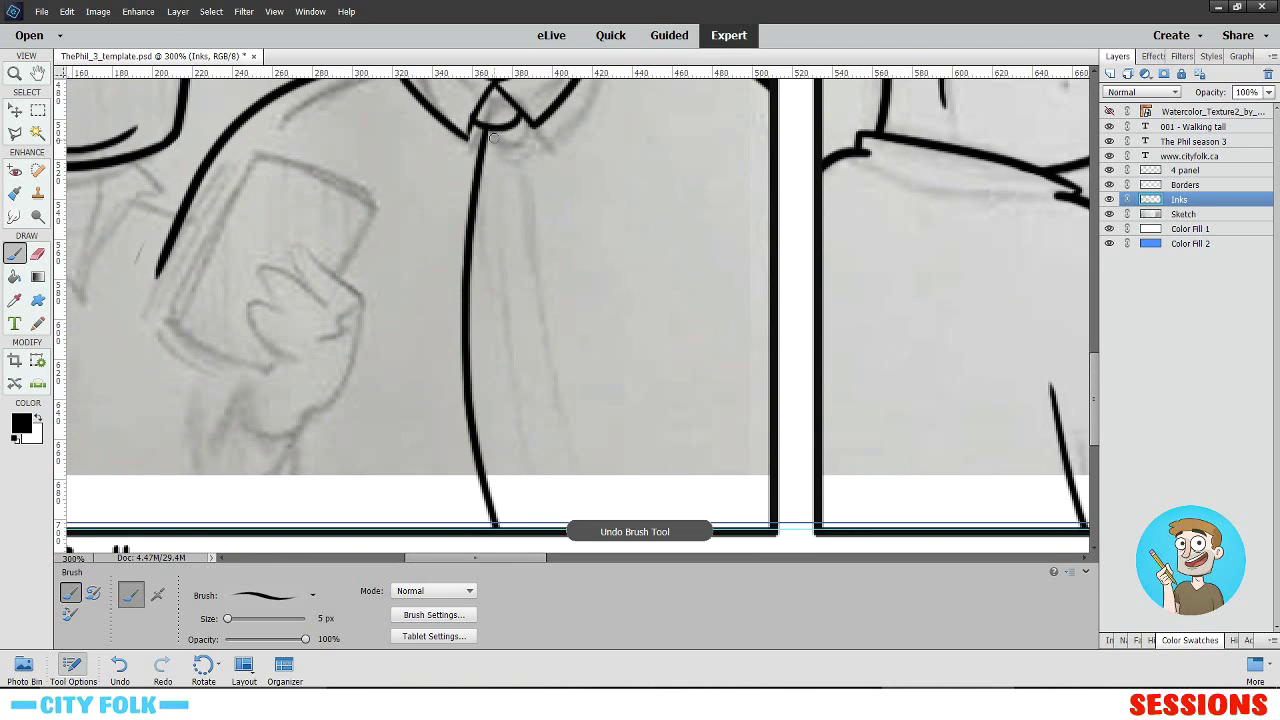
pyautogui.moveTo(485, 130); pyautogui.dragTo(426, 526)
pyautogui.hotkey('ctrl', 'z')
pyautogui.moveTo(485, 131); pyautogui.dragTo(511, 526)
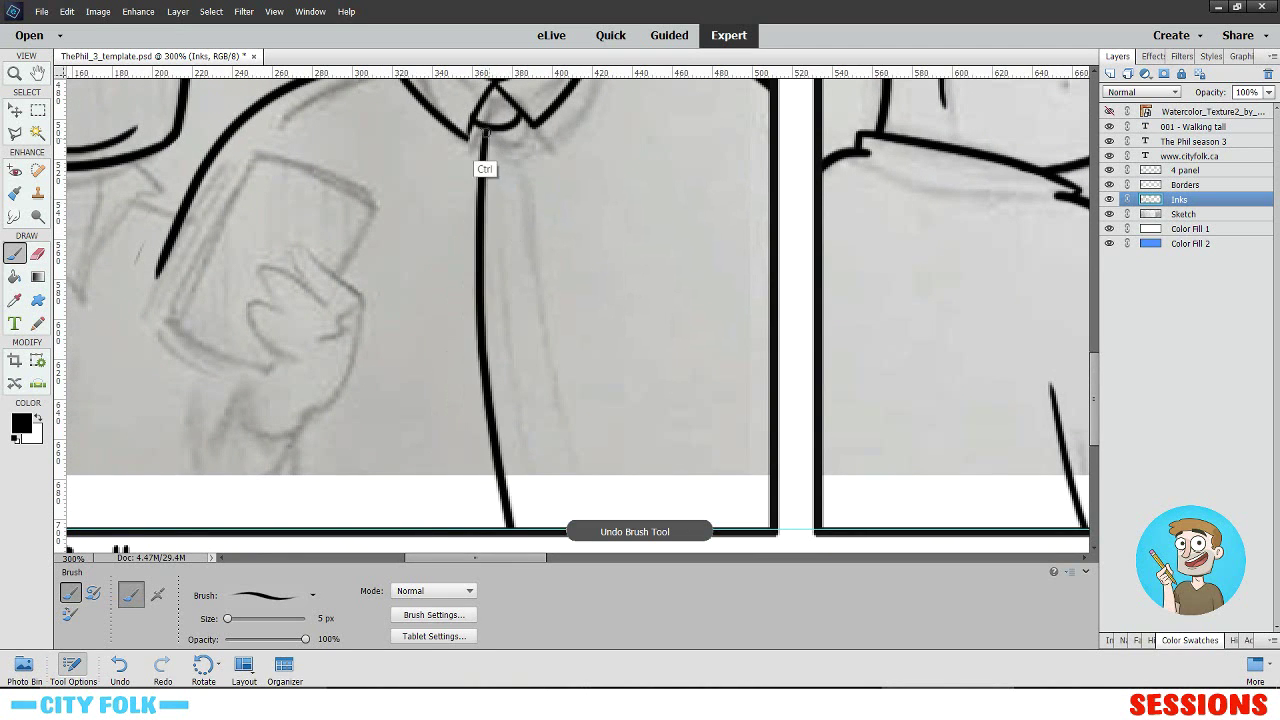
pyautogui.hotkey('ctrl', 'z')
pyautogui.moveTo(478, 129); pyautogui.dragTo(467, 525)
pyautogui.moveTo(508, 129); pyautogui.dragTo(546, 525)
pyautogui.moveTo(275, 173); pyautogui.dragTo(431, 366)
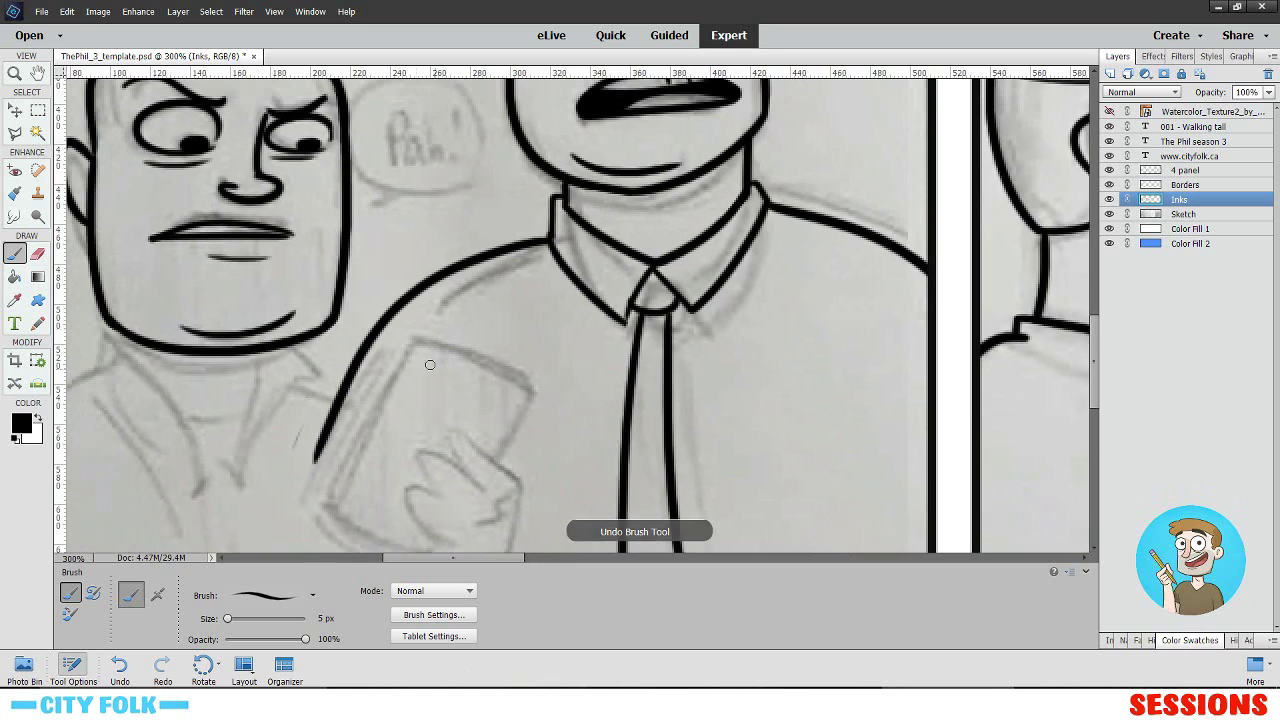
pyautogui.moveTo(415, 312); pyautogui.dragTo(471, 359)
pyautogui.moveTo(784, 395); pyautogui.dragTo(649, 297)
pyautogui.click(37, 254)
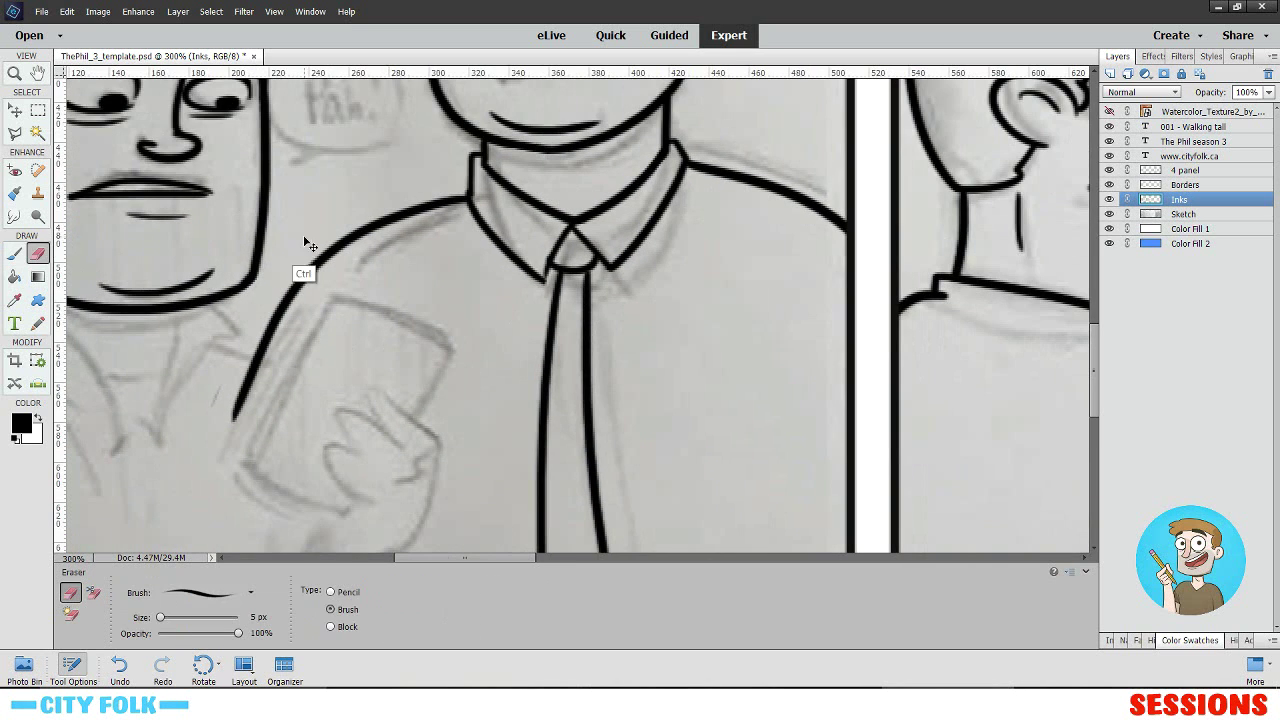
pyautogui.hotkey('ctrl', '=')
pyautogui.hotkey('ctrl', '=')
pyautogui.hotkey('ctrl', '-')
pyautogui.hotkey('ctrl', '-')
pyautogui.hotkey('ctrl', '-')
pyautogui.hotkey('ctrl', '-')
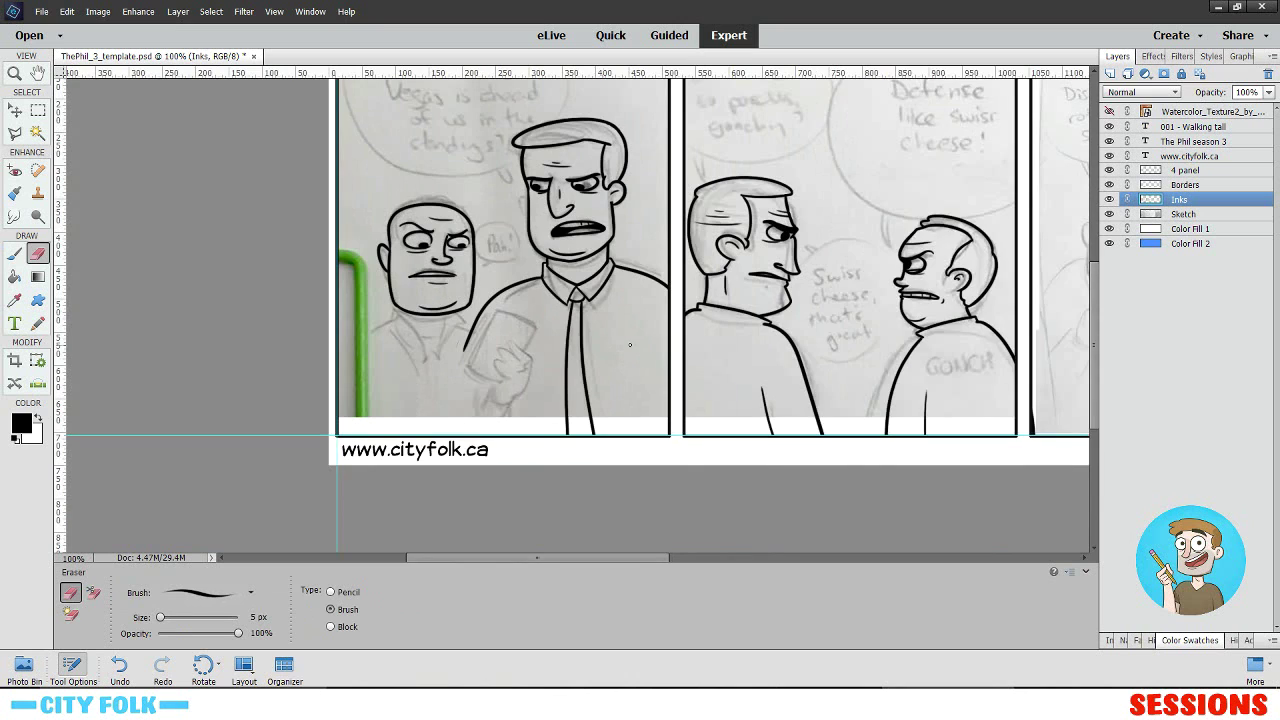
# - Ink the pointed collar fold beside the bald man's chin in the first panel, with a short outer edge and a long inner edge
pyautogui.moveTo(481, 345)
pyautogui.mouseDown()
pyautogui.moveTo(626, 310)
pyautogui.moveTo(616, 340)
pyautogui.mouseUp()
pyautogui.hotkey('ctrl', '=')
pyautogui.hotkey('ctrl', '=')
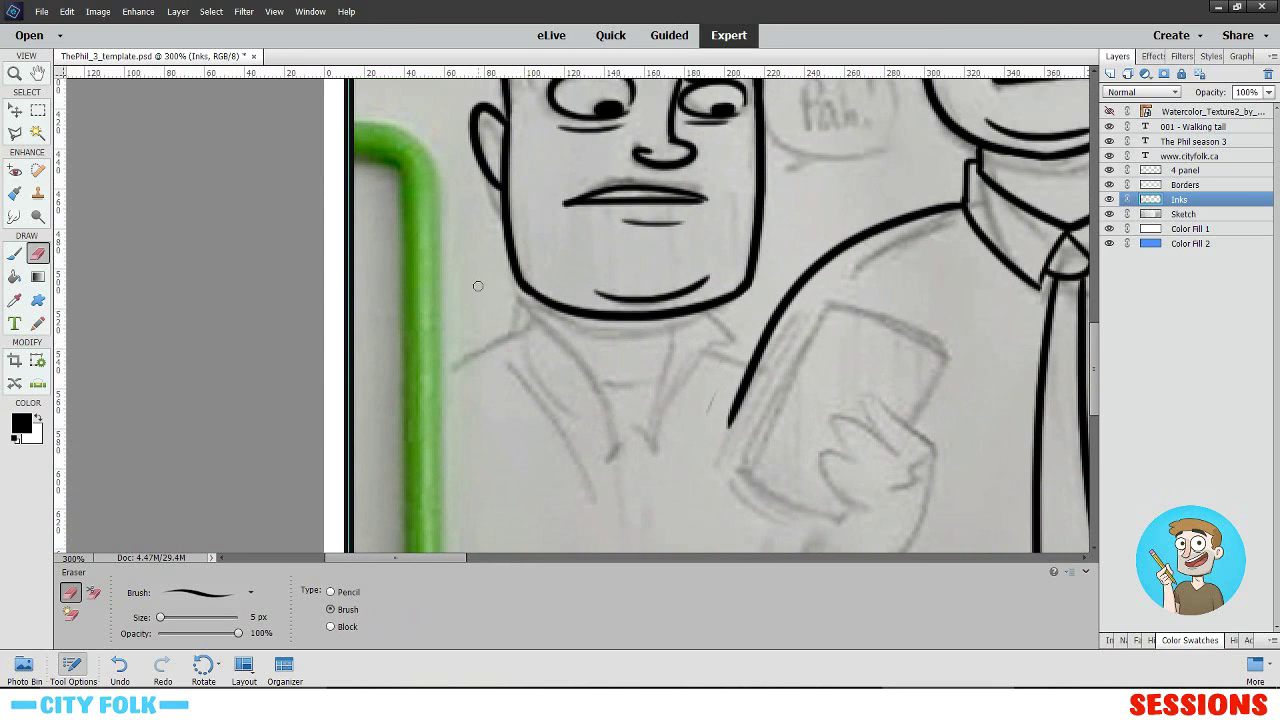
pyautogui.click(14, 254)
pyautogui.moveTo(502, 346)
pyautogui.mouseDown()
pyautogui.moveTo(480, 287)
pyautogui.moveTo(522, 290)
pyautogui.moveTo(624, 398)
pyautogui.mouseUp()
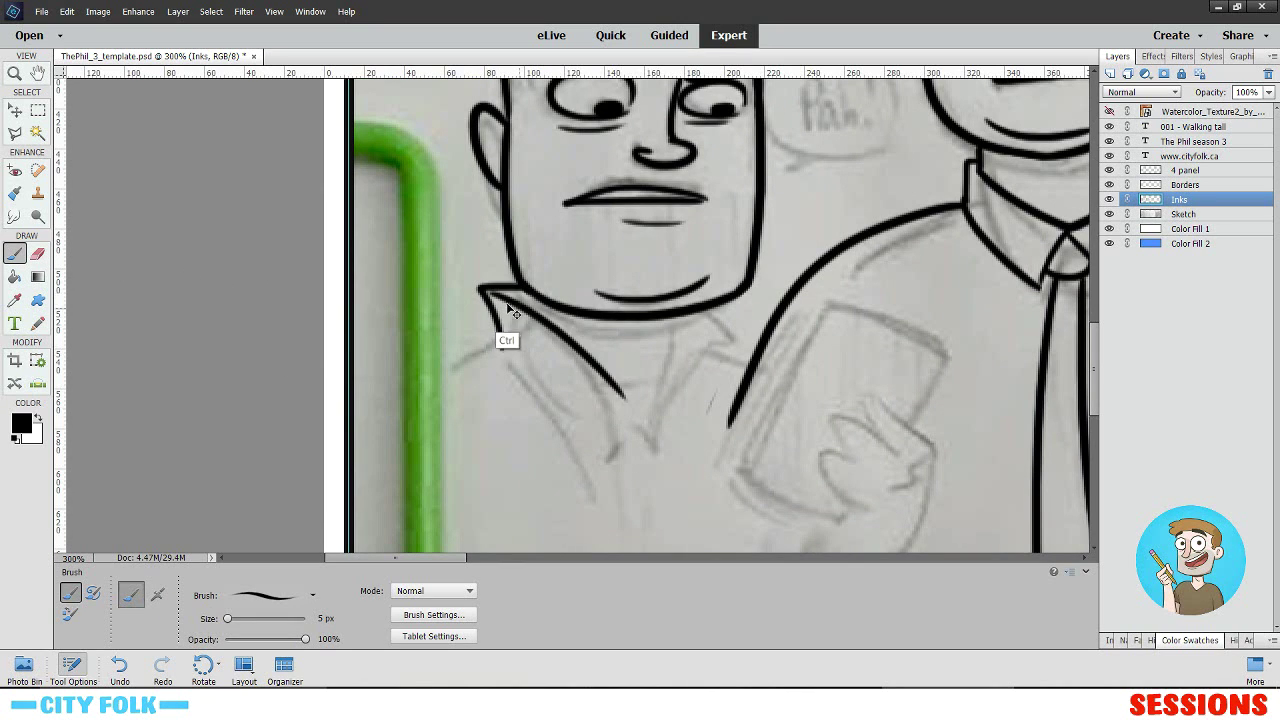
# - Try other strokes for the bald man's collar flap, including an inner edge turning back at its tip, and undo them
pyautogui.hotkey('ctrl', 'z')
pyautogui.moveTo(498, 295)
pyautogui.mouseDown()
pyautogui.moveTo(604, 391)
pyautogui.moveTo(580, 466)
pyautogui.mouseUp()
pyautogui.hotkey('ctrl', 'z')
pyautogui.moveTo(602, 384); pyautogui.dragTo(570, 416)
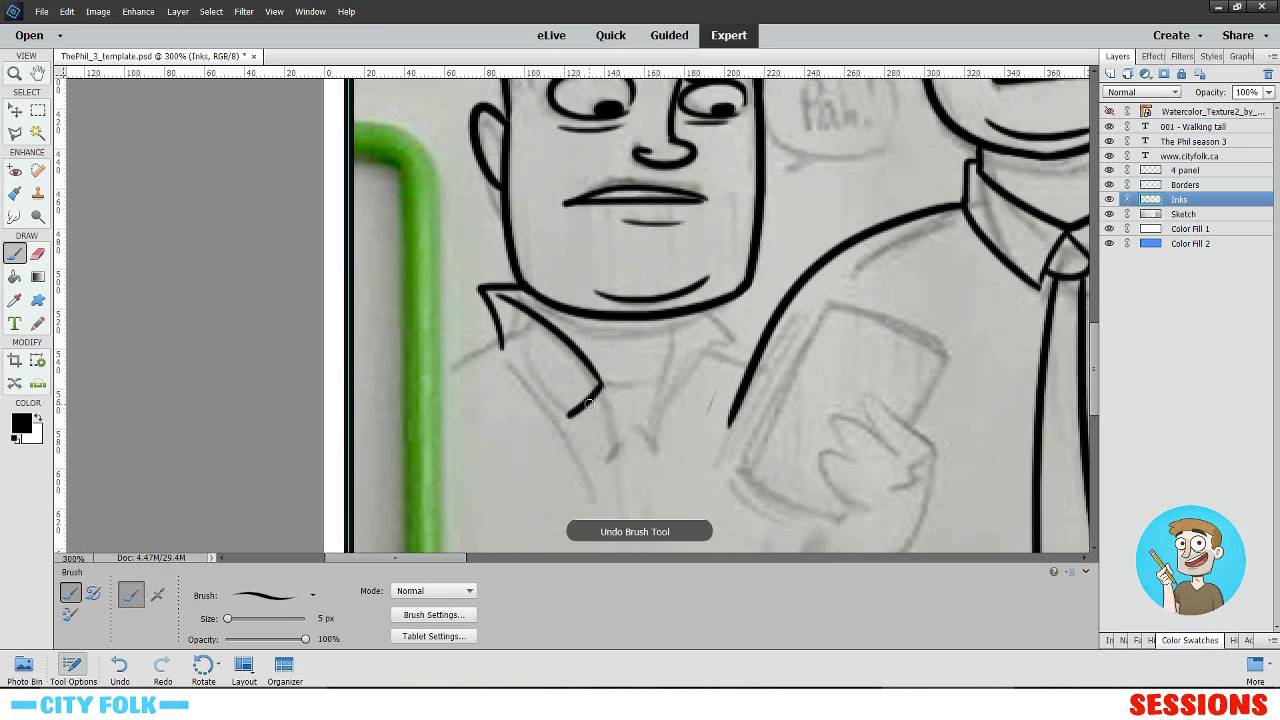
pyautogui.moveTo(676, 448); pyautogui.dragTo(646, 337)
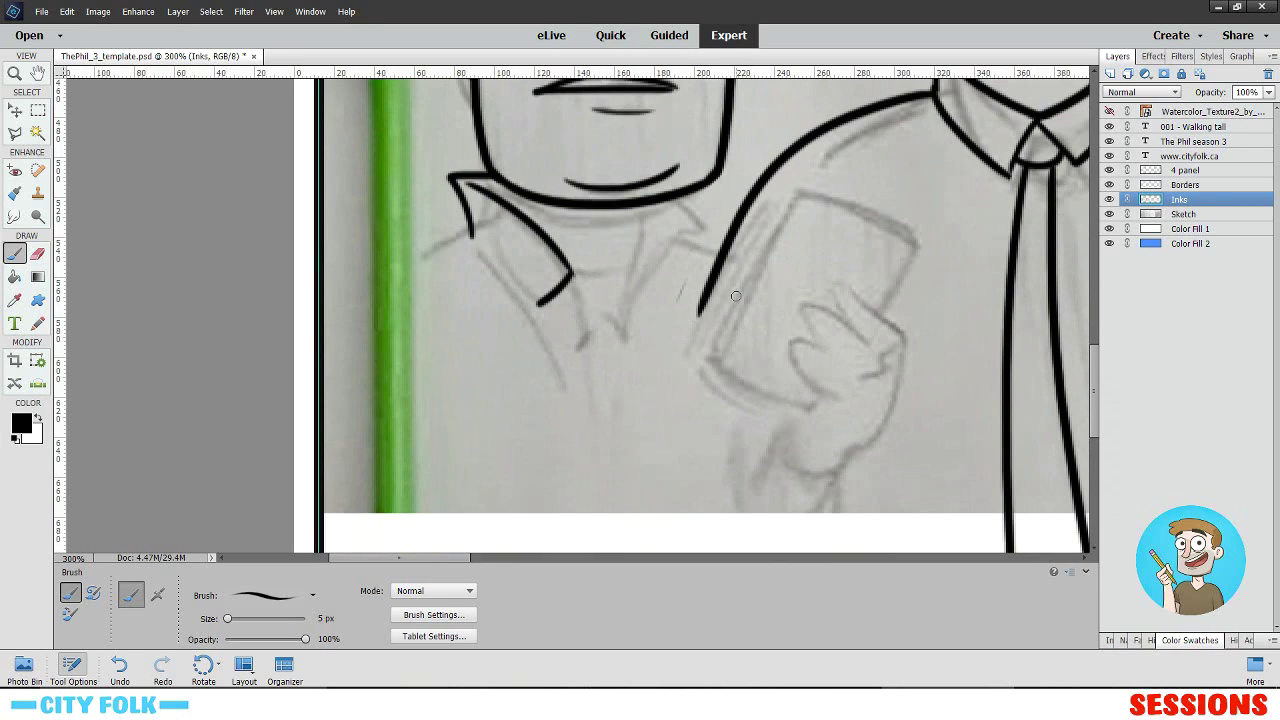
pyautogui.hotkey('ctrl', 'z')
# - Erase the stray ink wedge that spills over the border into the lower corner of the third panel
pyautogui.hotkey('ctrl', '-')
pyautogui.hotkey('ctrl', '-')
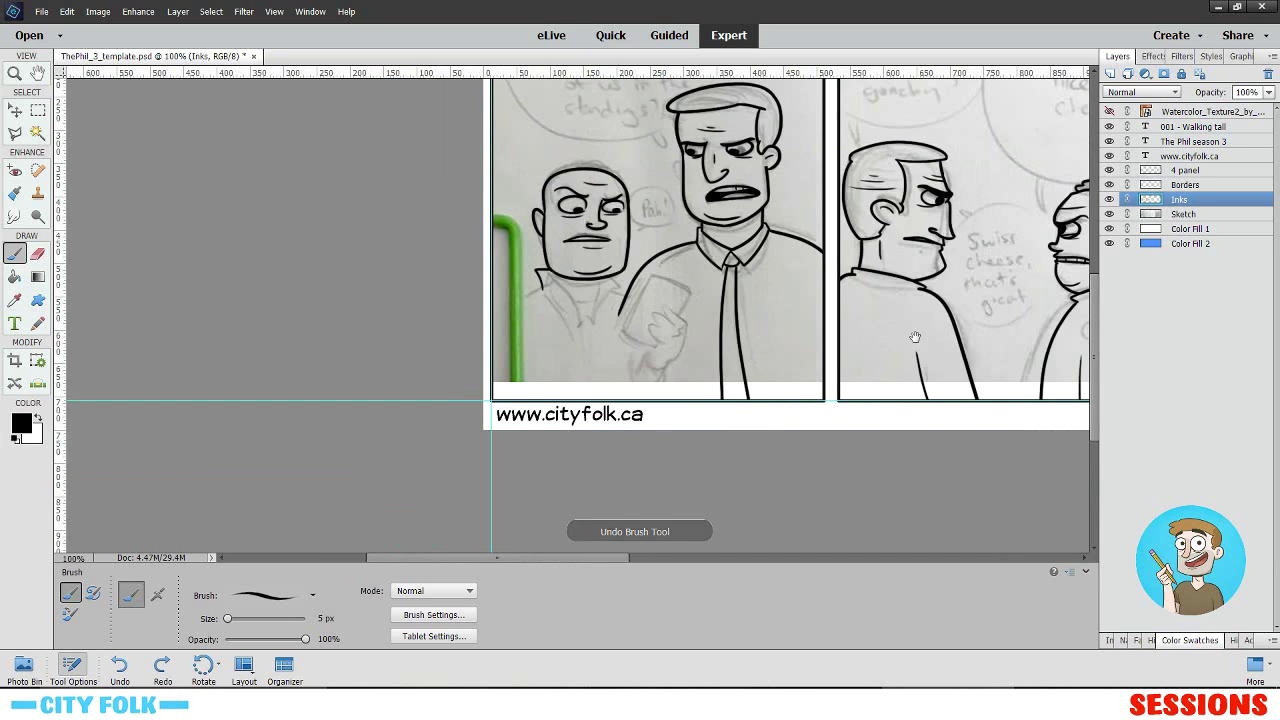
pyautogui.moveTo(914, 337); pyautogui.dragTo(691, 356)
pyautogui.moveTo(904, 358); pyautogui.dragTo(569, 328)
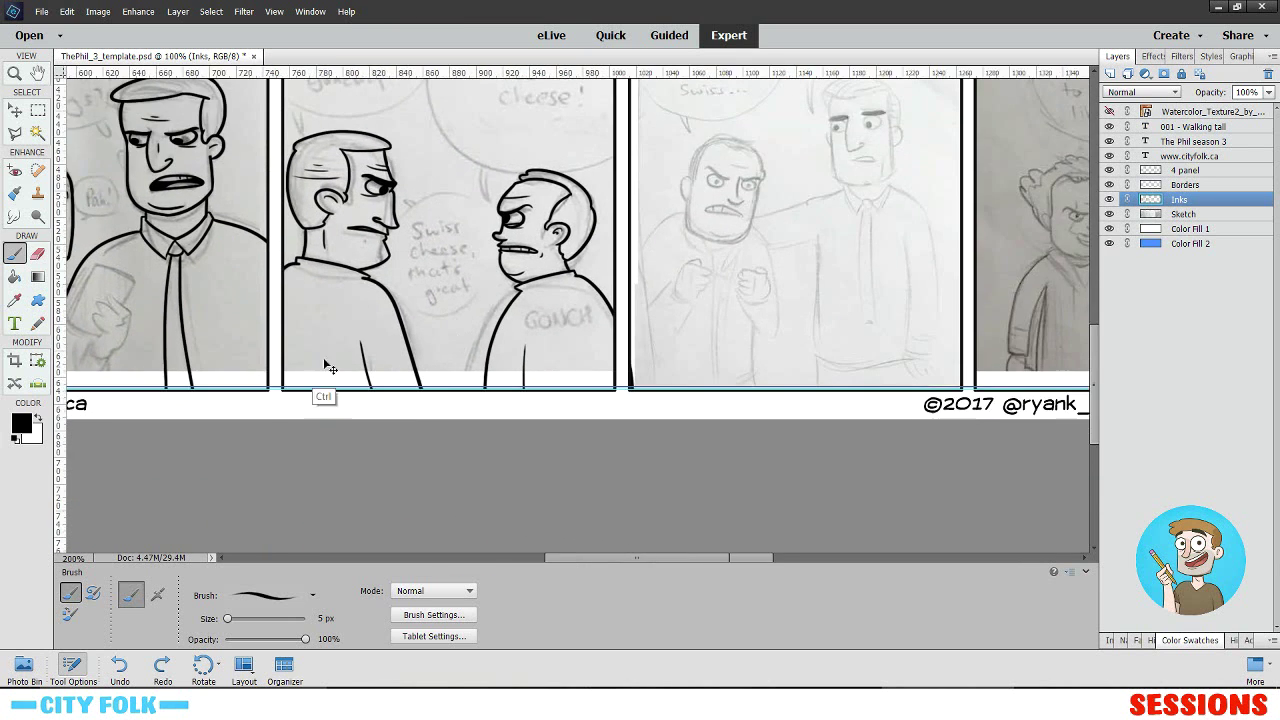
pyautogui.hotkey('ctrl', '+')
pyautogui.hotkey('ctrl', '+')
pyautogui.click(38, 254)
pyautogui.moveTo(727, 474)
pyautogui.mouseDown()
pyautogui.moveTo(652, 371)
pyautogui.moveTo(673, 454)
pyautogui.mouseUp()
pyautogui.hotkey('ctrl', '-')
pyautogui.hotkey('ctrl', '-')
pyautogui.hotkey('ctrl', '-')
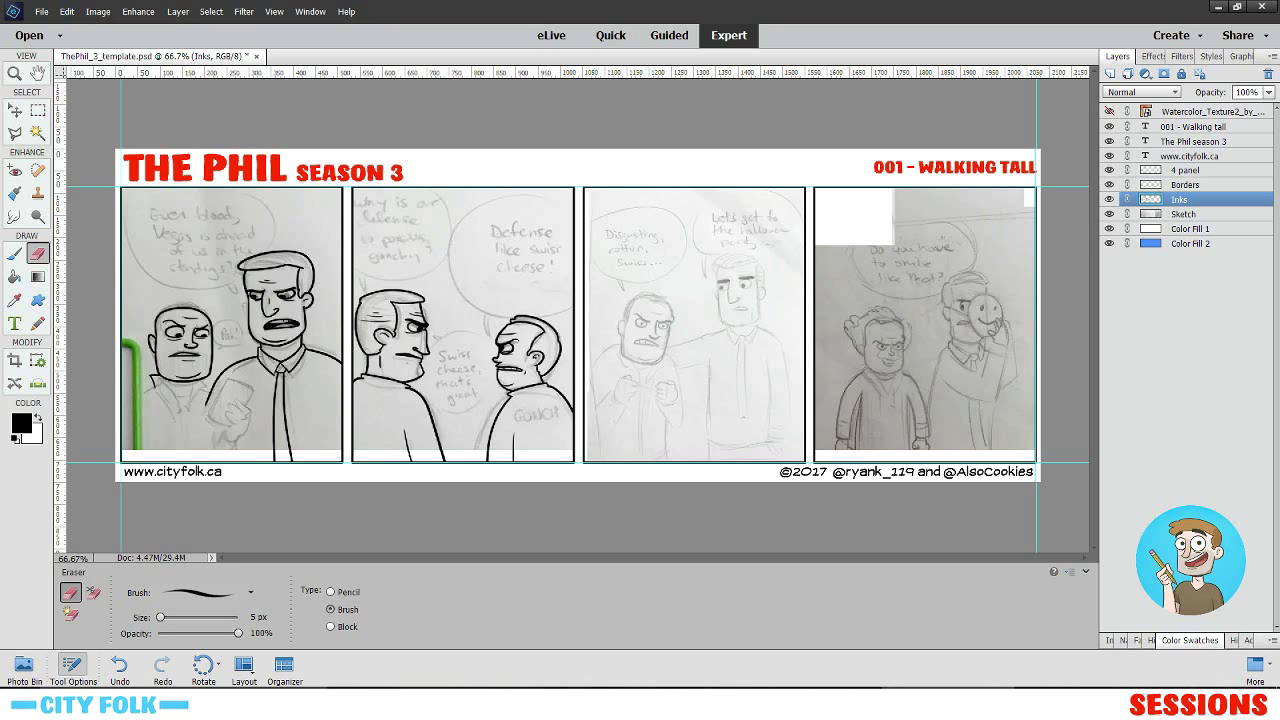
# - Erase the stray ink dot beside the tall man's head in the third panel
pyautogui.click(435, 702)
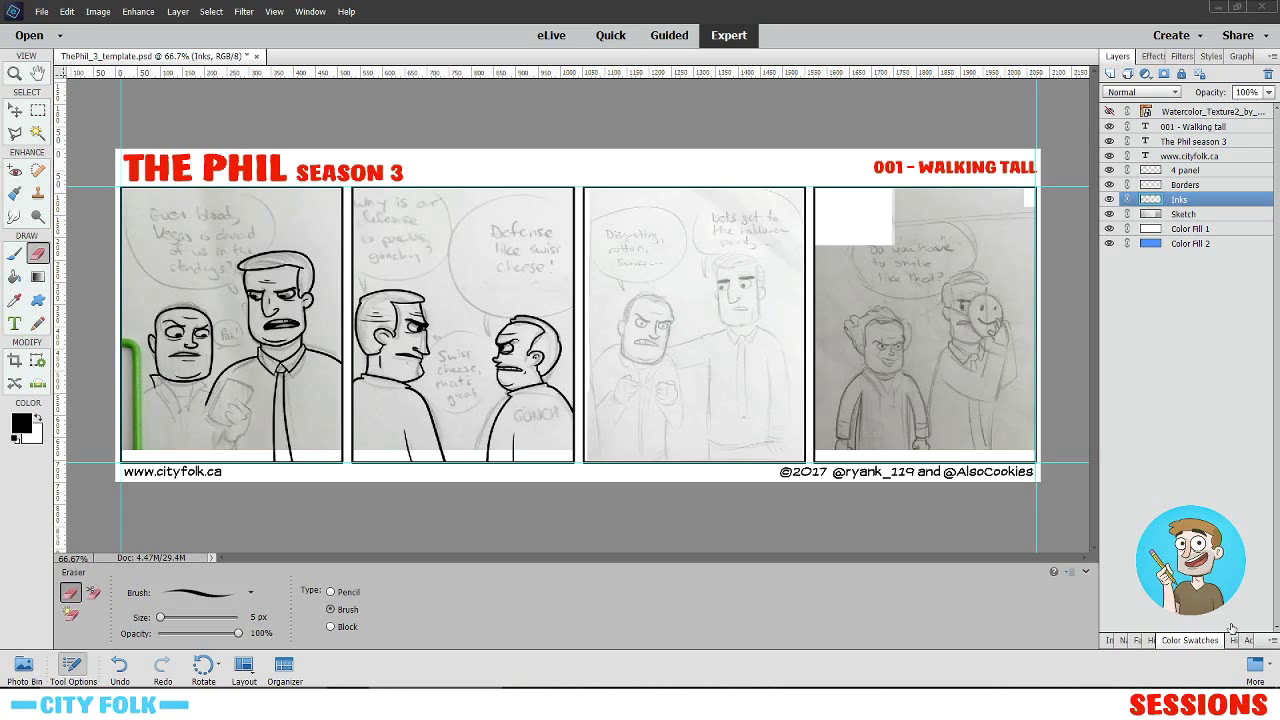
pyautogui.click(14, 253)
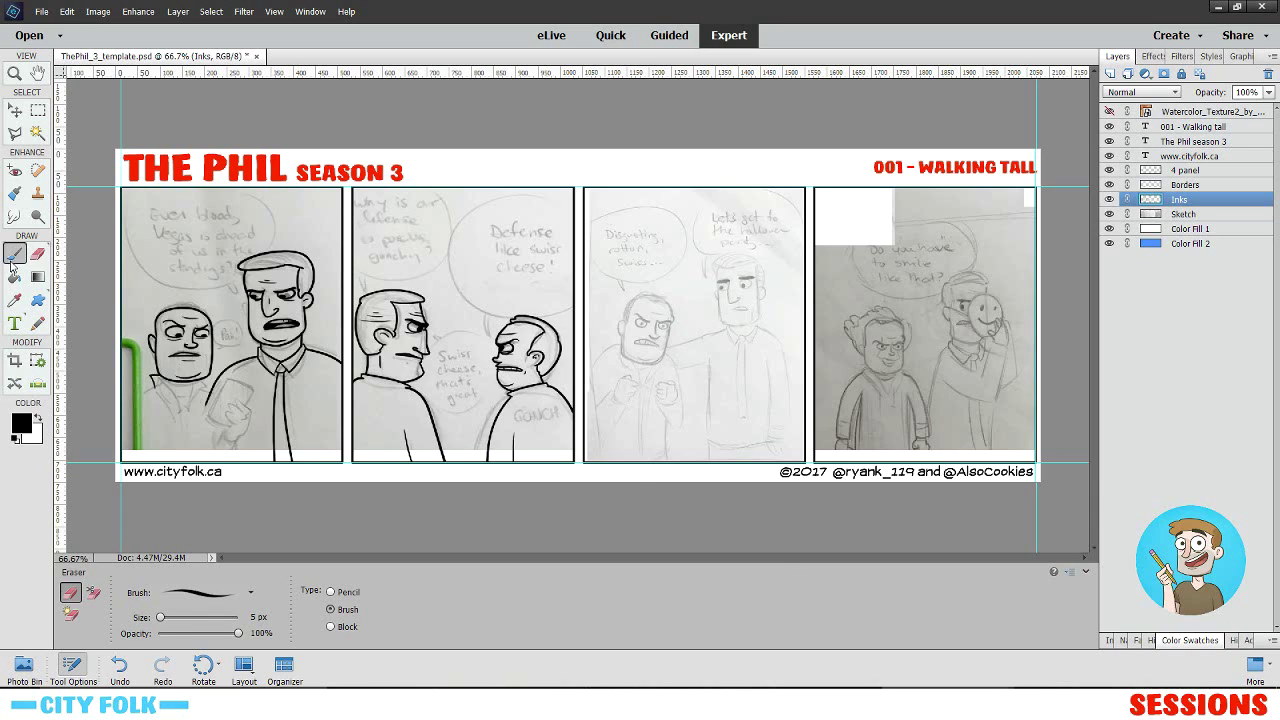
pyautogui.scroll(6, 742, 390)
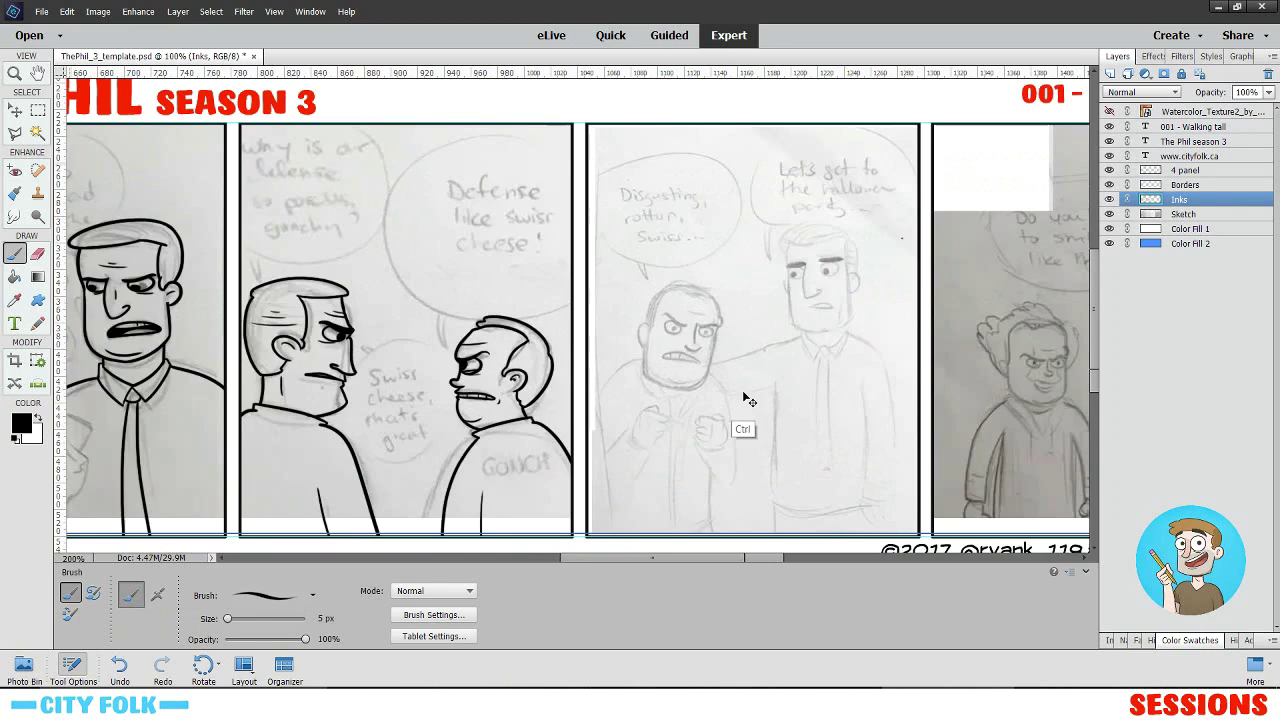
pyautogui.press('e')
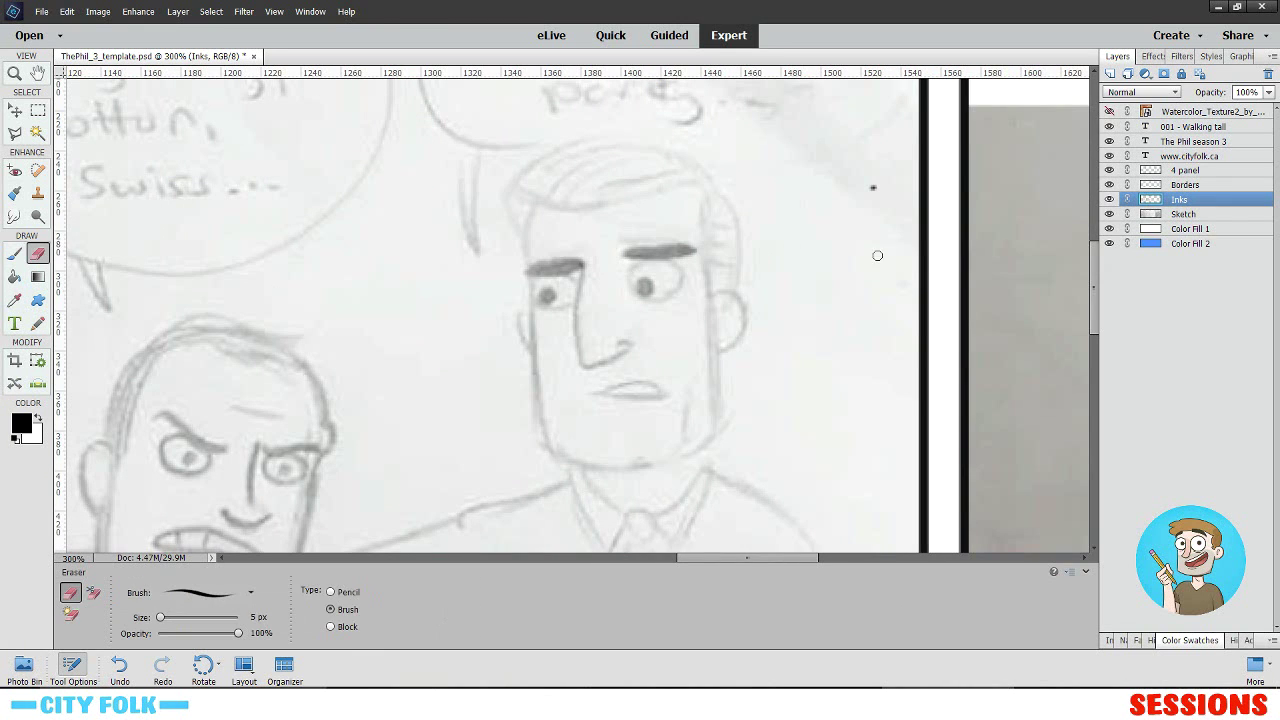
pyautogui.click(873, 188)
pyautogui.scroll(-6, 951, 340)
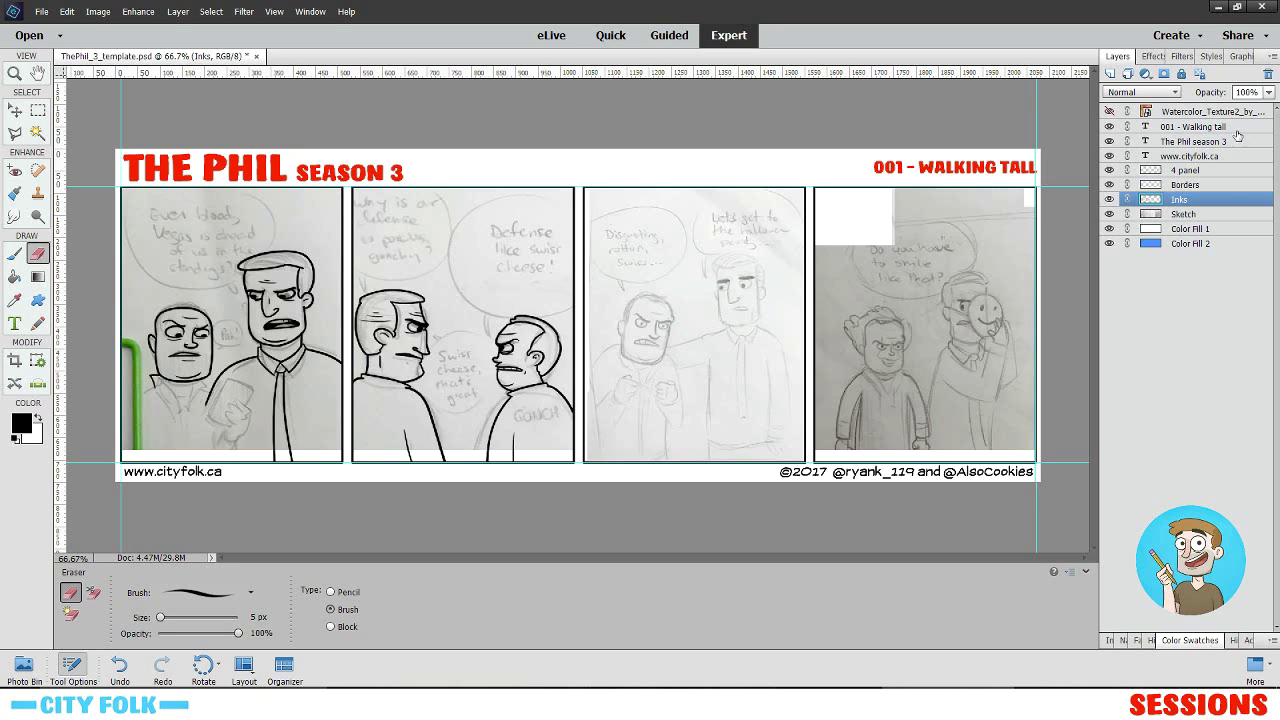
# - Hide and show the 001 - Walking tall, Borders and Sketch layers in turn to check what each one contributes
pyautogui.click(1109, 127)
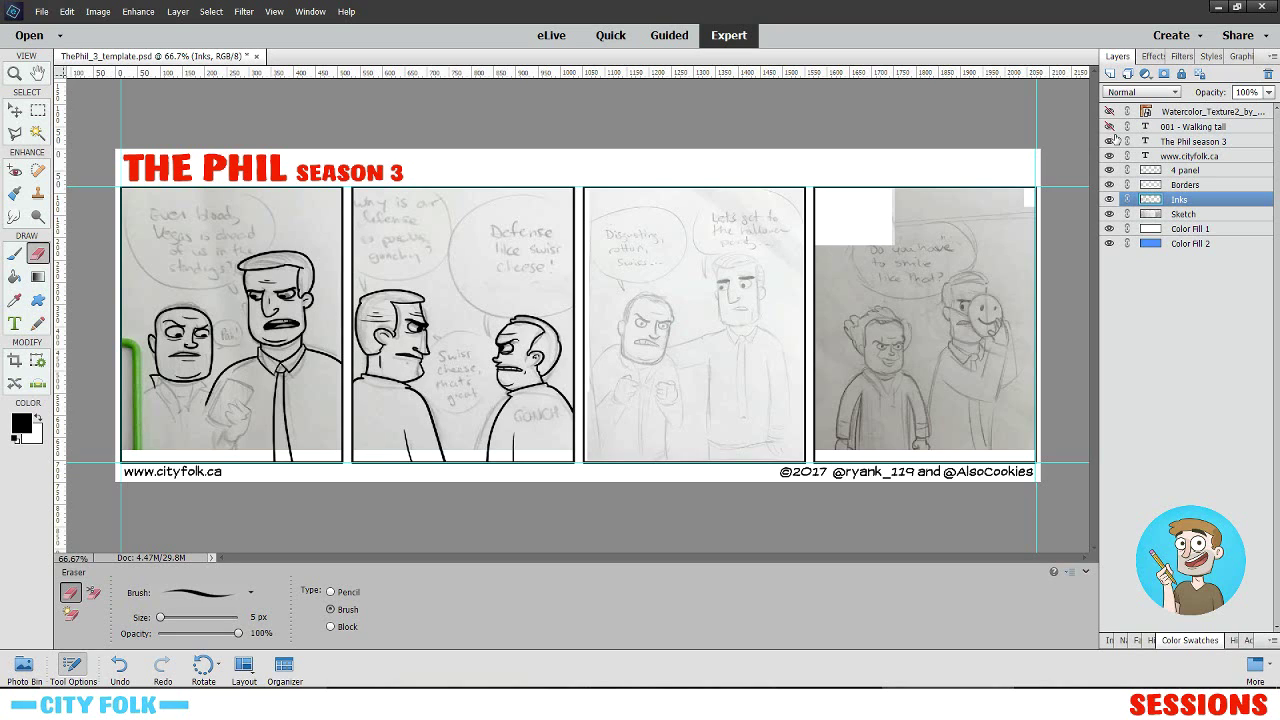
pyautogui.click(1109, 127)
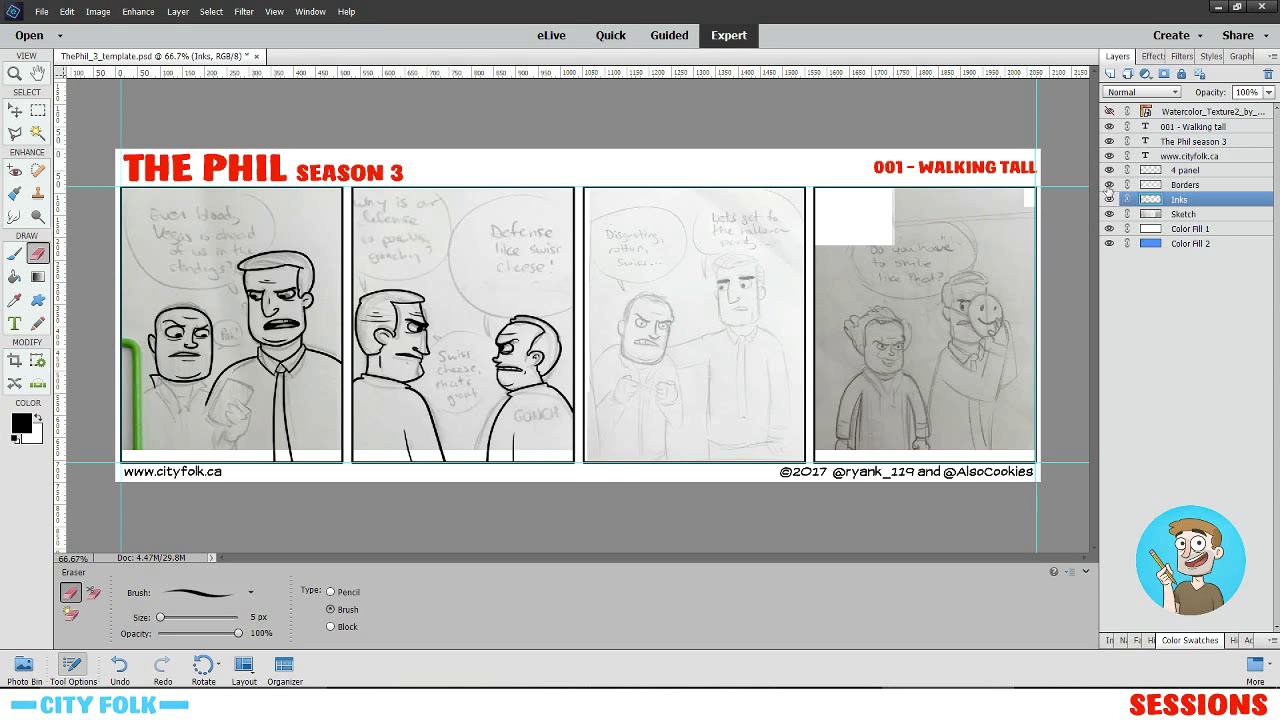
pyautogui.click(1109, 185)
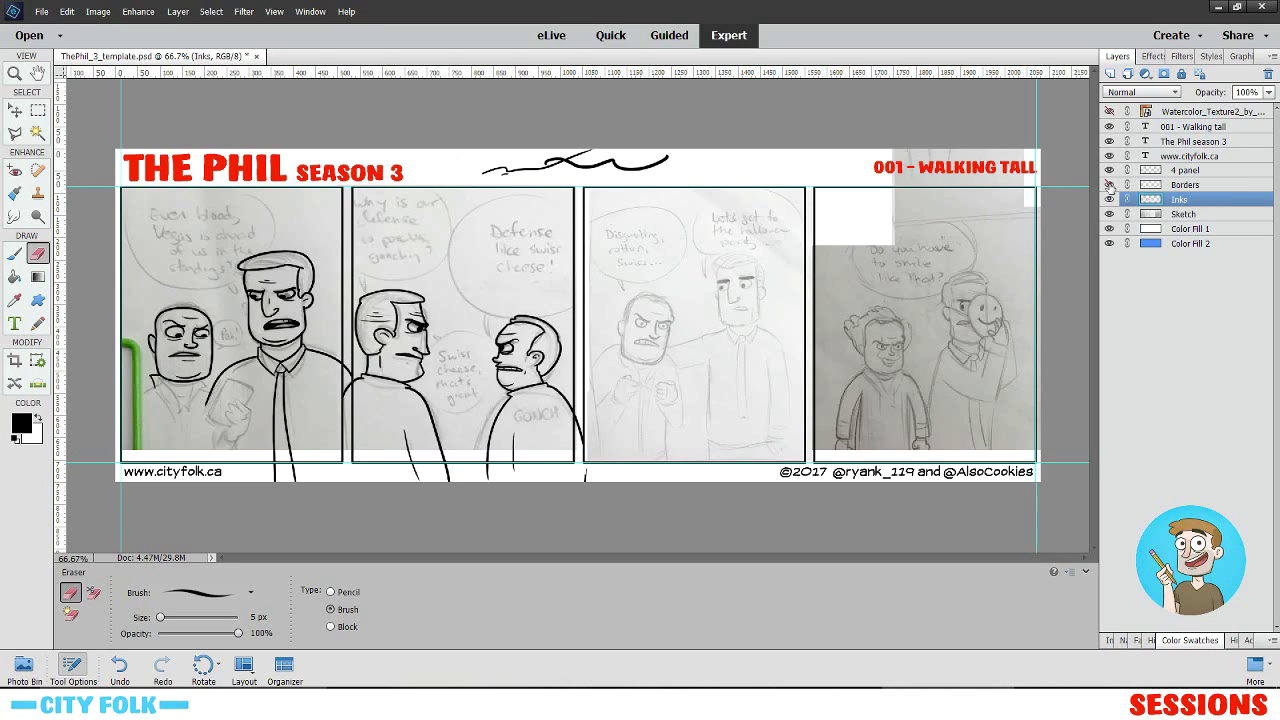
pyautogui.click(1109, 185)
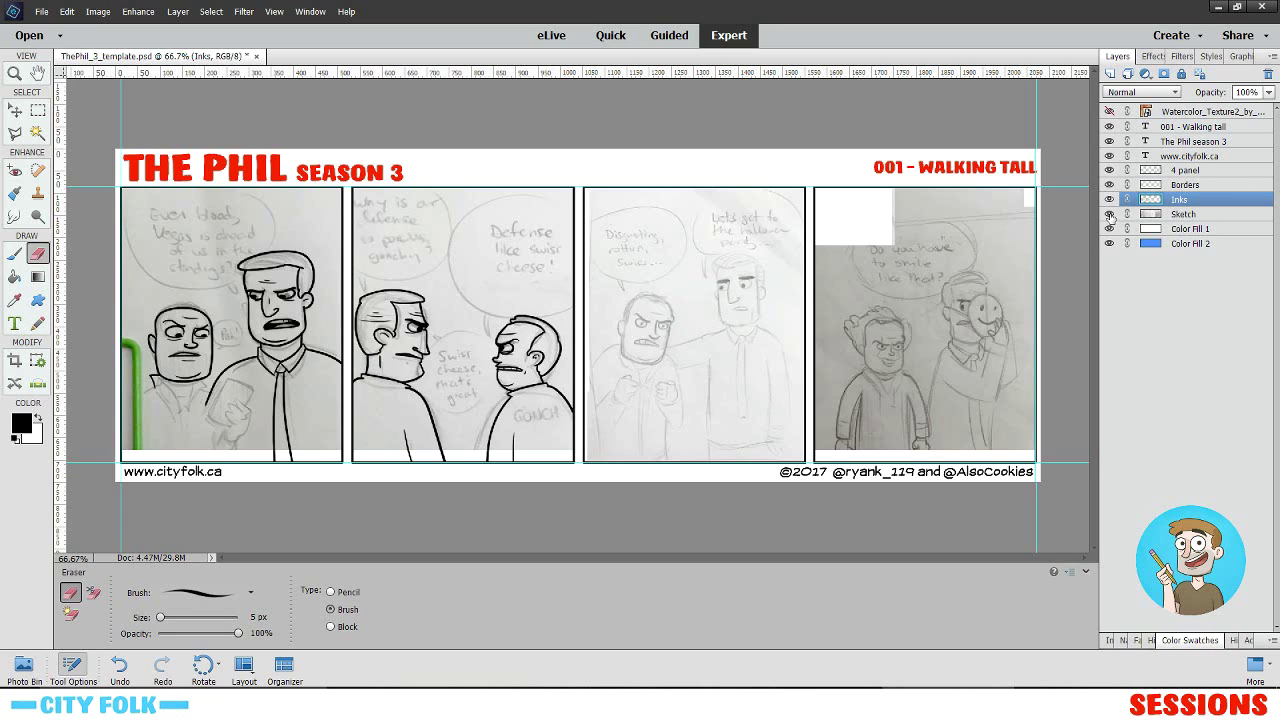
pyautogui.click(1109, 214)
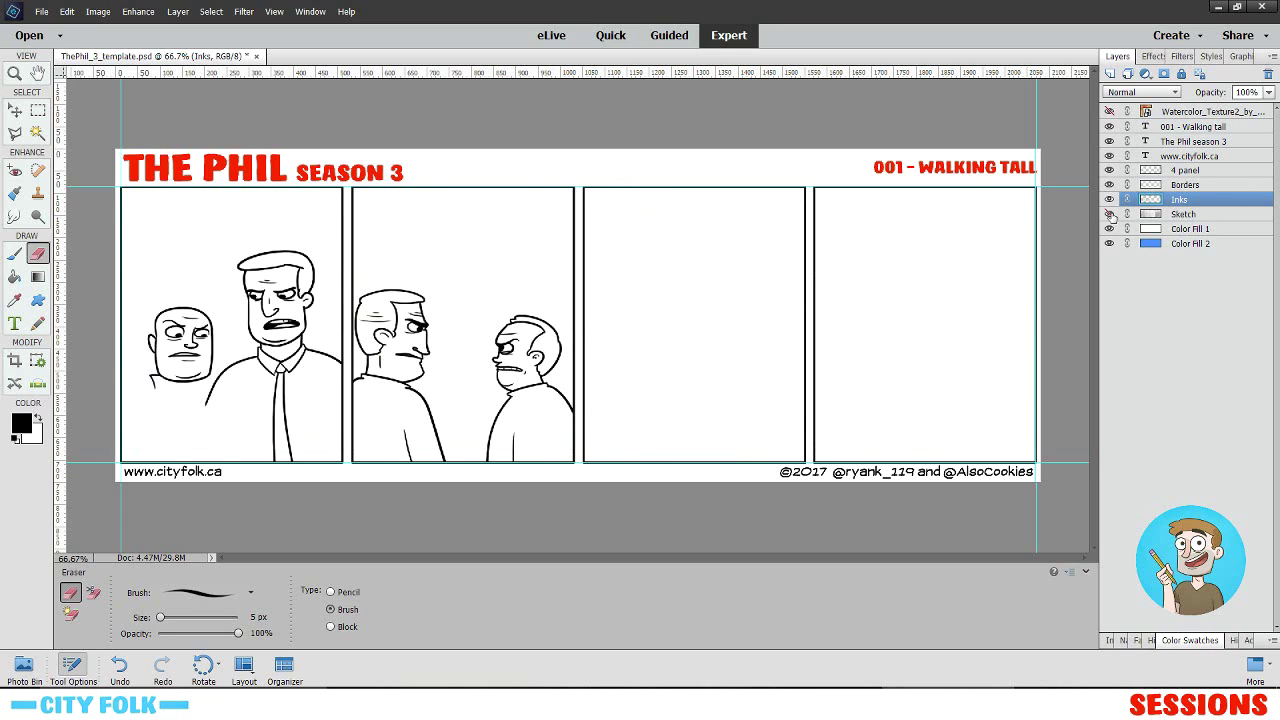
pyautogui.click(1109, 214)
pyautogui.click(1109, 214)
pyautogui.click(1109, 214)
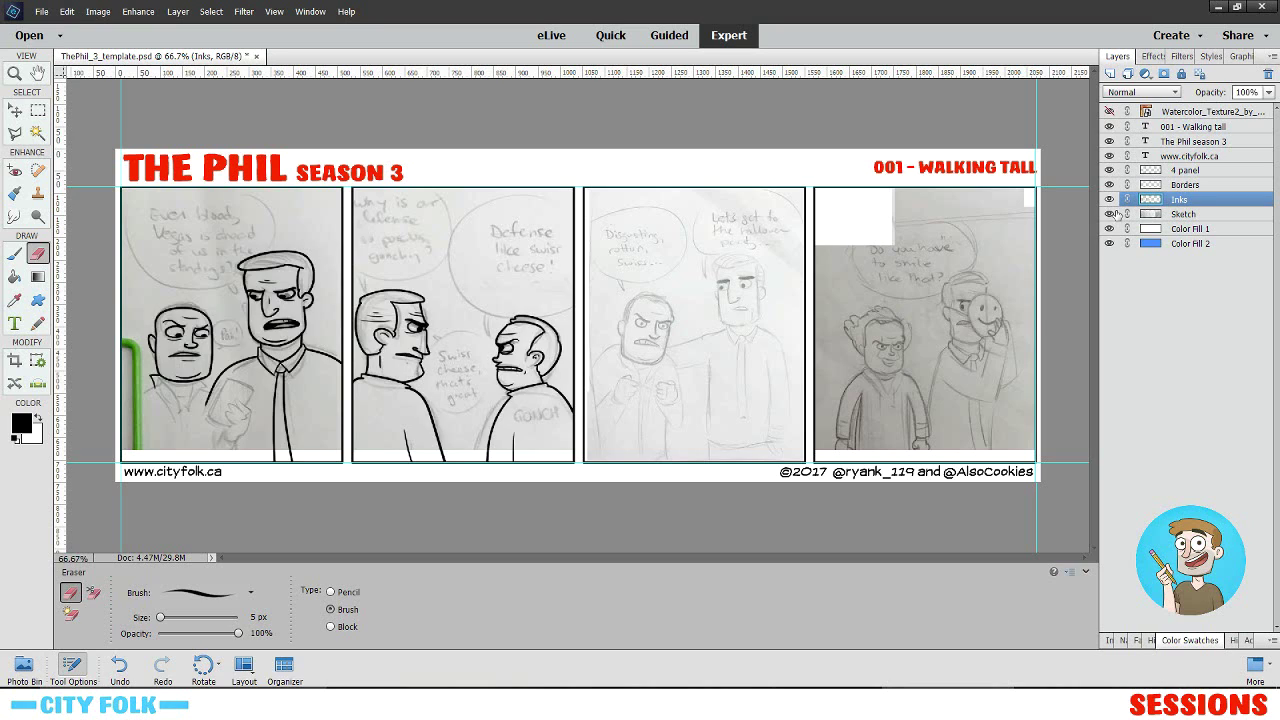
# - Examine the tall man's sketch in the third panel and compare it with the inked characters in the first two panels
pyautogui.click(10, 256)
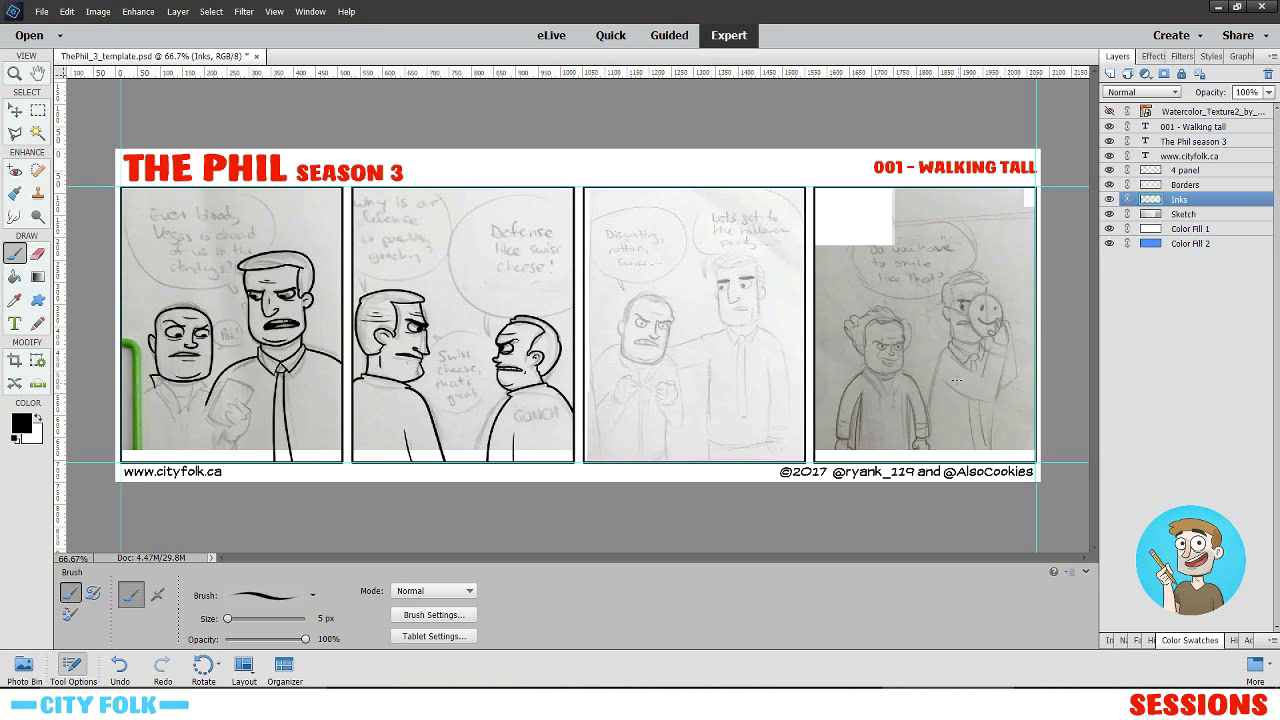
pyautogui.hotkey('ctrl', '=')
pyautogui.hotkey('ctrl', '=')
pyautogui.moveTo(884, 352); pyautogui.dragTo(677, 289)
pyautogui.moveTo(834, 266); pyautogui.dragTo(643, 332)
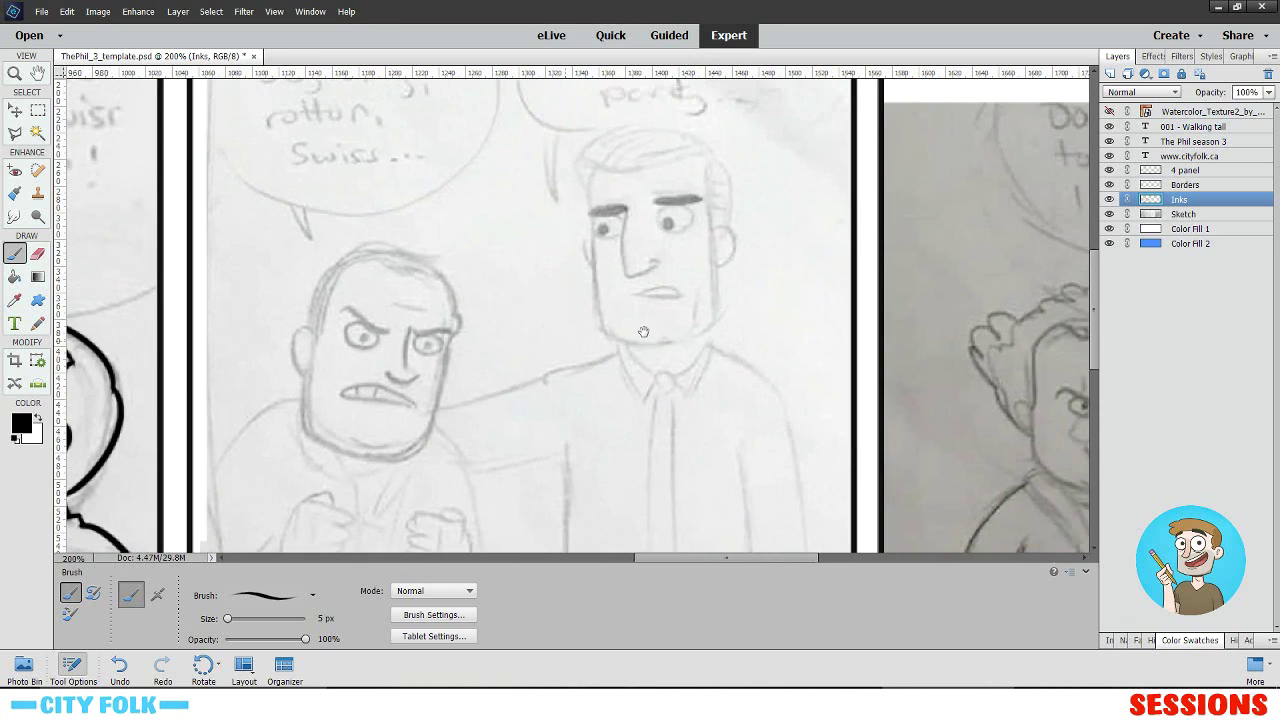
pyautogui.hotkey('ctrl', '=')
pyautogui.hotkey('ctrl', '=')
pyautogui.moveTo(735, 247); pyautogui.dragTo(489, 337)
pyautogui.hotkey('ctrl', '-')
pyautogui.hotkey('ctrl', '-')
pyautogui.hotkey('ctrl', '-')
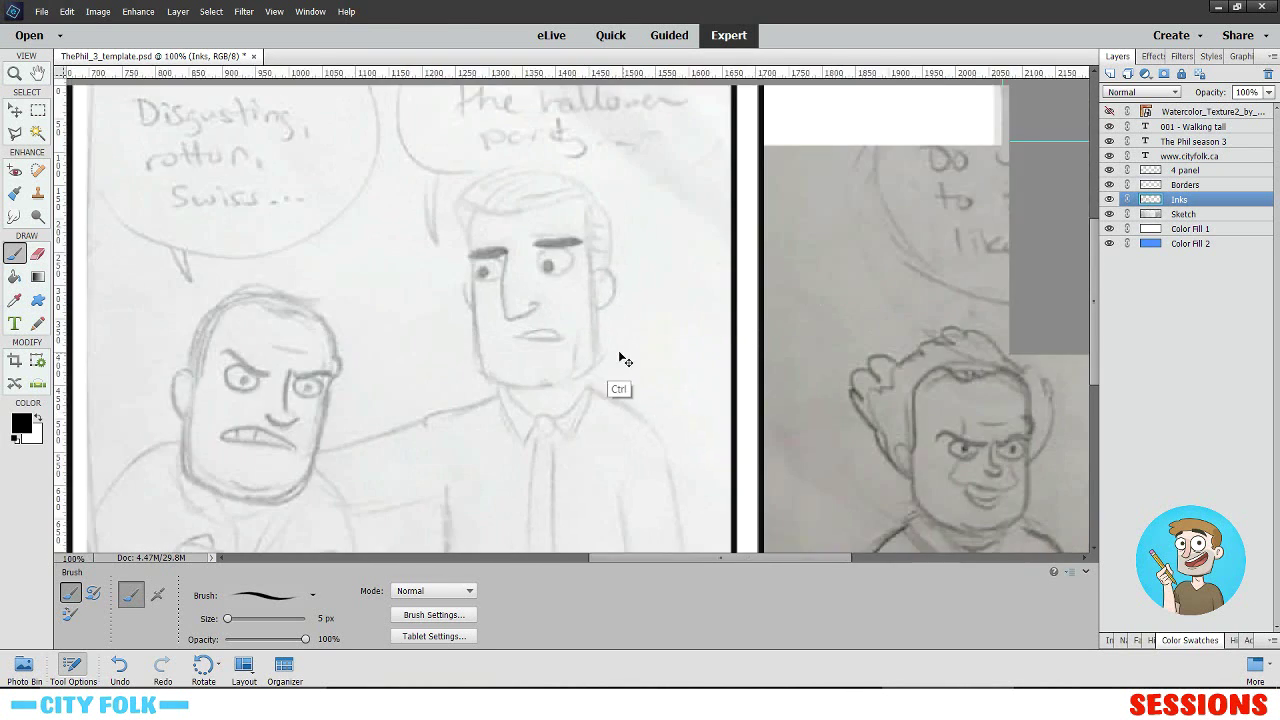
pyautogui.moveTo(440, 376); pyautogui.dragTo(904, 301)
pyautogui.moveTo(619, 329); pyautogui.dragTo(550, 349)
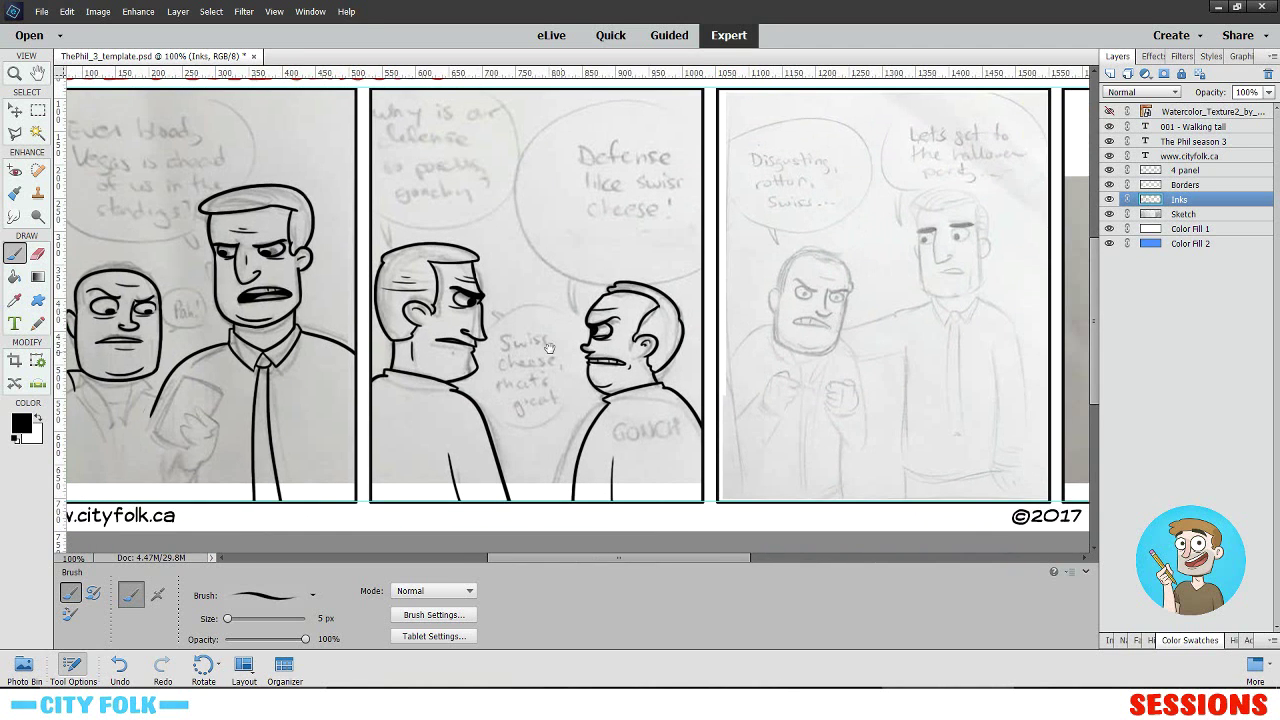
# - Select the tall man's inked head in the first panel with a rectangular marquee and copy it to a new layer
pyautogui.moveTo(490, 317); pyautogui.dragTo(770, 332)
pyautogui.click(38, 112)
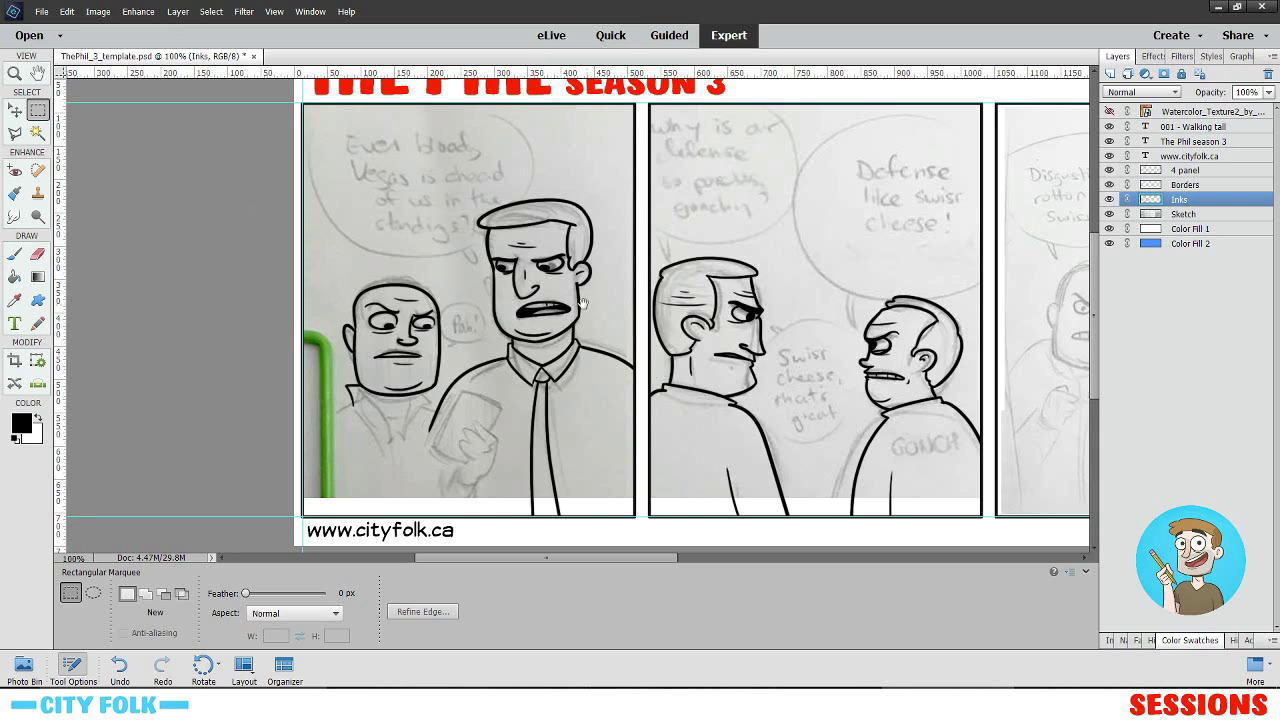
pyautogui.moveTo(515, 307); pyautogui.dragTo(660, 314)
pyautogui.moveTo(922, 300); pyautogui.dragTo(775, 316)
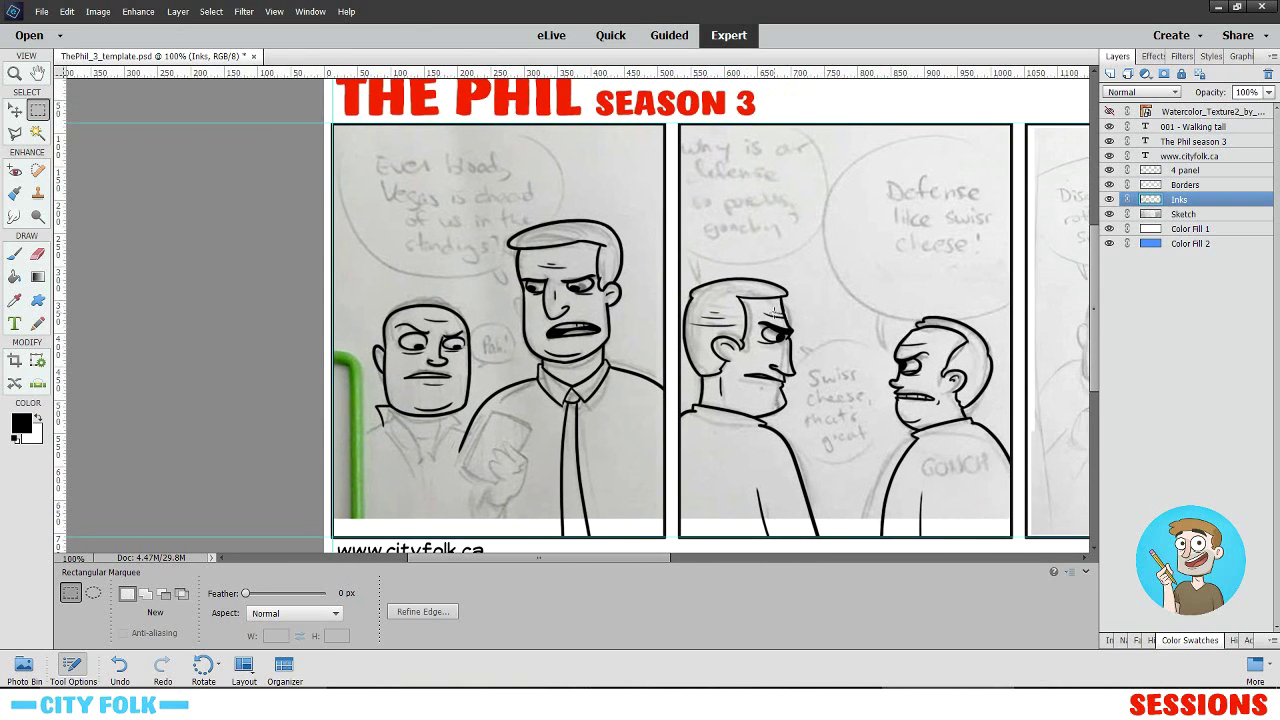
pyautogui.moveTo(499, 214); pyautogui.dragTo(641, 366)
pyautogui.rightClick(641, 366)
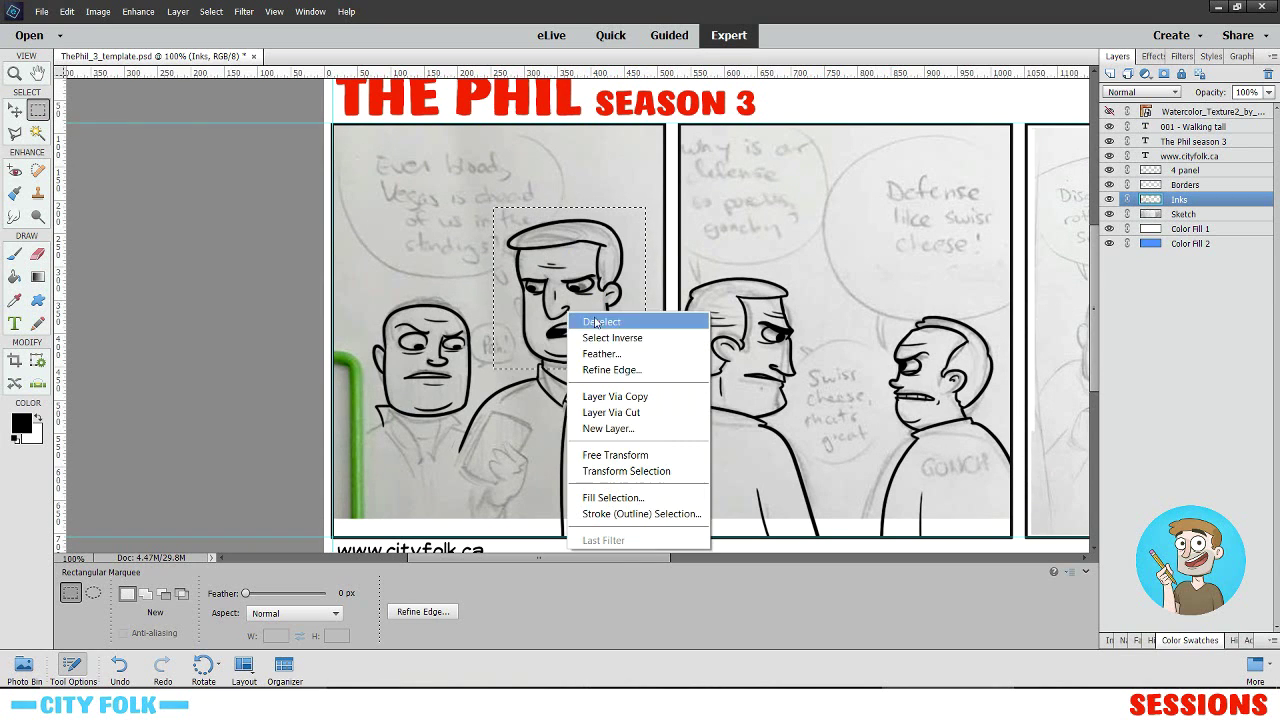
pyautogui.click(654, 413)
# - Move the copied head across to the third panel and place it over the tall man's sketched head
pyautogui.click(15, 111)
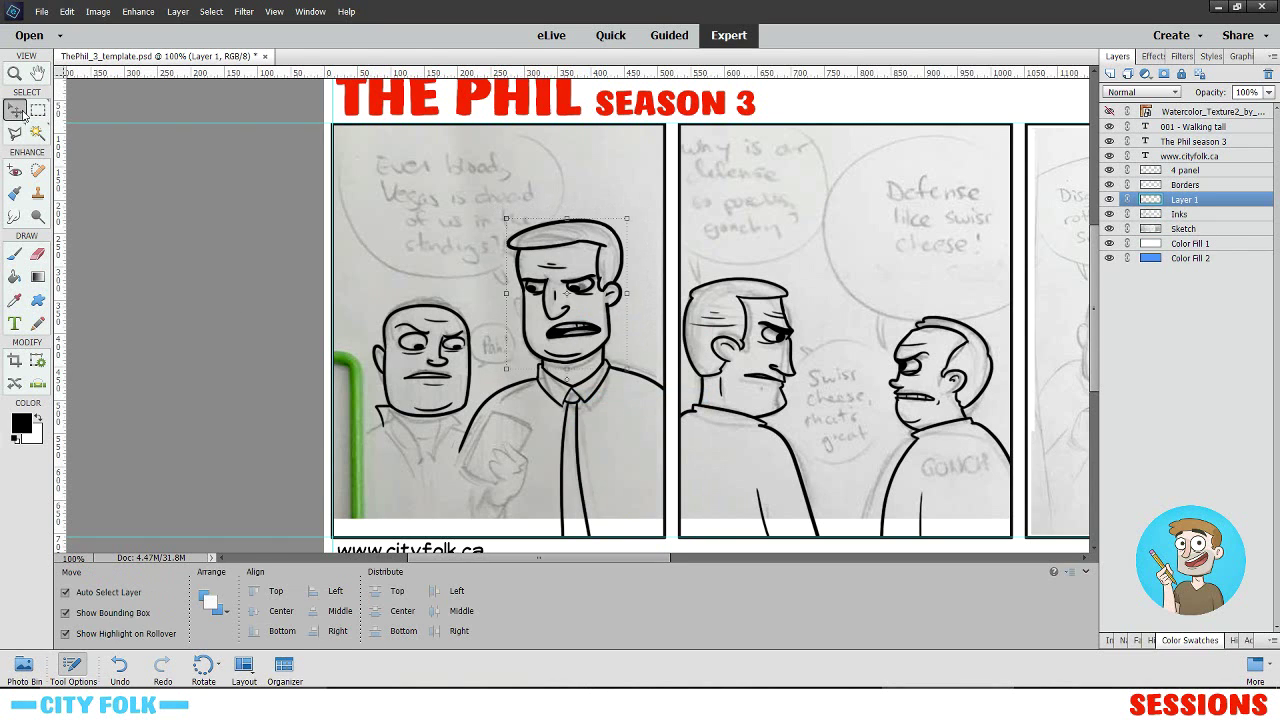
pyautogui.moveTo(598, 334); pyautogui.dragTo(1036, 317)
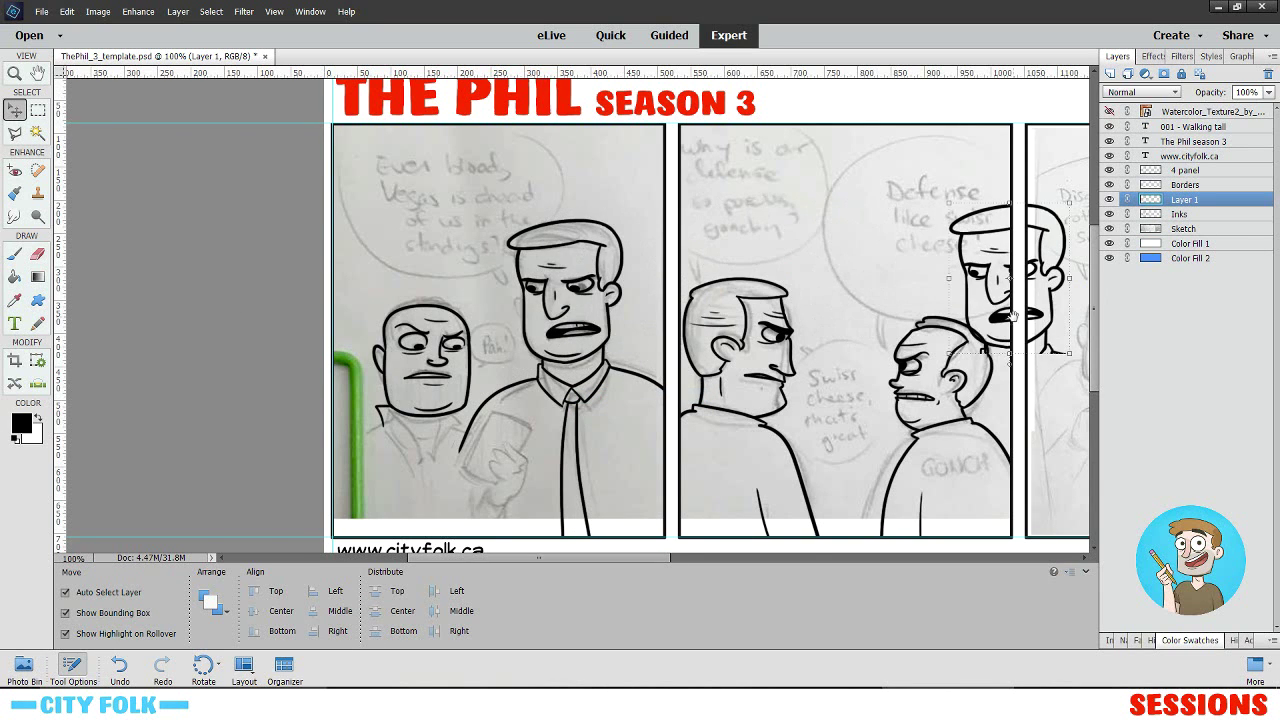
pyautogui.moveTo(1048, 442); pyautogui.dragTo(500, 448)
pyautogui.moveTo(509, 322); pyautogui.dragTo(748, 311)
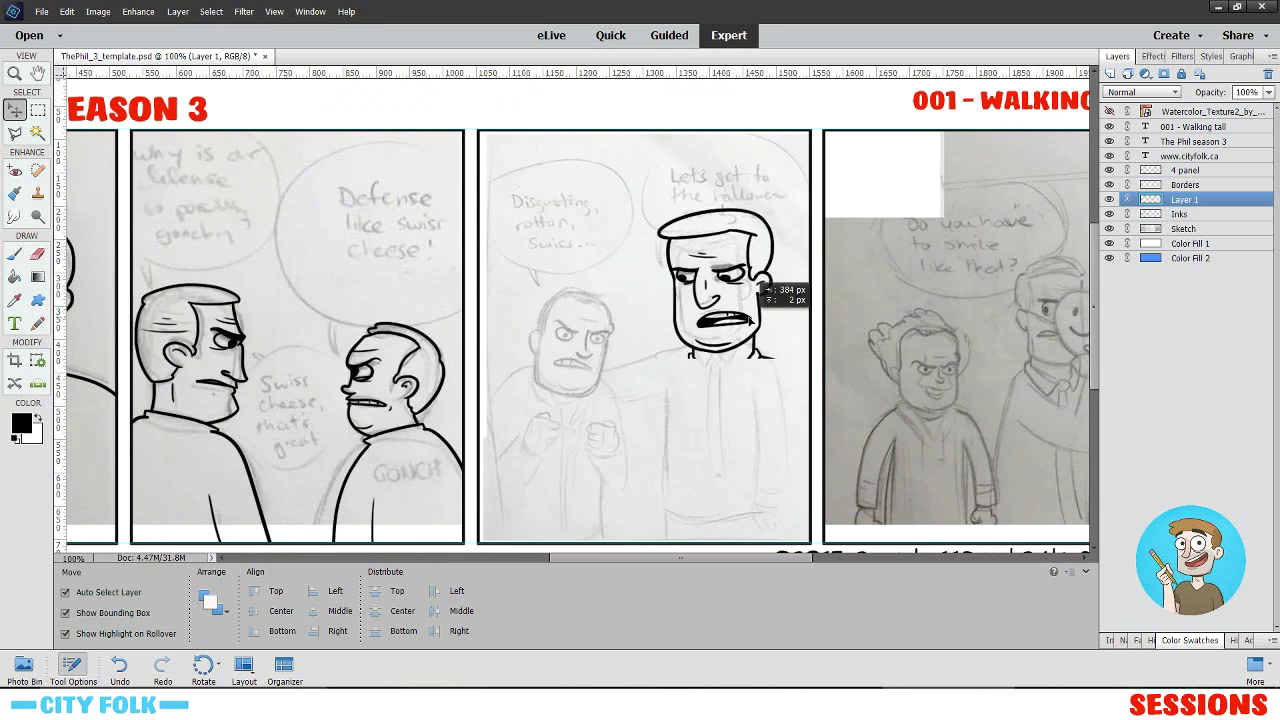
# - Scale the copied head to about 75% with constrained proportions and fit it over the tall man's sketched head in the third panel
pyautogui.moveTo(776, 362)
pyautogui.mouseDown()
pyautogui.moveTo(720, 327)
pyautogui.moveTo(727, 303)
pyautogui.moveTo(712, 304)
pyautogui.moveTo(785, 361)
pyautogui.mouseUp()
pyautogui.moveTo(738, 310); pyautogui.dragTo(706, 291)
pyautogui.moveTo(757, 345); pyautogui.dragTo(735, 302)
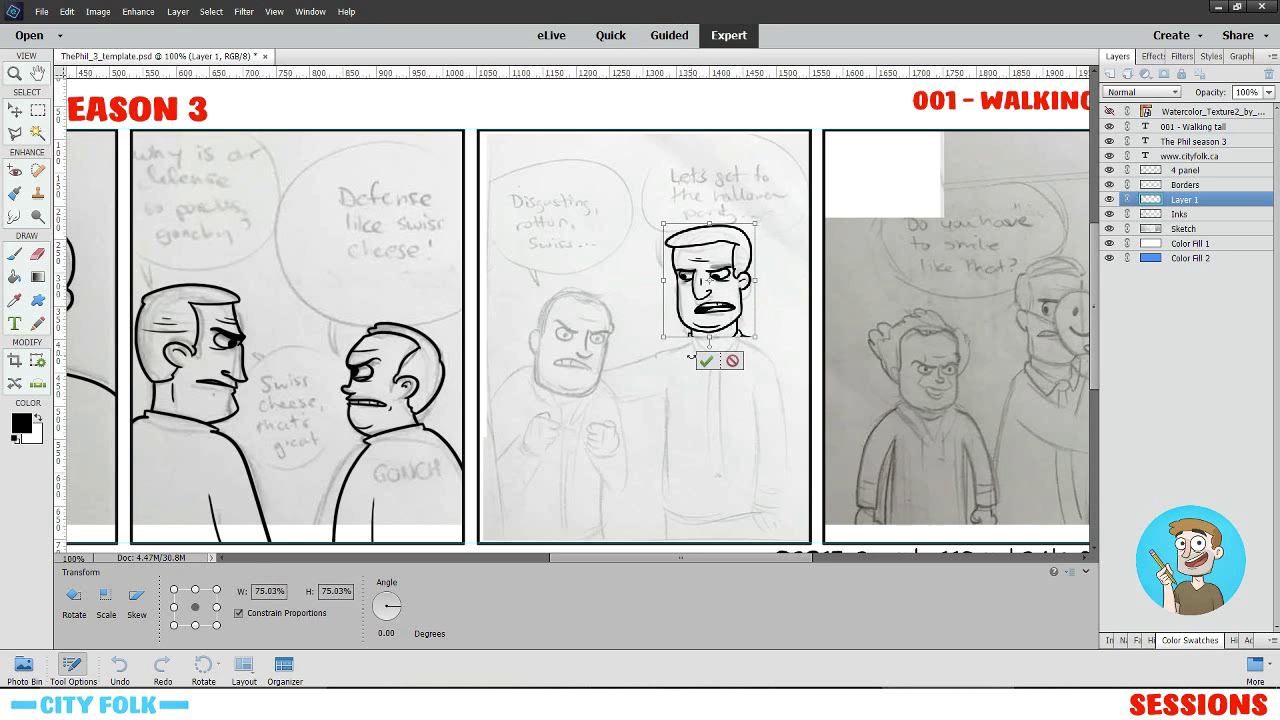
pyautogui.click(703, 360)
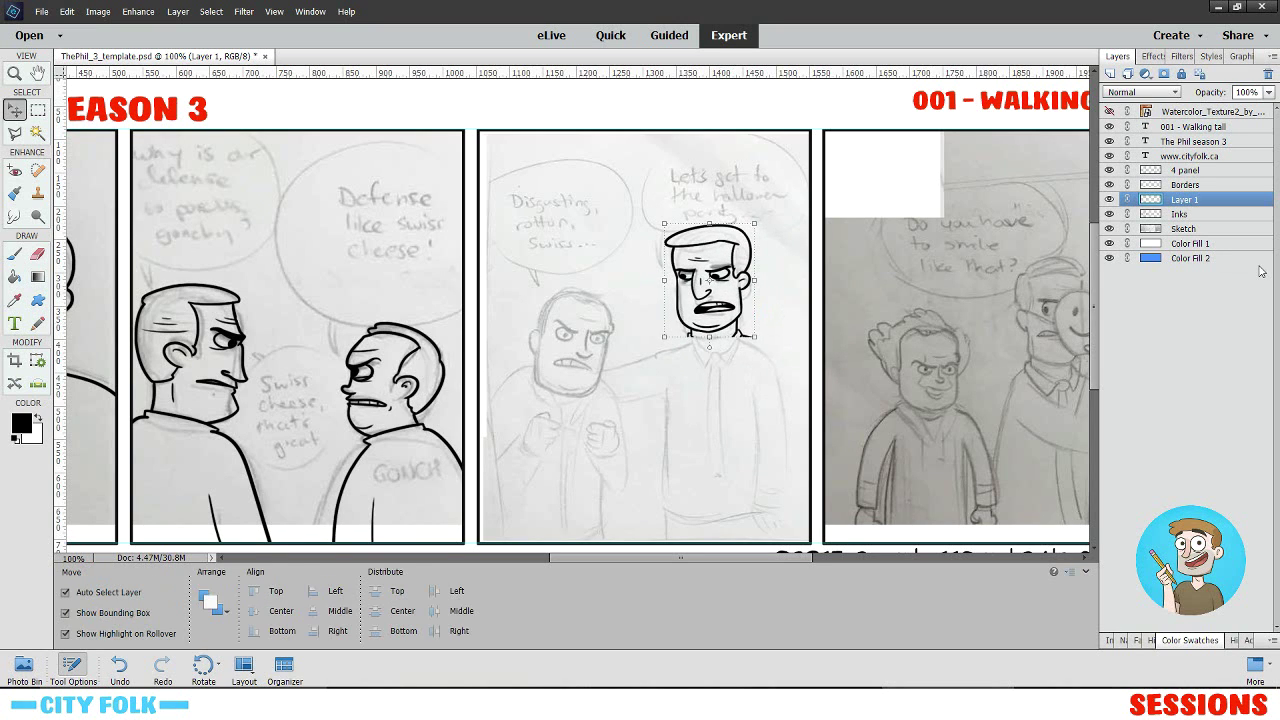
# - Fade the copied head layer to 50% opacity and move it below the Inks layer
pyautogui.click(1268, 92)
pyautogui.moveTo(1262, 110); pyautogui.dragTo(1238, 110)
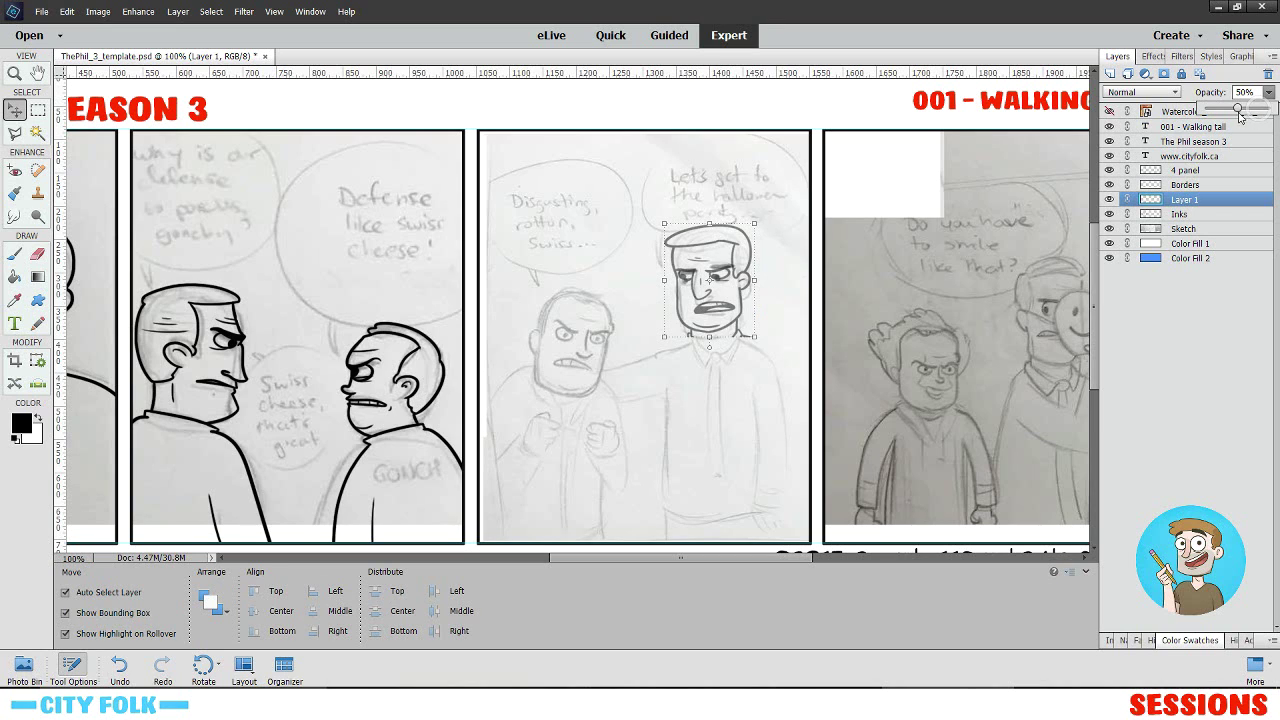
pyautogui.moveTo(1181, 203); pyautogui.dragTo(1180, 216)
# - Hide the Sketch layer and make the Inks layer active for inking with the 5 px brush
pyautogui.click(1108, 228)
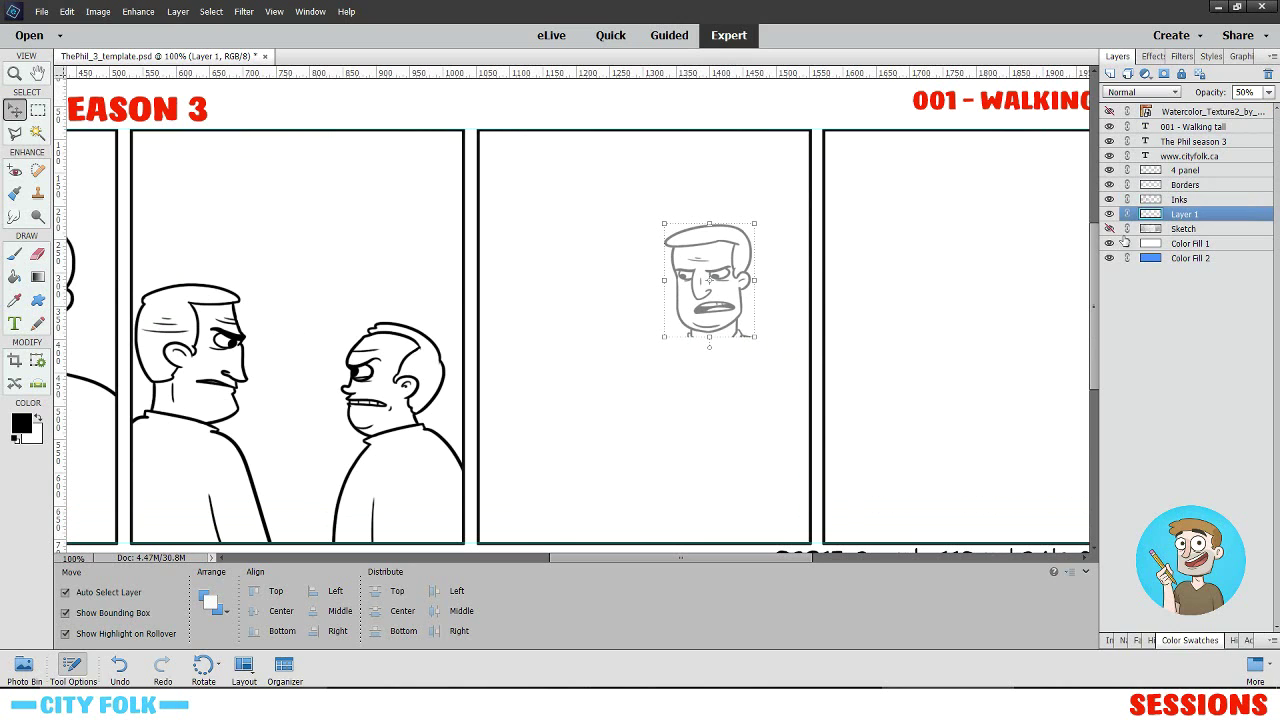
pyautogui.click(1172, 200)
pyautogui.click(14, 253)
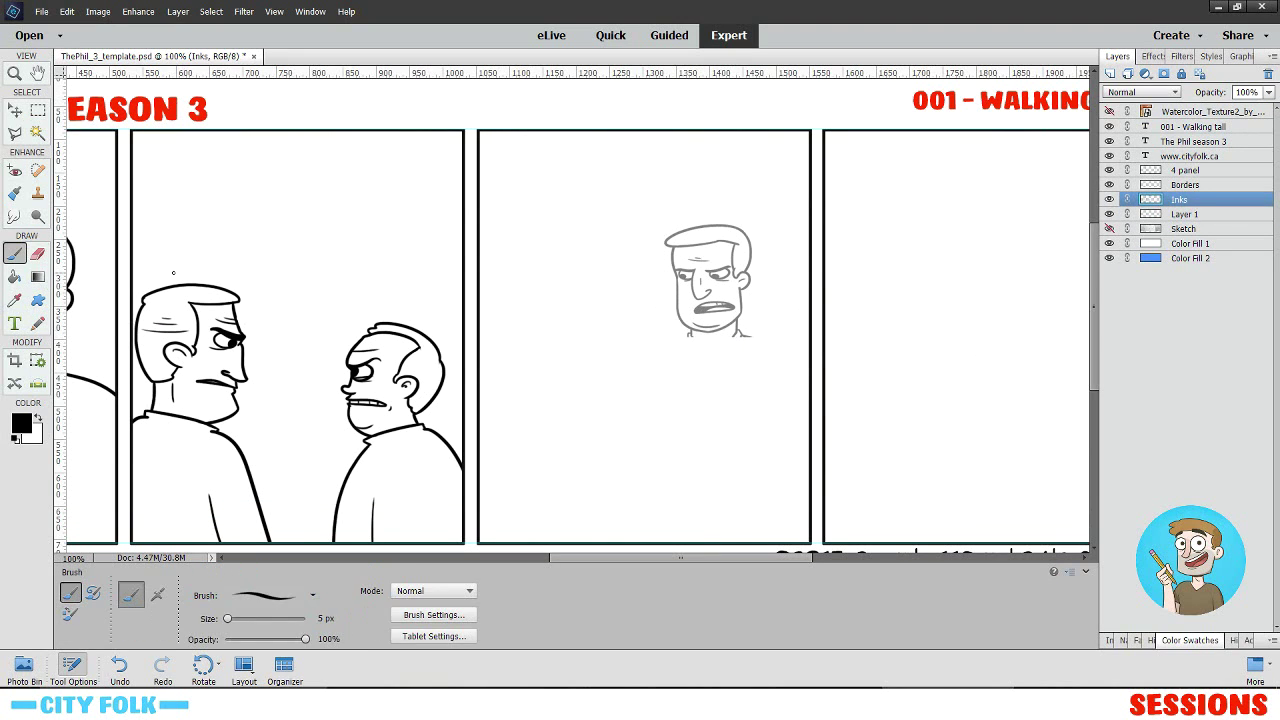
pyautogui.click(1109, 229)
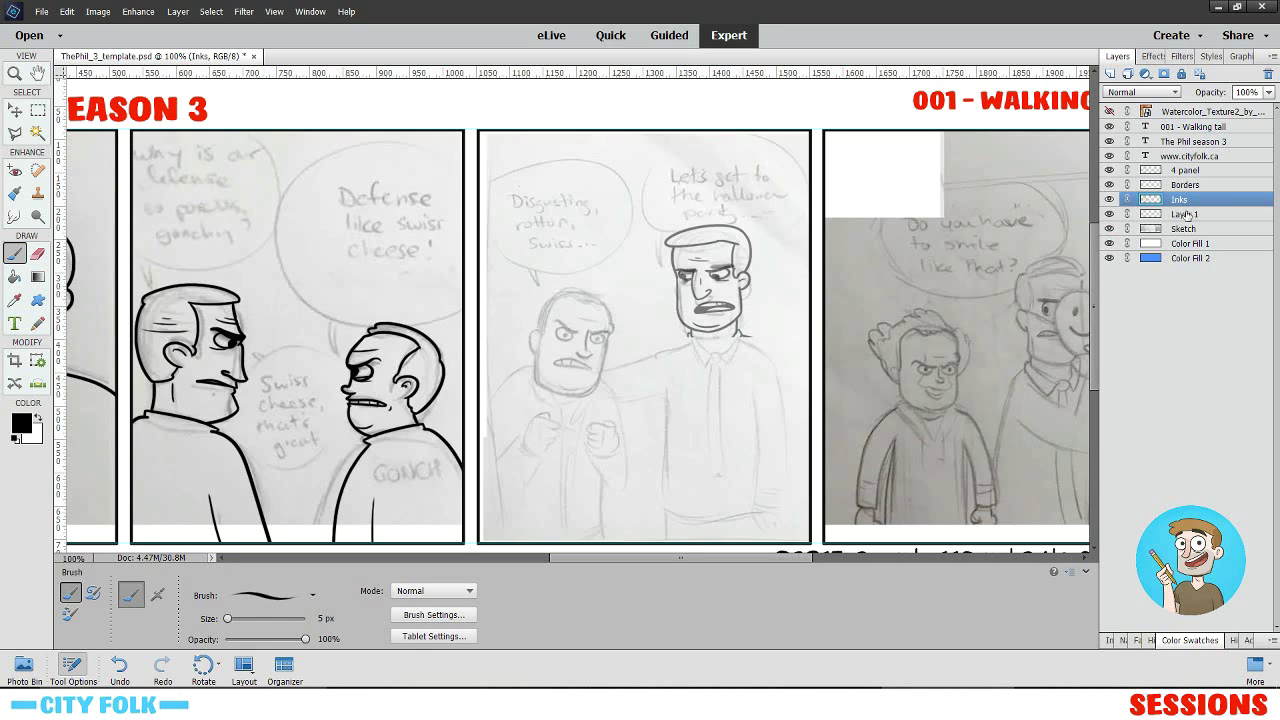
pyautogui.click(1109, 229)
# - Try to ink the forehead and cheek outline over the faded head in the third panel
pyautogui.hotkey('ctrl', '+')
pyautogui.hotkey('ctrl', '+')
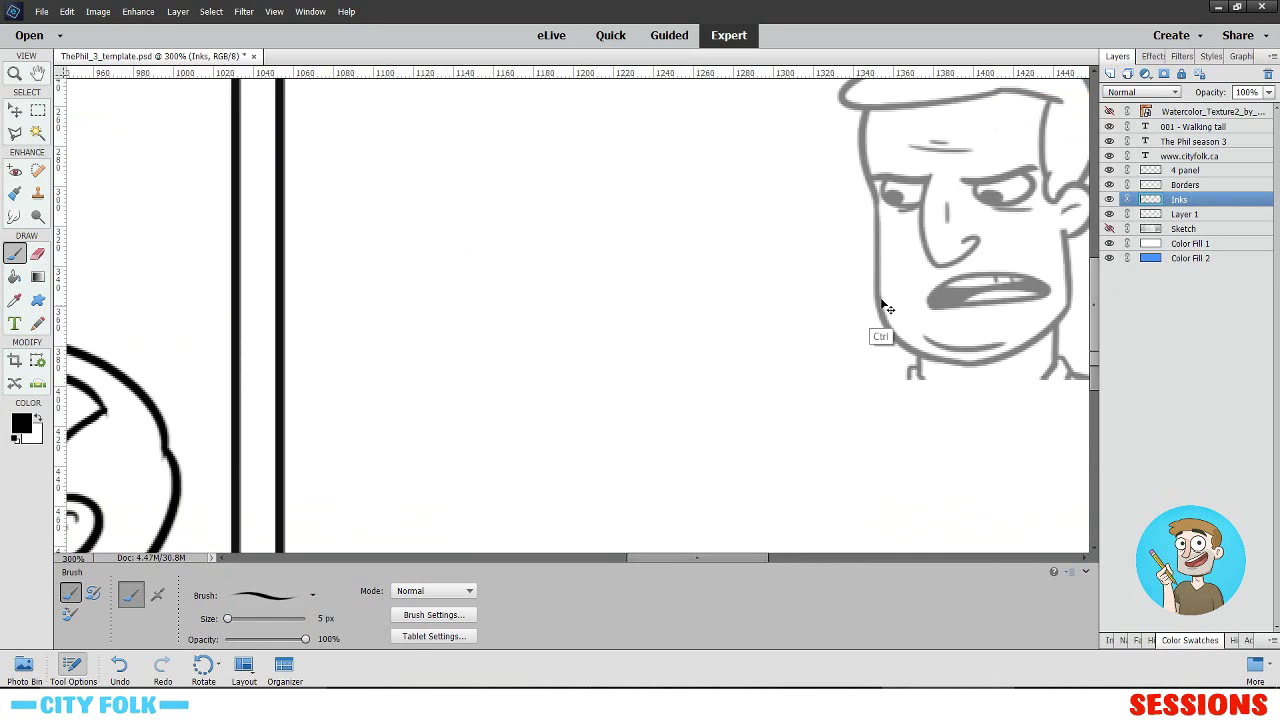
pyautogui.moveTo(1018, 281); pyautogui.dragTo(668, 314)
pyautogui.hotkey('ctrl', '+')
pyautogui.moveTo(473, 228); pyautogui.dragTo(463, 95)
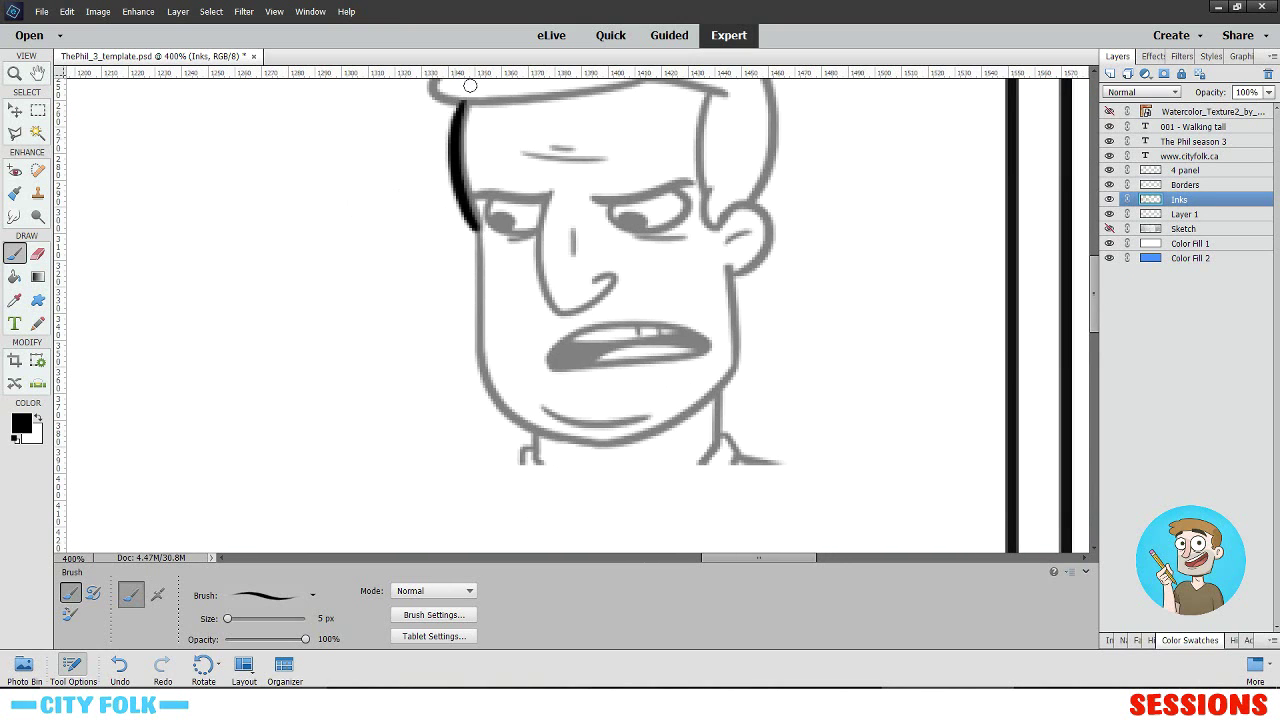
pyautogui.moveTo(476, 232); pyautogui.dragTo(468, 416)
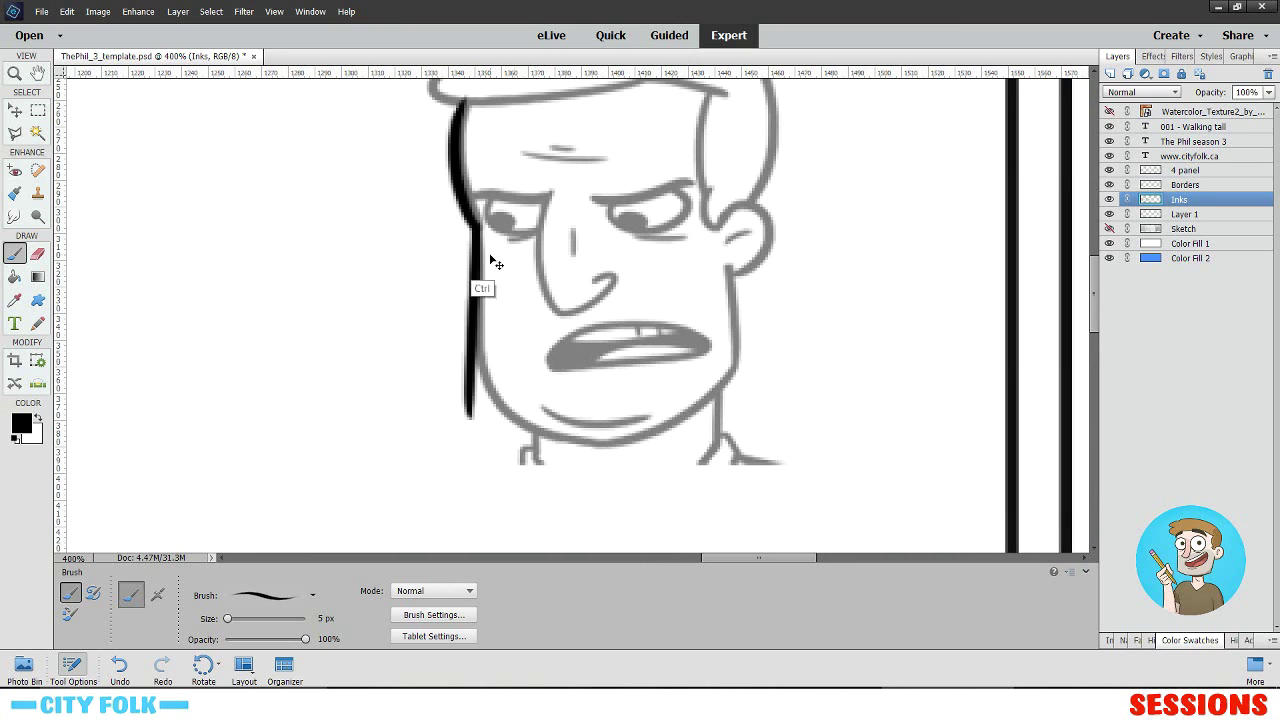
pyautogui.hotkey('ctrl', 'z')
pyautogui.hotkey('ctrl', 'z')
# - Ink the forehead's outer edge on the Inks layer, from the hairline down to the eye
pyautogui.click(1235, 201)
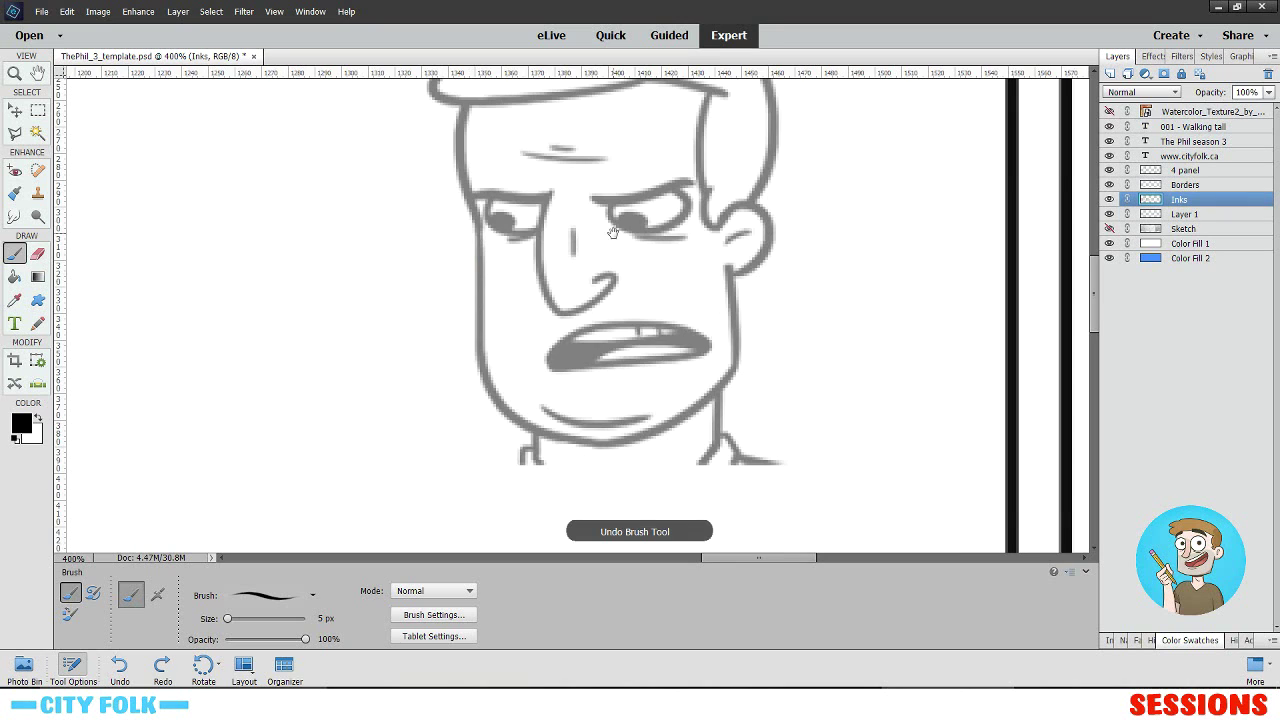
pyautogui.moveTo(612, 234); pyautogui.dragTo(530, 445)
pyautogui.moveTo(486, 346); pyautogui.dragTo(585, 296)
pyautogui.moveTo(667, 361); pyautogui.dragTo(650, 290)
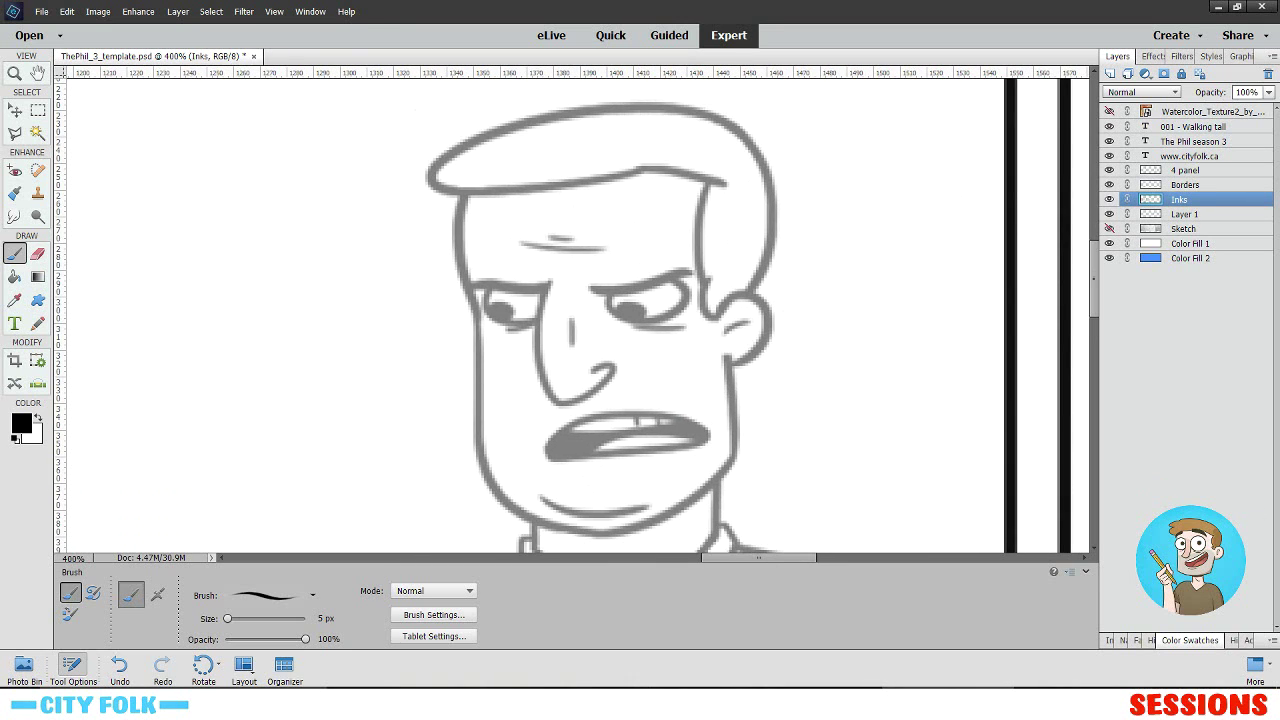
pyautogui.moveTo(673, 335); pyautogui.dragTo(547, 286)
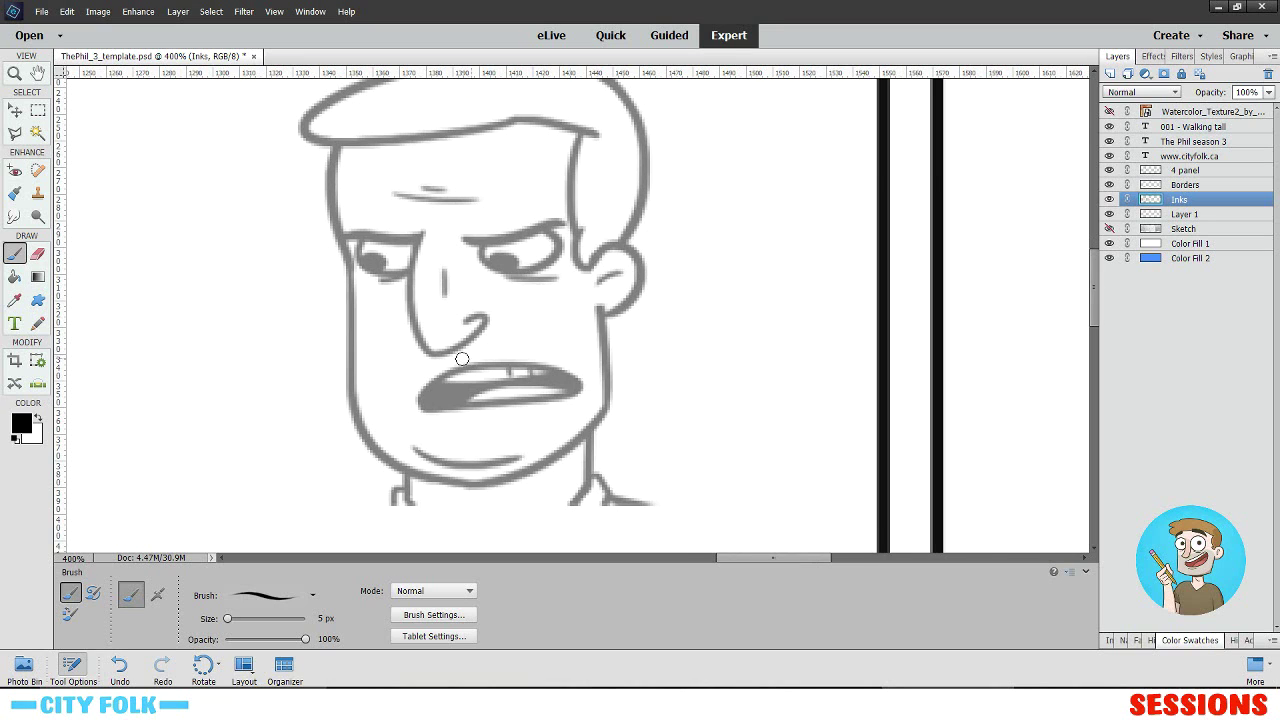
pyautogui.moveTo(348, 272); pyautogui.dragTo(350, 122)
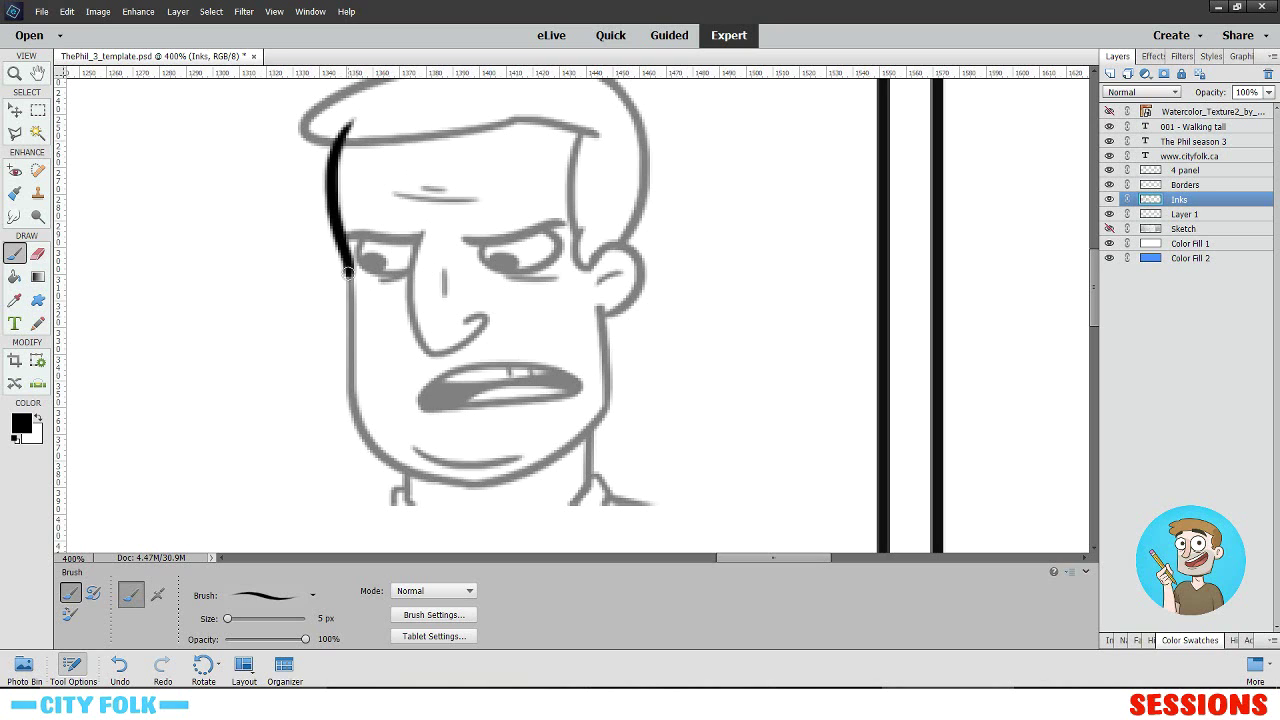
# - Try to ink the cheek line from beside the eye down to the jaw
pyautogui.moveTo(348, 274); pyautogui.dragTo(356, 460)
pyautogui.hotkey('ctrl', 'z')
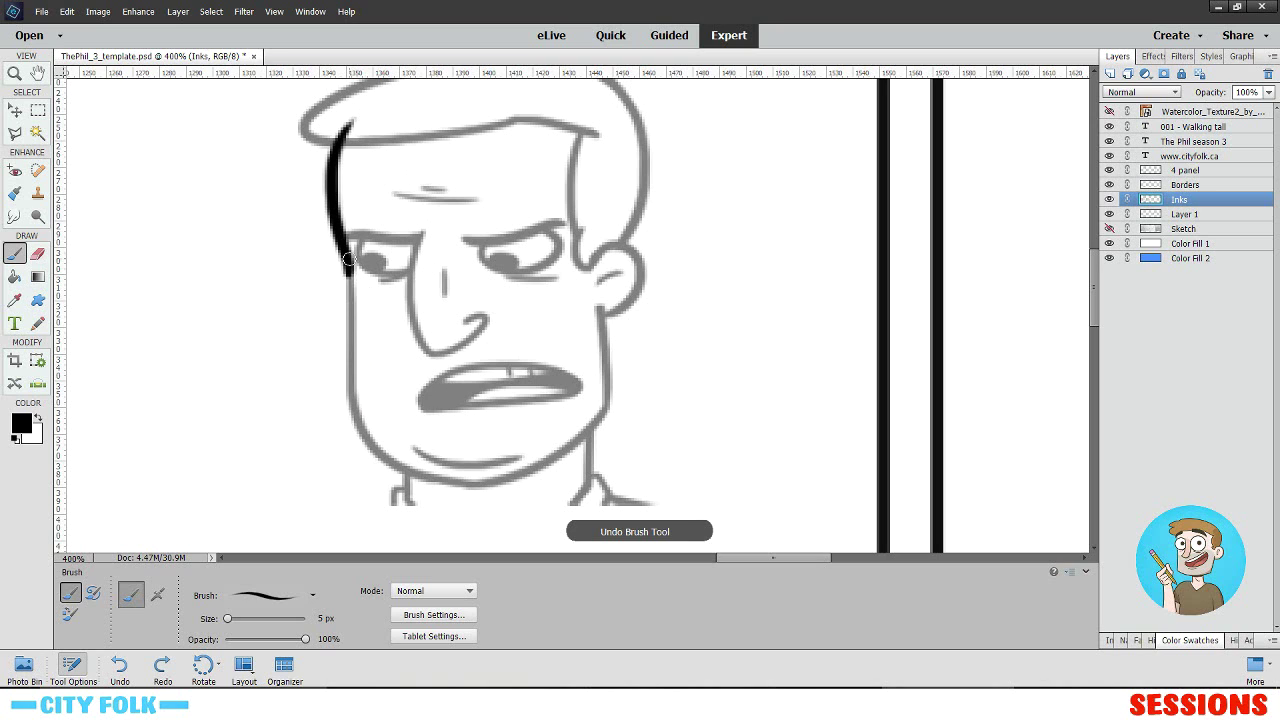
pyautogui.moveTo(348, 274)
pyautogui.mouseDown()
pyautogui.moveTo(350, 430)
pyautogui.moveTo(578, 473)
pyautogui.mouseUp()
pyautogui.hotkey('ctrl', 'z')
pyautogui.hotkey('ctrl', 'z')
pyautogui.moveTo(345, 258); pyautogui.dragTo(376, 436)
pyautogui.hotkey('ctrl', 'z')
pyautogui.moveTo(346, 262)
pyautogui.mouseDown()
pyautogui.moveTo(350, 384)
pyautogui.moveTo(372, 436)
pyautogui.mouseUp()
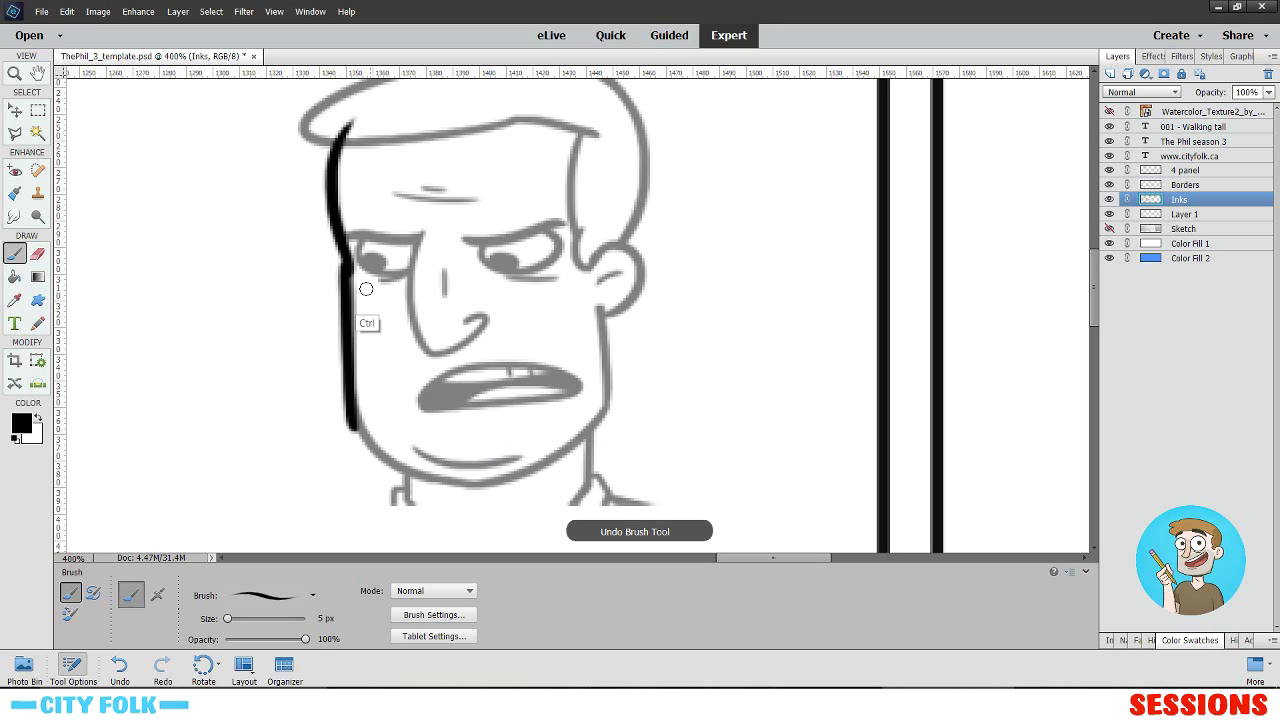
pyautogui.hotkey('ctrl', 'z')
pyautogui.moveTo(347, 265); pyautogui.dragTo(344, 413)
pyautogui.hotkey('ctrl', 'z')
pyautogui.moveTo(346, 262)
pyautogui.mouseDown()
pyautogui.moveTo(350, 388)
pyautogui.moveTo(497, 437)
pyautogui.mouseUp()
pyautogui.hotkey('ctrl', 'z')
pyautogui.moveTo(352, 270); pyautogui.dragTo(362, 398)
pyautogui.hotkey('ctrl', 'z')
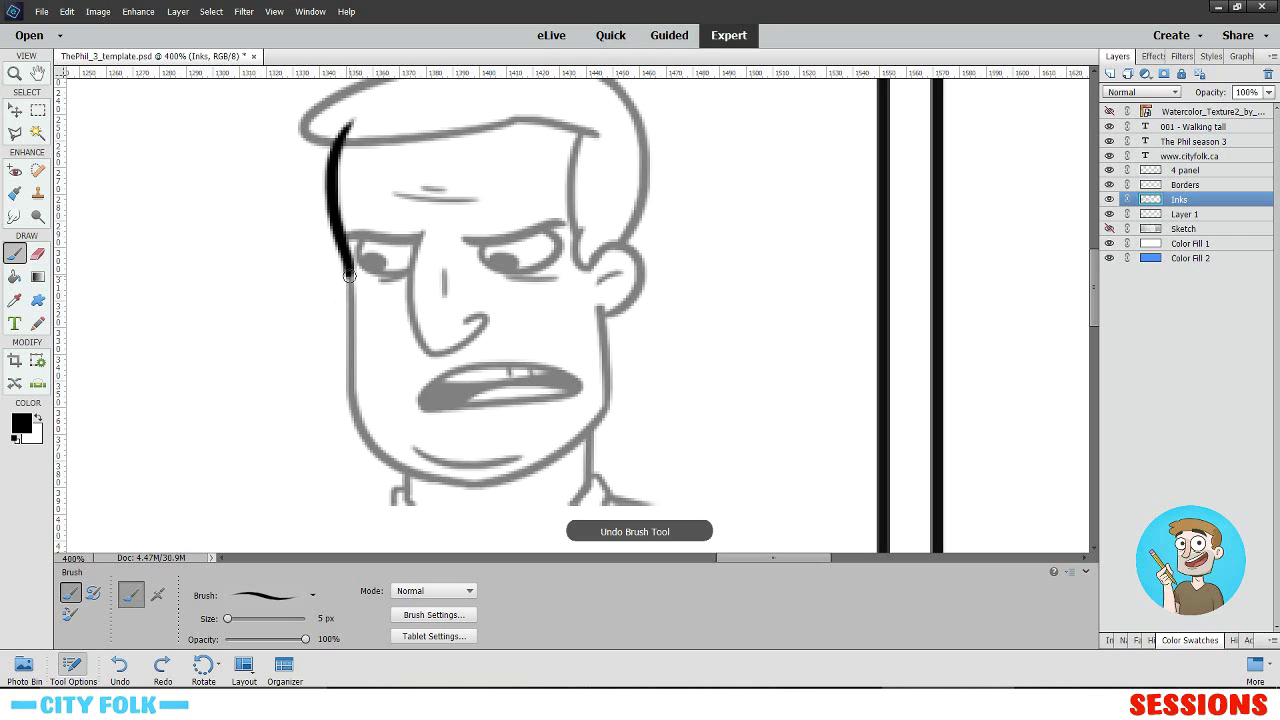
# - Ink the cheek and jawline from beside the eye, around the chin and up to the opposite jaw corner
pyautogui.moveTo(347, 265); pyautogui.dragTo(365, 460)
pyautogui.hotkey('ctrl', 'z')
pyautogui.moveTo(347, 265)
pyautogui.mouseDown()
pyautogui.moveTo(374, 400)
pyautogui.moveTo(518, 482)
pyautogui.moveTo(595, 455)
pyautogui.mouseUp()
pyautogui.hotkey('ctrl', 'z')
pyautogui.hotkey('ctrl', 'y')
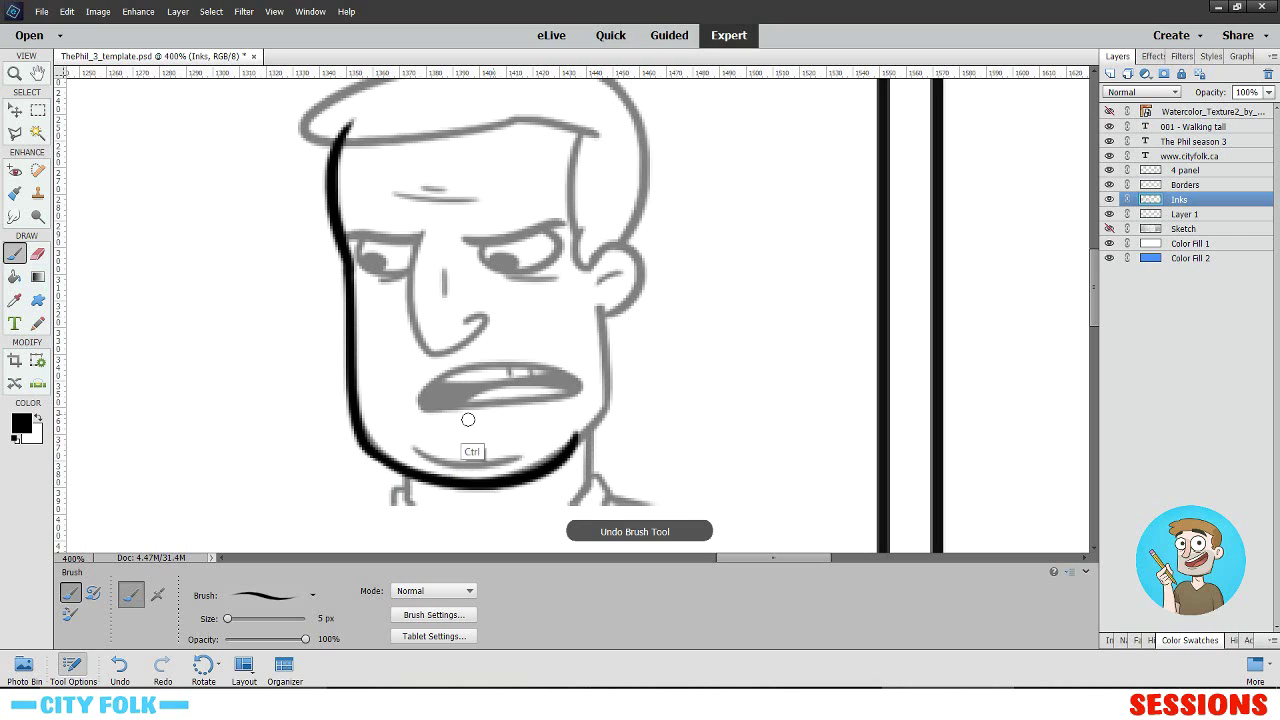
pyautogui.hotkey('ctrl', 'z')
pyautogui.moveTo(352, 412); pyautogui.dragTo(606, 408)
# - Ink the face edge from below the ear to the jaw corner, and try an ear outline before undoing it
pyautogui.moveTo(598, 310); pyautogui.dragTo(605, 415)
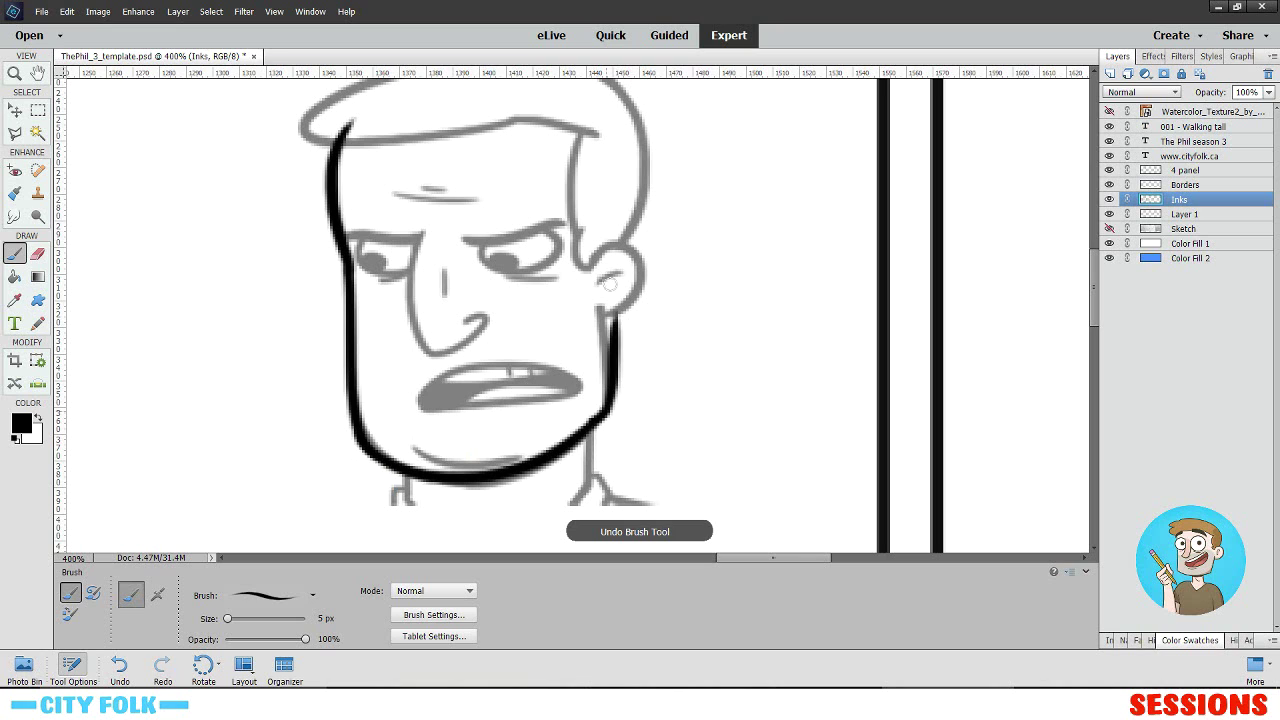
pyautogui.hotkey('ctrl', 'z')
pyautogui.moveTo(597, 310)
pyautogui.mouseDown()
pyautogui.moveTo(604, 418)
pyautogui.moveTo(609, 409)
pyautogui.mouseUp()
pyautogui.hotkey('ctrl', 'z')
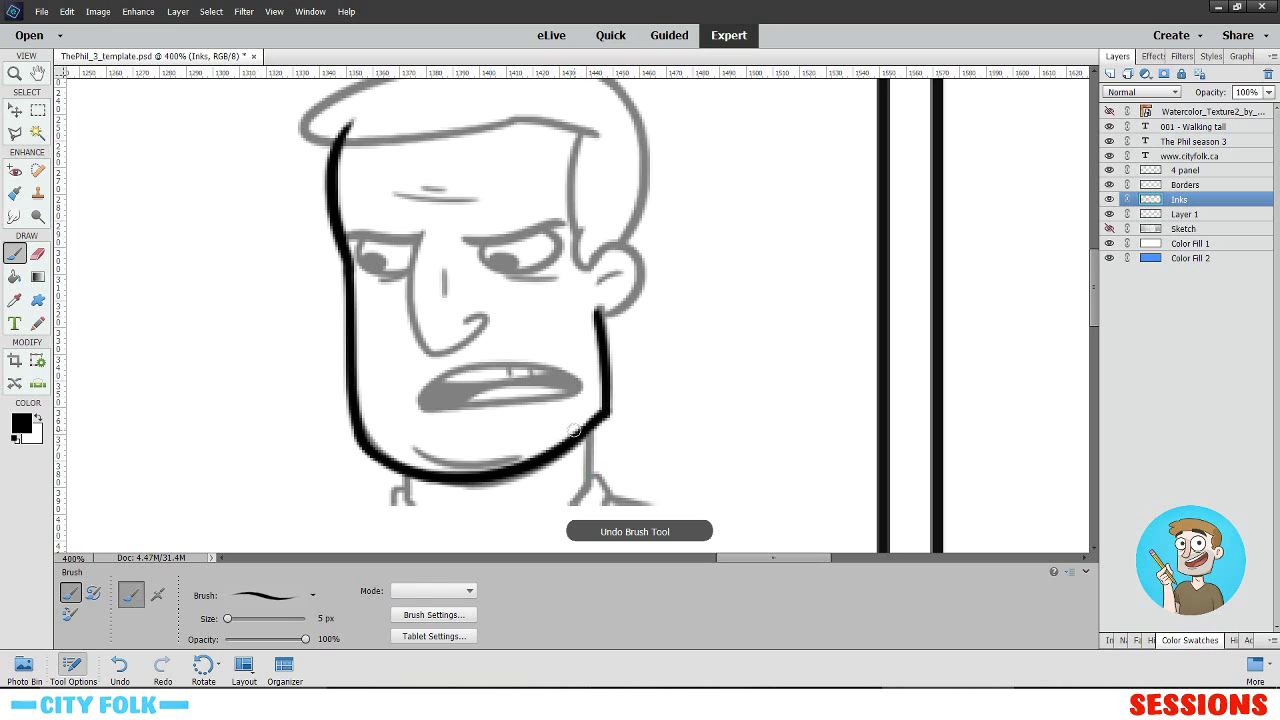
pyautogui.moveTo(598, 314)
pyautogui.mouseDown()
pyautogui.moveTo(634, 262)
pyautogui.moveTo(592, 258)
pyautogui.mouseUp()
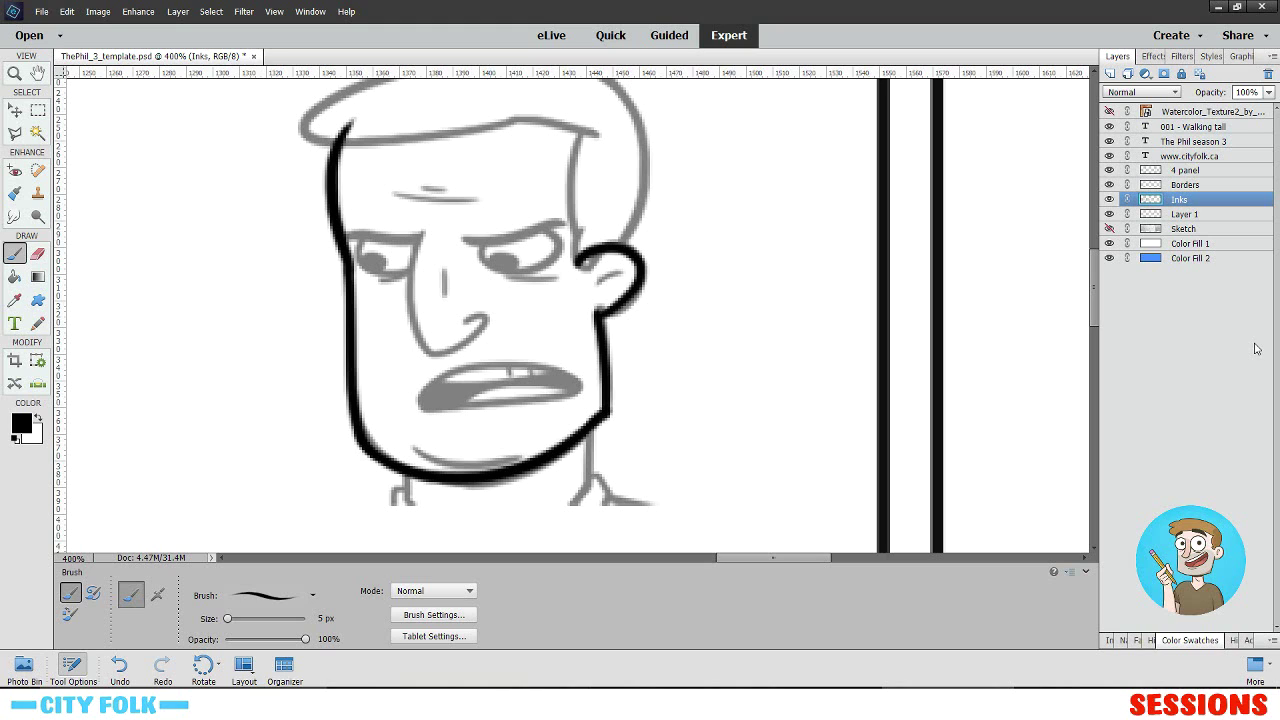
pyautogui.hotkey('ctrl', 'z')
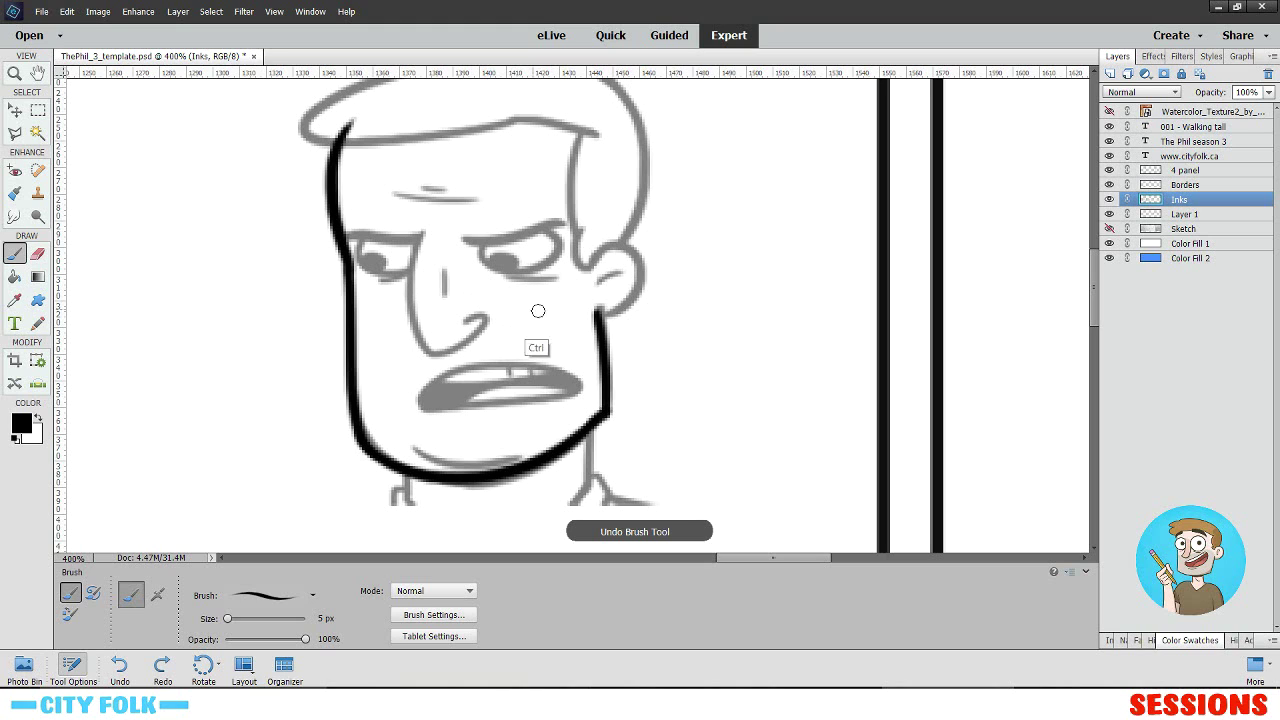
# - Ink the hair's fringe line and carry it around the front tip and over the top of the head
pyautogui.hotkey('ctrl', '=')
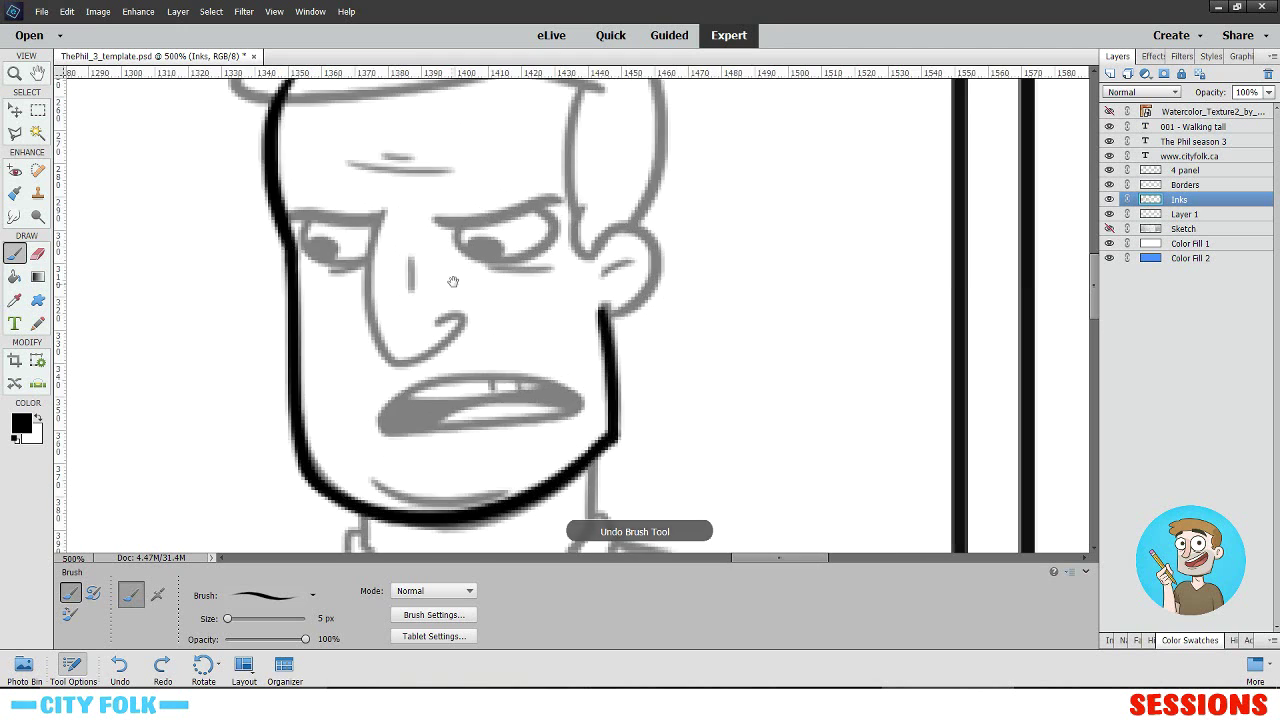
pyautogui.moveTo(453, 281); pyautogui.dragTo(546, 392)
pyautogui.hotkey('ctrl', '=')
pyautogui.hotkey('ctrl', '=')
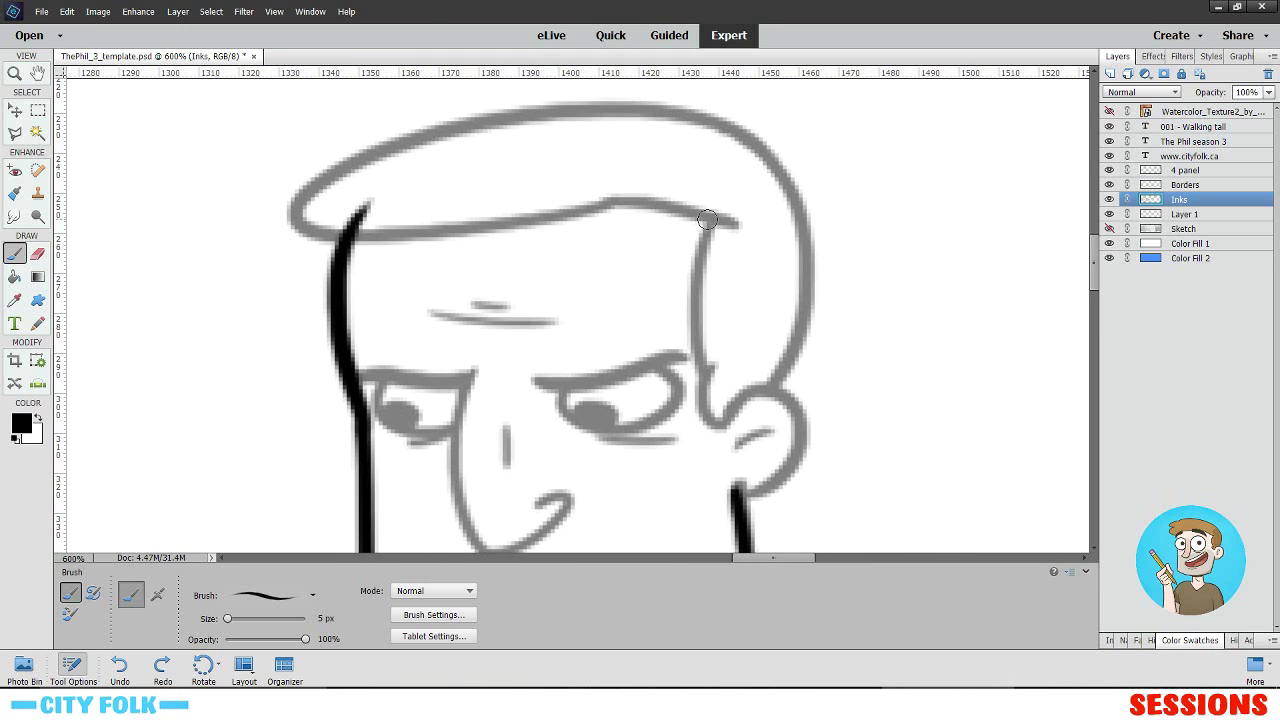
pyautogui.moveTo(740, 221)
pyautogui.mouseDown()
pyautogui.moveTo(415, 228)
pyautogui.moveTo(258, 197)
pyautogui.mouseUp()
pyautogui.hotkey('ctrl', 'z')
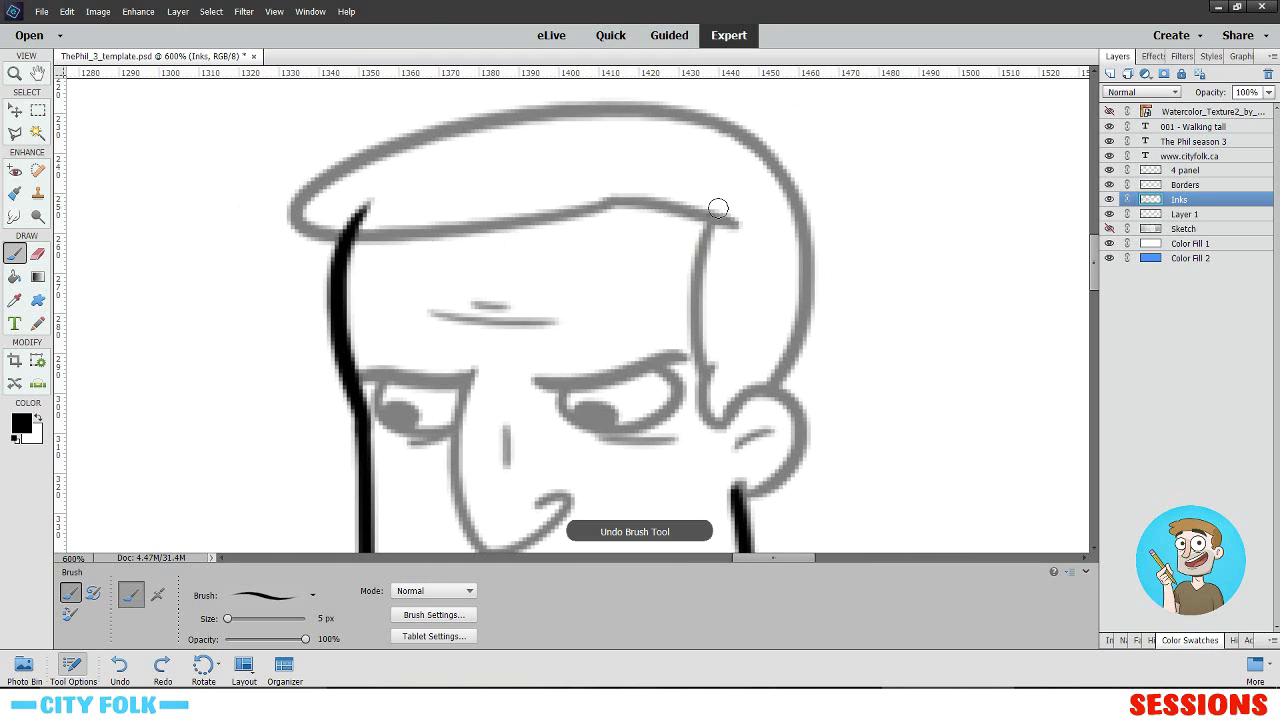
pyautogui.moveTo(740, 222)
pyautogui.mouseDown()
pyautogui.moveTo(598, 210)
pyautogui.moveTo(762, 134)
pyautogui.mouseUp()
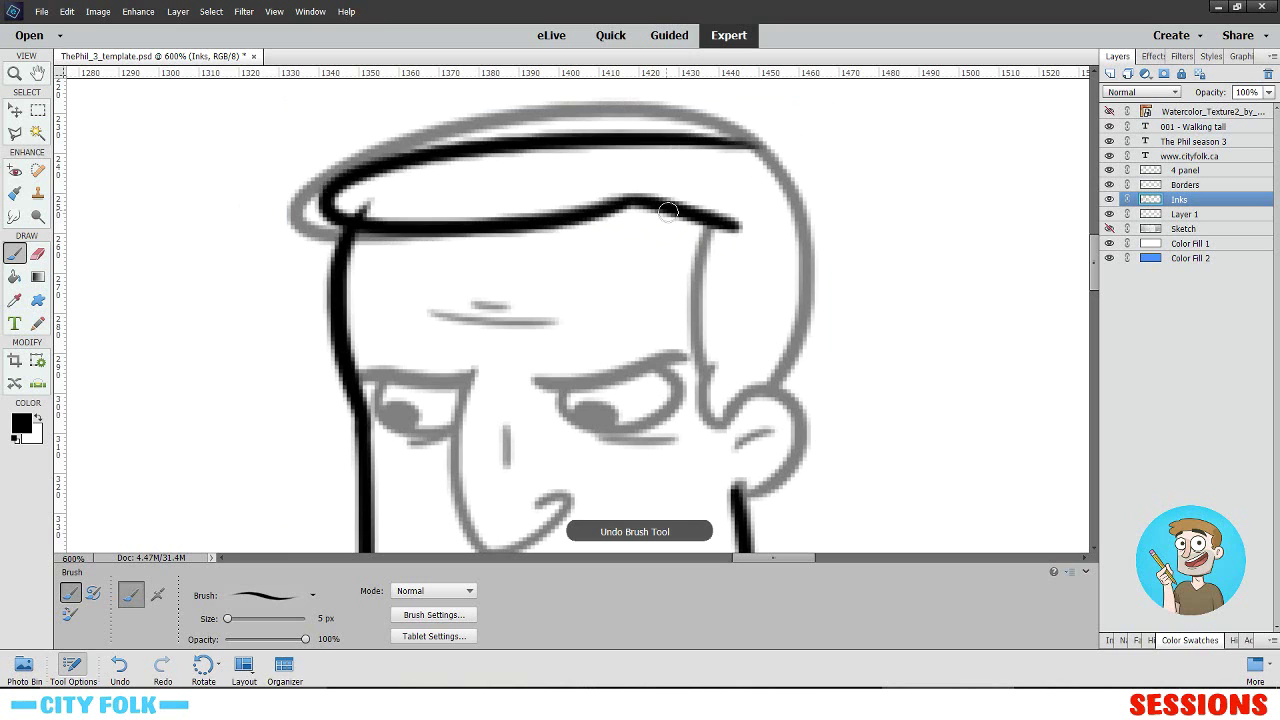
pyautogui.hotkey('ctrl', 'z')
pyautogui.moveTo(636, 204); pyautogui.dragTo(762, 134)
pyautogui.hotkey('ctrl', 'z')
pyautogui.moveTo(636, 201)
pyautogui.mouseDown()
pyautogui.moveTo(452, 226)
pyautogui.moveTo(755, 129)
pyautogui.moveTo(722, 408)
pyautogui.mouseUp()
pyautogui.hotkey('ctrl', 'z')
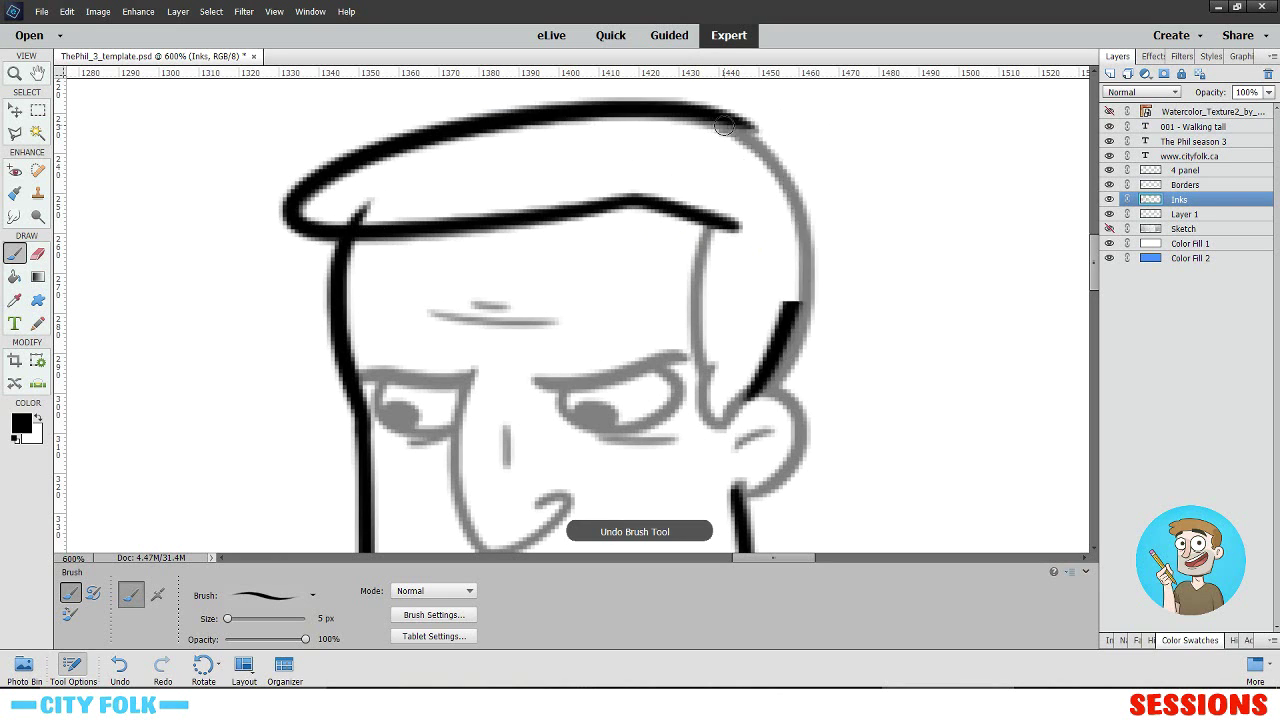
# - Ink the back of the head as a curve from the top of the hair down to the ear
pyautogui.moveTo(726, 117); pyautogui.dragTo(722, 411)
pyautogui.hotkey('ctrl', 'z')
pyautogui.hotkey('ctrl', 'z')
pyautogui.moveTo(755, 125); pyautogui.dragTo(740, 410)
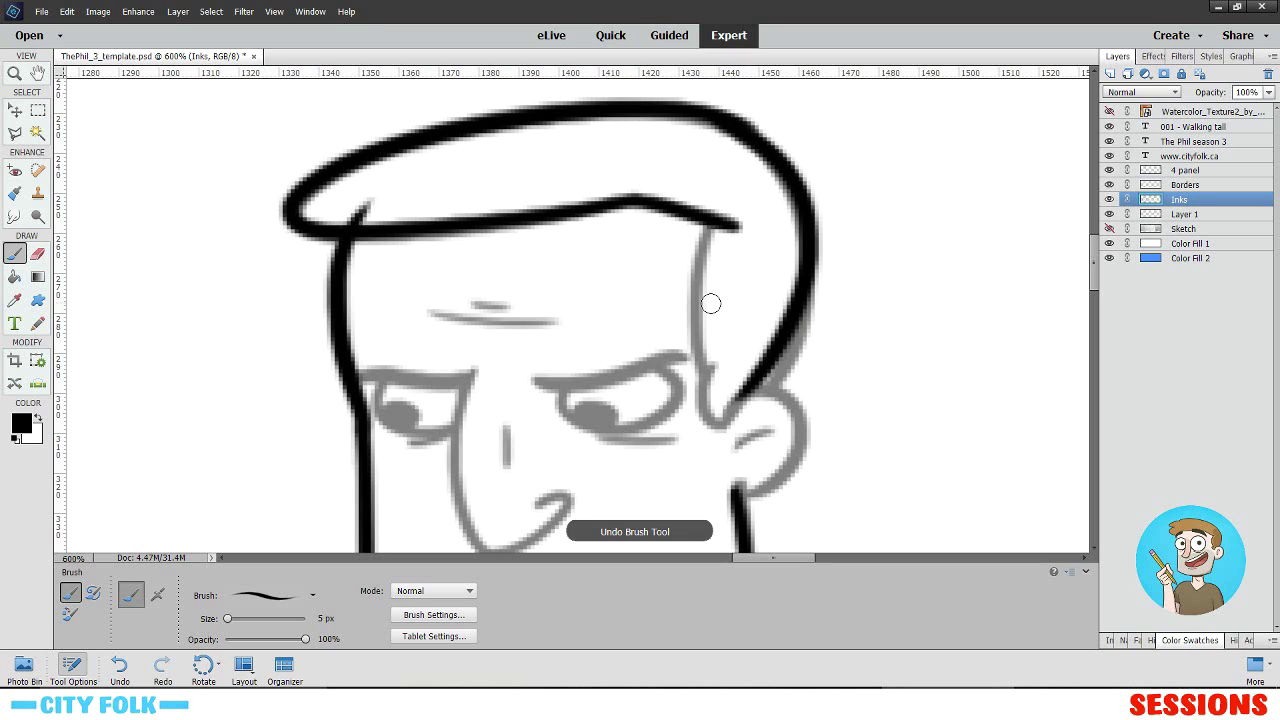
pyautogui.hotkey('ctrl', 'z')
pyautogui.moveTo(755, 125); pyautogui.dragTo(742, 412)
# - Ink the ear outline and the sideburn line running from the fringe down to the ear
pyautogui.moveTo(745, 339); pyautogui.dragTo(625, 179)
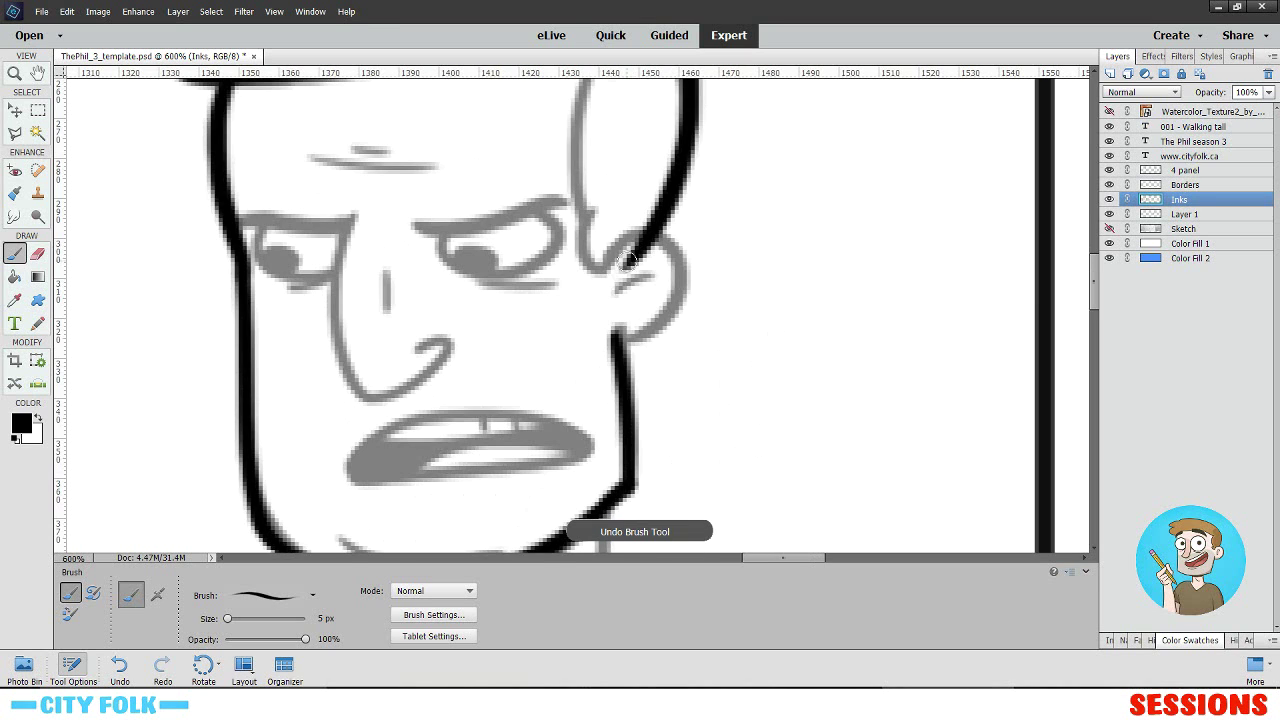
pyautogui.moveTo(599, 272); pyautogui.dragTo(611, 341)
pyautogui.moveTo(529, 206); pyautogui.dragTo(525, 303)
pyautogui.moveTo(593, 370); pyautogui.dragTo(596, 314)
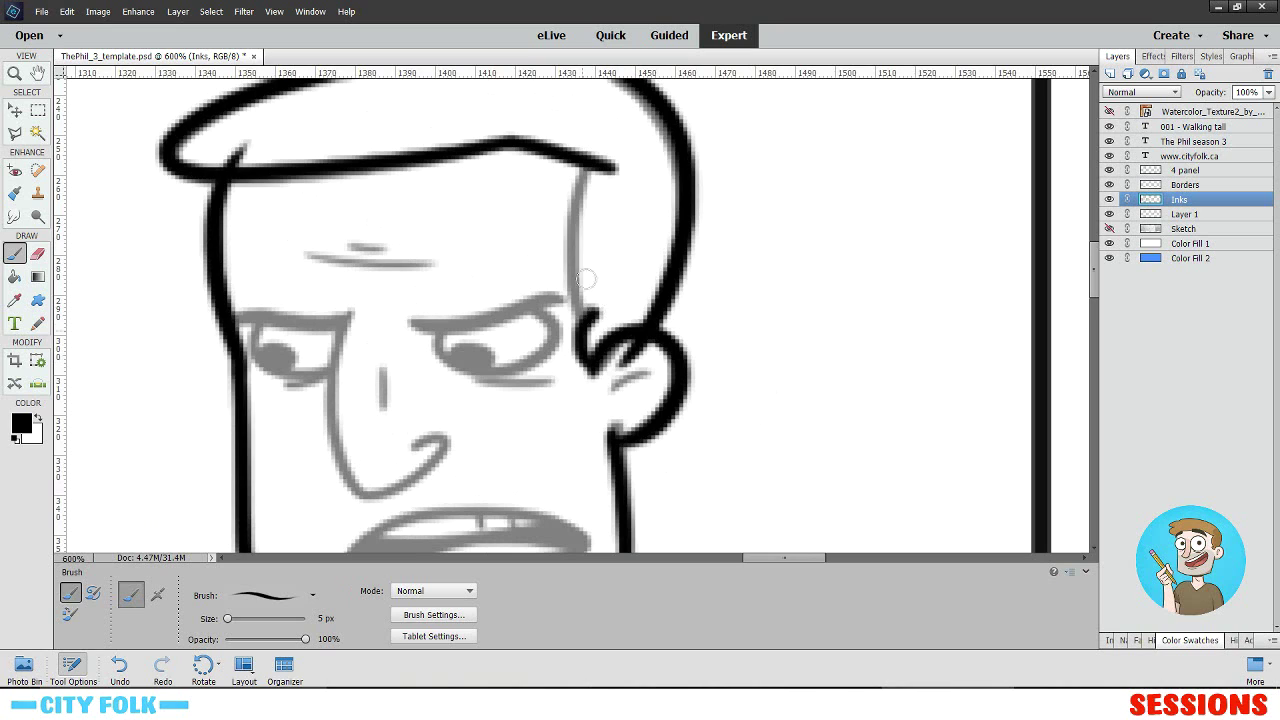
pyautogui.moveTo(597, 166); pyautogui.dragTo(583, 314)
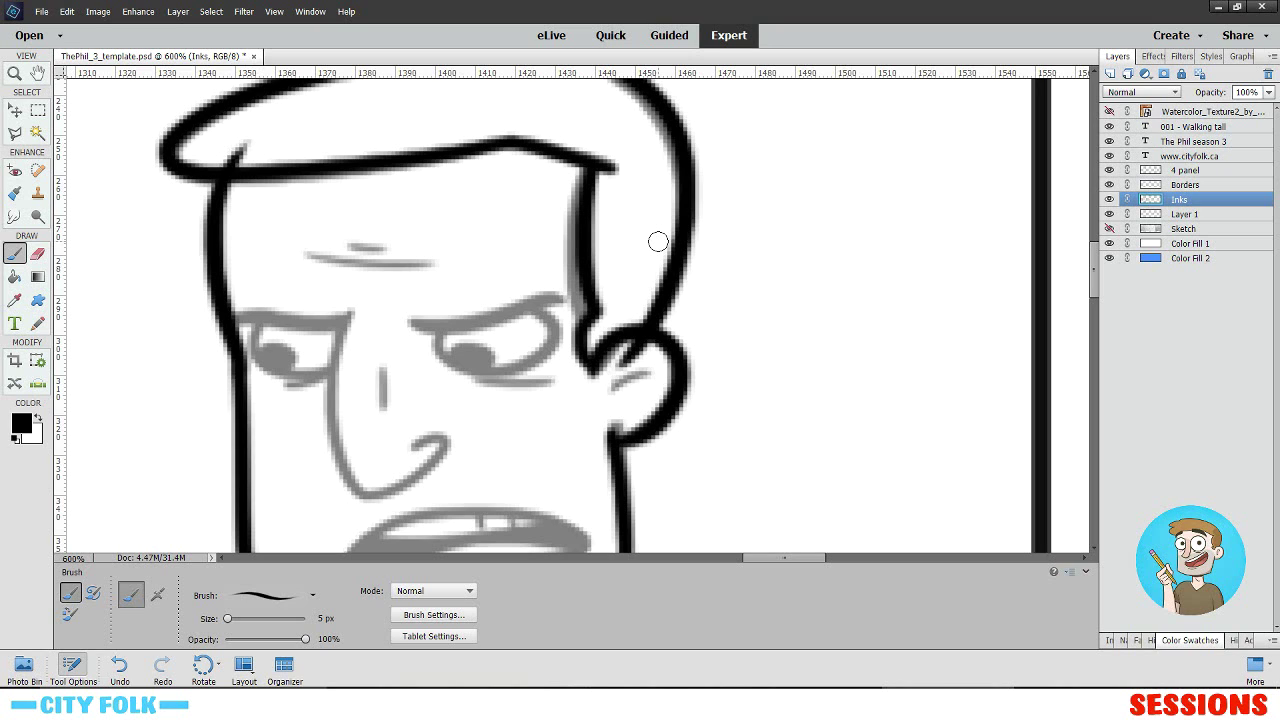
# - Erase the overshooting ink above the front hairline and inside the ear
pyautogui.click(37, 253)
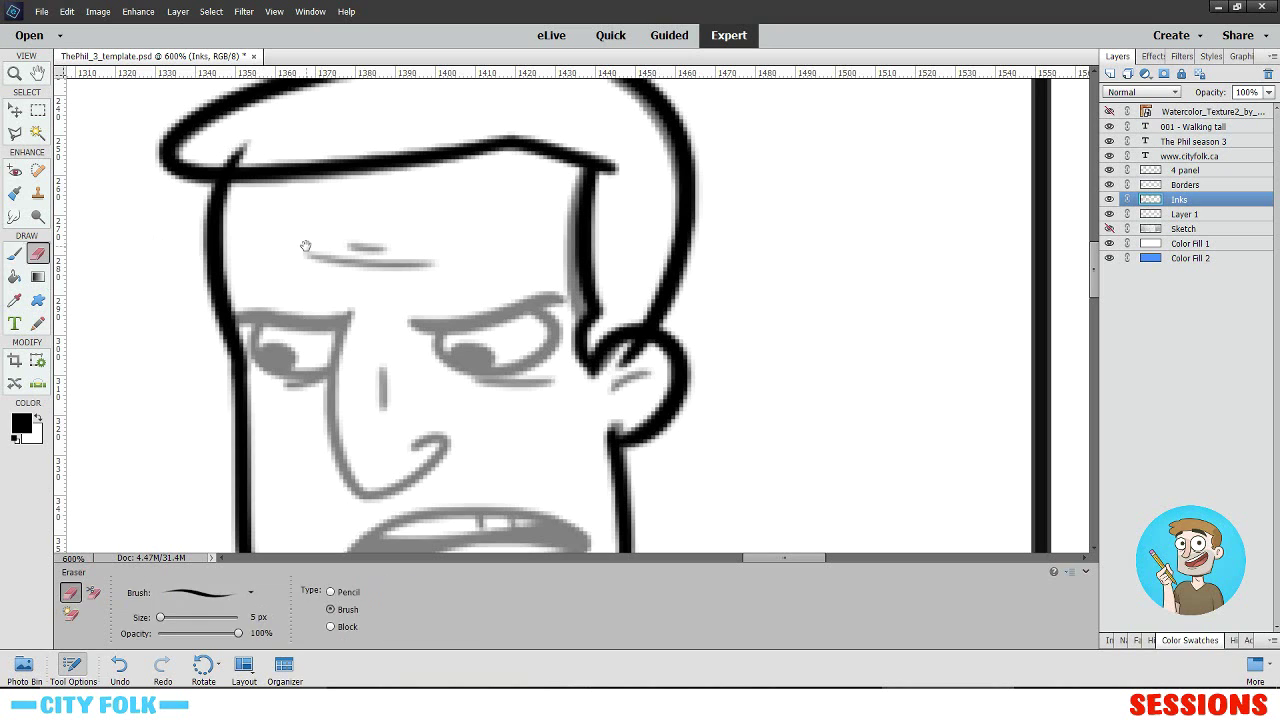
pyautogui.moveTo(253, 149)
pyautogui.mouseDown()
pyautogui.moveTo(231, 149)
pyautogui.moveTo(240, 155)
pyautogui.mouseUp()
pyautogui.moveTo(648, 360); pyautogui.dragTo(614, 378)
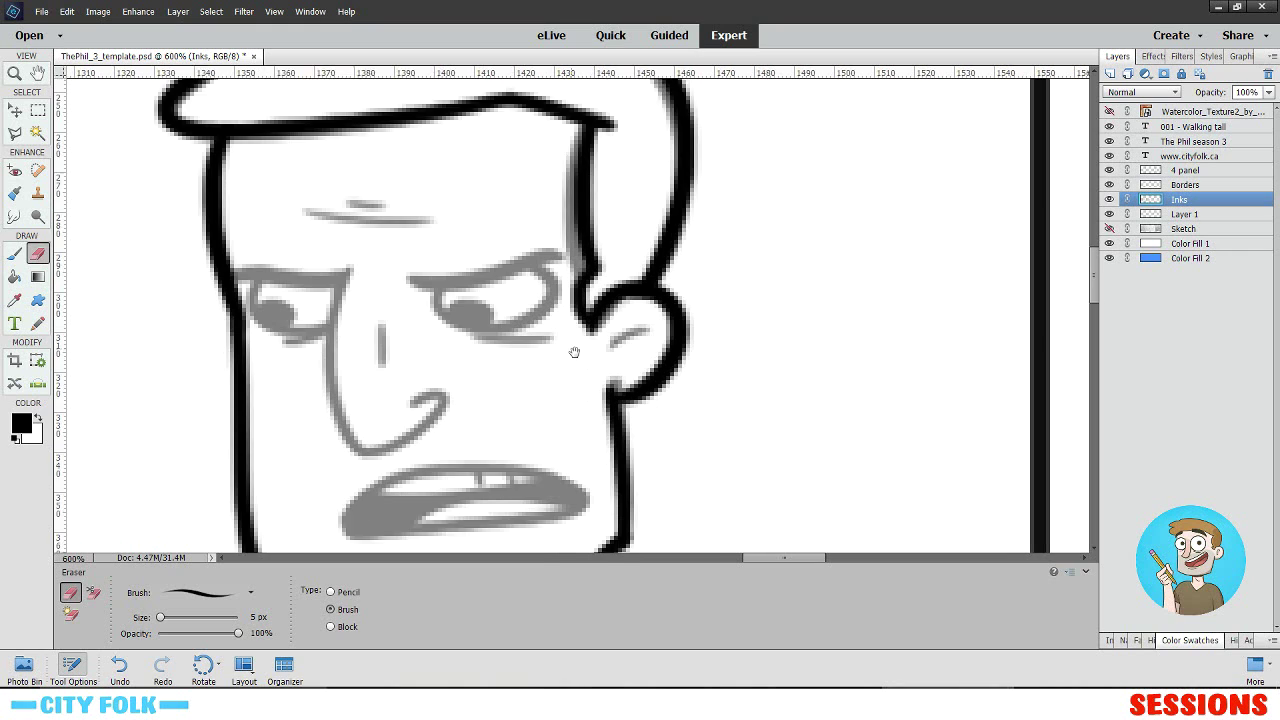
pyautogui.scroll(-3, 571, 349)
pyautogui.moveTo(651, 382)
pyautogui.mouseDown()
pyautogui.moveTo(640, 391)
pyautogui.moveTo(660, 358)
pyautogui.moveTo(639, 350)
pyautogui.mouseUp()
# - Ink the mouth with the brush, covering the lip outline, the dark interior and the teeth
pyautogui.click(13, 254)
pyautogui.moveTo(560, 365)
pyautogui.mouseDown()
pyautogui.moveTo(517, 314)
pyautogui.moveTo(546, 288)
pyautogui.moveTo(348, 300)
pyautogui.mouseUp()
pyautogui.hotkey('ctrl', 'z')
pyautogui.hotkey('ctrl', 'y')
pyautogui.hotkey('ctrl', 'z')
pyautogui.hotkey('ctrl', 'z')
pyautogui.hotkey('ctrl', 'z')
pyautogui.moveTo(539, 288)
pyautogui.mouseDown()
pyautogui.moveTo(533, 255)
pyautogui.moveTo(548, 262)
pyautogui.moveTo(352, 255)
pyautogui.mouseUp()
pyautogui.moveTo(468, 241)
pyautogui.mouseDown()
pyautogui.moveTo(467, 257)
pyautogui.moveTo(506, 250)
pyautogui.mouseUp()
pyautogui.moveTo(381, 296)
pyautogui.mouseDown()
pyautogui.moveTo(527, 287)
pyautogui.moveTo(544, 267)
pyautogui.moveTo(531, 261)
pyautogui.moveTo(551, 266)
pyautogui.moveTo(360, 272)
pyautogui.moveTo(336, 286)
pyautogui.moveTo(366, 289)
pyautogui.moveTo(329, 294)
pyautogui.mouseUp()
pyautogui.hotkey('ctrl', 'z')
# - Ink the nose from the inner brow down around its tip to the nostril
pyautogui.scroll(3, 355, 296)
pyautogui.scroll(1, 411, 277)
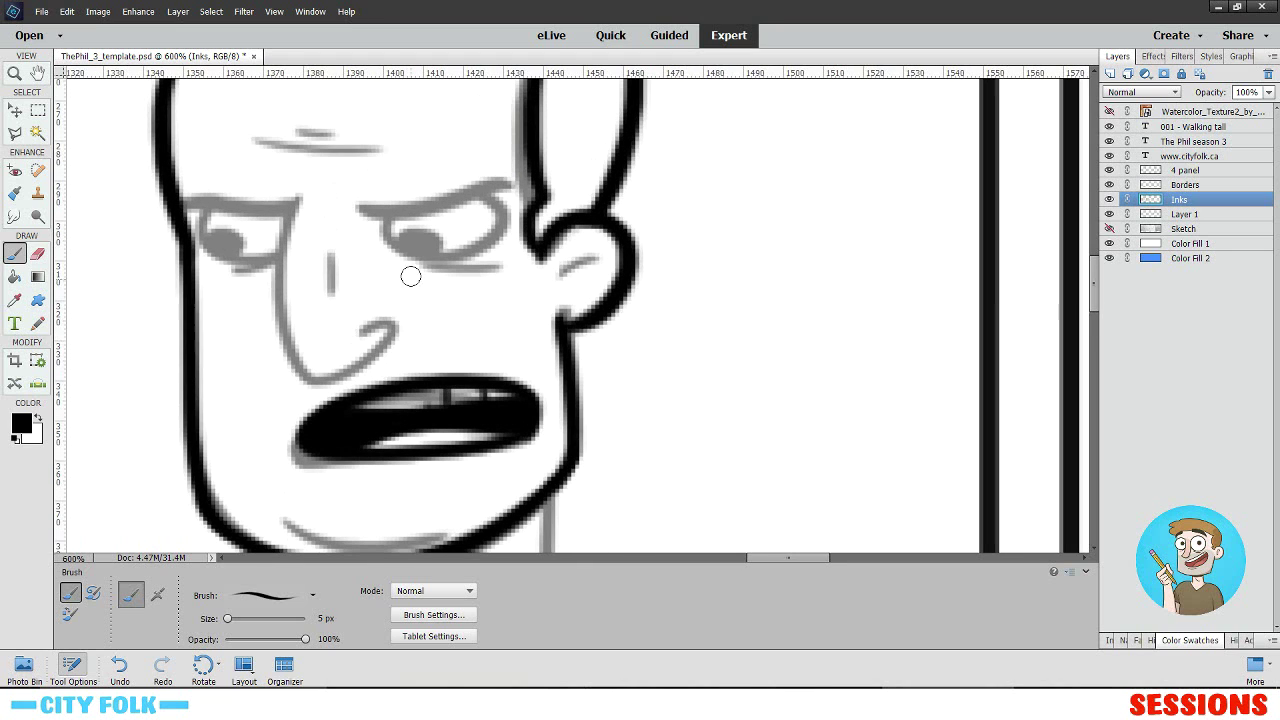
pyautogui.moveTo(299, 200); pyautogui.dragTo(318, 374)
pyautogui.hotkey('ctrl', 'z')
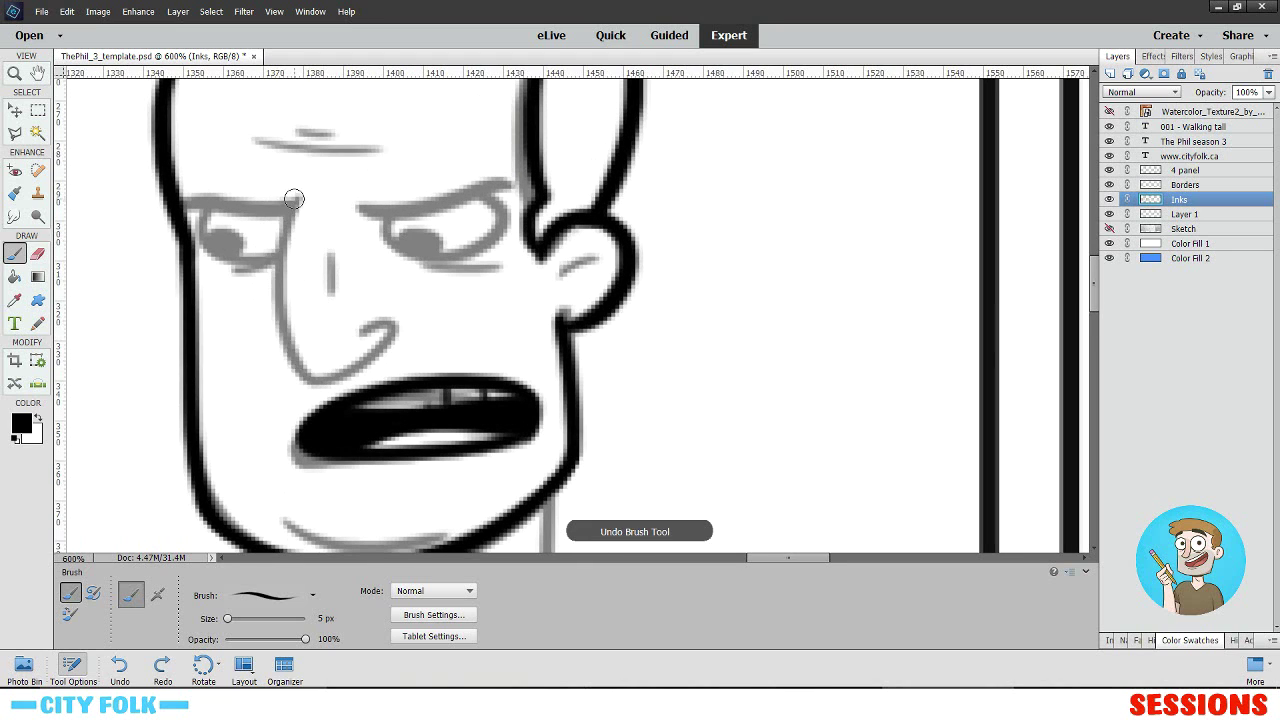
pyautogui.moveTo(294, 194); pyautogui.dragTo(316, 370)
pyautogui.hotkey('ctrl', 'z')
pyautogui.moveTo(296, 192)
pyautogui.mouseDown()
pyautogui.moveTo(331, 375)
pyautogui.moveTo(362, 325)
pyautogui.mouseUp()
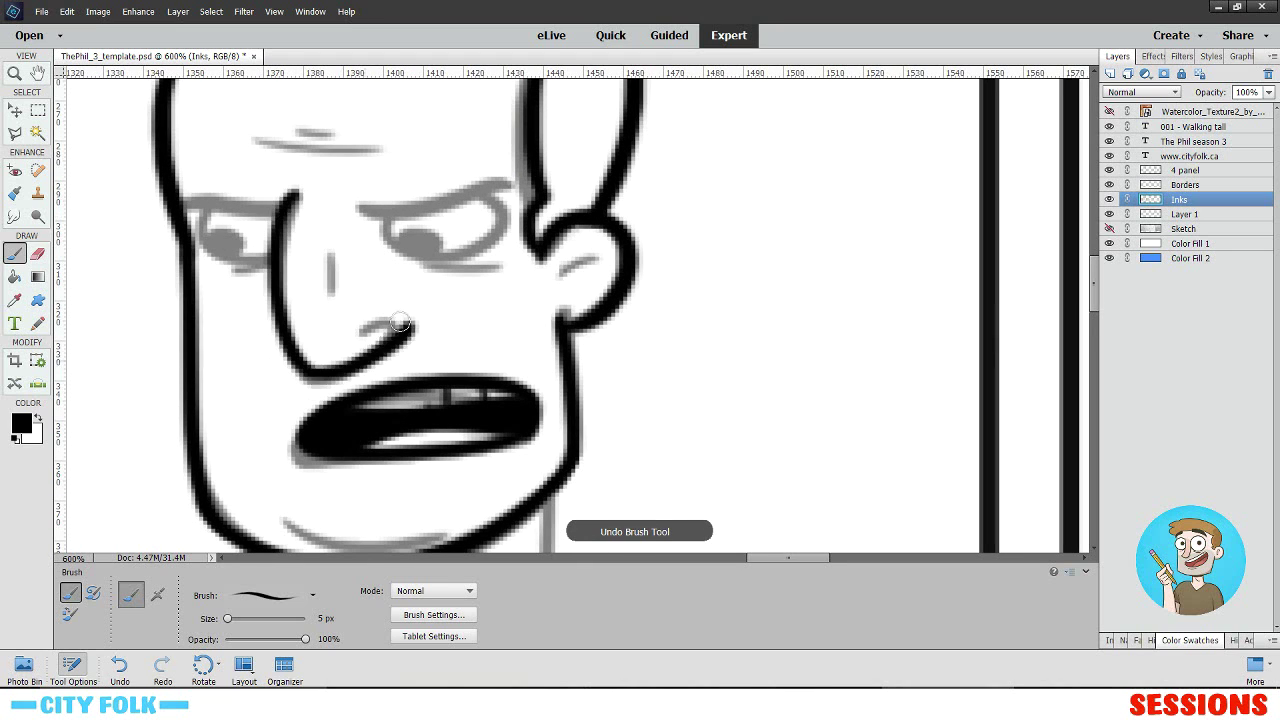
# - Ink the brow and eye outline left of the nose on the tall man's face
pyautogui.moveTo(188, 195)
pyautogui.mouseDown()
pyautogui.moveTo(256, 210)
pyautogui.moveTo(245, 190)
pyautogui.moveTo(274, 207)
pyautogui.moveTo(208, 211)
pyautogui.moveTo(220, 204)
pyautogui.moveTo(242, 230)
pyautogui.mouseUp()
pyautogui.hotkey('ctrl', 'z')
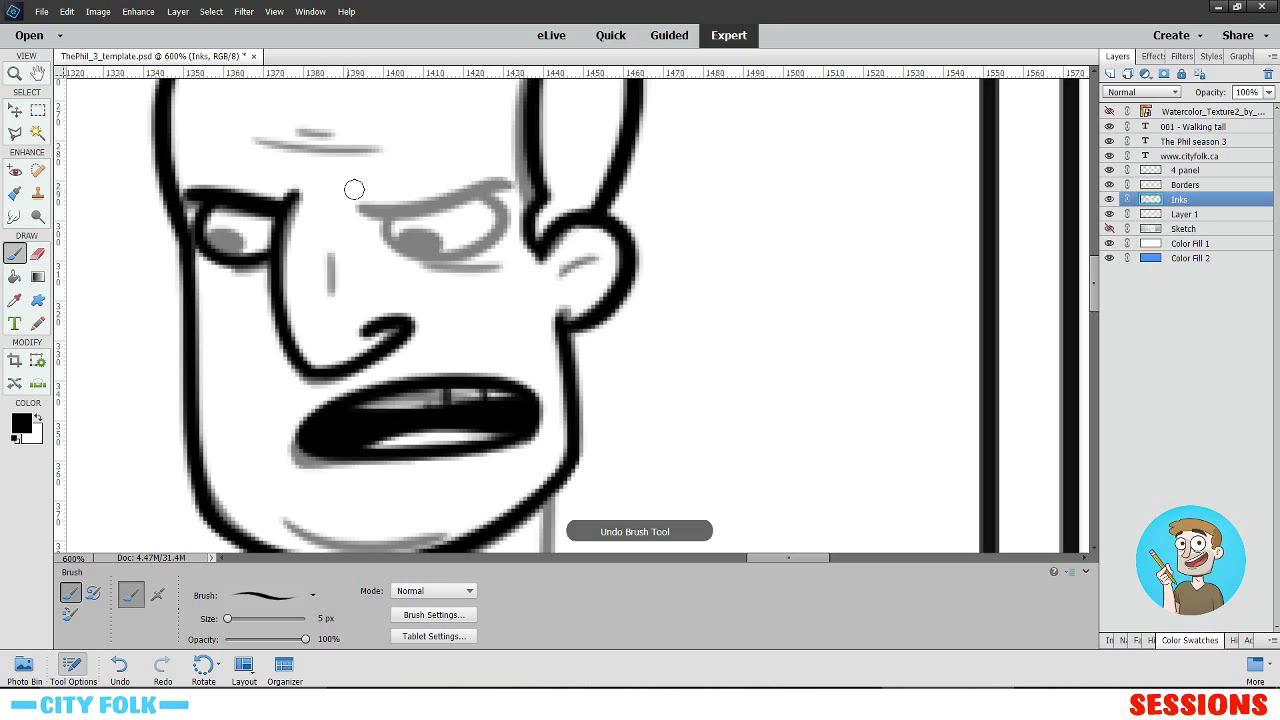
# - Show the Sketch layer and compare the inked head with the pencil drawing in the third panel
pyautogui.scroll(-5, 641, 265)
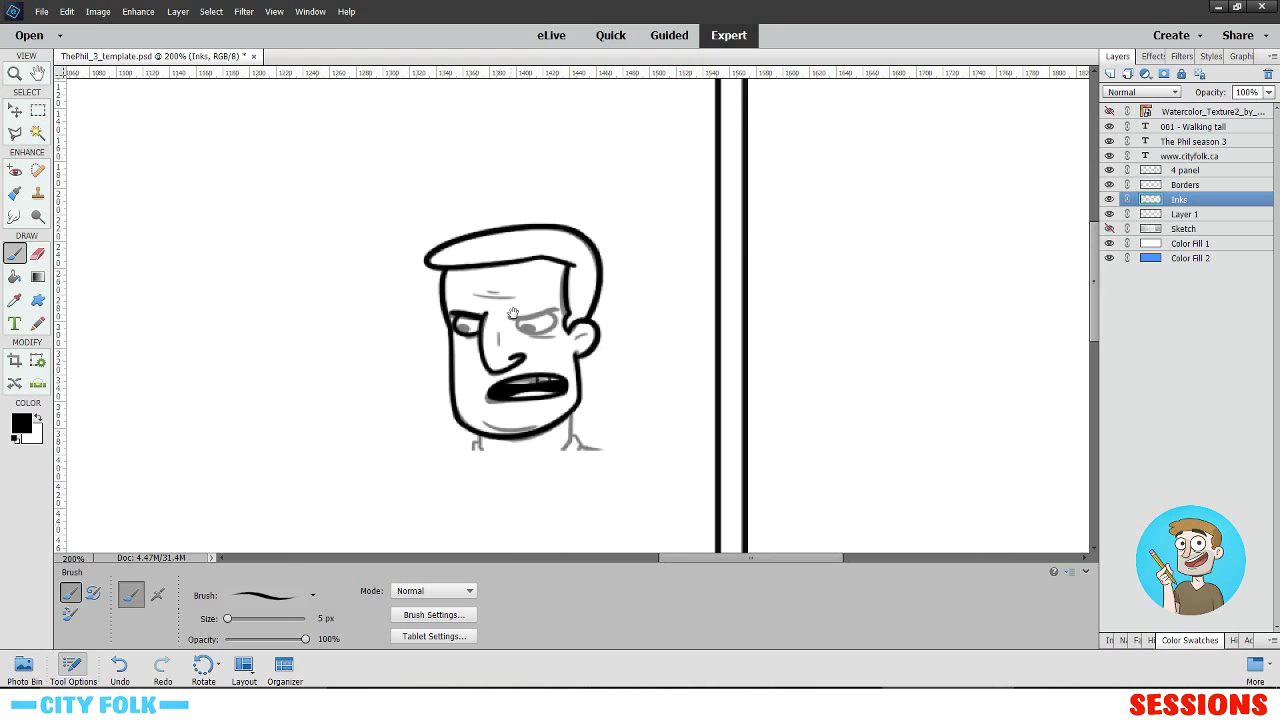
pyautogui.scroll(-1, 757, 283)
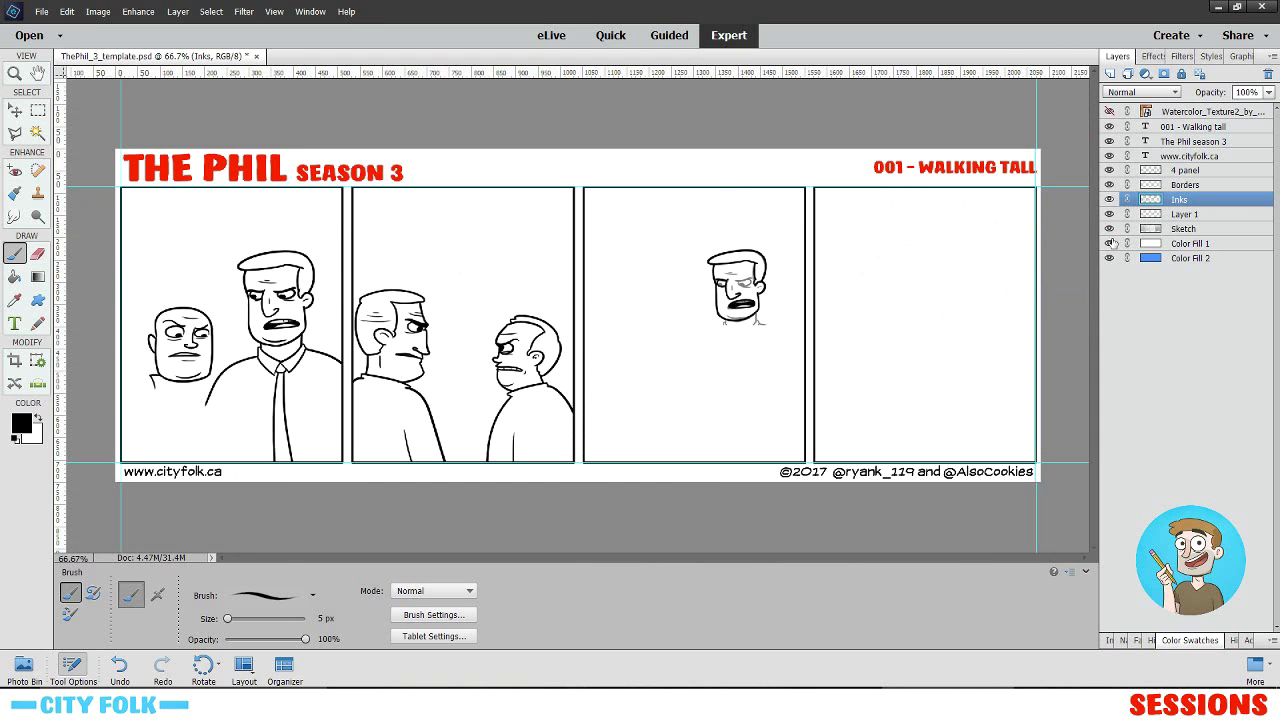
pyautogui.click(1110, 242)
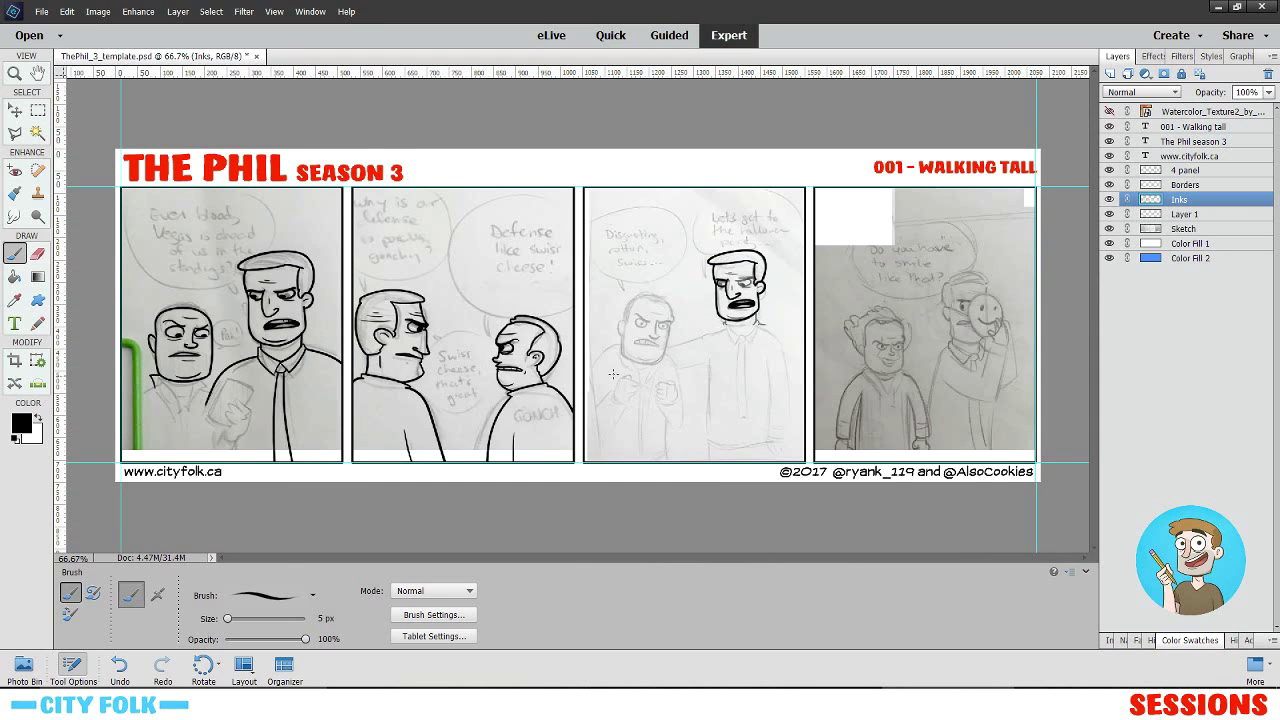
pyautogui.scroll(4, 613, 374)
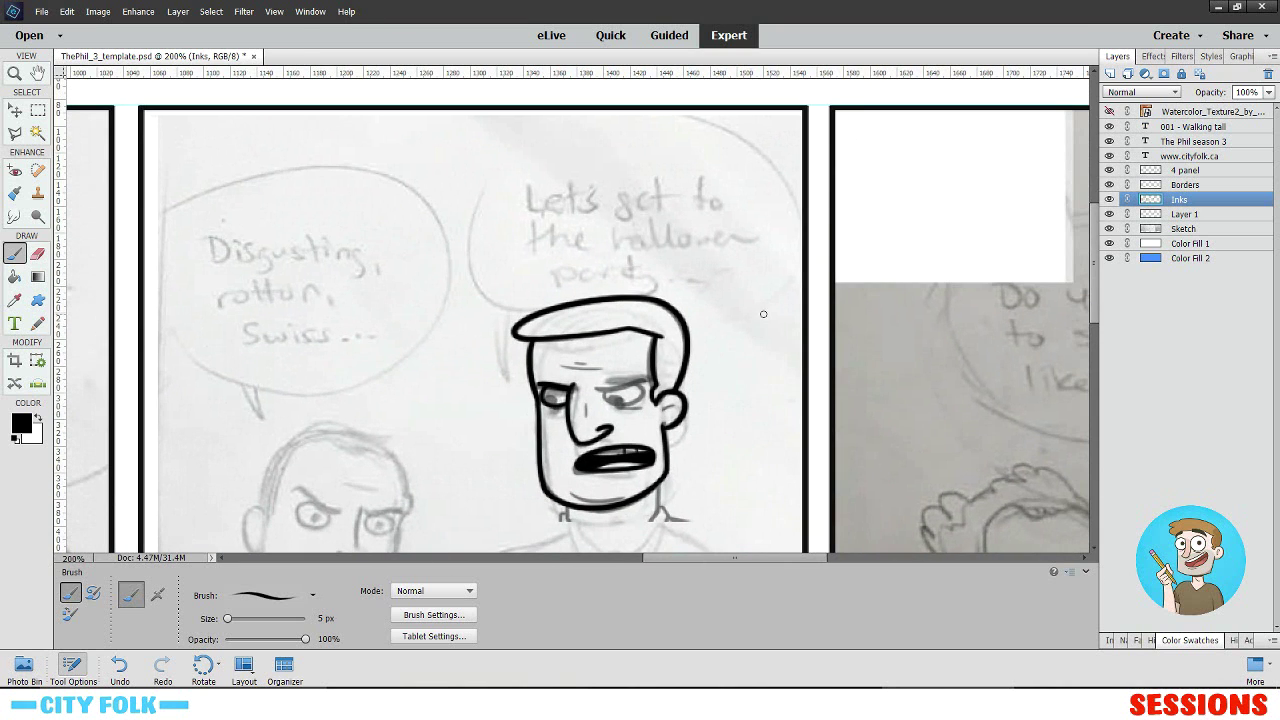
pyautogui.scroll(3, 729, 314)
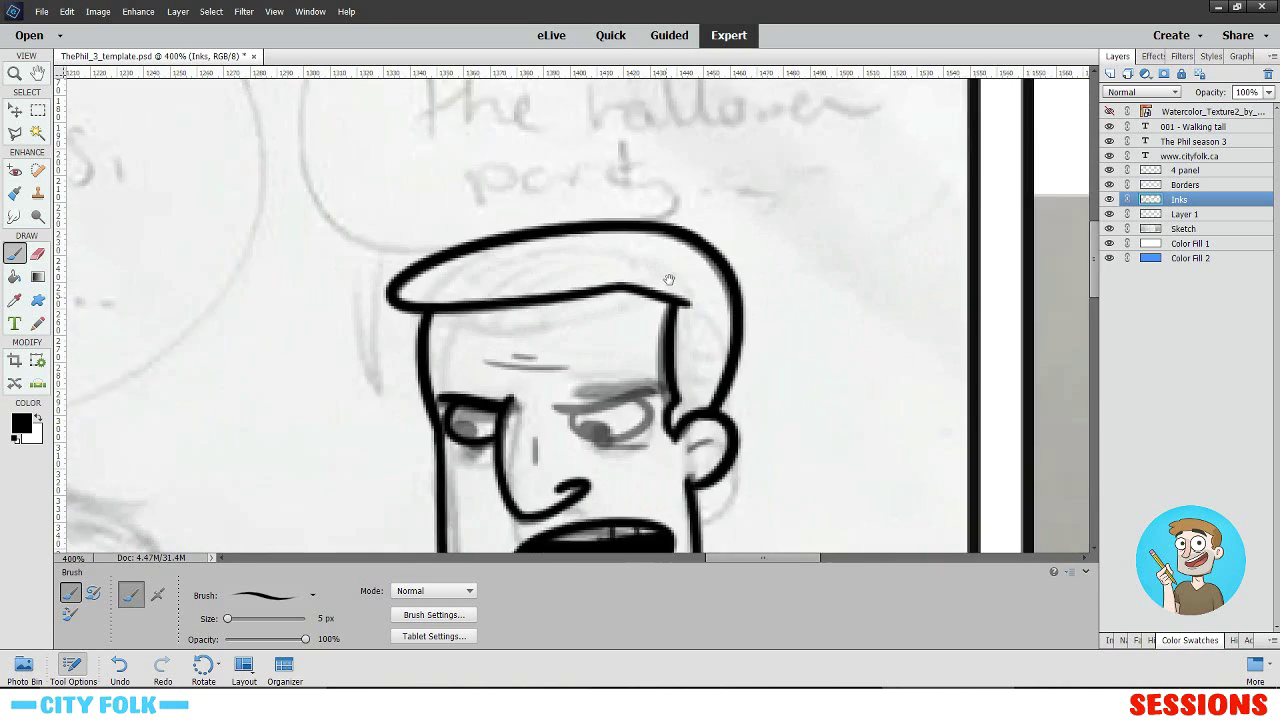
pyautogui.moveTo(338, 258)
pyautogui.mouseDown()
pyautogui.moveTo(330, 289)
pyautogui.moveTo(288, 237)
pyautogui.moveTo(315, 232)
pyautogui.moveTo(303, 284)
pyautogui.moveTo(298, 243)
pyautogui.moveTo(307, 268)
pyautogui.moveTo(322, 208)
pyautogui.moveTo(333, 284)
pyautogui.moveTo(348, 252)
pyautogui.moveTo(342, 297)
pyautogui.moveTo(374, 215)
pyautogui.moveTo(337, 313)
pyautogui.mouseUp()
# - Erase the inked mouth with the Eraser, leaving the faded guide underneath
pyautogui.click(37, 255)
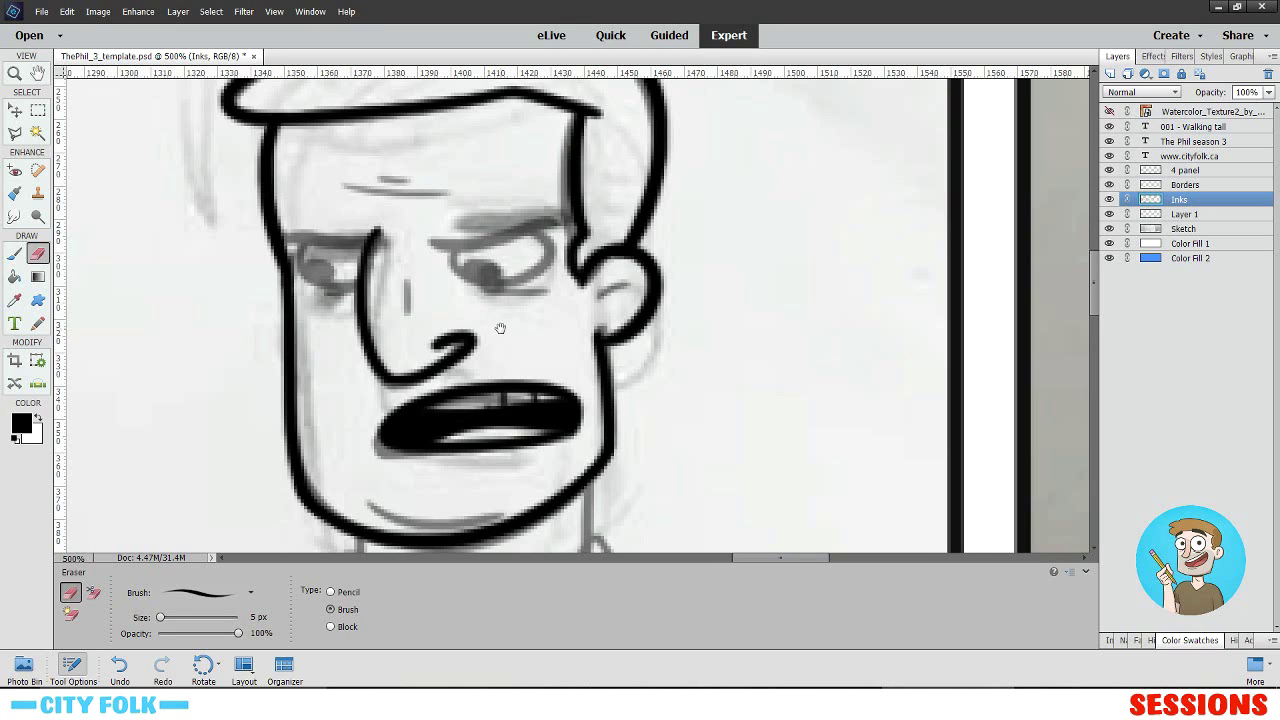
pyautogui.moveTo(500, 328); pyautogui.dragTo(517, 258)
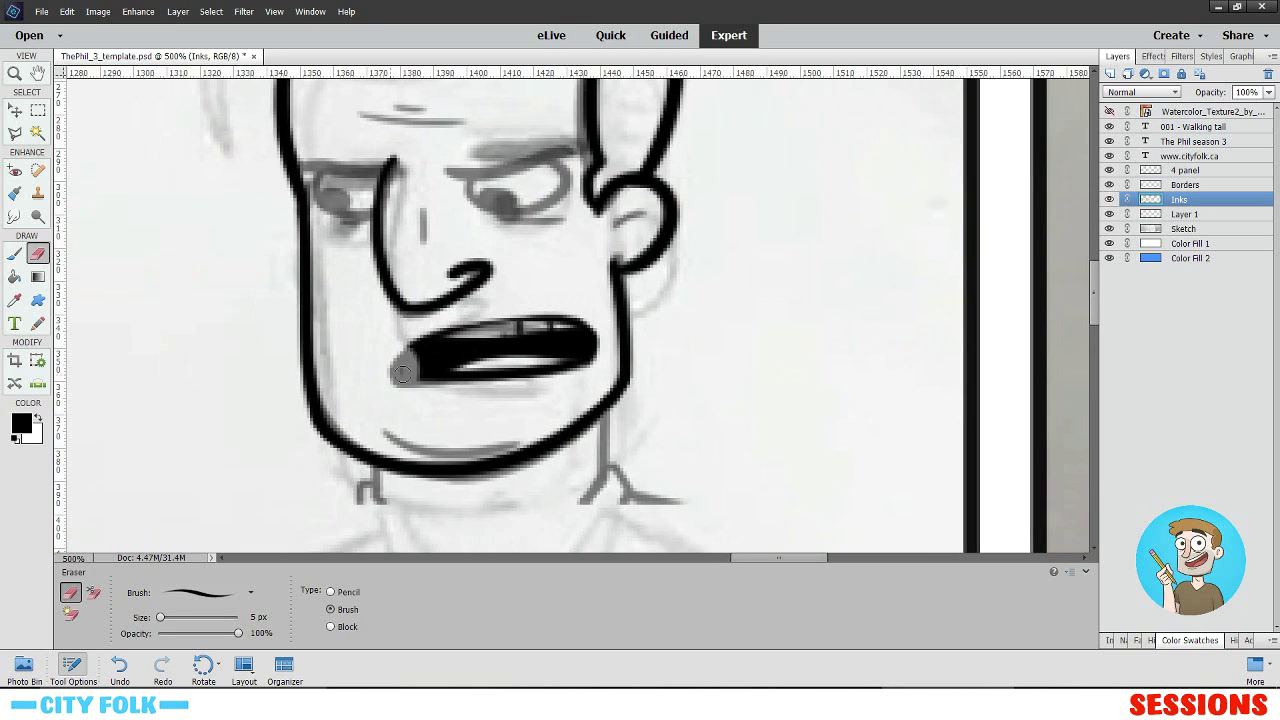
pyautogui.moveTo(401, 374)
pyautogui.mouseDown()
pyautogui.moveTo(452, 332)
pyautogui.moveTo(441, 370)
pyautogui.moveTo(451, 334)
pyautogui.moveTo(481, 373)
pyautogui.moveTo(424, 353)
pyautogui.moveTo(455, 375)
pyautogui.moveTo(425, 376)
pyautogui.moveTo(523, 323)
pyautogui.moveTo(546, 359)
pyautogui.moveTo(524, 343)
pyautogui.moveTo(530, 368)
pyautogui.moveTo(506, 376)
pyautogui.moveTo(518, 333)
pyautogui.moveTo(555, 368)
pyautogui.moveTo(573, 340)
pyautogui.mouseUp()
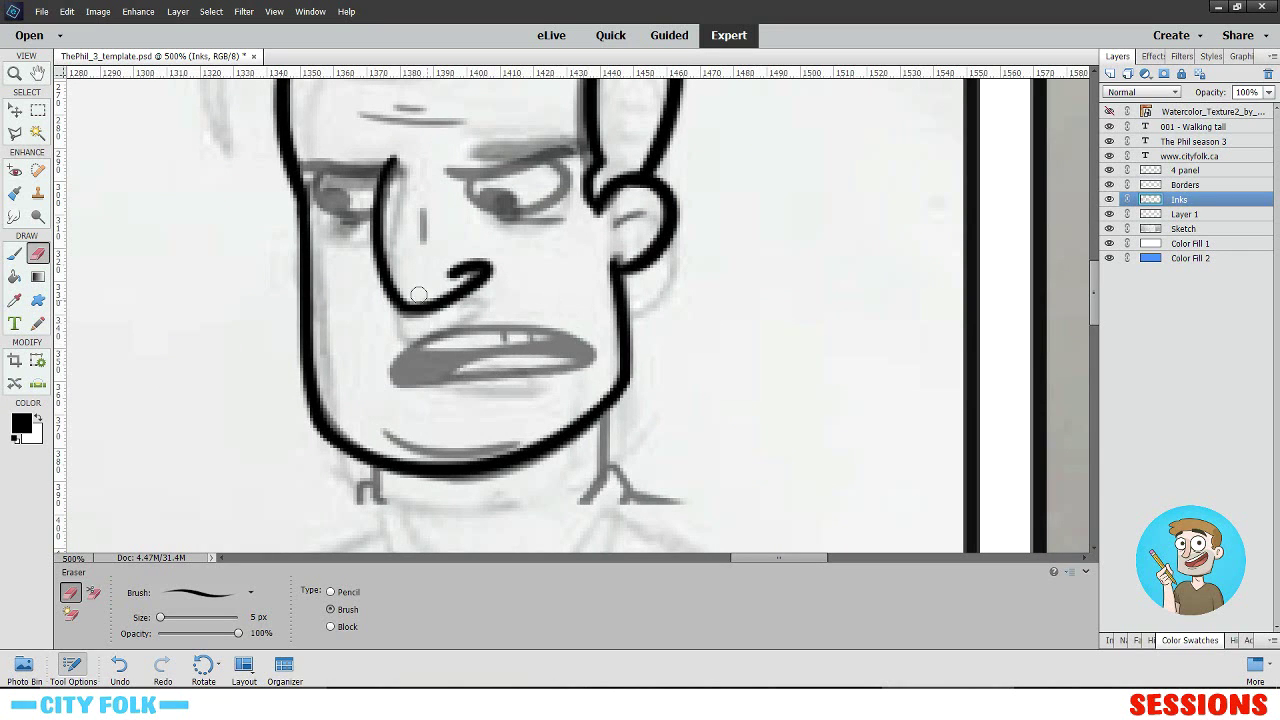
# - Try to ink the mouth's lip outline again with the Brush tool
pyautogui.click(15, 254)
pyautogui.hotkey('ctrl', '=')
pyautogui.hotkey('ctrl', '=')
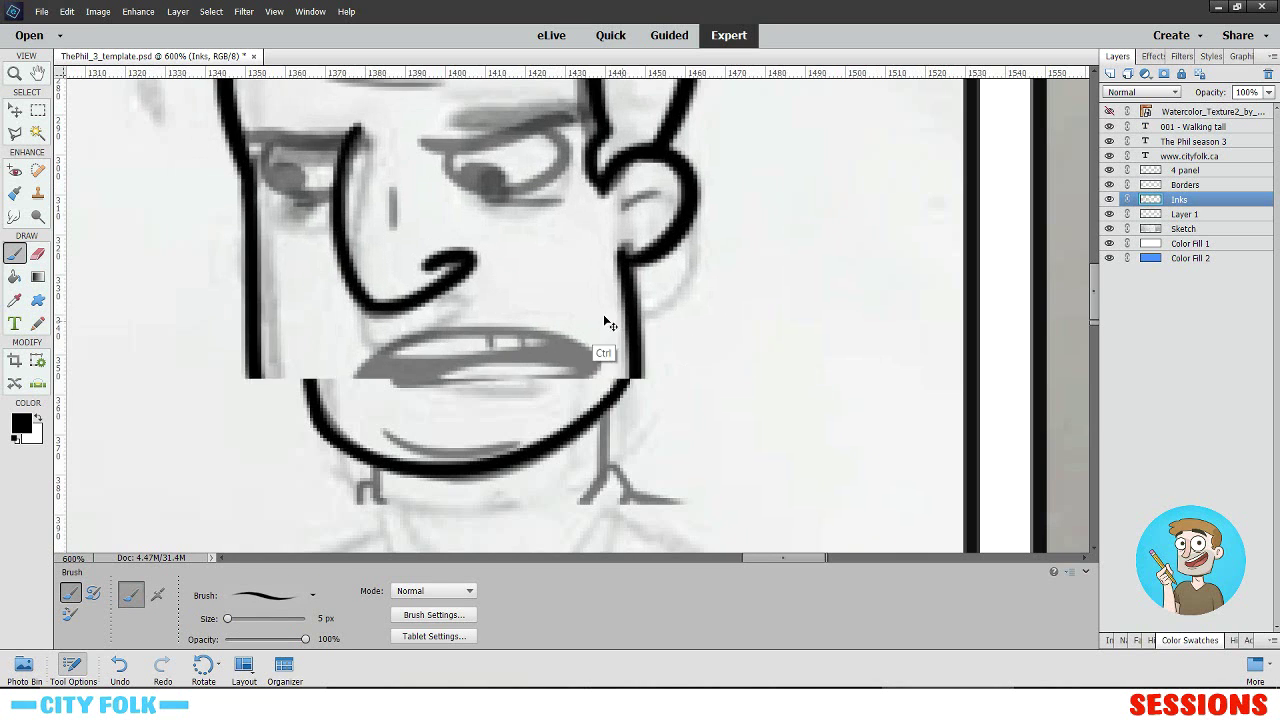
pyautogui.moveTo(603, 314); pyautogui.dragTo(691, 265)
pyautogui.moveTo(657, 338)
pyautogui.mouseDown()
pyautogui.moveTo(638, 334)
pyautogui.moveTo(623, 351)
pyautogui.mouseUp()
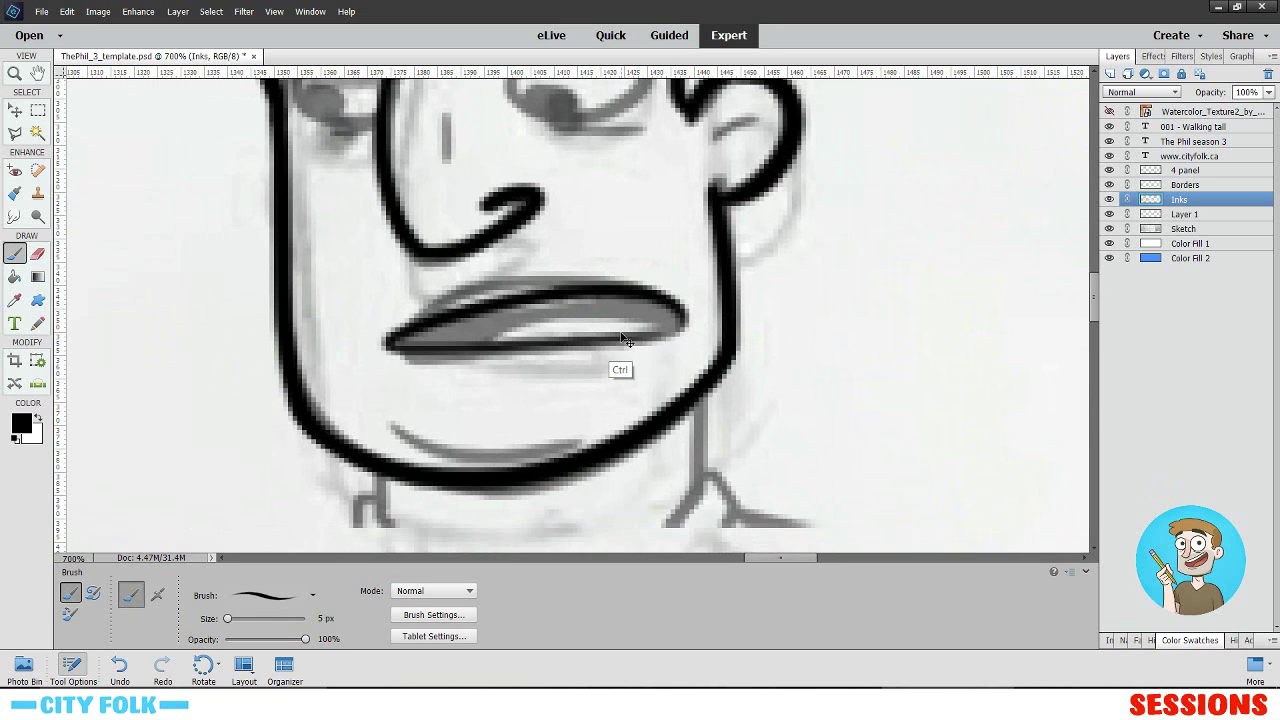
pyautogui.hotkey('ctrl', 'z')
# - Hide the Sketch layer and re-ink the mouth with its outline and solid black interior
pyautogui.scroll(4, 583, 263)
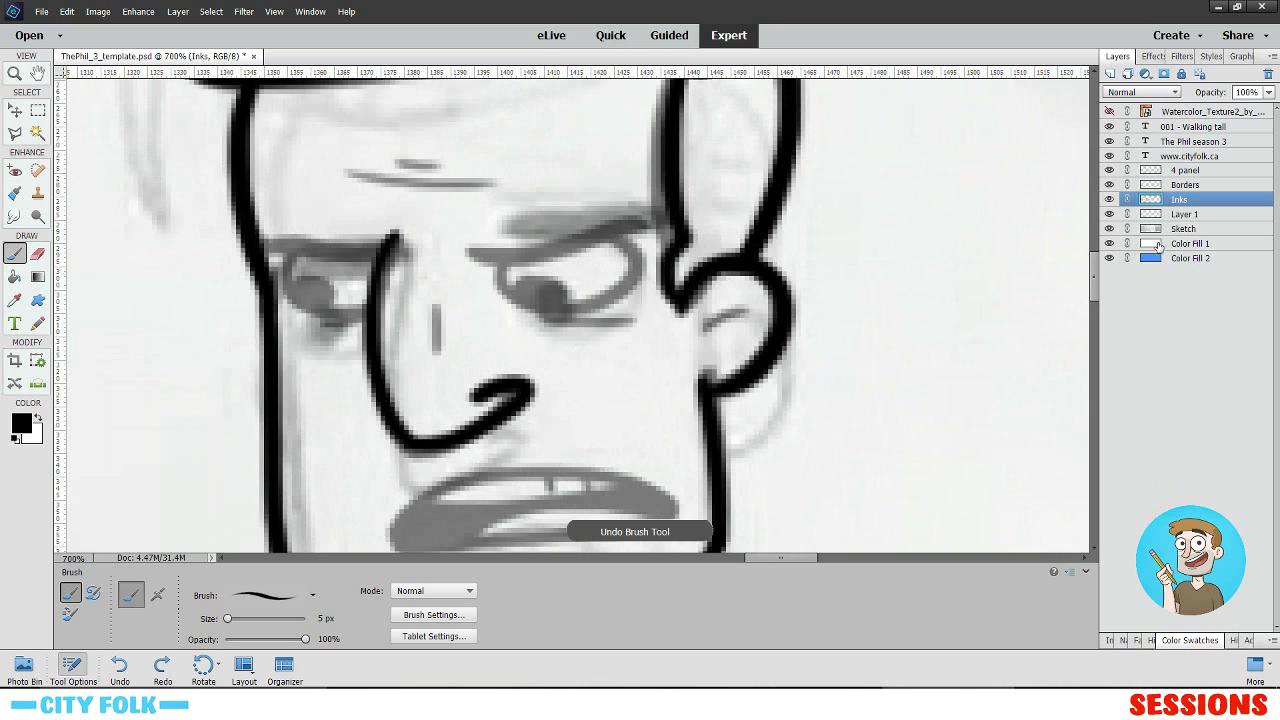
pyautogui.click(1109, 228)
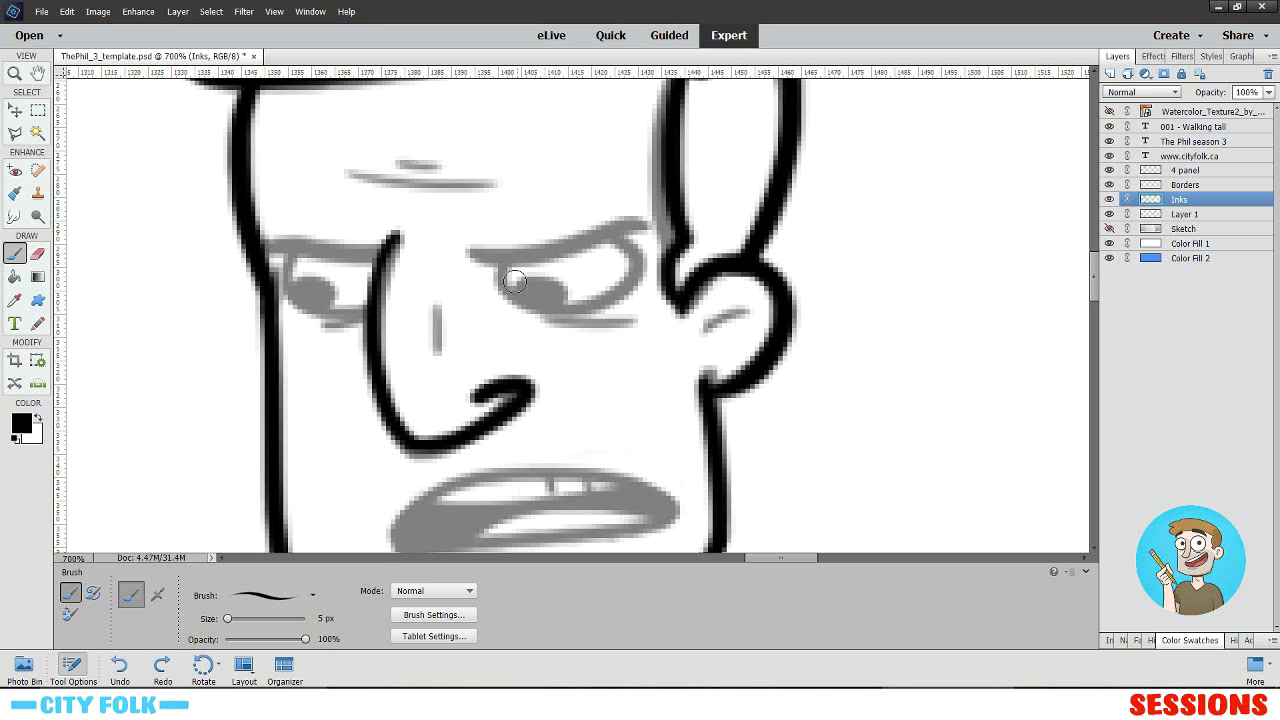
pyautogui.scroll(-3, 515, 281)
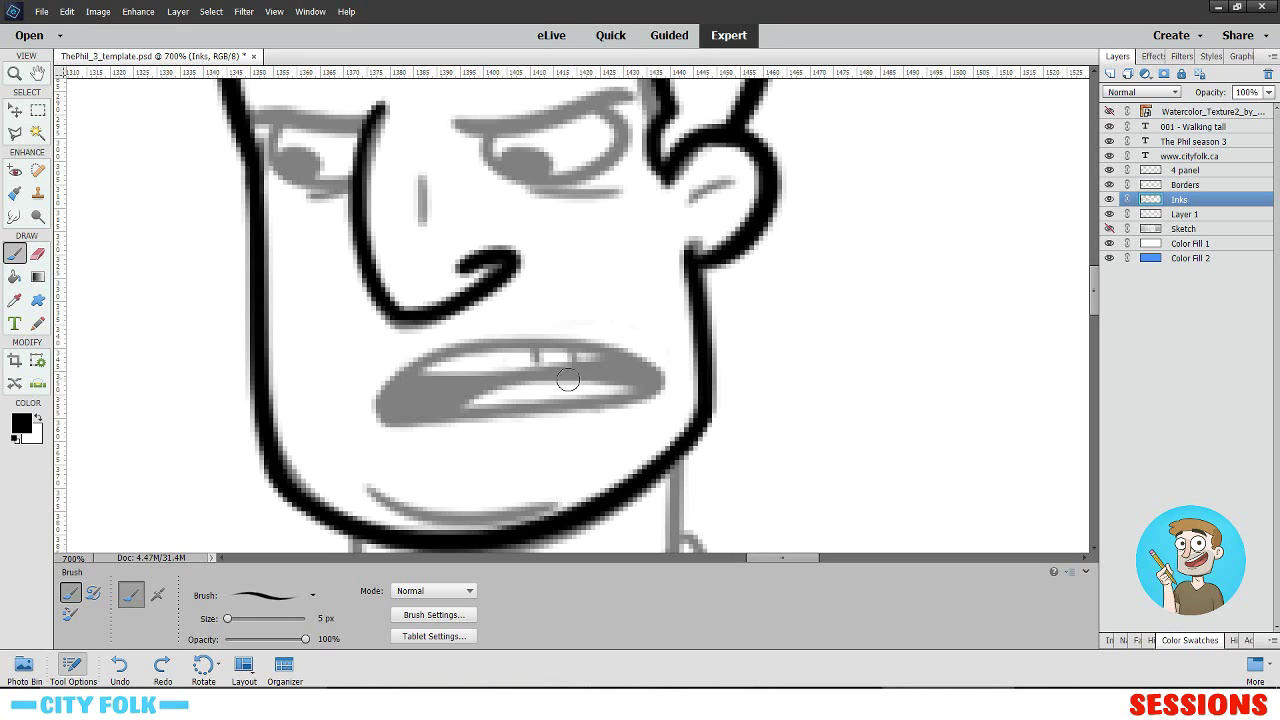
pyautogui.moveTo(626, 400)
pyautogui.mouseDown()
pyautogui.moveTo(602, 396)
pyautogui.moveTo(618, 396)
pyautogui.mouseUp()
pyautogui.hotkey('ctrl', 'z')
pyautogui.hotkey('ctrl', 'z')
pyautogui.moveTo(405, 406)
pyautogui.mouseDown()
pyautogui.moveTo(572, 397)
pyautogui.moveTo(586, 369)
pyautogui.moveTo(603, 374)
pyautogui.moveTo(423, 367)
pyautogui.moveTo(360, 391)
pyautogui.moveTo(439, 378)
pyautogui.mouseUp()
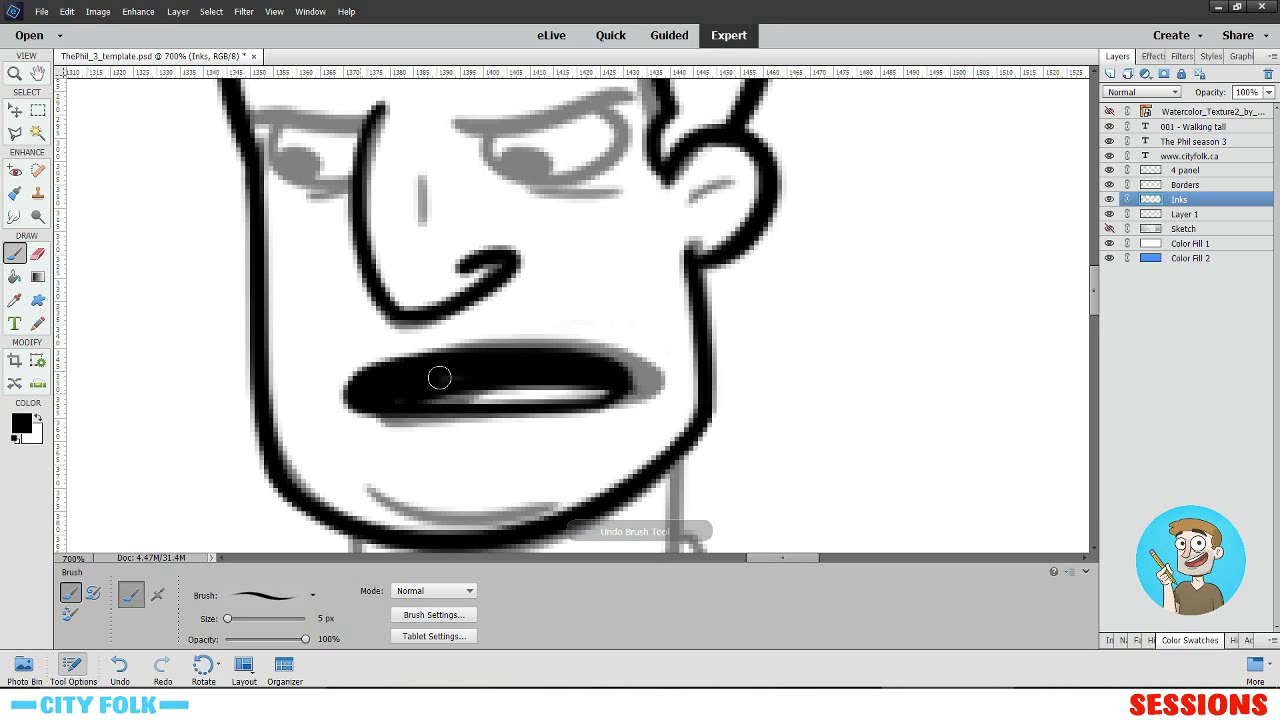
# - Ink the crease below the lower lip, the chin line and the short vertical mark on the nose
pyautogui.moveTo(419, 438); pyautogui.dragTo(556, 434)
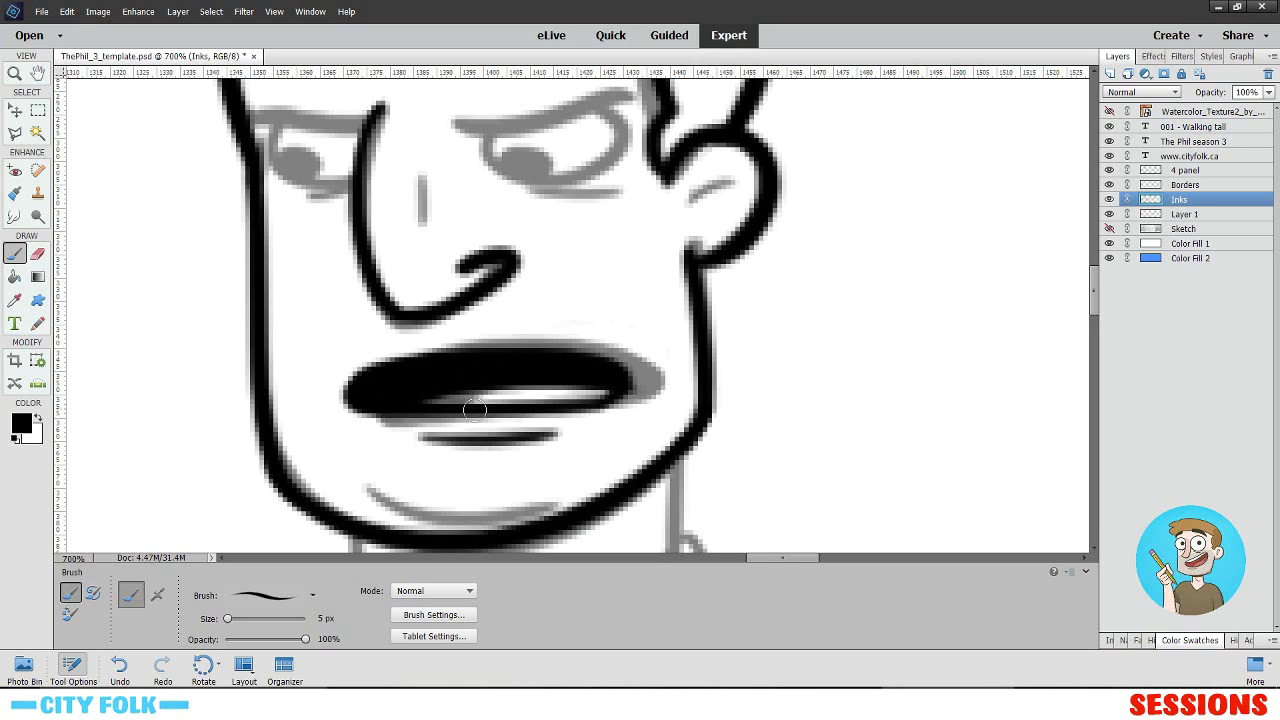
pyautogui.moveTo(348, 479); pyautogui.dragTo(560, 506)
pyautogui.moveTo(481, 257)
pyautogui.mouseDown()
pyautogui.moveTo(458, 324)
pyautogui.moveTo(467, 406)
pyautogui.mouseUp()
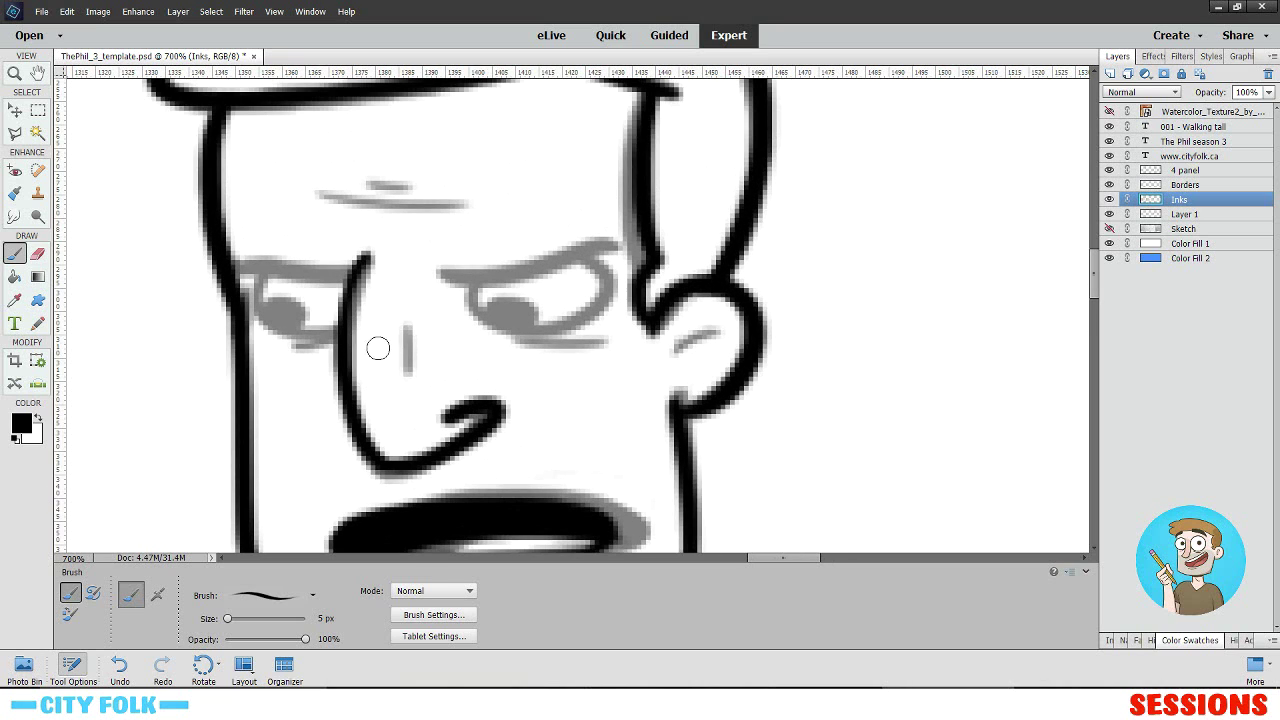
pyautogui.moveTo(409, 326); pyautogui.dragTo(409, 369)
# - Ink the straight brow and the eye outline left of the nose, redoing strokes that miss the guide
pyautogui.moveTo(232, 259); pyautogui.dragTo(348, 270)
pyautogui.hotkey('ctrl', 'z')
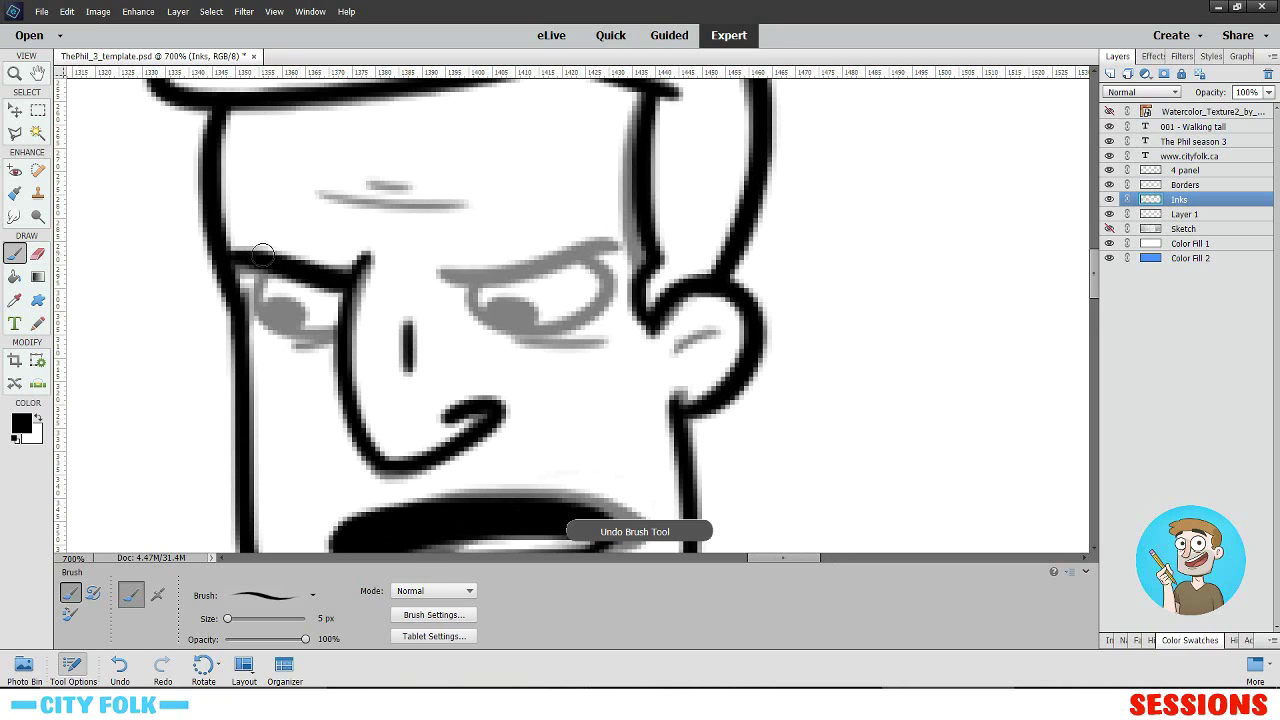
pyautogui.moveTo(232, 259); pyautogui.dragTo(362, 268)
pyautogui.moveTo(262, 279); pyautogui.dragTo(336, 337)
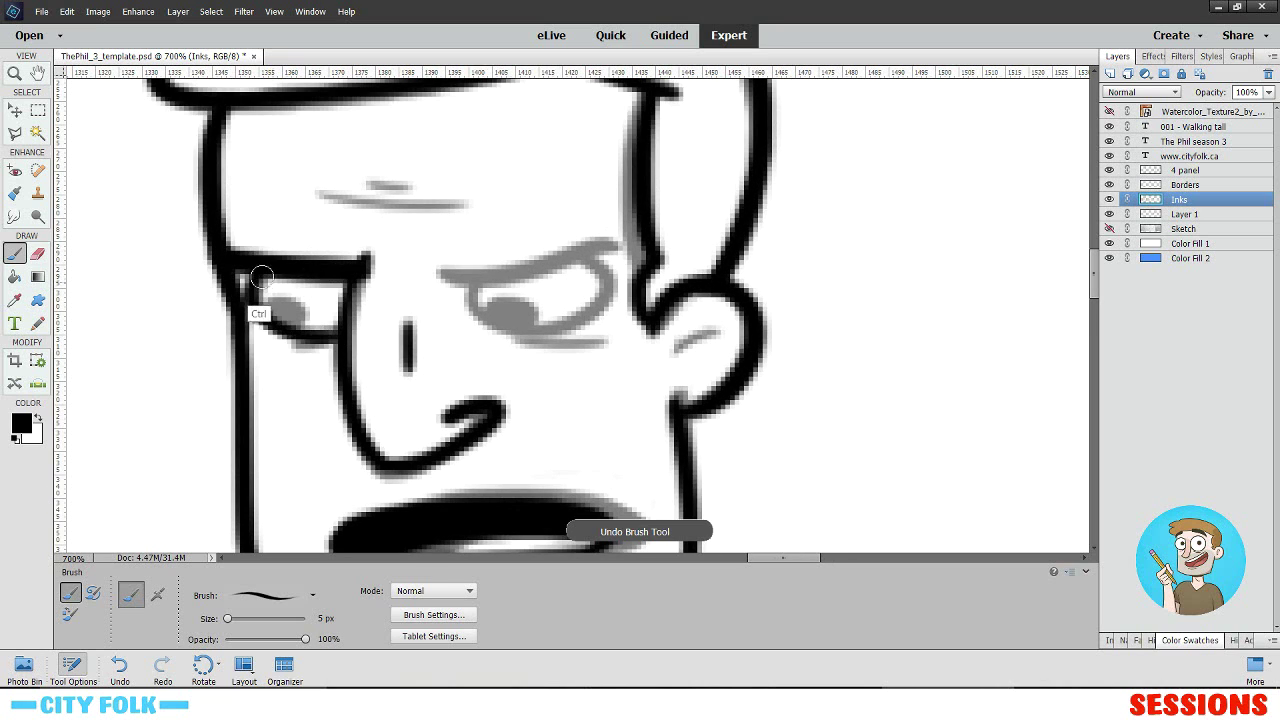
pyautogui.hotkey('ctrl', 'z')
pyautogui.moveTo(262, 278); pyautogui.dragTo(337, 337)
# - Ink the slanted brow right of the nose, redoing the stroke until it follows the guide
pyautogui.moveTo(621, 245); pyautogui.dragTo(410, 283)
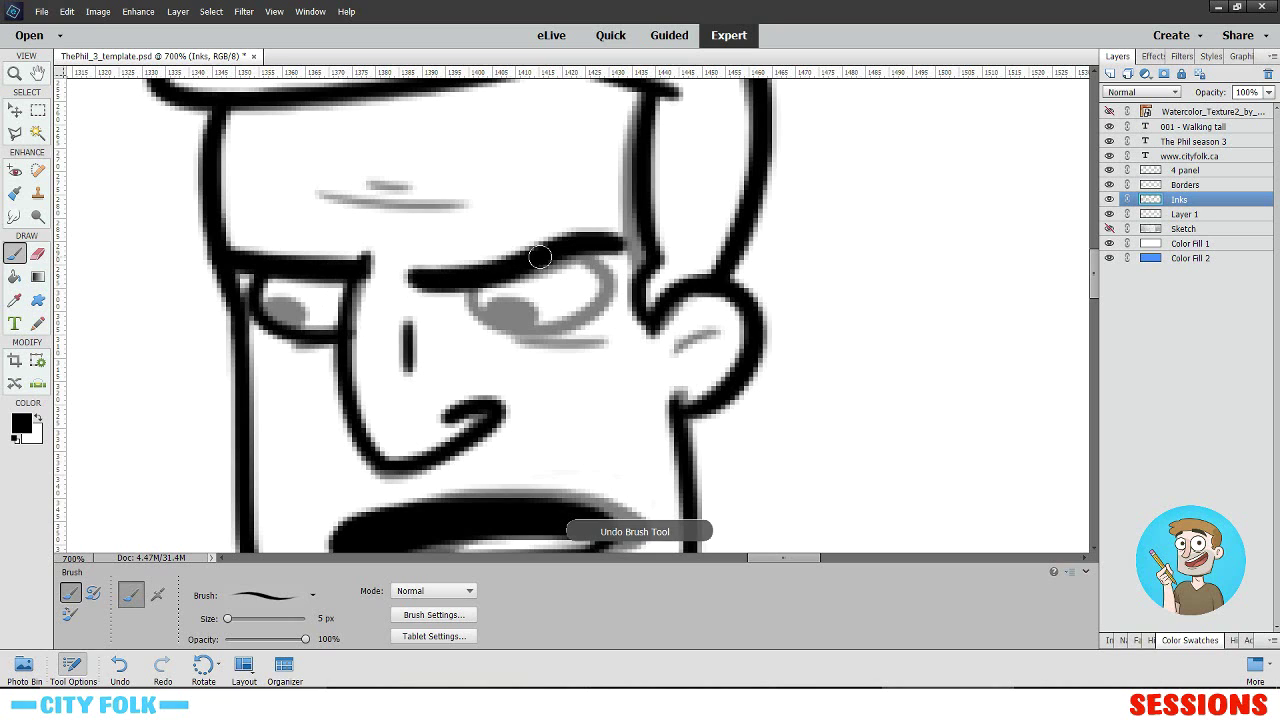
pyautogui.hotkey('ctrl', 'z')
pyautogui.moveTo(622, 247); pyautogui.dragTo(431, 253)
pyautogui.hotkey('ctrl', 'z')
pyautogui.moveTo(620, 249)
pyautogui.mouseDown()
pyautogui.moveTo(434, 270)
pyautogui.moveTo(617, 291)
pyautogui.moveTo(565, 263)
pyautogui.mouseUp()
pyautogui.hotkey('ctrl', 'z')
# - Ink the eye outline under the slanted brow, redoing the curve until it fits the guide
pyautogui.moveTo(468, 286); pyautogui.dragTo(550, 253)
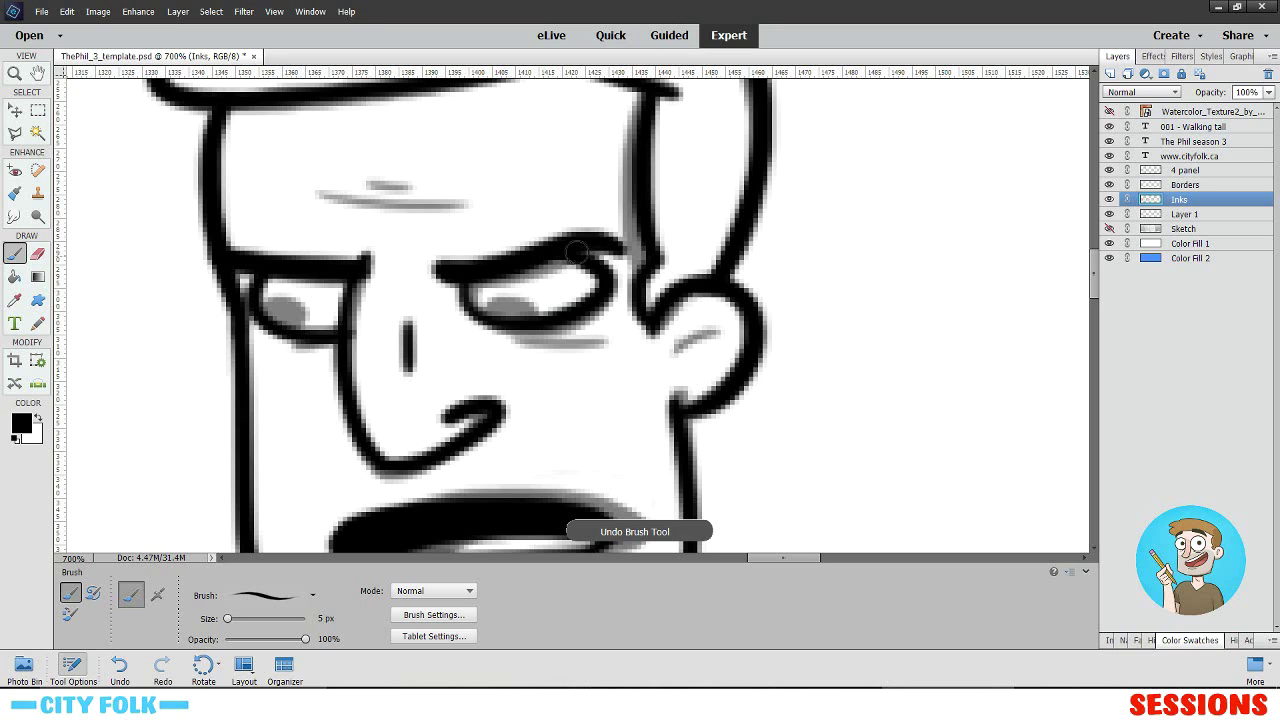
pyautogui.hotkey('ctrl', 'z')
pyautogui.moveTo(473, 311); pyautogui.dragTo(544, 255)
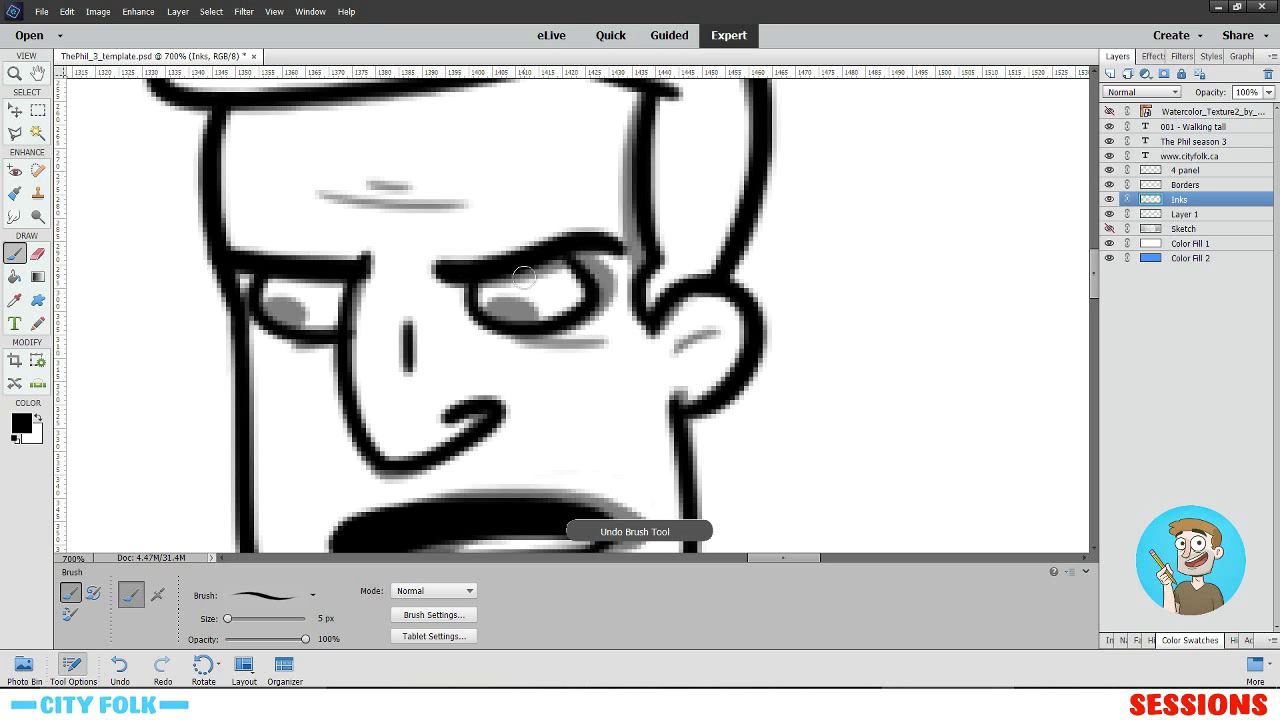
pyautogui.hotkey('ctrl', 'z')
pyautogui.moveTo(468, 292); pyautogui.dragTo(550, 260)
# - Ink solid black pupils at the left side of both eyes
pyautogui.moveTo(514, 314)
pyautogui.mouseDown()
pyautogui.moveTo(500, 308)
pyautogui.moveTo(526, 314)
pyautogui.moveTo(491, 314)
pyautogui.mouseUp()
pyautogui.hotkey('ctrl', 'z')
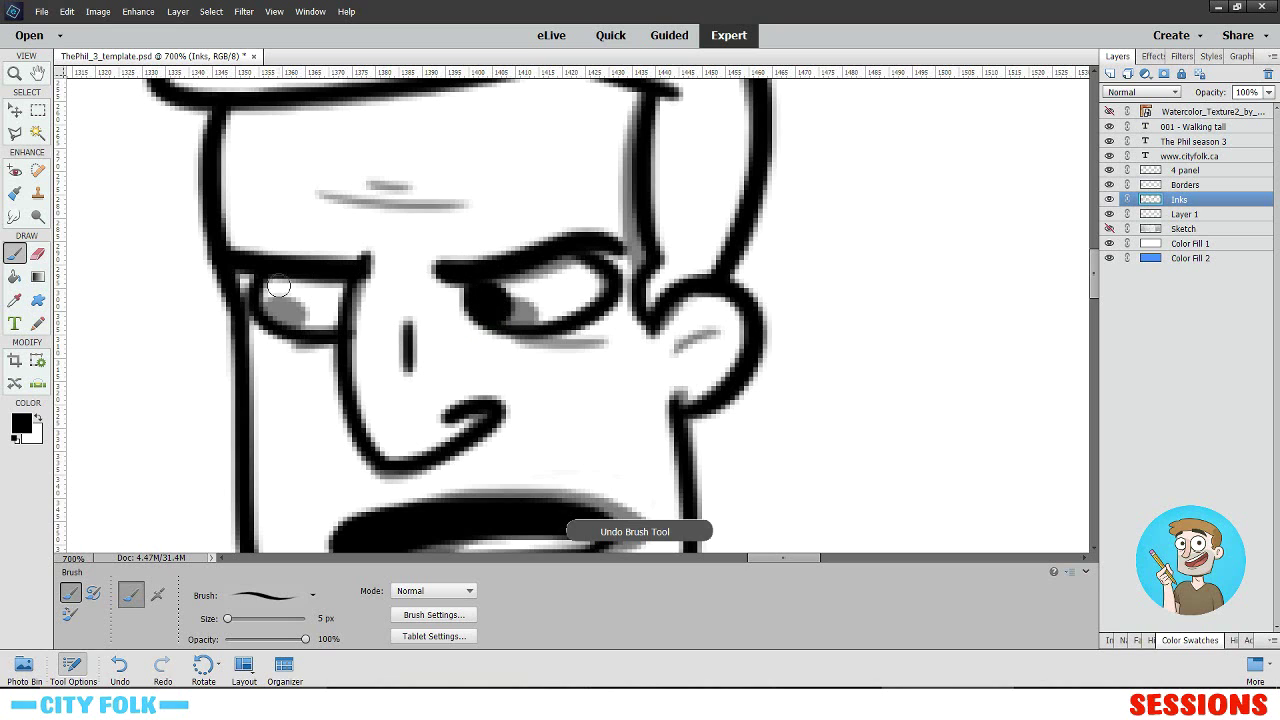
pyautogui.moveTo(274, 290); pyautogui.dragTo(283, 302)
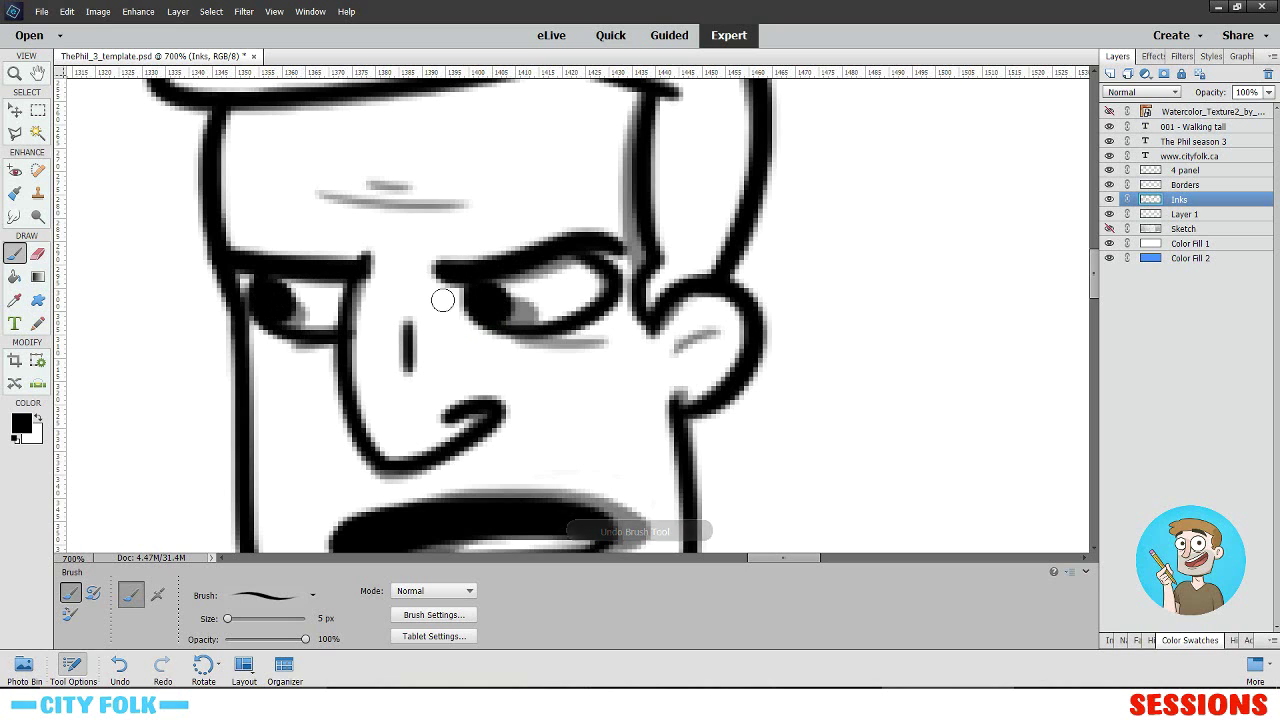
# - Ink the thin detail lines on the forehead, under both eyes and inside the ear
pyautogui.moveTo(336, 196); pyautogui.dragTo(436, 204)
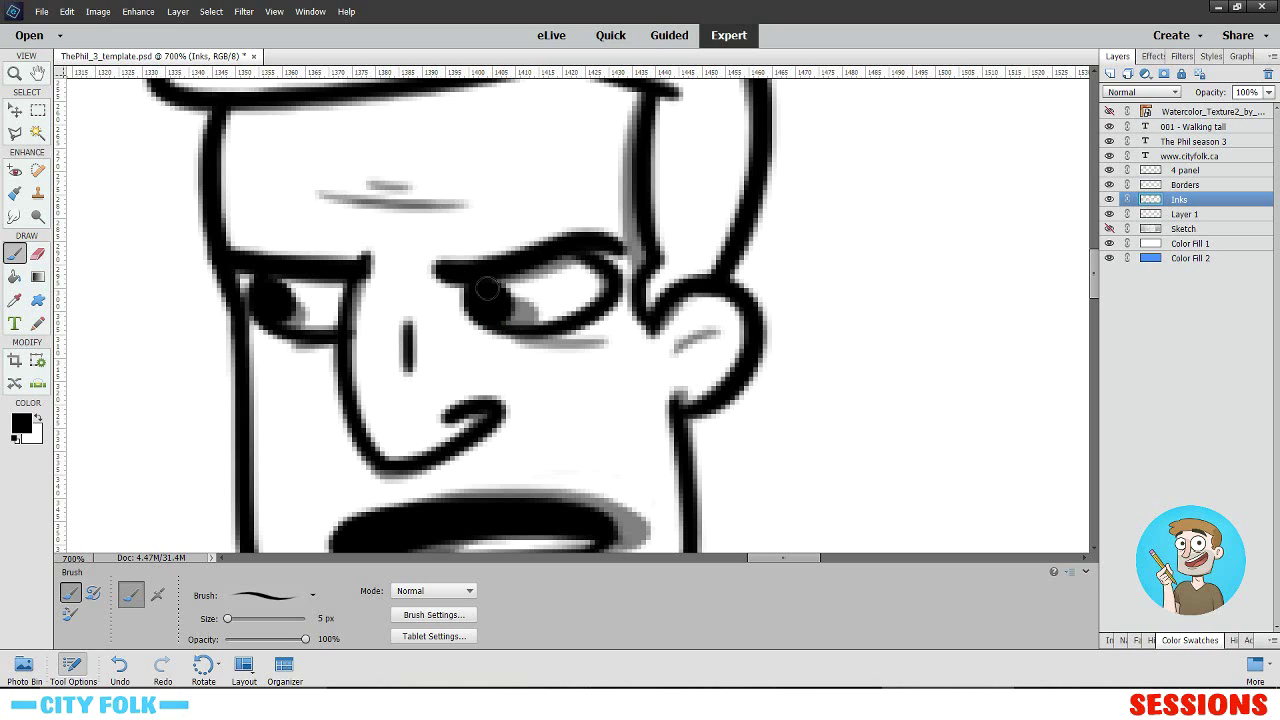
pyautogui.moveTo(736, 288); pyautogui.dragTo(666, 221)
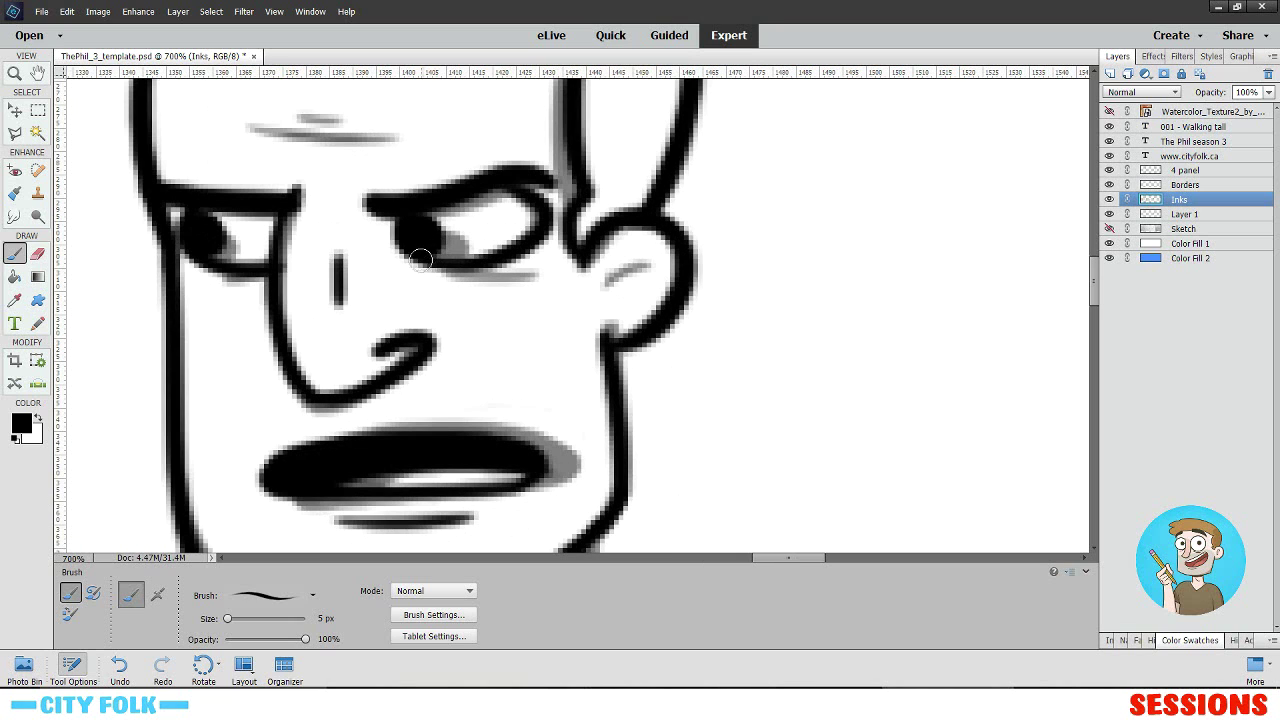
pyautogui.moveTo(455, 270); pyautogui.dragTo(531, 274)
pyautogui.hotkey('ctrl', 'z')
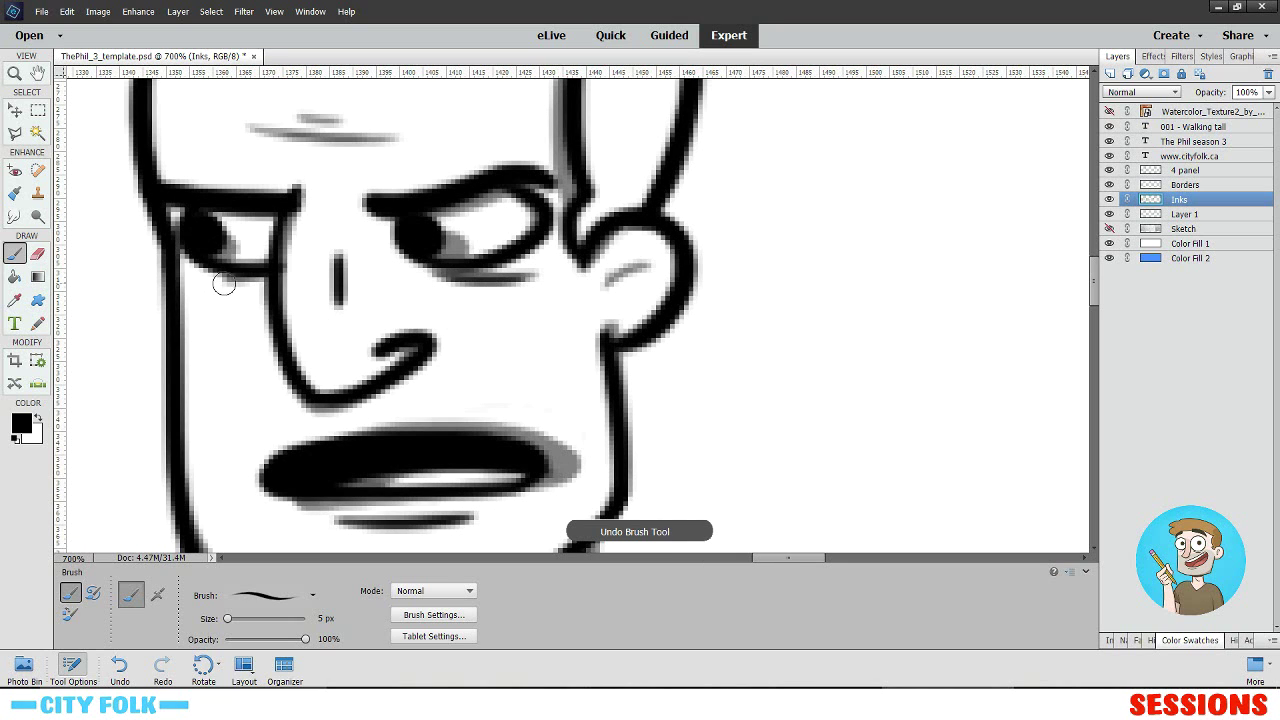
pyautogui.moveTo(224, 284); pyautogui.dragTo(274, 275)
pyautogui.hotkey('ctrl', 'z')
pyautogui.click(38, 254)
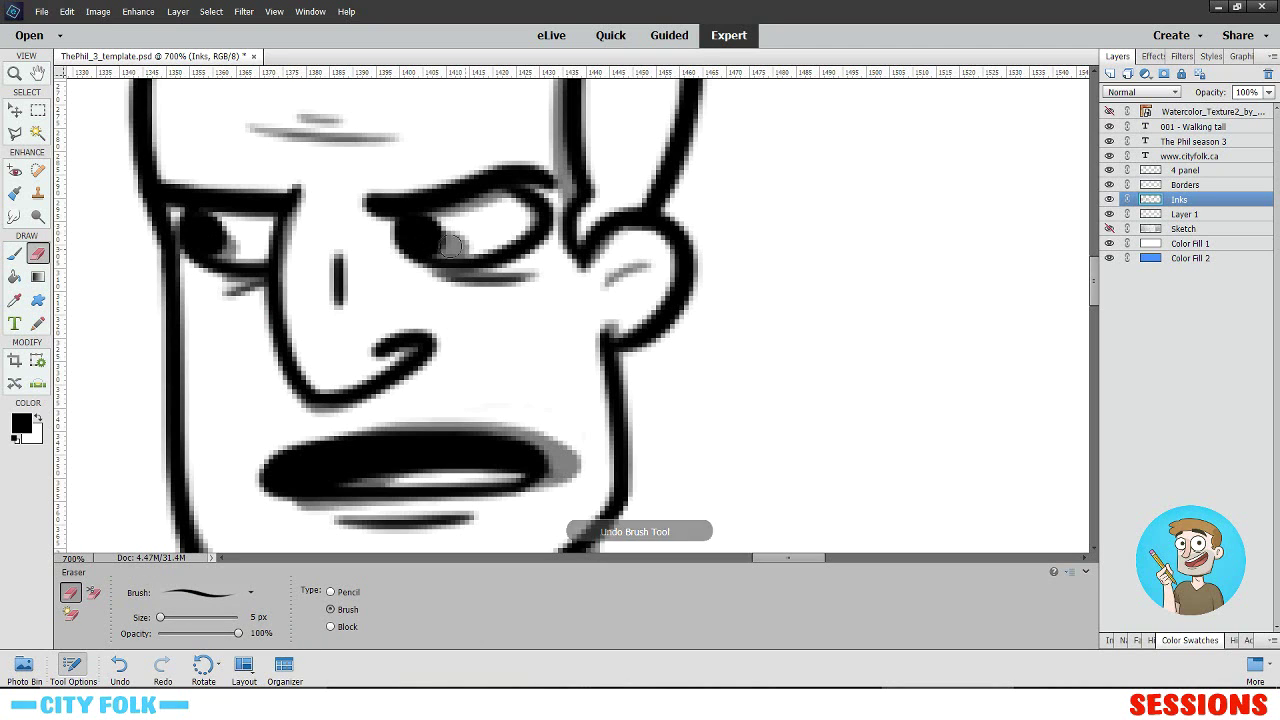
pyautogui.click(14, 255)
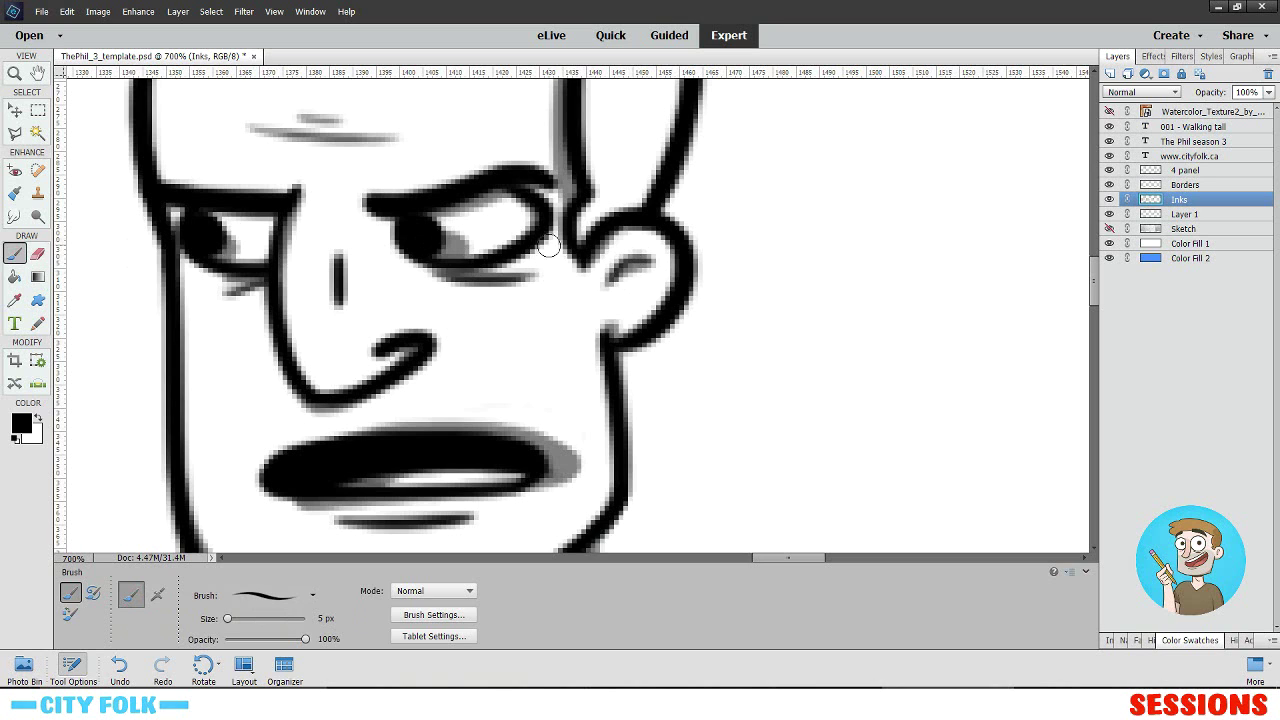
# - Ink the two vertical neck lines running down from the jaw
pyautogui.scroll(-5, 490, 360)
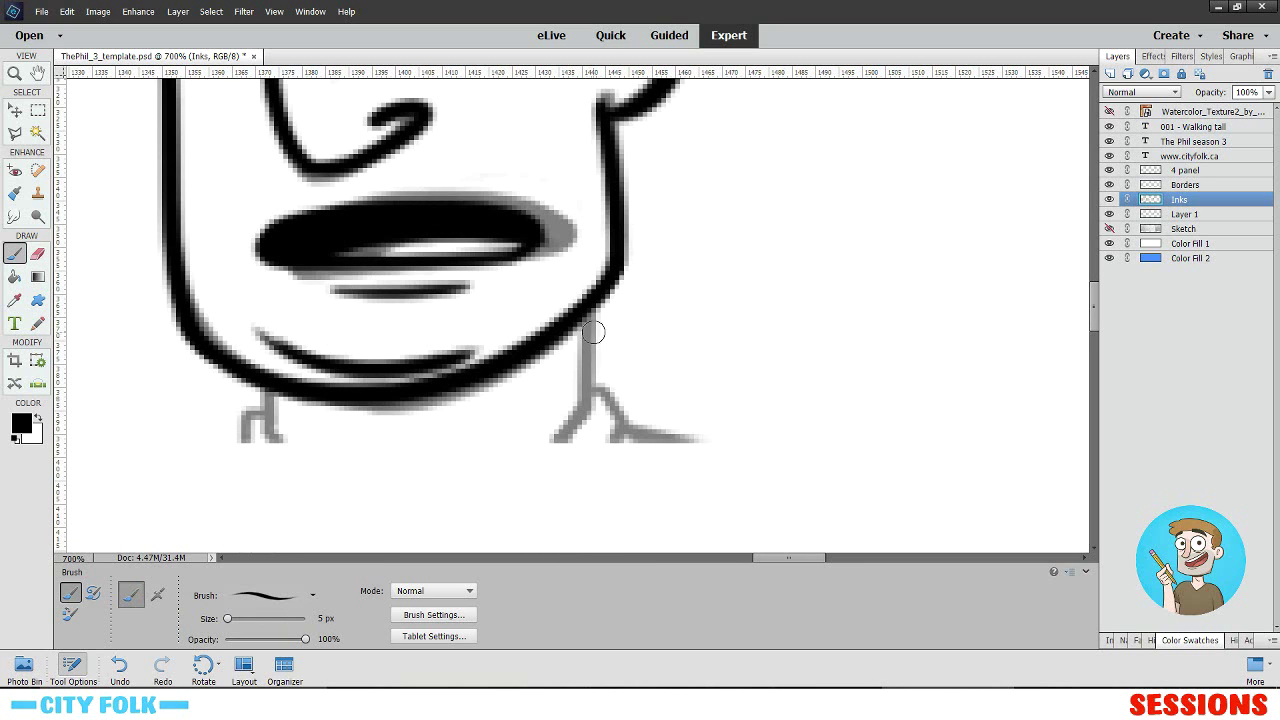
pyautogui.moveTo(592, 305); pyautogui.dragTo(588, 422)
pyautogui.moveTo(263, 385); pyautogui.dragTo(263, 445)
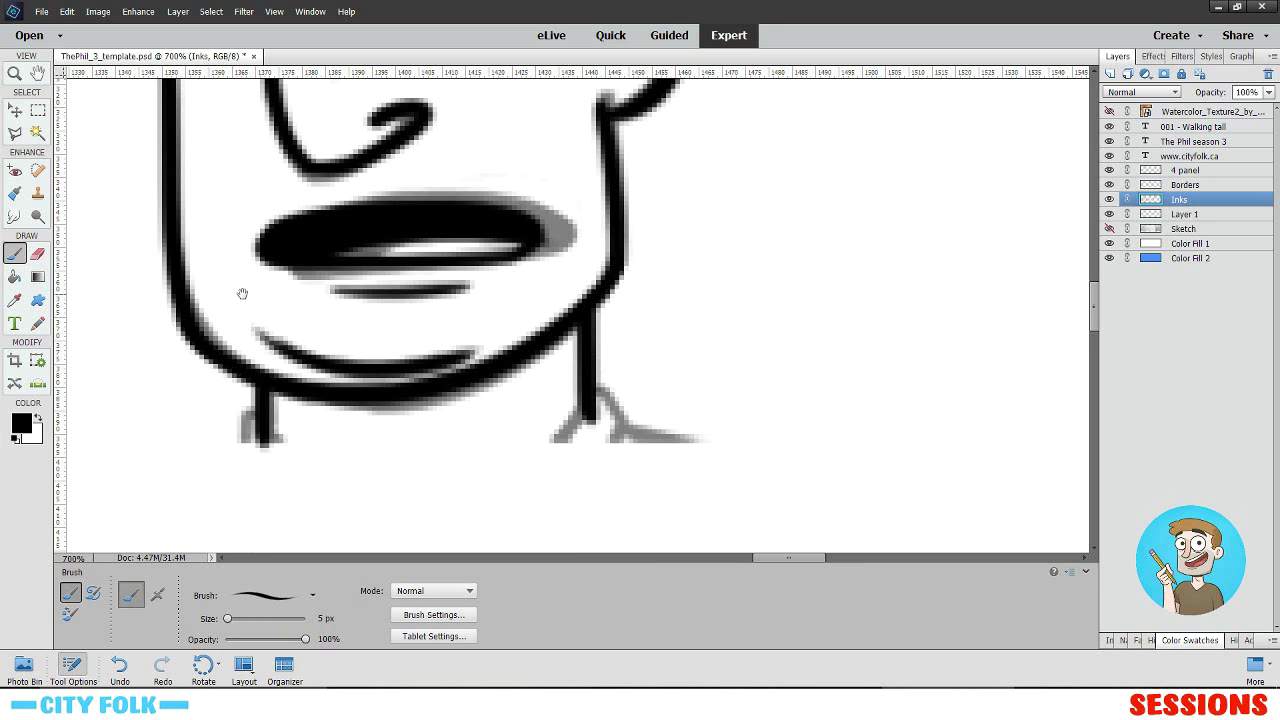
# - Show the Sketch layer and delete Layer 1, the faded guide copy of the head
pyautogui.scroll(6, 242, 293)
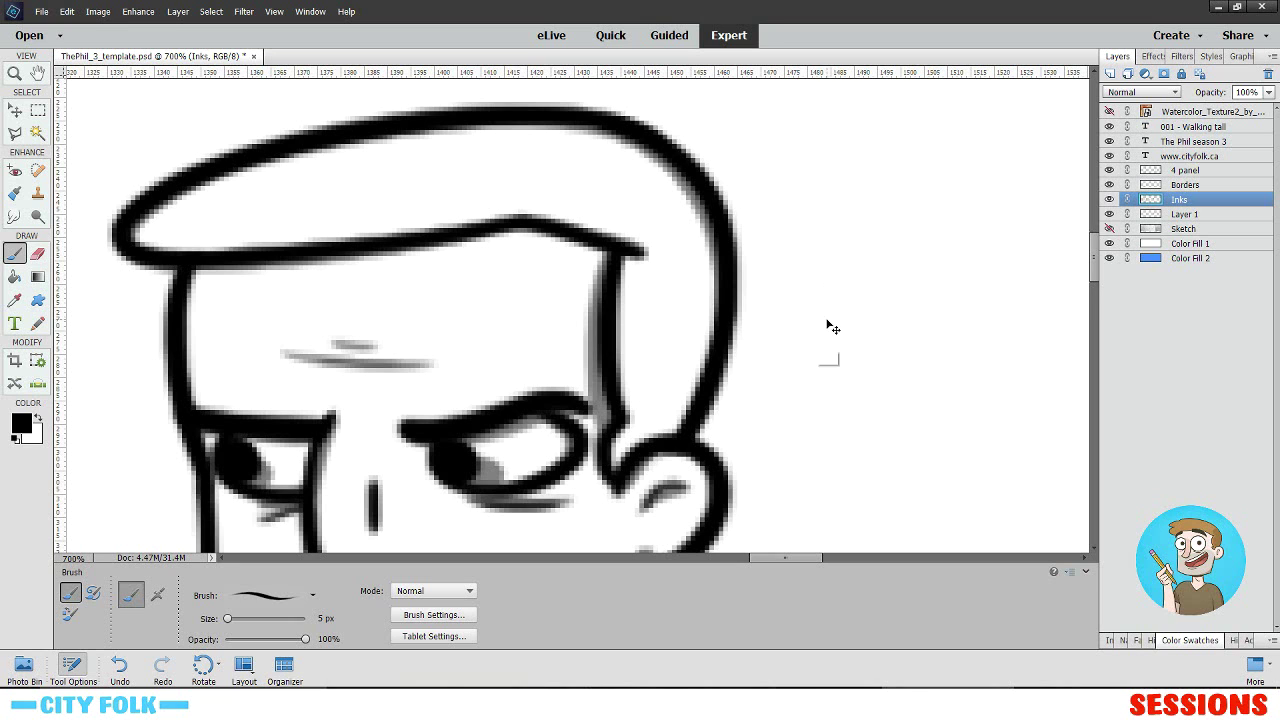
pyautogui.hotkey('ctrl', '-')
pyautogui.hotkey('ctrl', '-')
pyautogui.hotkey('ctrl', '-')
pyautogui.scroll(-3, 711, 343)
pyautogui.scroll(-2, 715, 267)
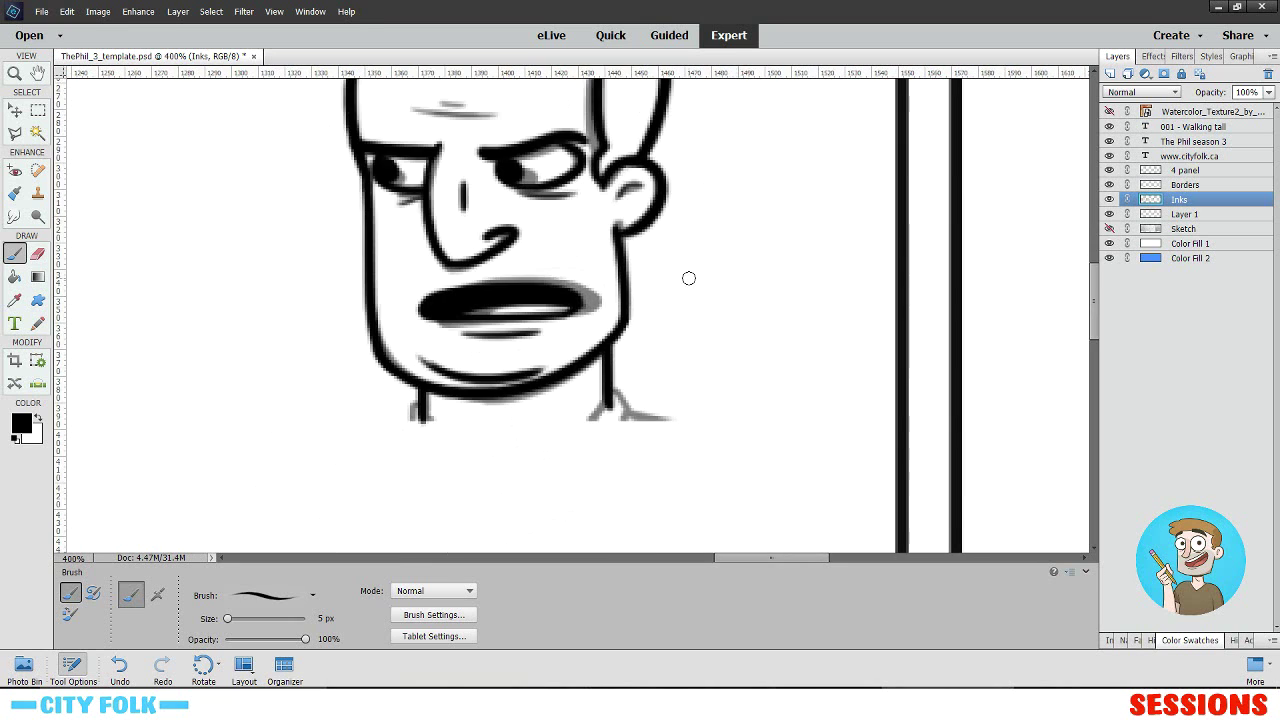
pyautogui.click(1110, 229)
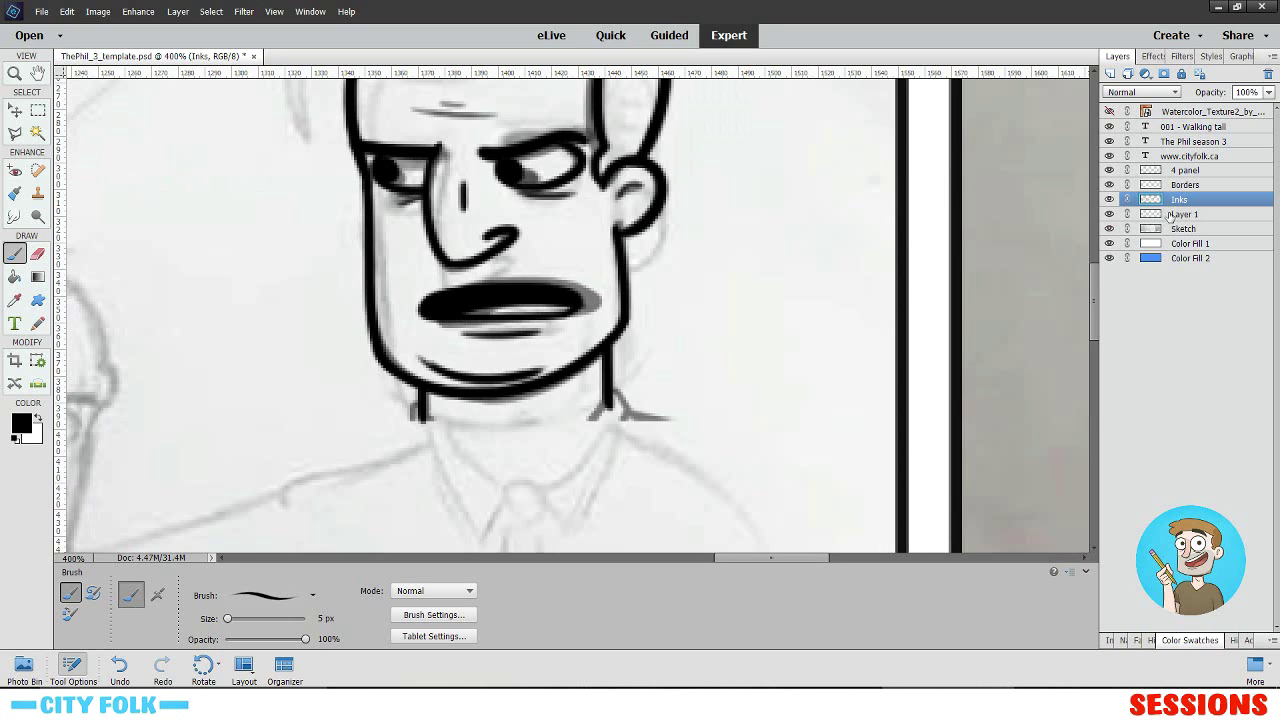
pyautogui.click(1170, 215)
pyautogui.rightClick(1168, 214)
pyautogui.click(1220, 284)
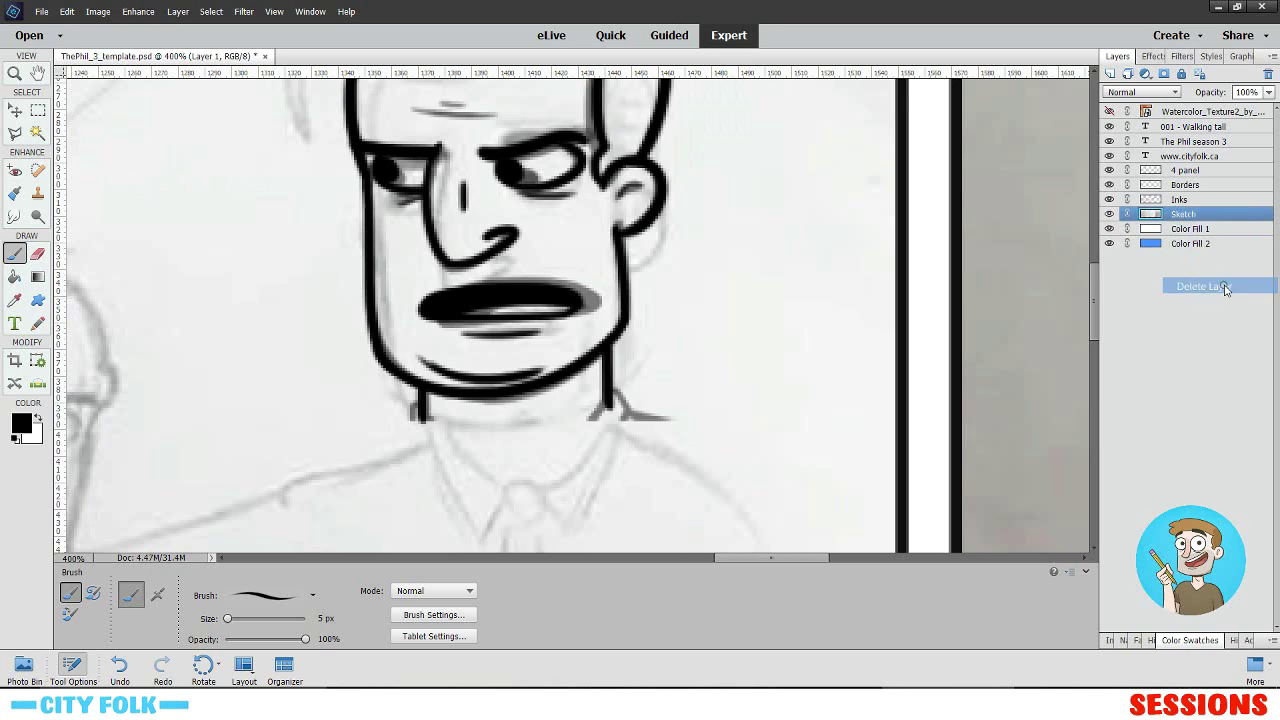
# - Make the Inks layer active for inking the tall man's body in the third panel
pyautogui.click(1205, 201)
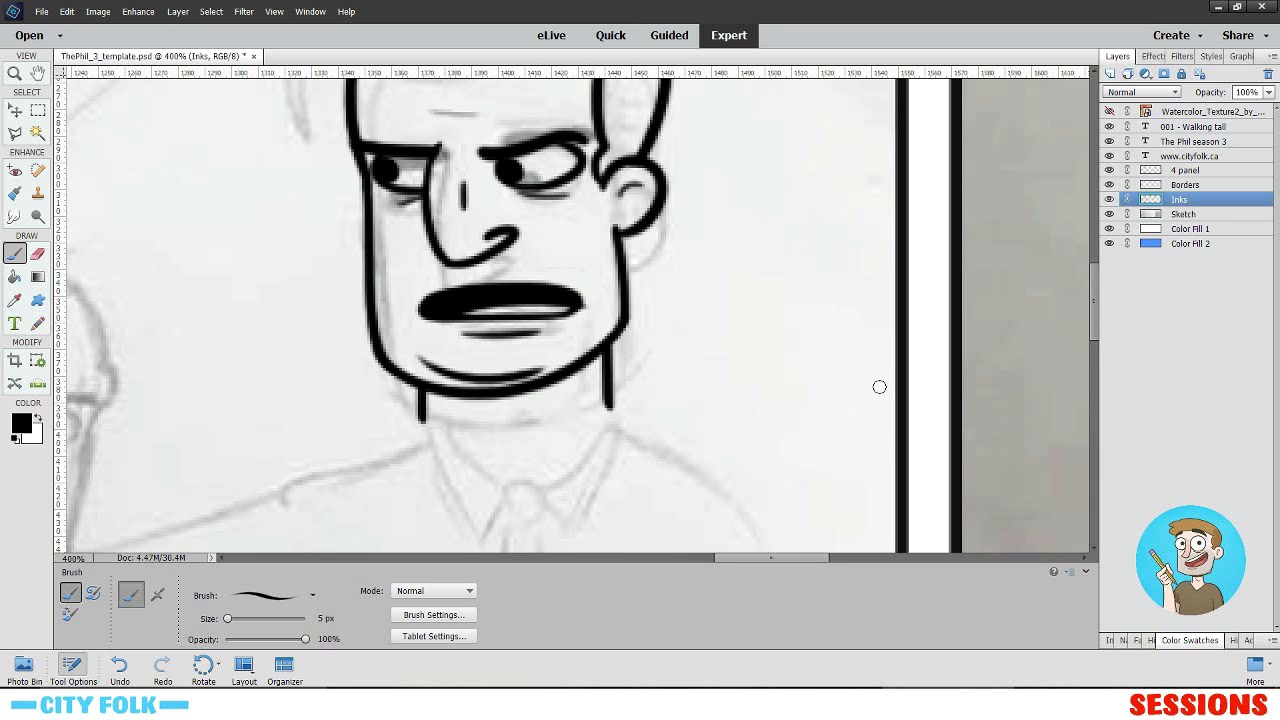
pyautogui.hotkey('ctrl', '-')
pyautogui.hotkey('ctrl', '-')
pyautogui.moveTo(485, 264); pyautogui.dragTo(547, 202)
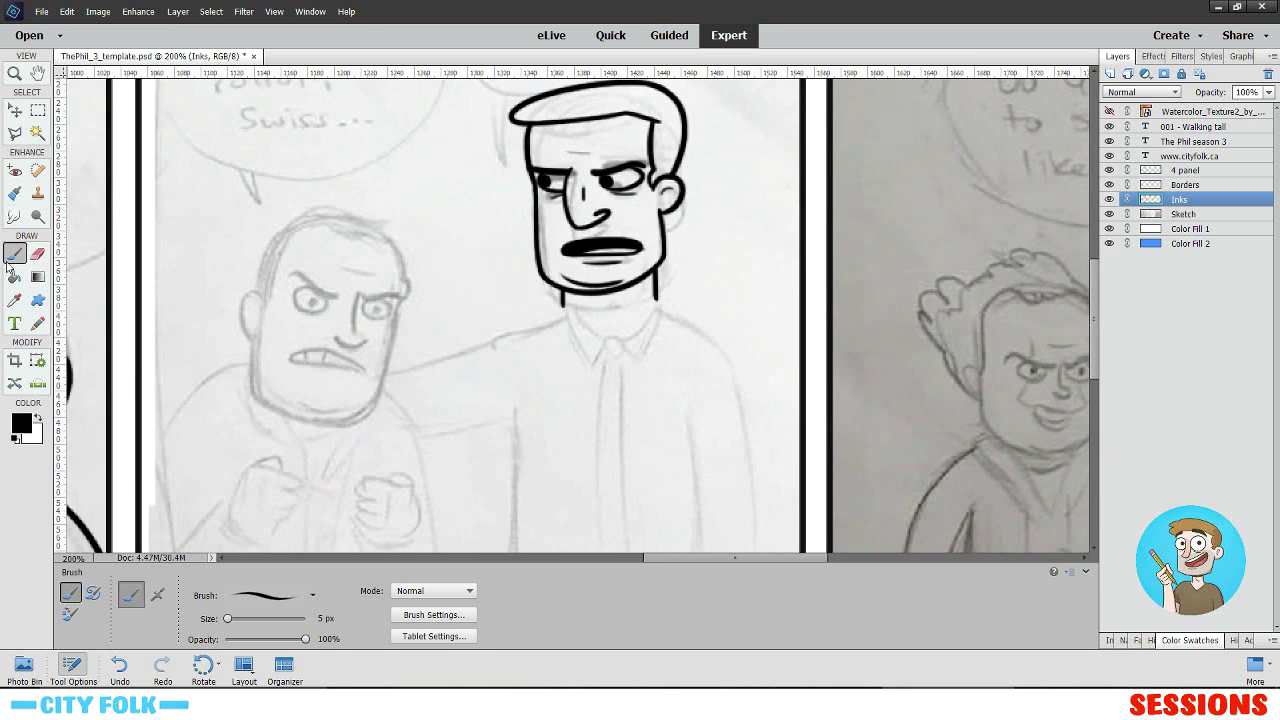
pyautogui.hotkey('ctrl', '+')
pyautogui.moveTo(714, 328); pyautogui.dragTo(717, 300)
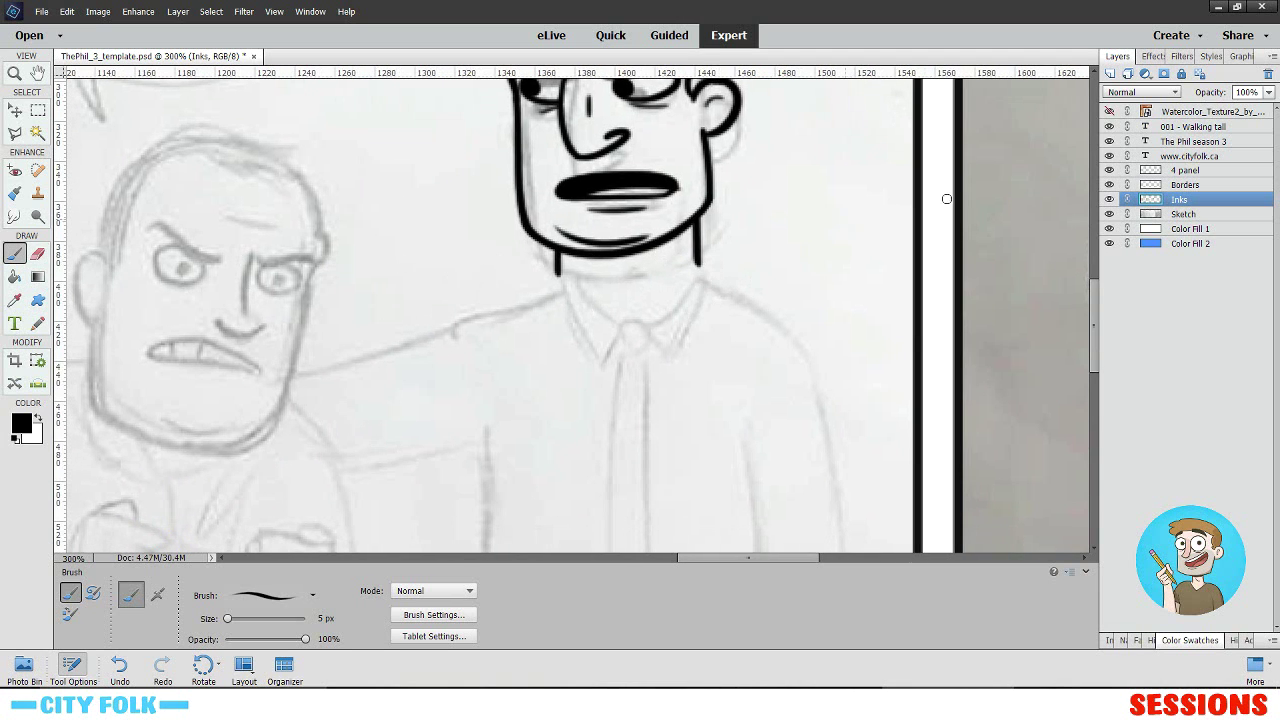
# - Examine the fourth panel's pencil sketch, especially the tall man's head behind the smiley mask
pyautogui.hotkey('ctrl', '-')
pyautogui.hotkey('ctrl', '-')
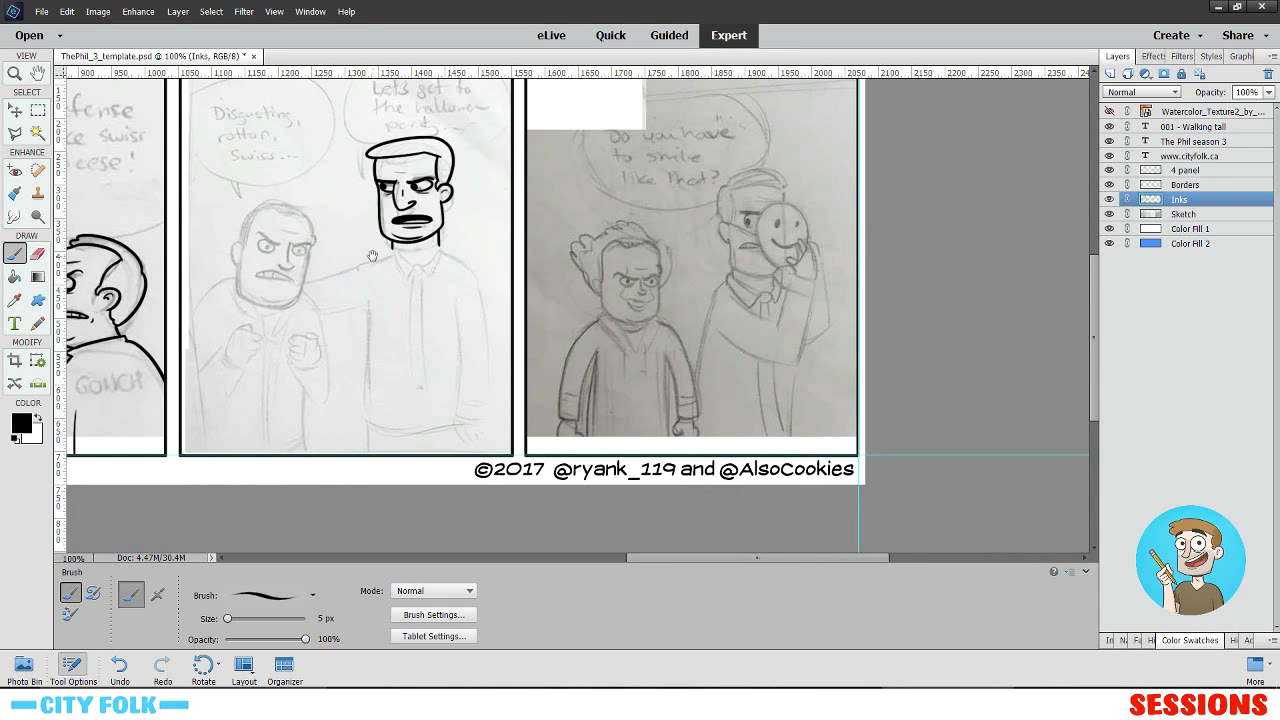
pyautogui.moveTo(424, 246); pyautogui.dragTo(654, 298)
pyautogui.moveTo(810, 304); pyautogui.dragTo(650, 293)
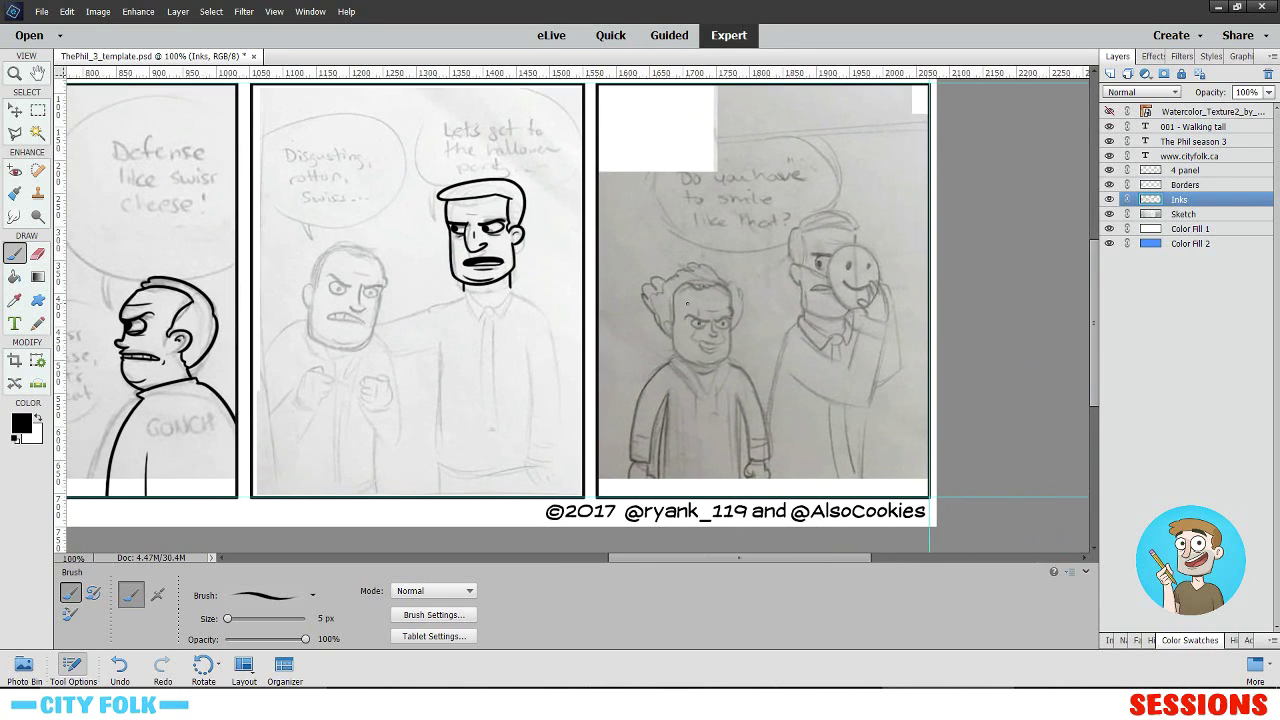
pyautogui.hotkey('ctrl', '+')
pyautogui.moveTo(860, 293); pyautogui.dragTo(621, 241)
pyautogui.moveTo(957, 259); pyautogui.dragTo(569, 384)
pyautogui.hotkey('ctrl', '+')
pyautogui.hotkey('ctrl', '+')
pyautogui.moveTo(570, 252); pyautogui.dragTo(564, 338)
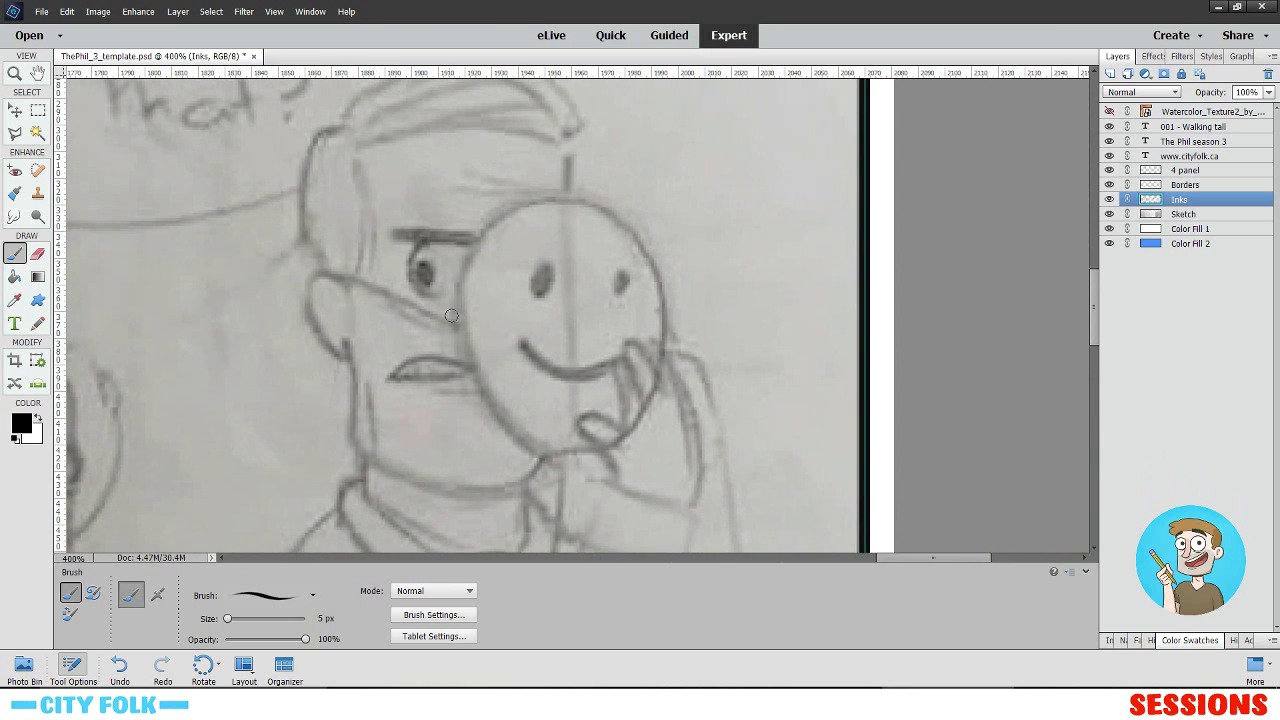
pyautogui.moveTo(537, 273); pyautogui.dragTo(587, 237)
pyautogui.hotkey('ctrl', '-')
pyautogui.hotkey('ctrl', '-')
pyautogui.hotkey('ctrl', '-')
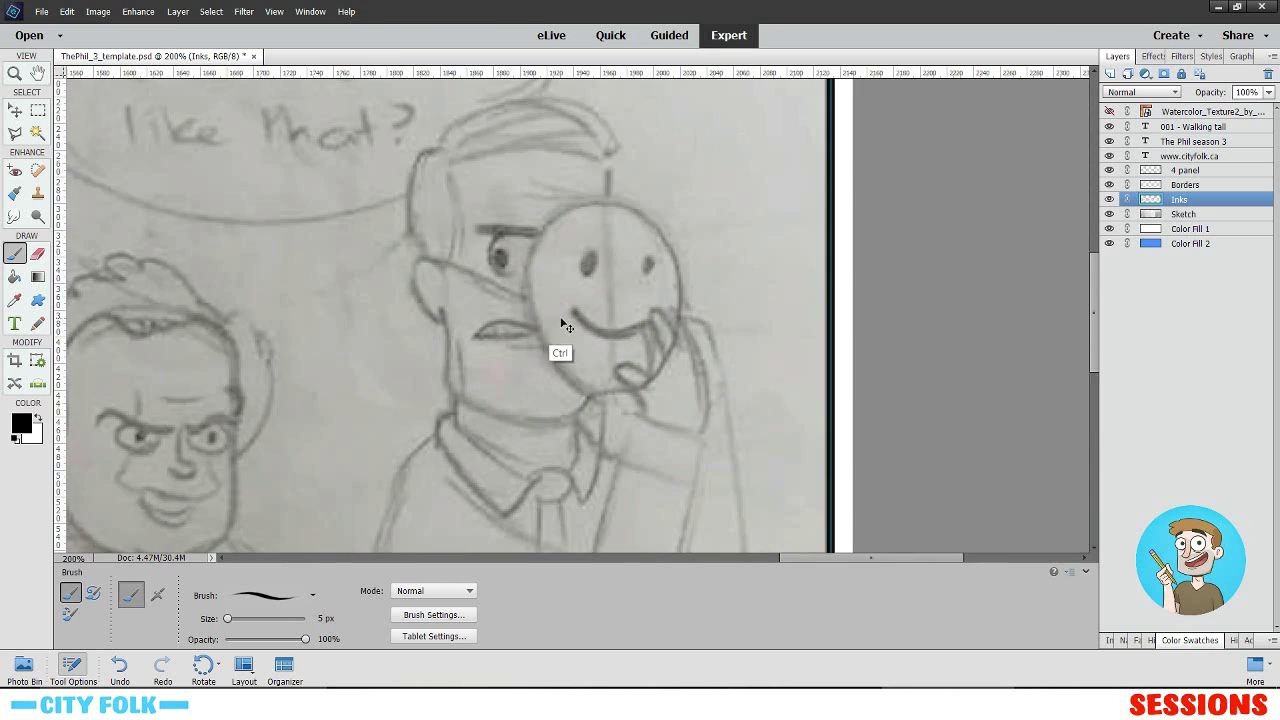
pyautogui.moveTo(445, 323); pyautogui.dragTo(616, 343)
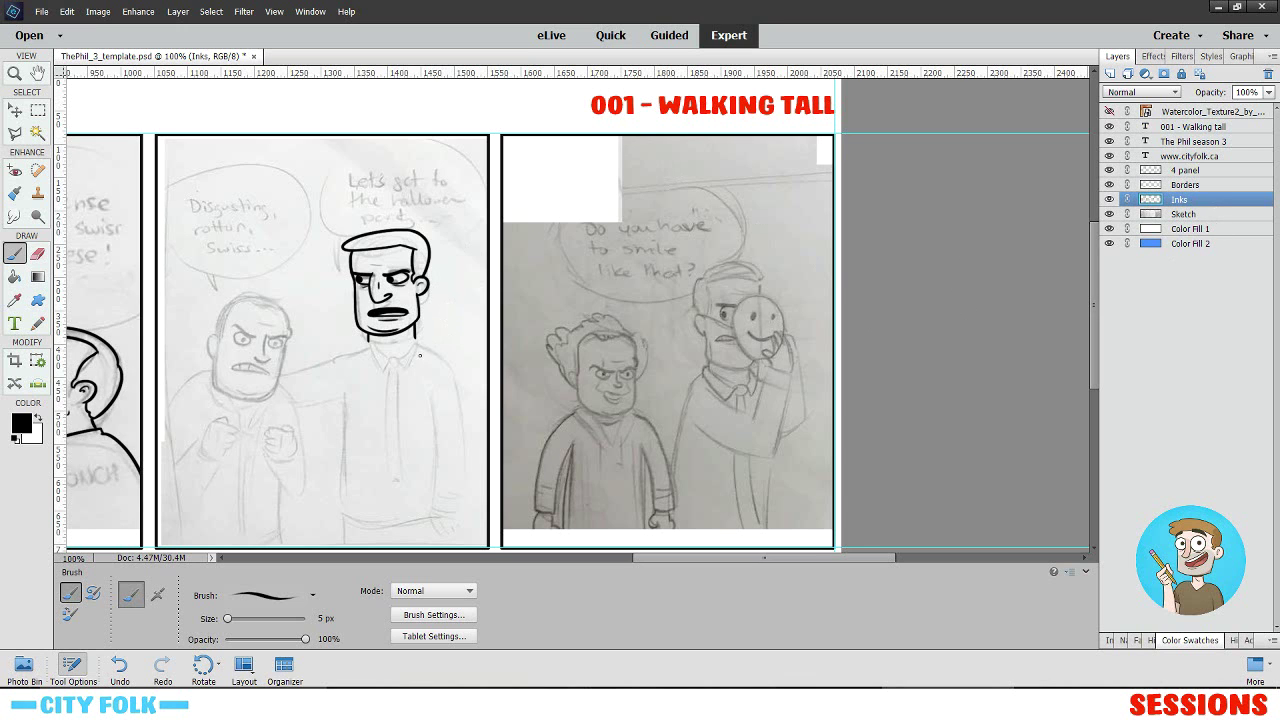
# - Try inking two short curved strand lines inside the front of the tall man's hair in the third panel
pyautogui.hotkey('ctrl', '+')
pyautogui.moveTo(499, 291); pyautogui.dragTo(807, 321)
pyautogui.hotkey('ctrl', '+')
pyautogui.hotkey('ctrl', '+')
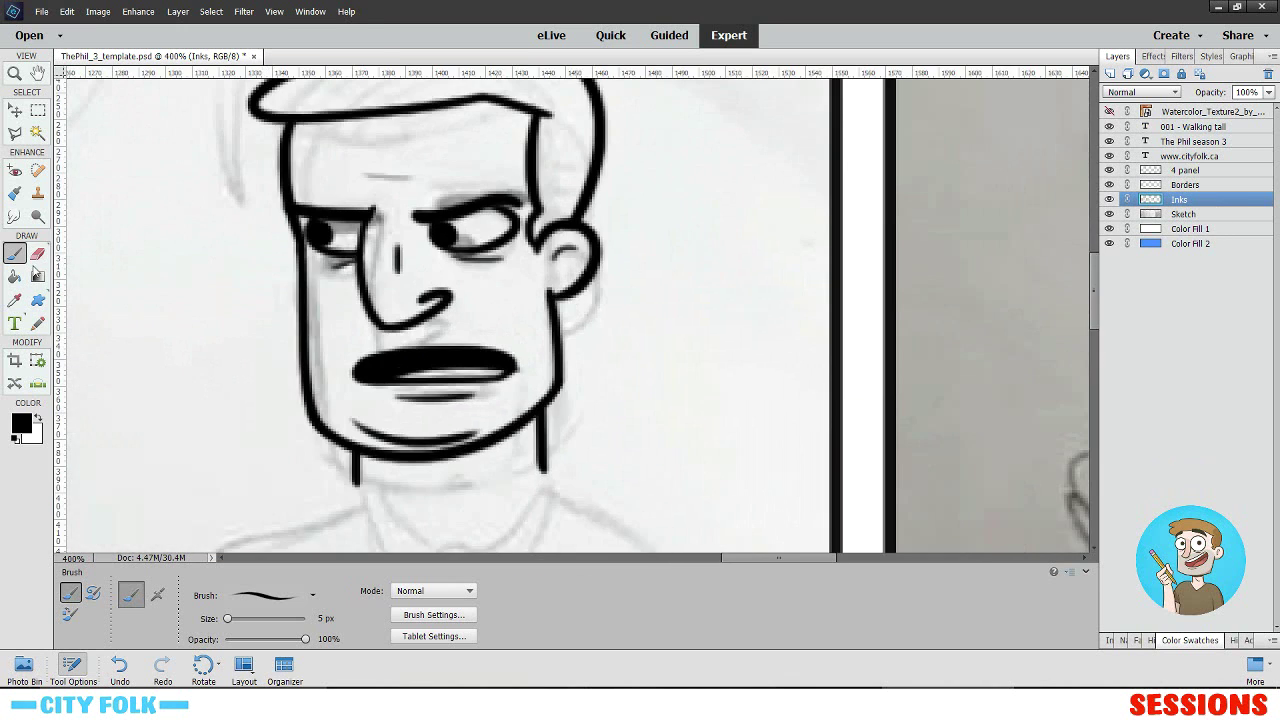
pyautogui.moveTo(453, 203); pyautogui.dragTo(469, 298)
pyautogui.moveTo(323, 208); pyautogui.dragTo(412, 148)
pyautogui.moveTo(385, 204); pyautogui.dragTo(472, 155)
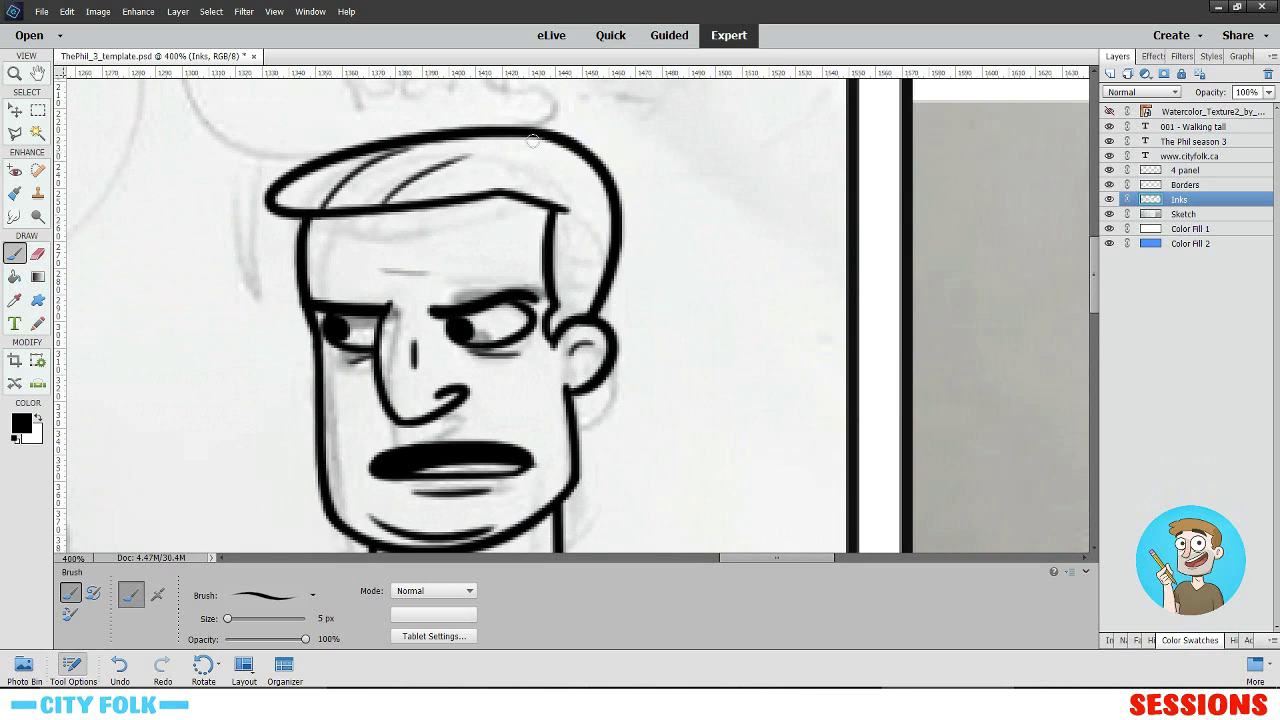
pyautogui.hotkey('ctrl', 'z')
pyautogui.hotkey('ctrl', 'z')
pyautogui.moveTo(332, 206)
pyautogui.mouseDown()
pyautogui.moveTo(390, 166)
pyautogui.moveTo(439, 169)
pyautogui.mouseUp()
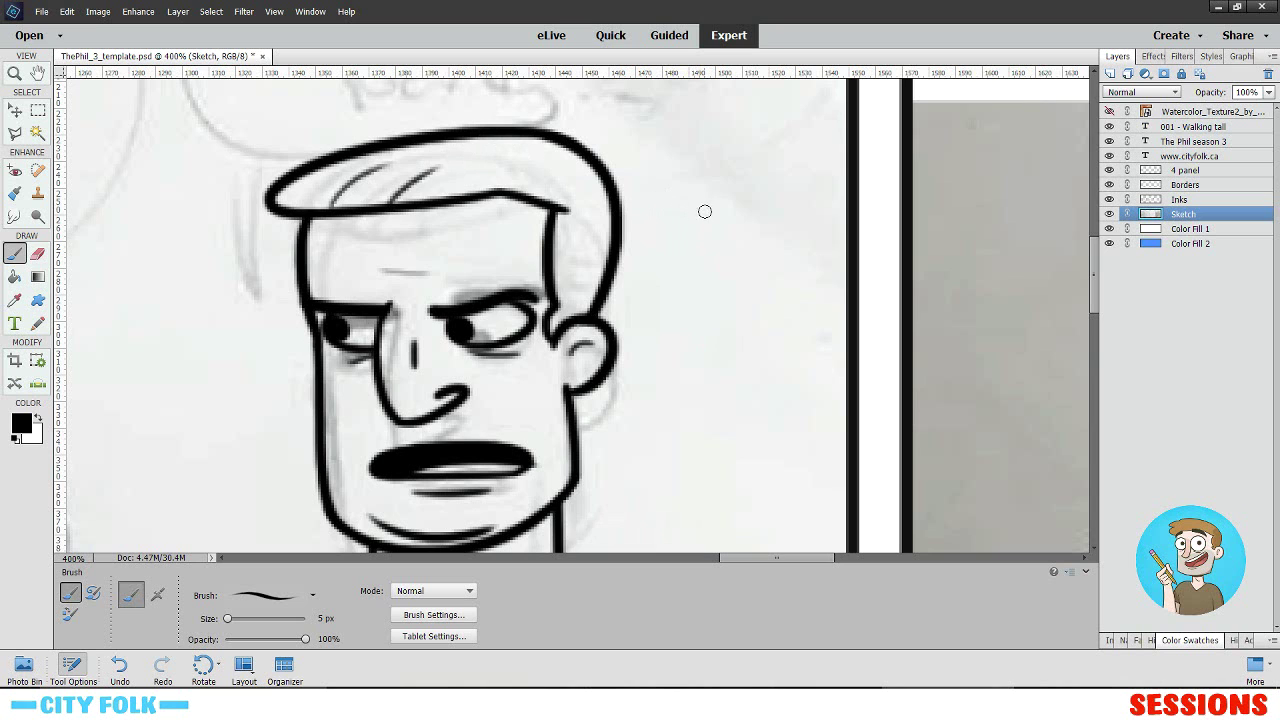
pyautogui.moveTo(484, 266); pyautogui.dragTo(636, 232)
pyautogui.hotkey('ctrl', 'z')
pyautogui.hotkey('ctrl', 'z')
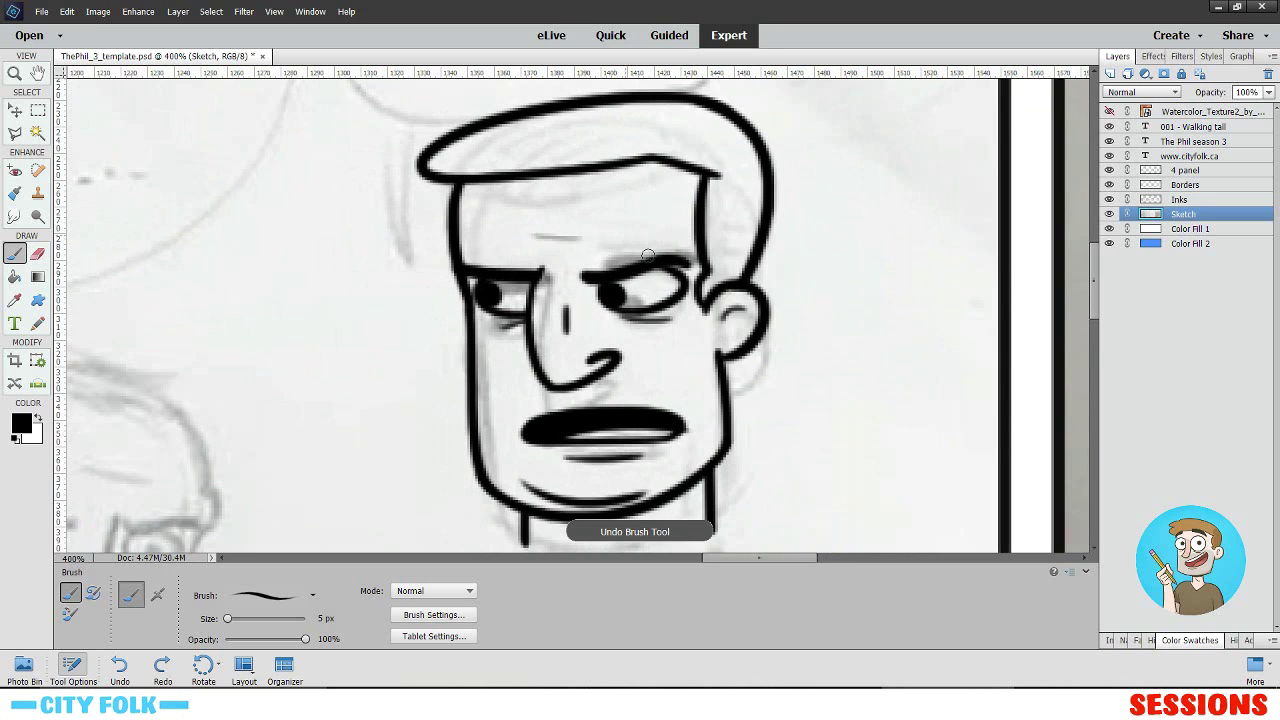
# - Look over the tall man's body sketch in the third panel and the two characters in the fourth panel
pyautogui.hotkey('ctrl', '-')
pyautogui.hotkey('ctrl', '-')
pyautogui.moveTo(430, 445); pyautogui.dragTo(587, 365)
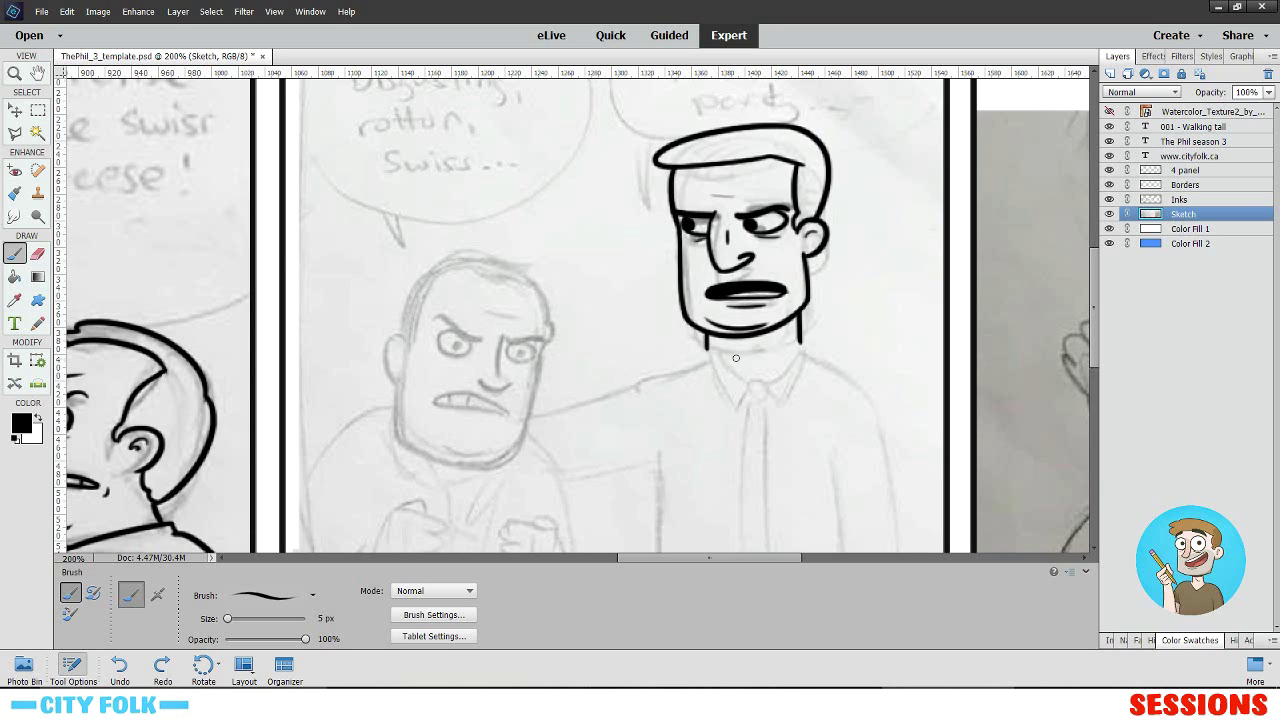
pyautogui.hotkey('ctrl', '+')
pyautogui.moveTo(571, 411); pyautogui.dragTo(548, 323)
pyautogui.moveTo(852, 322); pyautogui.dragTo(709, 338)
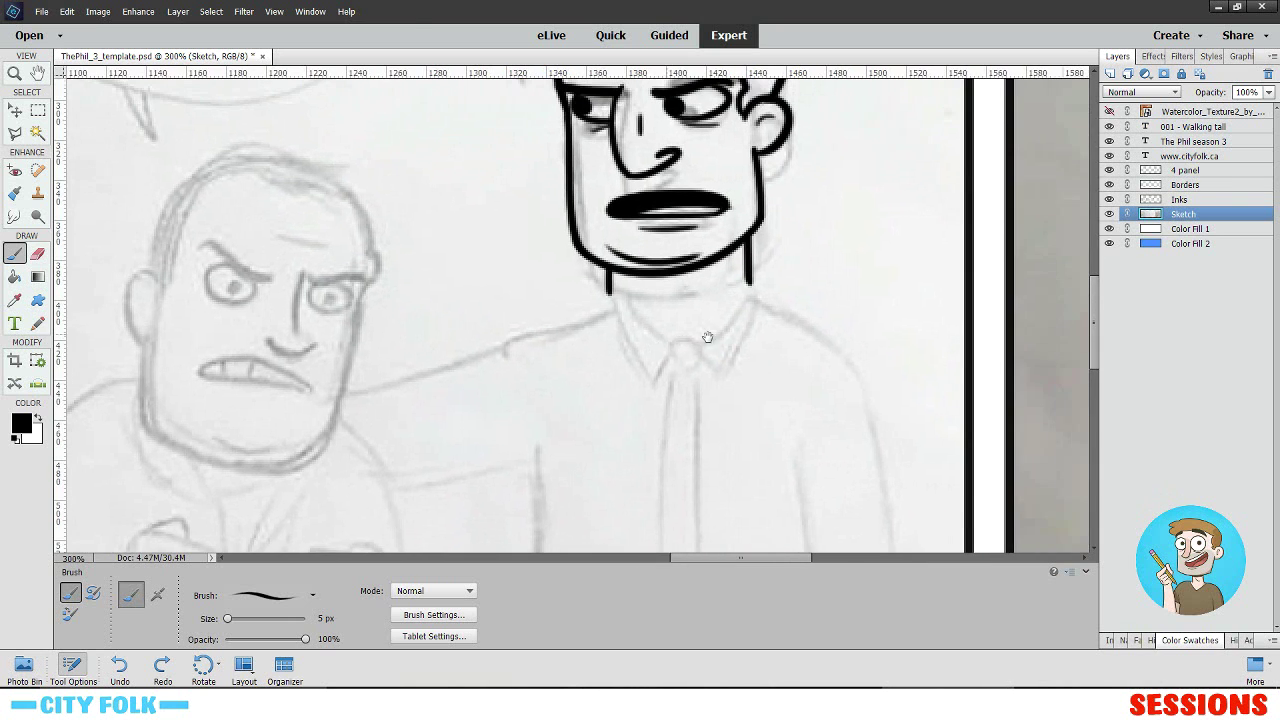
pyautogui.moveTo(761, 375)
pyautogui.mouseDown()
pyautogui.moveTo(520, 377)
pyautogui.moveTo(490, 356)
pyautogui.moveTo(502, 306)
pyautogui.mouseUp()
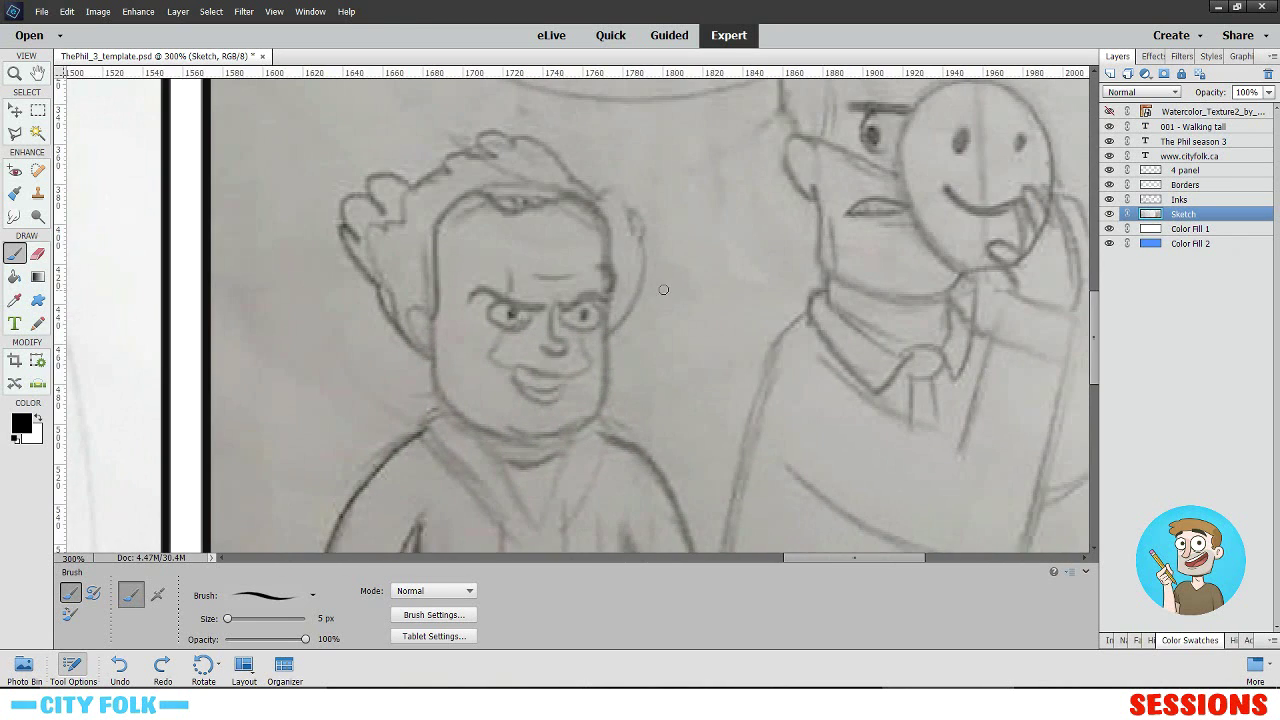
# - Ink the left side of the short man's jaw in the fourth panel with one curved stroke
pyautogui.hotkey('ctrl', '+')
pyautogui.moveTo(783, 259); pyautogui.dragTo(741, 216)
pyautogui.scroll(1, 420, 270)
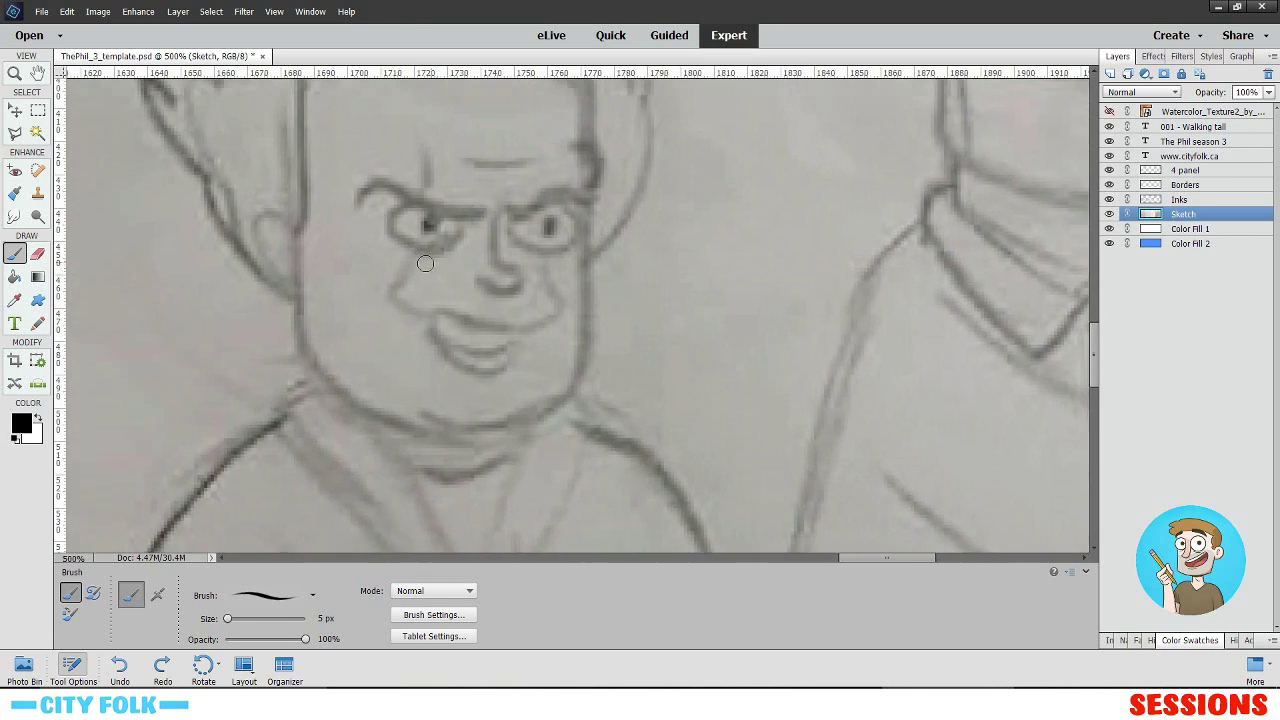
pyautogui.moveTo(292, 238)
pyautogui.mouseDown()
pyautogui.moveTo(300, 282)
pyautogui.moveTo(462, 390)
pyautogui.mouseUp()
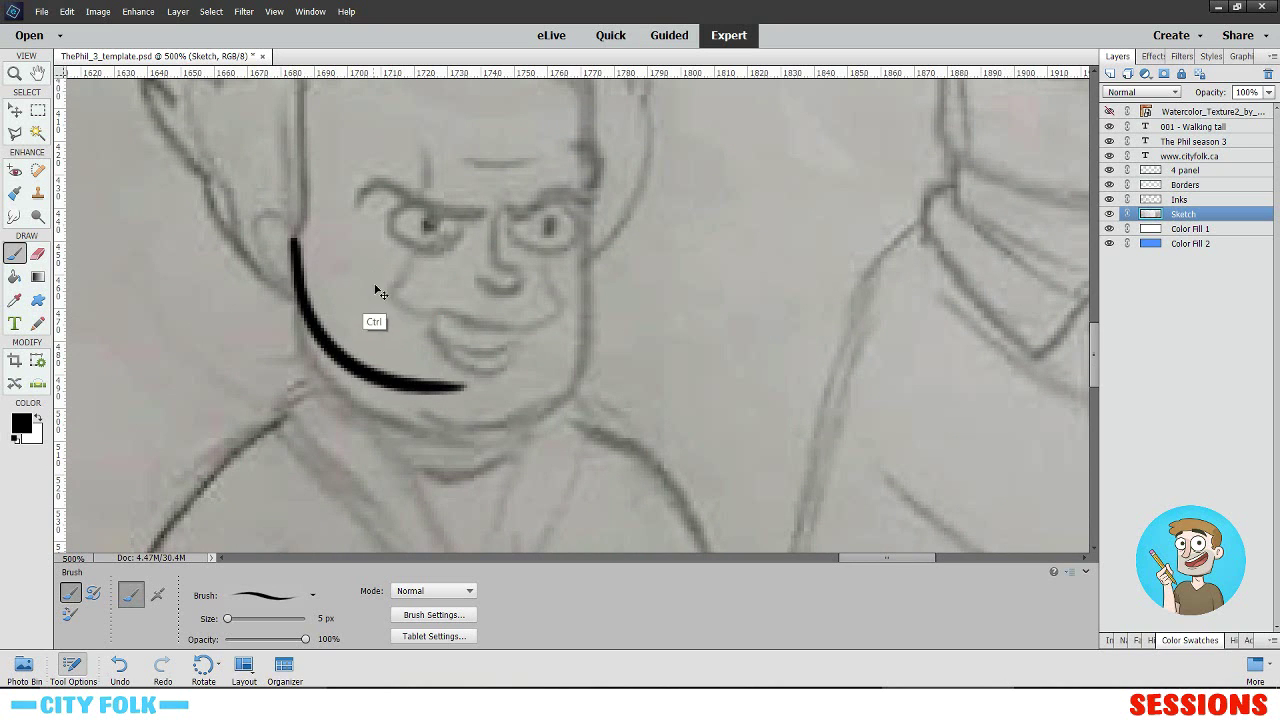
pyautogui.hotkey('ctrl', 'z')
pyautogui.moveTo(297, 250); pyautogui.dragTo(428, 405)
pyautogui.hotkey('ctrl', 'z')
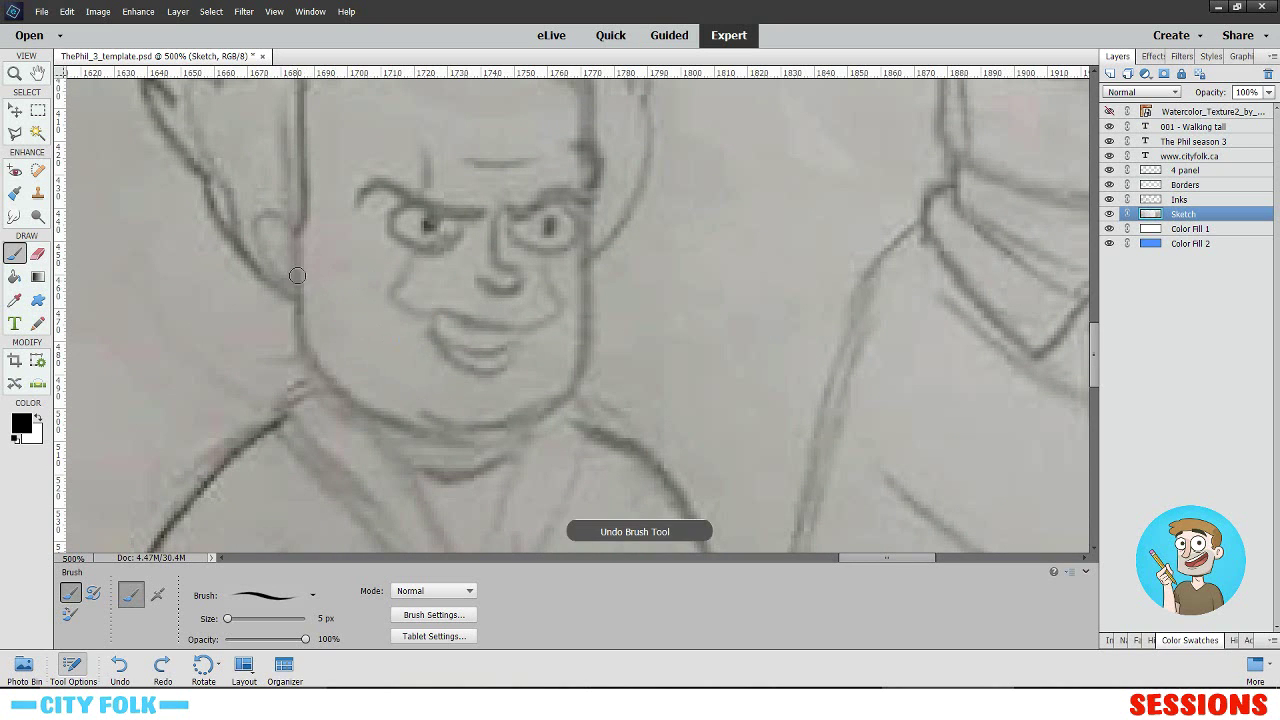
pyautogui.moveTo(296, 252); pyautogui.dragTo(420, 420)
# - Ink the right side of the short man's jaw, curving from beside the eye in toward the chin
pyautogui.moveTo(584, 230); pyautogui.dragTo(525, 405)
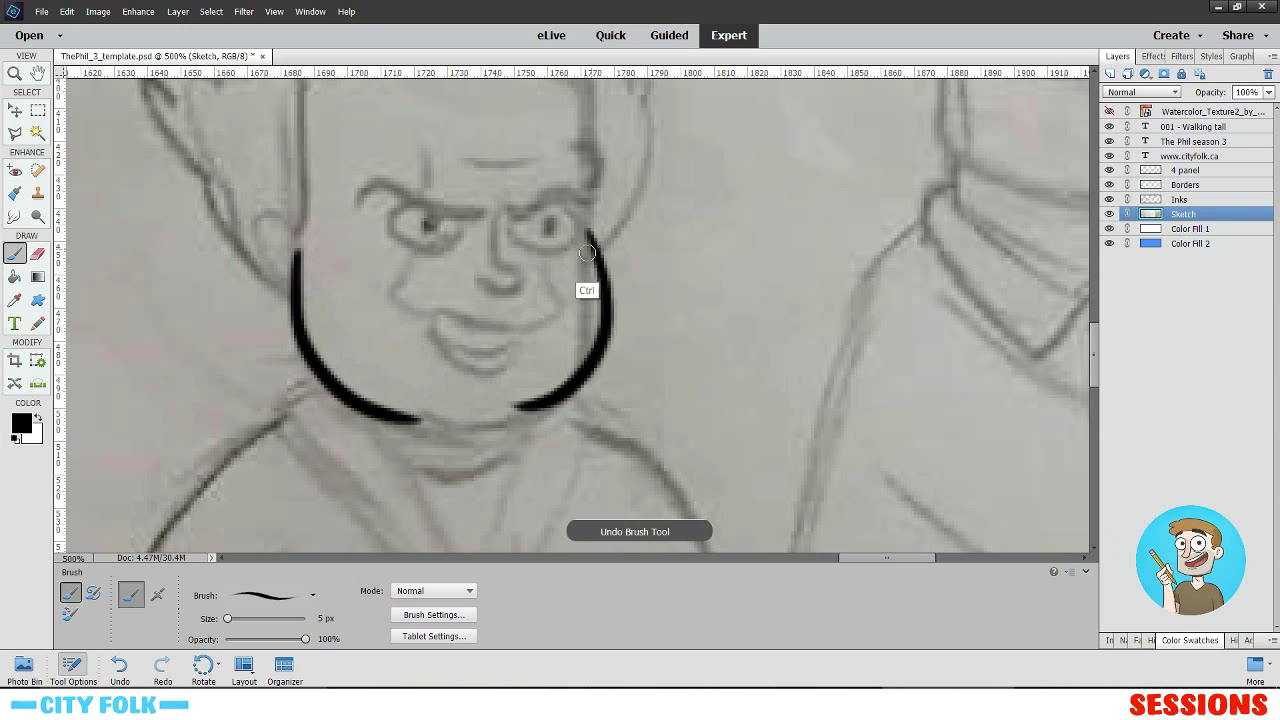
pyautogui.hotkey('ctrl', 'z')
pyautogui.moveTo(585, 230); pyautogui.dragTo(525, 405)
pyautogui.hotkey('ctrl', 'z')
pyautogui.moveTo(585, 230); pyautogui.dragTo(522, 400)
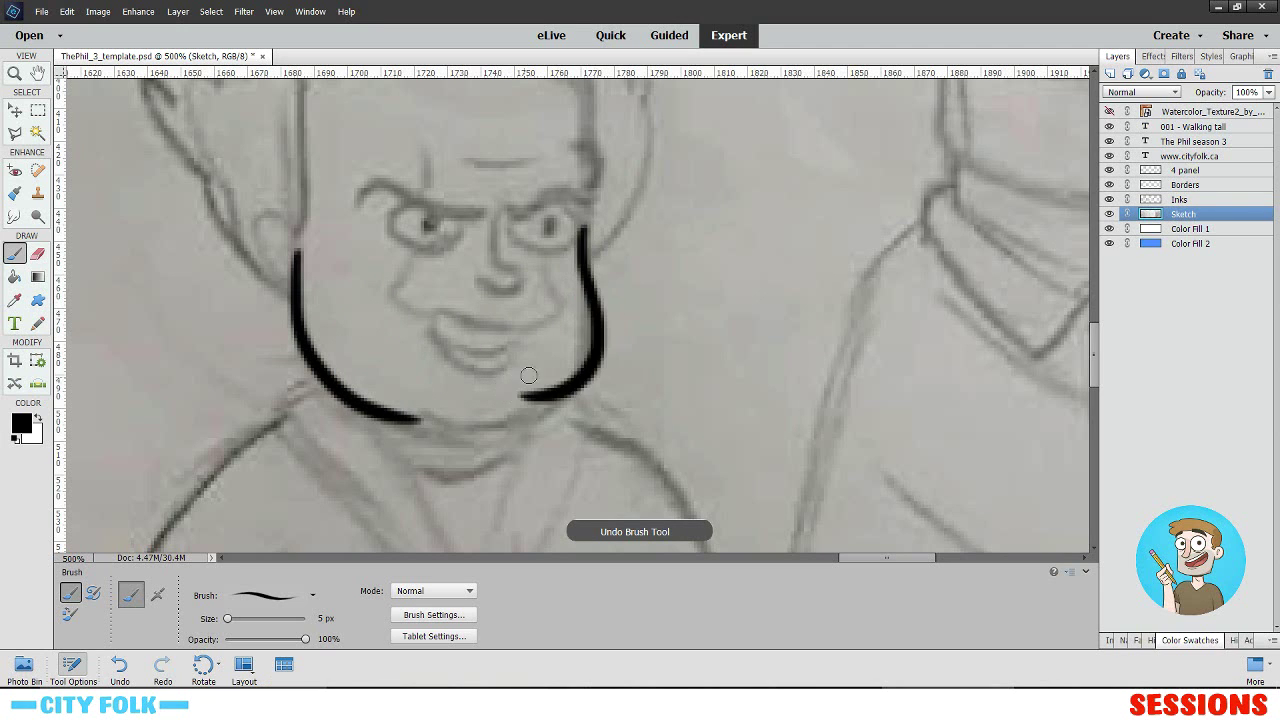
# - Compare the short man's inked jaw with the surrounding sketches in the third and fourth panels
pyautogui.moveTo(954, 254); pyautogui.dragTo(844, 356)
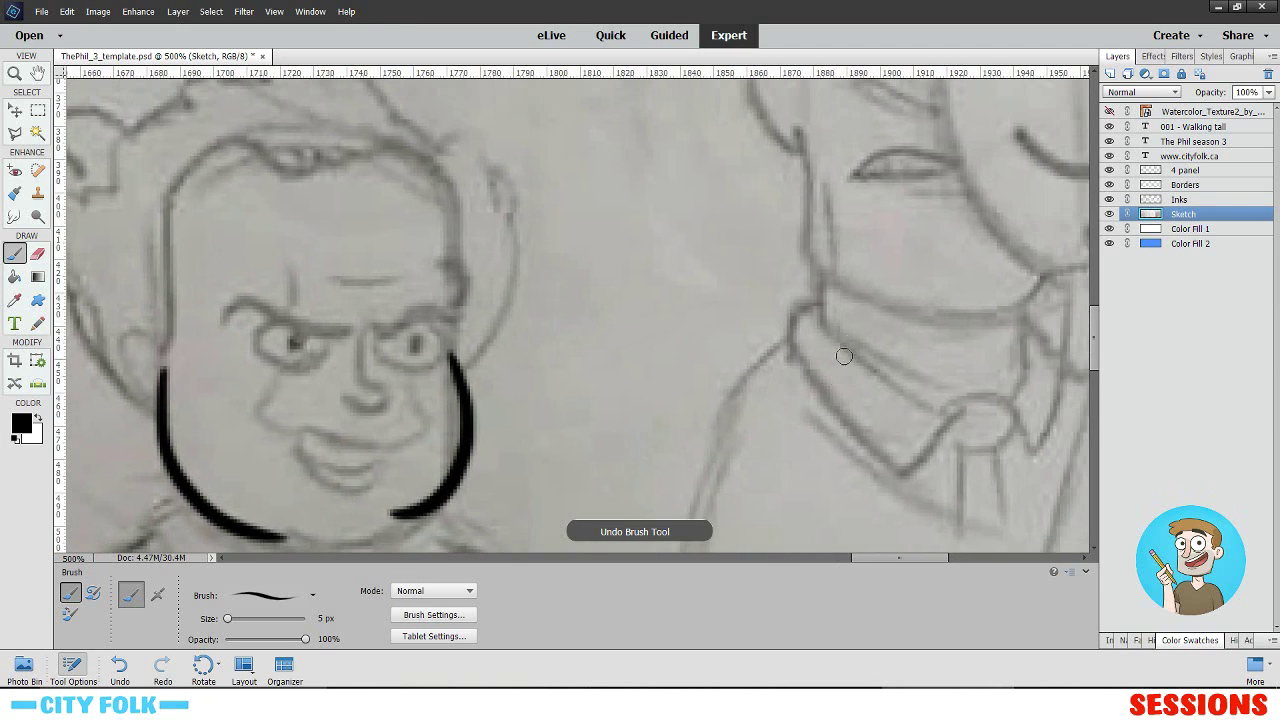
pyautogui.hotkey('ctrl', '-')
pyautogui.hotkey('ctrl', '-')
pyautogui.hotkey('ctrl', '-')
pyautogui.hotkey('ctrl', '-')
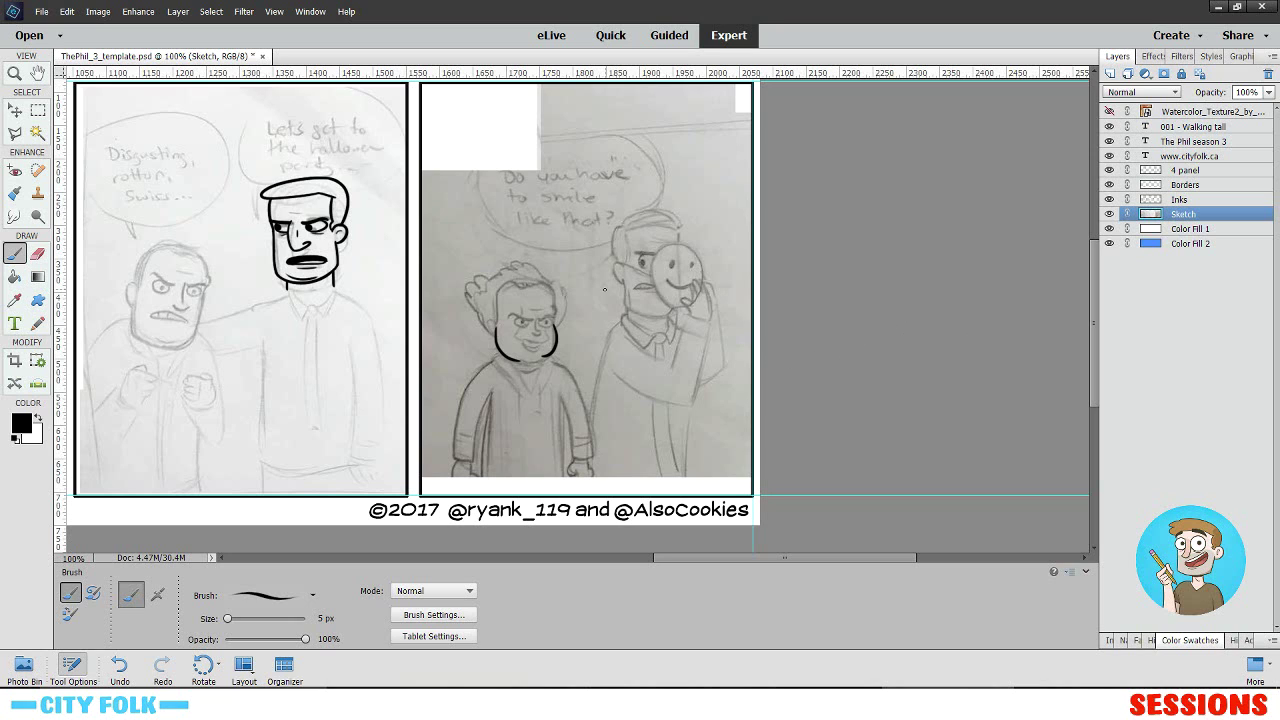
pyautogui.hotkey('ctrl', '=')
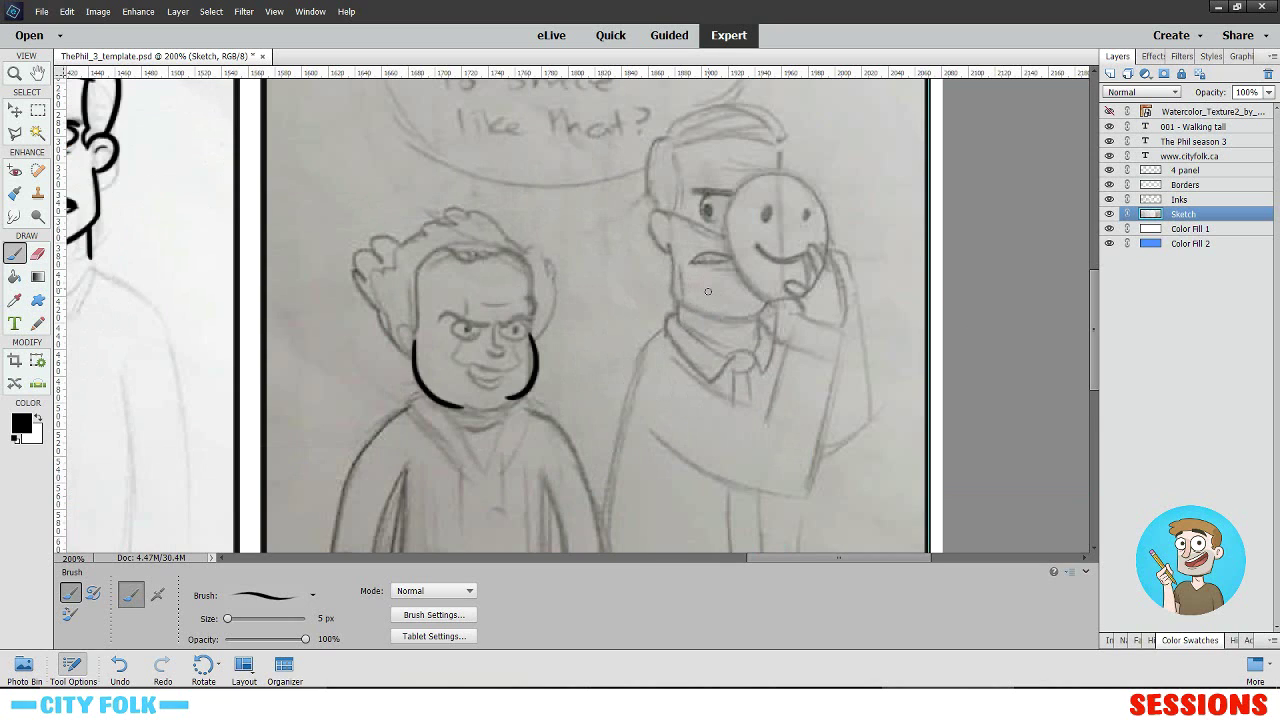
pyautogui.moveTo(620, 420); pyautogui.dragTo(679, 333)
pyautogui.hotkey('ctrl', '=')
pyautogui.moveTo(763, 351); pyautogui.dragTo(618, 541)
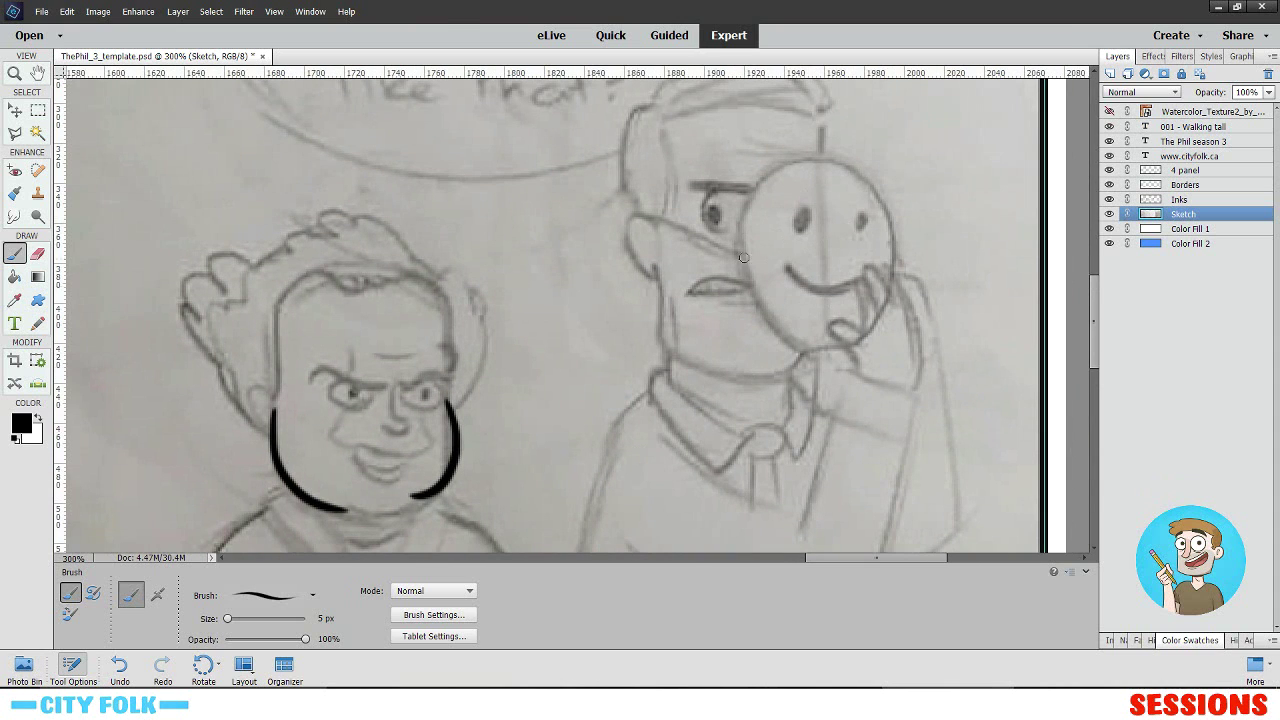
pyautogui.hotkey('ctrl', '-')
pyautogui.hotkey('ctrl', '-')
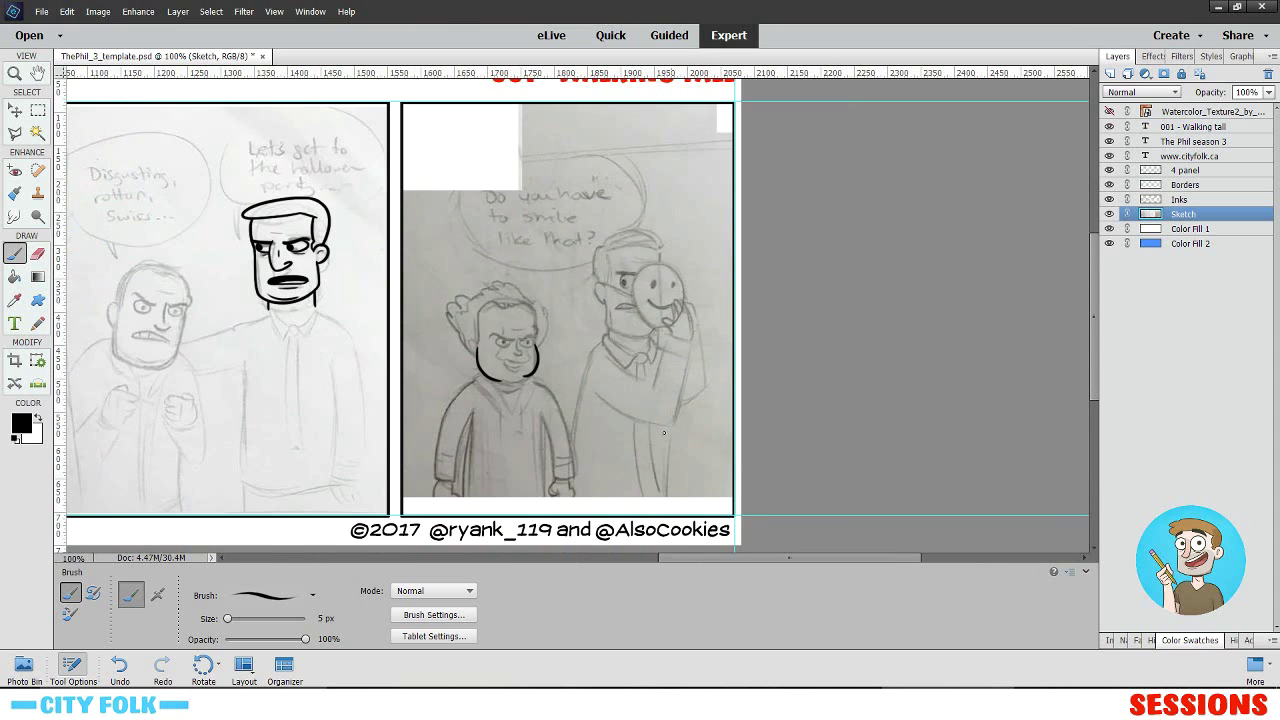
# - Ink the short man's chin with a curved stroke joining the two jaw lines
pyautogui.moveTo(580, 353); pyautogui.dragTo(726, 277)
pyautogui.hotkey('ctrl', '=')
pyautogui.hotkey('ctrl', '=')
pyautogui.hotkey('ctrl', '=')
pyautogui.moveTo(901, 270); pyautogui.dragTo(718, 360)
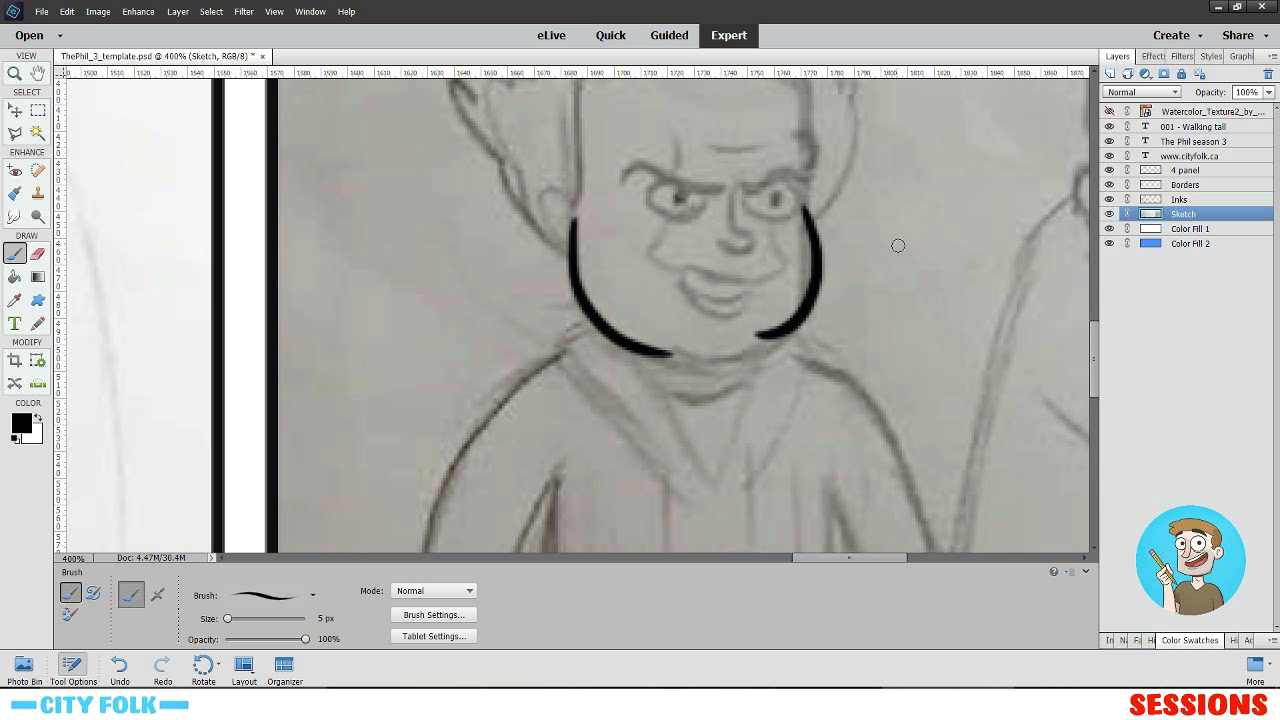
pyautogui.hotkey('ctrl', '=')
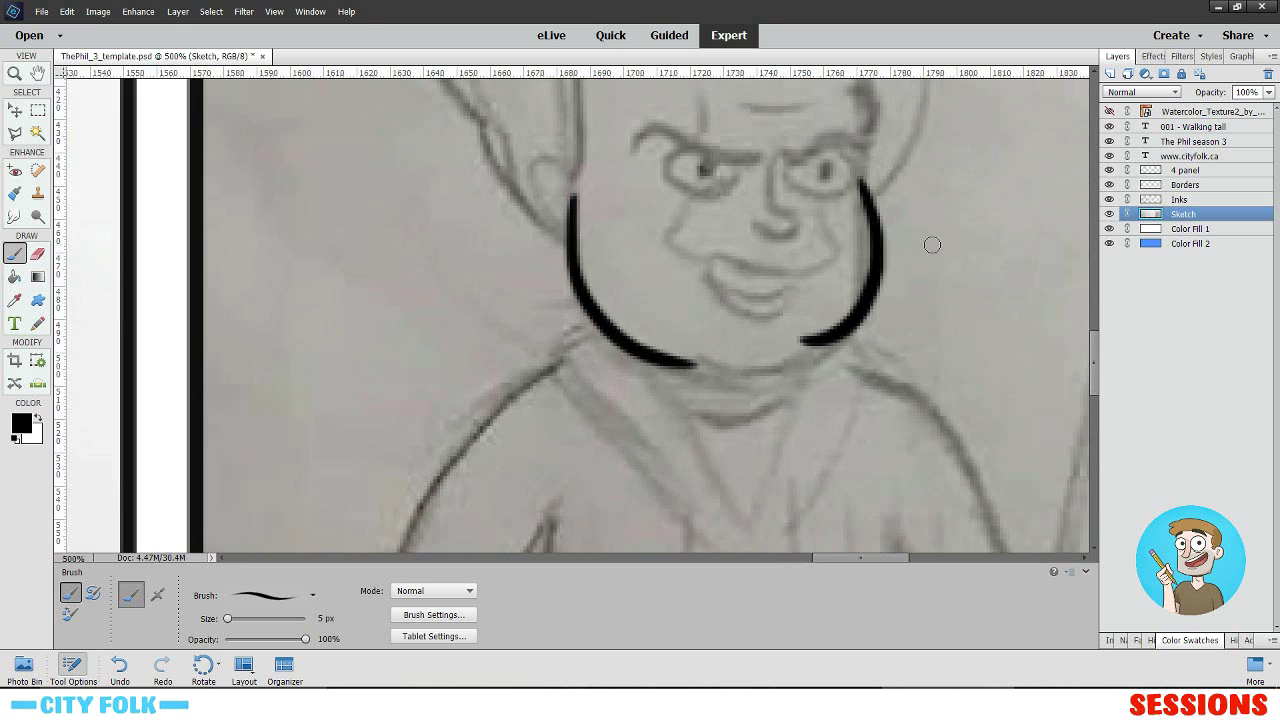
pyautogui.moveTo(845, 274); pyautogui.dragTo(642, 300)
pyautogui.moveTo(500, 407); pyautogui.dragTo(605, 386)
pyautogui.hotkey('ctrl', 'z')
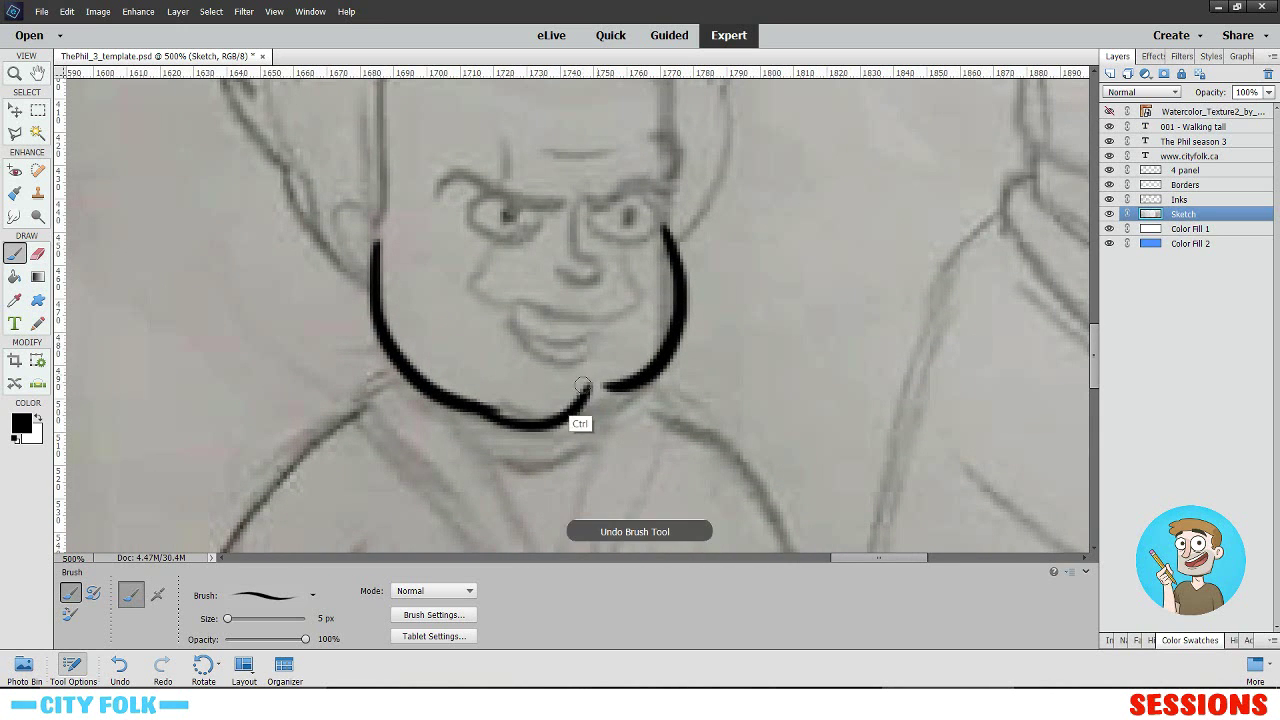
pyautogui.moveTo(485, 408)
pyautogui.mouseDown()
pyautogui.moveTo(610, 385)
pyautogui.moveTo(571, 417)
pyautogui.moveTo(626, 391)
pyautogui.mouseUp()
pyautogui.hotkey('ctrl', 'z')
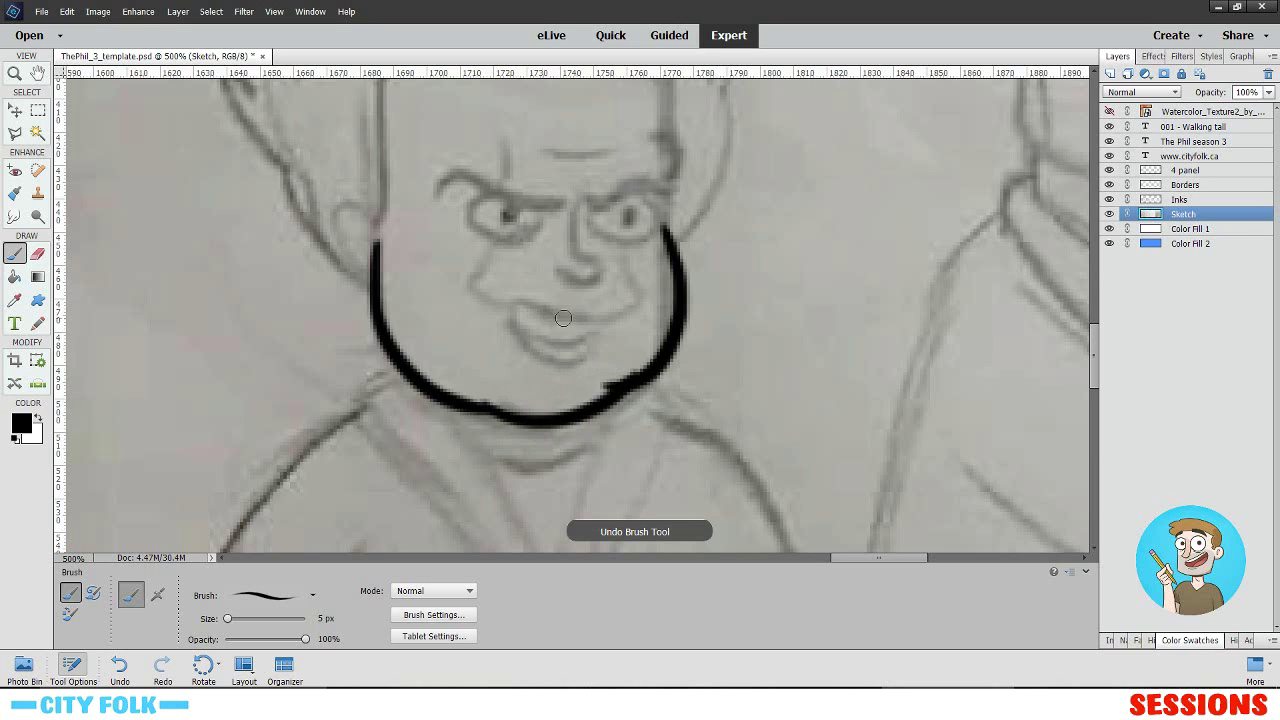
# - Ink the short man's nose as one line running down from the brow and hooking left at the tip
pyautogui.moveTo(582, 307); pyautogui.dragTo(556, 353)
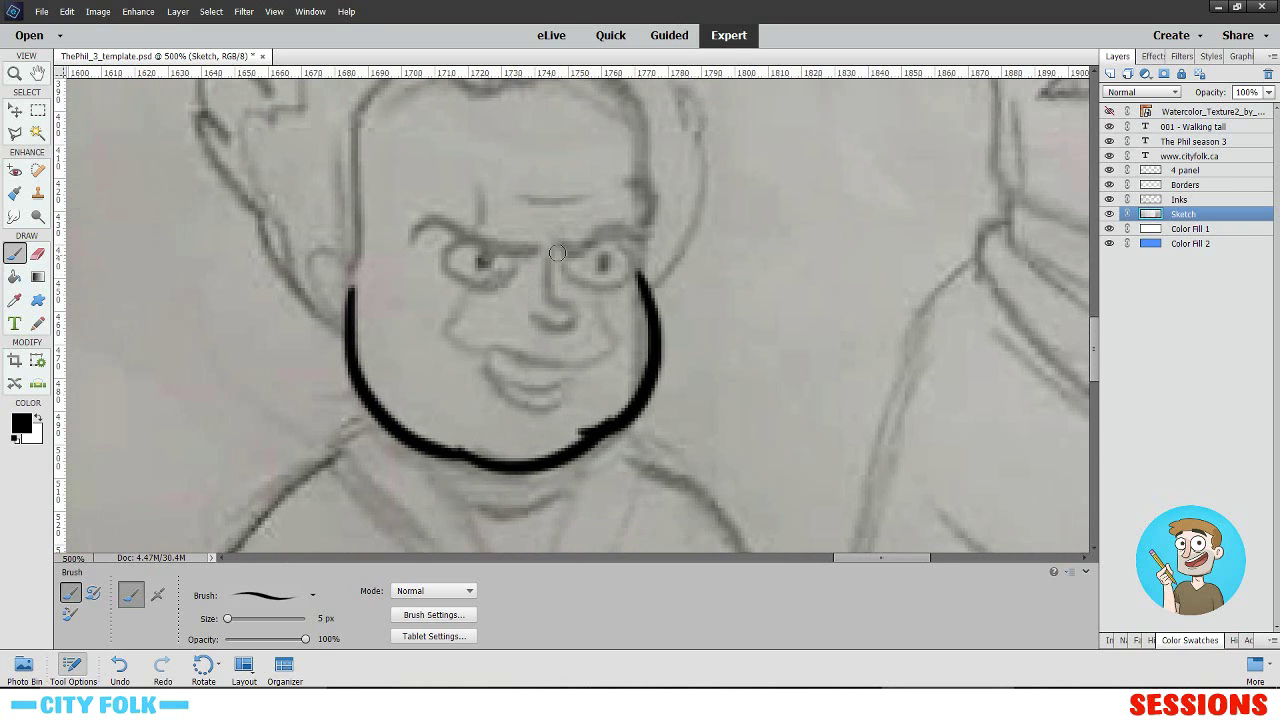
pyautogui.moveTo(558, 244); pyautogui.dragTo(532, 326)
pyautogui.hotkey('ctrl', 'z')
pyautogui.moveTo(570, 244); pyautogui.dragTo(532, 312)
pyautogui.hotkey('ctrl', 'z')
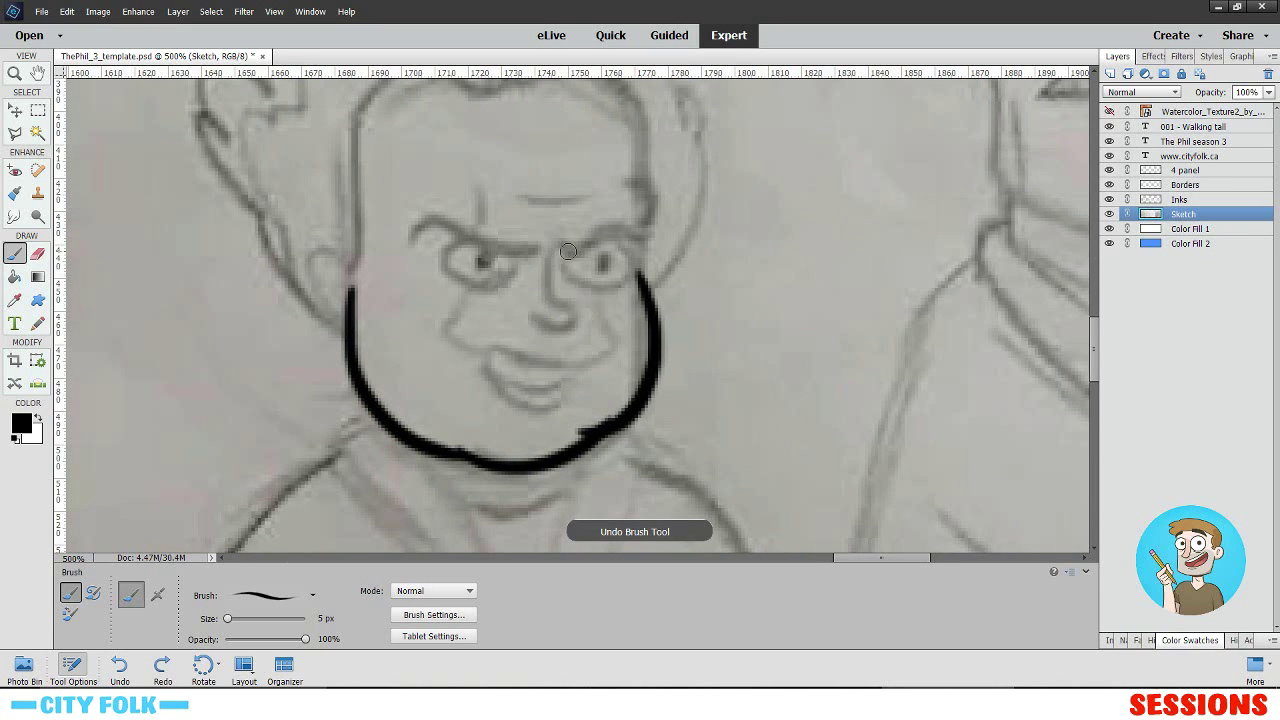
pyautogui.moveTo(575, 243)
pyautogui.mouseDown()
pyautogui.moveTo(564, 290)
pyautogui.moveTo(532, 310)
pyautogui.mouseUp()
pyautogui.hotkey('ctrl', 'z')
pyautogui.moveTo(568, 243); pyautogui.dragTo(526, 310)
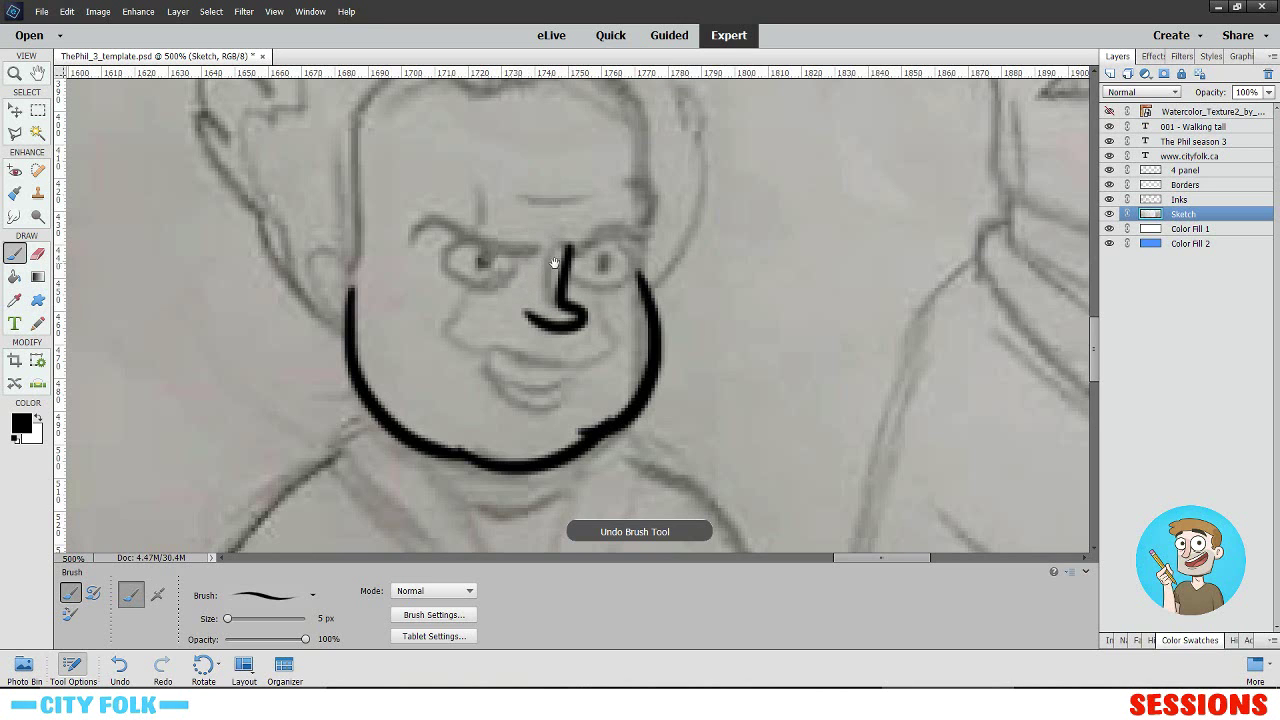
# - View the finished strip ThePhil_014.png in the photo viewer as a reference for the characters, and close it
pyautogui.moveTo(571, 219)
pyautogui.mouseDown()
pyautogui.moveTo(559, 173)
pyautogui.moveTo(556, 420)
pyautogui.mouseUp()
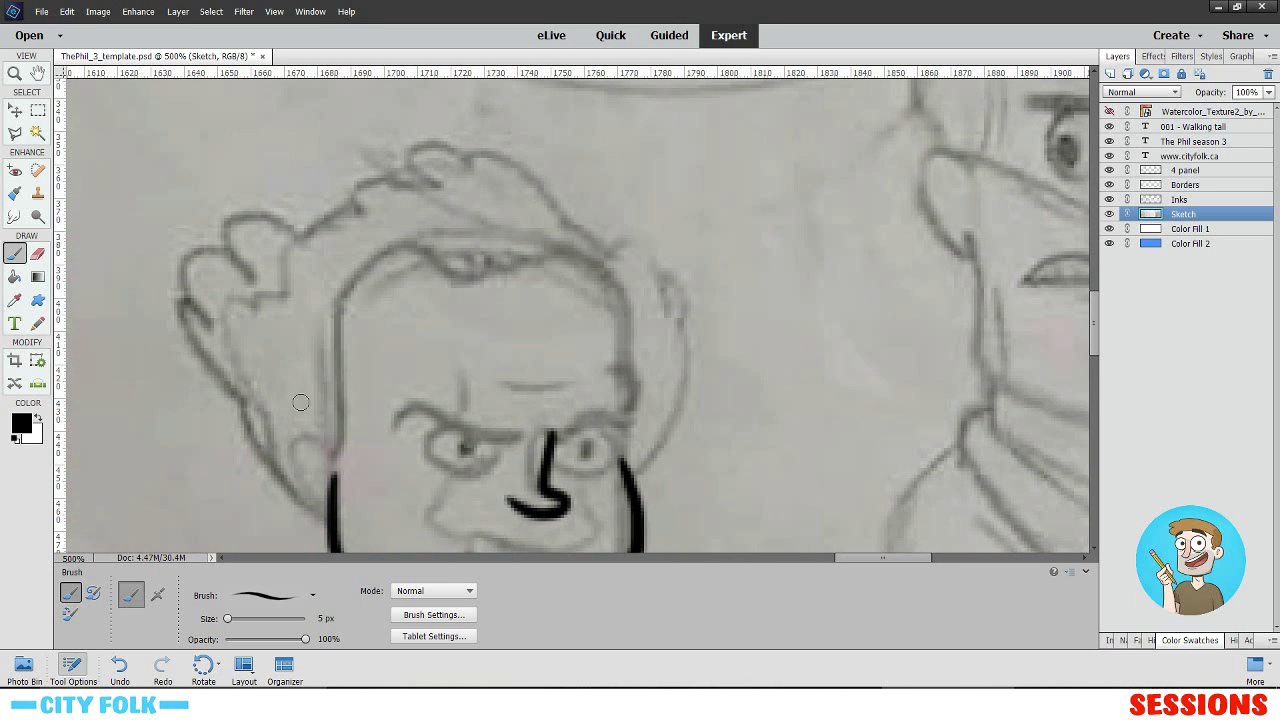
pyautogui.moveTo(498, 382); pyautogui.dragTo(472, 241)
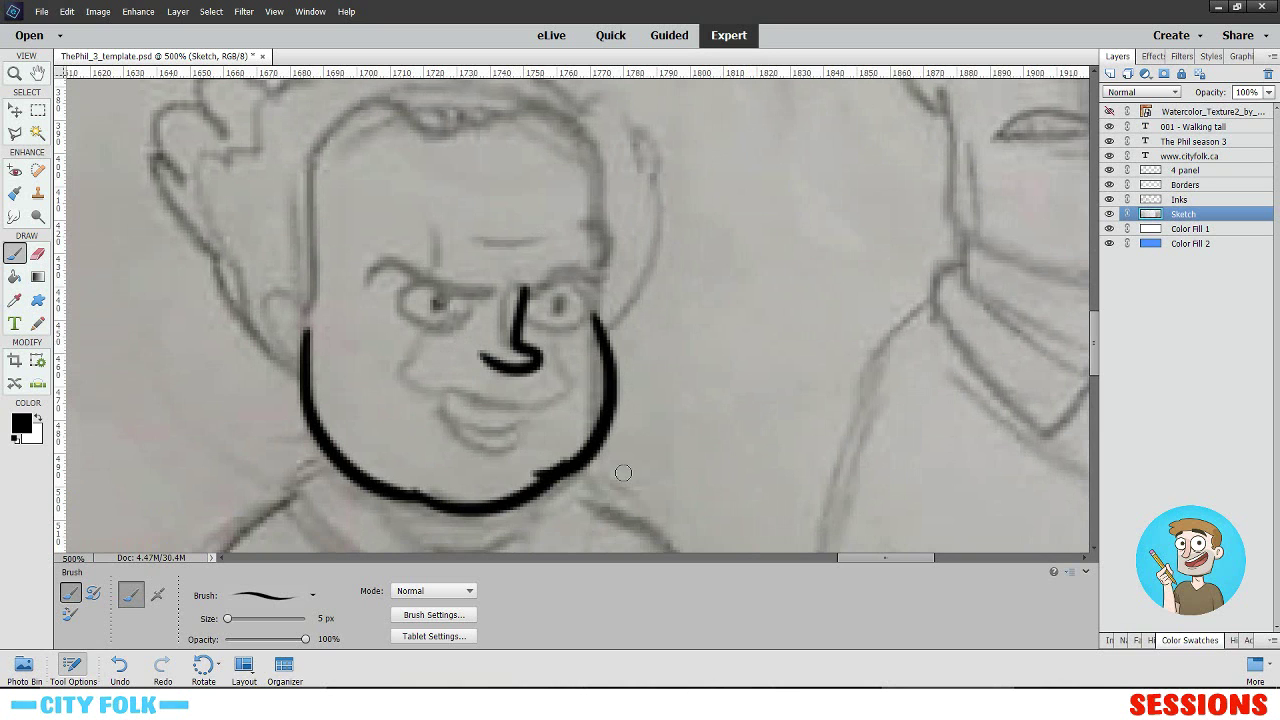
pyautogui.click(680, 698)
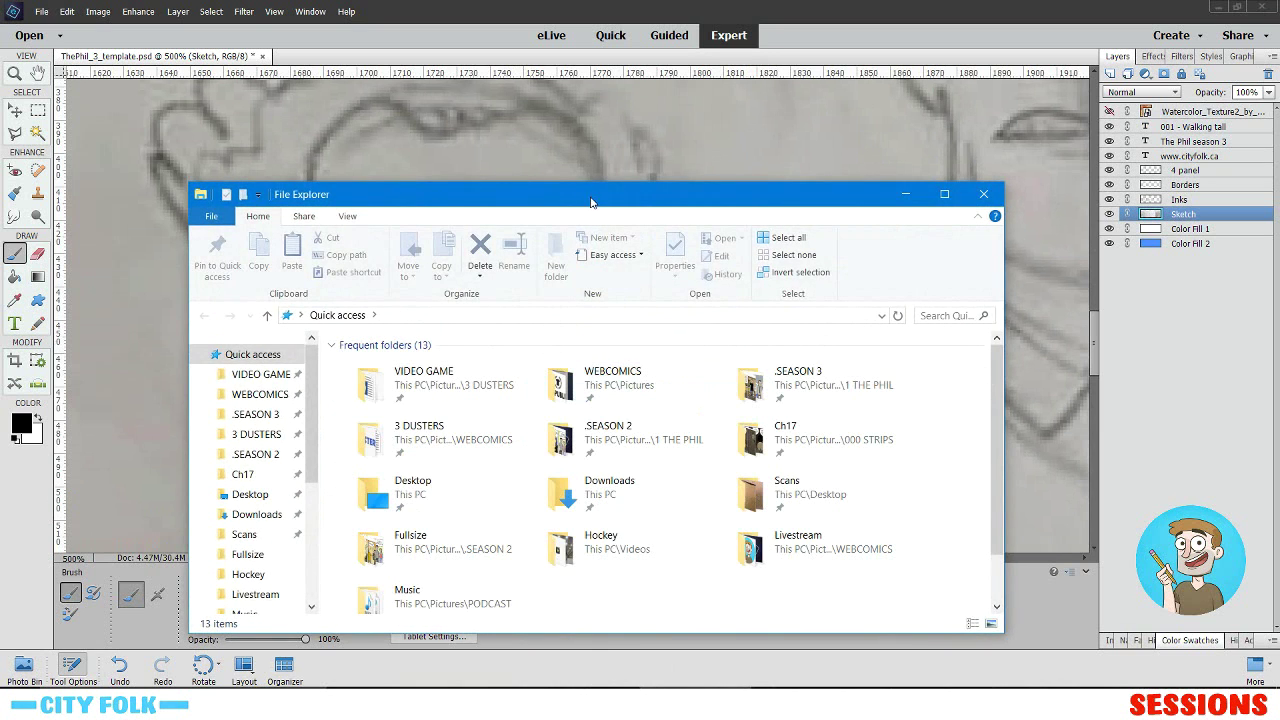
pyautogui.moveTo(591, 200); pyautogui.dragTo(1279, 46)
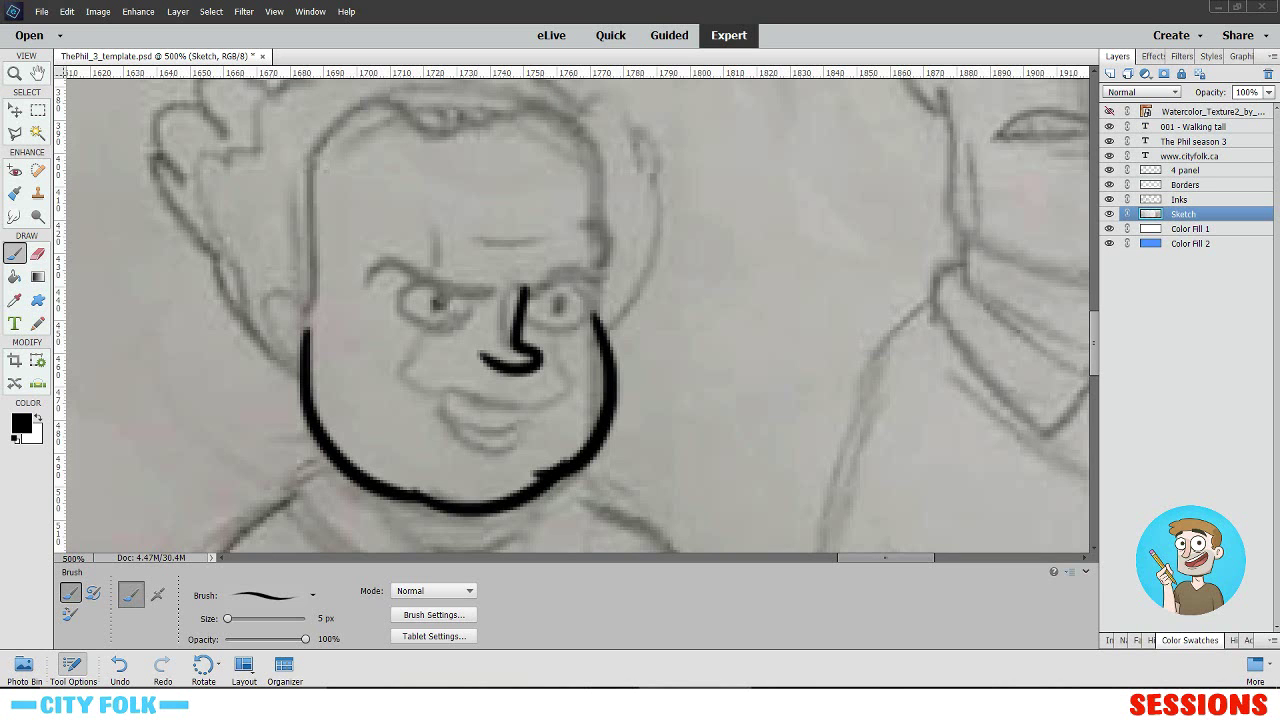
pyautogui.hotkey('alt', 'Tab')
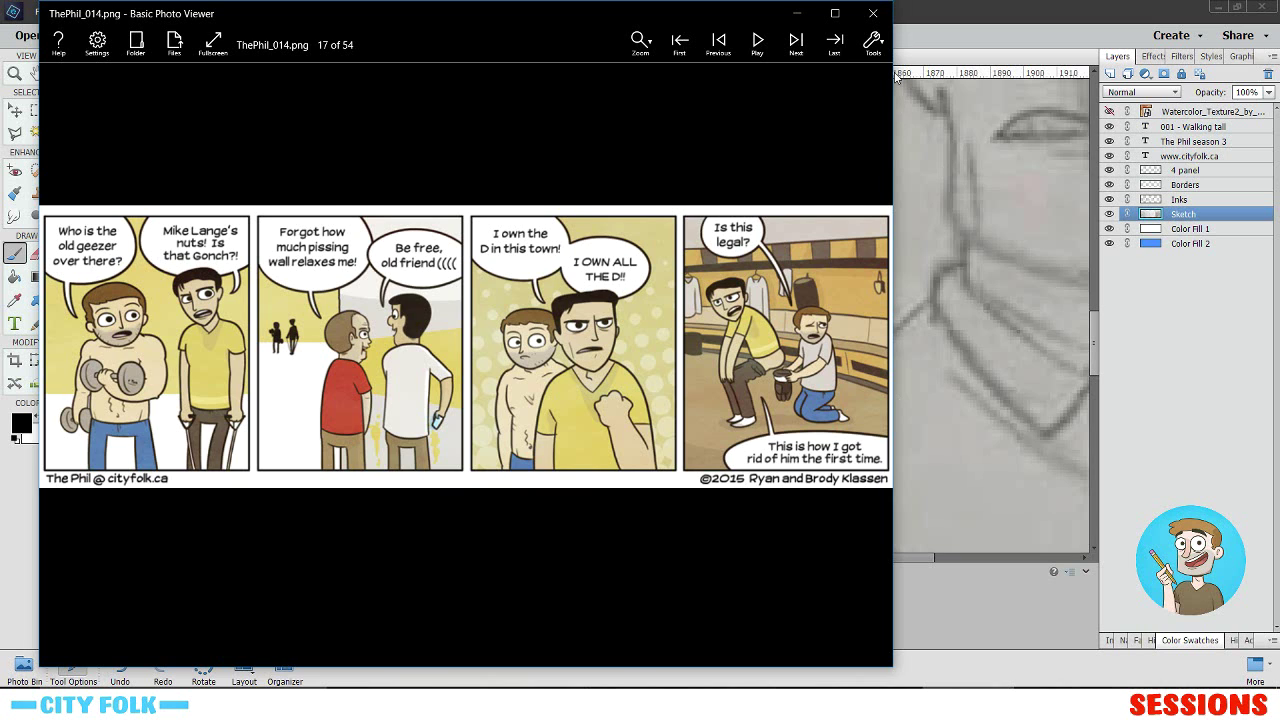
pyautogui.click(873, 13)
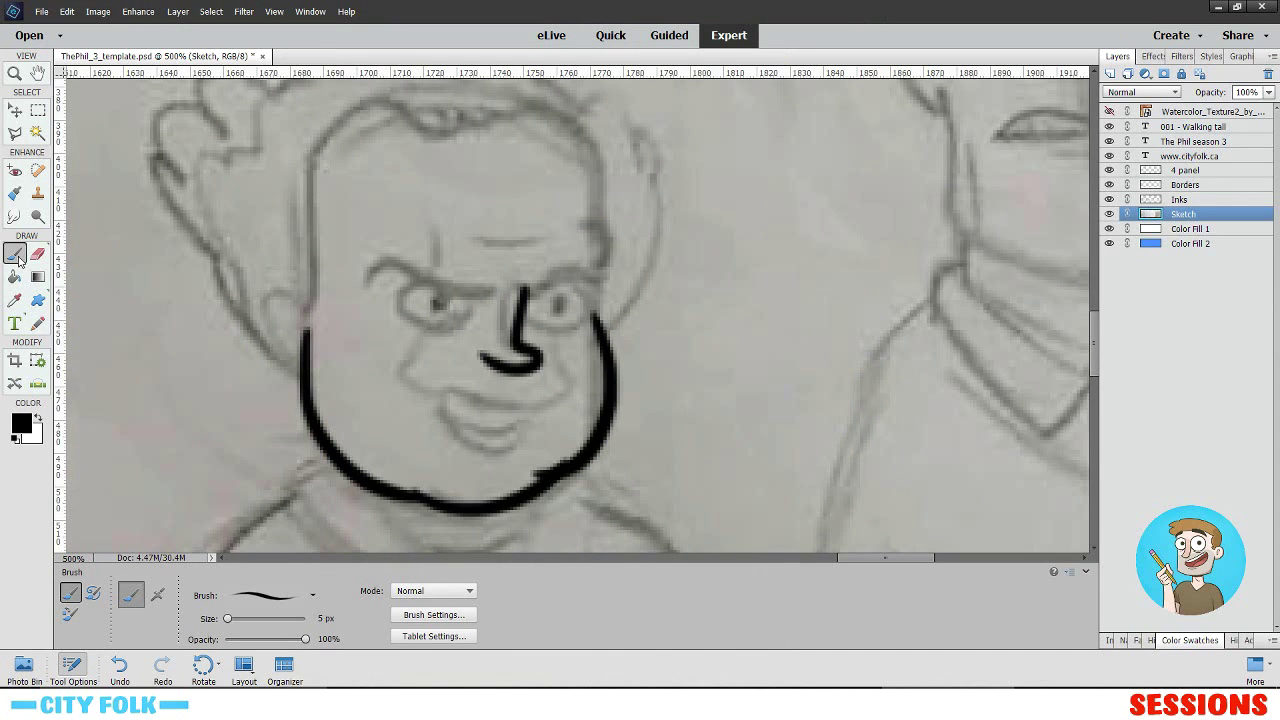
# - Ink the short man's ear as a rounded loop meeting the upper end of the left jaw line
pyautogui.moveTo(435, 281); pyautogui.dragTo(383, 231)
pyautogui.moveTo(266, 249); pyautogui.dragTo(276, 284)
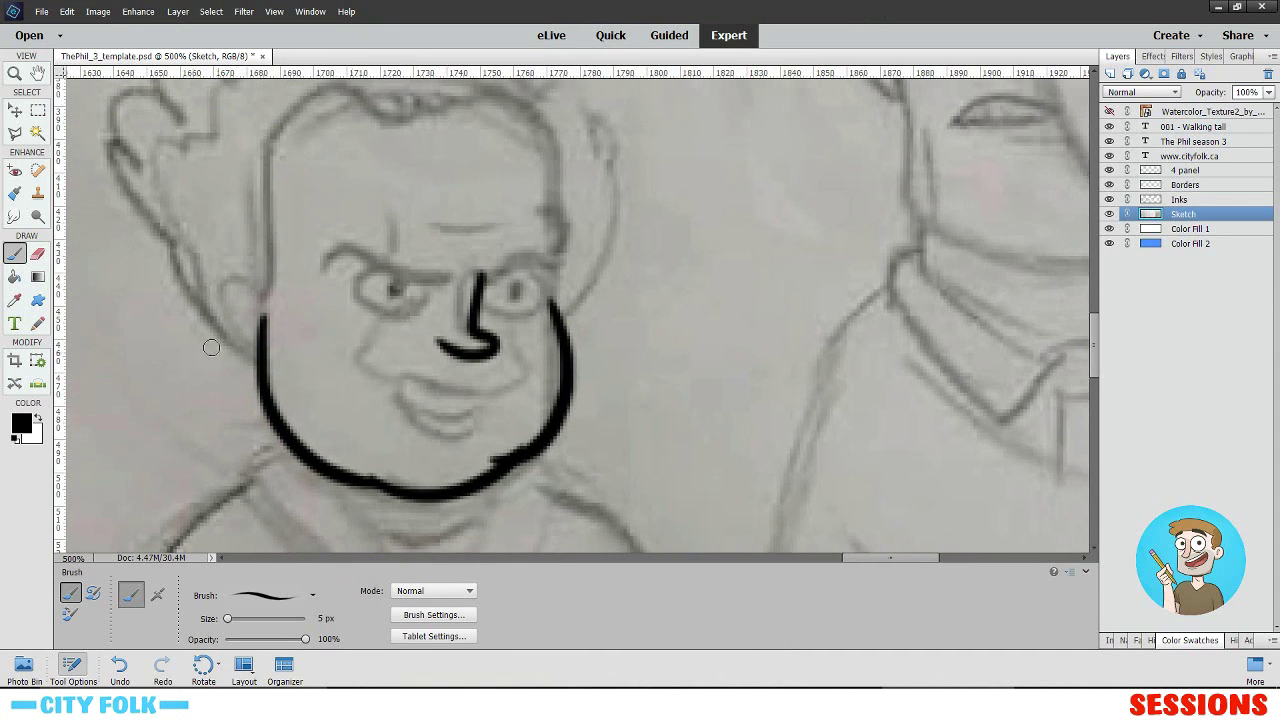
pyautogui.moveTo(257, 342); pyautogui.dragTo(271, 142)
pyautogui.moveTo(311, 203); pyautogui.dragTo(293, 291)
pyautogui.hotkey('ctrl', 'z')
# - Ink the left side of the short man's head upward from the ear and along the jagged front hairline
pyautogui.moveTo(246, 384)
pyautogui.mouseDown()
pyautogui.moveTo(258, 317)
pyautogui.moveTo(240, 239)
pyautogui.mouseUp()
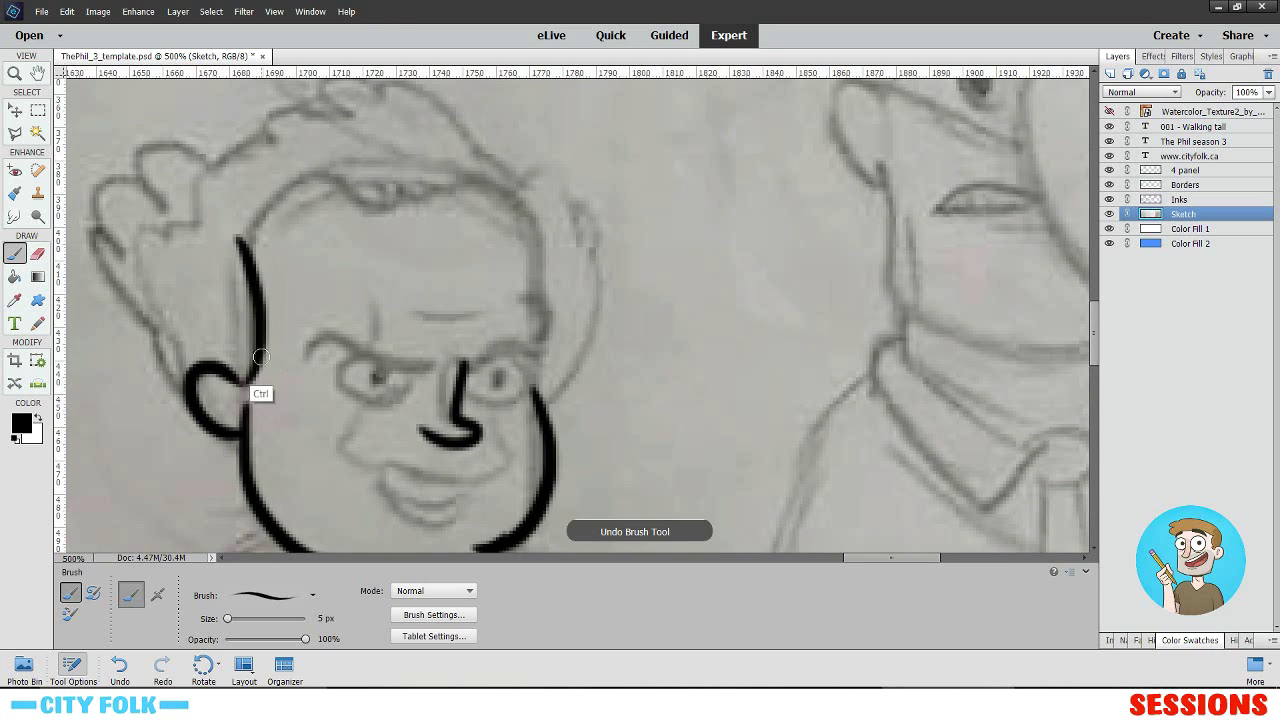
pyautogui.hotkey('ctrl', 'z')
pyautogui.moveTo(250, 380)
pyautogui.mouseDown()
pyautogui.moveTo(256, 317)
pyautogui.moveTo(380, 192)
pyautogui.moveTo(430, 195)
pyautogui.mouseUp()
pyautogui.hotkey('ctrl', 'z')
pyautogui.moveTo(250, 380)
pyautogui.mouseDown()
pyautogui.moveTo(257, 318)
pyautogui.moveTo(398, 180)
pyautogui.mouseUp()
pyautogui.hotkey('ctrl', 'z')
pyautogui.moveTo(248, 382)
pyautogui.mouseDown()
pyautogui.moveTo(250, 232)
pyautogui.moveTo(370, 170)
pyautogui.moveTo(472, 176)
pyautogui.mouseUp()
pyautogui.hotkey('ctrl', 'z')
pyautogui.hotkey('ctrl', 'z')
# - Ink the right side of the short man's head from the hairline down, with a brow bulge meeting the jaw line
pyautogui.moveTo(370, 177)
pyautogui.mouseDown()
pyautogui.moveTo(423, 197)
pyautogui.moveTo(472, 177)
pyautogui.moveTo(534, 326)
pyautogui.mouseUp()
pyautogui.hotkey('ctrl', 'z')
pyautogui.moveTo(468, 184); pyautogui.dragTo(536, 364)
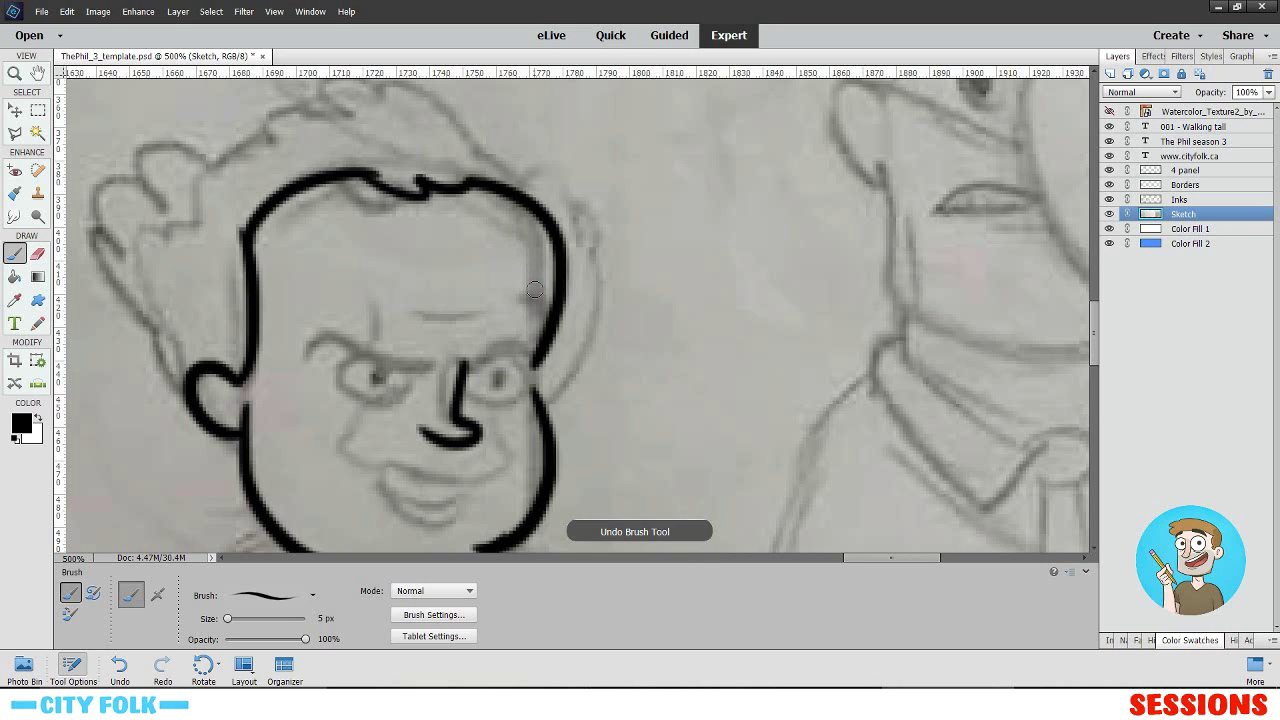
pyautogui.hotkey('ctrl', 'z')
pyautogui.moveTo(462, 182); pyautogui.dragTo(554, 310)
pyautogui.hotkey('ctrl', 'z')
pyautogui.moveTo(462, 180); pyautogui.dragTo(543, 278)
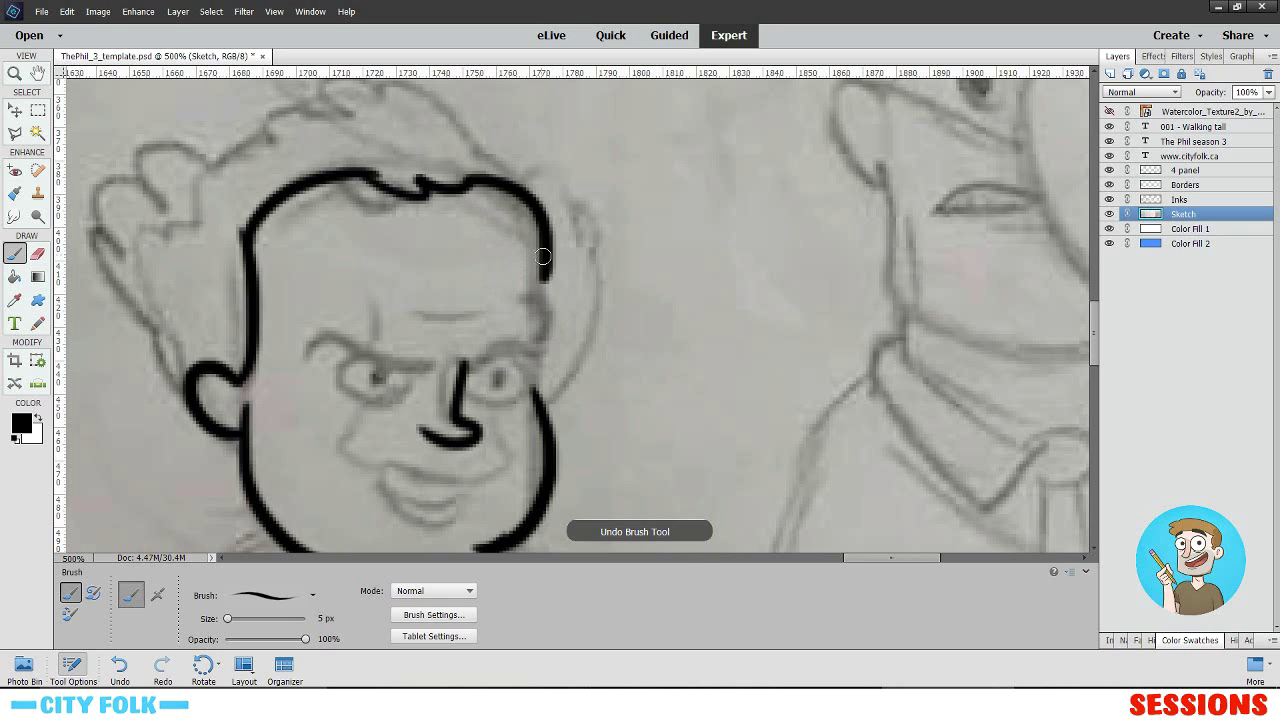
pyautogui.hotkey('ctrl', 'z')
pyautogui.moveTo(470, 183); pyautogui.dragTo(545, 351)
pyautogui.hotkey('ctrl', 'z')
pyautogui.moveTo(514, 311); pyautogui.dragTo(536, 391)
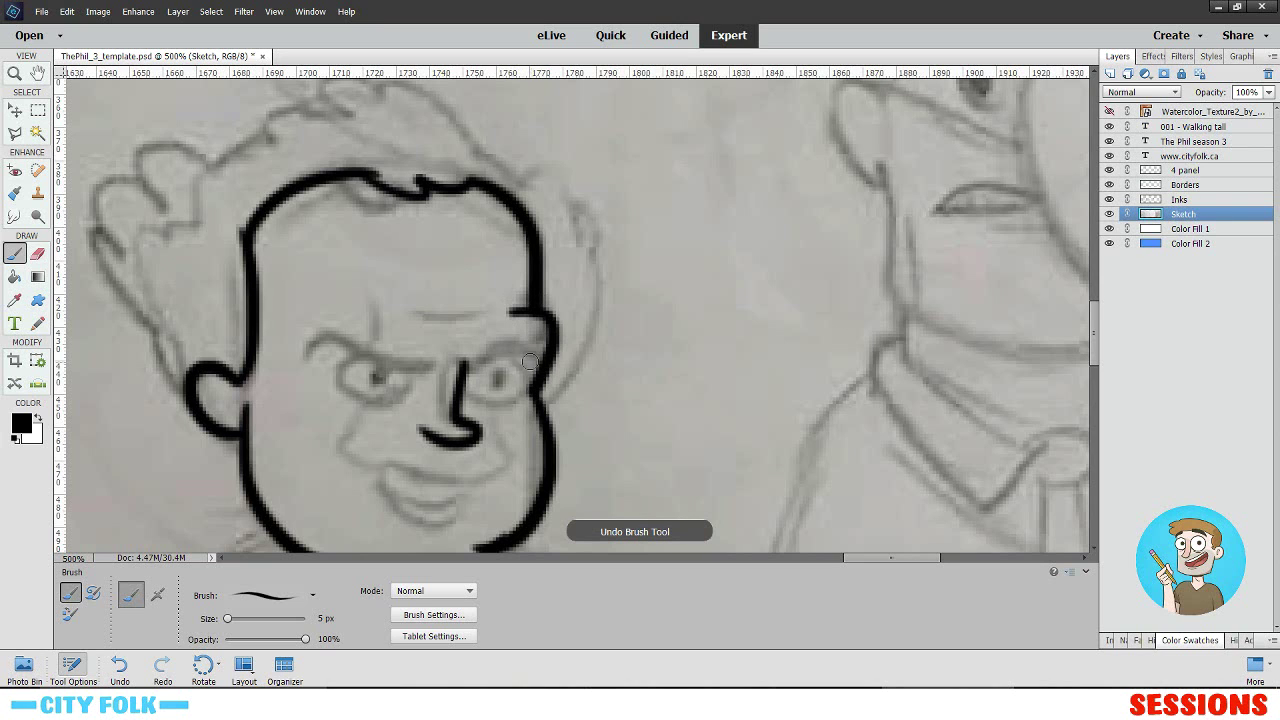
# - Ink the short man's slanted, grinning mouth below the nose, with lines dividing the teeth
pyautogui.moveTo(571, 335)
pyautogui.mouseDown()
pyautogui.moveTo(554, 275)
pyautogui.moveTo(510, 264)
pyautogui.mouseUp()
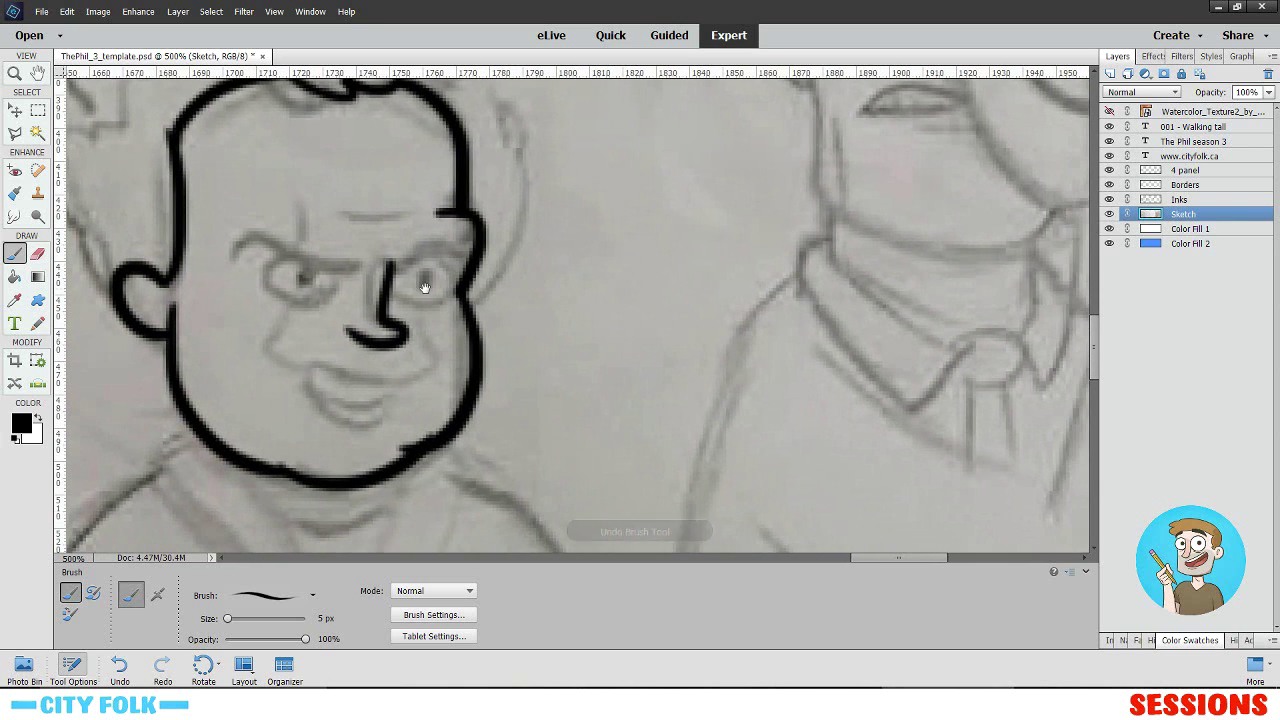
pyautogui.moveTo(426, 283); pyautogui.dragTo(446, 260)
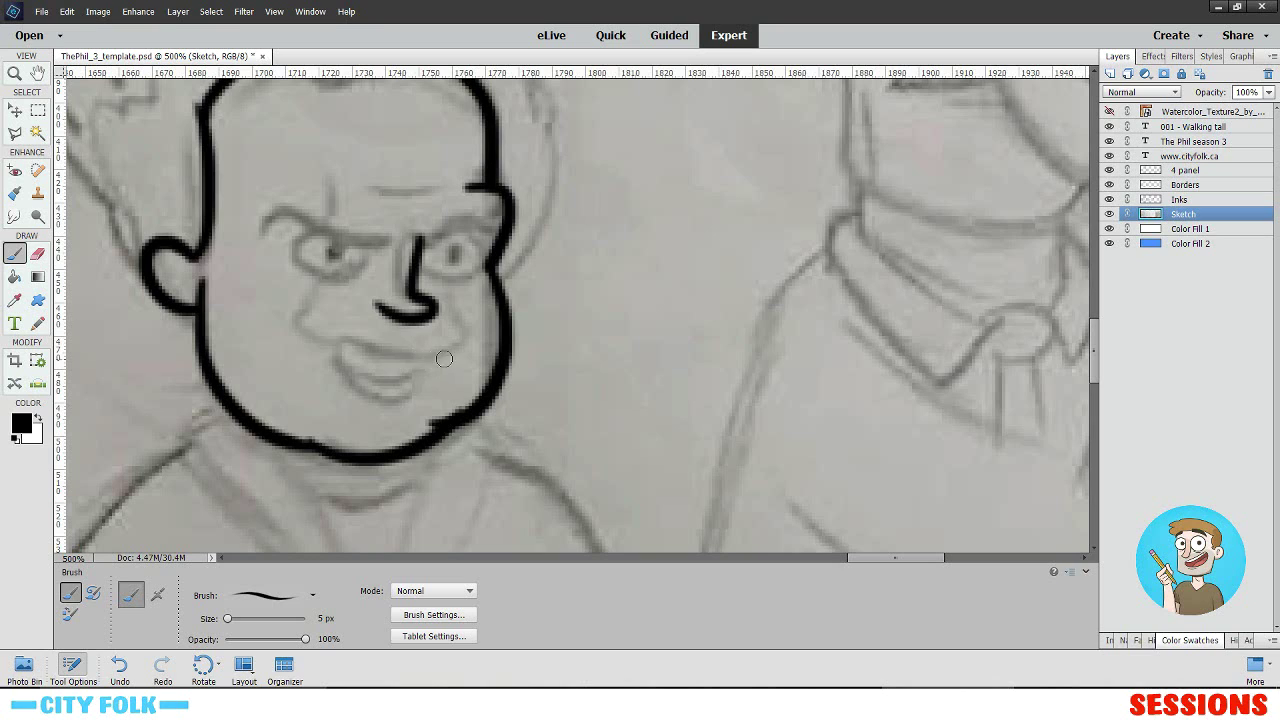
pyautogui.moveTo(444, 359); pyautogui.dragTo(304, 328)
pyautogui.hotkey('ctrl', 'z')
pyautogui.moveTo(441, 357); pyautogui.dragTo(316, 323)
pyautogui.moveTo(316, 325)
pyautogui.mouseDown()
pyautogui.moveTo(376, 379)
pyautogui.moveTo(430, 361)
pyautogui.moveTo(340, 338)
pyautogui.mouseUp()
pyautogui.hotkey('ctrl', 'z')
pyautogui.hotkey('ctrl', 'z')
pyautogui.moveTo(417, 308); pyautogui.dragTo(399, 280)
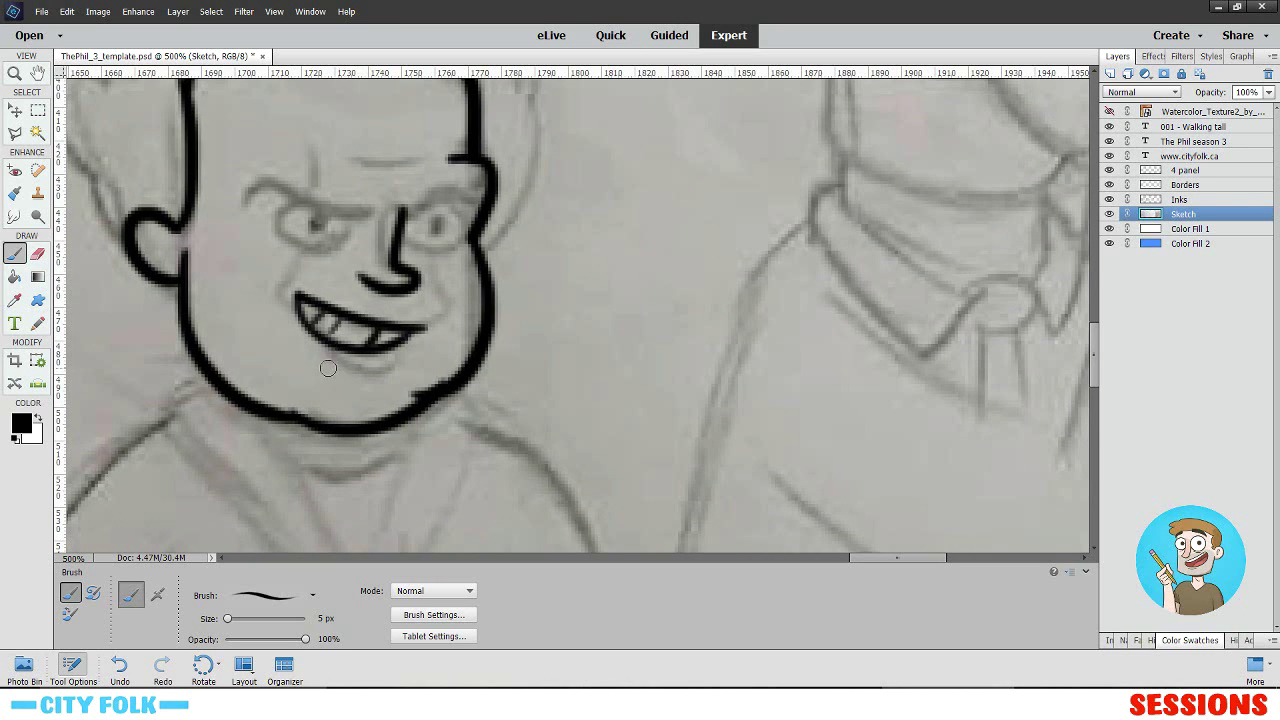
# - Ink a short curved line beneath the short man's grinning mouth to mark the lower lip
pyautogui.moveTo(310, 366); pyautogui.dragTo(406, 358)
pyautogui.hotkey('ctrl', 'z')
pyautogui.moveTo(318, 368); pyautogui.dragTo(404, 352)
pyautogui.scroll(3, 324, 252)
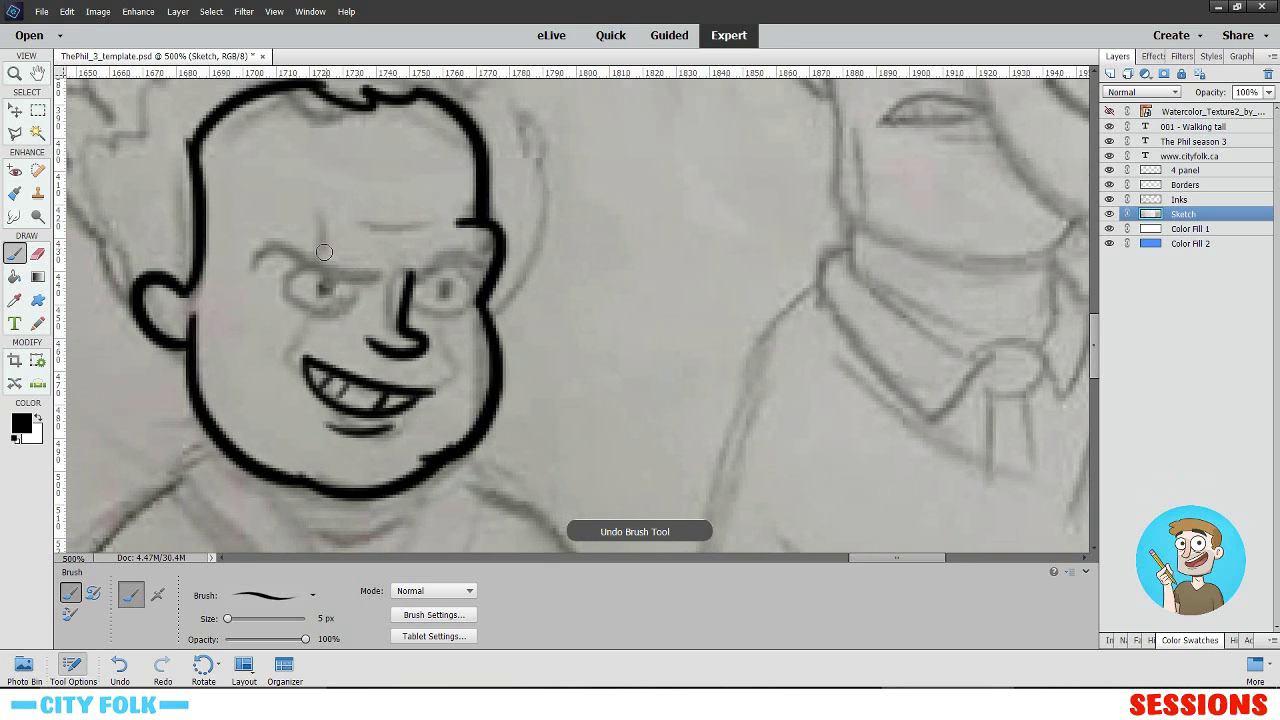
# - Ink the short man's angry eyebrows, each sloping down toward the nose
pyautogui.moveTo(245, 258); pyautogui.dragTo(400, 288)
pyautogui.hotkey('ctrl', 'z')
pyautogui.moveTo(240, 258); pyautogui.dragTo(370, 284)
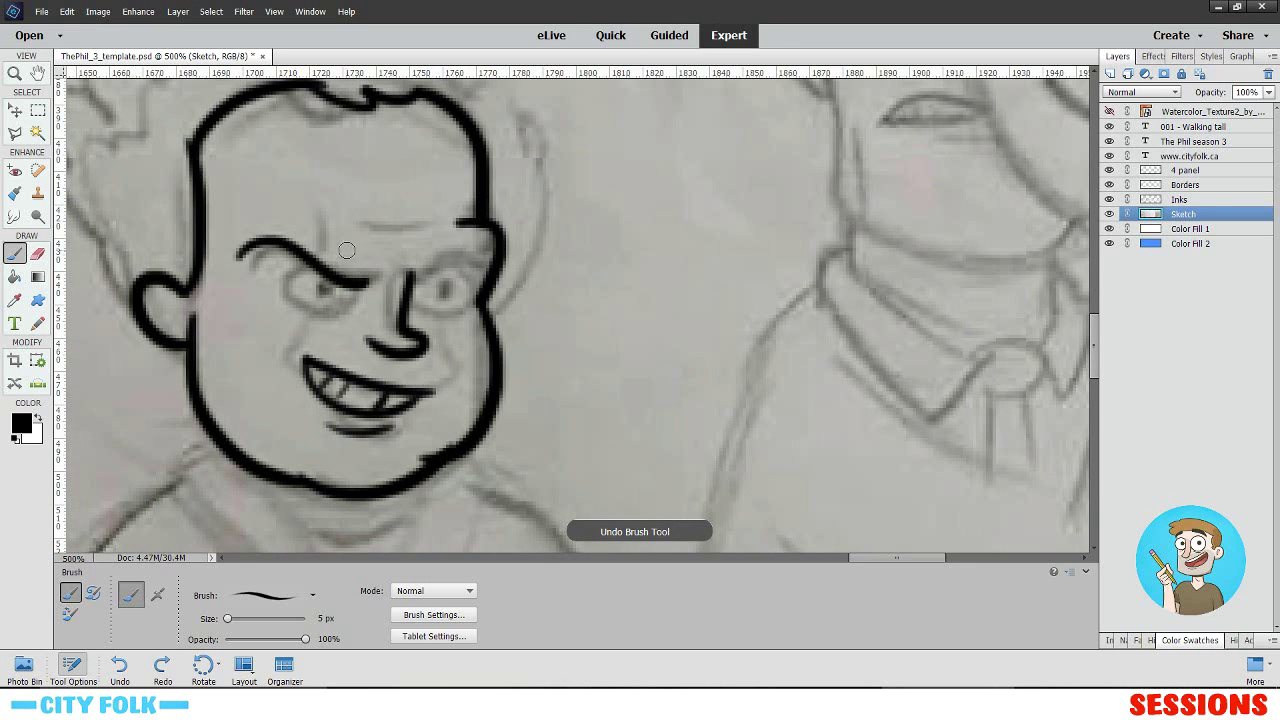
pyautogui.hotkey('ctrl', 'z')
pyautogui.moveTo(242, 262); pyautogui.dragTo(370, 284)
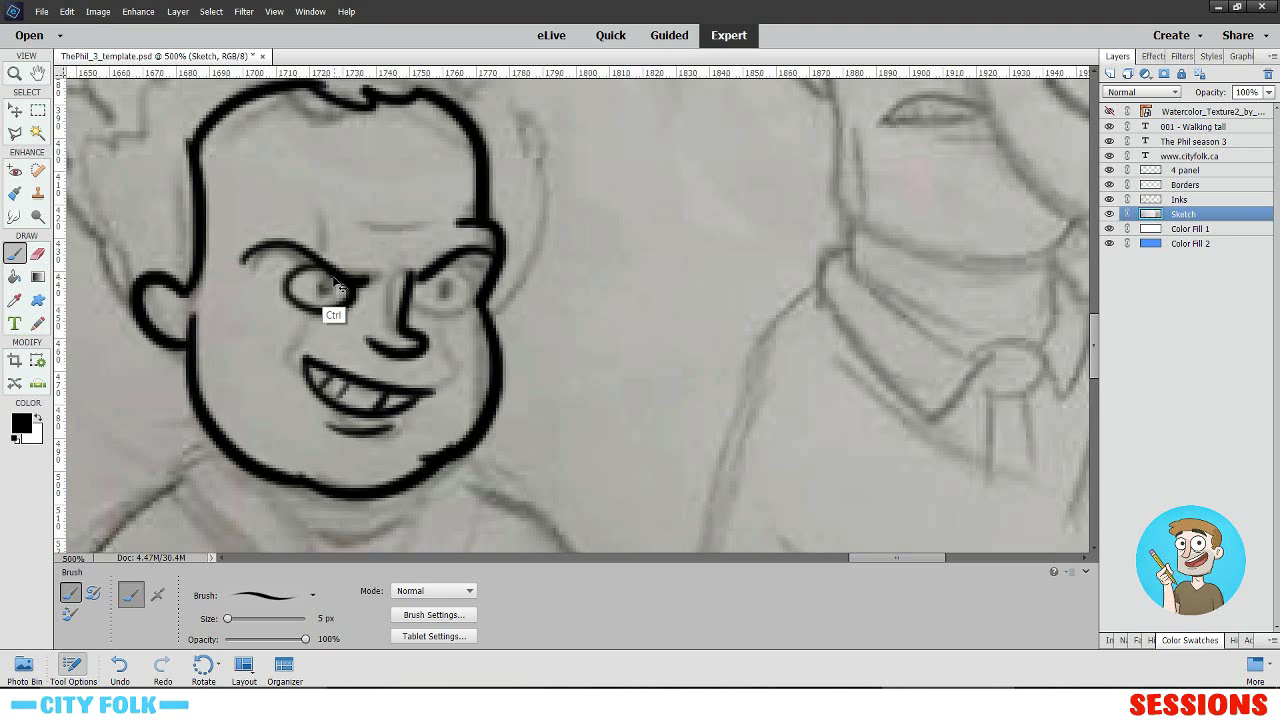
# - Ink both of the short man's eyes as round outlines with solid pupils beneath the eyebrows
pyautogui.hotkey('ctrl', 'z')
pyautogui.moveTo(335, 272)
pyautogui.mouseDown()
pyautogui.moveTo(291, 286)
pyautogui.moveTo(332, 273)
pyautogui.moveTo(303, 311)
pyautogui.moveTo(328, 274)
pyautogui.mouseUp()
pyautogui.hotkey('ctrl', 'z')
pyautogui.hotkey('ctrl', 'z')
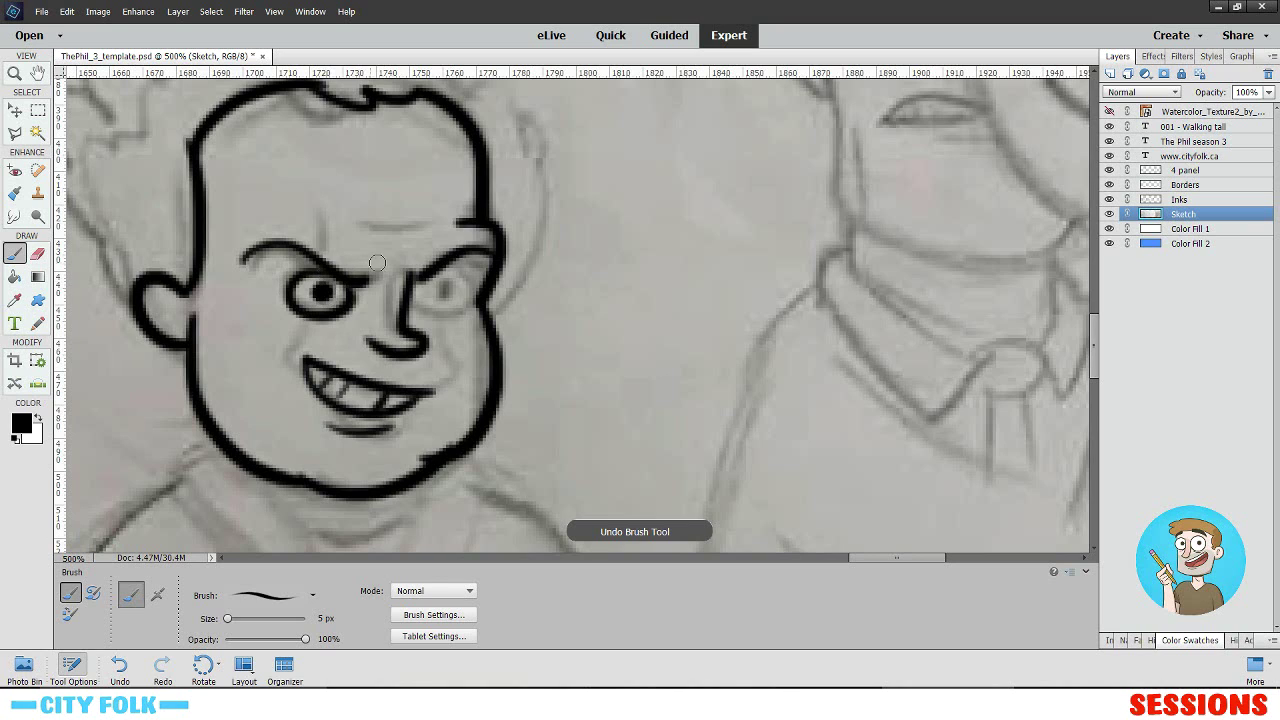
pyautogui.moveTo(438, 277)
pyautogui.mouseDown()
pyautogui.moveTo(473, 287)
pyautogui.moveTo(436, 275)
pyautogui.moveTo(441, 291)
pyautogui.moveTo(446, 279)
pyautogui.moveTo(426, 283)
pyautogui.moveTo(431, 274)
pyautogui.moveTo(438, 289)
pyautogui.mouseUp()
pyautogui.hotkey('ctrl', 'z')
pyautogui.hotkey('ctrl', 'z')
pyautogui.hotkey('ctrl', 'z')
pyautogui.hotkey('ctrl', 'z')
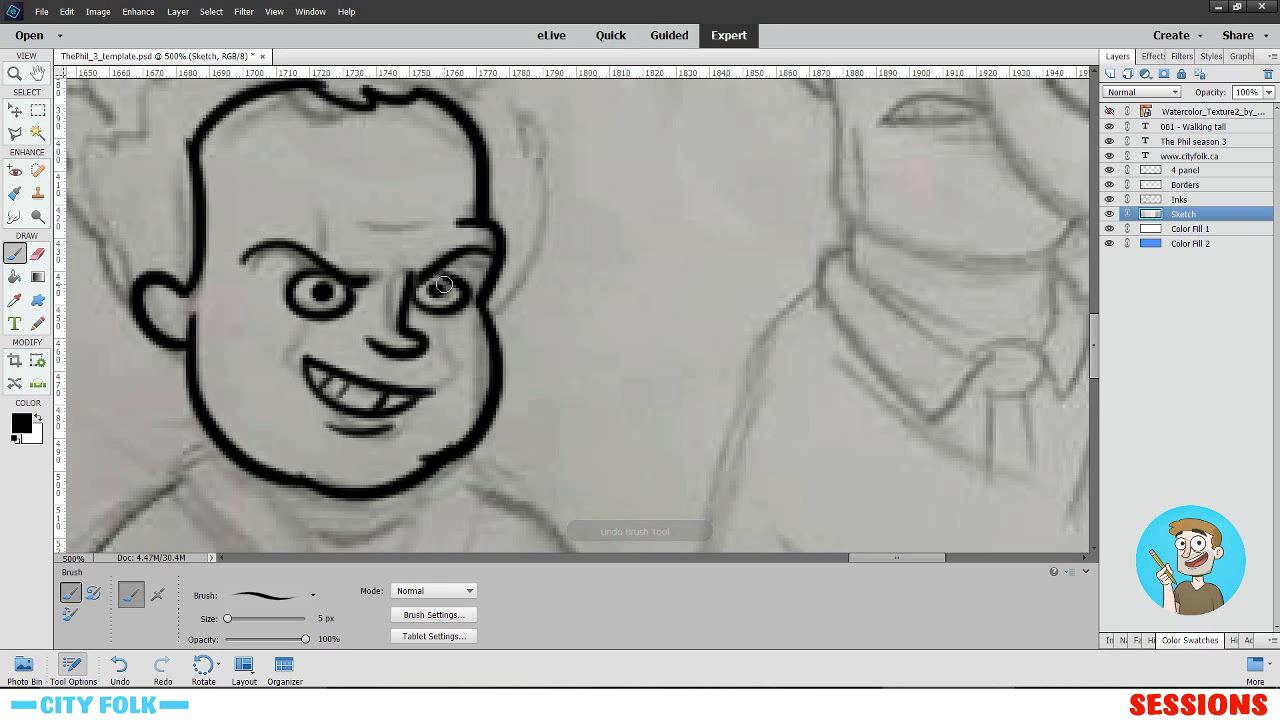
pyautogui.hotkey('ctrl', 'z')
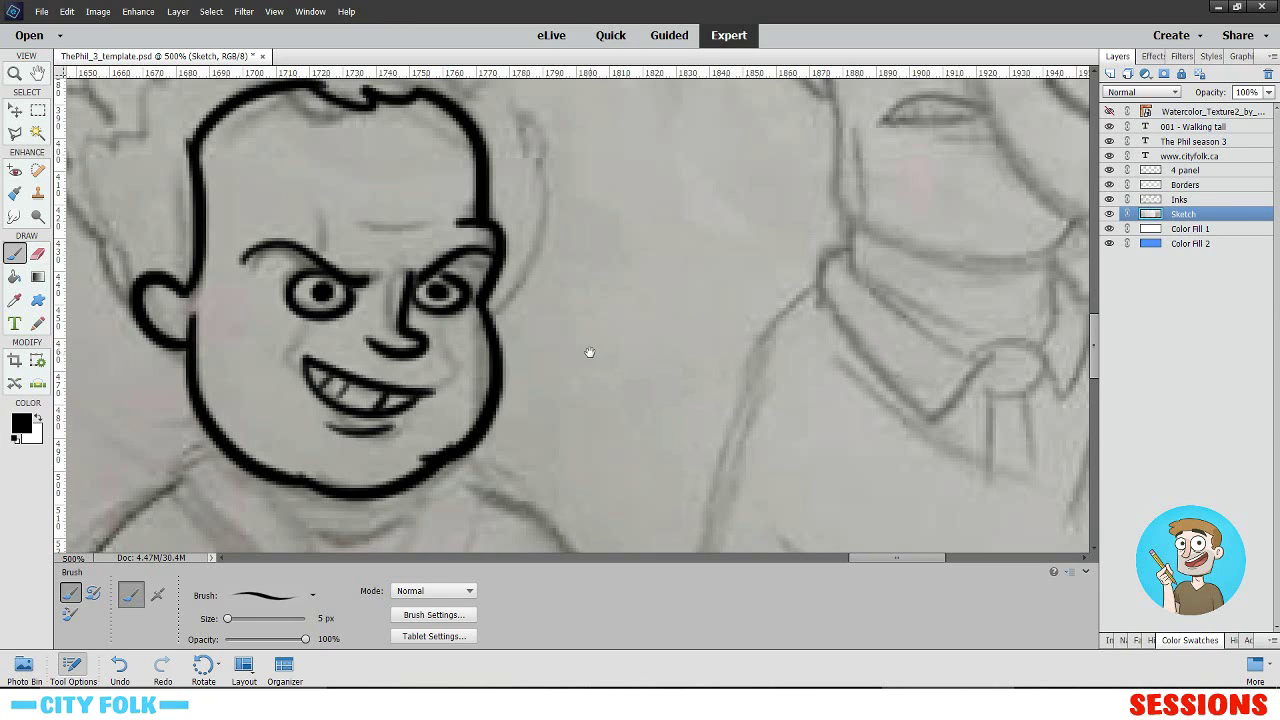
# - Try inking a curved line across the short man's forehead above the left eyebrow
pyautogui.moveTo(589, 354); pyautogui.dragTo(581, 388)
pyautogui.moveTo(238, 241); pyautogui.dragTo(330, 254)
pyautogui.hotkey('ctrl', 'z')
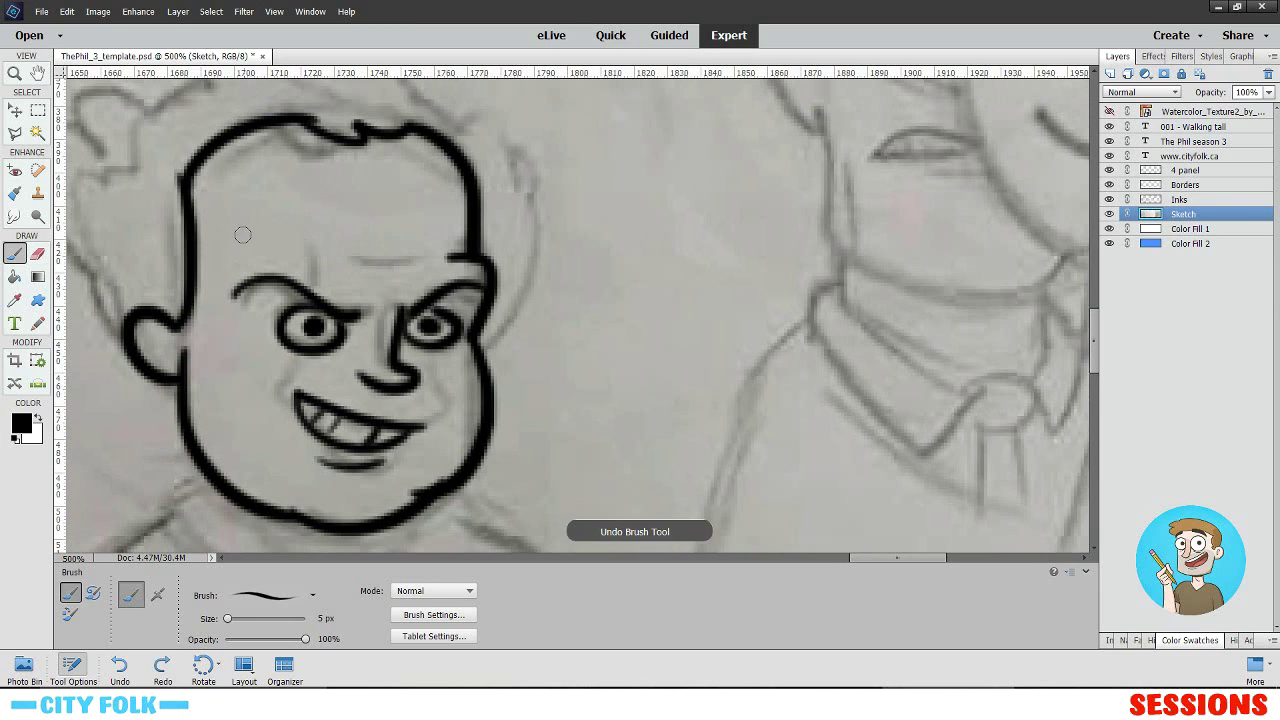
pyautogui.moveTo(242, 231); pyautogui.dragTo(336, 248)
pyautogui.hotkey('ctrl', 'z')
pyautogui.moveTo(238, 232); pyautogui.dragTo(330, 243)
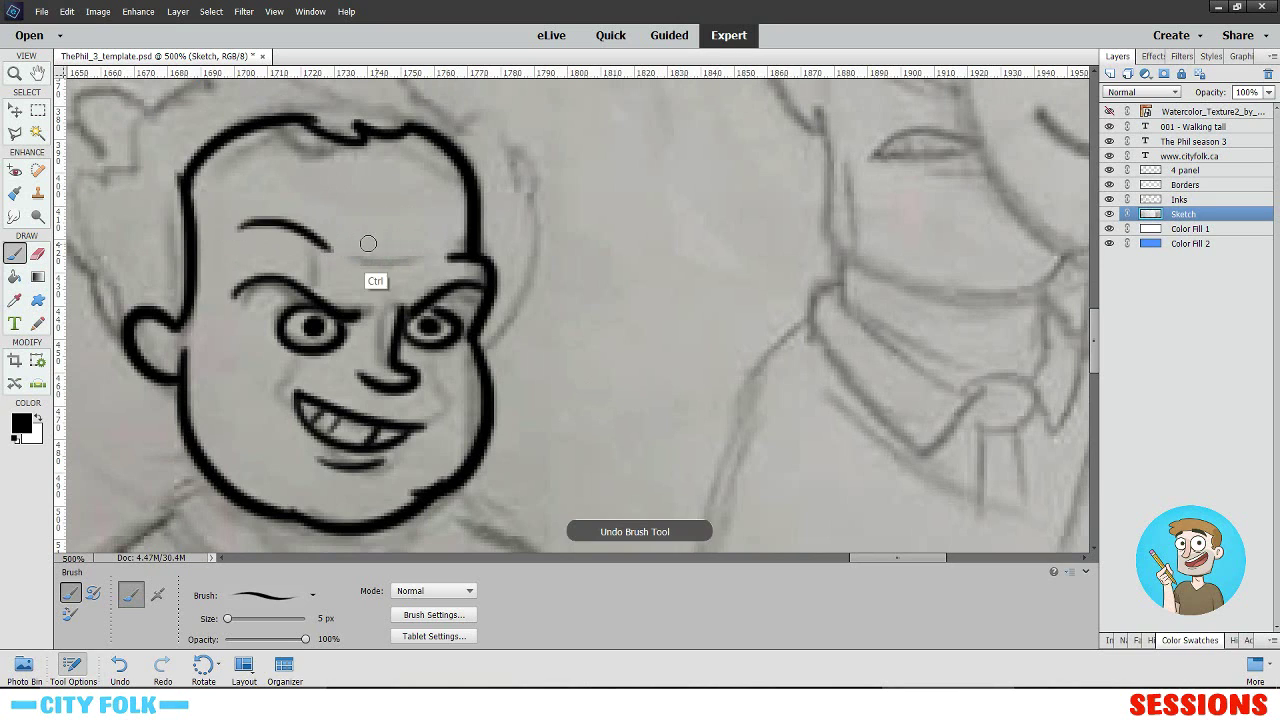
pyautogui.hotkey('ctrl', 'z')
pyautogui.moveTo(232, 230); pyautogui.dragTo(326, 241)
pyautogui.hotkey('ctrl', 'z')
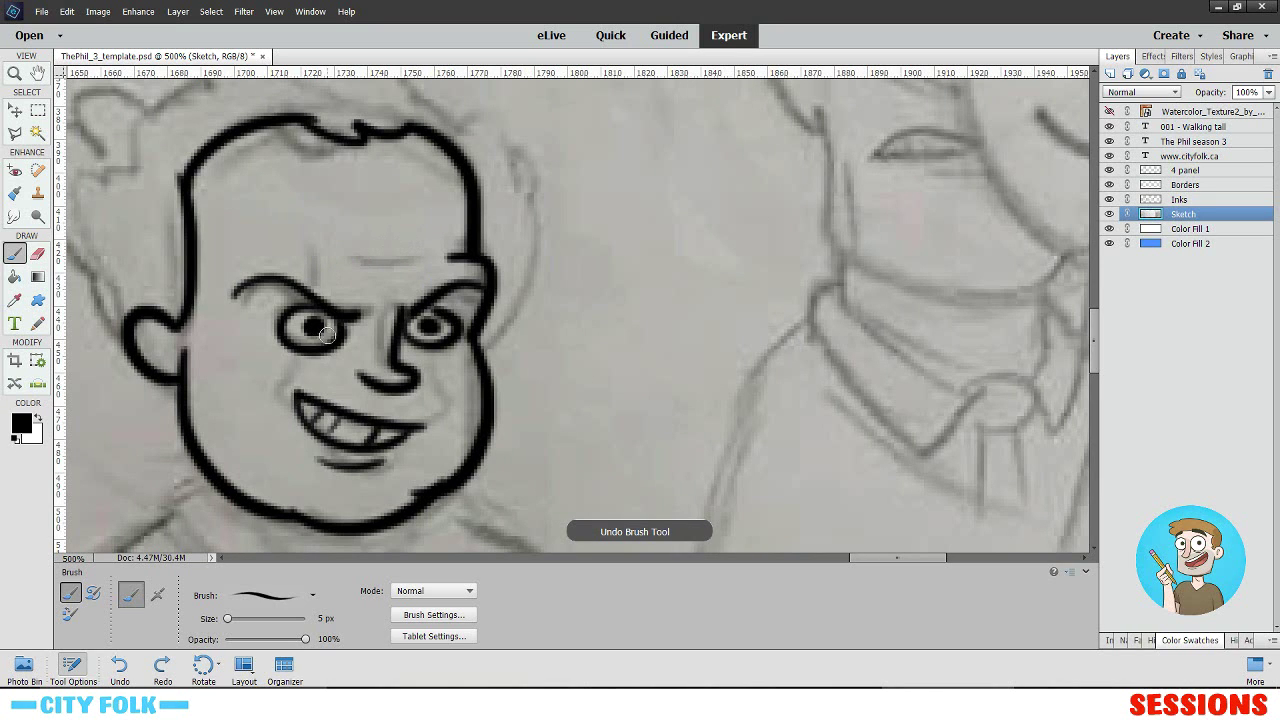
# - Ink a short crease under the short man's left eye and the outer hair line rising from the ear
pyautogui.moveTo(255, 338); pyautogui.dragTo(340, 350)
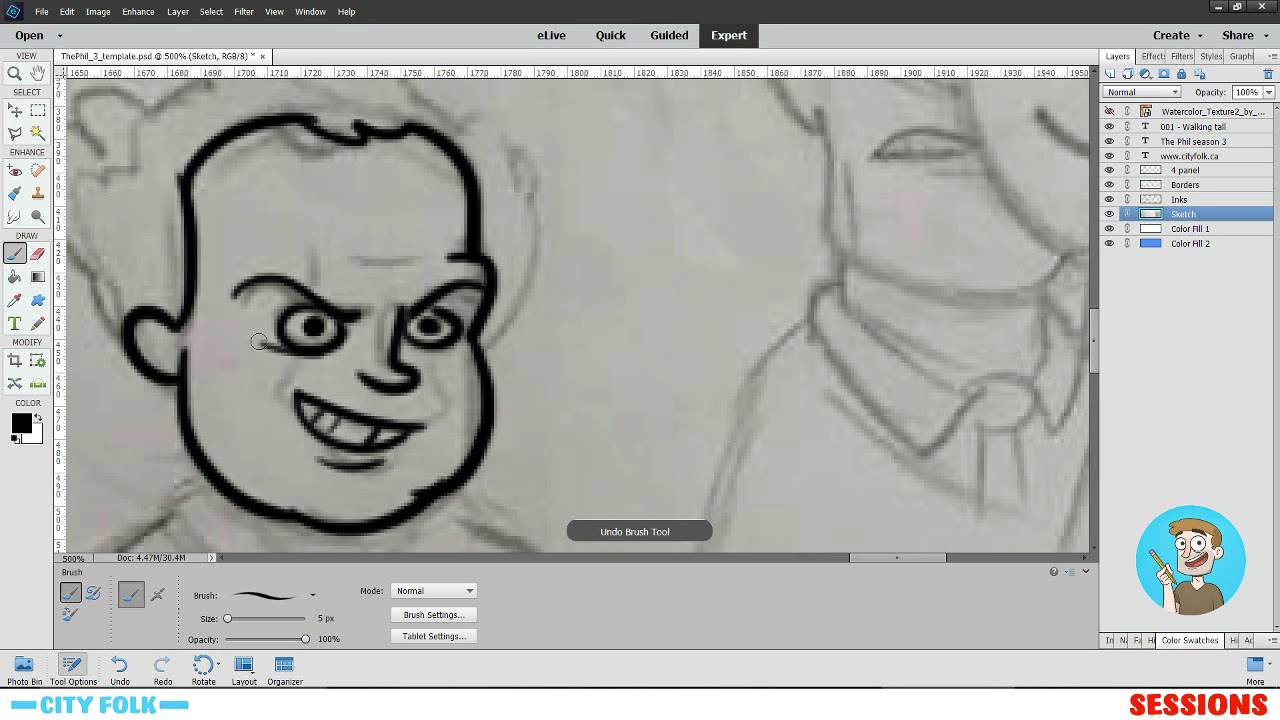
pyautogui.moveTo(245, 232)
pyautogui.mouseDown()
pyautogui.moveTo(363, 252)
pyautogui.moveTo(381, 306)
pyautogui.mouseUp()
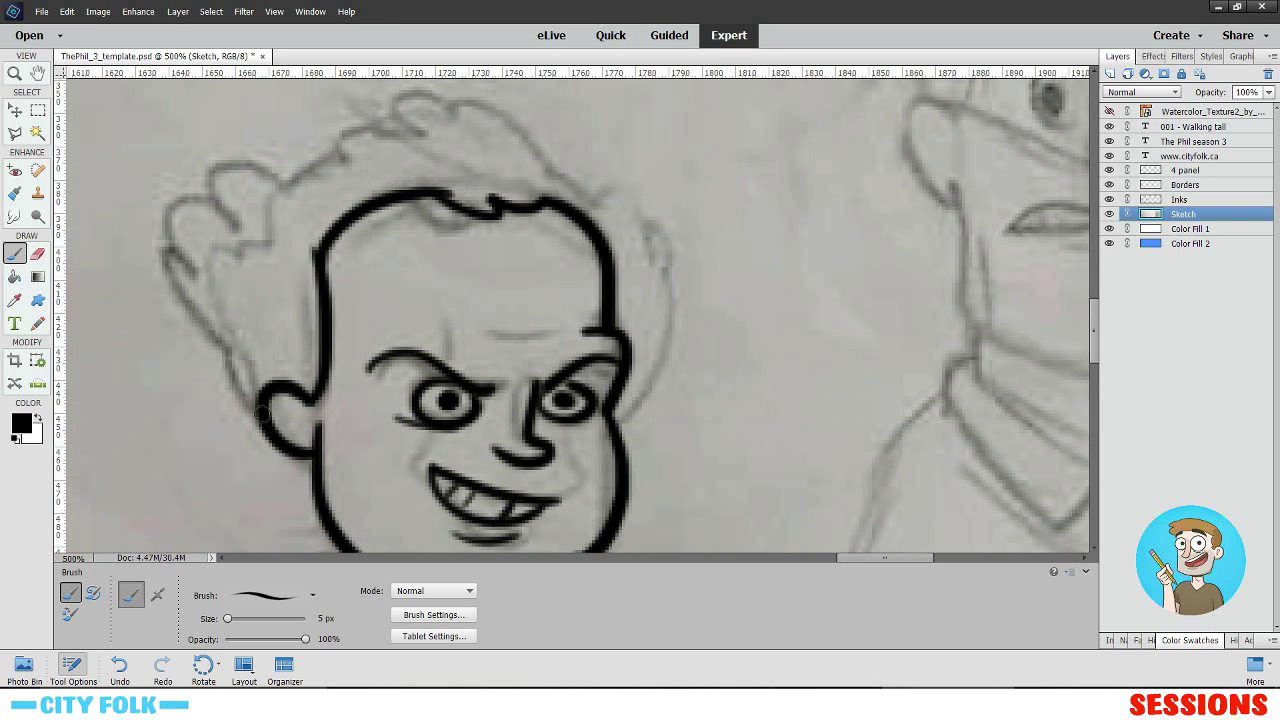
pyautogui.moveTo(256, 411); pyautogui.dragTo(168, 287)
pyautogui.hotkey('ctrl', 'z')
pyautogui.moveTo(250, 418)
pyautogui.mouseDown()
pyautogui.moveTo(200, 292)
pyautogui.moveTo(212, 285)
pyautogui.moveTo(175, 226)
pyautogui.mouseUp()
pyautogui.hotkey('ctrl', 'z')
# - Ink the short man's spiky hair tufts, the top of the hair and its outline down the right side
pyautogui.moveTo(258, 418)
pyautogui.mouseDown()
pyautogui.moveTo(196, 281)
pyautogui.moveTo(216, 245)
pyautogui.moveTo(286, 208)
pyautogui.moveTo(243, 203)
pyautogui.moveTo(241, 169)
pyautogui.moveTo(378, 149)
pyautogui.moveTo(258, 237)
pyautogui.moveTo(356, 208)
pyautogui.mouseUp()
pyautogui.hotkey('ctrl', 'z')
pyautogui.moveTo(270, 236)
pyautogui.mouseDown()
pyautogui.moveTo(385, 210)
pyautogui.moveTo(367, 207)
pyautogui.moveTo(402, 186)
pyautogui.moveTo(505, 203)
pyautogui.mouseUp()
pyautogui.hotkey('ctrl', 'z')
pyautogui.moveTo(398, 180)
pyautogui.mouseDown()
pyautogui.moveTo(606, 300)
pyautogui.moveTo(611, 427)
pyautogui.moveTo(611, 301)
pyautogui.mouseUp()
pyautogui.hotkey('ctrl', 'z')
pyautogui.moveTo(612, 216)
pyautogui.mouseDown()
pyautogui.moveTo(540, 405)
pyautogui.moveTo(564, 318)
pyautogui.moveTo(616, 221)
pyautogui.moveTo(562, 404)
pyautogui.mouseUp()
pyautogui.hotkey('ctrl', 'z')
# - Ink a short horizontal wrinkle in the middle of the short man's forehead
pyautogui.moveTo(431, 273)
pyautogui.mouseDown()
pyautogui.moveTo(519, 279)
pyautogui.moveTo(490, 281)
pyautogui.mouseUp()
pyautogui.hotkey('ctrl', 'z')
pyautogui.hotkey('ctrl', 'z')
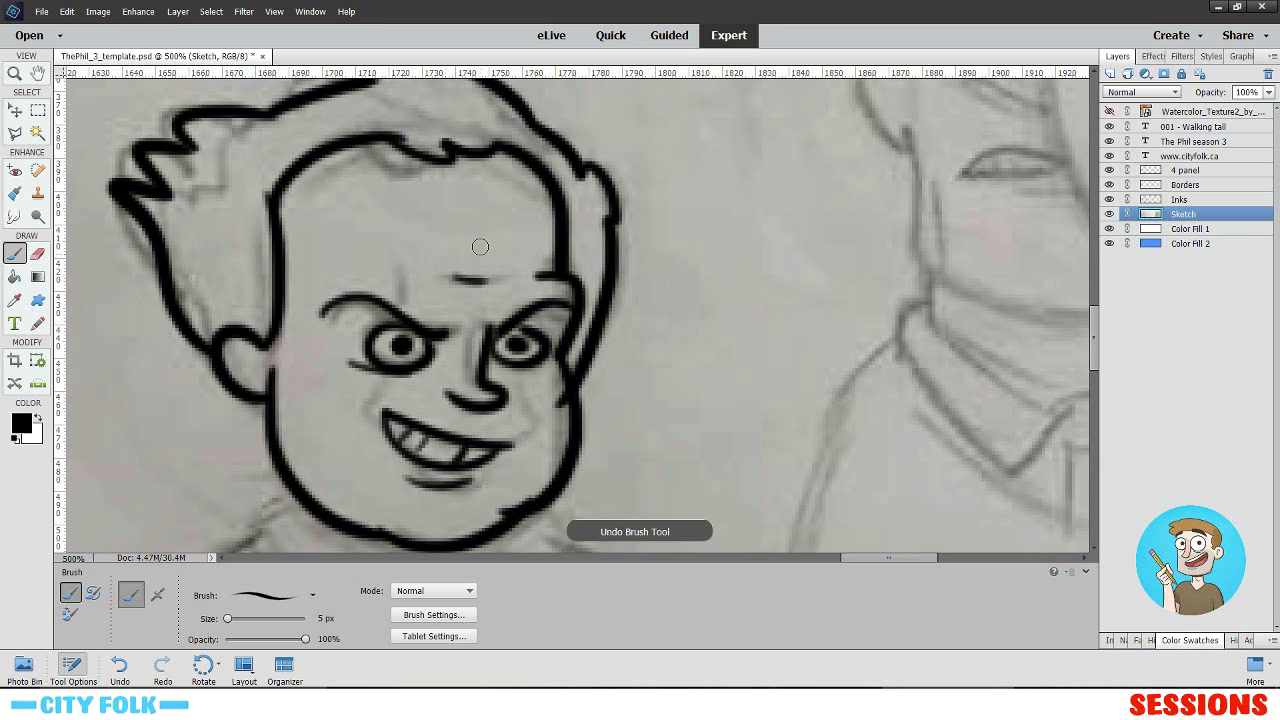
# - Try to erase the hair line's end where it overlaps the short man's right cheek
pyautogui.click(37, 252)
pyautogui.moveTo(578, 332); pyautogui.dragTo(499, 254)
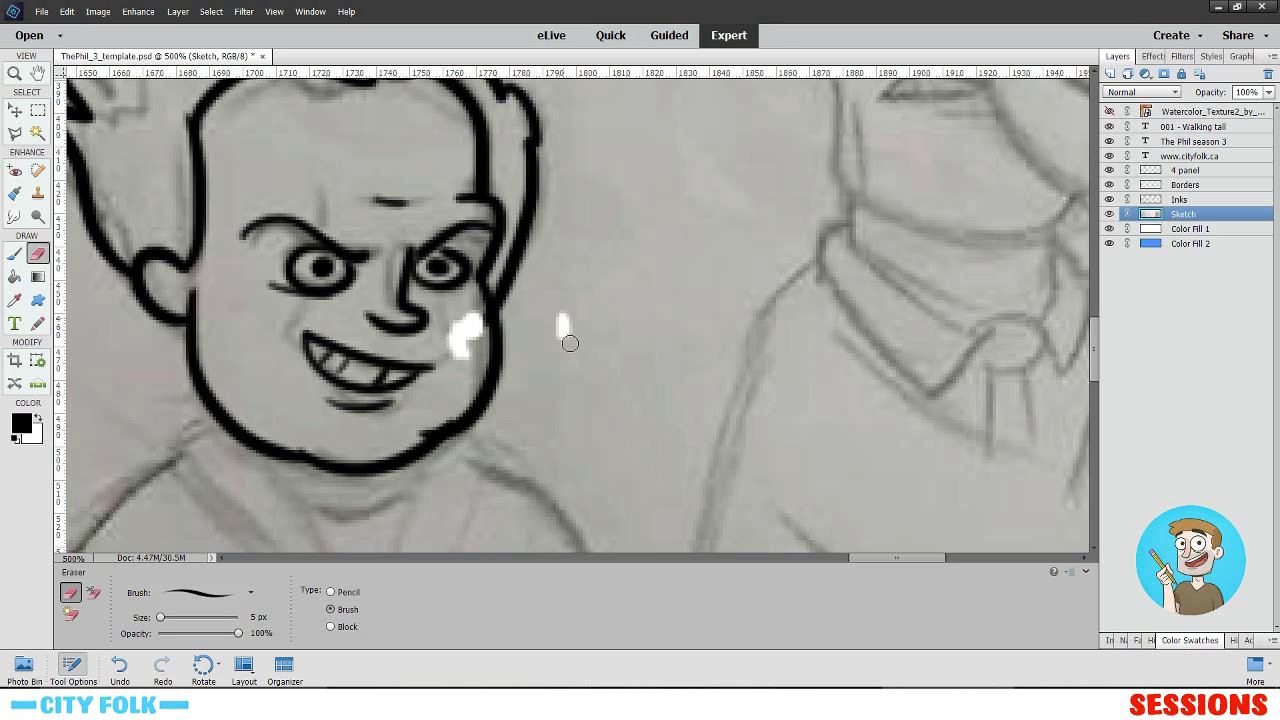
pyautogui.hotkey('ctrl', 'z')
pyautogui.hotkey('ctrl', 'z')
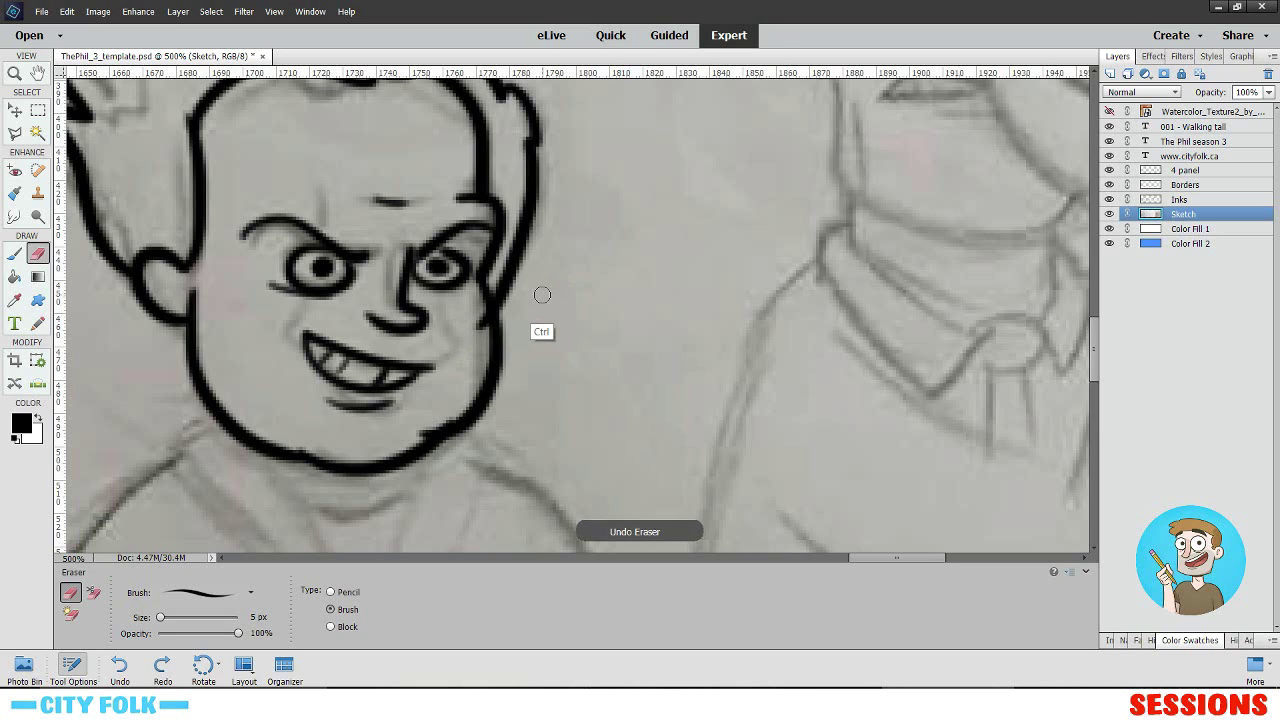
# - Undo the brush strokes for the short man's forehead wrinkle, hair, eyes, eyebrows and lower lip line
pyautogui.hotkey('ctrl', 'z')
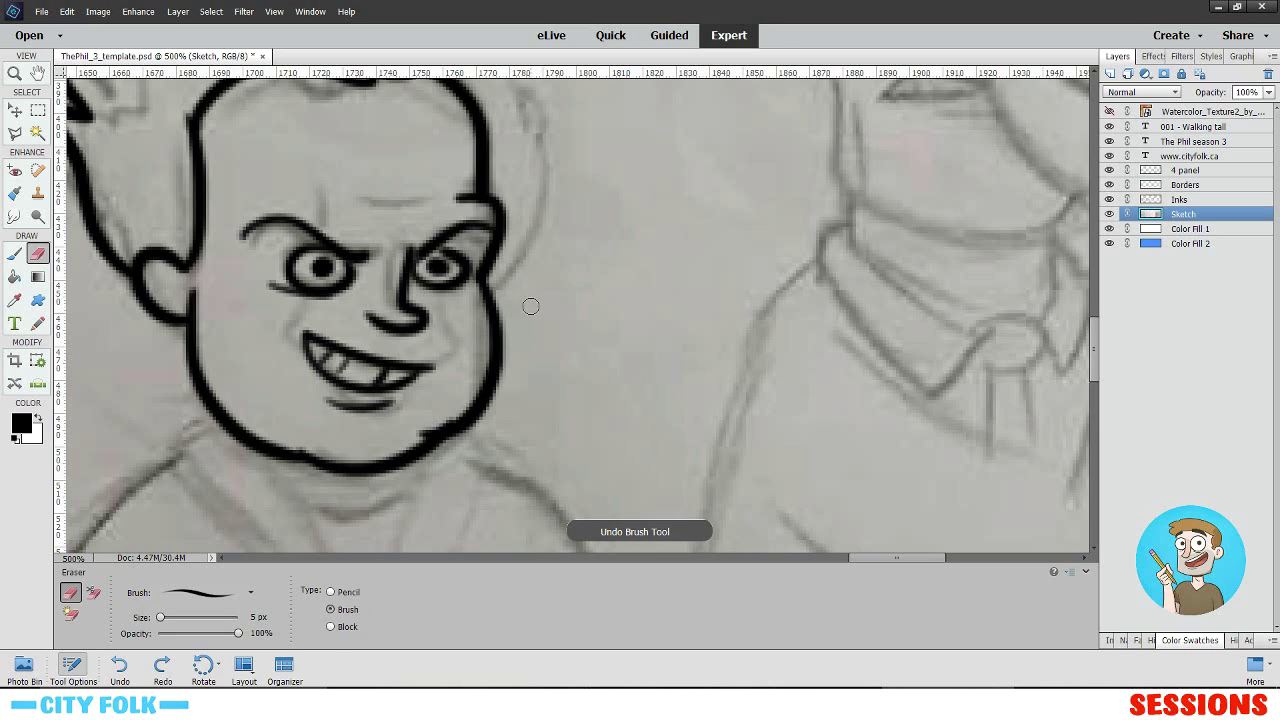
pyautogui.hotkey('ctrl', '-')
pyautogui.hotkey('ctrl', '-')
pyautogui.hotkey('ctrl', 'z')
pyautogui.hotkey('ctrl', 'z')
pyautogui.hotkey('ctrl', 'z')
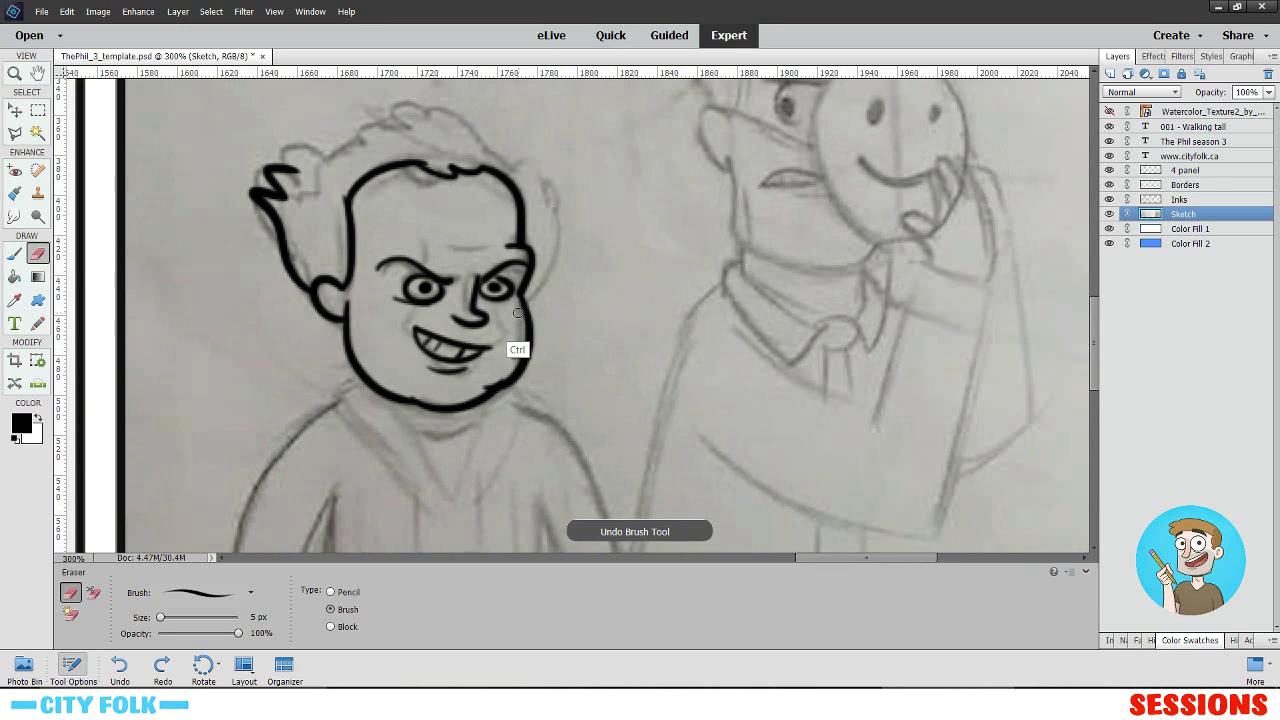
pyautogui.hotkey('ctrl', 'z')
pyautogui.hotkey('ctrl', 'z')
pyautogui.hotkey('ctrl', 'z')
pyautogui.hotkey('ctrl', 'z')
pyautogui.hotkey('ctrl', 'z')
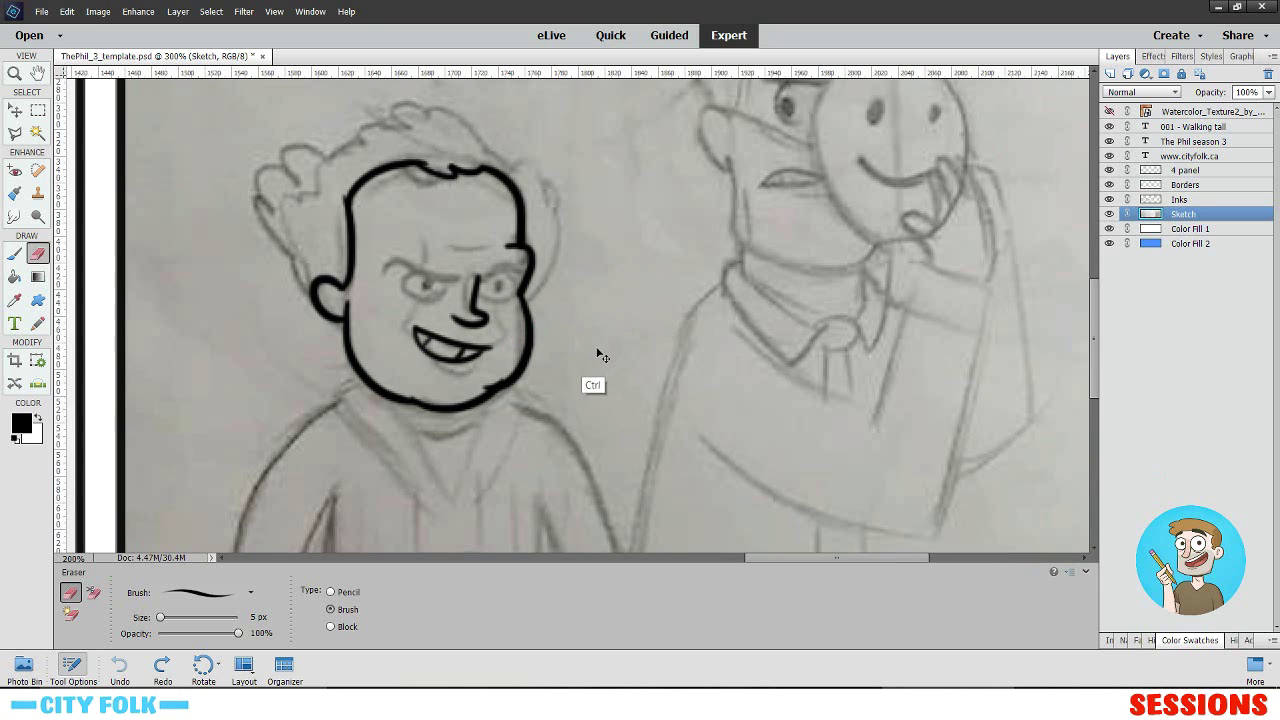
# - Examine the third and fourth panels at 100% with the Sketch layer hidden and shown to check which layer holds the inks
pyautogui.hotkey('ctrl', '-')
pyautogui.hotkey('ctrl', '-')
pyautogui.hotkey('ctrl', '0')
pyautogui.hotkey('ctrl', 'alt', '0')
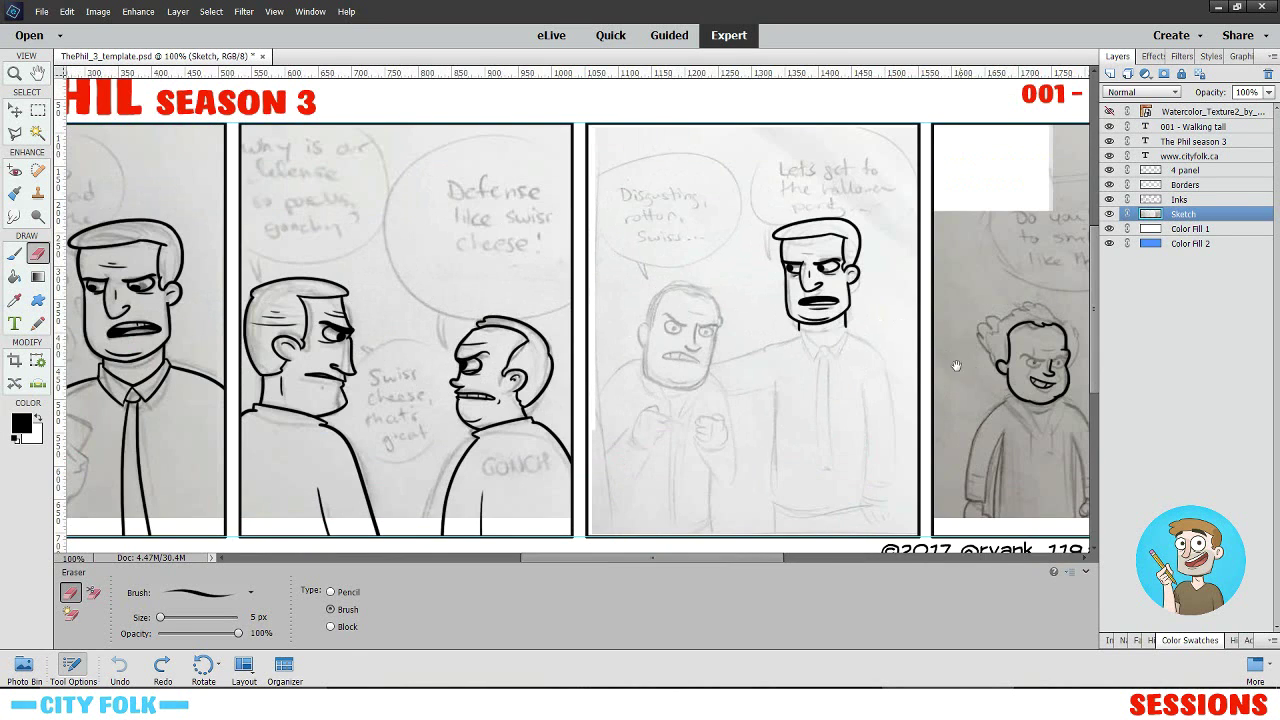
pyautogui.moveTo(956, 366); pyautogui.dragTo(693, 358)
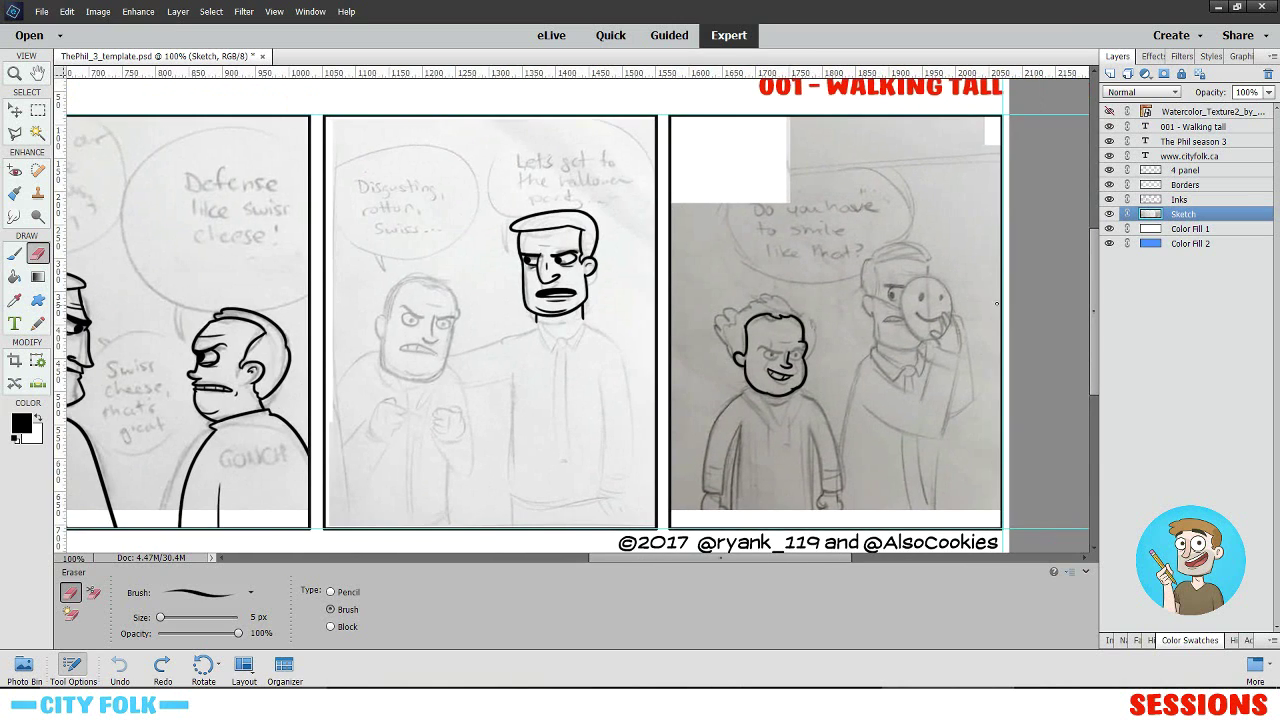
pyautogui.click(1109, 214)
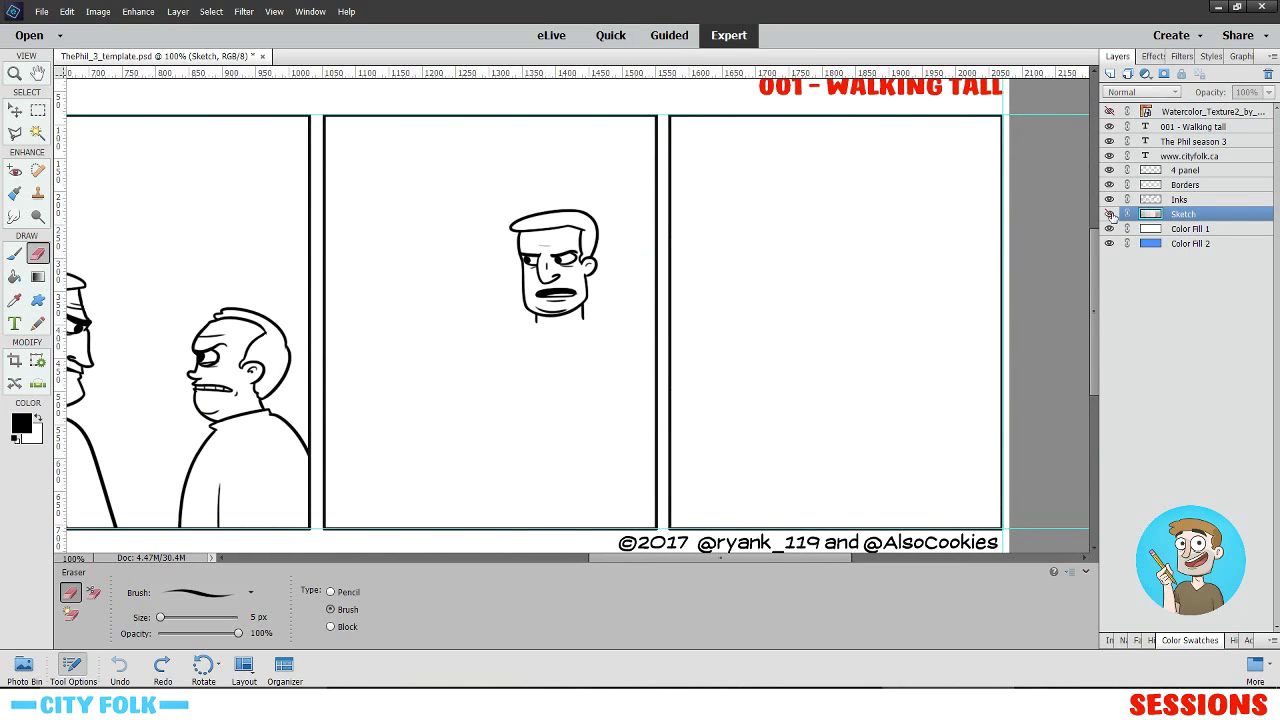
pyautogui.click(1109, 214)
pyautogui.click(1109, 214)
pyautogui.click(1109, 214)
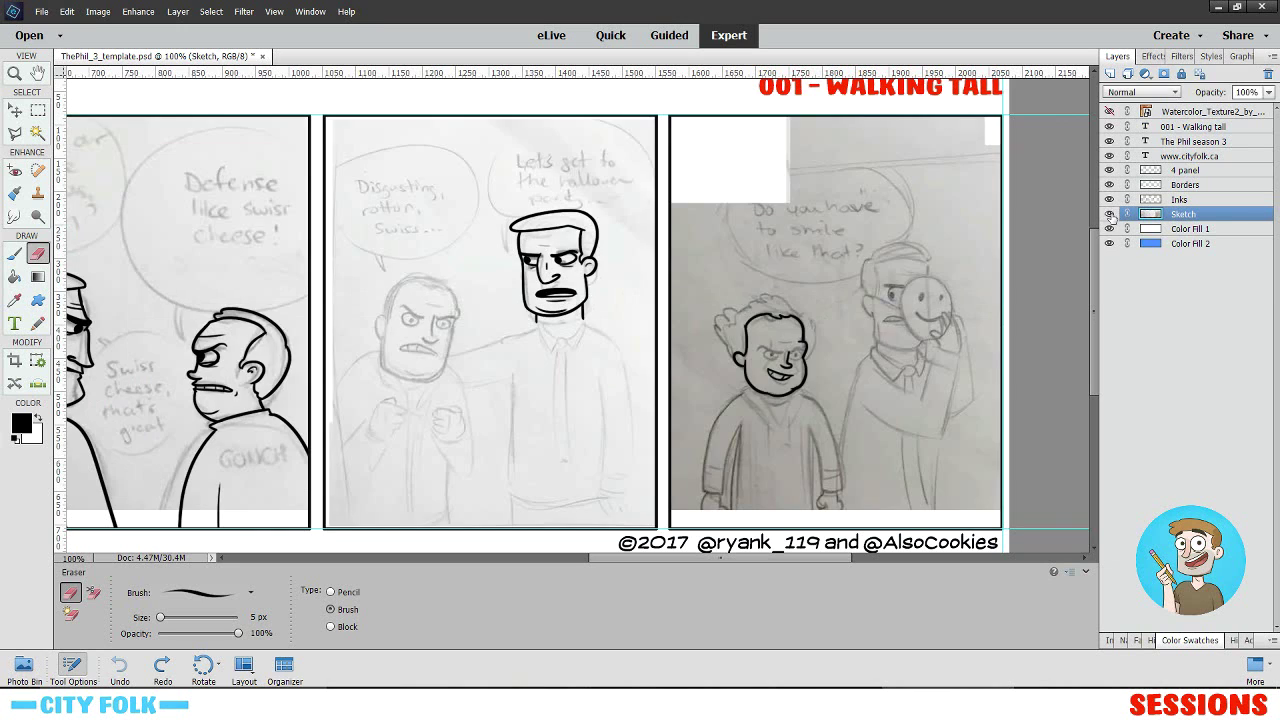
# - Toggle the Sketch layer's visibility to check whether the short man's inked head in the fourth panel sits on it
pyautogui.click(1109, 214)
pyautogui.click(1109, 214)
pyautogui.click(1109, 214)
pyautogui.click(1109, 215)
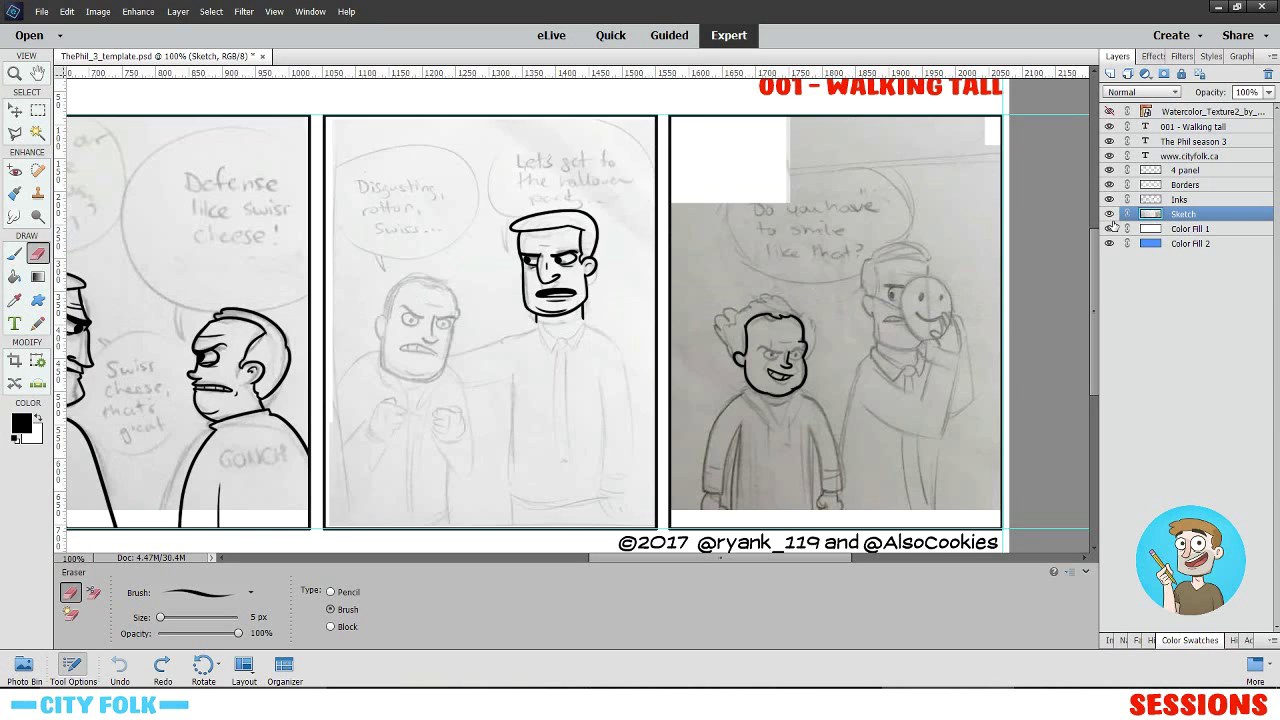
pyautogui.click(1109, 214)
pyautogui.click(1109, 214)
# - Redo the undone brush strokes for the short man's eyes, eyebrows, hair, forehead wrinkle and lower lip line
pyautogui.hotkey('ctrl', 'y')
pyautogui.hotkey('ctrl', 'y')
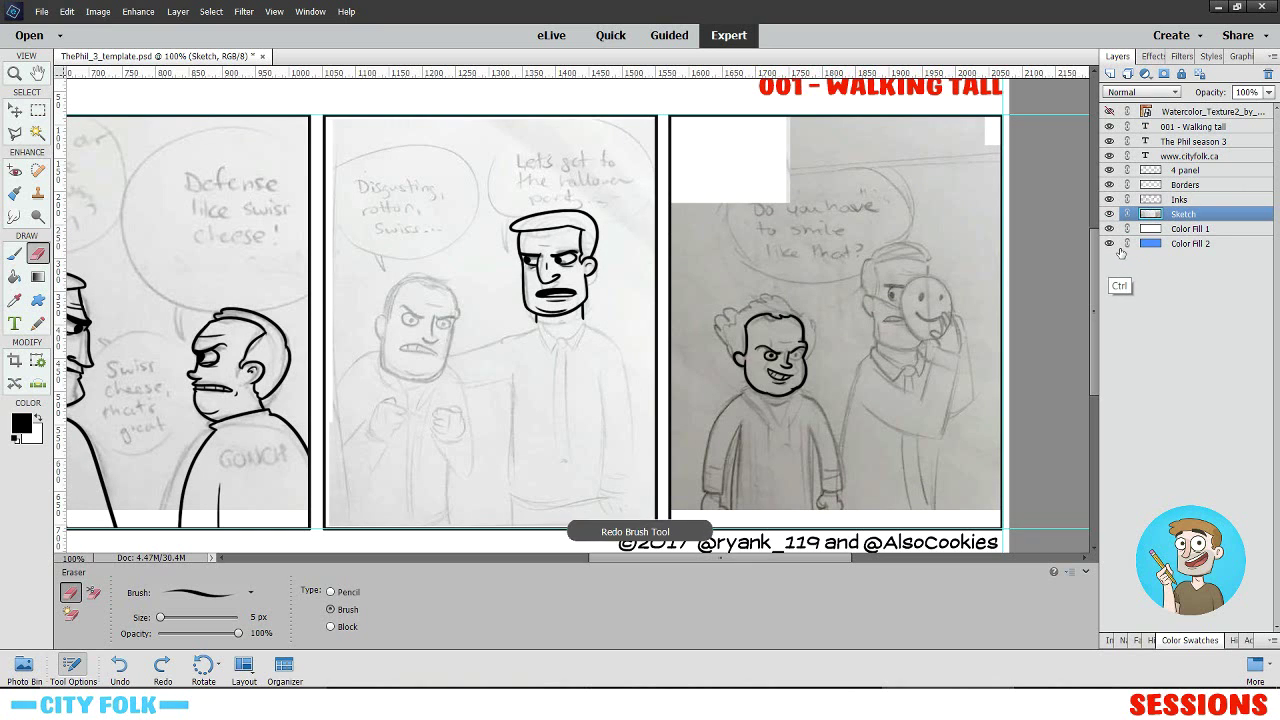
pyautogui.hotkey('ctrl', 'y')
pyautogui.hotkey('ctrl', 'y')
pyautogui.hotkey('ctrl', 'y')
pyautogui.hotkey('ctrl', 'y')
pyautogui.hotkey('ctrl', 'y')
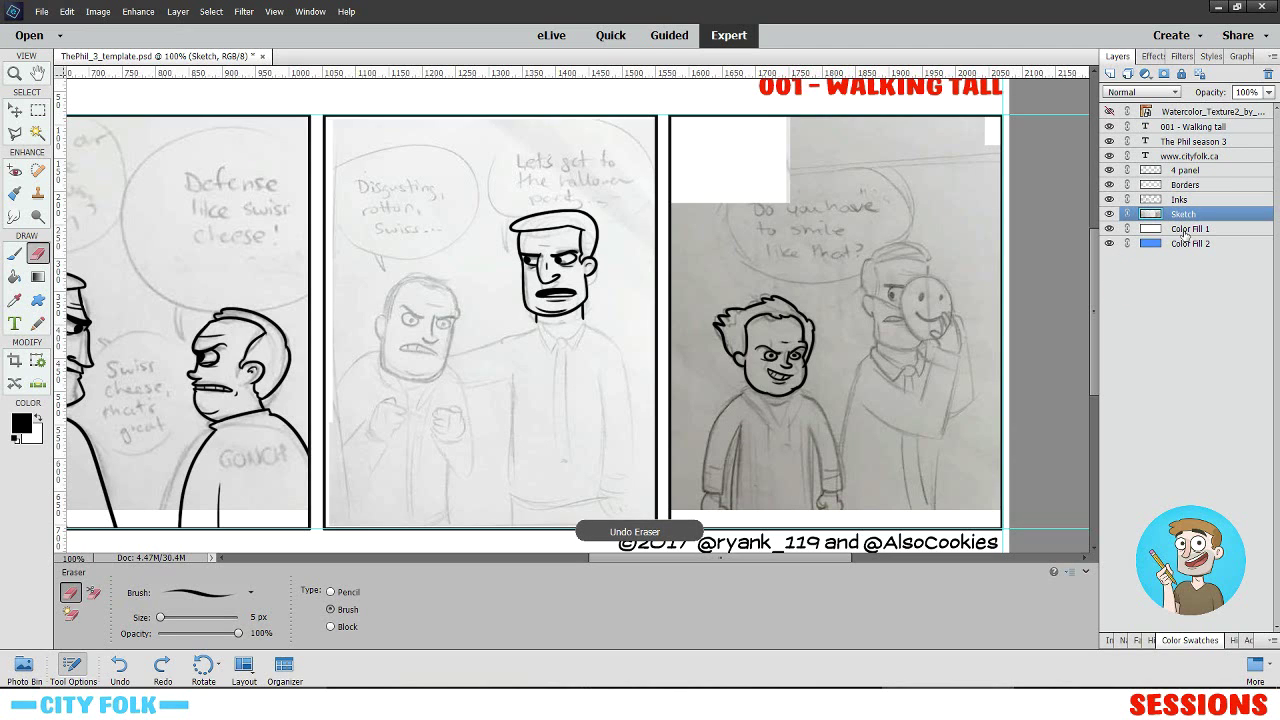
# - Lower the Sketch layer's opacity to about 30% and make the Inks layer active for drawing with the Brush
pyautogui.click(1268, 92)
pyautogui.moveTo(1262, 107); pyautogui.dragTo(1226, 116)
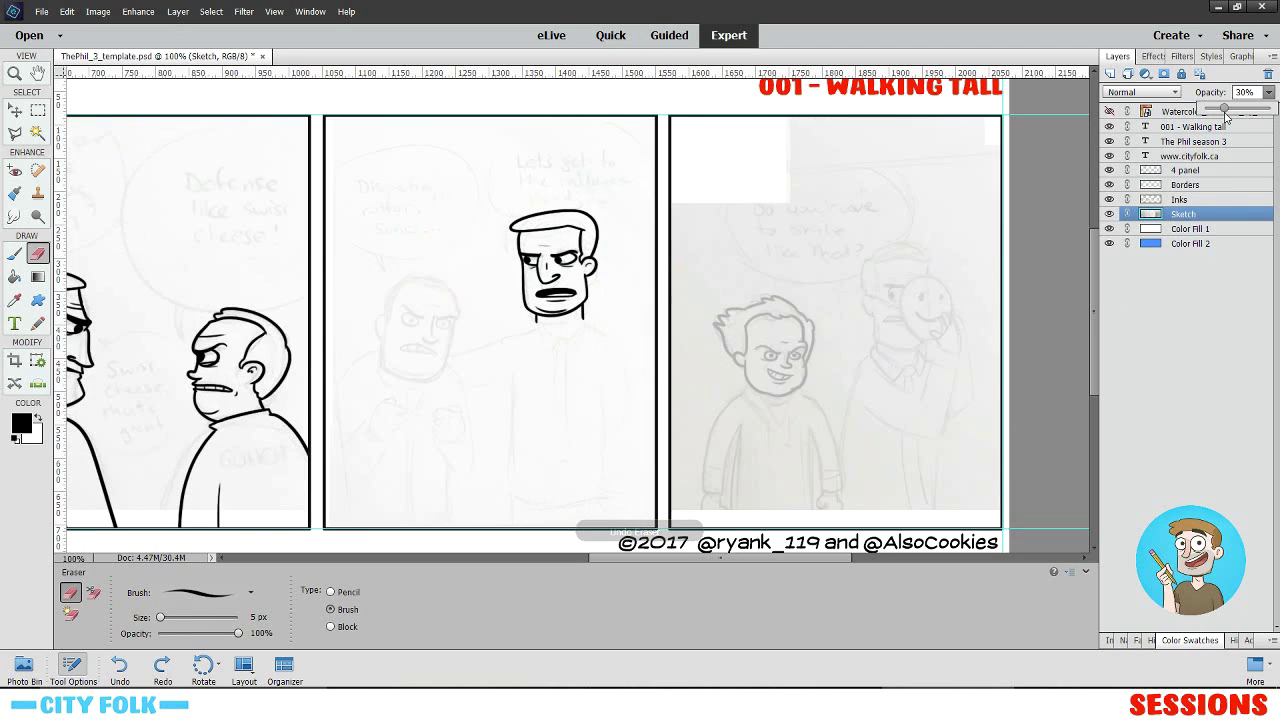
pyautogui.click(1184, 201)
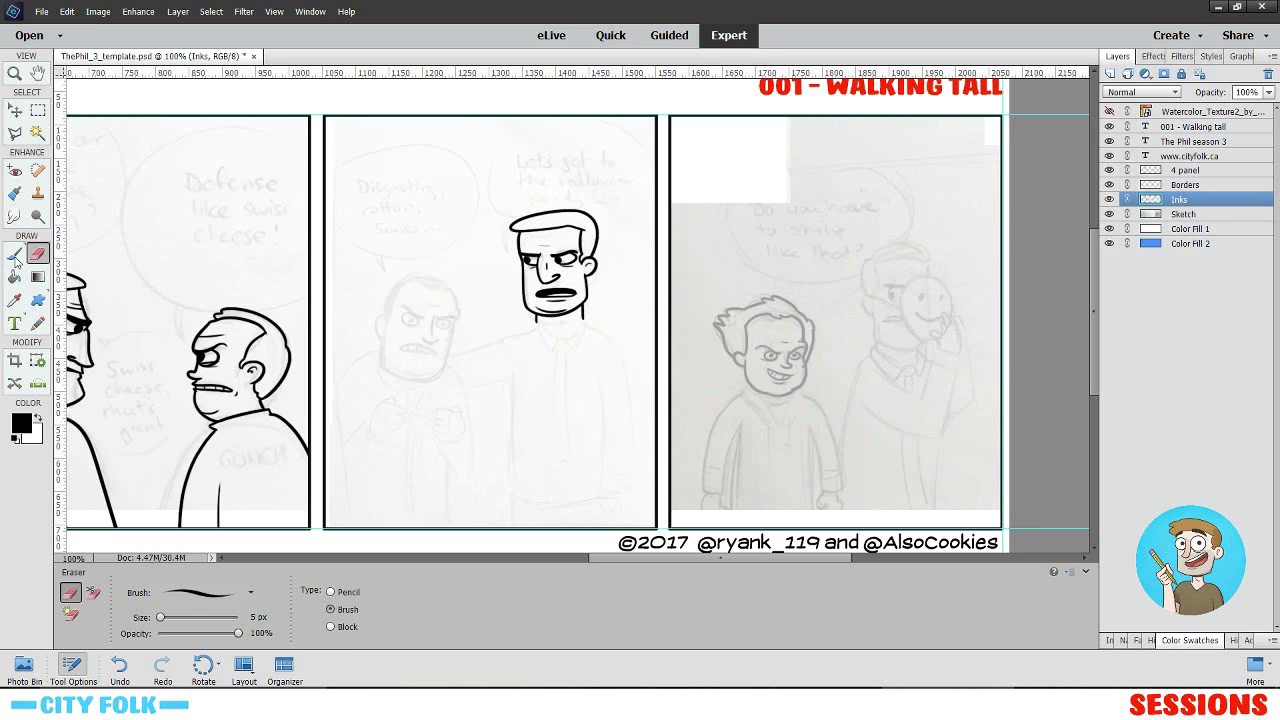
pyautogui.click(15, 256)
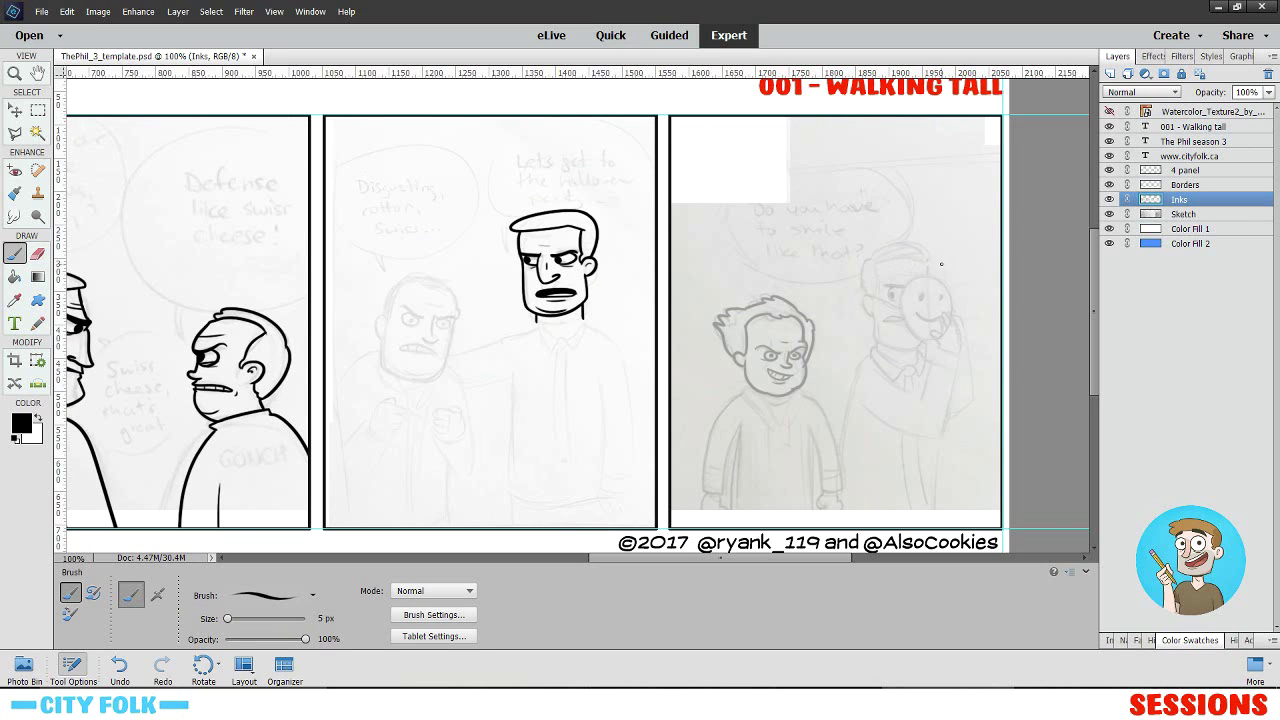
# - Ink the left cheek and jaw line of the short man in the fourth panel, tracing the faded sketch
pyautogui.hotkey('ctrl', '=')
pyautogui.hotkey('ctrl', '=')
pyautogui.moveTo(991, 363); pyautogui.dragTo(370, 244)
pyautogui.hotkey('ctrl', '=')
pyautogui.hotkey('ctrl', '=')
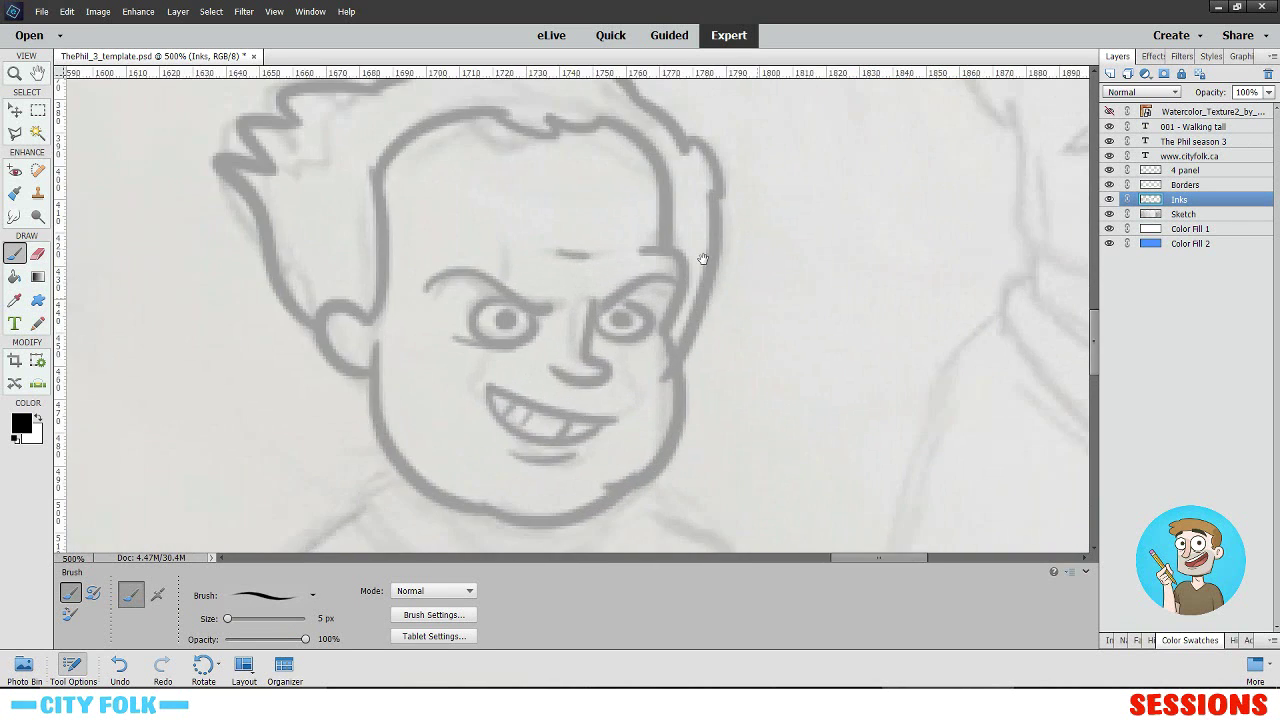
pyautogui.moveTo(703, 259); pyautogui.dragTo(513, 146)
pyautogui.moveTo(186, 229)
pyautogui.mouseDown()
pyautogui.moveTo(191, 300)
pyautogui.moveTo(286, 357)
pyautogui.mouseUp()
pyautogui.hotkey('ctrl', 'z')
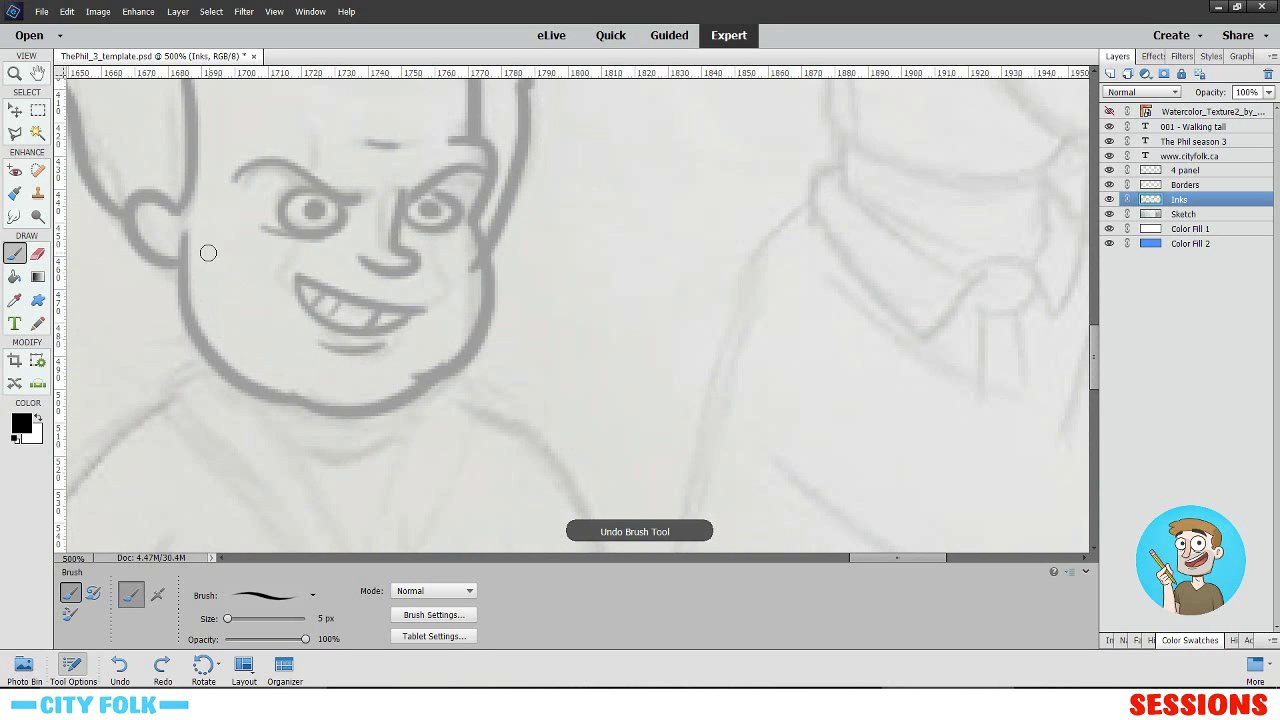
pyautogui.moveTo(183, 230); pyautogui.dragTo(318, 388)
# - Ink the short man's right cheek and jaw line and join both jaw lines with a curved chin
pyautogui.moveTo(486, 218); pyautogui.dragTo(410, 368)
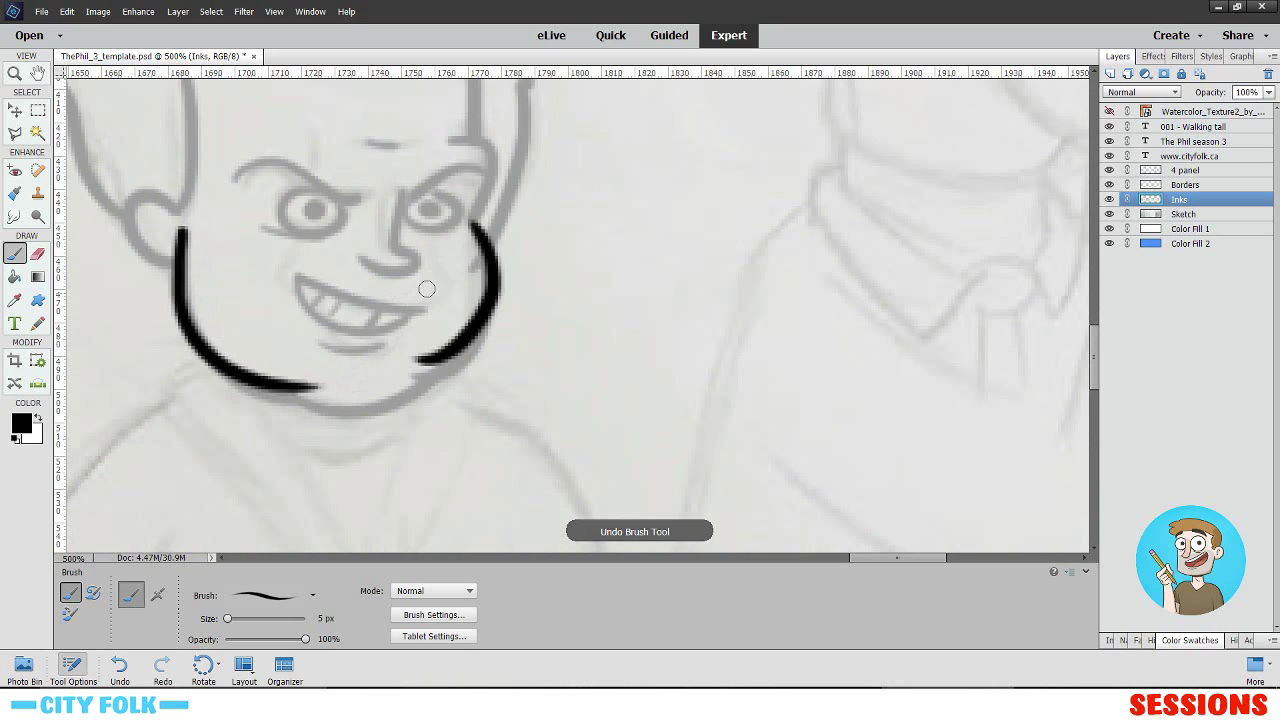
pyautogui.hotkey('ctrl', 'z')
pyautogui.moveTo(484, 214); pyautogui.dragTo(404, 376)
pyautogui.hotkey('ctrl', 'z')
pyautogui.moveTo(469, 218); pyautogui.dragTo(368, 383)
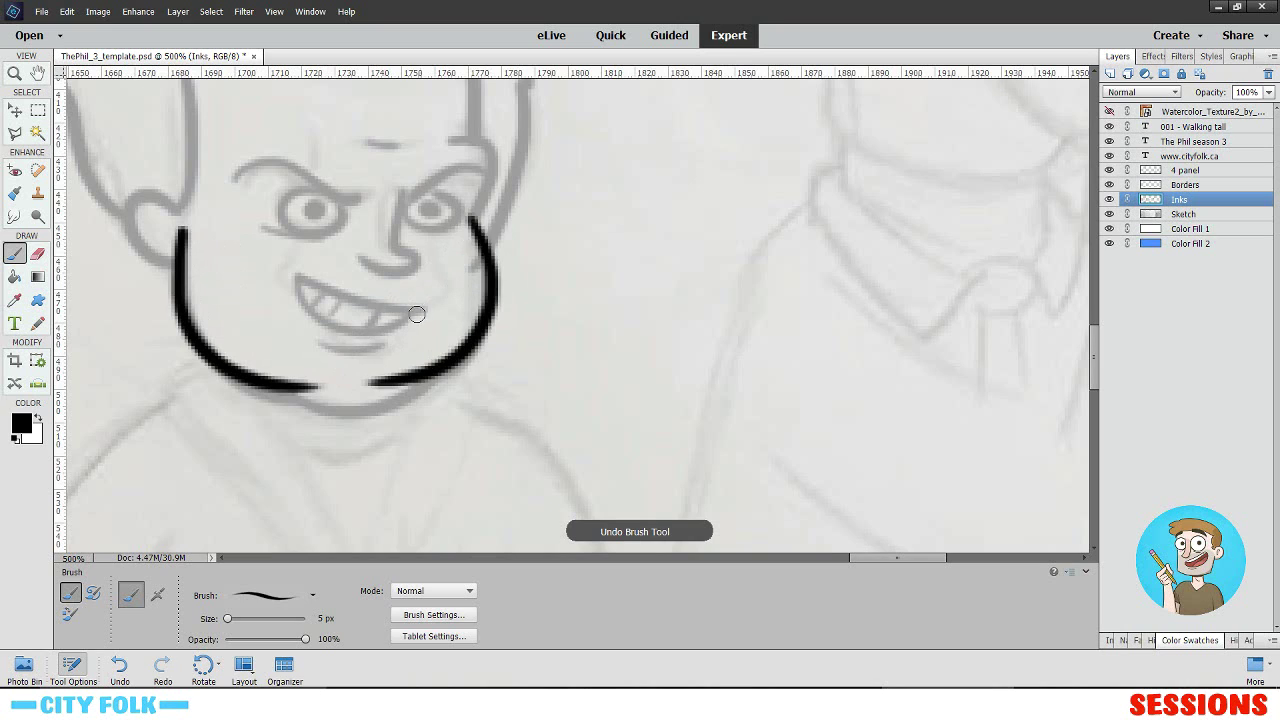
pyautogui.moveTo(284, 384); pyautogui.dragTo(412, 364)
pyautogui.hotkey('ctrl', 'z')
pyautogui.moveTo(282, 384); pyautogui.dragTo(412, 364)
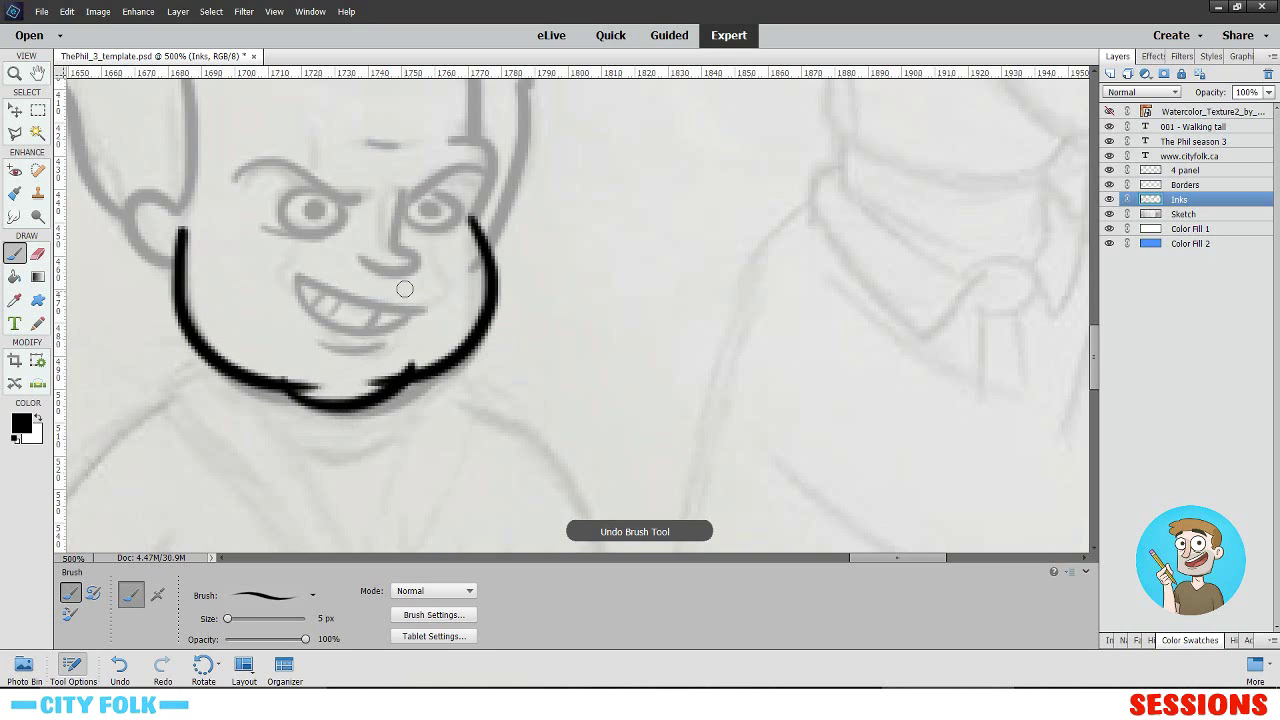
# - Ink the short man's grinning mouth with the dividing lines between the teeth
pyautogui.moveTo(426, 307)
pyautogui.mouseDown()
pyautogui.moveTo(334, 330)
pyautogui.moveTo(306, 270)
pyautogui.moveTo(317, 324)
pyautogui.moveTo(362, 318)
pyautogui.mouseUp()
pyautogui.hotkey('ctrl', 'z')
pyautogui.hotkey('ctrl', 'z')
pyautogui.moveTo(345, 300)
pyautogui.mouseDown()
pyautogui.moveTo(342, 316)
pyautogui.moveTo(322, 314)
pyautogui.mouseUp()
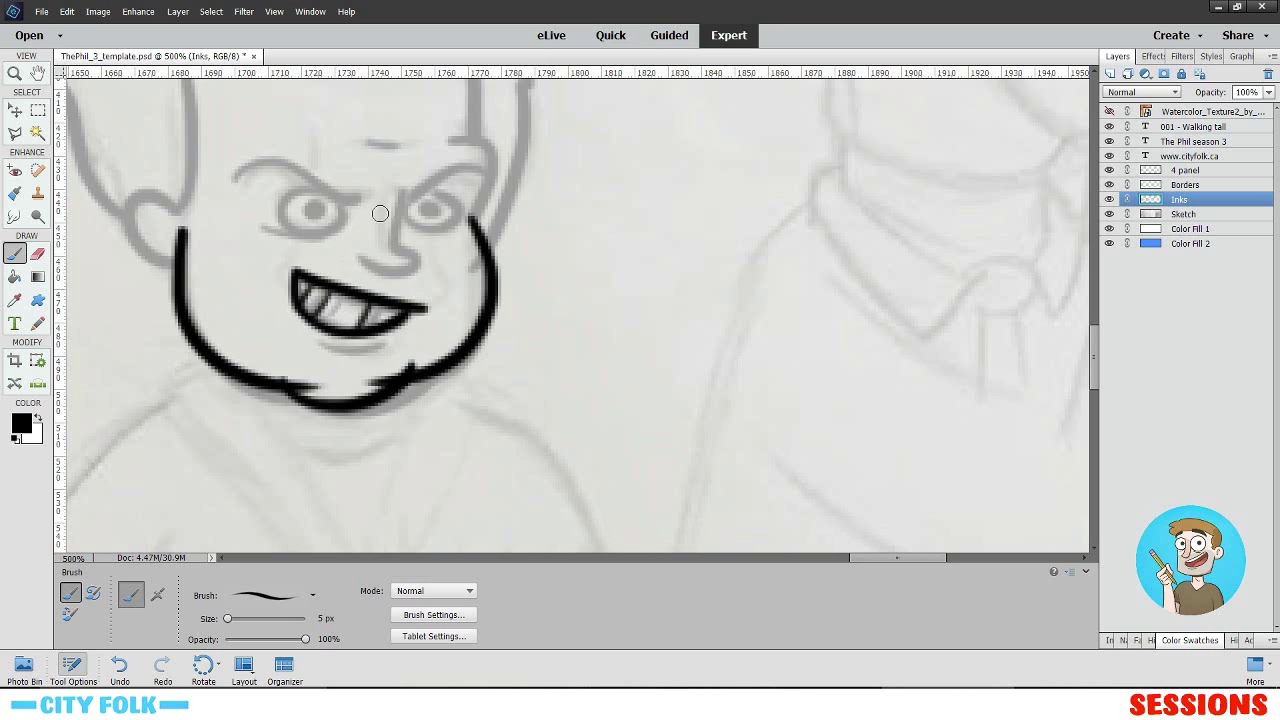
# - Ink the short man's nose as one stroke from between the eyes down around its tip
pyautogui.moveTo(408, 186); pyautogui.dragTo(356, 255)
pyautogui.hotkey('ctrl', 'z')
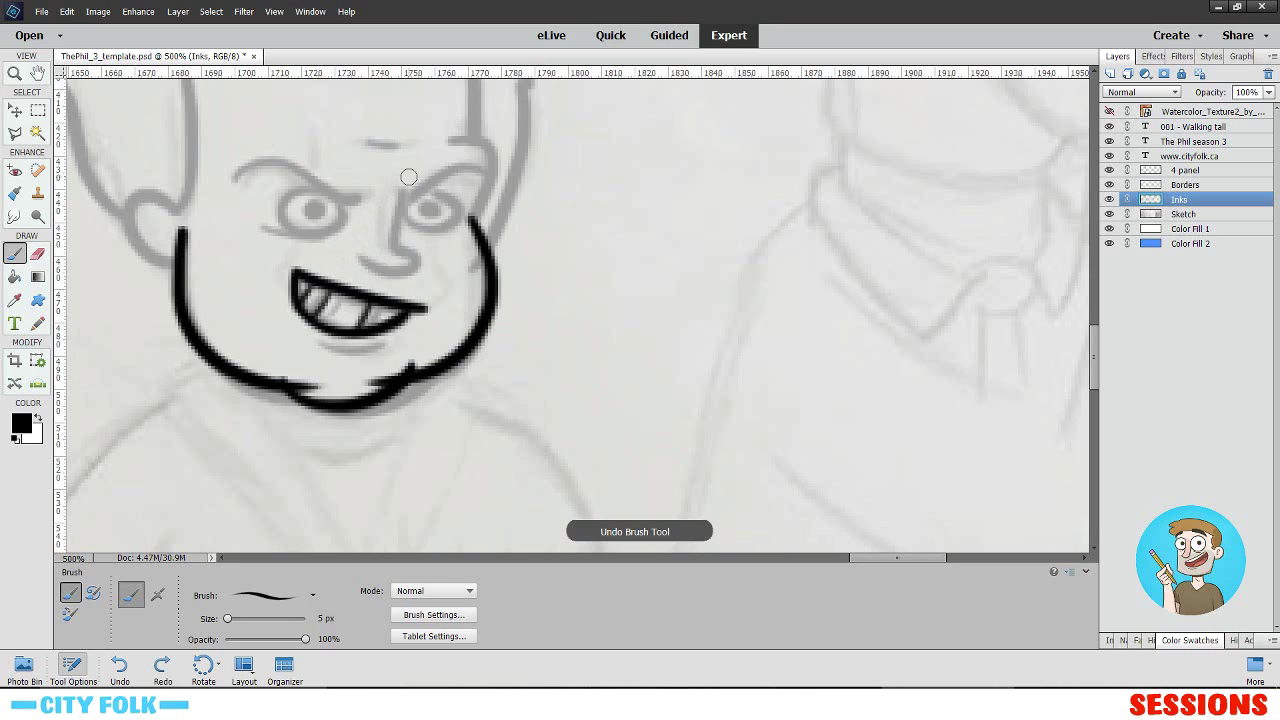
pyautogui.moveTo(408, 189)
pyautogui.mouseDown()
pyautogui.moveTo(411, 255)
pyautogui.moveTo(352, 234)
pyautogui.moveTo(413, 253)
pyautogui.moveTo(358, 250)
pyautogui.mouseUp()
pyautogui.hotkey('ctrl', 'z')
pyautogui.hotkey('ctrl', 'z')
pyautogui.moveTo(404, 188); pyautogui.dragTo(356, 255)
pyautogui.hotkey('ctrl', 'z')
pyautogui.moveTo(404, 188); pyautogui.dragTo(354, 255)
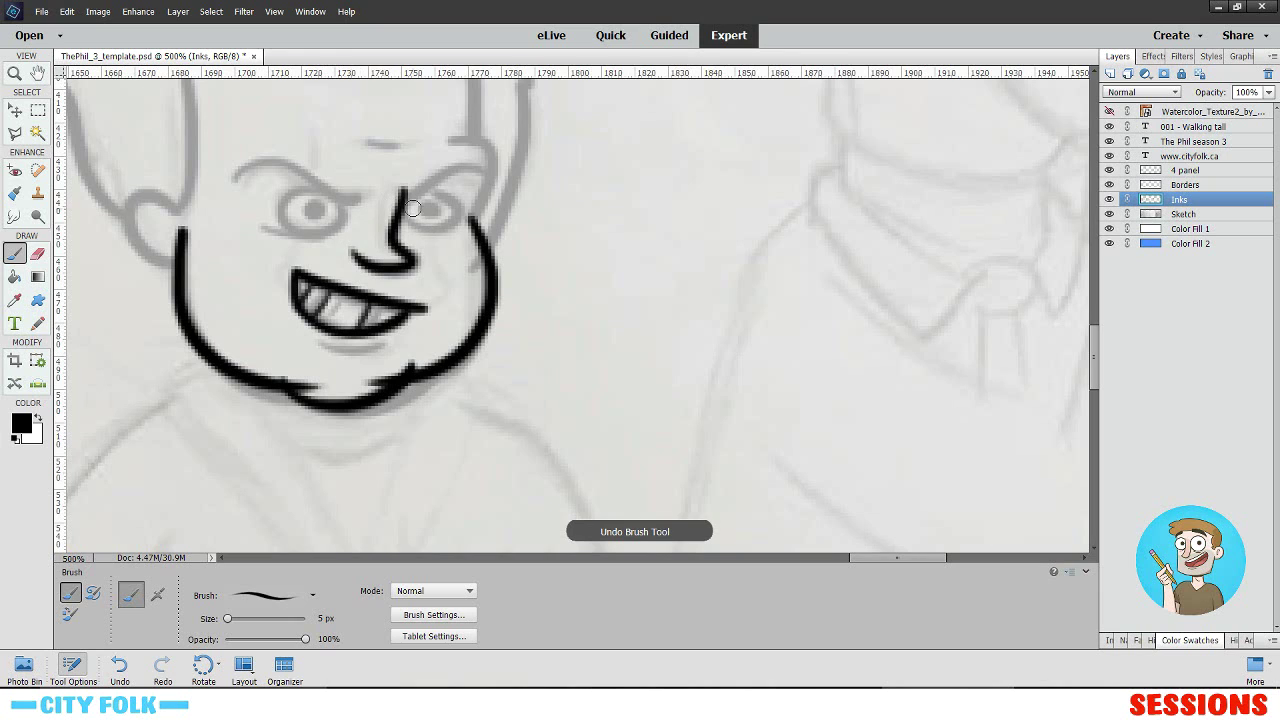
# - Ink the short man's two angry, slanted eyebrows above the sketched eyes
pyautogui.moveTo(231, 177); pyautogui.dragTo(350, 205)
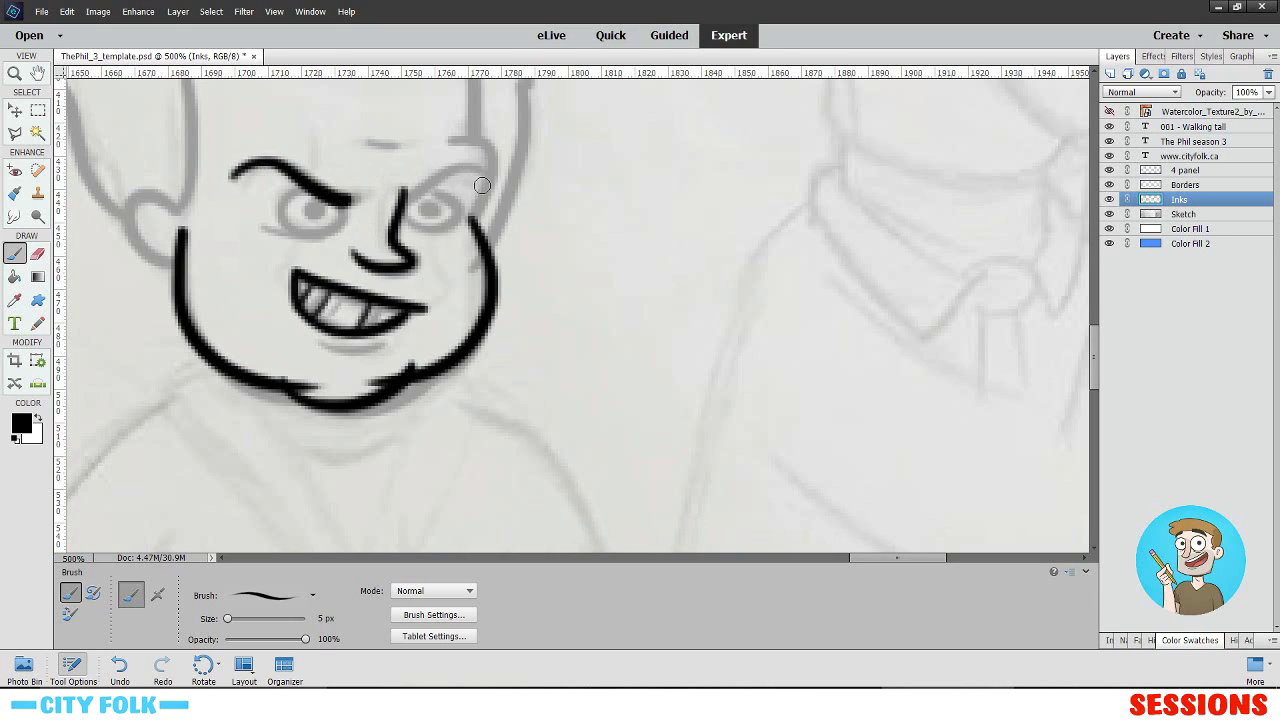
pyautogui.moveTo(487, 172); pyautogui.dragTo(410, 192)
pyautogui.hotkey('ctrl', 'z')
pyautogui.moveTo(487, 170); pyautogui.dragTo(404, 191)
pyautogui.hotkey('ctrl', 'z')
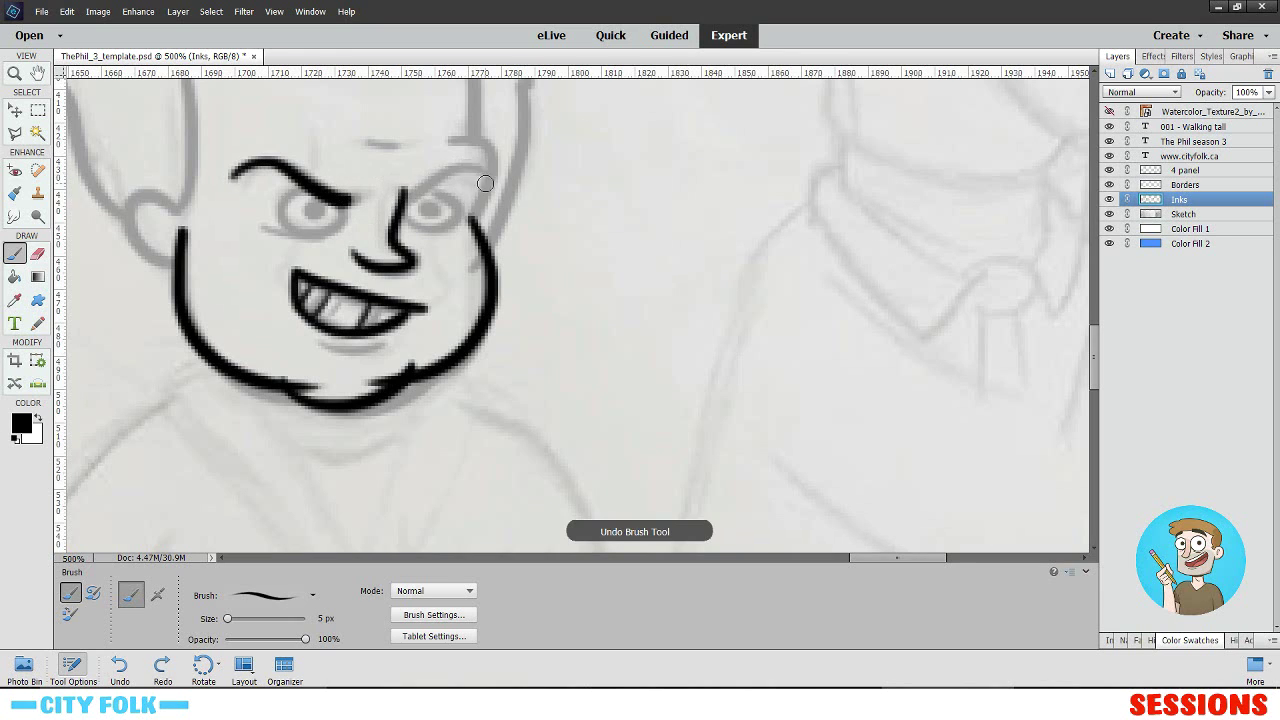
pyautogui.moveTo(487, 170)
pyautogui.mouseDown()
pyautogui.moveTo(403, 191)
pyautogui.moveTo(415, 193)
pyautogui.mouseUp()
pyautogui.hotkey('ctrl', 'z')
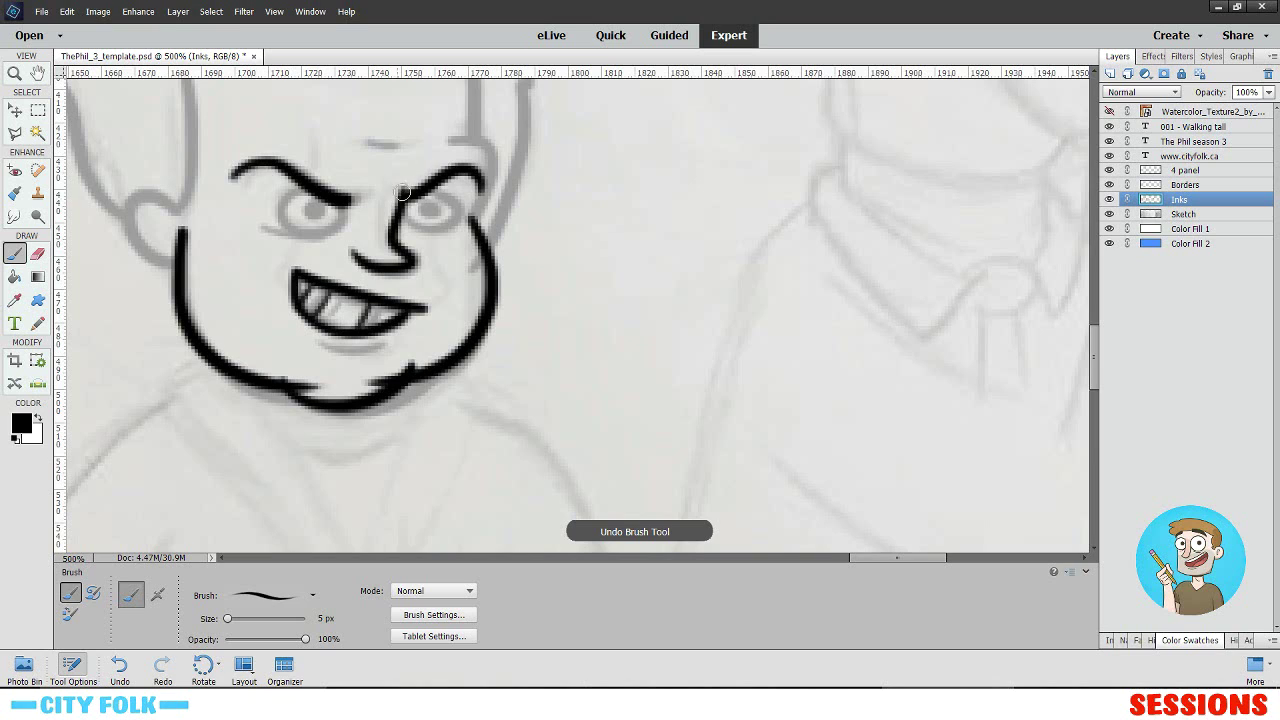
pyautogui.hotkey('ctrl', 'z')
# - Ink the outlines and pupils of both of the short man's eyes beneath the eyebrows
pyautogui.moveTo(312, 194)
pyautogui.mouseDown()
pyautogui.moveTo(310, 238)
pyautogui.moveTo(314, 196)
pyautogui.moveTo(311, 212)
pyautogui.mouseUp()
pyautogui.moveTo(412, 207)
pyautogui.mouseDown()
pyautogui.moveTo(461, 210)
pyautogui.moveTo(437, 194)
pyautogui.moveTo(426, 211)
pyautogui.moveTo(415, 197)
pyautogui.mouseUp()
pyautogui.hotkey('ctrl', 'z')
pyautogui.hotkey('ctrl', 'z')
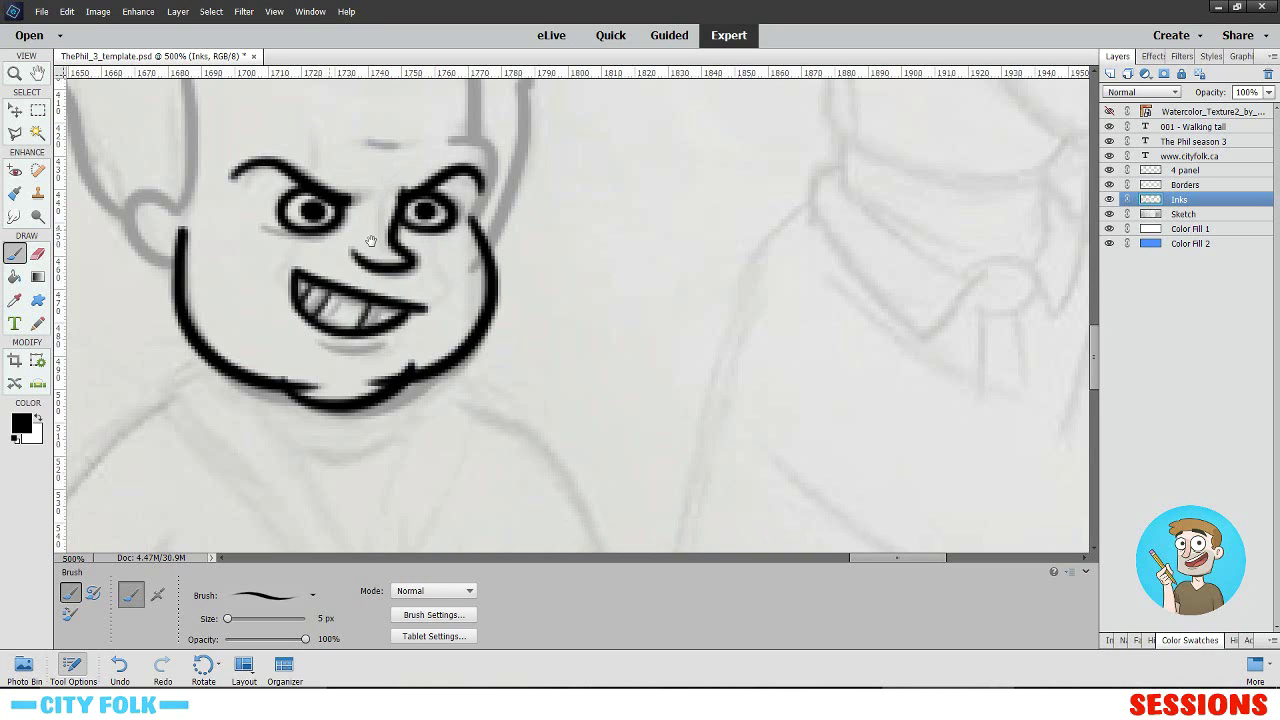
# - Ink the short man's ear and the short crease under his left eye
pyautogui.moveTo(370, 241); pyautogui.dragTo(450, 261)
pyautogui.moveTo(369, 233)
pyautogui.mouseDown()
pyautogui.moveTo(486, 263)
pyautogui.moveTo(485, 291)
pyautogui.mouseUp()
pyautogui.moveTo(371, 339)
pyautogui.mouseDown()
pyautogui.moveTo(374, 295)
pyautogui.moveTo(366, 336)
pyautogui.mouseUp()
pyautogui.hotkey('ctrl', 'z')
pyautogui.hotkey('ctrl', 'z')
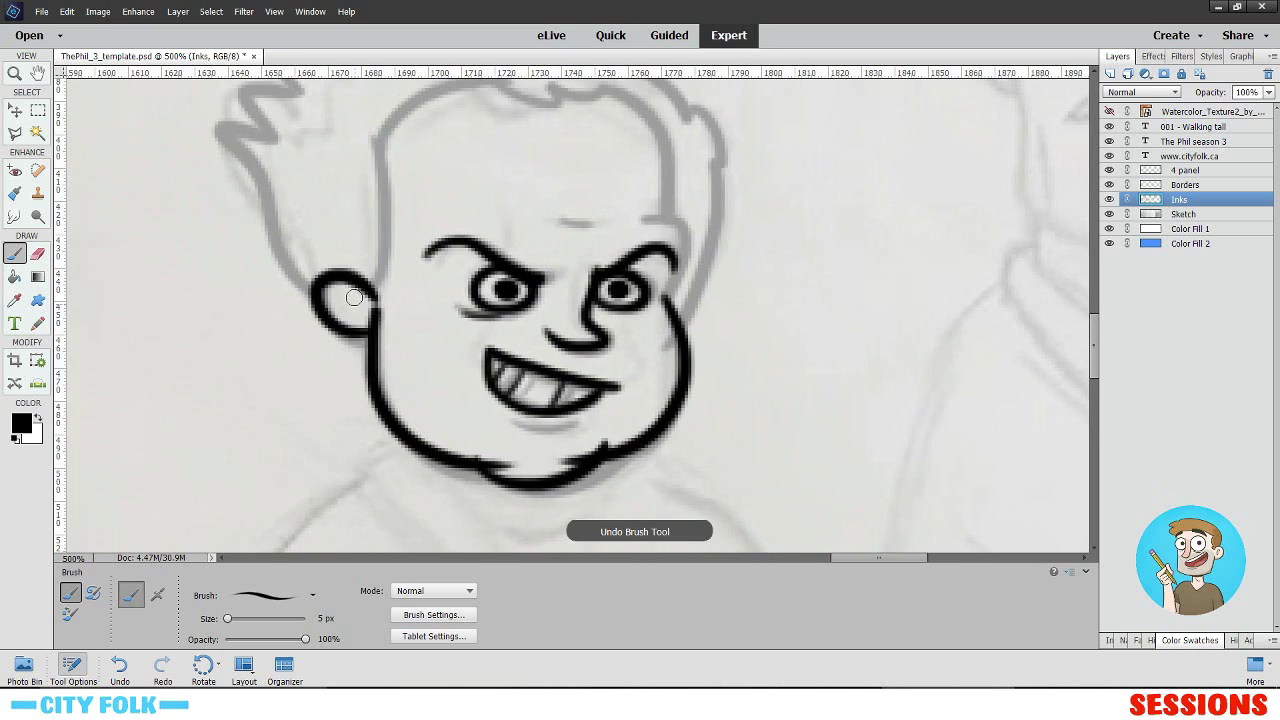
# - Ink the short man's inner hairline from the ear up across the forehead and down to the right temple
pyautogui.moveTo(397, 242); pyautogui.dragTo(402, 315)
pyautogui.moveTo(381, 368)
pyautogui.mouseDown()
pyautogui.moveTo(393, 306)
pyautogui.moveTo(367, 218)
pyautogui.mouseUp()
pyautogui.hotkey('ctrl', 'z')
pyautogui.moveTo(384, 368)
pyautogui.mouseDown()
pyautogui.moveTo(538, 157)
pyautogui.moveTo(629, 162)
pyautogui.mouseUp()
pyautogui.moveTo(754, 229); pyautogui.dragTo(599, 186)
pyautogui.moveTo(466, 119); pyautogui.dragTo(503, 254)
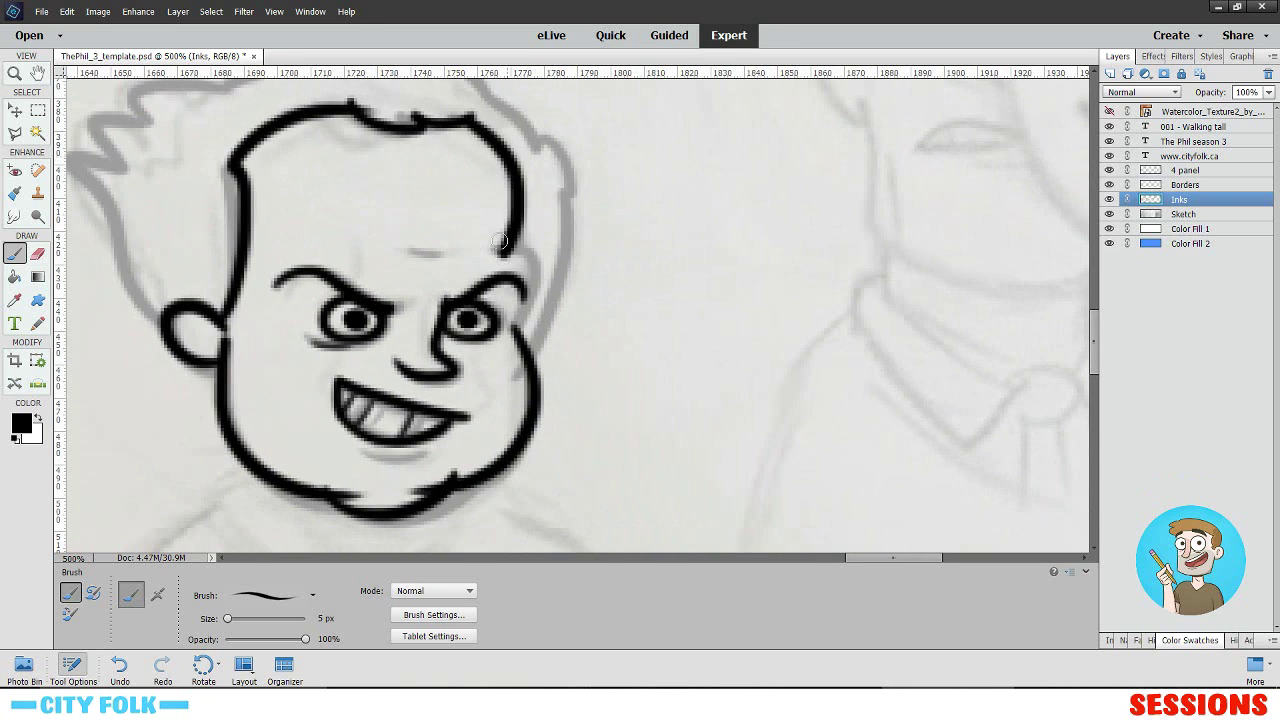
pyautogui.hotkey('ctrl', 'z')
pyautogui.moveTo(502, 142); pyautogui.dragTo(526, 250)
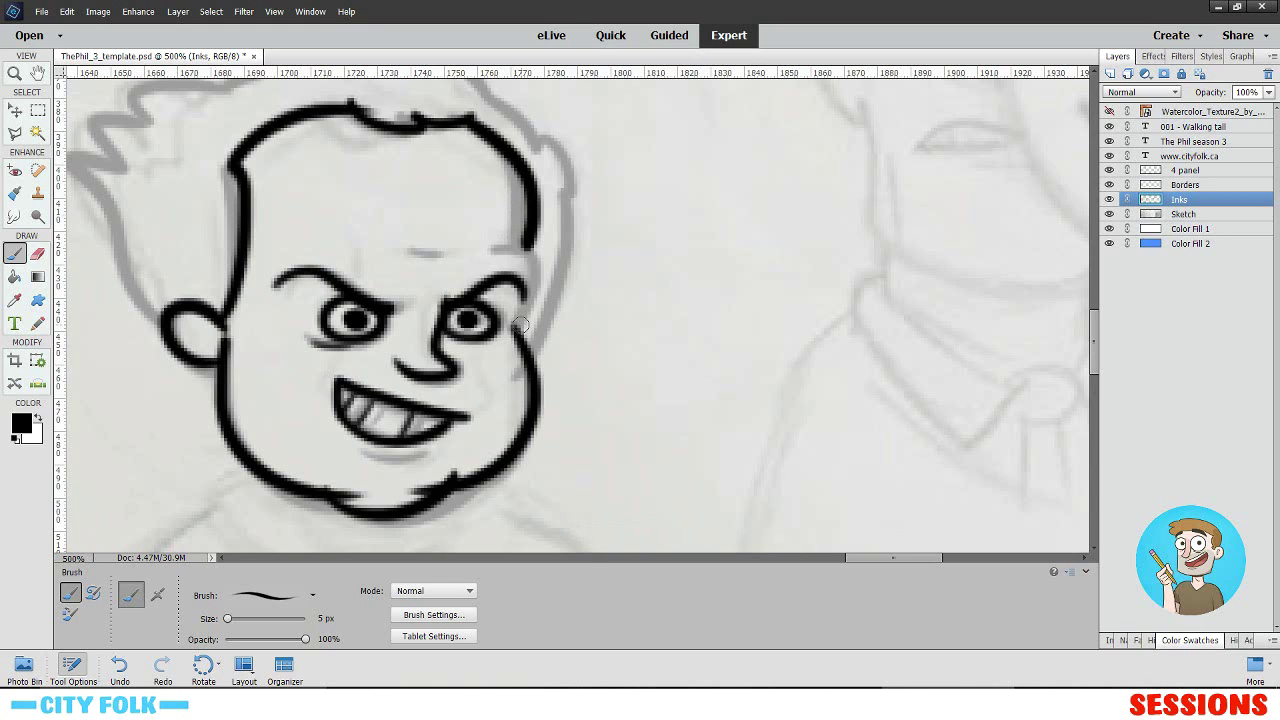
# - Ink the short man's right temple from the hairline's short hook down to the cheek line
pyautogui.moveTo(519, 327); pyautogui.dragTo(500, 250)
pyautogui.hotkey('ctrl', 'z')
pyautogui.moveTo(519, 328)
pyautogui.mouseDown()
pyautogui.moveTo(502, 249)
pyautogui.moveTo(512, 322)
pyautogui.mouseUp()
pyautogui.hotkey('ctrl', 'z')
pyautogui.hotkey('ctrl', 'z')
pyautogui.moveTo(490, 249); pyautogui.dragTo(507, 328)
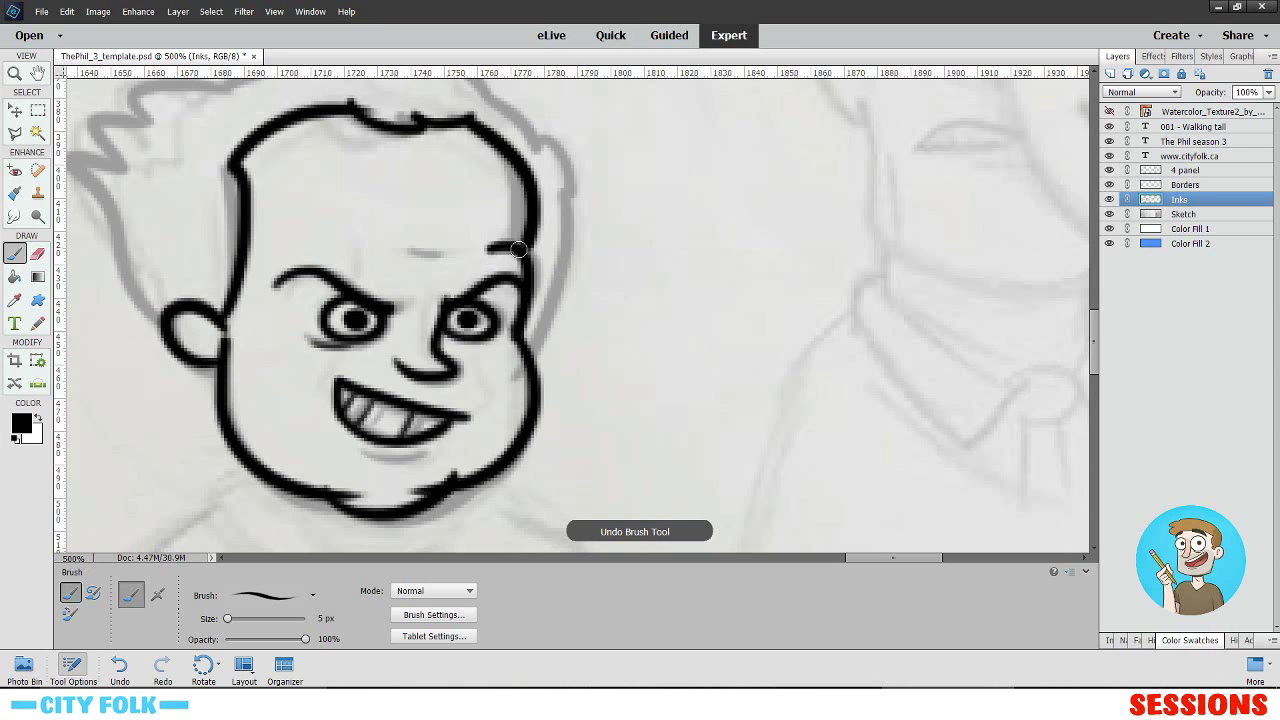
pyautogui.hotkey('ctrl', 'z')
pyautogui.moveTo(493, 247); pyautogui.dragTo(519, 329)
# - Ink the outer hair edge from the short man's ear up to the leftmost spike
pyautogui.moveTo(457, 243); pyautogui.dragTo(569, 273)
pyautogui.moveTo(275, 345); pyautogui.dragTo(172, 182)
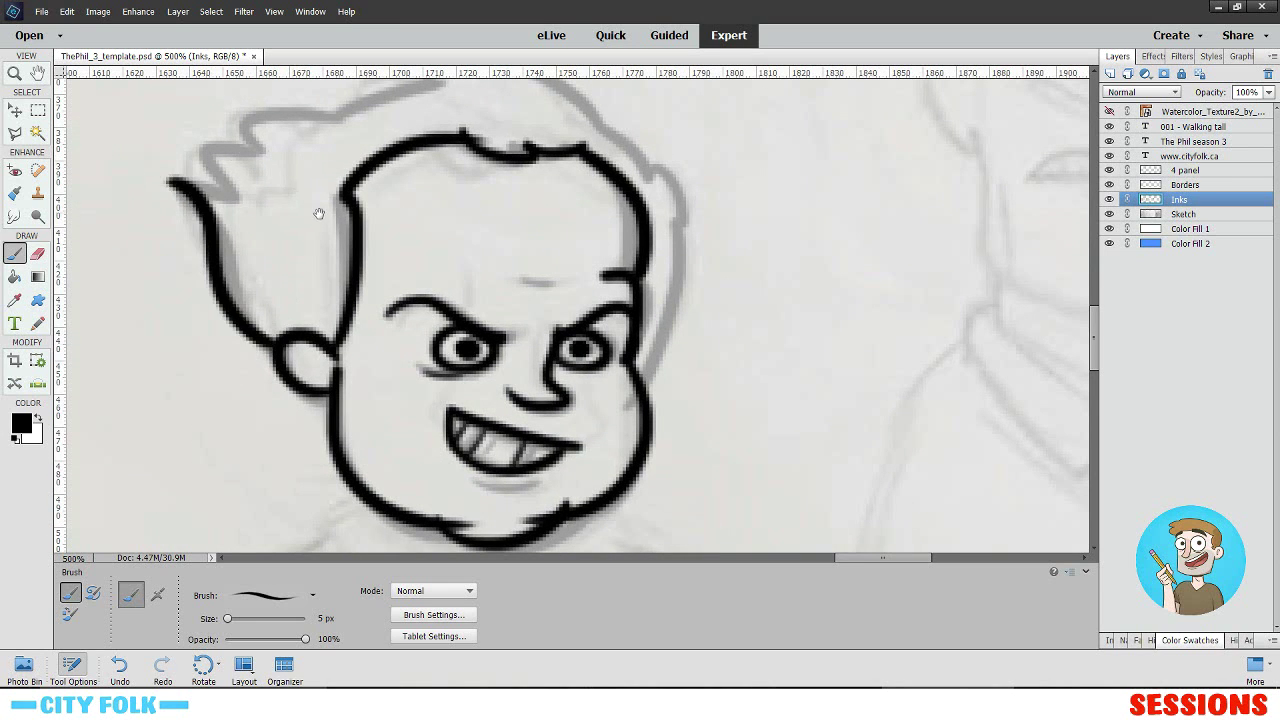
pyautogui.moveTo(319, 213); pyautogui.dragTo(338, 290)
# - Ink the jagged hair spikes on the left of the short man's head and the hair edge rising toward the crown
pyautogui.moveTo(190, 262)
pyautogui.mouseDown()
pyautogui.moveTo(255, 236)
pyautogui.moveTo(266, 216)
pyautogui.mouseUp()
pyautogui.hotkey('ctrl', 'z')
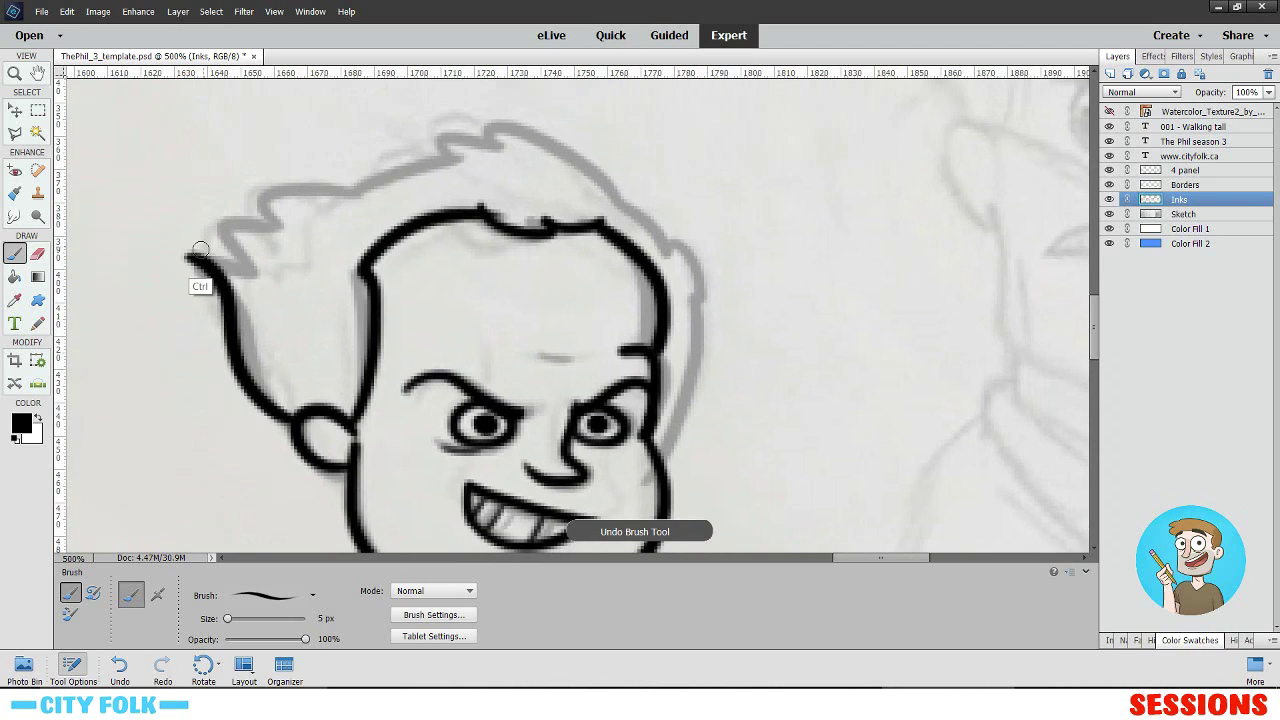
pyautogui.hotkey('ctrl', 'z')
pyautogui.moveTo(185, 251); pyautogui.dragTo(265, 252)
pyautogui.hotkey('ctrl', 'z')
pyautogui.moveTo(293, 422)
pyautogui.mouseDown()
pyautogui.moveTo(191, 265)
pyautogui.moveTo(240, 264)
pyautogui.moveTo(292, 218)
pyautogui.mouseUp()
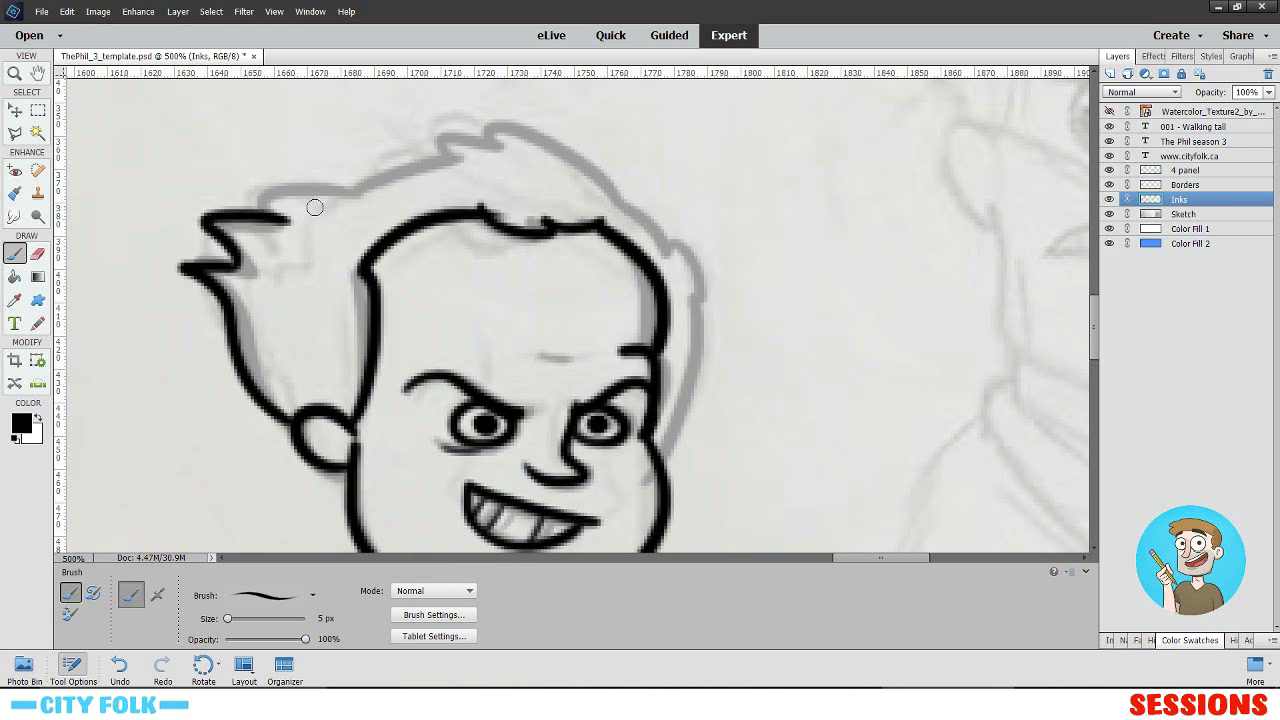
pyautogui.hotkey('ctrl', 'z')
pyautogui.moveTo(228, 268)
pyautogui.mouseDown()
pyautogui.moveTo(284, 223)
pyautogui.moveTo(384, 183)
pyautogui.mouseUp()
# - Ink the pointed tuft at the crown of the short man's hair and the outline sloping down from it
pyautogui.moveTo(450, 156); pyautogui.dragTo(336, 176)
pyautogui.moveTo(261, 201)
pyautogui.mouseDown()
pyautogui.moveTo(391, 163)
pyautogui.moveTo(490, 198)
pyautogui.mouseUp()
pyautogui.hotkey('ctrl', 'z')
pyautogui.moveTo(365, 142); pyautogui.dragTo(526, 211)
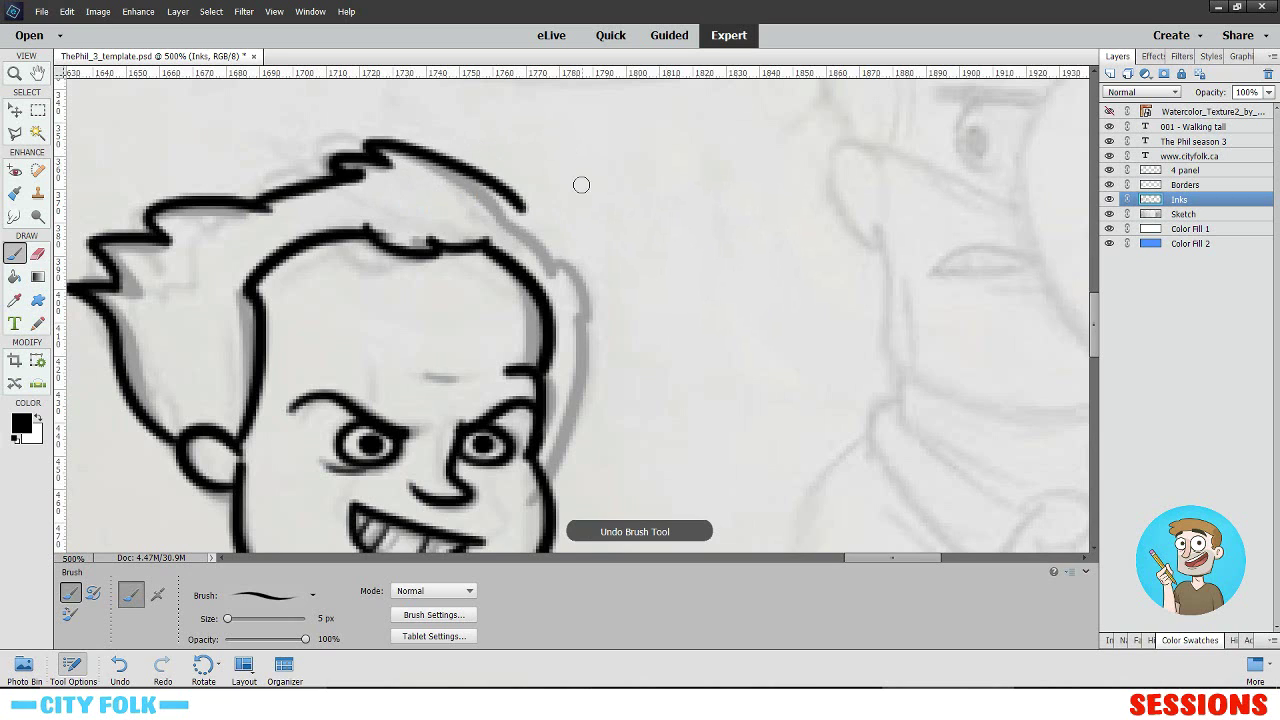
pyautogui.hotkey('ctrl', 'z')
pyautogui.moveTo(390, 162)
pyautogui.mouseDown()
pyautogui.moveTo(486, 188)
pyautogui.moveTo(569, 262)
pyautogui.mouseUp()
pyautogui.hotkey('ctrl', 'z')
# - Ink the outer hair edge on the right side of the short man's head down to his cheek
pyautogui.moveTo(505, 215); pyautogui.dragTo(592, 358)
pyautogui.moveTo(576, 306)
pyautogui.mouseDown()
pyautogui.moveTo(580, 190)
pyautogui.moveTo(594, 241)
pyautogui.moveTo(550, 359)
pyautogui.mouseUp()
pyautogui.hotkey('ctrl', 'z')
pyautogui.moveTo(596, 290); pyautogui.dragTo(587, 203)
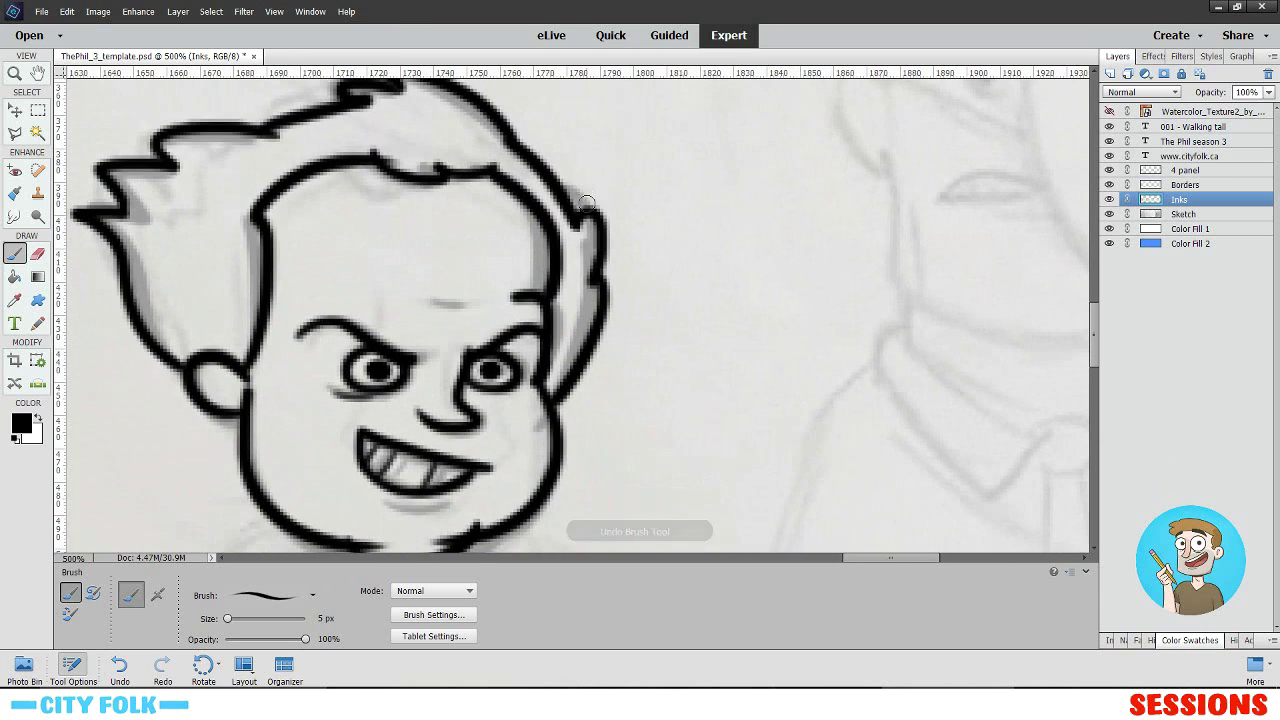
# - Erase the overlapping jaw line ends inside the short man's chin outline
pyautogui.moveTo(224, 230); pyautogui.dragTo(305, 238)
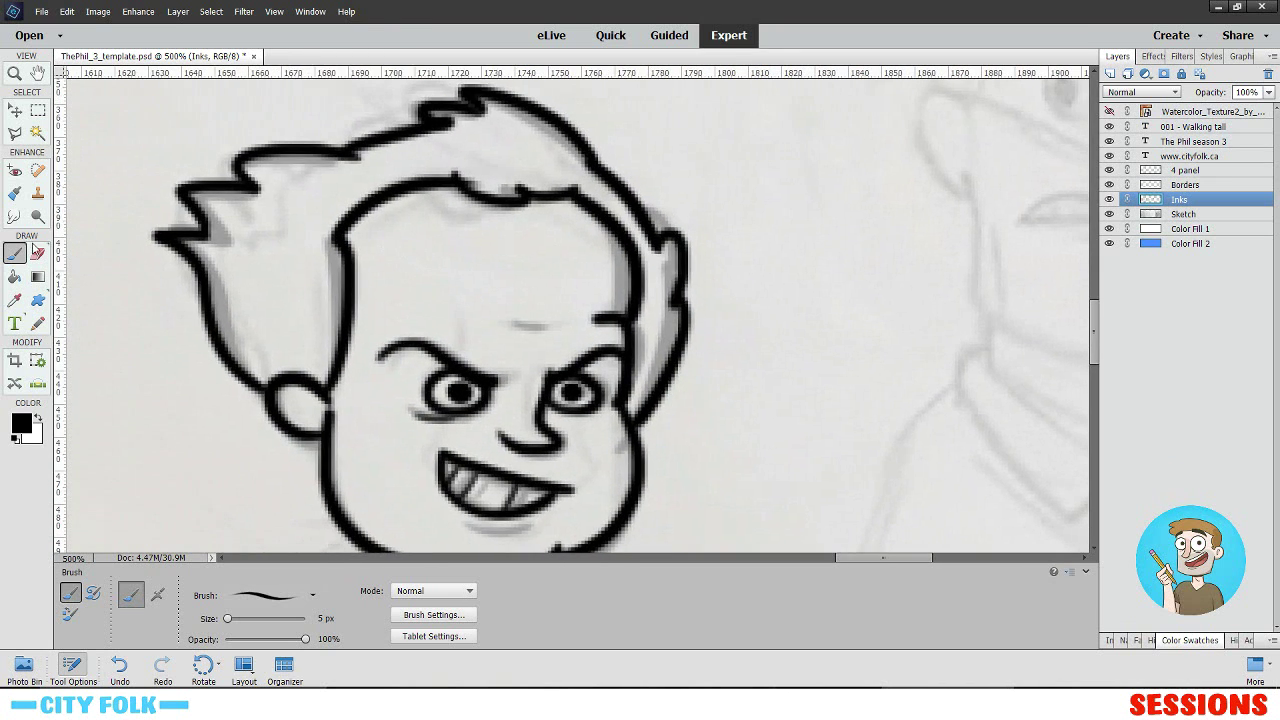
pyautogui.click(37, 252)
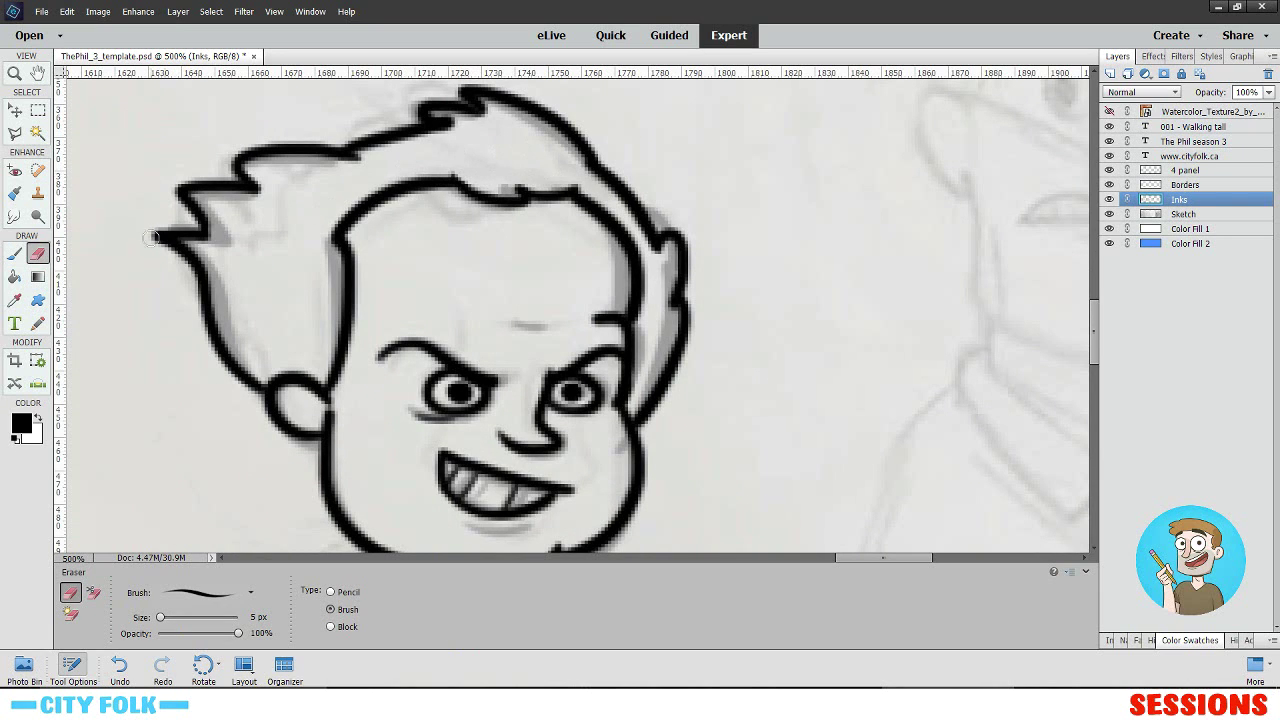
pyautogui.moveTo(579, 349); pyautogui.dragTo(539, 306)
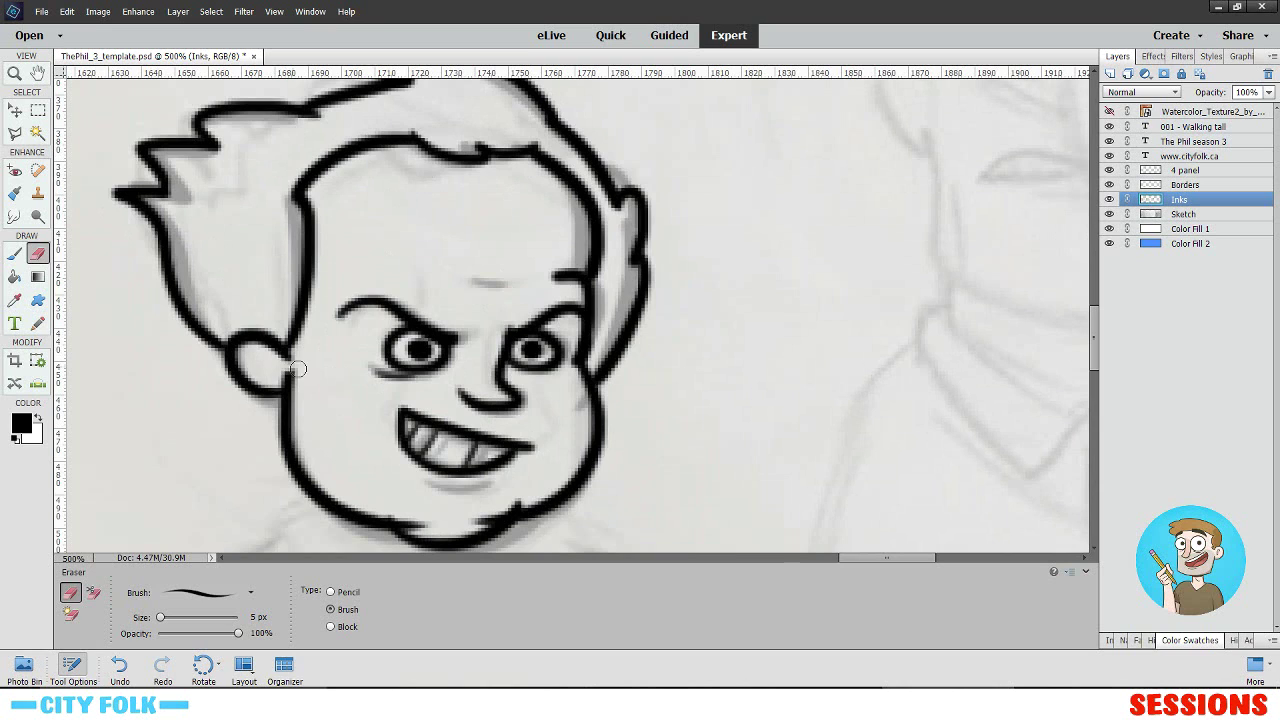
pyautogui.scroll(-3, 297, 372)
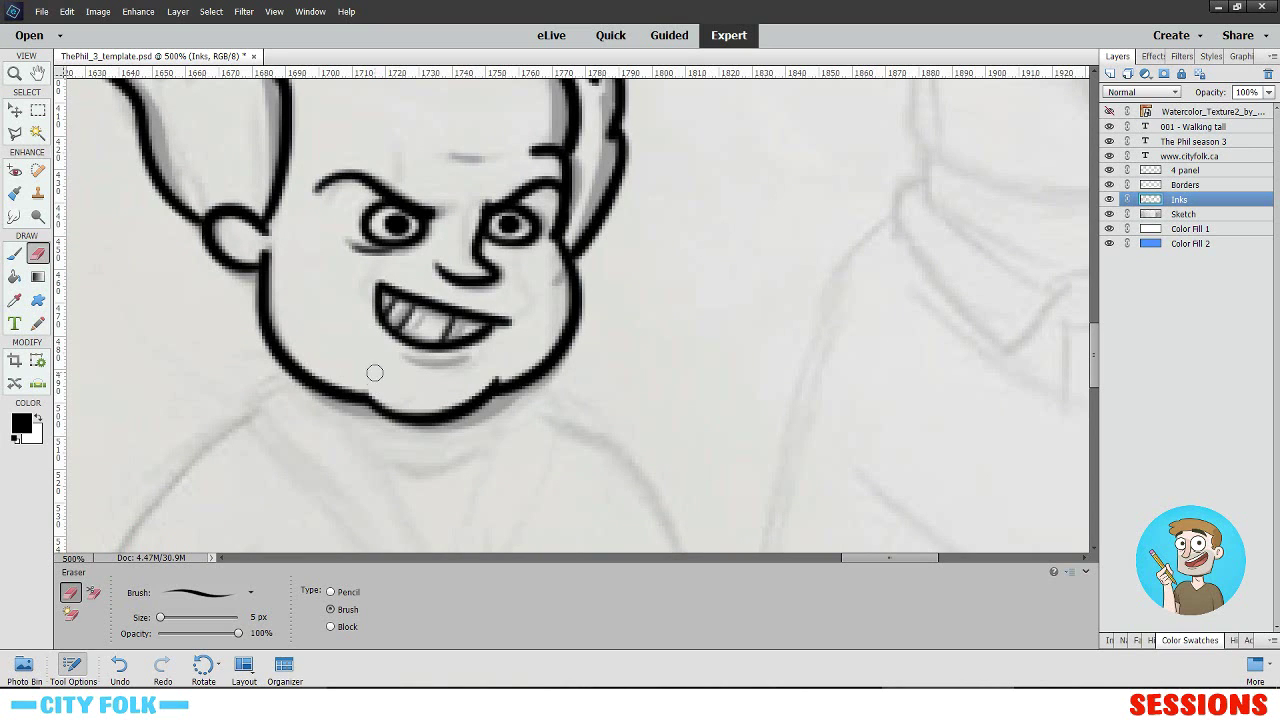
# - Ink a short curved lower lip line beneath the short man's mouth with the Brush
pyautogui.click(14, 257)
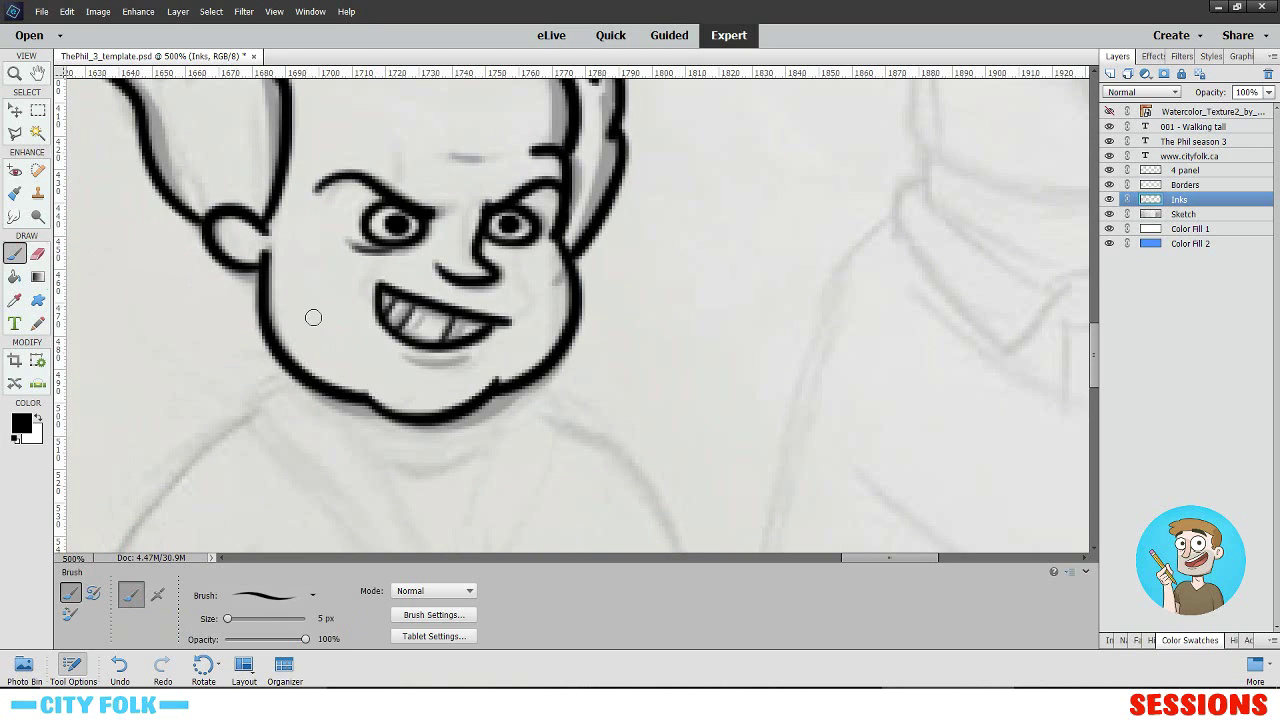
pyautogui.moveTo(384, 343); pyautogui.dragTo(462, 352)
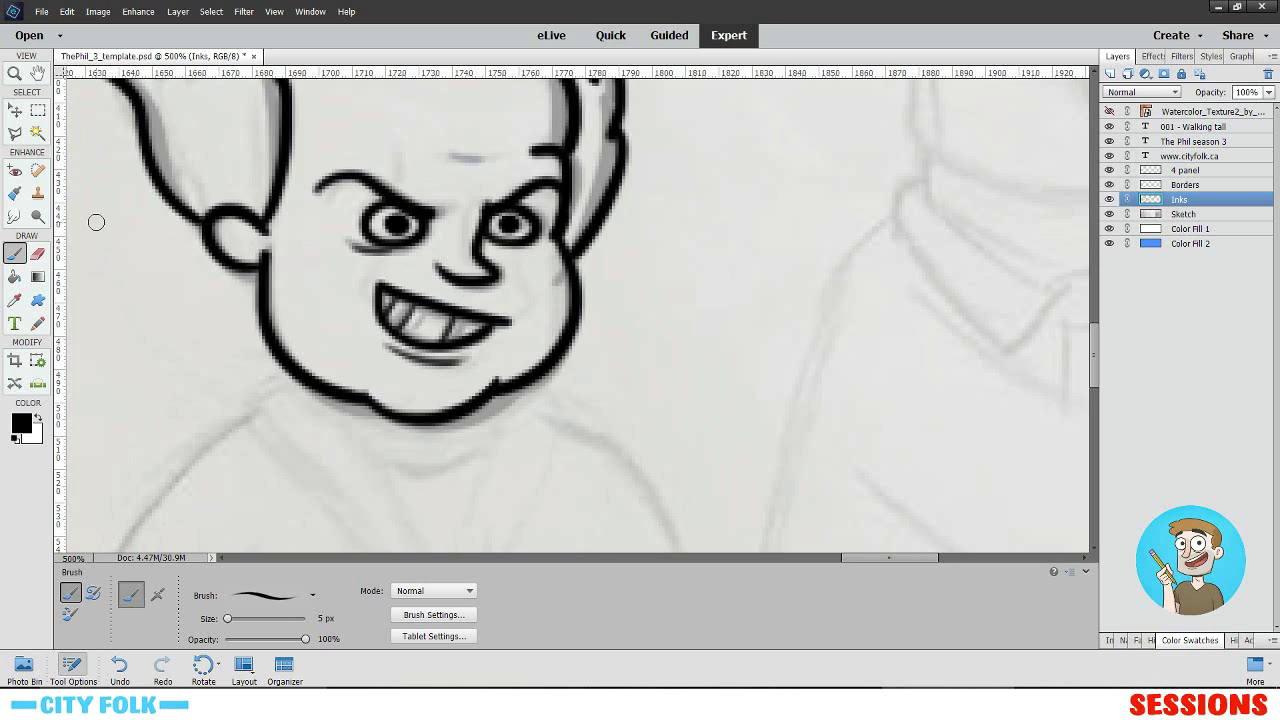
pyautogui.press('i')
pyautogui.doubleClick(57, 264)
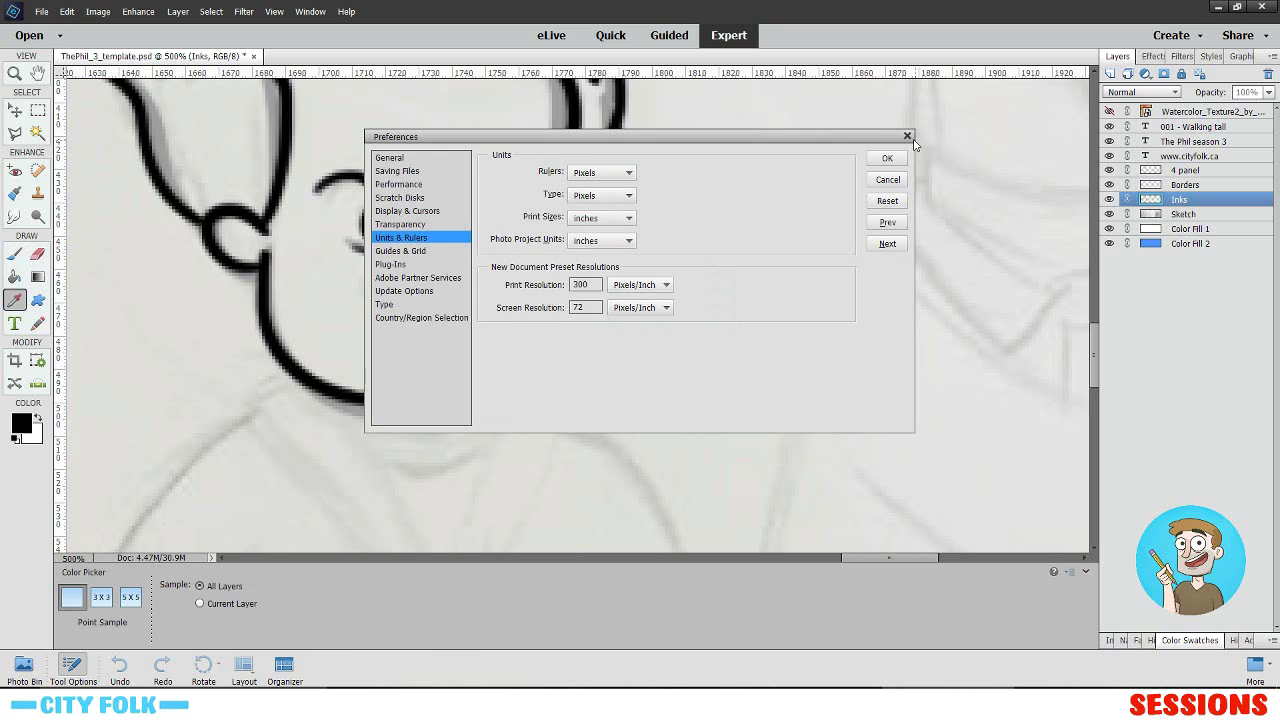
pyautogui.click(907, 137)
# - Ink a short, thin crease line on the short man's forehead in the fourth panel
pyautogui.click(36, 256)
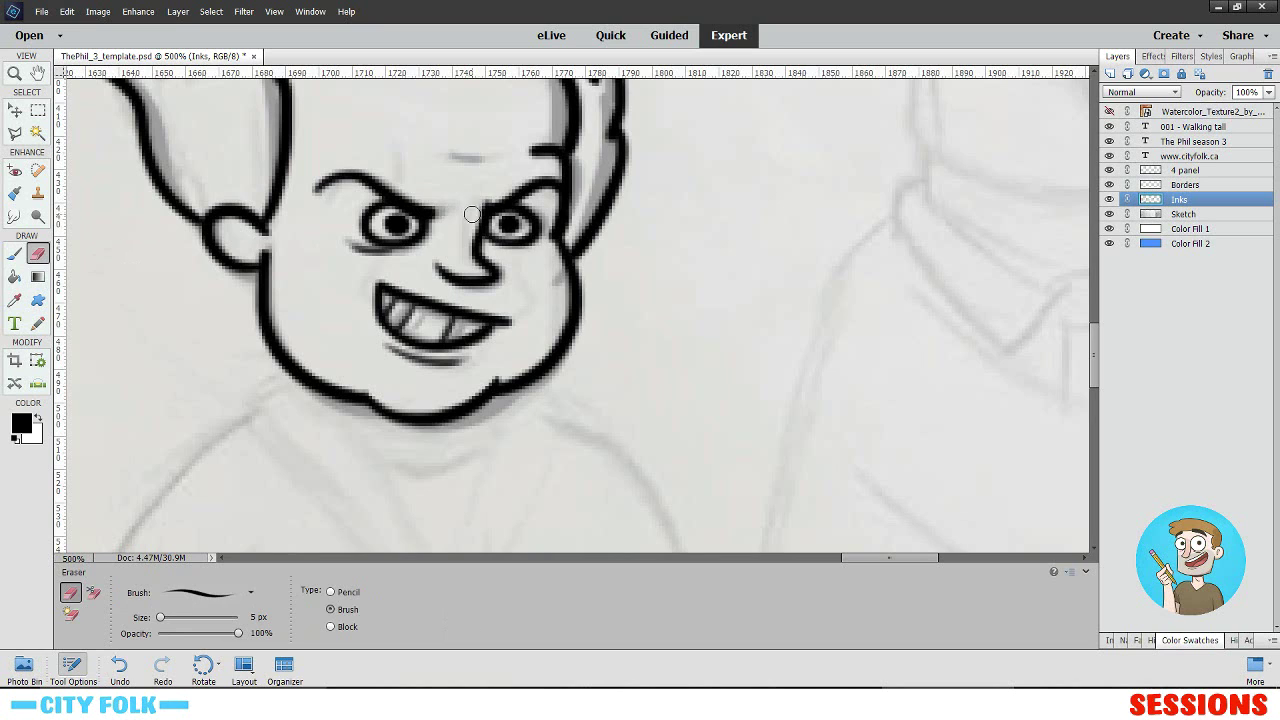
pyautogui.click(15, 256)
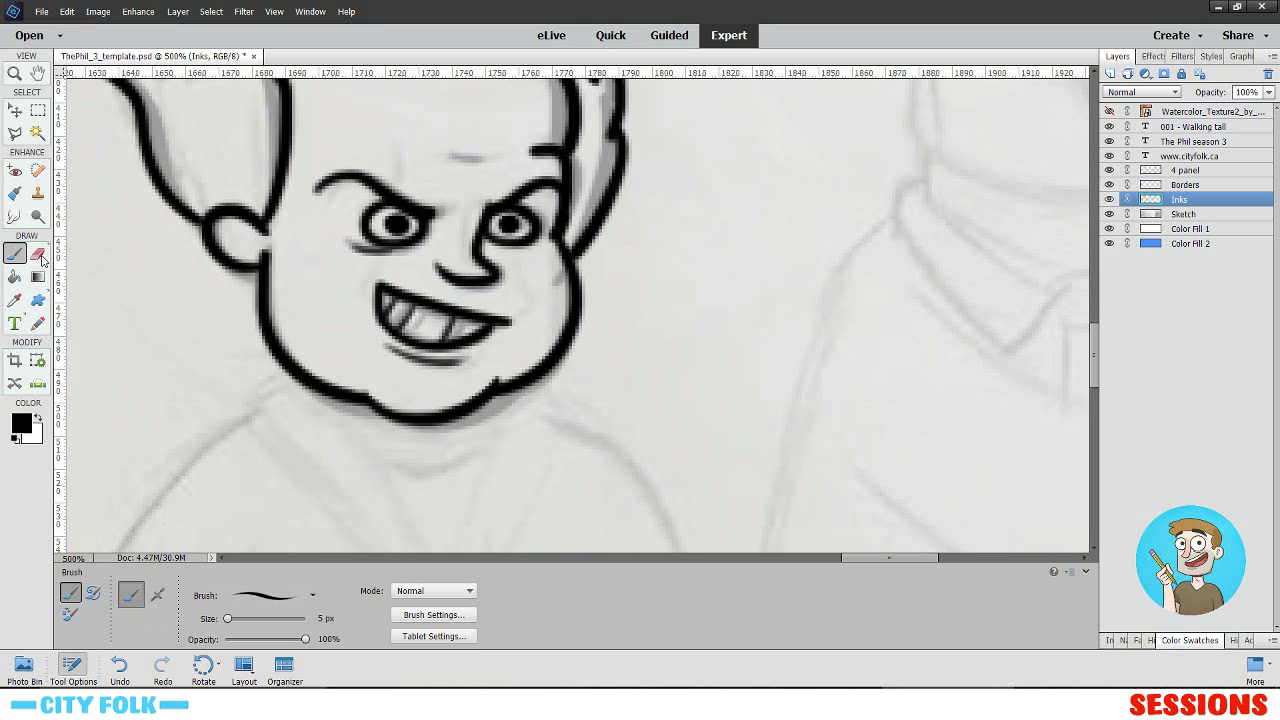
pyautogui.moveTo(478, 155)
pyautogui.mouseDown()
pyautogui.moveTo(446, 248)
pyautogui.moveTo(478, 240)
pyautogui.moveTo(476, 251)
pyautogui.mouseUp()
pyautogui.hotkey('ctrl', 'z')
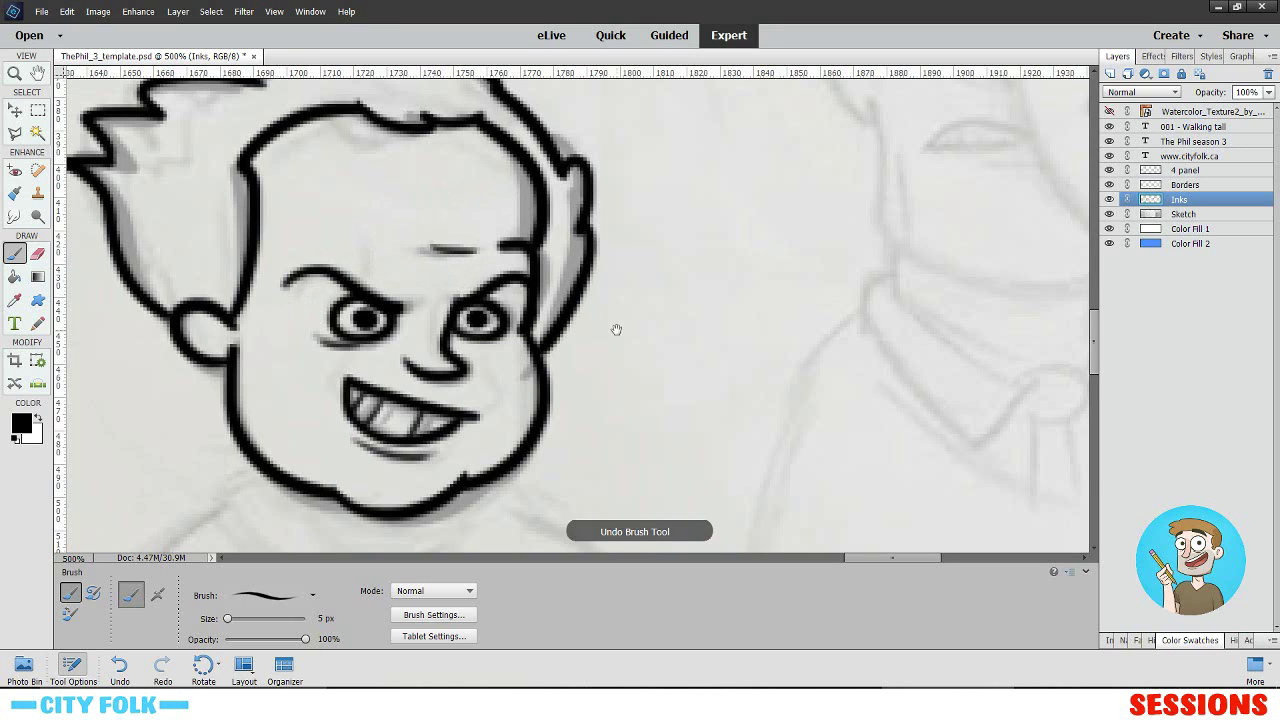
pyautogui.moveTo(616, 331); pyautogui.dragTo(576, 266)
# - Examine the short man's inked head up close, and compare it with the other characters across the whole strip
pyautogui.click(38, 255)
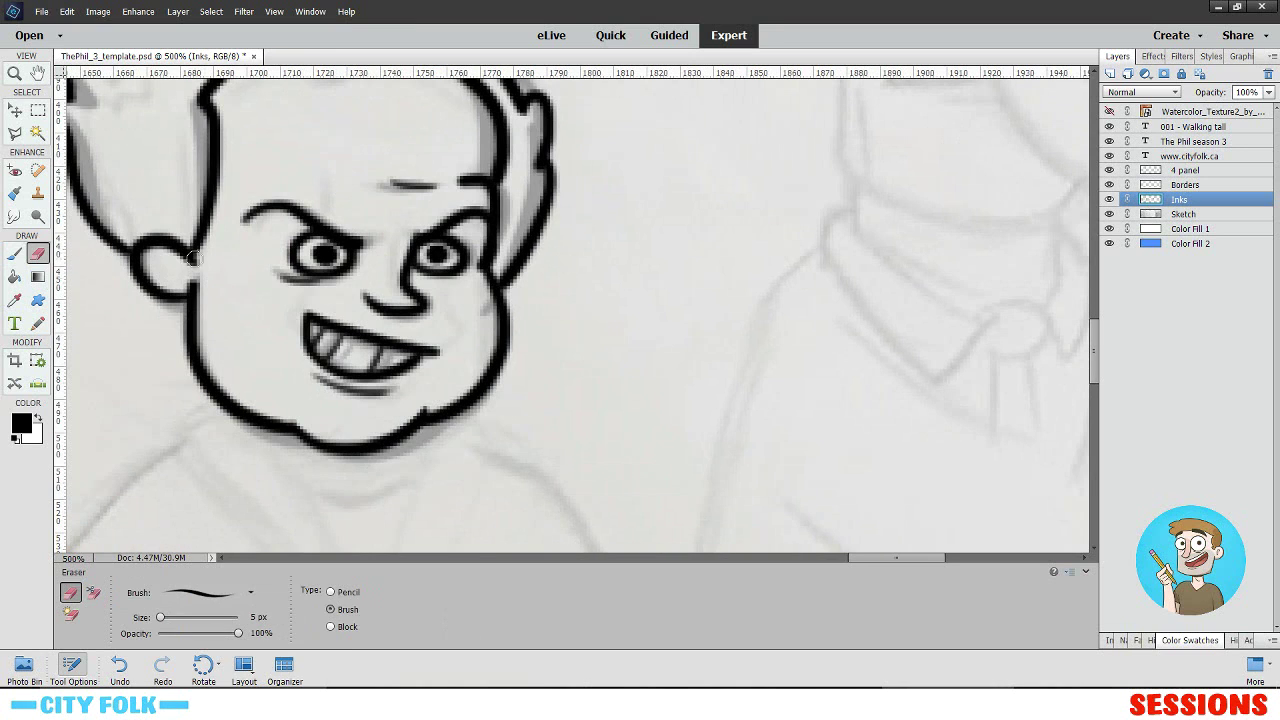
pyautogui.click(14, 255)
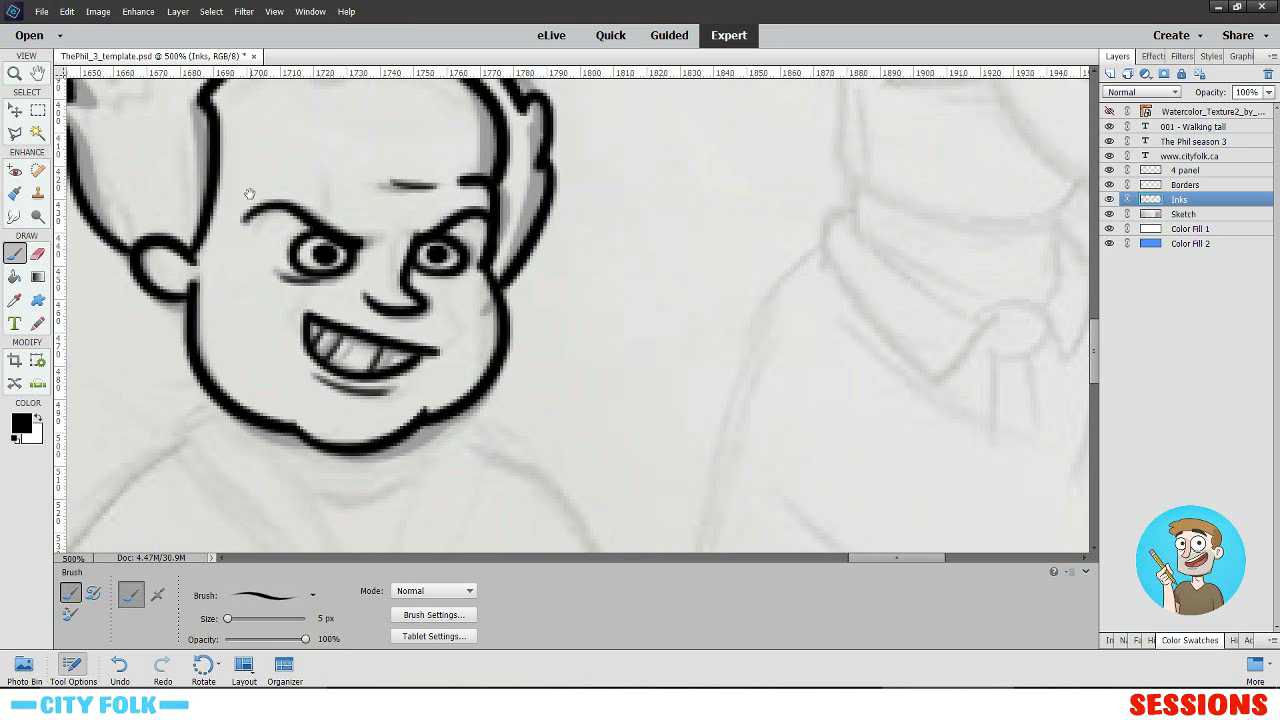
pyautogui.moveTo(249, 193); pyautogui.dragTo(265, 337)
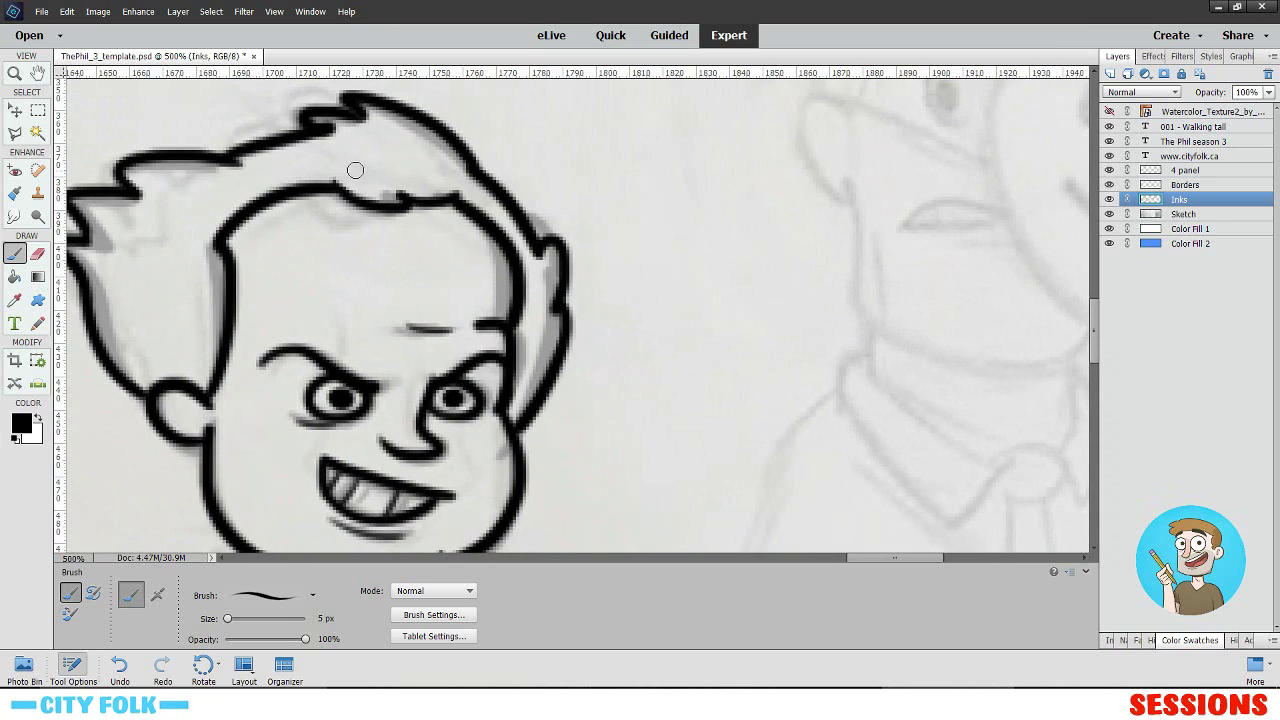
pyautogui.press('e')
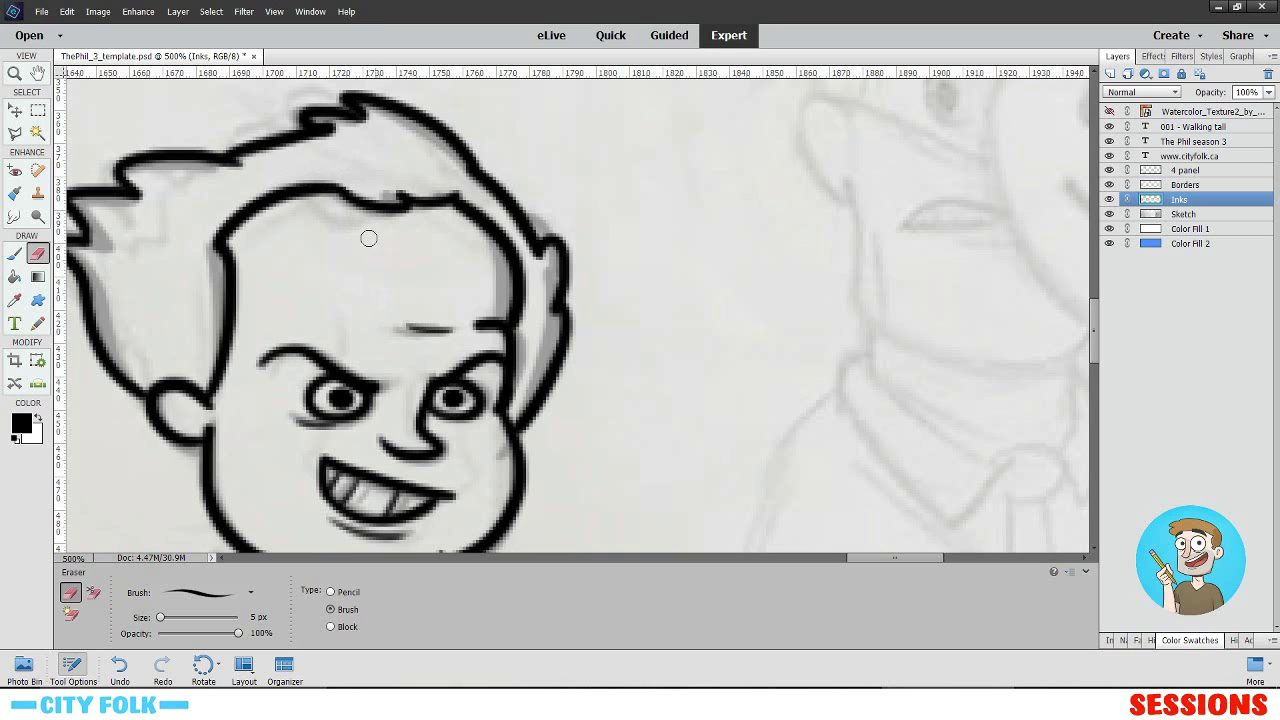
pyautogui.press('b')
pyautogui.moveTo(481, 489)
pyautogui.mouseDown()
pyautogui.moveTo(513, 337)
pyautogui.moveTo(626, 197)
pyautogui.mouseUp()
pyautogui.moveTo(557, 266); pyautogui.dragTo(591, 203)
pyautogui.moveTo(506, 291)
pyautogui.mouseDown()
pyautogui.moveTo(395, 407)
pyautogui.moveTo(391, 449)
pyautogui.mouseUp()
pyautogui.moveTo(418, 281); pyautogui.dragTo(400, 356)
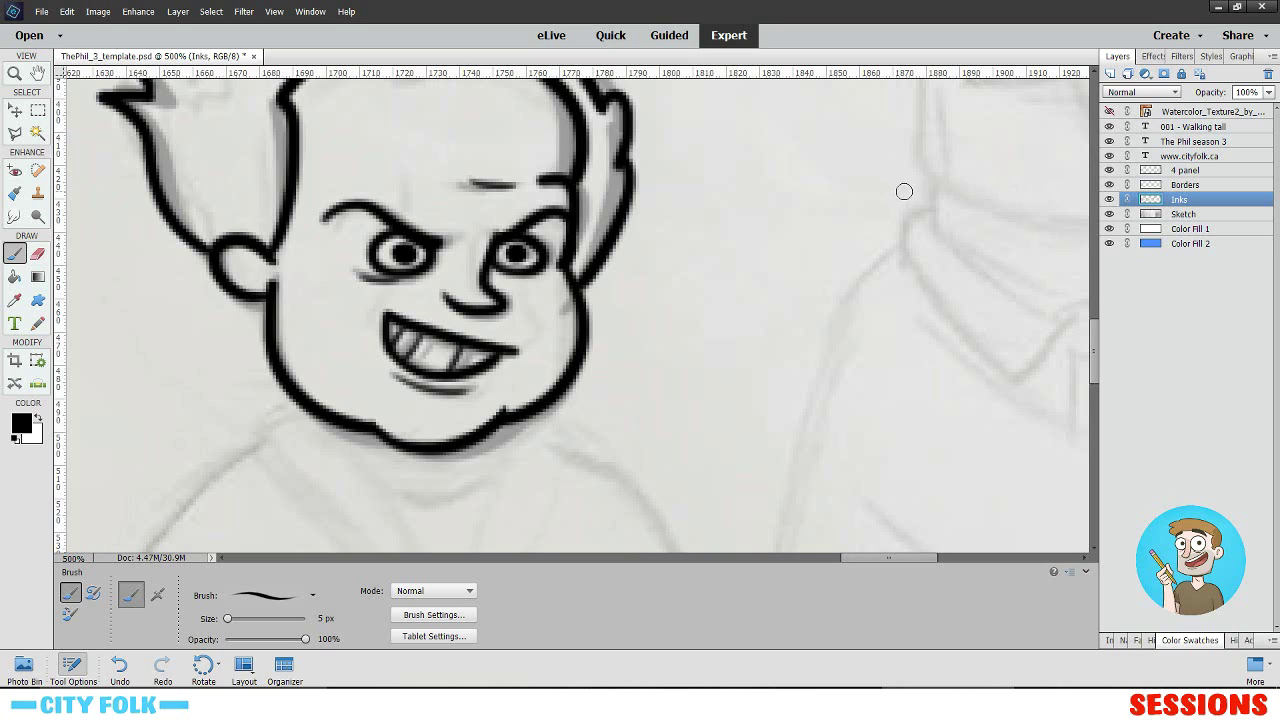
pyautogui.moveTo(580, 135)
pyautogui.mouseDown()
pyautogui.moveTo(620, 260)
pyautogui.moveTo(760, 290)
pyautogui.mouseUp()
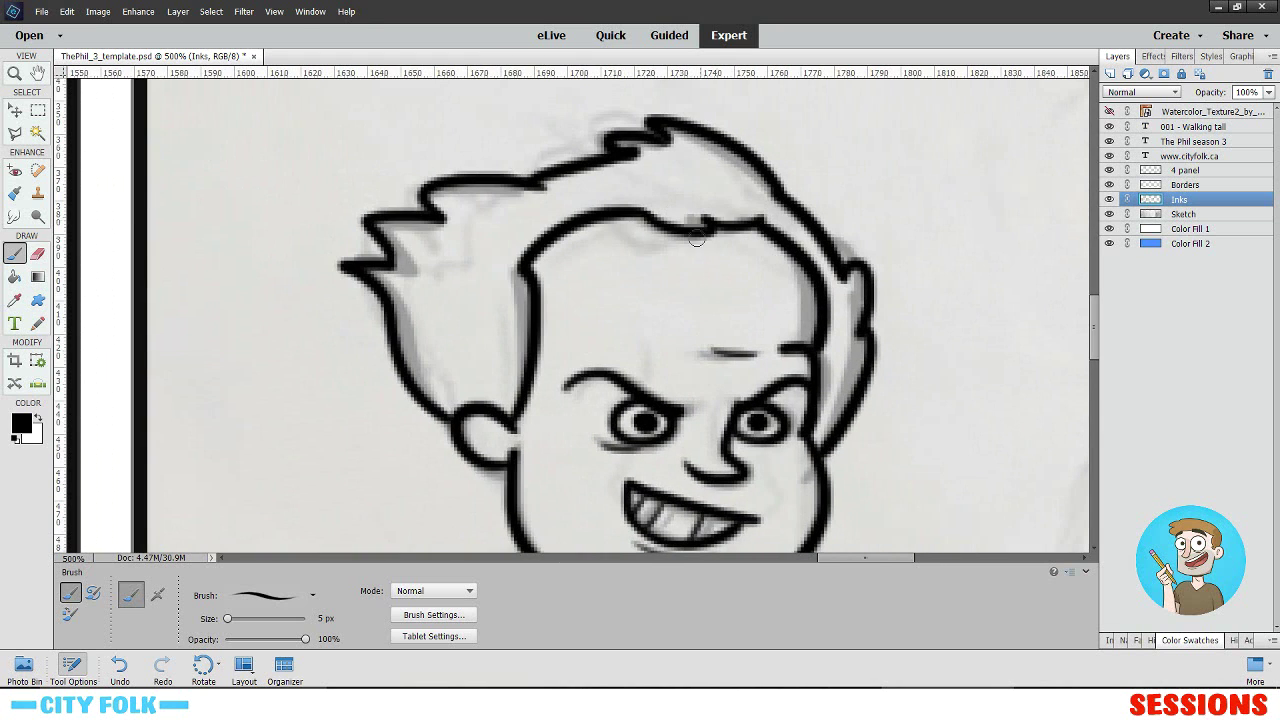
pyautogui.moveTo(946, 317); pyautogui.dragTo(741, 175)
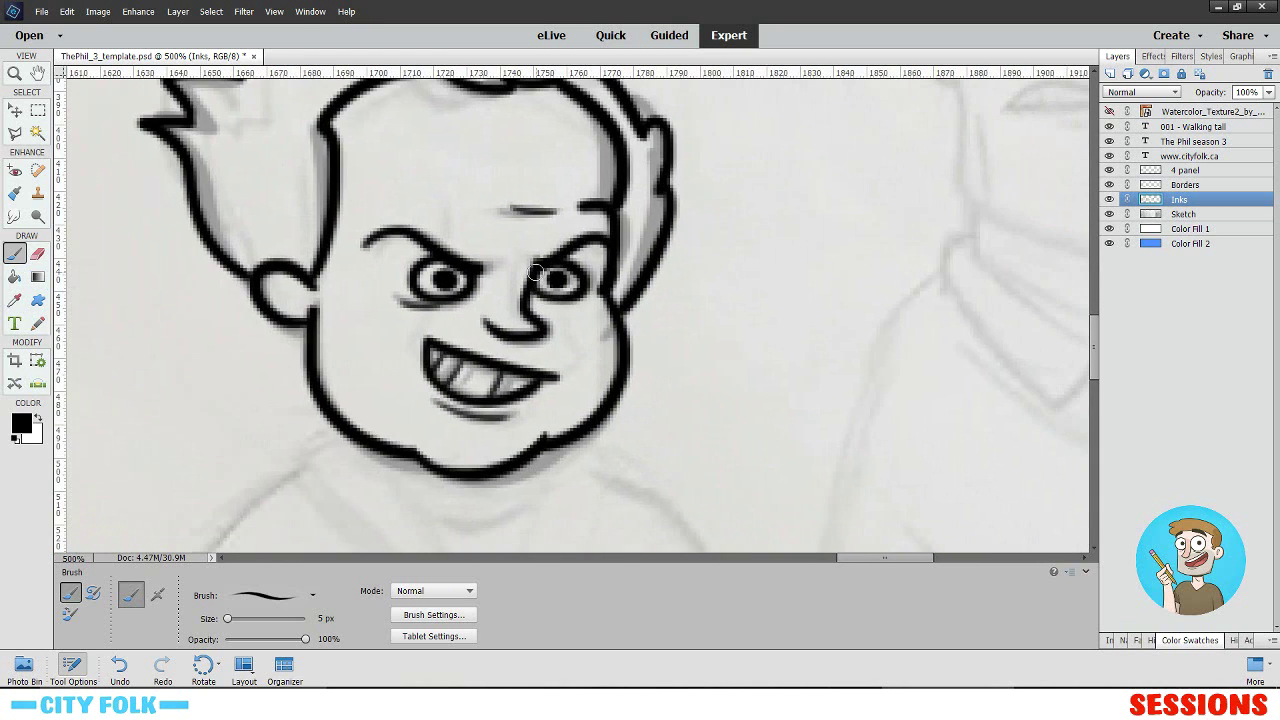
pyautogui.moveTo(478, 262); pyautogui.dragTo(562, 249)
pyautogui.moveTo(946, 303); pyautogui.dragTo(790, 220)
pyautogui.moveTo(894, 259); pyautogui.dragTo(826, 231)
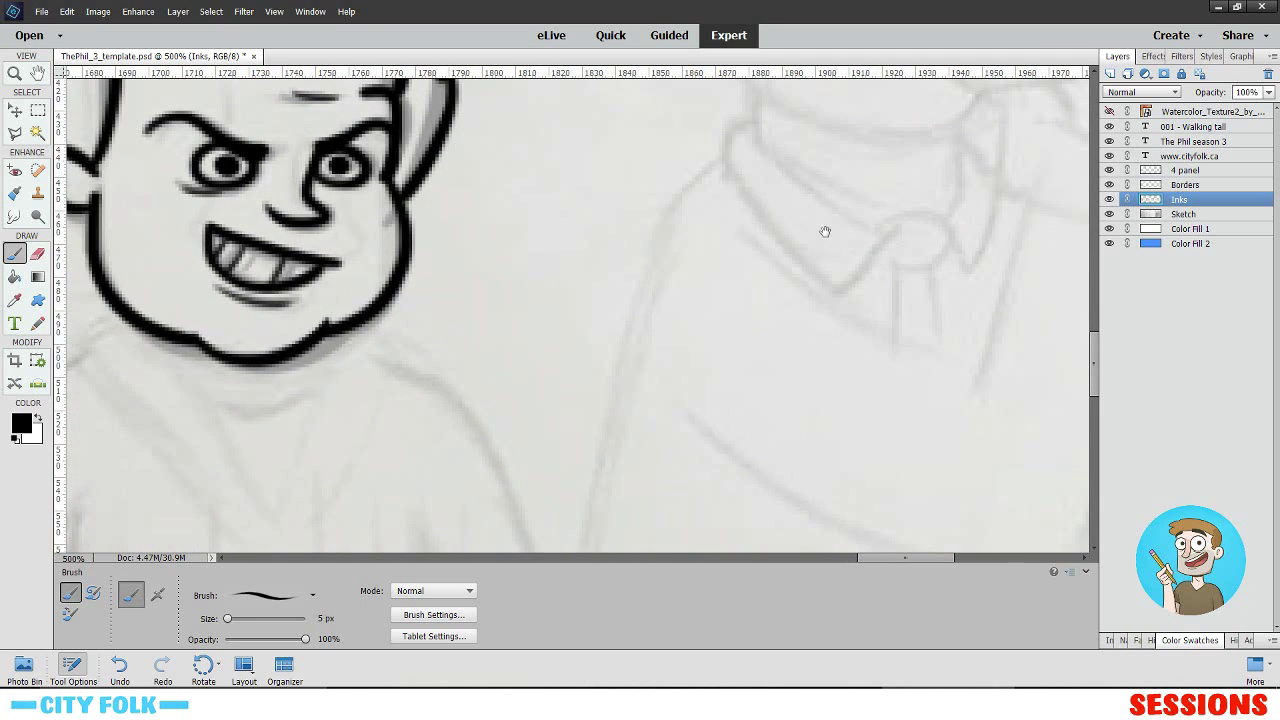
pyautogui.moveTo(899, 198)
pyautogui.mouseDown()
pyautogui.moveTo(846, 269)
pyautogui.moveTo(883, 325)
pyautogui.mouseUp()
pyautogui.hotkey('ctrl', '-')
pyautogui.hotkey('ctrl', '-')
pyautogui.hotkey('ctrl', '-')
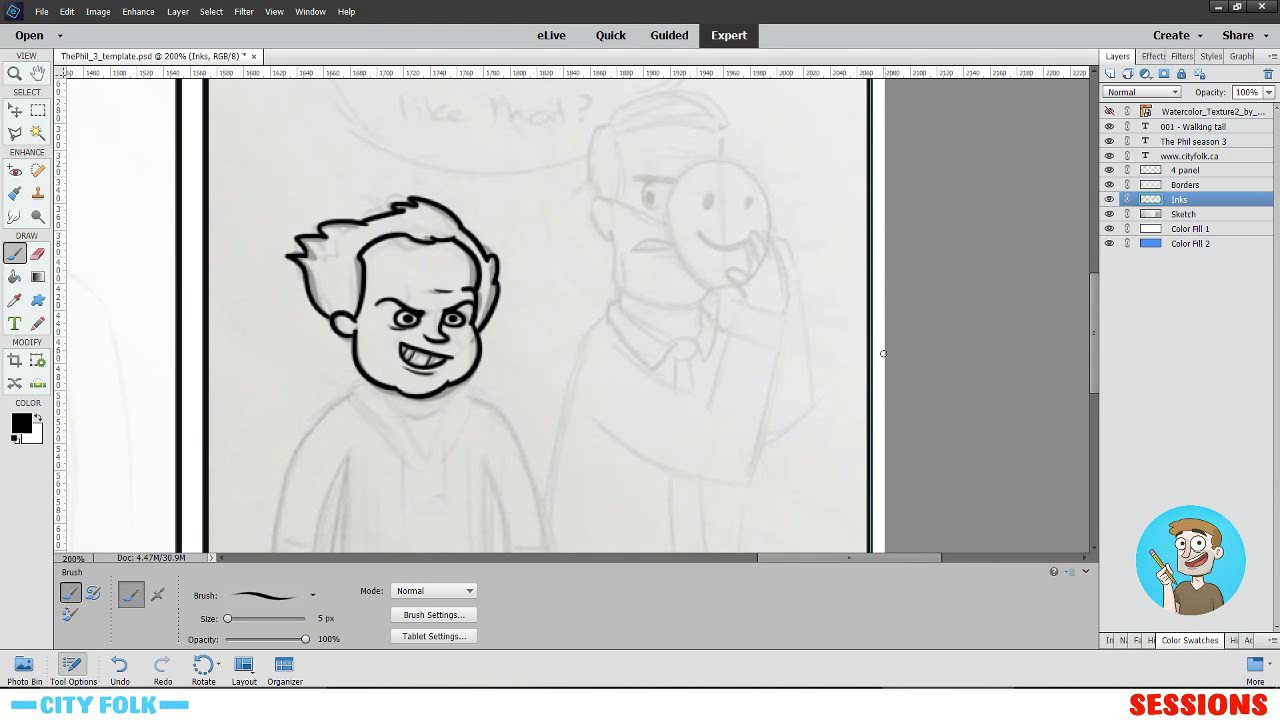
pyautogui.scroll(2, 720, 330)
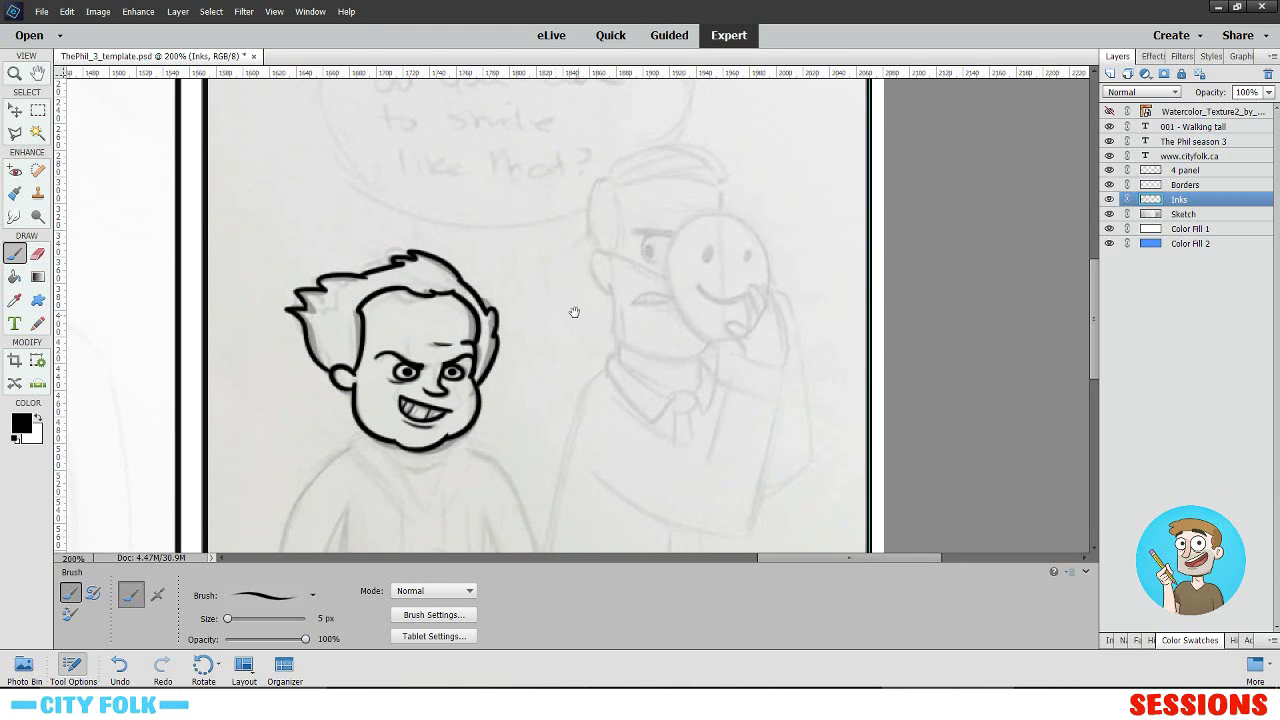
pyautogui.moveTo(574, 312); pyautogui.dragTo(671, 303)
pyautogui.hotkey('ctrl', '0')
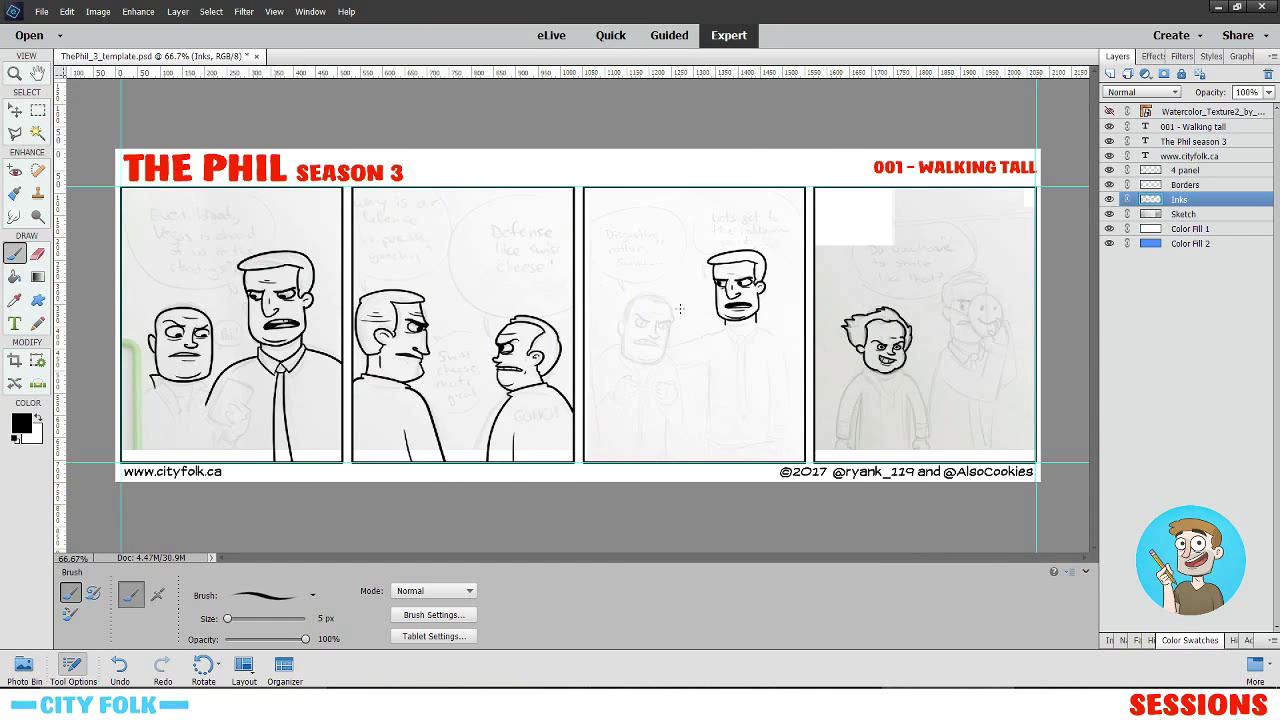
# - Raise the Sketch layer's opacity to 70% and make the Inks layer active again with the Brush
pyautogui.hotkey('ctrl', '+')
pyautogui.hotkey('ctrl', '+')
pyautogui.moveTo(777, 351); pyautogui.dragTo(291, 312)
pyautogui.moveTo(706, 340); pyautogui.dragTo(374, 317)
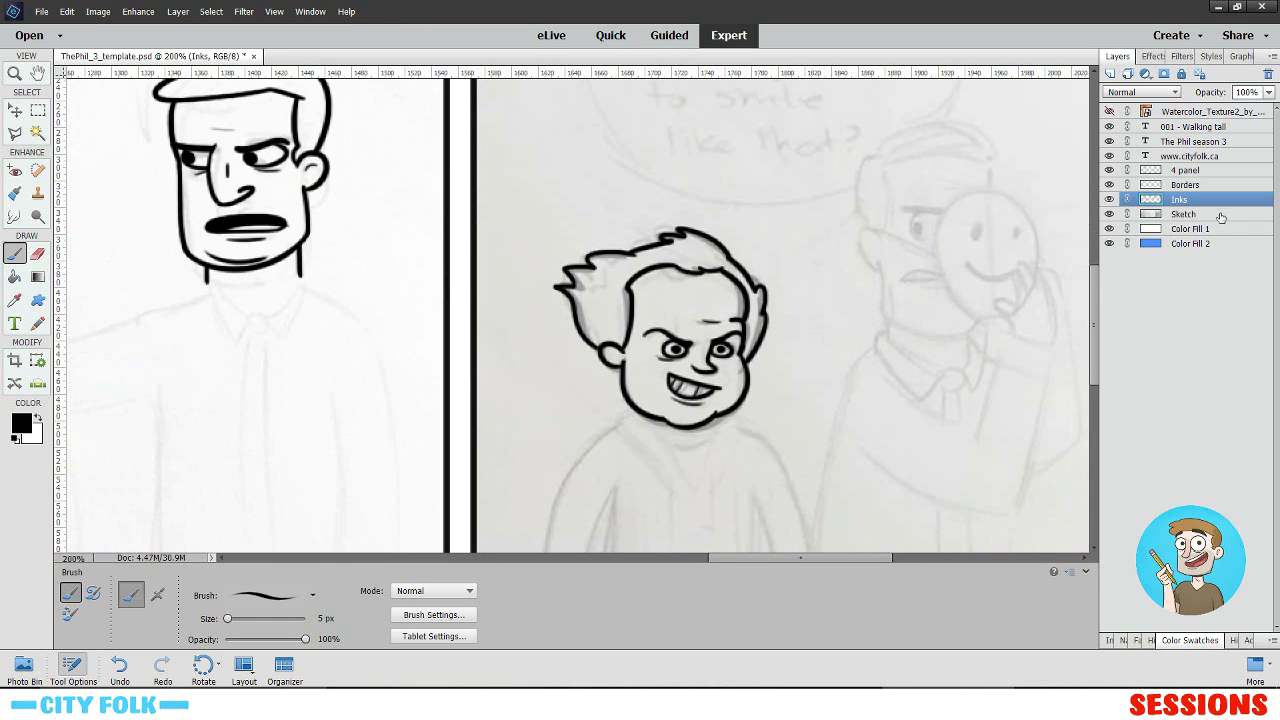
pyautogui.click(1221, 215)
pyautogui.click(1268, 92)
pyautogui.moveTo(1239, 111); pyautogui.dragTo(1258, 111)
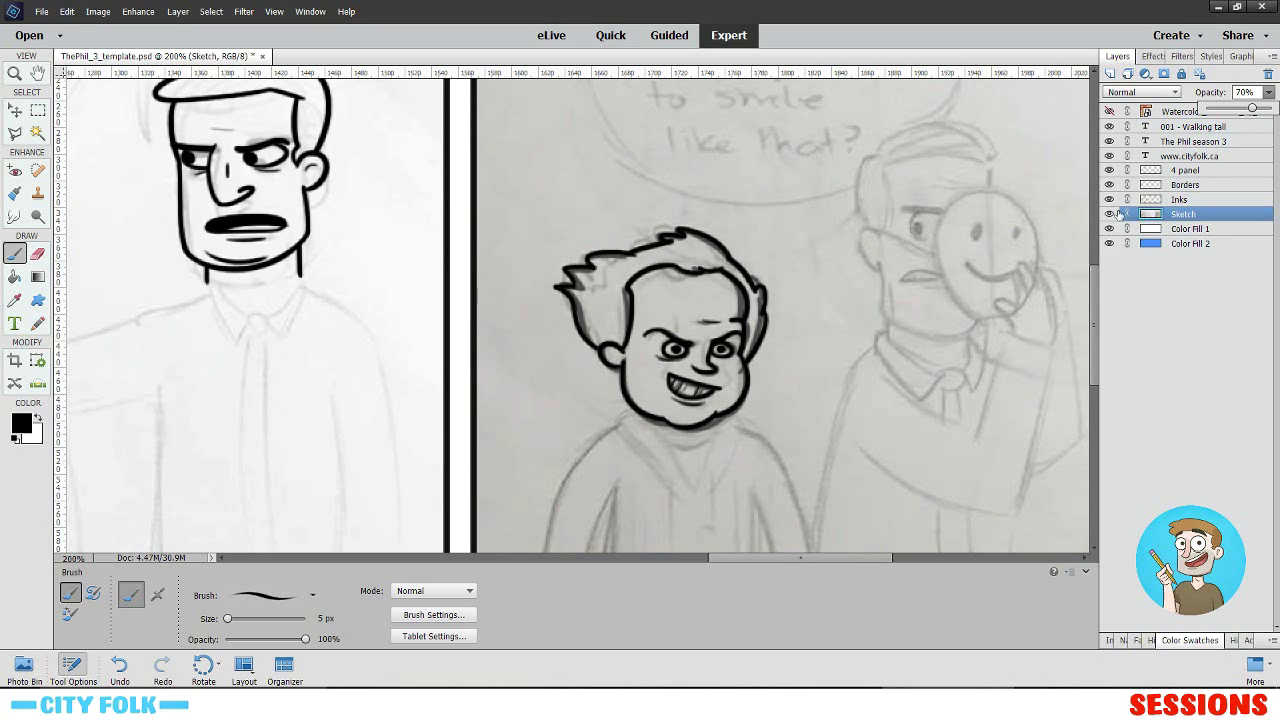
pyautogui.click(17, 255)
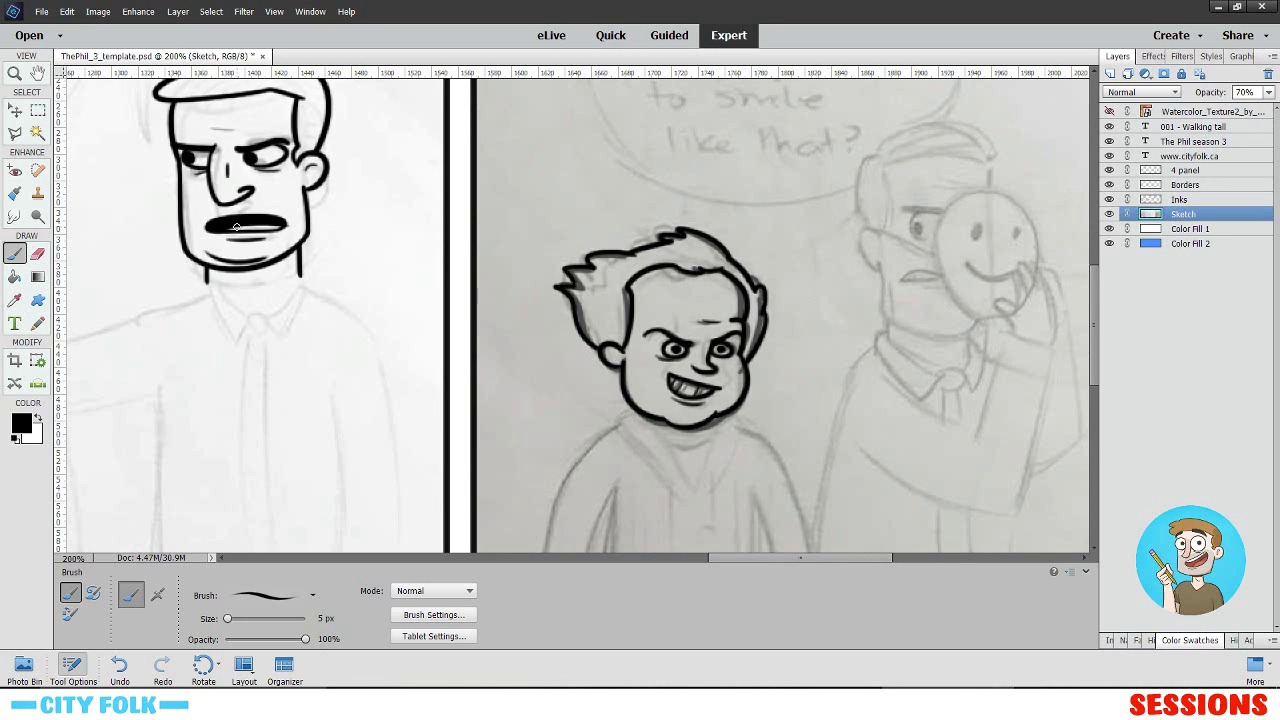
pyautogui.click(1196, 200)
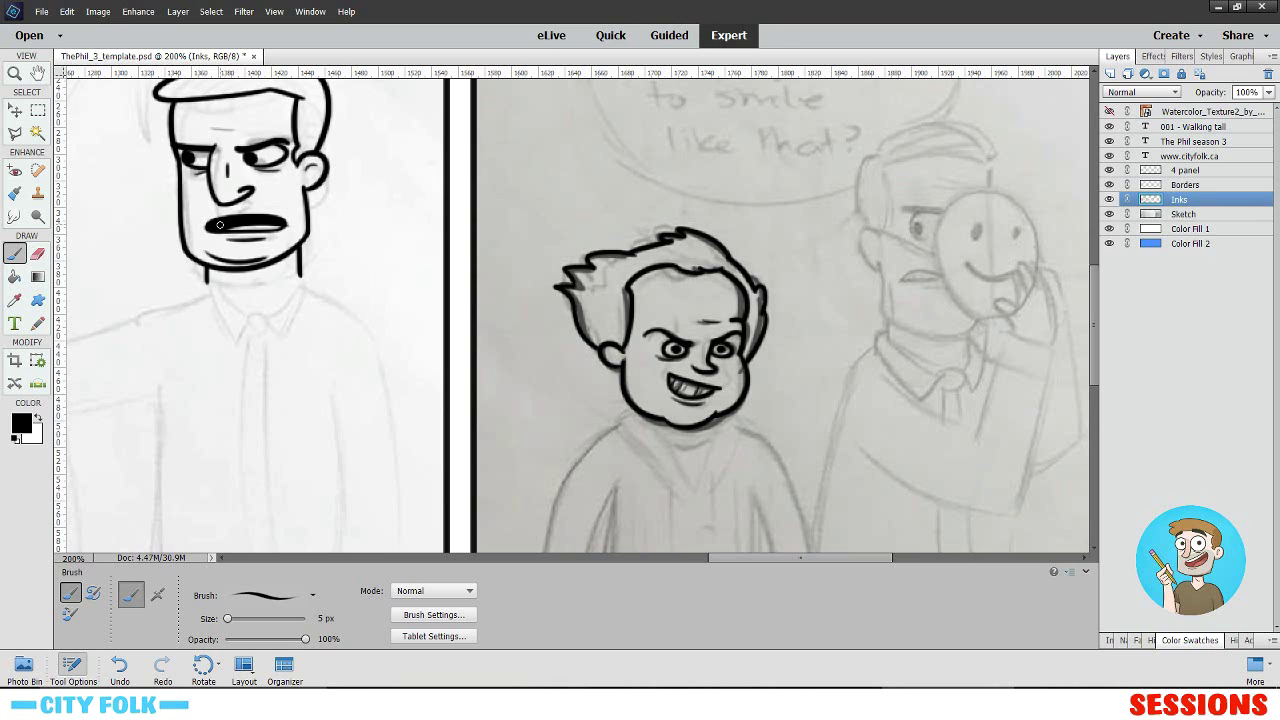
# - Ink a thin crease across the tall man's forehead in the third panel and touch up his pupil
pyautogui.click(38, 254)
pyautogui.hotkey('ctrl', '=')
pyautogui.hotkey('ctrl', '=')
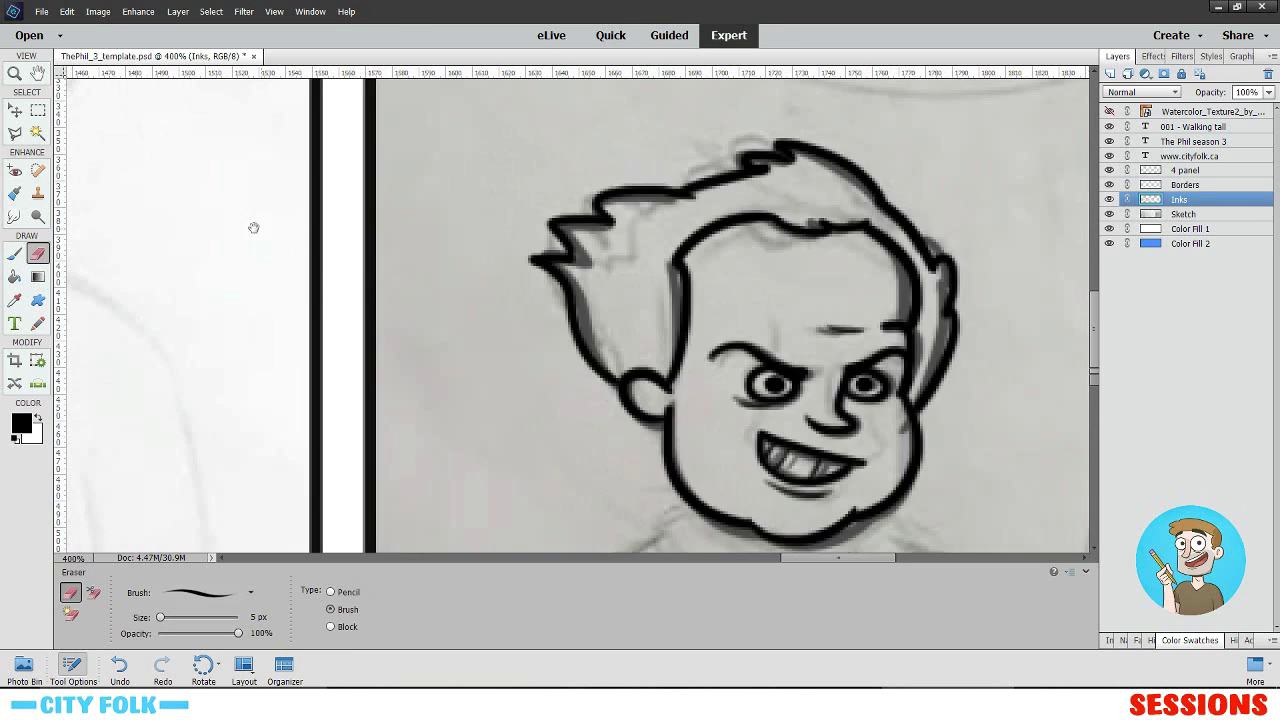
pyautogui.moveTo(80, 175); pyautogui.dragTo(730, 278)
pyautogui.hotkey('ctrl', '=')
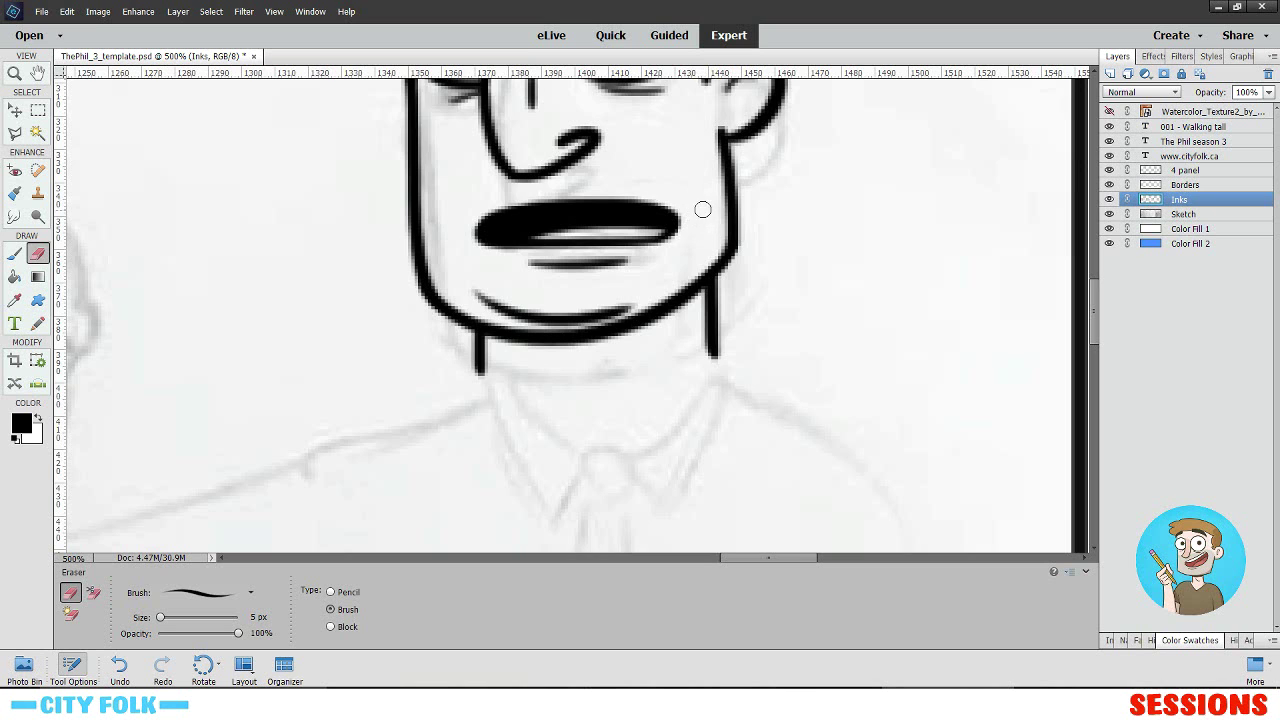
pyautogui.moveTo(562, 257); pyautogui.dragTo(610, 354)
pyautogui.click(14, 256)
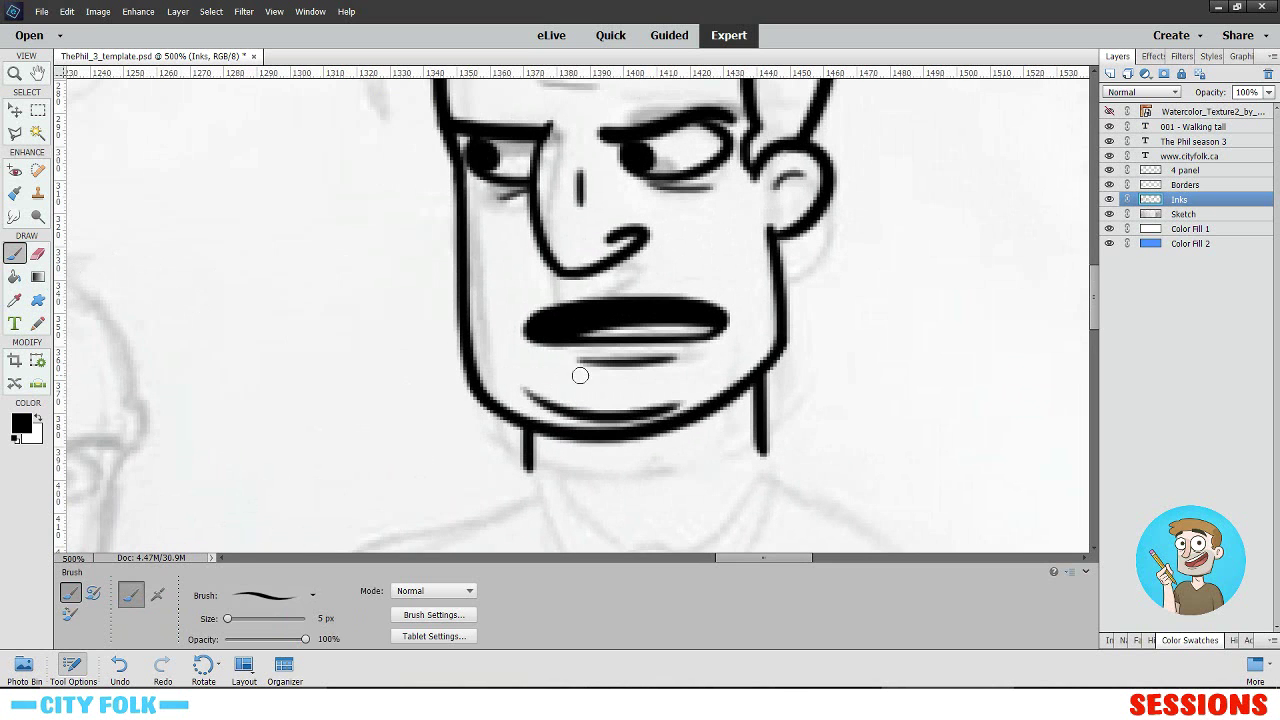
pyautogui.scroll(-3, 749, 360)
pyautogui.scroll(4, 806, 283)
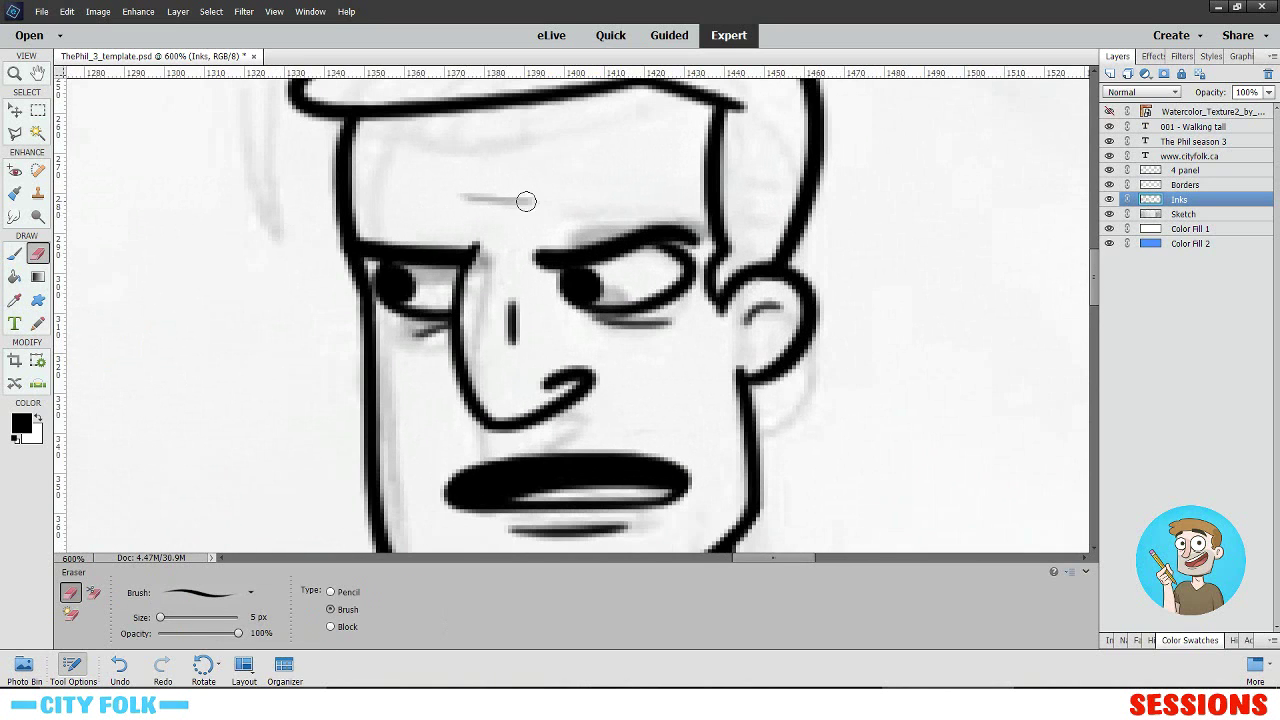
pyautogui.click(14, 255)
pyautogui.moveTo(450, 186); pyautogui.dragTo(556, 184)
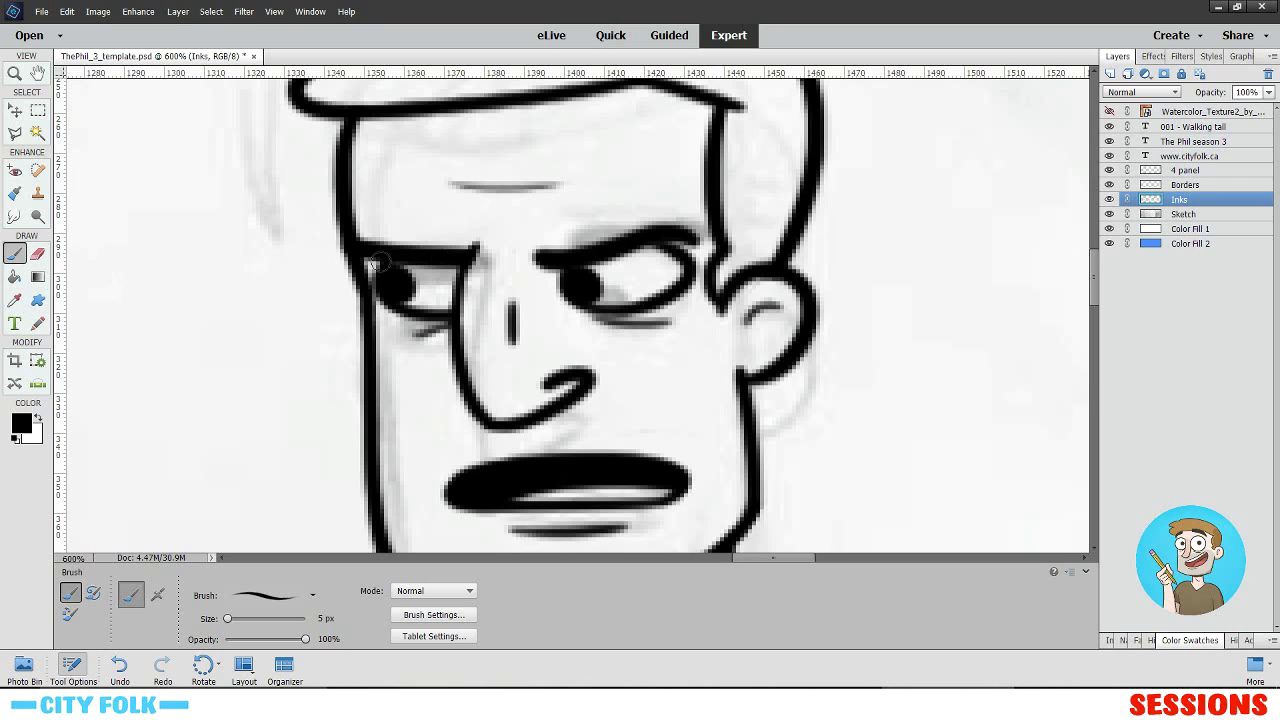
pyautogui.moveTo(586, 283); pyautogui.dragTo(584, 290)
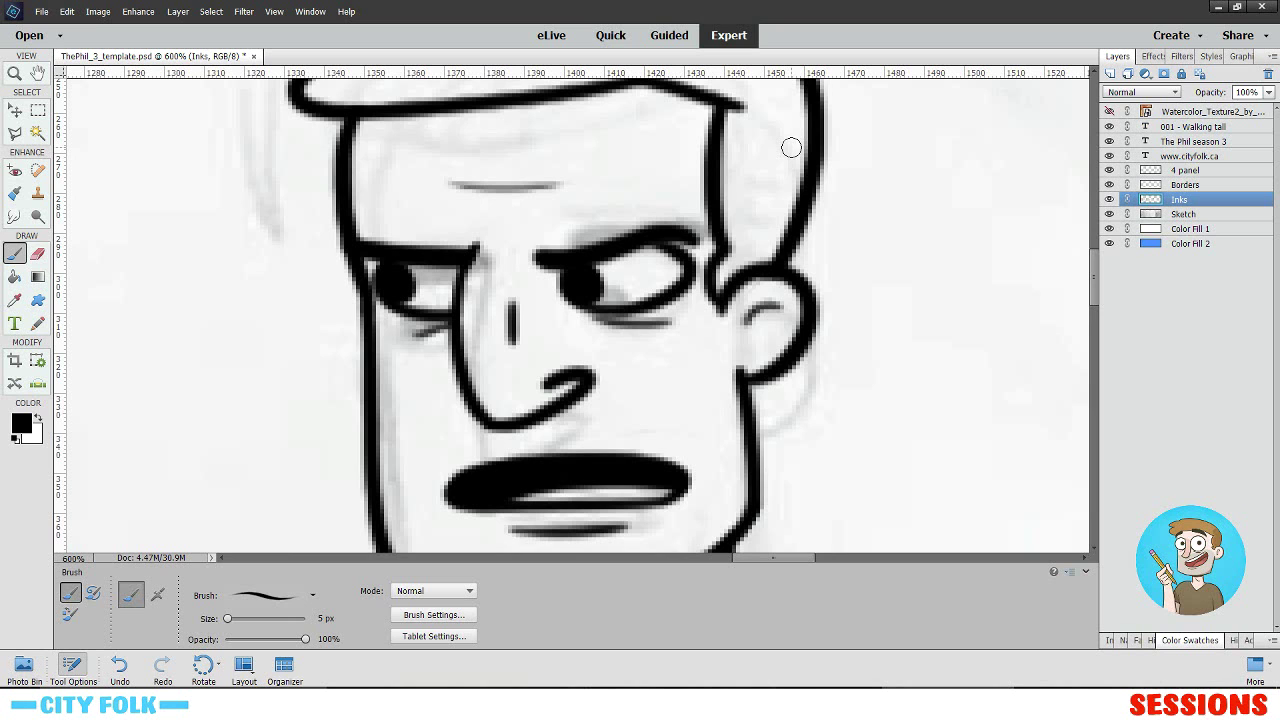
# - Examine the tall man's inked face in the third panel and the inked characters in the first two panels
pyautogui.hotkey('ctrl', '-')
pyautogui.hotkey('ctrl', '-')
pyautogui.hotkey('ctrl', '-')
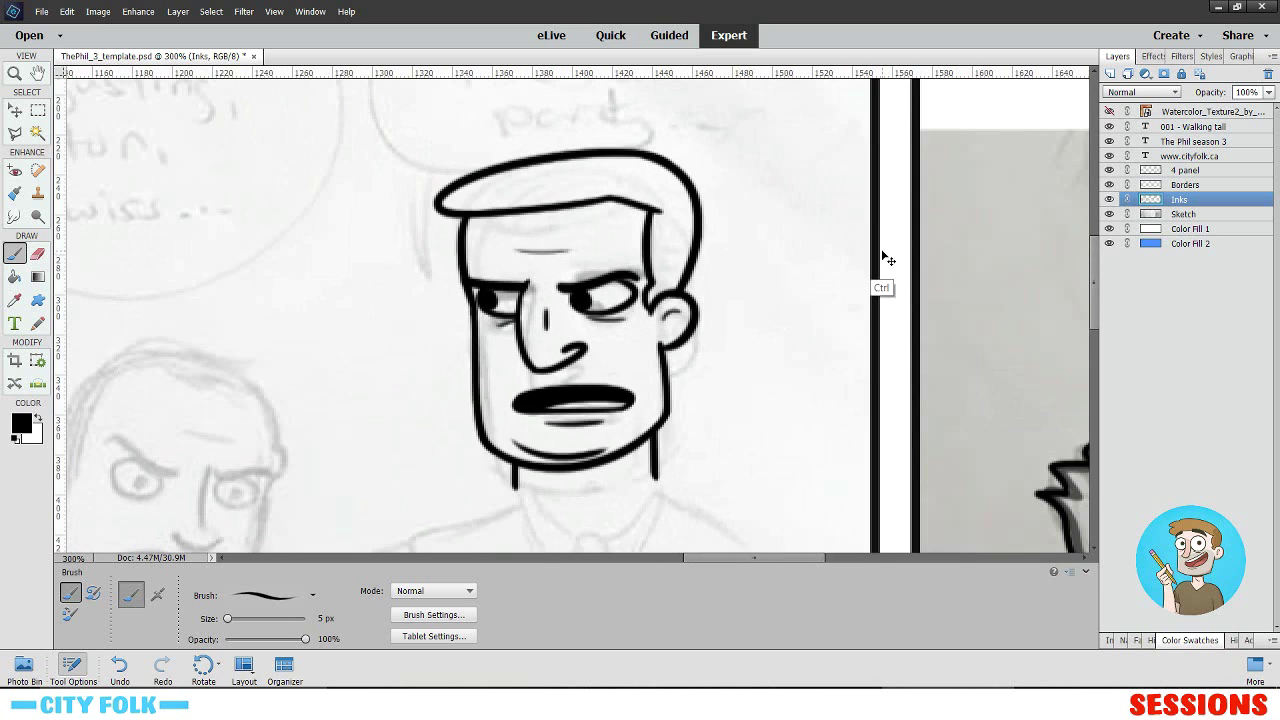
pyautogui.hotkey('ctrl', '-')
pyautogui.hotkey('ctrl', '+')
pyautogui.hotkey('ctrl', '+')
pyautogui.hotkey('ctrl', '+')
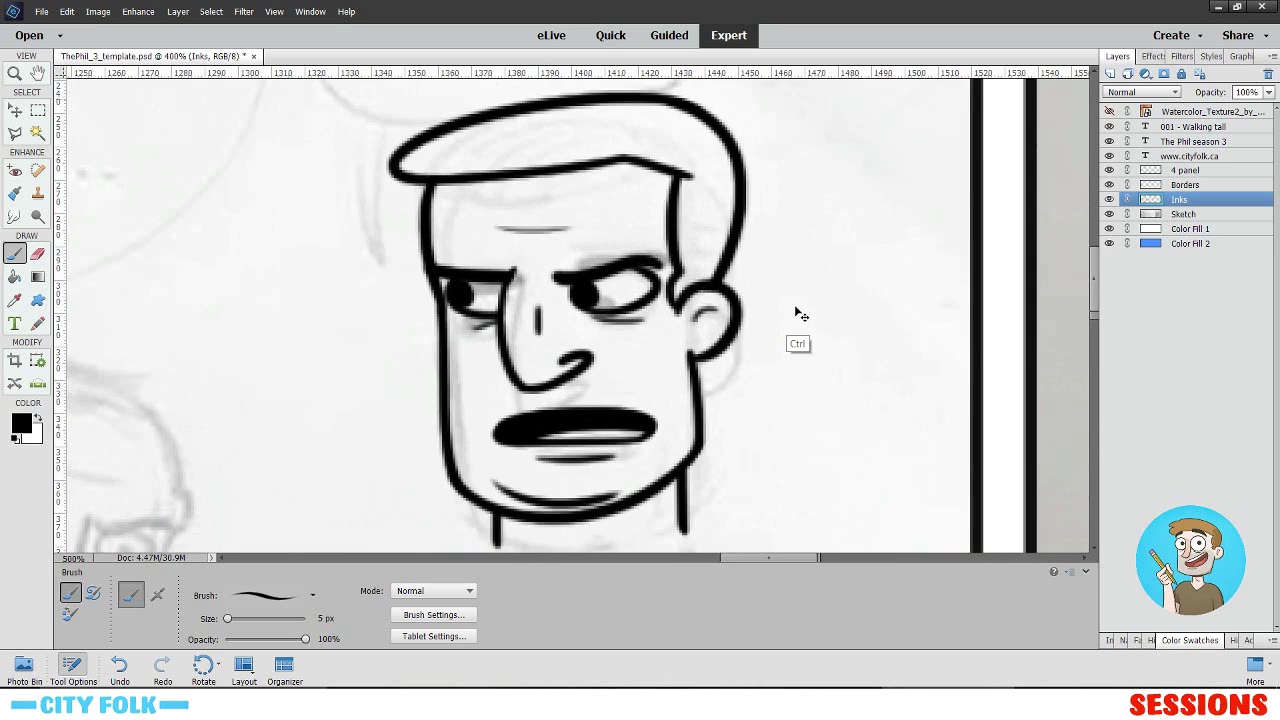
pyautogui.click(36, 255)
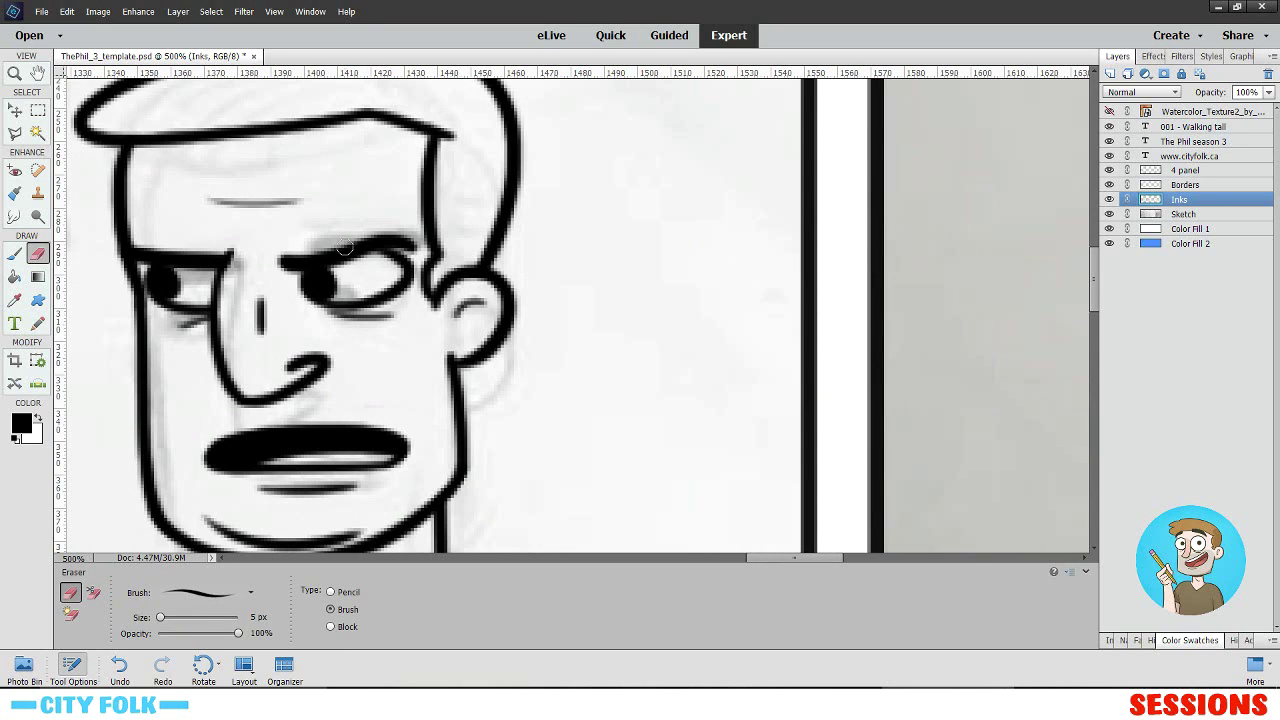
pyautogui.click(15, 254)
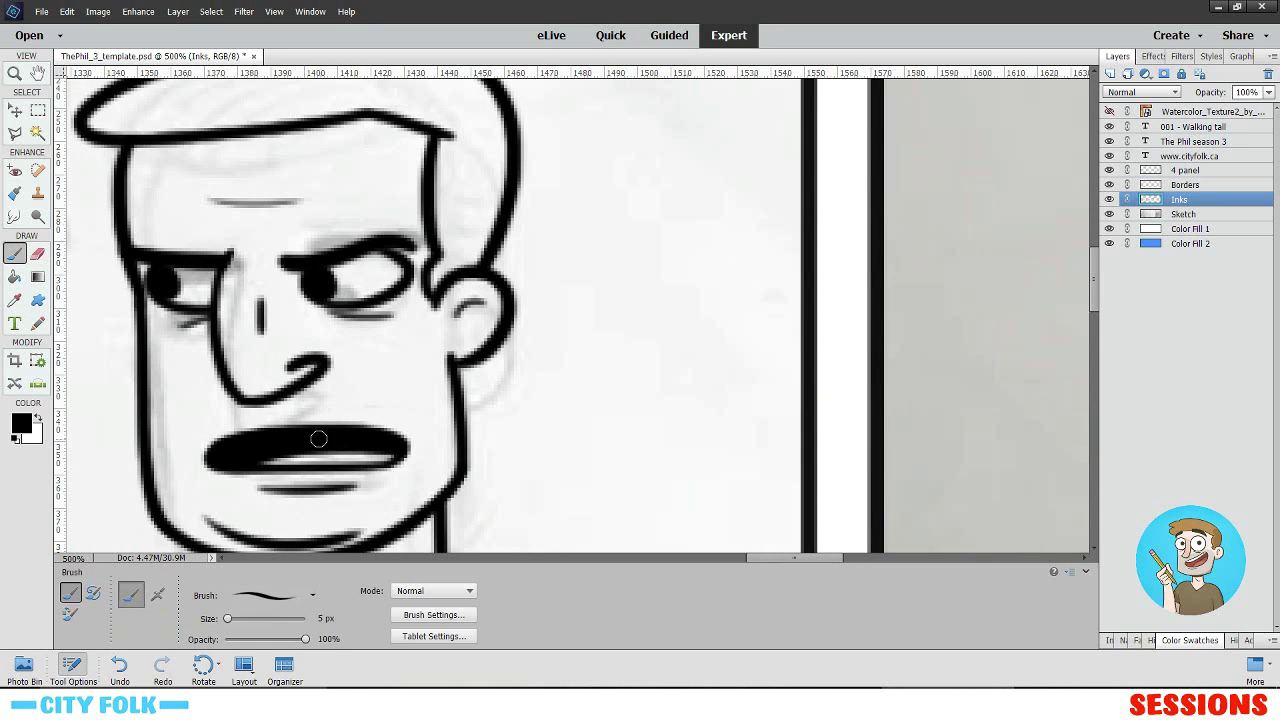
pyautogui.hotkey('ctrl', '-')
pyautogui.hotkey('ctrl', '-')
pyautogui.moveTo(265, 362); pyautogui.dragTo(568, 311)
pyautogui.hotkey('ctrl', '-')
pyautogui.hotkey('ctrl', '-')
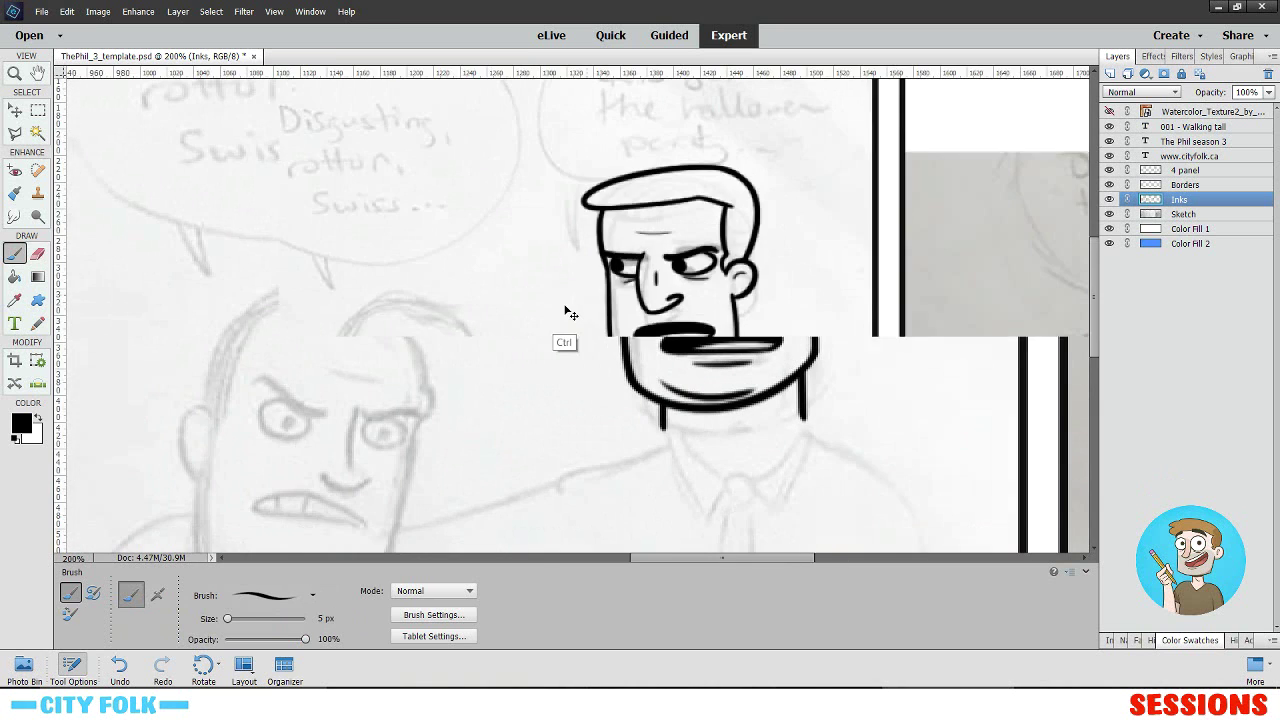
pyautogui.moveTo(414, 358); pyautogui.dragTo(861, 313)
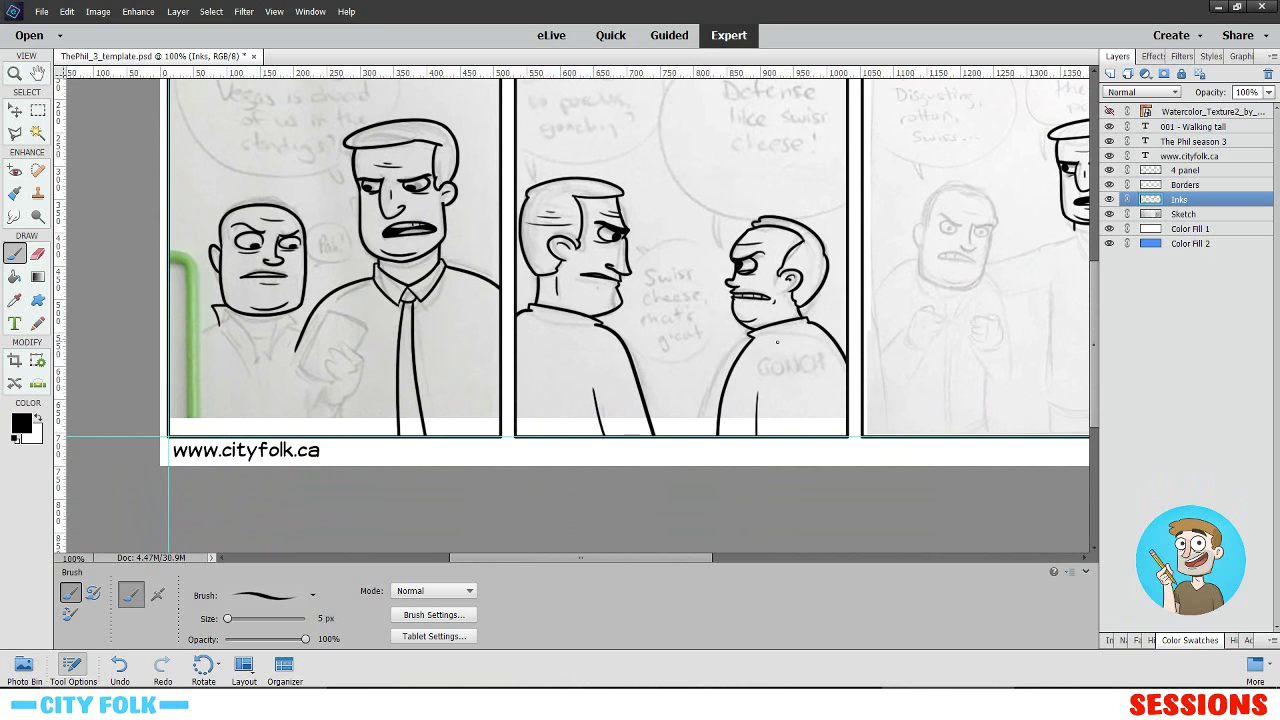
# - Ink the bald man's shoulder and outer arm in the first panel, curving from his collar tip down to the panel's lower border
pyautogui.hotkey('ctrl', '+')
pyautogui.moveTo(589, 352); pyautogui.dragTo(1122, 329)
pyautogui.hotkey('ctrl', '+')
pyautogui.hotkey('ctrl', '+')
pyautogui.moveTo(422, 278)
pyautogui.mouseDown()
pyautogui.moveTo(515, 283)
pyautogui.moveTo(620, 264)
pyautogui.moveTo(225, 350)
pyautogui.mouseUp()
pyautogui.hotkey('ctrl', 'z')
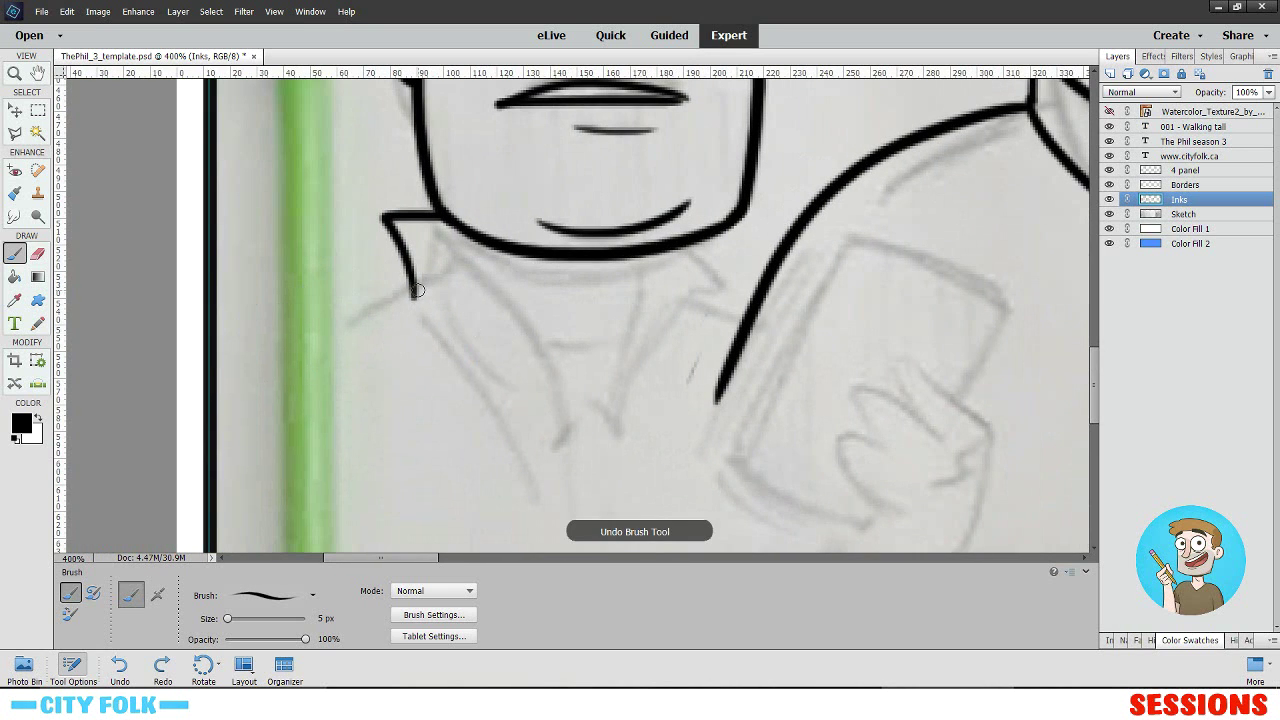
pyautogui.moveTo(416, 289); pyautogui.dragTo(218, 556)
pyautogui.moveTo(377, 358)
pyautogui.mouseDown()
pyautogui.moveTo(363, 232)
pyautogui.moveTo(421, 189)
pyautogui.mouseUp()
pyautogui.hotkey('ctrl', 'z')
pyautogui.hotkey('ctrl', '-')
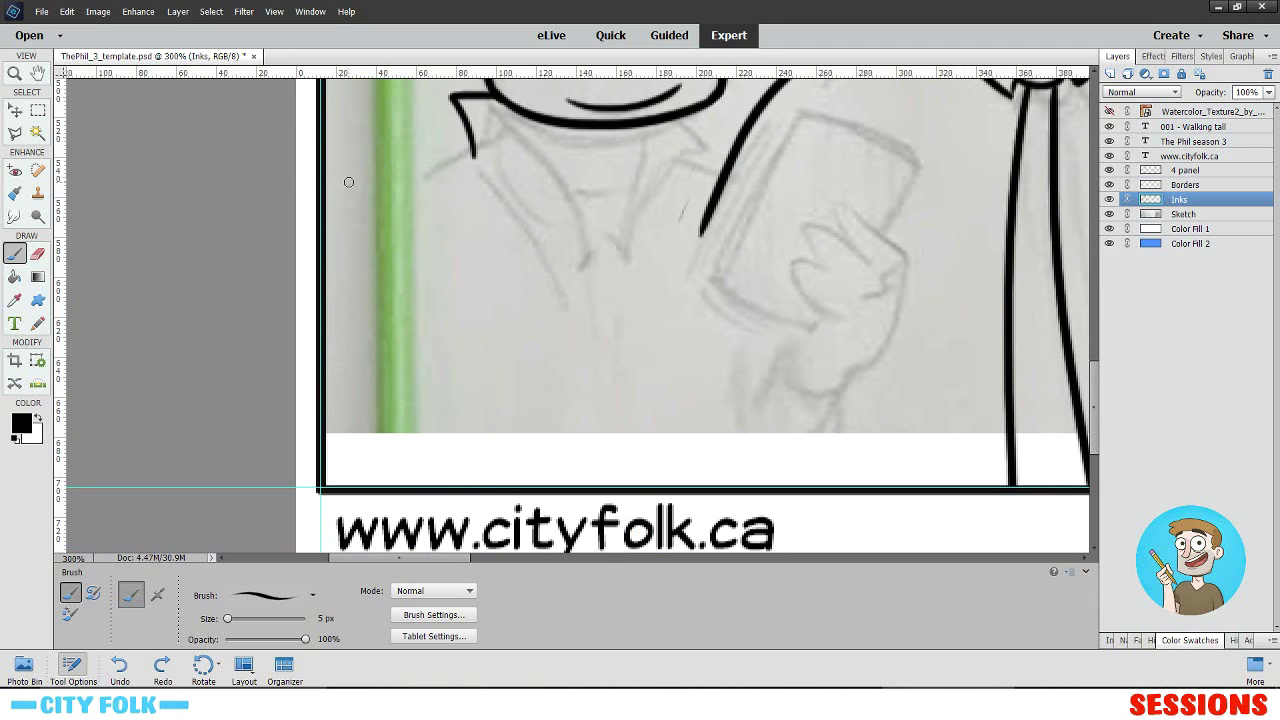
pyautogui.moveTo(463, 146); pyautogui.dragTo(337, 468)
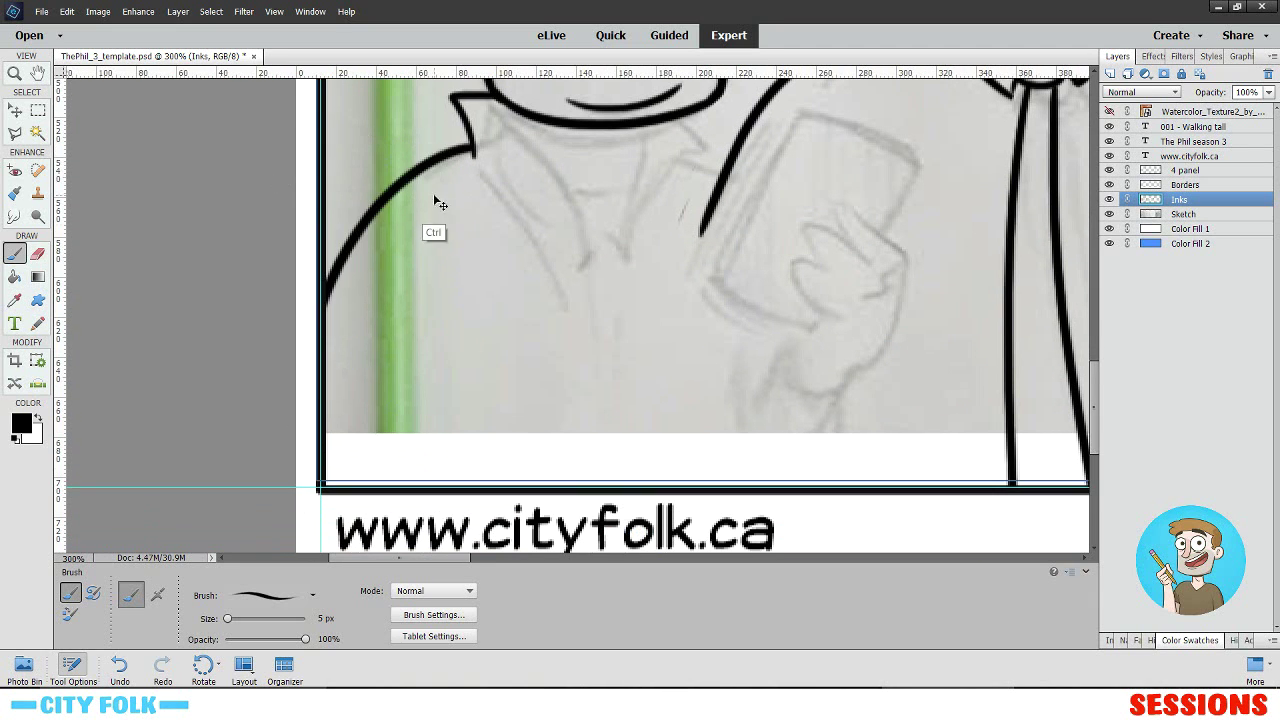
pyautogui.hotkey('ctrl', 'z')
pyautogui.moveTo(472, 150); pyautogui.dragTo(362, 484)
pyautogui.moveTo(718, 264); pyautogui.dragTo(517, 343)
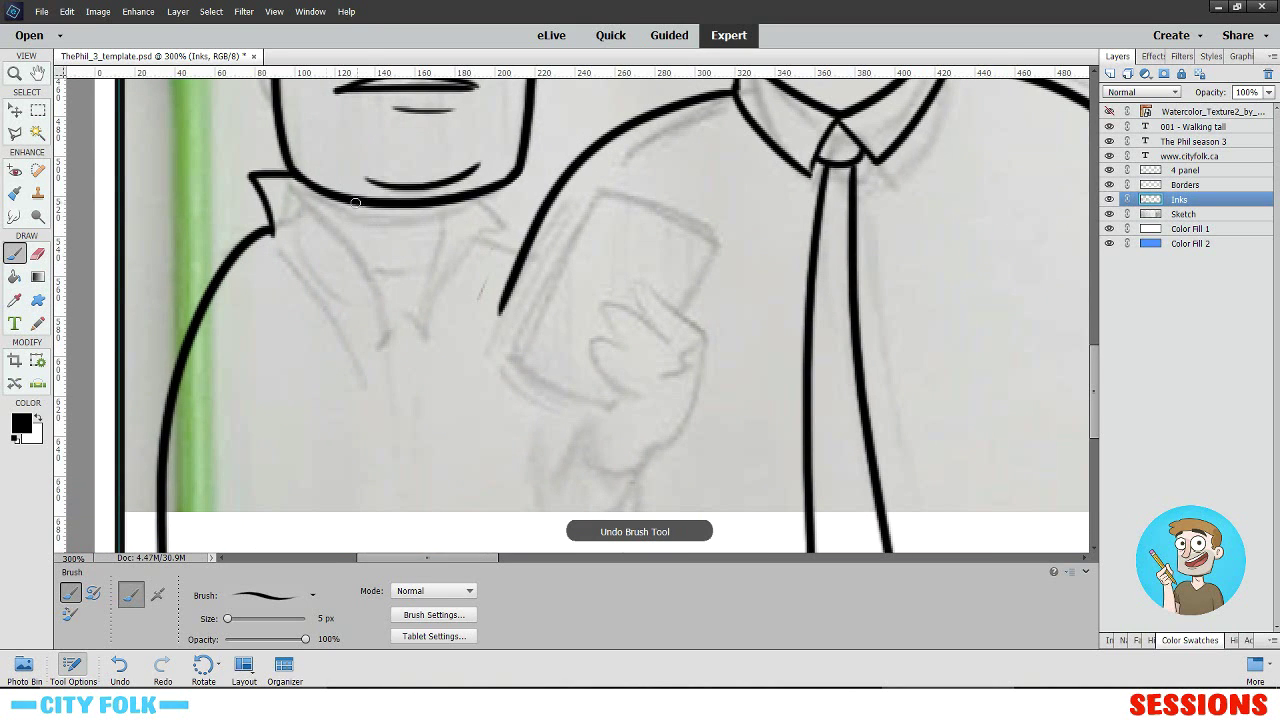
# - Ink the bald man's collar edge curving from its tip down to mid-chest, plus a short neck line under his jaw
pyautogui.moveTo(254, 174); pyautogui.dragTo(378, 334)
pyautogui.hotkey('ctrl', 'z')
pyautogui.moveTo(252, 175); pyautogui.dragTo(405, 350)
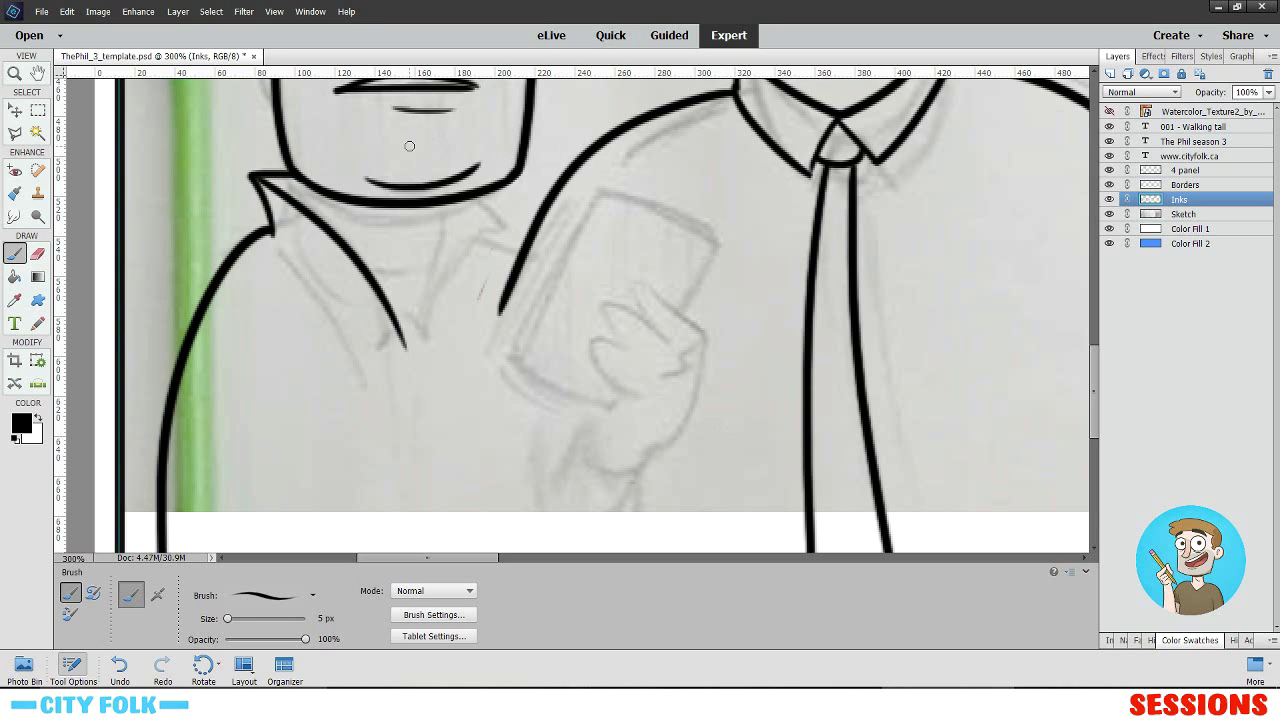
pyautogui.moveTo(304, 184); pyautogui.dragTo(311, 216)
pyautogui.hotkey('ctrl', 'z')
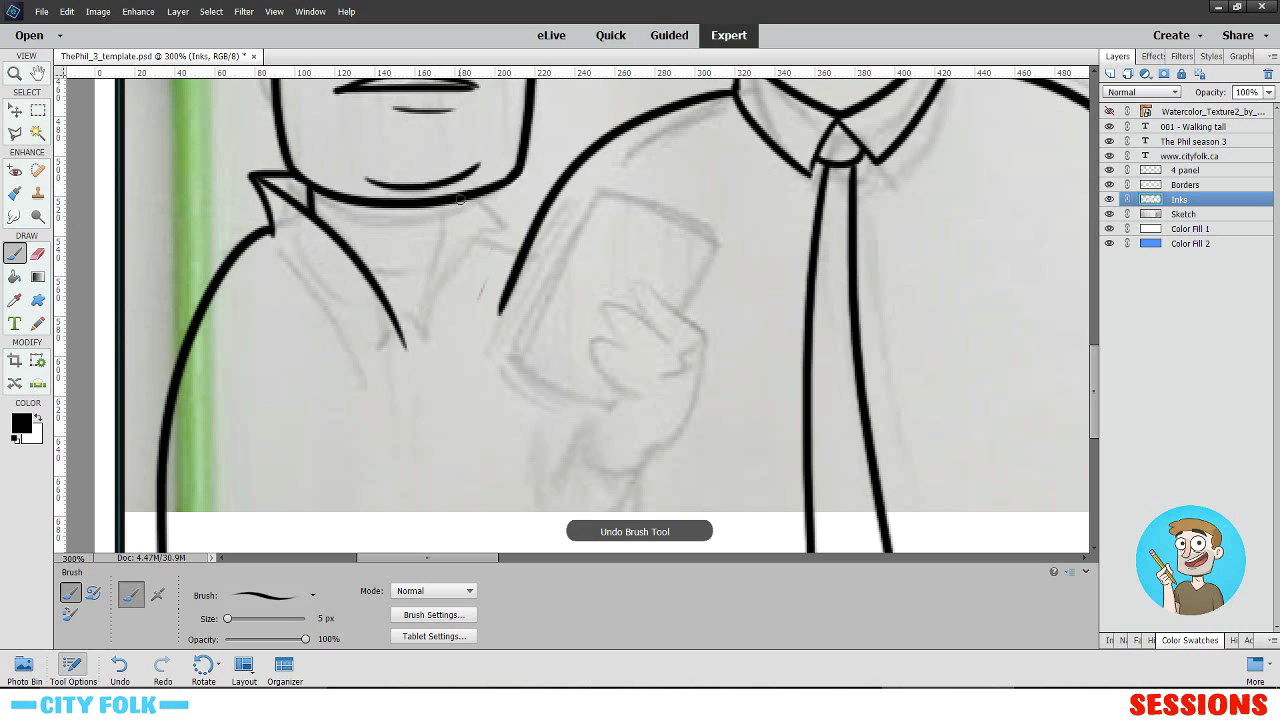
# - Ink the other side of the bald man's V-shaped shirt opening and a short undershirt line across it
pyautogui.moveTo(460, 200); pyautogui.dragTo(430, 272)
pyautogui.hotkey('ctrl', 'z')
pyautogui.moveTo(460, 200); pyautogui.dragTo(400, 338)
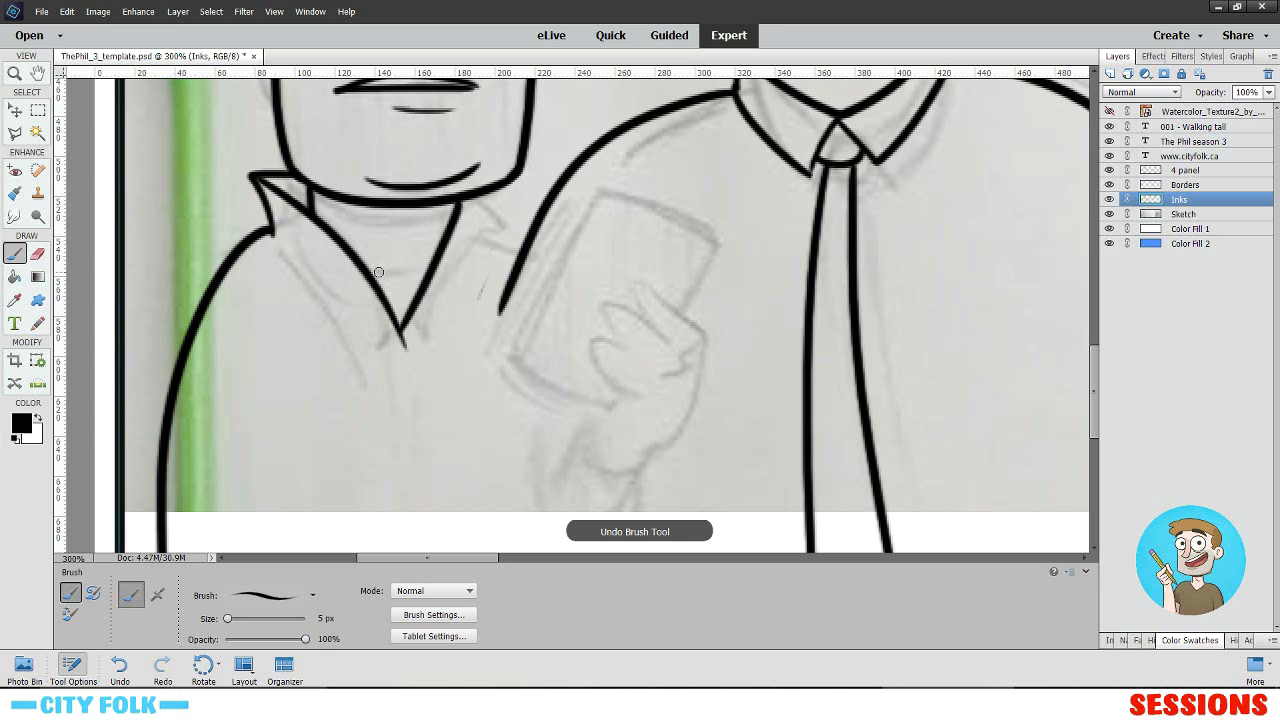
pyautogui.moveTo(369, 271); pyautogui.dragTo(438, 278)
pyautogui.hotkey('ctrl', 'z')
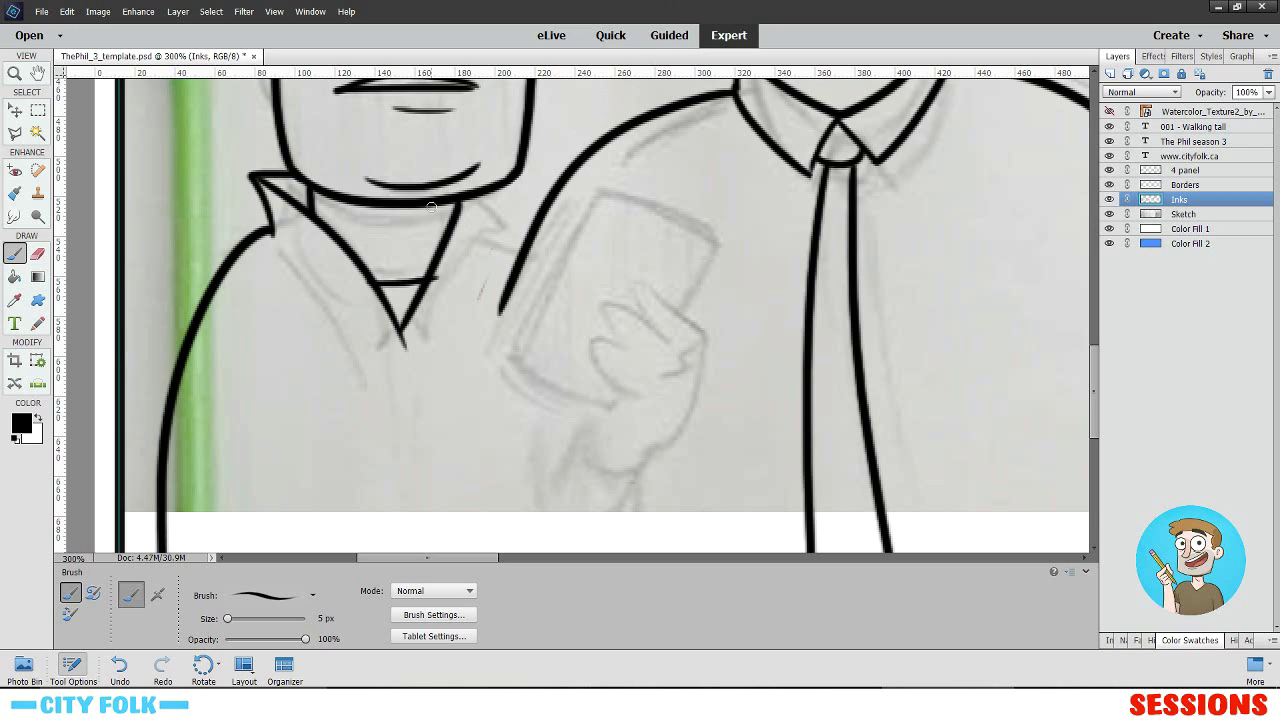
# - Ink the pointed collar flap on the side of the bald man's neck nearest the tall man
pyautogui.moveTo(483, 202); pyautogui.dragTo(470, 250)
pyautogui.hotkey('ctrl', 'z')
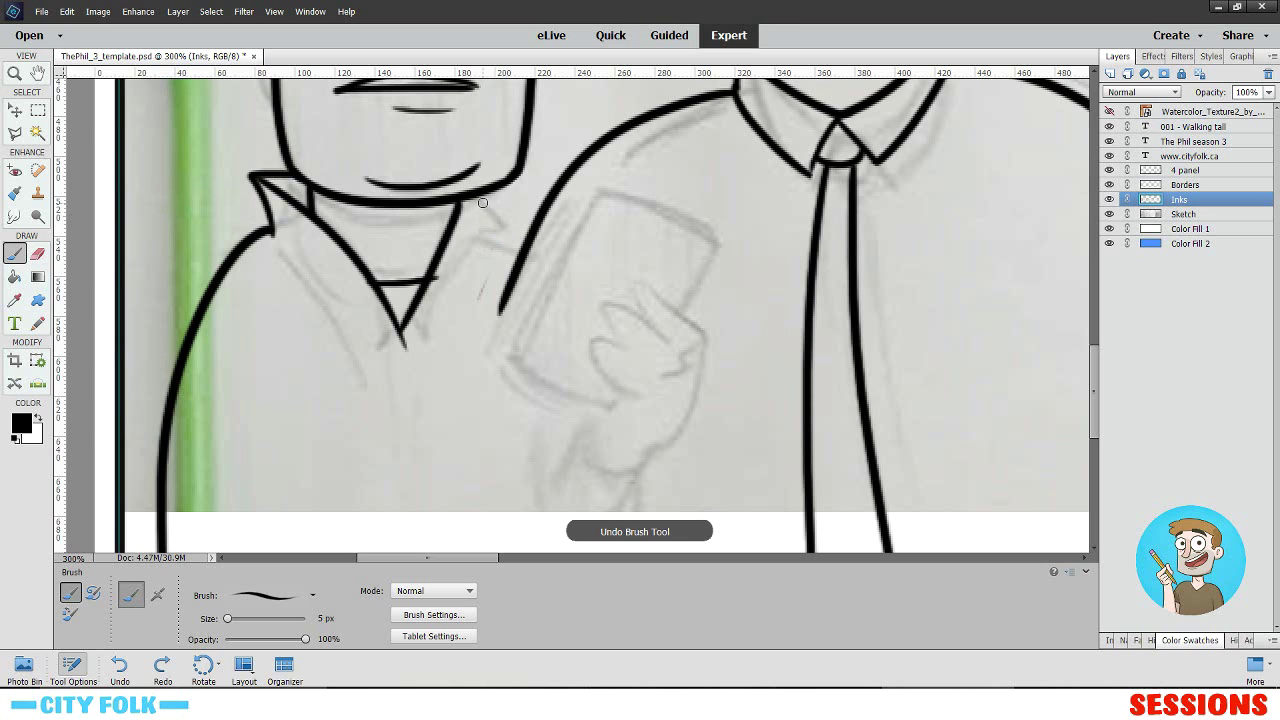
pyautogui.moveTo(480, 200)
pyautogui.mouseDown()
pyautogui.moveTo(506, 229)
pyautogui.moveTo(466, 250)
pyautogui.mouseUp()
# - Ink the bald man's shoulder and arm nearest the tall man, curving from the collar flap to the panel's lower border
pyautogui.moveTo(544, 286); pyautogui.dragTo(496, 191)
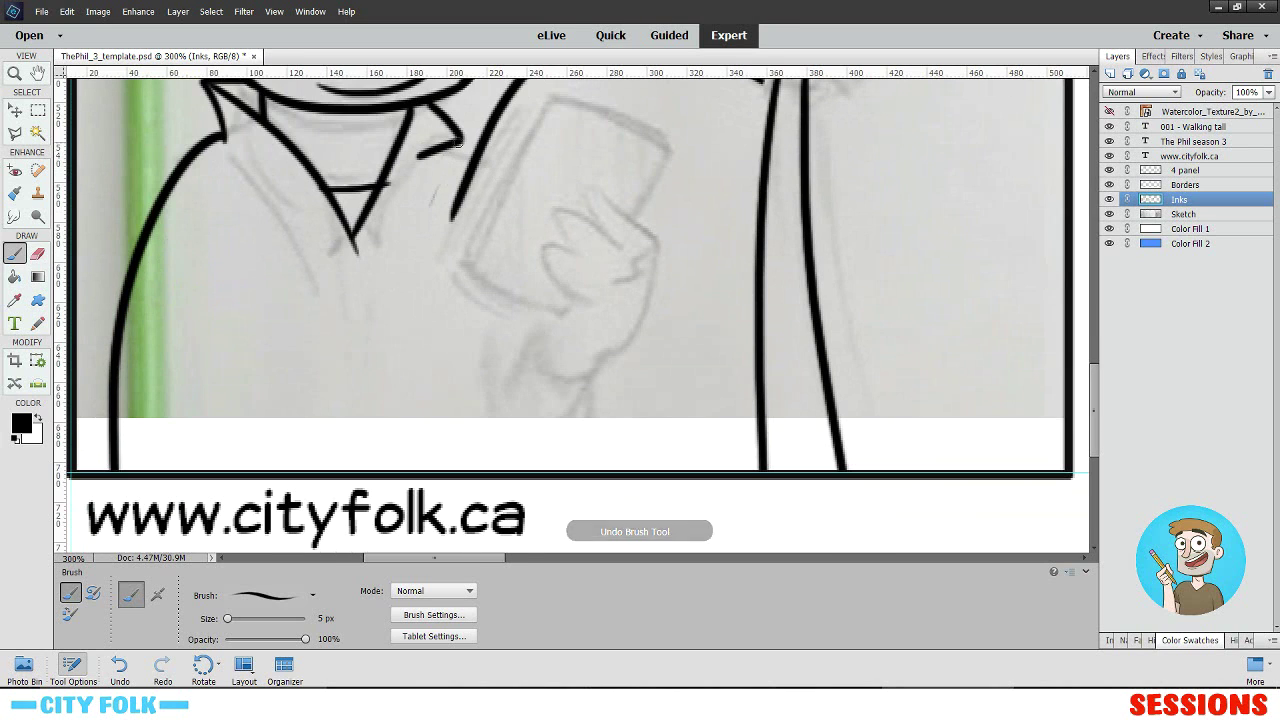
pyautogui.moveTo(433, 151); pyautogui.dragTo(520, 468)
pyautogui.hotkey('ctrl', 'z')
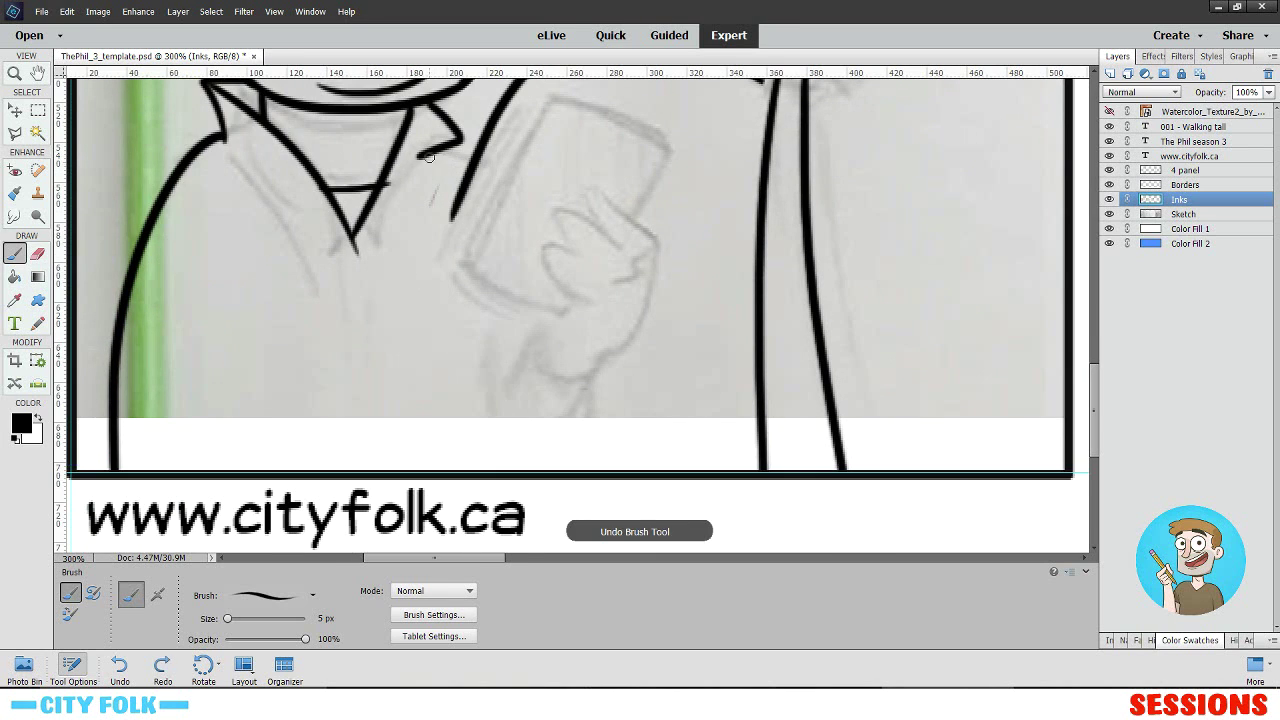
pyautogui.moveTo(436, 152)
pyautogui.mouseDown()
pyautogui.moveTo(472, 197)
pyautogui.moveTo(540, 468)
pyautogui.mouseUp()
pyautogui.hotkey('ctrl', 'z')
pyautogui.moveTo(424, 150)
pyautogui.mouseDown()
pyautogui.moveTo(512, 406)
pyautogui.moveTo(515, 468)
pyautogui.mouseUp()
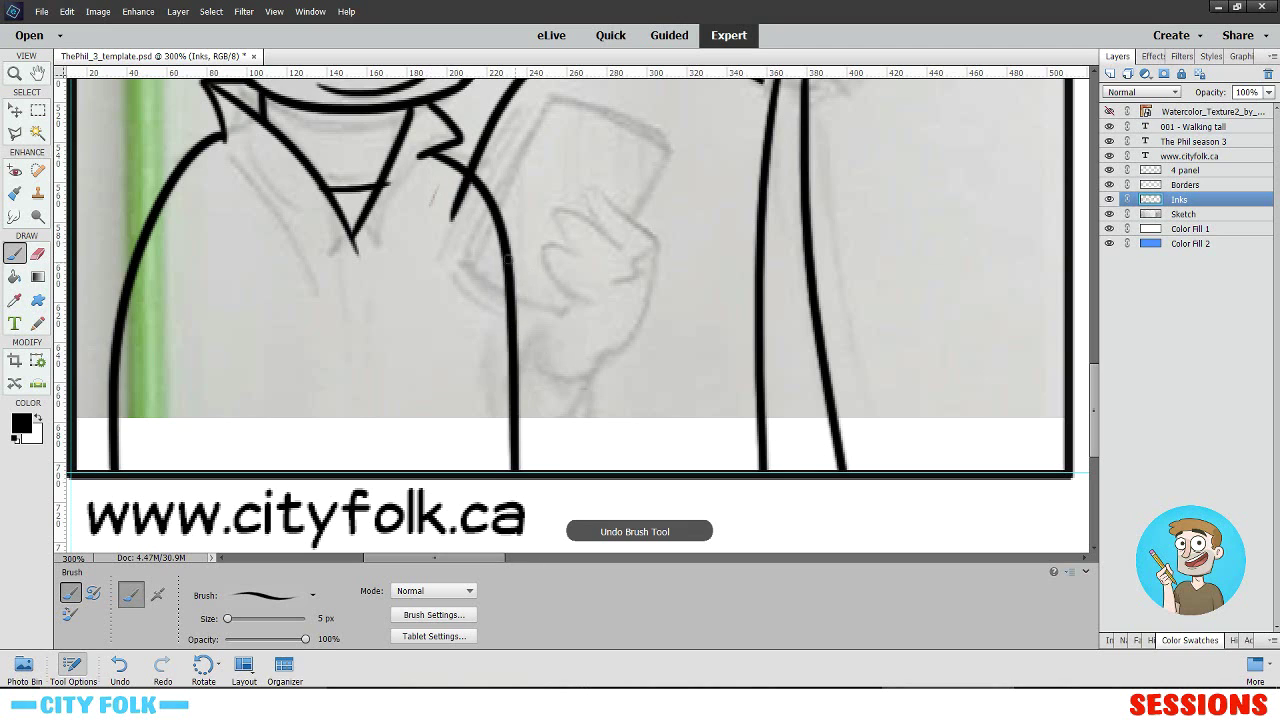
# - Erase the tall man's arm line where it crosses the bald man's shoulder and trim the overshooting strokes at the V-neck
pyautogui.click(35, 256)
pyautogui.moveTo(454, 204); pyautogui.dragTo(466, 190)
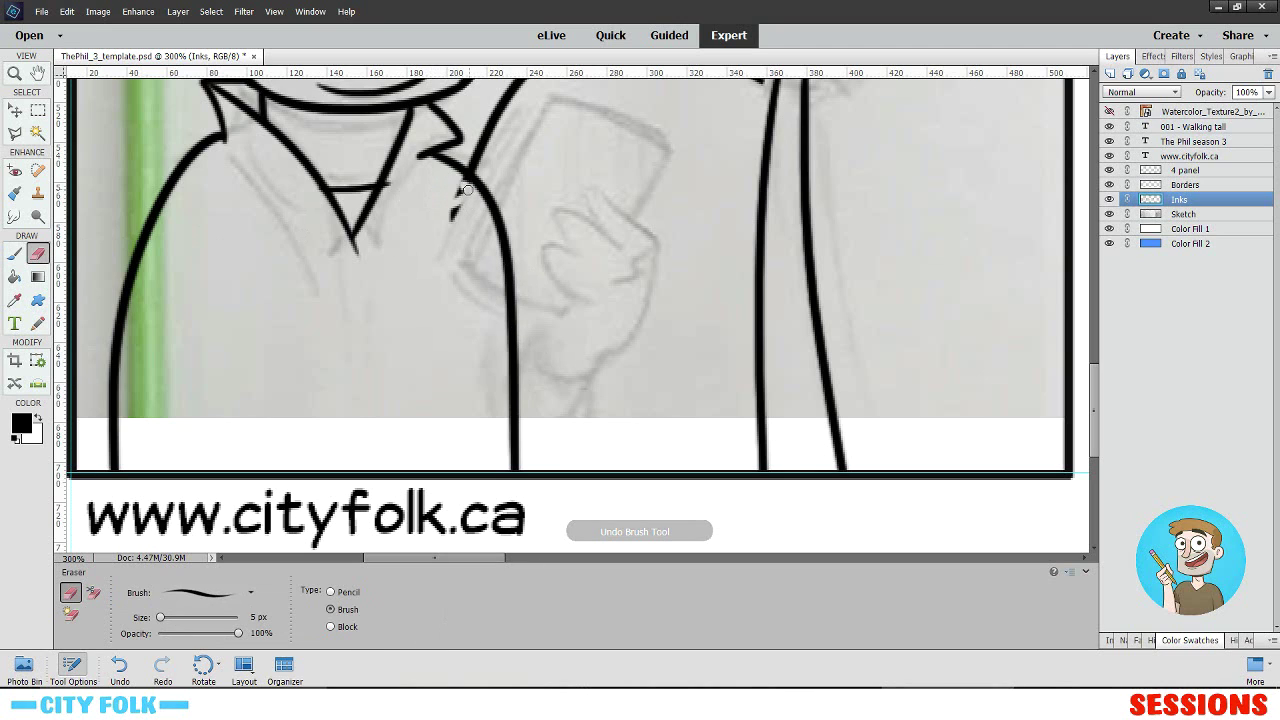
pyautogui.moveTo(460, 182); pyautogui.dragTo(451, 214)
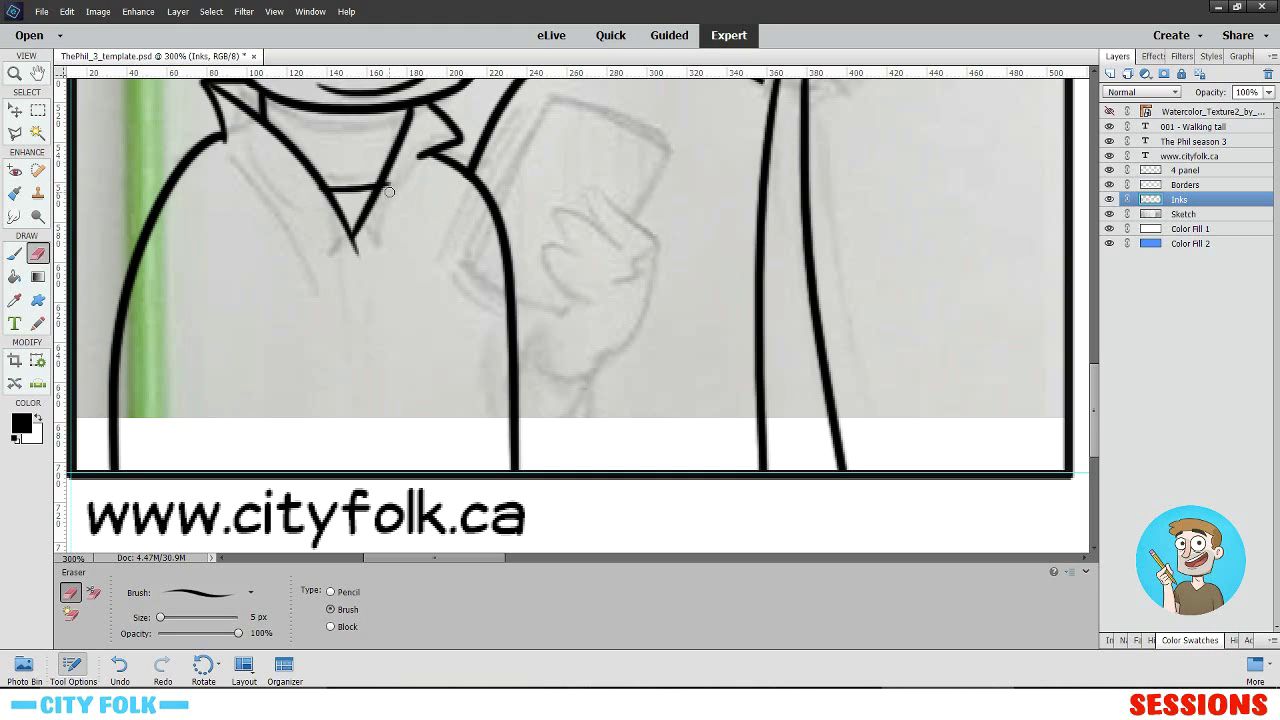
pyautogui.moveTo(387, 189)
pyautogui.mouseDown()
pyautogui.moveTo(351, 257)
pyautogui.moveTo(372, 202)
pyautogui.mouseUp()
pyautogui.click(13, 256)
pyautogui.hotkey('ctrl', 'z')
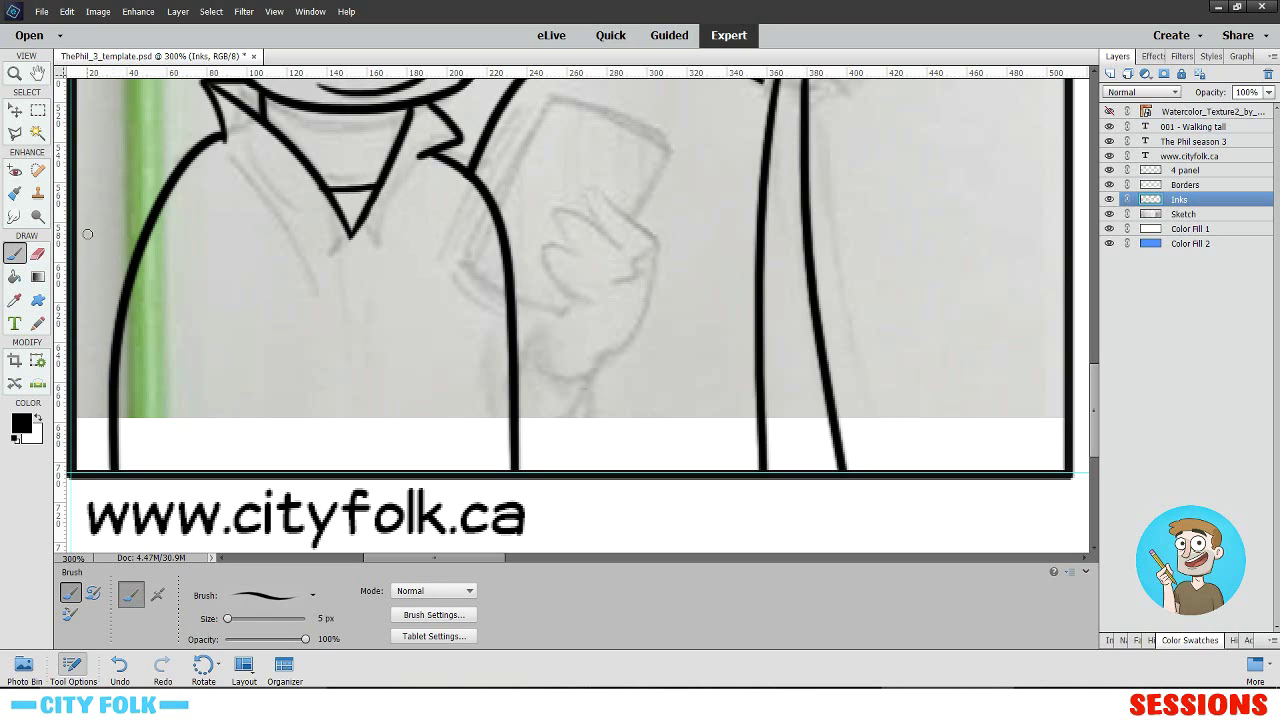
pyautogui.click(37, 254)
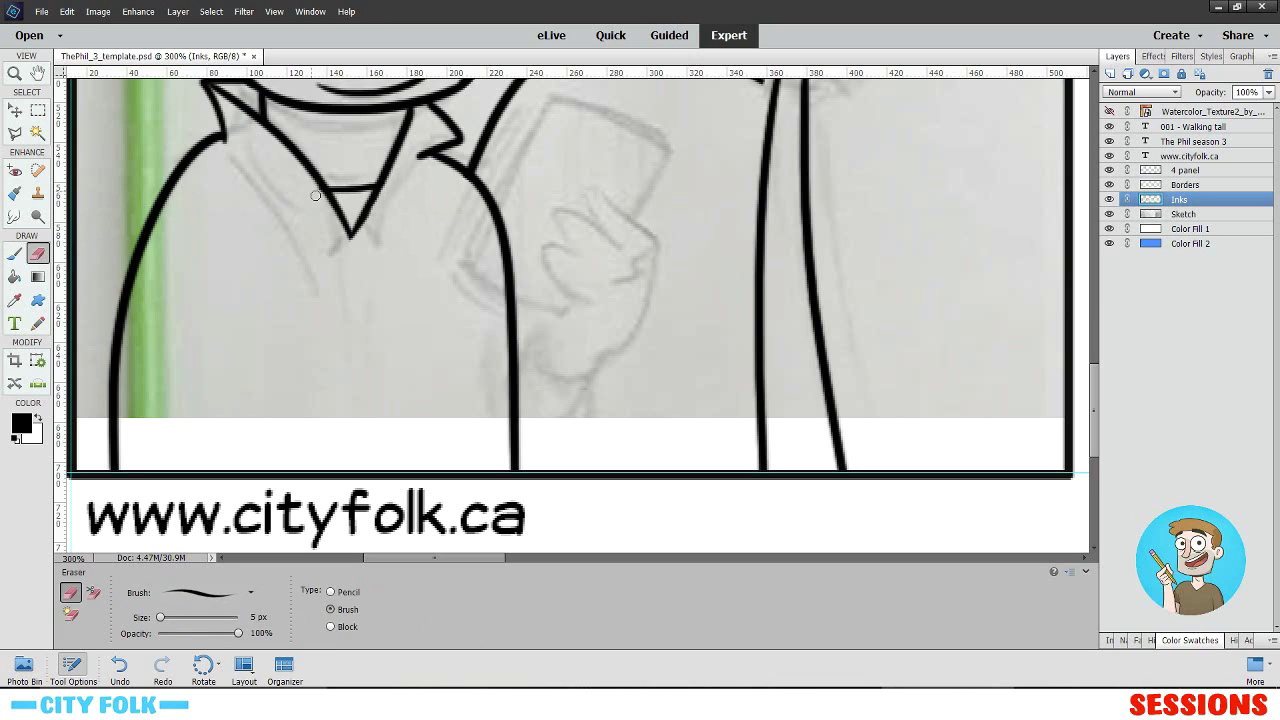
pyautogui.press('b')
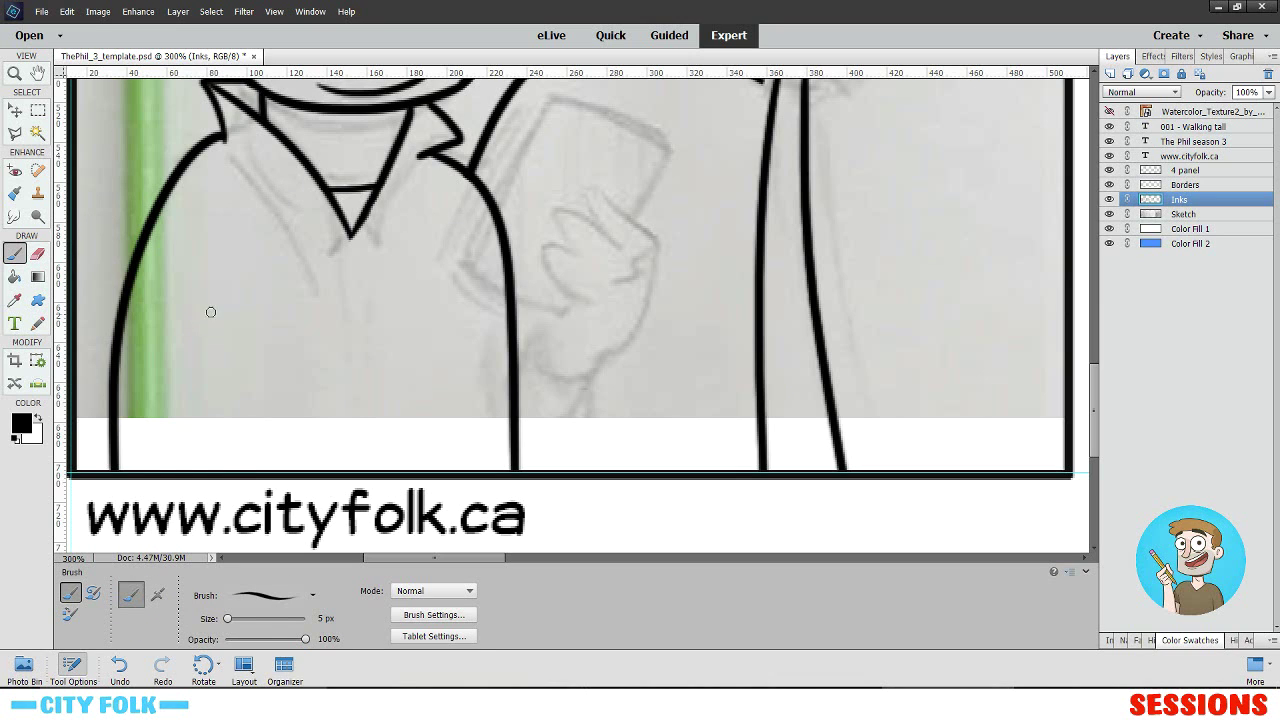
# - Ink the inner line of each of the bald man's arms down to the panel's lower border
pyautogui.moveTo(224, 306)
pyautogui.mouseDown()
pyautogui.moveTo(264, 550)
pyautogui.moveTo(262, 530)
pyautogui.mouseUp()
pyautogui.hotkey('ctrl', 'z')
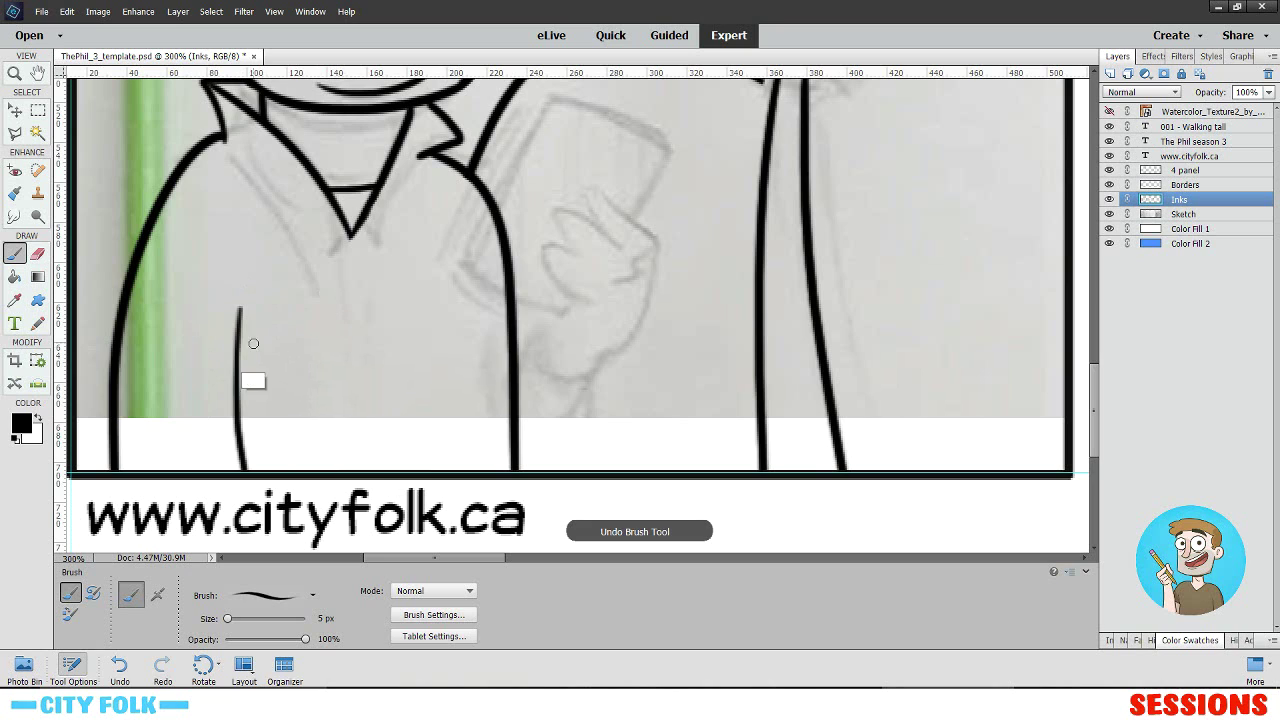
pyautogui.hotkey('ctrl', 'z')
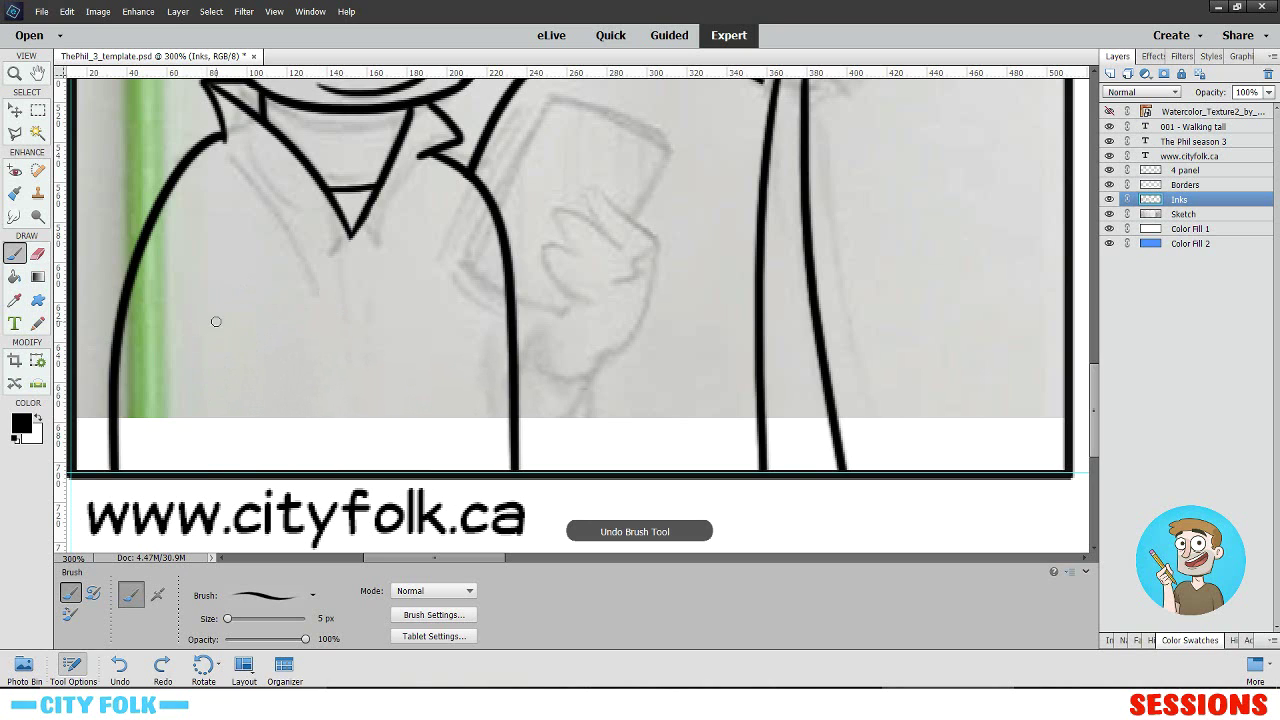
pyautogui.moveTo(216, 321); pyautogui.dragTo(212, 470)
pyautogui.hotkey('ctrl', 'z')
pyautogui.moveTo(228, 326); pyautogui.dragTo(223, 470)
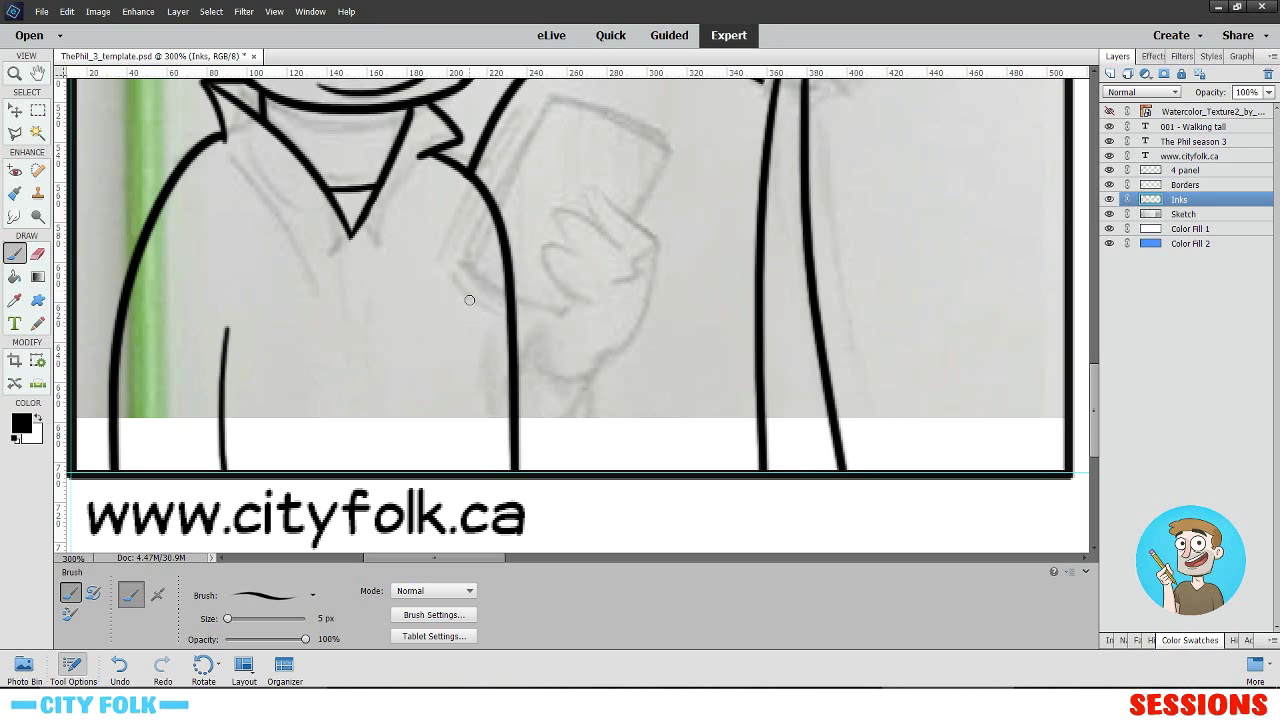
pyautogui.moveTo(480, 290); pyautogui.dragTo(487, 468)
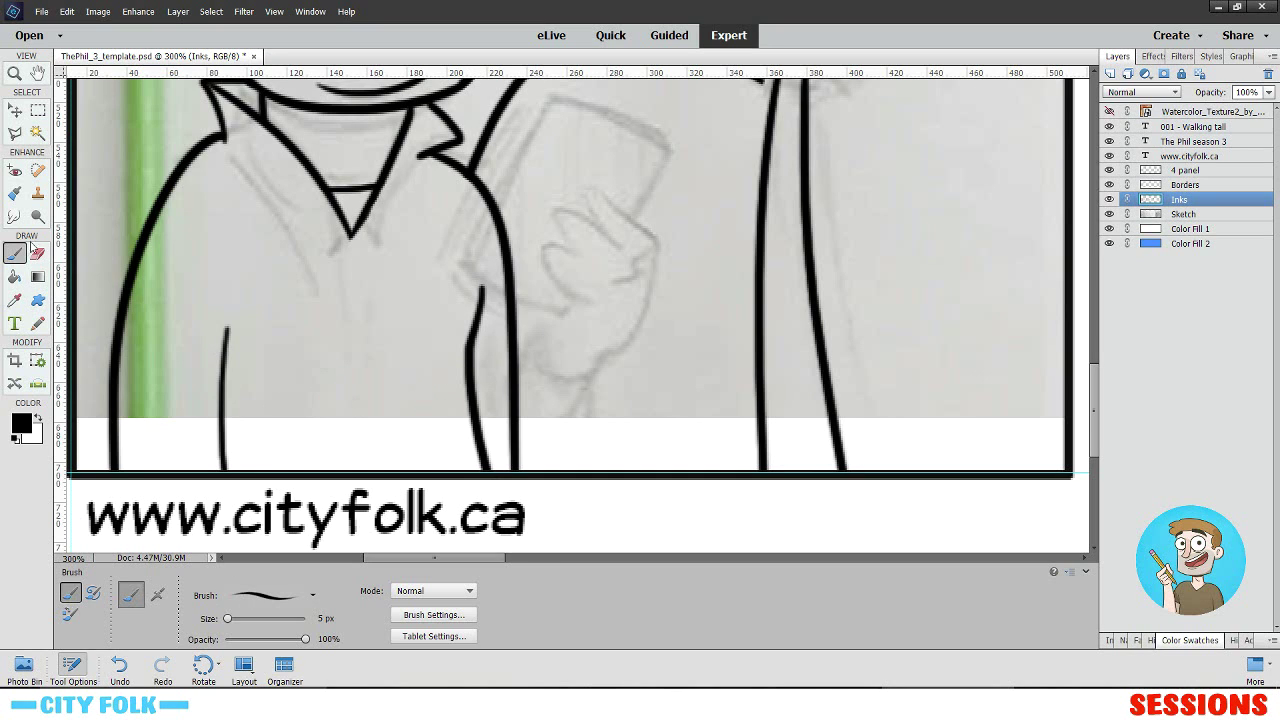
# - Erase the lower end of the bald man's outer arm line below the sketched hand and check the first two panels
pyautogui.click(36, 252)
pyautogui.moveTo(503, 394)
pyautogui.mouseDown()
pyautogui.moveTo(523, 426)
pyautogui.moveTo(515, 468)
pyautogui.mouseUp()
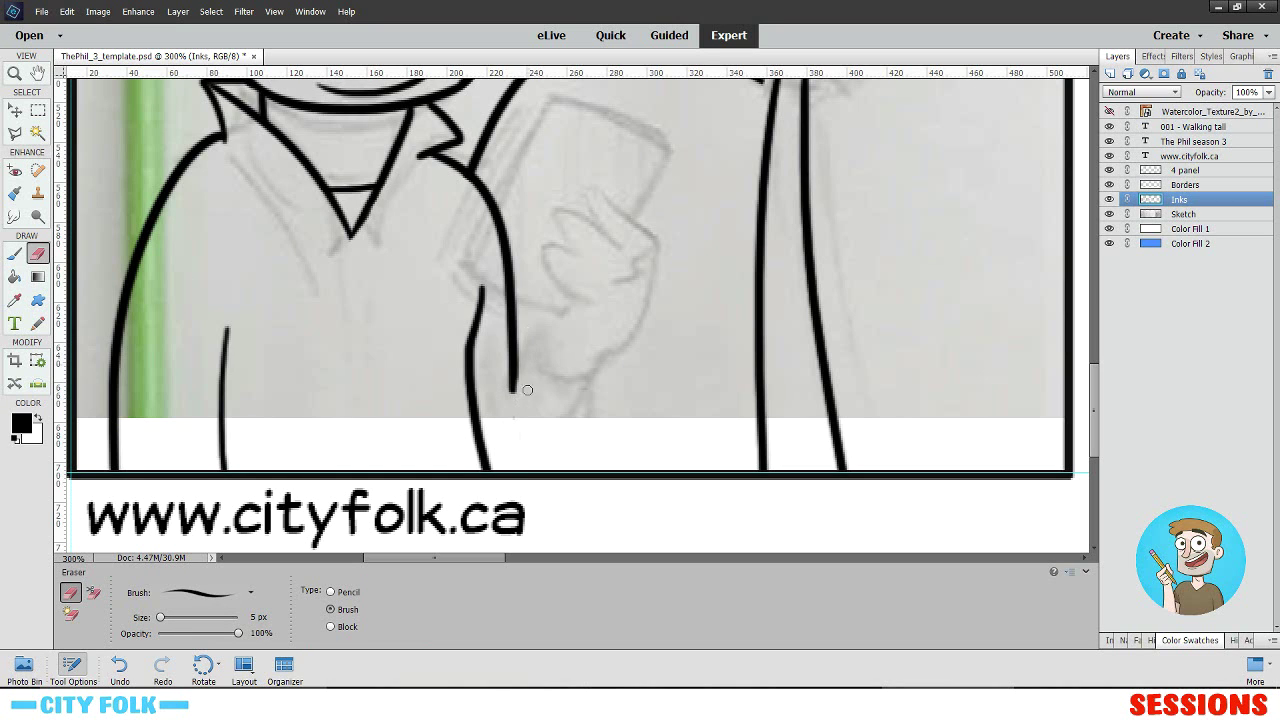
pyautogui.moveTo(570, 233)
pyautogui.mouseDown()
pyautogui.moveTo(543, 371)
pyautogui.moveTo(563, 211)
pyautogui.mouseUp()
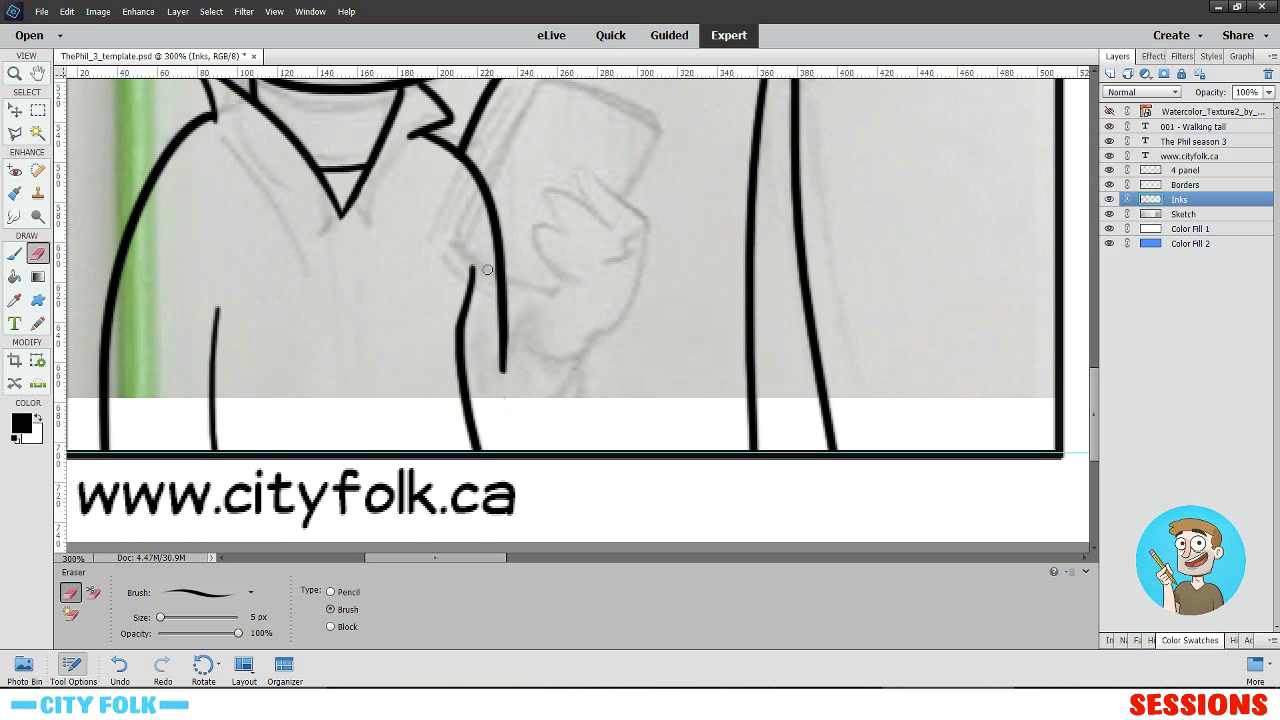
pyautogui.hotkey('ctrl', '-')
pyautogui.hotkey('ctrl', '-')
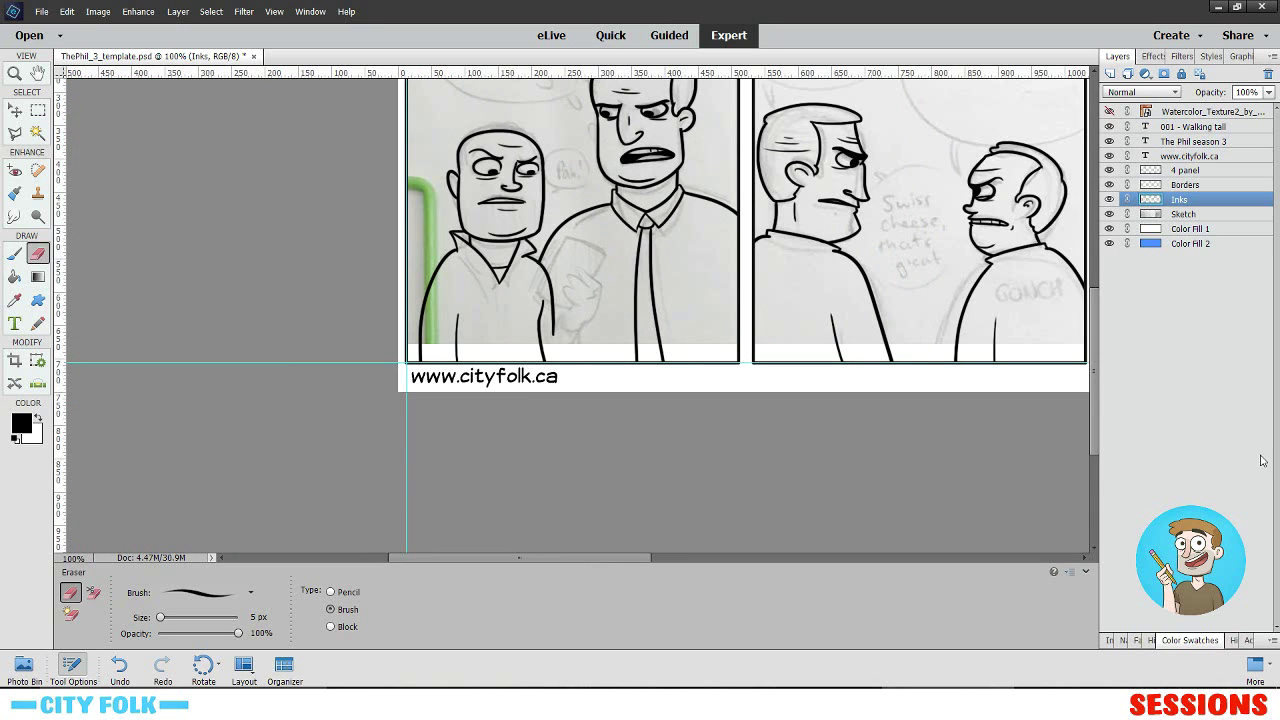
# - Switch to Chrome and copy the enlarged photo of the Penguins coach and player from the image search results
pyautogui.click(435, 700)
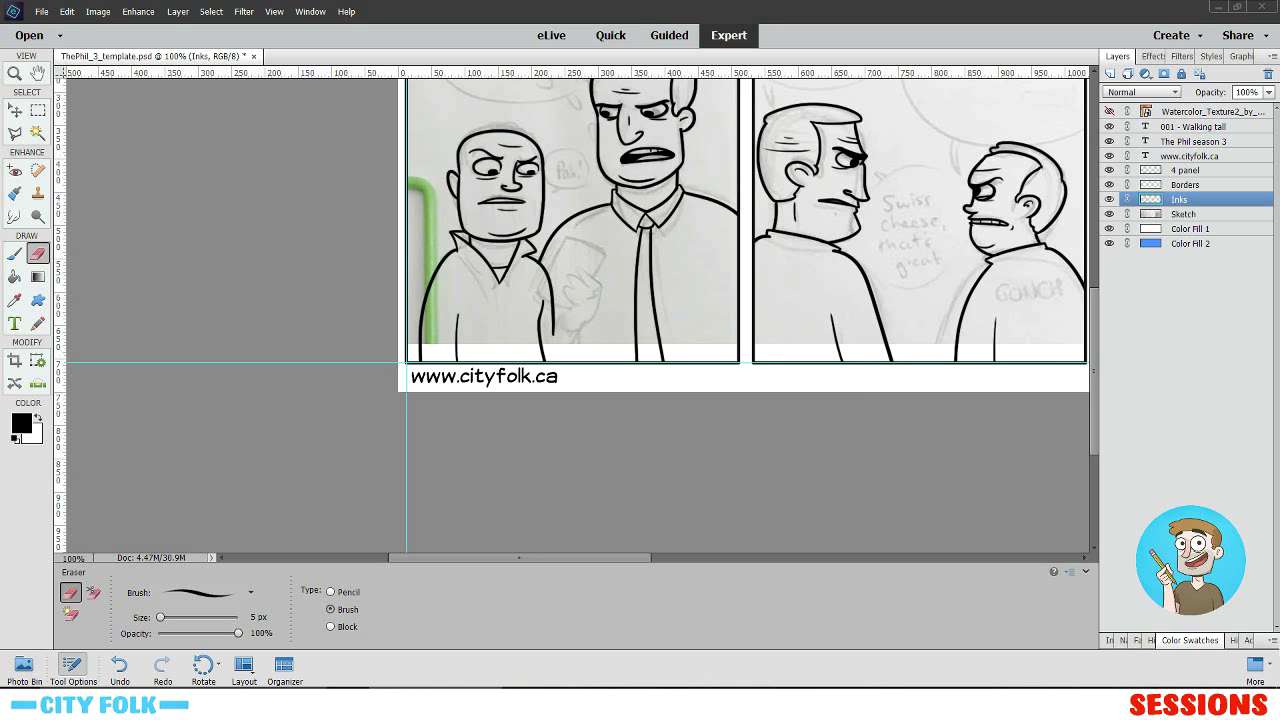
pyautogui.moveTo(1279, 110); pyautogui.dragTo(614, 95)
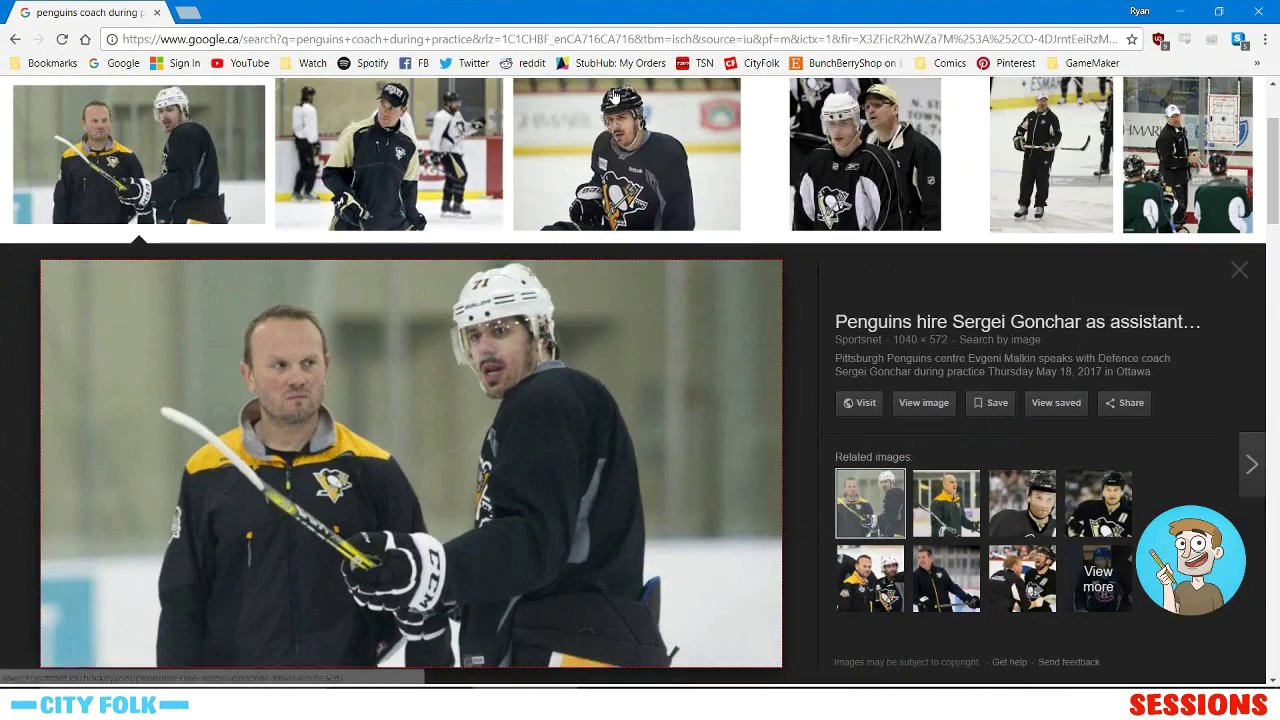
pyautogui.rightClick(348, 370)
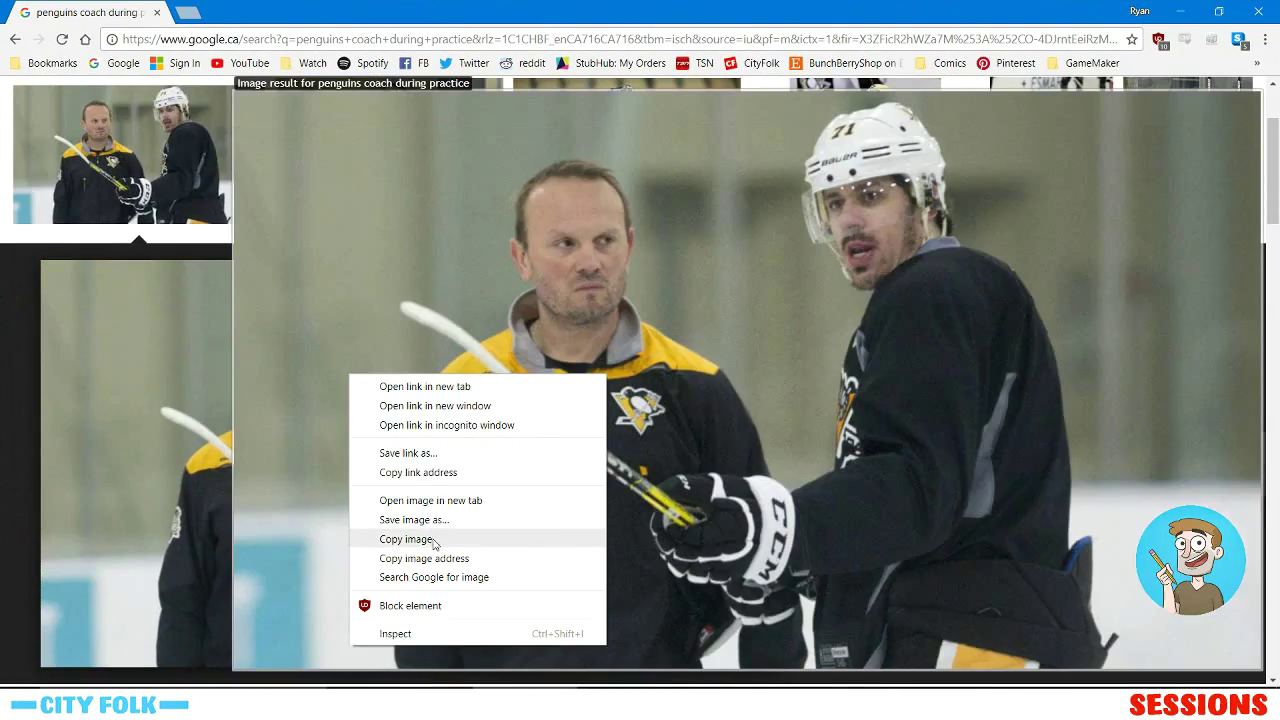
pyautogui.click(433, 545)
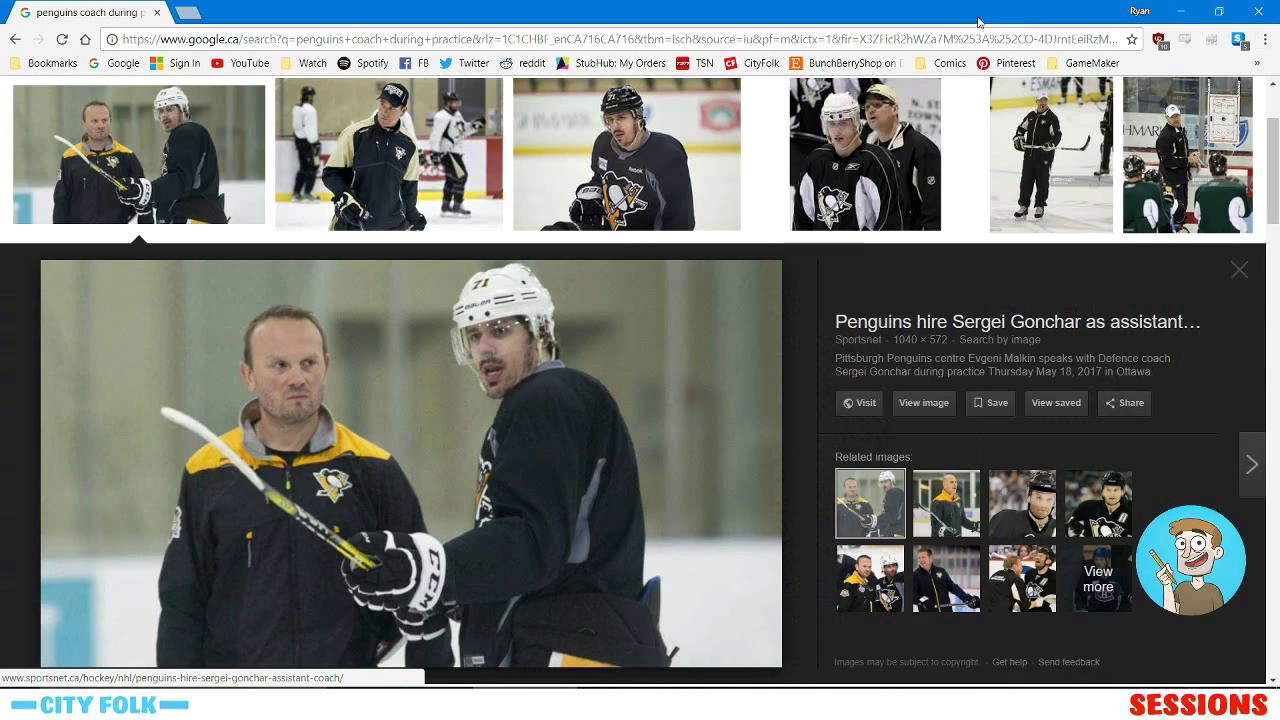
# - Return to Photoshop Elements and paste the copied photo as a new layer directly above the Borders layer
pyautogui.moveTo(91, 17); pyautogui.dragTo(1112, 6)
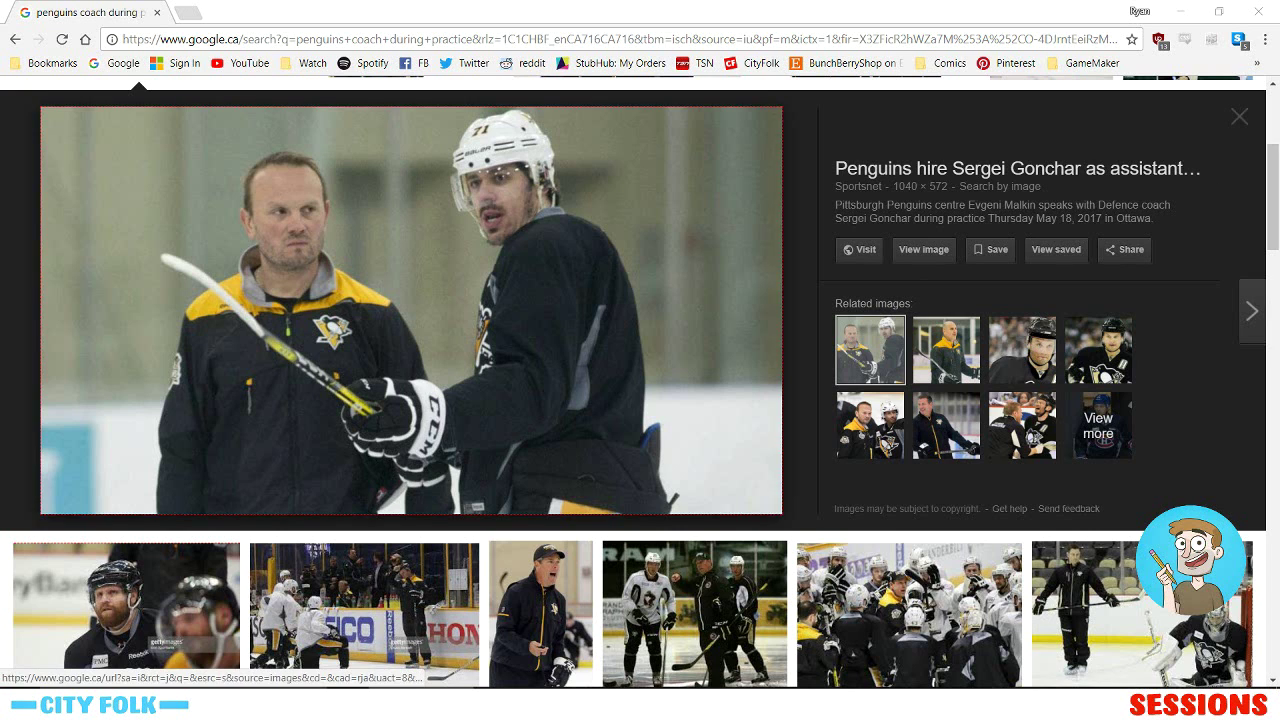
pyautogui.moveTo(145, 13); pyautogui.dragTo(1279, 250)
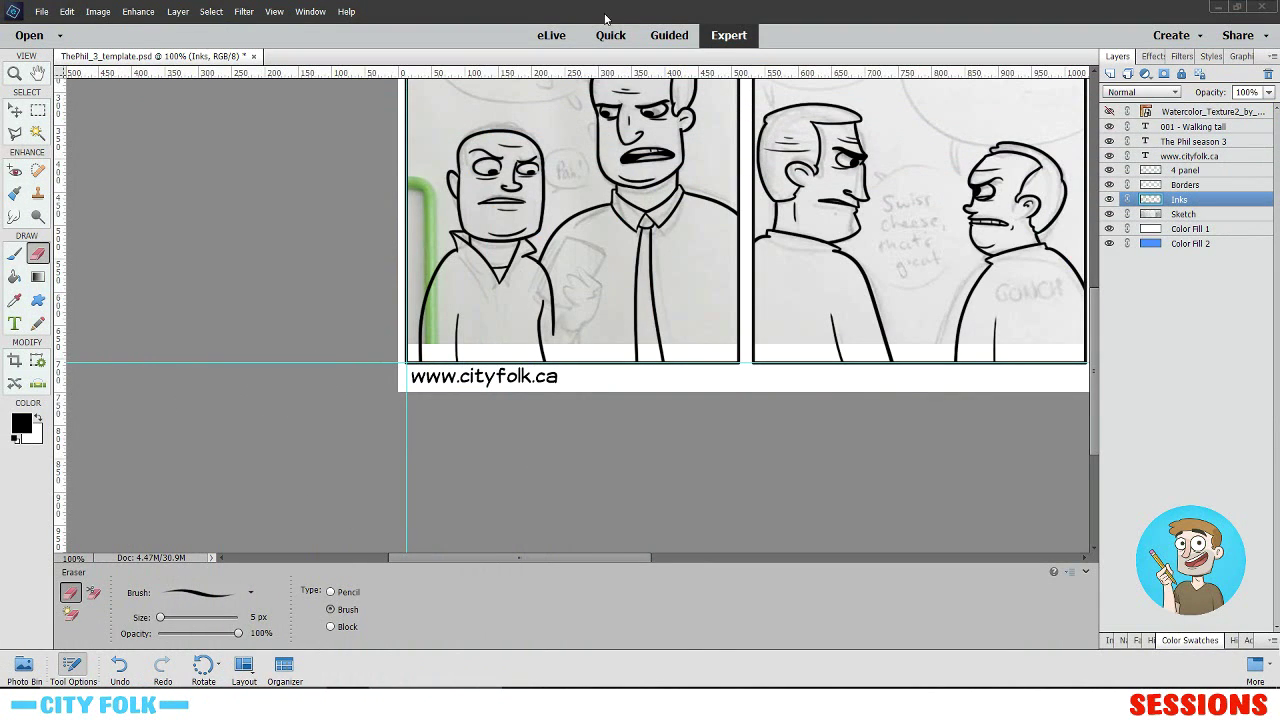
pyautogui.click(1187, 186)
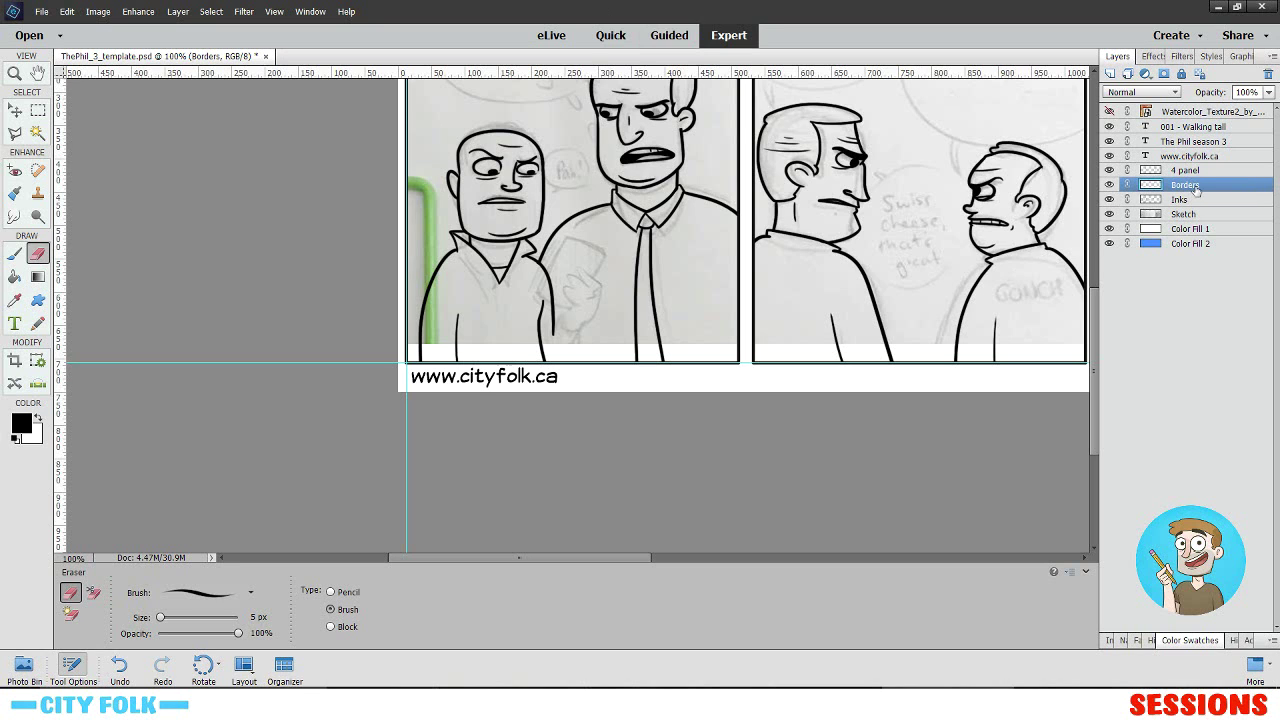
pyautogui.hotkey('ctrl', 'v')
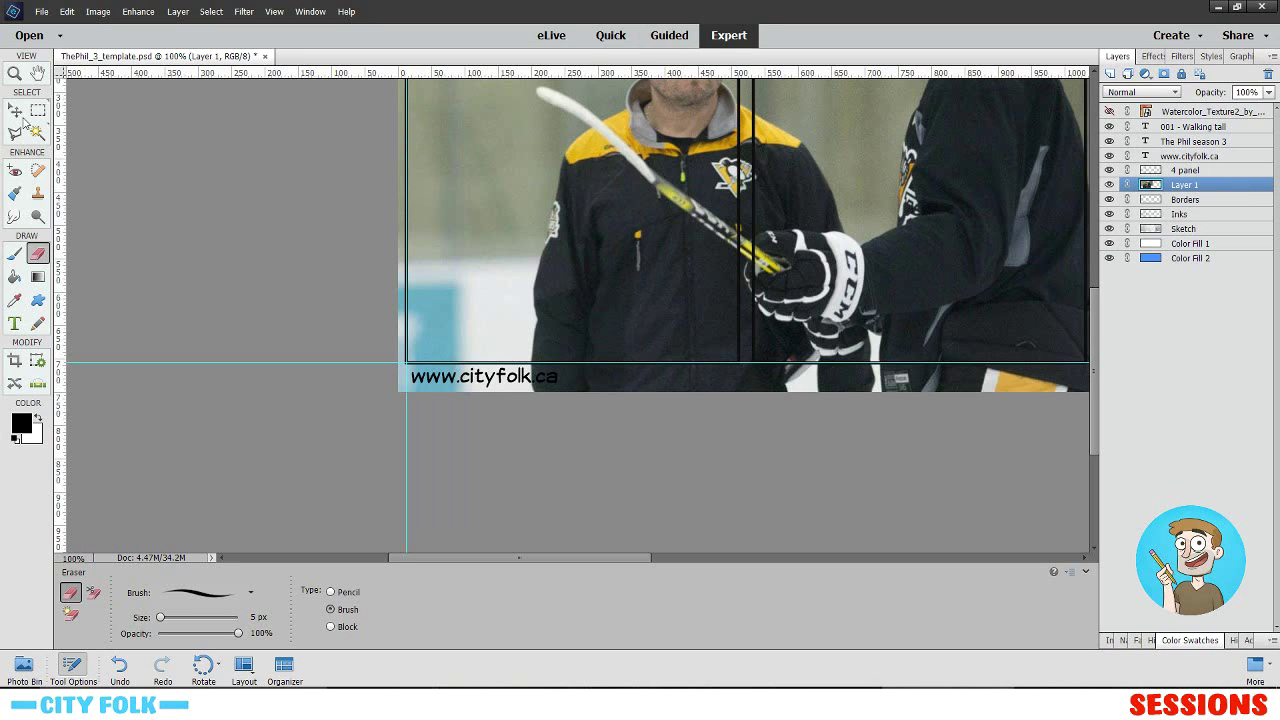
# - Scale the pasted photo proportionally to 64.74% and apply the transformation
pyautogui.click(16, 111)
pyautogui.hotkey('ctrl', '-')
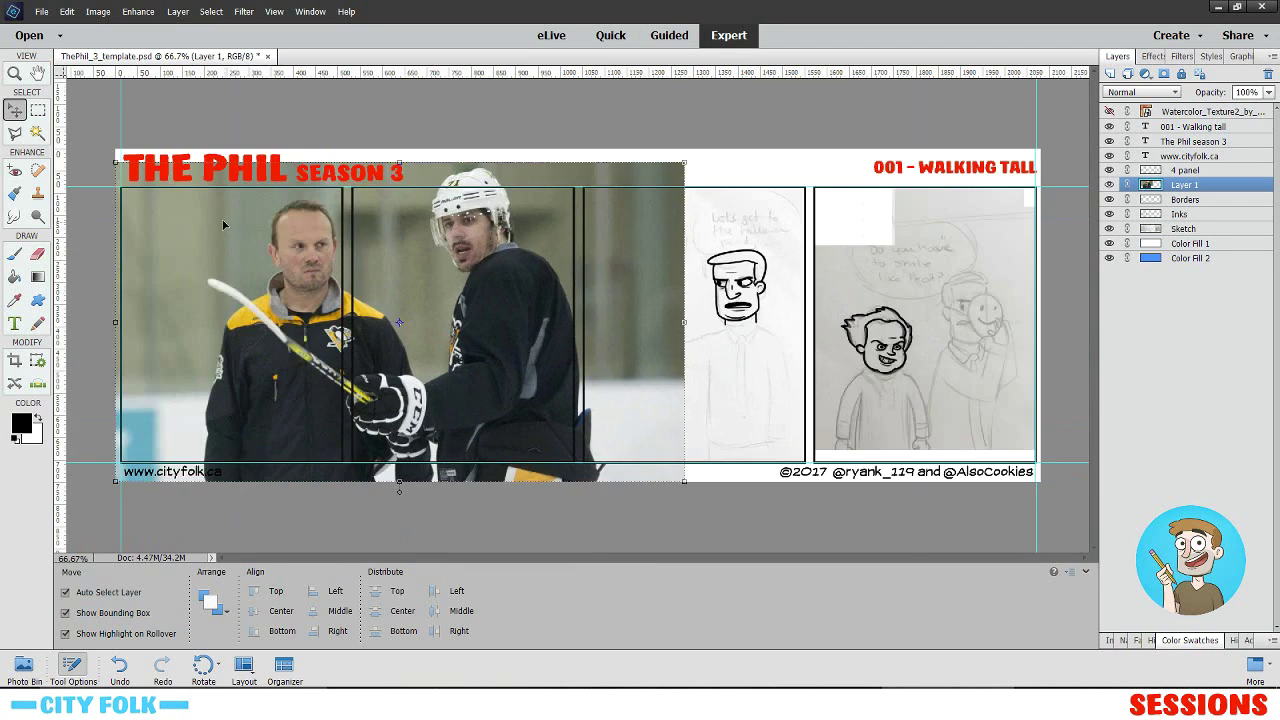
pyautogui.moveTo(115, 161); pyautogui.dragTo(316, 276)
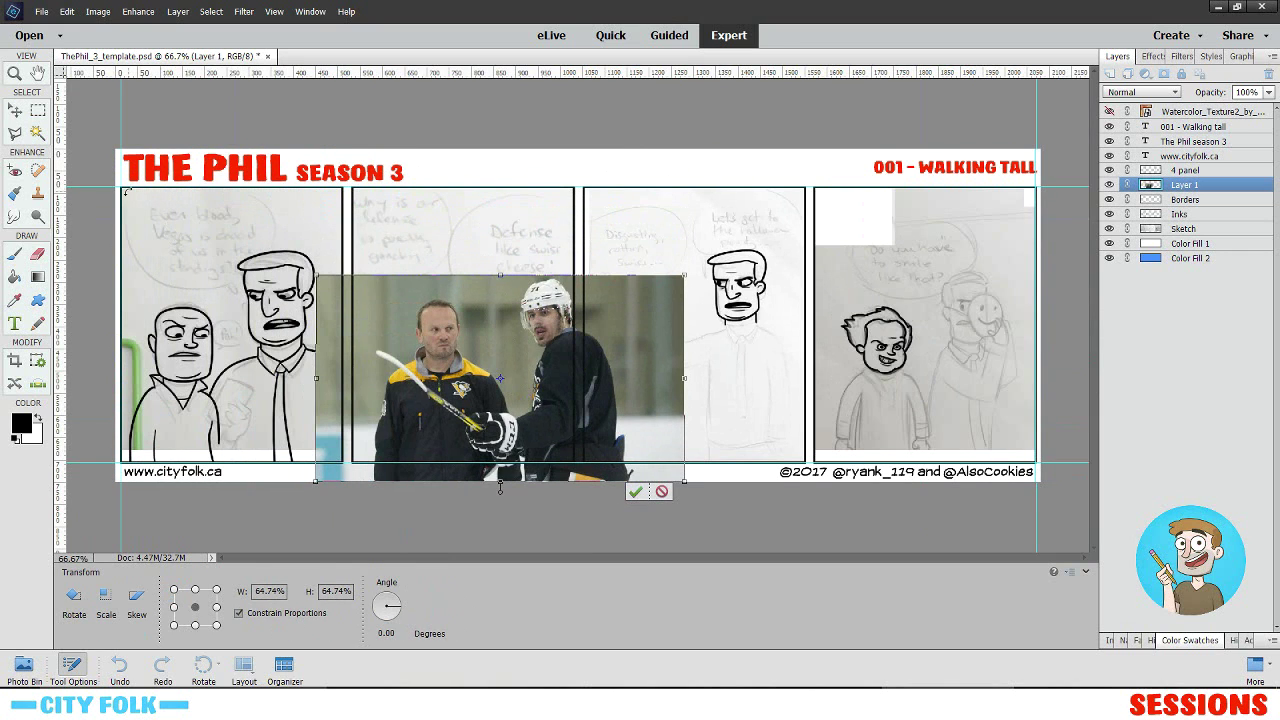
pyautogui.click(42, 113)
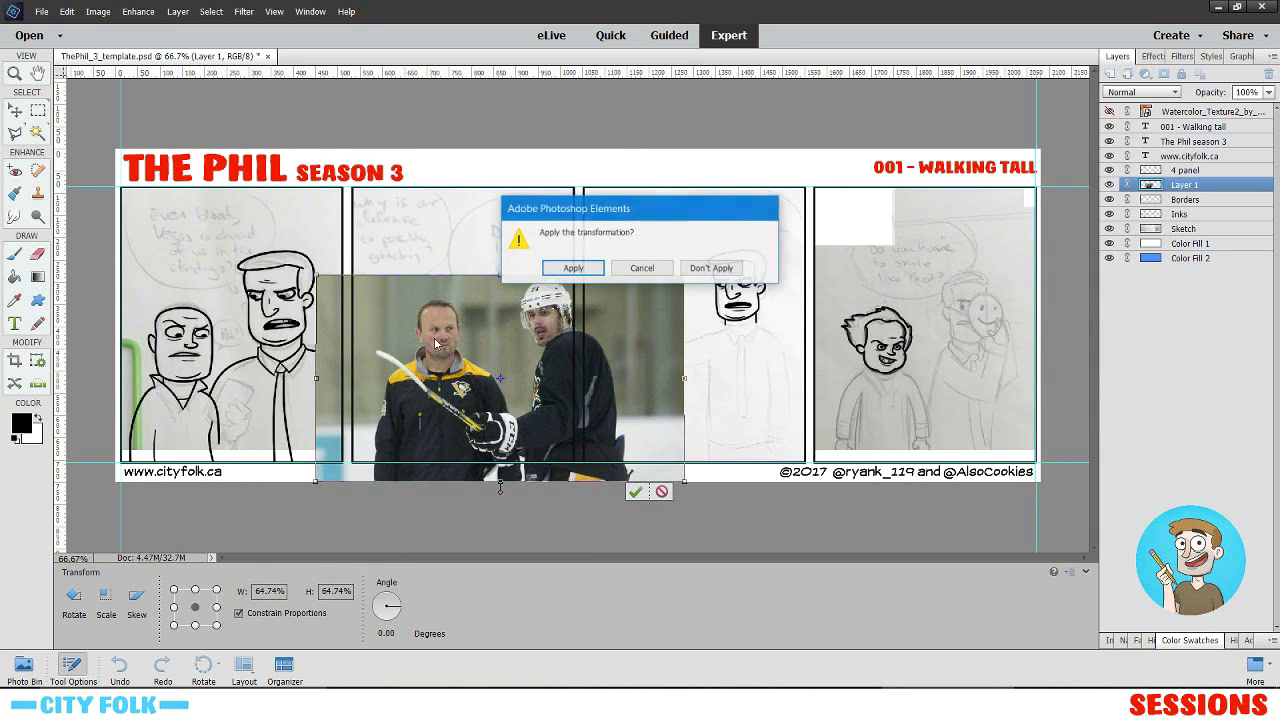
pyautogui.click(572, 268)
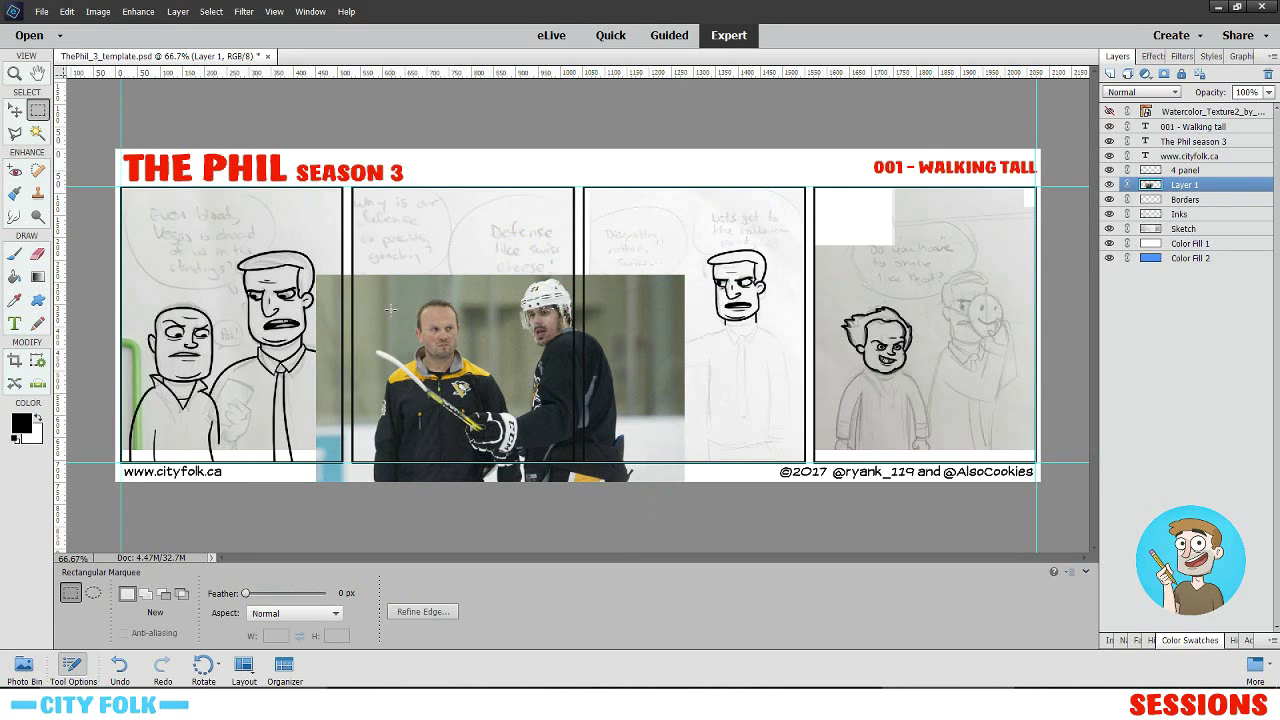
# - Crop the photo layer to the coach by deleting everything outside a rectangular selection around him, and clear the selection
pyautogui.moveTo(361, 294); pyautogui.dragTo(524, 482)
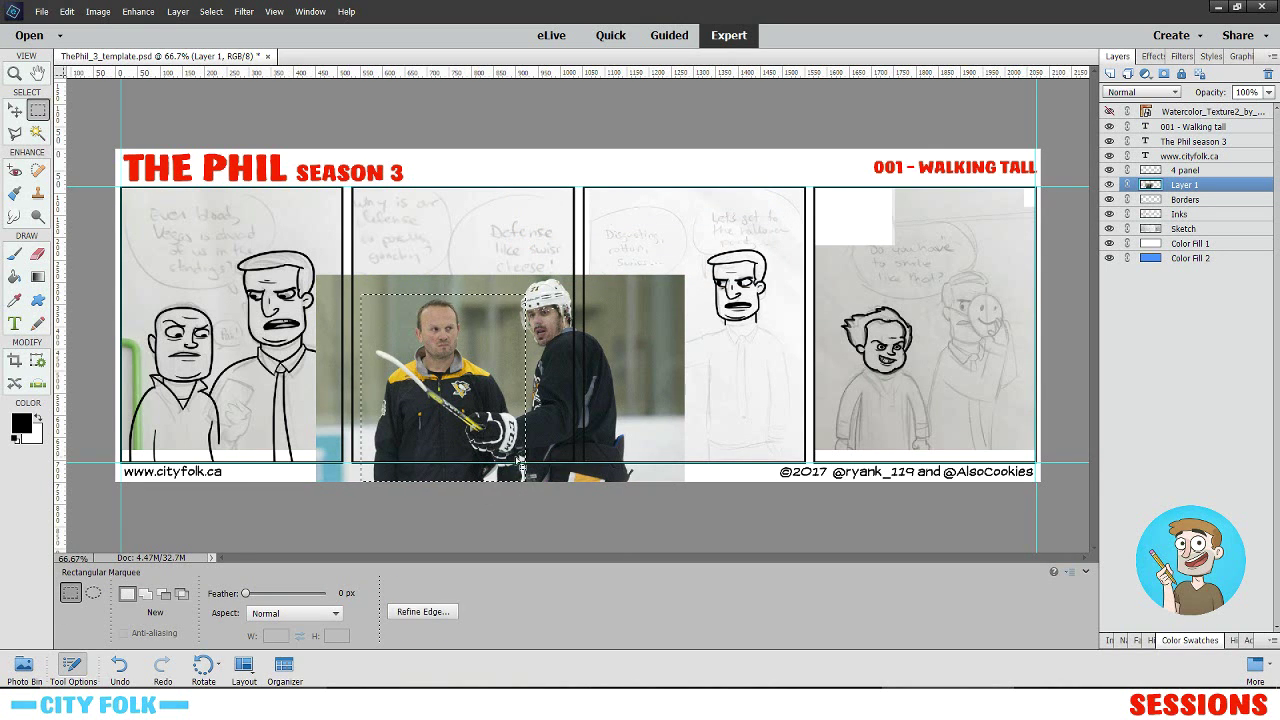
pyautogui.rightClick(441, 352)
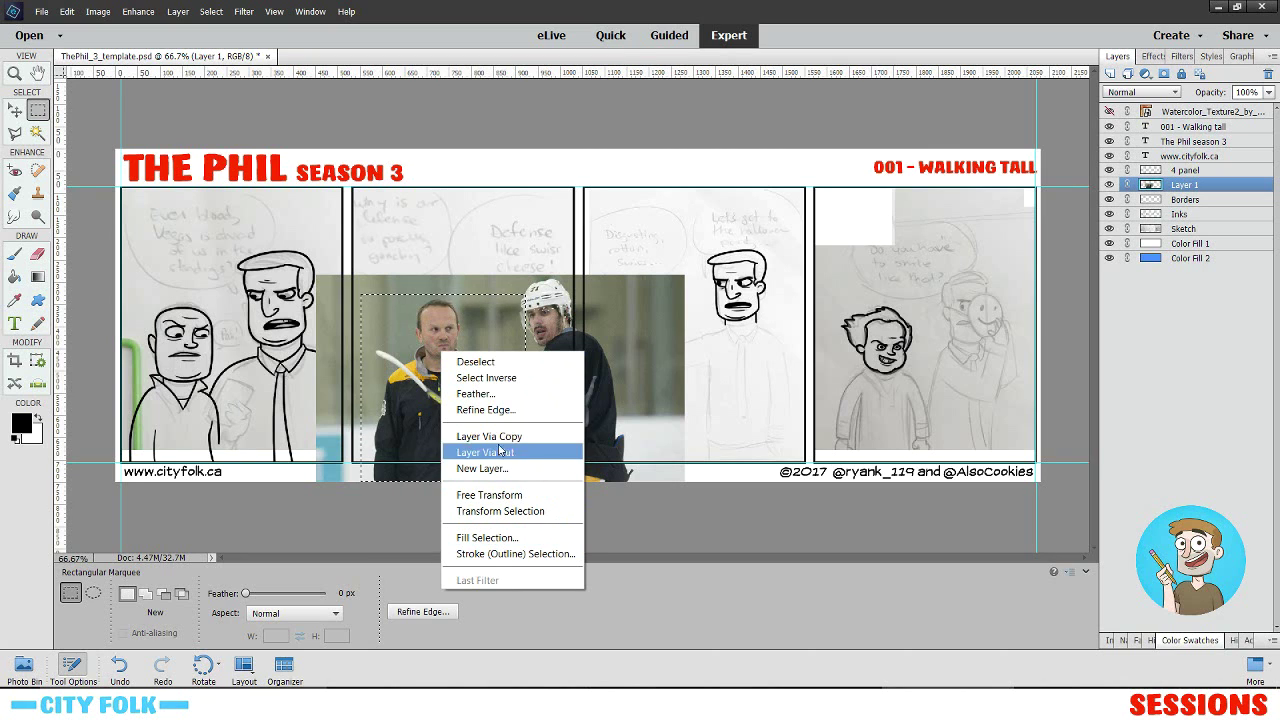
pyautogui.click(504, 379)
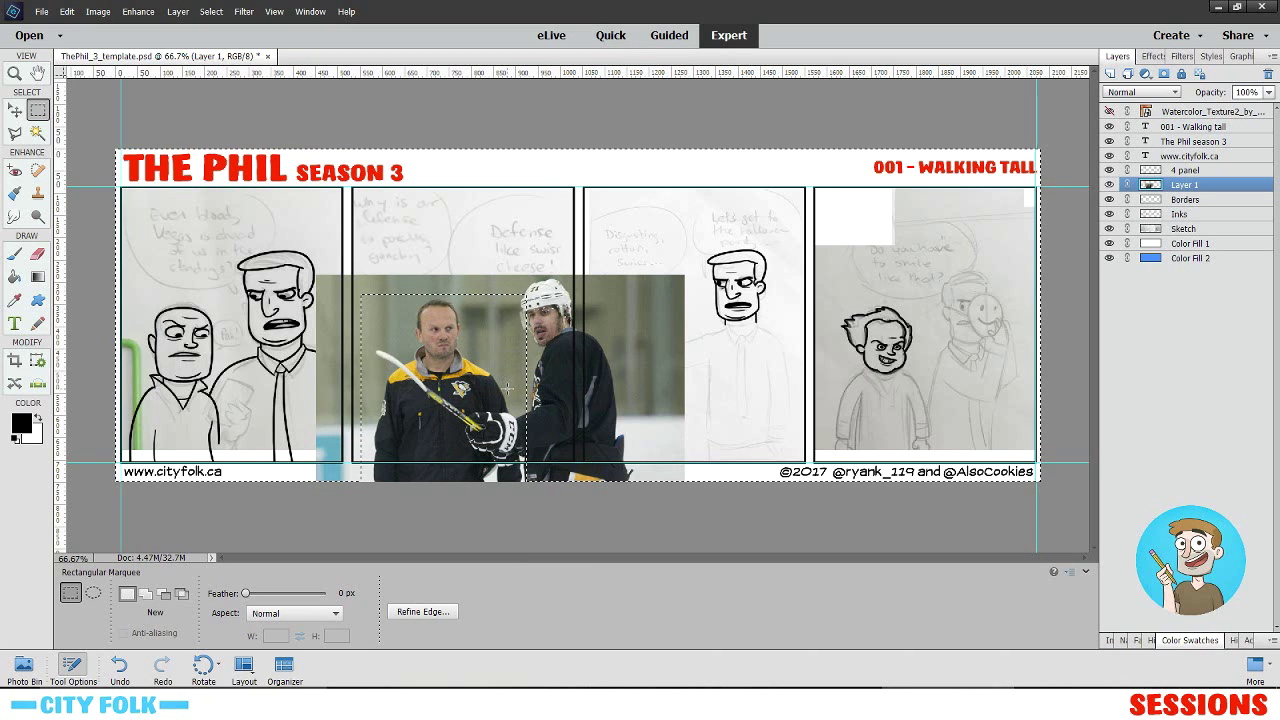
pyautogui.press('Delete')
pyautogui.click(145, 229)
# - Scale the coach photo to 61.81%, place it over the lower part of the taller man in the first panel, and apply the transformation
pyautogui.click(15, 110)
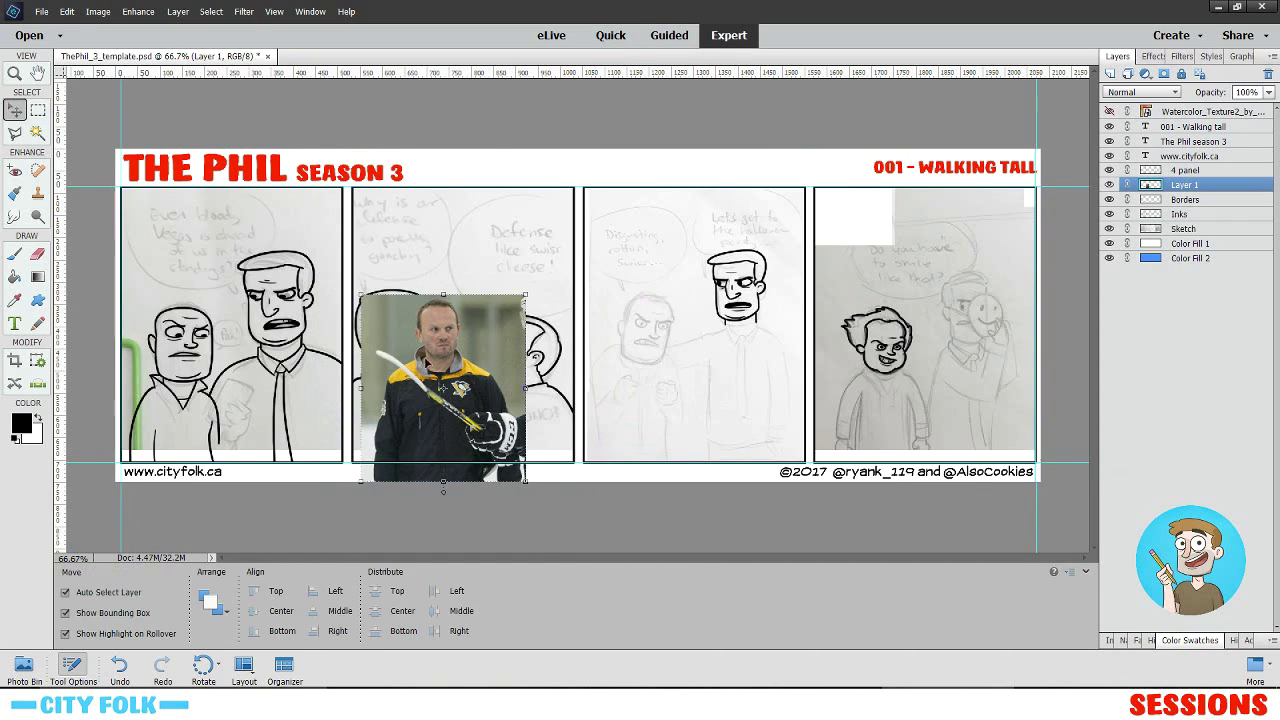
pyautogui.moveTo(485, 400); pyautogui.dragTo(390, 358)
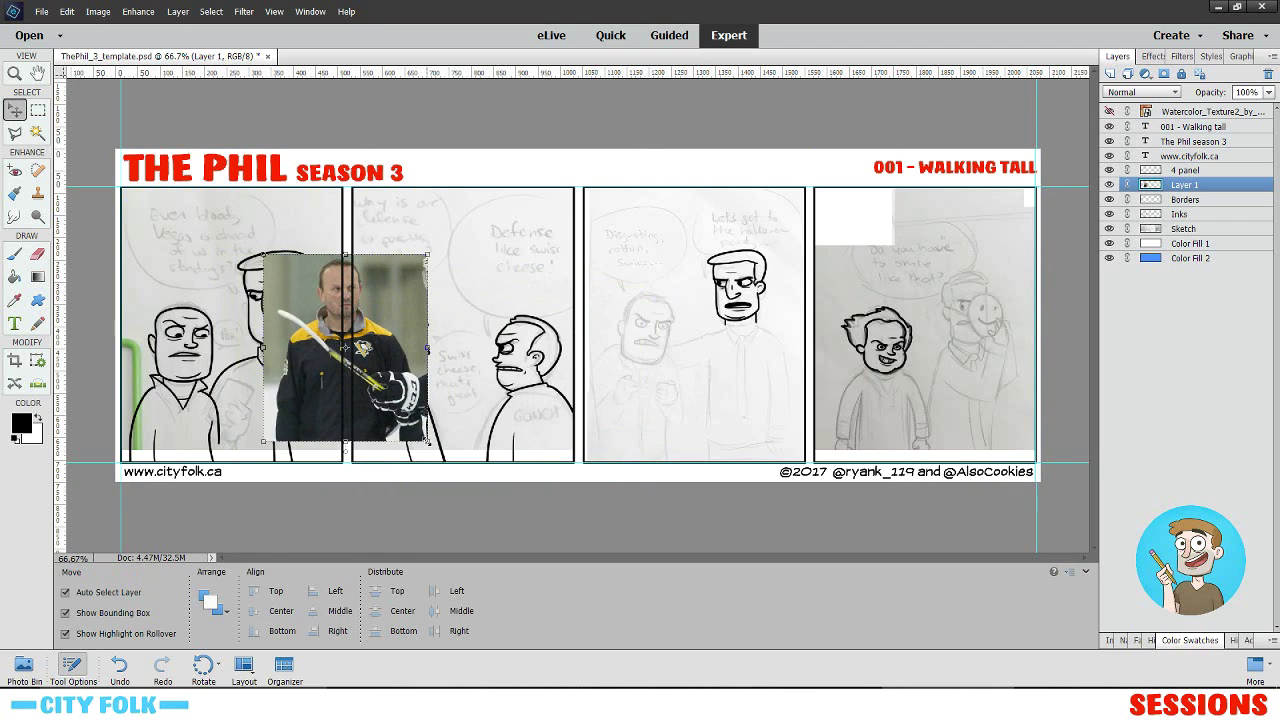
pyautogui.moveTo(428, 441); pyautogui.dragTo(365, 371)
pyautogui.moveTo(324, 323); pyautogui.dragTo(299, 386)
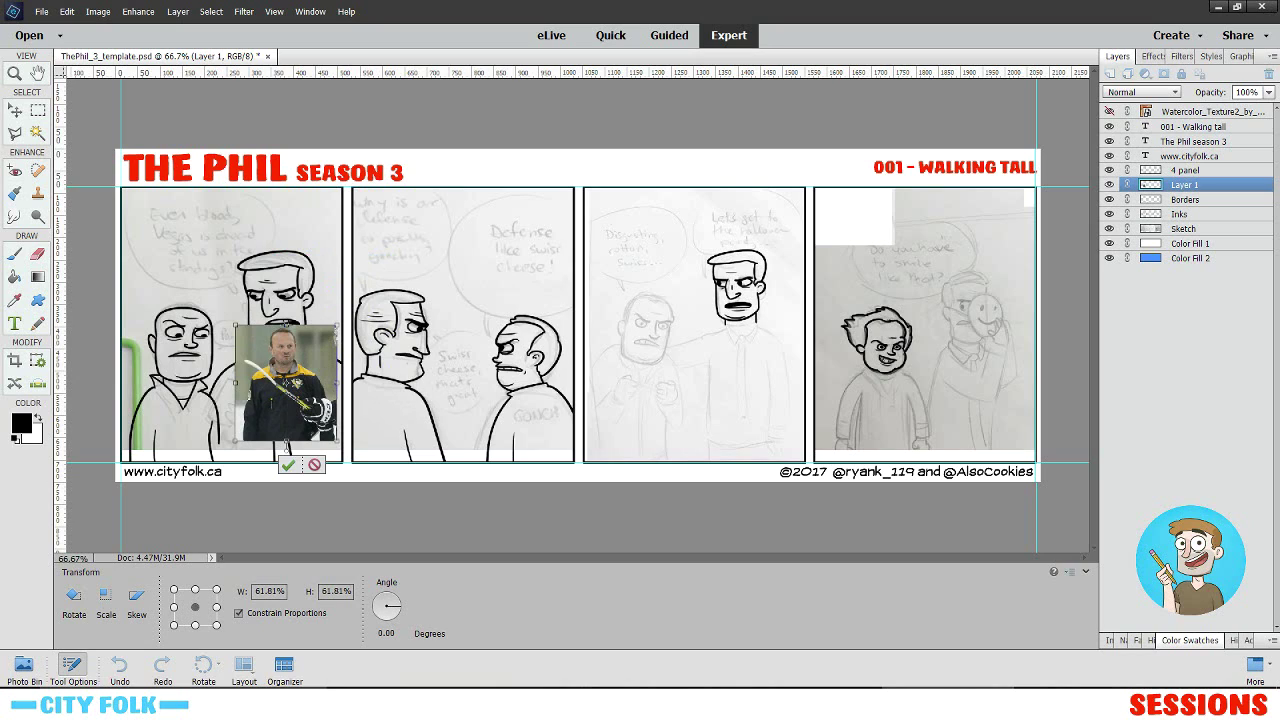
pyautogui.press('Return')
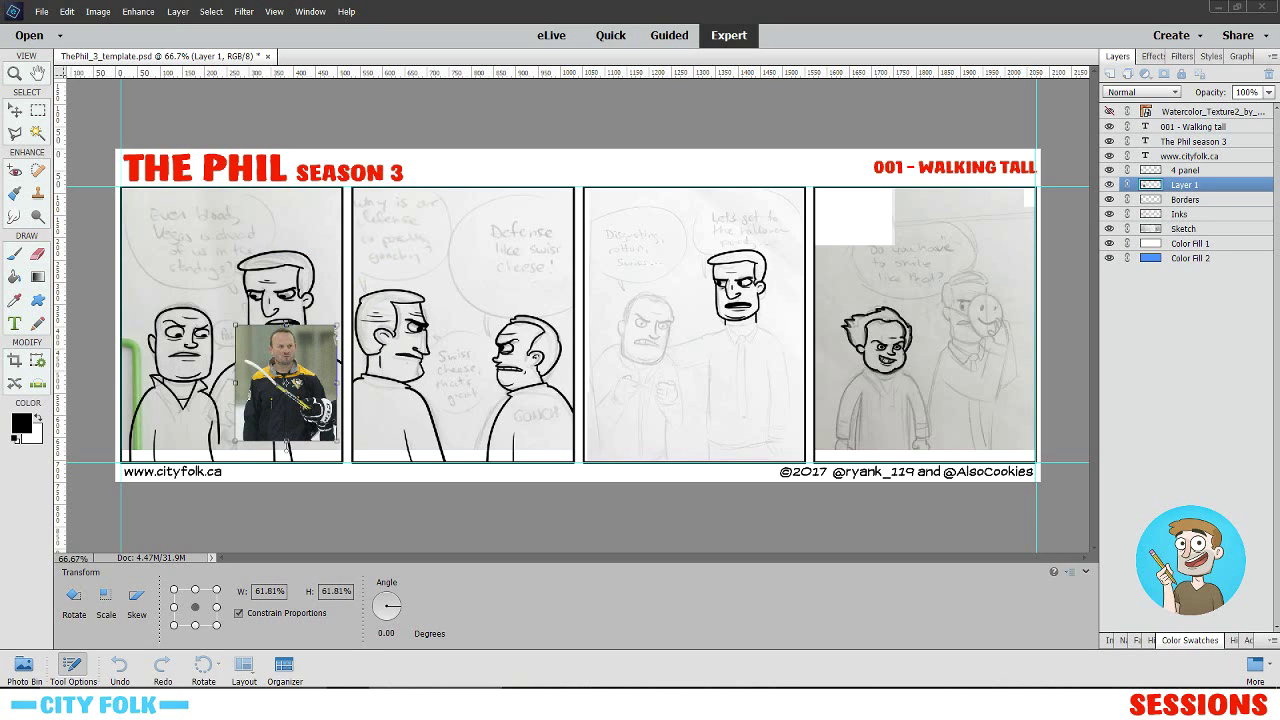
pyautogui.click(286, 444)
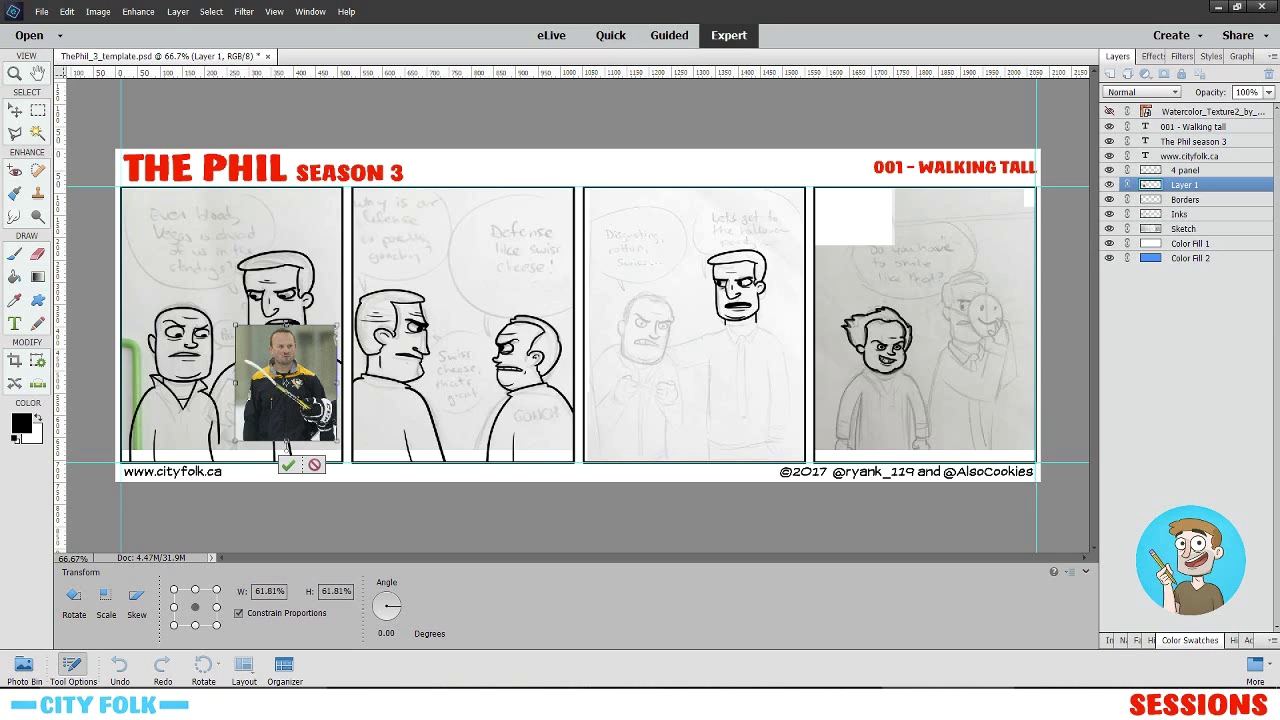
pyautogui.press('Return')
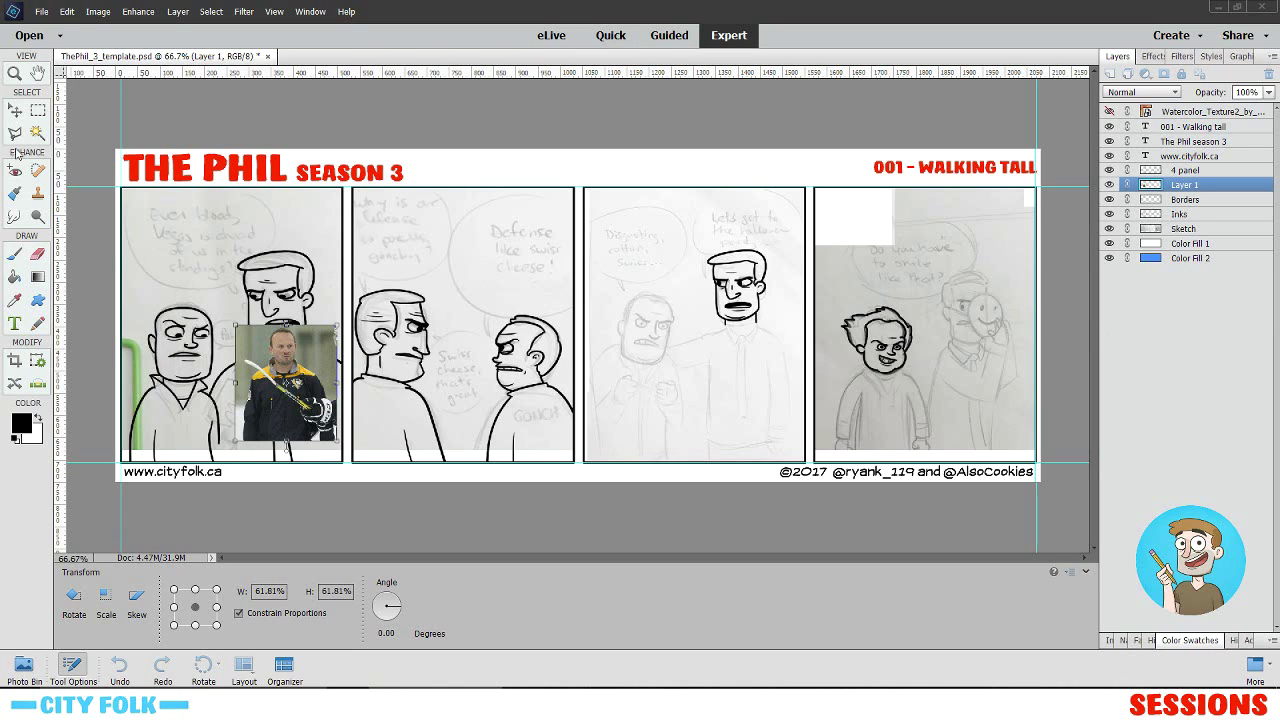
pyautogui.click(8, 262)
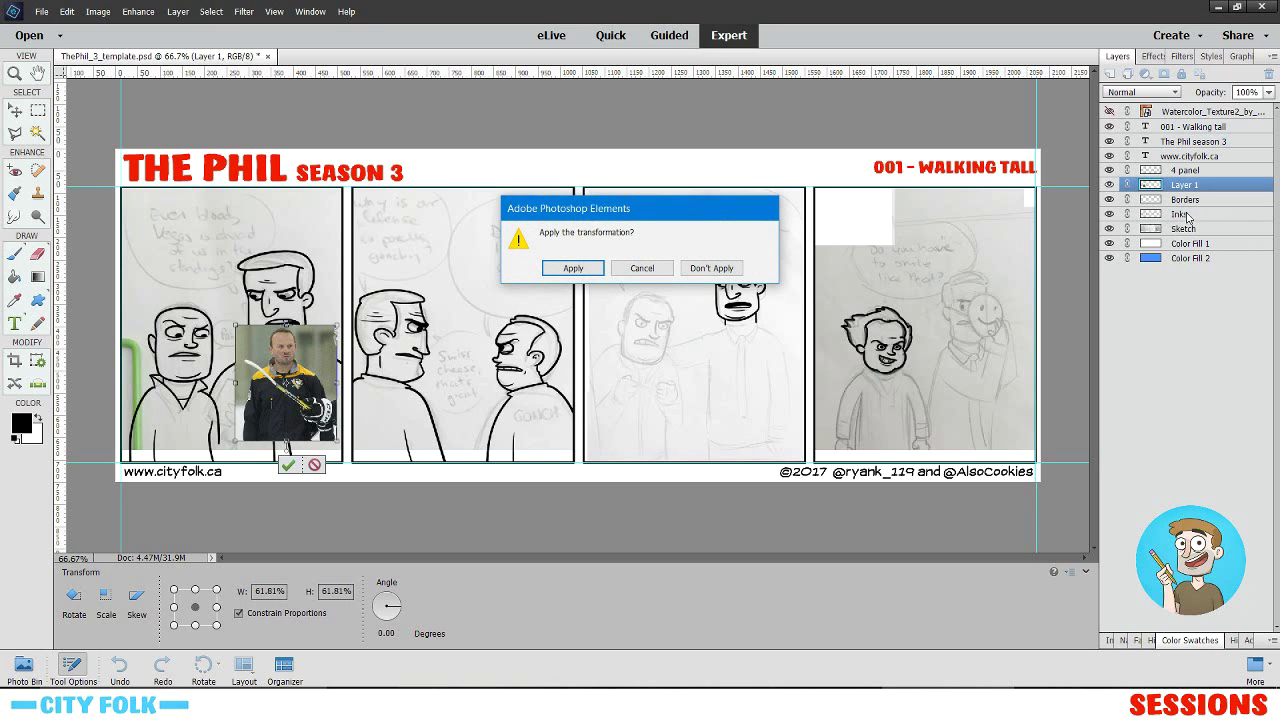
pyautogui.click(573, 268)
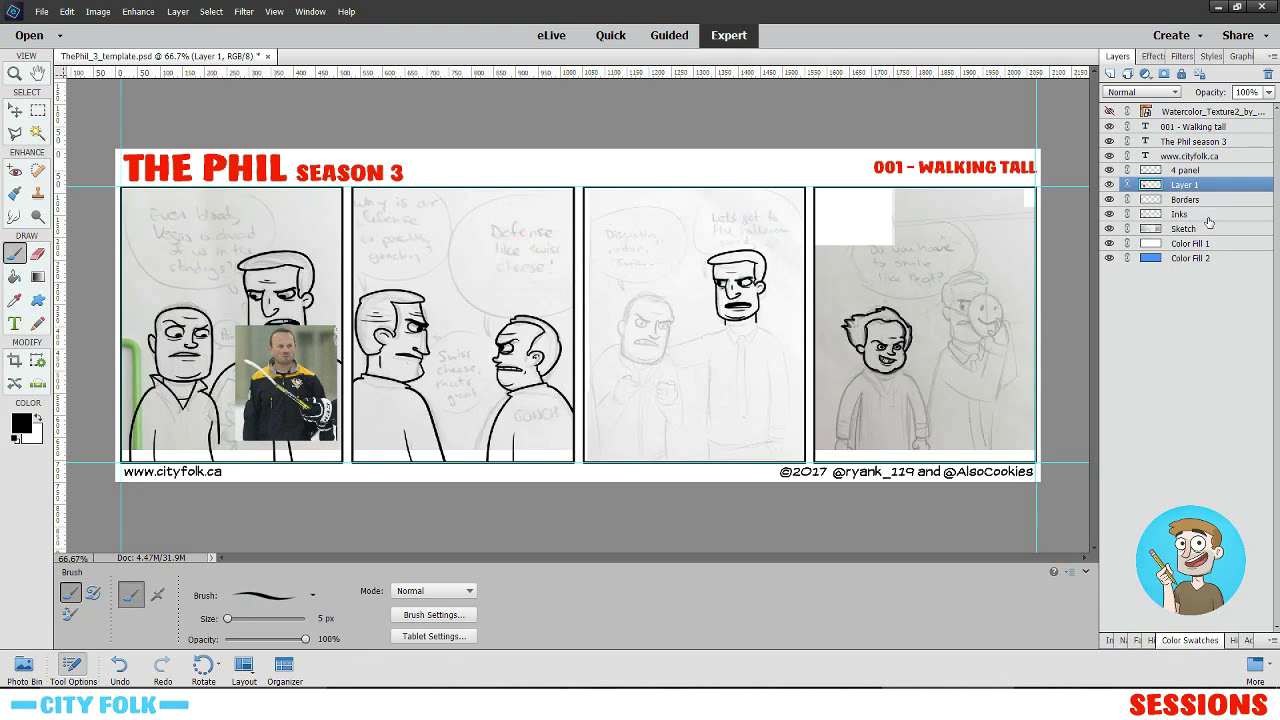
# - Make the Inks layer active and compare the coach's jacket collar with the inked collar of the bald man in the first panel
pyautogui.hotkey('alt', '[')
pyautogui.hotkey('alt', '[')
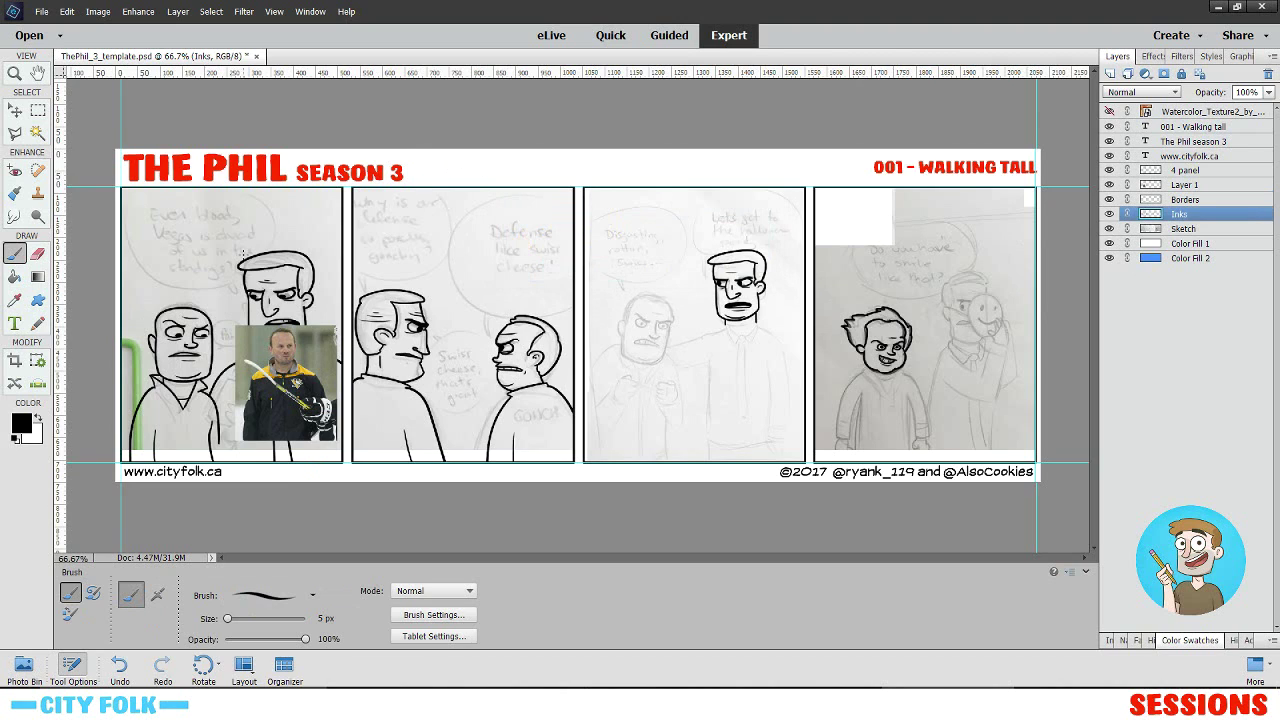
pyautogui.hotkey('ctrl', '+')
pyautogui.moveTo(346, 276); pyautogui.dragTo(794, 186)
pyautogui.hotkey('ctrl', '+')
pyautogui.hotkey('ctrl', '+')
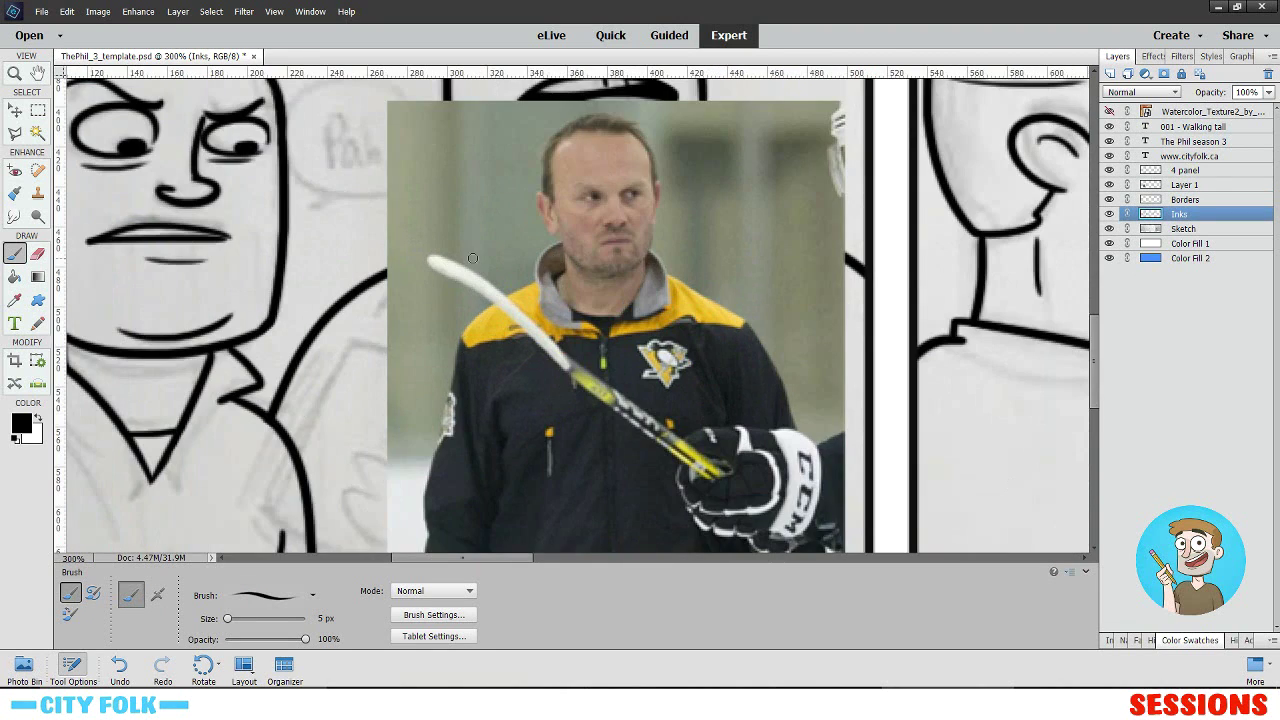
pyautogui.moveTo(258, 272); pyautogui.dragTo(567, 163)
pyautogui.moveTo(697, 216); pyautogui.dragTo(402, 256)
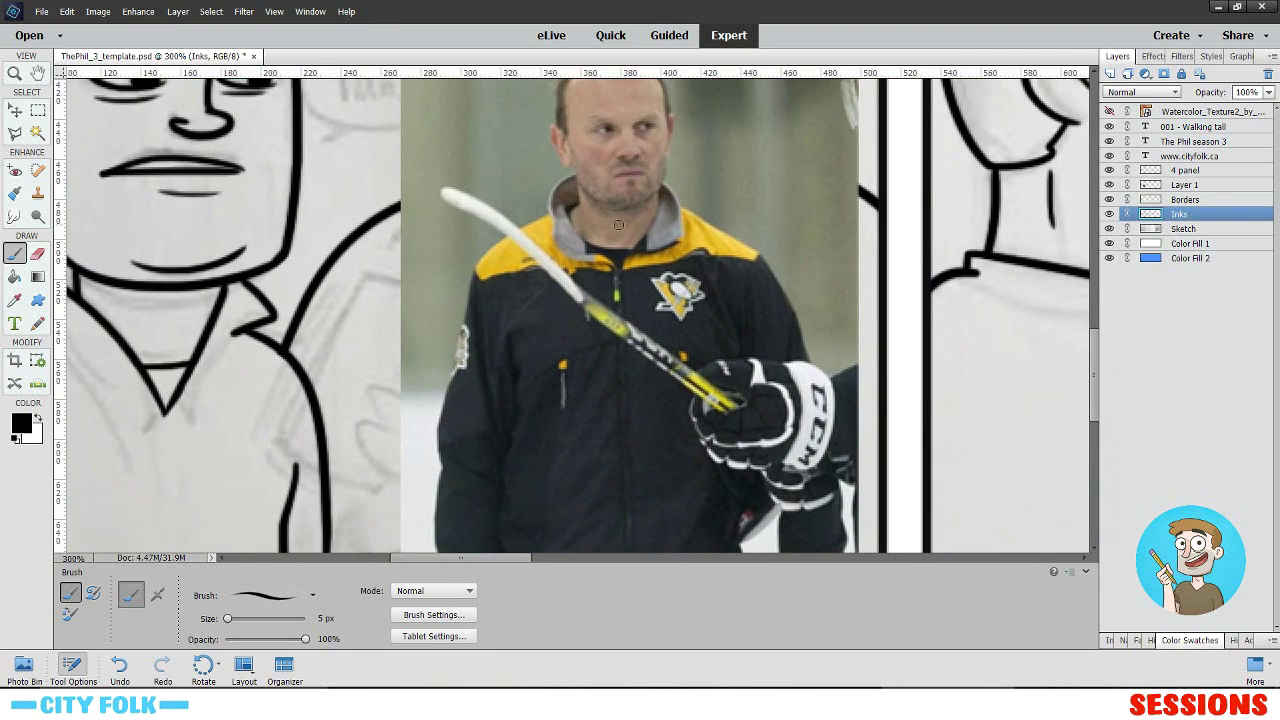
pyautogui.moveTo(108, 288); pyautogui.dragTo(365, 266)
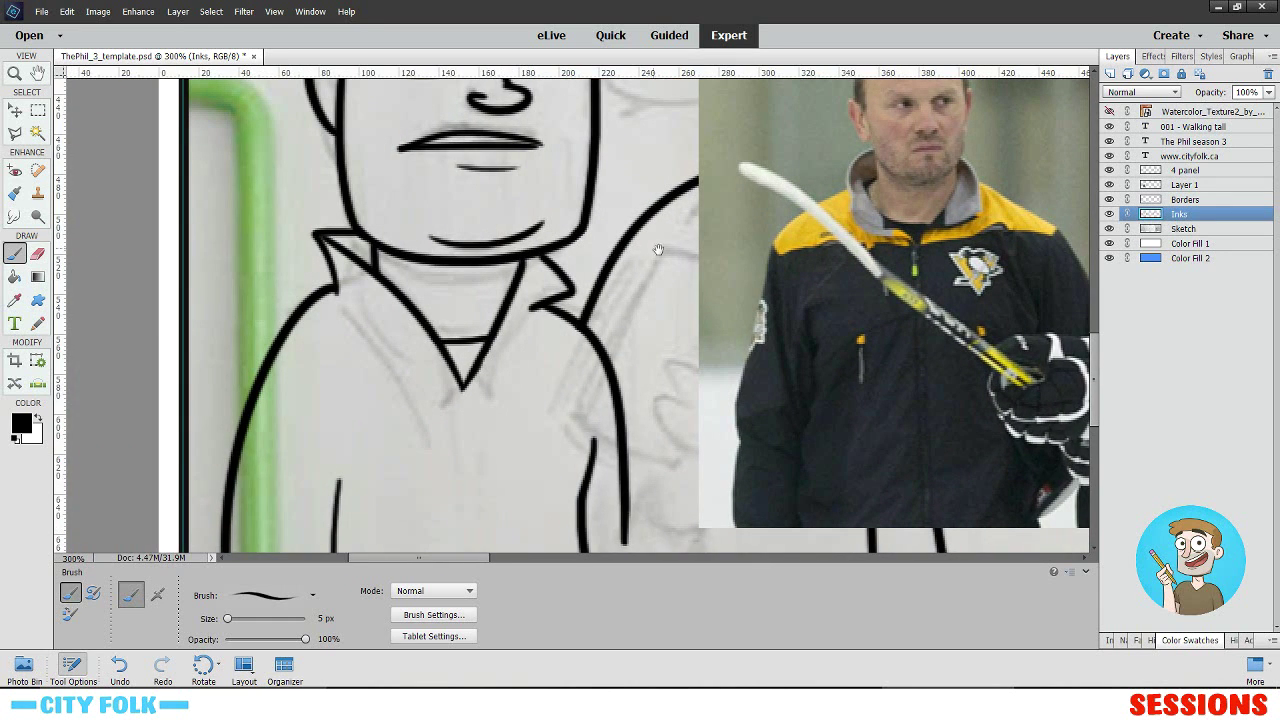
pyautogui.moveTo(658, 250); pyautogui.dragTo(552, 256)
pyautogui.moveTo(382, 248); pyautogui.dragTo(443, 199)
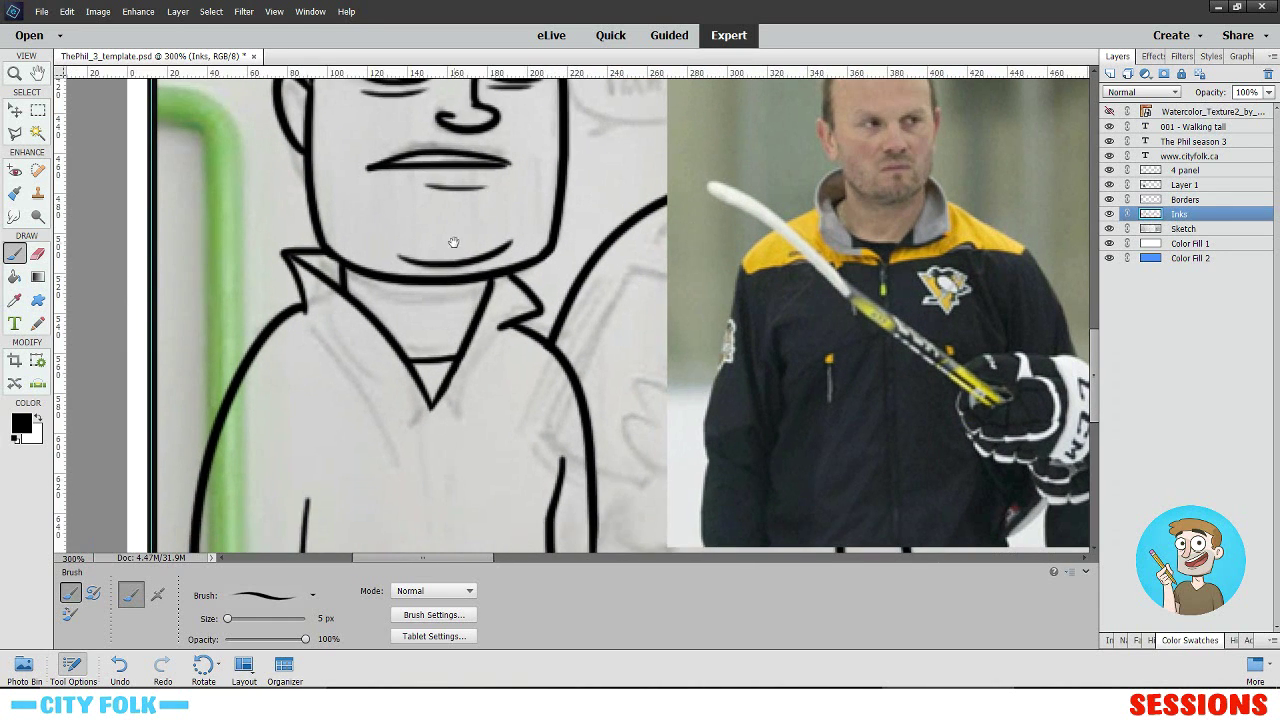
pyautogui.moveTo(389, 240); pyautogui.dragTo(376, 214)
pyautogui.moveTo(311, 247)
pyautogui.mouseDown()
pyautogui.moveTo(321, 194)
pyautogui.moveTo(316, 240)
pyautogui.mouseUp()
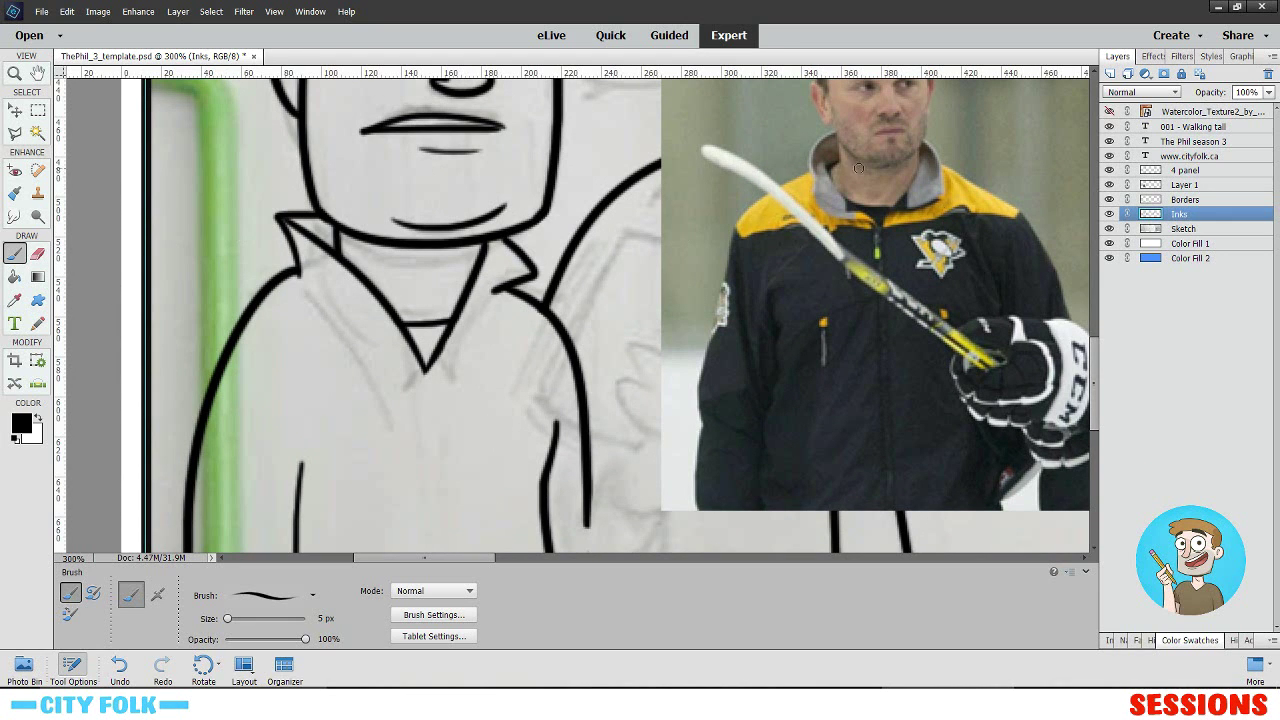
pyautogui.moveTo(350, 298); pyautogui.dragTo(355, 330)
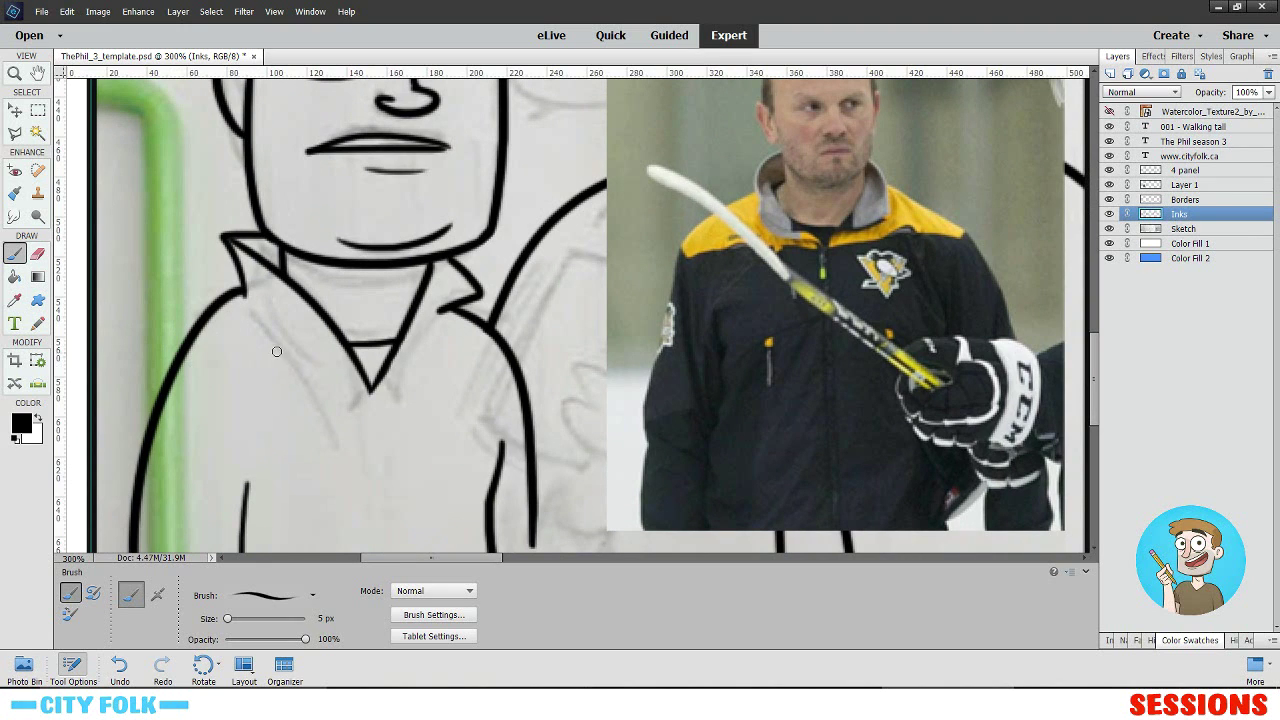
pyautogui.moveTo(282, 272); pyautogui.dragTo(334, 313)
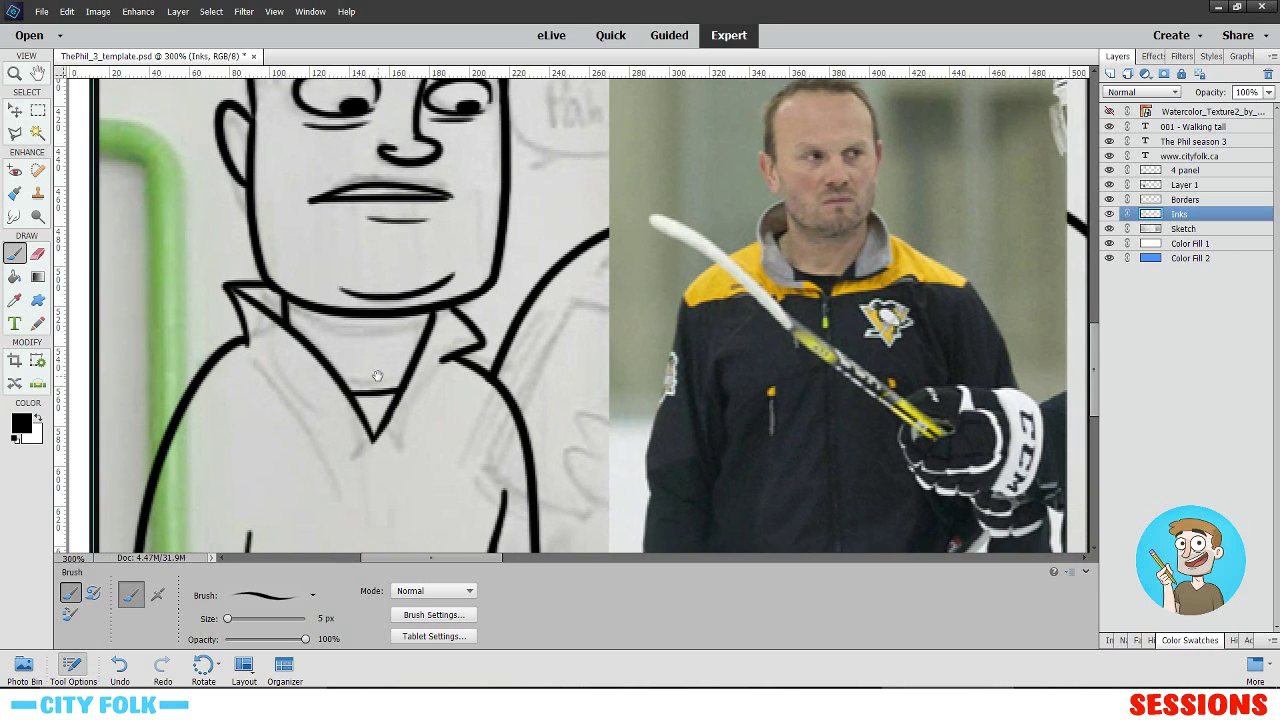
pyautogui.moveTo(378, 376); pyautogui.dragTo(368, 330)
# - Undo the trial brush stroke and erase the bald man's inked collar and V-shaped neckline on the Inks layer
pyautogui.moveTo(242, 270); pyautogui.dragTo(350, 412)
pyautogui.hotkey('ctrl', 'z')
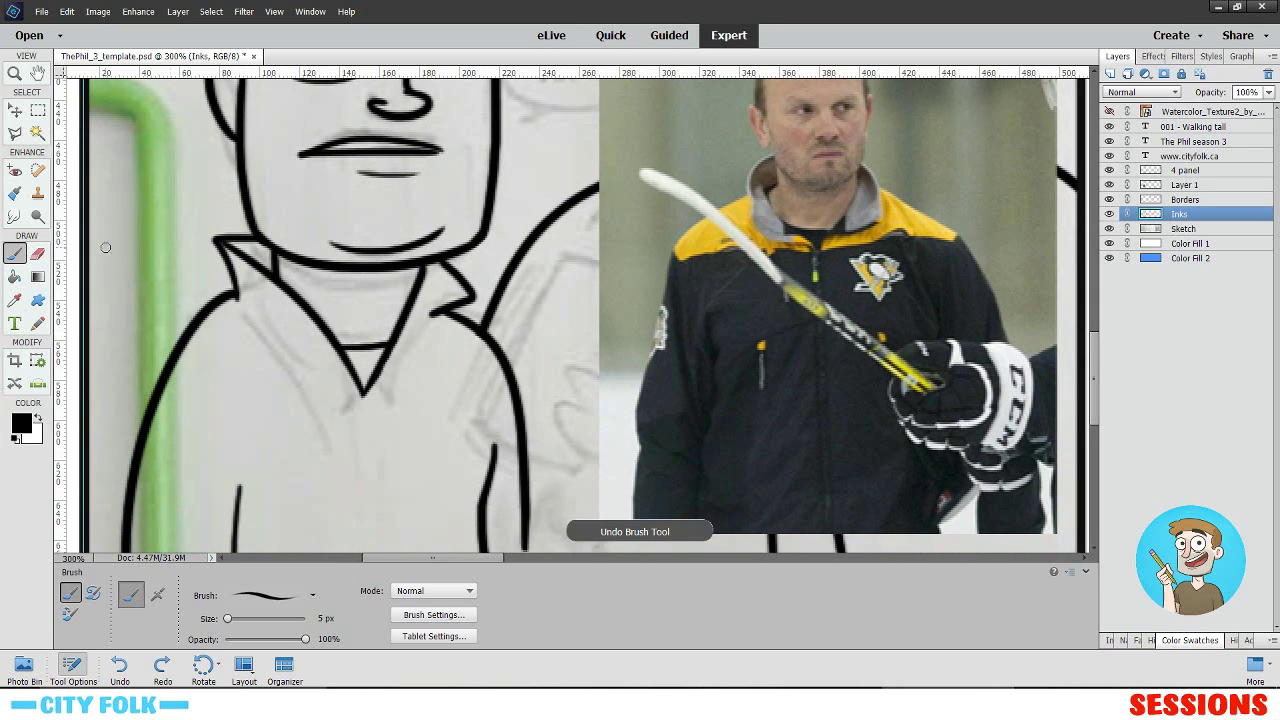
pyautogui.click(37, 253)
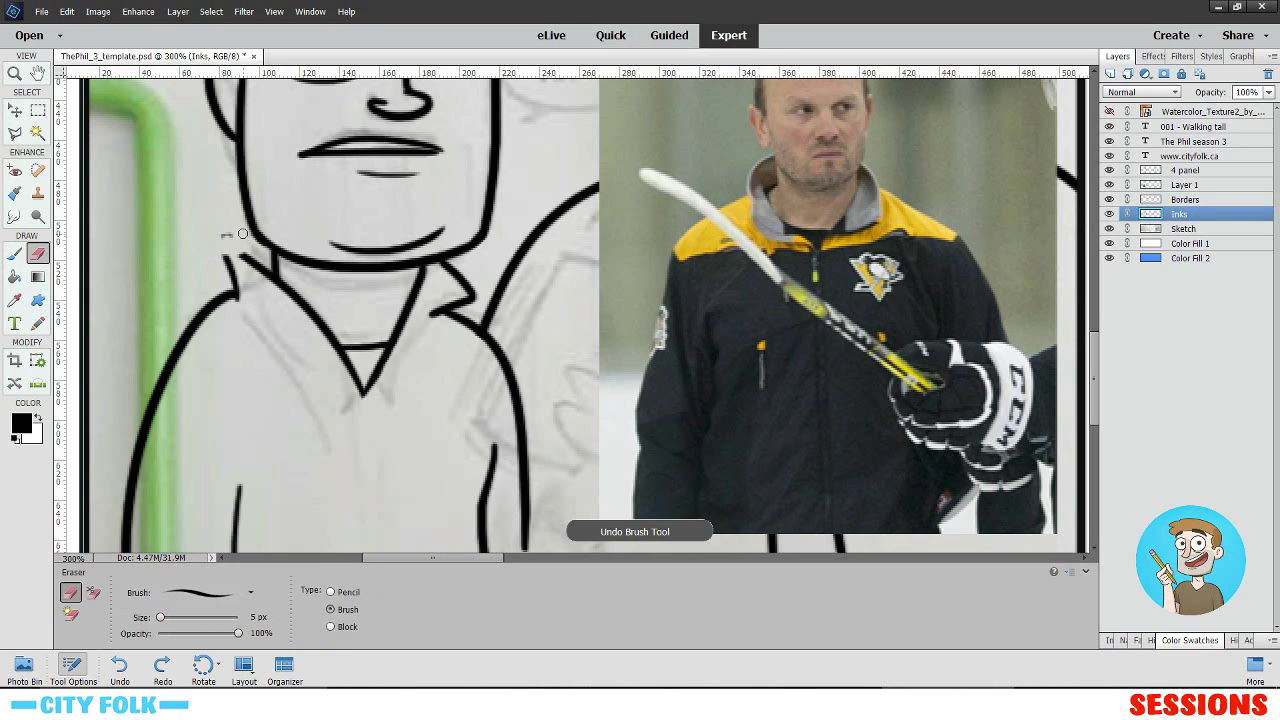
pyautogui.moveTo(228, 255)
pyautogui.mouseDown()
pyautogui.moveTo(240, 309)
pyautogui.moveTo(232, 229)
pyautogui.moveTo(248, 293)
pyautogui.moveTo(248, 255)
pyautogui.moveTo(280, 291)
pyautogui.moveTo(292, 285)
pyautogui.moveTo(279, 278)
pyautogui.moveTo(299, 291)
pyautogui.moveTo(366, 383)
pyautogui.moveTo(359, 402)
pyautogui.moveTo(326, 330)
pyautogui.moveTo(385, 393)
pyautogui.mouseUp()
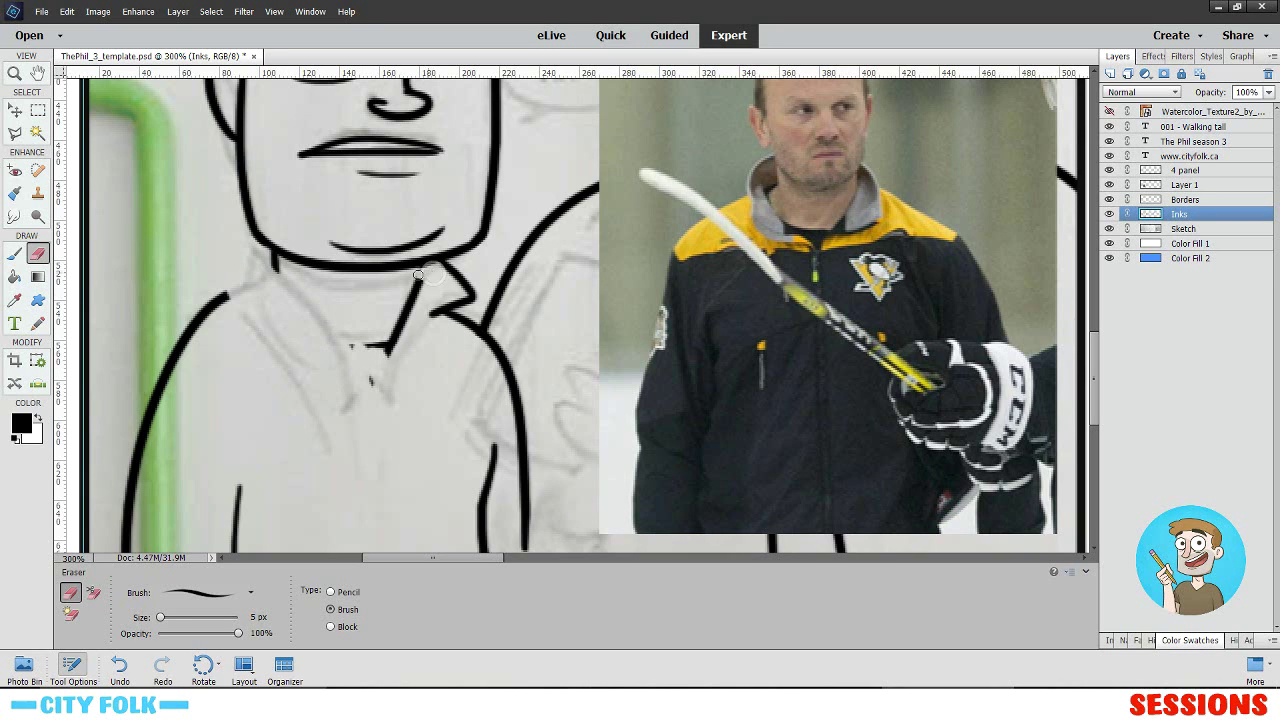
pyautogui.moveTo(418, 274)
pyautogui.mouseDown()
pyautogui.moveTo(469, 283)
pyautogui.moveTo(469, 301)
pyautogui.moveTo(455, 303)
pyautogui.moveTo(475, 293)
pyautogui.moveTo(413, 320)
pyautogui.moveTo(464, 297)
pyautogui.mouseUp()
pyautogui.moveTo(424, 282)
pyautogui.mouseDown()
pyautogui.moveTo(390, 362)
pyautogui.moveTo(382, 347)
pyautogui.moveTo(362, 386)
pyautogui.moveTo(368, 346)
pyautogui.mouseUp()
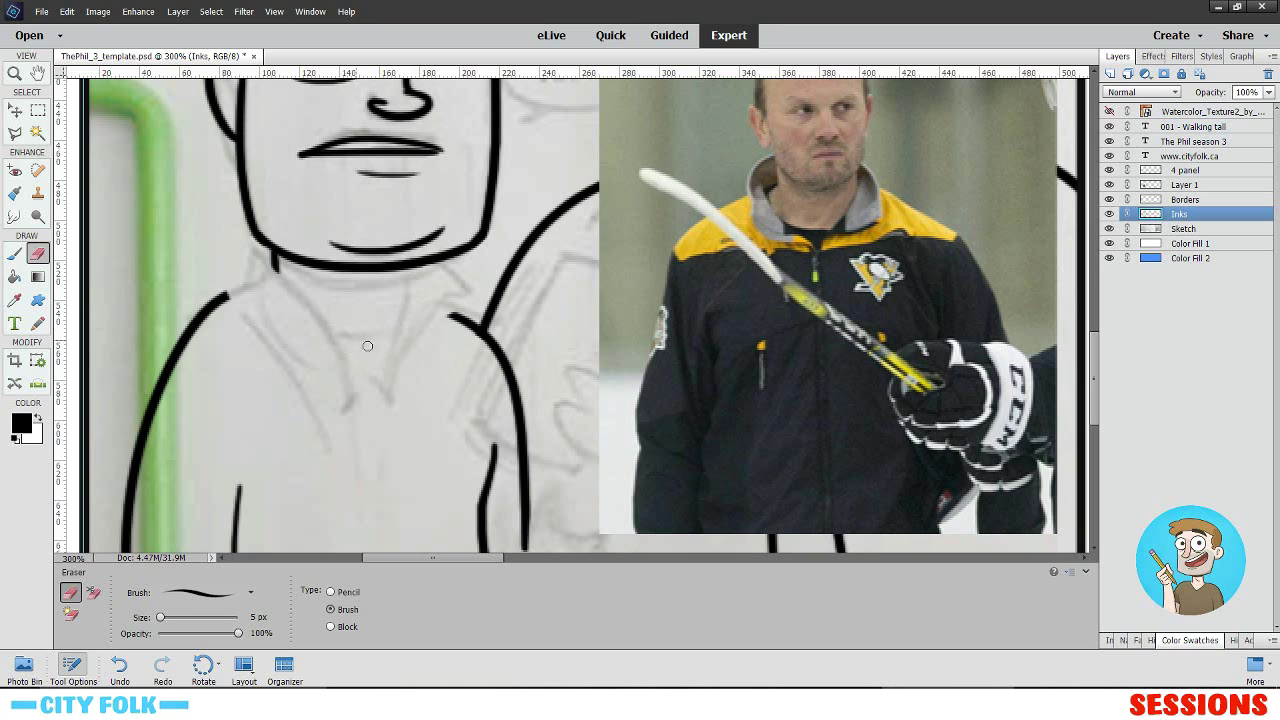
# - Ink the inner left edge of the bald man's collar from his neck down toward the chest with the Brush
pyautogui.click(16, 255)
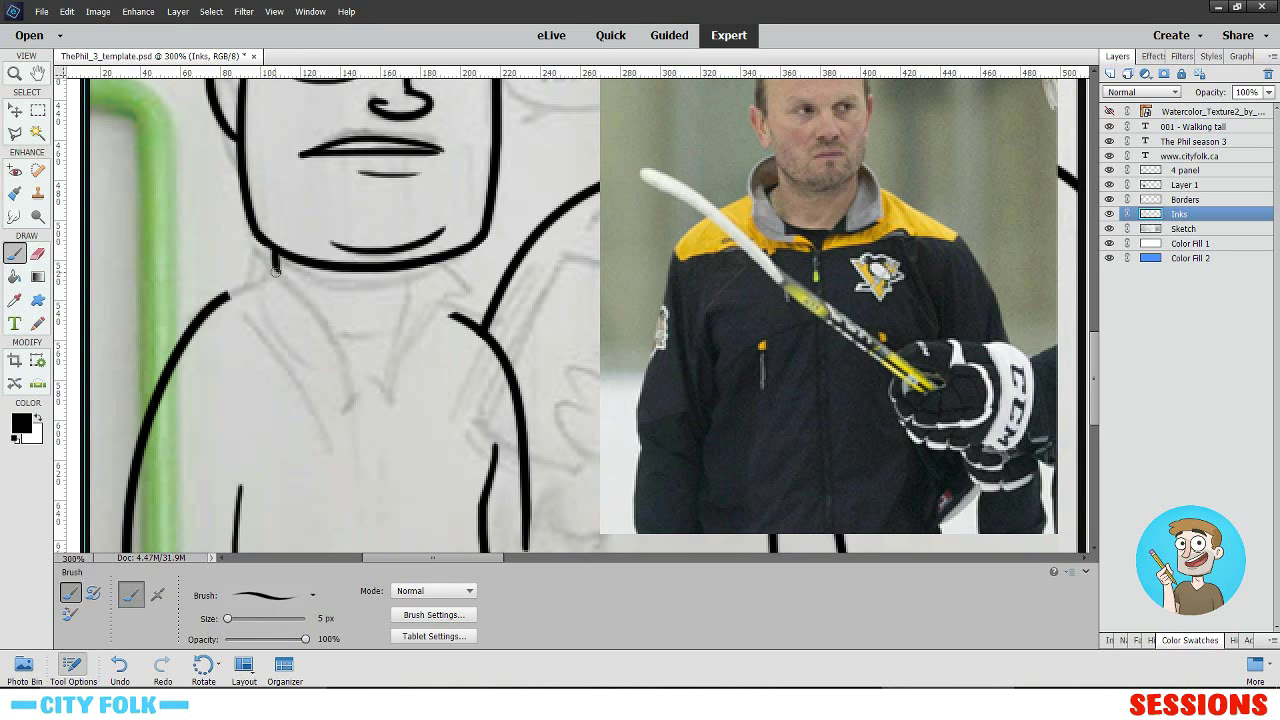
pyautogui.moveTo(279, 271); pyautogui.dragTo(353, 336)
pyautogui.hotkey('ctrl', 'z')
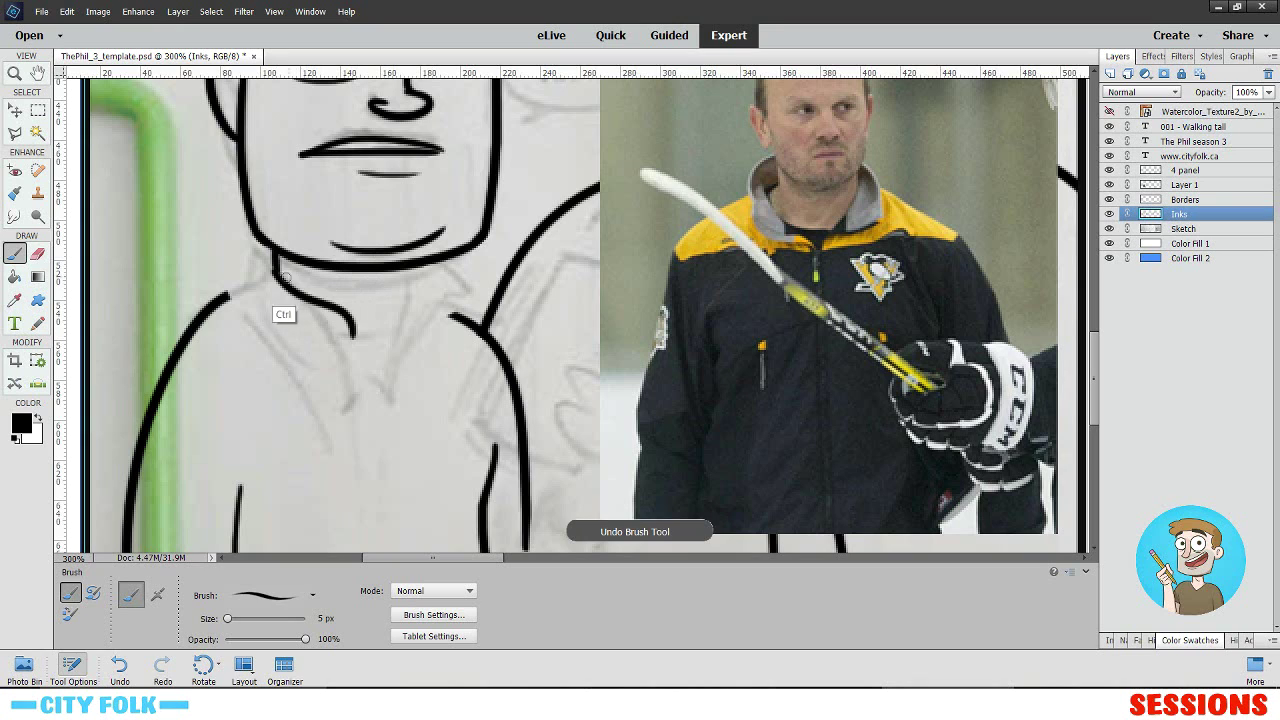
pyautogui.moveTo(272, 268); pyautogui.dragTo(360, 332)
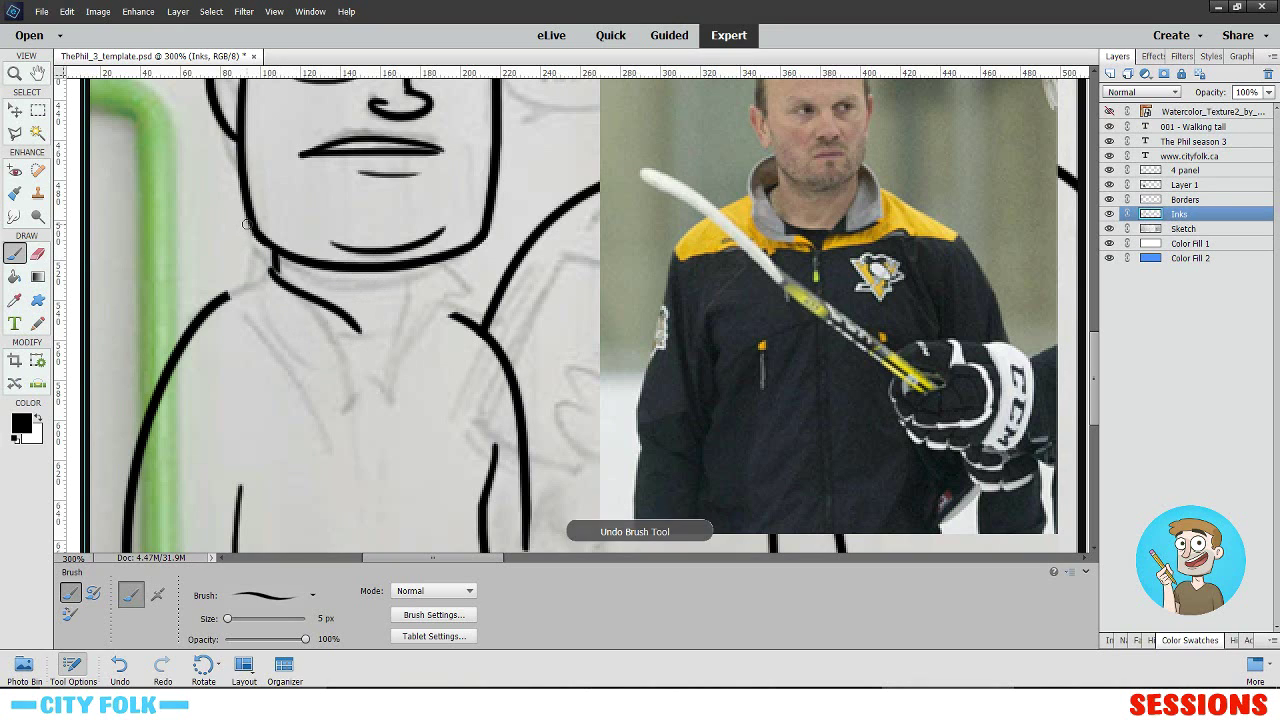
# - Ink the outer left flap of the bald man's collar, curving from the jaw over the shoulder to a pointed tip
pyautogui.moveTo(246, 224)
pyautogui.mouseDown()
pyautogui.moveTo(224, 301)
pyautogui.moveTo(294, 366)
pyautogui.mouseUp()
pyautogui.moveTo(296, 380); pyautogui.dragTo(248, 230)
pyautogui.hotkey('ctrl', 'z')
pyautogui.hotkey('ctrl', 'z')
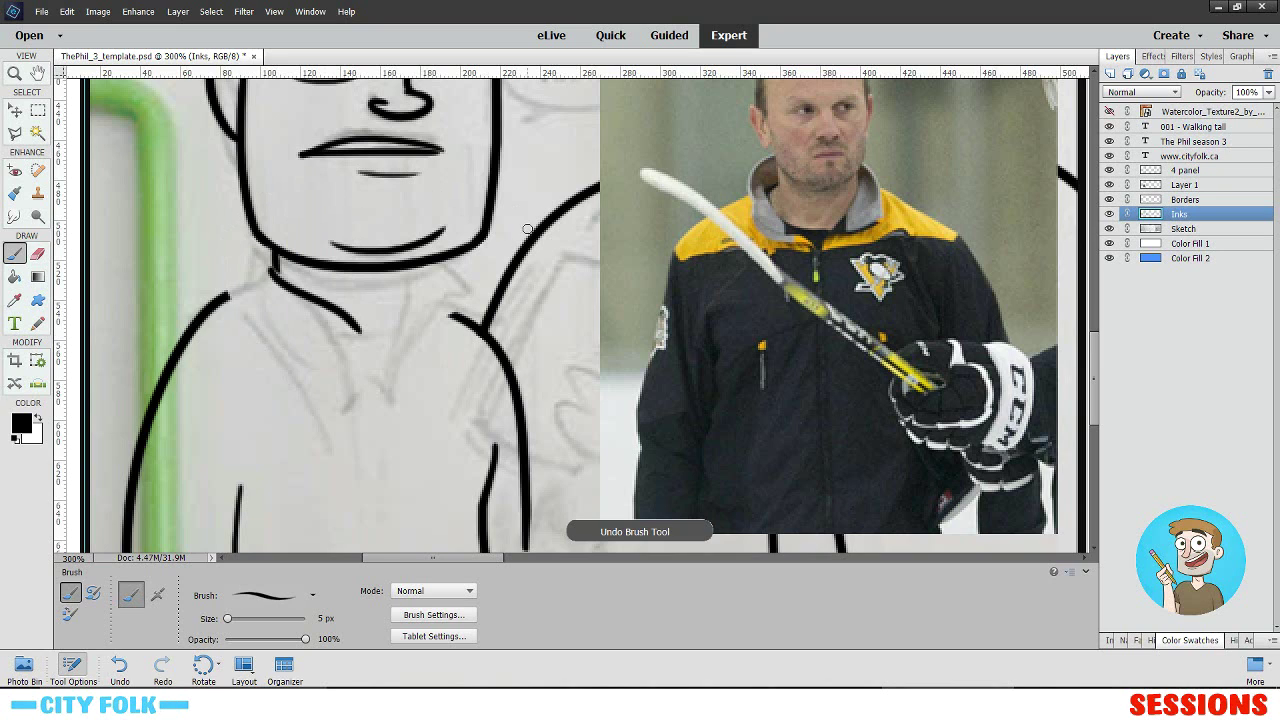
pyautogui.moveTo(249, 229); pyautogui.dragTo(291, 348)
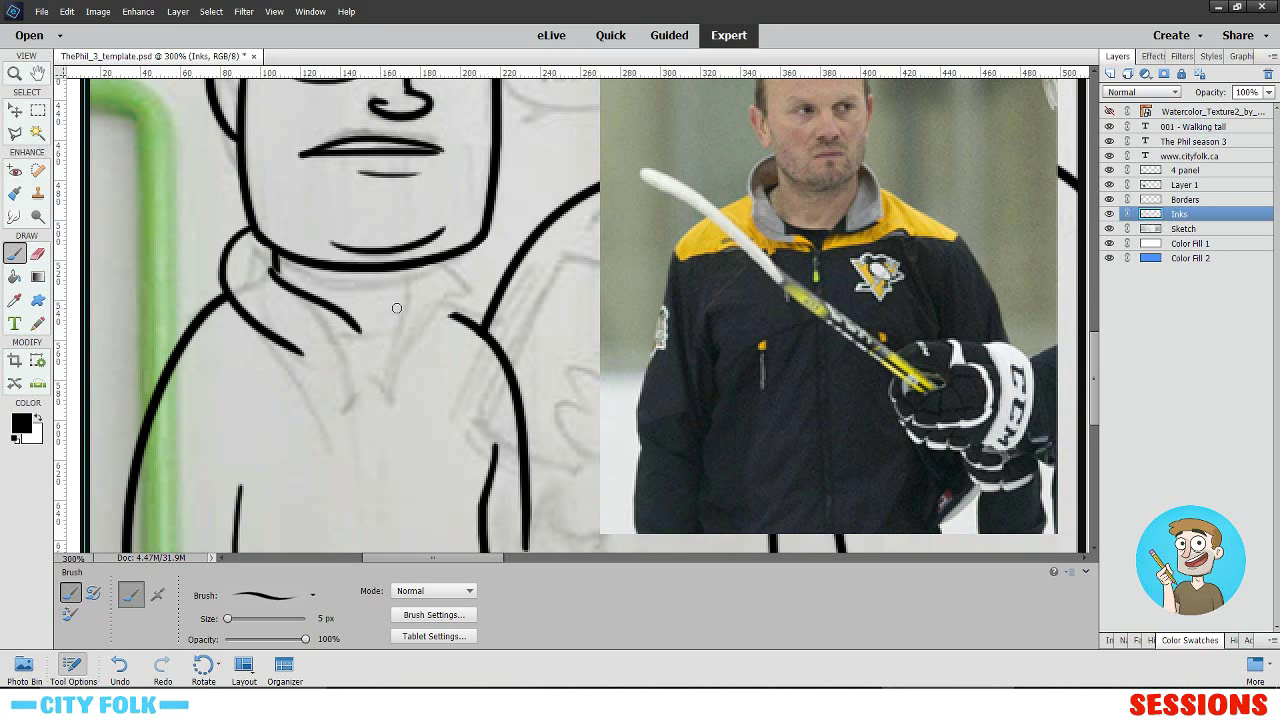
pyautogui.hotkey('ctrl', 'z')
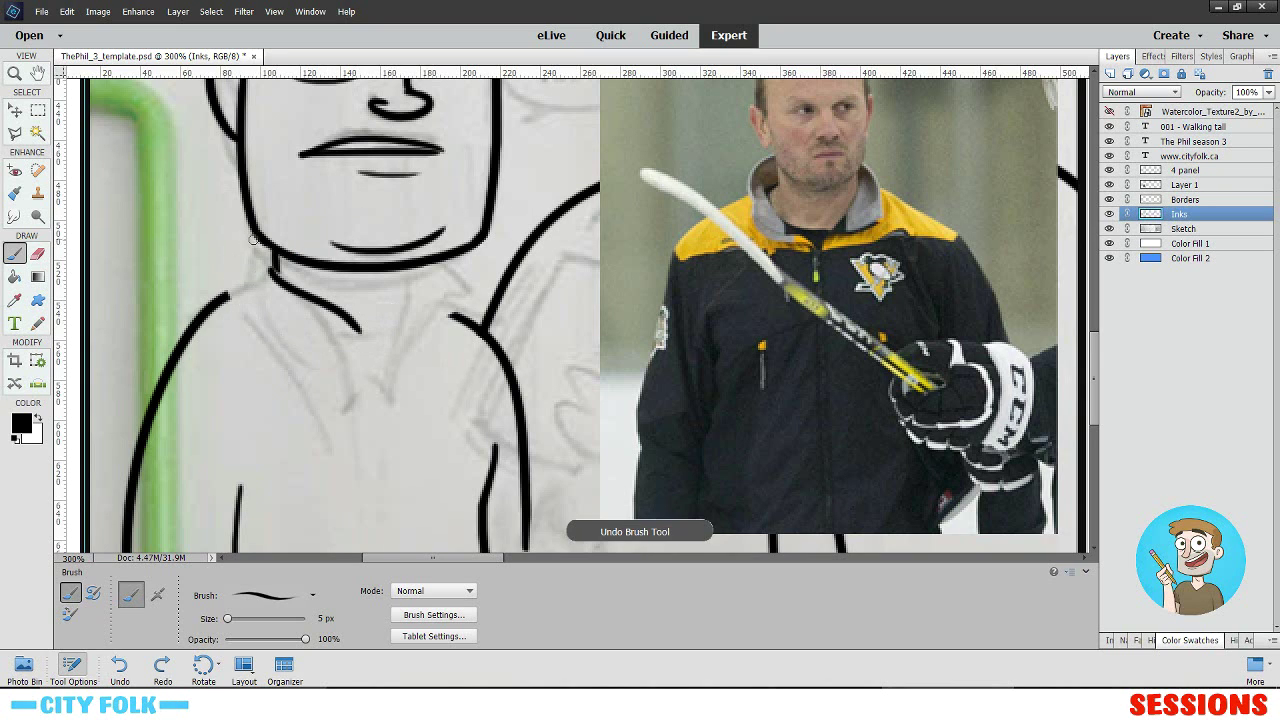
pyautogui.moveTo(252, 236)
pyautogui.mouseDown()
pyautogui.moveTo(322, 360)
pyautogui.moveTo(379, 344)
pyautogui.moveTo(434, 297)
pyautogui.moveTo(430, 269)
pyautogui.mouseUp()
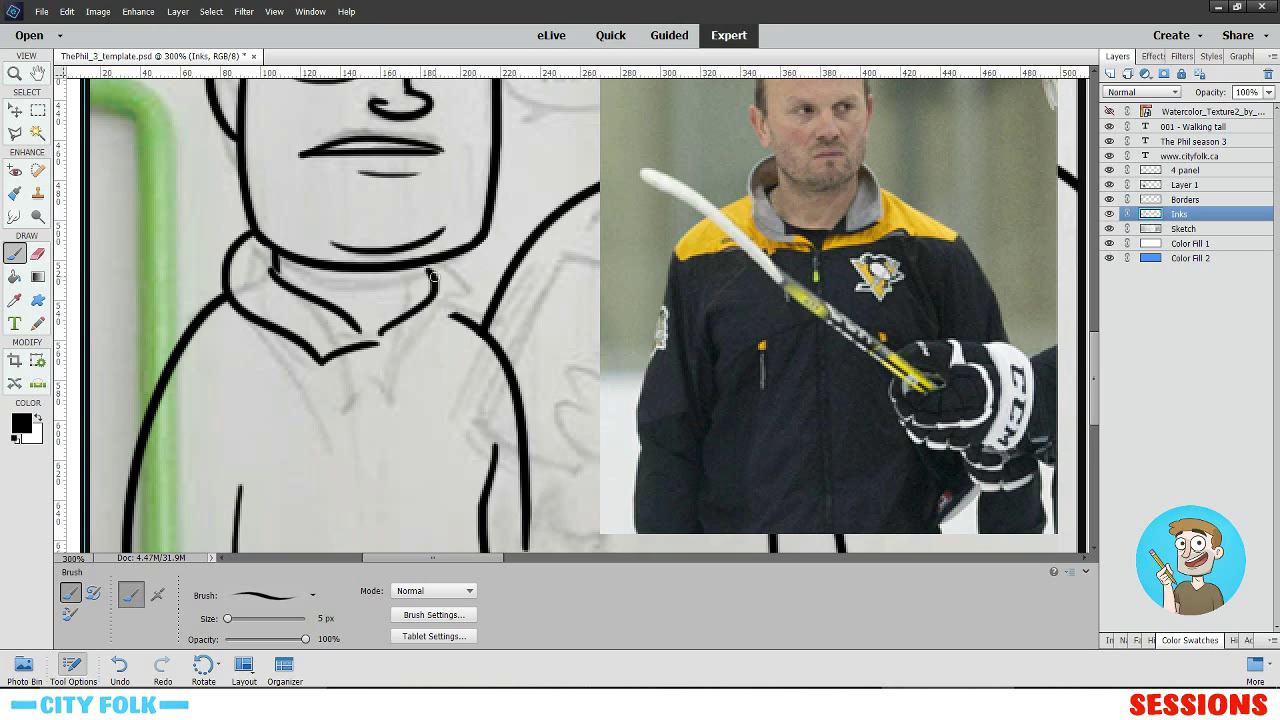
# - Redraw the inner right edge of the bald man's collar and ink its right flap down to a squared corner
pyautogui.hotkey('ctrl', 'z')
pyautogui.moveTo(382, 335); pyautogui.dragTo(430, 267)
pyautogui.hotkey('ctrl', 'z')
pyautogui.moveTo(379, 333)
pyautogui.mouseDown()
pyautogui.moveTo(436, 258)
pyautogui.moveTo(450, 350)
pyautogui.mouseUp()
pyautogui.hotkey('ctrl', 'z')
pyautogui.hotkey('ctrl', 'z')
pyautogui.moveTo(452, 258)
pyautogui.mouseDown()
pyautogui.moveTo(444, 355)
pyautogui.moveTo(445, 330)
pyautogui.moveTo(423, 346)
pyautogui.moveTo(449, 349)
pyautogui.moveTo(380, 342)
pyautogui.mouseUp()
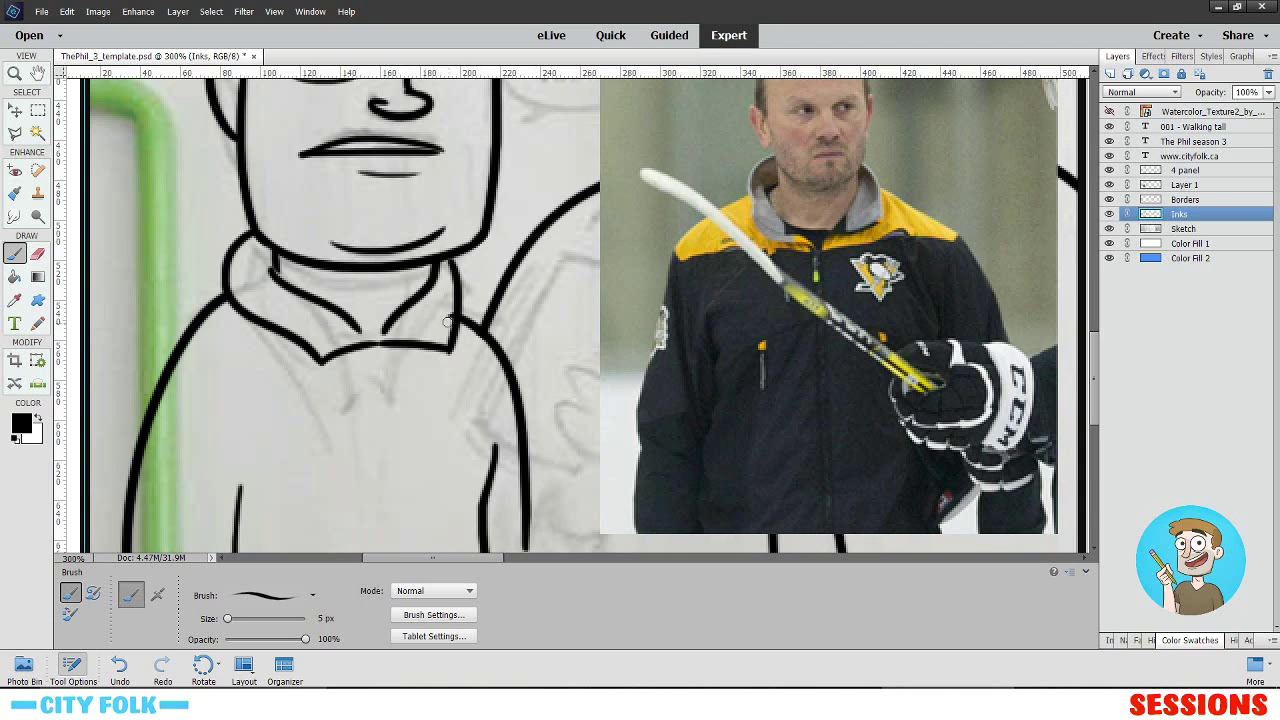
# - Ink the undershirt neckline between the collar edges and paint the small triangle below it solid black
pyautogui.moveTo(350, 315)
pyautogui.mouseDown()
pyautogui.moveTo(403, 315)
pyautogui.moveTo(370, 341)
pyautogui.moveTo(369, 323)
pyautogui.mouseUp()
pyautogui.hotkey('ctrl', 'z')
pyautogui.hotkey('ctrl', 'z')
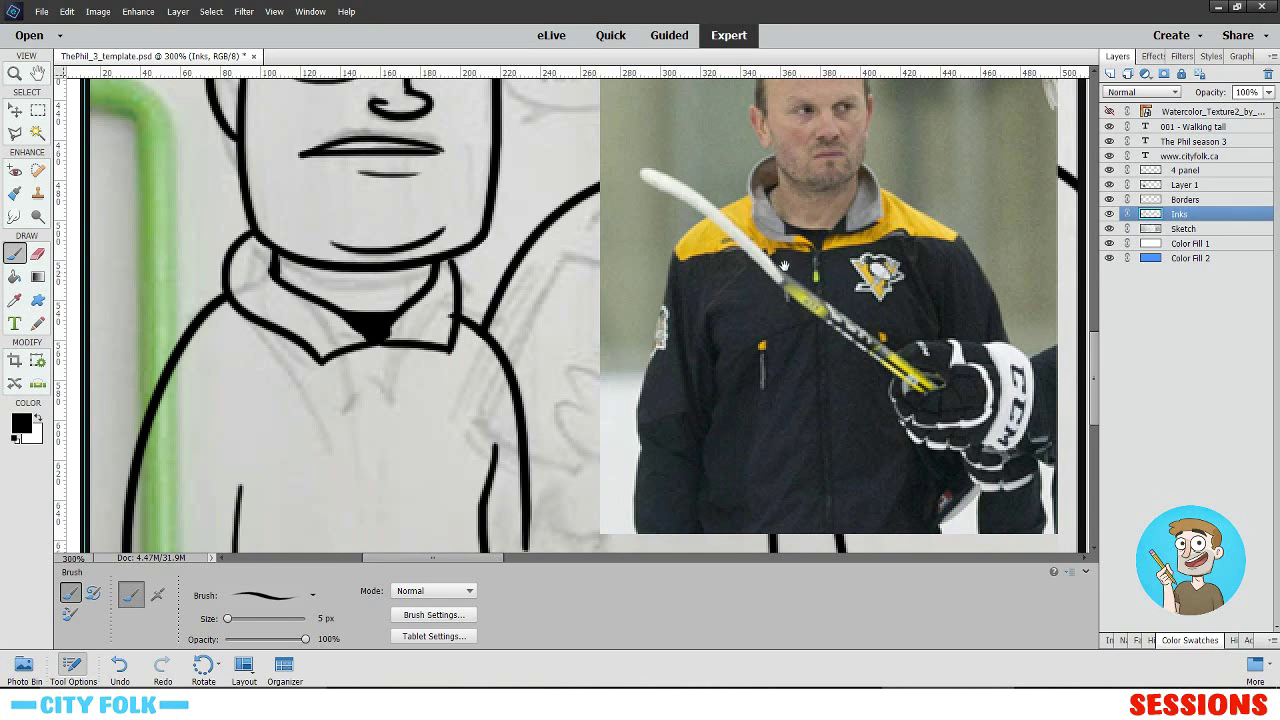
# - Ink a straight horizontal jacket seam across the bald man's chest from shoulder to shoulder, just below the collar
pyautogui.moveTo(293, 375); pyautogui.dragTo(258, 302)
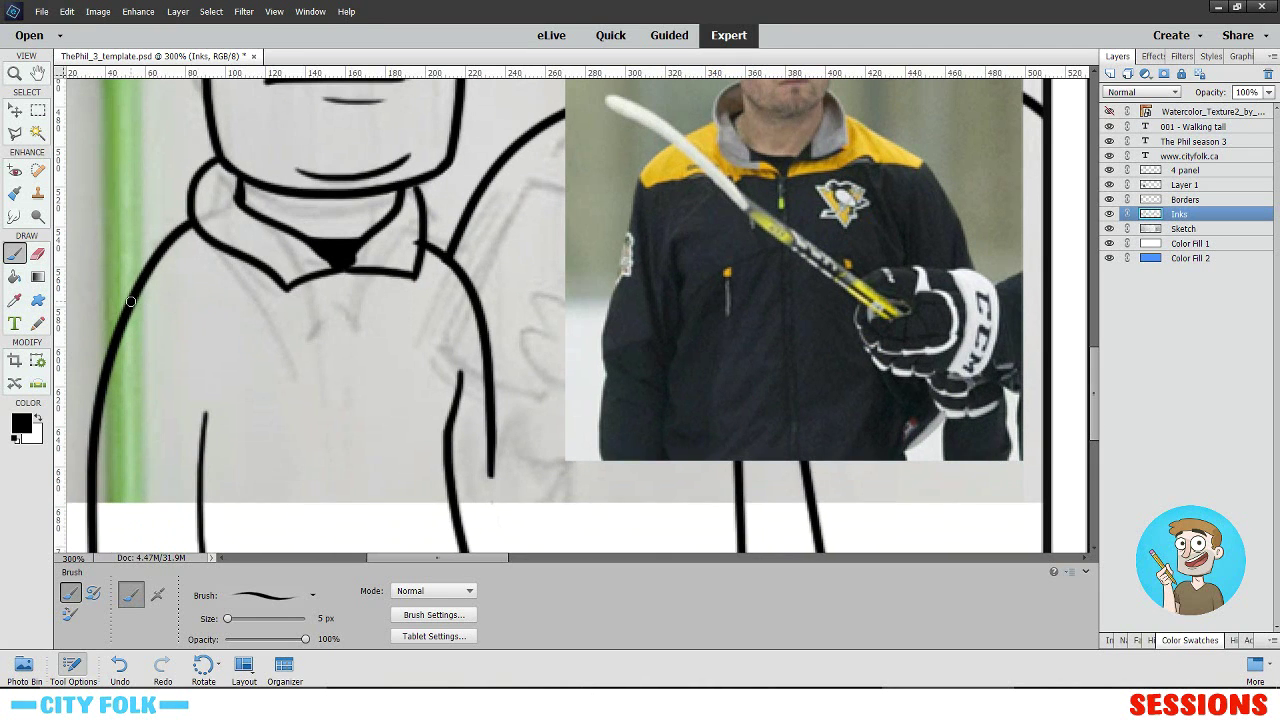
pyautogui.moveTo(131, 305)
pyautogui.mouseDown()
pyautogui.moveTo(340, 310)
pyautogui.moveTo(485, 293)
pyautogui.mouseUp()
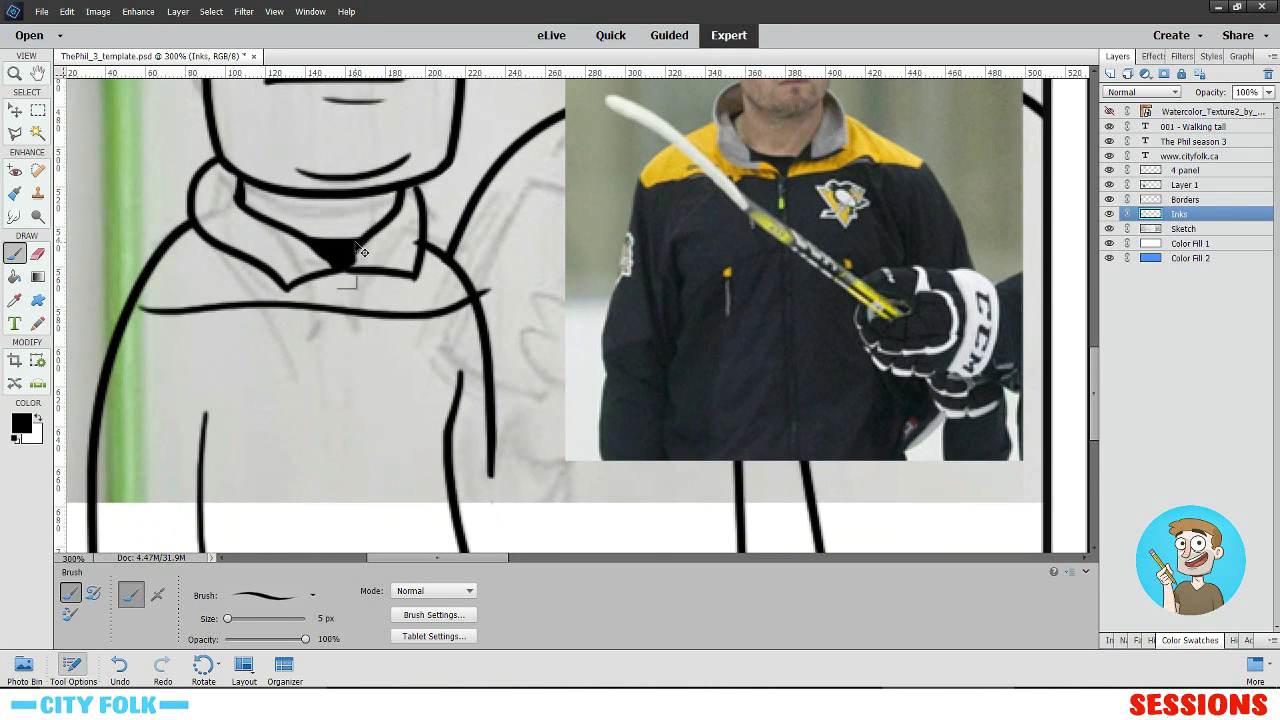
pyautogui.hotkey('ctrl', 'z')
pyautogui.moveTo(126, 301); pyautogui.dragTo(292, 285)
pyautogui.hotkey('ctrl', 'z')
pyautogui.moveTo(130, 300); pyautogui.dragTo(268, 279)
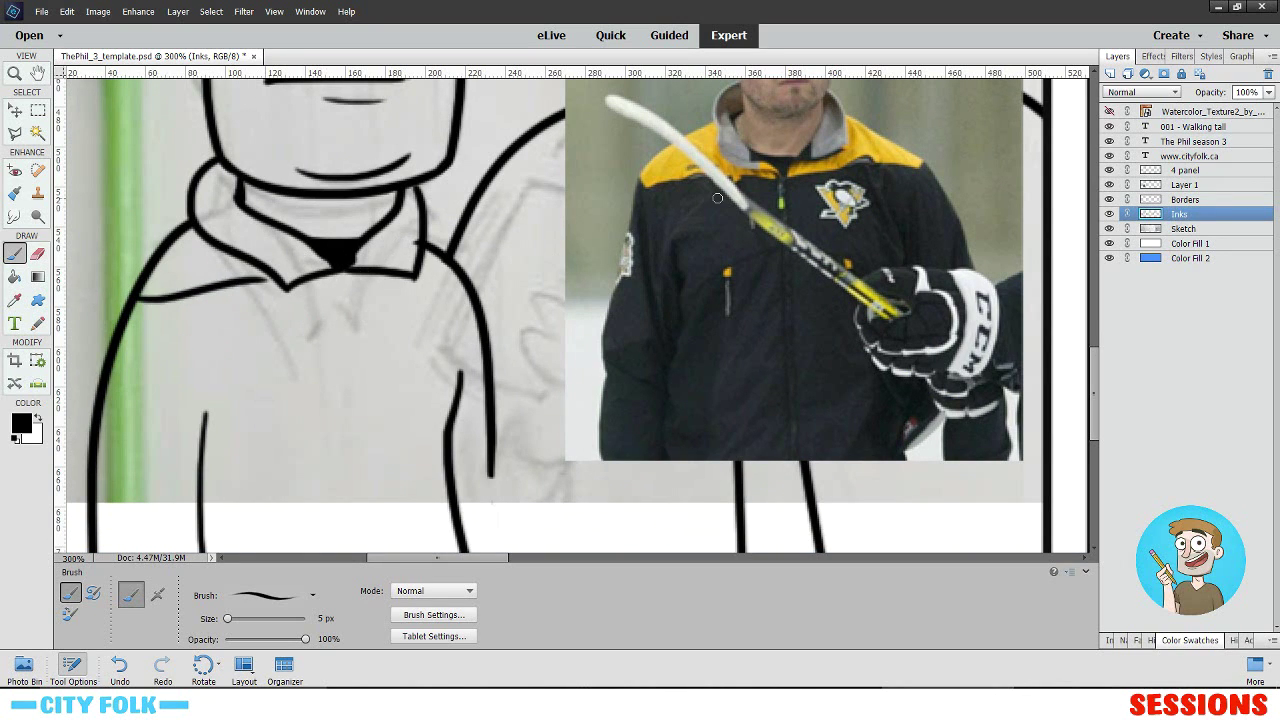
pyautogui.hotkey('ctrl', 'z')
pyautogui.moveTo(132, 299); pyautogui.dragTo(472, 298)
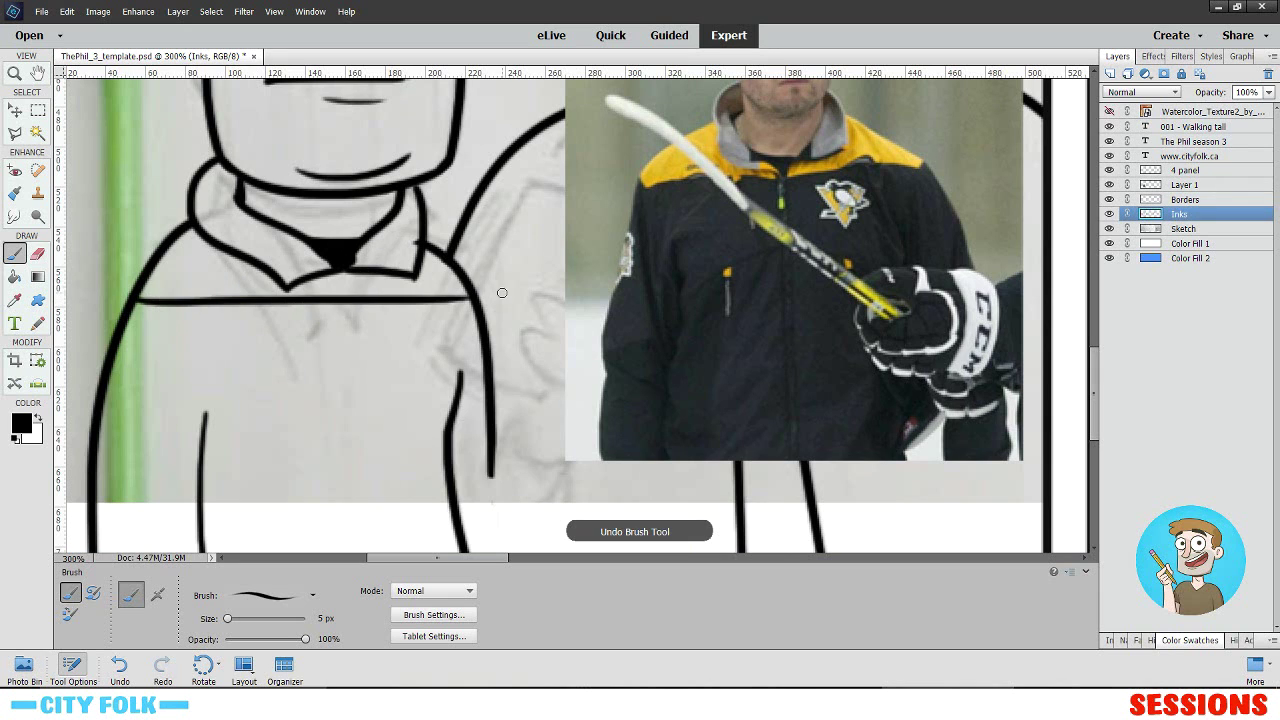
# - Erase the stray ink overlaps around the bald man's collar and check the result against the whole strip
pyautogui.moveTo(387, 238)
pyautogui.mouseDown()
pyautogui.moveTo(339, 396)
pyautogui.moveTo(387, 348)
pyautogui.moveTo(503, 388)
pyautogui.mouseUp()
pyautogui.press('e')
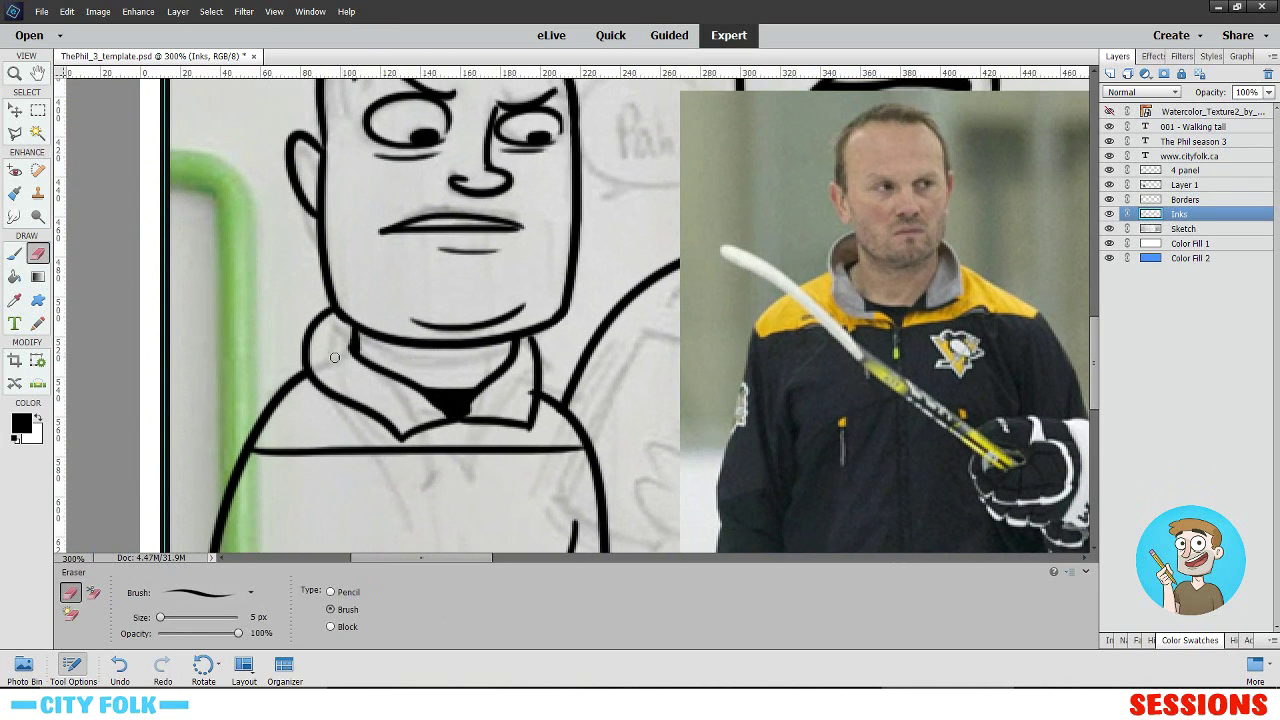
pyautogui.moveTo(343, 348)
pyautogui.mouseDown()
pyautogui.moveTo(345, 336)
pyautogui.moveTo(347, 352)
pyautogui.mouseUp()
pyautogui.moveTo(479, 381); pyautogui.dragTo(456, 282)
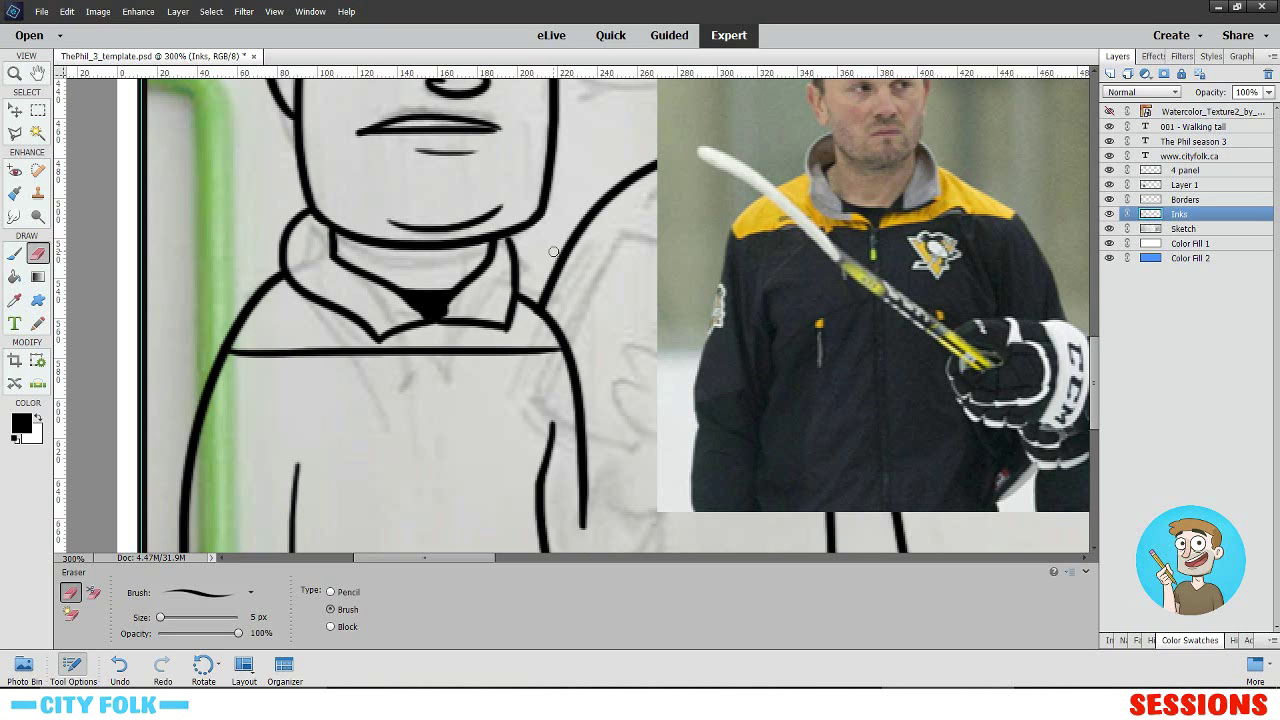
pyautogui.hotkey('ctrl', '-')
pyautogui.hotkey('ctrl', '-')
pyautogui.hotkey('ctrl', '-')
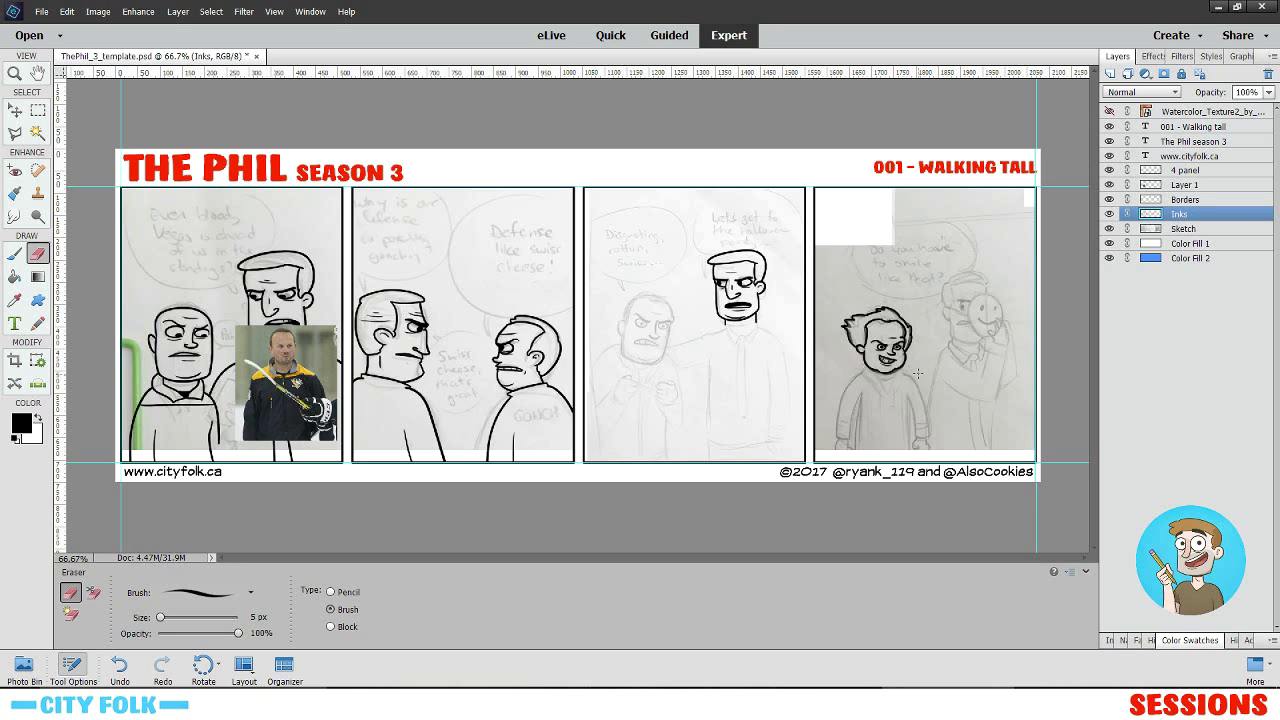
# - Delete Layer 1 with the coach reference photo and return to the Brush on the Inks layer
pyautogui.click(15, 255)
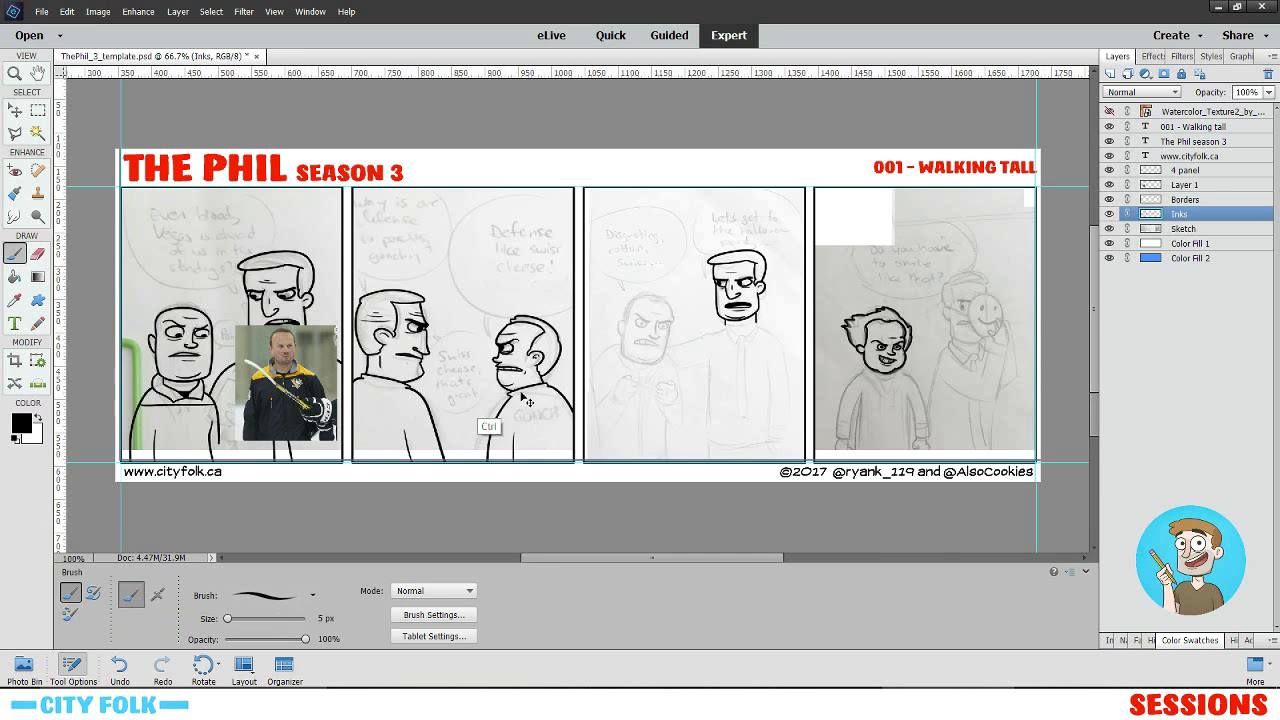
pyautogui.hotkey('ctrl', '=')
pyautogui.hotkey('ctrl', '=')
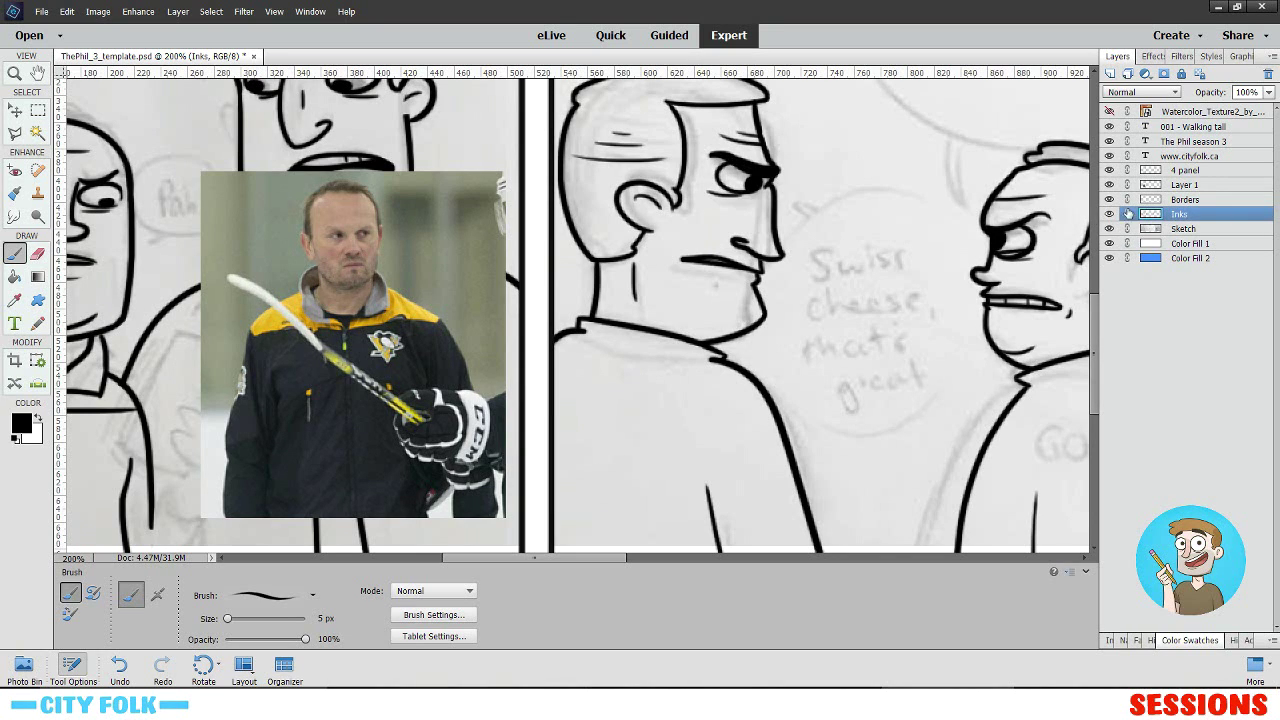
pyautogui.click(1196, 191)
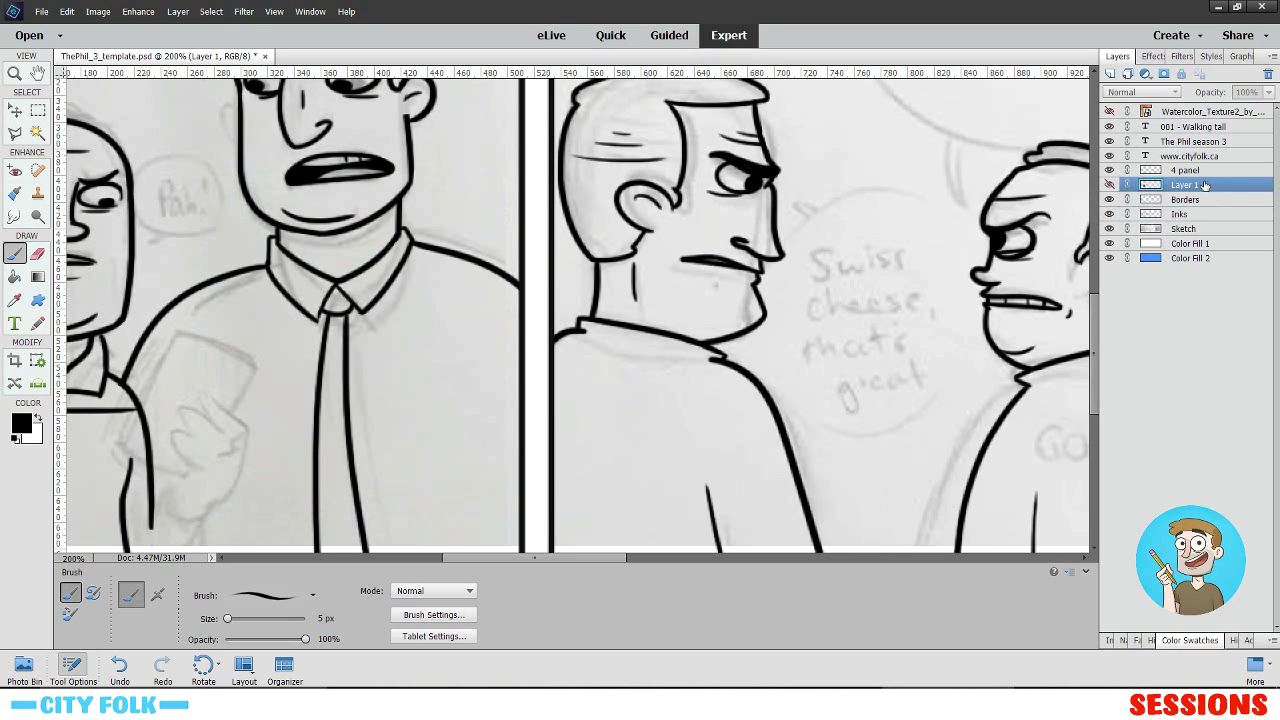
pyautogui.rightClick(1196, 191)
pyautogui.click(1206, 252)
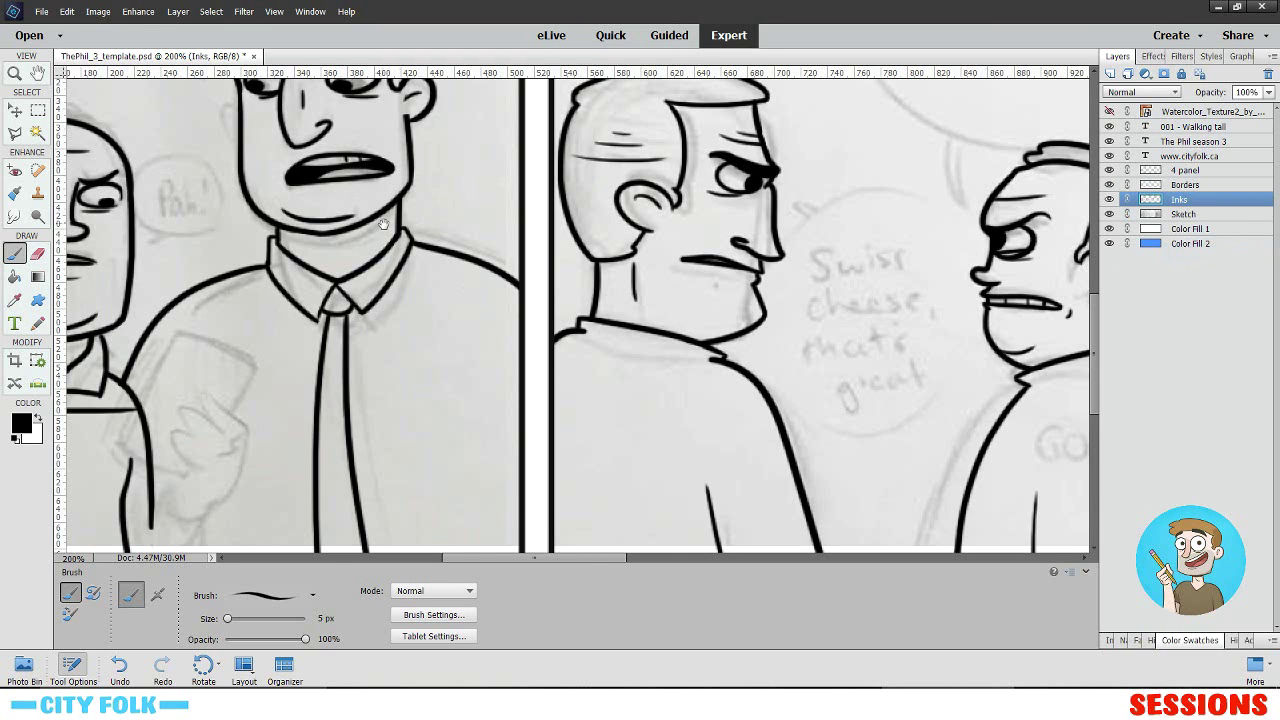
# - Ink the taller man's sketched hand in the first panel, drawing the curled fingers and the rounded outer edge of the palm
pyautogui.moveTo(482, 317); pyautogui.dragTo(735, 189)
pyautogui.moveTo(594, 263); pyautogui.dragTo(700, 221)
pyautogui.hotkey('ctrl', '=')
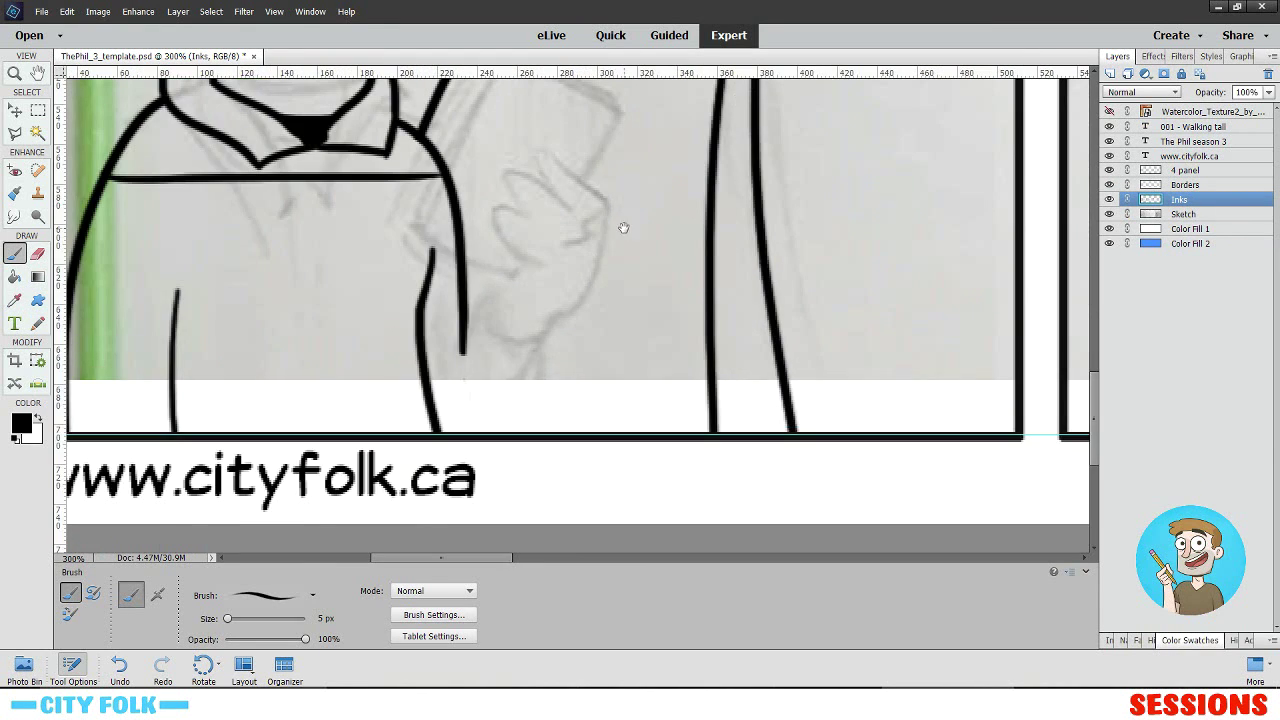
pyautogui.moveTo(623, 229)
pyautogui.mouseDown()
pyautogui.moveTo(625, 273)
pyautogui.moveTo(558, 273)
pyautogui.moveTo(608, 262)
pyautogui.mouseUp()
pyautogui.hotkey('ctrl', 'z')
pyautogui.hotkey('ctrl', 'z')
pyautogui.hotkey('ctrl', 'z')
pyautogui.moveTo(528, 228)
pyautogui.mouseDown()
pyautogui.moveTo(614, 256)
pyautogui.moveTo(643, 427)
pyautogui.moveTo(588, 275)
pyautogui.moveTo(559, 393)
pyautogui.moveTo(517, 407)
pyautogui.mouseUp()
pyautogui.hotkey('ctrl', 'z')
pyautogui.moveTo(572, 305); pyautogui.dragTo(497, 397)
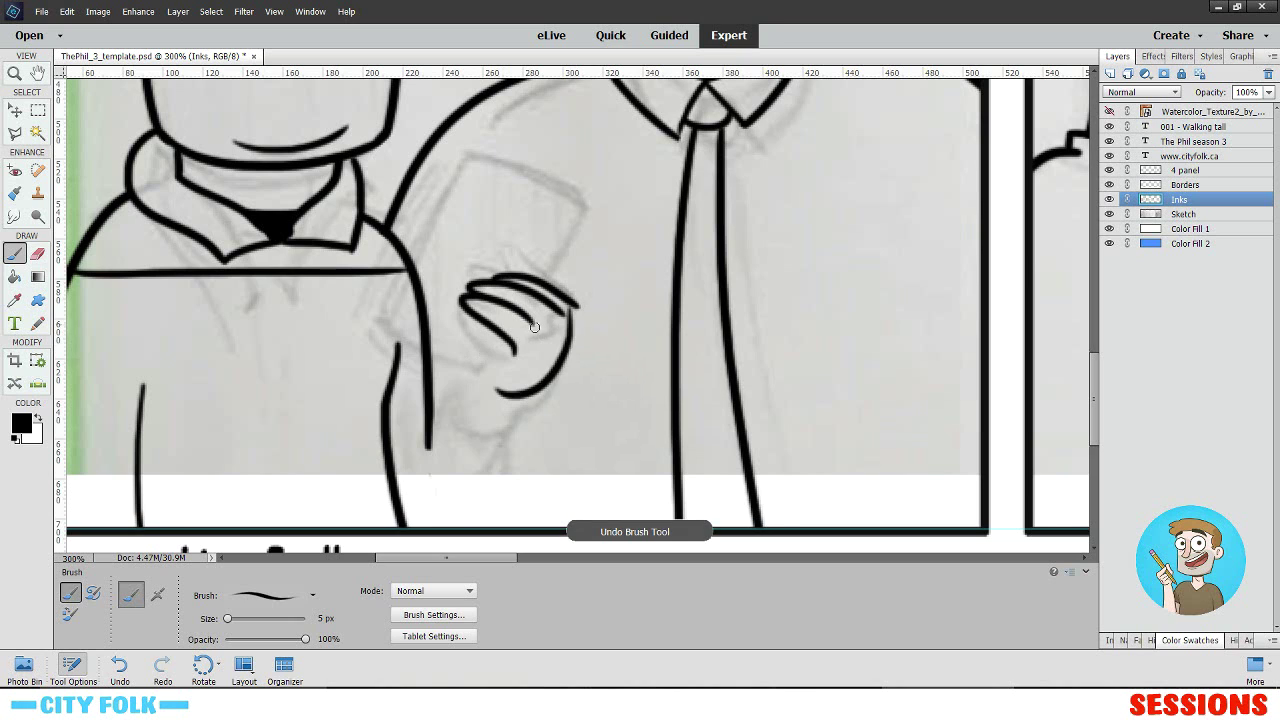
pyautogui.hotkey('ctrl', 'z')
pyautogui.moveTo(569, 310); pyautogui.dragTo(497, 395)
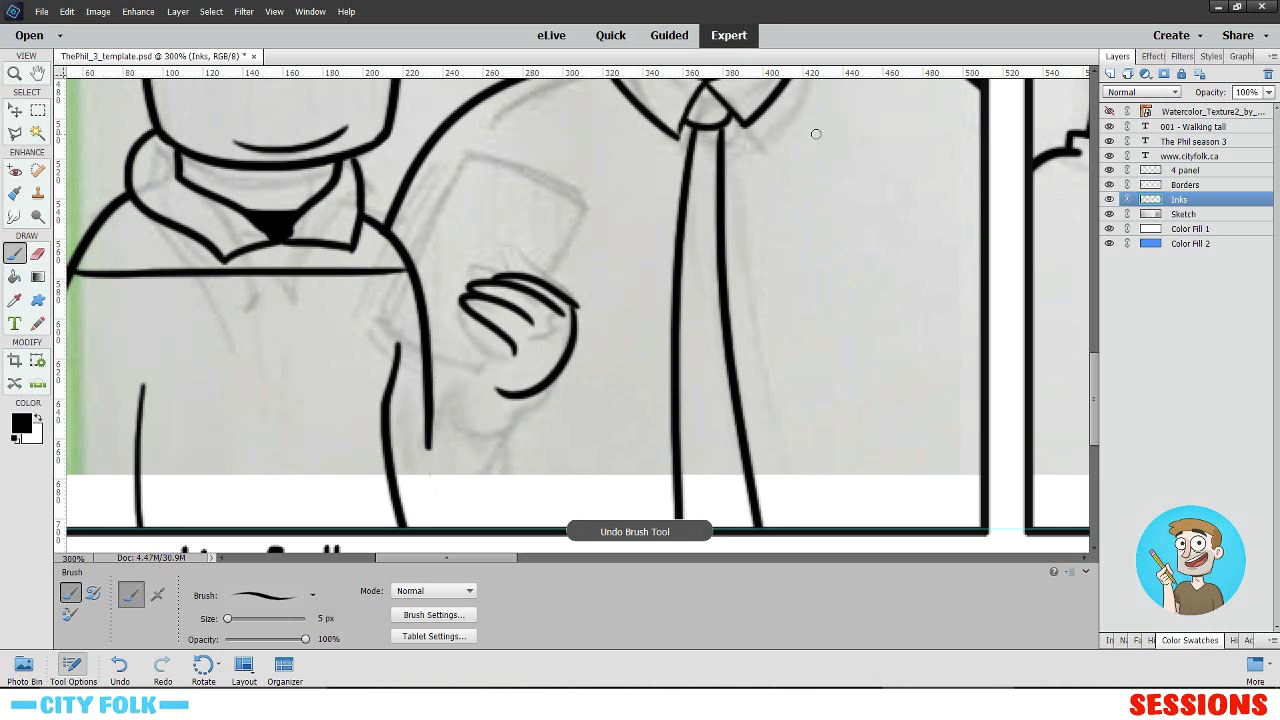
# - Ink the left and bottom edges of the phone-like rectangle held in the taller man's hand, closing the bottom against the fingers
pyautogui.hotkey('ctrl', '-')
pyautogui.hotkey('ctrl', '-')
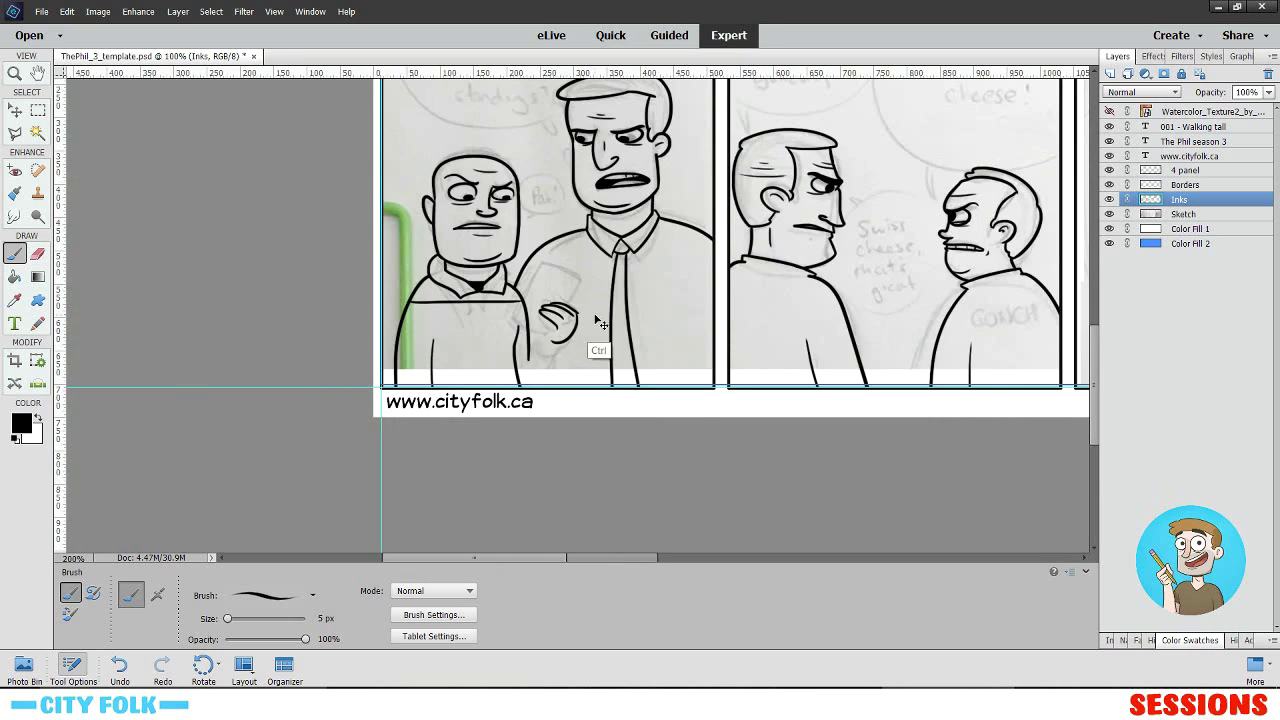
pyautogui.hotkey('ctrl', '+')
pyautogui.hotkey('ctrl', '+')
pyautogui.hotkey('ctrl', '+')
pyautogui.hotkey('ctrl', '+')
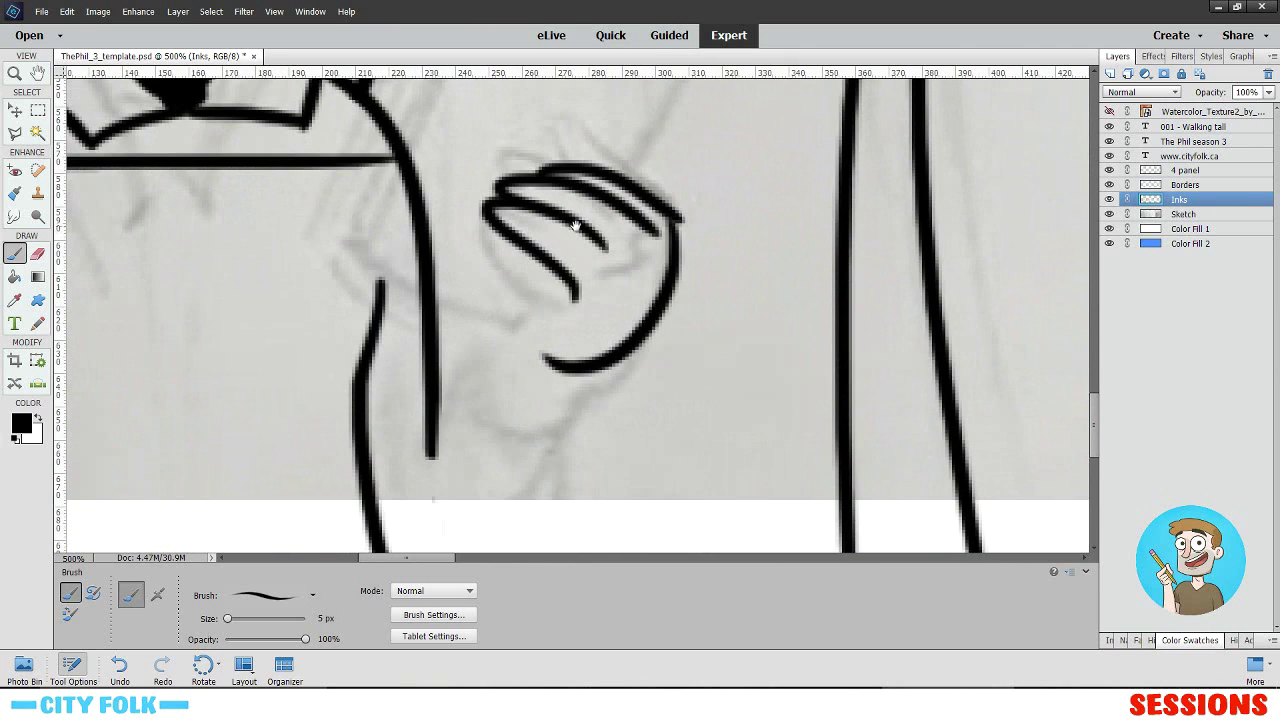
pyautogui.scroll(2, 575, 225)
pyautogui.moveTo(505, 122); pyautogui.dragTo(360, 415)
pyautogui.hotkey('ctrl', 'z')
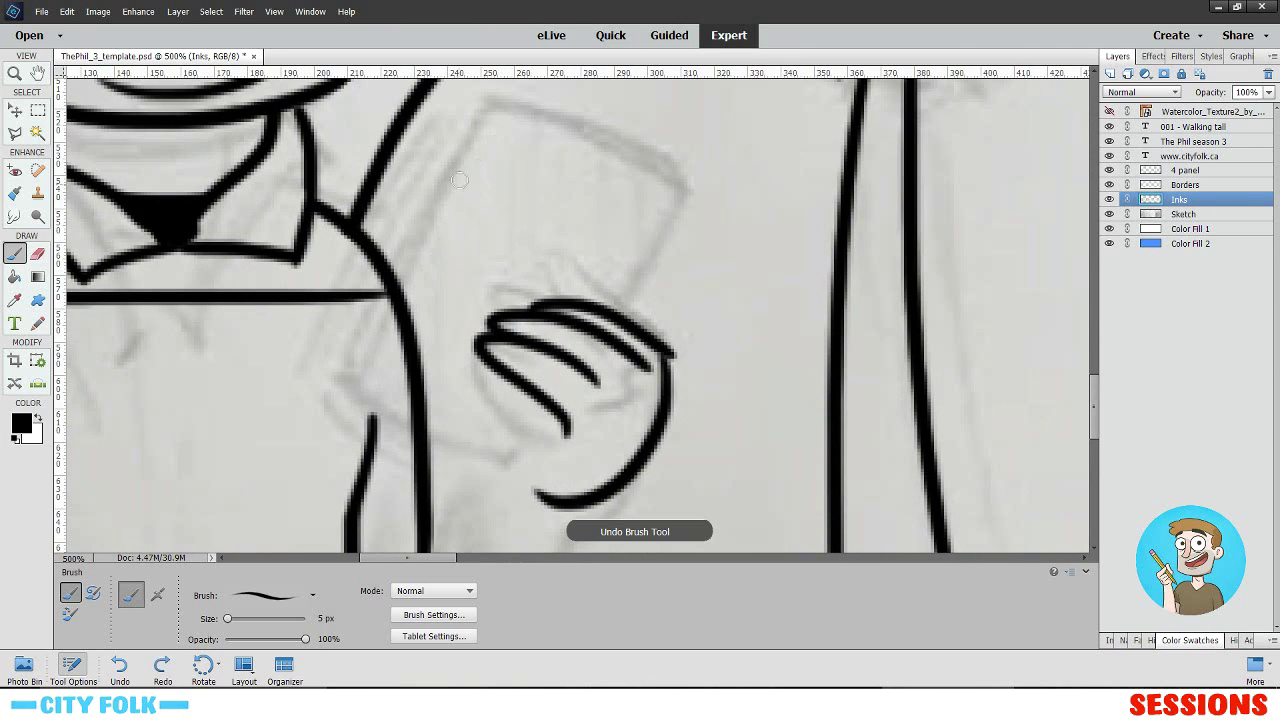
pyautogui.moveTo(485, 118)
pyautogui.mouseDown()
pyautogui.moveTo(405, 398)
pyautogui.moveTo(478, 435)
pyautogui.moveTo(532, 441)
pyautogui.mouseUp()
pyautogui.hotkey('ctrl', 'z')
pyautogui.moveTo(394, 394); pyautogui.dragTo(529, 440)
pyautogui.hotkey('ctrl', 'z')
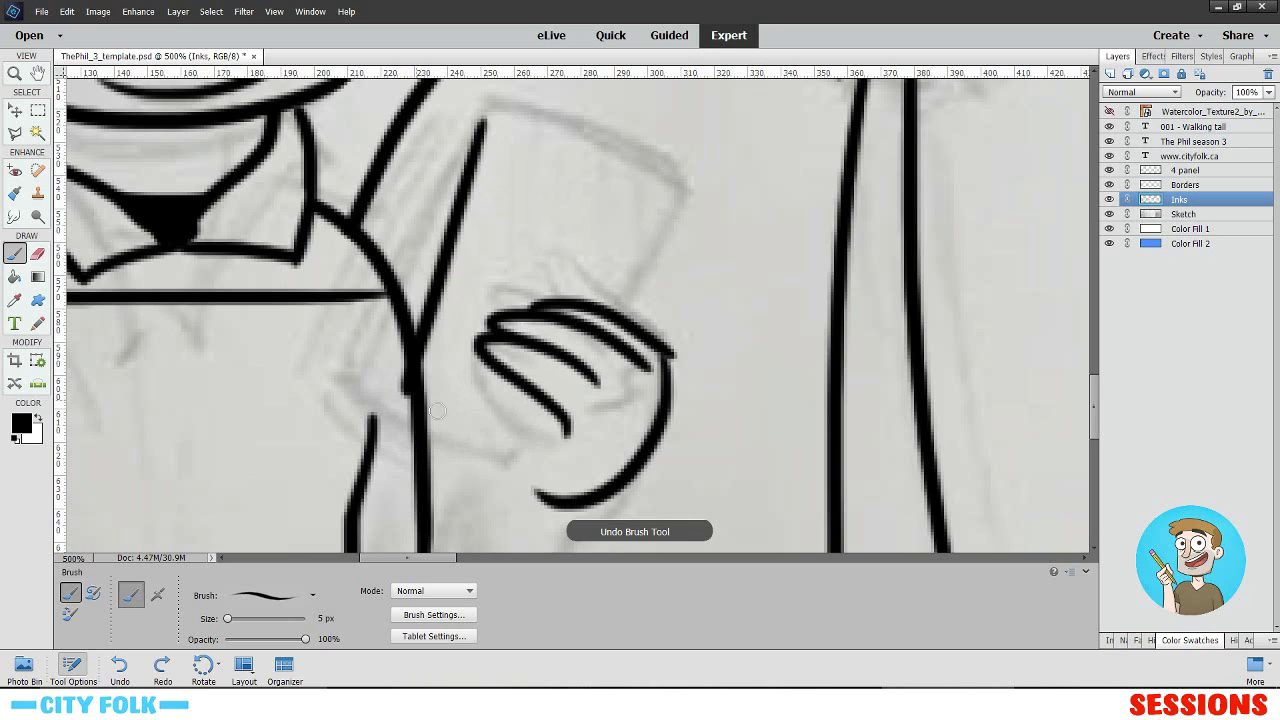
pyautogui.moveTo(401, 395)
pyautogui.mouseDown()
pyautogui.moveTo(558, 440)
pyautogui.moveTo(540, 441)
pyautogui.moveTo(567, 419)
pyautogui.mouseUp()
pyautogui.hotkey('ctrl', 'z')
pyautogui.moveTo(596, 225); pyautogui.dragTo(569, 296)
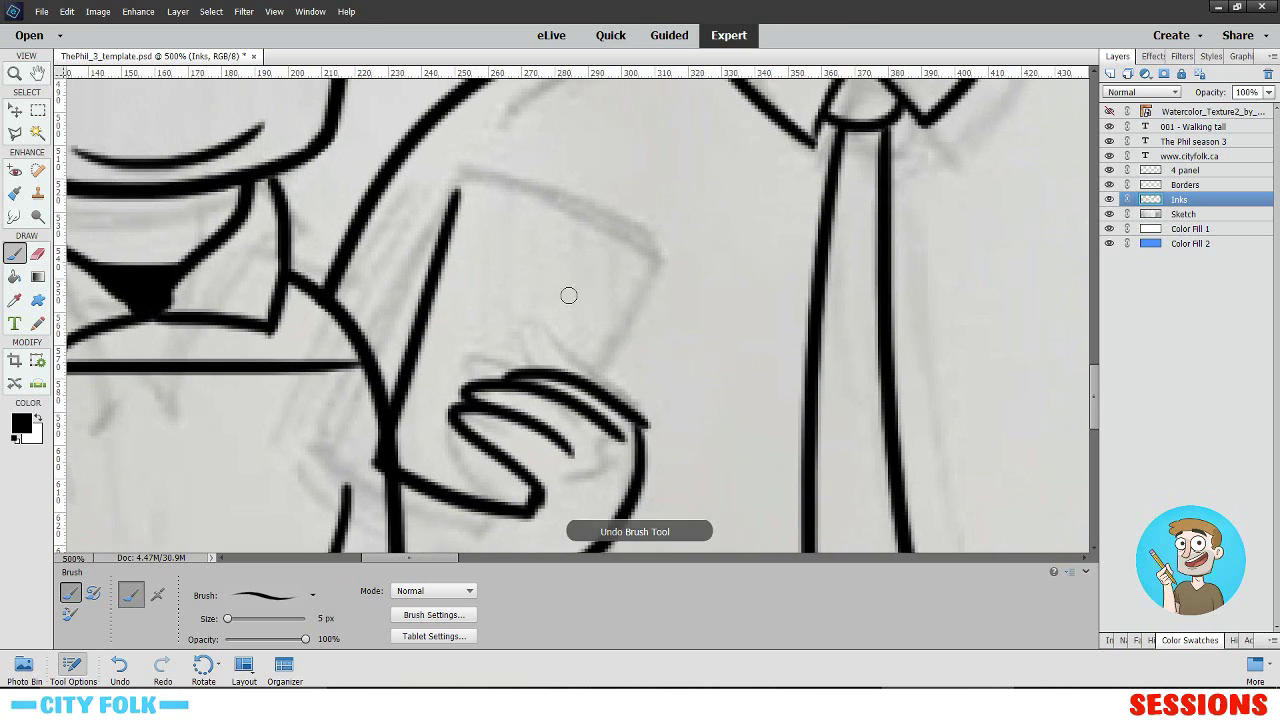
# - Ink the right edge of the handheld rectangle from the top finger up to its upper right corner
pyautogui.moveTo(584, 388); pyautogui.dragTo(632, 252)
pyautogui.hotkey('ctrl', 'z')
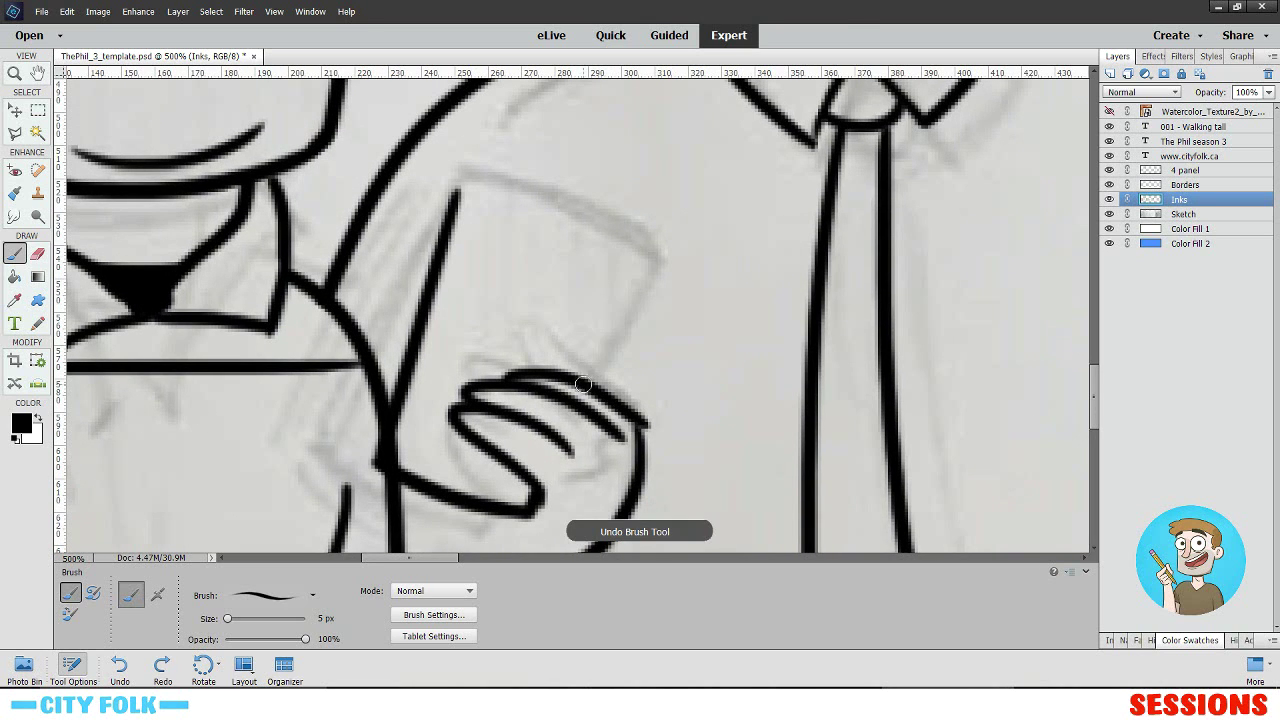
pyautogui.moveTo(583, 385); pyautogui.dragTo(612, 250)
pyautogui.hotkey('ctrl', 'z')
pyautogui.moveTo(582, 382); pyautogui.dragTo(621, 250)
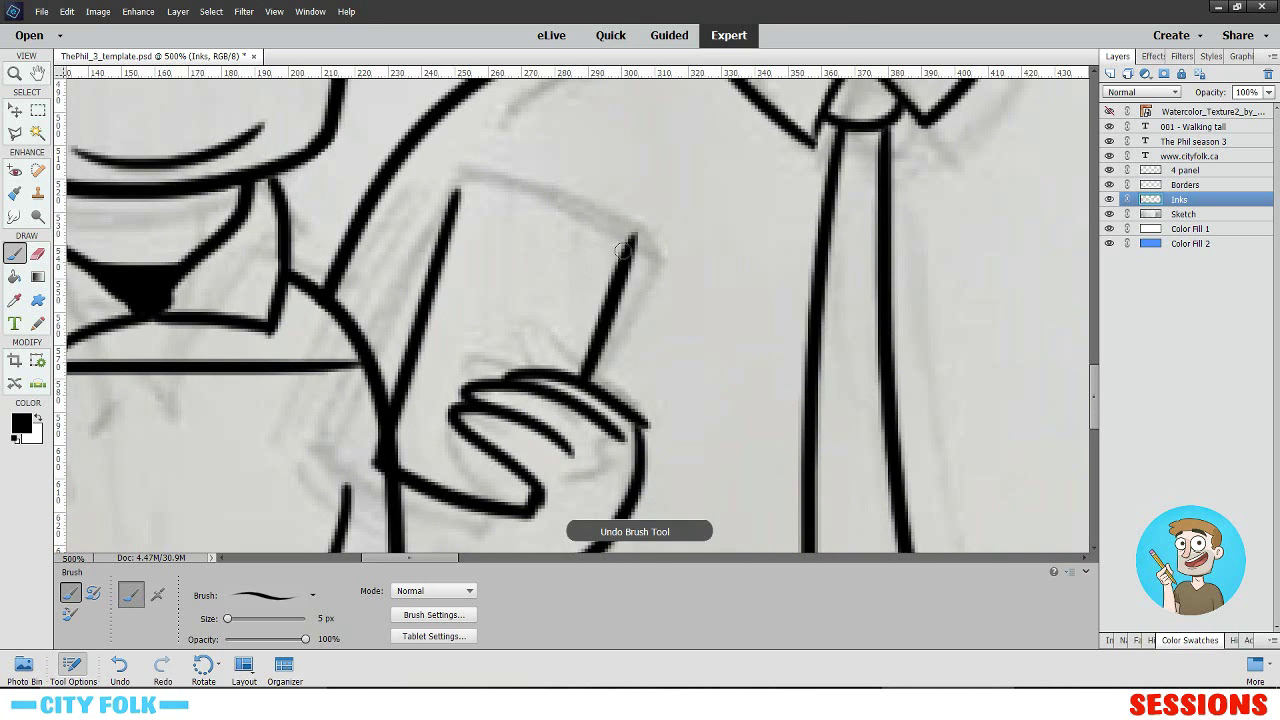
pyautogui.hotkey('ctrl', 'z')
pyautogui.moveTo(574, 386); pyautogui.dragTo(612, 232)
pyautogui.hotkey('ctrl', 'z')
pyautogui.moveTo(568, 376); pyautogui.dragTo(604, 258)
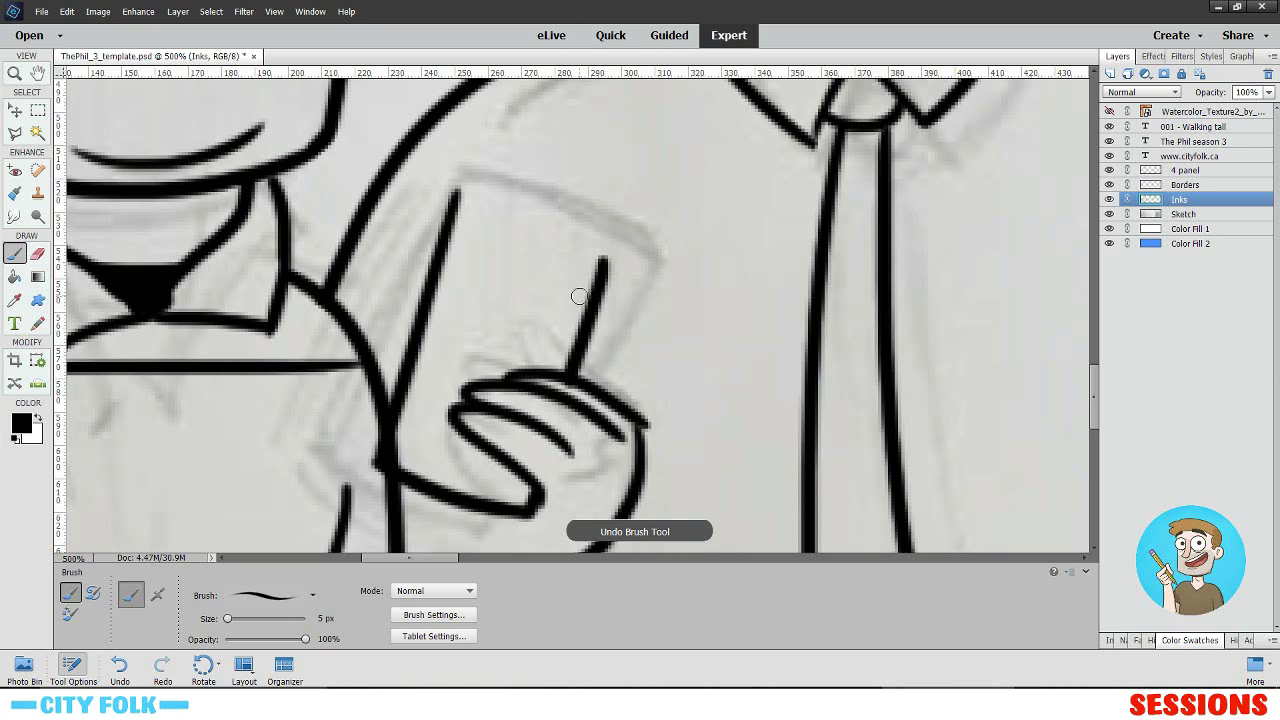
pyautogui.hotkey('ctrl', 'z')
pyautogui.moveTo(584, 384); pyautogui.dragTo(636, 252)
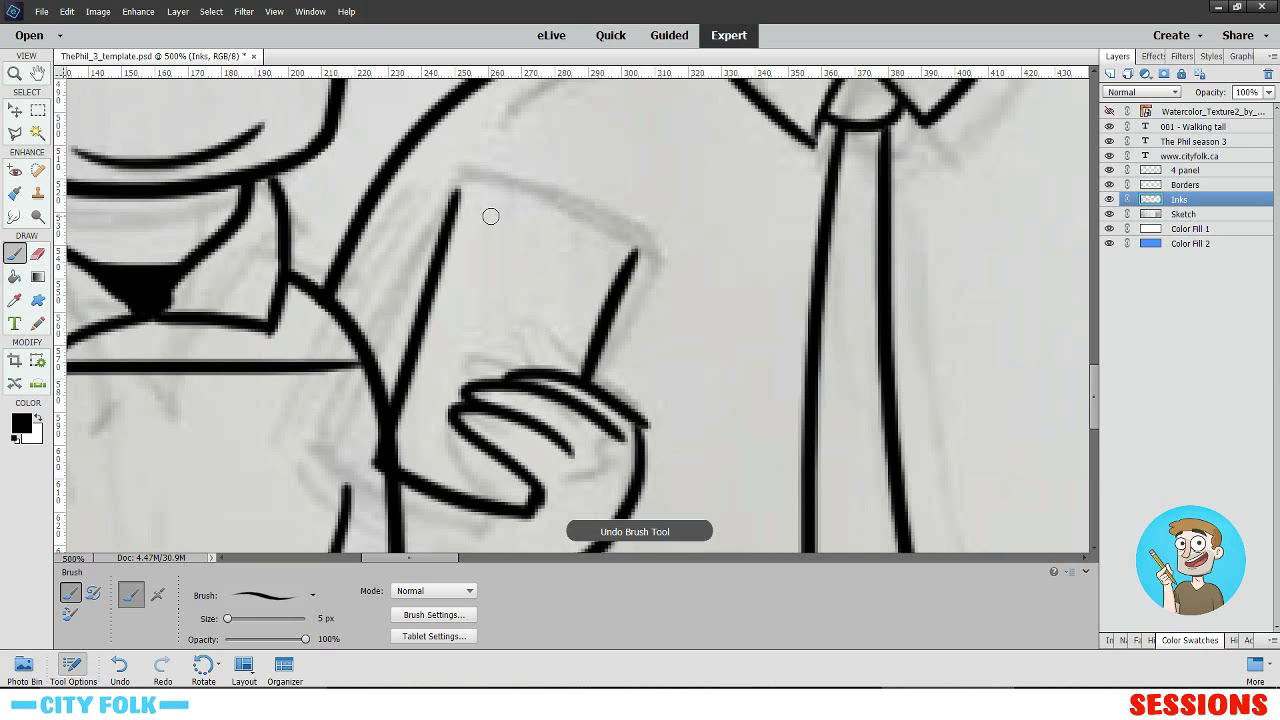
# - Ink the top edge of the handheld rectangle and fill its outline with black using the Paint Bucket
pyautogui.moveTo(458, 190); pyautogui.dragTo(695, 268)
pyautogui.hotkey('ctrl', 'z')
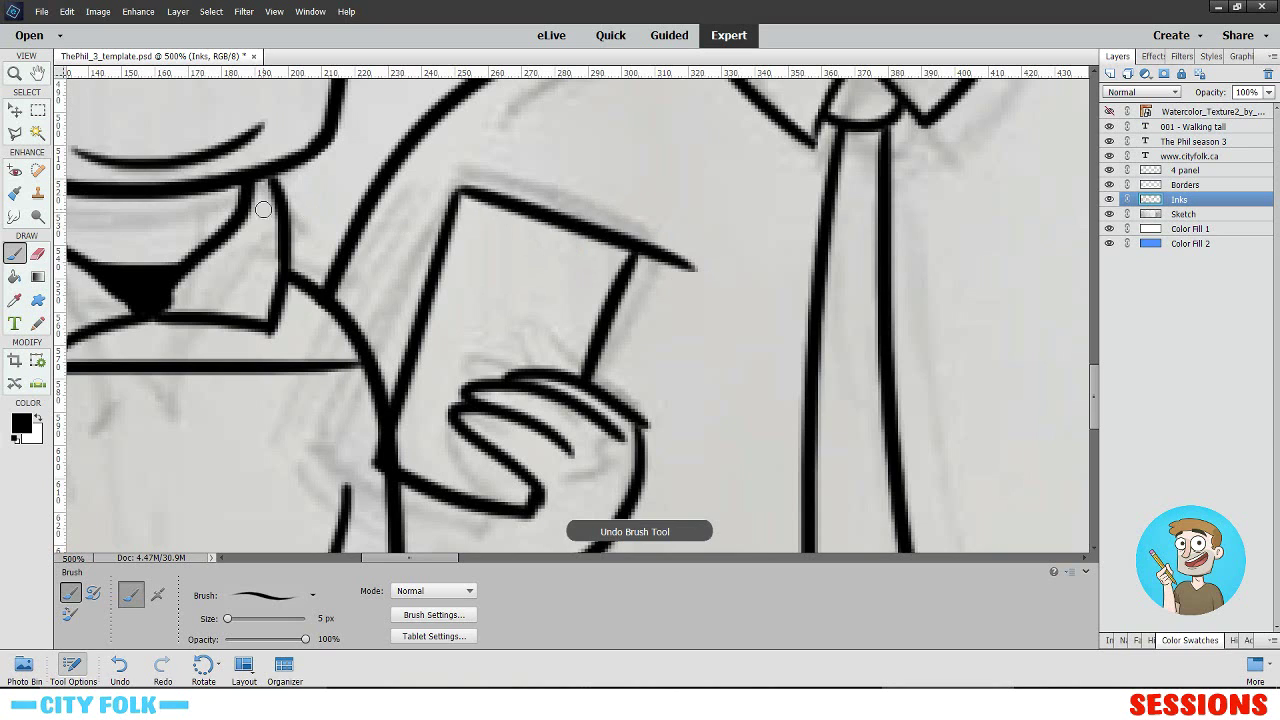
pyautogui.moveTo(336, 333); pyautogui.dragTo(279, 281)
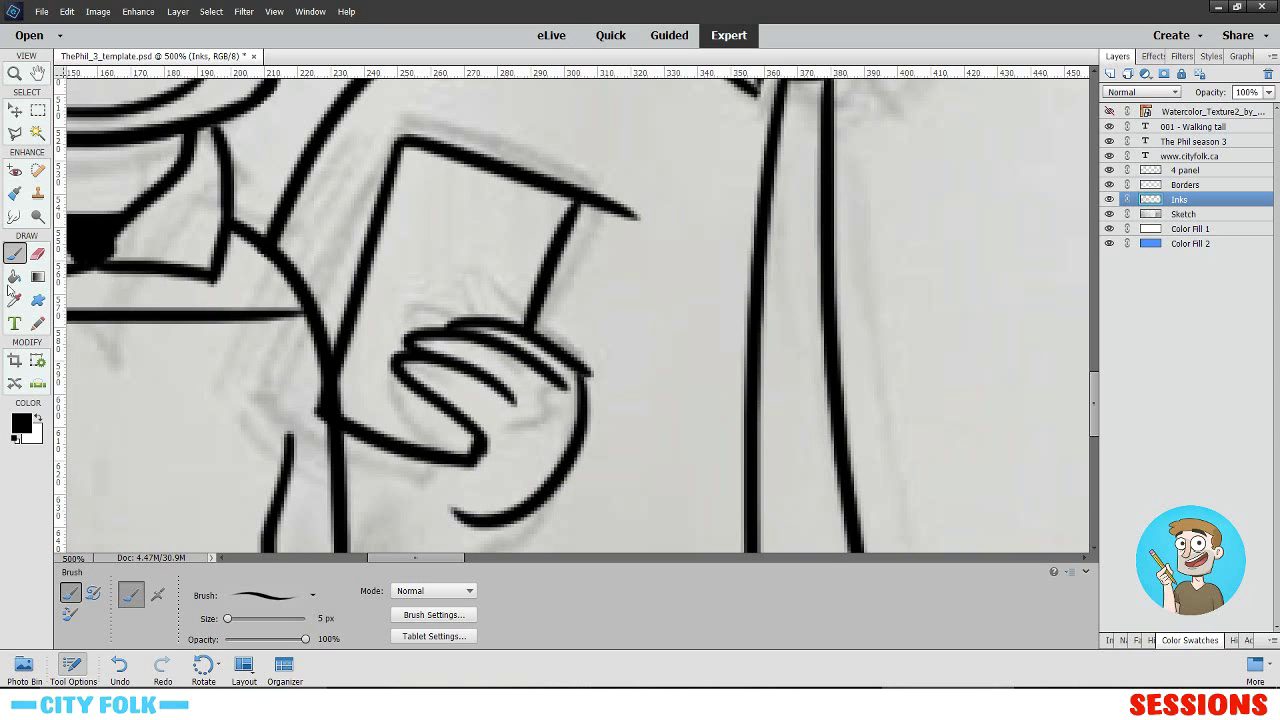
pyautogui.click(14, 279)
pyautogui.click(481, 228)
pyautogui.click(15, 260)
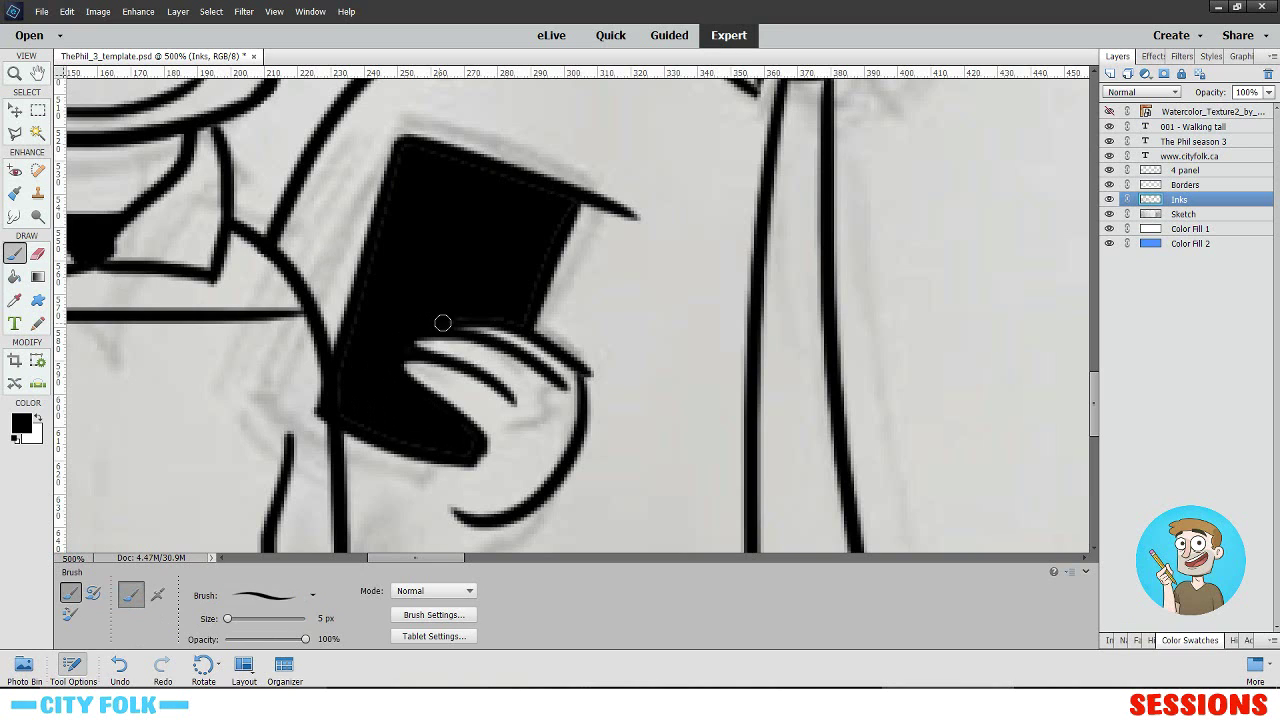
# - Paint over the pale seams along the inside edges of the filled phone in black with the Brush, making it solid
pyautogui.moveTo(443, 323)
pyautogui.mouseDown()
pyautogui.moveTo(500, 311)
pyautogui.moveTo(514, 323)
pyautogui.moveTo(570, 210)
pyautogui.mouseUp()
pyautogui.scroll(1, 430, 275)
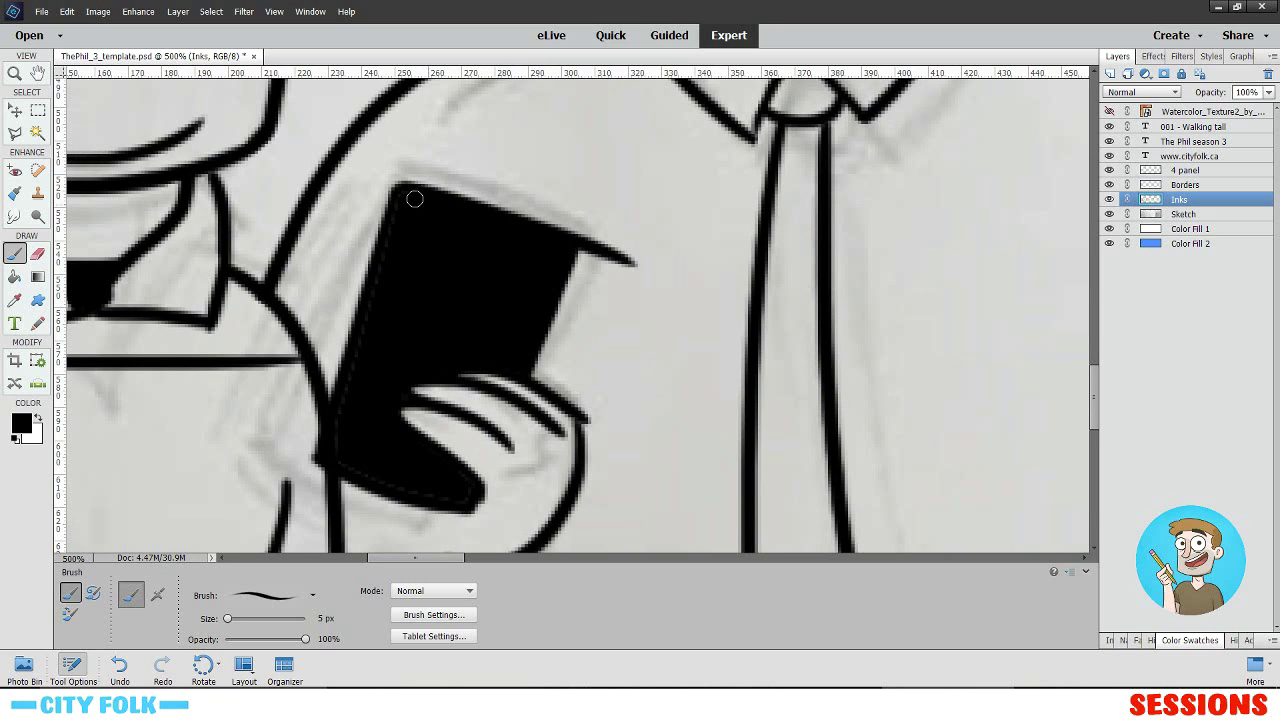
pyautogui.hotkey('ctrl', 'z')
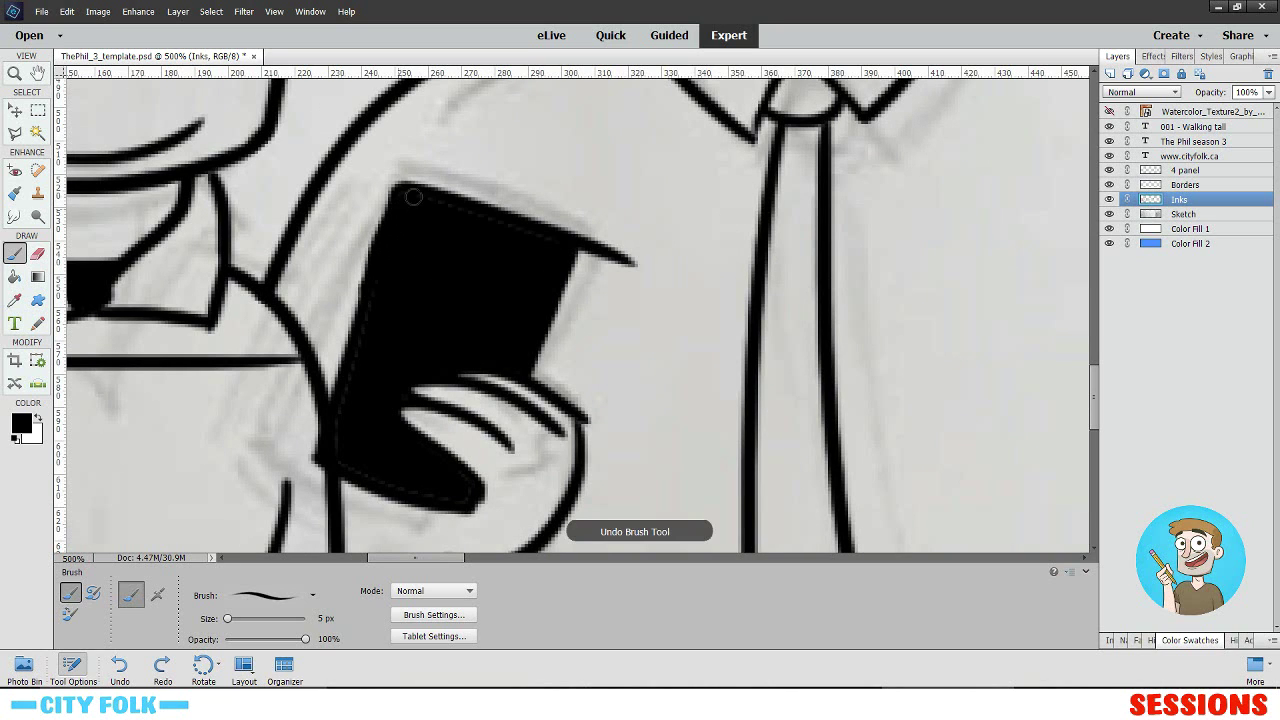
pyautogui.moveTo(413, 197); pyautogui.dragTo(563, 243)
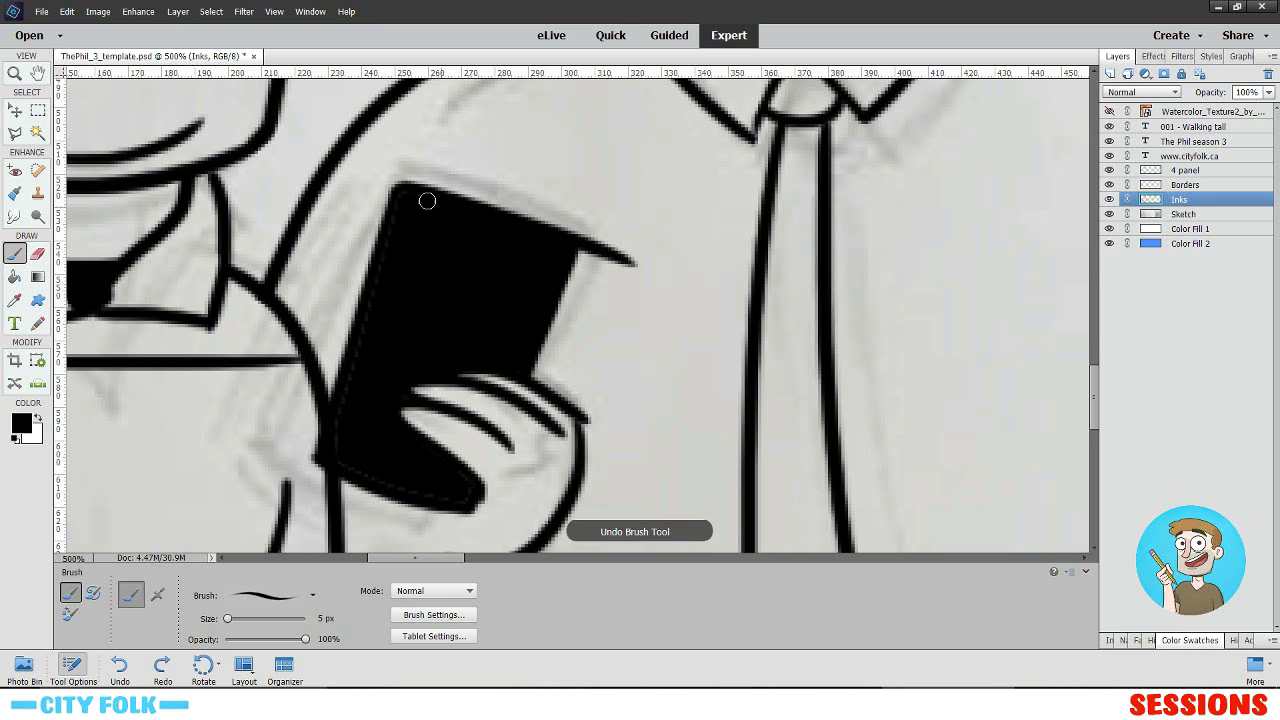
pyautogui.hotkey('ctrl', 'z')
pyautogui.scroll(-1, 429, 246)
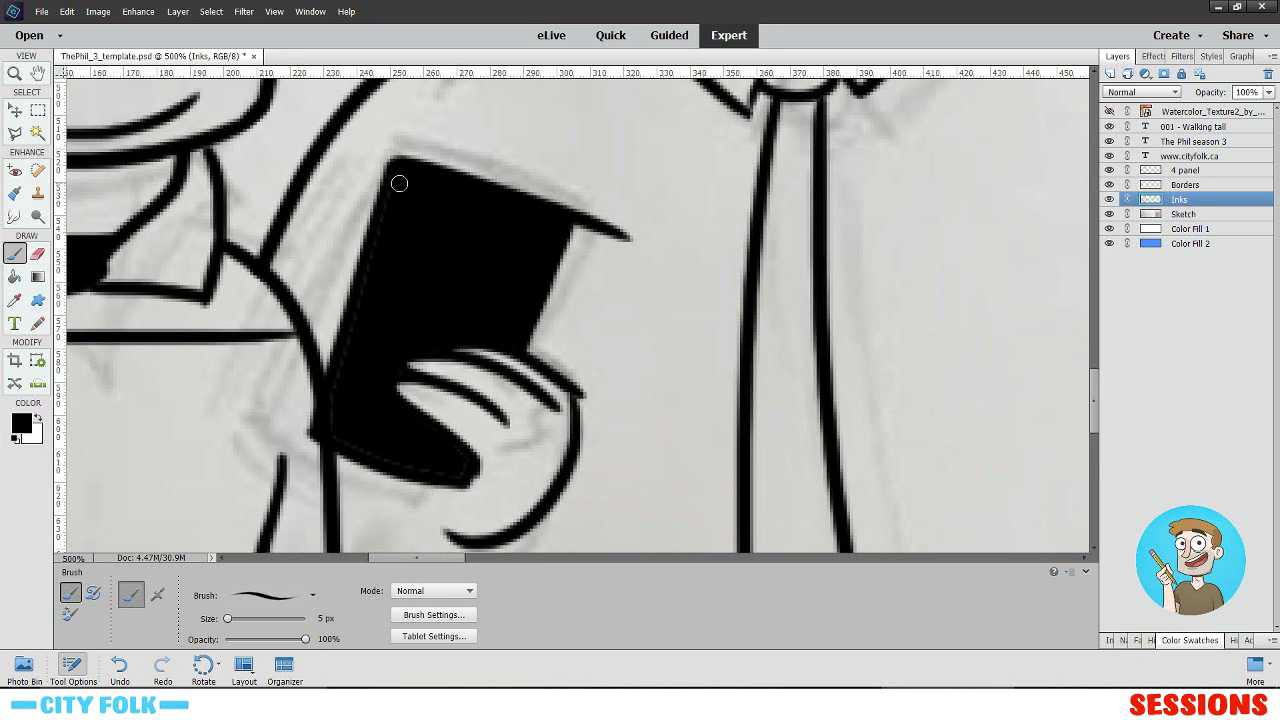
pyautogui.moveTo(399, 183)
pyautogui.mouseDown()
pyautogui.moveTo(324, 429)
pyautogui.moveTo(328, 415)
pyautogui.moveTo(348, 441)
pyautogui.mouseUp()
pyautogui.hotkey('ctrl', 'z')
# - Erase the overshooting lines at the phone's upper right corner and at the outer knuckle of the hand holding it
pyautogui.press('e')
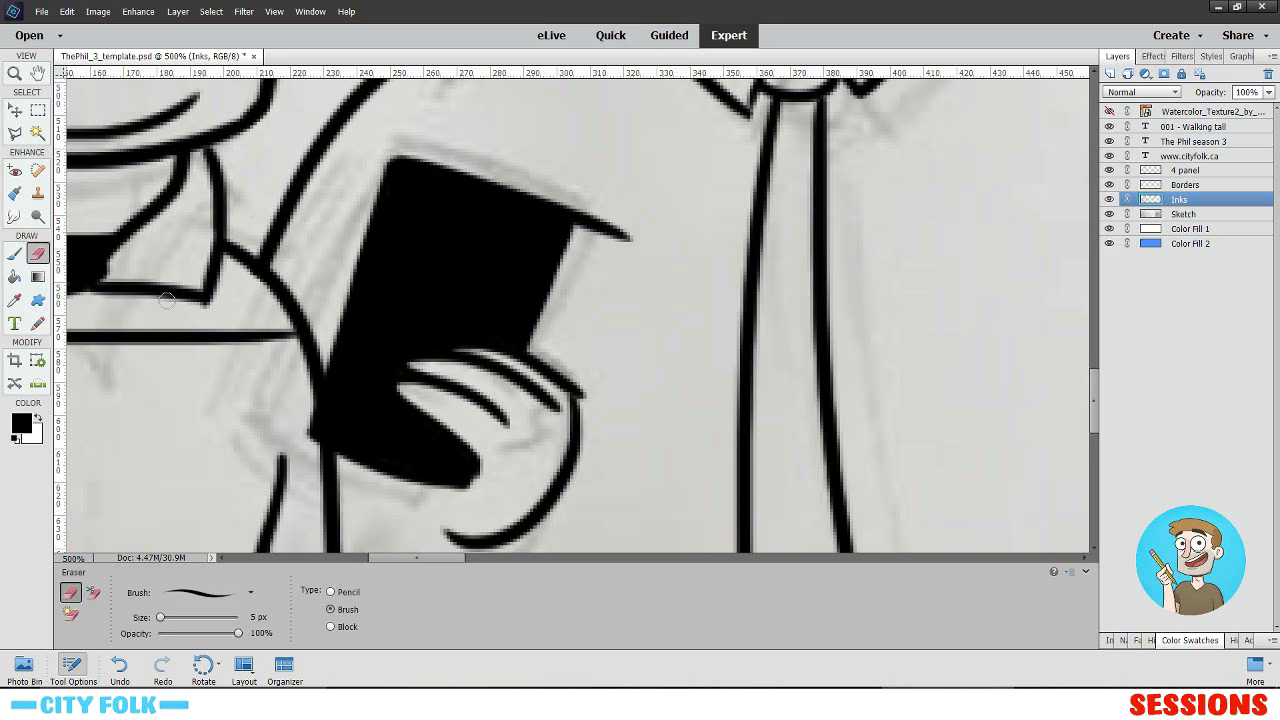
pyautogui.moveTo(632, 237)
pyautogui.mouseDown()
pyautogui.moveTo(602, 242)
pyautogui.moveTo(576, 201)
pyautogui.mouseUp()
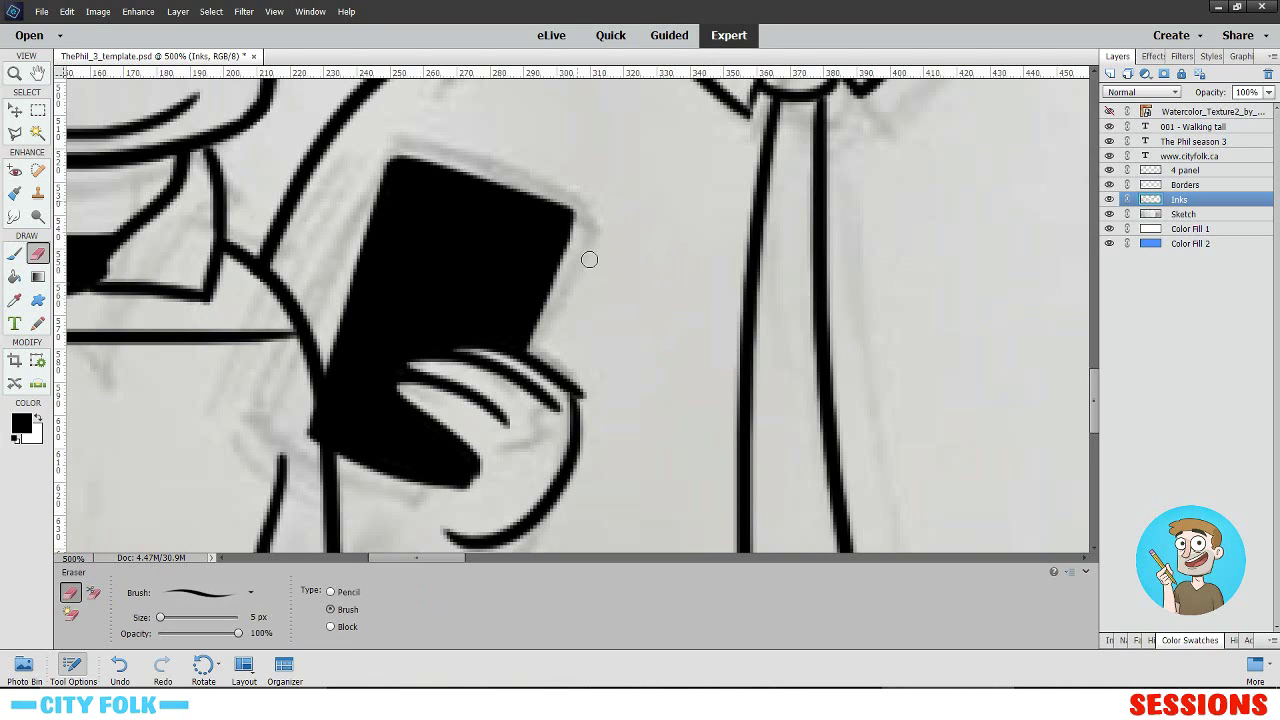
pyautogui.click(15, 254)
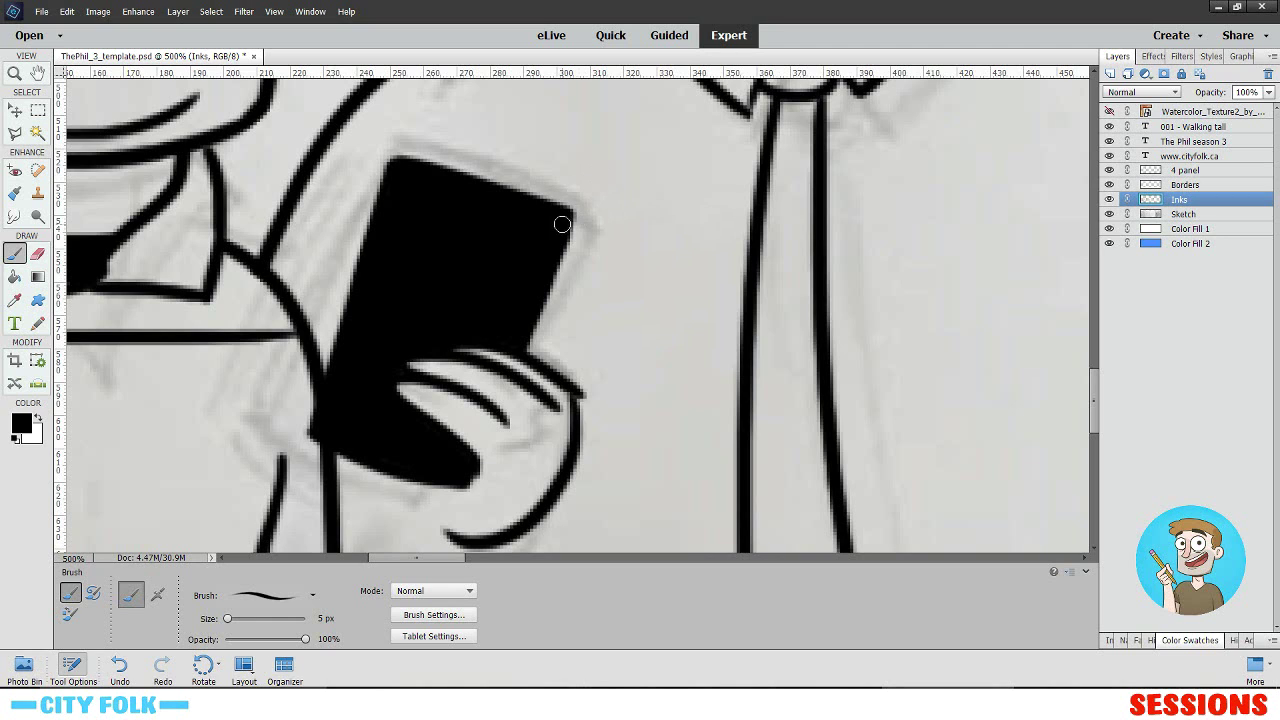
pyautogui.moveTo(545, 247); pyautogui.dragTo(597, 147)
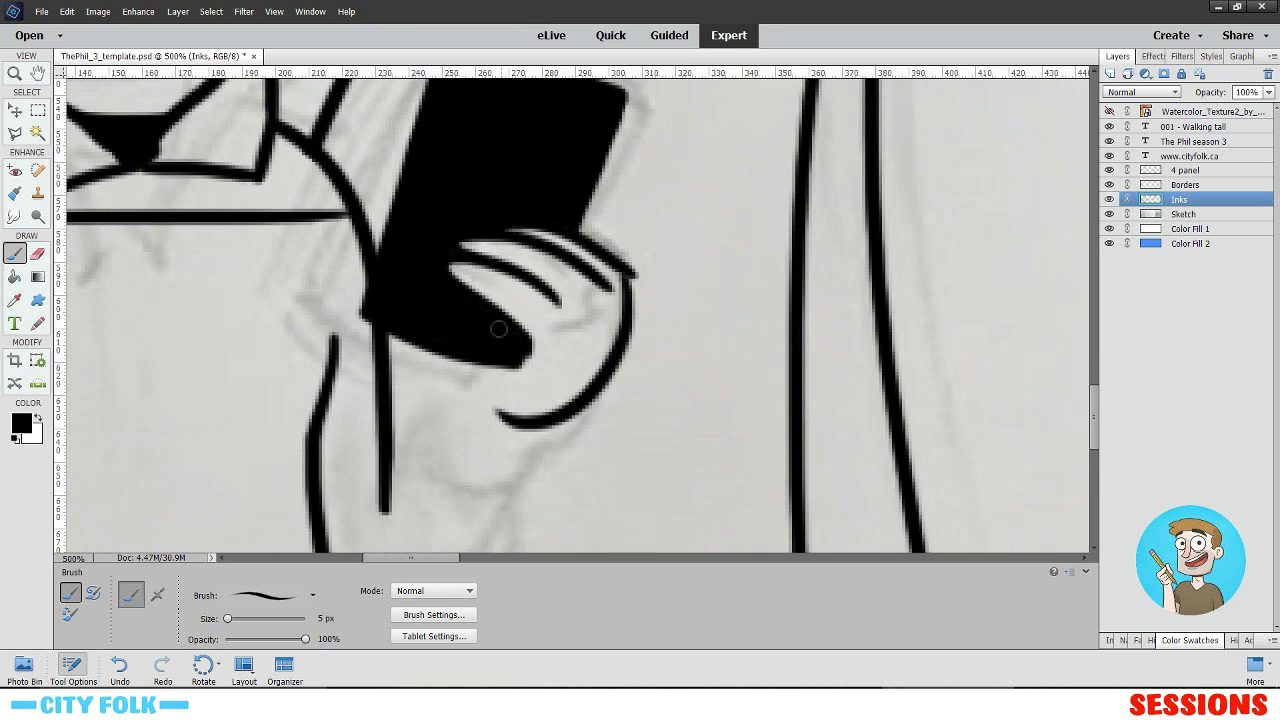
pyautogui.click(38, 256)
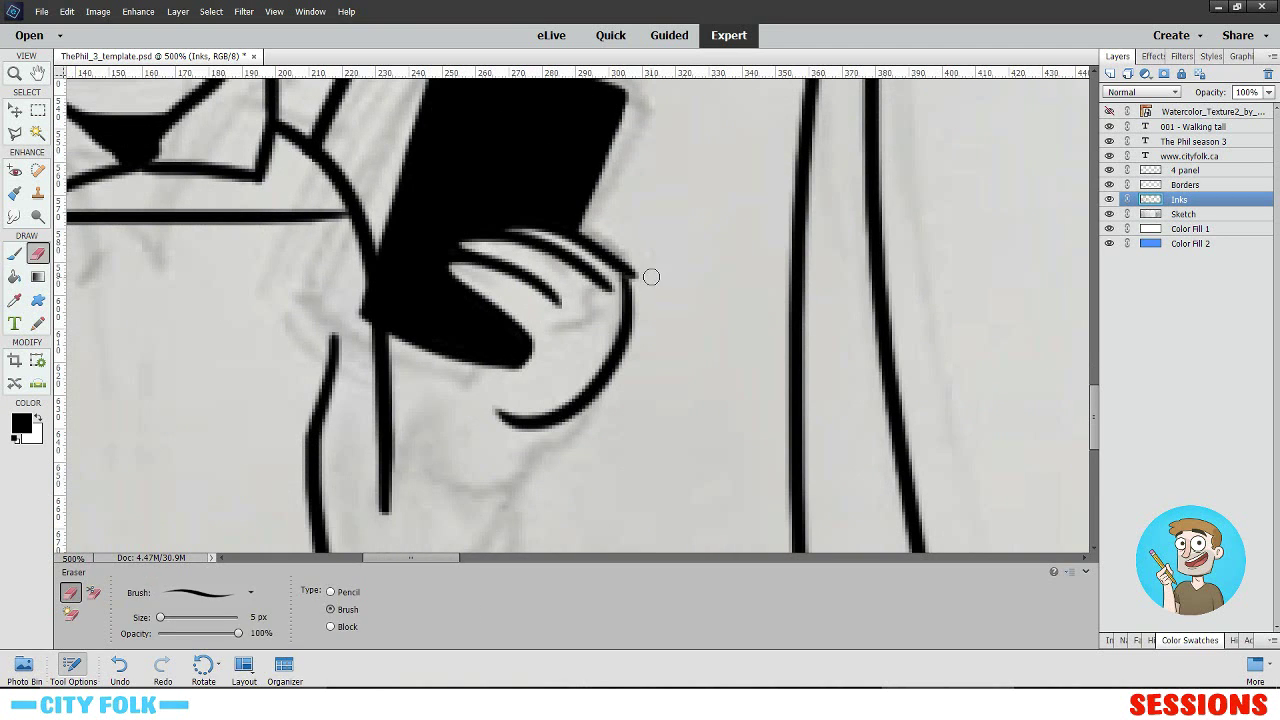
pyautogui.click(14, 255)
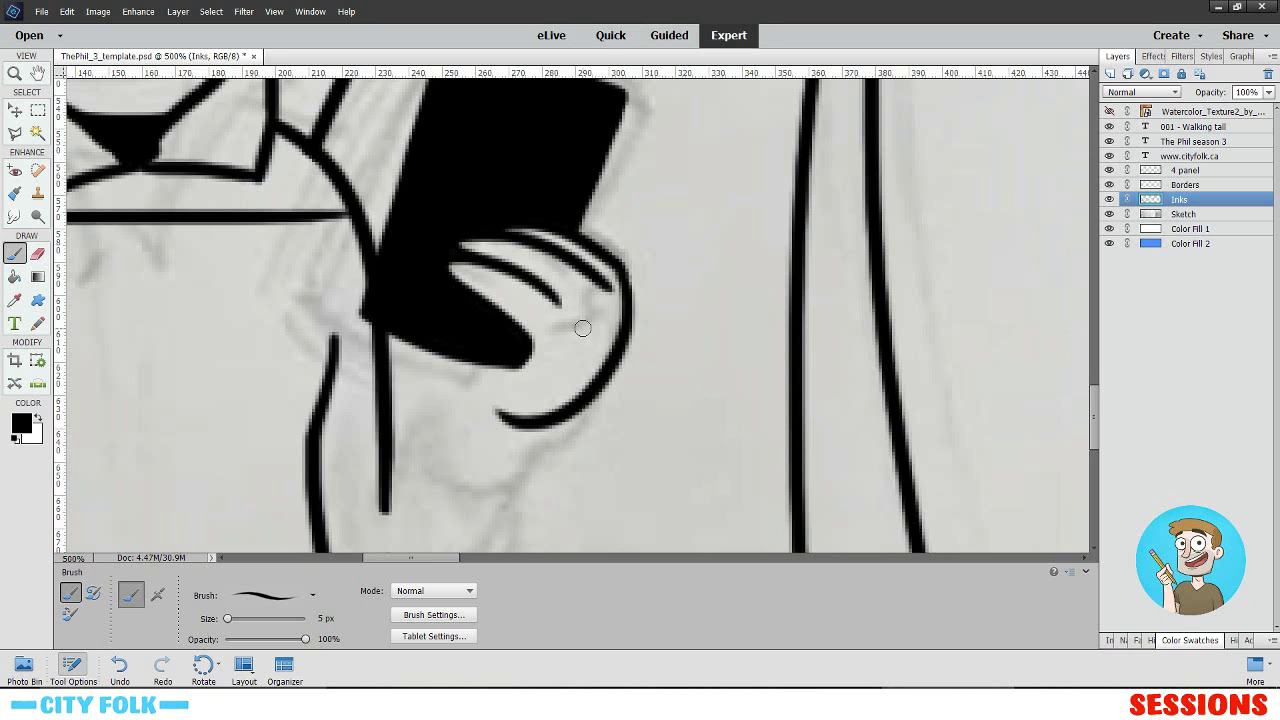
# - Ink the hand's small knuckle crease, the left side of the wrist and the curved cuff opening beneath it
pyautogui.moveTo(566, 319); pyautogui.dragTo(617, 302)
pyautogui.moveTo(538, 288); pyautogui.dragTo(564, 240)
pyautogui.moveTo(500, 282)
pyautogui.mouseDown()
pyautogui.moveTo(537, 220)
pyautogui.moveTo(545, 284)
pyautogui.moveTo(522, 280)
pyautogui.moveTo(564, 350)
pyautogui.mouseUp()
pyautogui.hotkey('ctrl', 'z')
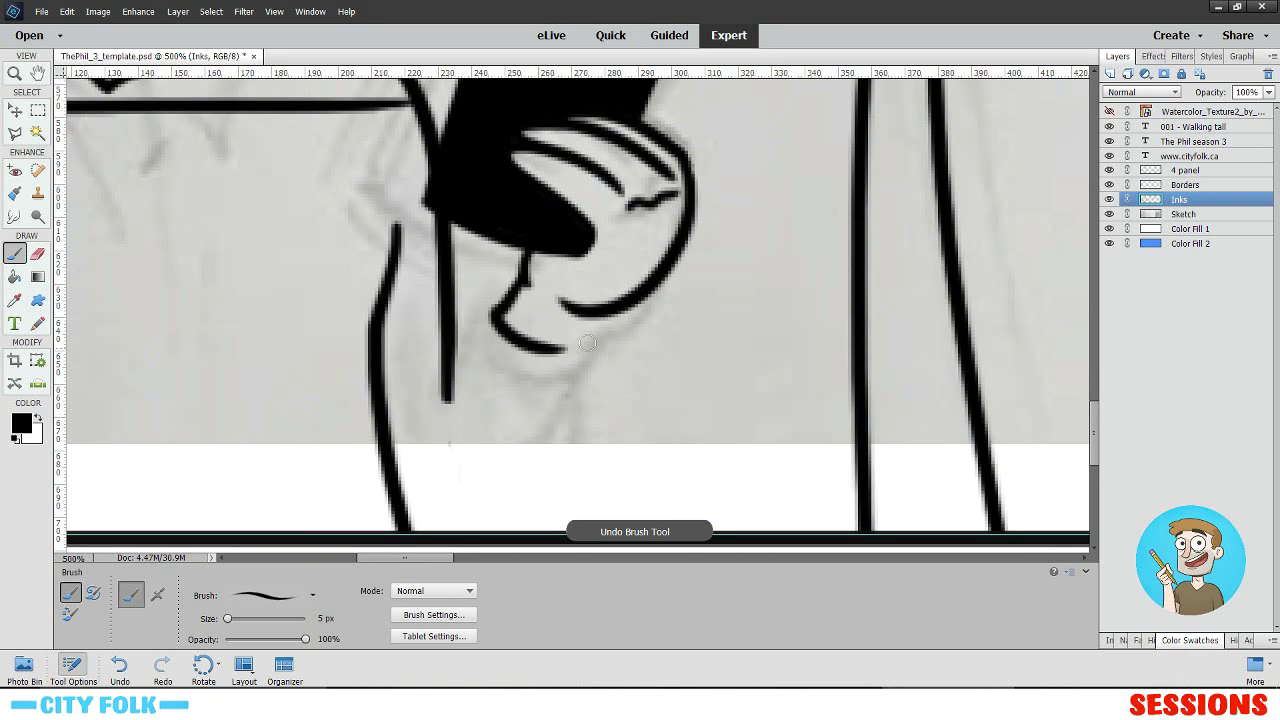
pyautogui.hotkey('ctrl', 'z')
pyautogui.moveTo(526, 283)
pyautogui.mouseDown()
pyautogui.moveTo(511, 315)
pyautogui.moveTo(527, 313)
pyautogui.moveTo(504, 301)
pyautogui.moveTo(585, 343)
pyautogui.mouseUp()
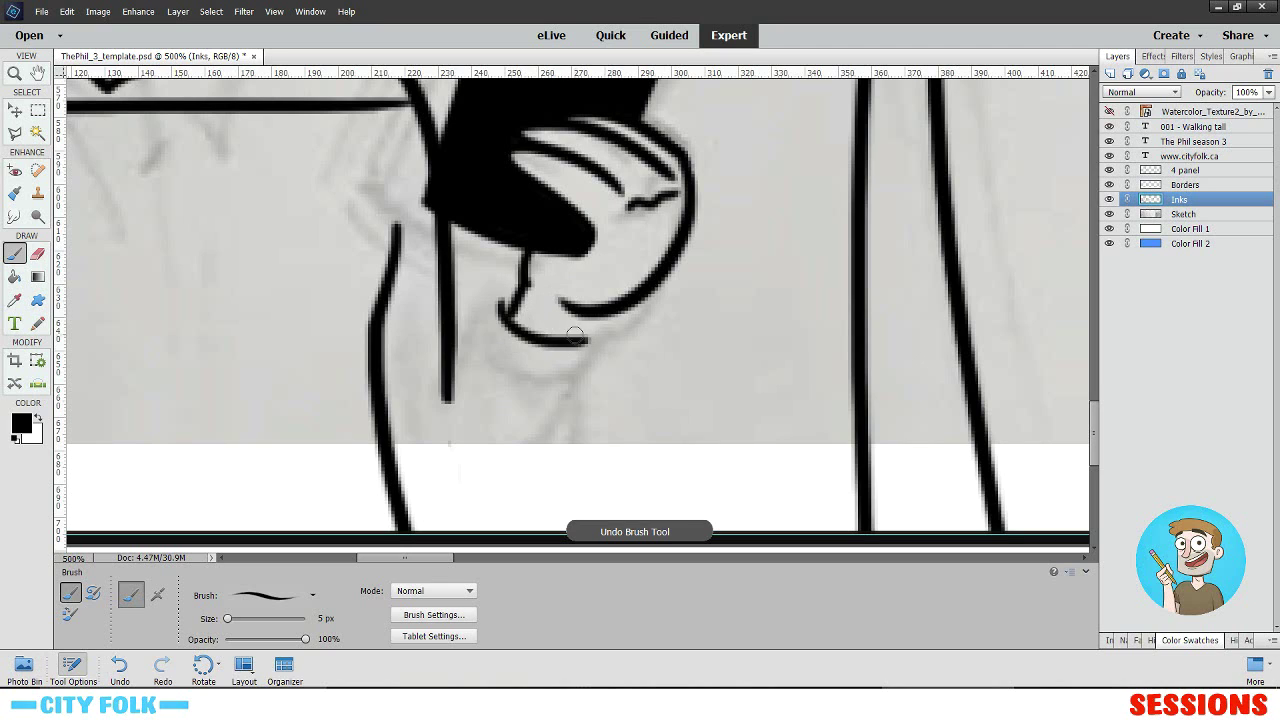
pyautogui.hotkey('ctrl', 'z')
pyautogui.moveTo(503, 306)
pyautogui.mouseDown()
pyautogui.moveTo(550, 339)
pyautogui.moveTo(579, 350)
pyautogui.mouseUp()
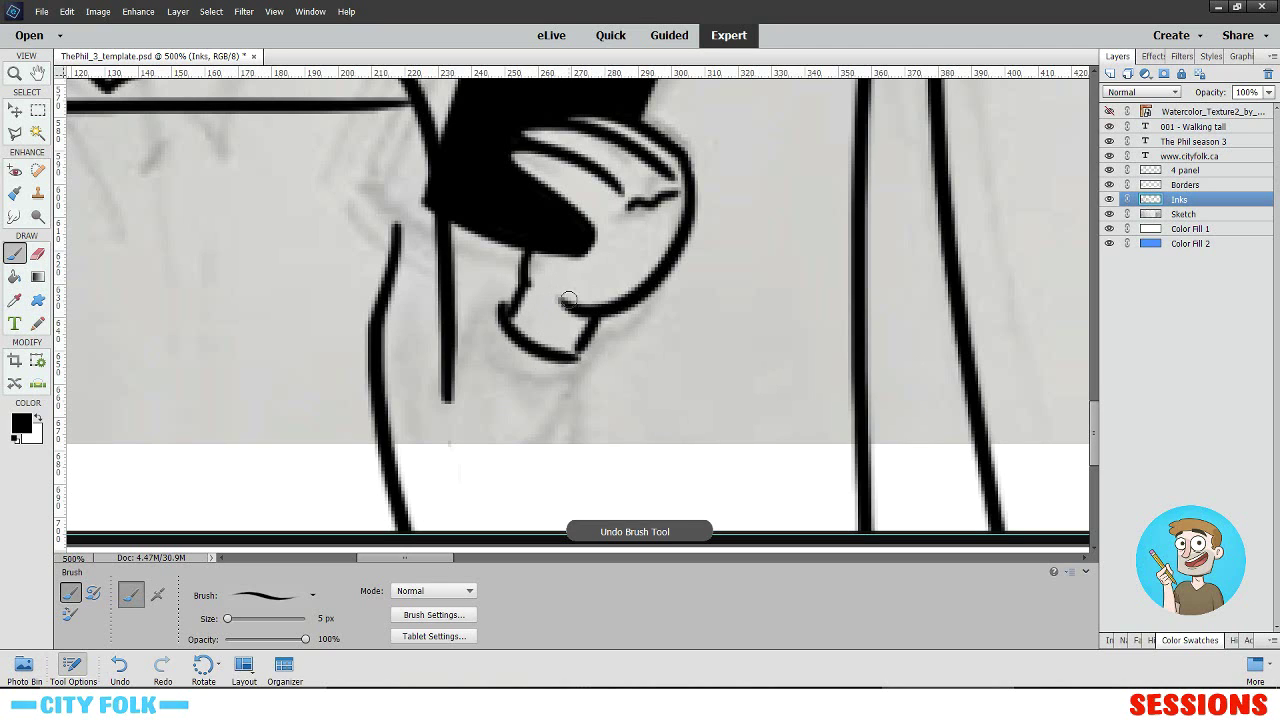
pyautogui.hotkey('ctrl', 'z')
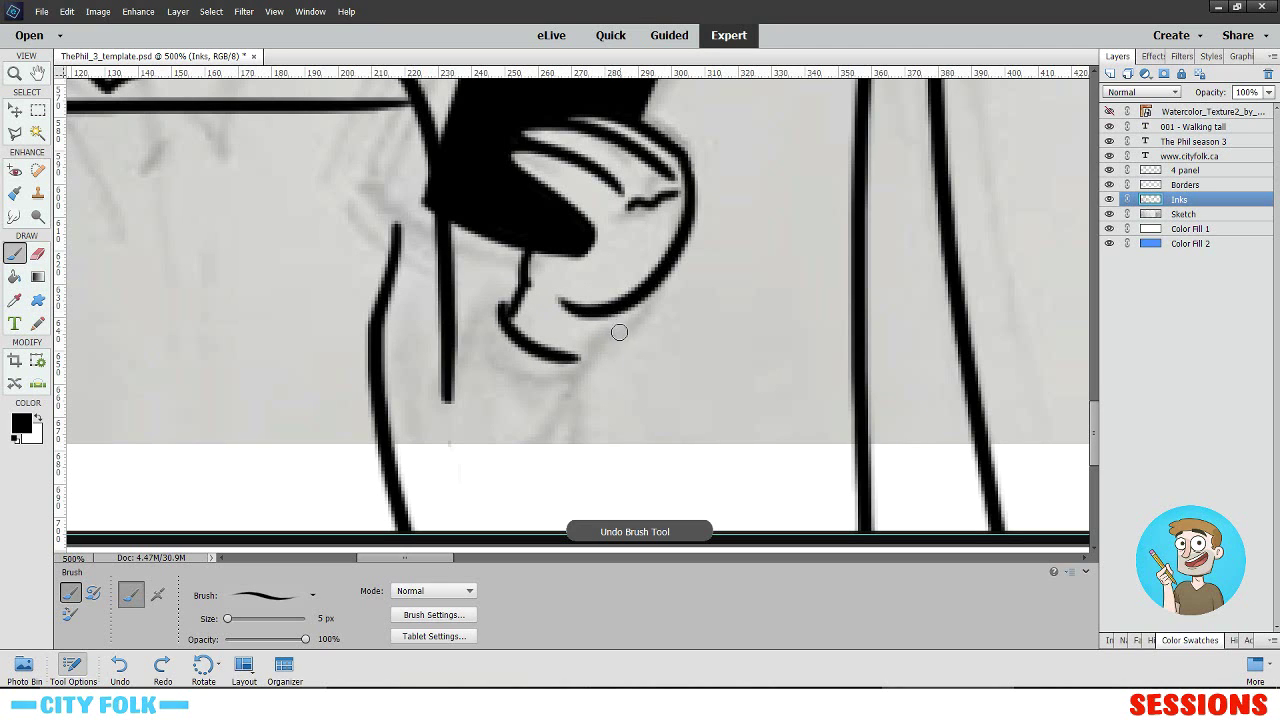
# - Ink the wrist's right side and both sleeve edges below the cuff, and erase the body line crossing the sleeve
pyautogui.moveTo(571, 355)
pyautogui.mouseDown()
pyautogui.moveTo(618, 306)
pyautogui.moveTo(540, 522)
pyautogui.mouseUp()
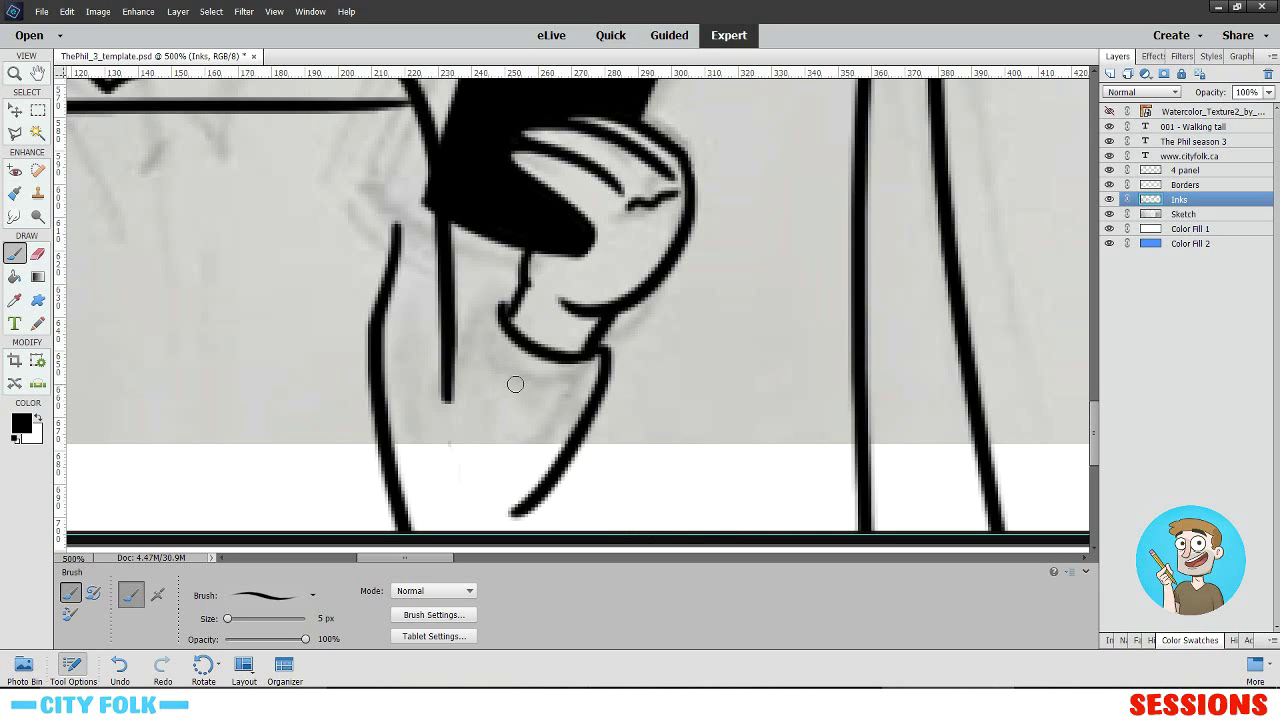
pyautogui.hotkey('ctrl', 'z')
pyautogui.moveTo(602, 341); pyautogui.dragTo(538, 532)
pyautogui.moveTo(508, 304)
pyautogui.mouseDown()
pyautogui.moveTo(478, 299)
pyautogui.moveTo(394, 383)
pyautogui.moveTo(395, 413)
pyautogui.mouseUp()
pyautogui.hotkey('ctrl', 'z')
pyautogui.moveTo(514, 299)
pyautogui.mouseDown()
pyautogui.moveTo(406, 410)
pyautogui.moveTo(468, 334)
pyautogui.mouseUp()
pyautogui.click(37, 254)
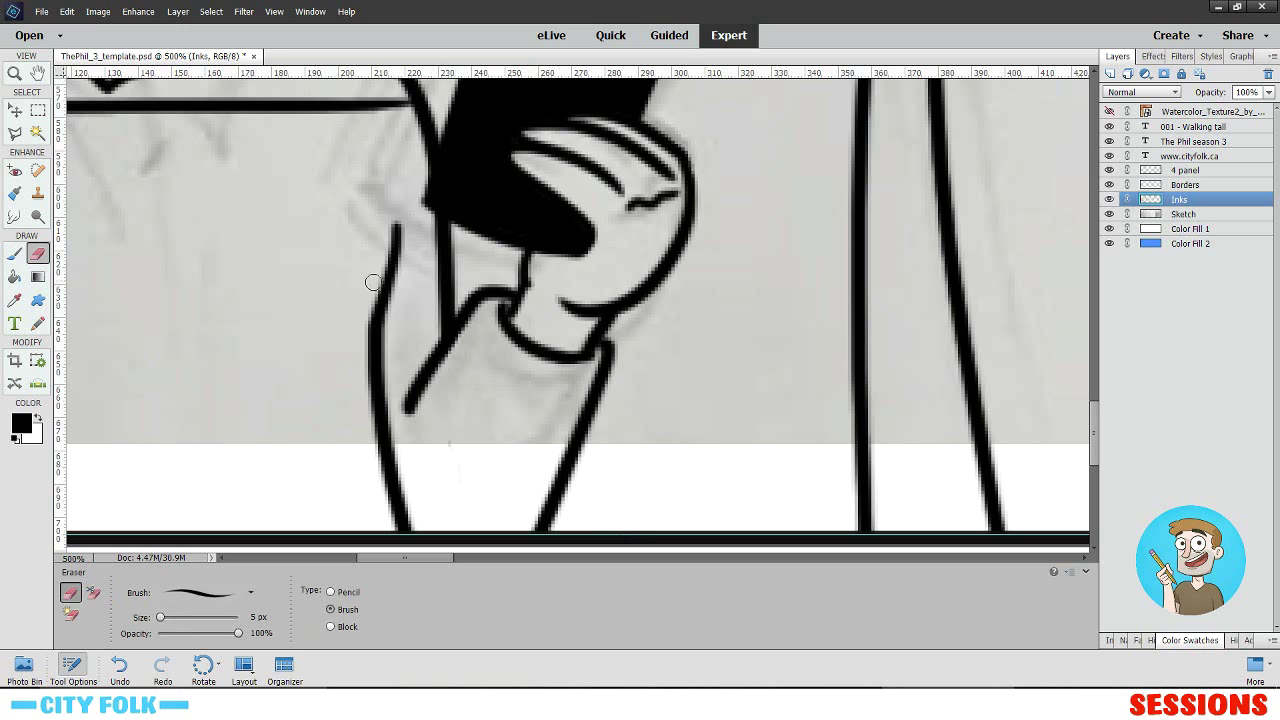
pyautogui.click(16, 257)
# - Erase a larger and a smaller dot near the phone's upper left corner as its camera and flash
pyautogui.moveTo(422, 110); pyautogui.dragTo(472, 287)
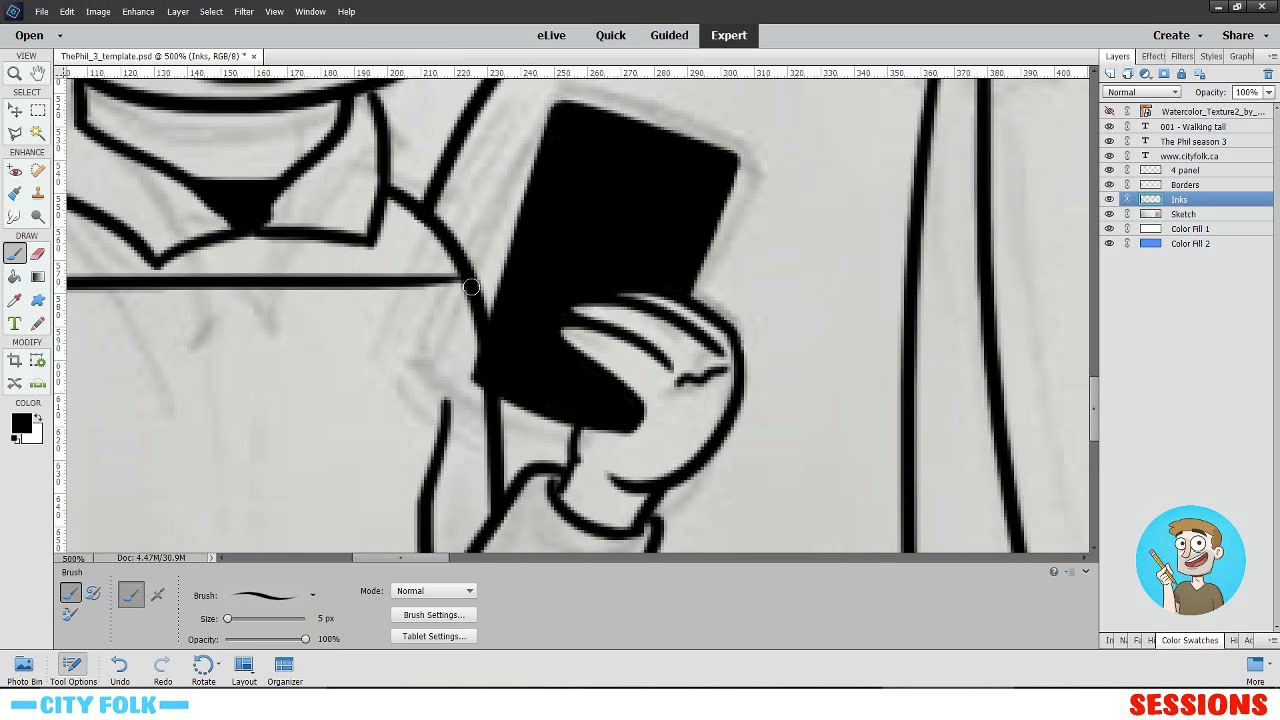
pyautogui.moveTo(562, 261); pyautogui.dragTo(496, 344)
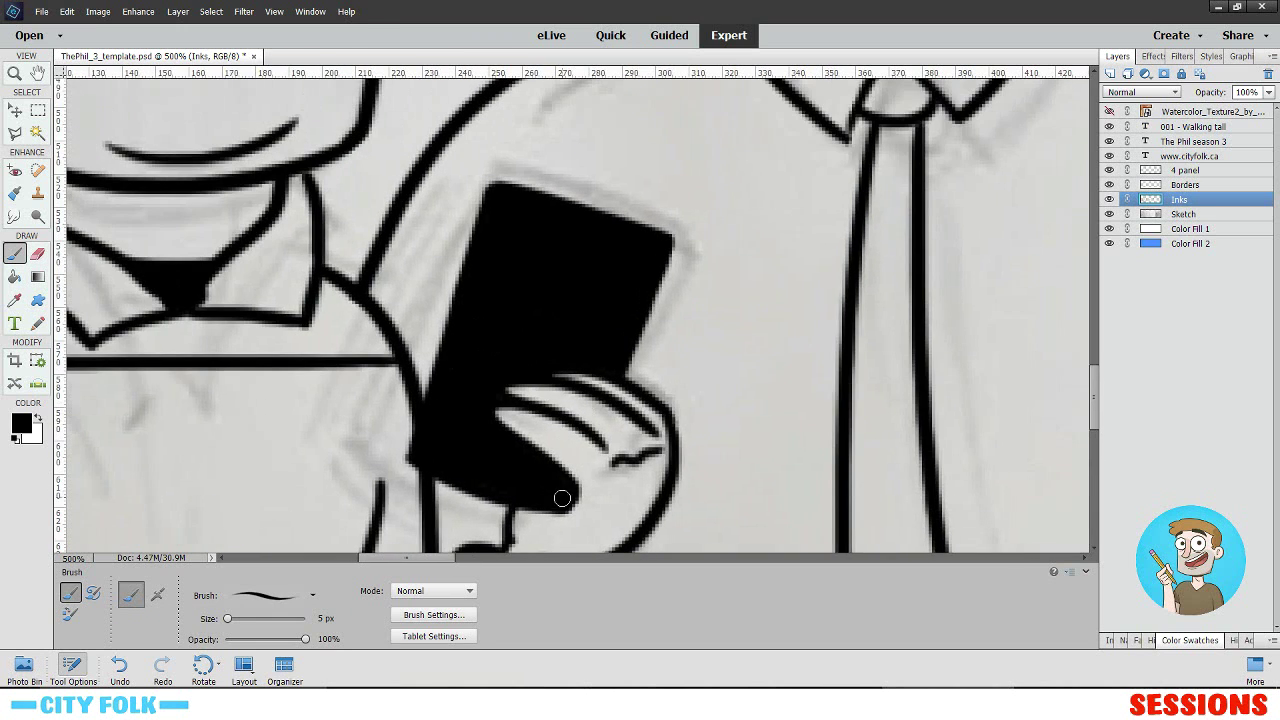
pyautogui.moveTo(427, 469); pyautogui.dragTo(446, 469)
pyautogui.moveTo(537, 255); pyautogui.dragTo(655, 339)
pyautogui.moveTo(412, 306); pyautogui.dragTo(489, 234)
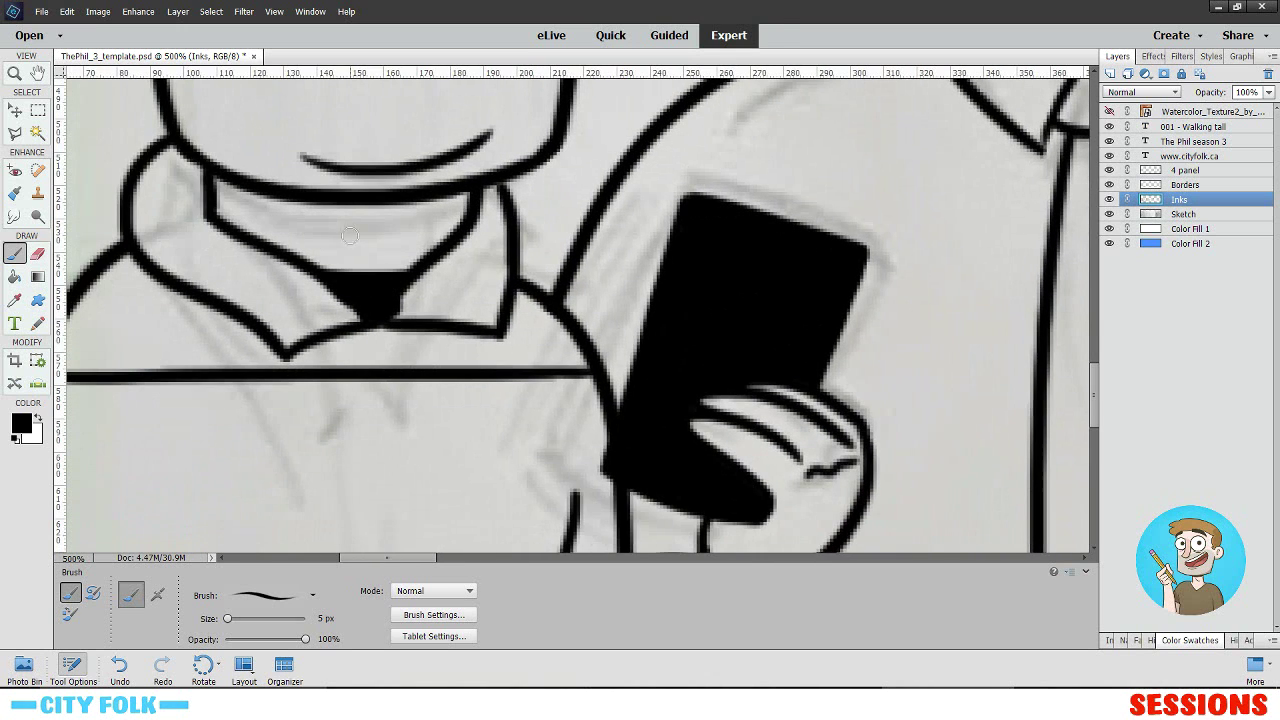
pyautogui.click(37, 256)
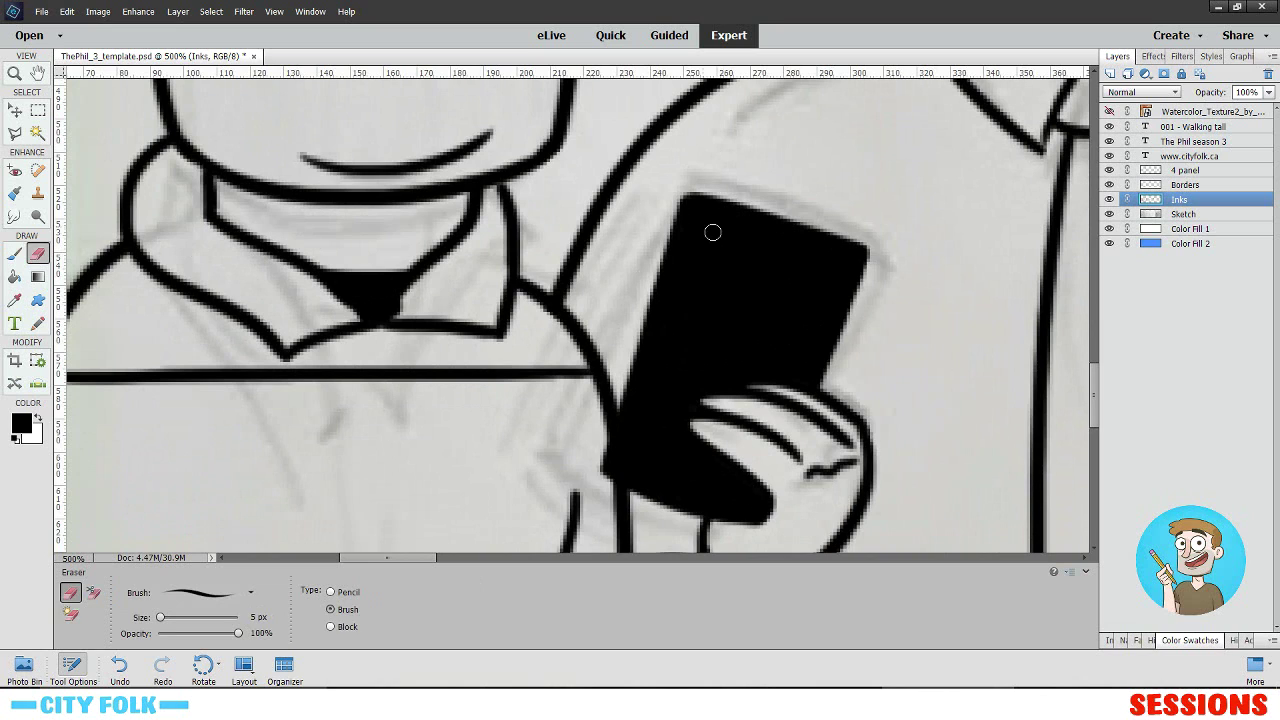
pyautogui.click(705, 231)
pyautogui.click(722, 237)
pyautogui.click(20, 262)
# - Clean up the edges of the black triangle inside the bald man's collar with the Eraser
pyautogui.press('e')
pyautogui.moveTo(414, 296); pyautogui.dragTo(392, 312)
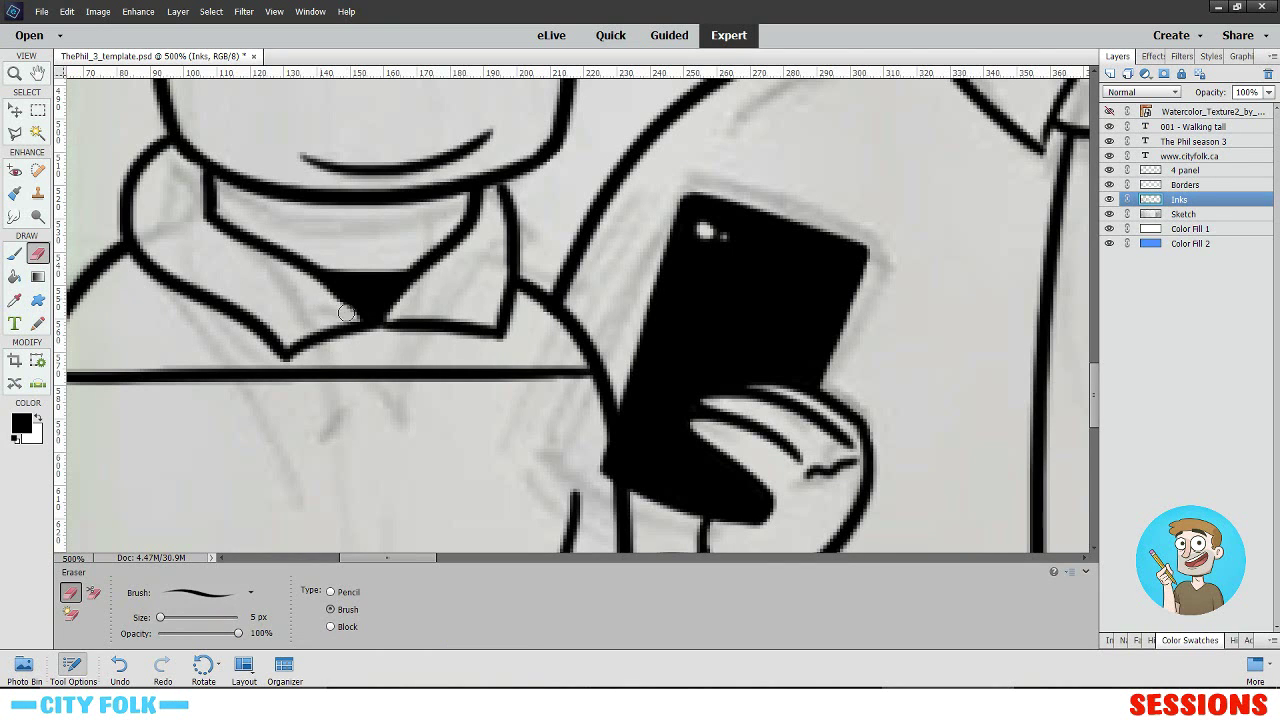
pyautogui.moveTo(312, 266); pyautogui.dragTo(421, 353)
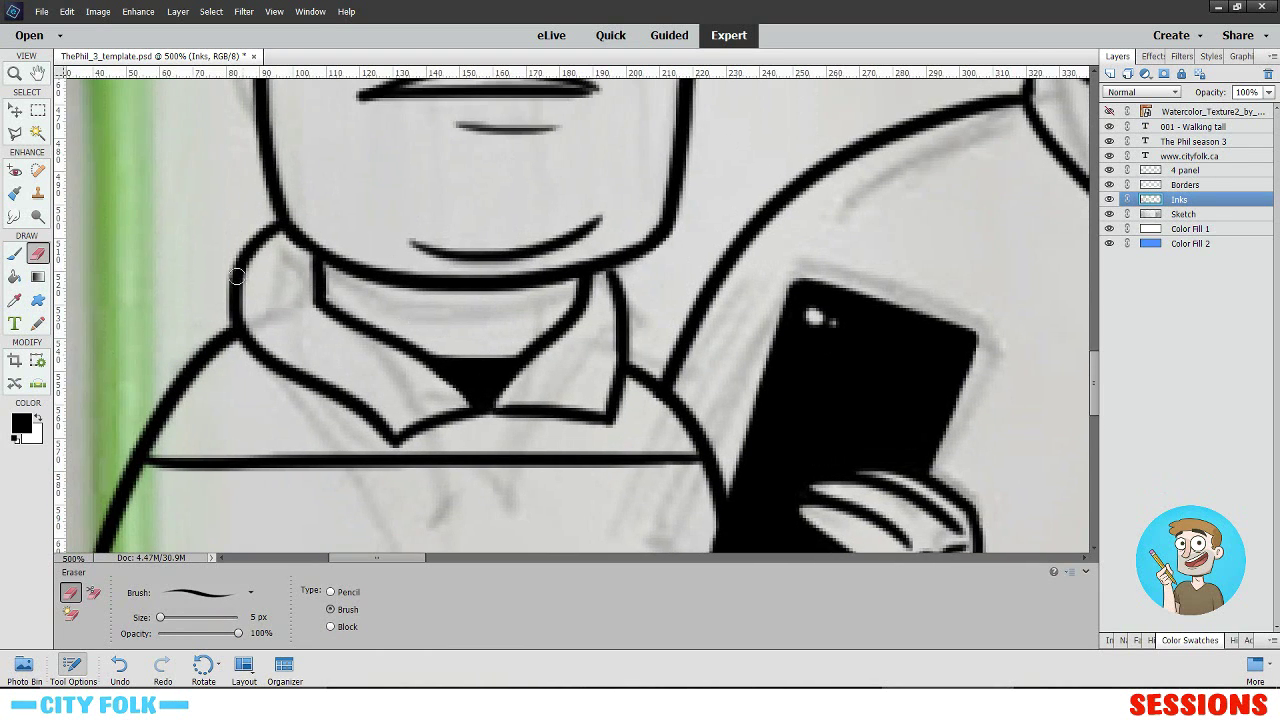
pyautogui.click(14, 254)
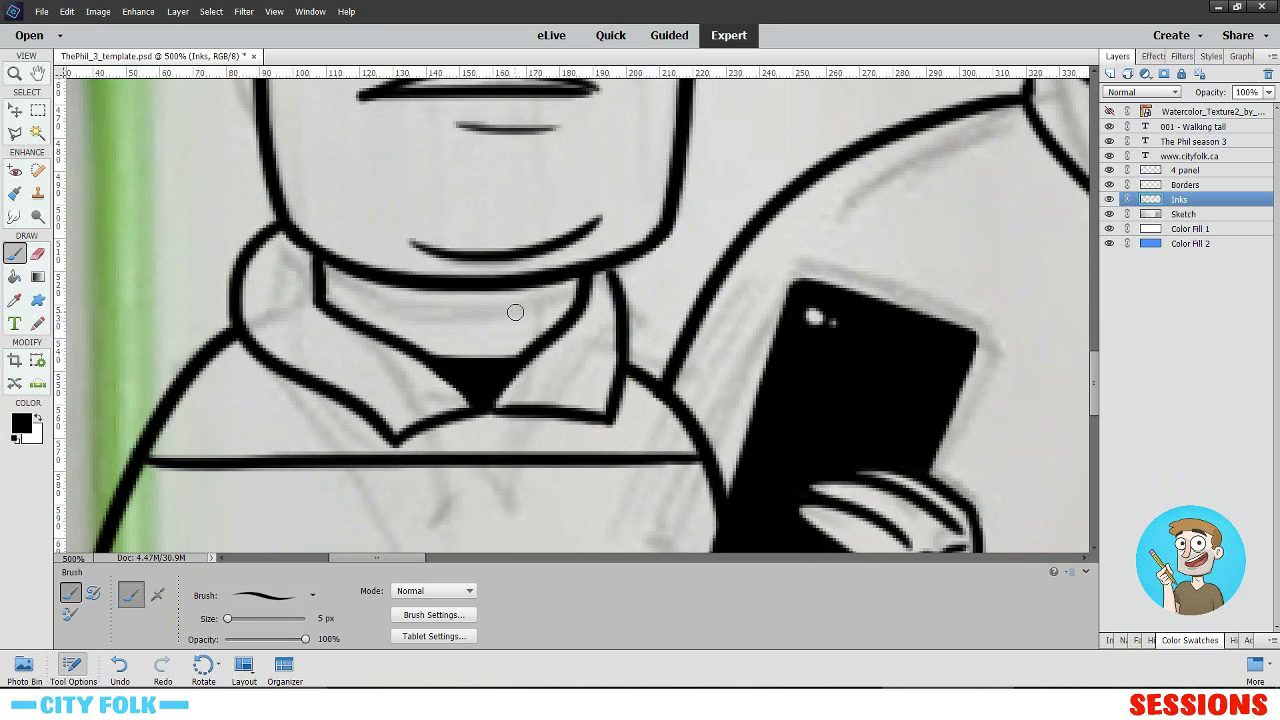
# - Ink the taller man's inner arm line, curving down to the first panel's right border
pyautogui.scroll(-3, 524, 325)
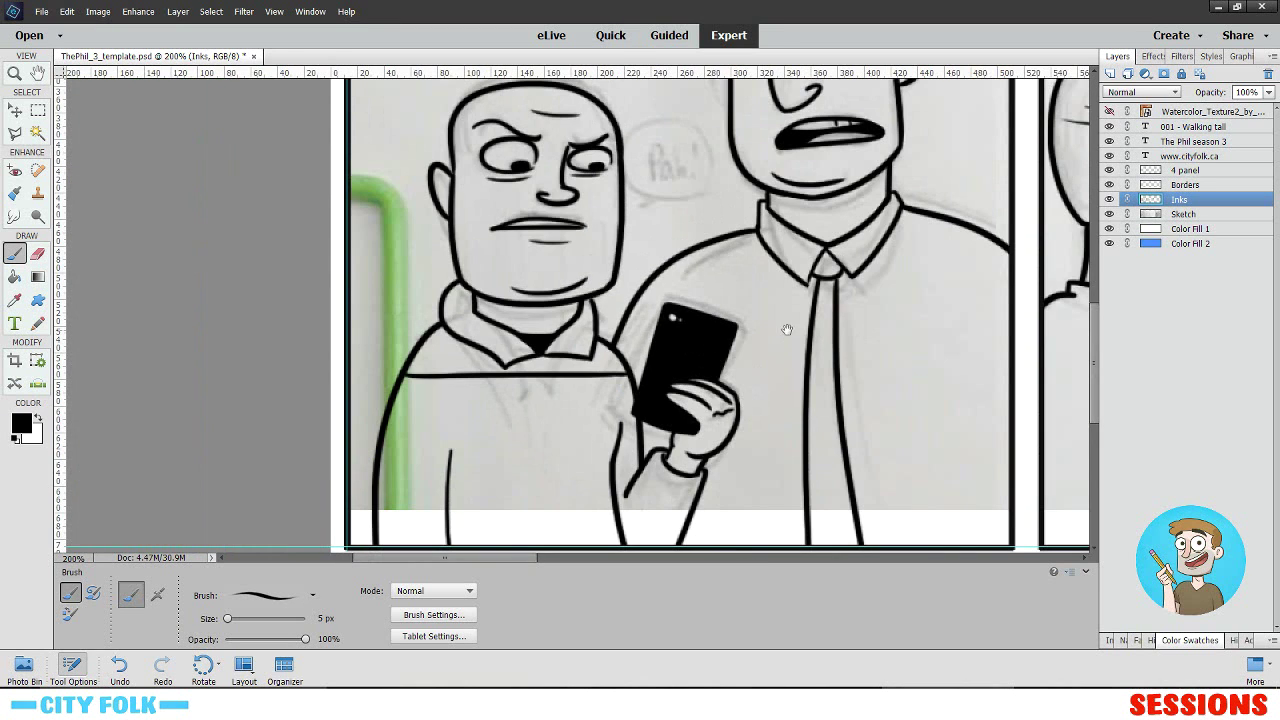
pyautogui.moveTo(777, 372)
pyautogui.mouseDown()
pyautogui.moveTo(738, 297)
pyautogui.moveTo(678, 386)
pyautogui.moveTo(754, 329)
pyautogui.moveTo(341, 281)
pyautogui.mouseUp()
pyautogui.hotkey('ctrl', '=')
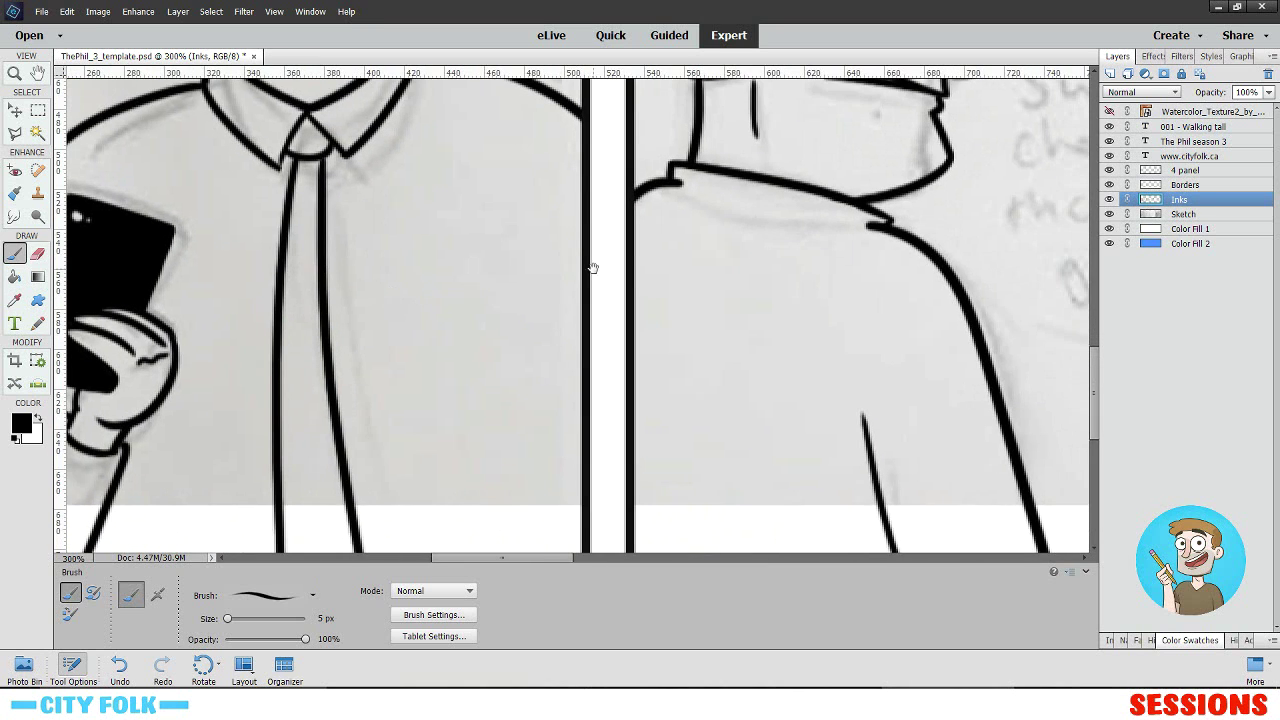
pyautogui.moveTo(593, 268); pyautogui.dragTo(581, 232)
pyautogui.moveTo(531, 168); pyautogui.dragTo(570, 518)
pyautogui.hotkey('ctrl', 'z')
pyautogui.moveTo(530, 208); pyautogui.dragTo(598, 466)
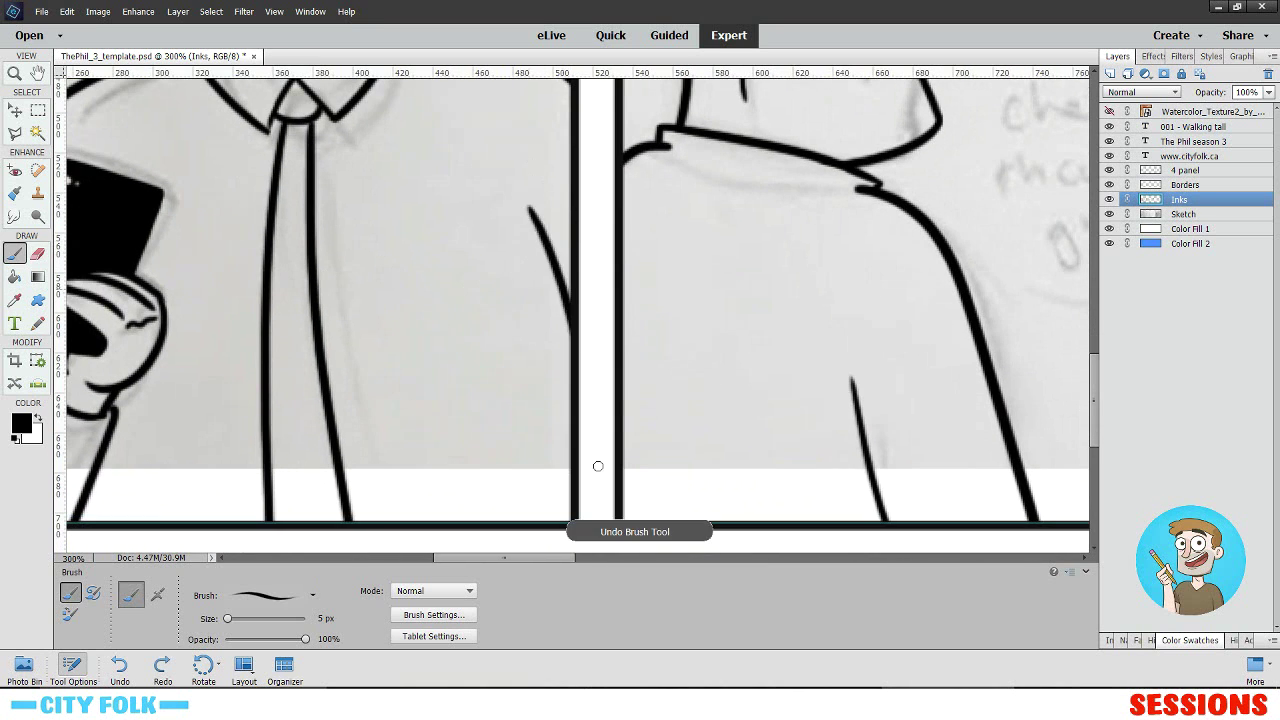
# - Try to ink a short line beside the outer edge of the taller man's sleeve near the panel's bottom border
pyautogui.moveTo(587, 188); pyautogui.dragTo(761, 251)
pyautogui.moveTo(294, 358); pyautogui.dragTo(410, 292)
pyautogui.moveTo(512, 316)
pyautogui.mouseDown()
pyautogui.moveTo(510, 378)
pyautogui.moveTo(496, 260)
pyautogui.mouseUp()
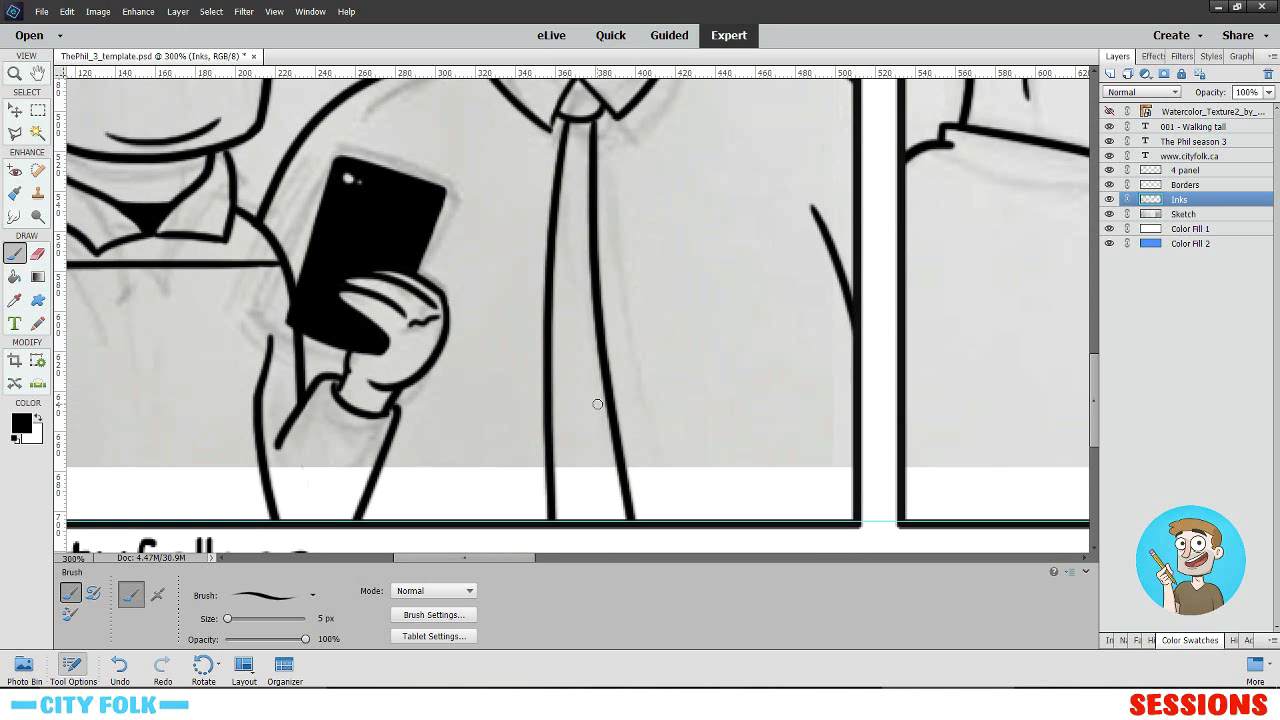
pyautogui.moveTo(487, 256)
pyautogui.mouseDown()
pyautogui.moveTo(486, 283)
pyautogui.moveTo(464, 246)
pyautogui.mouseUp()
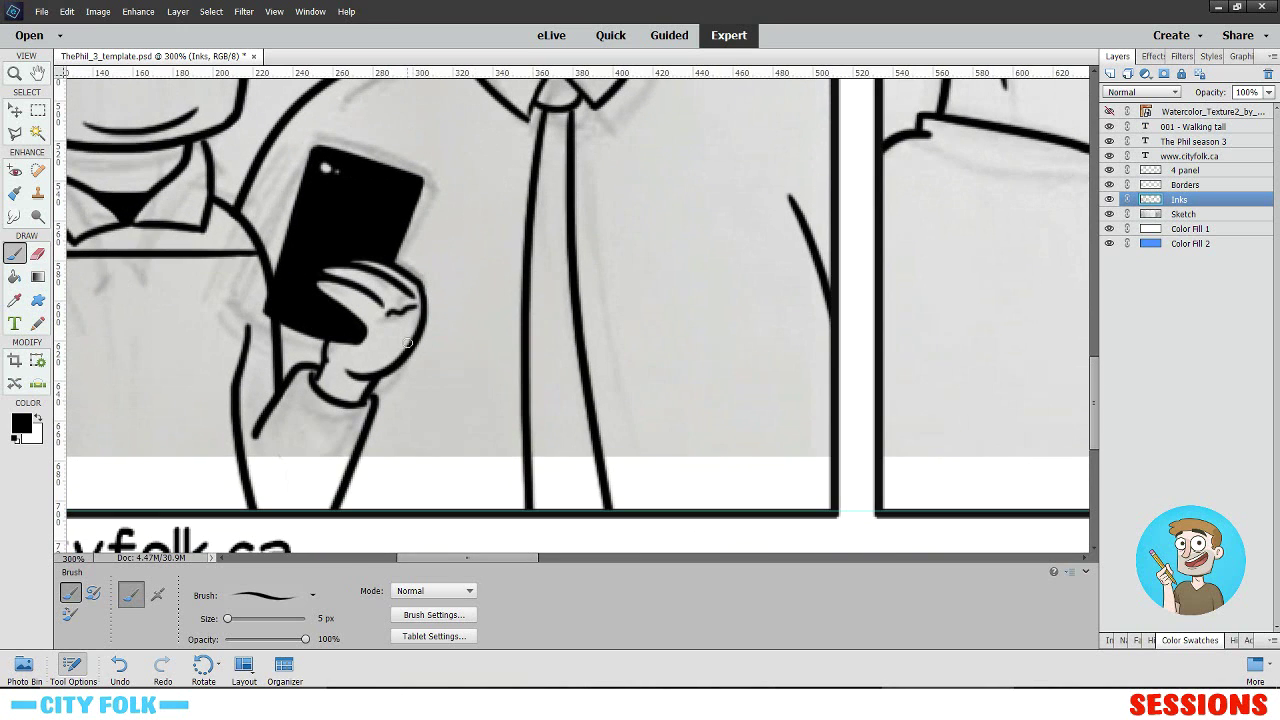
pyautogui.moveTo(360, 463); pyautogui.dragTo(359, 546)
pyautogui.hotkey('ctrl', 'z')
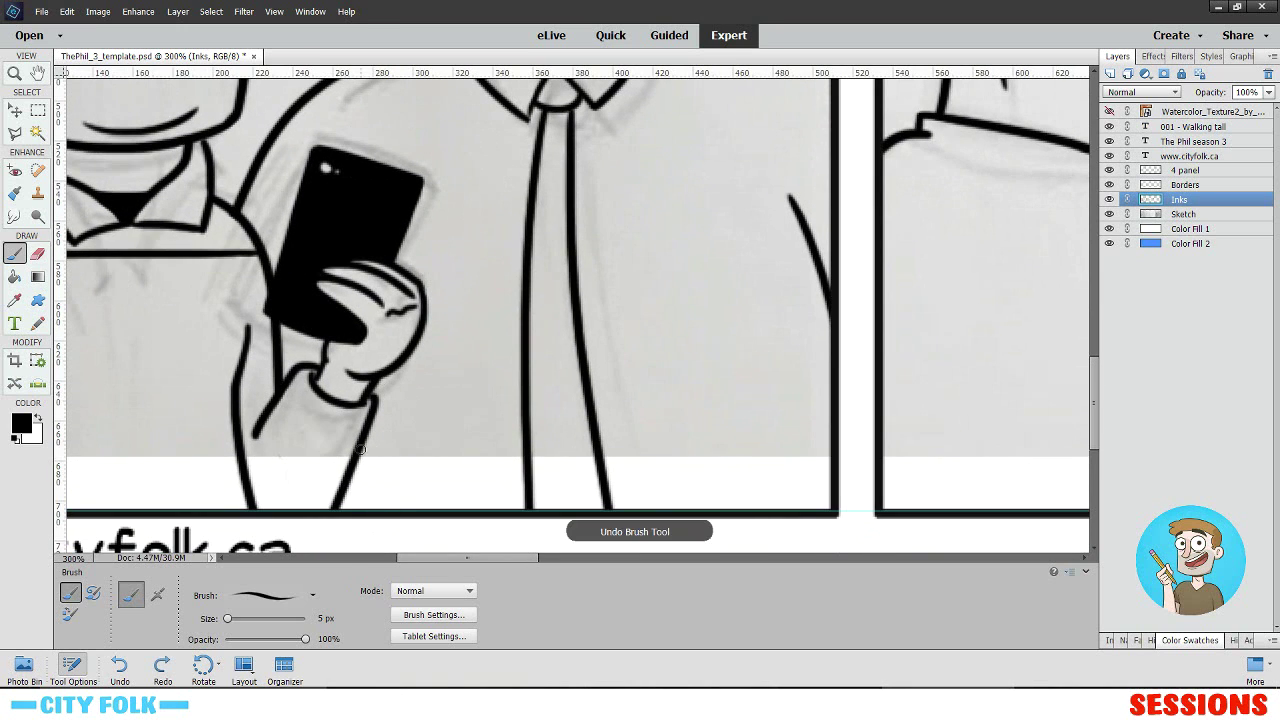
pyautogui.moveTo(359, 457); pyautogui.dragTo(363, 513)
# - Erase the left side of the bald man's head outline from the top of the ear up to the crown
pyautogui.moveTo(560, 300); pyautogui.dragTo(526, 451)
pyautogui.moveTo(434, 294); pyautogui.dragTo(542, 380)
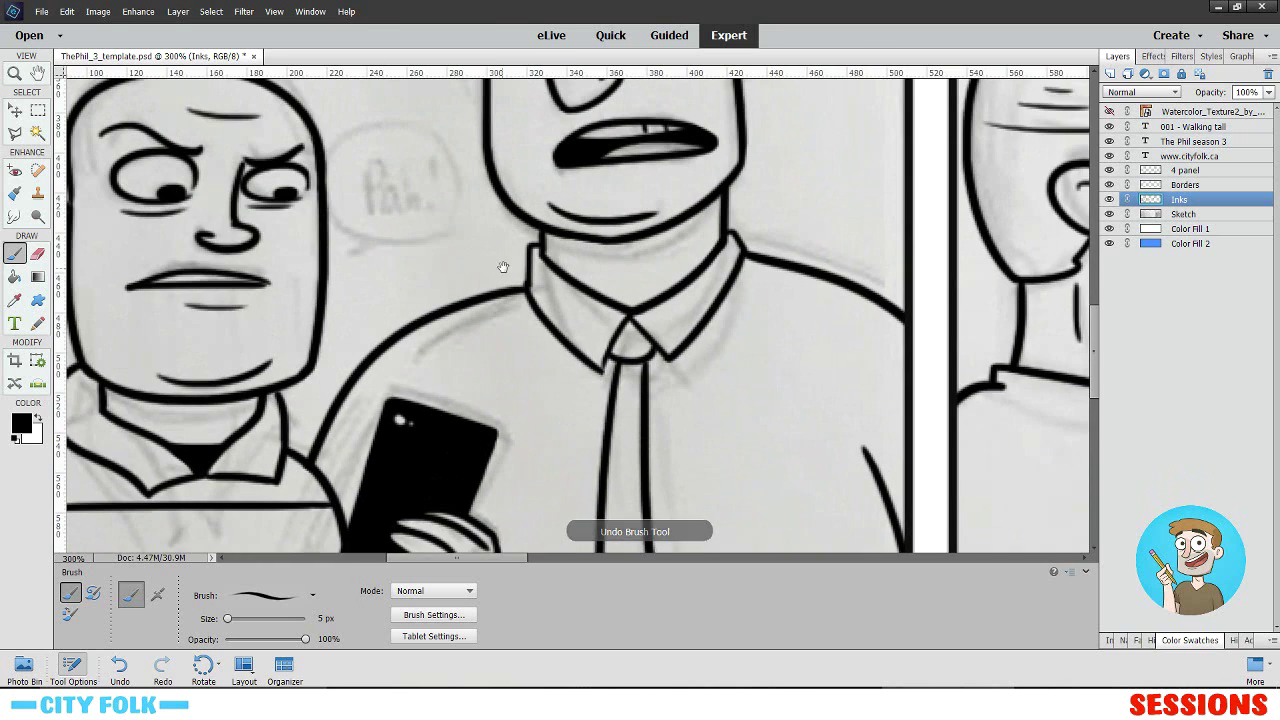
pyautogui.moveTo(504, 267); pyautogui.dragTo(613, 333)
pyautogui.moveTo(302, 232); pyautogui.dragTo(524, 287)
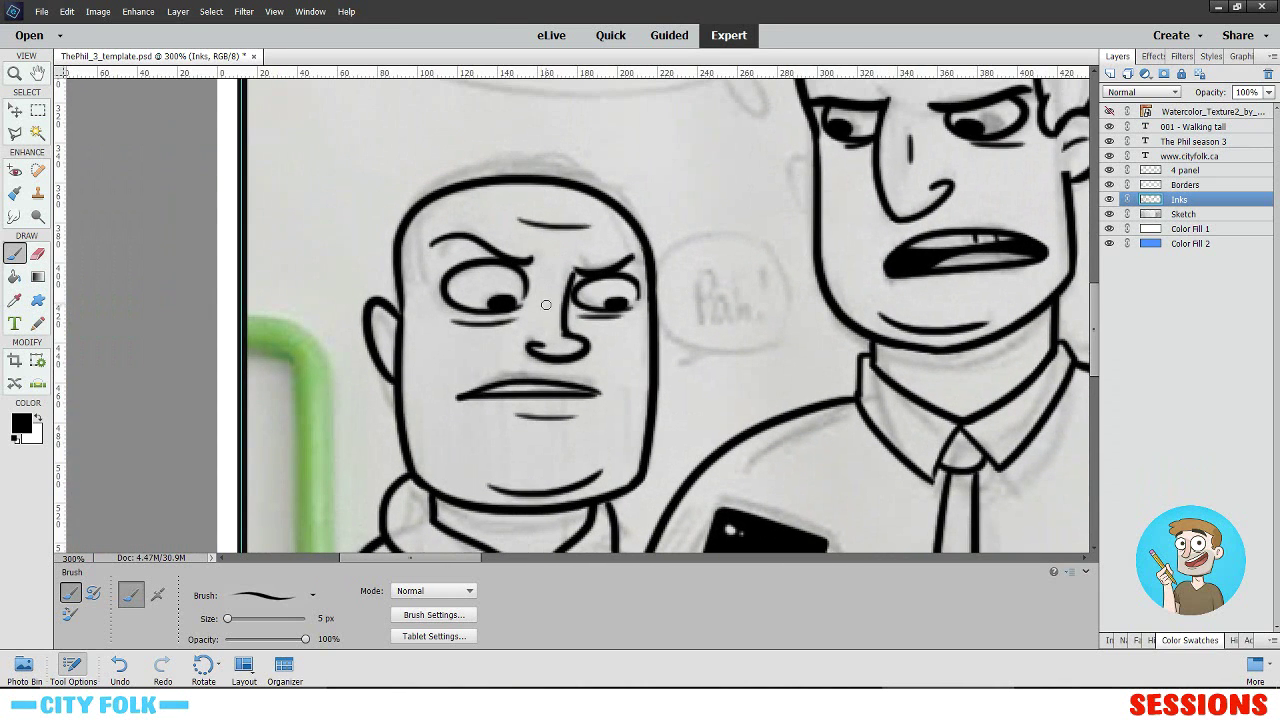
pyautogui.scroll(4, 570, 312)
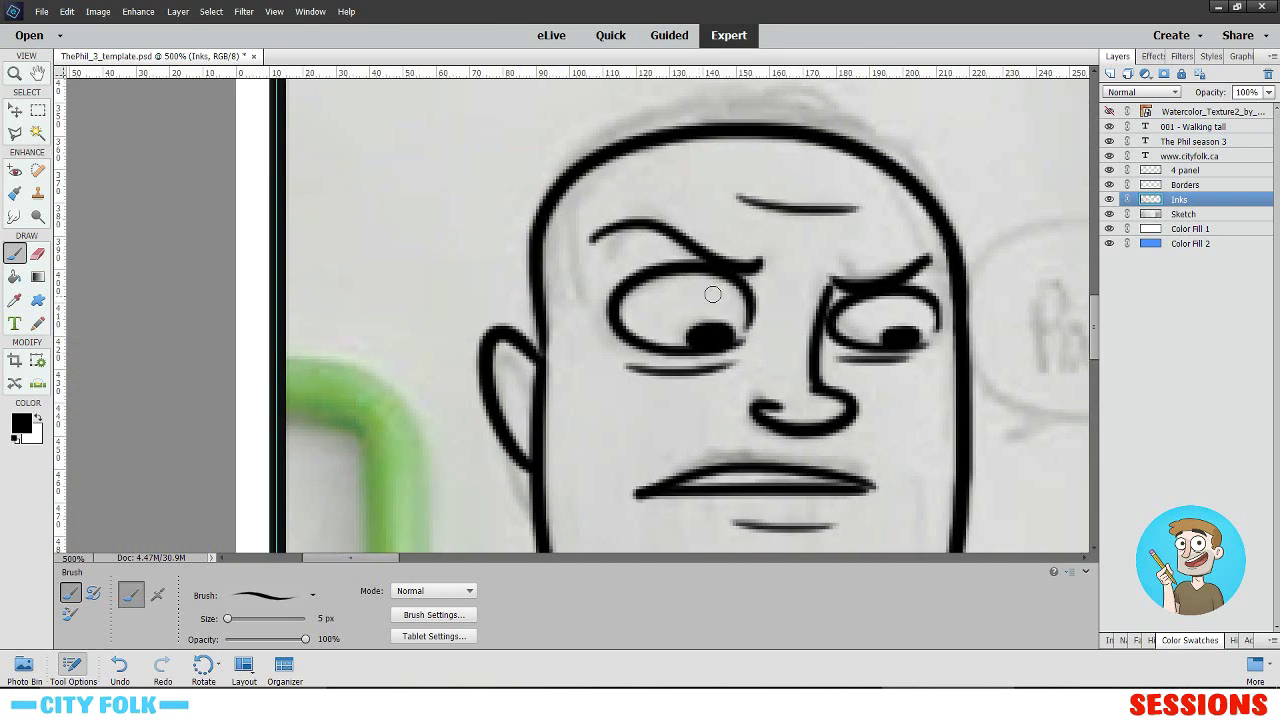
pyautogui.scroll(2, 540, 290)
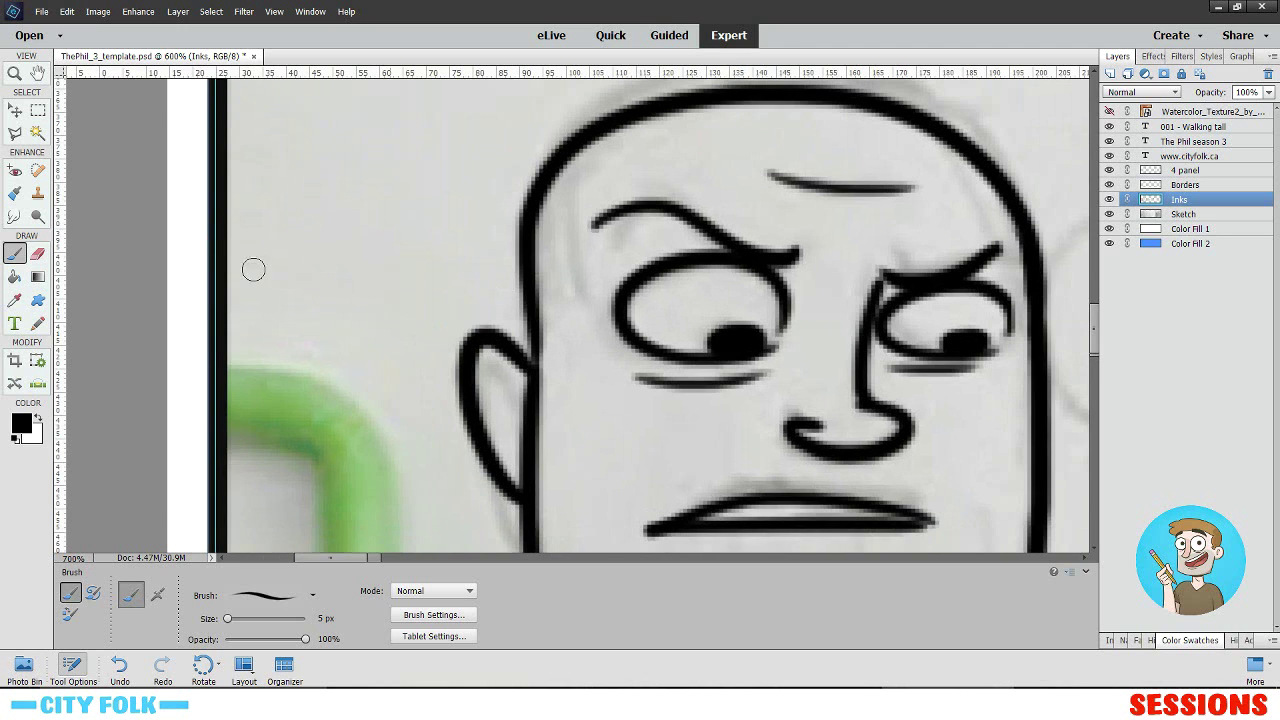
pyautogui.press('e')
pyautogui.moveTo(541, 361)
pyautogui.mouseDown()
pyautogui.moveTo(522, 280)
pyautogui.moveTo(562, 158)
pyautogui.moveTo(511, 245)
pyautogui.moveTo(449, 254)
pyautogui.moveTo(520, 226)
pyautogui.mouseUp()
pyautogui.click(15, 253)
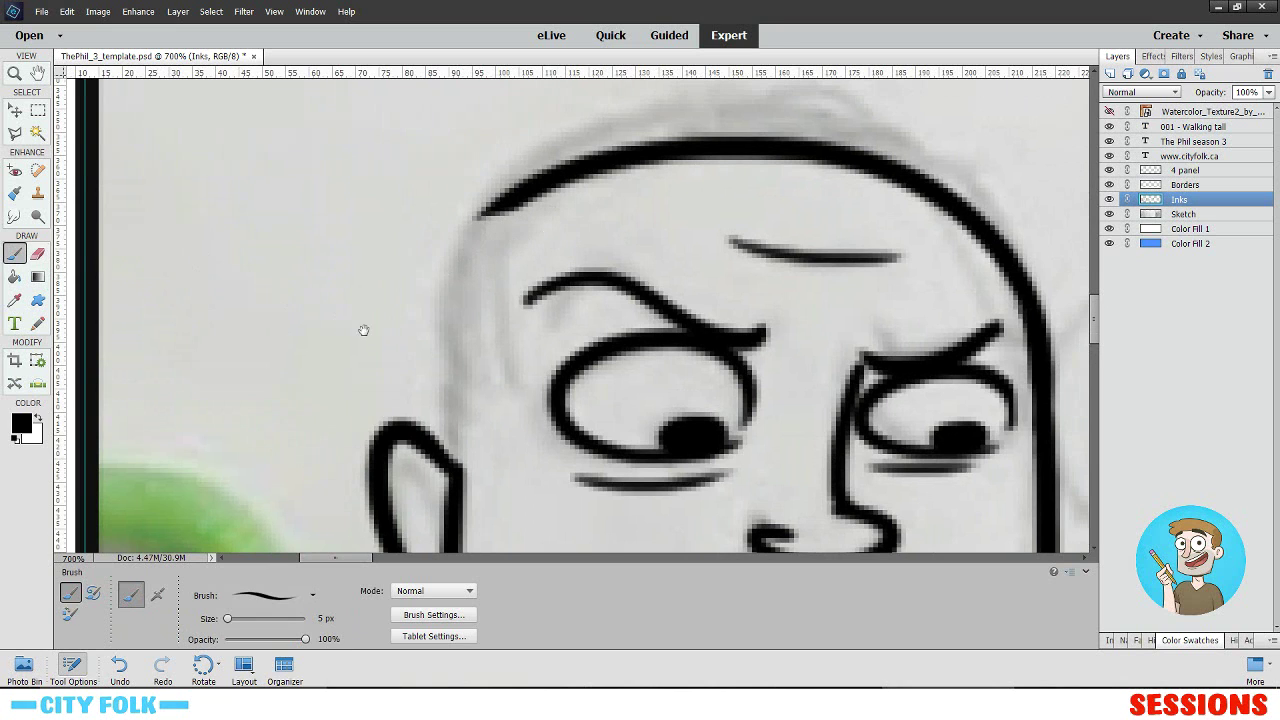
# - Re-ink the left side of the bald man's head outline in the first panel, curving from the crown down to the top of the ear
pyautogui.scroll(-3, 400, 370)
pyautogui.moveTo(446, 440)
pyautogui.mouseDown()
pyautogui.moveTo(477, 440)
pyautogui.moveTo(486, 214)
pyautogui.mouseUp()
pyautogui.hotkey('ctrl', 'z')
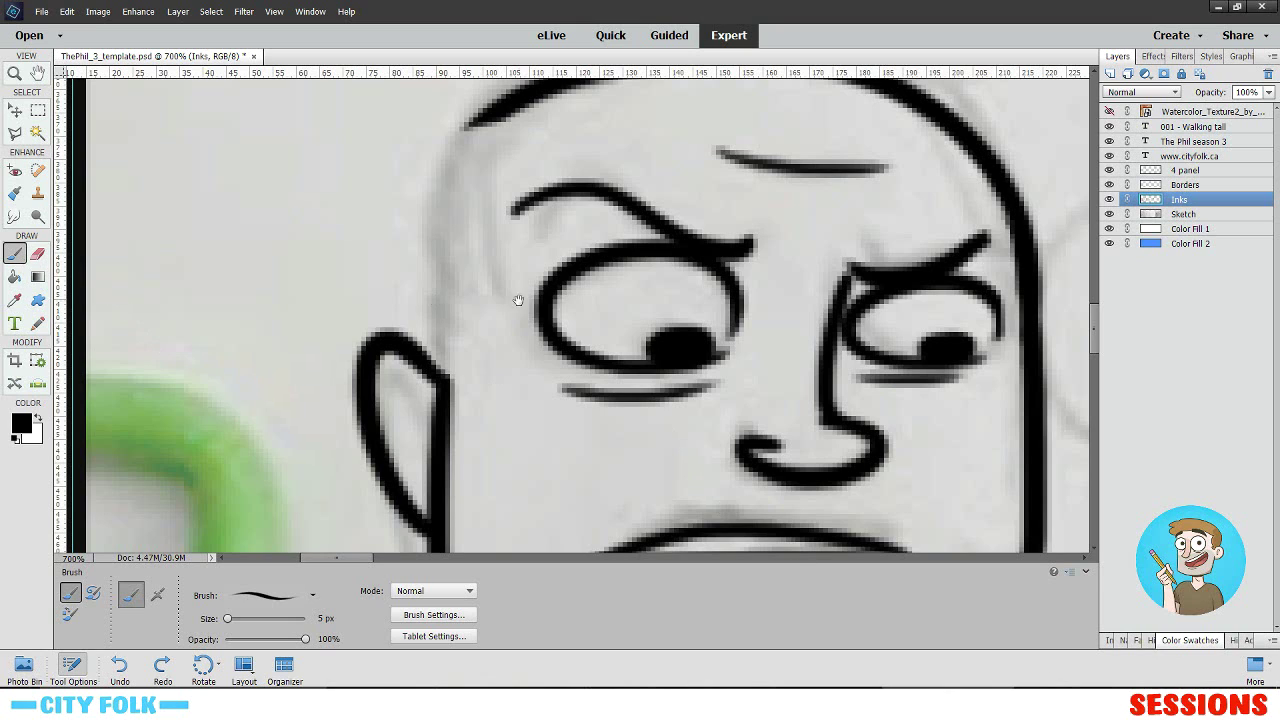
pyautogui.moveTo(518, 300); pyautogui.dragTo(367, 389)
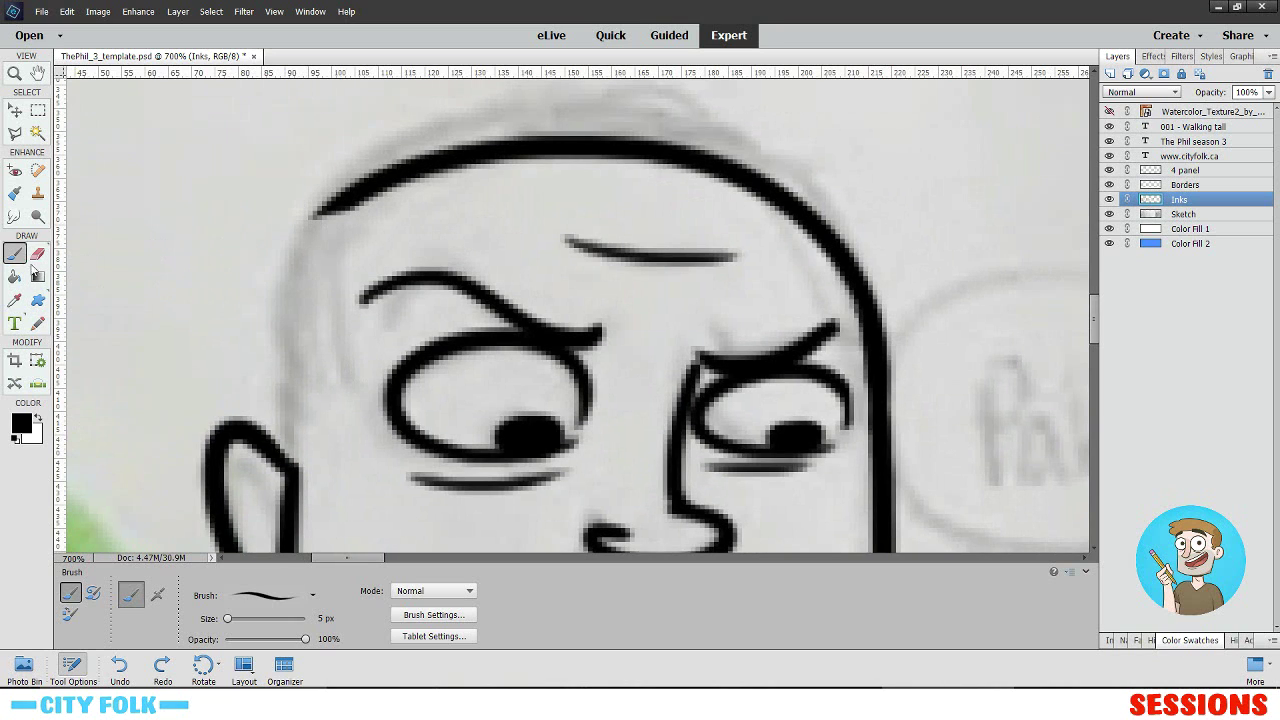
pyautogui.moveTo(347, 207); pyautogui.dragTo(259, 441)
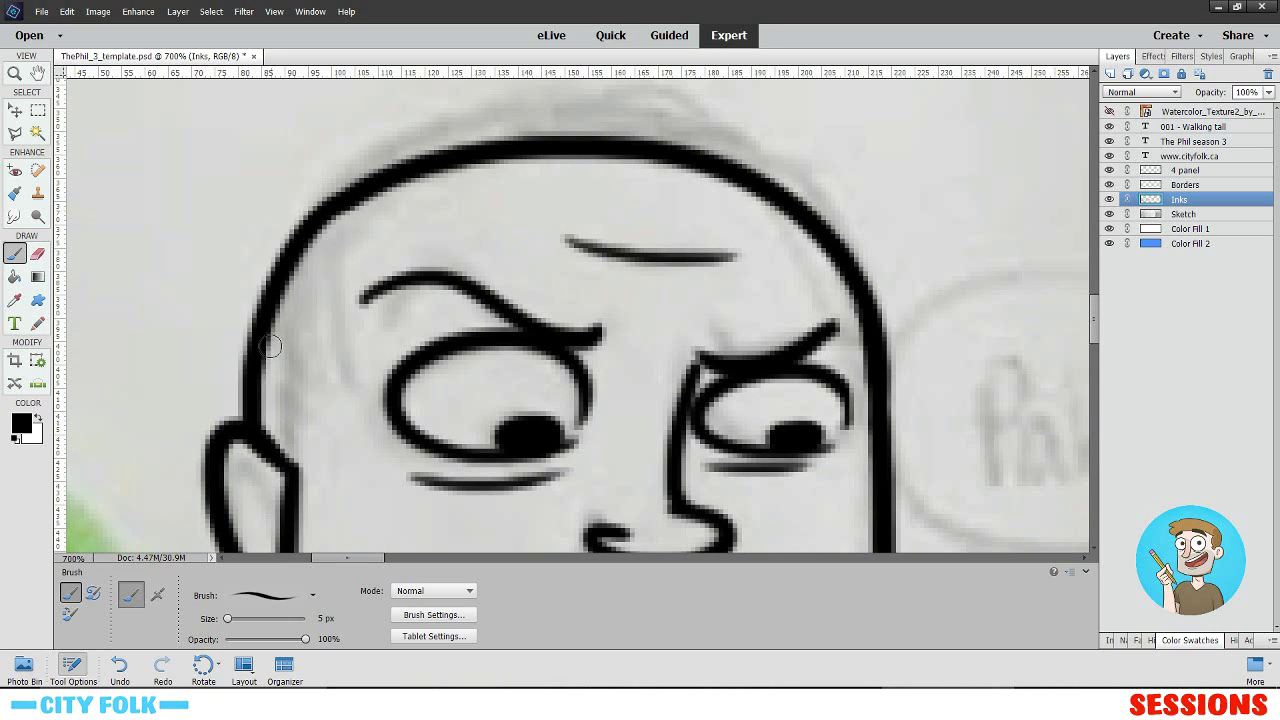
pyautogui.hotkey('ctrl', 'z')
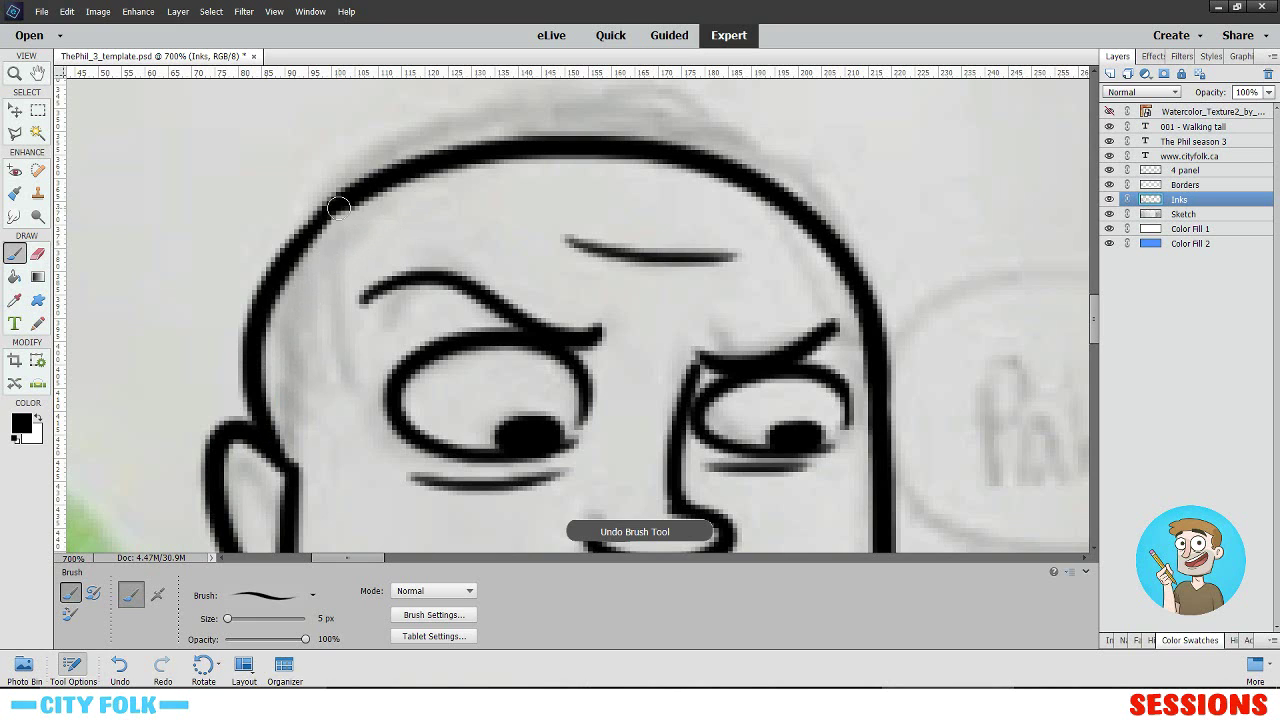
# - Thicken the bald man's head outline with black strokes on its inner edge, from above the ear up across the crown
pyautogui.moveTo(320, 380)
pyautogui.mouseDown()
pyautogui.moveTo(317, 246)
pyautogui.moveTo(297, 357)
pyautogui.mouseUp()
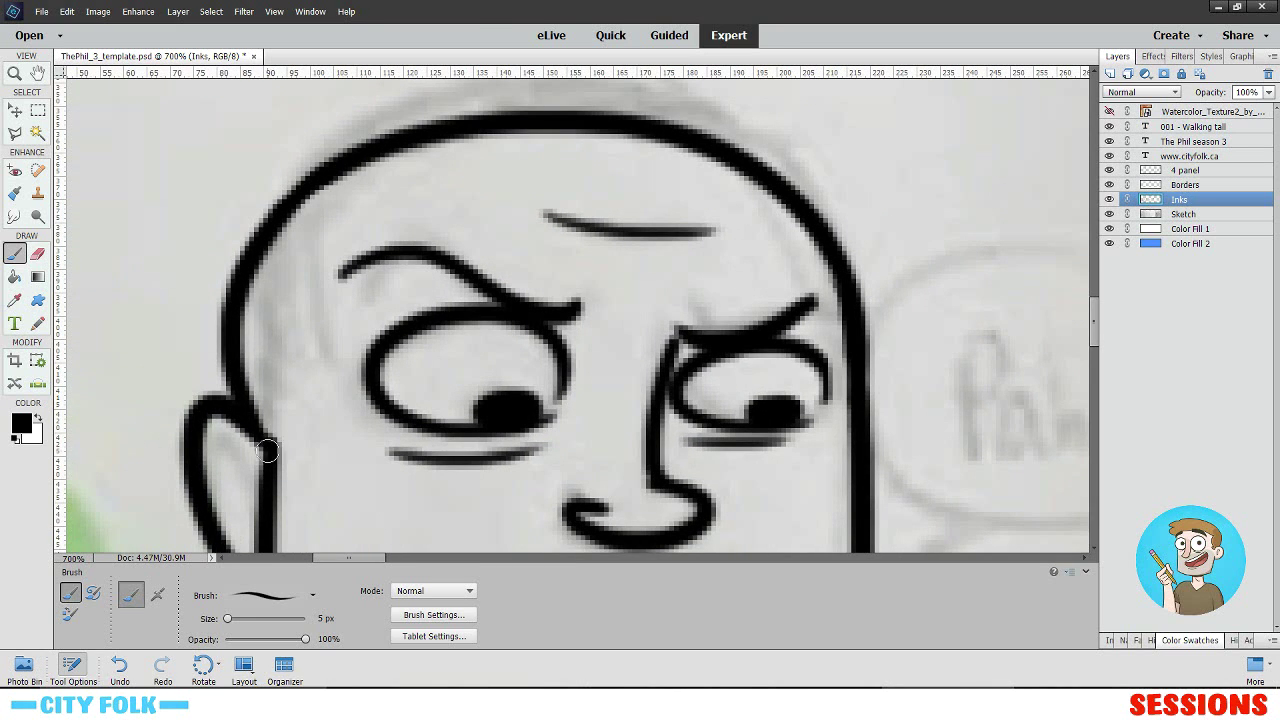
pyautogui.moveTo(268, 448); pyautogui.dragTo(248, 362)
pyautogui.hotkey('ctrl', 'z')
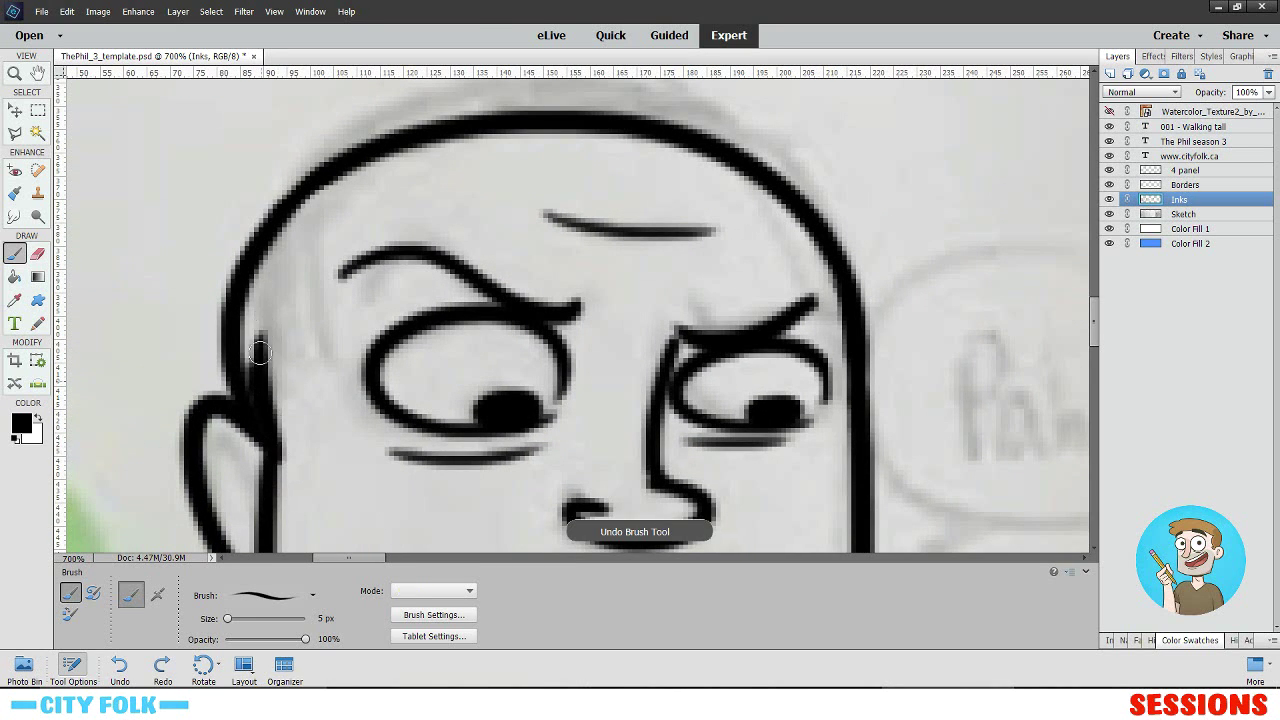
pyautogui.moveTo(268, 298)
pyautogui.mouseDown()
pyautogui.moveTo(253, 385)
pyautogui.moveTo(251, 291)
pyautogui.moveTo(320, 191)
pyautogui.moveTo(254, 279)
pyautogui.moveTo(334, 177)
pyautogui.moveTo(246, 320)
pyautogui.moveTo(431, 126)
pyautogui.mouseUp()
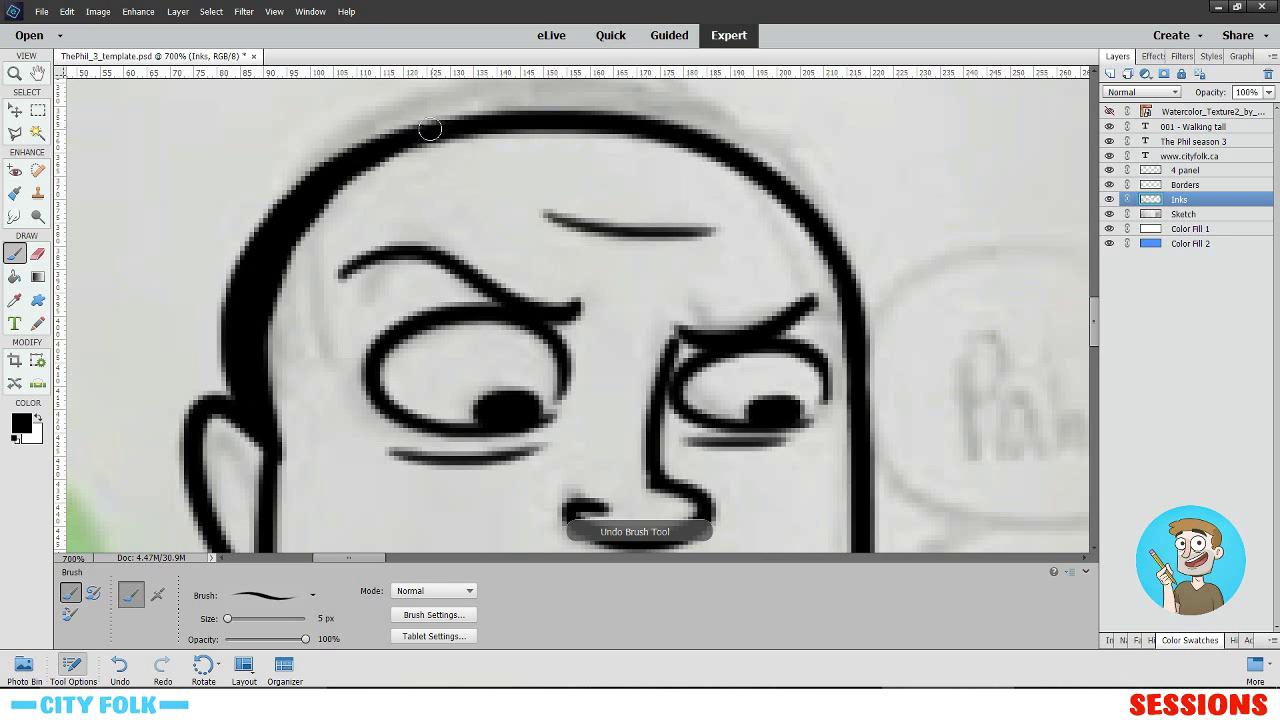
pyautogui.moveTo(241, 306)
pyautogui.mouseDown()
pyautogui.moveTo(244, 377)
pyautogui.moveTo(287, 253)
pyautogui.moveTo(257, 382)
pyautogui.mouseUp()
pyautogui.moveTo(300, 314); pyautogui.dragTo(302, 246)
pyautogui.moveTo(279, 384)
pyautogui.mouseDown()
pyautogui.moveTo(265, 284)
pyautogui.moveTo(286, 205)
pyautogui.mouseUp()
pyautogui.moveTo(550, 245); pyautogui.dragTo(512, 306)
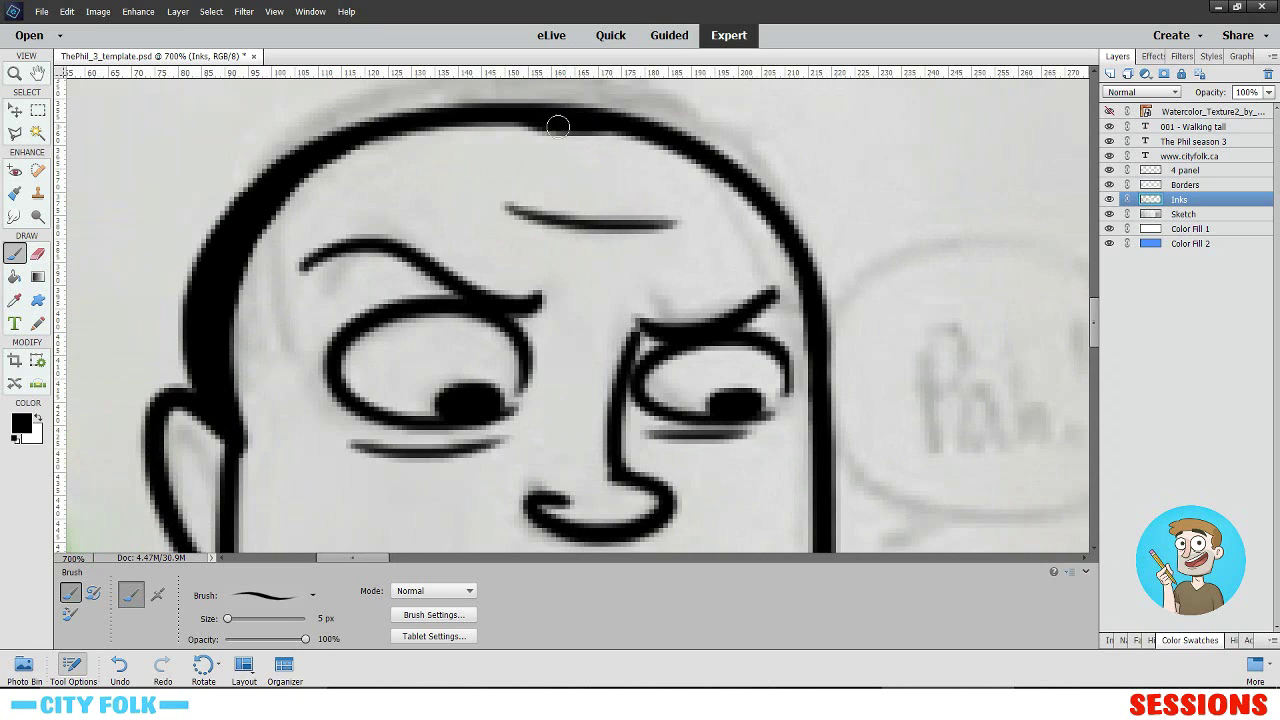
pyautogui.moveTo(557, 126)
pyautogui.mouseDown()
pyautogui.moveTo(641, 133)
pyautogui.moveTo(550, 134)
pyautogui.moveTo(623, 126)
pyautogui.moveTo(490, 117)
pyautogui.moveTo(638, 129)
pyautogui.moveTo(563, 127)
pyautogui.moveTo(651, 108)
pyautogui.mouseUp()
# - Erase the second panel's right-hand man's outer hair outline, back of the head and neck line with the Eraser
pyautogui.hotkey('ctrl', '-')
pyautogui.hotkey('ctrl', '-')
pyautogui.hotkey('ctrl', '-')
pyautogui.hotkey('ctrl', '-')
pyautogui.hotkey('ctrl', '-')
pyautogui.hotkey('ctrl', '-')
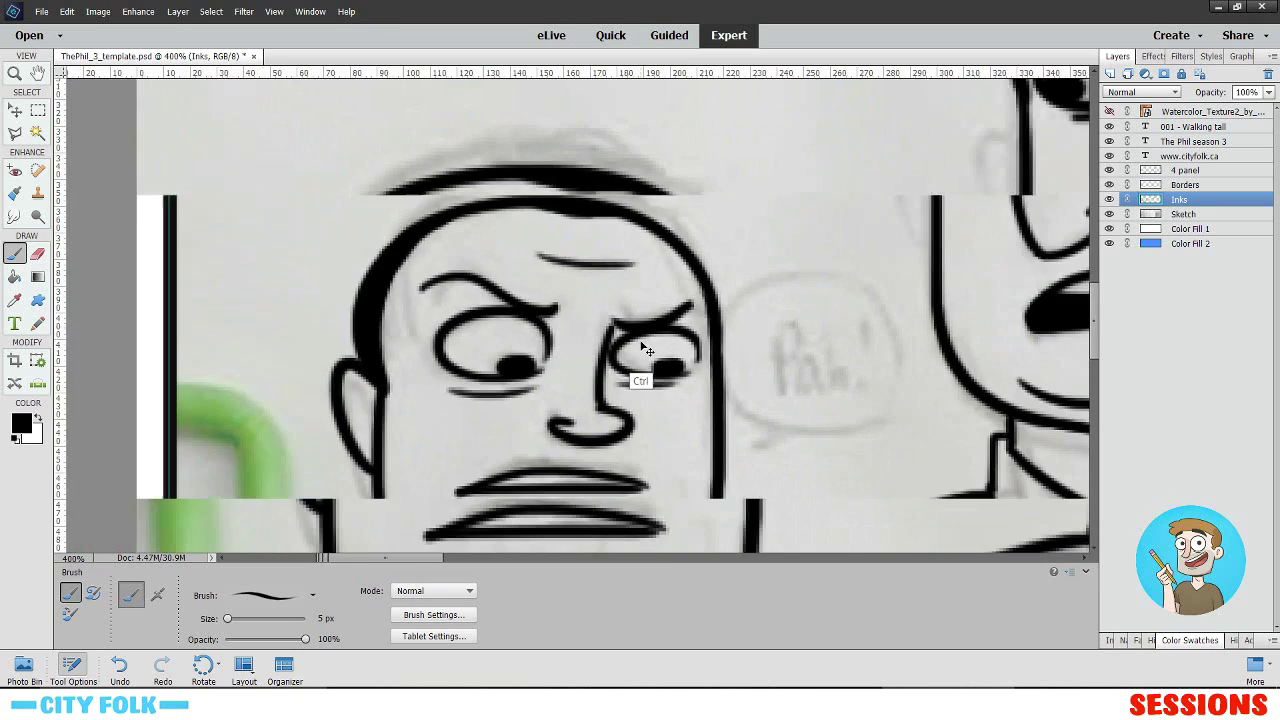
pyautogui.hotkey('ctrl', '-')
pyautogui.hotkey('ctrl', '-')
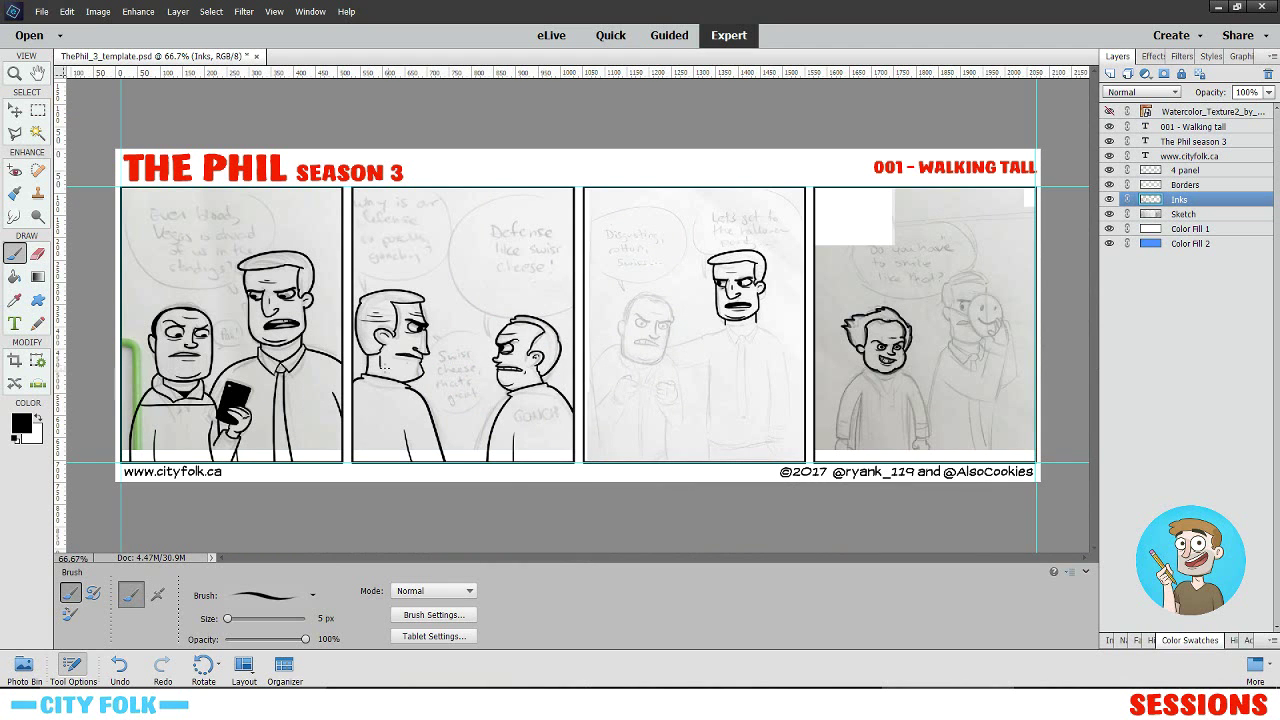
pyautogui.hotkey('ctrl', '+')
pyautogui.hotkey('ctrl', '+')
pyautogui.hotkey('ctrl', '+')
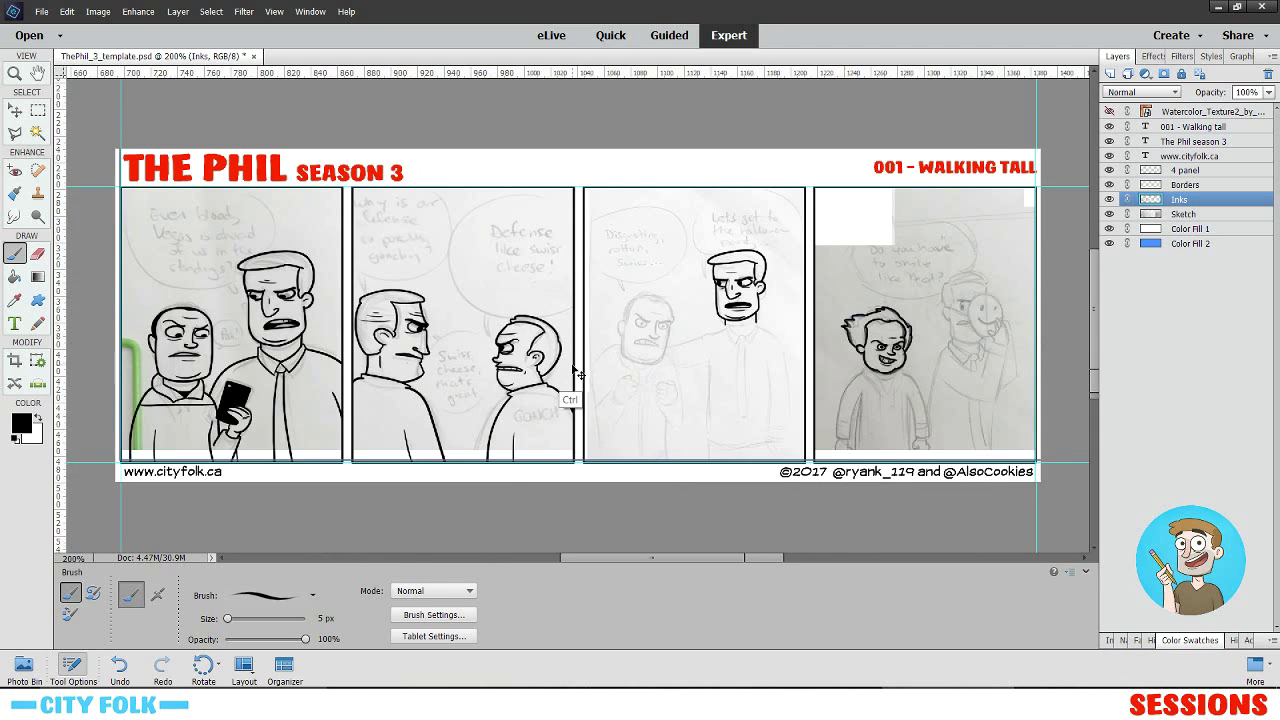
pyautogui.moveTo(350, 415); pyautogui.dragTo(601, 280)
pyautogui.hotkey('ctrl', '+')
pyautogui.moveTo(790, 354); pyautogui.dragTo(610, 267)
pyautogui.hotkey('ctrl', '=')
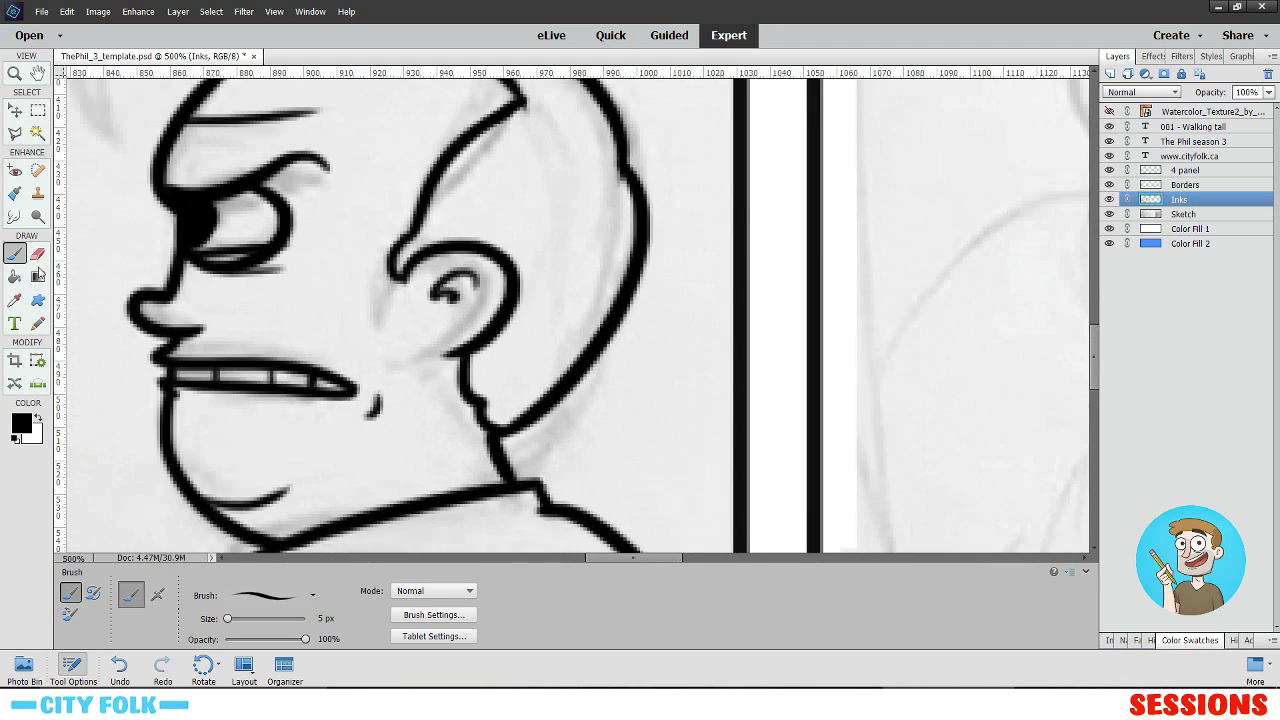
pyautogui.click(38, 256)
pyautogui.moveTo(520, 438)
pyautogui.mouseDown()
pyautogui.moveTo(486, 414)
pyautogui.moveTo(475, 367)
pyautogui.moveTo(463, 368)
pyautogui.moveTo(490, 424)
pyautogui.moveTo(556, 410)
pyautogui.moveTo(646, 271)
pyautogui.moveTo(660, 214)
pyautogui.moveTo(646, 151)
pyautogui.mouseUp()
pyautogui.moveTo(539, 203); pyautogui.dragTo(449, 333)
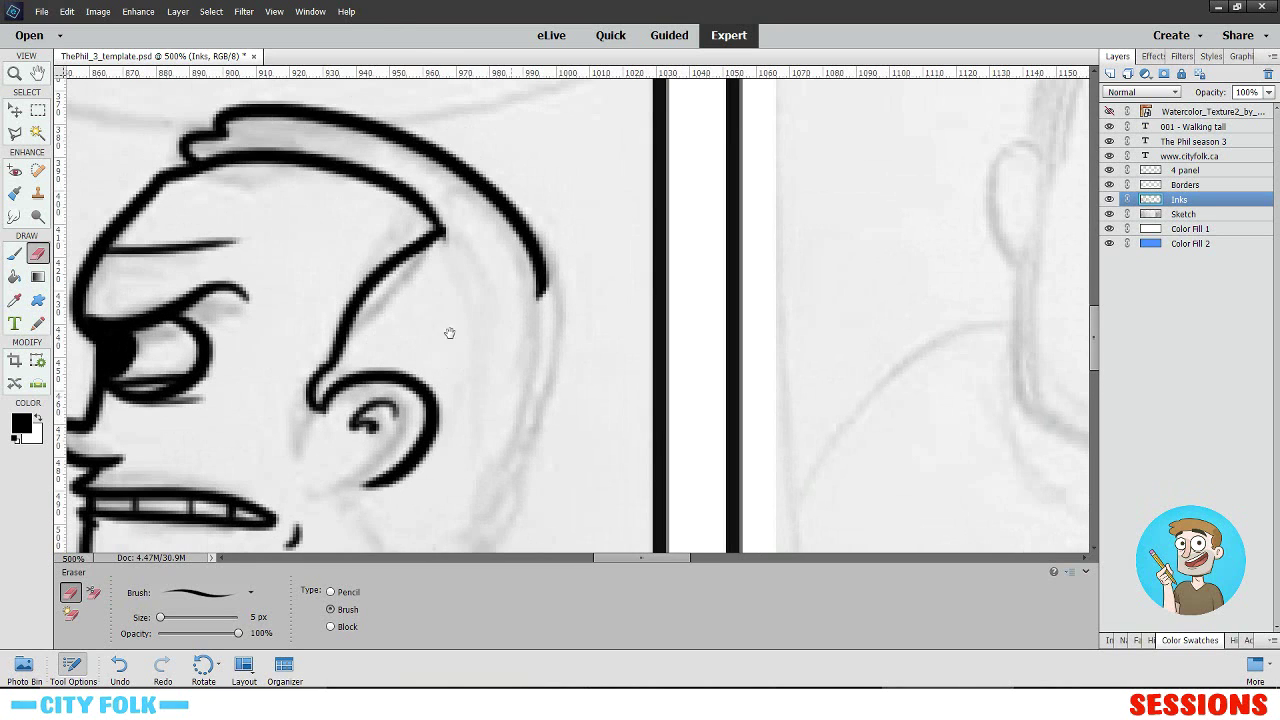
pyautogui.moveTo(193, 143)
pyautogui.mouseDown()
pyautogui.moveTo(270, 108)
pyautogui.moveTo(405, 126)
pyautogui.moveTo(462, 157)
pyautogui.moveTo(436, 156)
pyautogui.moveTo(545, 300)
pyautogui.mouseUp()
pyautogui.moveTo(459, 315); pyautogui.dragTo(533, 323)
# - Re-ink the right-hand man's outer head outline as one larger curve from the front of the hair around the back to the collar
pyautogui.press('b')
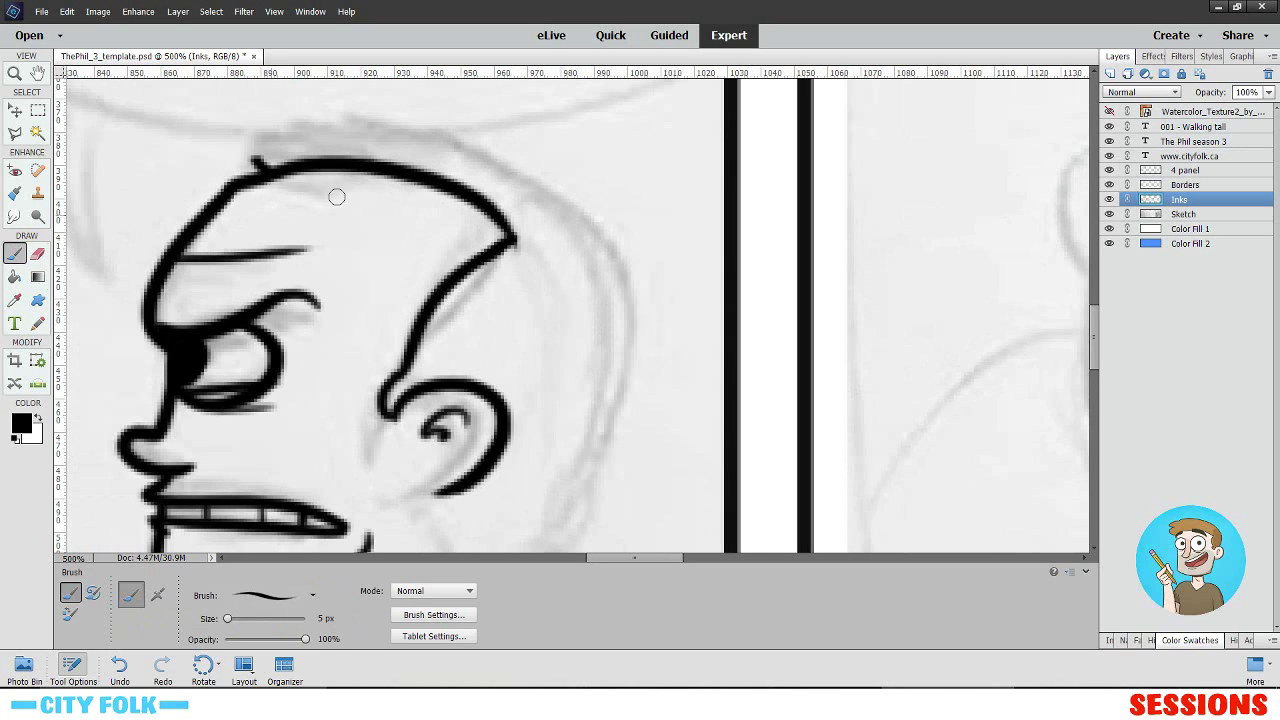
pyautogui.moveTo(273, 160); pyautogui.dragTo(695, 355)
pyautogui.hotkey('ctrl', 'z')
pyautogui.moveTo(255, 160)
pyautogui.mouseDown()
pyautogui.moveTo(555, 200)
pyautogui.moveTo(410, 540)
pyautogui.moveTo(357, 143)
pyautogui.moveTo(565, 550)
pyautogui.mouseUp()
pyautogui.hotkey('ctrl', 'z')
pyautogui.hotkey('ctrl', 'z')
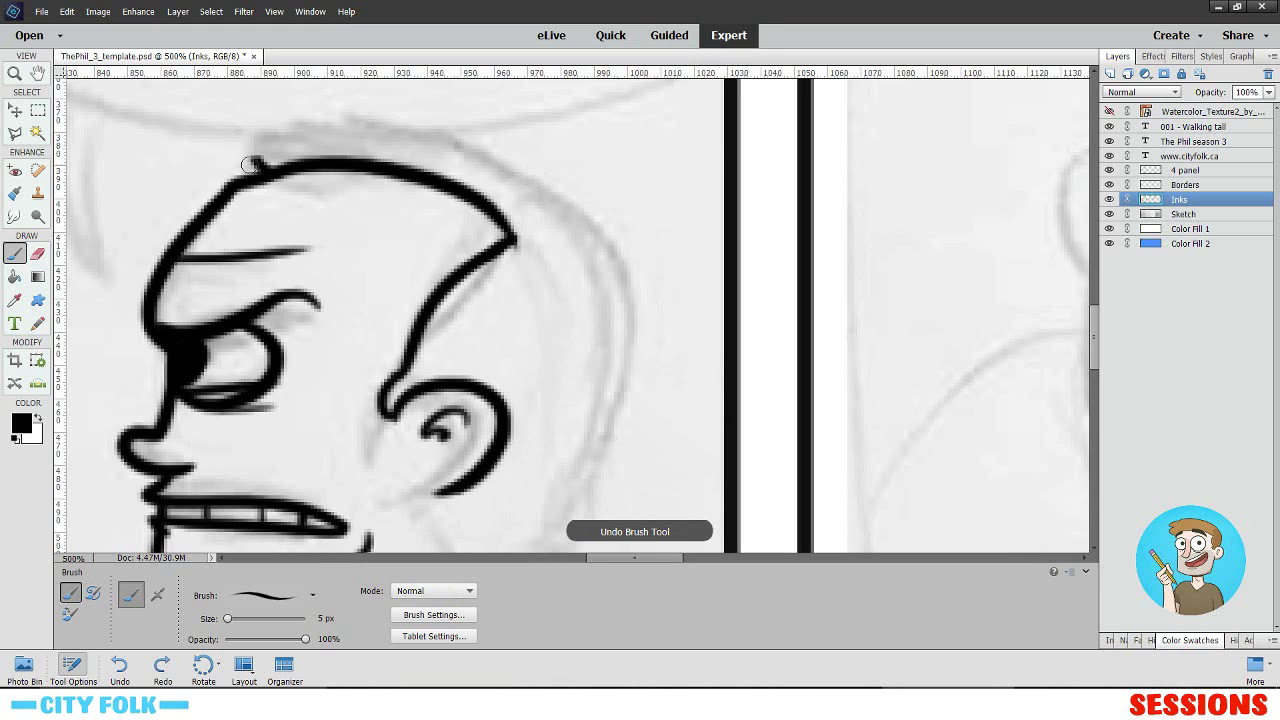
pyautogui.moveTo(264, 165); pyautogui.dragTo(556, 550)
pyautogui.moveTo(452, 417); pyautogui.dragTo(535, 247)
pyautogui.moveTo(587, 212); pyautogui.dragTo(414, 291)
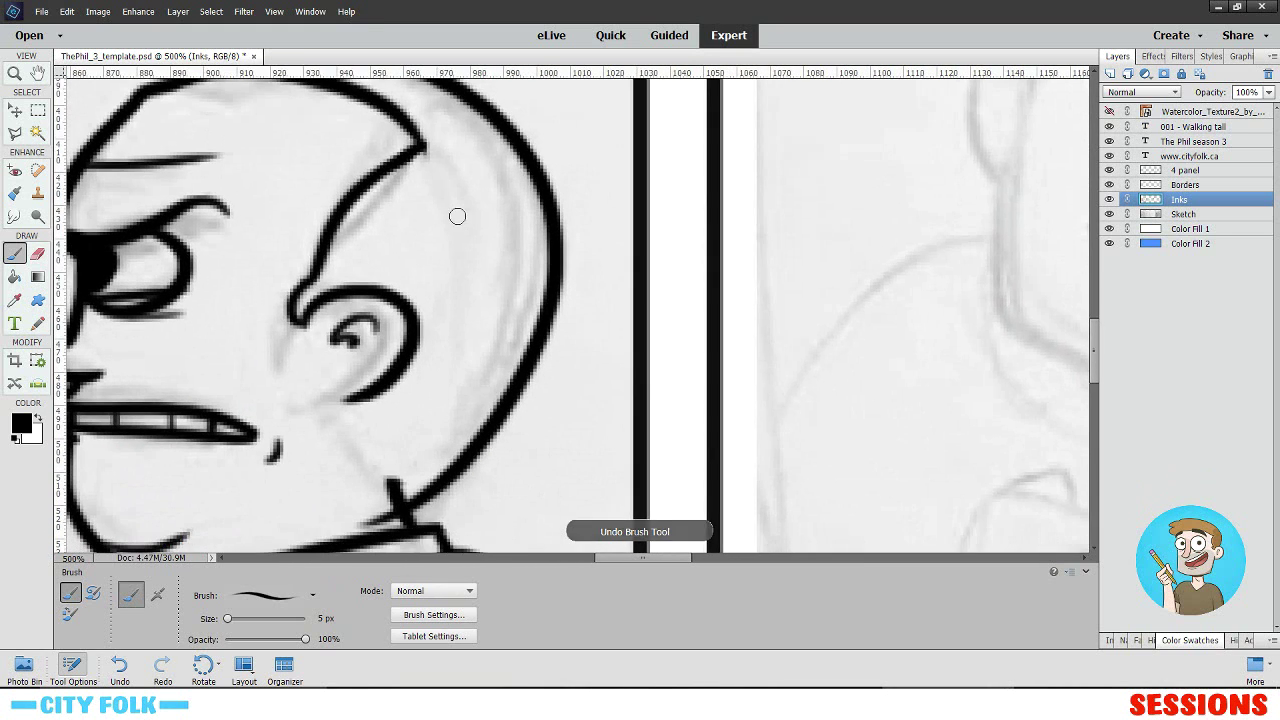
# - Ink the right-hand man's neck line from the ear to the collar and erase the head outline's overshoot beyond it
pyautogui.moveTo(440, 345); pyautogui.dragTo(446, 248)
pyautogui.moveTo(362, 308); pyautogui.dragTo(416, 420)
pyautogui.hotkey('ctrl', 'z')
pyautogui.hotkey('ctrl', 'z')
pyautogui.moveTo(376, 304); pyautogui.dragTo(410, 410)
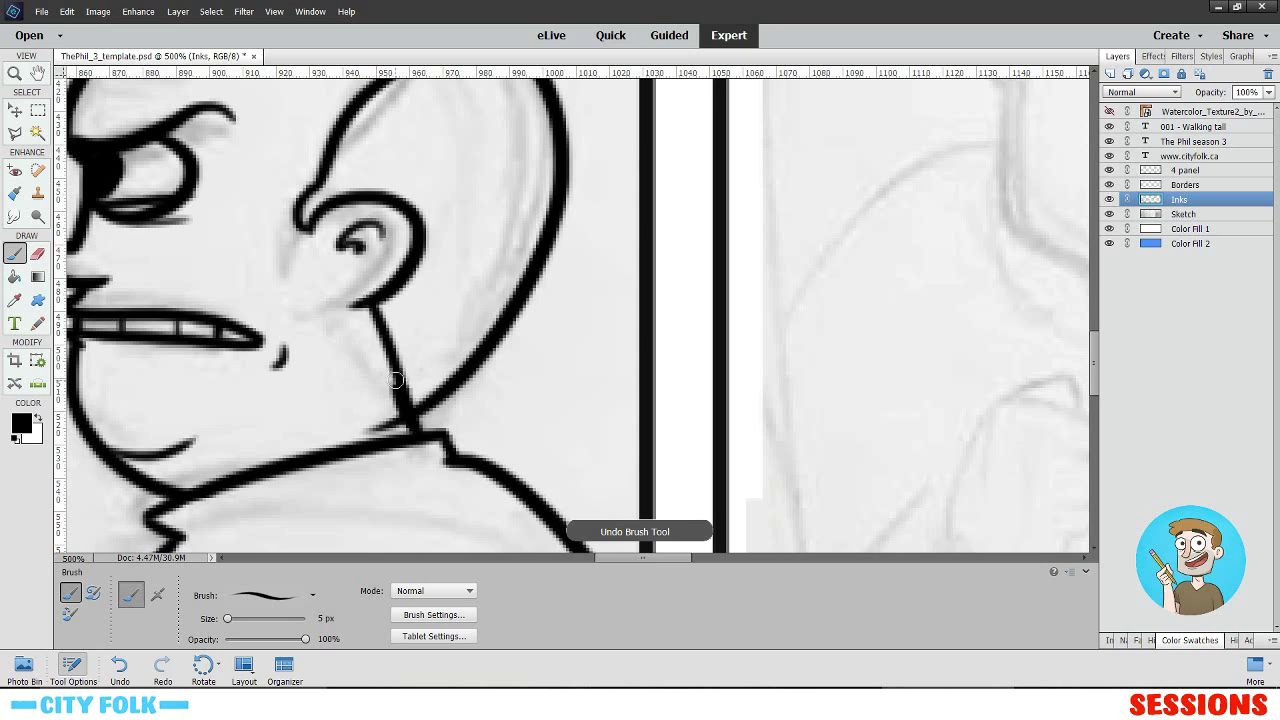
pyautogui.hotkey('ctrl', 'z')
pyautogui.moveTo(379, 305); pyautogui.dragTo(410, 415)
pyautogui.hotkey('ctrl', 'z')
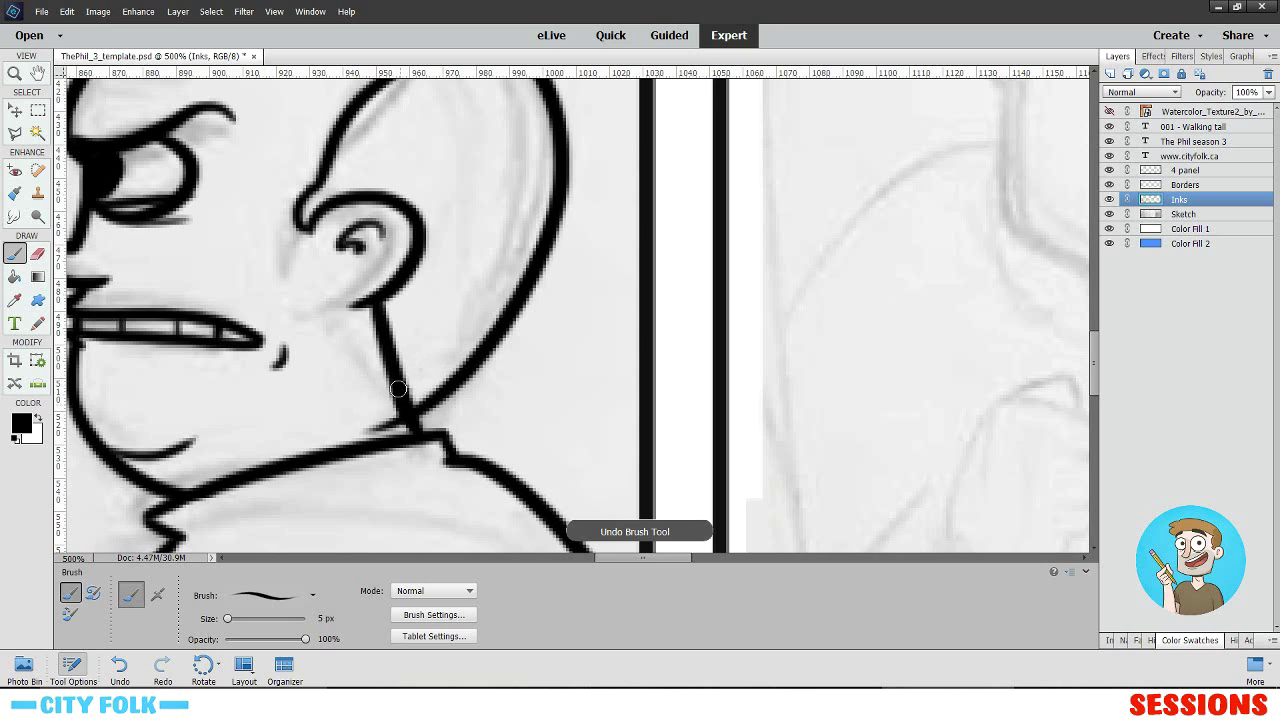
pyautogui.press('e')
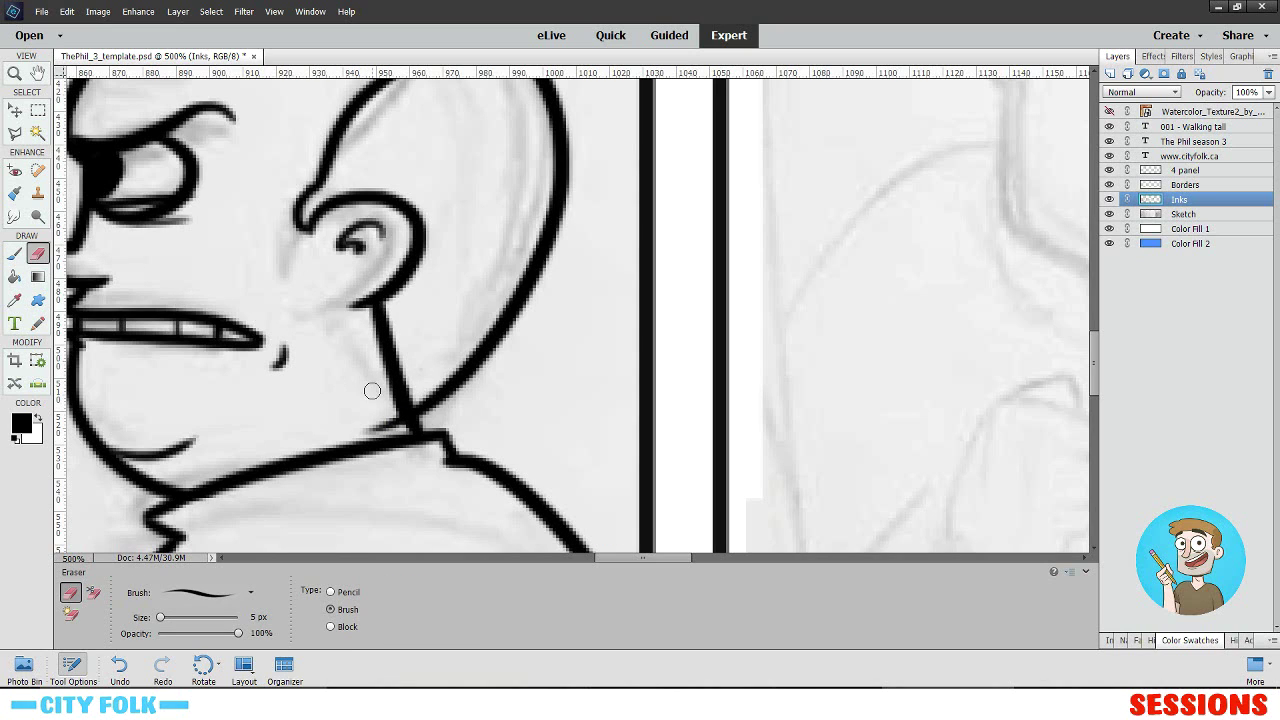
pyautogui.moveTo(358, 427)
pyautogui.mouseDown()
pyautogui.moveTo(398, 428)
pyautogui.moveTo(393, 413)
pyautogui.mouseUp()
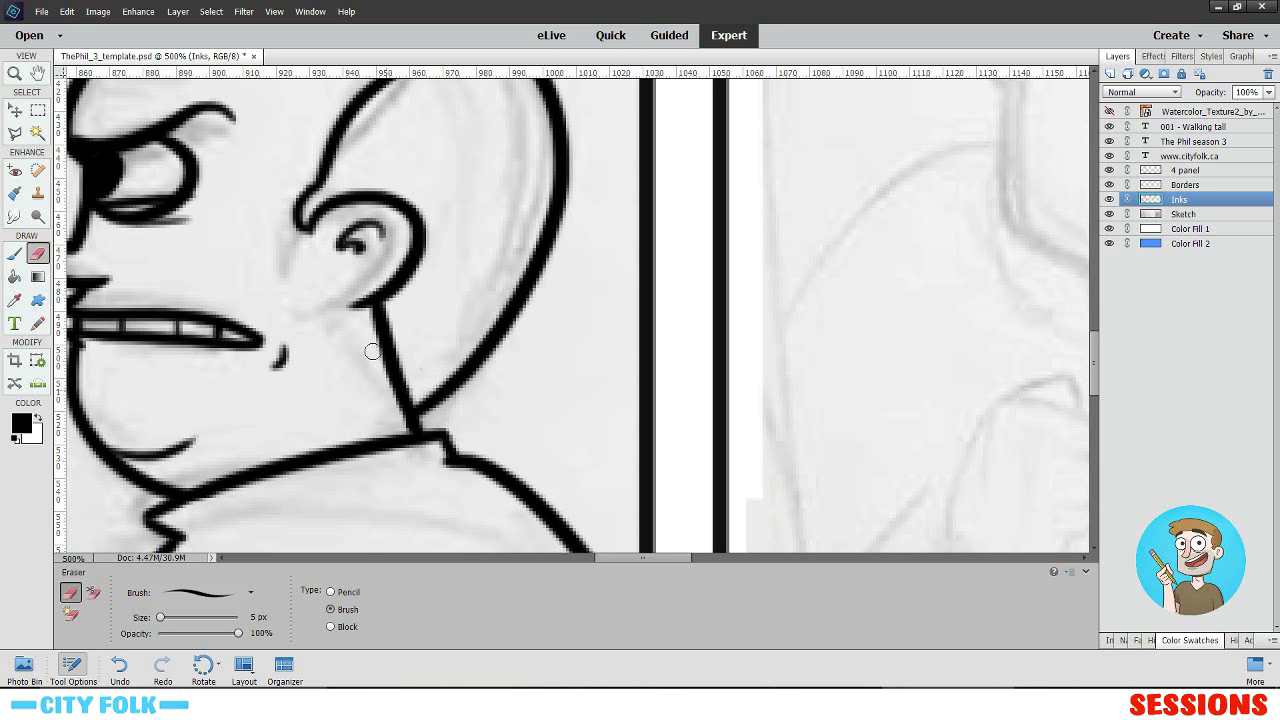
# - Hide the Sketch layer and review the inked panels on their own
pyautogui.moveTo(402, 210); pyautogui.dragTo(555, 229)
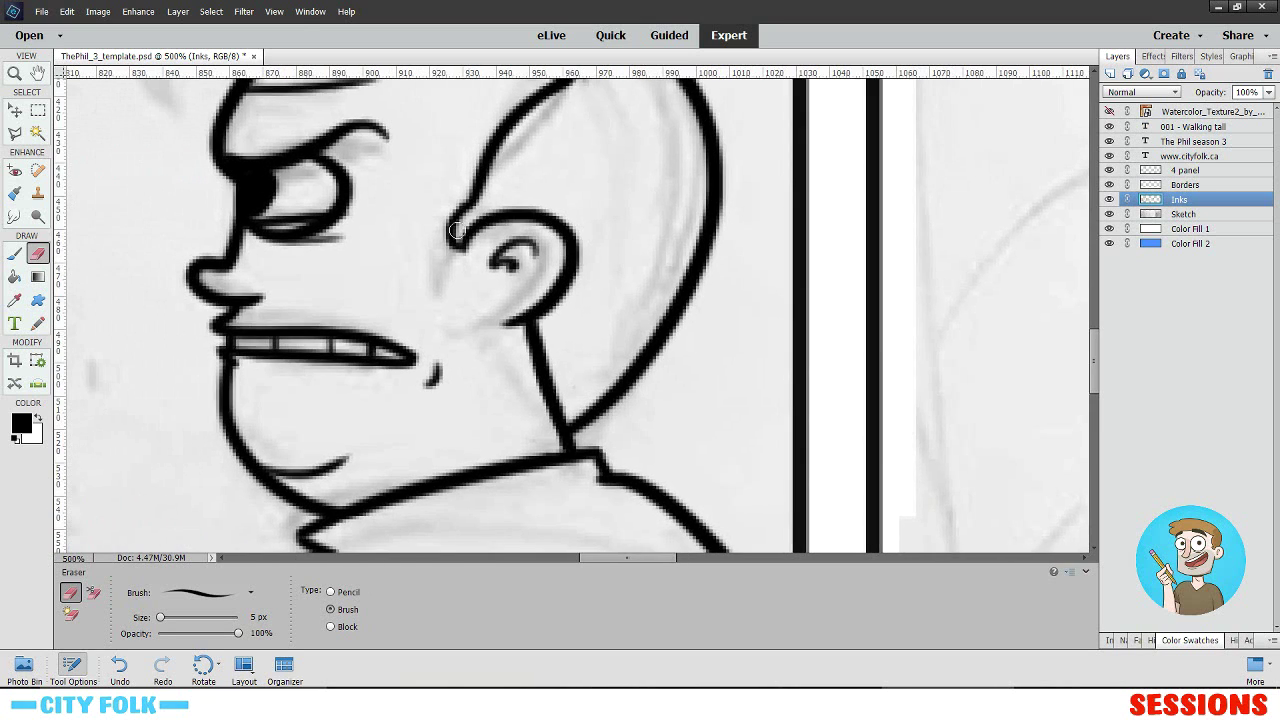
pyautogui.click(14, 253)
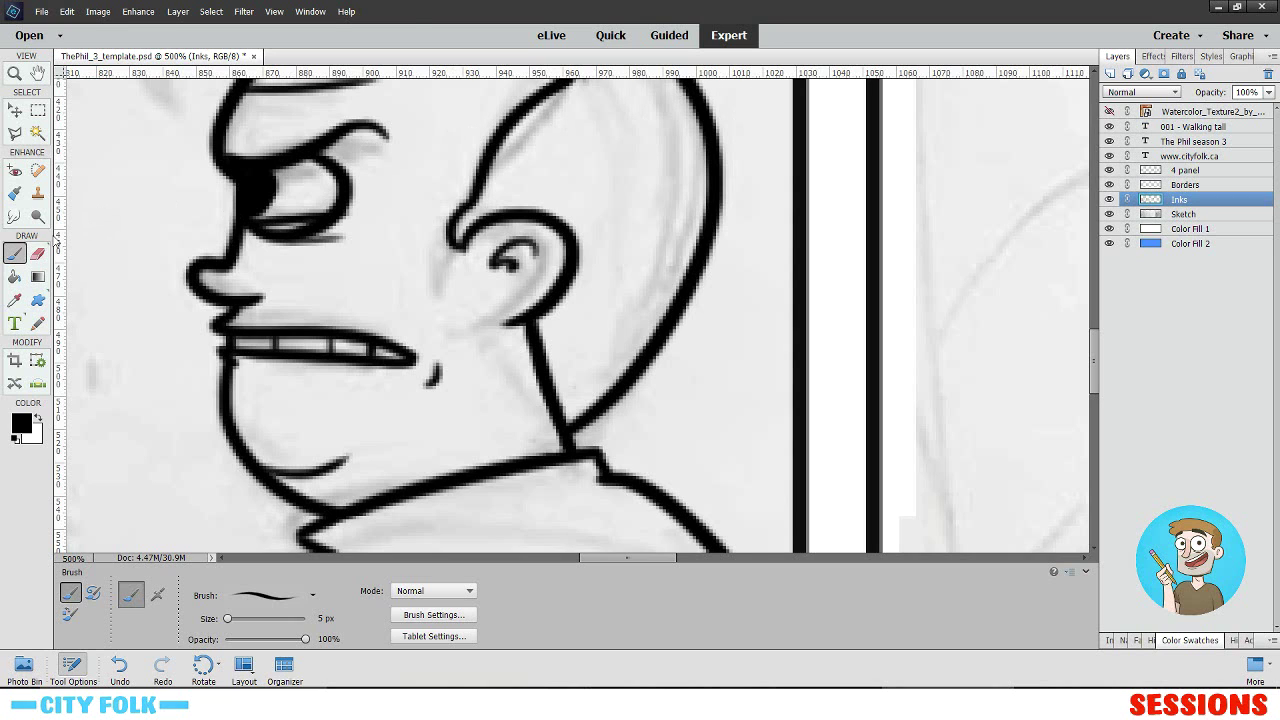
pyautogui.scroll(3, 322, 248)
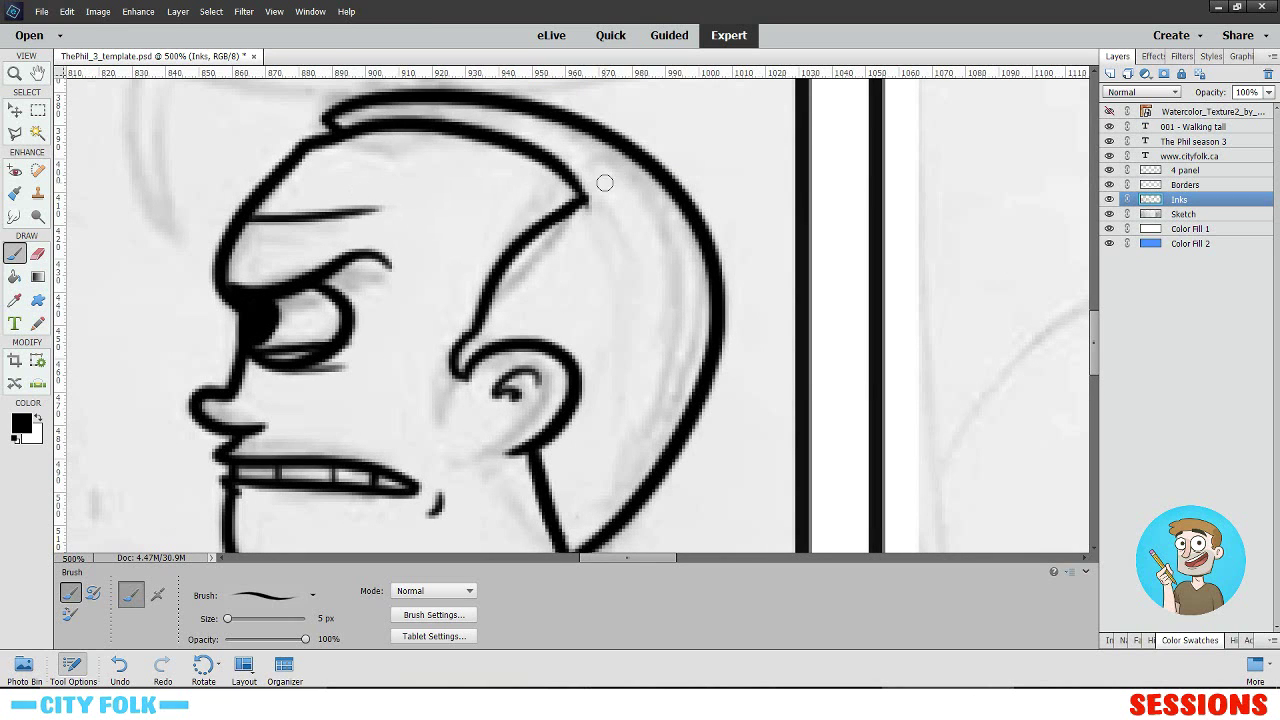
pyautogui.scroll(-4, 580, 183)
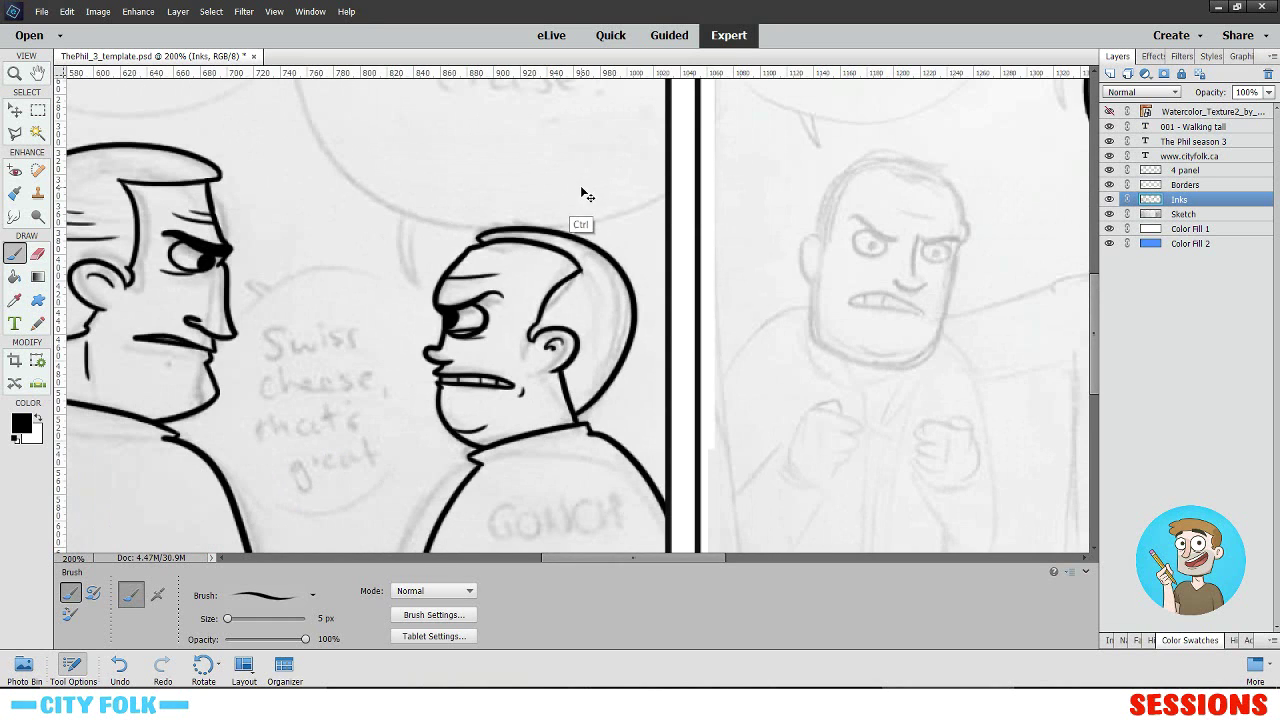
pyautogui.scroll(-4, 589, 210)
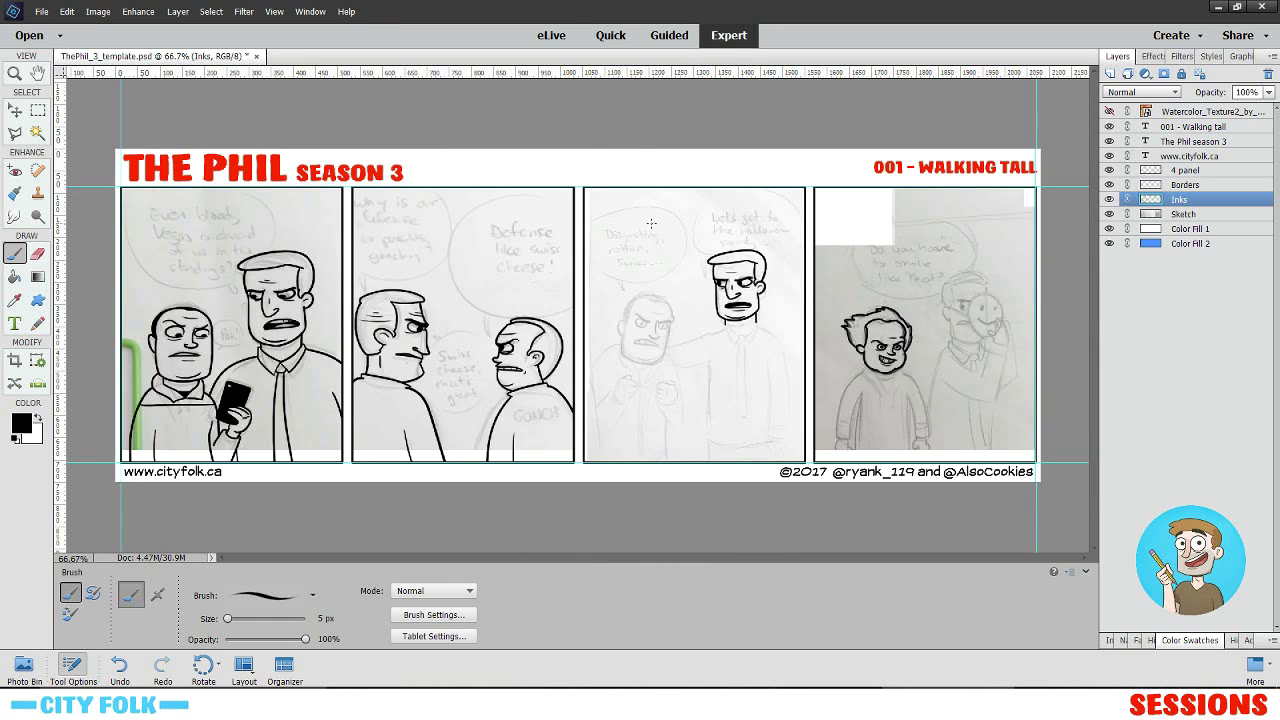
pyautogui.scroll(1, 657, 280)
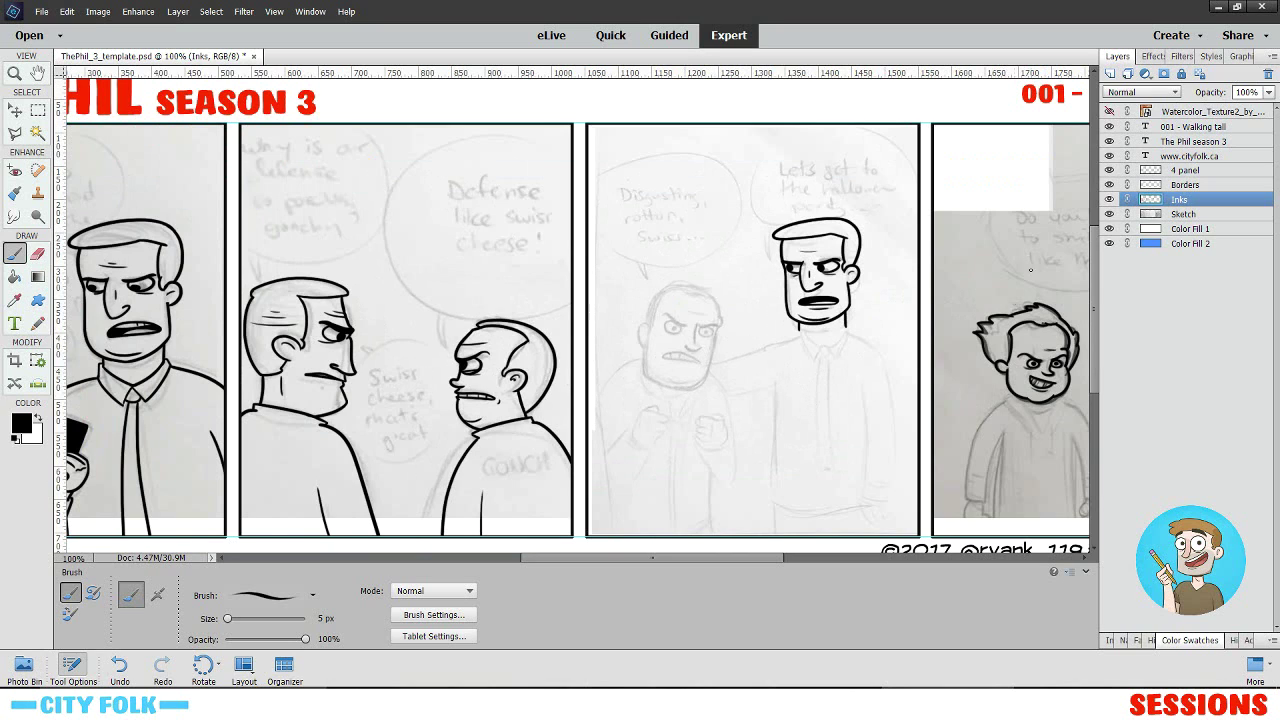
pyautogui.click(1109, 214)
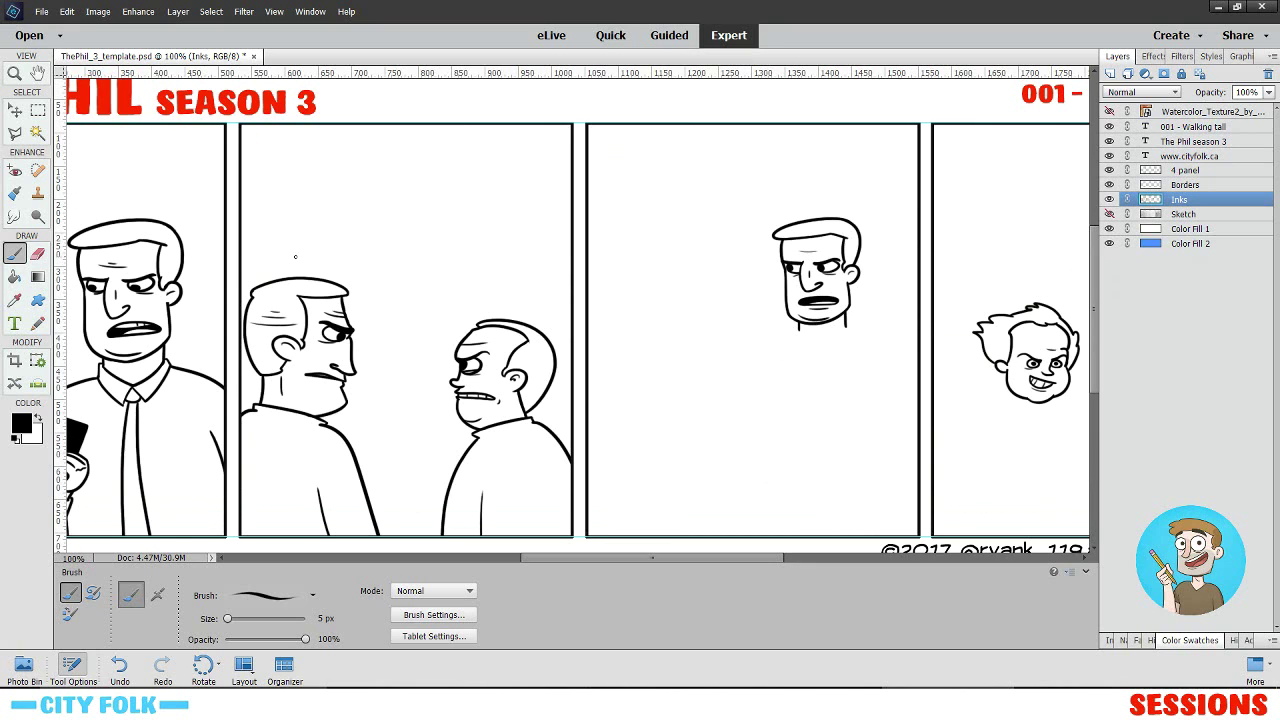
pyautogui.moveTo(295, 257)
pyautogui.mouseDown()
pyautogui.moveTo(512, 250)
pyautogui.moveTo(643, 196)
pyautogui.mouseUp()
# - Add a new layer directly above the Sketch layer and name it Color
pyautogui.click(1145, 212)
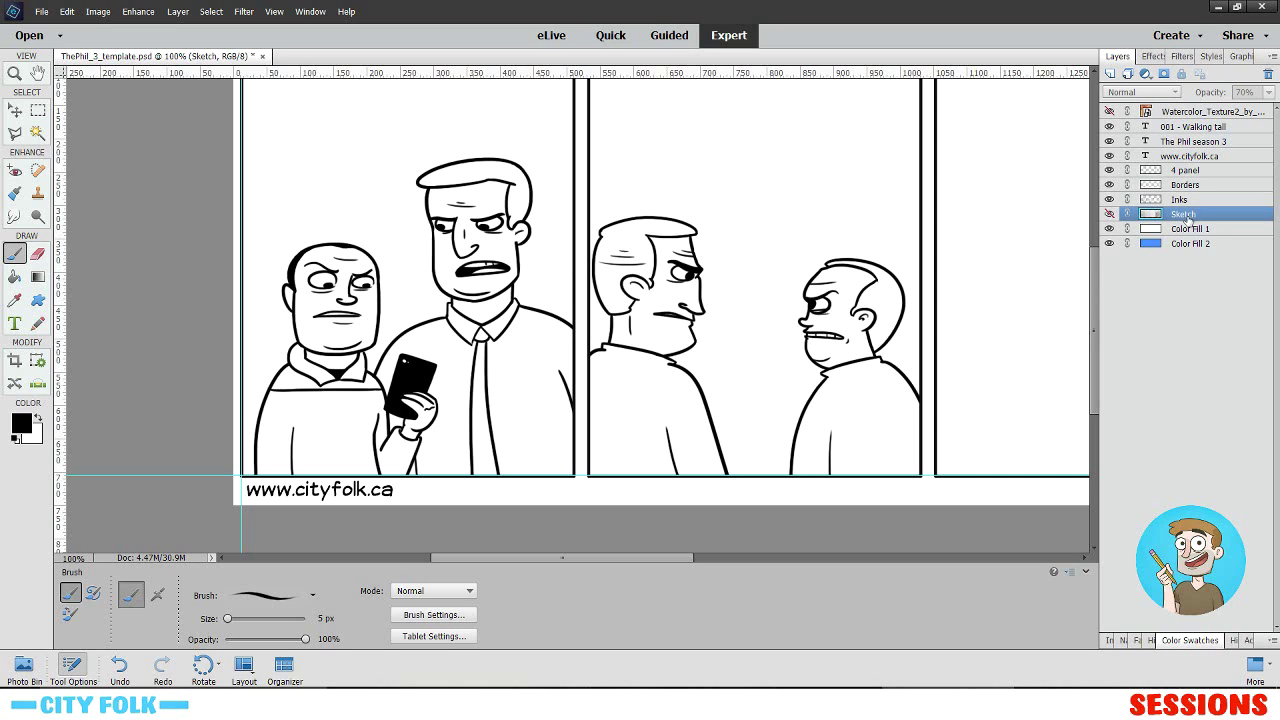
pyautogui.click(1110, 75)
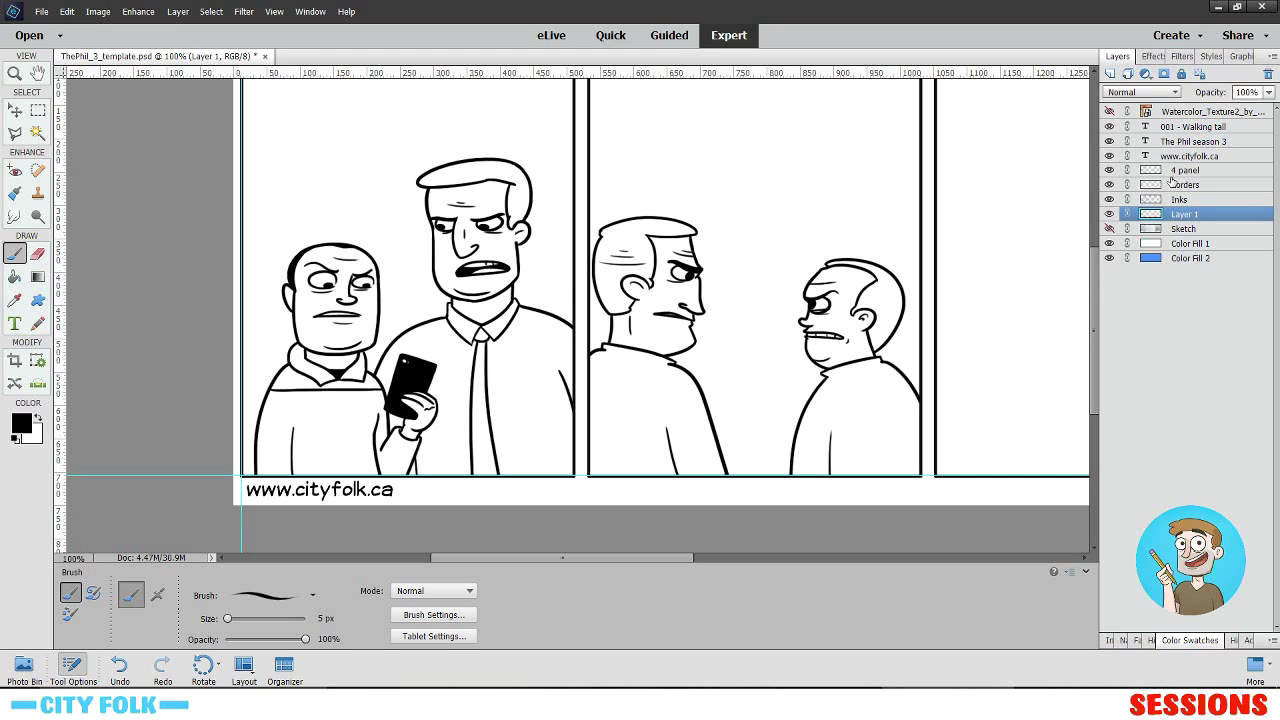
pyautogui.doubleClick(1184, 214)
pyautogui.write('Color')
pyautogui.press('Return')
# - Set white as the Paint Bucket's foreground color and hide the Color Fill 1 layer to expose the blue backing
pyautogui.click(13, 278)
pyautogui.click(38, 418)
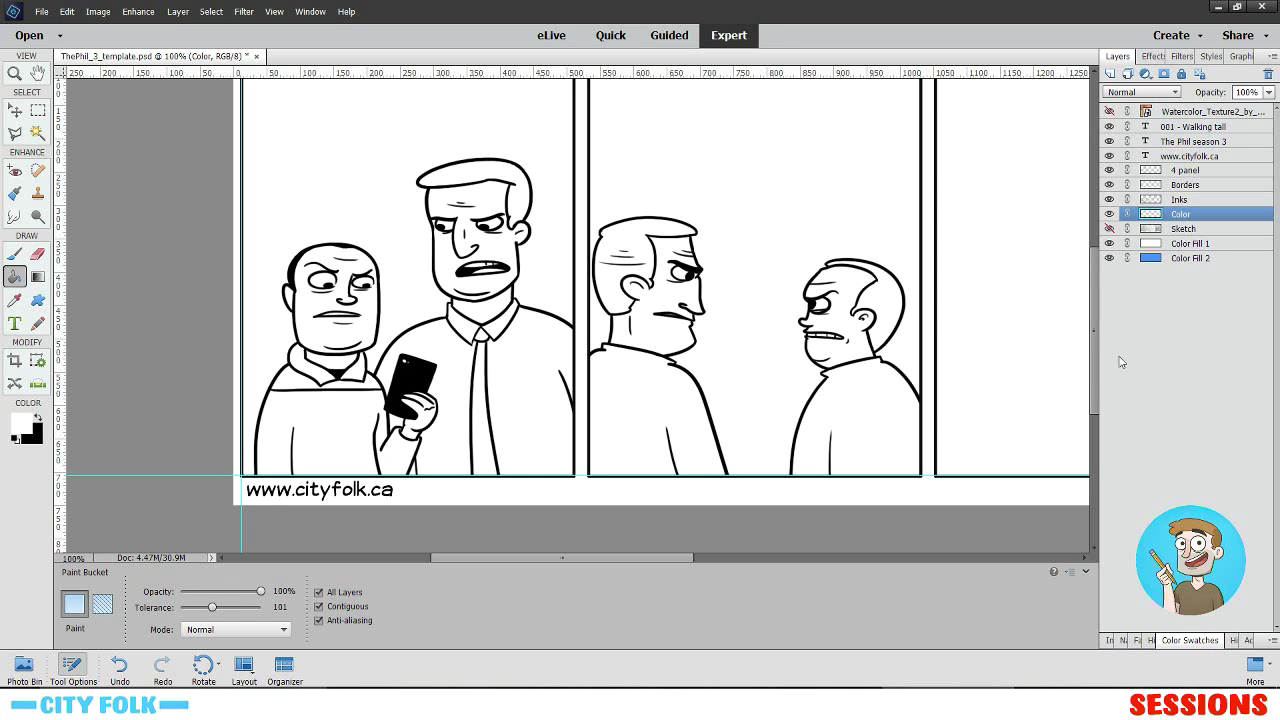
pyautogui.click(1109, 244)
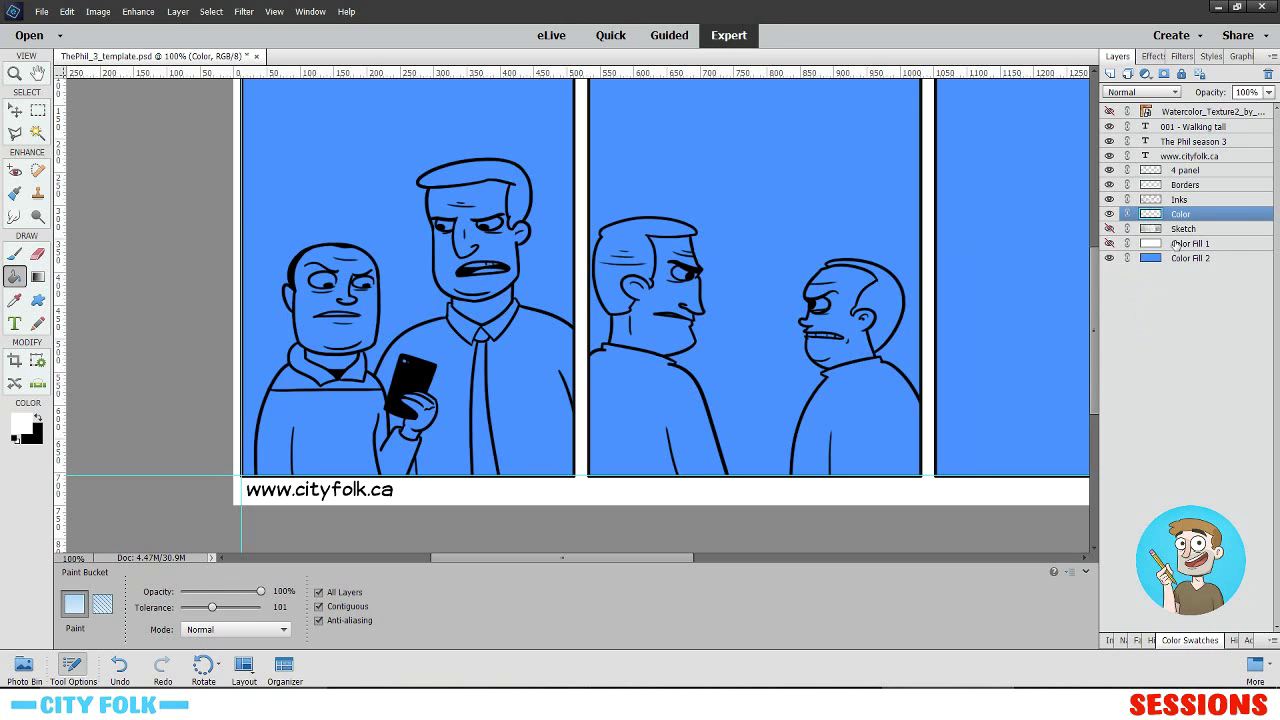
# - Fill the whites of both of the tall man's eyes in the first panel with white
pyautogui.scroll(2, 536, 344)
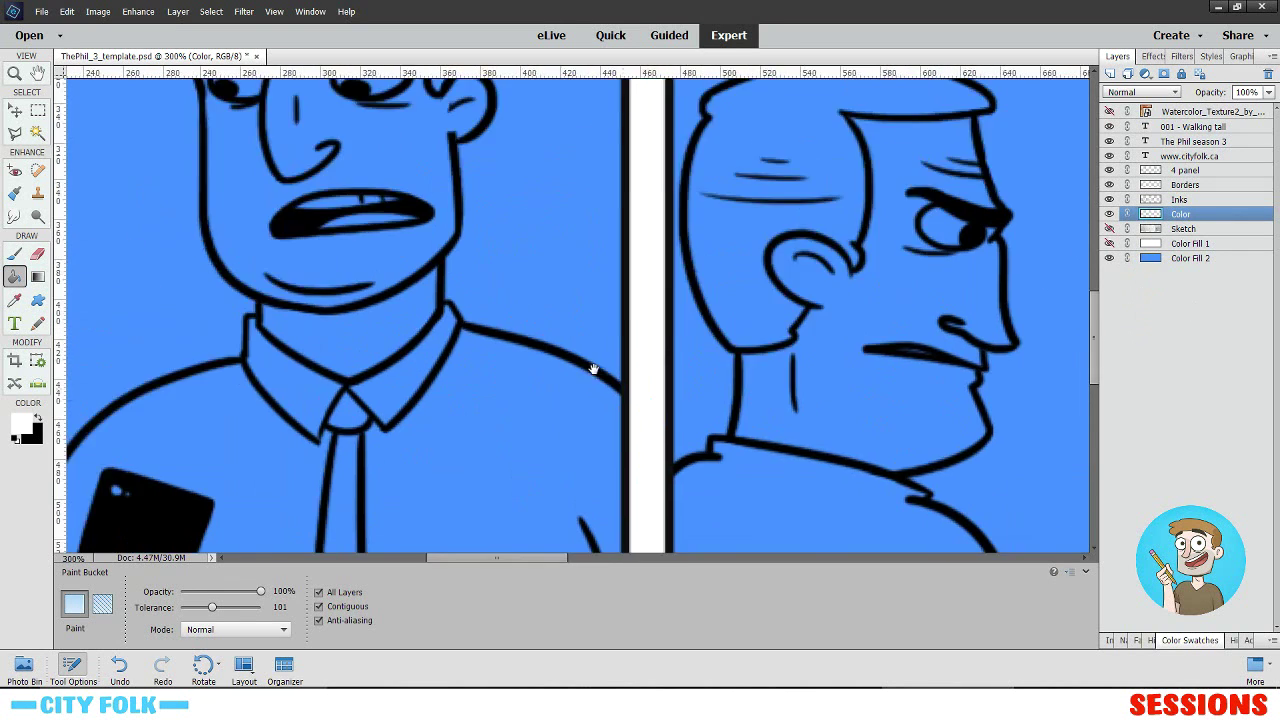
pyautogui.moveTo(593, 369); pyautogui.dragTo(866, 507)
pyautogui.scroll(1, 694, 246)
pyautogui.click(667, 210)
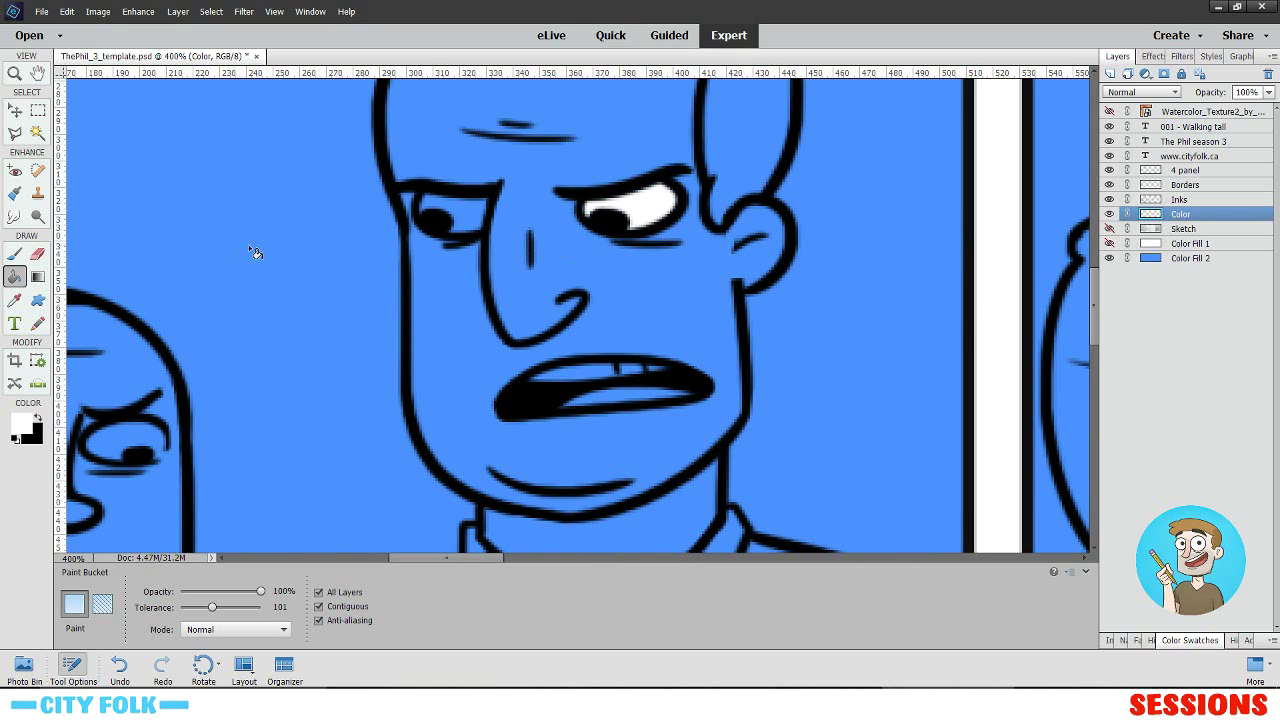
pyautogui.click(461, 225)
# - Color the tall man's upper teeth white against the blue backing, covering the small tooth segments with the 5 px brush
pyautogui.moveTo(624, 417); pyautogui.dragTo(478, 317)
pyautogui.click(1110, 244)
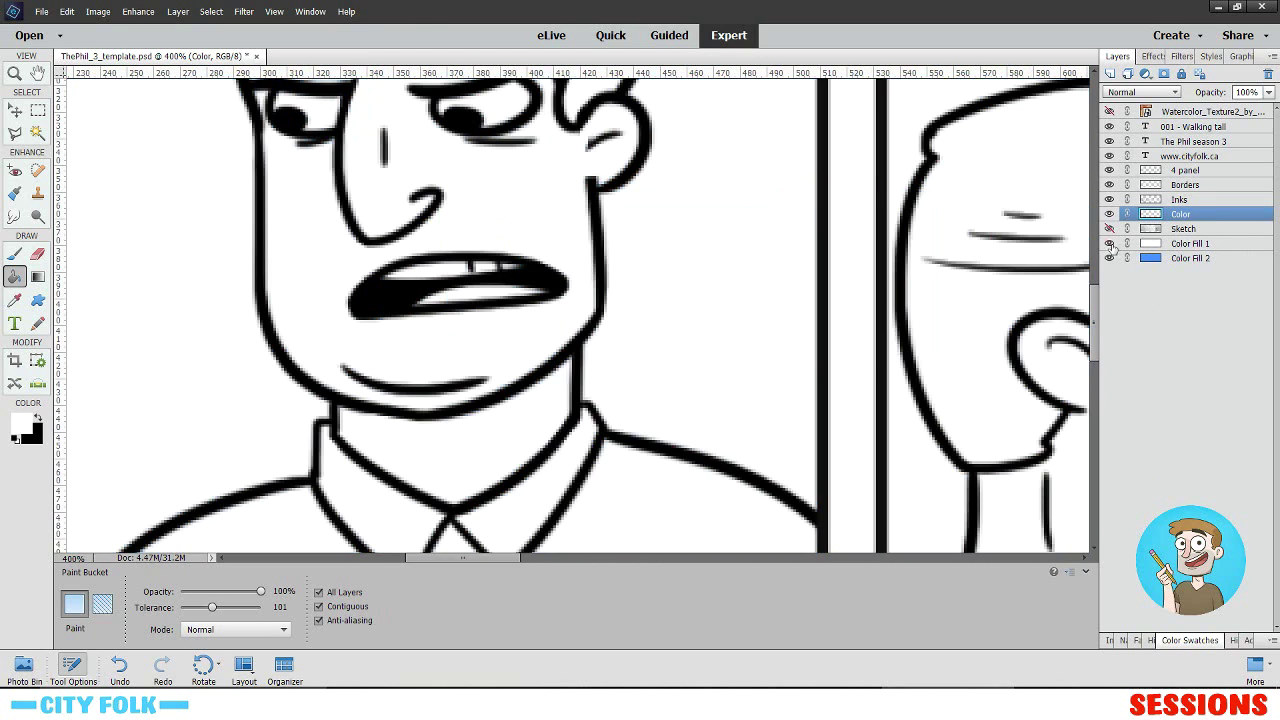
pyautogui.click(1109, 244)
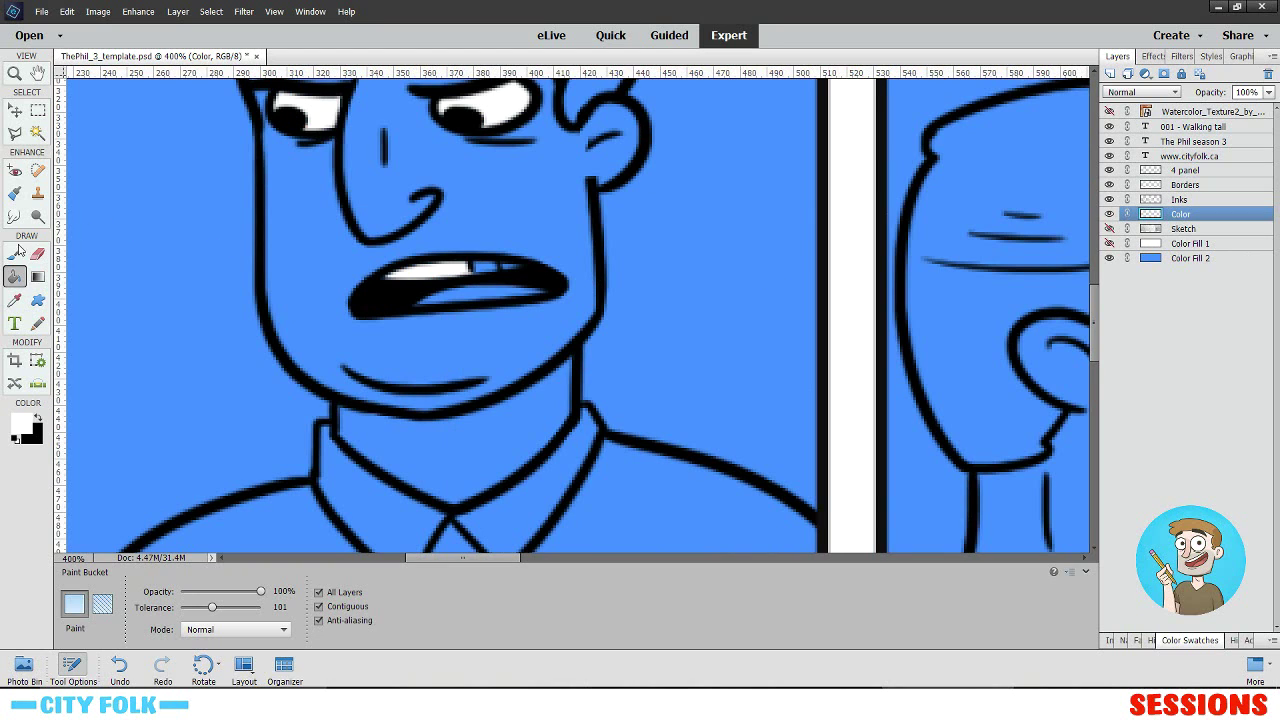
pyautogui.click(15, 252)
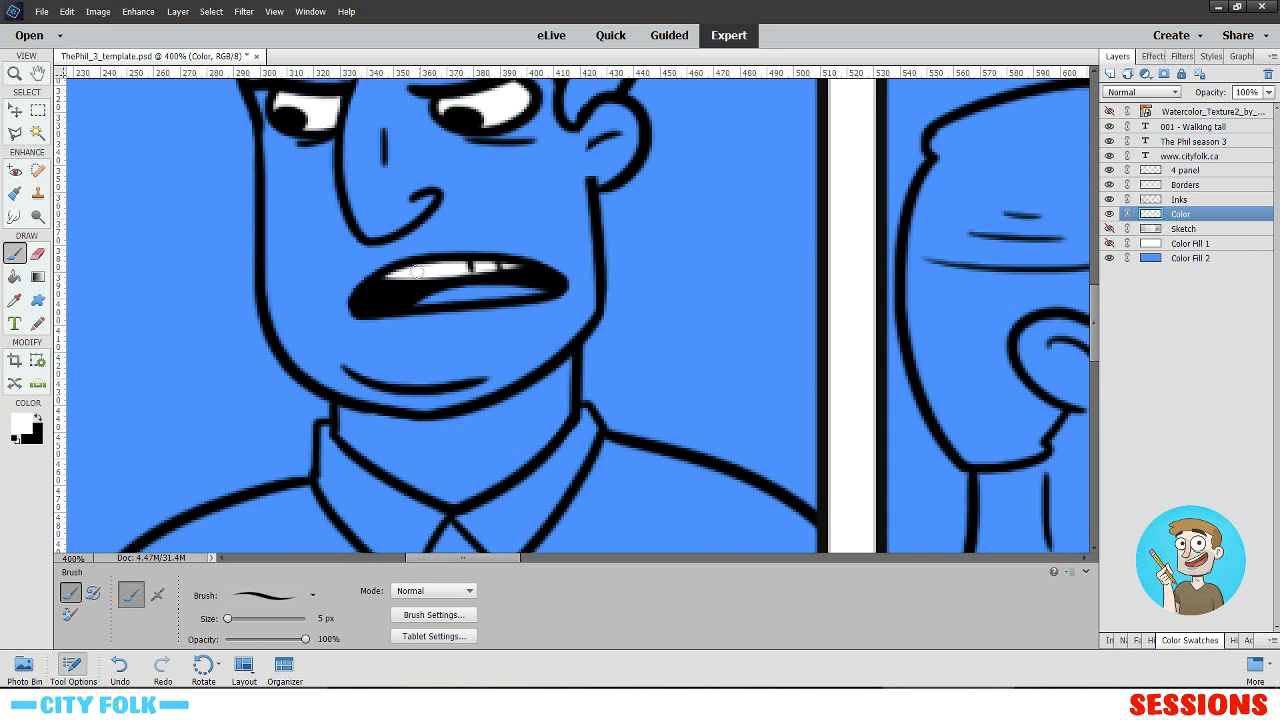
pyautogui.moveTo(231, 368); pyautogui.dragTo(490, 266)
# - Paint the whites of both of the bald man's eyes in the first panel and tidy their edges
pyautogui.moveTo(203, 296)
pyautogui.mouseDown()
pyautogui.moveTo(447, 234)
pyautogui.moveTo(510, 282)
pyautogui.mouseUp()
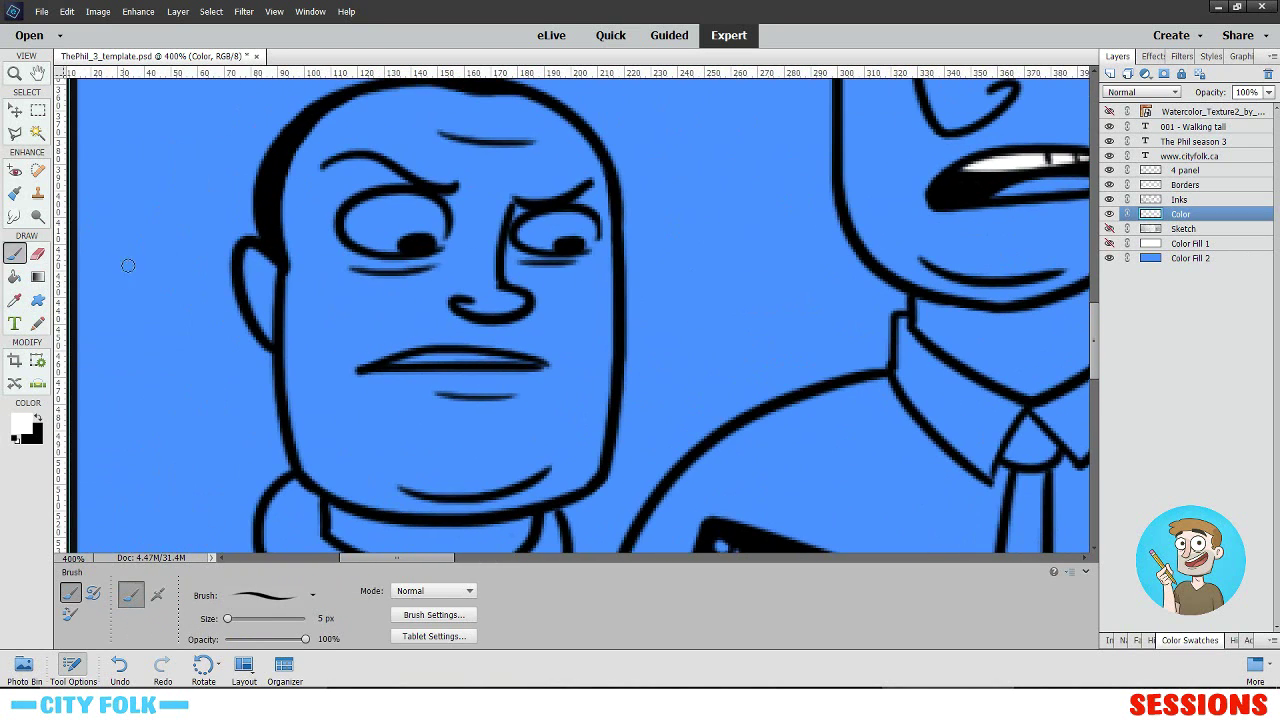
pyautogui.moveTo(587, 241)
pyautogui.mouseDown()
pyautogui.moveTo(566, 220)
pyautogui.moveTo(536, 220)
pyautogui.moveTo(526, 242)
pyautogui.moveTo(580, 240)
pyautogui.moveTo(590, 235)
pyautogui.moveTo(550, 238)
pyautogui.moveTo(584, 227)
pyautogui.mouseUp()
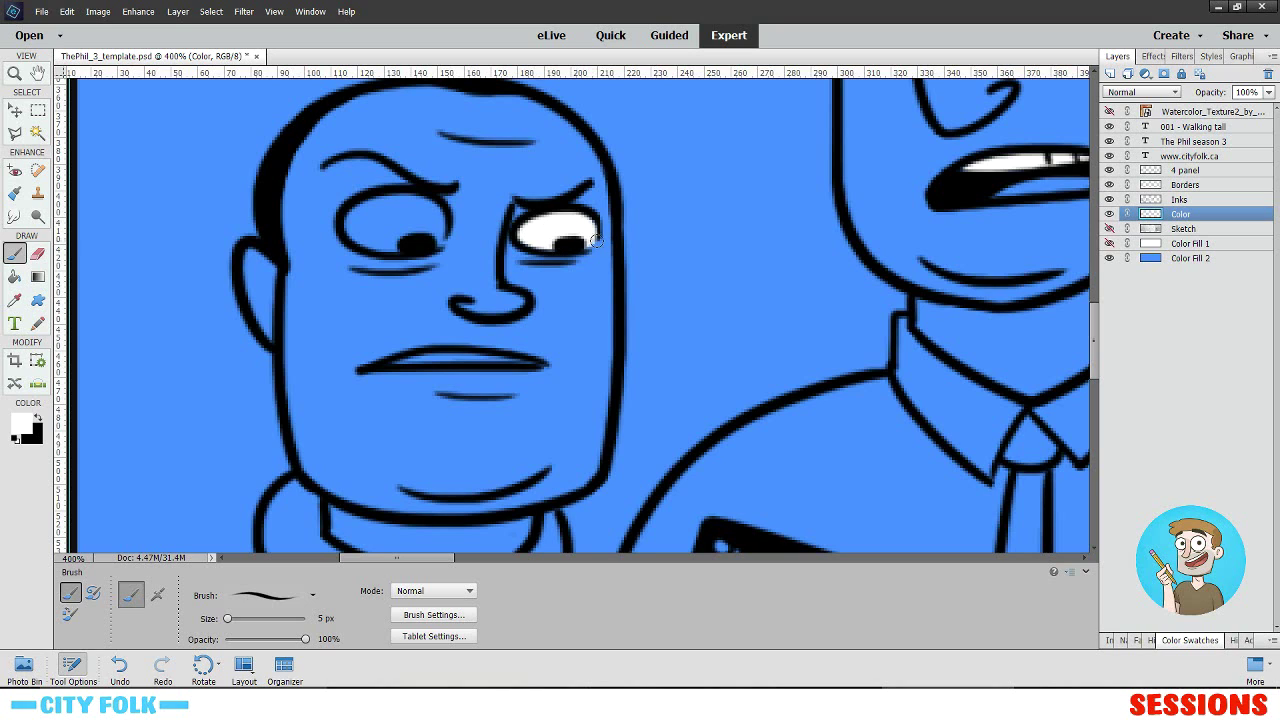
pyautogui.moveTo(438, 240)
pyautogui.mouseDown()
pyautogui.moveTo(415, 201)
pyautogui.moveTo(353, 206)
pyautogui.moveTo(356, 233)
pyautogui.moveTo(385, 226)
pyautogui.moveTo(358, 216)
pyautogui.moveTo(408, 210)
pyautogui.moveTo(408, 234)
pyautogui.moveTo(426, 238)
pyautogui.moveTo(368, 242)
pyautogui.moveTo(411, 246)
pyautogui.mouseUp()
pyautogui.press('e')
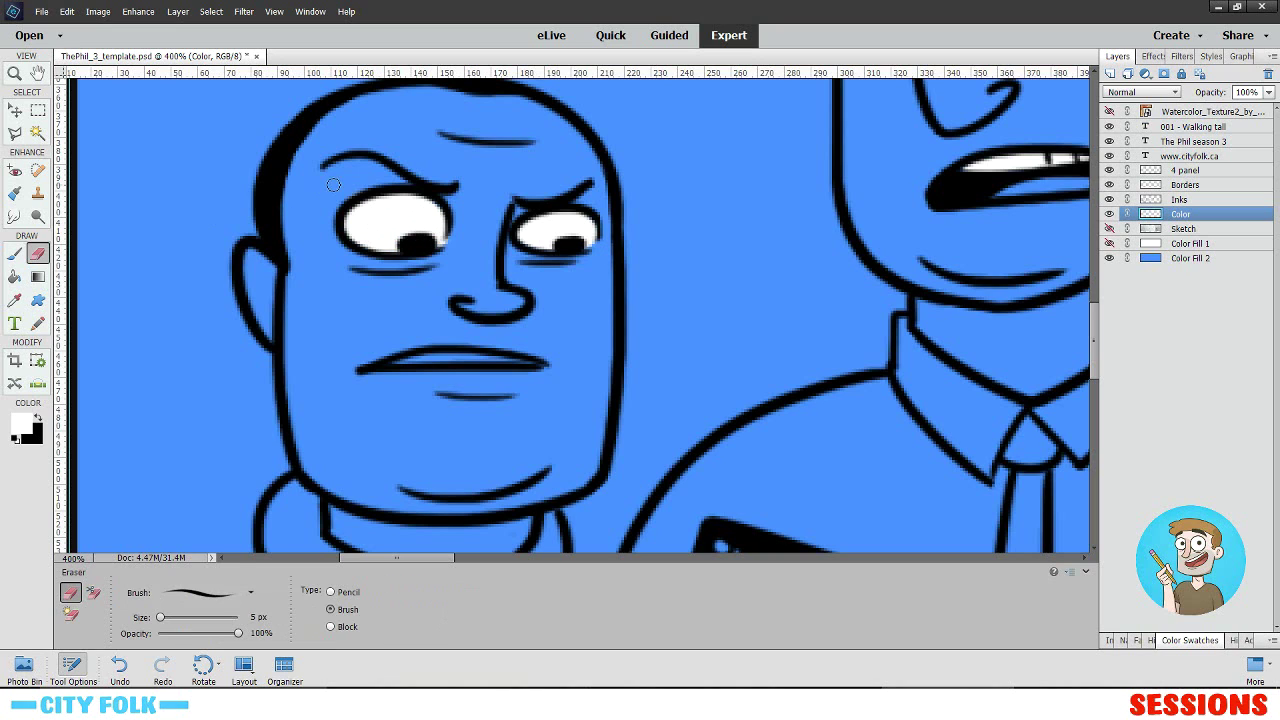
pyautogui.press('b')
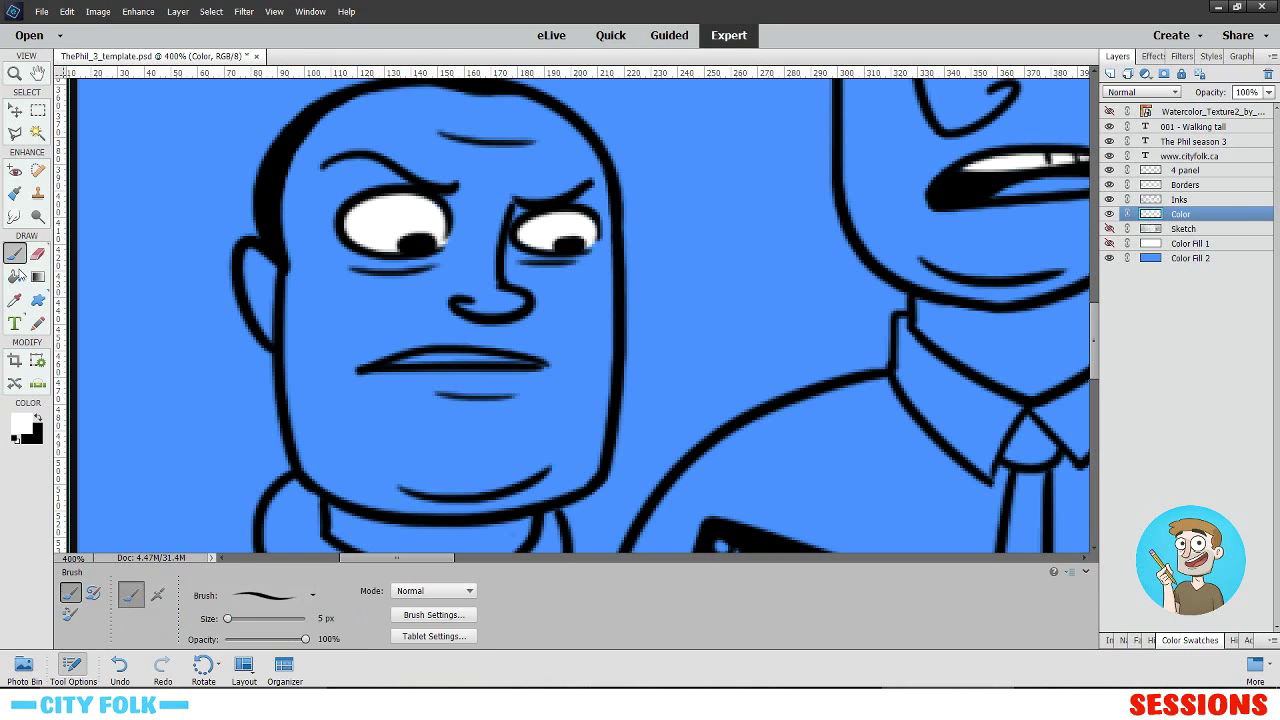
# - Fill the bald man's open mouth with white and touch up its narrow corners with the brush
pyautogui.click(14, 280)
pyautogui.moveTo(593, 294); pyautogui.dragTo(563, 240)
pyautogui.click(410, 305)
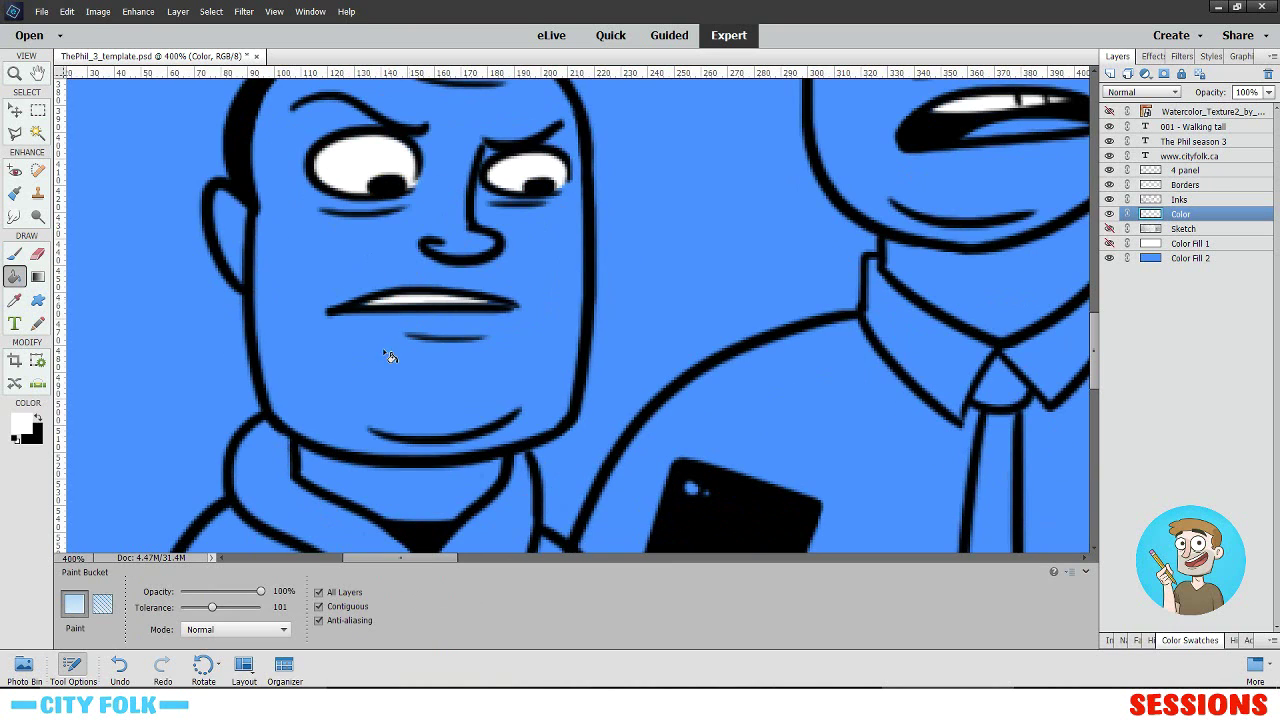
pyautogui.click(15, 254)
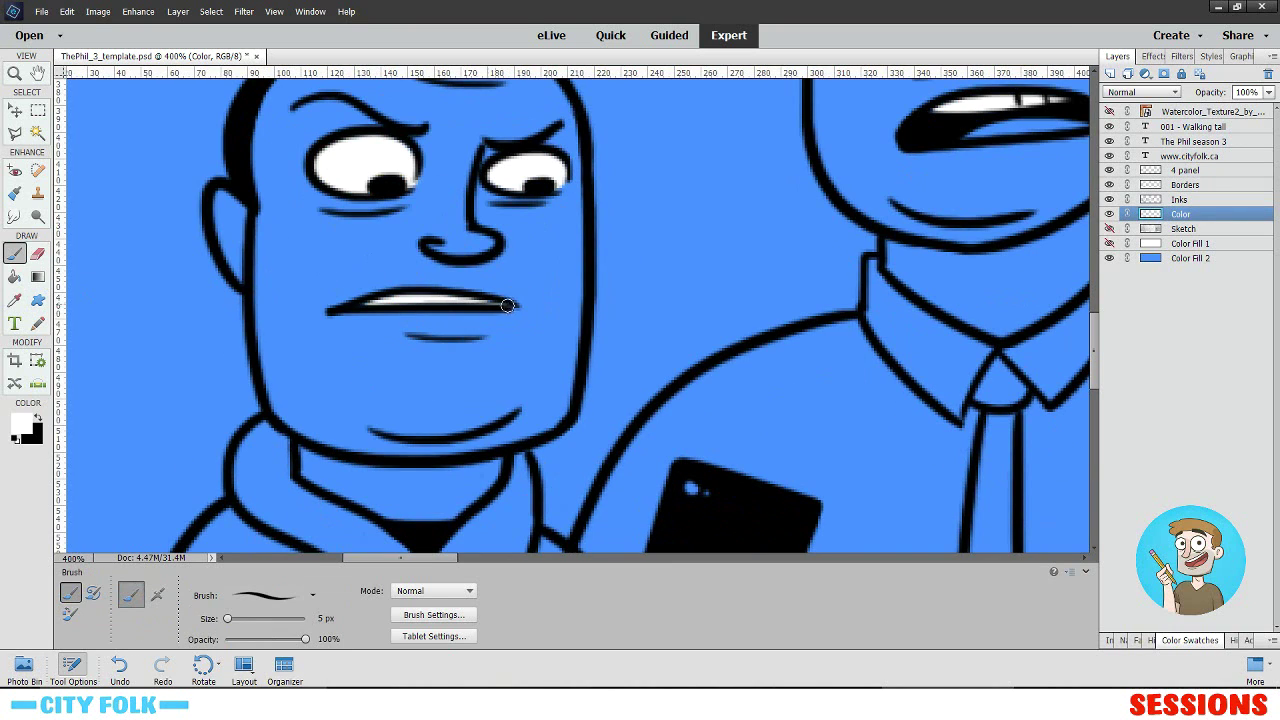
# - Paint the two small camera spots on the black phone white
pyautogui.moveTo(592, 425); pyautogui.dragTo(506, 217)
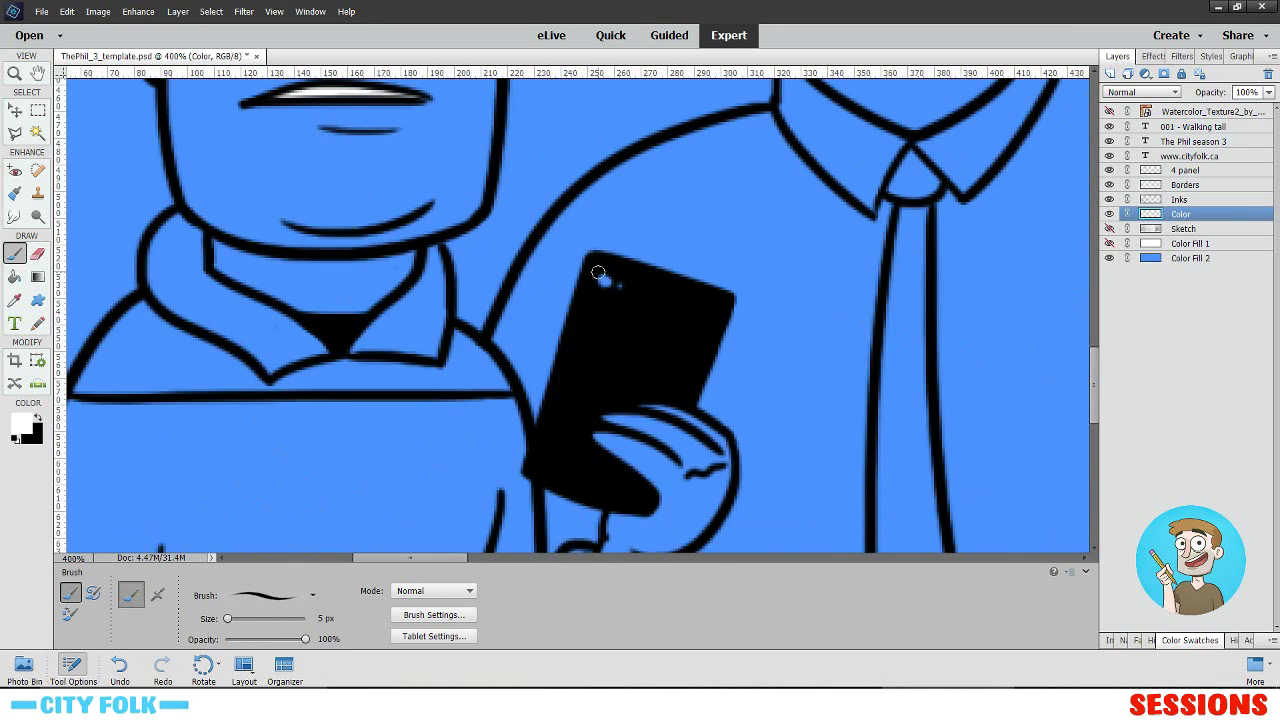
pyautogui.moveTo(602, 279); pyautogui.dragTo(616, 284)
pyautogui.moveTo(683, 361); pyautogui.dragTo(695, 299)
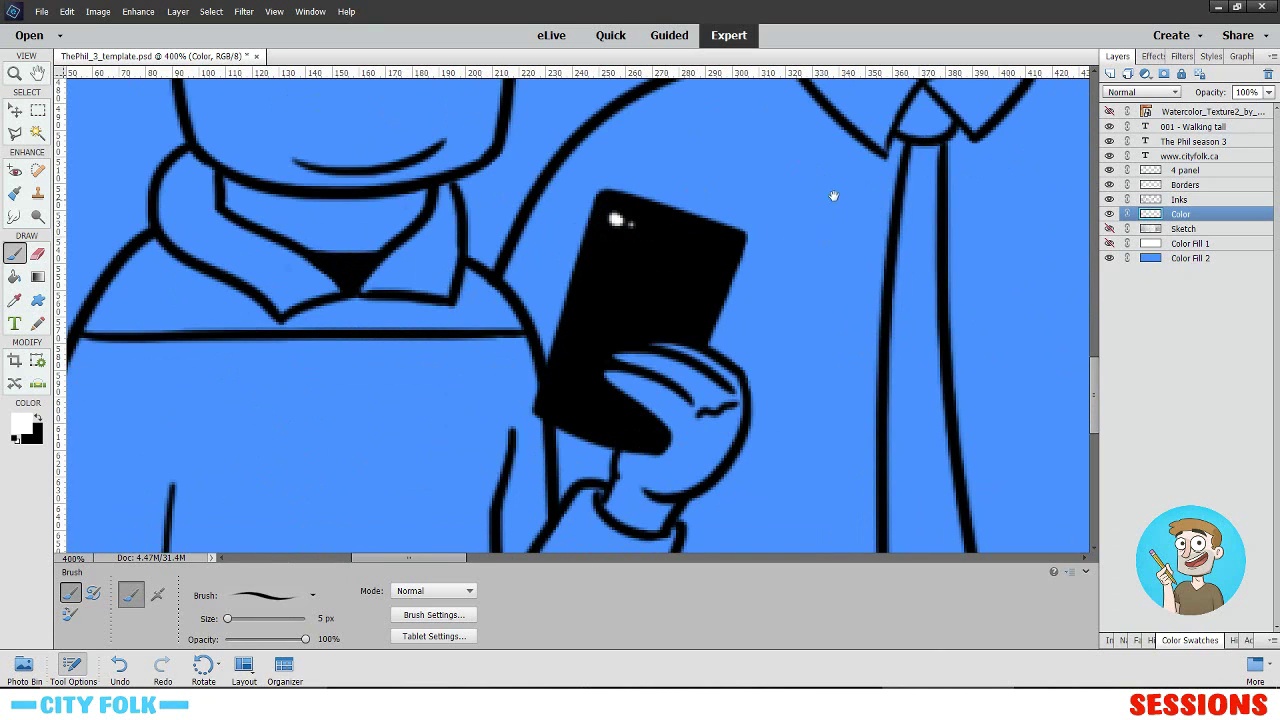
# - Color the left man's eye and the thin opening of his mouth white in the second panel
pyautogui.moveTo(841, 155); pyautogui.dragTo(557, 363)
pyautogui.moveTo(640, 104); pyautogui.dragTo(589, 423)
pyautogui.moveTo(158, 326); pyautogui.dragTo(703, 323)
pyautogui.moveTo(608, 538)
pyautogui.mouseDown()
pyautogui.moveTo(741, 394)
pyautogui.moveTo(609, 191)
pyautogui.moveTo(766, 290)
pyautogui.moveTo(485, 248)
pyautogui.moveTo(474, 337)
pyautogui.moveTo(657, 243)
pyautogui.moveTo(351, 348)
pyautogui.moveTo(387, 362)
pyautogui.mouseUp()
pyautogui.moveTo(413, 214); pyautogui.dragTo(387, 231)
pyautogui.click(14, 277)
pyautogui.click(420, 242)
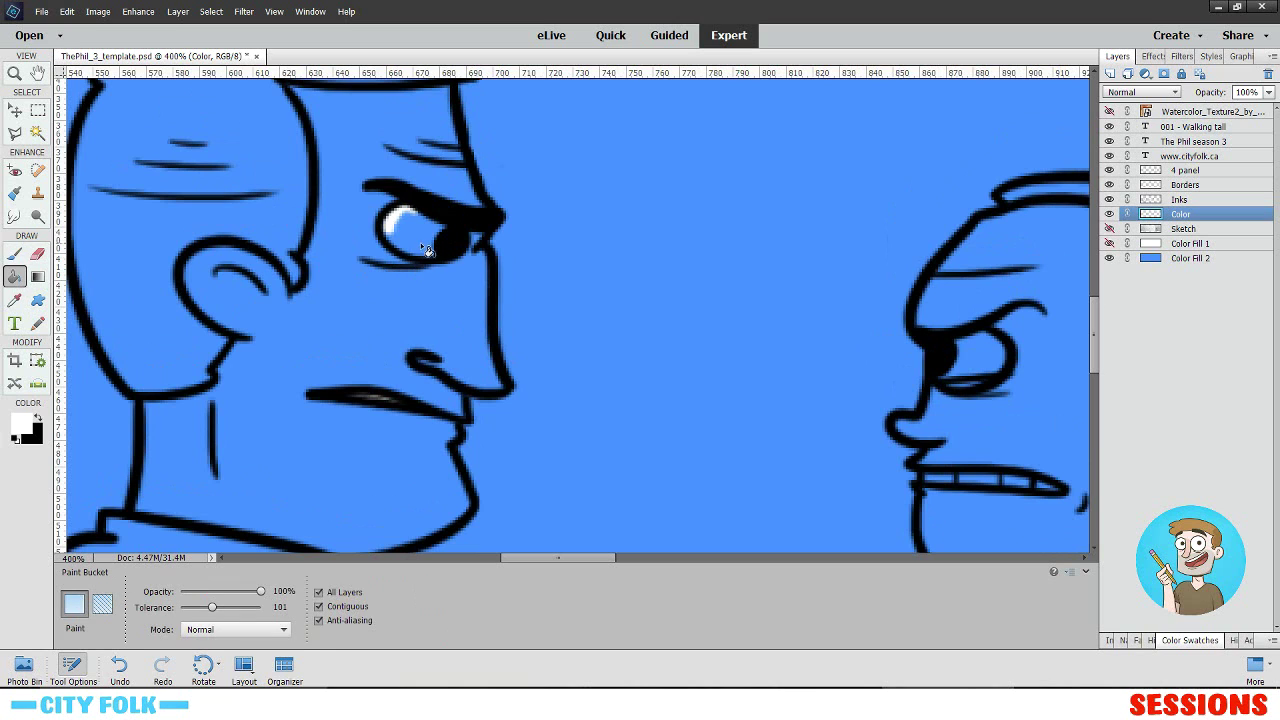
pyautogui.press('b')
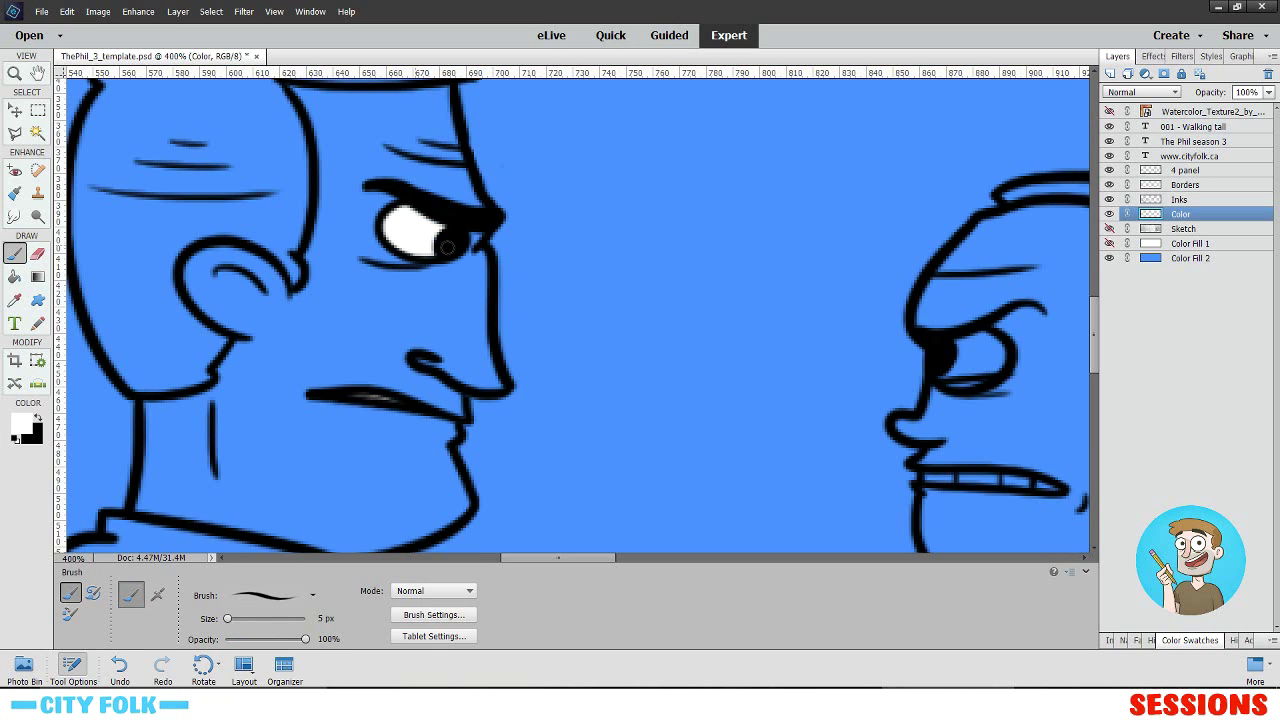
# - Paint the eye and the clenched teeth of the second panel's right-hand man white
pyautogui.moveTo(842, 333); pyautogui.dragTo(262, 186)
pyautogui.moveTo(411, 221)
pyautogui.mouseDown()
pyautogui.moveTo(362, 222)
pyautogui.moveTo(405, 195)
pyautogui.moveTo(395, 191)
pyautogui.moveTo(420, 212)
pyautogui.moveTo(412, 200)
pyautogui.mouseUp()
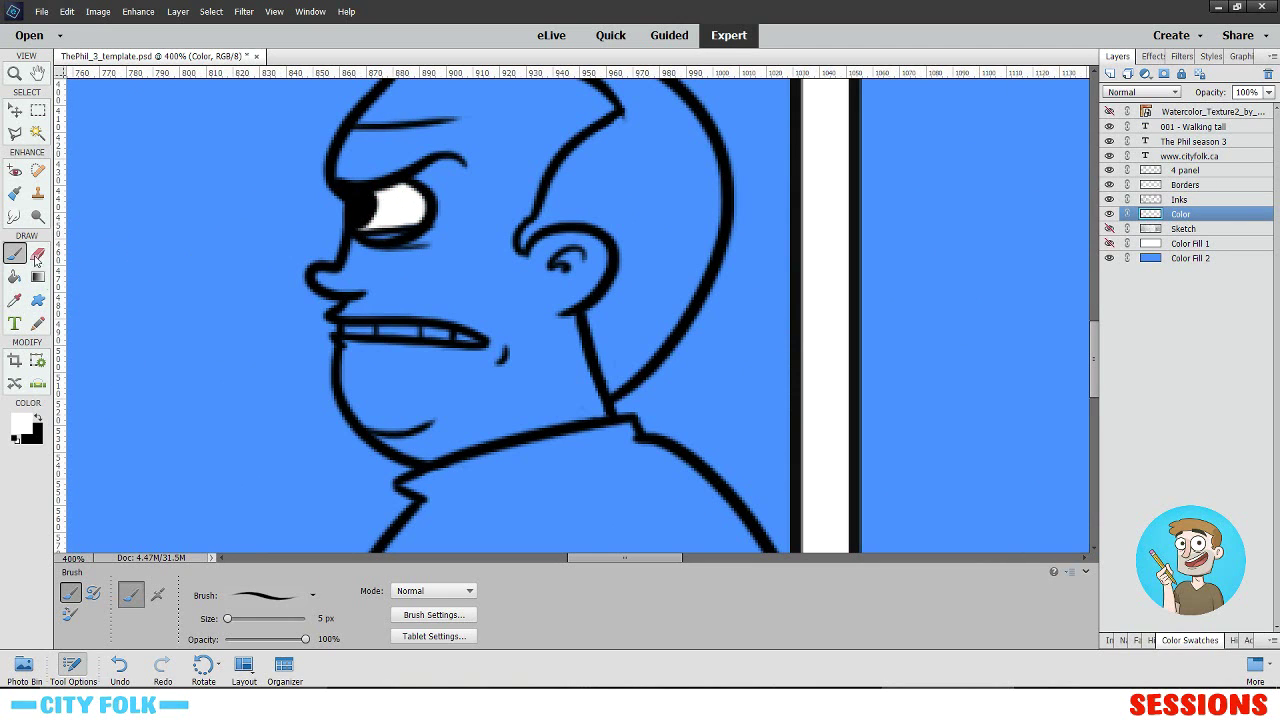
pyautogui.moveTo(474, 340); pyautogui.dragTo(356, 329)
pyautogui.moveTo(481, 470); pyautogui.dragTo(471, 340)
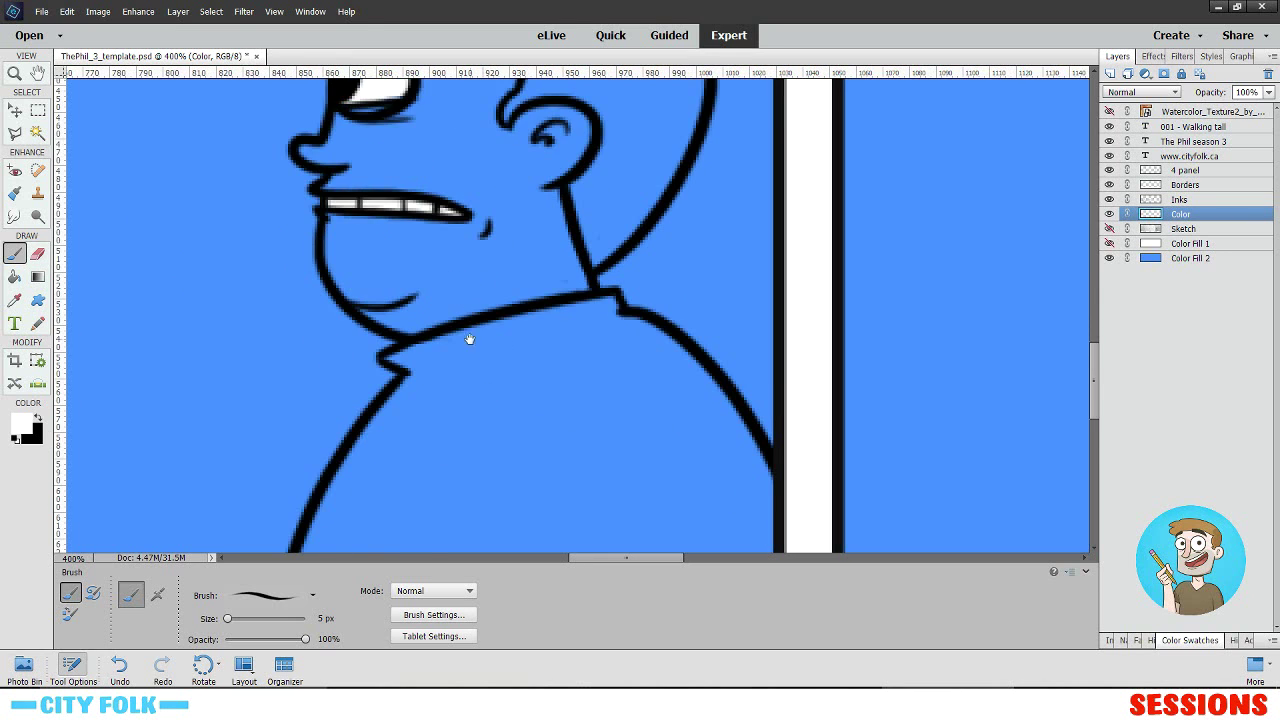
# - Paint the whites of both eyes on the man's head in the third panel
pyautogui.moveTo(468, 437)
pyautogui.mouseDown()
pyautogui.moveTo(464, 244)
pyautogui.moveTo(372, 412)
pyautogui.mouseUp()
pyautogui.moveTo(526, 214); pyautogui.dragTo(509, 417)
pyautogui.moveTo(958, 298); pyautogui.dragTo(409, 294)
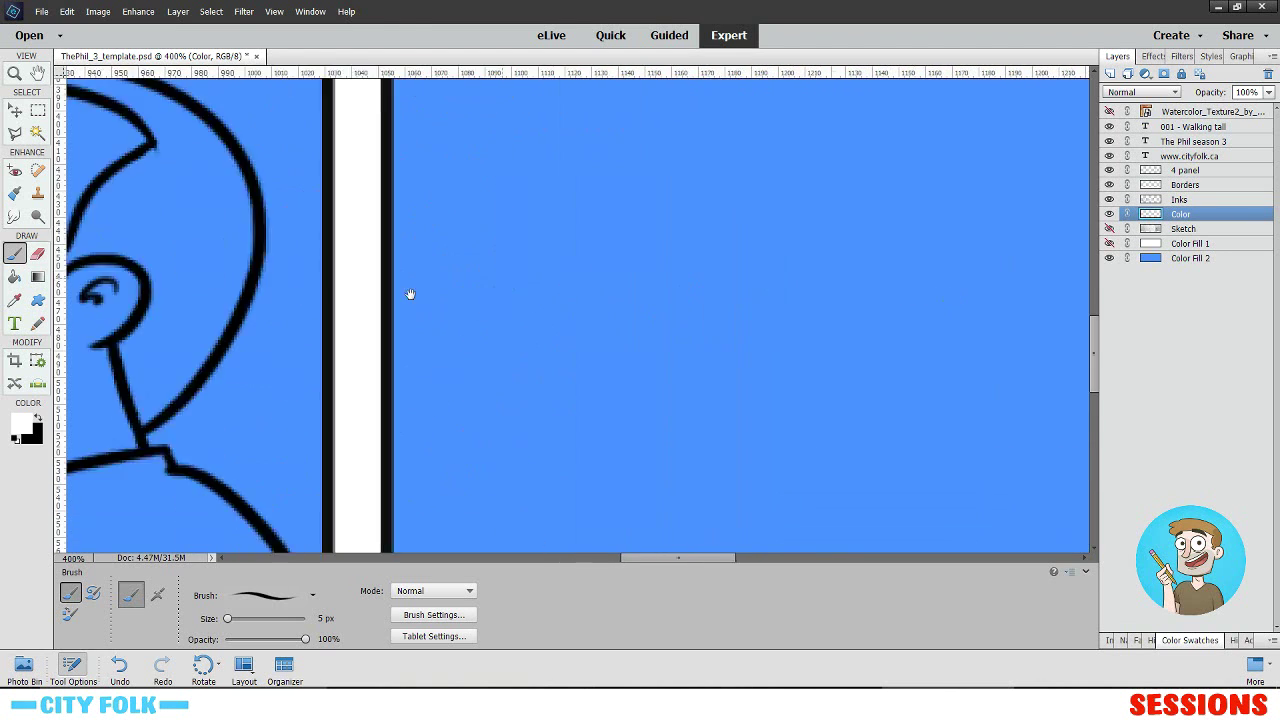
pyautogui.moveTo(898, 377); pyautogui.dragTo(403, 383)
pyautogui.moveTo(681, 119)
pyautogui.mouseDown()
pyautogui.moveTo(454, 343)
pyautogui.moveTo(485, 458)
pyautogui.mouseUp()
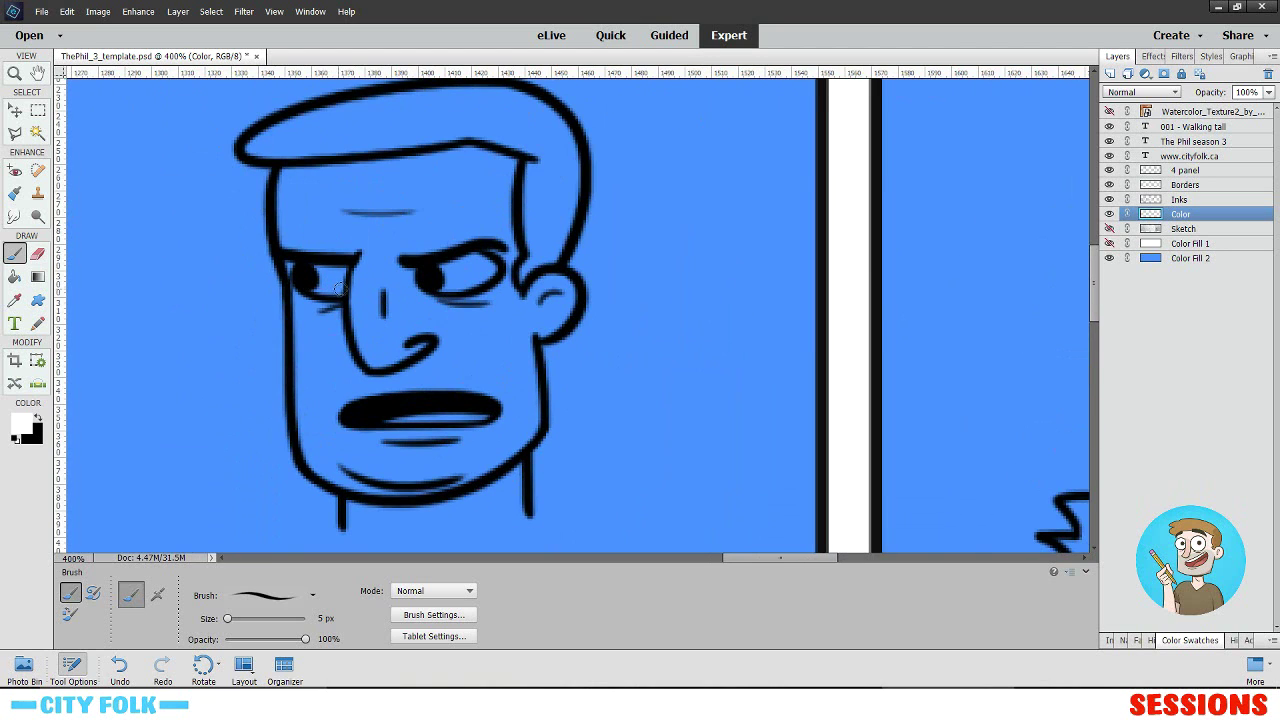
pyautogui.moveTo(340, 288)
pyautogui.mouseDown()
pyautogui.moveTo(318, 268)
pyautogui.moveTo(316, 288)
pyautogui.moveTo(334, 280)
pyautogui.moveTo(330, 290)
pyautogui.mouseUp()
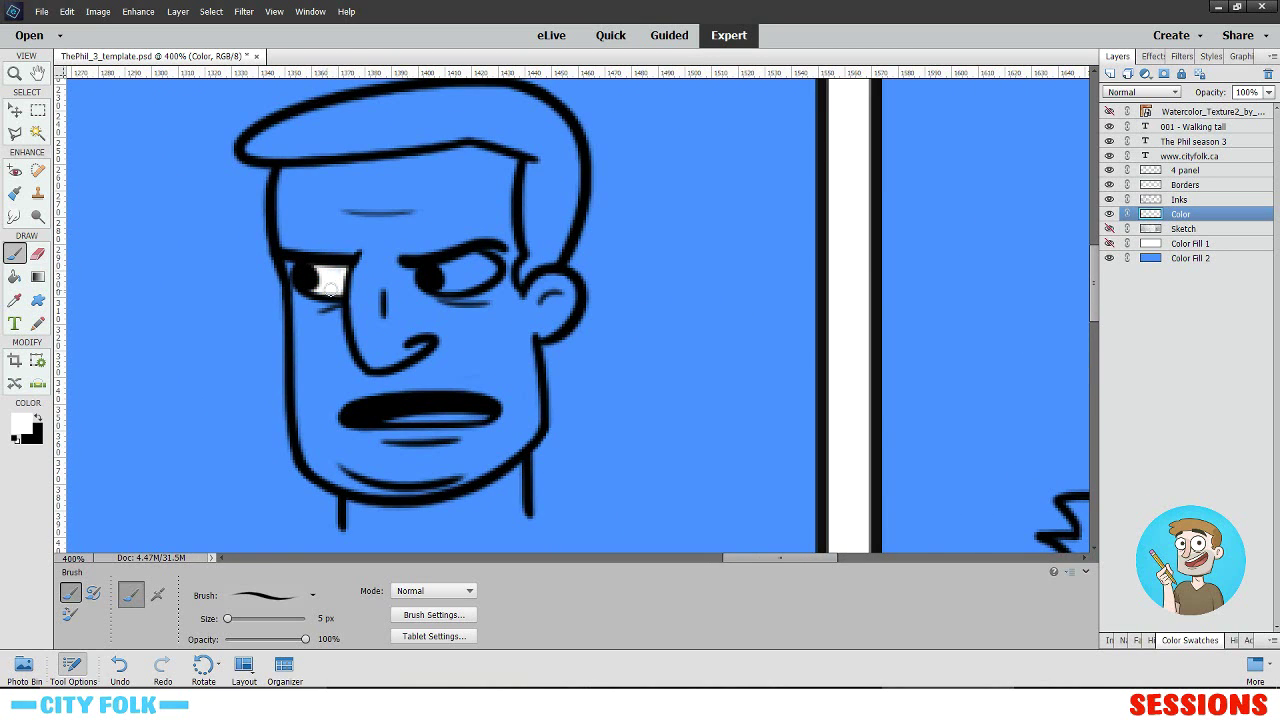
pyautogui.moveTo(438, 276)
pyautogui.mouseDown()
pyautogui.moveTo(490, 262)
pyautogui.moveTo(455, 285)
pyautogui.moveTo(480, 260)
pyautogui.mouseUp()
# - Paint white around the pupils in both eyes of the grinning man in the fourth panel
pyautogui.moveTo(669, 353); pyautogui.dragTo(542, 285)
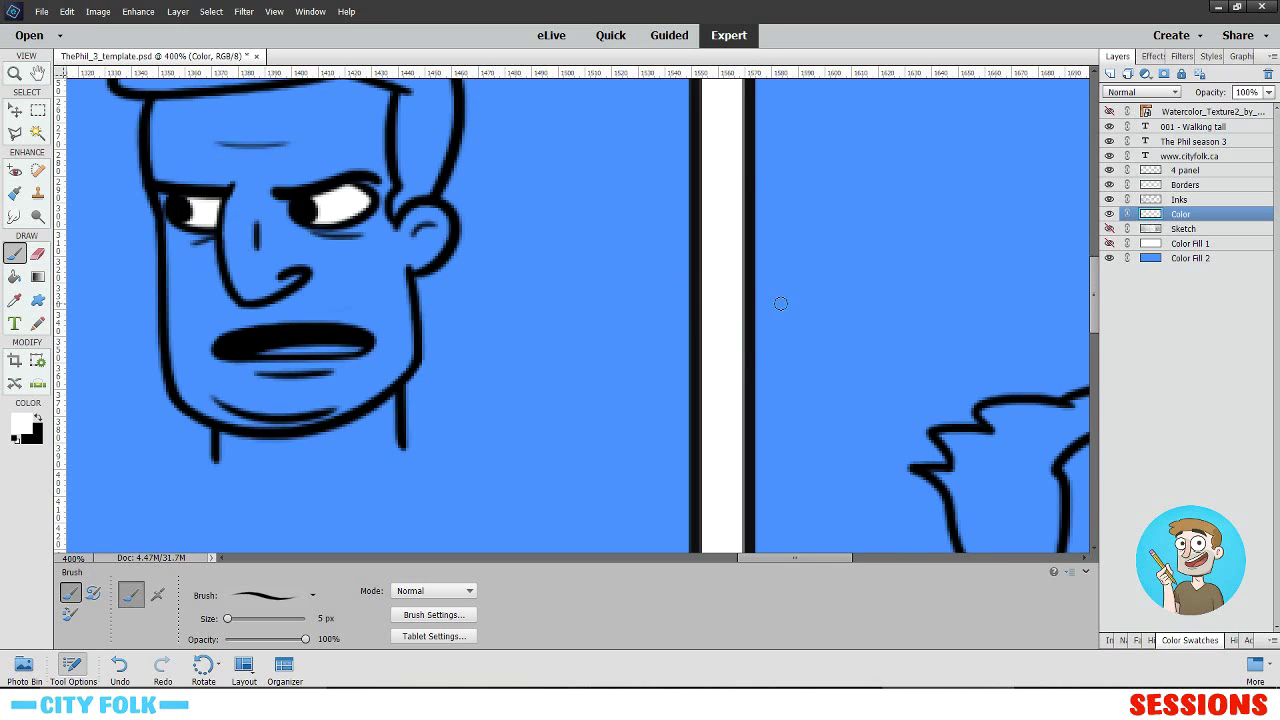
pyautogui.moveTo(944, 382); pyautogui.dragTo(500, 374)
pyautogui.moveTo(707, 537); pyautogui.dragTo(477, 306)
pyautogui.moveTo(322, 362); pyautogui.dragTo(250, 287)
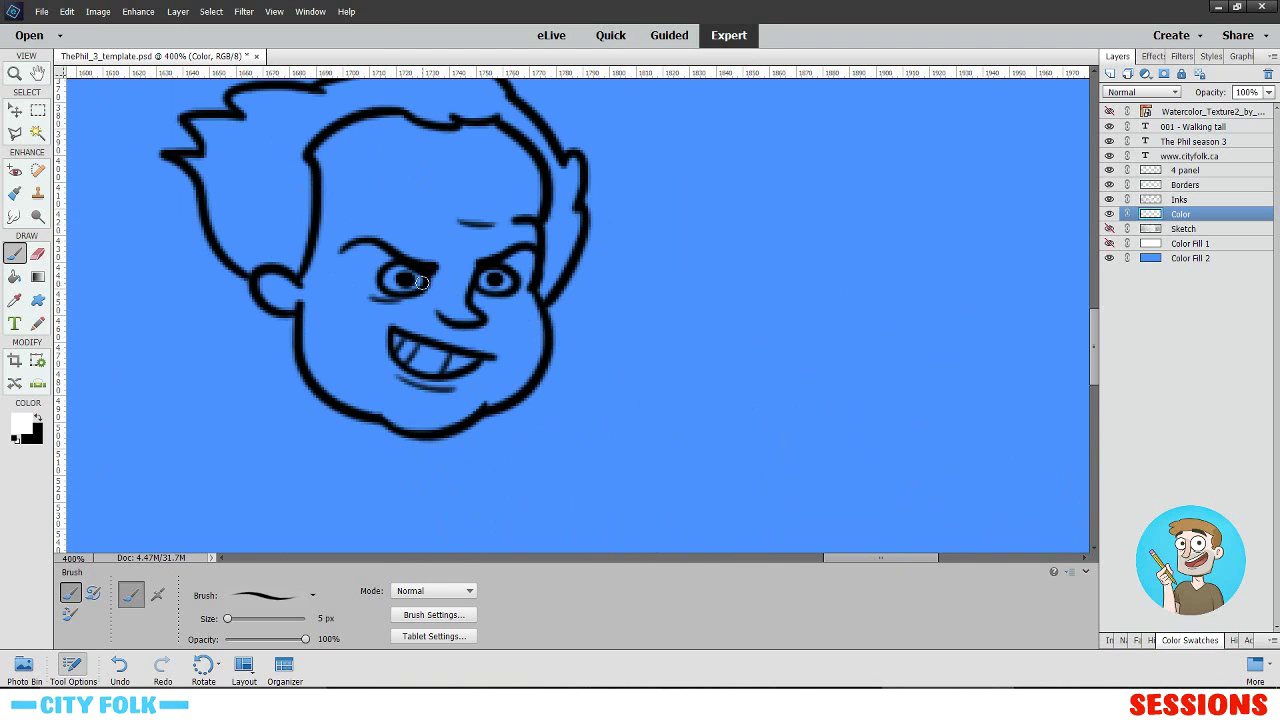
pyautogui.moveTo(421, 283)
pyautogui.mouseDown()
pyautogui.moveTo(385, 282)
pyautogui.moveTo(408, 281)
pyautogui.mouseUp()
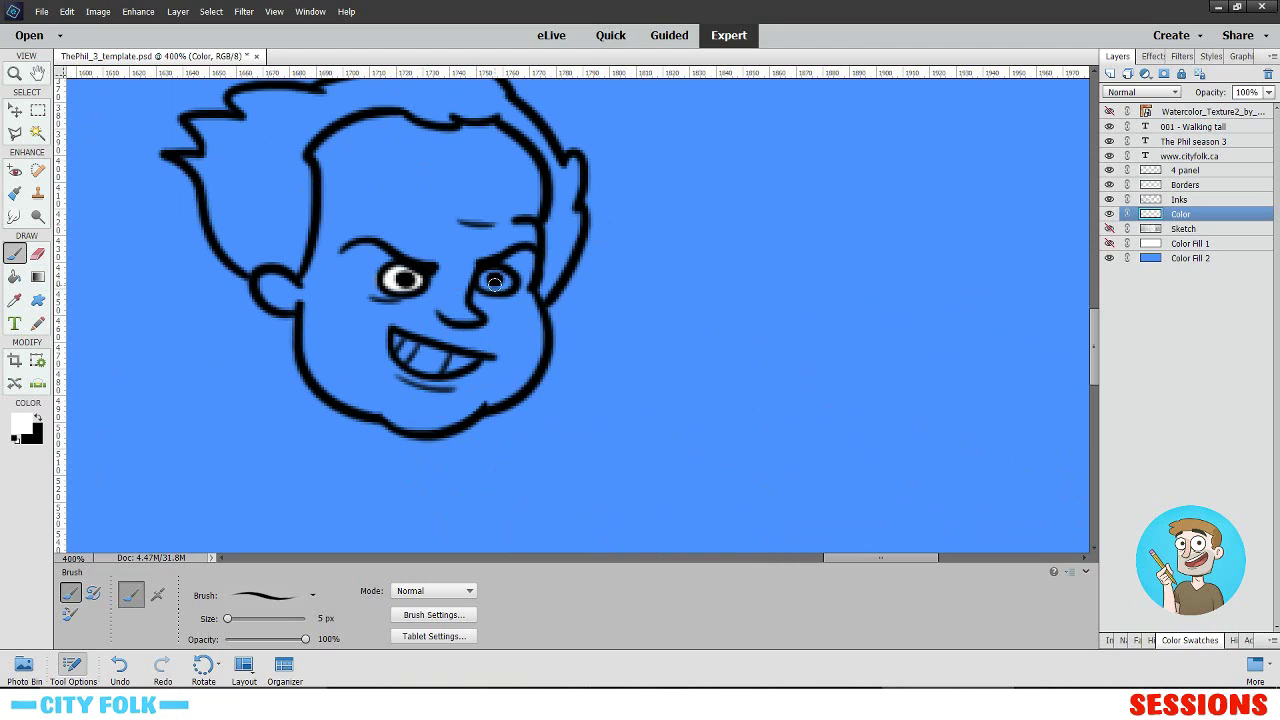
pyautogui.moveTo(494, 283); pyautogui.dragTo(500, 285)
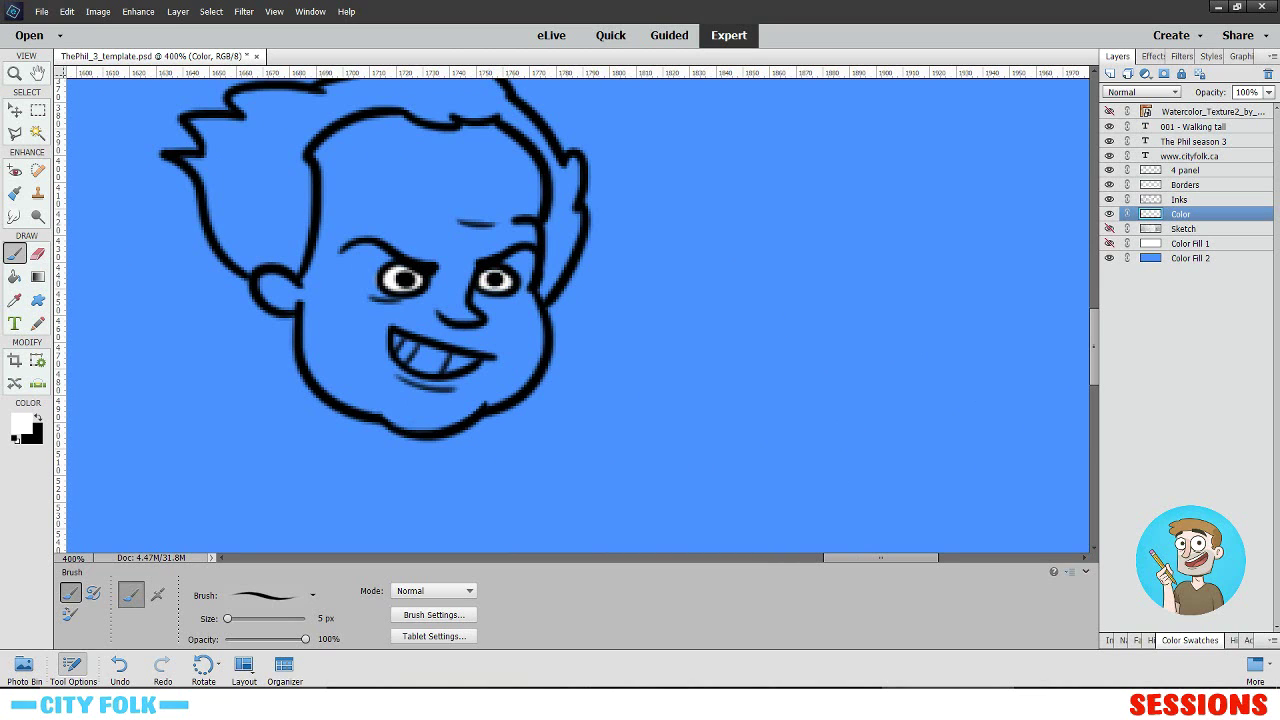
# - Open the color swatches and load the CityFolk swatch set
pyautogui.click(1206, 640)
pyautogui.click(1150, 459)
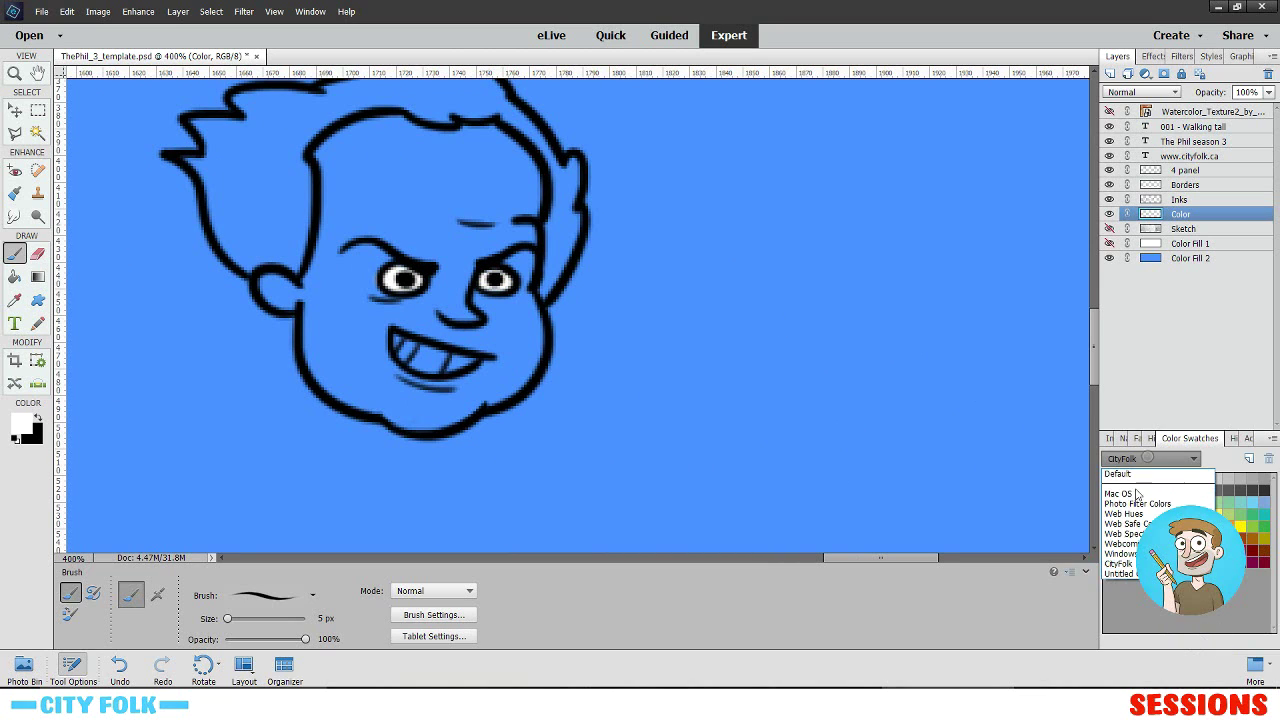
pyautogui.click(1125, 565)
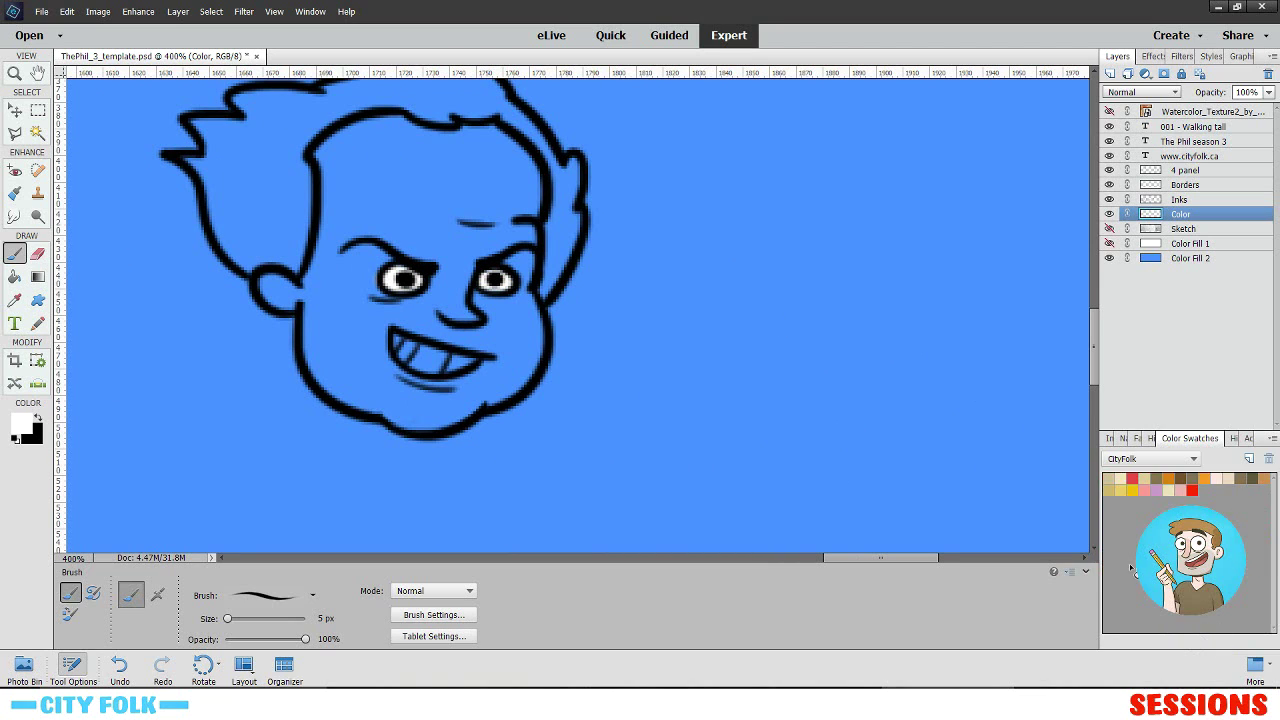
# - Tidy the grinning man's eyes with the eraser and paint his teeth white
pyautogui.click(37, 255)
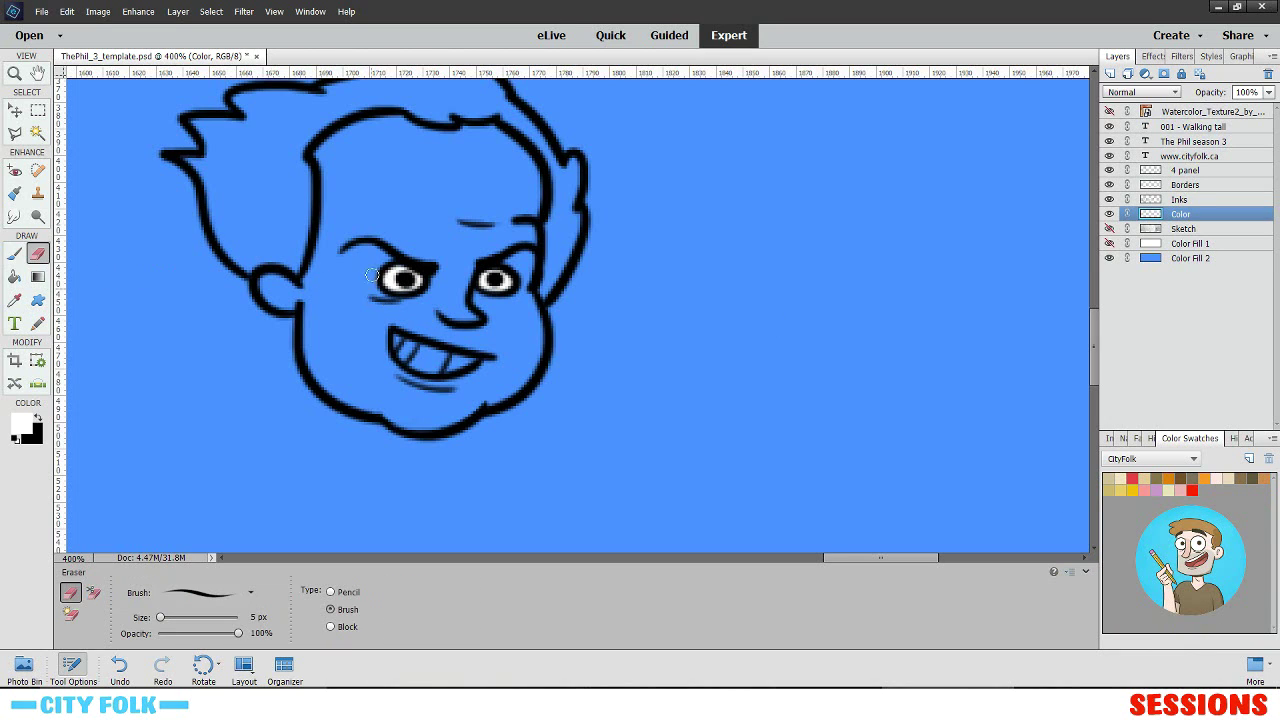
pyautogui.press('b')
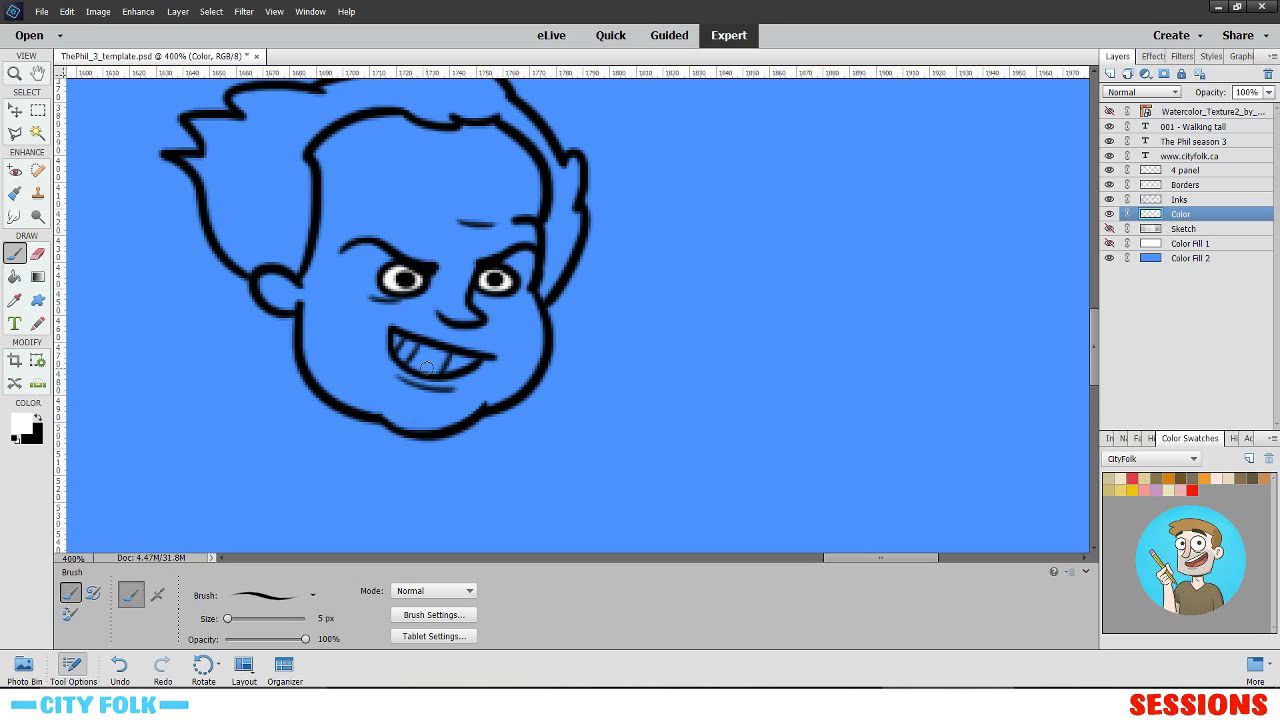
pyautogui.moveTo(440, 352)
pyautogui.mouseDown()
pyautogui.moveTo(395, 342)
pyautogui.moveTo(421, 362)
pyautogui.moveTo(475, 356)
pyautogui.moveTo(404, 341)
pyautogui.moveTo(410, 358)
pyautogui.mouseUp()
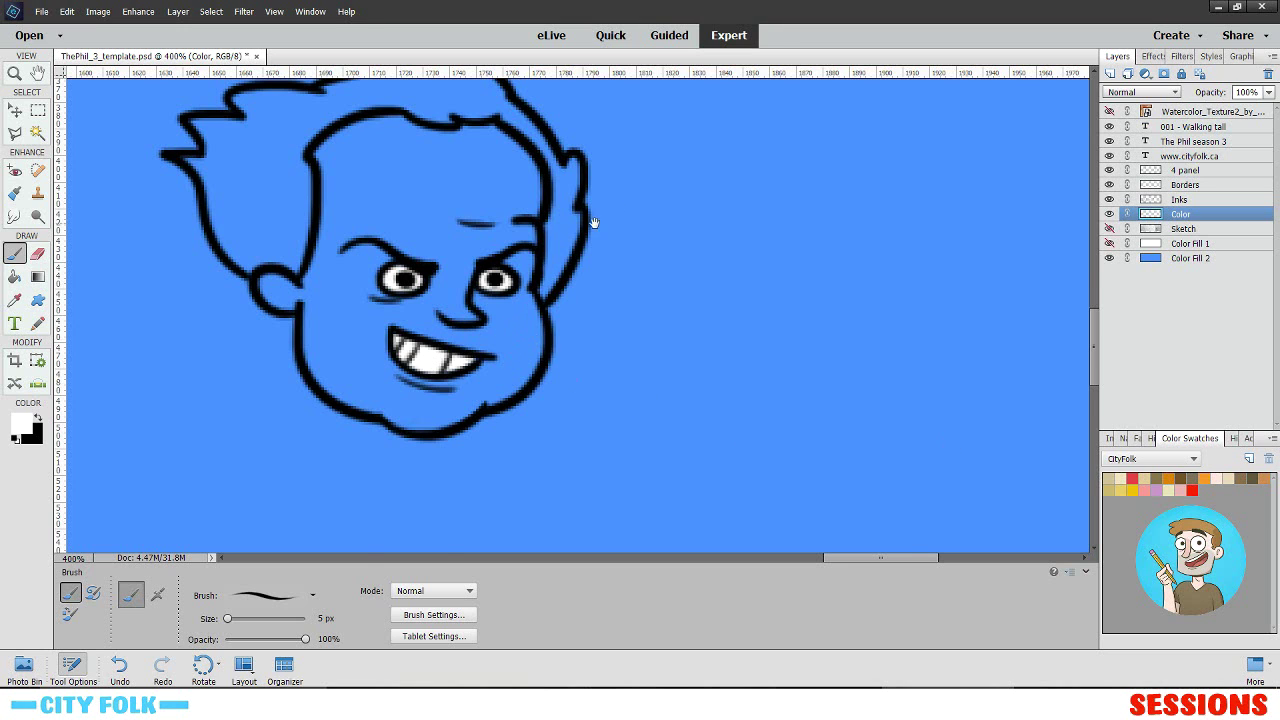
# - Fill the tall man's face and neck in the first panel with the light beige CityFolk swatch using the Paint Bucket
pyautogui.hscroll(3, 914, 394)
pyautogui.moveTo(796, 352); pyautogui.dragTo(454, 308)
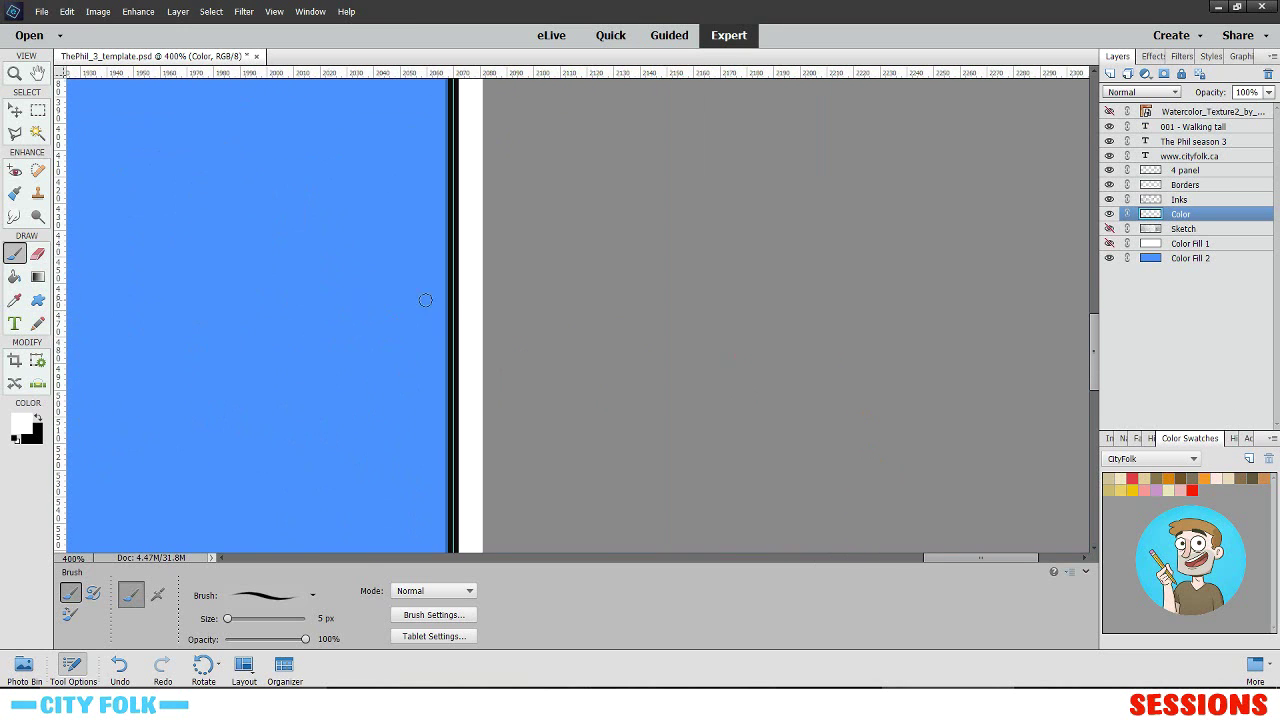
pyautogui.hotkey('ctrl', '-')
pyautogui.hotkey('ctrl', '-')
pyautogui.hotkey('ctrl', '-')
pyautogui.hscroll(-10, 511, 303)
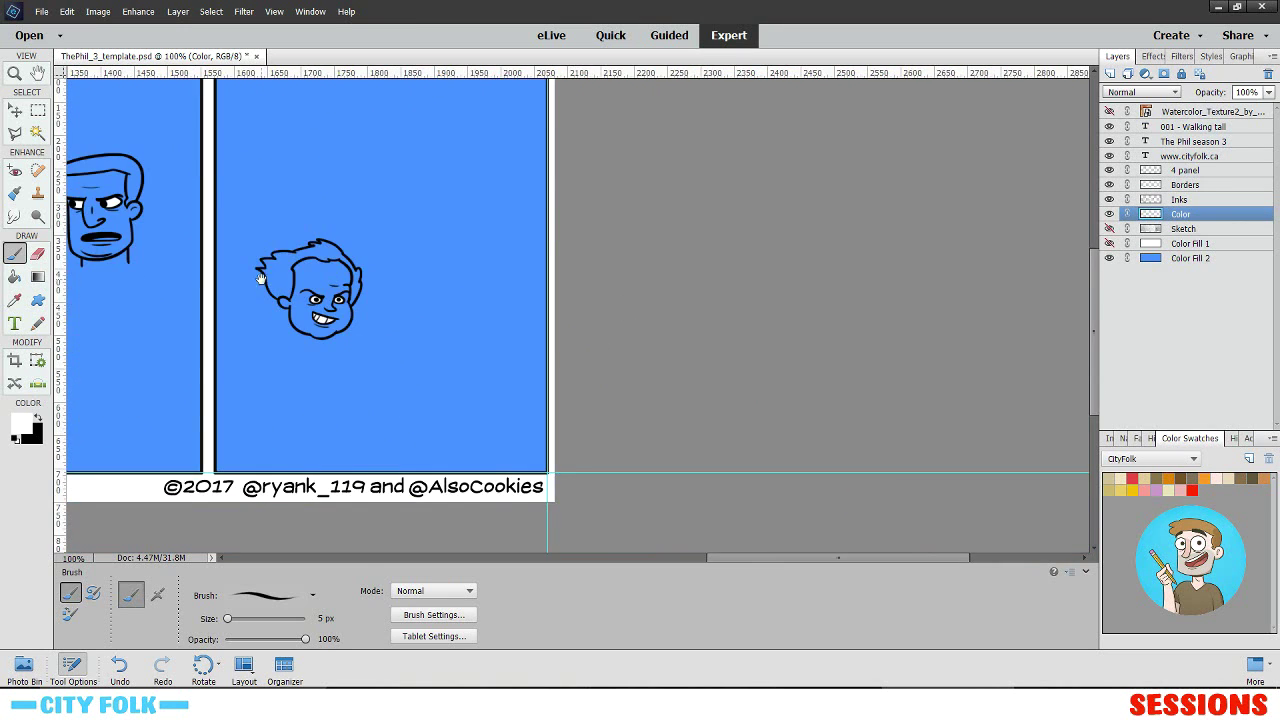
pyautogui.hotkey('ctrl', '+')
pyautogui.hotkey('ctrl', '+')
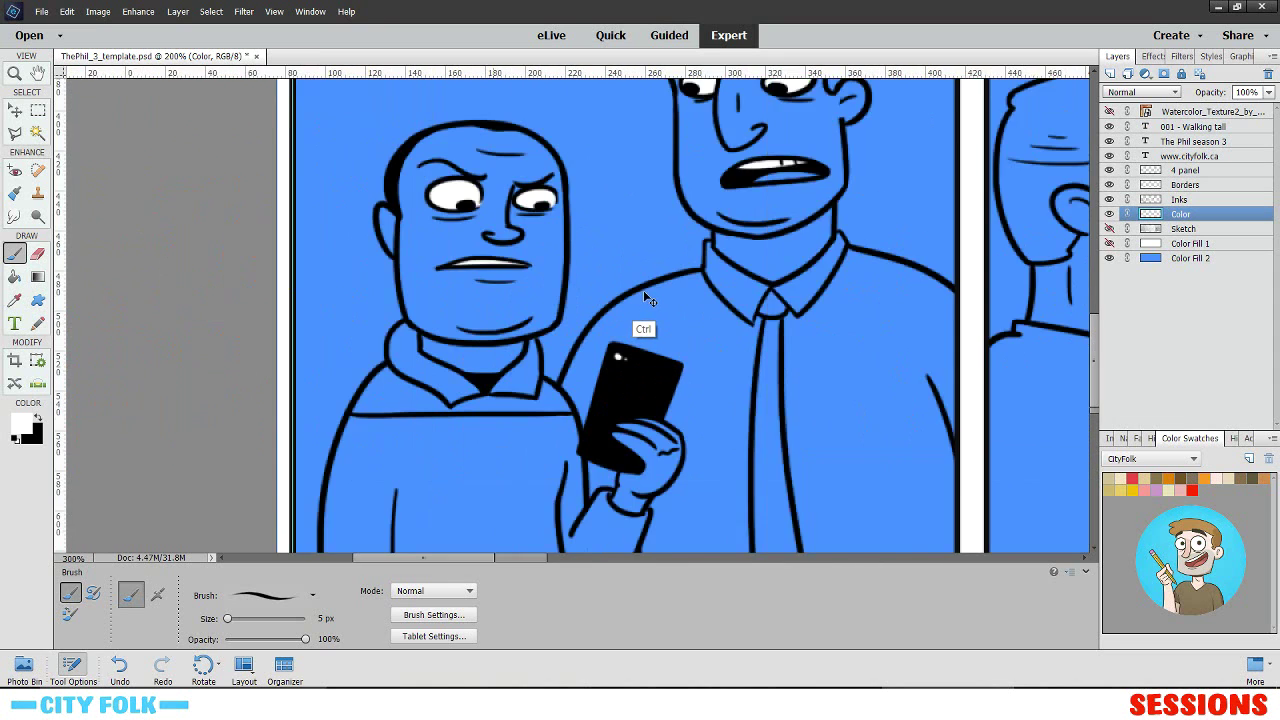
pyautogui.moveTo(664, 240); pyautogui.dragTo(508, 367)
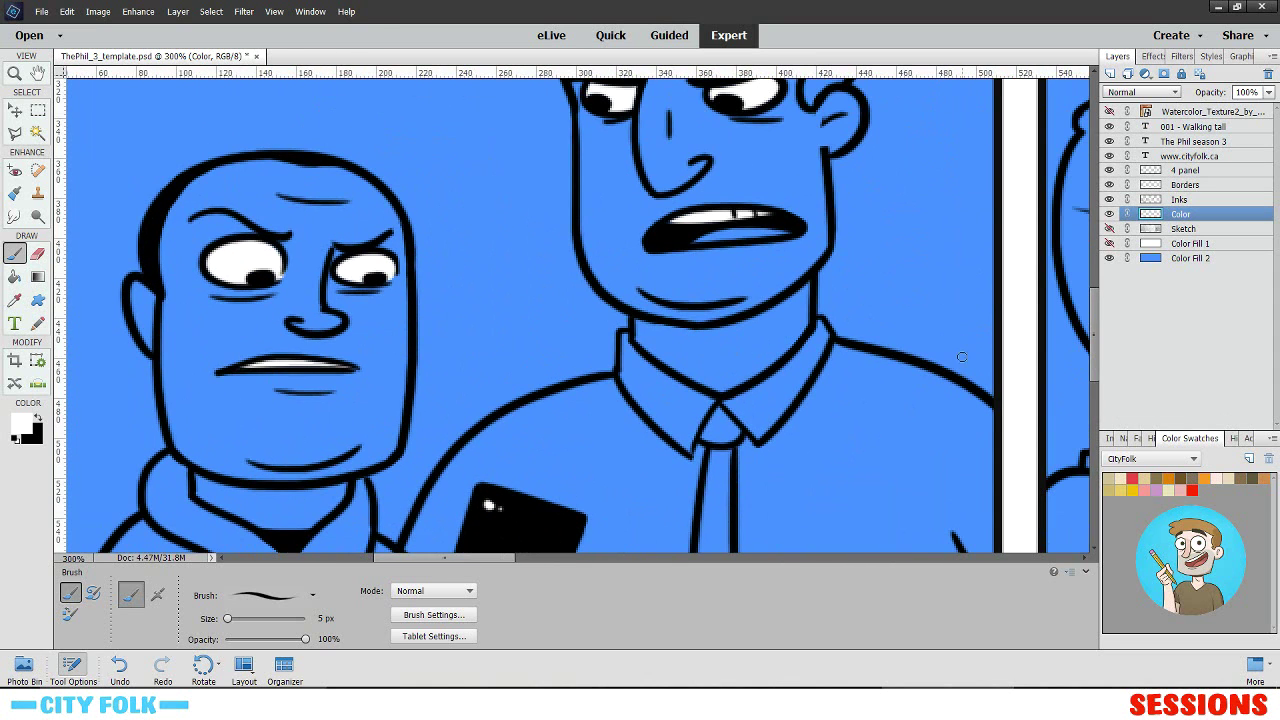
pyautogui.moveTo(894, 294); pyautogui.dragTo(682, 412)
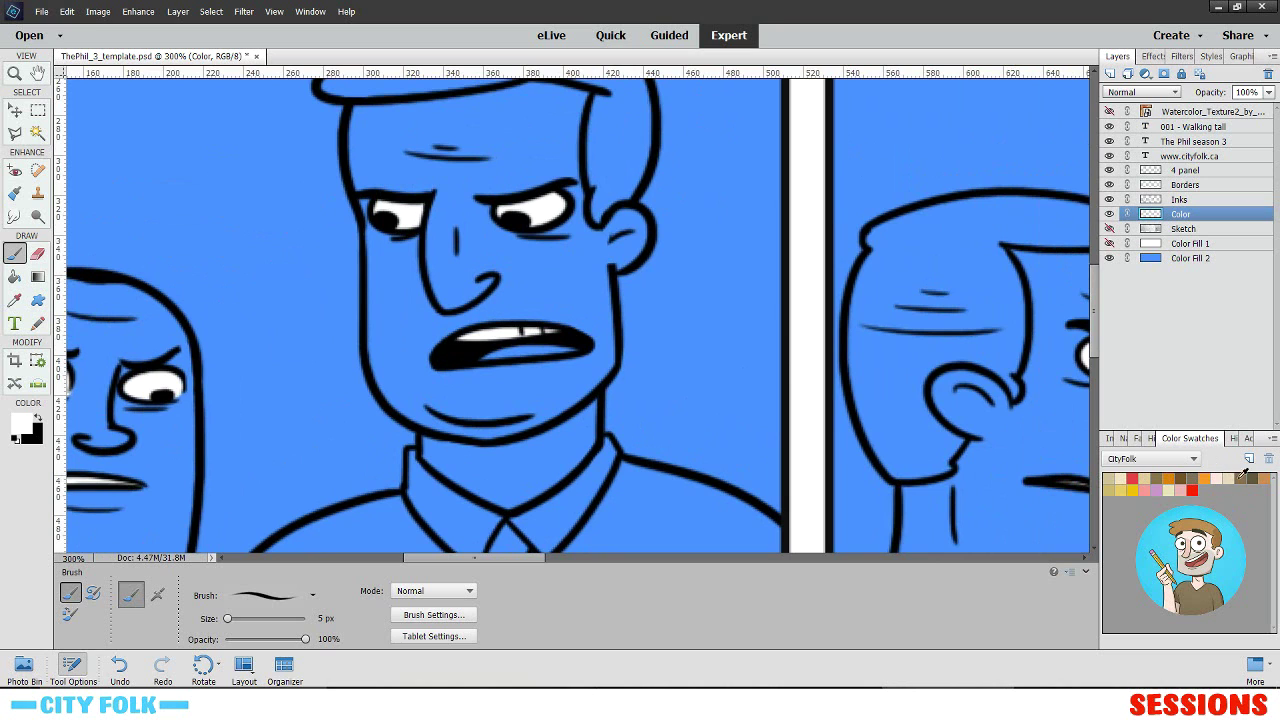
pyautogui.click(1229, 479)
pyautogui.click(15, 277)
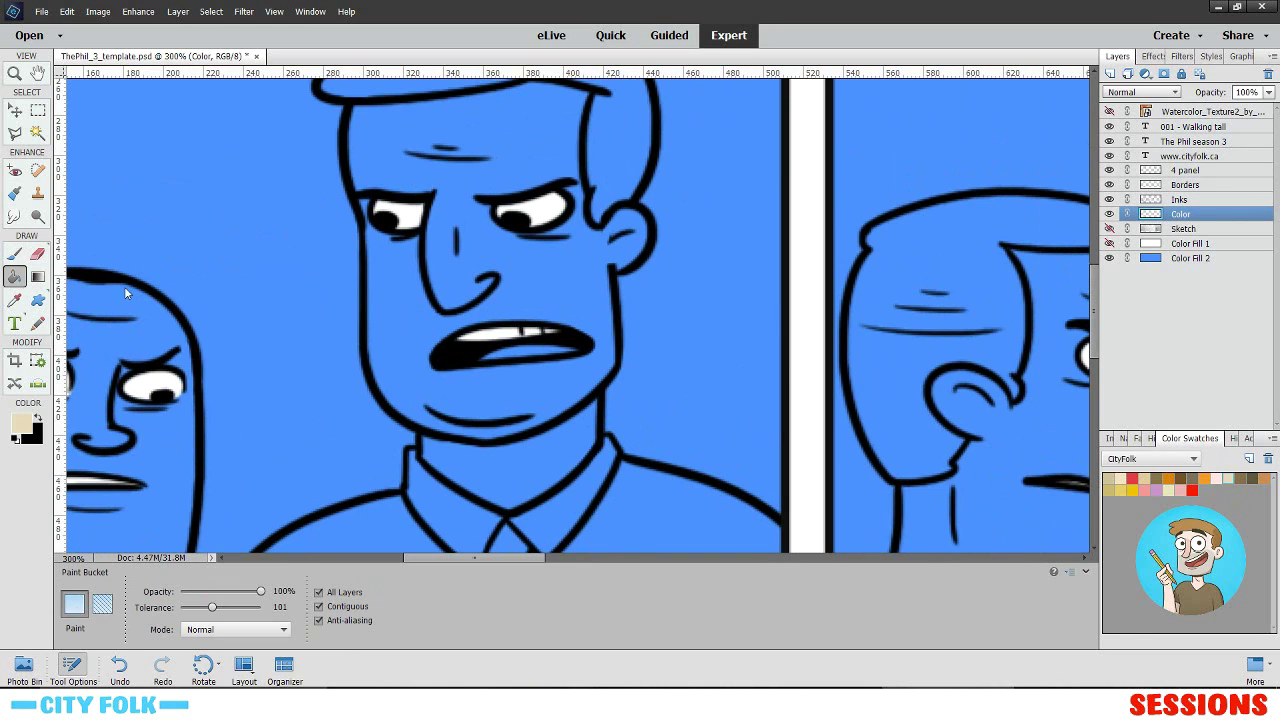
pyautogui.click(461, 178)
pyautogui.moveTo(610, 314); pyautogui.dragTo(578, 272)
pyautogui.click(502, 421)
pyautogui.moveTo(284, 215); pyautogui.dragTo(254, 296)
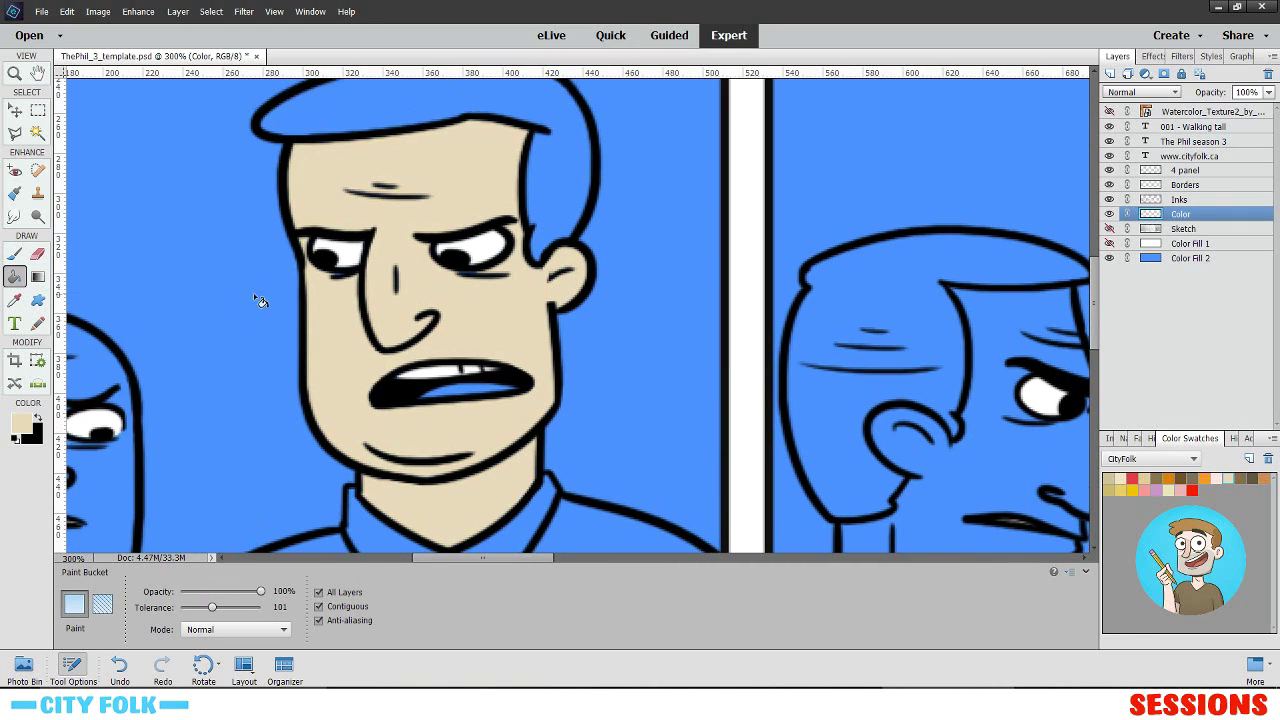
# - Set the brush mode to Behind and paint the unfilled gaps beneath the tall man's eyes in light beige
pyautogui.click(15, 254)
pyautogui.click(440, 591)
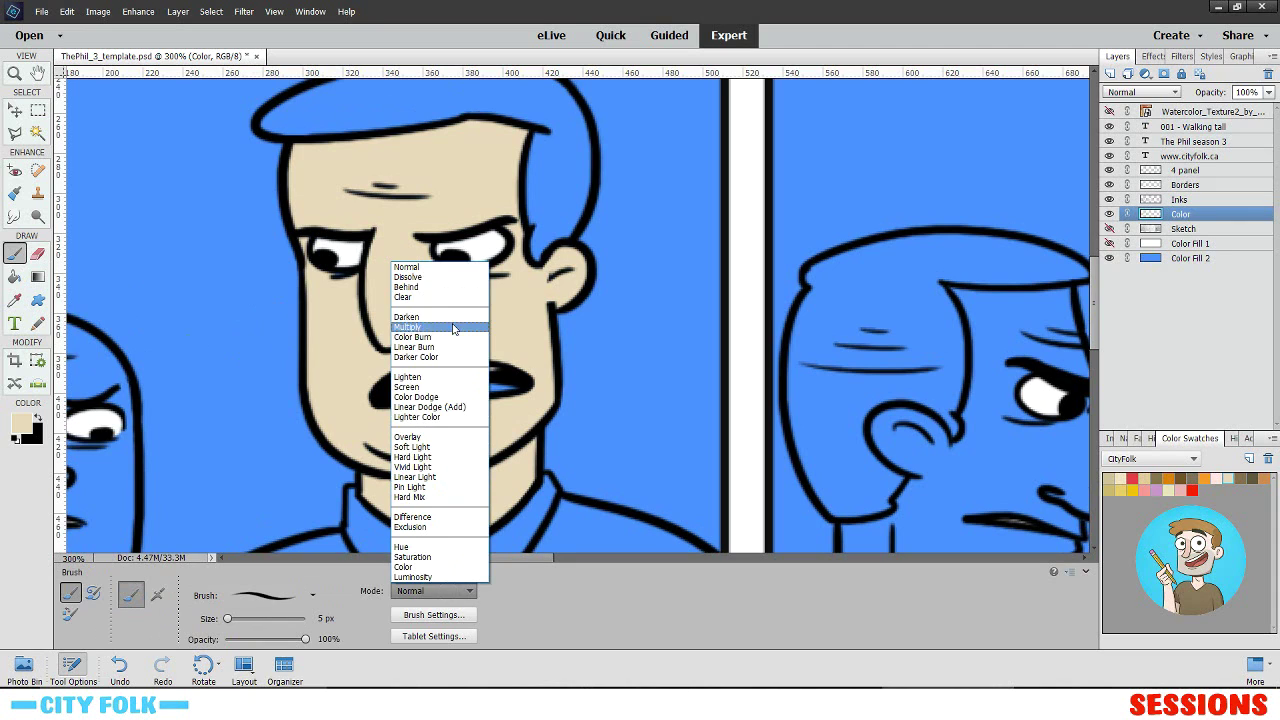
pyautogui.click(441, 287)
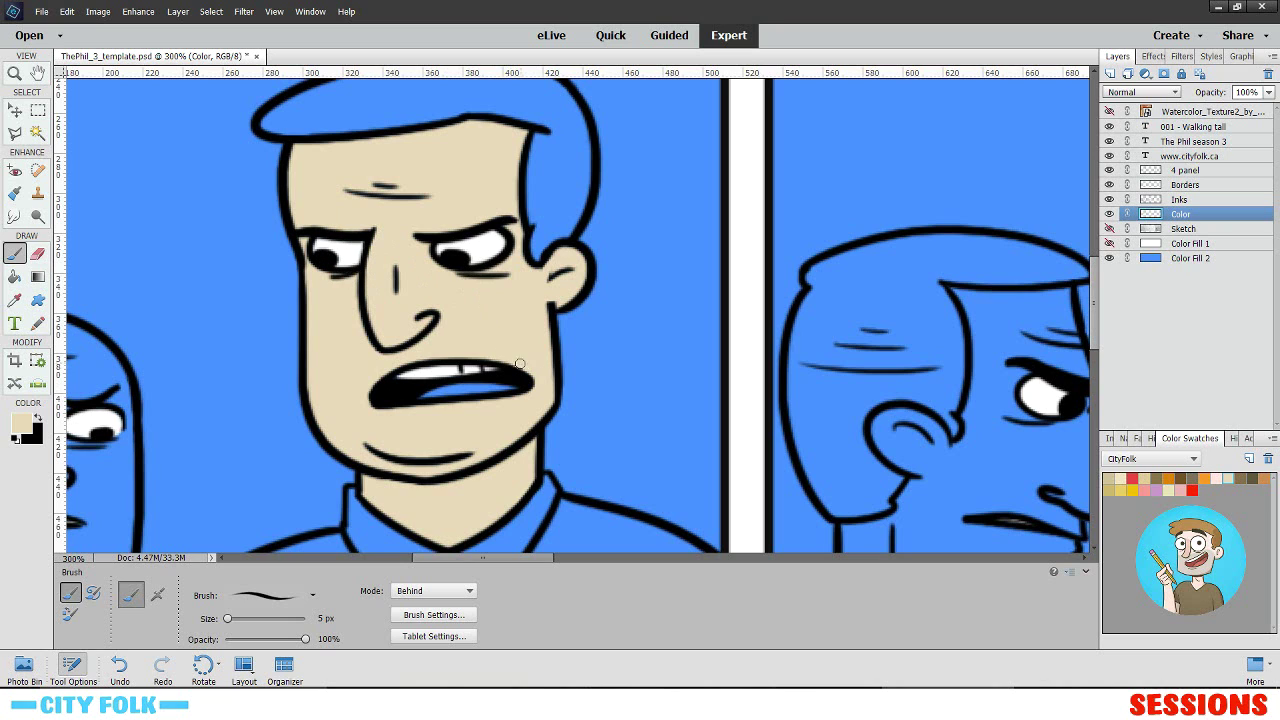
pyautogui.moveTo(477, 319); pyautogui.dragTo(455, 249)
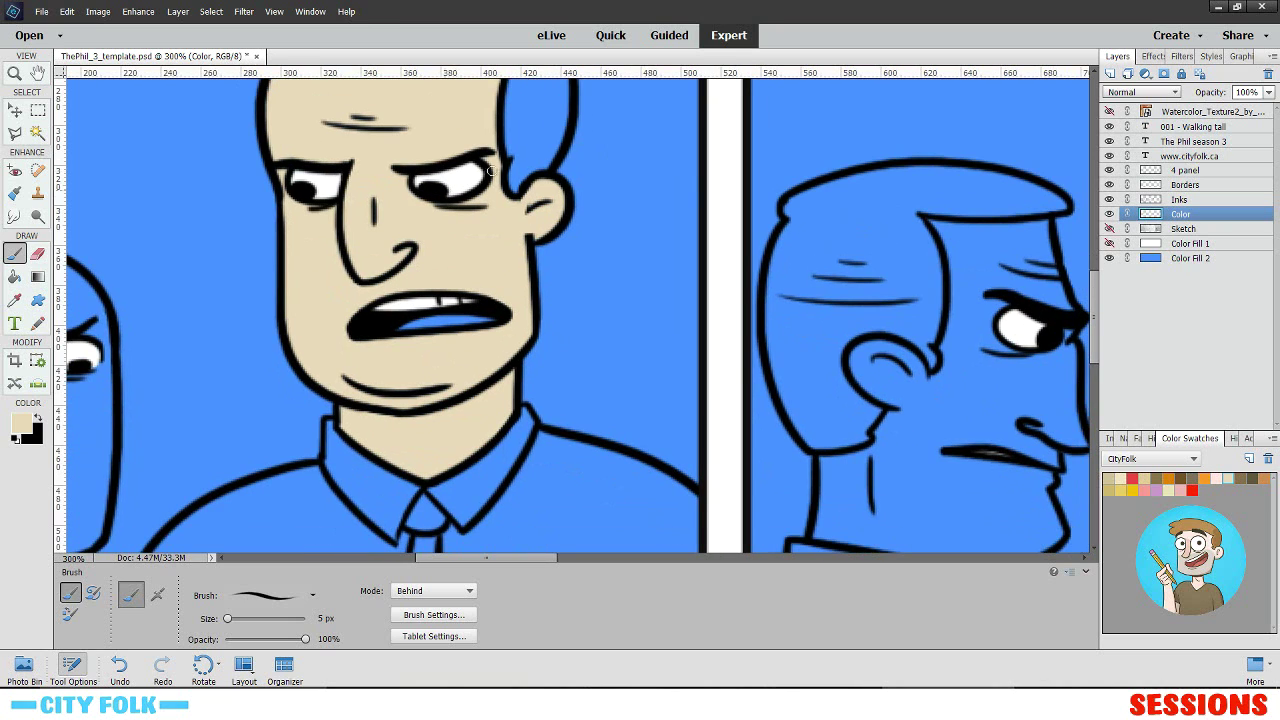
# - Fill the tall man's face, ear and neck in the second panel with light beige and brush over the remaining gaps
pyautogui.moveTo(483, 330); pyautogui.dragTo(580, 328)
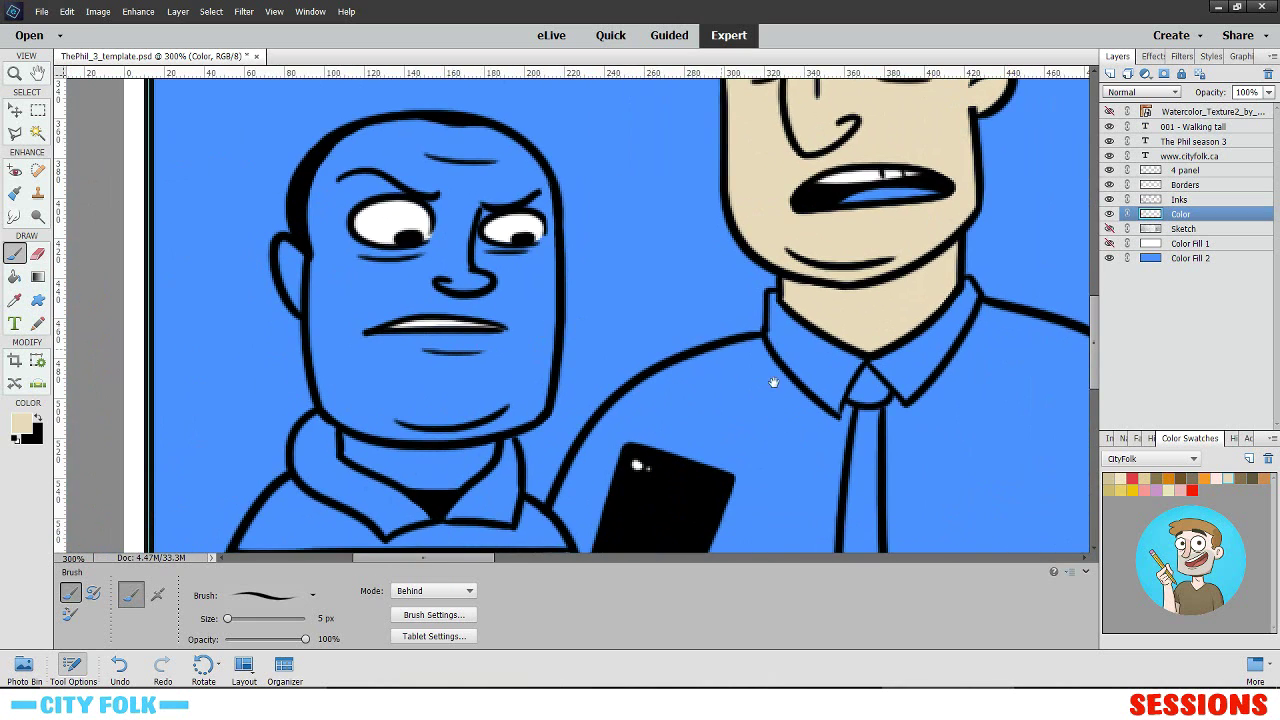
pyautogui.moveTo(771, 380); pyautogui.dragTo(618, 194)
pyautogui.moveTo(990, 325)
pyautogui.mouseDown()
pyautogui.moveTo(411, 363)
pyautogui.moveTo(12, 512)
pyautogui.mouseUp()
pyautogui.click(14, 277)
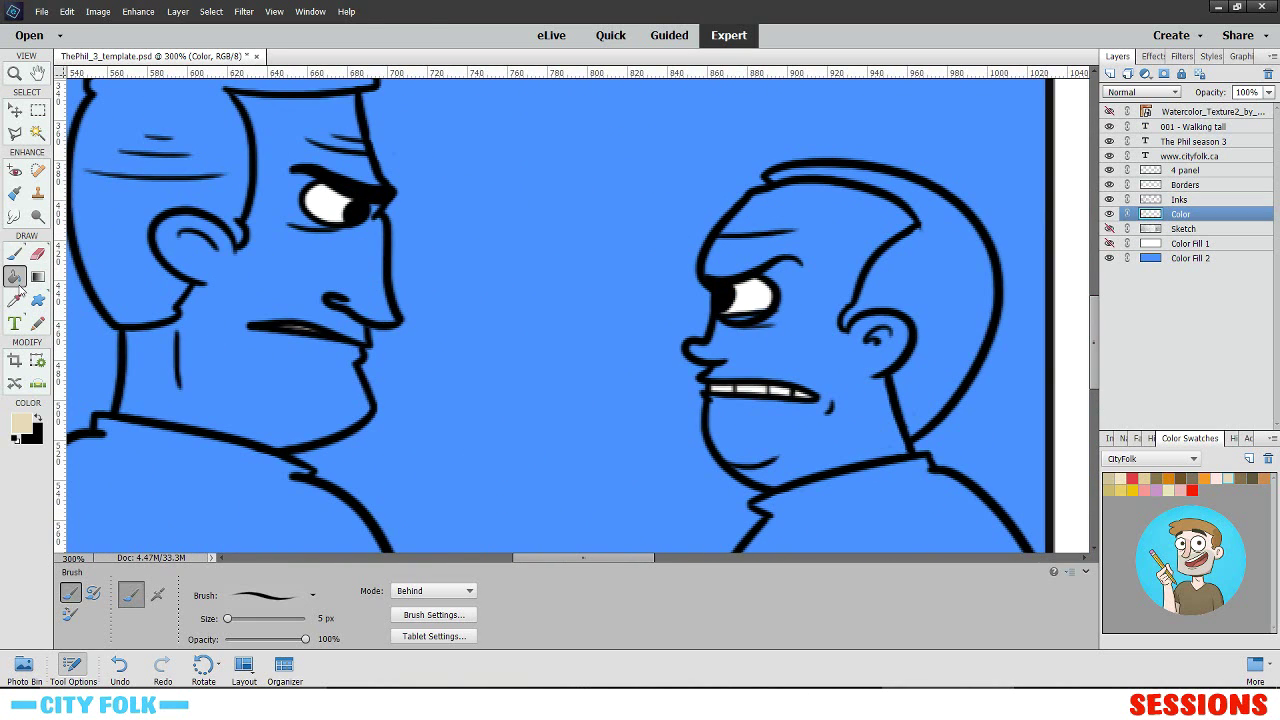
pyautogui.click(318, 275)
pyautogui.press('b')
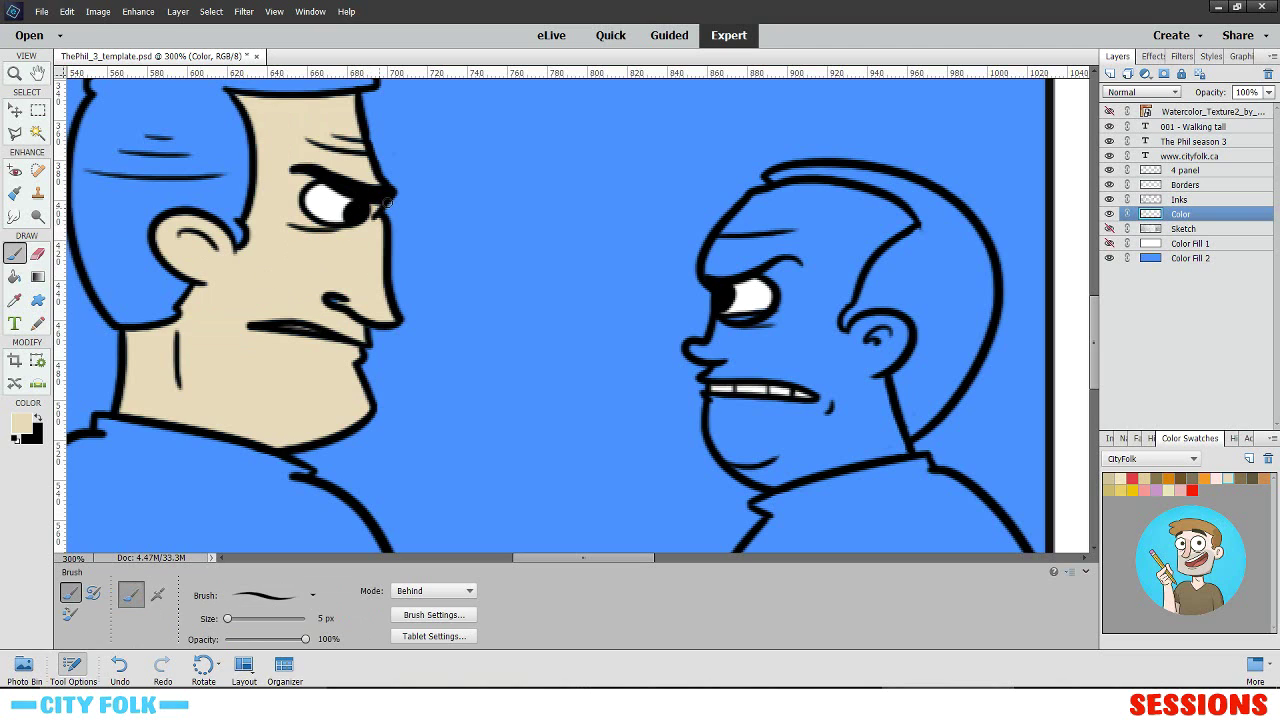
pyautogui.click(37, 256)
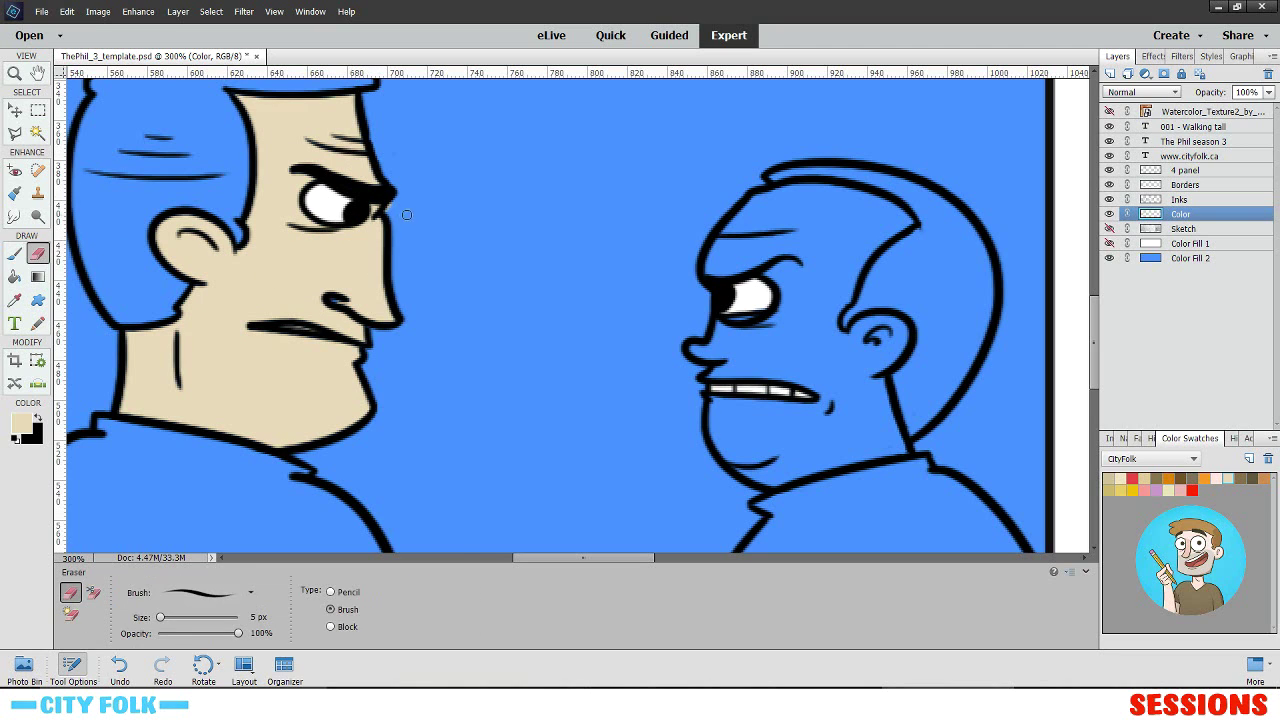
pyautogui.press('b')
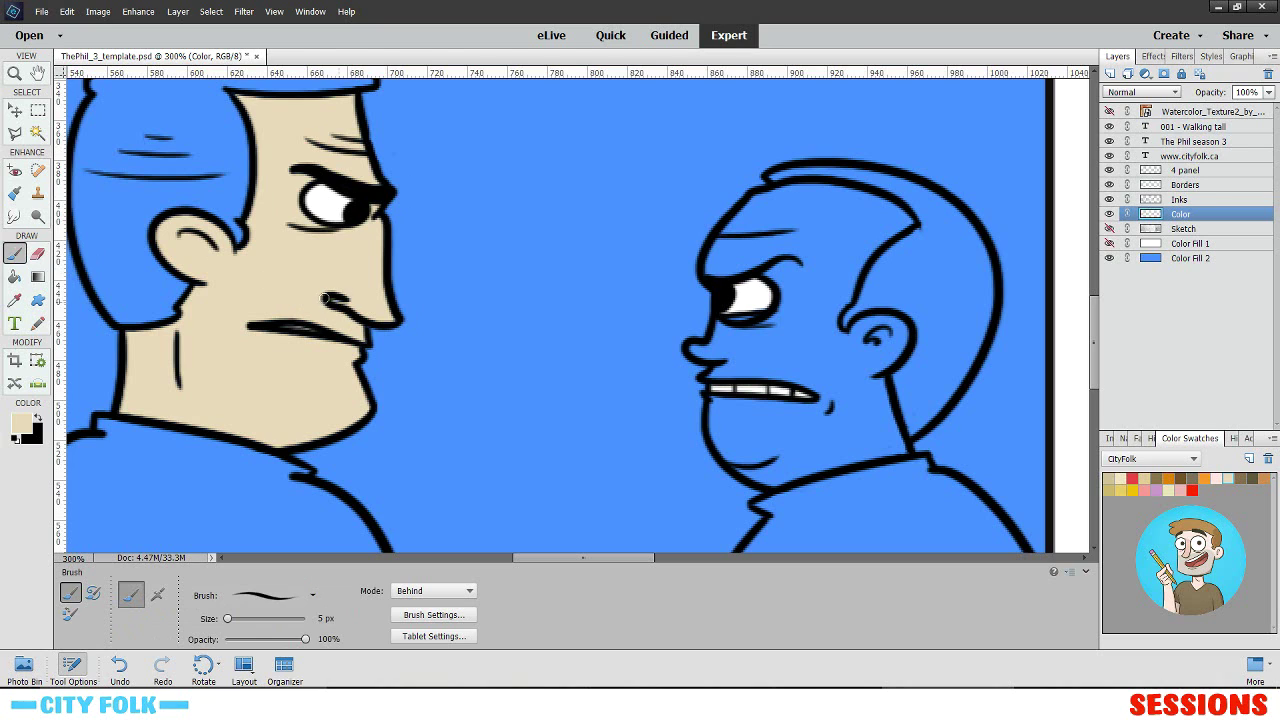
pyautogui.moveTo(386, 300); pyautogui.dragTo(377, 249)
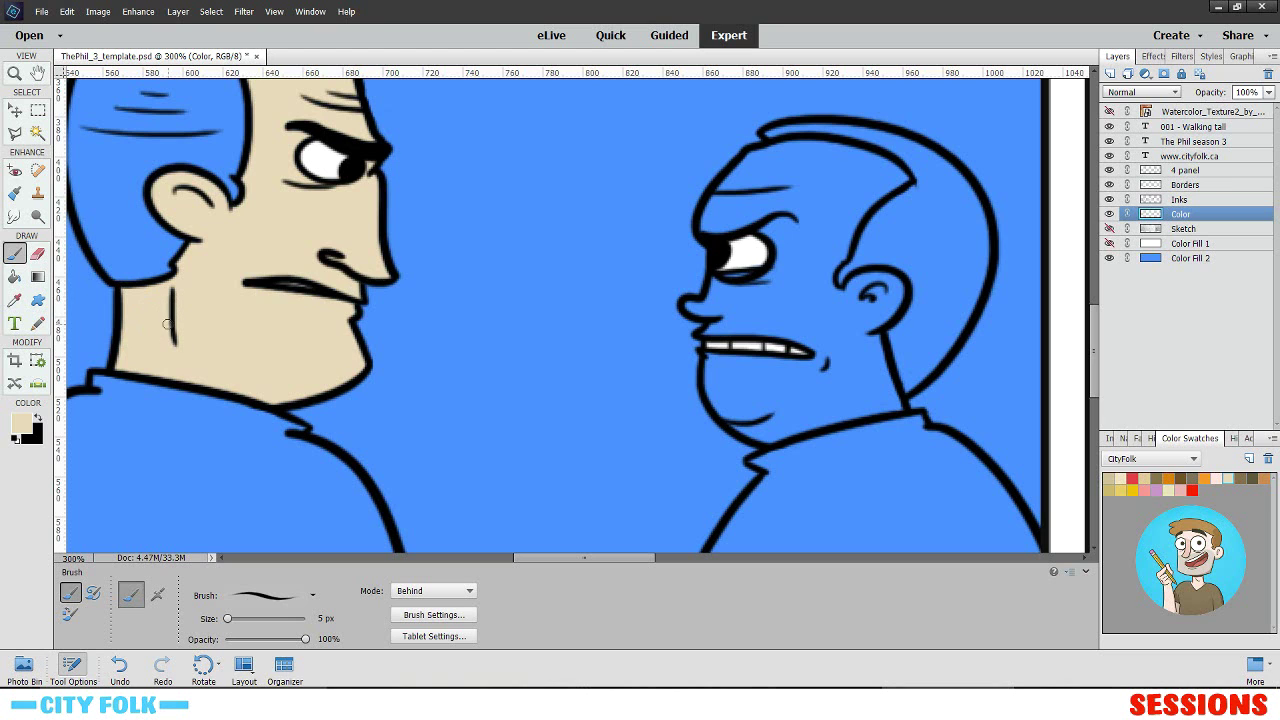
pyautogui.moveTo(612, 228); pyautogui.dragTo(592, 294)
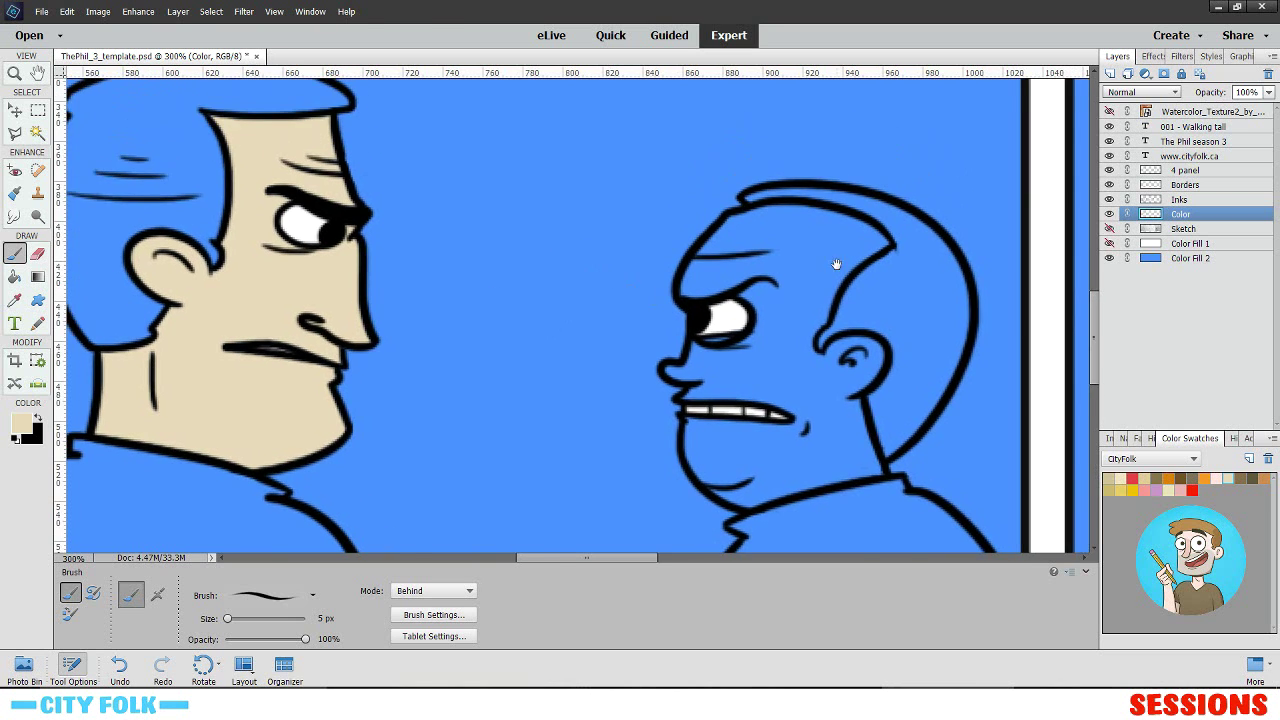
# - Fill the man's face in the third panel with light beige and brush in the gaps around his eyes and chin
pyautogui.moveTo(836, 264); pyautogui.dragTo(526, 246)
pyautogui.moveTo(494, 456); pyautogui.dragTo(573, 294)
pyautogui.moveTo(1060, 288); pyautogui.dragTo(349, 349)
pyautogui.moveTo(691, 221); pyautogui.dragTo(474, 326)
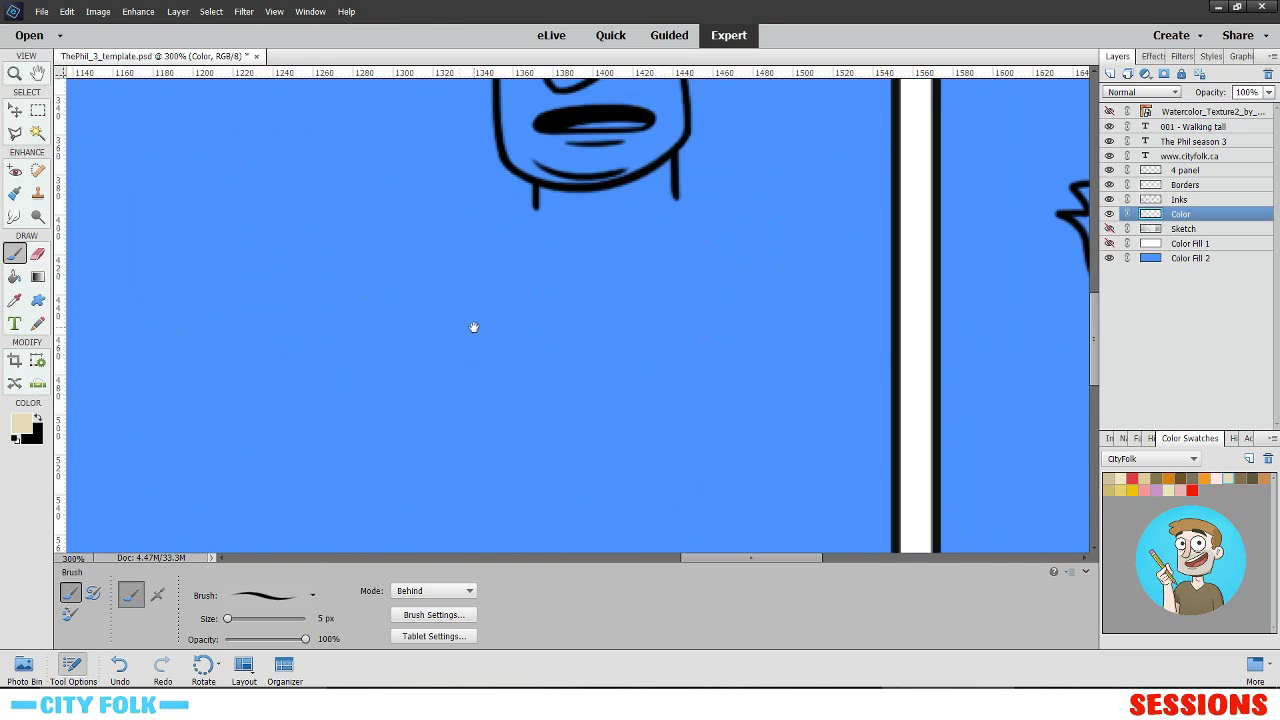
pyautogui.moveTo(628, 180); pyautogui.dragTo(452, 398)
pyautogui.press('k')
pyautogui.click(423, 200)
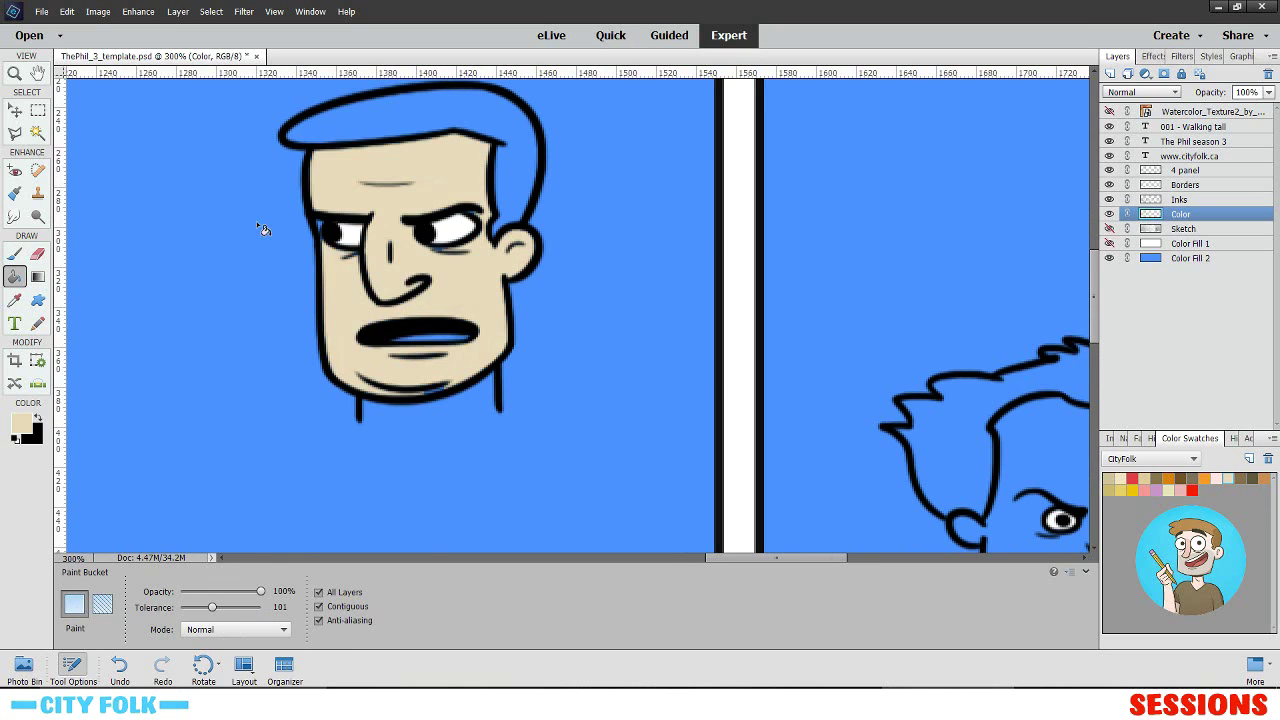
pyautogui.press('b')
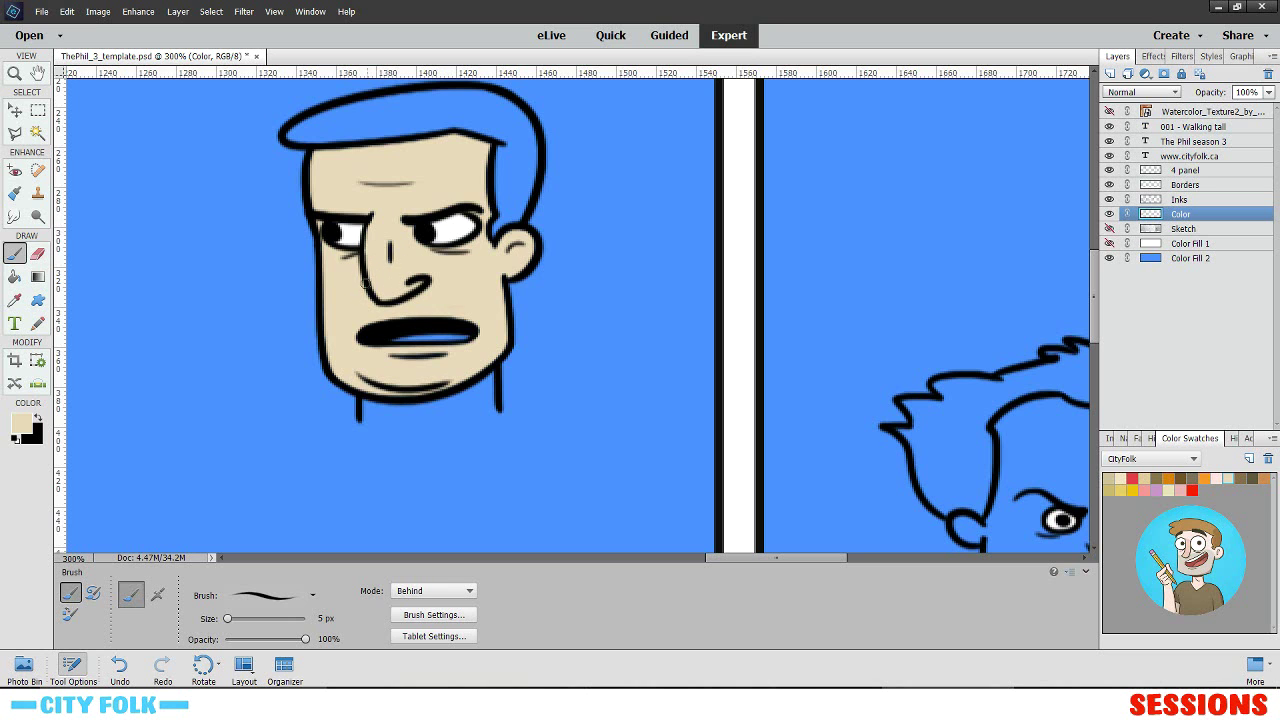
# - Set the foreground color to a slightly darker beige, hex dbccab, for the short man's skin in the first panel
pyautogui.moveTo(325, 309); pyautogui.dragTo(661, 265)
pyautogui.moveTo(256, 315); pyautogui.dragTo(540, 253)
pyautogui.hscroll(-15, 480, 280)
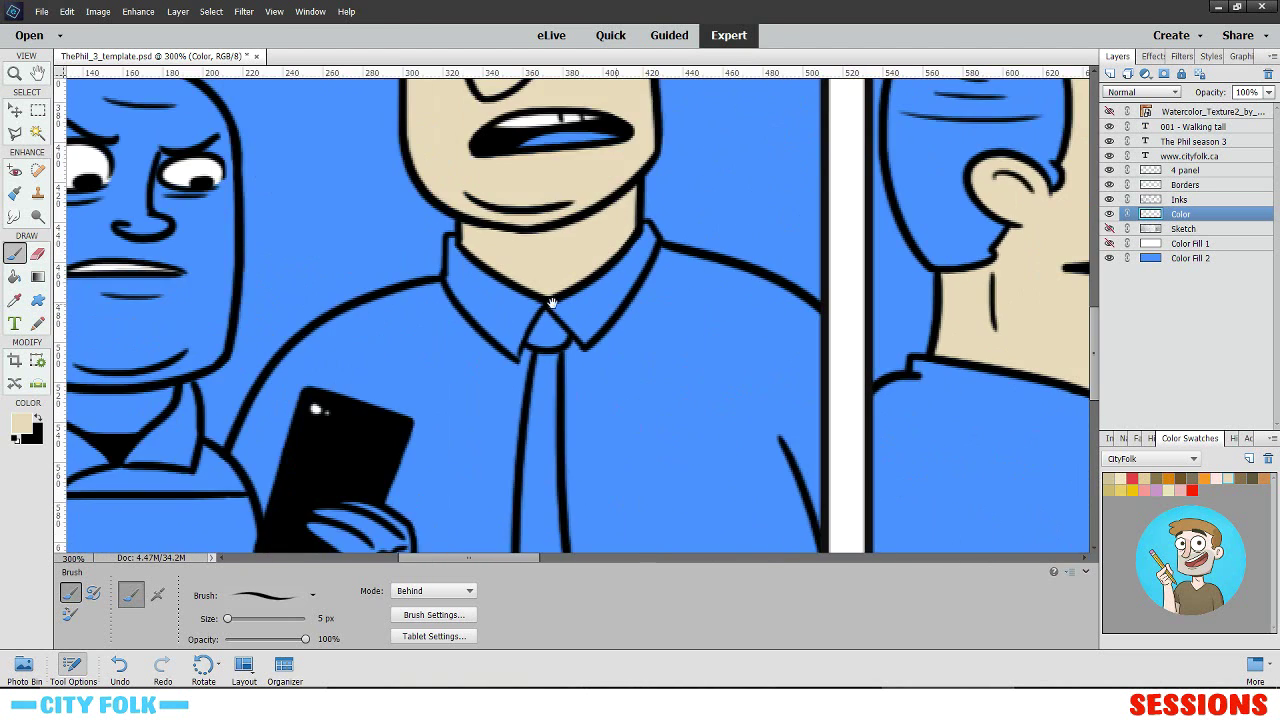
pyautogui.moveTo(401, 287); pyautogui.dragTo(612, 258)
pyautogui.moveTo(480, 200); pyautogui.dragTo(317, 272)
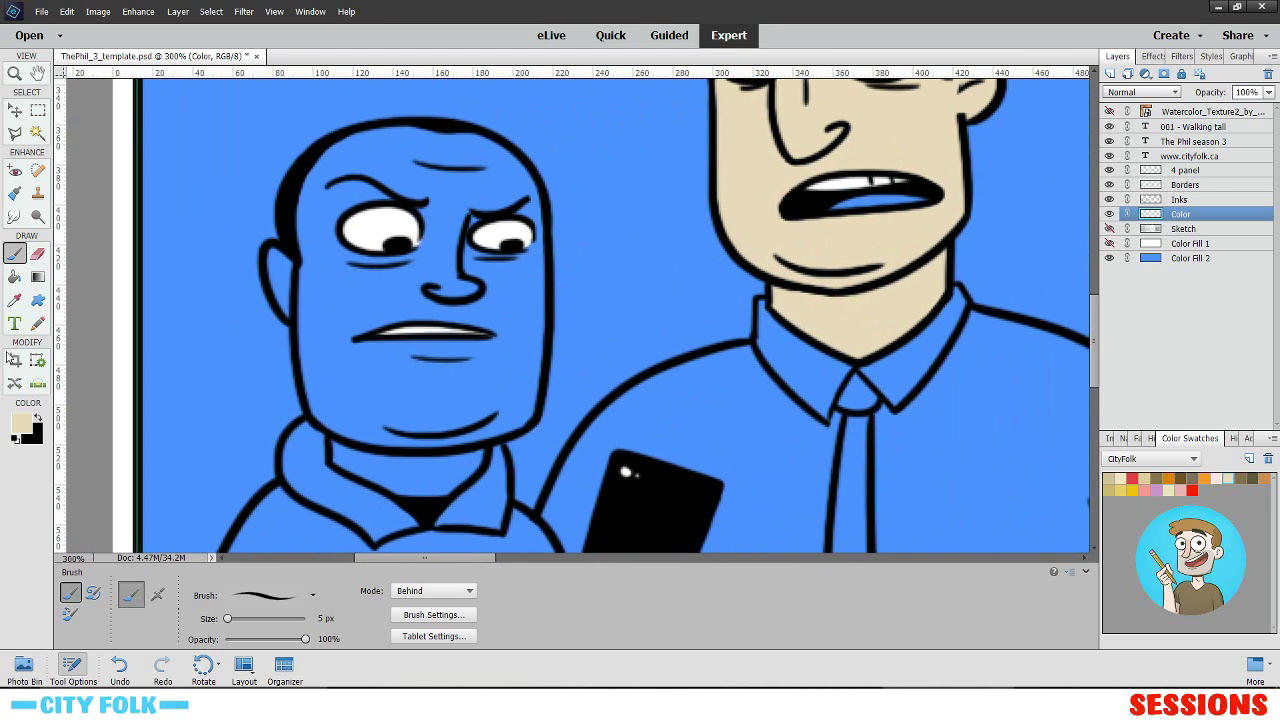
pyautogui.click(22, 425)
pyautogui.click(1142, 361)
pyautogui.click(1224, 478)
pyautogui.click(1228, 478)
pyautogui.click(20, 432)
pyautogui.click(875, 394)
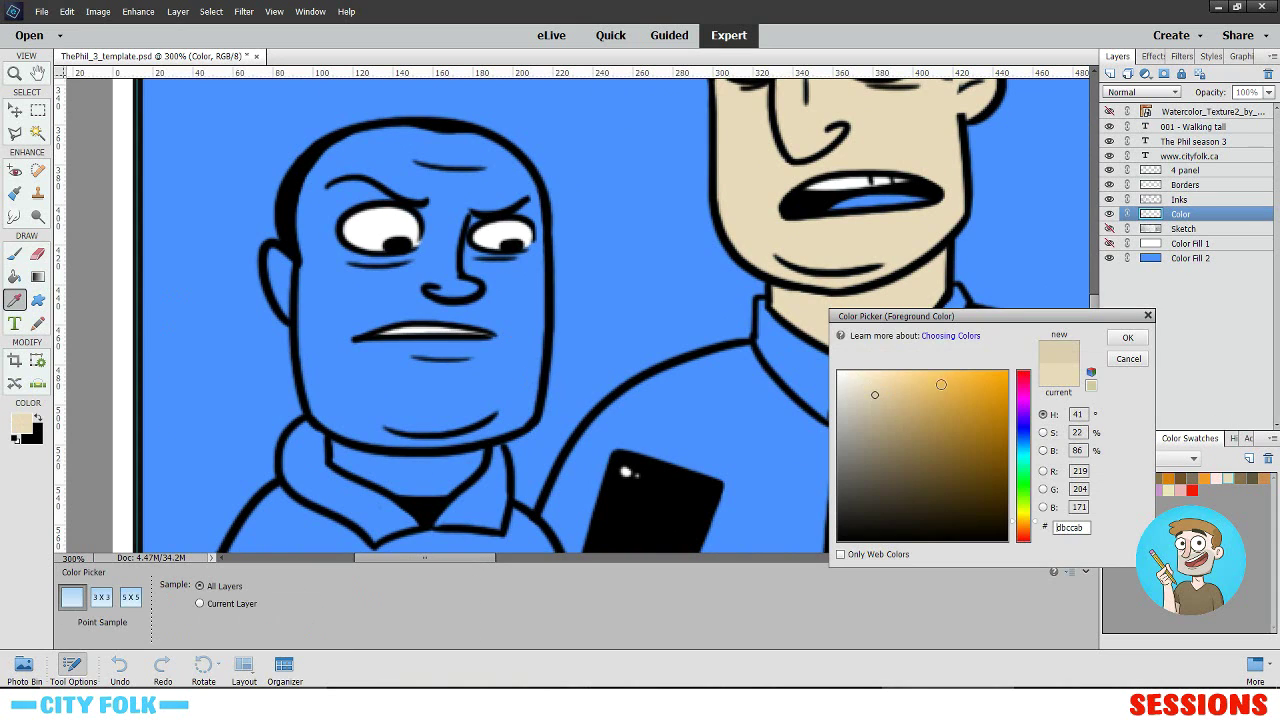
pyautogui.click(1145, 341)
# - Fill the short man's face in the first panel with the darker beige and brush in the gap beside his eye
pyautogui.click(14, 277)
pyautogui.click(512, 321)
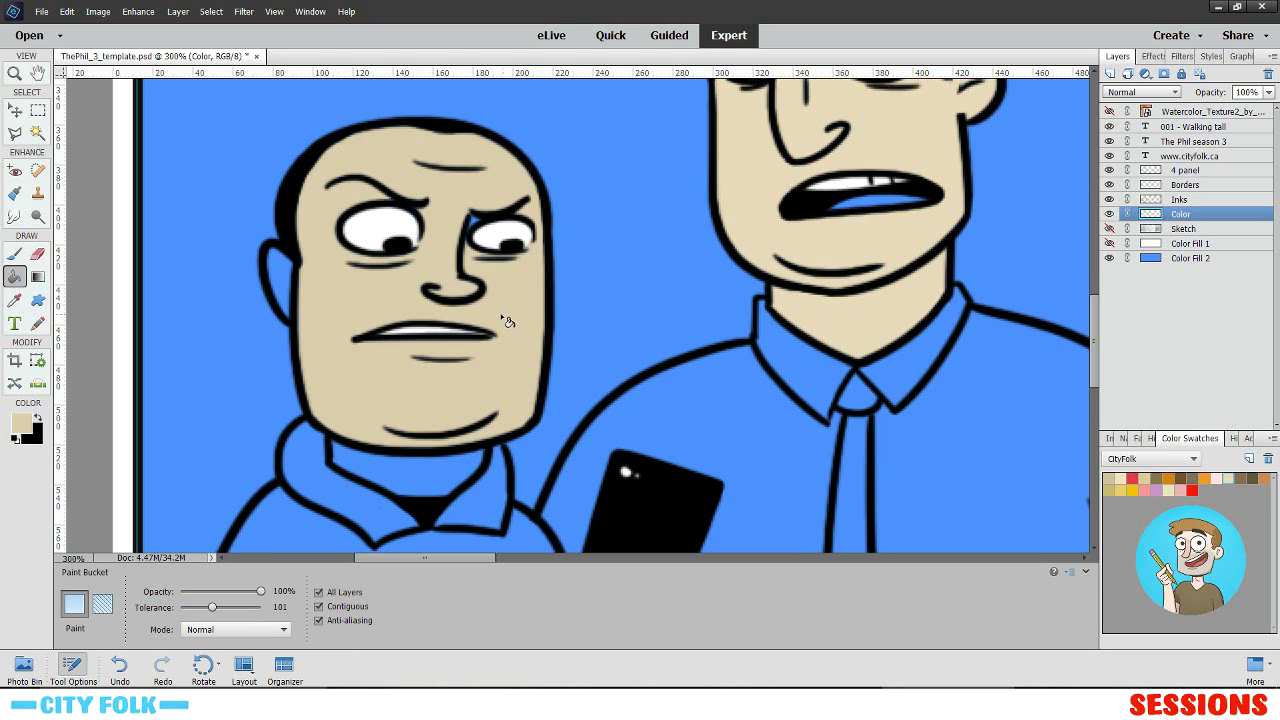
pyautogui.click(18, 260)
pyautogui.moveTo(457, 230); pyautogui.dragTo(484, 226)
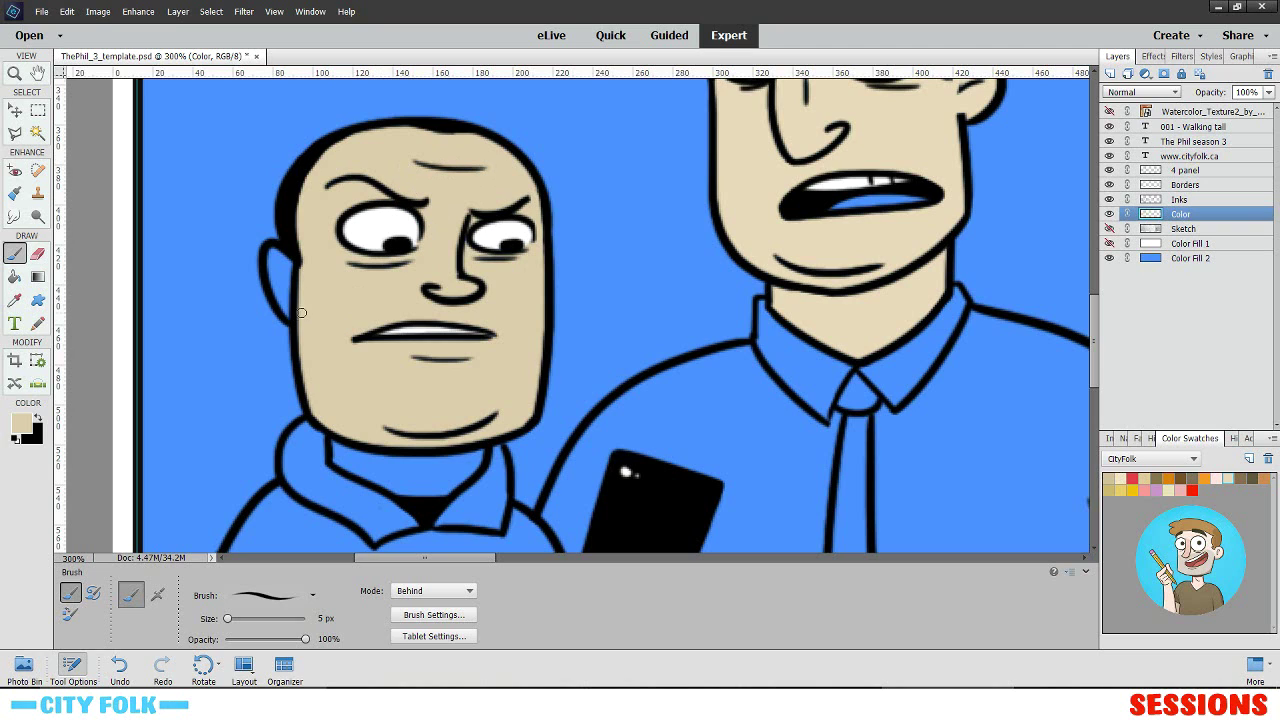
# - Paint the short man's ear and neck in the first panel with the darker beige
pyautogui.moveTo(301, 313)
pyautogui.mouseDown()
pyautogui.moveTo(273, 296)
pyautogui.moveTo(263, 259)
pyautogui.mouseUp()
pyautogui.moveTo(277, 267); pyautogui.dragTo(286, 305)
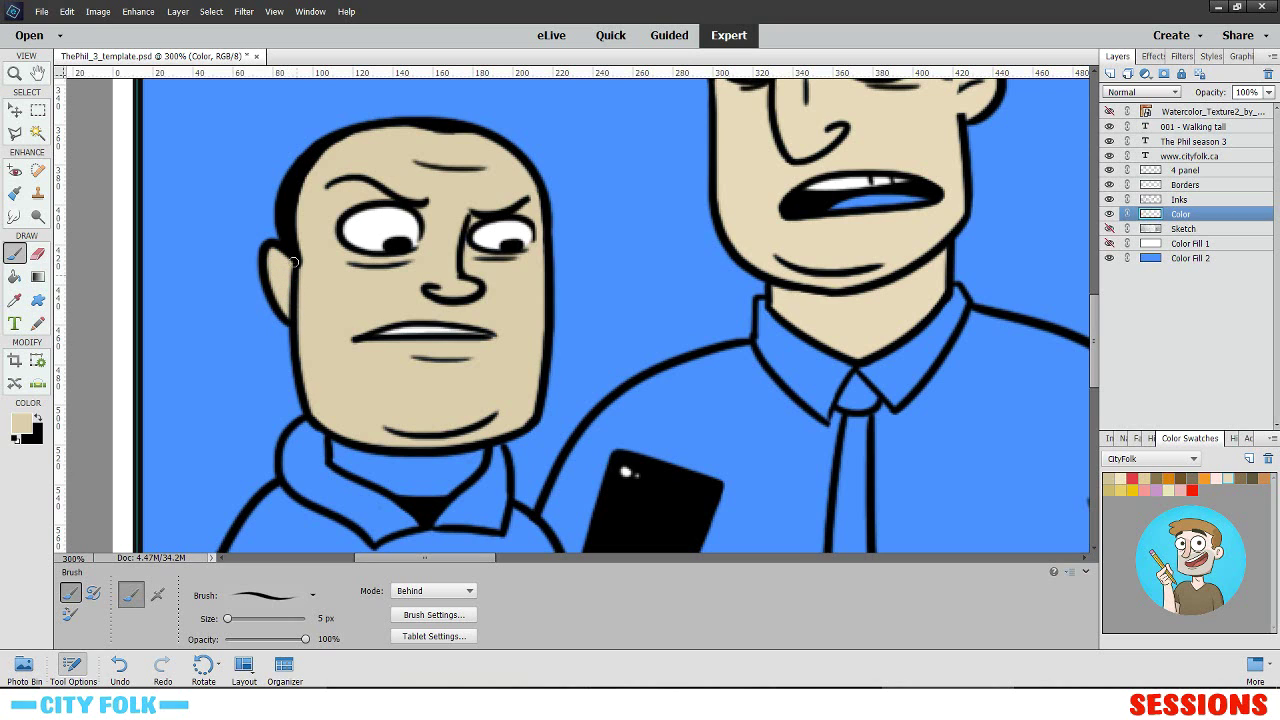
pyautogui.moveTo(581, 339); pyautogui.dragTo(507, 241)
pyautogui.moveTo(334, 395)
pyautogui.mouseDown()
pyautogui.moveTo(259, 366)
pyautogui.moveTo(268, 355)
pyautogui.moveTo(281, 369)
pyautogui.moveTo(272, 350)
pyautogui.moveTo(316, 384)
pyautogui.moveTo(290, 353)
pyautogui.moveTo(311, 358)
pyautogui.moveTo(336, 390)
pyautogui.moveTo(331, 377)
pyautogui.moveTo(378, 388)
pyautogui.moveTo(376, 375)
pyautogui.moveTo(367, 392)
pyautogui.moveTo(385, 357)
pyautogui.moveTo(367, 380)
pyautogui.moveTo(334, 361)
pyautogui.moveTo(355, 399)
pyautogui.moveTo(319, 385)
pyautogui.mouseUp()
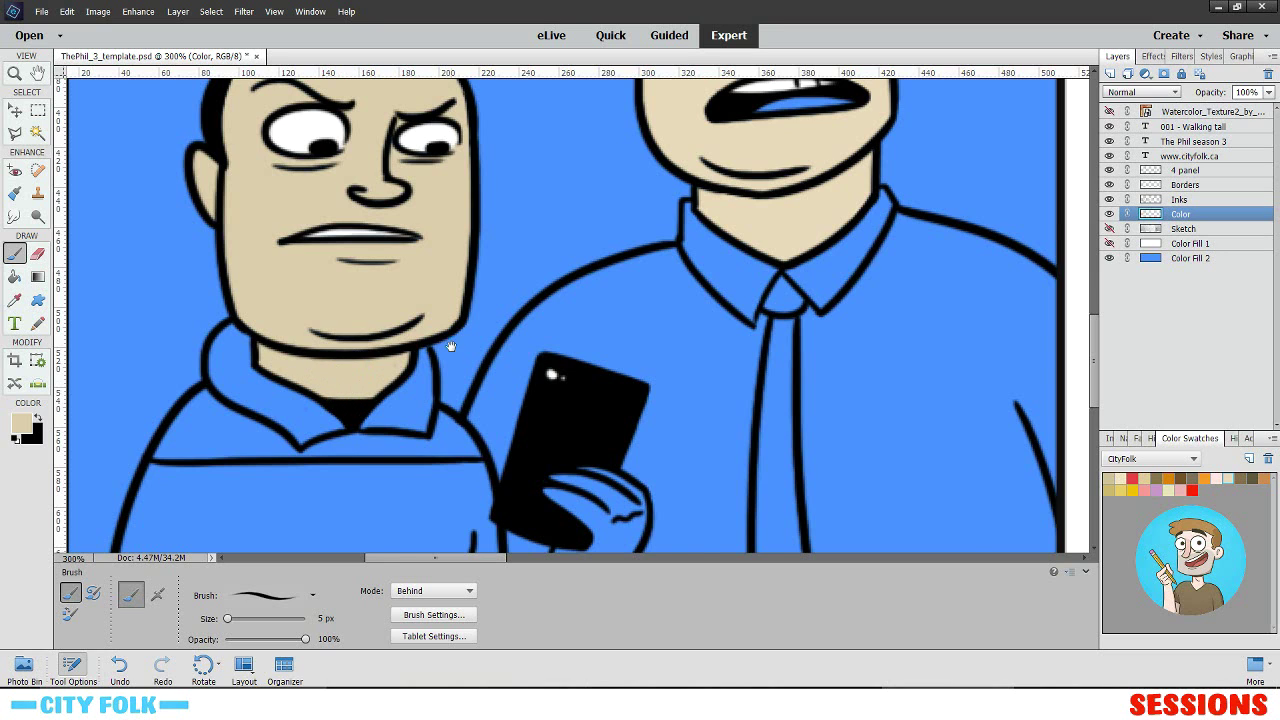
# - Fill the hand holding the phone in the first panel with the darker beige and touch up its fingers
pyautogui.moveTo(449, 343); pyautogui.dragTo(299, 188)
pyautogui.click(14, 277)
pyautogui.click(467, 393)
pyautogui.moveTo(467, 393); pyautogui.dragTo(396, 284)
pyautogui.click(17, 254)
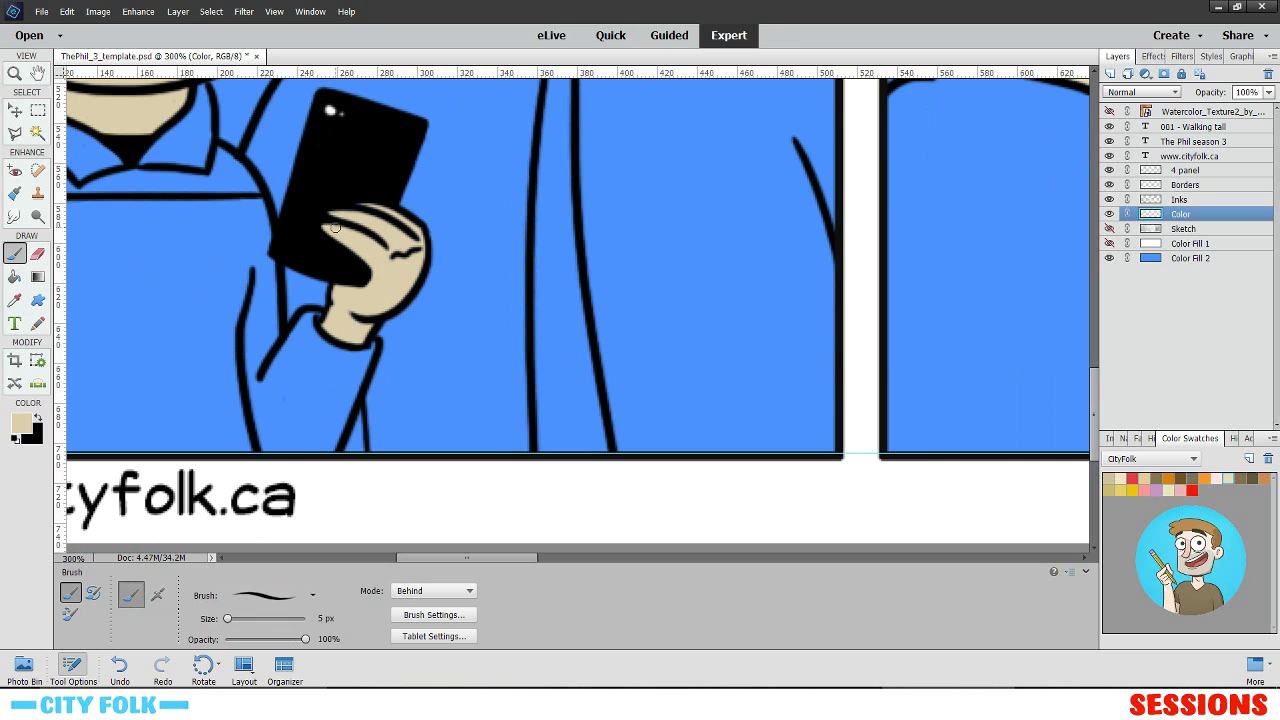
# - Fill the short man's face, ear and neck in the second panel with the darker beige and brush over the remaining gaps
pyautogui.moveTo(660, 194); pyautogui.dragTo(621, 338)
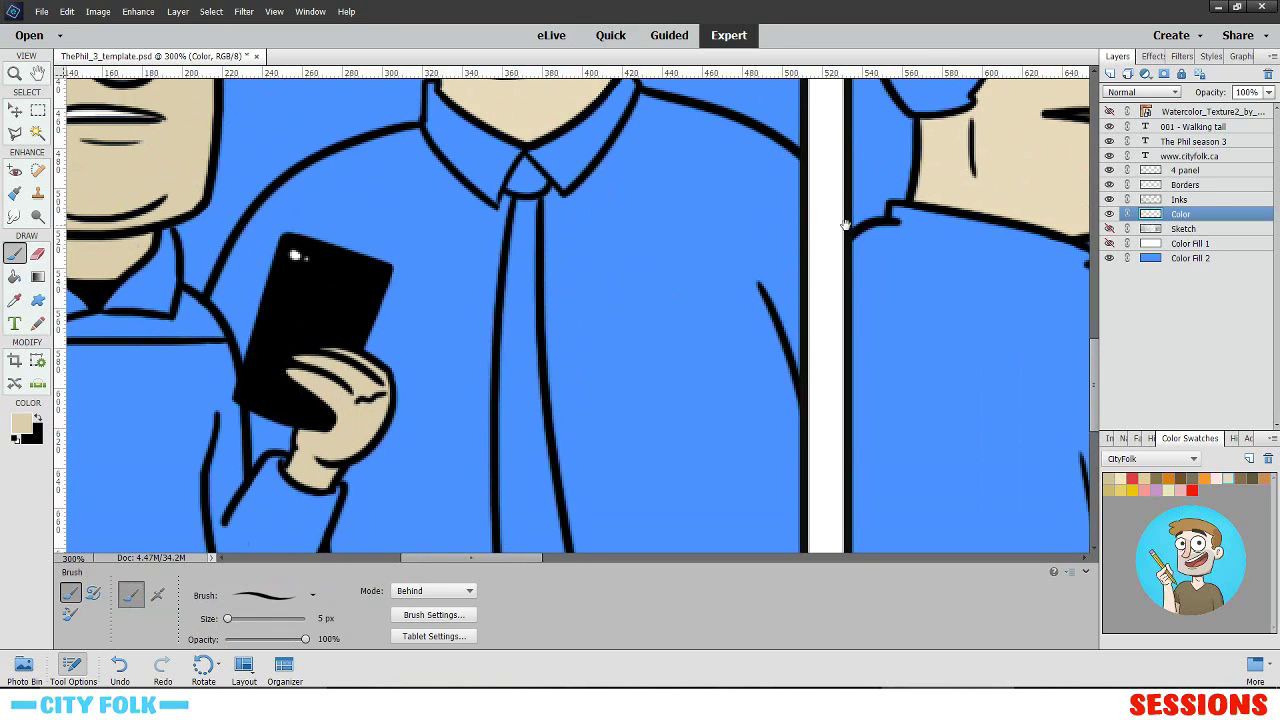
pyautogui.moveTo(846, 226); pyautogui.dragTo(660, 359)
pyautogui.moveTo(1070, 312); pyautogui.dragTo(374, 320)
pyautogui.moveTo(471, 318); pyautogui.dragTo(141, 318)
pyautogui.click(14, 277)
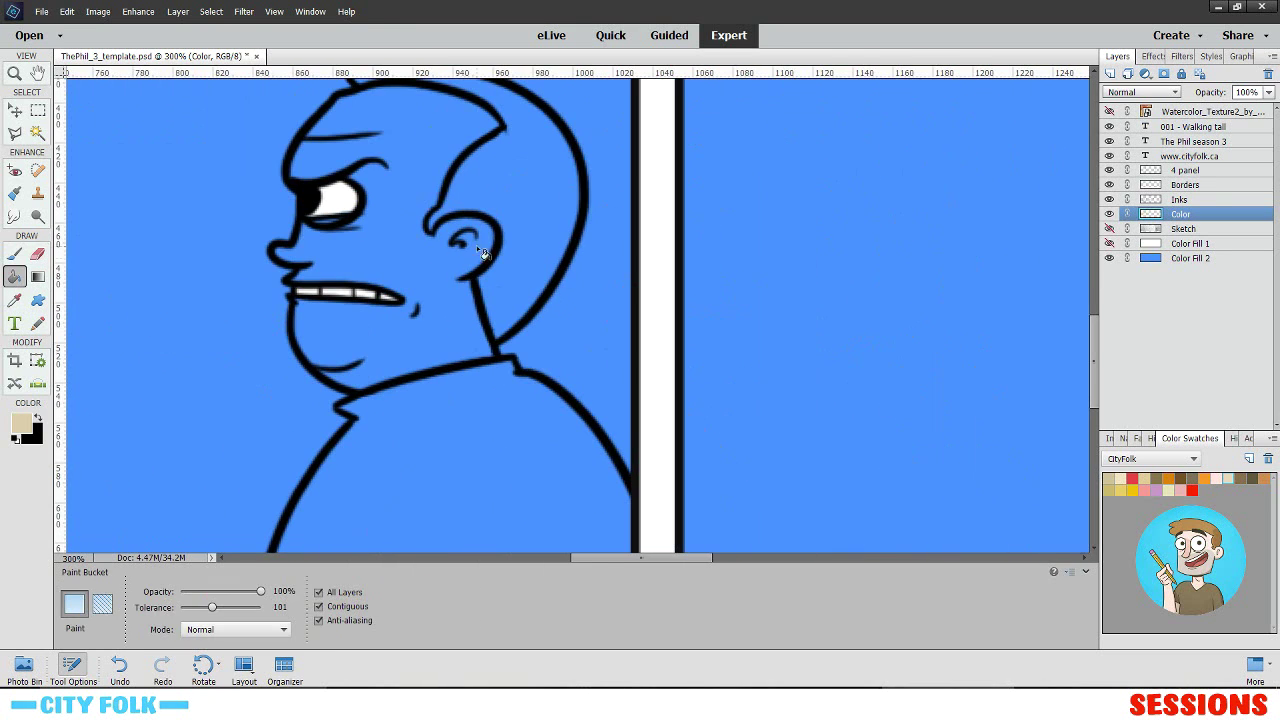
pyautogui.click(336, 262)
pyautogui.click(14, 256)
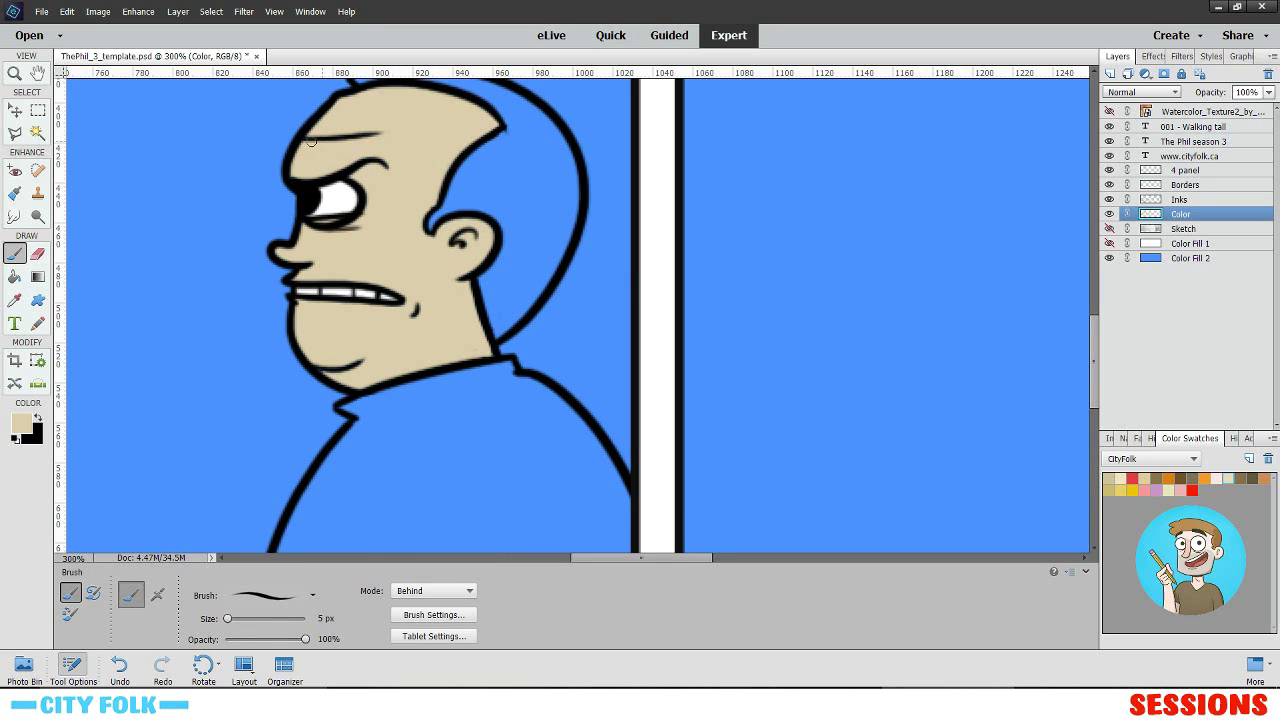
pyautogui.moveTo(370, 238); pyautogui.dragTo(356, 173)
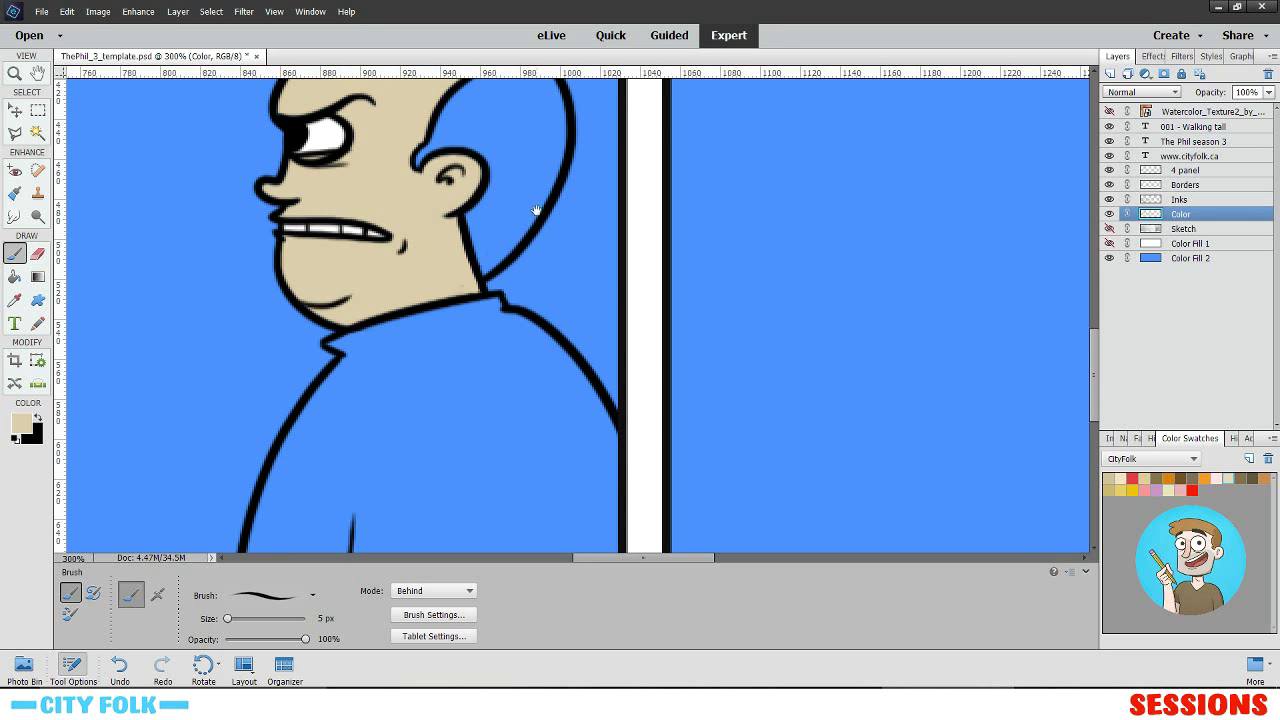
pyautogui.moveTo(537, 210); pyautogui.dragTo(512, 251)
pyautogui.moveTo(854, 252); pyautogui.dragTo(814, 263)
pyautogui.moveTo(626, 471); pyautogui.dragTo(614, 271)
pyautogui.moveTo(1000, 225); pyautogui.dragTo(444, 370)
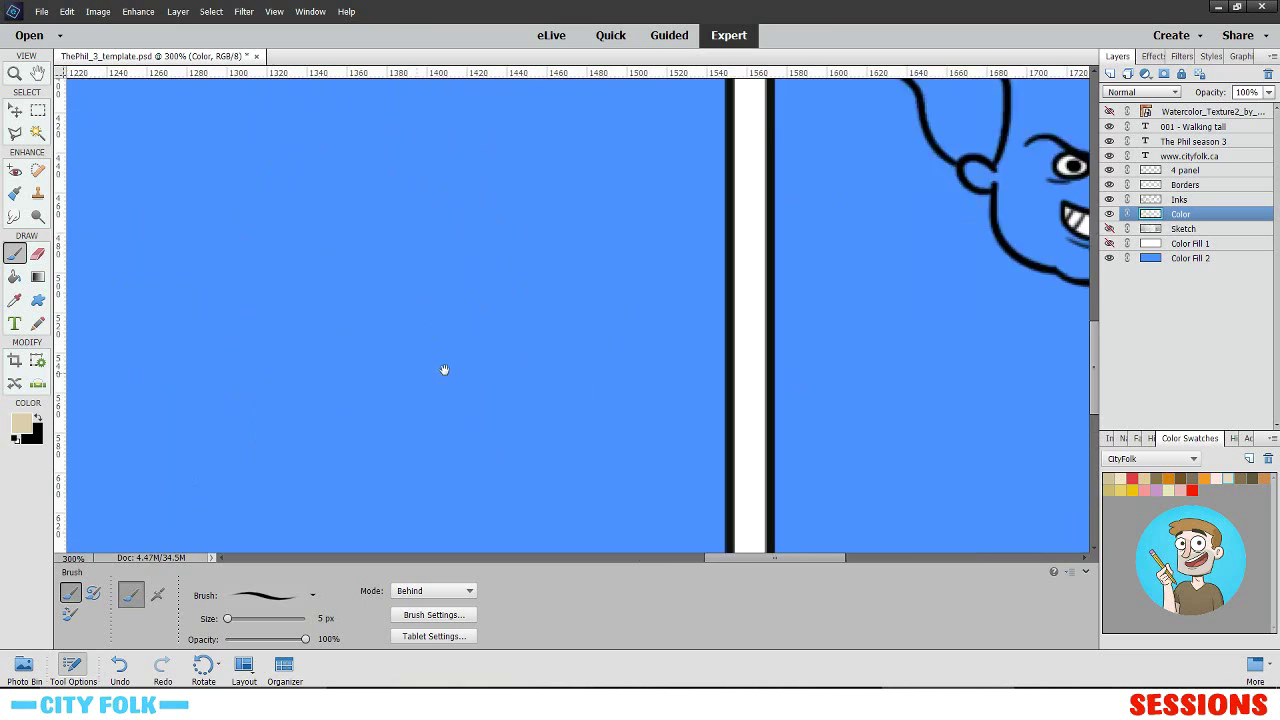
pyautogui.hscroll(7, 444, 370)
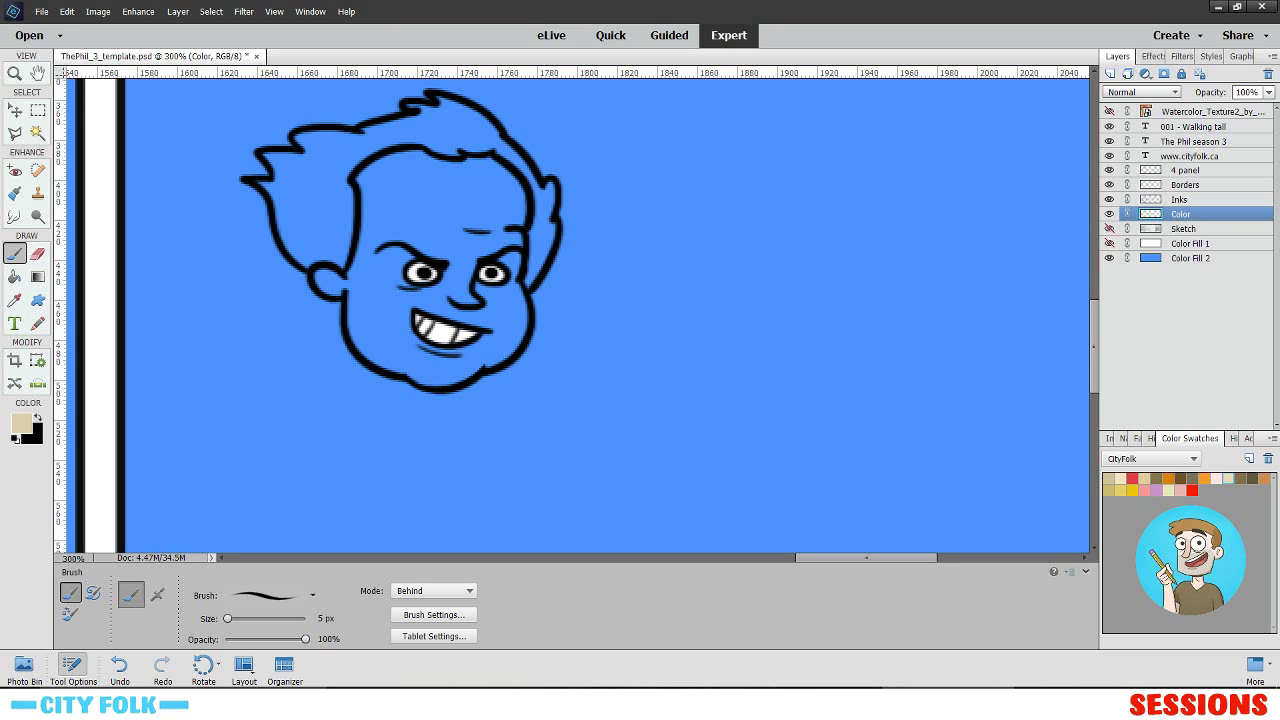
pyautogui.click(435, 703)
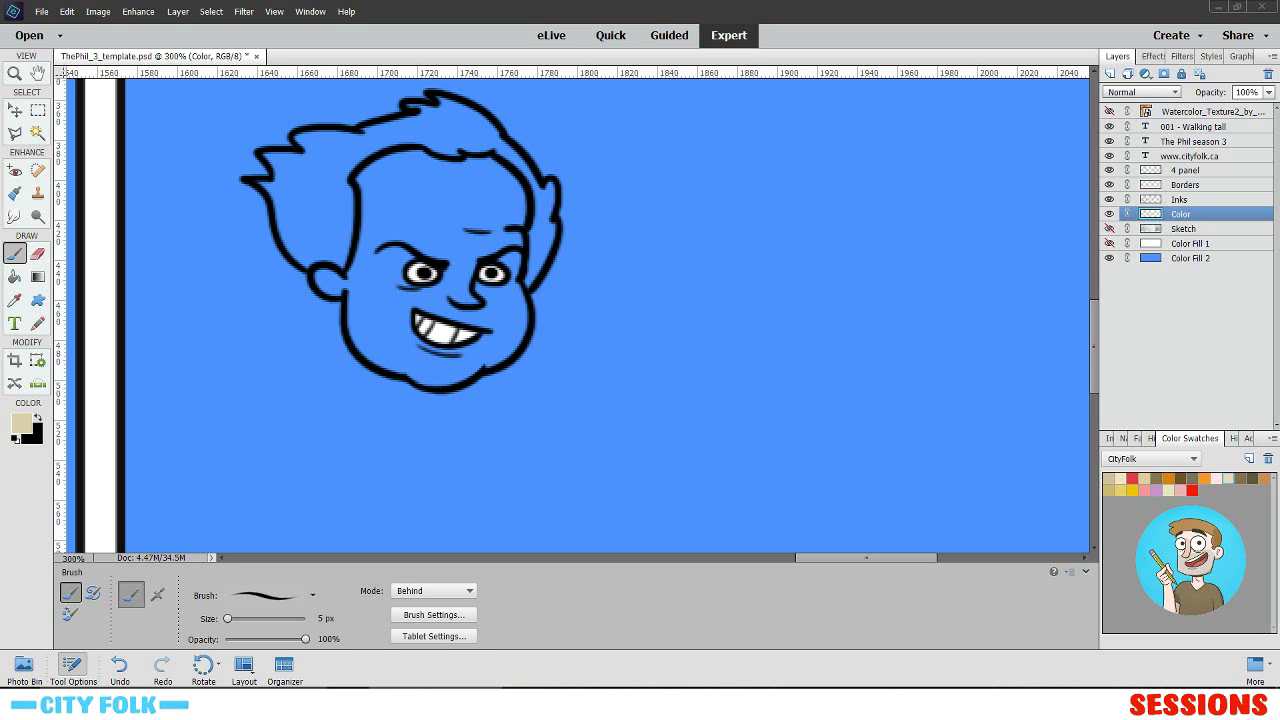
# - Fill the grinning man's face and ear with white using the Paint Bucket
pyautogui.click(15, 279)
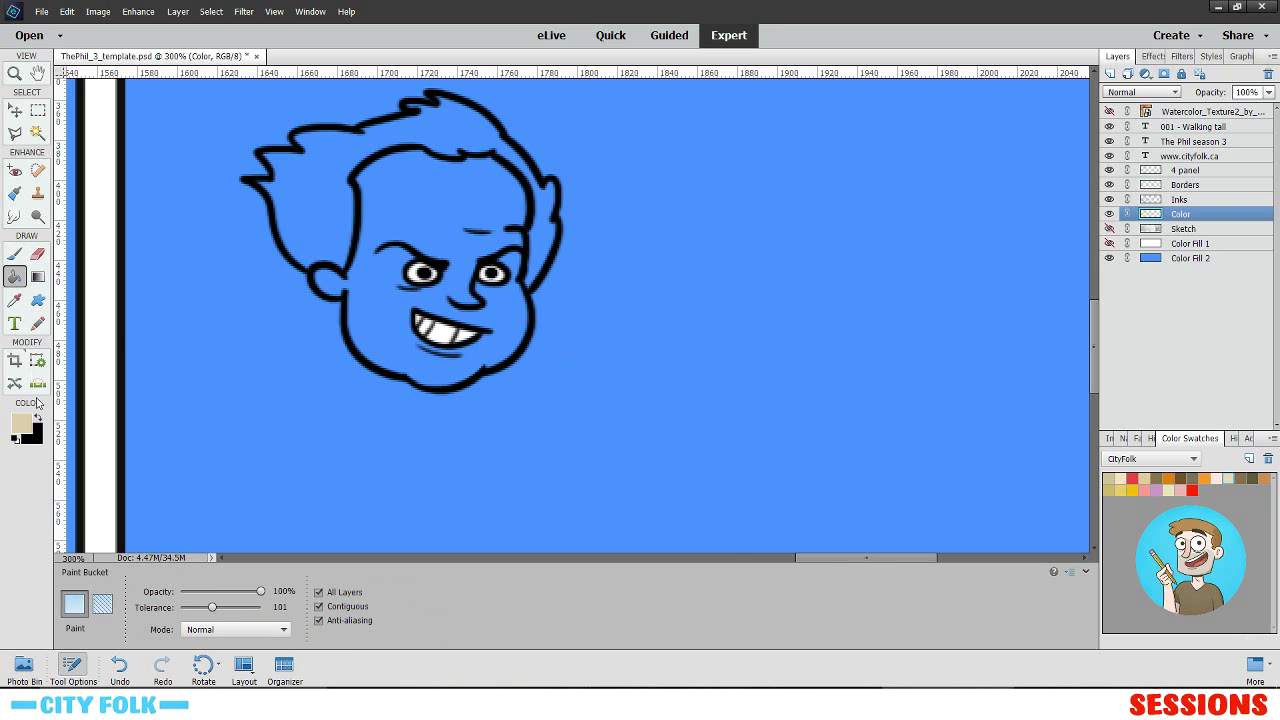
pyautogui.click(15, 439)
pyautogui.press('x')
pyautogui.click(464, 216)
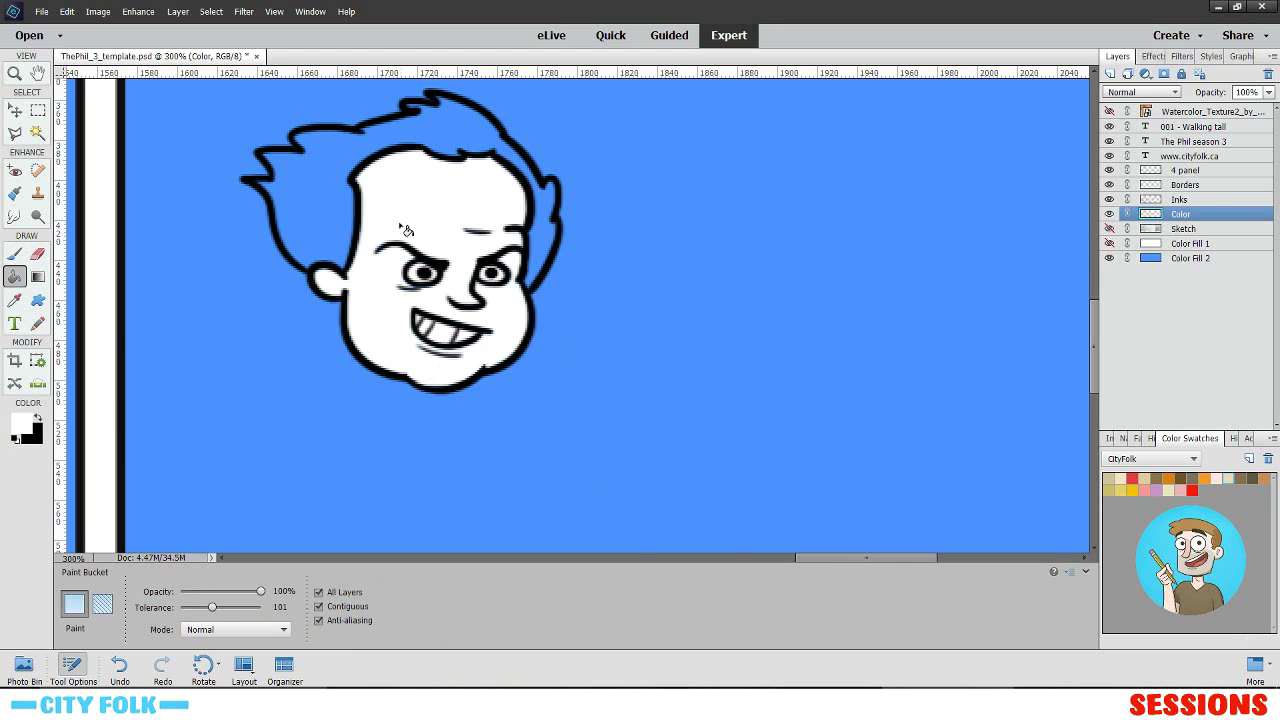
pyautogui.click(13, 256)
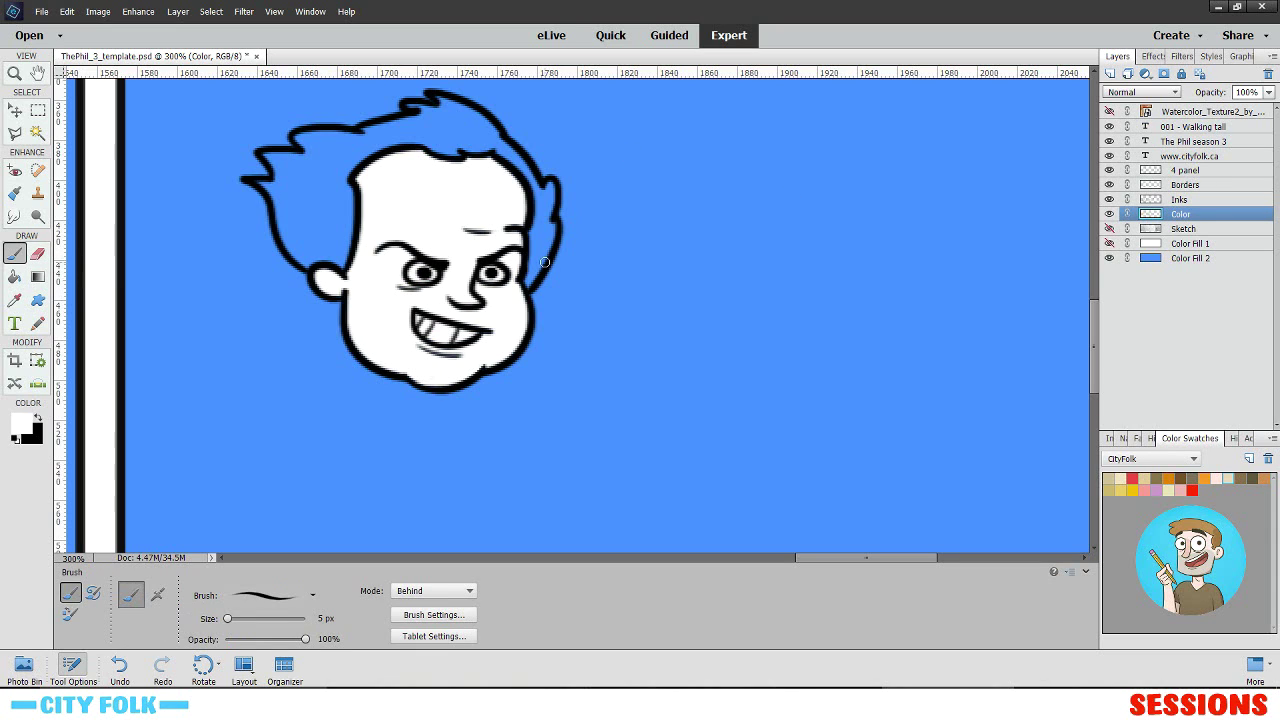
pyautogui.hotkey('ctrl', '=')
pyautogui.hotkey('ctrl', '=')
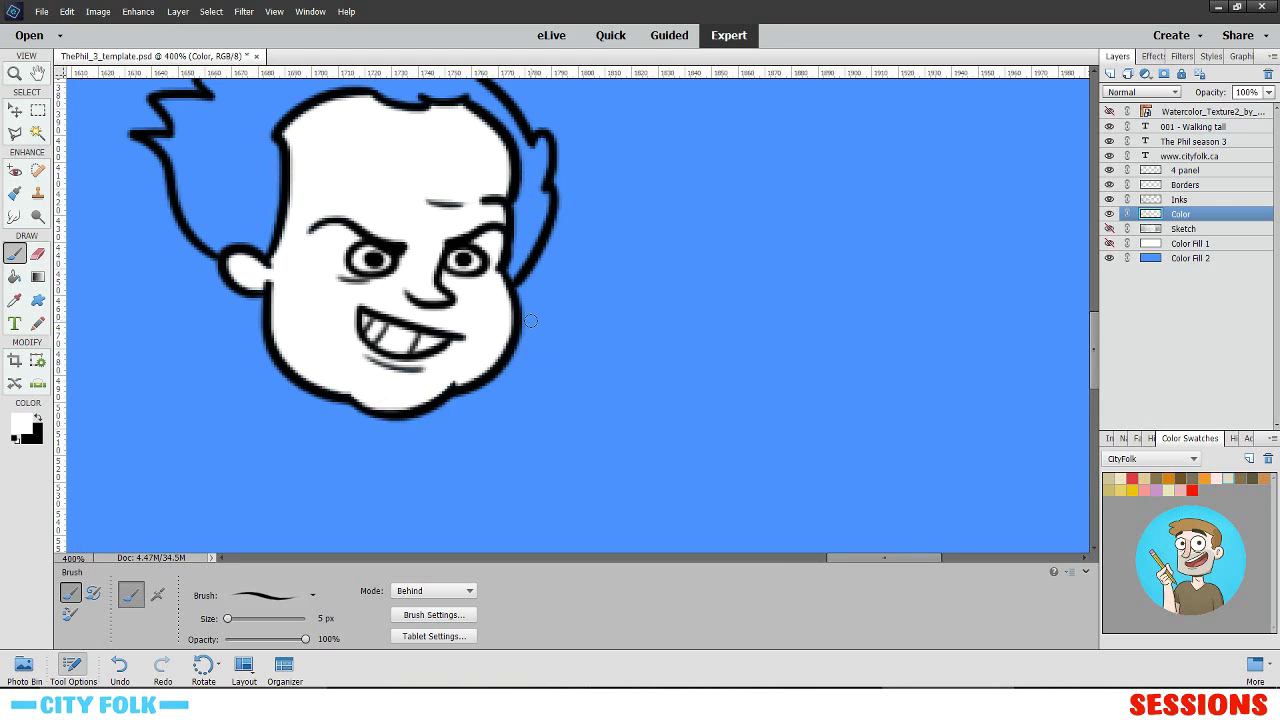
pyautogui.moveTo(336, 310); pyautogui.dragTo(522, 323)
# - Paint the grinning man's nose tip red (#d31111) with the brush in Normal mode
pyautogui.click(21, 425)
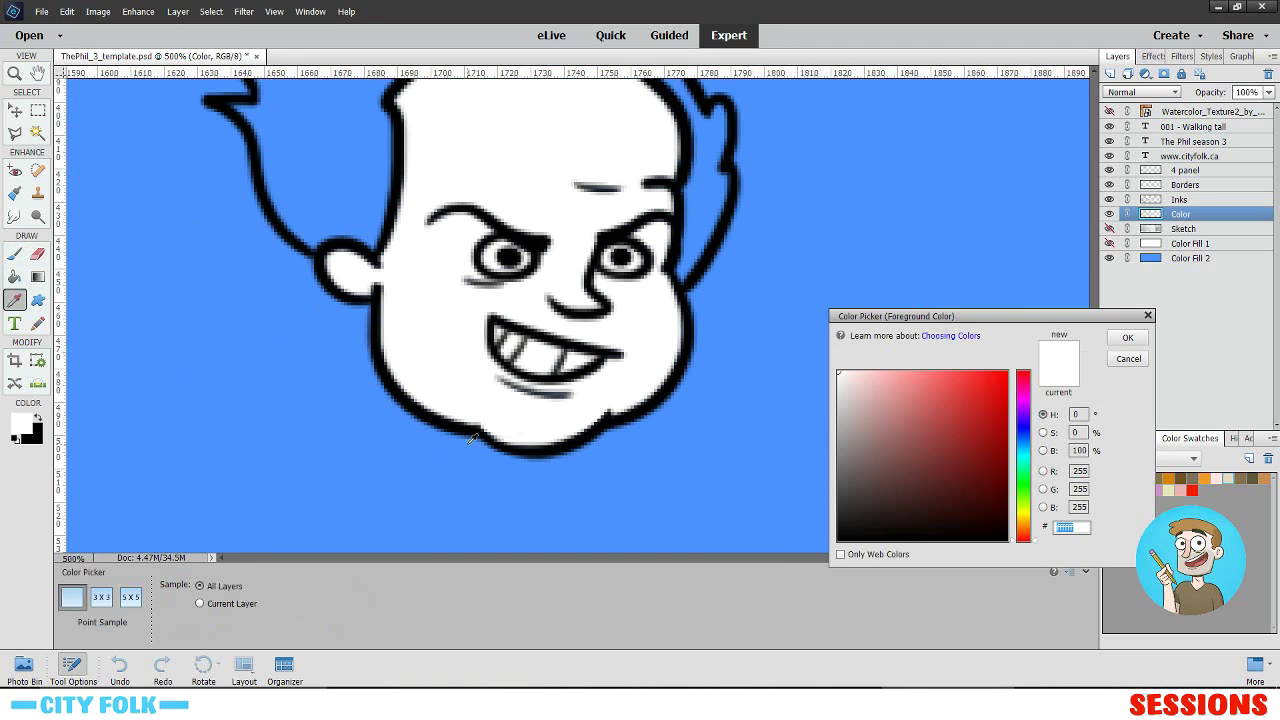
pyautogui.moveTo(980, 425); pyautogui.dragTo(993, 400)
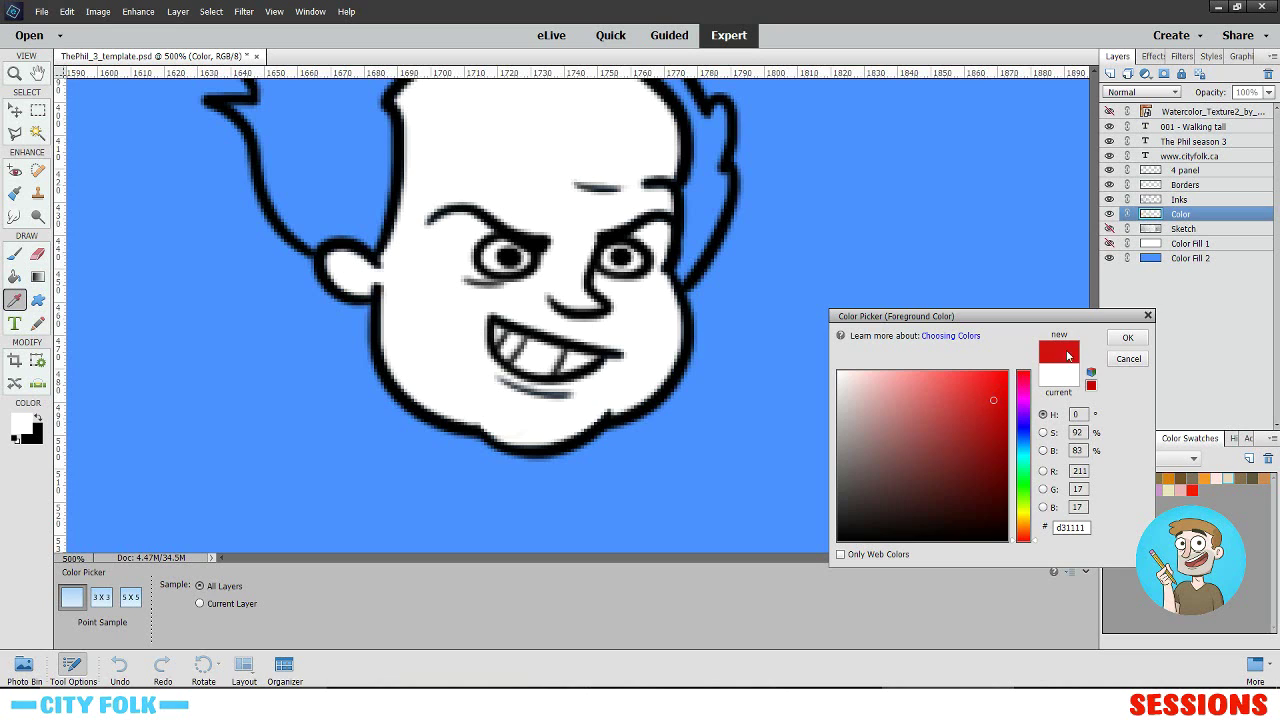
pyautogui.click(1127, 338)
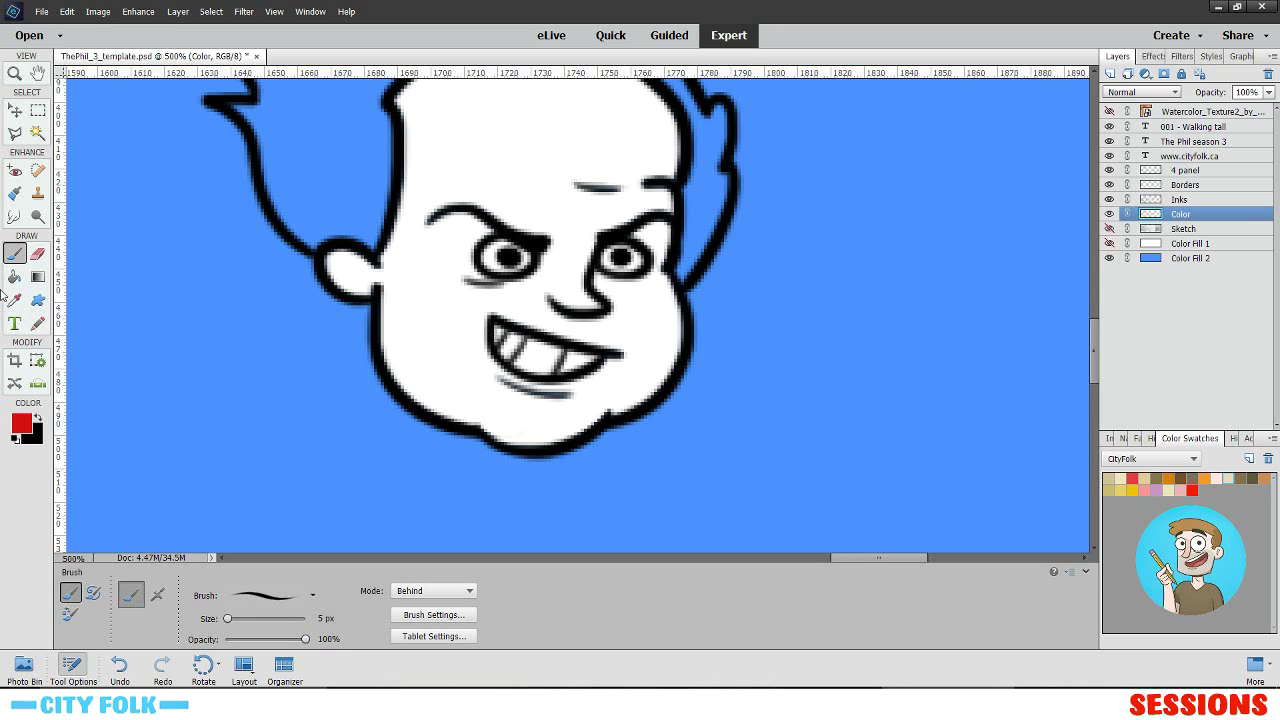
pyautogui.hscroll(3, 791, 286)
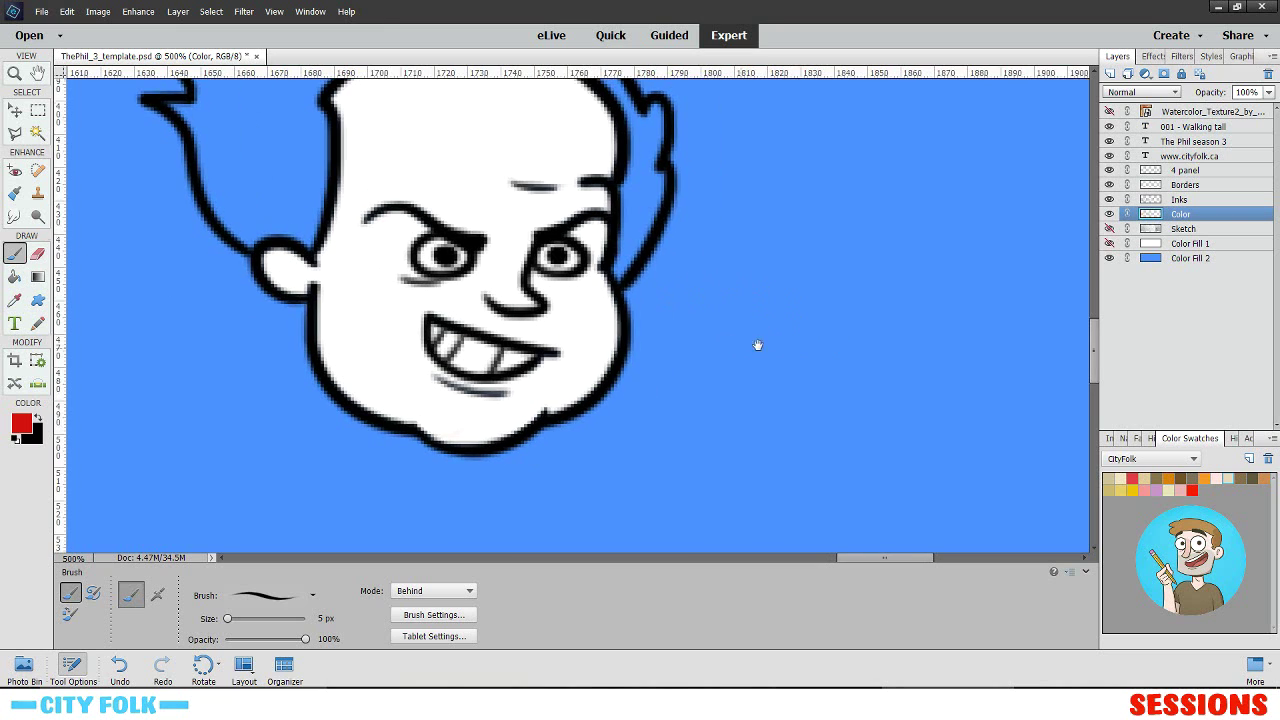
pyautogui.click(435, 591)
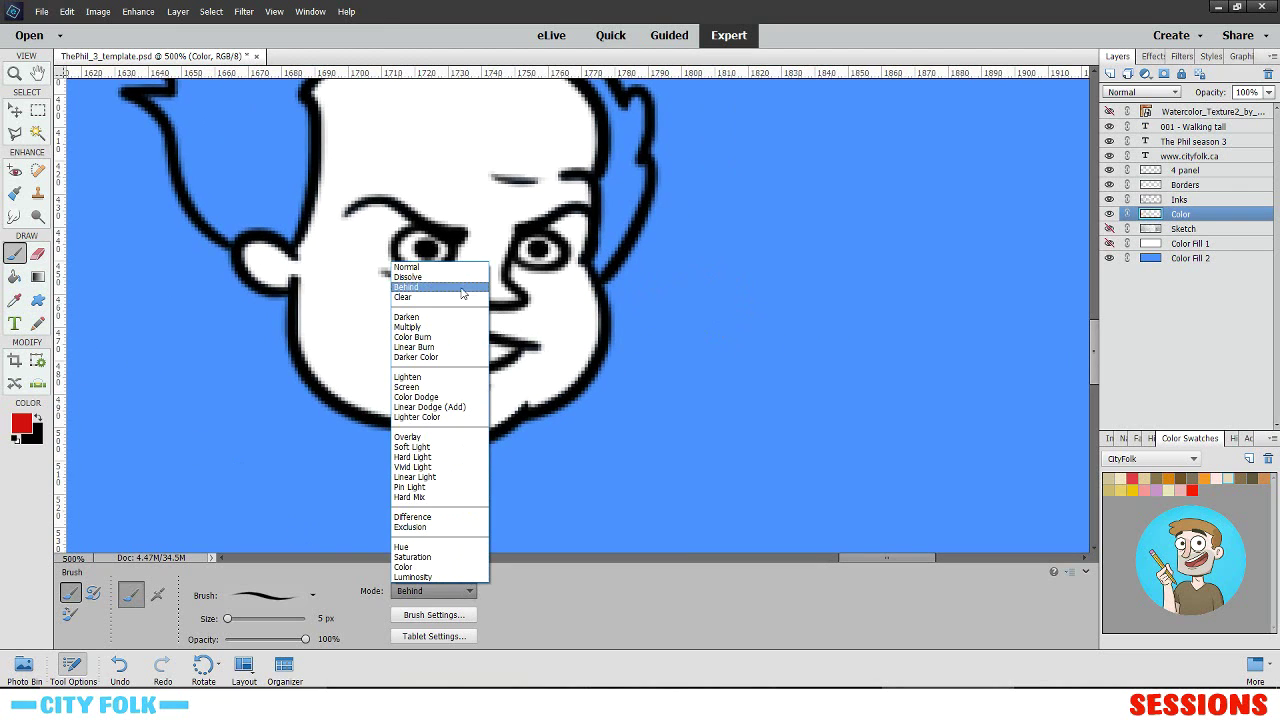
pyautogui.click(405, 288)
pyautogui.click(455, 591)
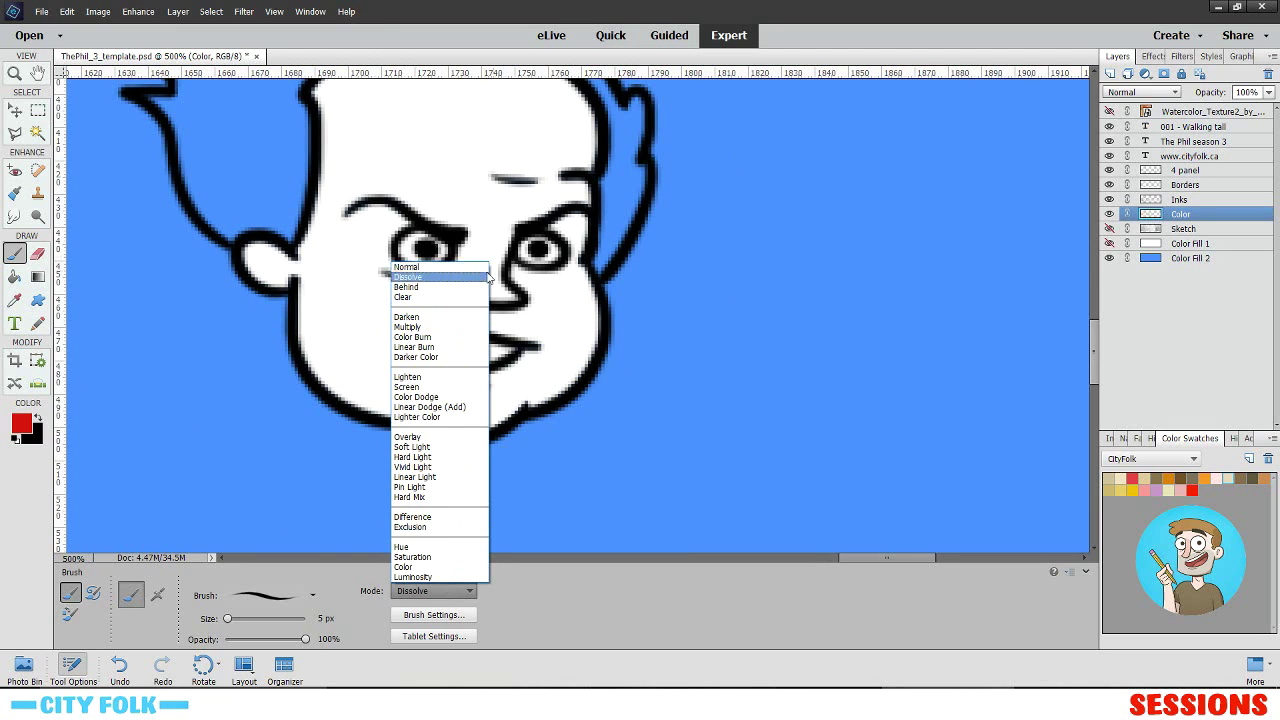
pyautogui.click(488, 277)
pyautogui.click(453, 590)
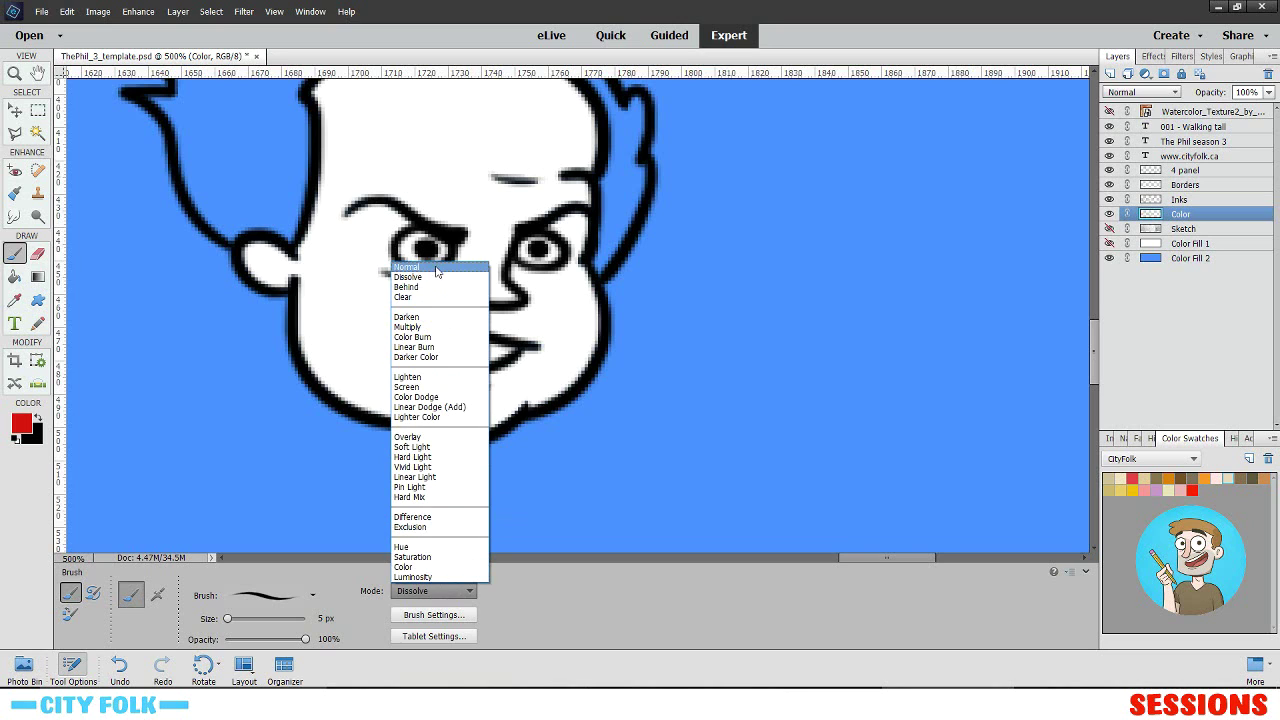
pyautogui.click(436, 269)
pyautogui.moveTo(478, 290); pyautogui.dragTo(509, 291)
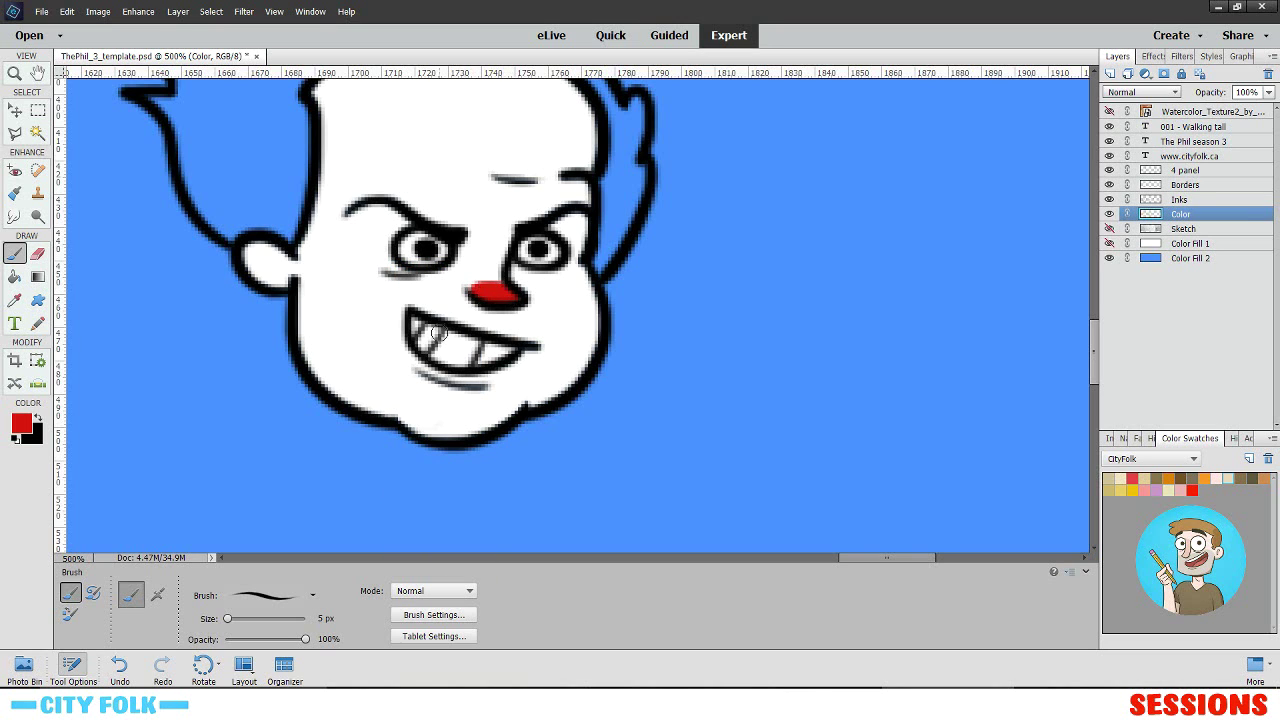
# - Paint red clown lips around the corner and underside of the grinning mouth, redoing the first stroke
pyautogui.moveTo(403, 318)
pyautogui.mouseDown()
pyautogui.moveTo(416, 366)
pyautogui.moveTo(462, 378)
pyautogui.moveTo(445, 376)
pyautogui.mouseUp()
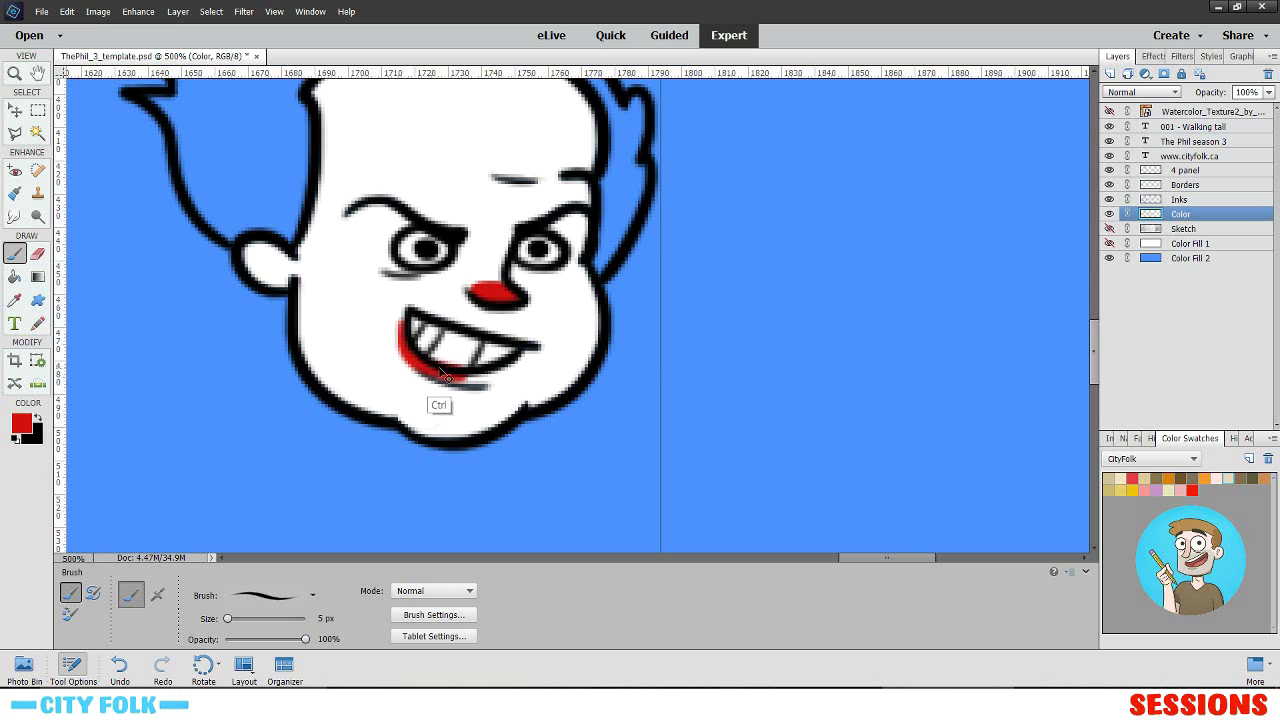
pyautogui.hotkey('ctrl', 'z')
pyautogui.moveTo(403, 314)
pyautogui.mouseDown()
pyautogui.moveTo(457, 365)
pyautogui.moveTo(428, 365)
pyautogui.moveTo(466, 377)
pyautogui.moveTo(436, 374)
pyautogui.moveTo(506, 371)
pyautogui.moveTo(468, 382)
pyautogui.moveTo(527, 354)
pyautogui.moveTo(472, 383)
pyautogui.moveTo(529, 353)
pyautogui.moveTo(480, 380)
pyautogui.moveTo(490, 373)
pyautogui.moveTo(428, 384)
pyautogui.moveTo(476, 375)
pyautogui.moveTo(421, 372)
pyautogui.moveTo(439, 383)
pyautogui.moveTo(405, 361)
pyautogui.moveTo(406, 304)
pyautogui.moveTo(432, 374)
pyautogui.moveTo(405, 348)
pyautogui.moveTo(434, 384)
pyautogui.moveTo(414, 367)
pyautogui.moveTo(452, 389)
pyautogui.moveTo(443, 381)
pyautogui.moveTo(484, 384)
pyautogui.moveTo(461, 387)
pyautogui.moveTo(530, 358)
pyautogui.moveTo(473, 393)
pyautogui.moveTo(511, 368)
pyautogui.moveTo(442, 377)
pyautogui.mouseUp()
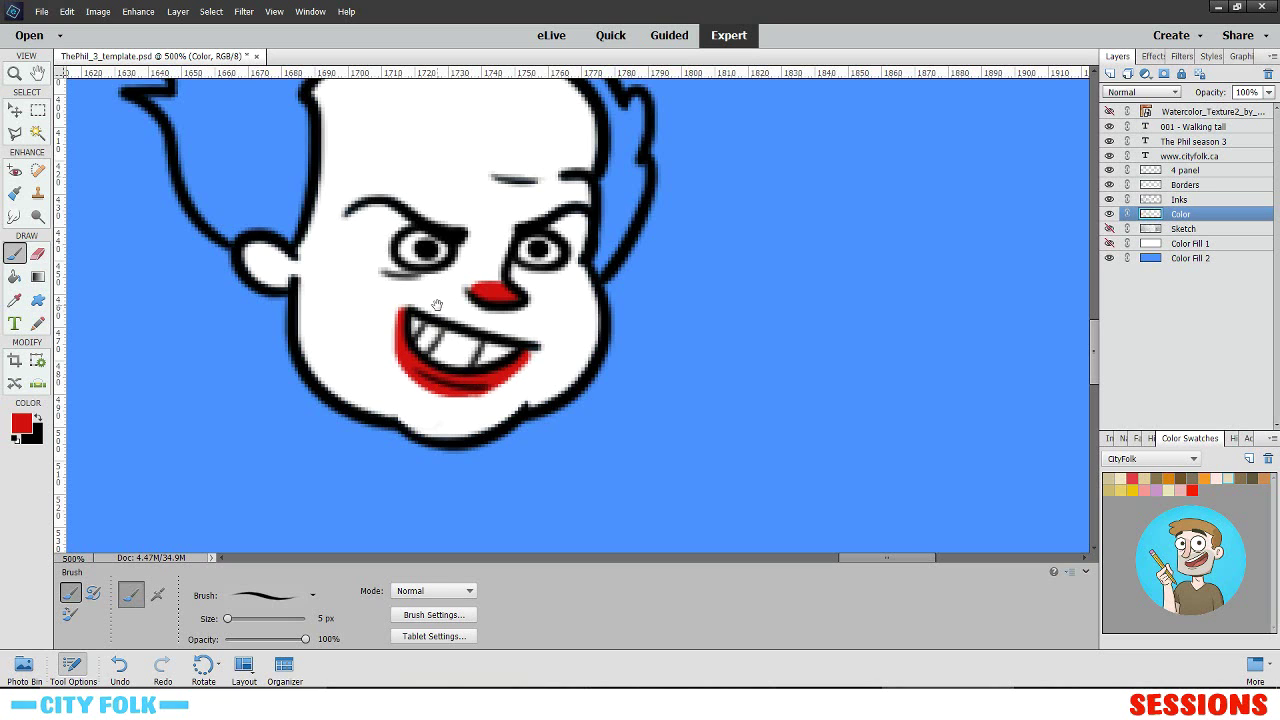
pyautogui.scroll(1, 423, 287)
pyautogui.moveTo(441, 248)
pyautogui.mouseDown()
pyautogui.moveTo(484, 293)
pyautogui.moveTo(460, 268)
pyautogui.mouseUp()
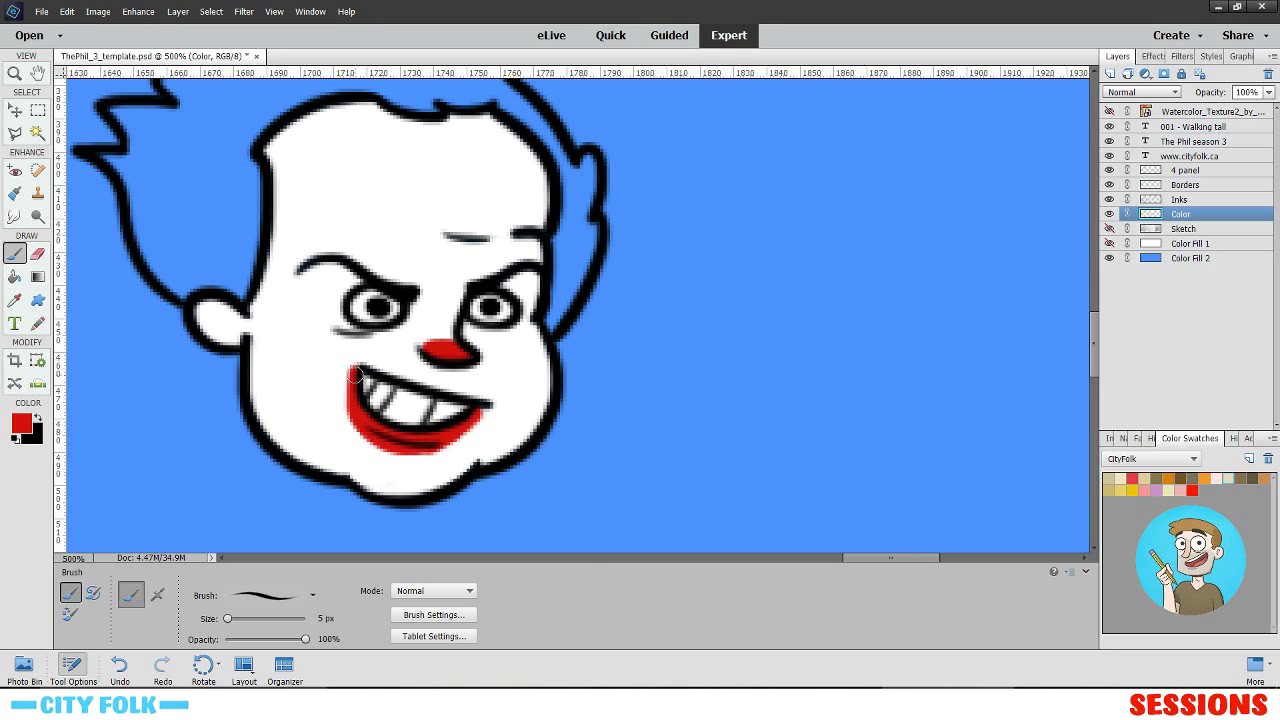
pyautogui.moveTo(355, 375)
pyautogui.mouseDown()
pyautogui.moveTo(395, 272)
pyautogui.moveTo(390, 225)
pyautogui.mouseUp()
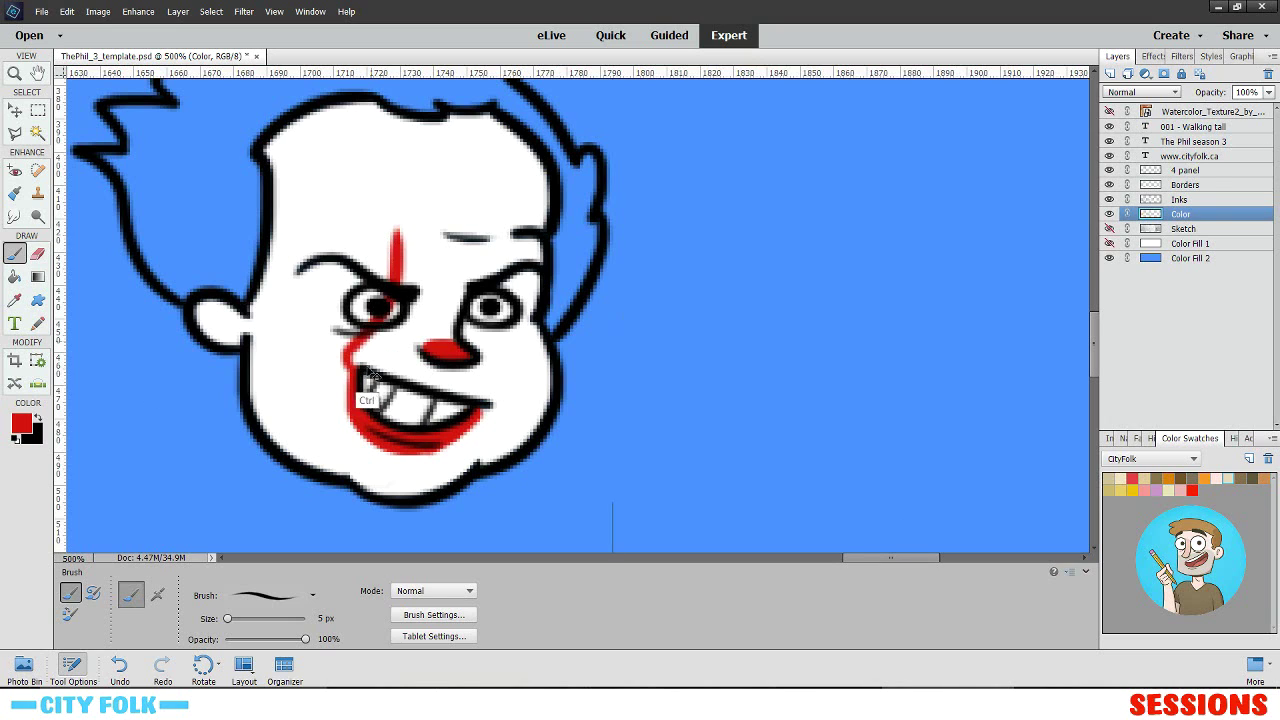
pyautogui.hotkey('ctrl', 'z')
pyautogui.moveTo(355, 375); pyautogui.dragTo(346, 229)
pyautogui.hotkey('ctrl', 'z')
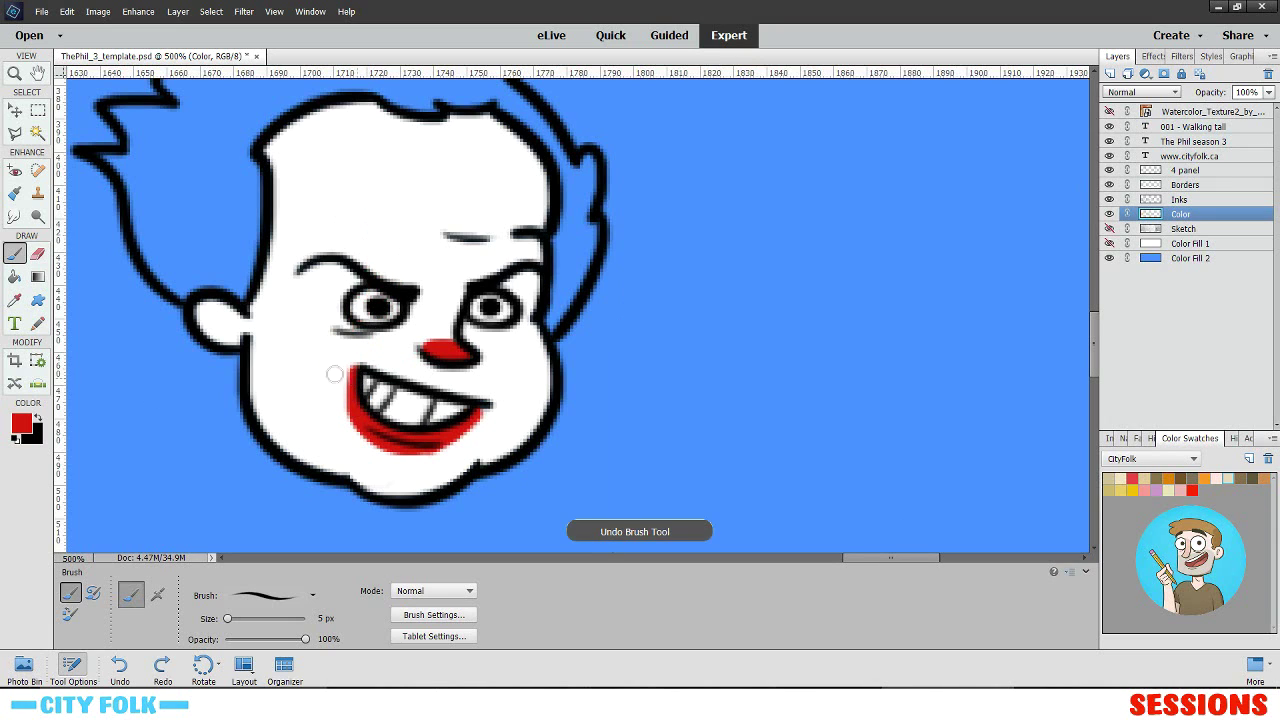
# - Paint red clown streaks curving from both mouth corners up across the eyes onto the forehead
pyautogui.moveTo(346, 371); pyautogui.dragTo(368, 218)
pyautogui.moveTo(480, 408)
pyautogui.mouseDown()
pyautogui.moveTo(516, 364)
pyautogui.moveTo(490, 230)
pyautogui.mouseUp()
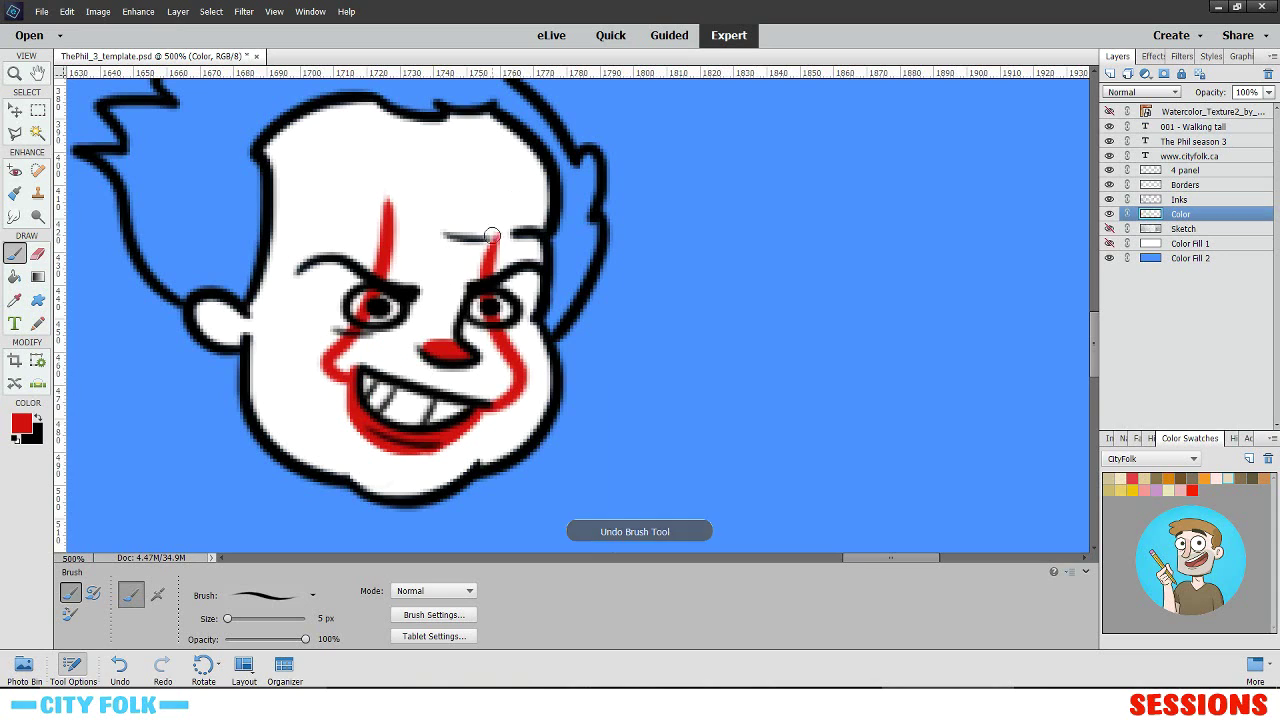
# - Paint over the red streaks inside both eyeballs with white
pyautogui.click(18, 437)
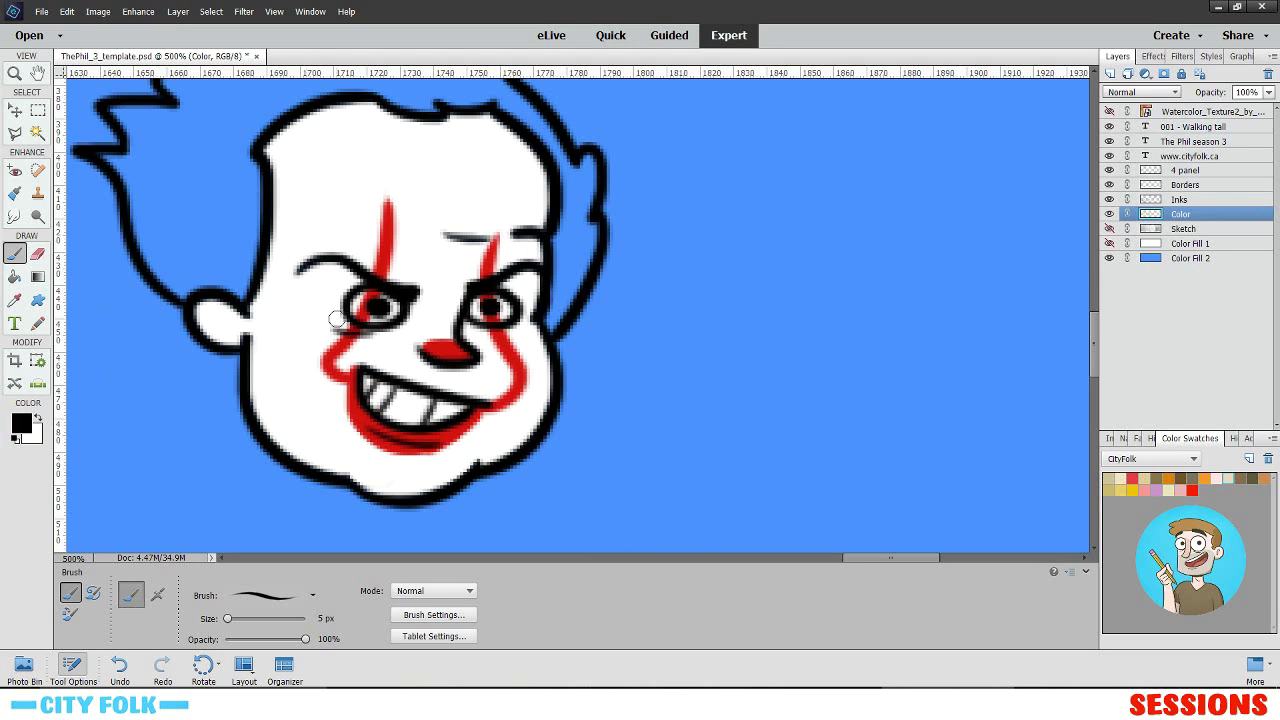
pyautogui.moveTo(388, 305)
pyautogui.mouseDown()
pyautogui.moveTo(362, 316)
pyautogui.moveTo(376, 300)
pyautogui.moveTo(364, 316)
pyautogui.moveTo(383, 310)
pyautogui.moveTo(367, 301)
pyautogui.mouseUp()
pyautogui.hotkey('ctrl', 'z')
pyautogui.click(38, 420)
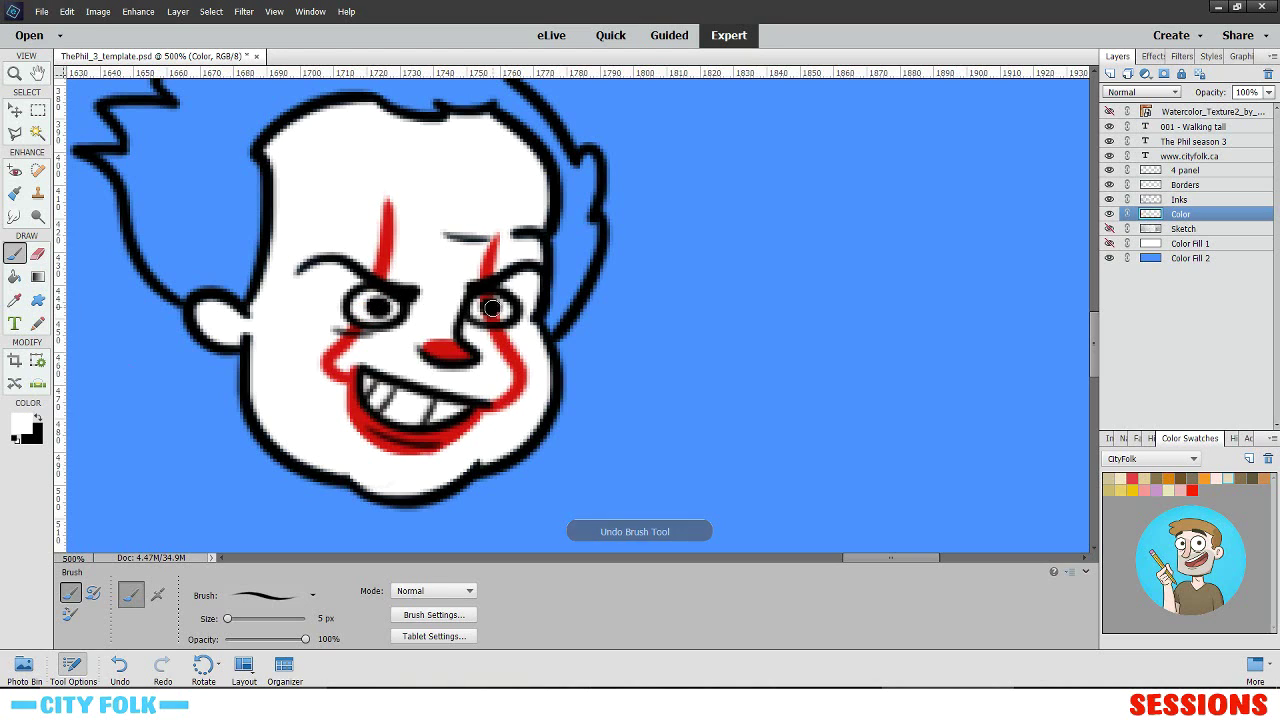
pyautogui.moveTo(494, 310); pyautogui.dragTo(490, 300)
pyautogui.press('z')
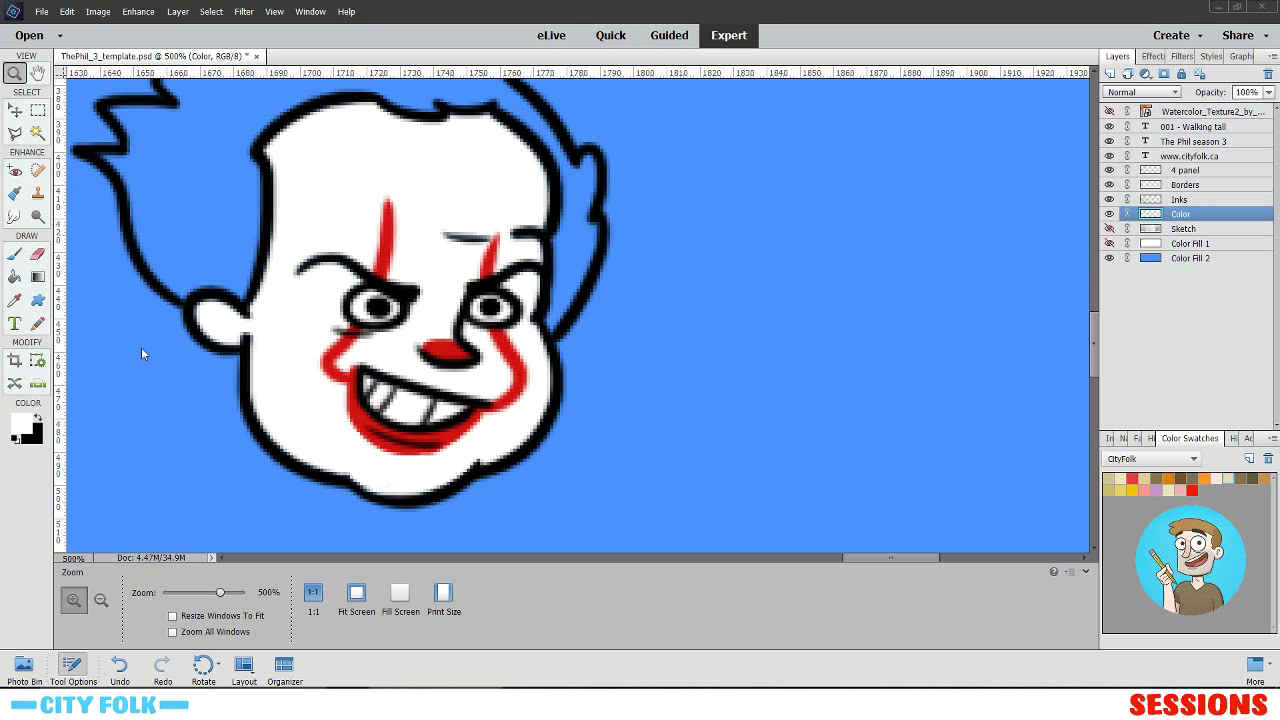
# - Choose a bright yellow foreground color and paint both of the clown's eyeballs around the pupils
pyautogui.click(17, 440)
pyautogui.click(20, 426)
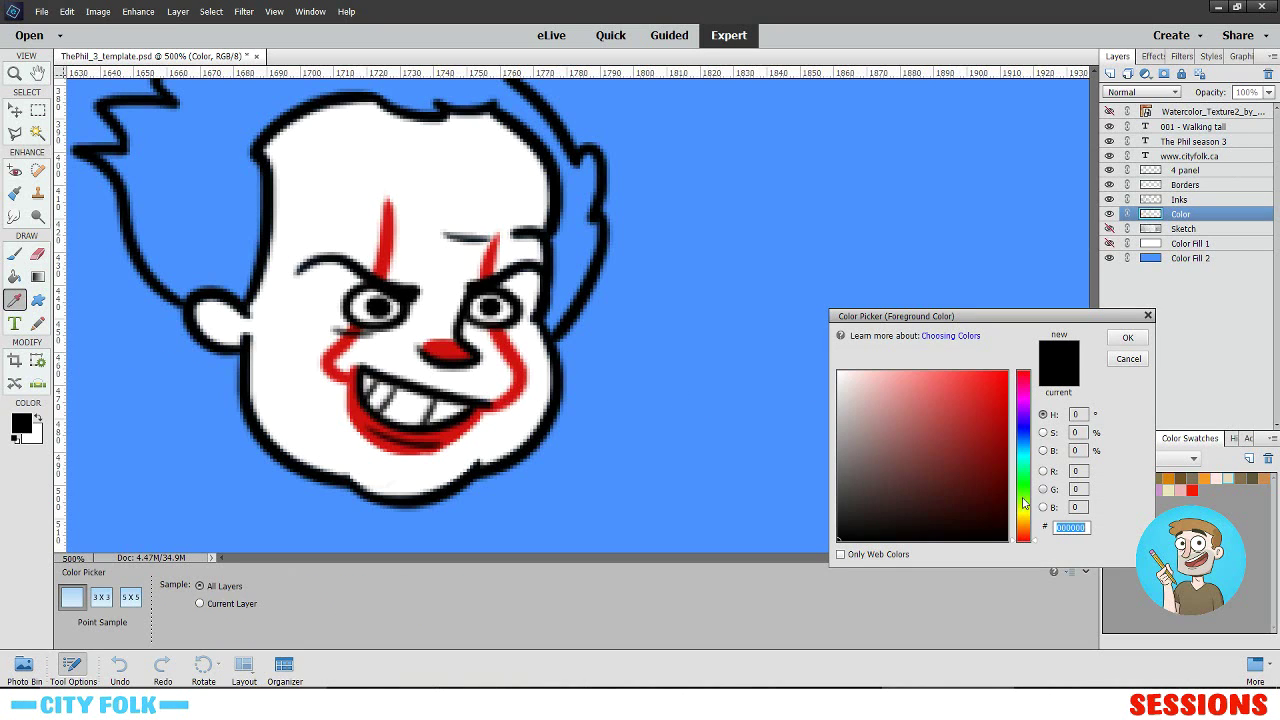
pyautogui.moveTo(951, 427); pyautogui.dragTo(990, 355)
pyautogui.click(1138, 334)
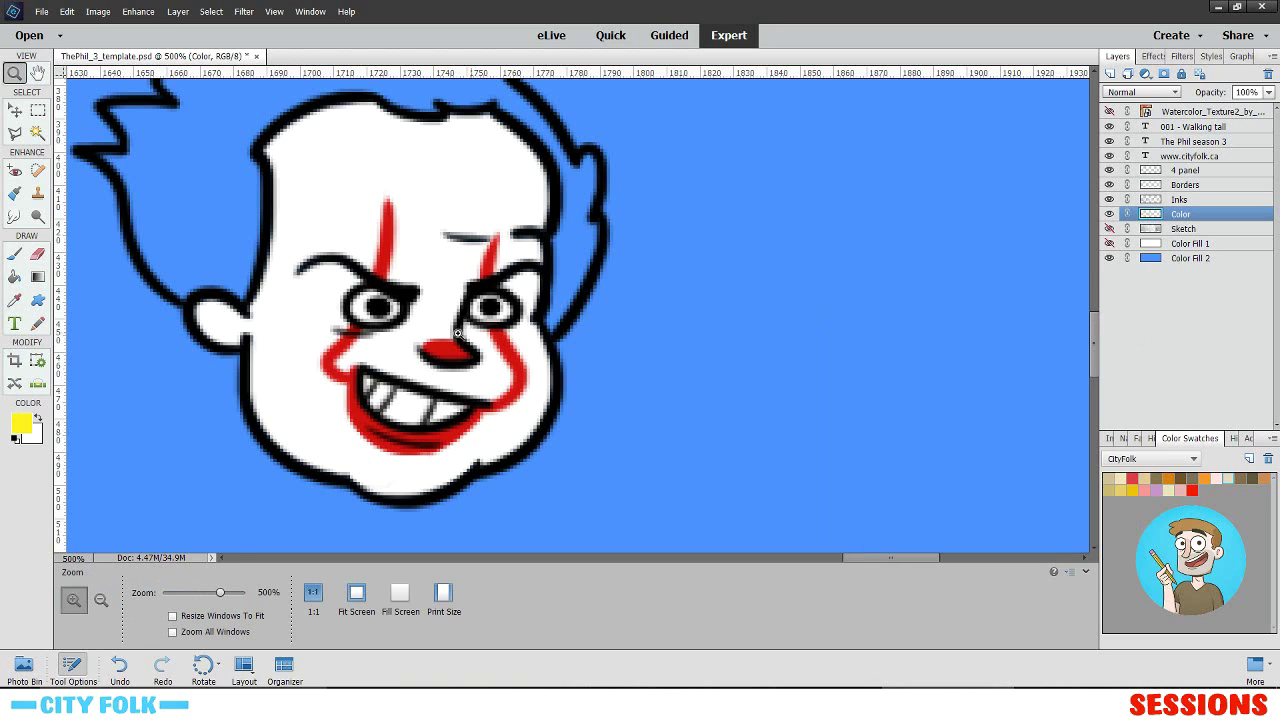
pyautogui.click(15, 253)
pyautogui.moveTo(386, 308); pyautogui.dragTo(366, 304)
pyautogui.moveTo(468, 308)
pyautogui.mouseDown()
pyautogui.moveTo(512, 314)
pyautogui.moveTo(484, 308)
pyautogui.moveTo(496, 304)
pyautogui.moveTo(498, 322)
pyautogui.moveTo(477, 266)
pyautogui.moveTo(344, 281)
pyautogui.moveTo(548, 295)
pyautogui.moveTo(635, 318)
pyautogui.moveTo(444, 211)
pyautogui.mouseUp()
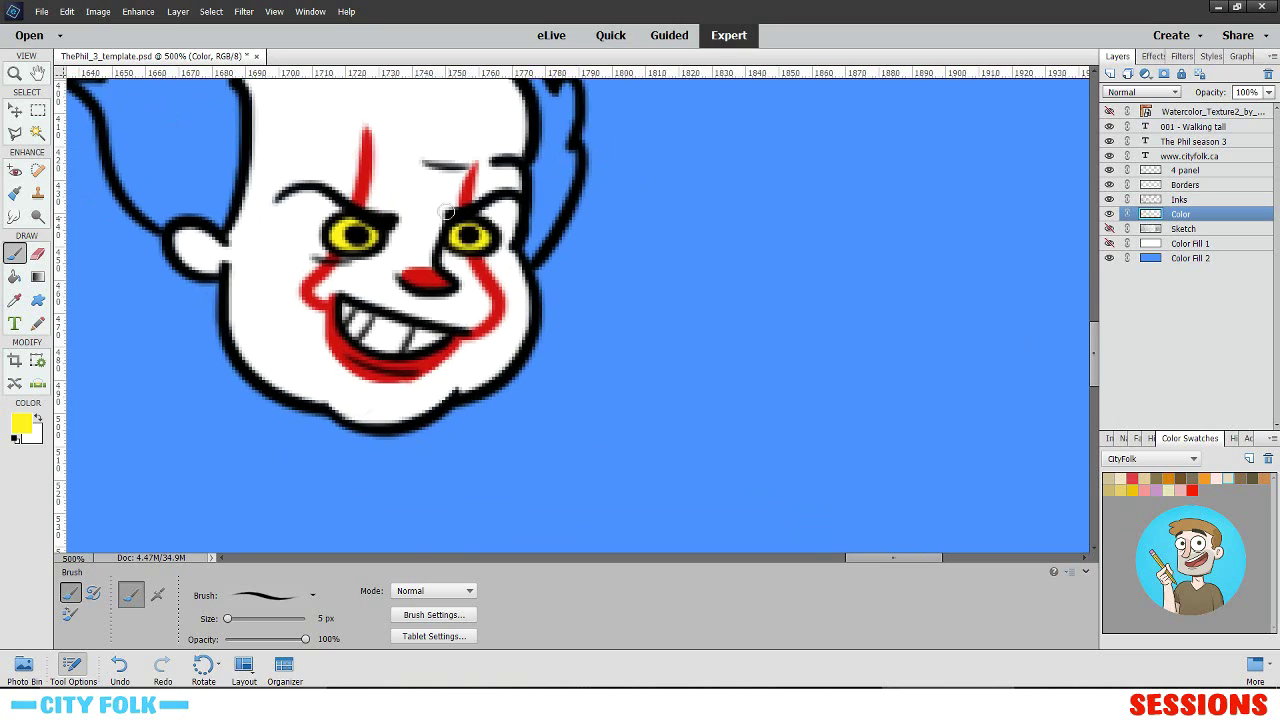
# - Set the foreground color to the orange-brown #c27108 for the clown's hair
pyautogui.moveTo(395, 170); pyautogui.dragTo(393, 304)
pyautogui.scroll(1, 392, 304)
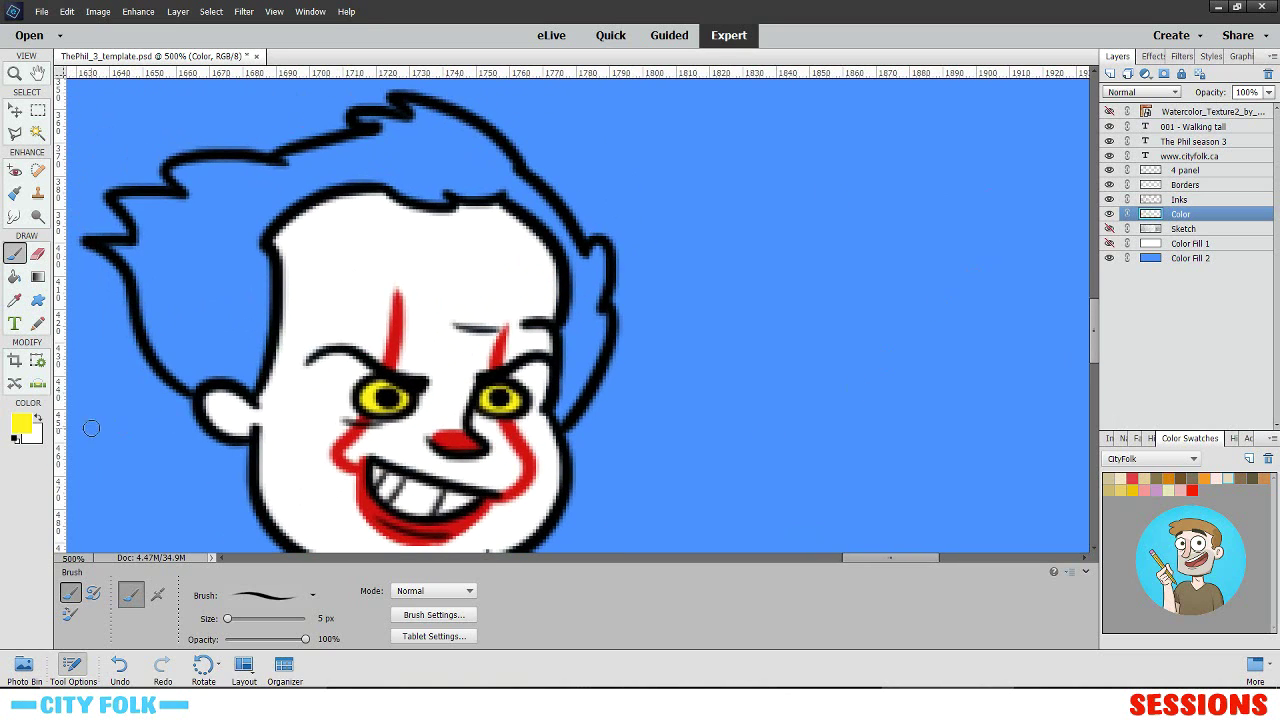
pyautogui.click(29, 425)
pyautogui.click(1022, 521)
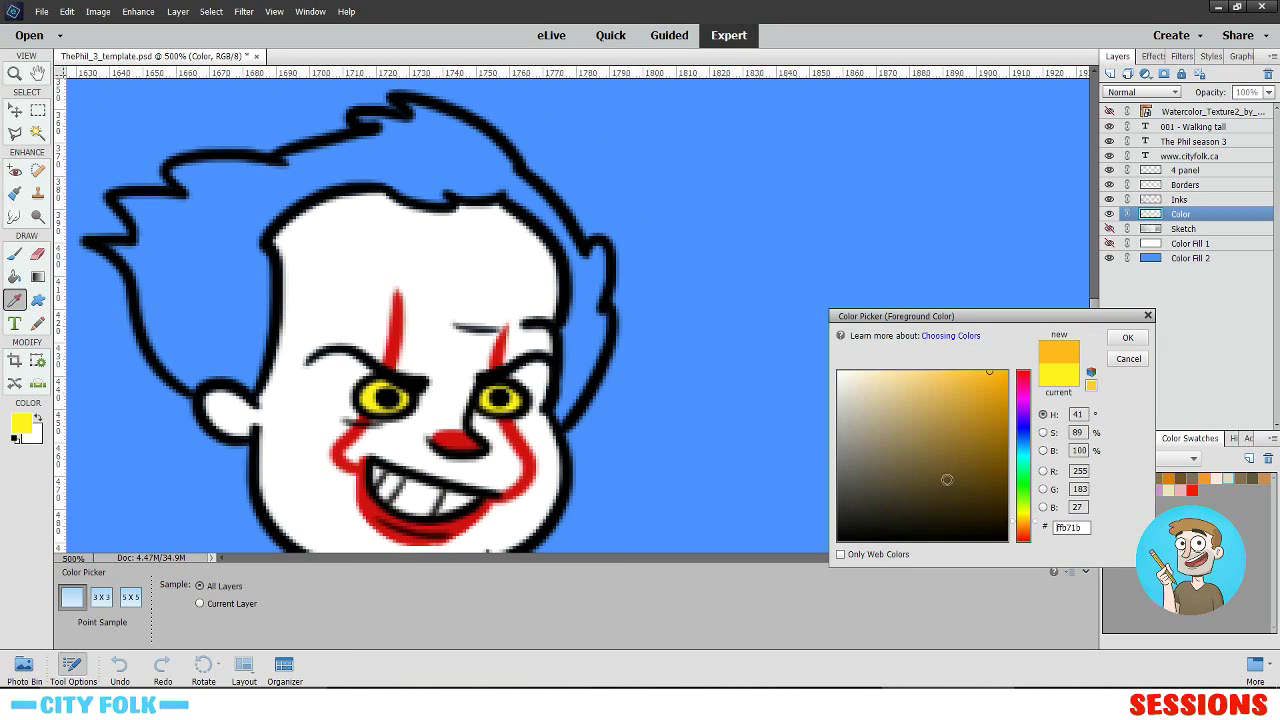
pyautogui.moveTo(947, 479)
pyautogui.mouseDown()
pyautogui.moveTo(1001, 411)
pyautogui.moveTo(995, 372)
pyautogui.mouseUp()
pyautogui.click(1027, 525)
pyautogui.moveTo(1003, 425); pyautogui.dragTo(1009, 405)
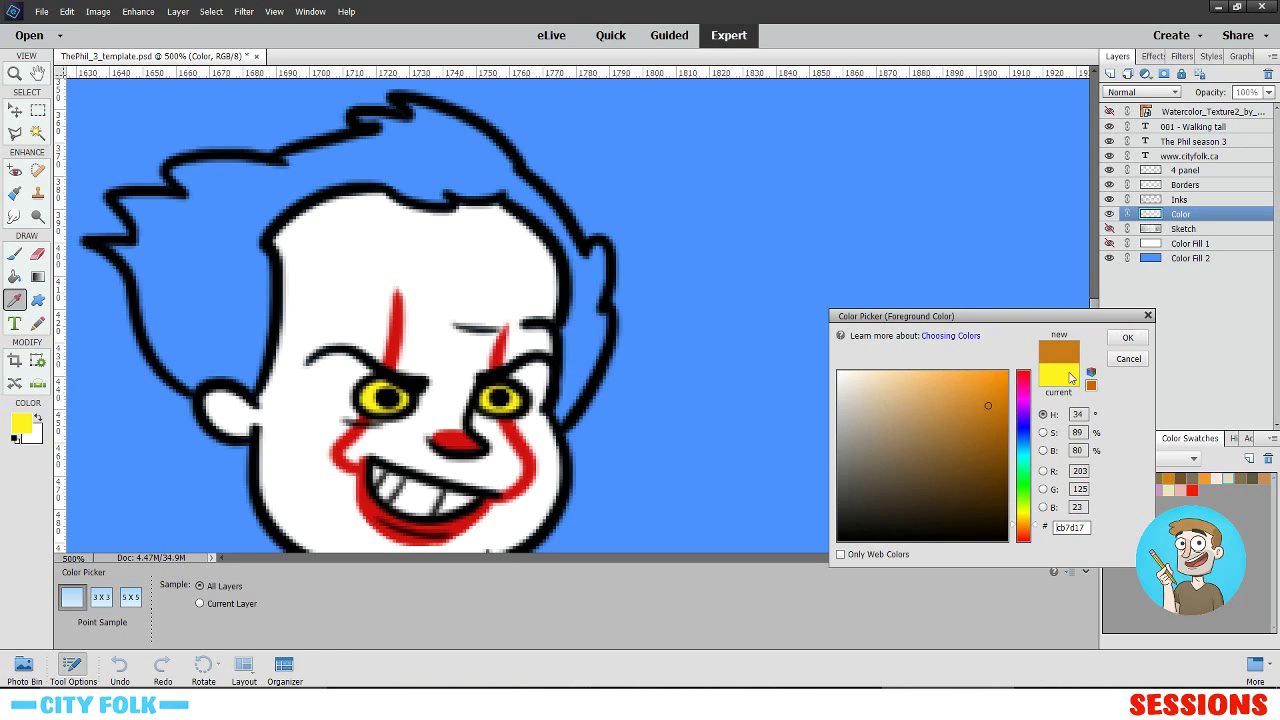
pyautogui.click(1127, 337)
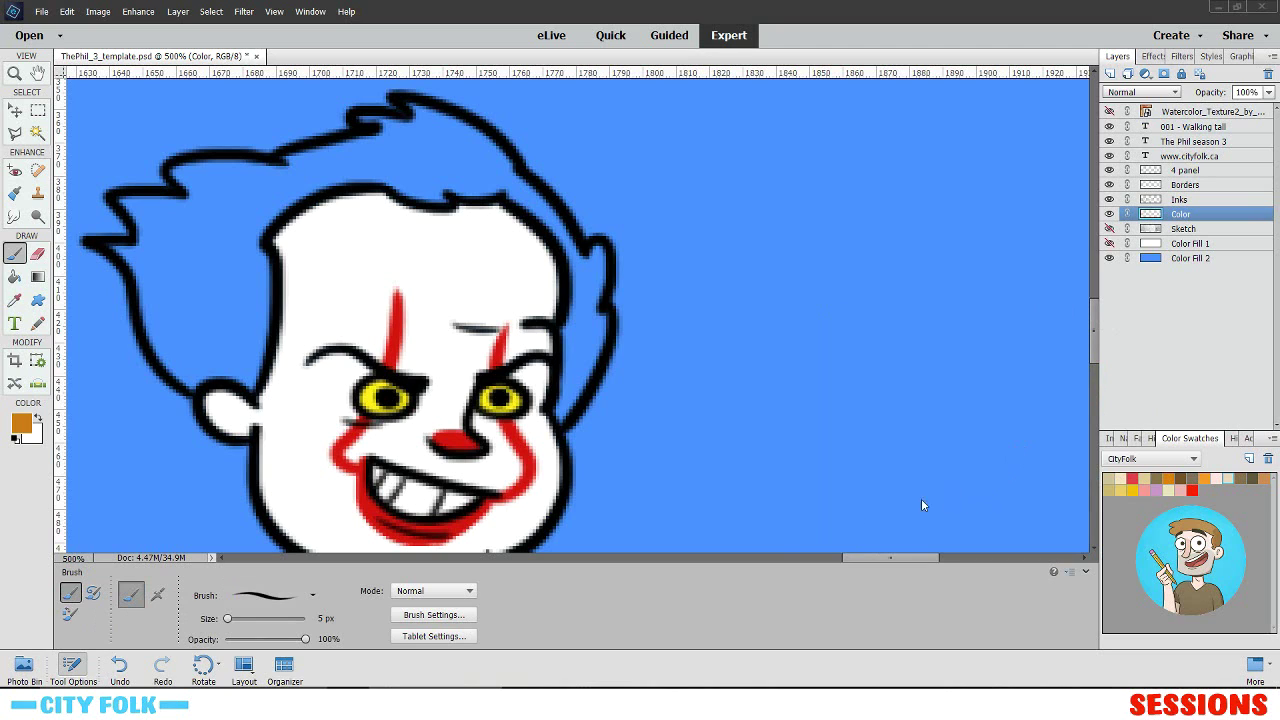
pyautogui.click(22, 425)
pyautogui.moveTo(966, 409)
pyautogui.mouseDown()
pyautogui.moveTo(987, 411)
pyautogui.moveTo(982, 392)
pyautogui.moveTo(1000, 411)
pyautogui.mouseUp()
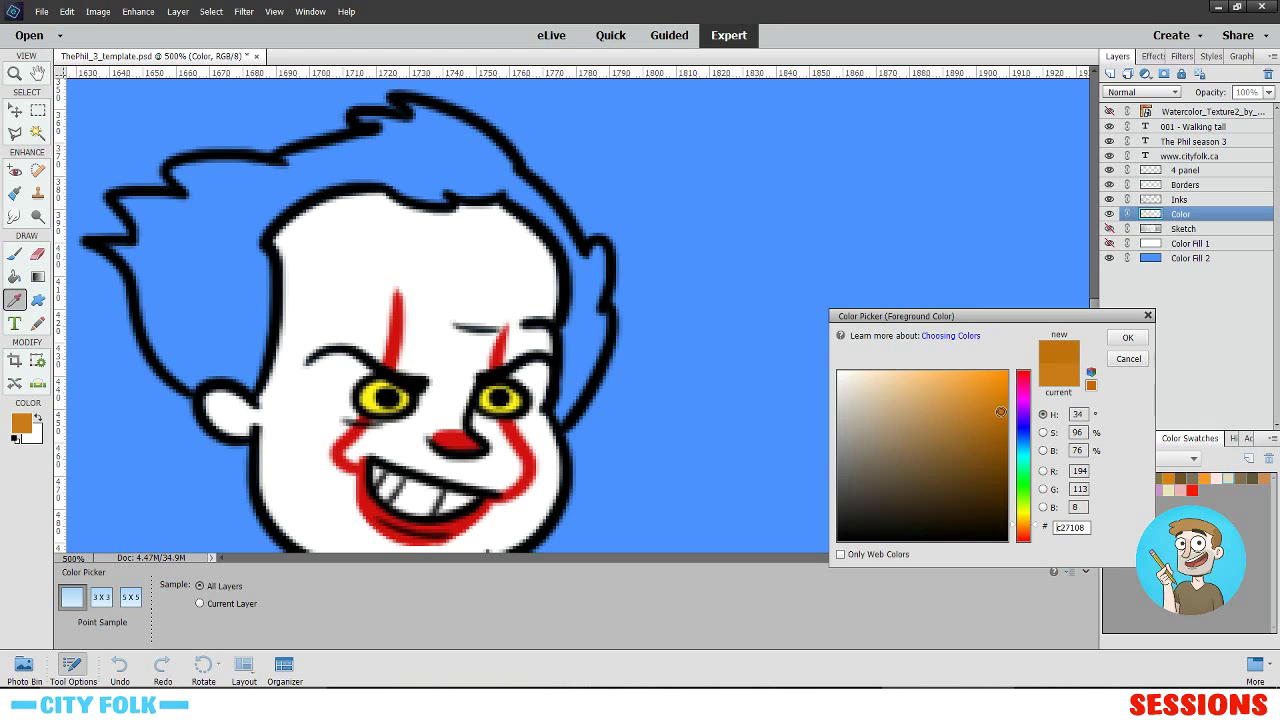
pyautogui.click(1127, 338)
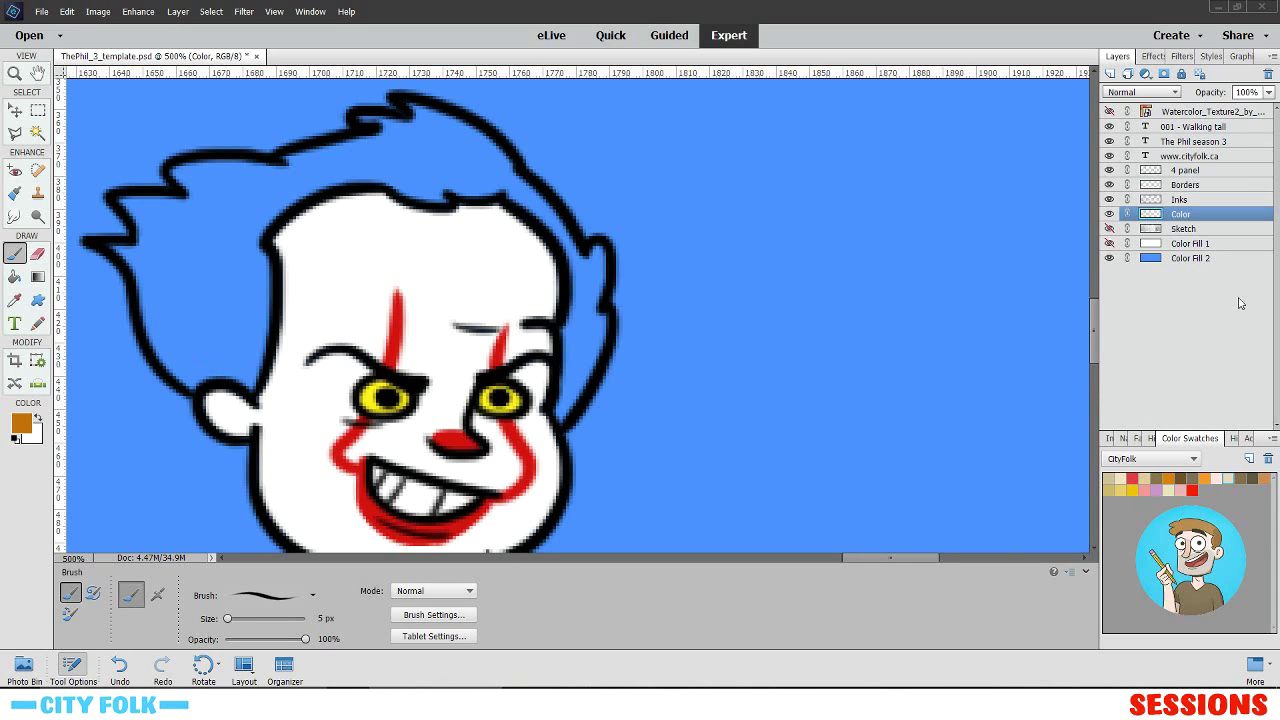
# - Fill the clown's hair with the orange-brown and brush over the gaps along its outline in Behind mode
pyautogui.click(14, 277)
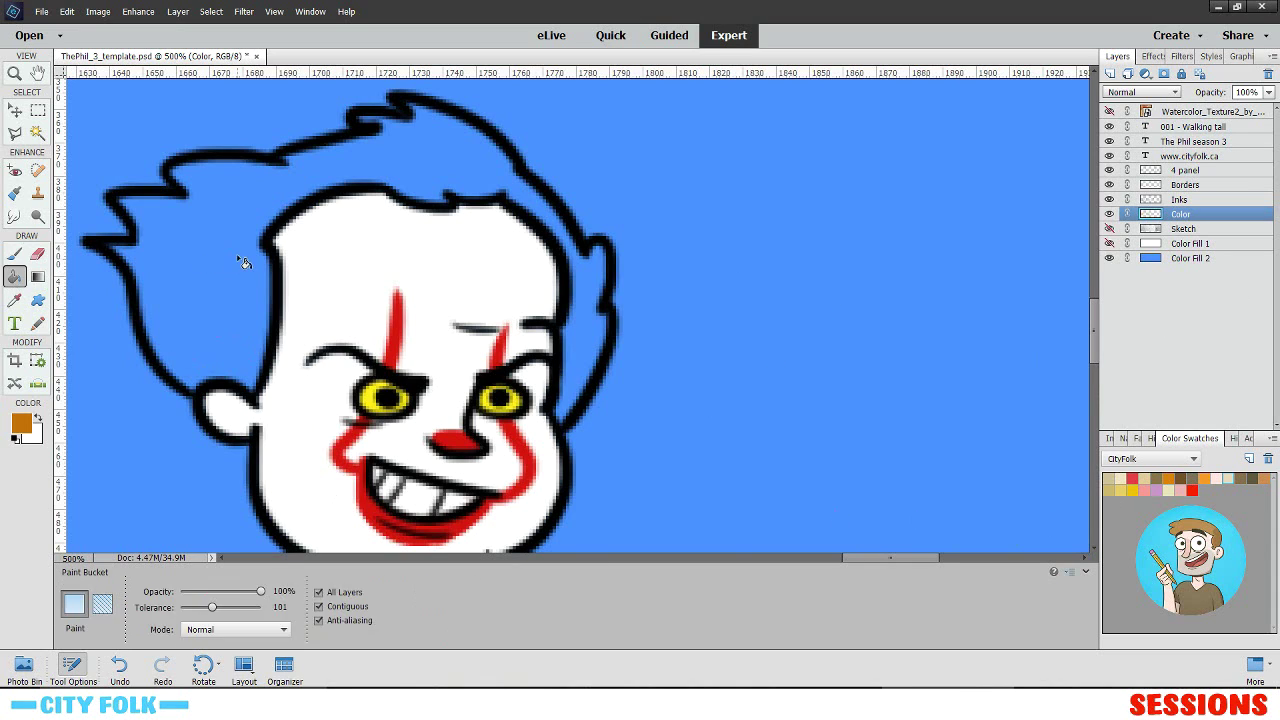
pyautogui.click(240, 263)
pyautogui.press('b')
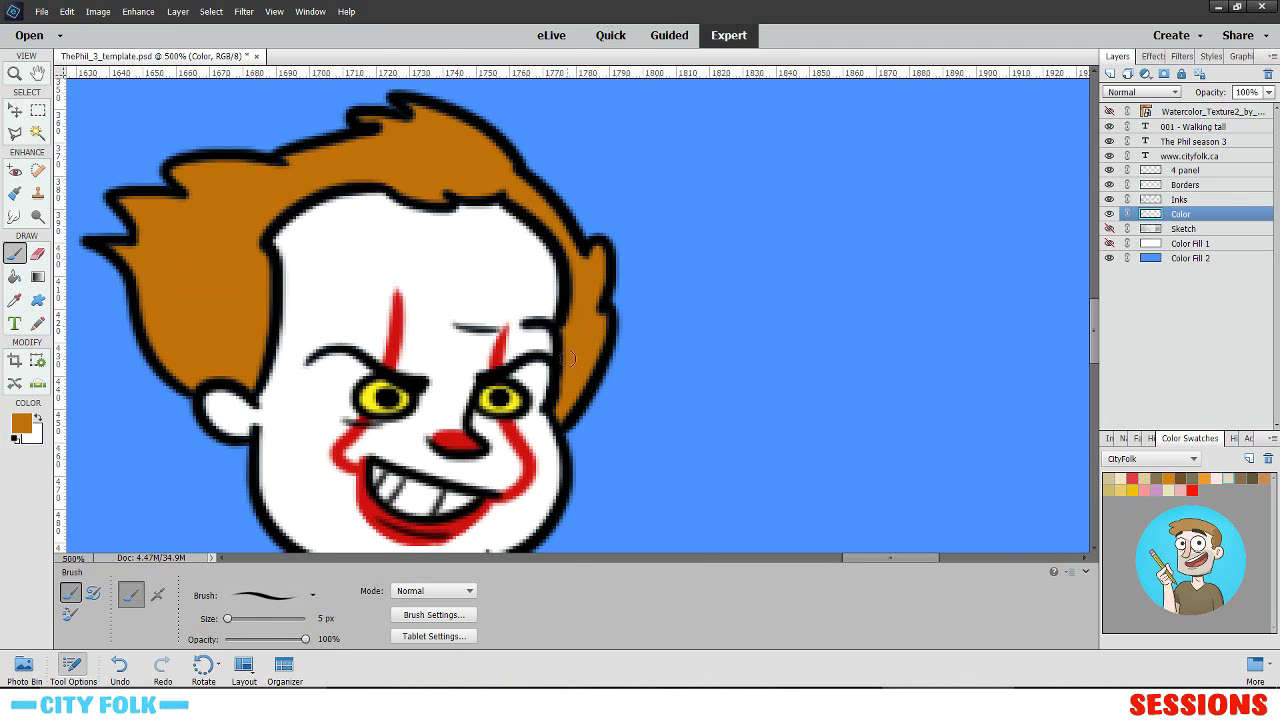
pyautogui.click(466, 591)
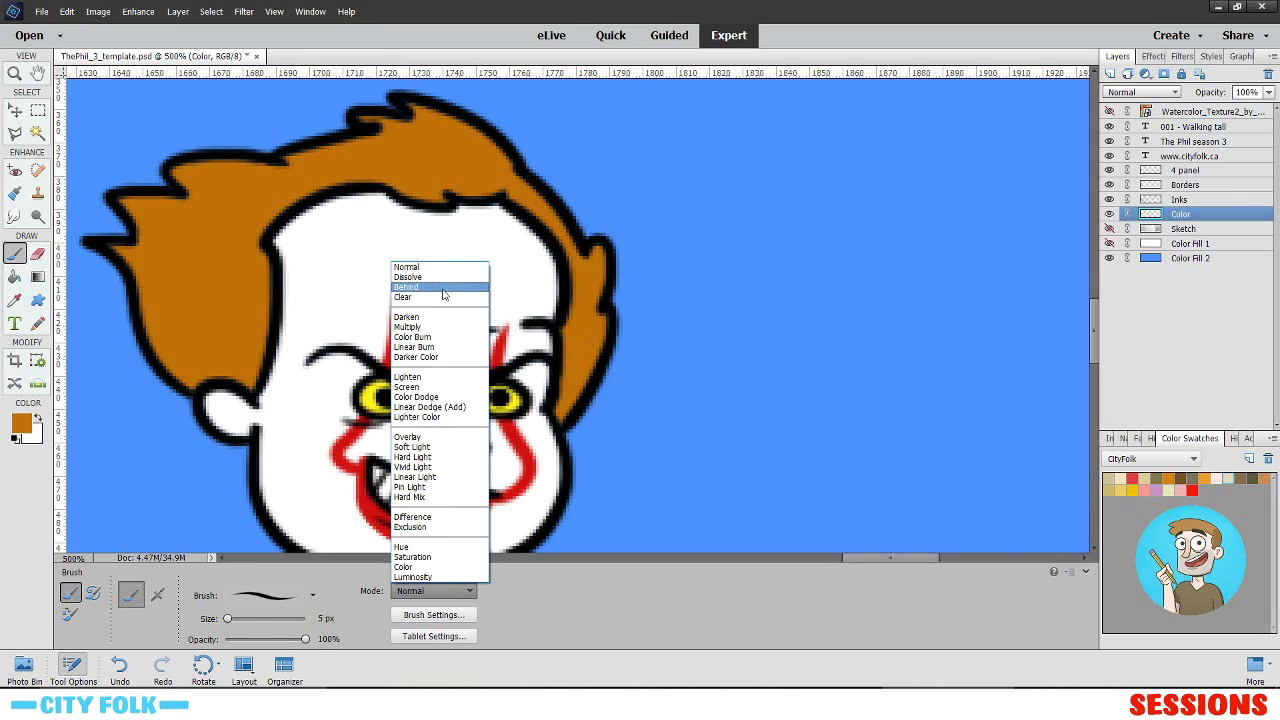
pyautogui.click(455, 276)
pyautogui.moveTo(602, 262)
pyautogui.mouseDown()
pyautogui.moveTo(565, 293)
pyautogui.moveTo(558, 425)
pyautogui.moveTo(604, 321)
pyautogui.mouseUp()
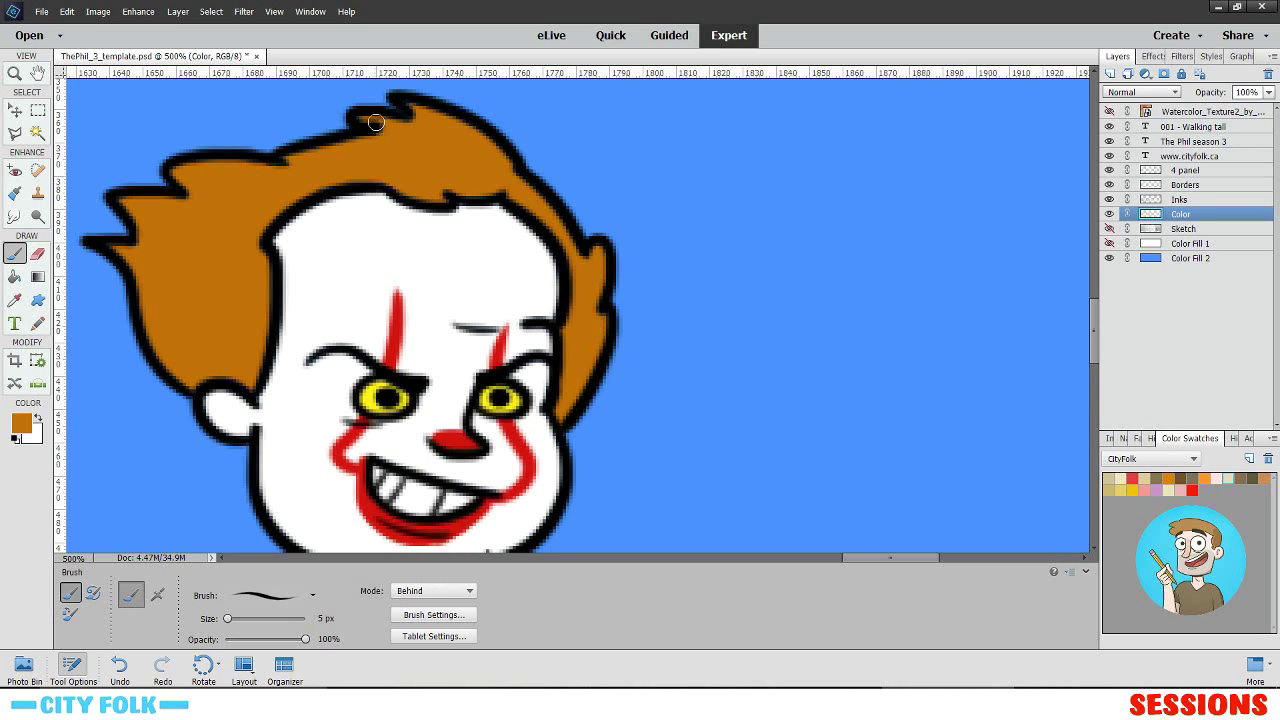
pyautogui.moveTo(413, 123); pyautogui.dragTo(406, 108)
pyautogui.moveTo(505, 168)
pyautogui.mouseDown()
pyautogui.moveTo(432, 203)
pyautogui.moveTo(321, 198)
pyautogui.moveTo(261, 246)
pyautogui.moveTo(256, 398)
pyautogui.moveTo(228, 380)
pyautogui.moveTo(195, 390)
pyautogui.moveTo(136, 324)
pyautogui.moveTo(115, 247)
pyautogui.moveTo(127, 204)
pyautogui.mouseUp()
pyautogui.click(38, 254)
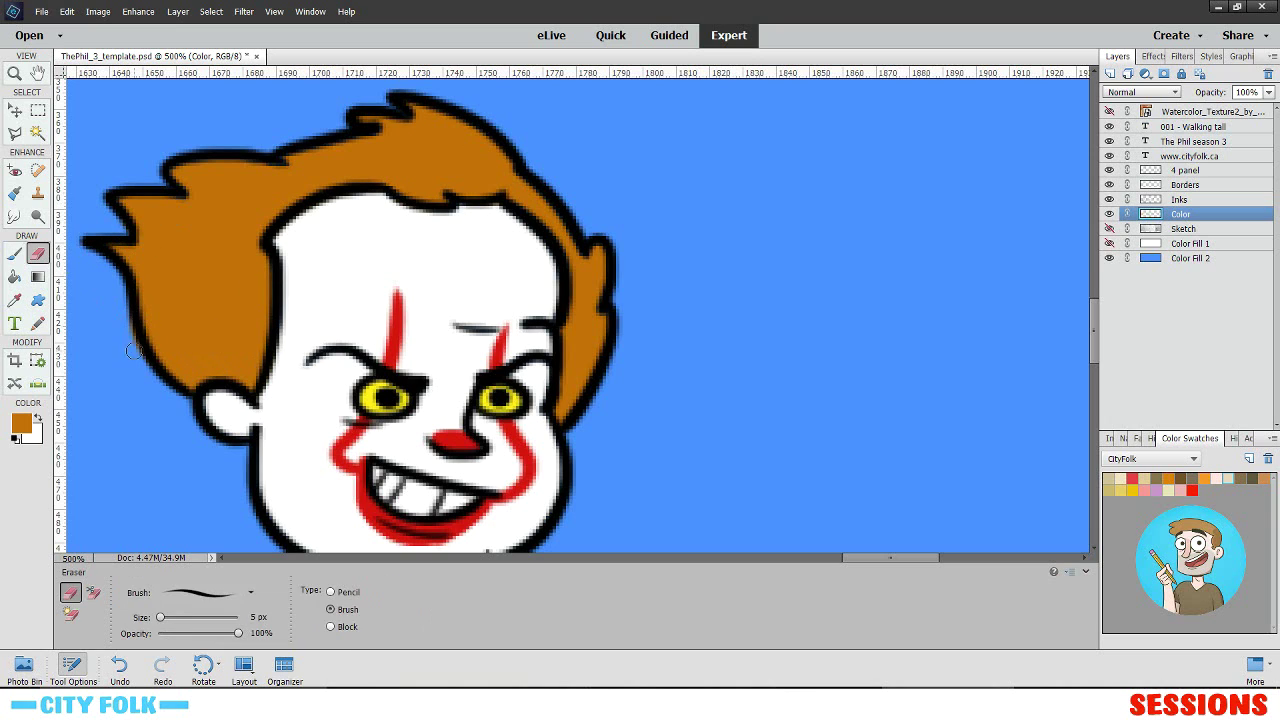
pyautogui.click(15, 256)
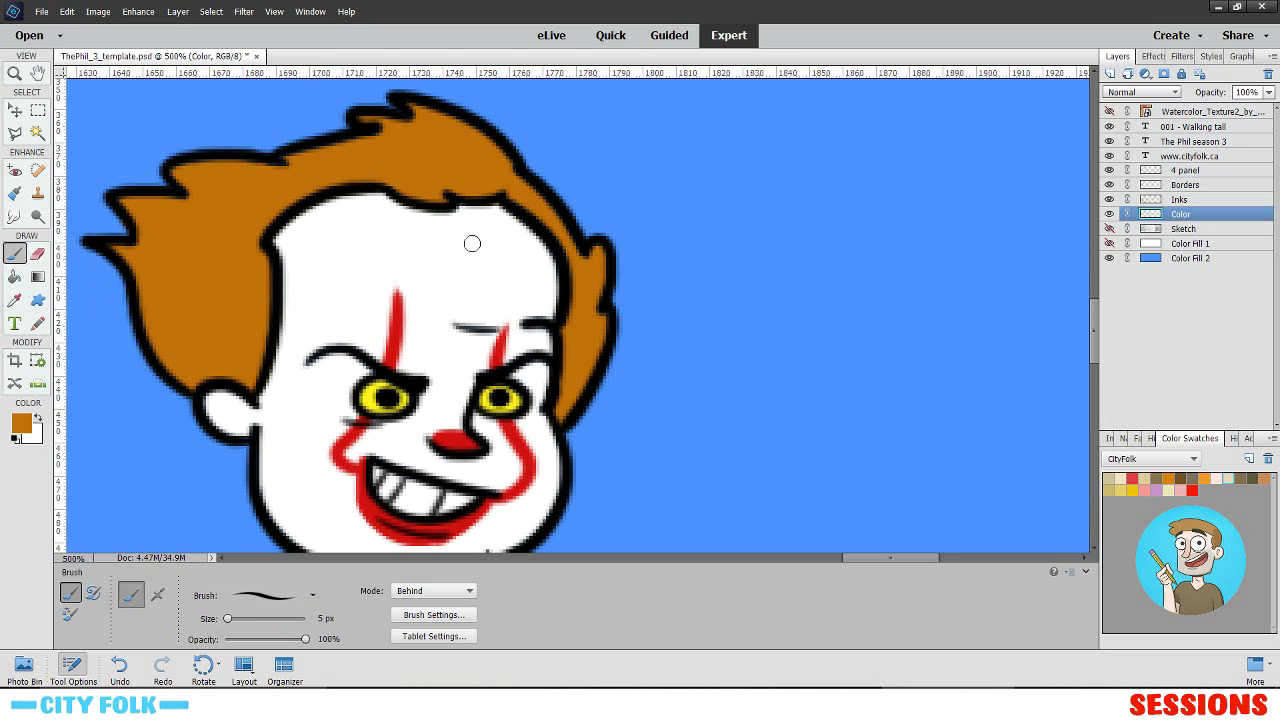
pyautogui.hotkey('ctrl', '-')
pyautogui.hotkey('ctrl', '-')
pyautogui.hotkey('ctrl', '-')
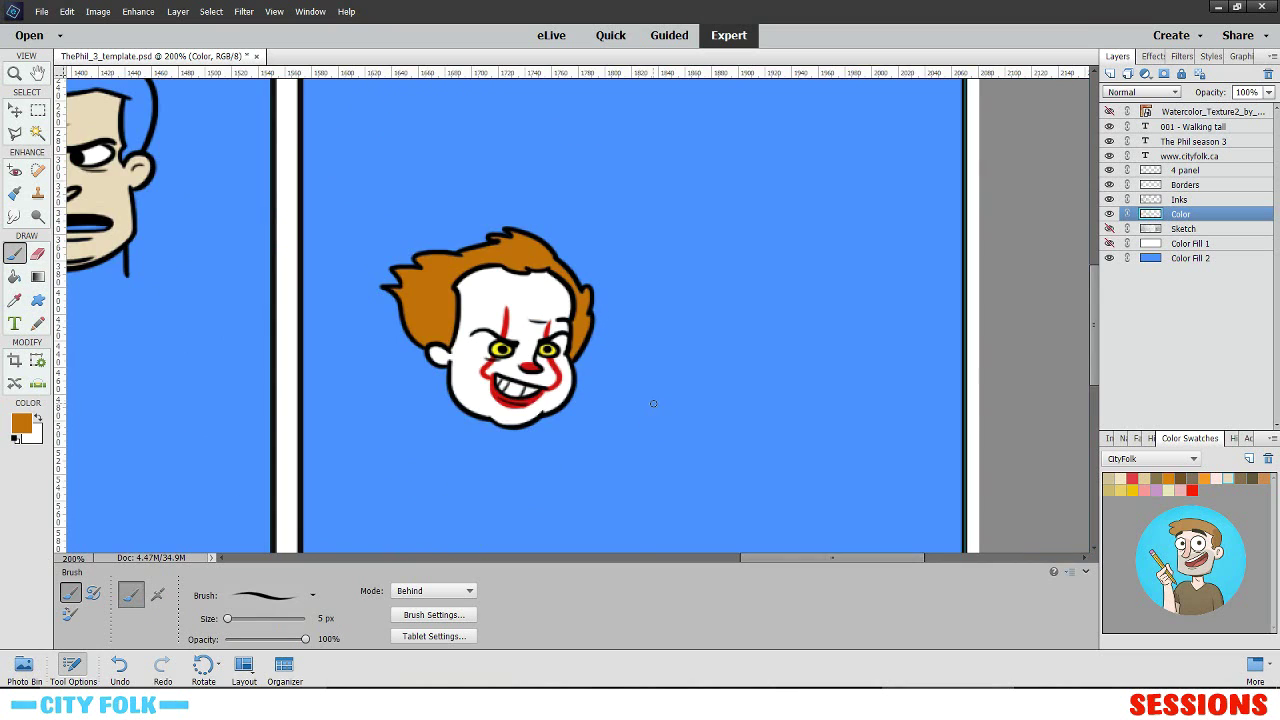
pyautogui.hotkey('ctrl', '+')
pyautogui.hotkey('ctrl', '+')
pyautogui.moveTo(532, 383); pyautogui.dragTo(679, 340)
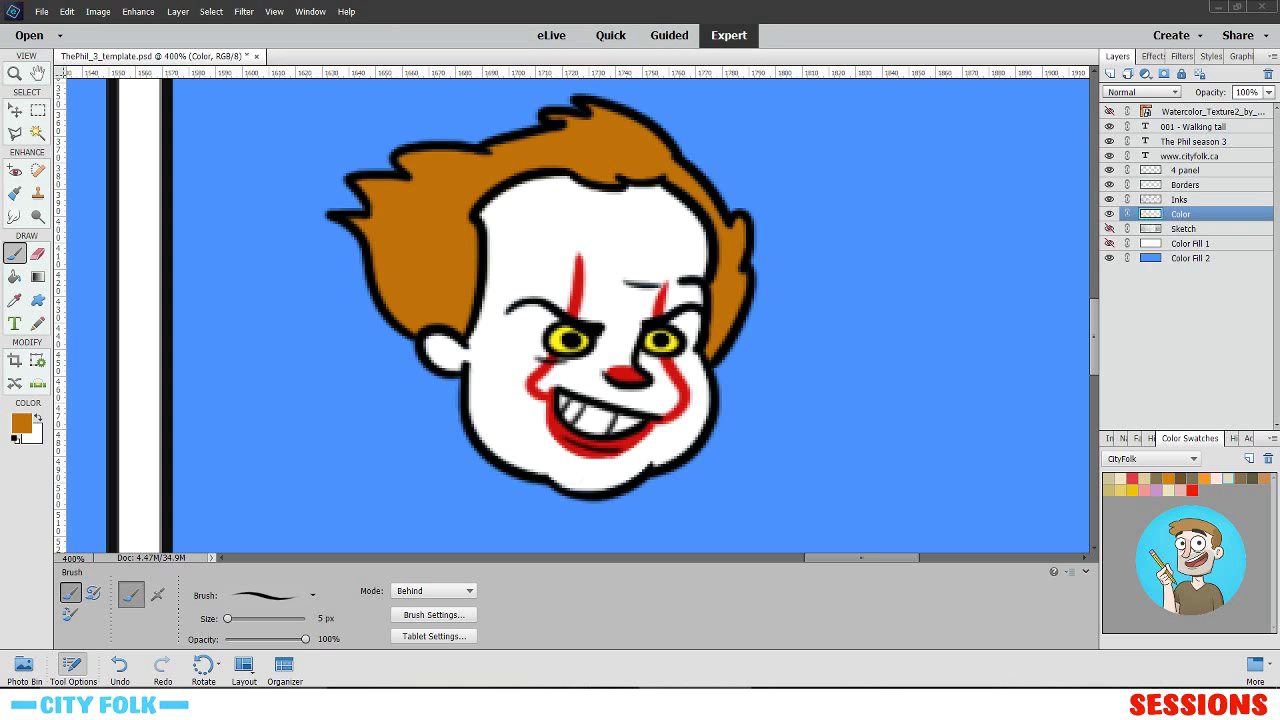
# - Switch to Basic Photo Viewer and review the coloring of the finished season 2 strips 010.png and 008.png
pyautogui.hotkey('alt', 'Tab')
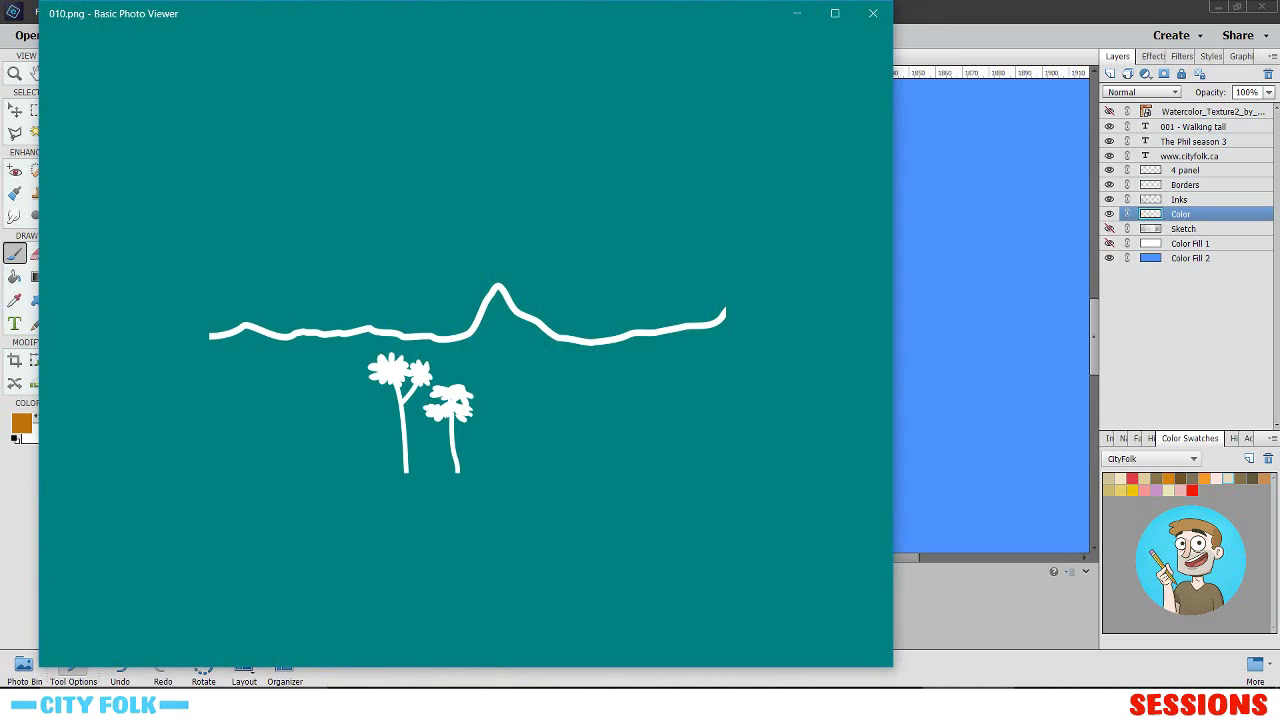
pyautogui.press('Right')
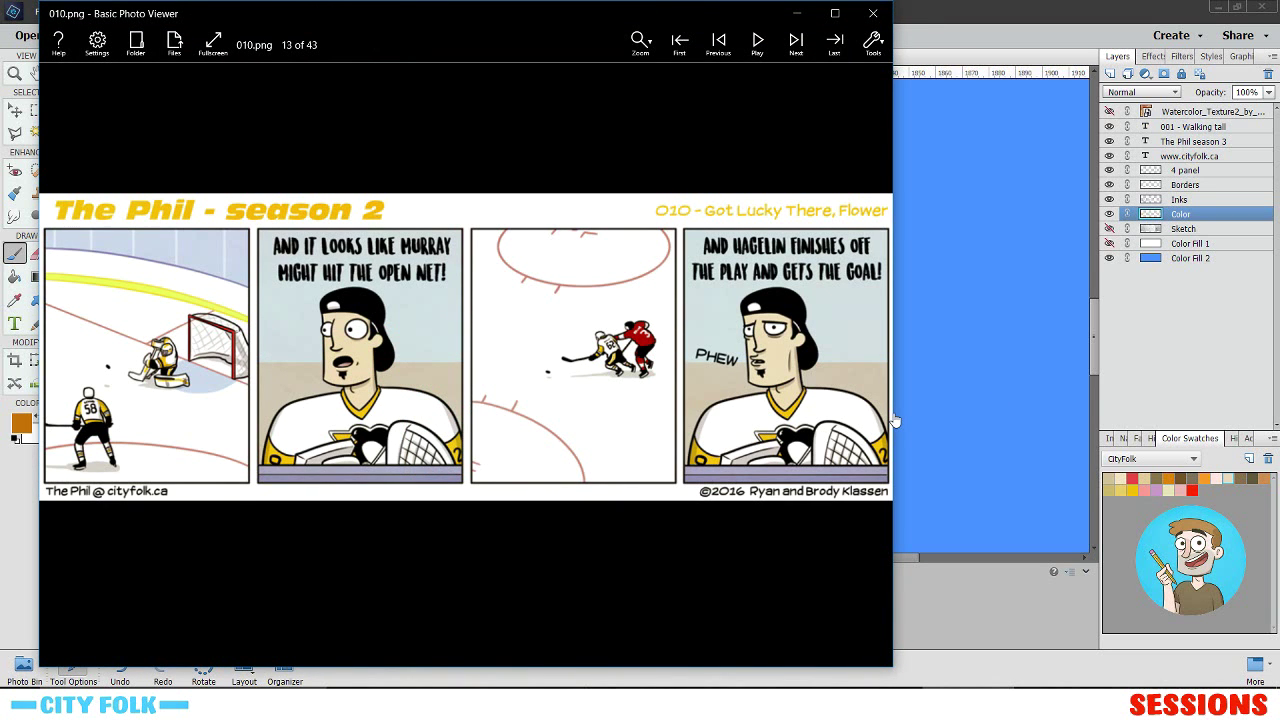
pyautogui.click(874, 14)
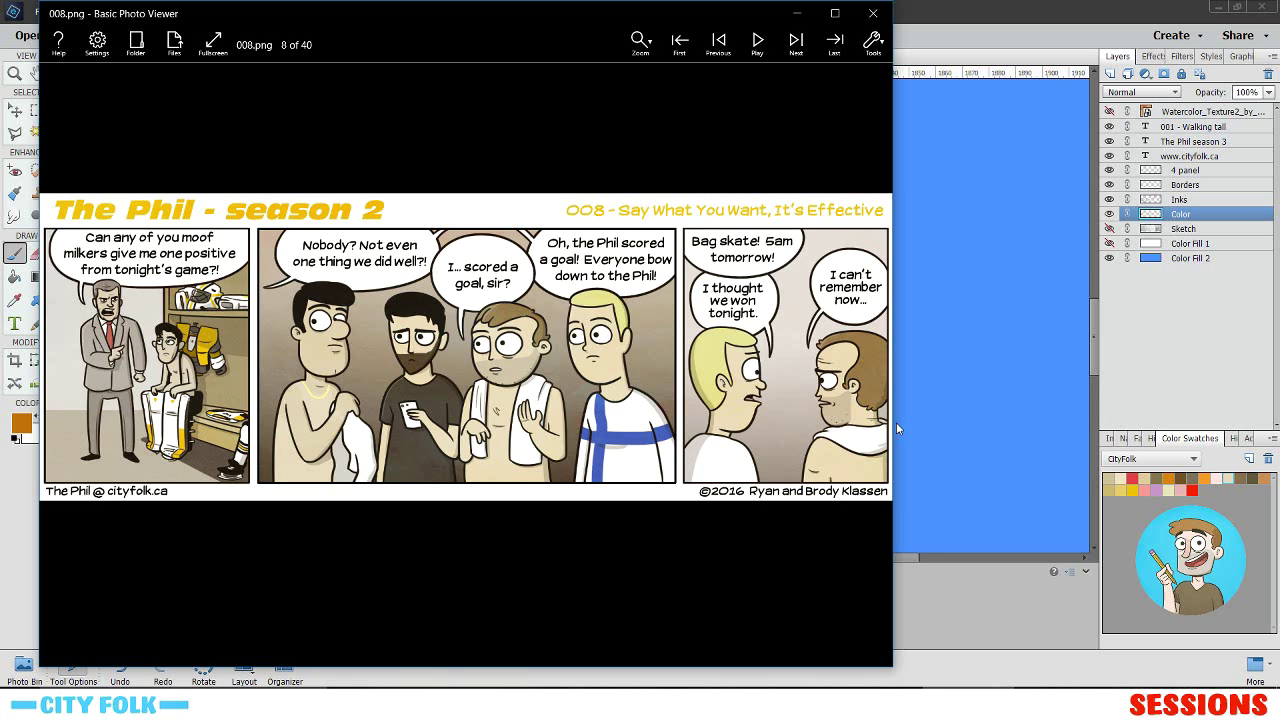
pyautogui.click(873, 14)
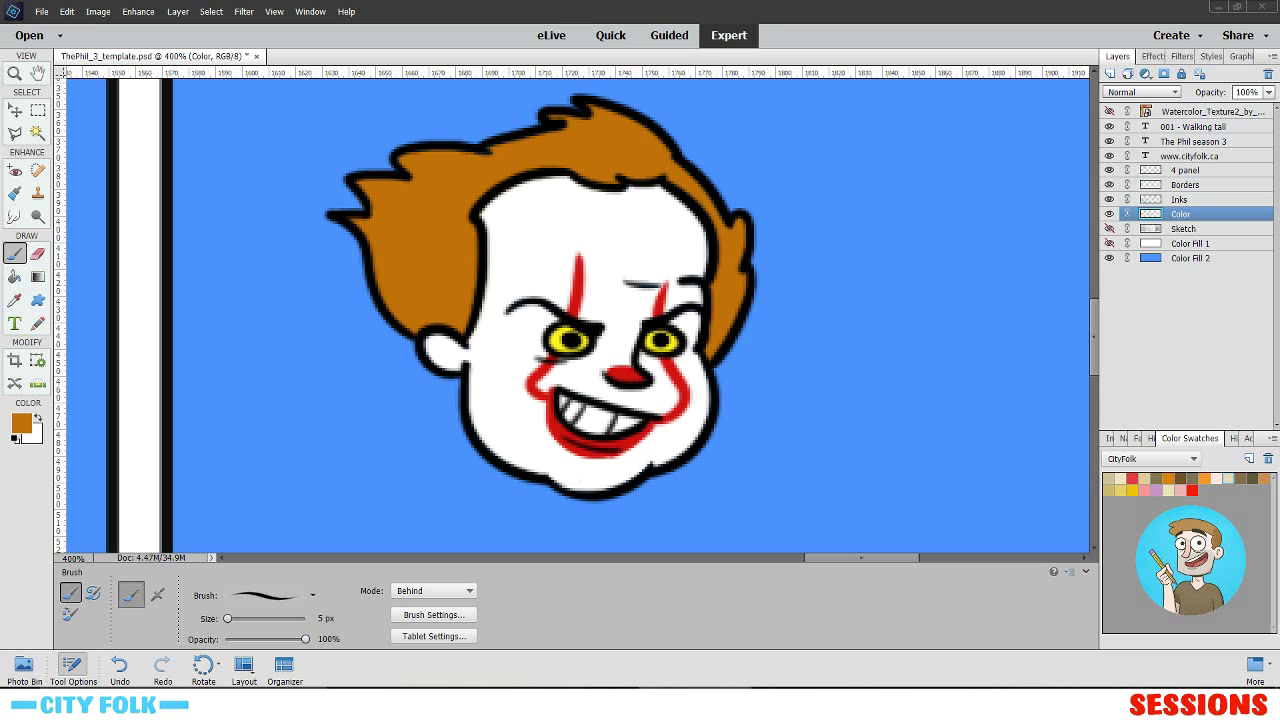
# - View ThePhil_018_full.png in an enlarged photo viewer window and examine the shading and texture on its characters up close
pyautogui.hotkey('alt', 'Tab')
pyautogui.press('Right')
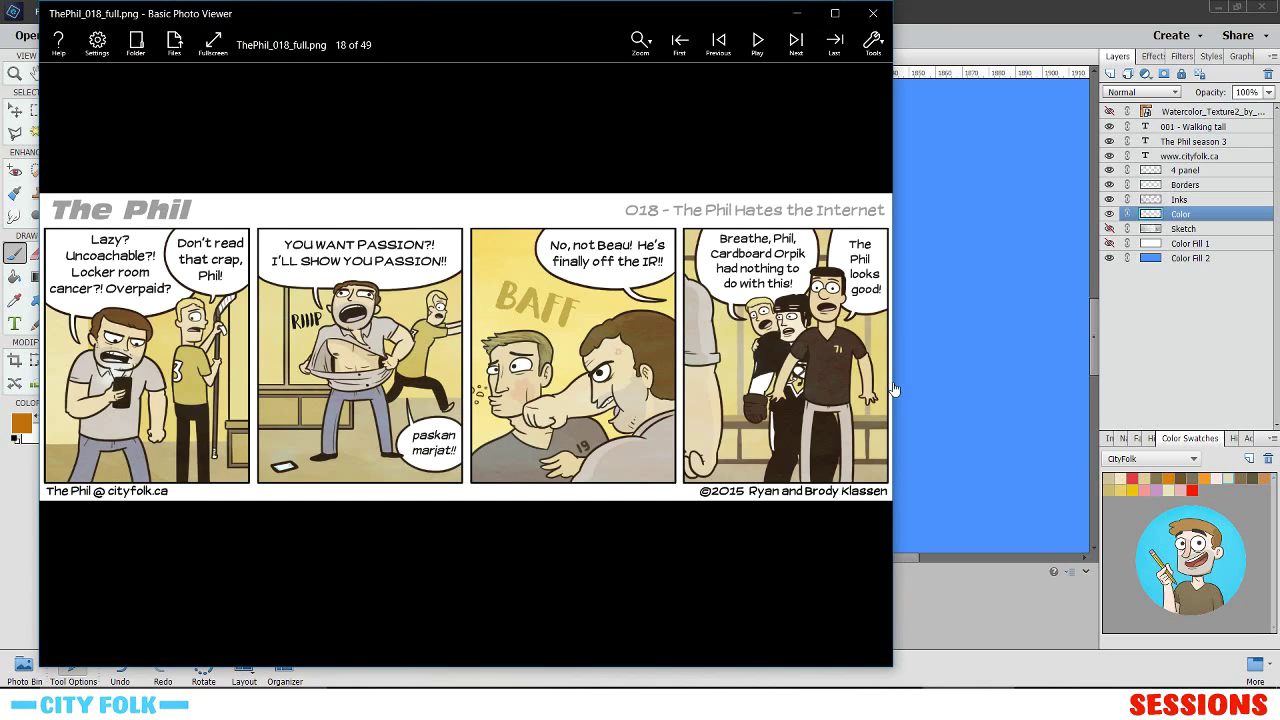
pyautogui.moveTo(895, 388); pyautogui.dragTo(1279, 388)
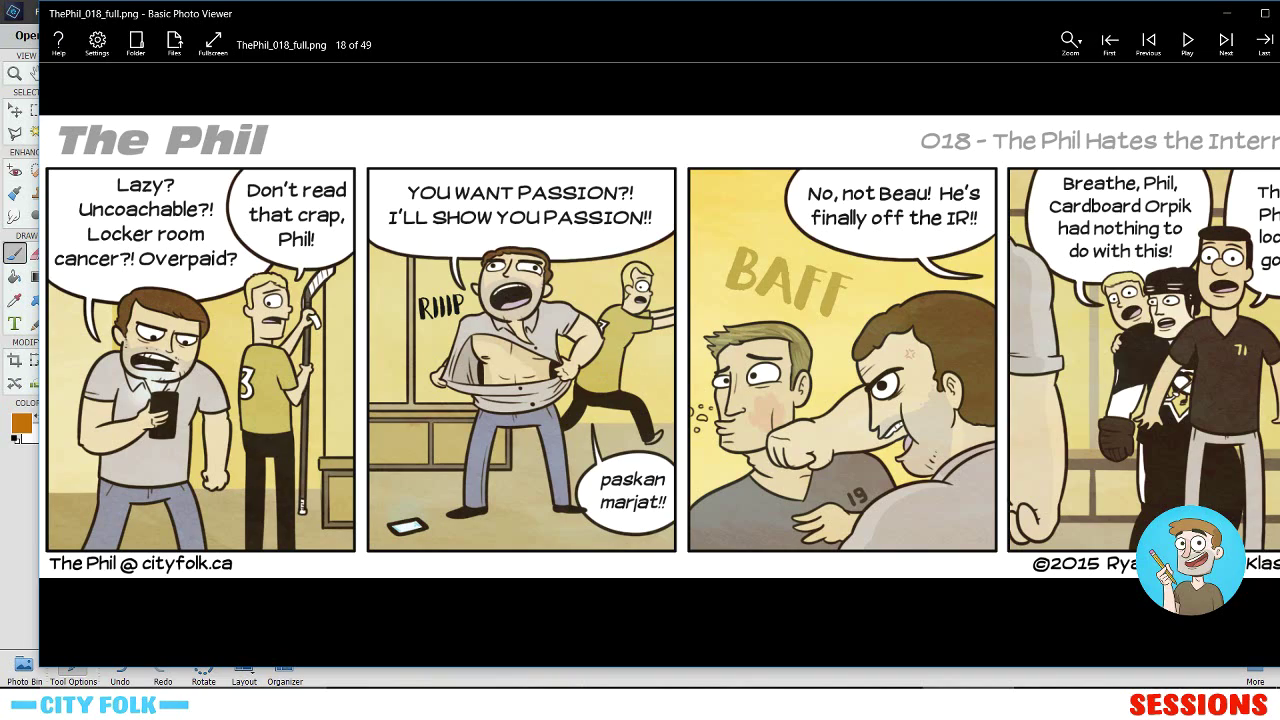
pyautogui.click(1071, 43)
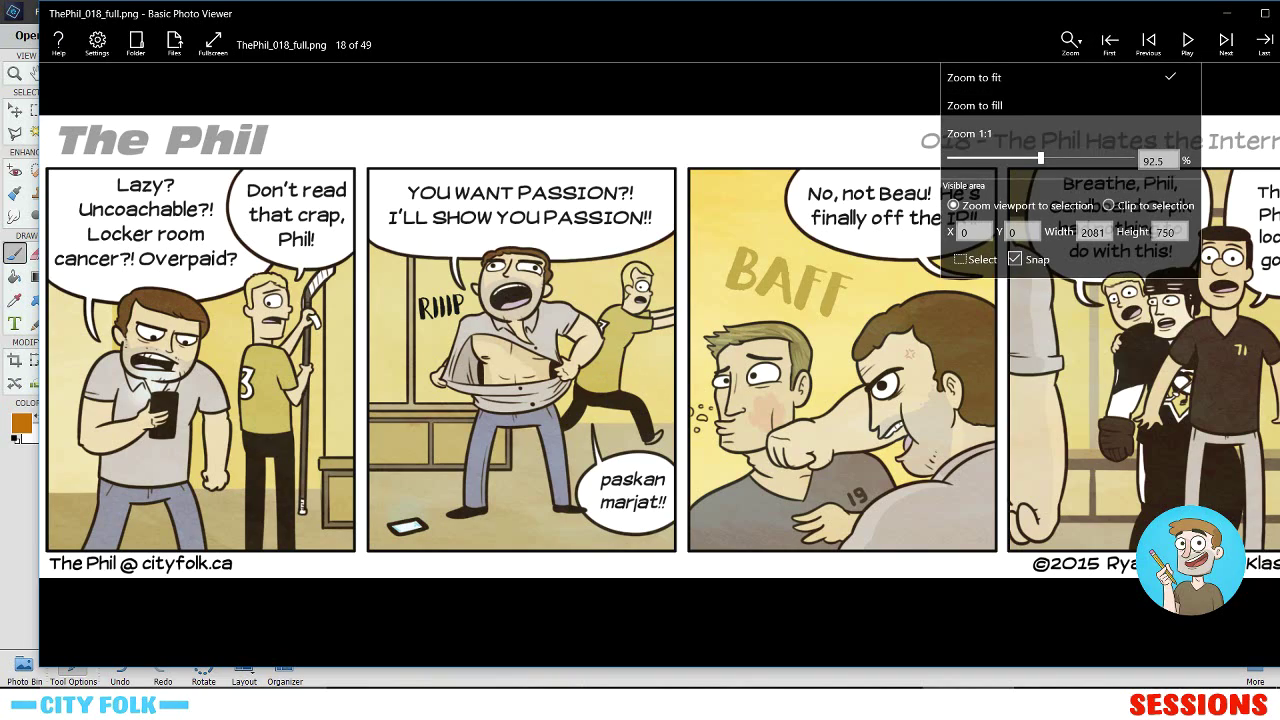
pyautogui.moveTo(1046, 158); pyautogui.dragTo(1067, 158)
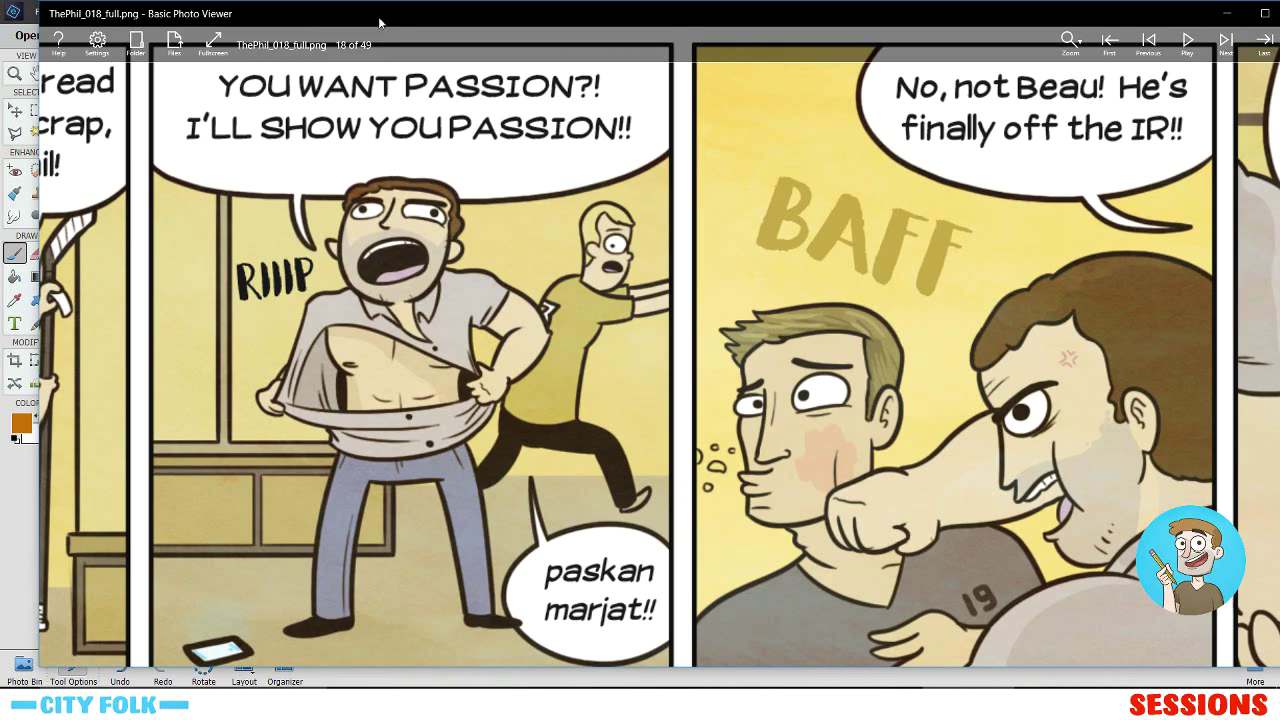
pyautogui.doubleClick(318, 16)
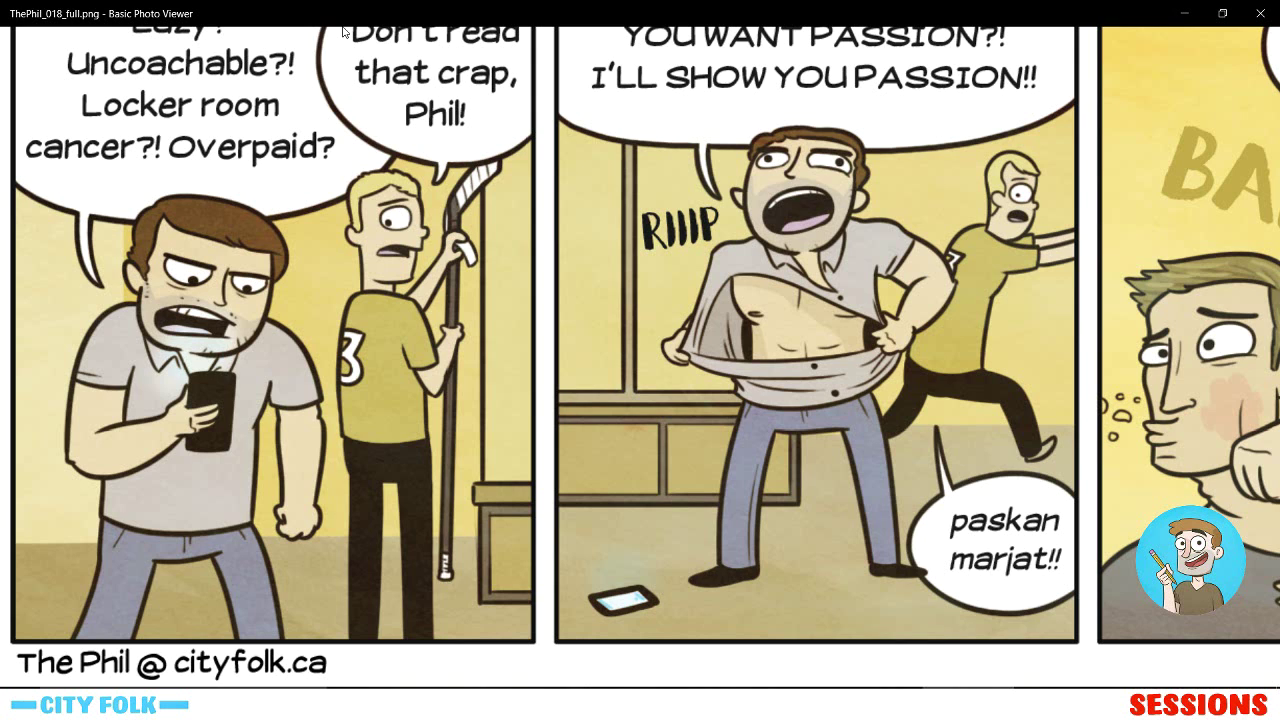
pyautogui.click(1260, 13)
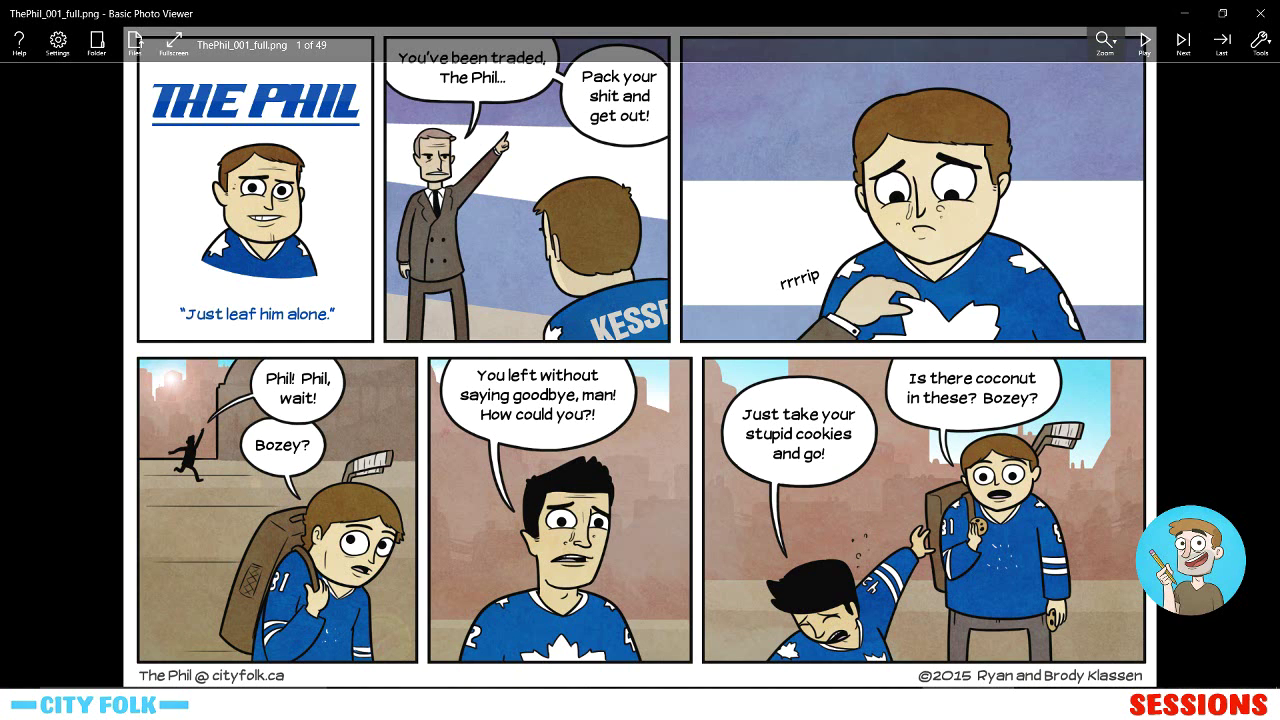
# - Enlarge ThePhil_001_full.png to 132% and examine the shading in its lower-row panels before closing the viewer
pyautogui.click(1104, 40)
pyautogui.moveTo(1076, 158); pyautogui.dragTo(1167, 158)
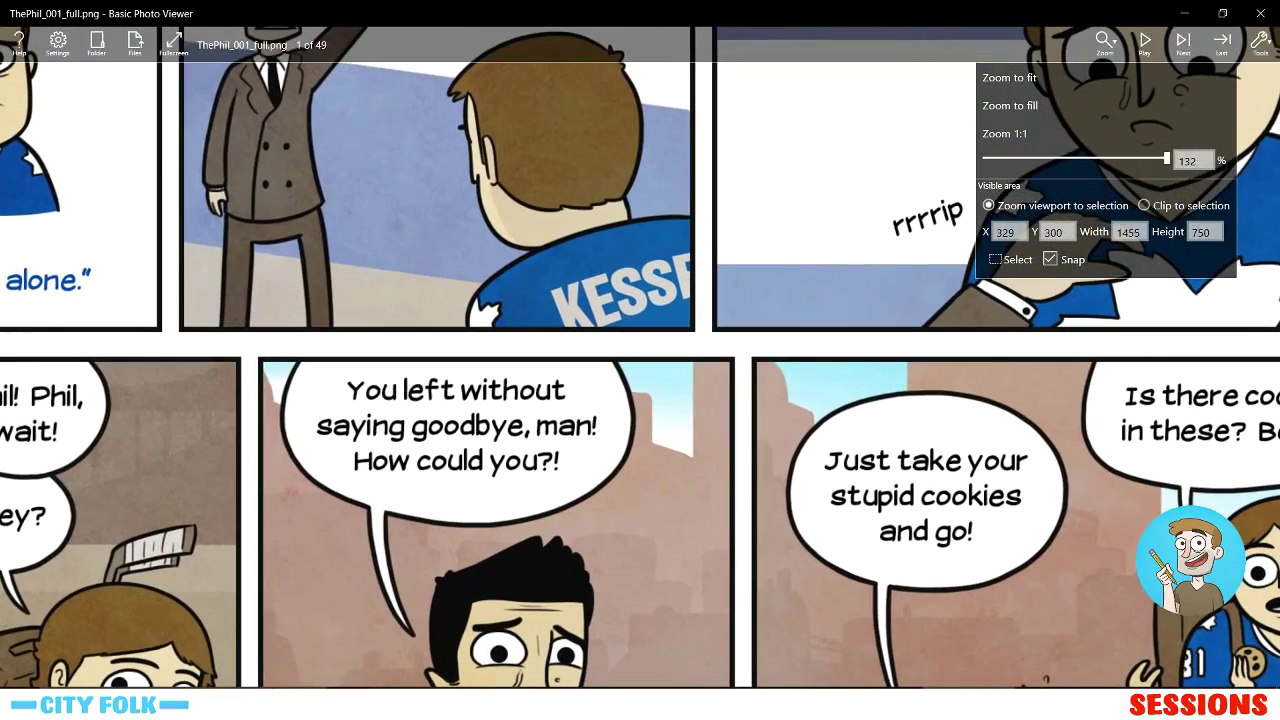
pyautogui.press('Escape')
pyautogui.moveTo(700, 420); pyautogui.dragTo(412, 158)
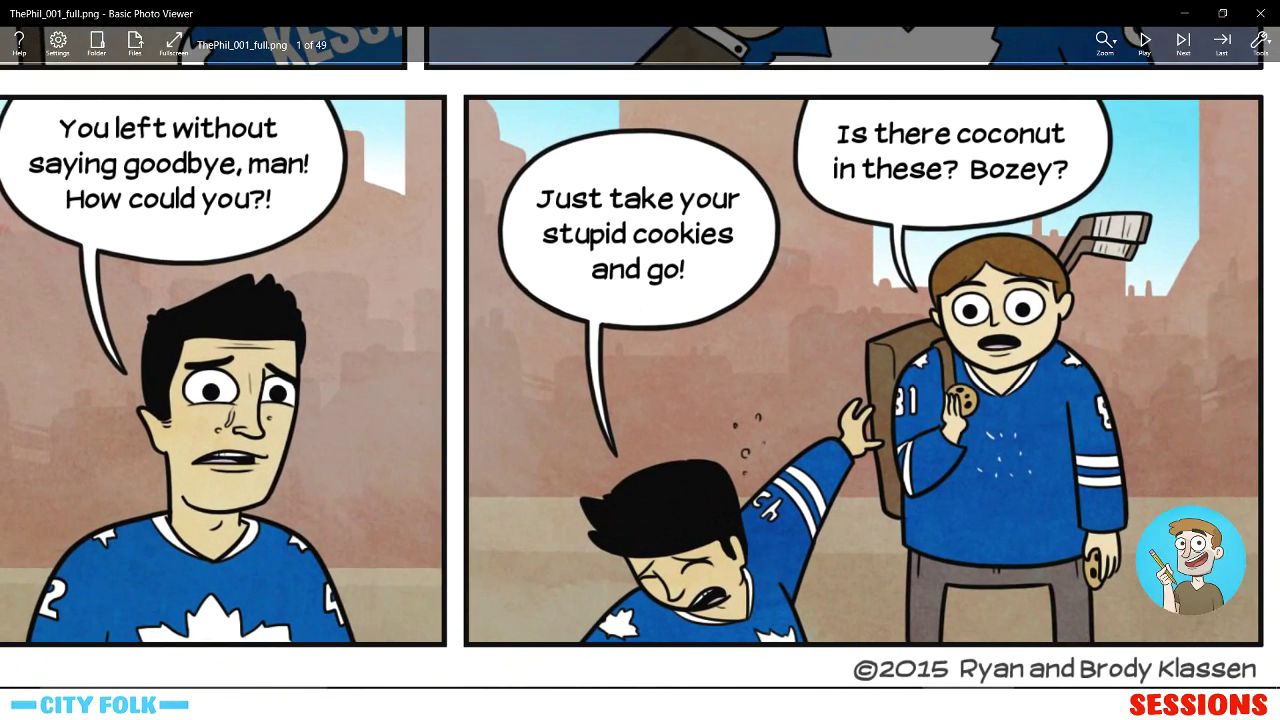
pyautogui.click(1259, 14)
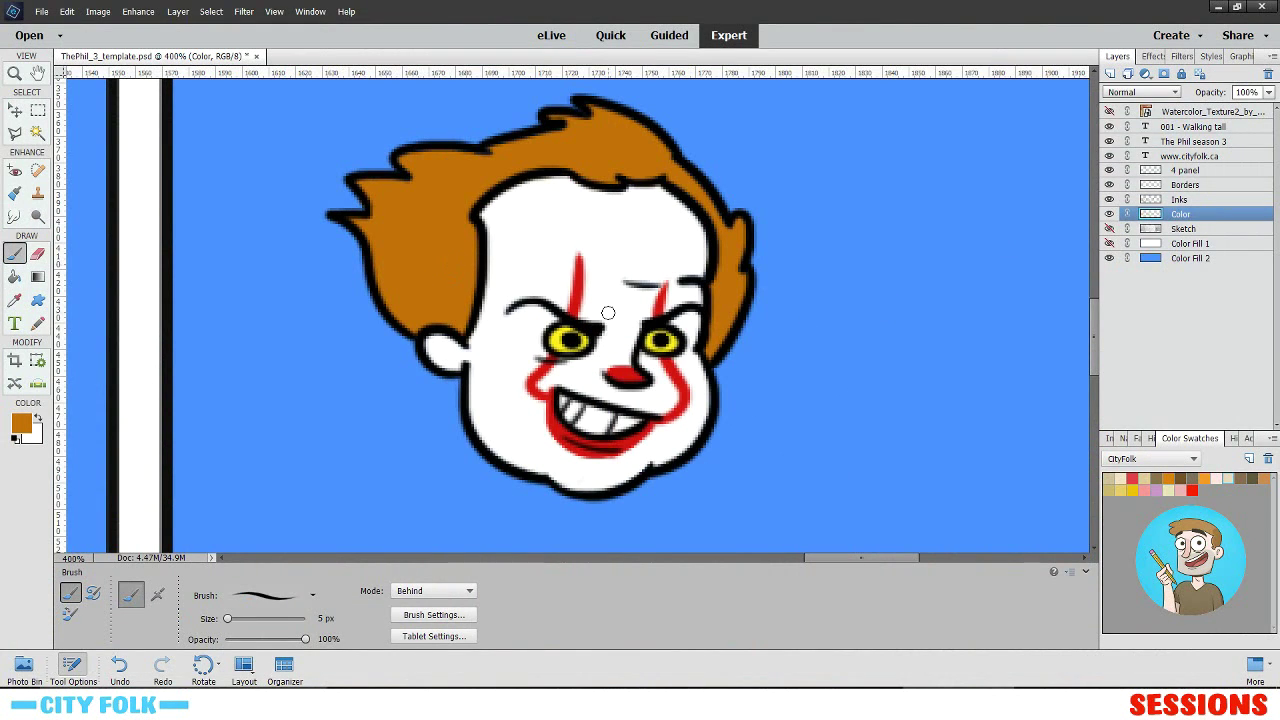
# - Add a new layer above the Color layer, clipped to it, and reset the foreground color to black
pyautogui.hotkey('ctrl', '-')
pyautogui.hotkey('ctrl', '-')
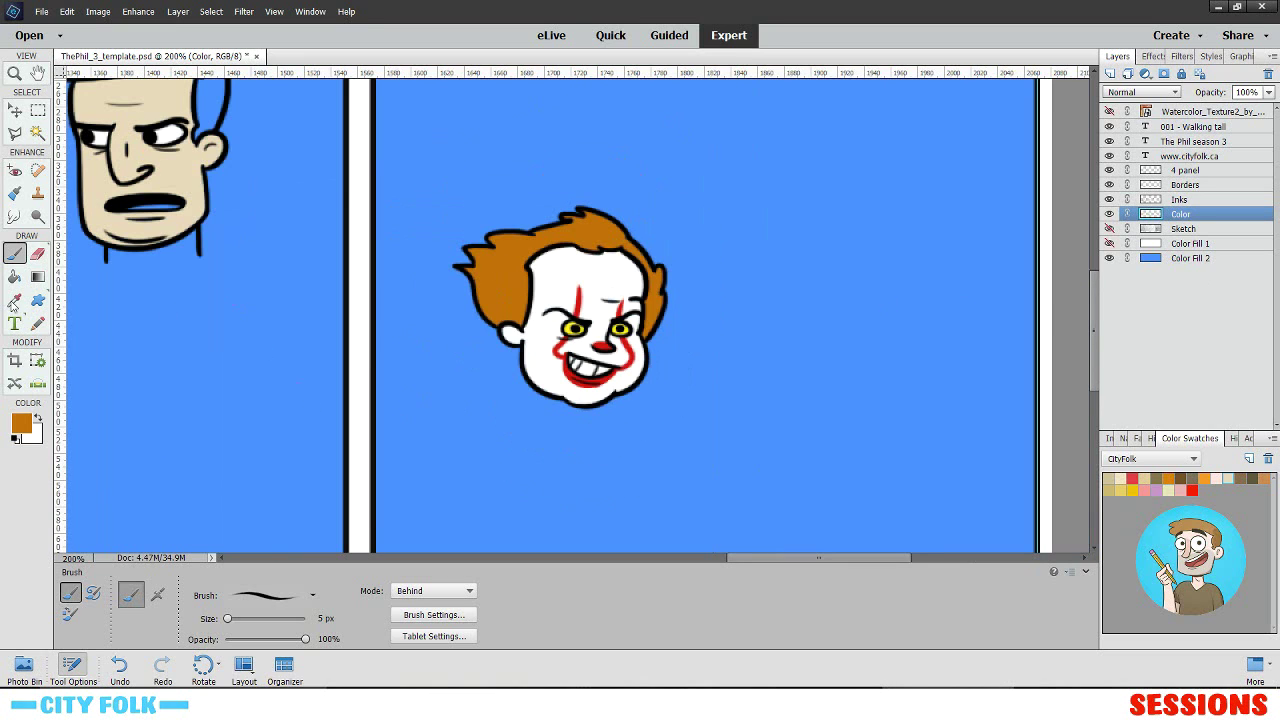
pyautogui.moveTo(430, 273); pyautogui.dragTo(595, 343)
pyautogui.hscroll(-15, 719, 341)
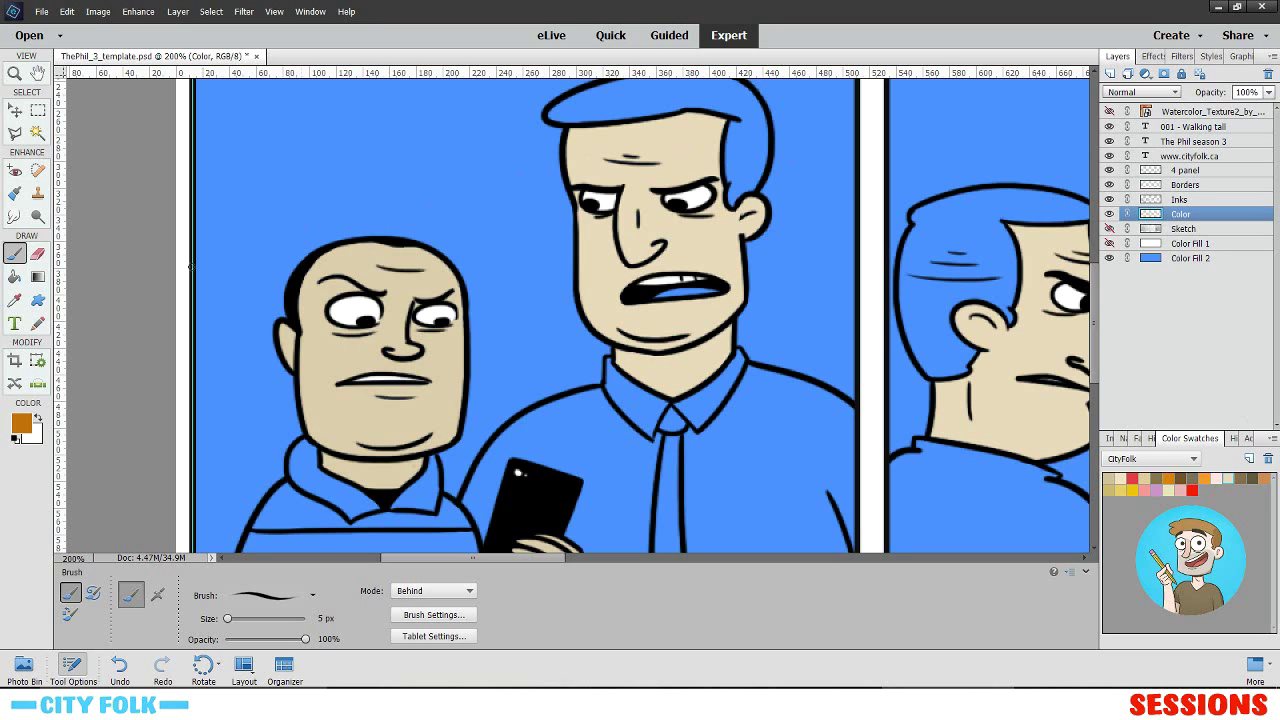
pyautogui.click(16, 279)
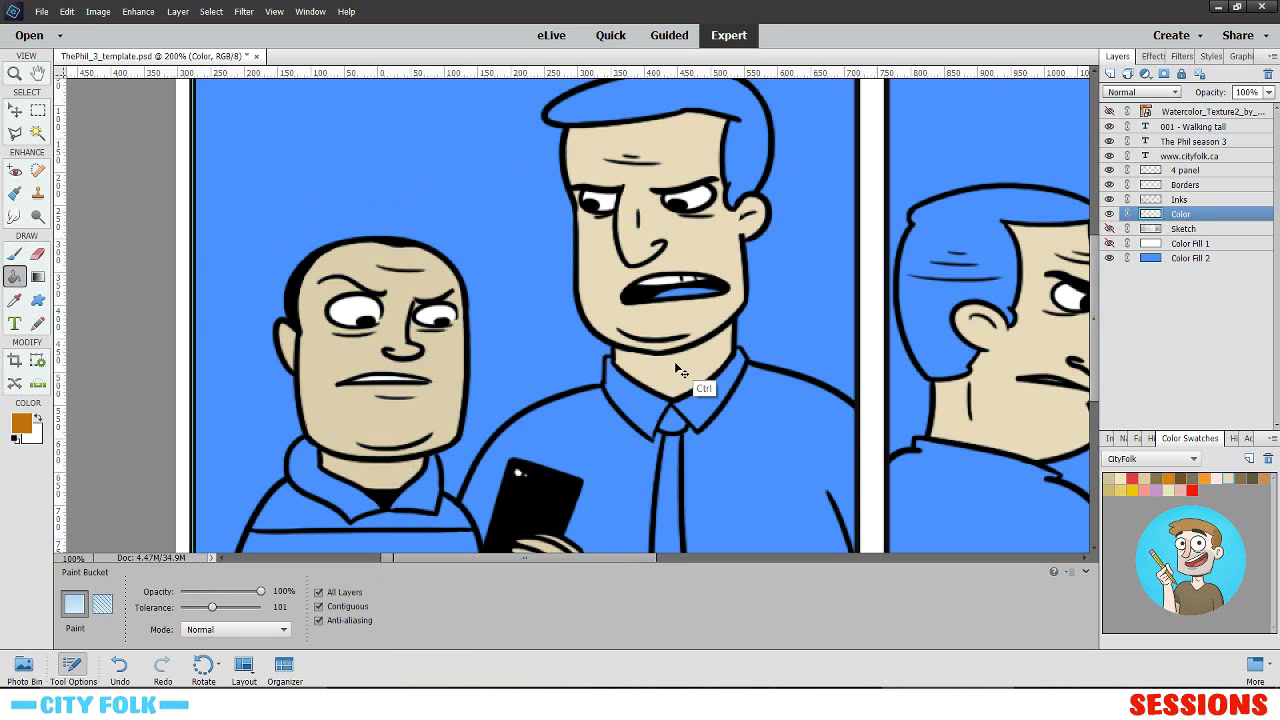
pyautogui.hotkey('ctrl', '0')
pyautogui.hotkey('ctrl', '+')
pyautogui.hotkey('ctrl', '+')
pyautogui.moveTo(704, 348); pyautogui.dragTo(903, 306)
pyautogui.moveTo(367, 298)
pyautogui.mouseDown()
pyautogui.moveTo(851, 287)
pyautogui.moveTo(714, 288)
pyautogui.moveTo(689, 363)
pyautogui.moveTo(631, 405)
pyautogui.mouseUp()
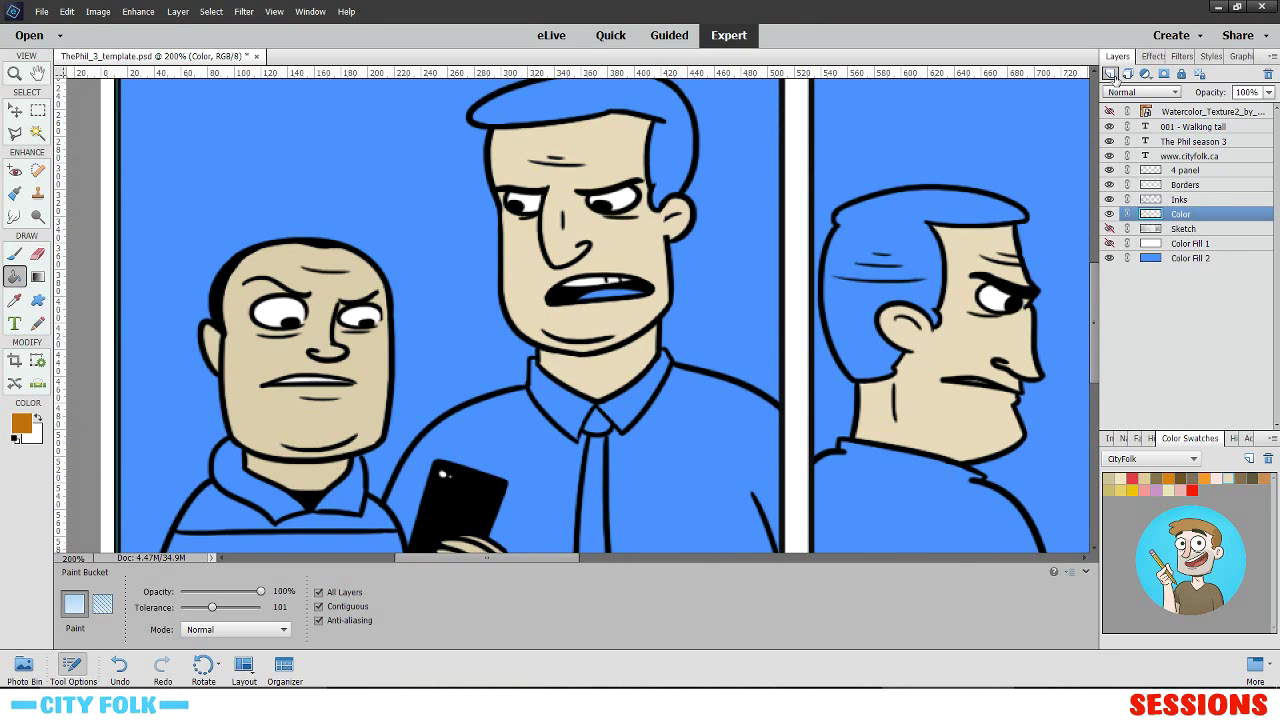
pyautogui.click(1111, 76)
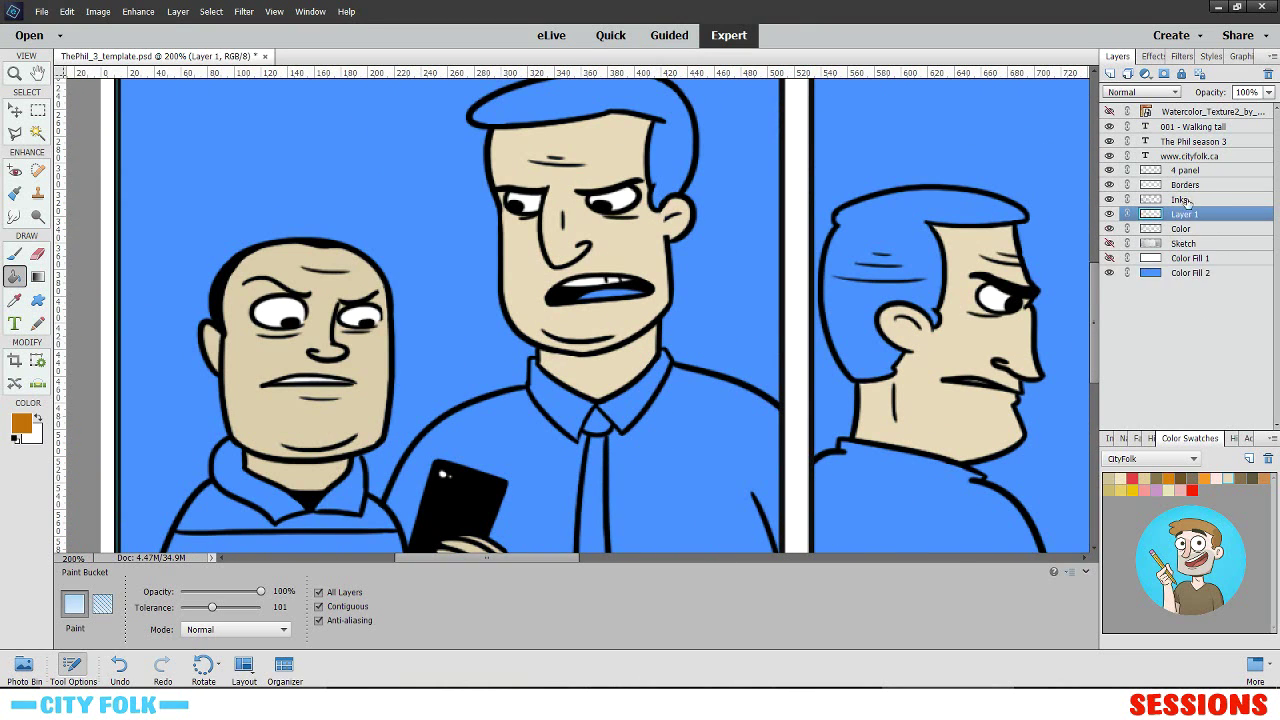
pyautogui.click(178, 11)
pyautogui.click(255, 244)
pyautogui.click(15, 439)
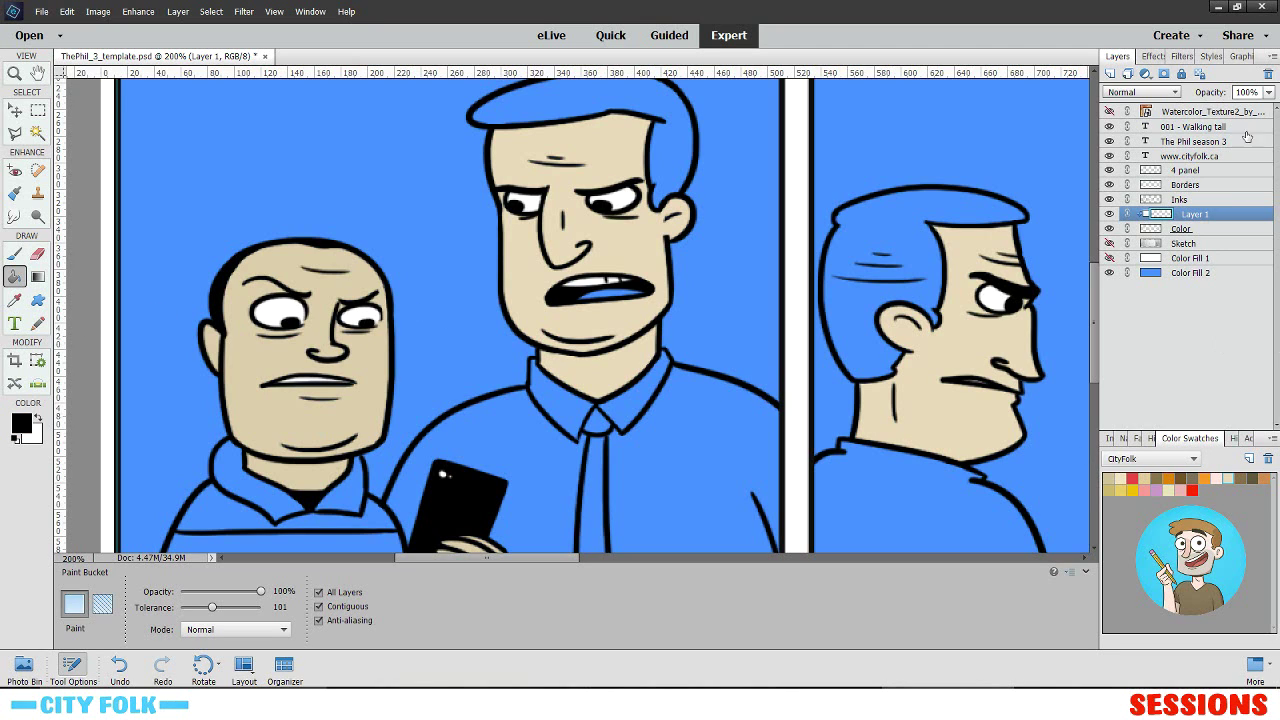
# - Lower the clipped layer's opacity to 19% and switch the Color layer's visibility off and on
pyautogui.click(1268, 92)
pyautogui.moveTo(1266, 107); pyautogui.dragTo(1216, 114)
pyautogui.click(1193, 232)
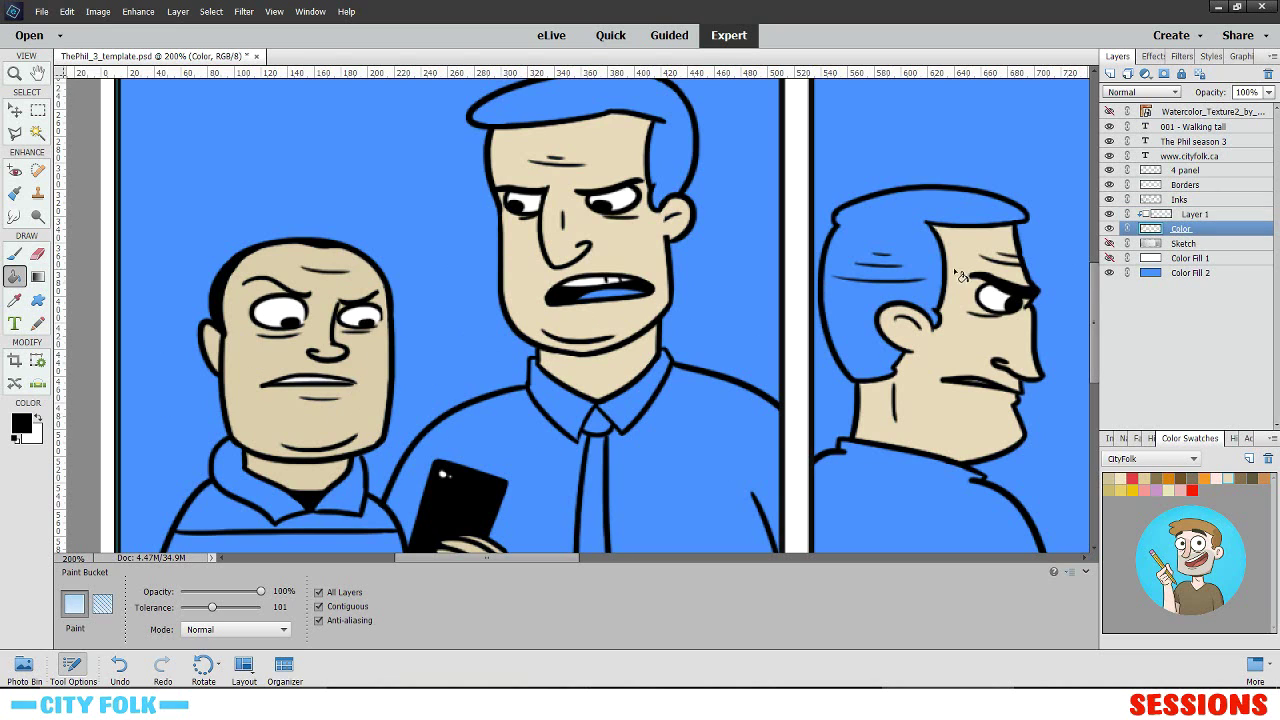
pyautogui.click(1109, 229)
pyautogui.click(1109, 229)
pyautogui.click(1196, 217)
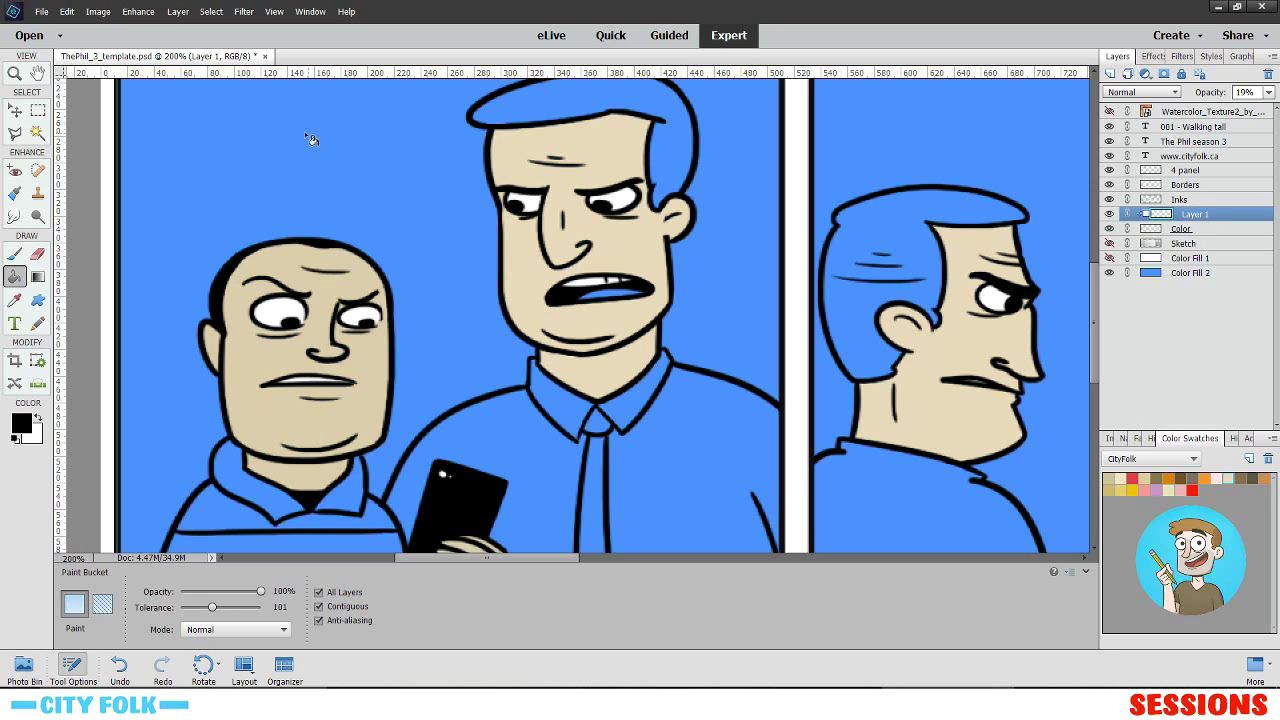
pyautogui.click(179, 12)
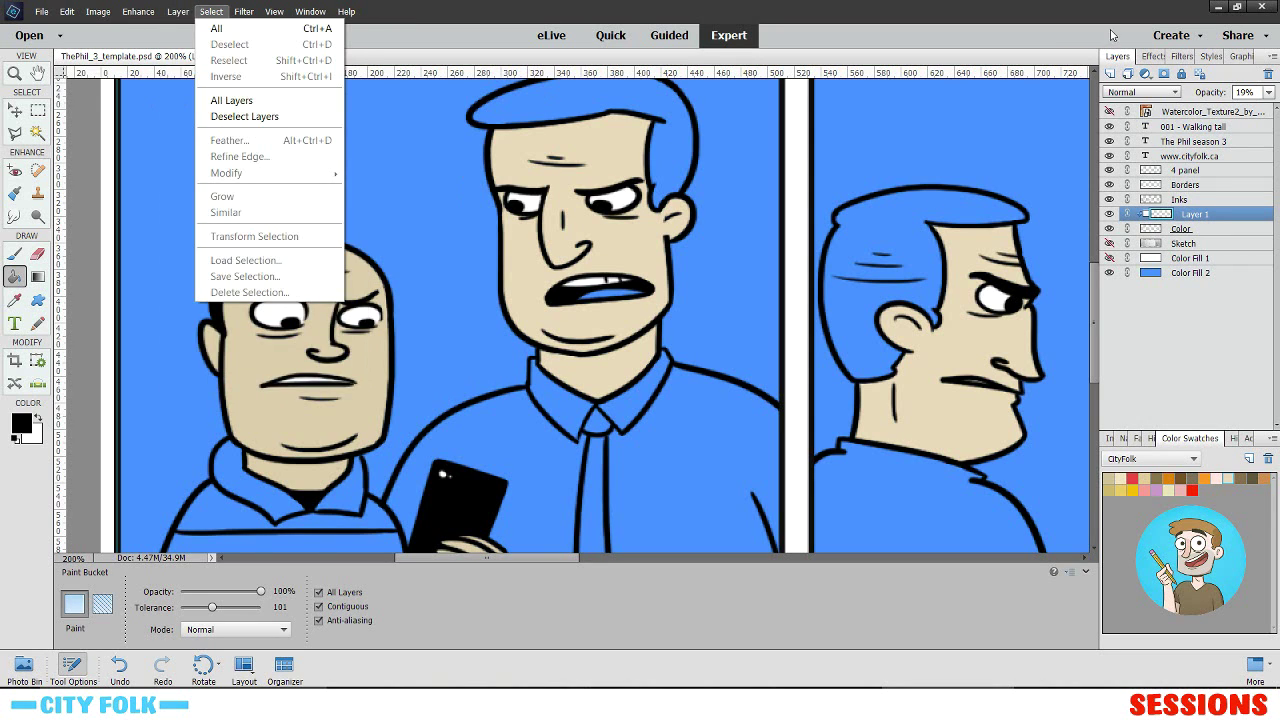
pyautogui.click(1047, 27)
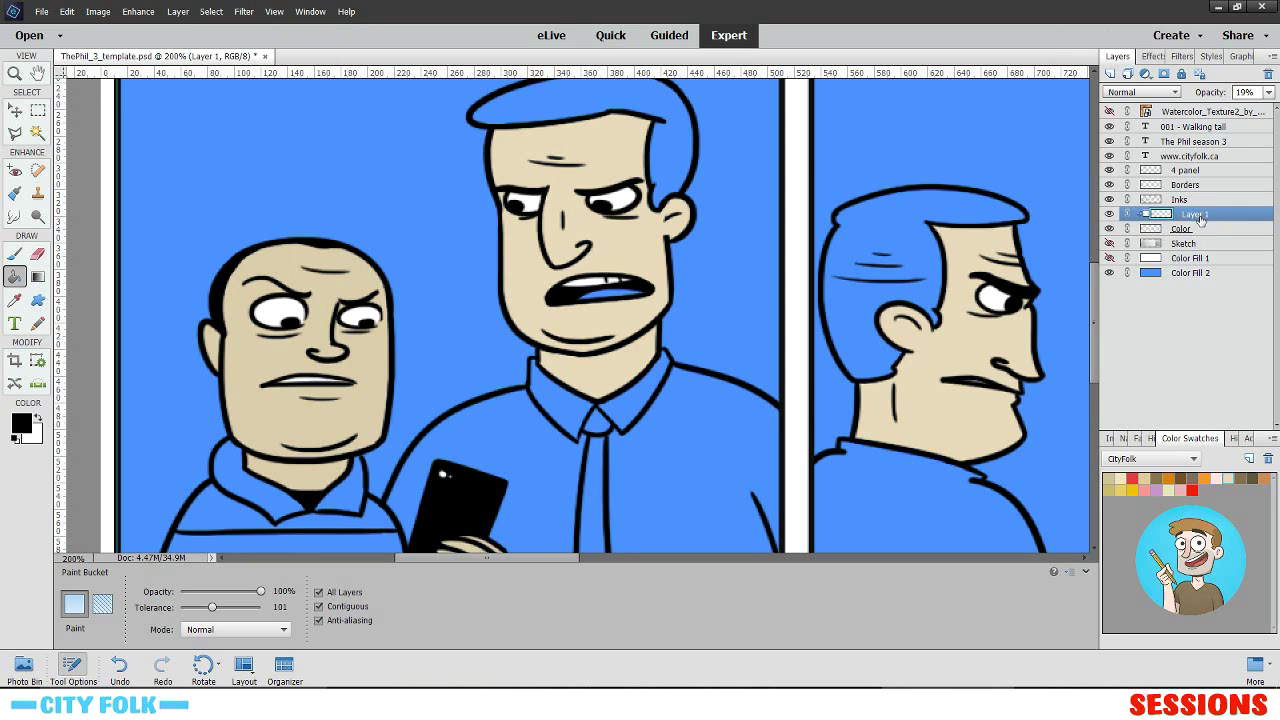
# - Raise the clipped layer's opacity to 100% and scribble black brush strokes across the bald man's face to test the clipping
pyautogui.click(16, 256)
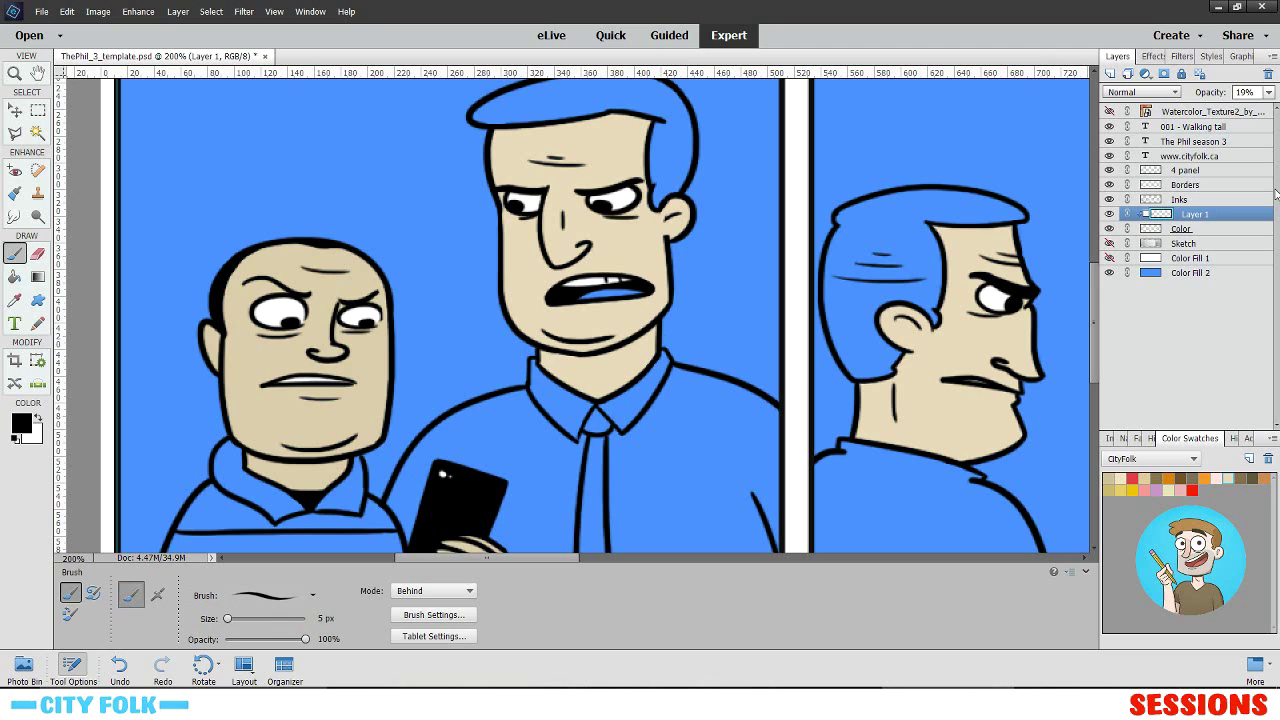
pyautogui.click(1268, 92)
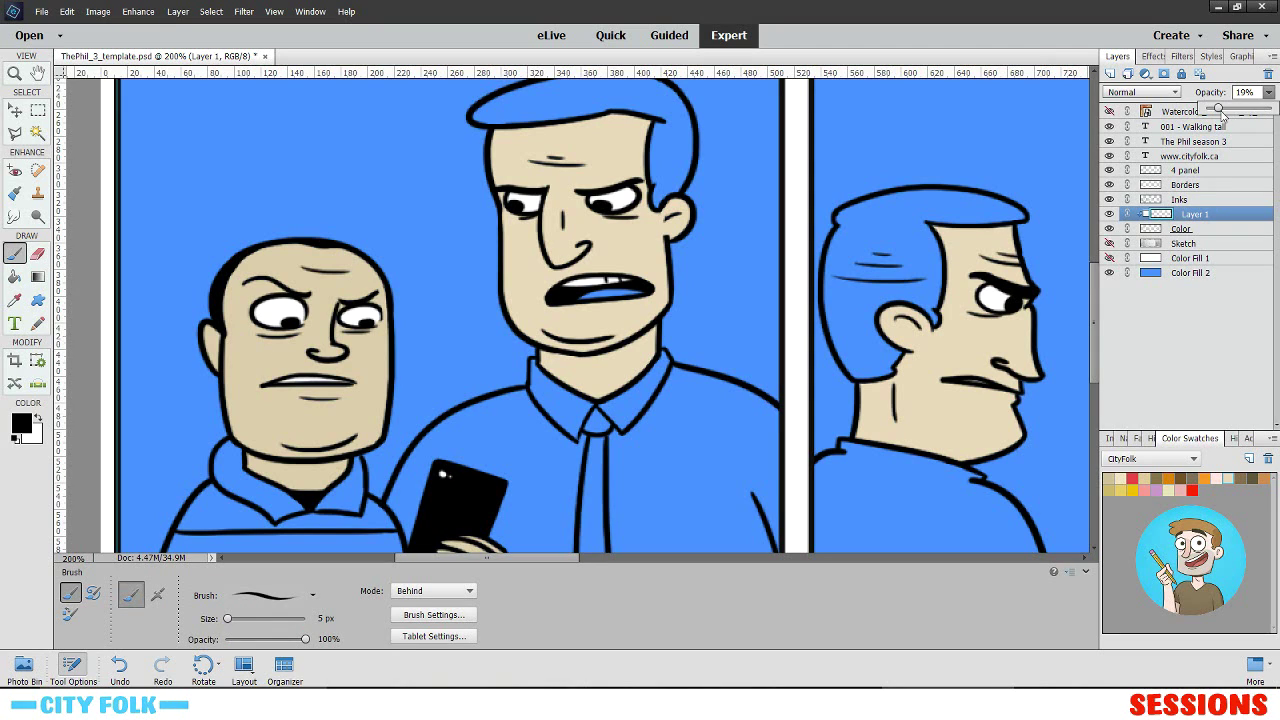
pyautogui.moveTo(1221, 113); pyautogui.dragTo(1262, 110)
pyautogui.click(1204, 214)
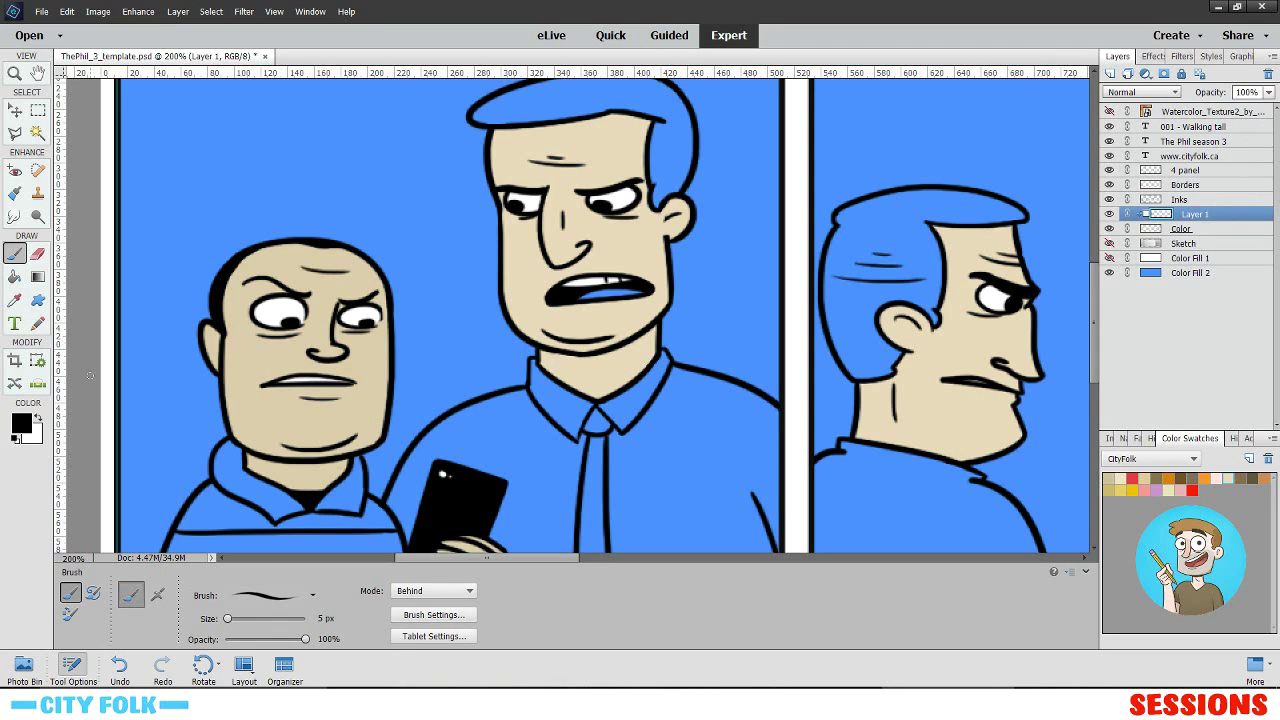
pyautogui.moveTo(350, 287)
pyautogui.mouseDown()
pyautogui.moveTo(228, 434)
pyautogui.moveTo(191, 457)
pyautogui.moveTo(183, 368)
pyautogui.moveTo(394, 270)
pyautogui.moveTo(236, 440)
pyautogui.mouseUp()
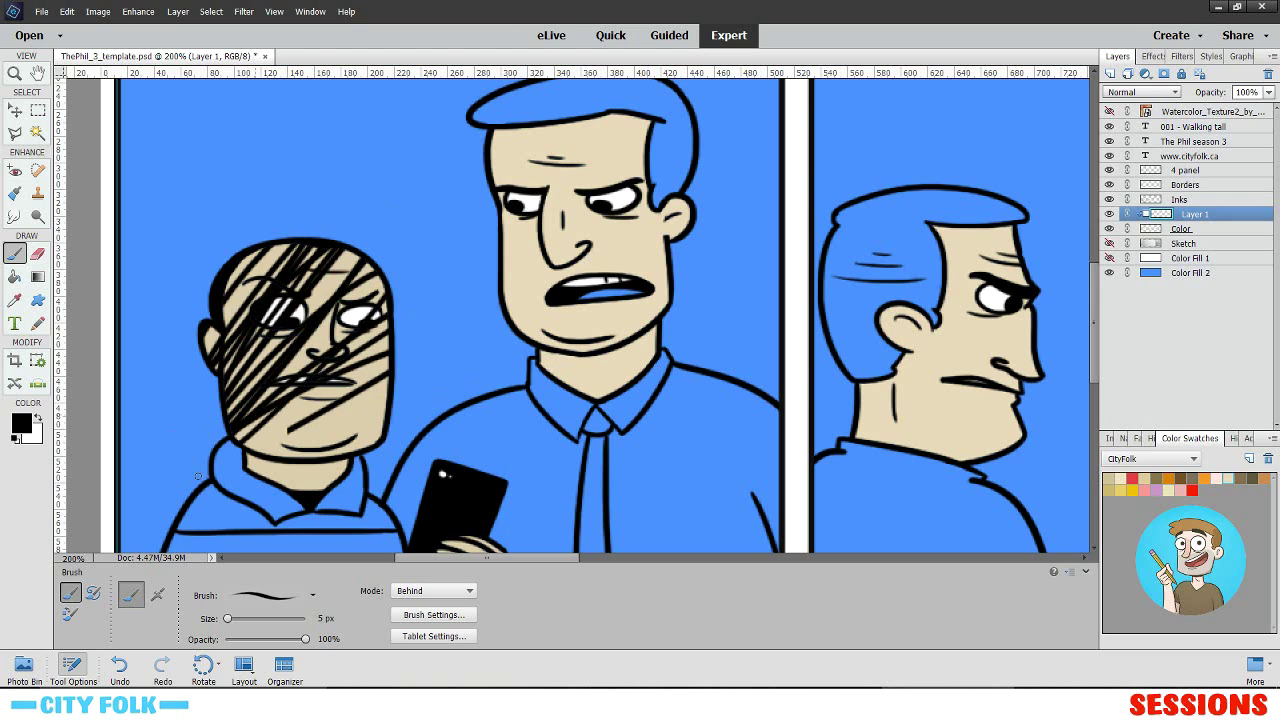
pyautogui.moveTo(388, 378)
pyautogui.mouseDown()
pyautogui.moveTo(246, 466)
pyautogui.moveTo(272, 484)
pyautogui.mouseUp()
pyautogui.moveTo(382, 276); pyautogui.dragTo(240, 378)
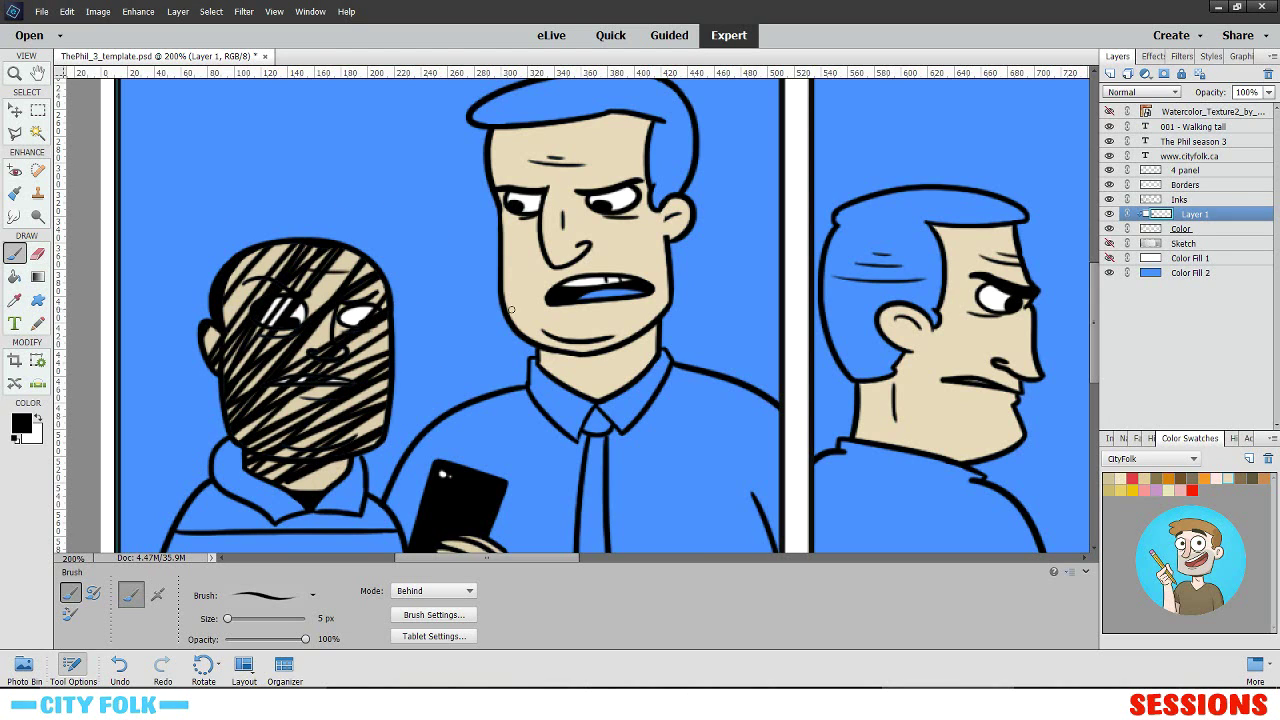
# - Undo all the black test strokes on the bald man's face
pyautogui.hotkey('ctrl', 'z')
pyautogui.hotkey('ctrl', 'z')
pyautogui.hotkey('ctrl', 'z')
pyautogui.hotkey('ctrl', 'z')
pyautogui.hotkey('ctrl', 'z')
pyautogui.hotkey('ctrl', 'z')
pyautogui.hotkey('ctrl', 'z')
pyautogui.hotkey('ctrl', 'z')
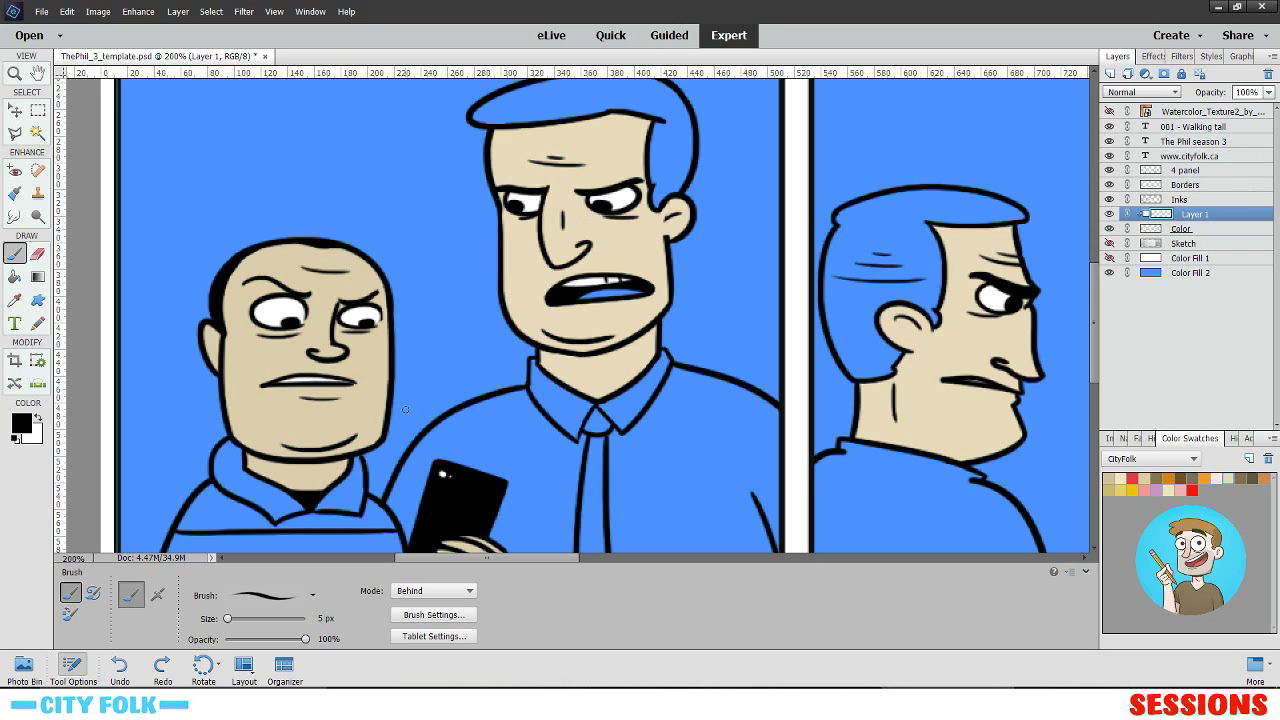
# - Set the clipped shading layer's opacity to 20%
pyautogui.click(1268, 92)
pyautogui.moveTo(1268, 107)
pyautogui.mouseDown()
pyautogui.moveTo(1220, 121)
pyautogui.moveTo(1248, 122)
pyautogui.mouseUp()
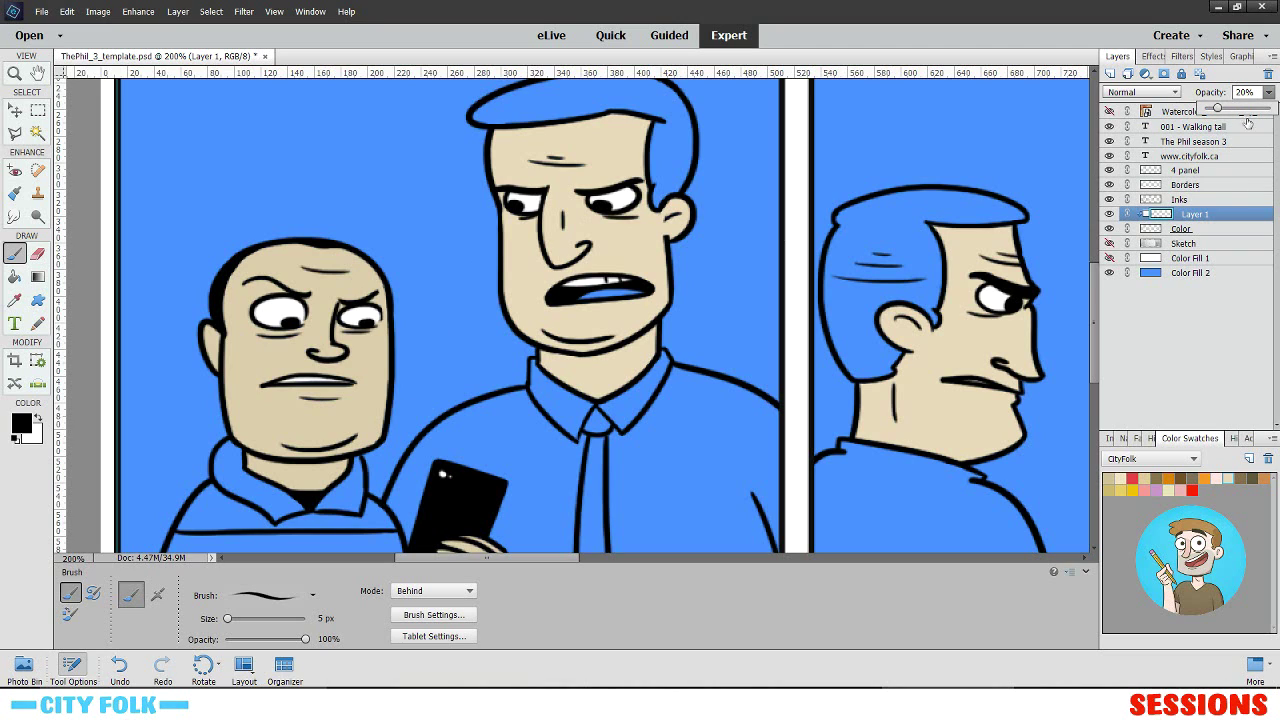
pyautogui.click(25, 270)
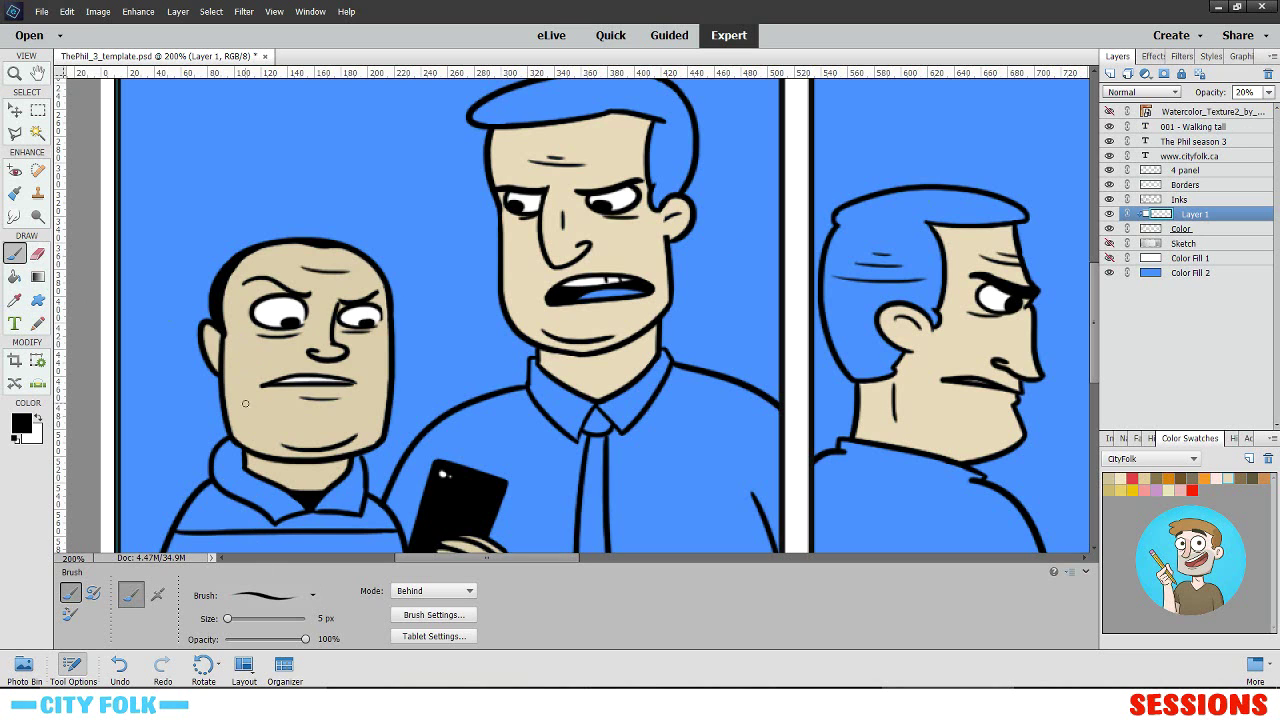
# - Shade beneath the bald man's chin crease with black brush strokes on the clipped layer
pyautogui.hotkey('ctrl', '=')
pyautogui.hotkey('ctrl', '=')
pyautogui.moveTo(400, 312); pyautogui.dragTo(932, 204)
pyautogui.hotkey('ctrl', '=')
pyautogui.hotkey('ctrl', '=')
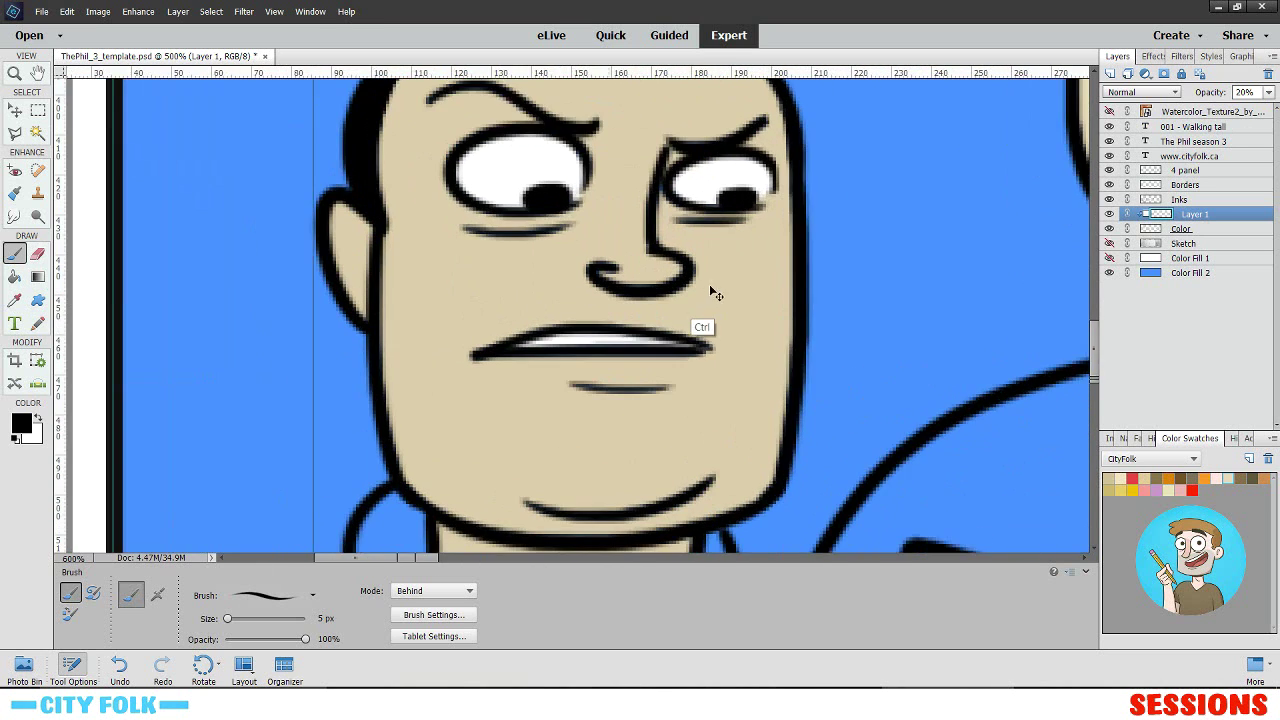
pyautogui.moveTo(724, 368); pyautogui.dragTo(538, 224)
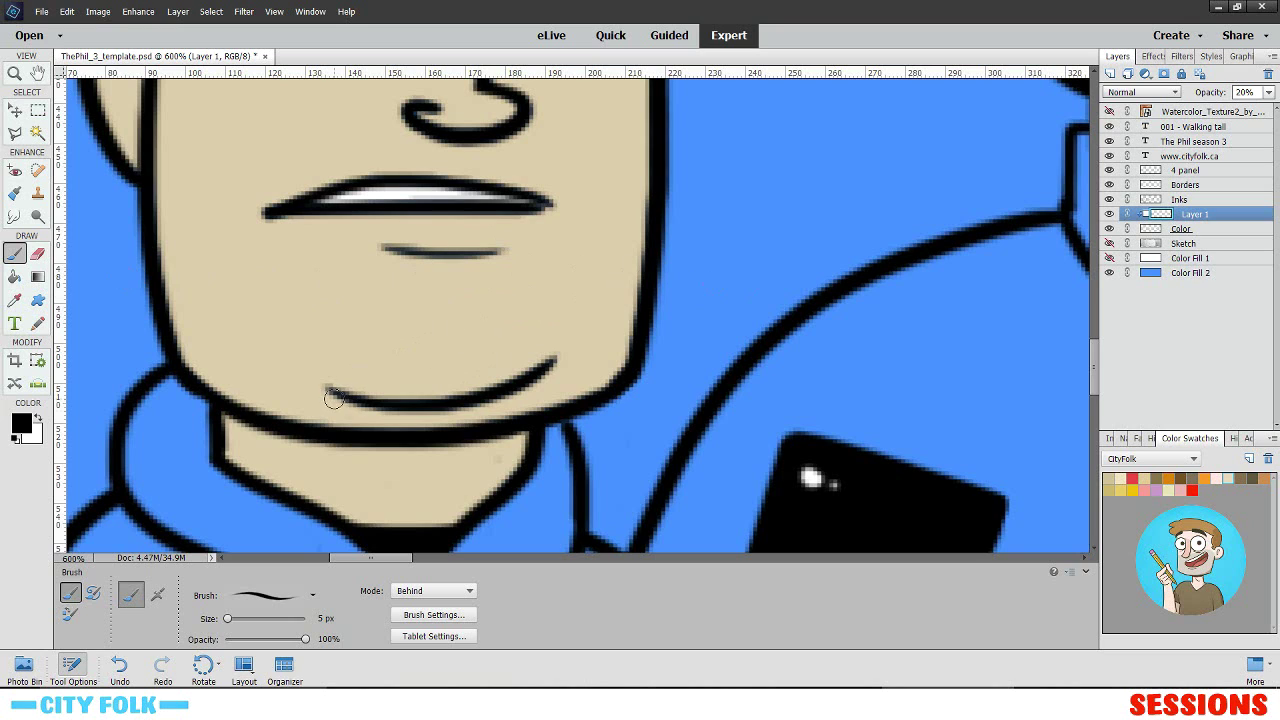
pyautogui.moveTo(323, 394)
pyautogui.mouseDown()
pyautogui.moveTo(501, 388)
pyautogui.moveTo(498, 404)
pyautogui.moveTo(546, 368)
pyautogui.moveTo(536, 390)
pyautogui.moveTo(481, 414)
pyautogui.moveTo(359, 419)
pyautogui.mouseUp()
pyautogui.moveTo(348, 241); pyautogui.dragTo(384, 277)
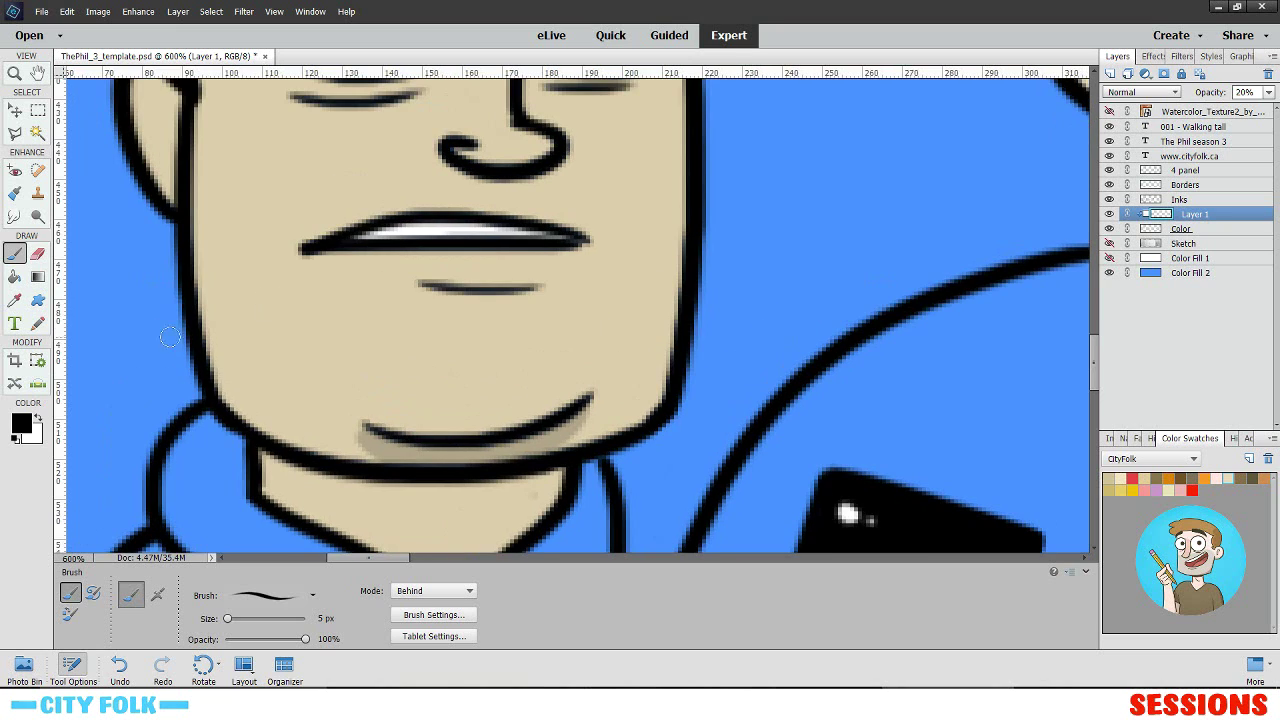
# - Brush a black shadow along the ear-side edge of the bald man's face, from jaw to ear
pyautogui.moveTo(245, 422)
pyautogui.mouseDown()
pyautogui.moveTo(201, 292)
pyautogui.moveTo(239, 410)
pyautogui.moveTo(202, 193)
pyautogui.moveTo(203, 304)
pyautogui.moveTo(200, 160)
pyautogui.moveTo(209, 277)
pyautogui.mouseUp()
pyautogui.scroll(3, 209, 277)
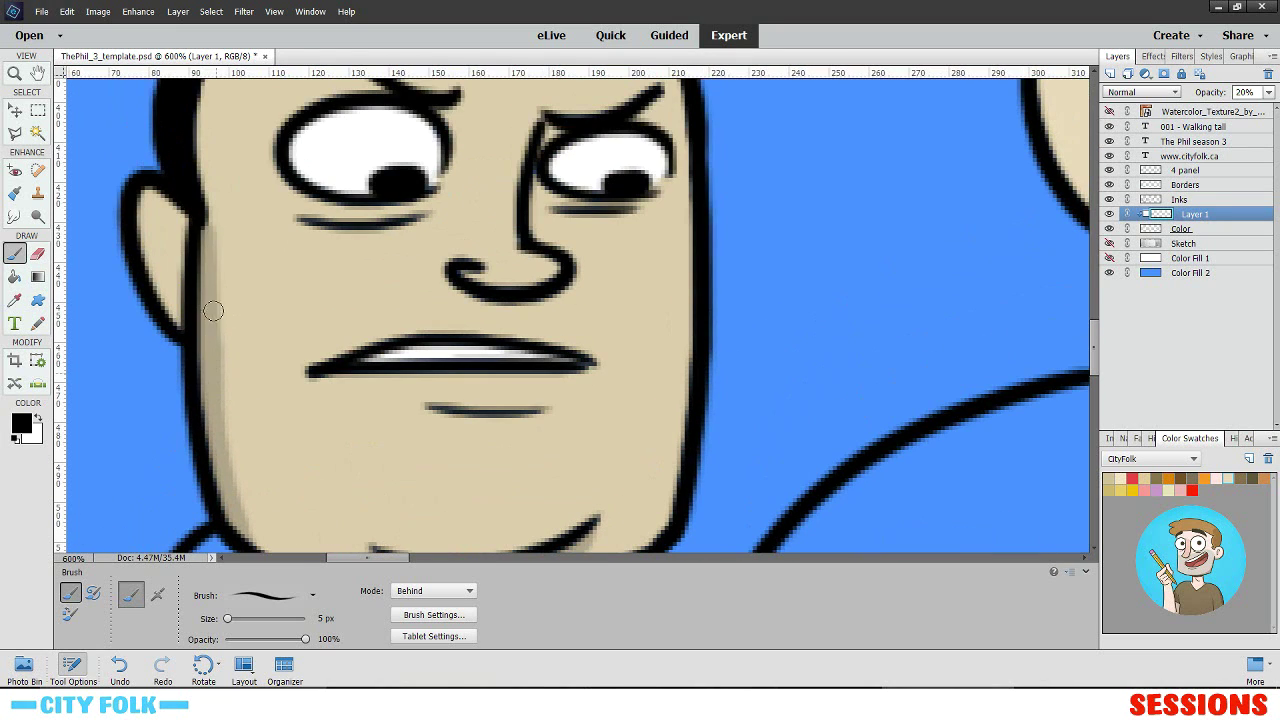
pyautogui.moveTo(210, 220)
pyautogui.mouseDown()
pyautogui.moveTo(216, 297)
pyautogui.moveTo(228, 112)
pyautogui.moveTo(210, 216)
pyautogui.mouseUp()
# - Add black shading under the bald man's nose and below the lower-lip line
pyautogui.moveTo(429, 240); pyautogui.dragTo(399, 164)
pyautogui.moveTo(432, 275)
pyautogui.mouseDown()
pyautogui.moveTo(503, 290)
pyautogui.moveTo(503, 246)
pyautogui.moveTo(570, 221)
pyautogui.mouseUp()
pyautogui.moveTo(552, 341); pyautogui.dragTo(652, 344)
pyautogui.moveTo(815, 263); pyautogui.dragTo(660, 302)
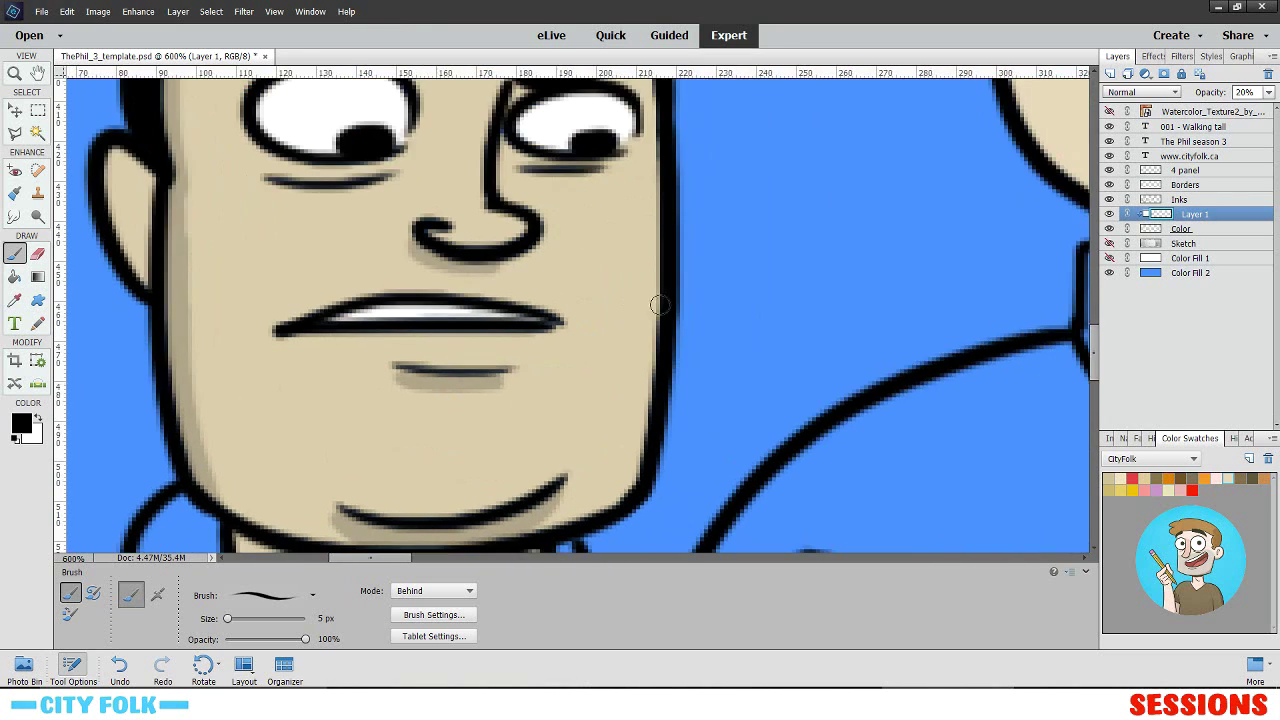
pyautogui.moveTo(652, 217); pyautogui.dragTo(626, 247)
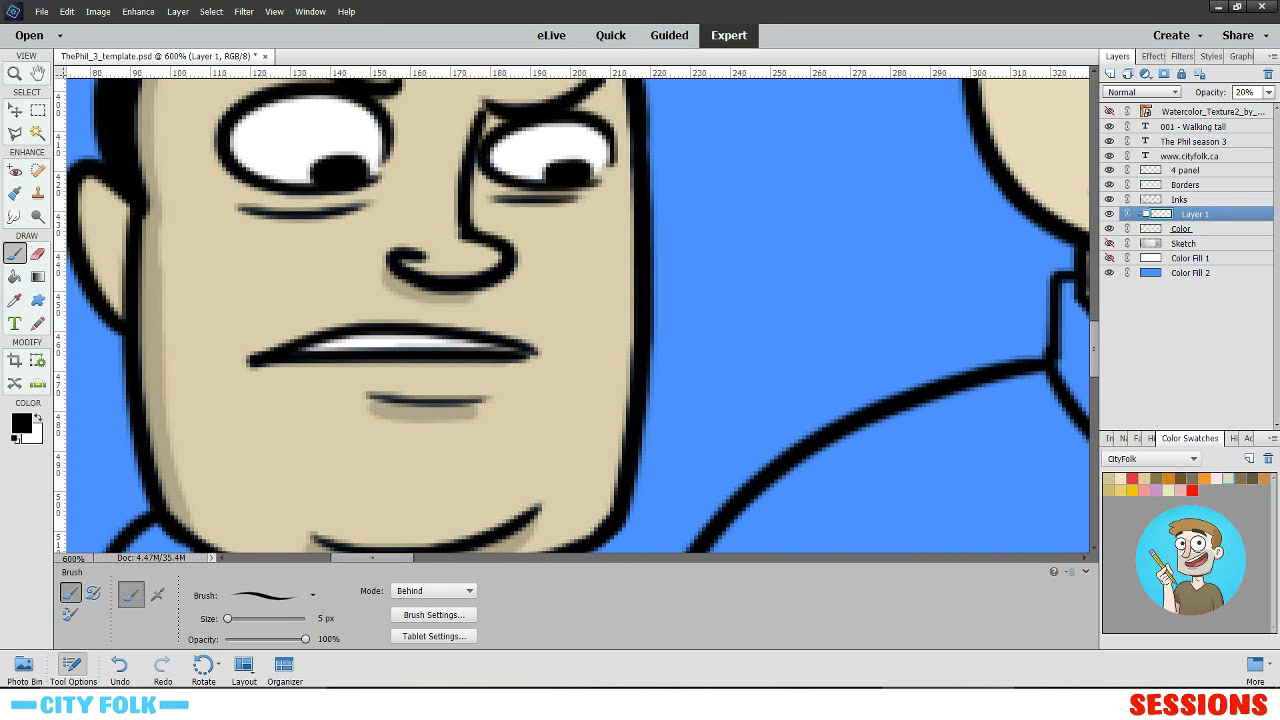
# - Try the shading layer at 13% opacity and set it back to 20%
pyautogui.click(1268, 92)
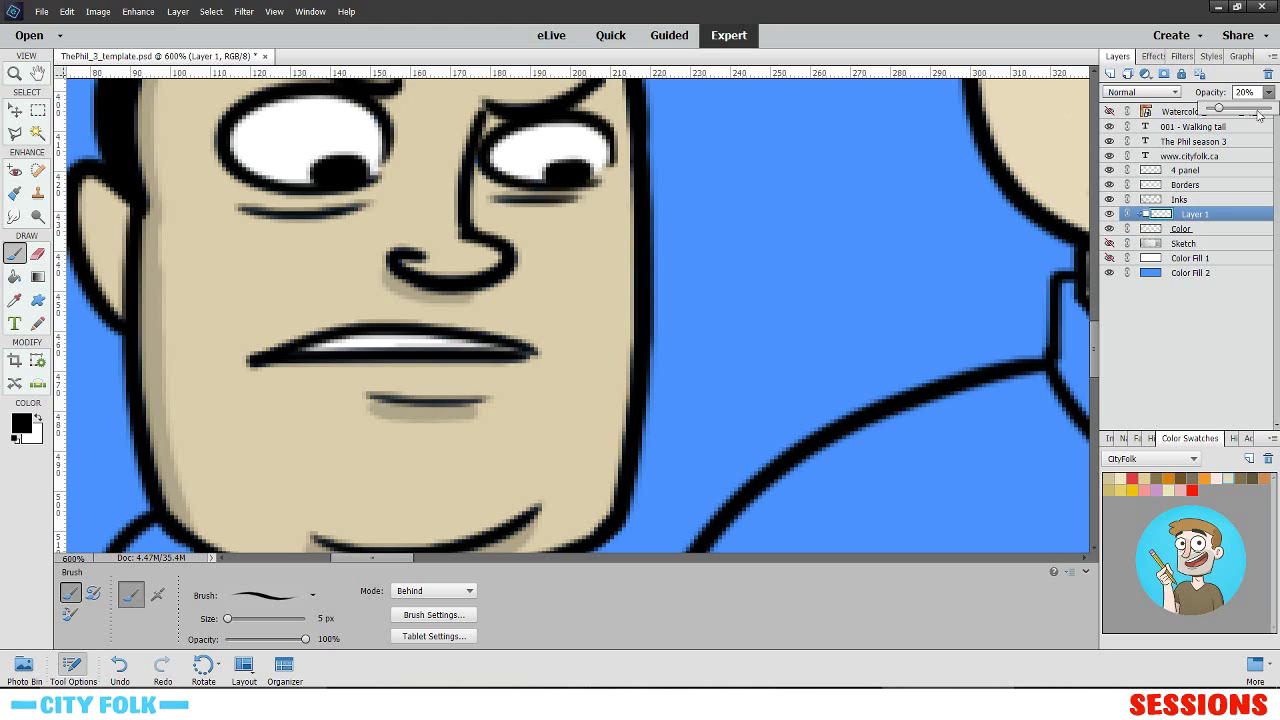
pyautogui.moveTo(1220, 112)
pyautogui.mouseDown()
pyautogui.moveTo(1259, 115)
pyautogui.moveTo(1219, 116)
pyautogui.moveTo(1222, 95)
pyautogui.mouseUp()
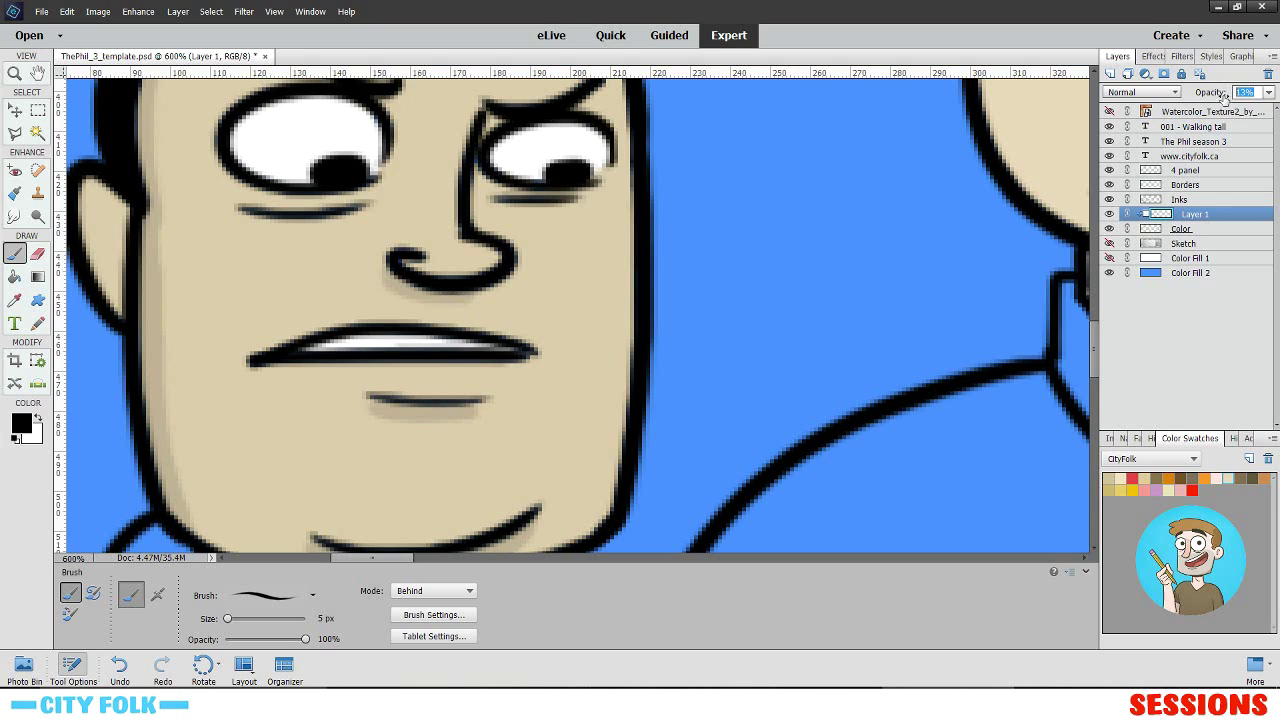
pyautogui.write('20')
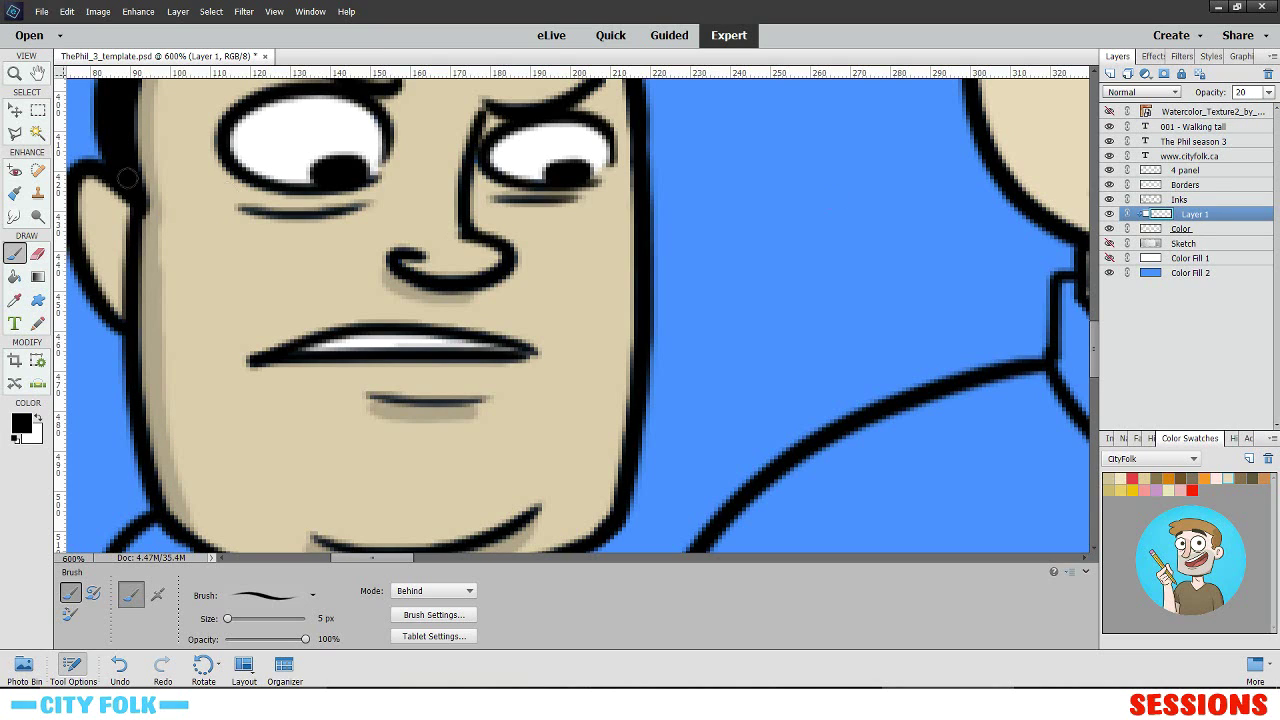
# - Touch up the shading beside the bald man's nose and along his face next to the ear
pyautogui.moveTo(479, 240); pyautogui.dragTo(506, 262)
pyautogui.moveTo(155, 234); pyautogui.dragTo(149, 287)
pyautogui.hotkey('ctrl', '-')
pyautogui.hotkey('ctrl', '-')
pyautogui.hotkey('ctrl', '-')
pyautogui.hotkey('ctrl', '-')
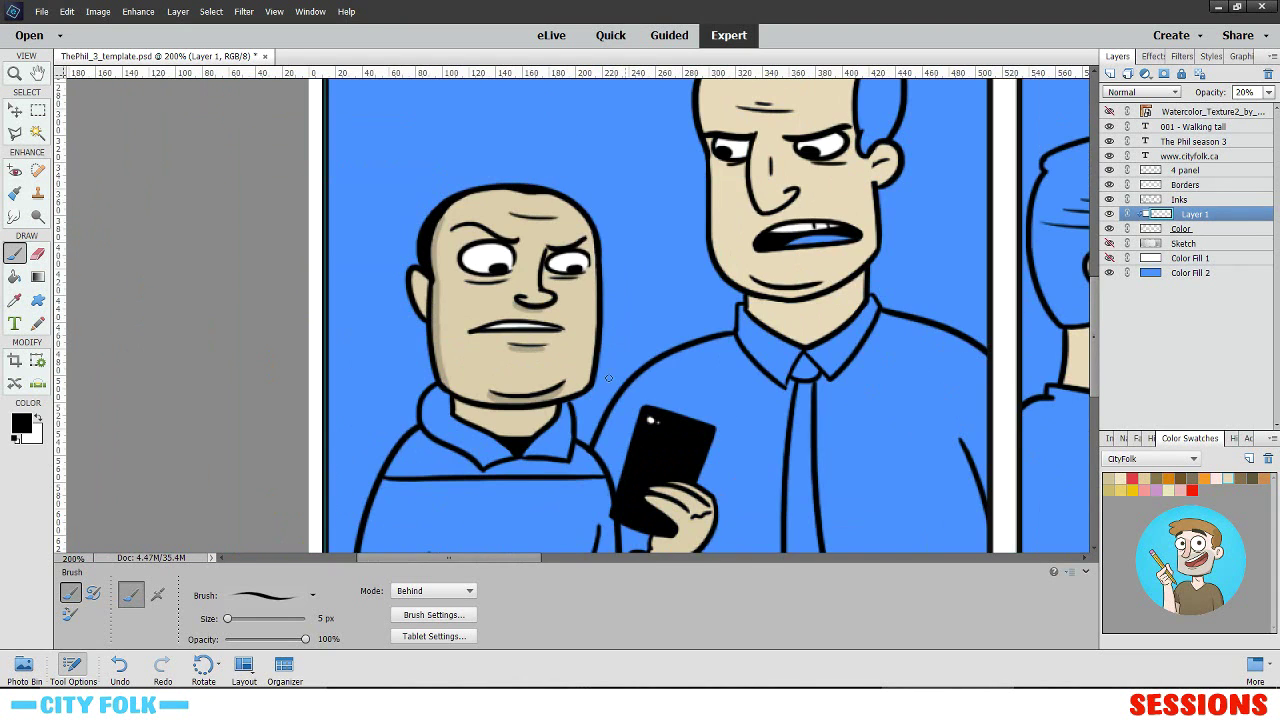
# - Shade the bald man's neck below the jaw with black strokes, making the shadow deeper on the ear side
pyautogui.scroll(3, 533, 300)
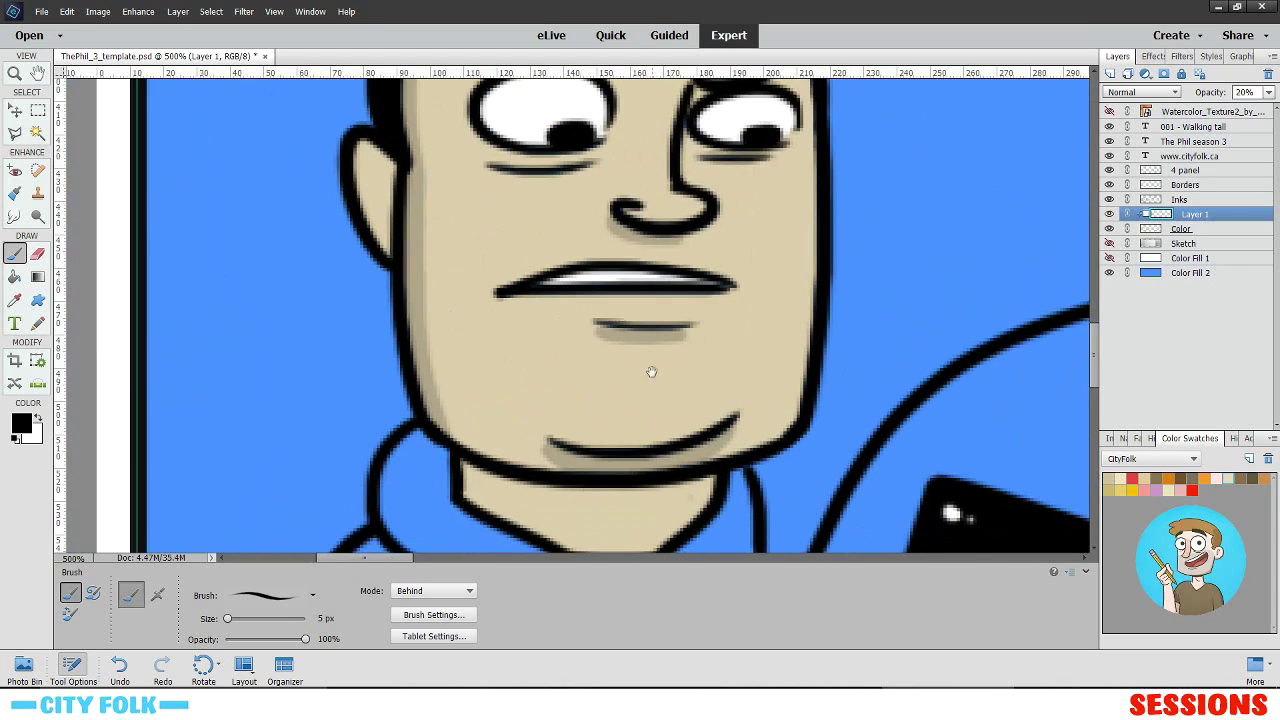
pyautogui.scroll(-3, 586, 306)
pyautogui.scroll(4, 646, 288)
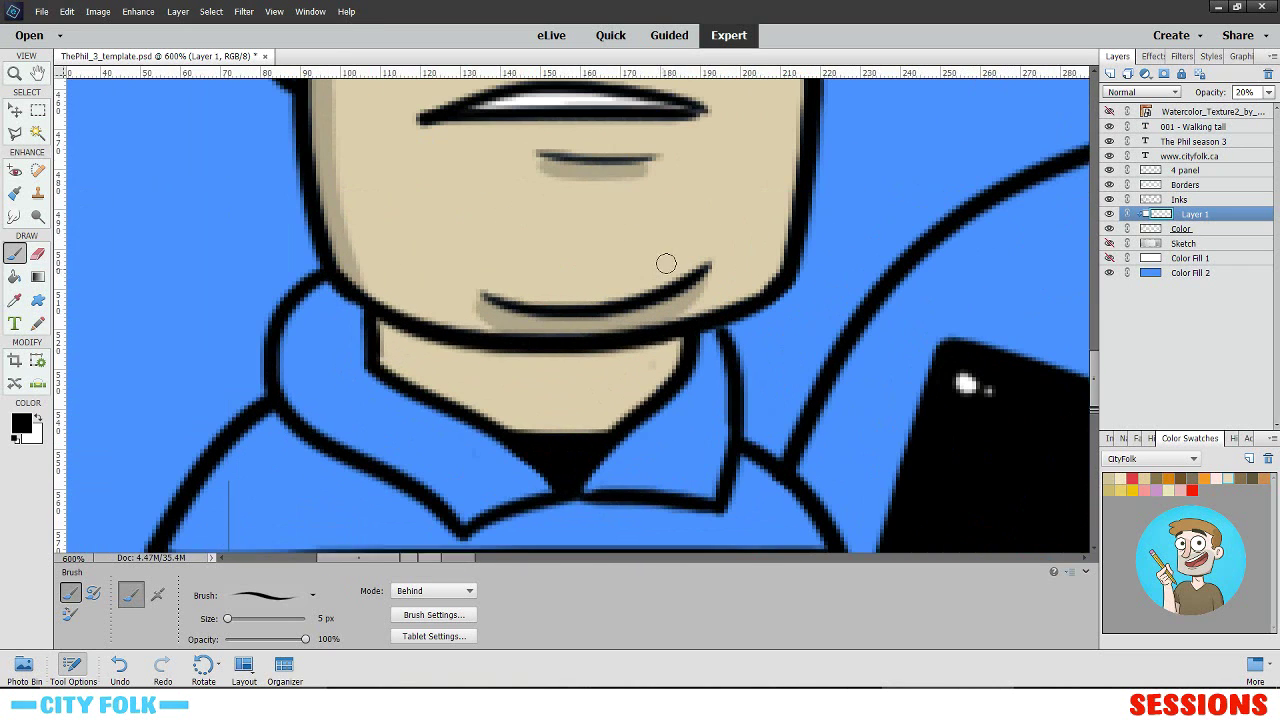
pyautogui.moveTo(368, 329)
pyautogui.mouseDown()
pyautogui.moveTo(662, 347)
pyautogui.moveTo(466, 368)
pyautogui.moveTo(384, 355)
pyautogui.mouseUp()
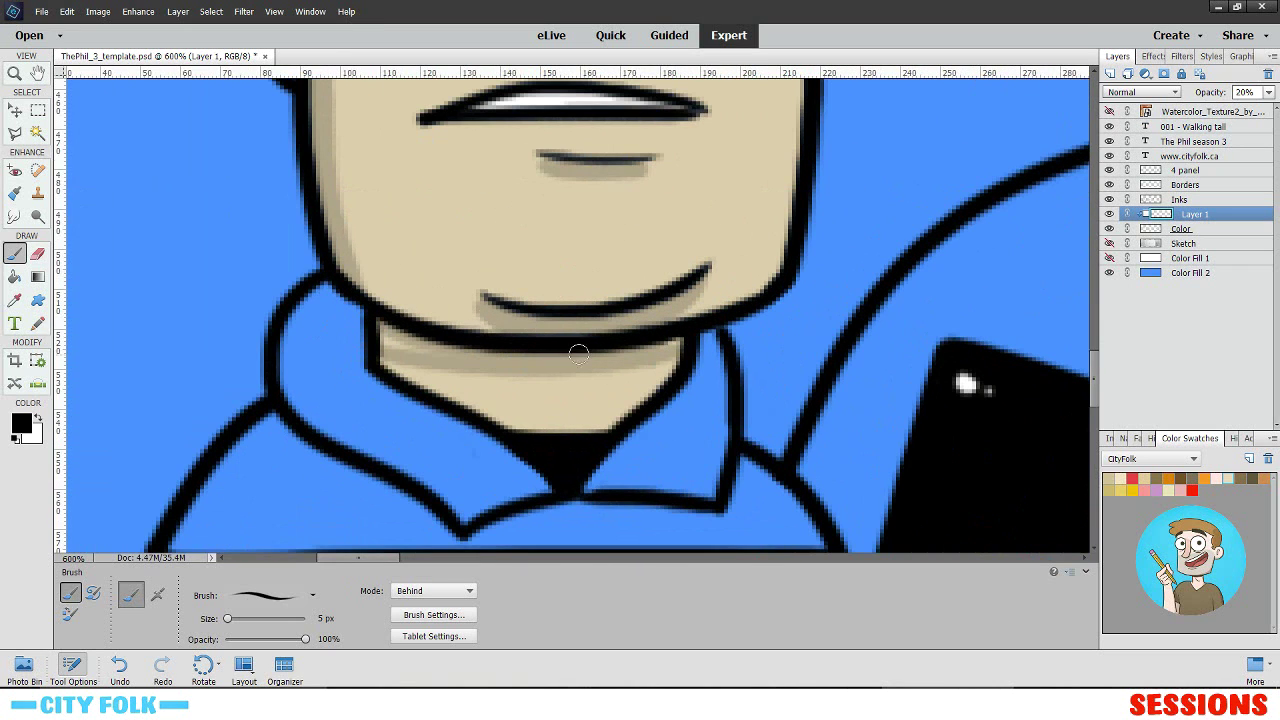
pyautogui.moveTo(674, 343)
pyautogui.mouseDown()
pyautogui.moveTo(648, 358)
pyautogui.moveTo(382, 362)
pyautogui.moveTo(400, 349)
pyautogui.mouseUp()
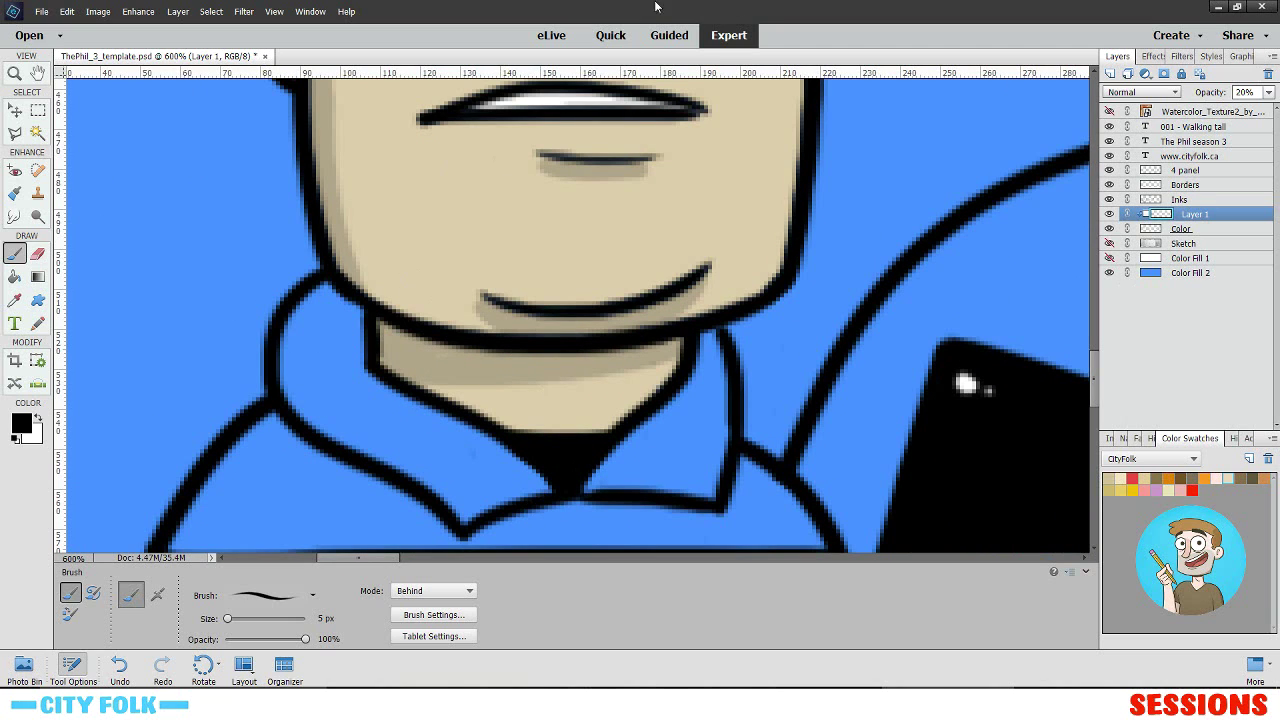
# - Switch the brush color to white and paint highlights on the bald man's forehead and cheek
pyautogui.hotkey('ctrl', '-')
pyautogui.hotkey('ctrl', '-')
pyautogui.hotkey('ctrl', '-')
pyautogui.hotkey('ctrl', '-')
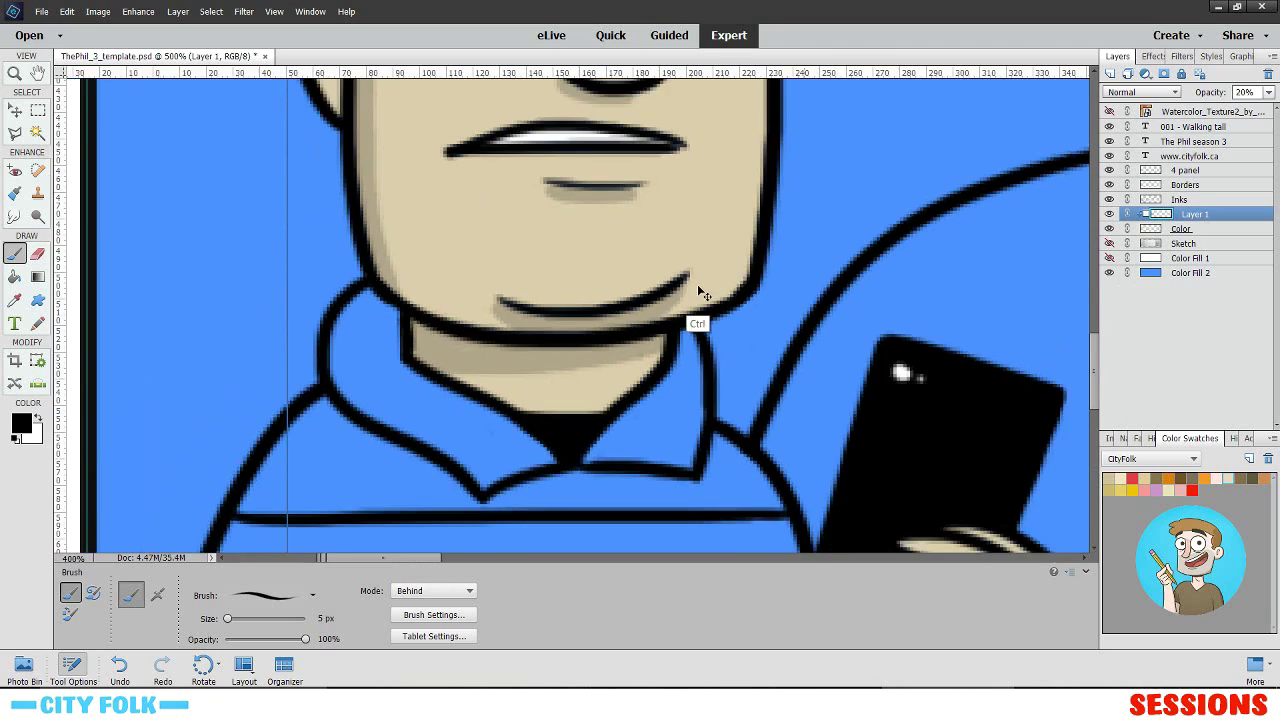
pyautogui.hotkey('ctrl', '+')
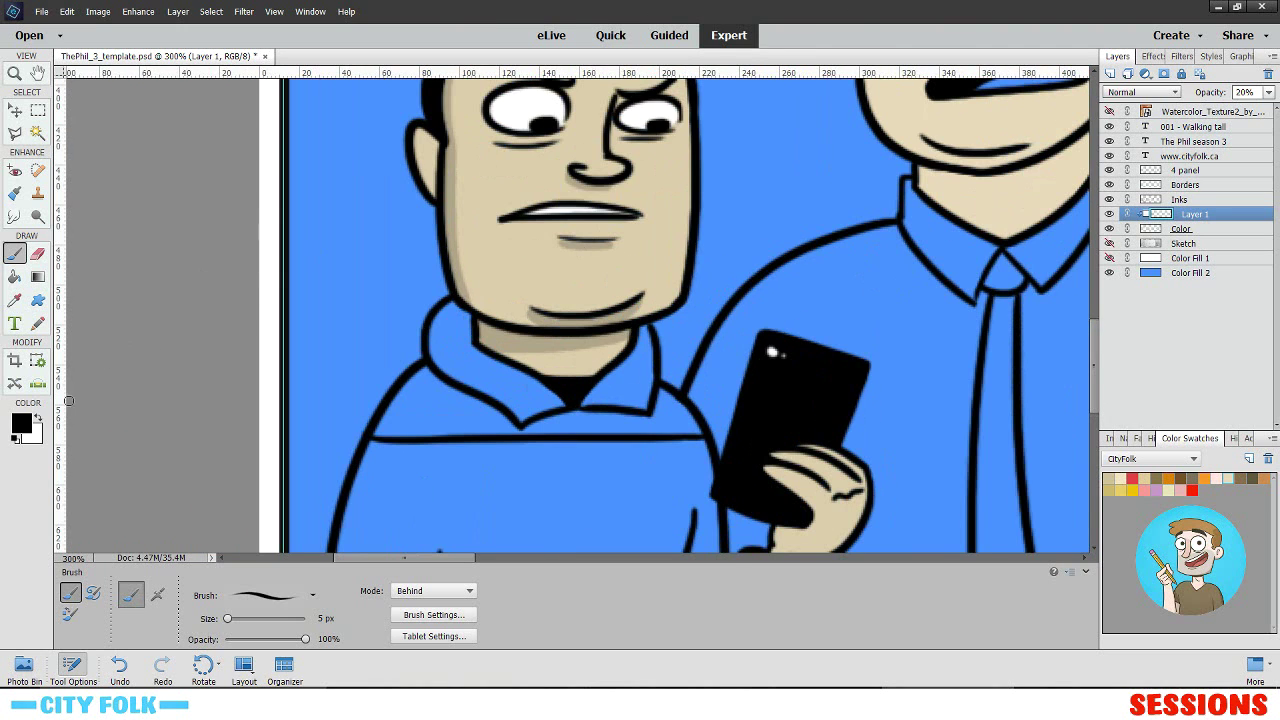
pyautogui.press('x')
pyautogui.moveTo(472, 316); pyautogui.dragTo(397, 380)
pyautogui.moveTo(580, 354)
pyautogui.mouseDown()
pyautogui.moveTo(588, 237)
pyautogui.moveTo(562, 282)
pyautogui.moveTo(548, 179)
pyautogui.moveTo(521, 188)
pyautogui.moveTo(565, 172)
pyautogui.moveTo(551, 183)
pyautogui.moveTo(500, 153)
pyautogui.moveTo(548, 162)
pyautogui.moveTo(494, 171)
pyautogui.moveTo(472, 146)
pyautogui.moveTo(566, 168)
pyautogui.moveTo(563, 189)
pyautogui.moveTo(532, 143)
pyautogui.mouseUp()
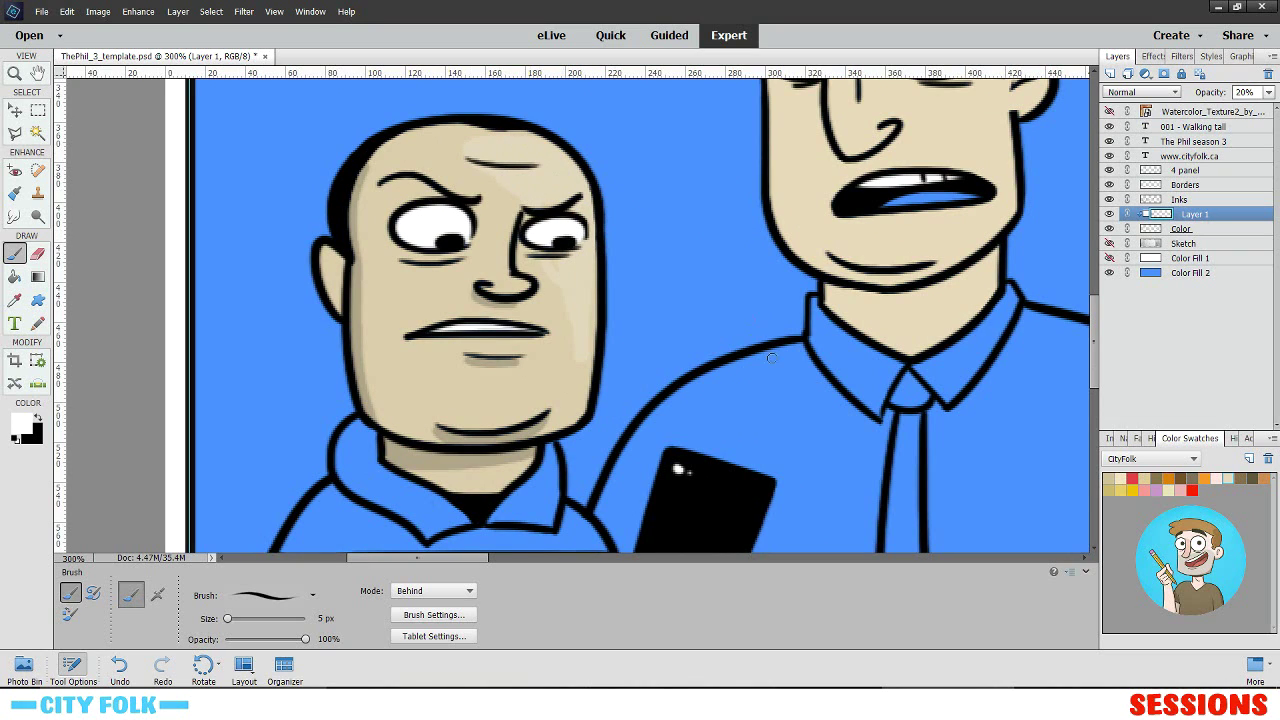
# - Delete the clipped shading layer above the Color layer
pyautogui.rightClick(1198, 215)
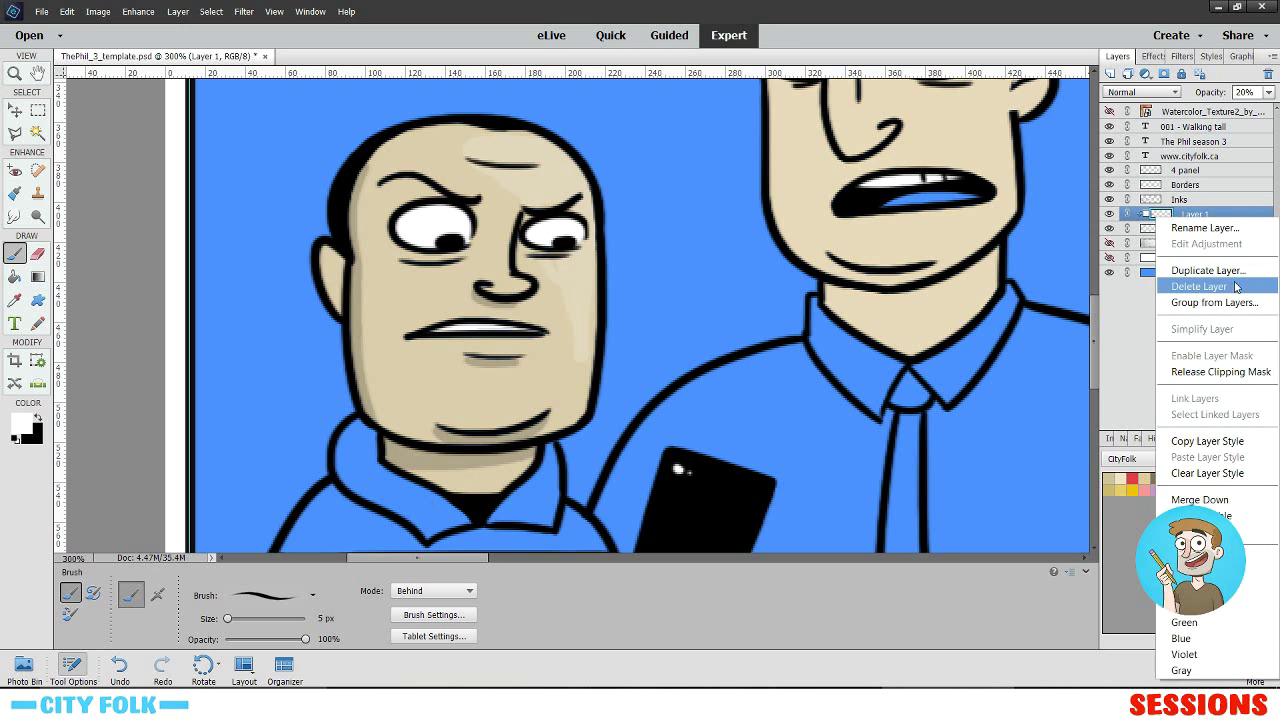
pyautogui.click(1228, 287)
pyautogui.hotkey('ctrl', '-')
pyautogui.hotkey('ctrl', '-')
pyautogui.hotkey('ctrl', '-')
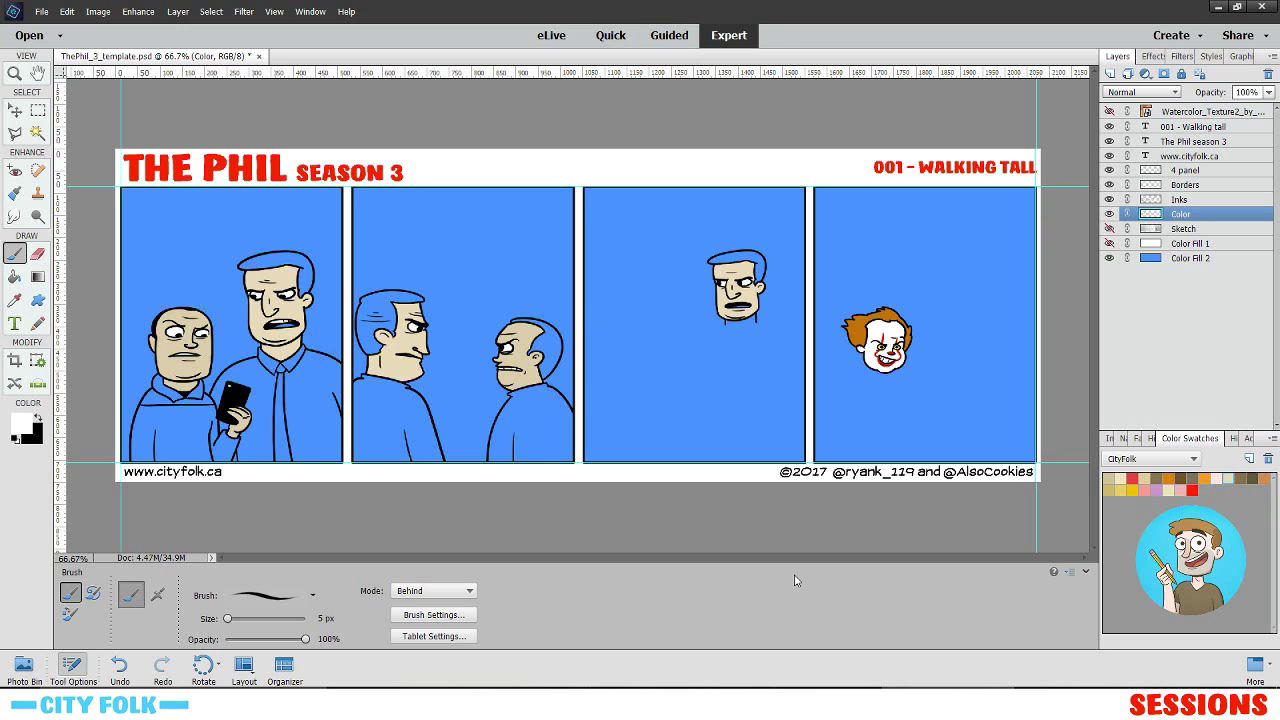
# - Save the comic as a Photoshop file named 012 in the psds folder and close the editor
pyautogui.click(42, 11)
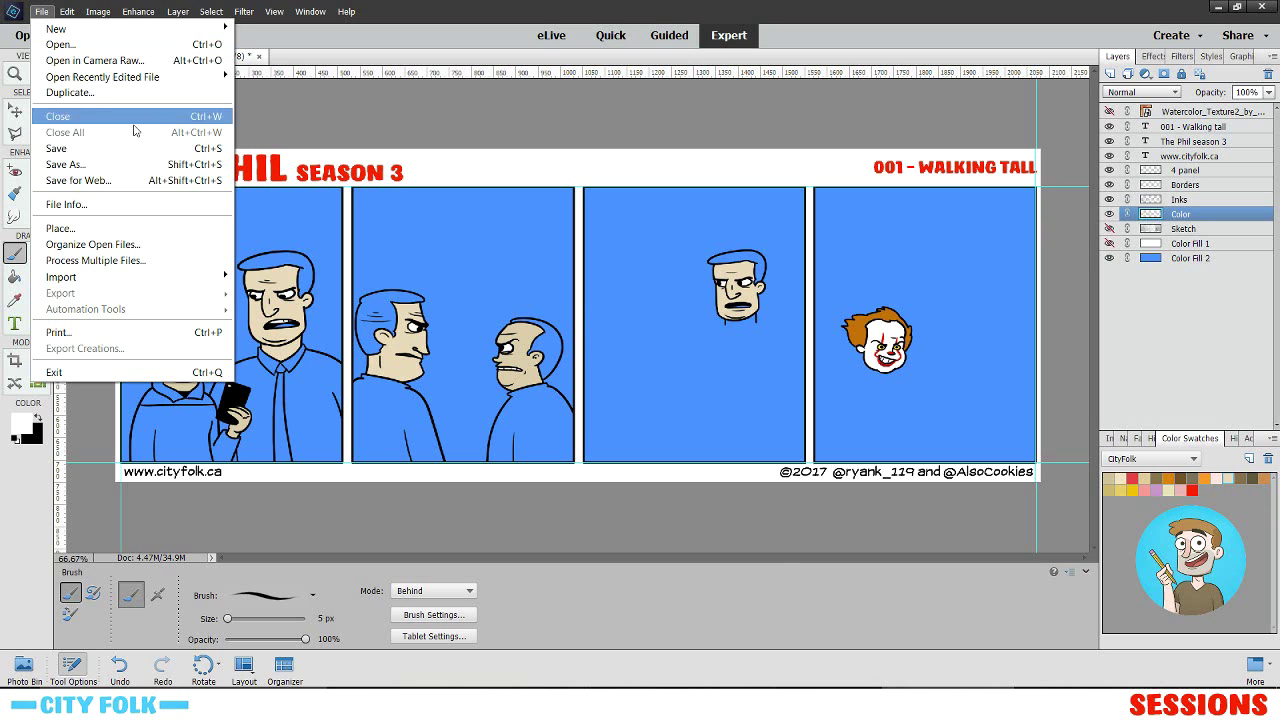
pyautogui.click(132, 166)
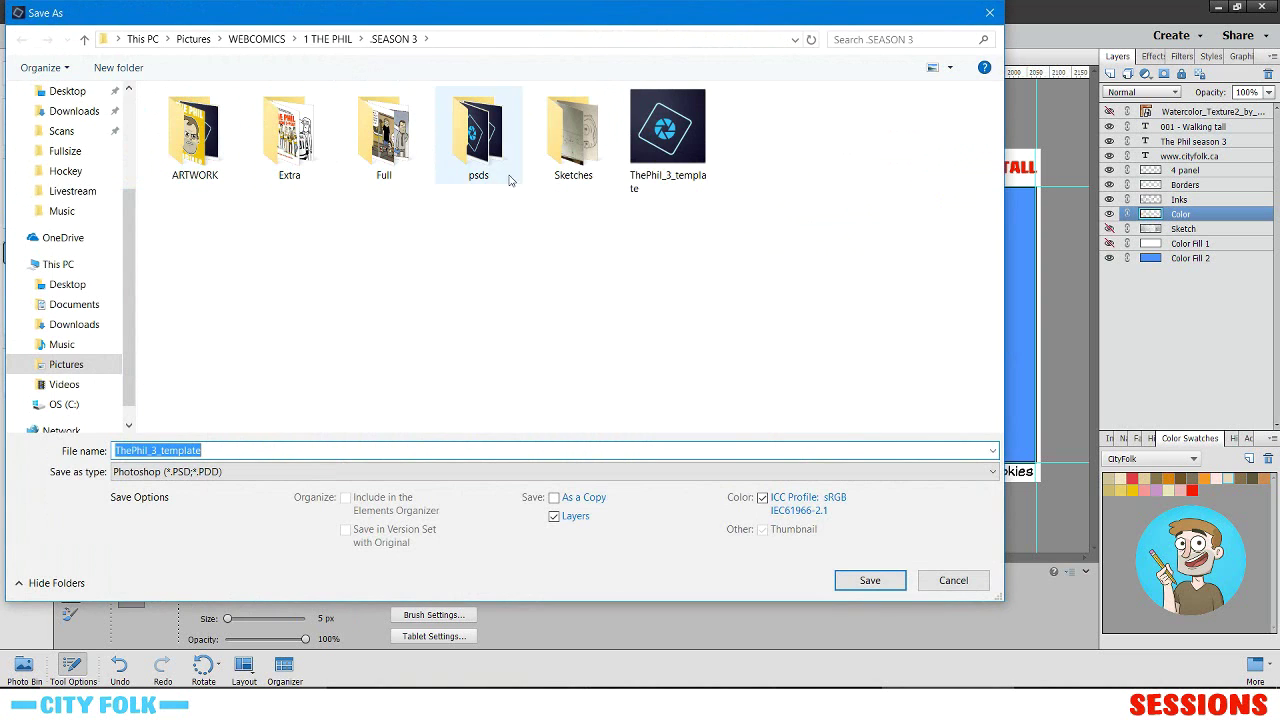
pyautogui.click(503, 138)
pyautogui.doubleClick(503, 138)
pyautogui.click(190, 297)
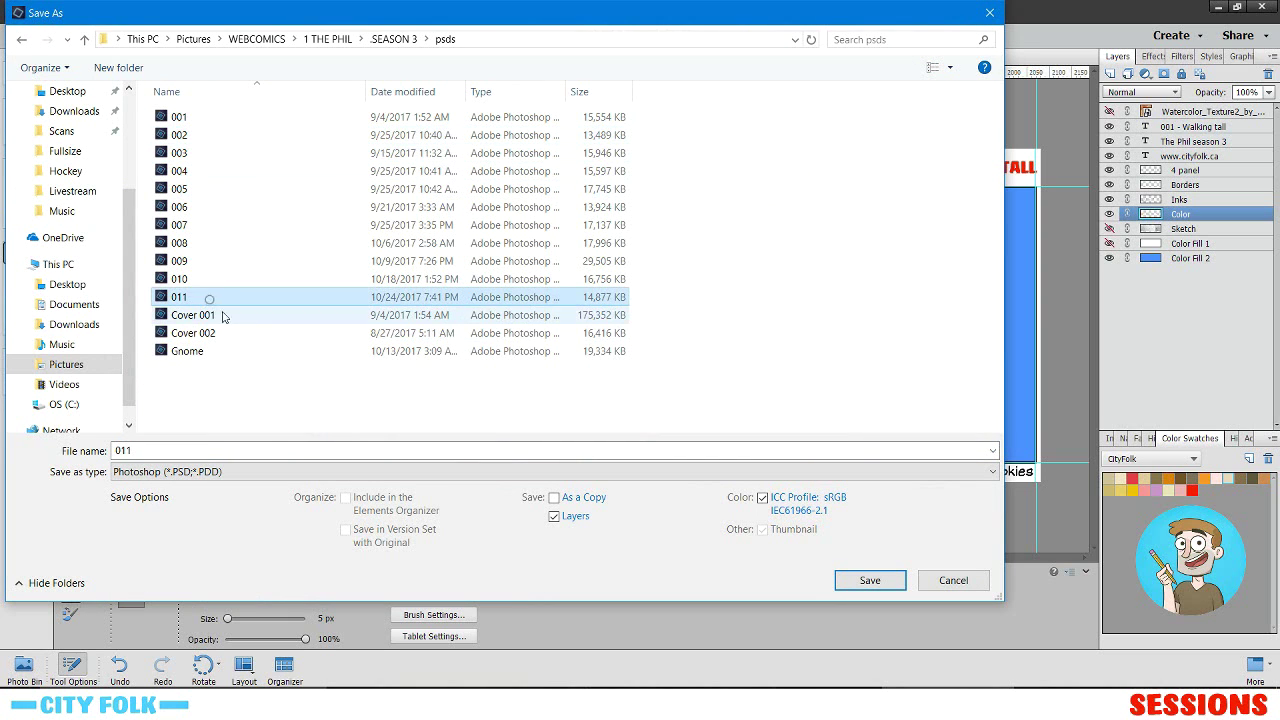
pyautogui.click(268, 447)
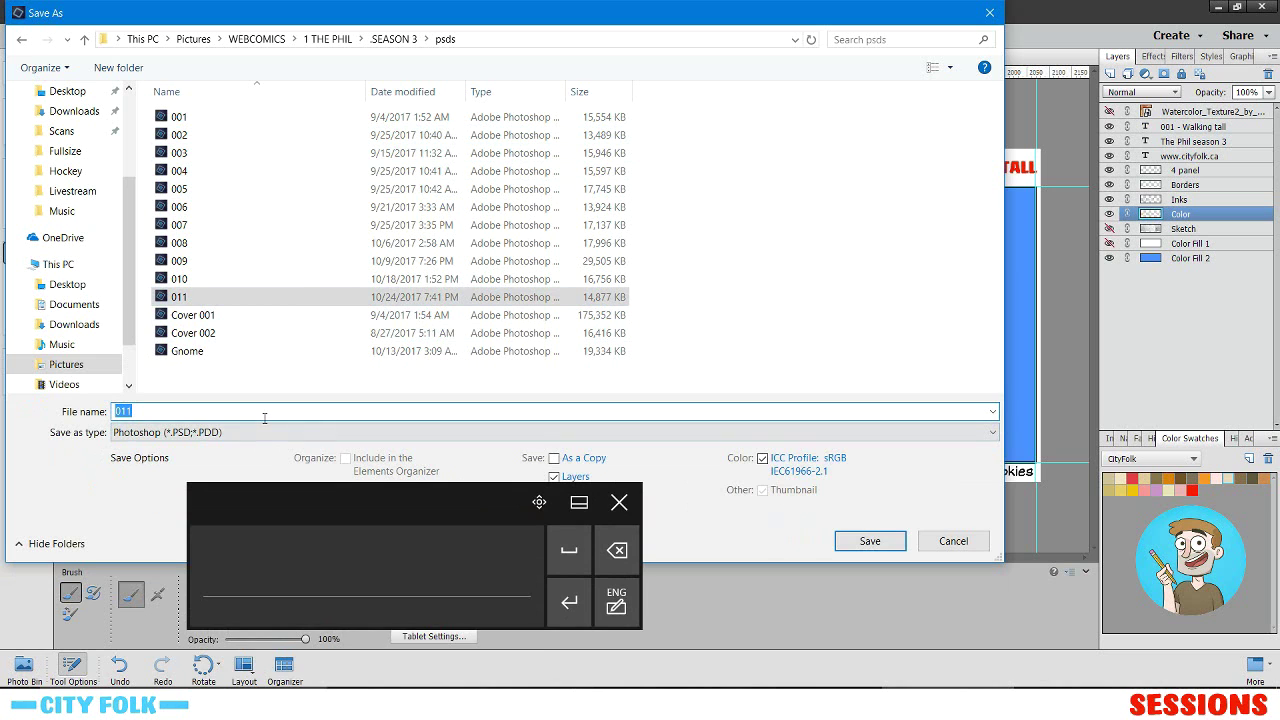
pyautogui.write('012')
pyautogui.press('Return')
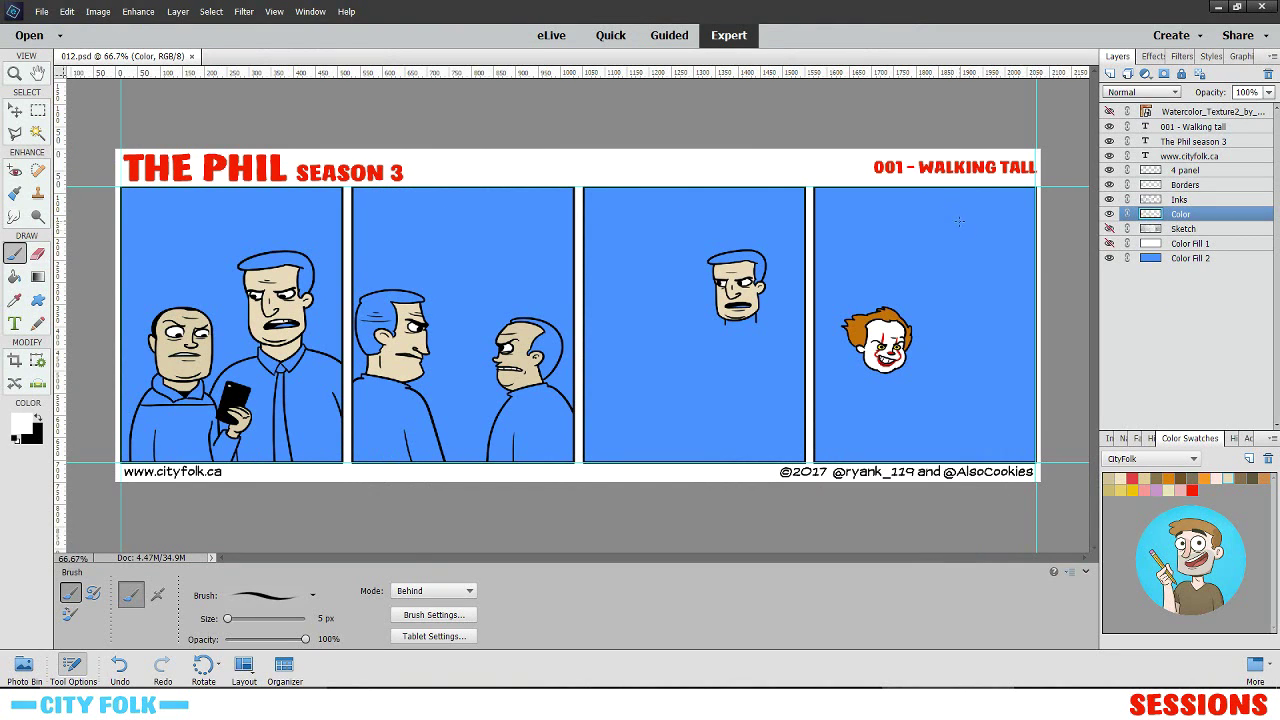
pyautogui.click(1273, 6)
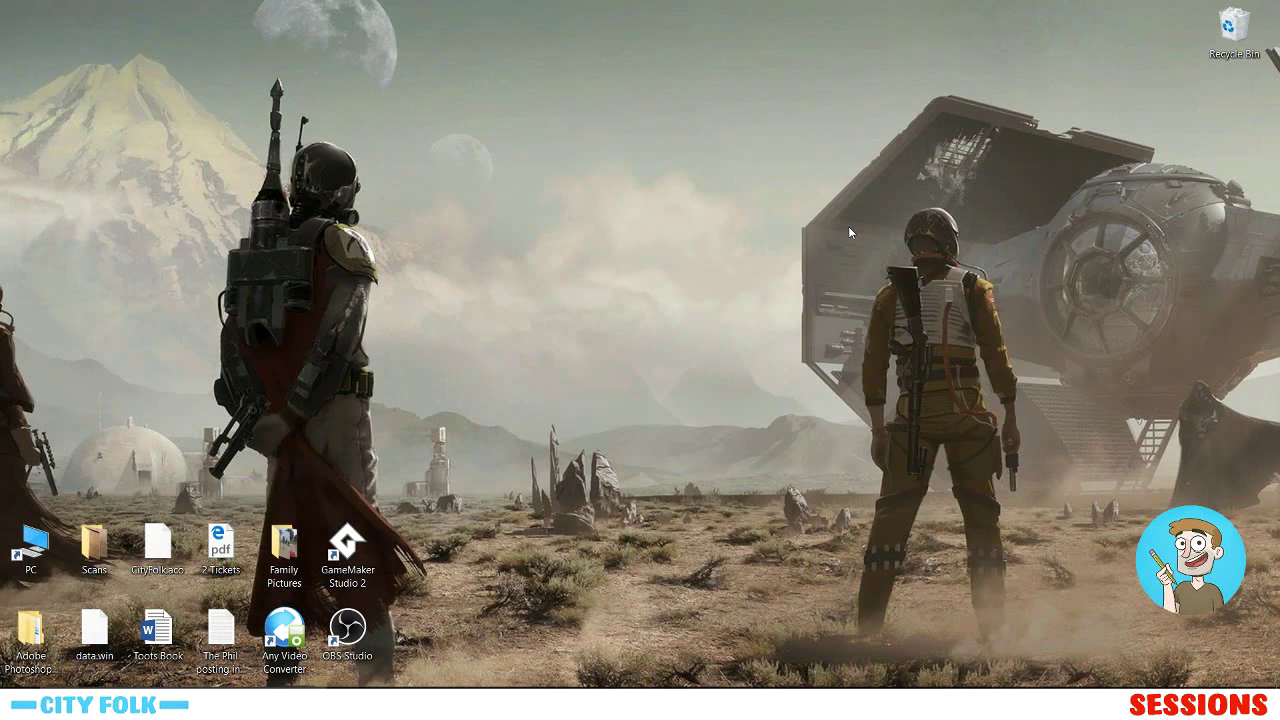